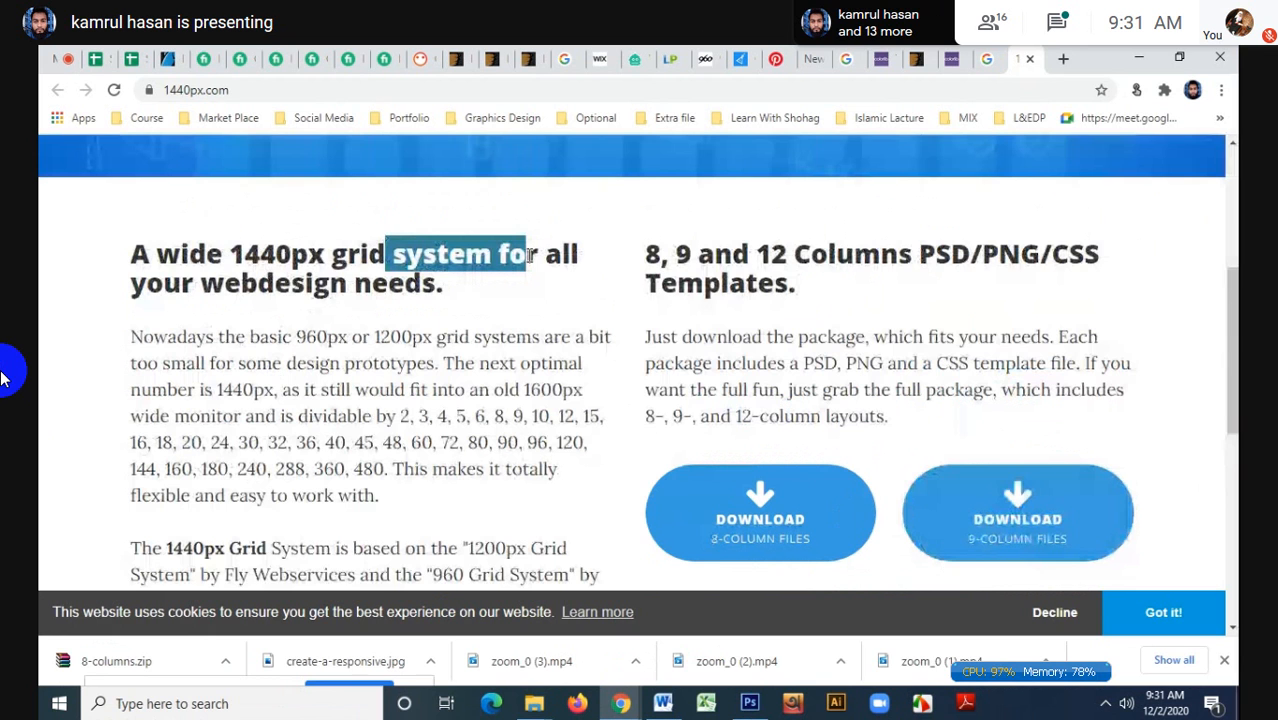
# - Review the title and introduction of the 1440px Grid Template page, and check the meeting chat for the shared page link
pyautogui.click(529, 255)
pyautogui.scroll(2, 529, 255)
pyautogui.scroll(2, 529, 255)
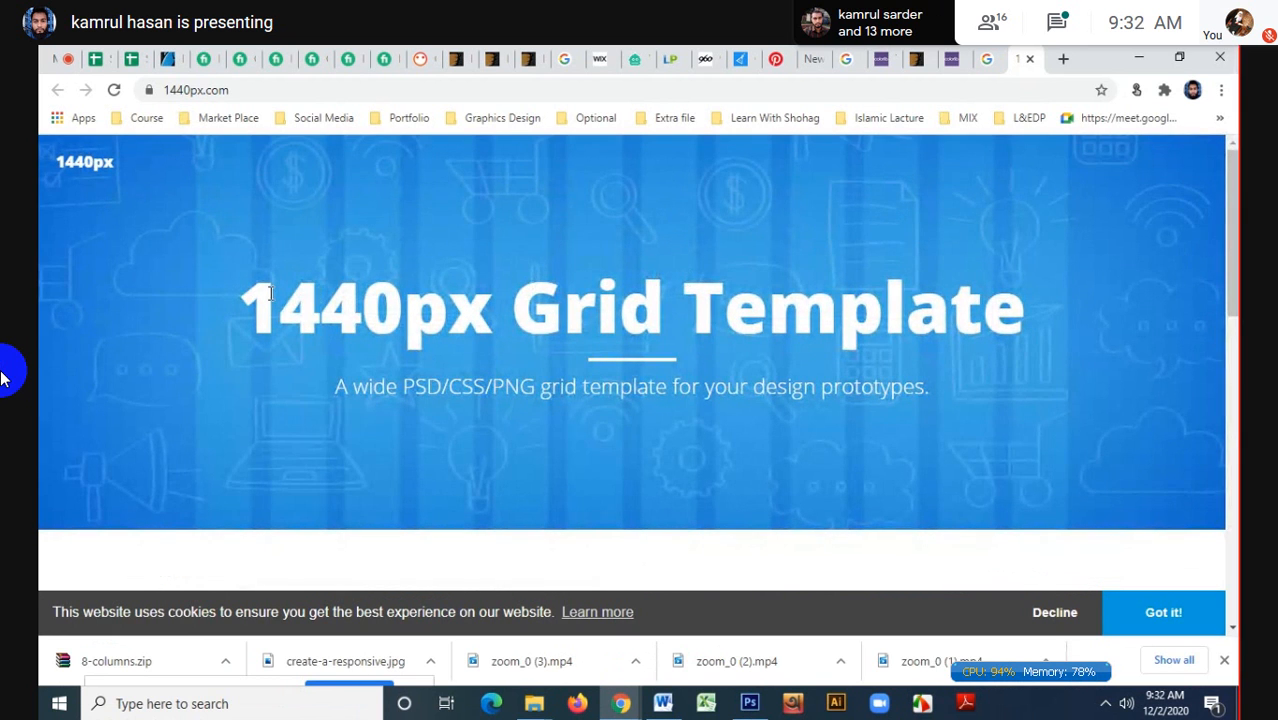
pyautogui.moveTo(240, 290); pyautogui.dragTo(1012, 279)
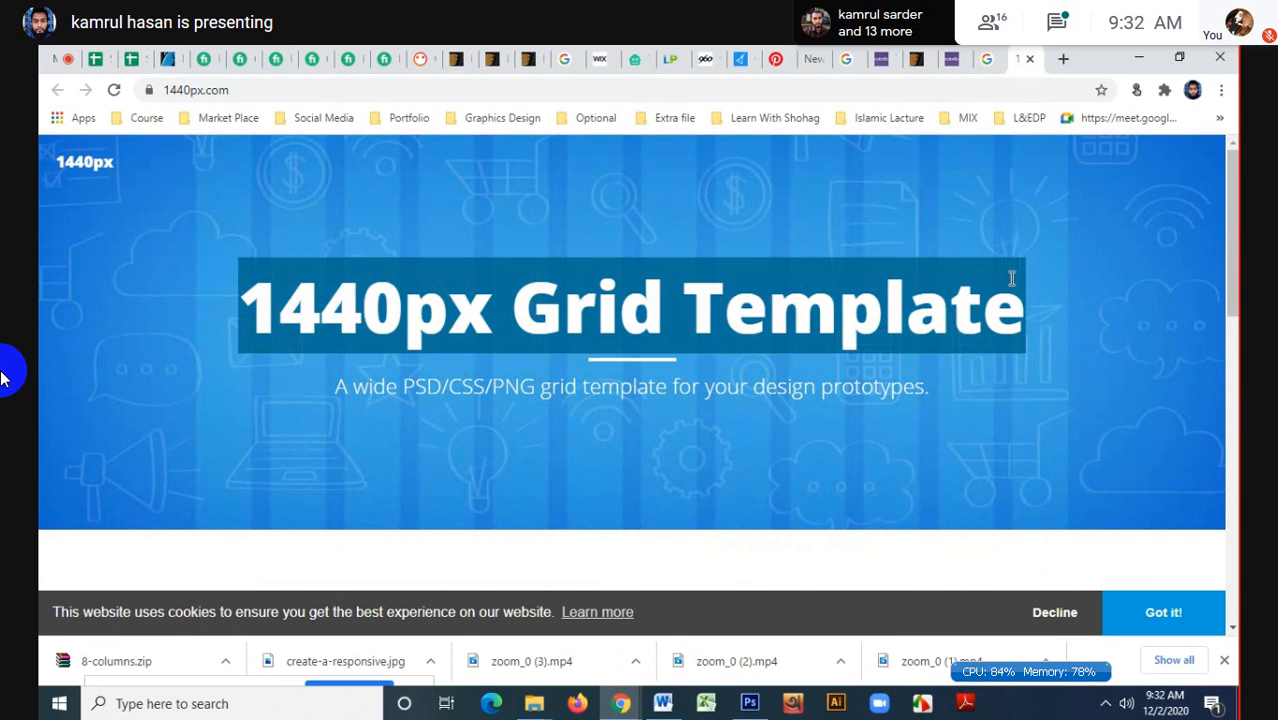
pyautogui.scroll(-1, 1062, 277)
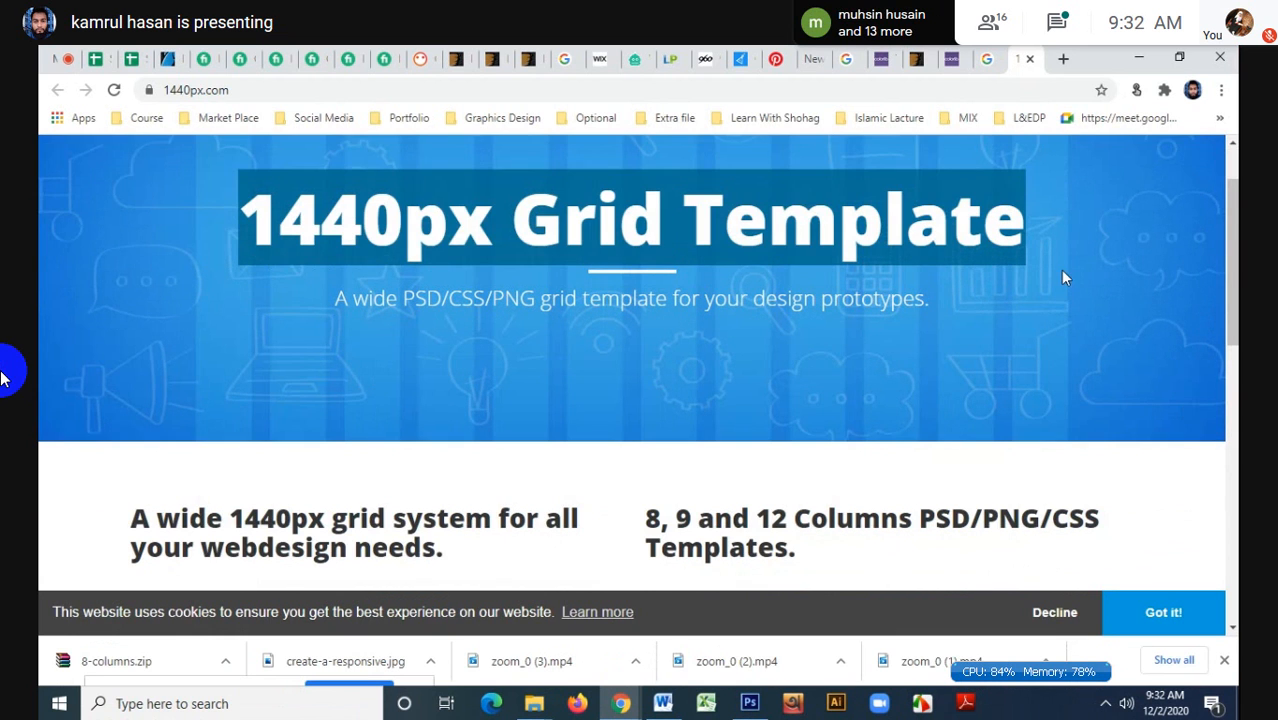
pyautogui.click(407, 326)
pyautogui.scroll(-2, 407, 326)
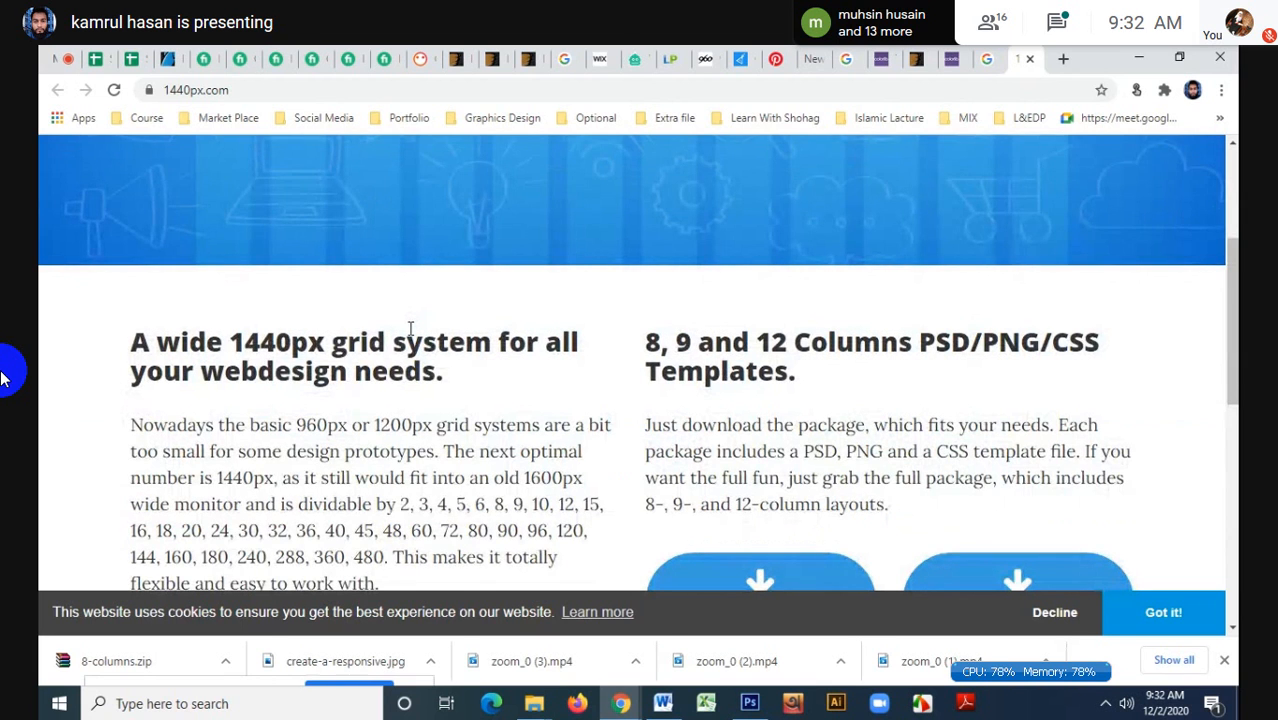
pyautogui.scroll(3, 410, 328)
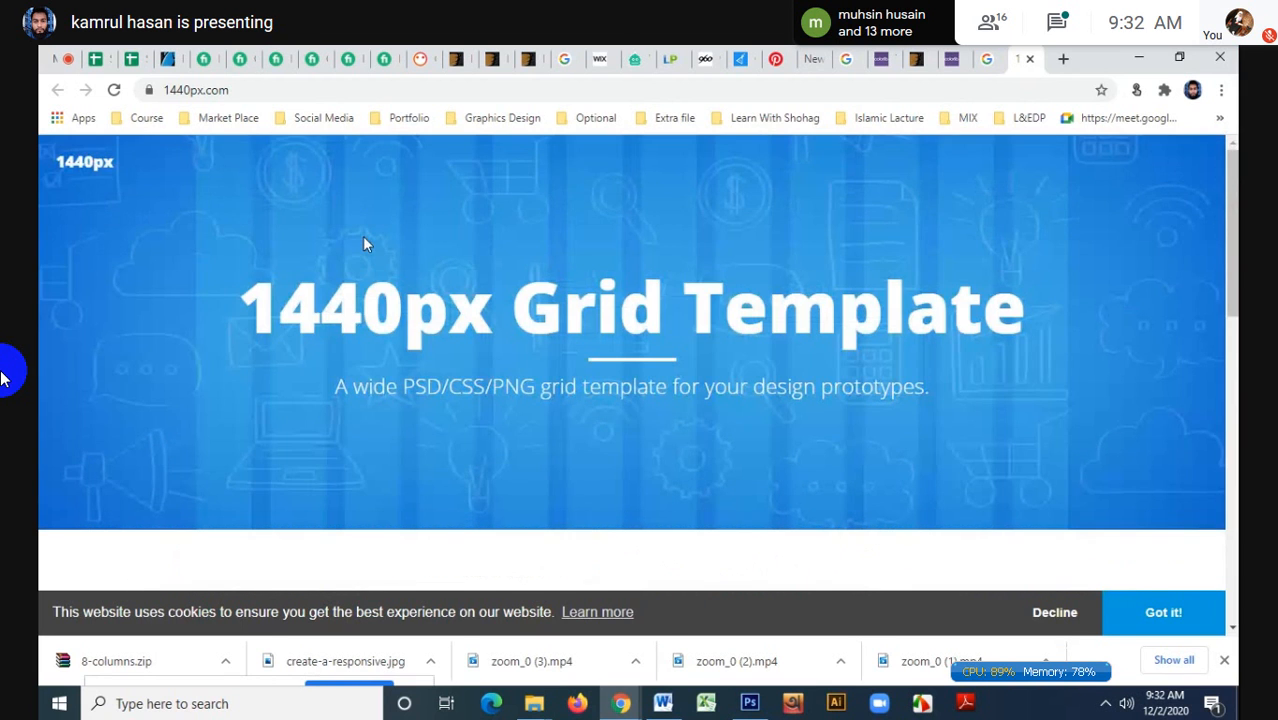
pyautogui.moveTo(252, 303); pyautogui.dragTo(825, 298)
pyautogui.click(825, 298)
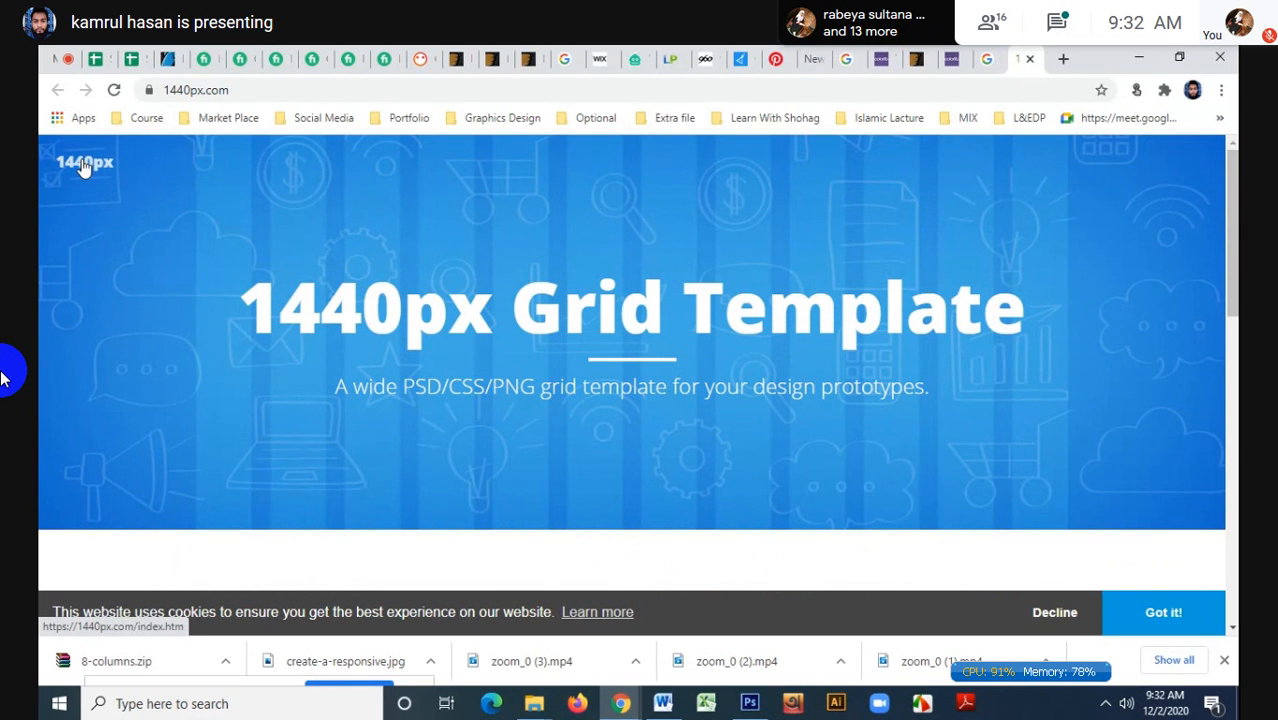
pyautogui.moveTo(250, 300); pyautogui.dragTo(1026, 305)
pyautogui.click(1026, 305)
pyautogui.scroll(-3, 1026, 305)
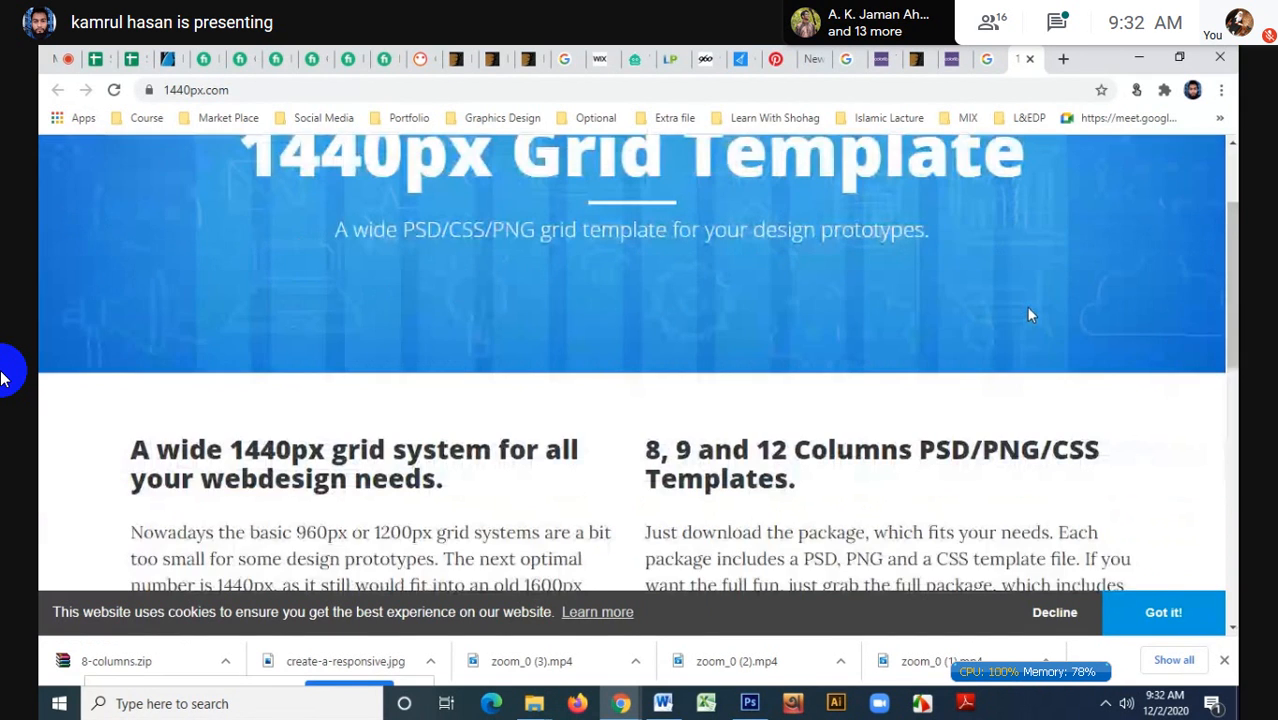
pyautogui.scroll(-1, 1030, 315)
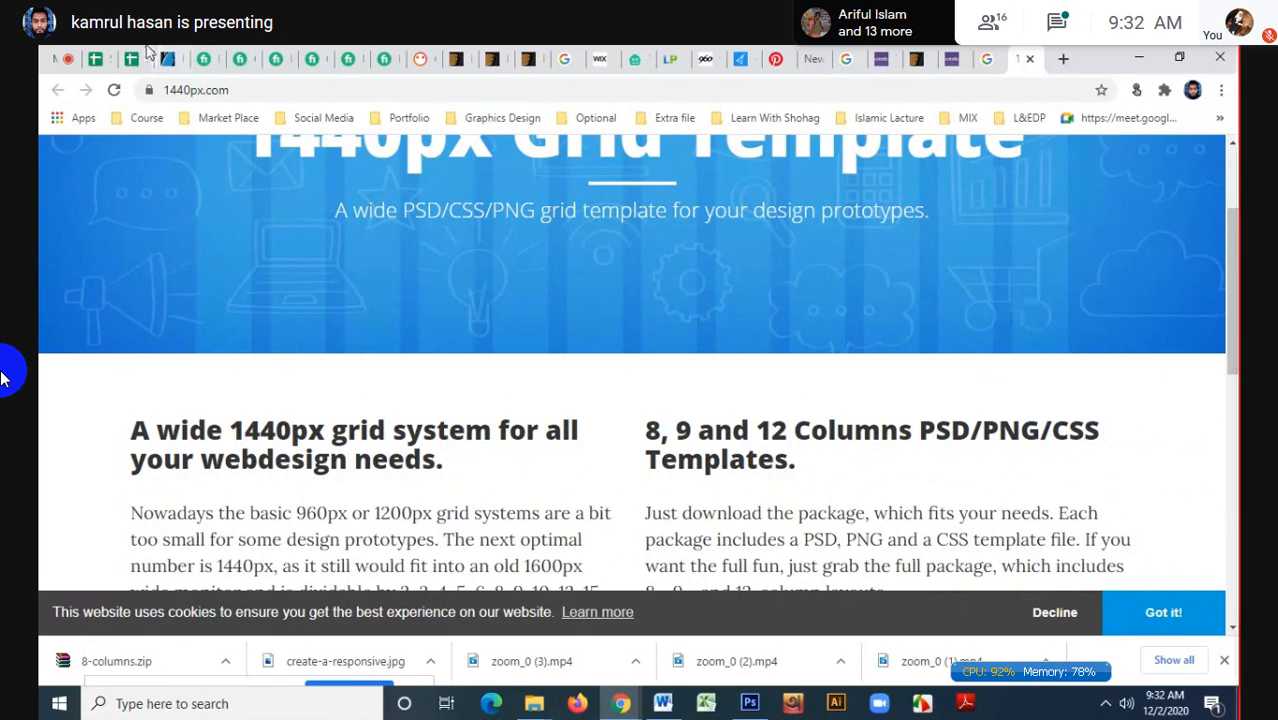
pyautogui.click(59, 56)
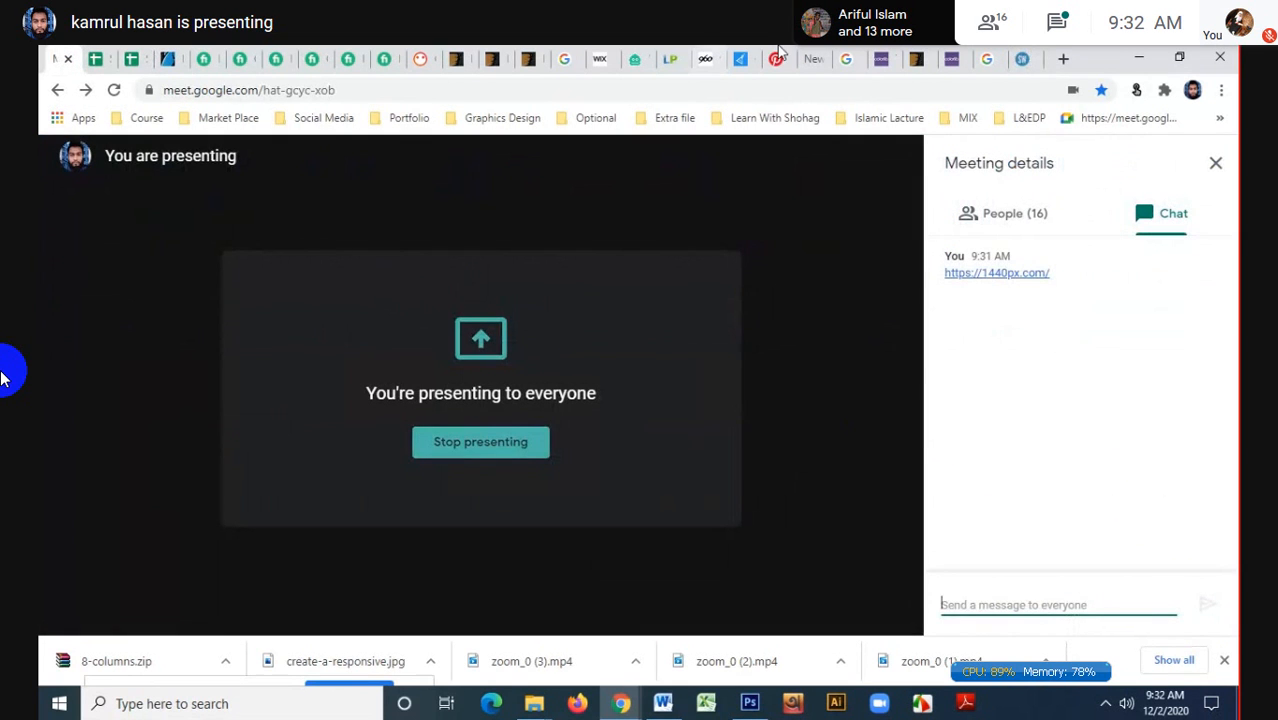
pyautogui.click(1021, 58)
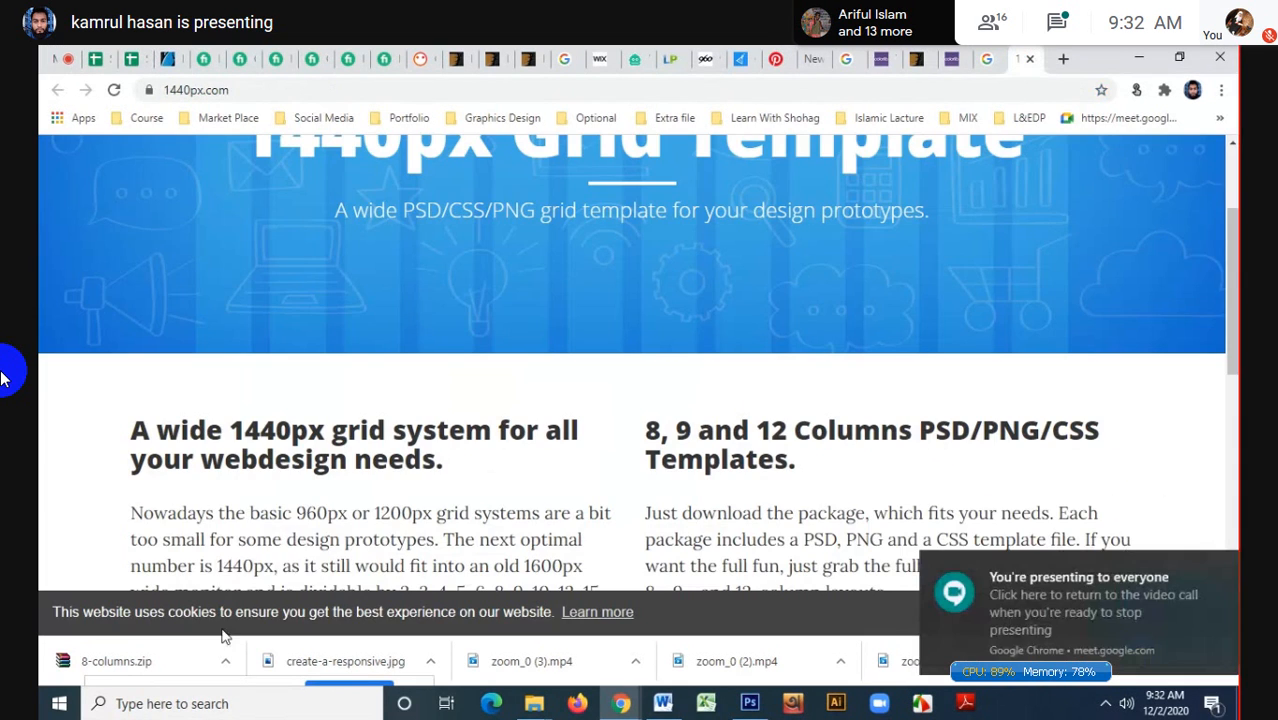
# - Show the downloaded 8-columns.zip in its folder and extract it to an 8-columns folder inside Downloads
pyautogui.click(225, 661)
pyautogui.click(288, 608)
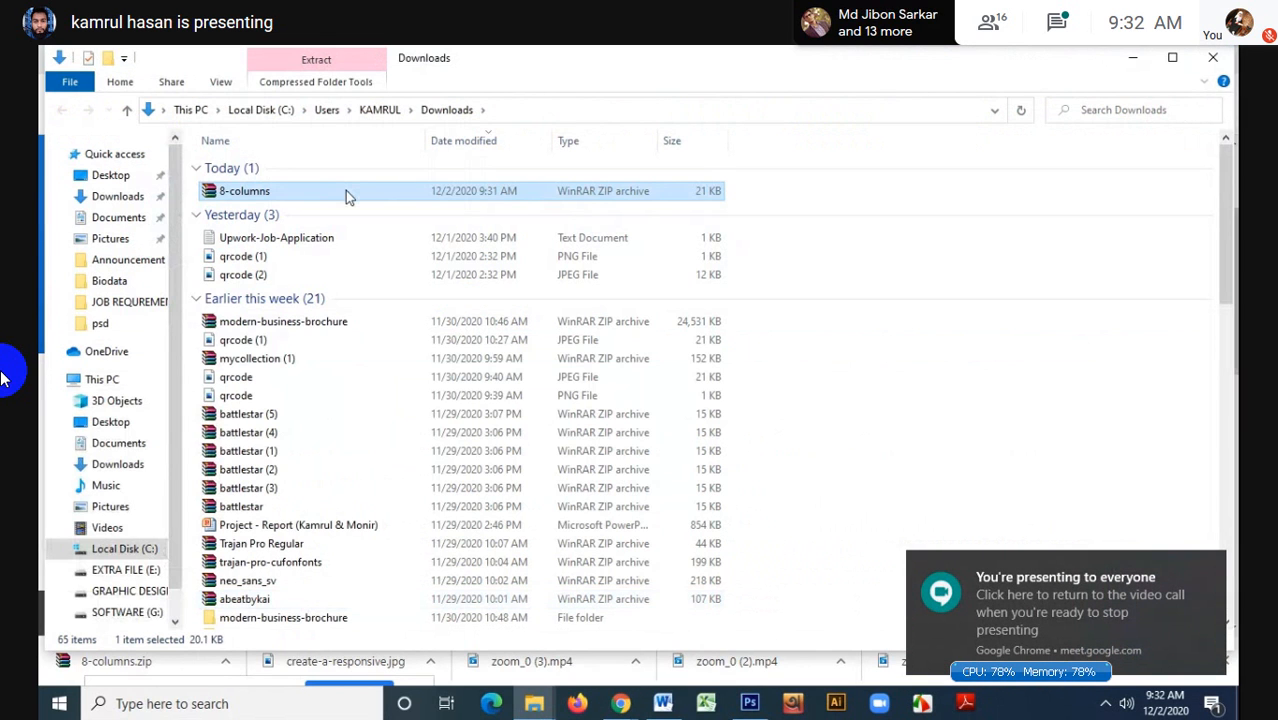
pyautogui.doubleClick(345, 190)
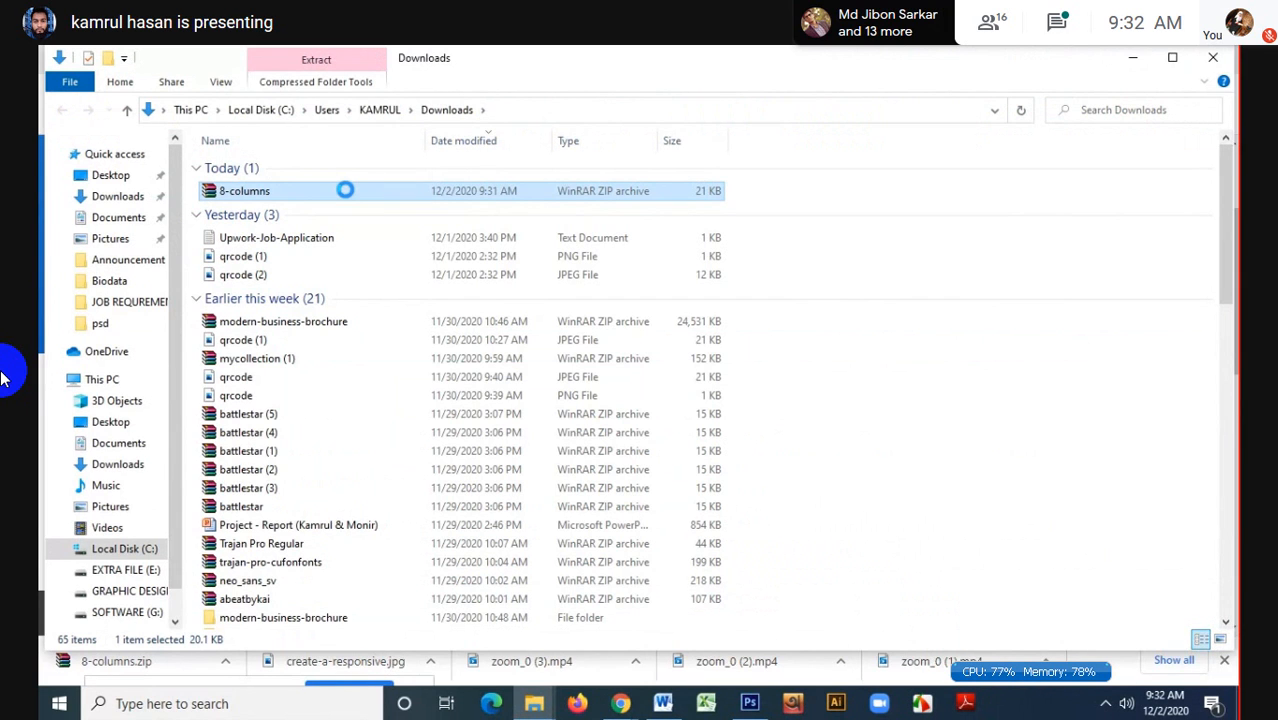
pyautogui.rightClick(345, 190)
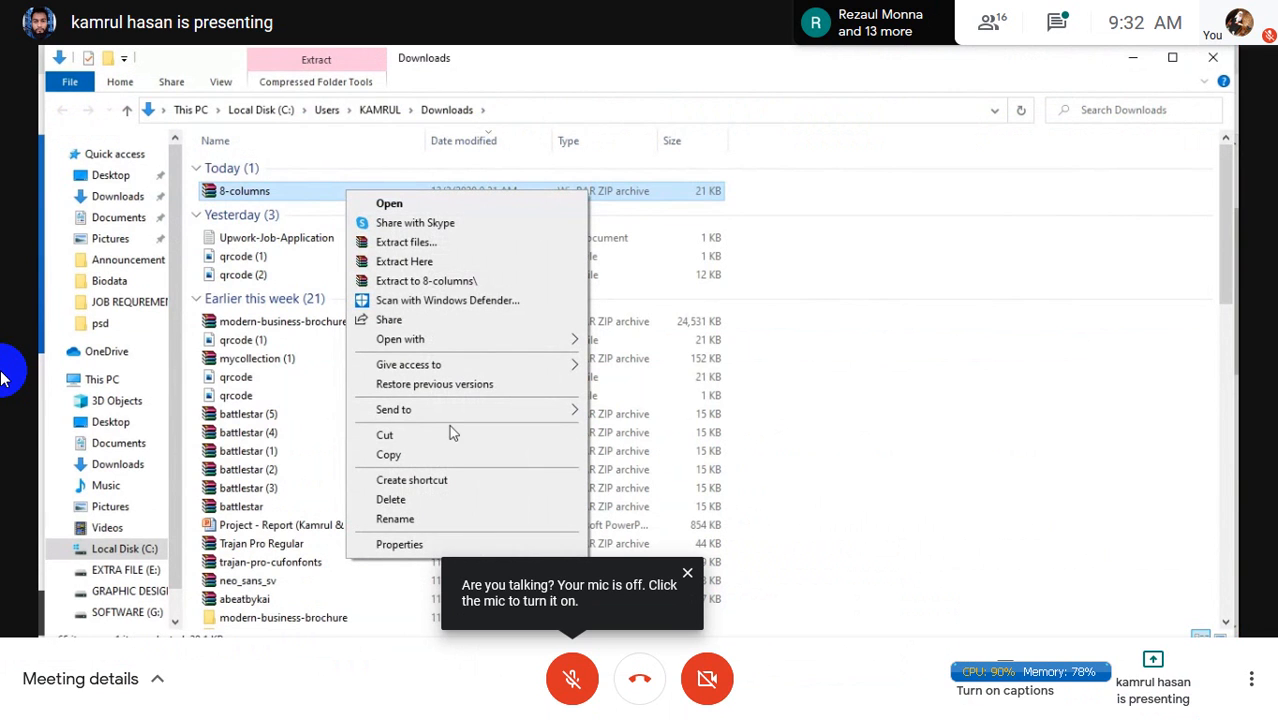
pyautogui.click(426, 242)
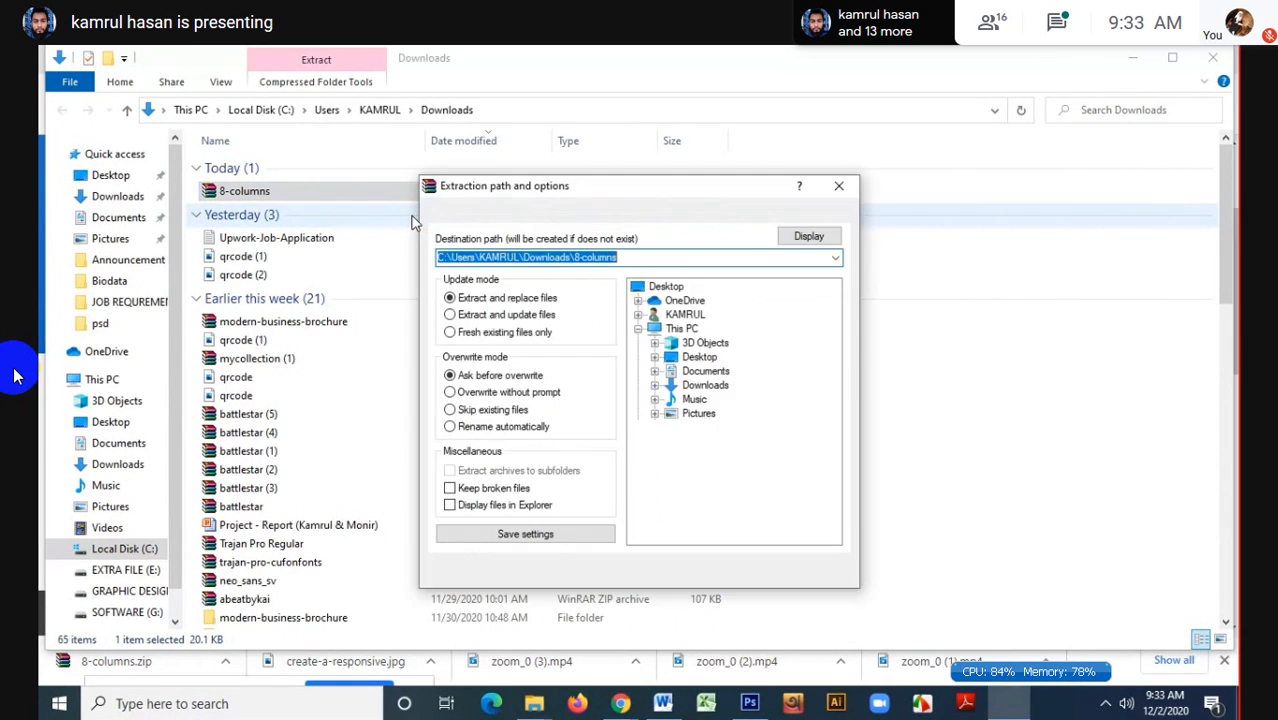
pyautogui.click(680, 566)
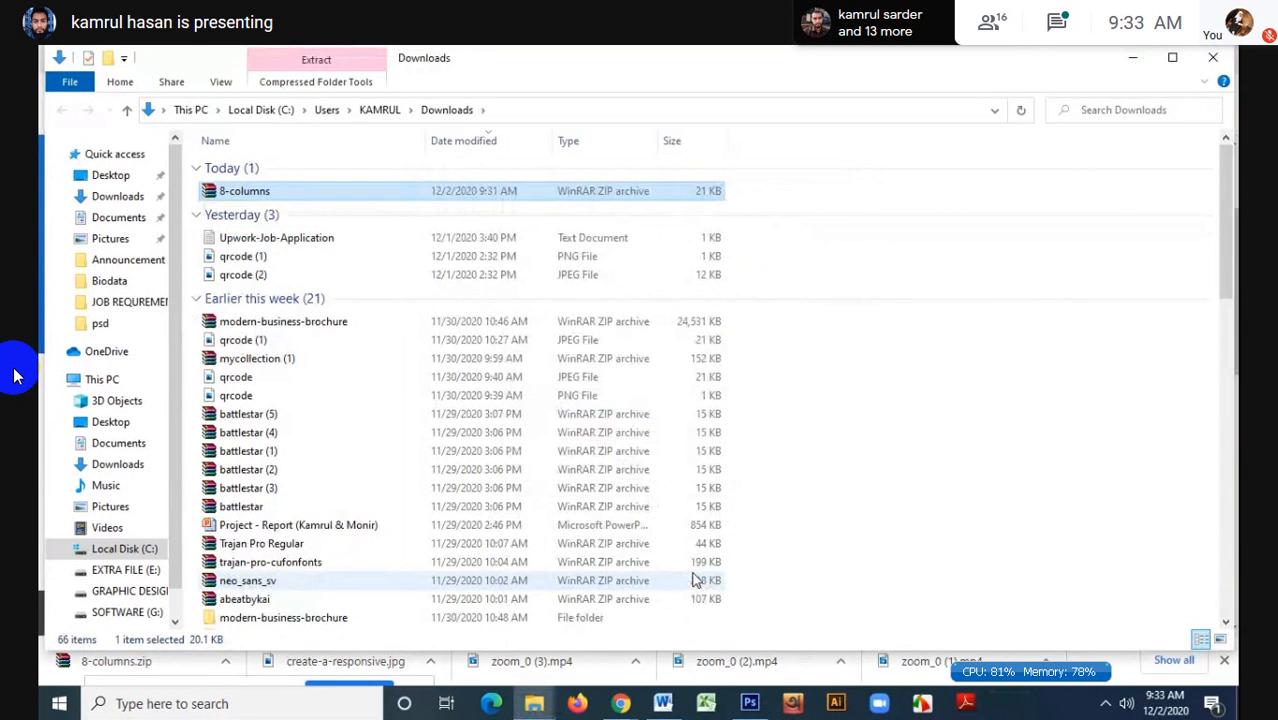
# - Open 1440px-8columns.psd from the extracted 8-columns folder in Photoshop, keeping its layers editable, and inspect the column grid
pyautogui.doubleClick(297, 209)
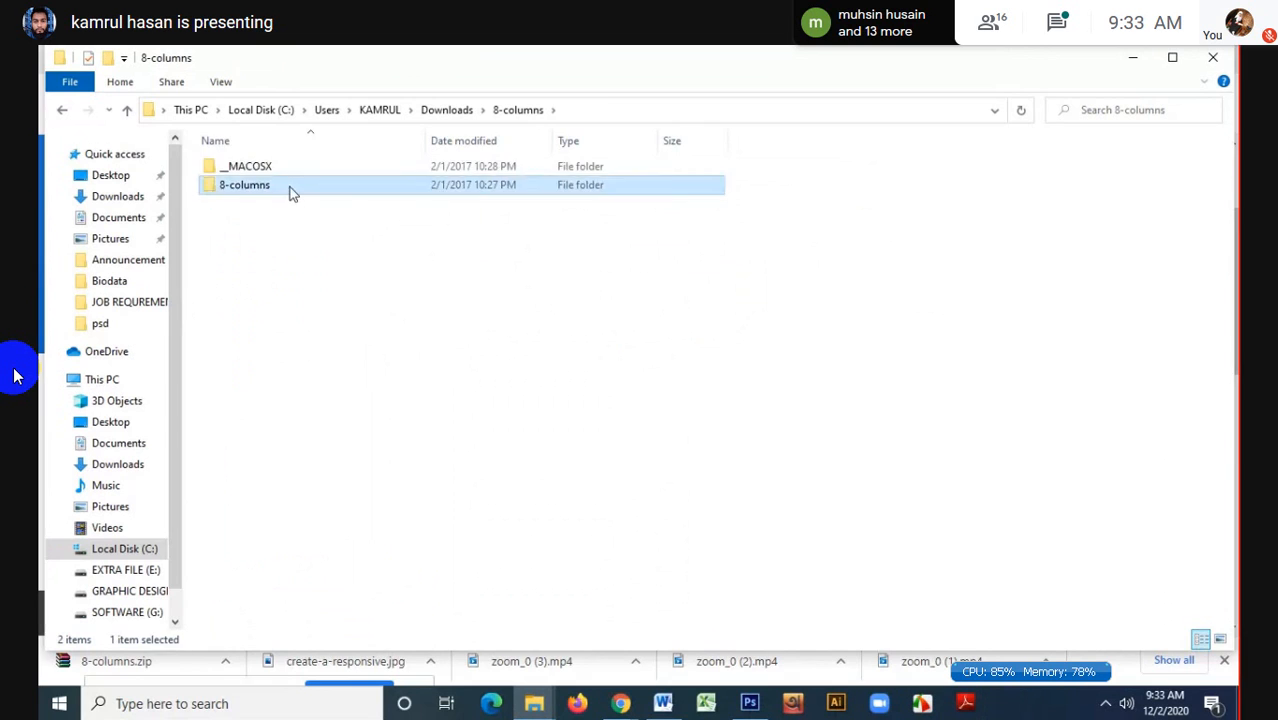
pyautogui.doubleClick(293, 192)
pyautogui.click(430, 197)
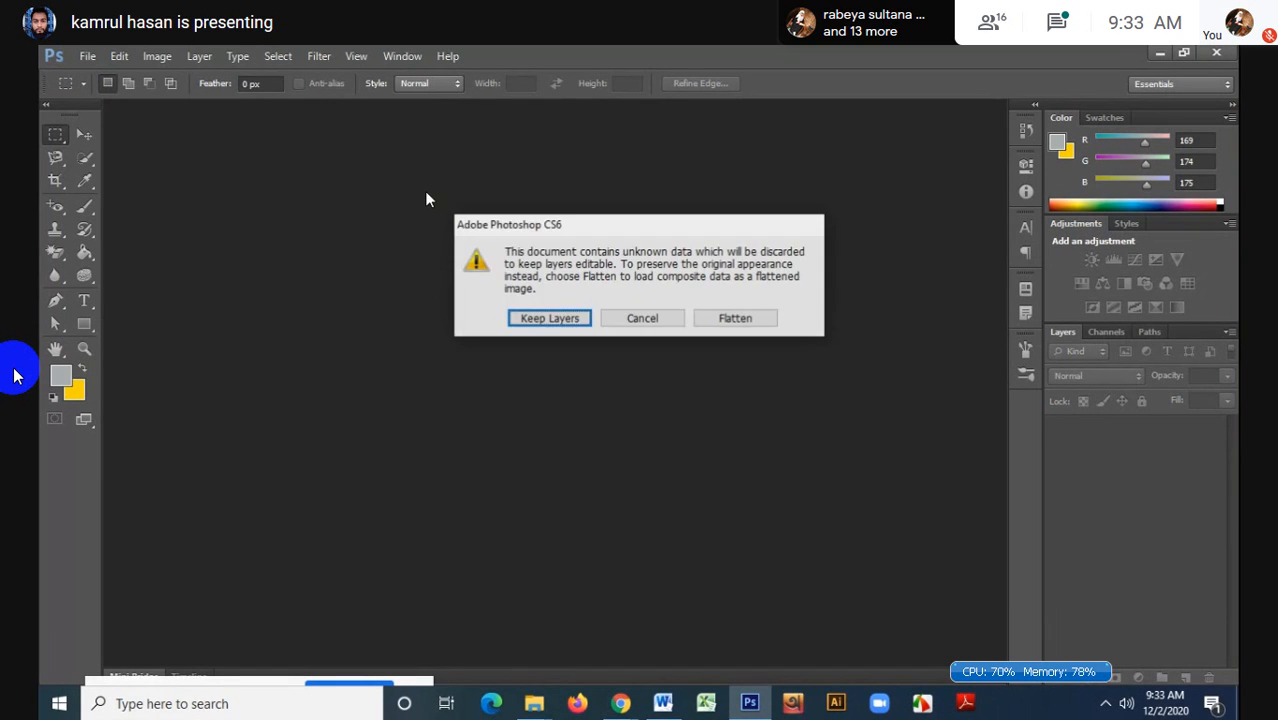
pyautogui.click(576, 323)
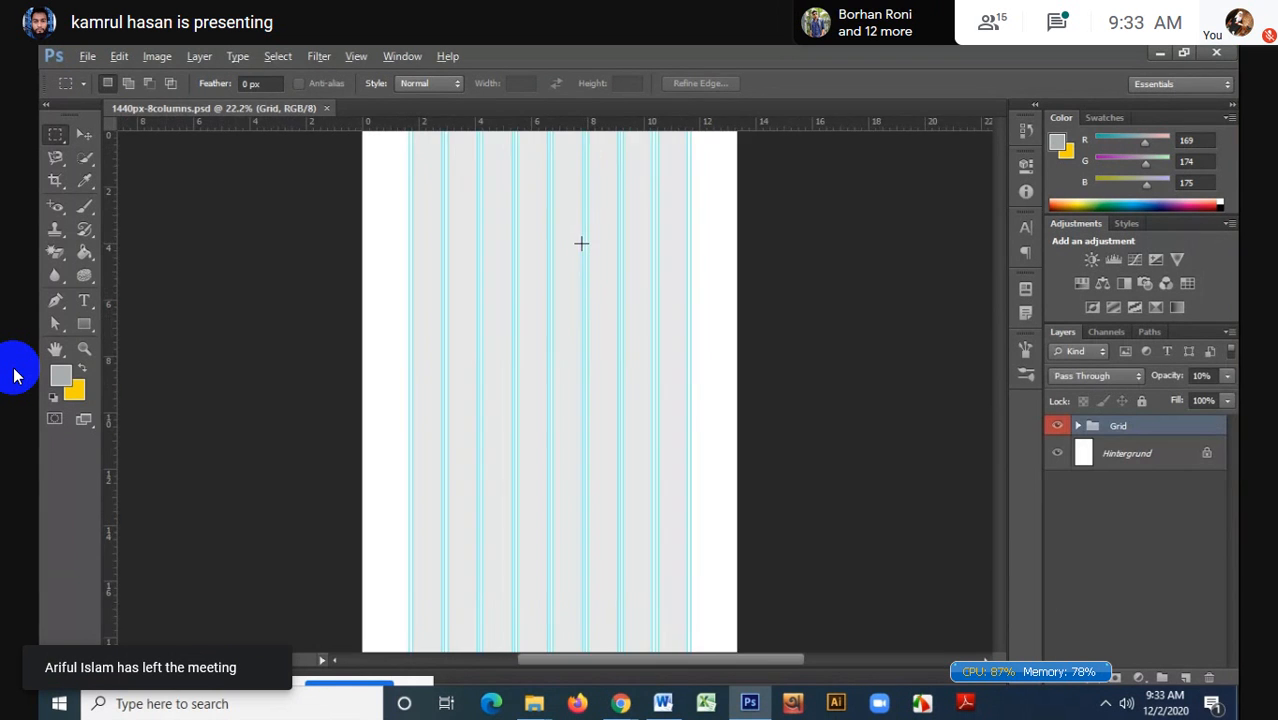
pyautogui.scroll(2, 566, 312)
pyautogui.scroll(1, 581, 243)
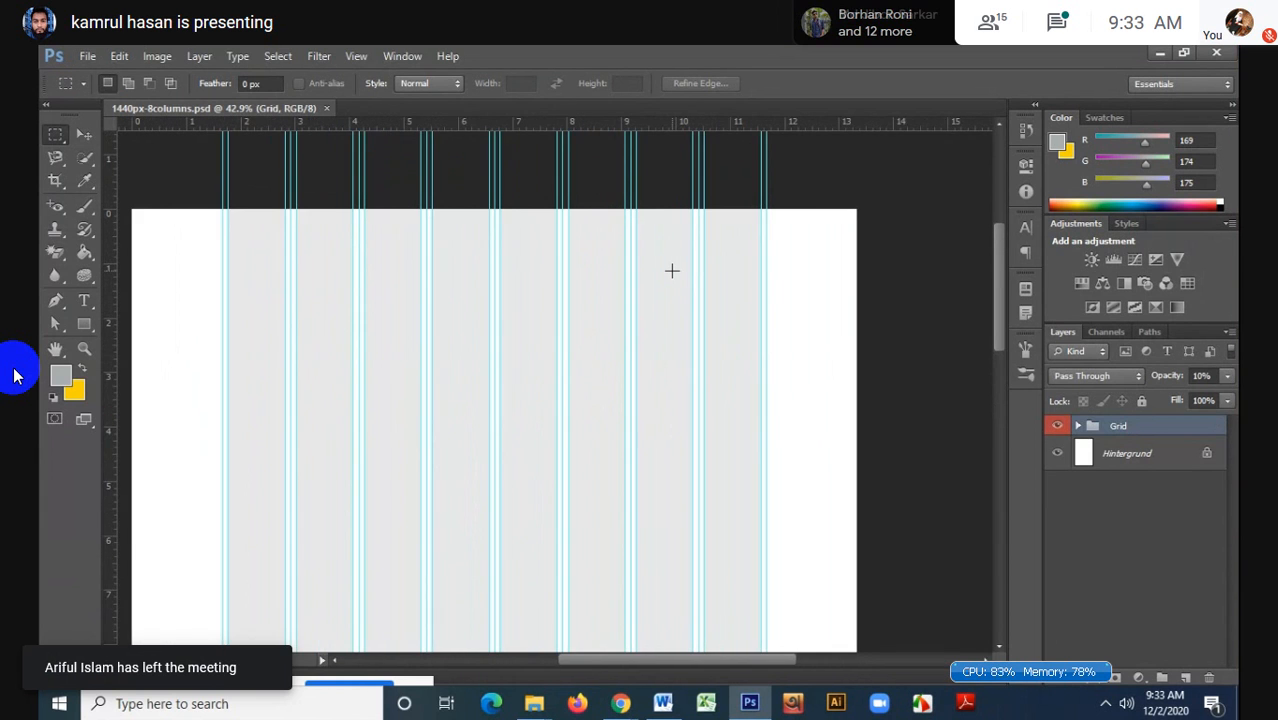
pyautogui.scroll(1, 672, 271)
pyautogui.scroll(-2, 672, 271)
pyautogui.scroll(-1, 672, 271)
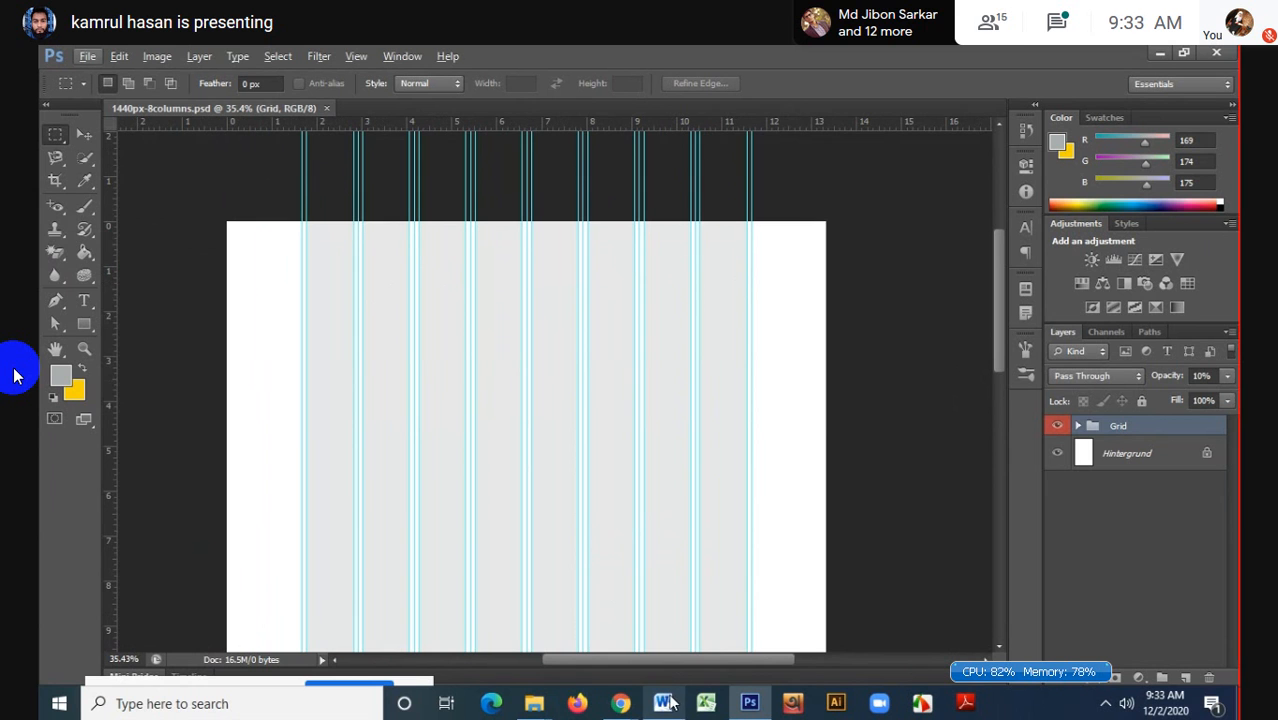
# - Switch to Chrome and examine the column download options and the "Why should I work with a grid system?" section
pyautogui.moveTo(620, 703)
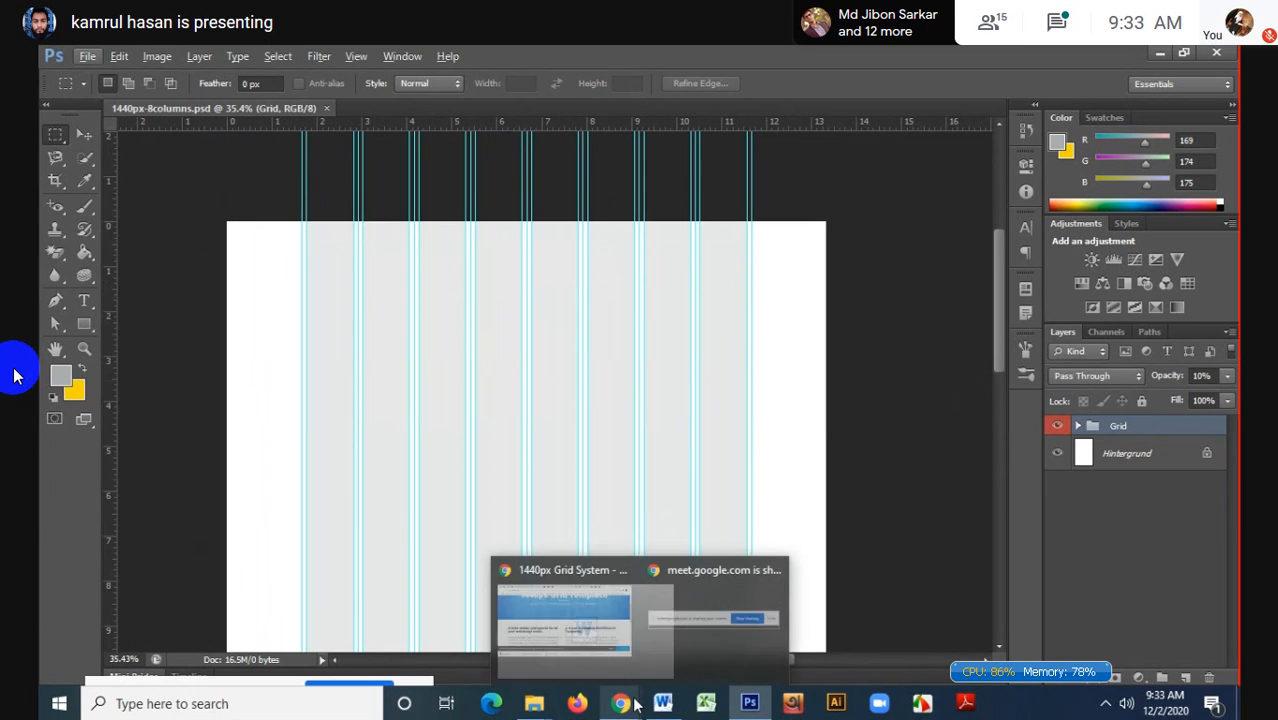
pyautogui.click(612, 645)
pyautogui.scroll(-2, 408, 405)
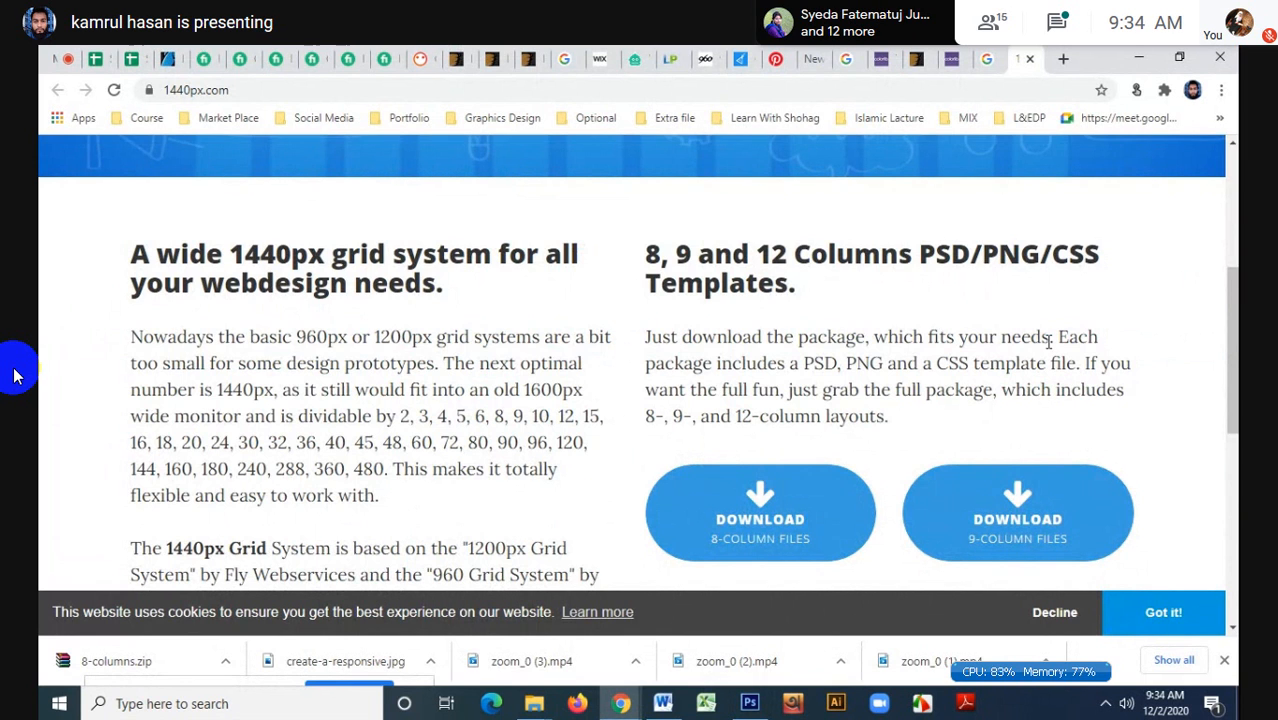
pyautogui.scroll(-3, 1048, 340)
pyautogui.scroll(-1, 588, 335)
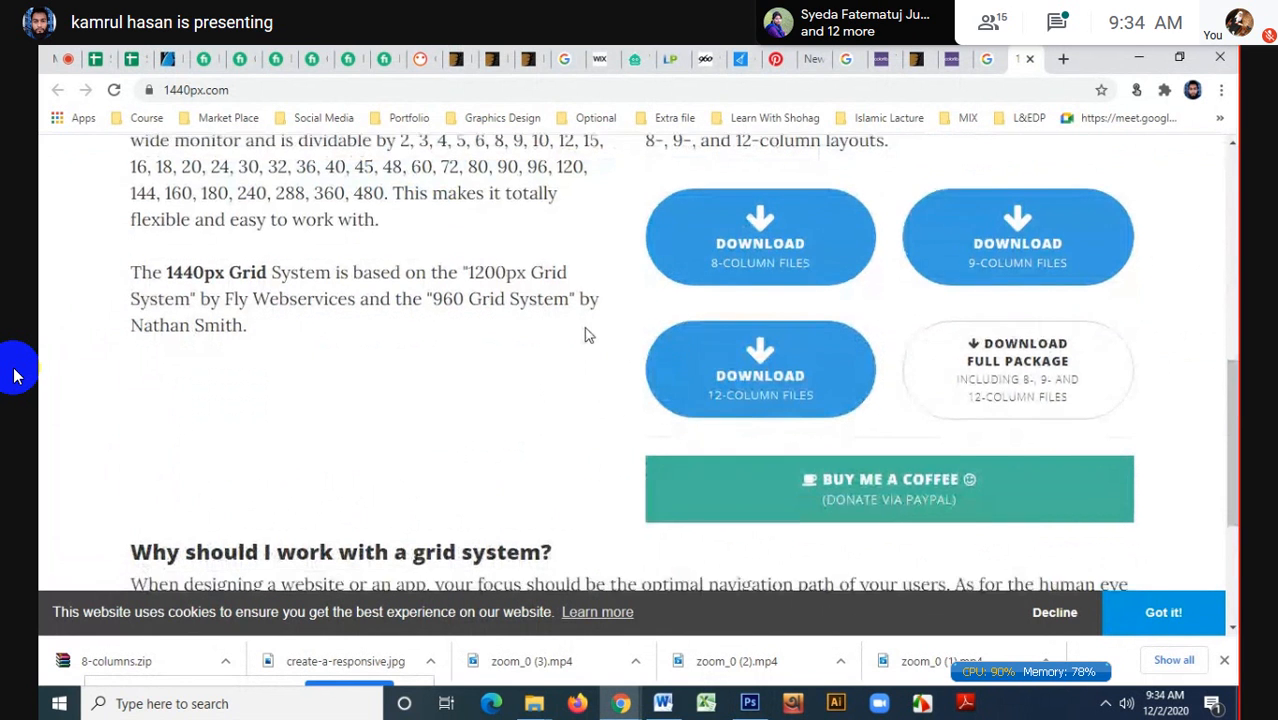
pyautogui.scroll(-3, 588, 335)
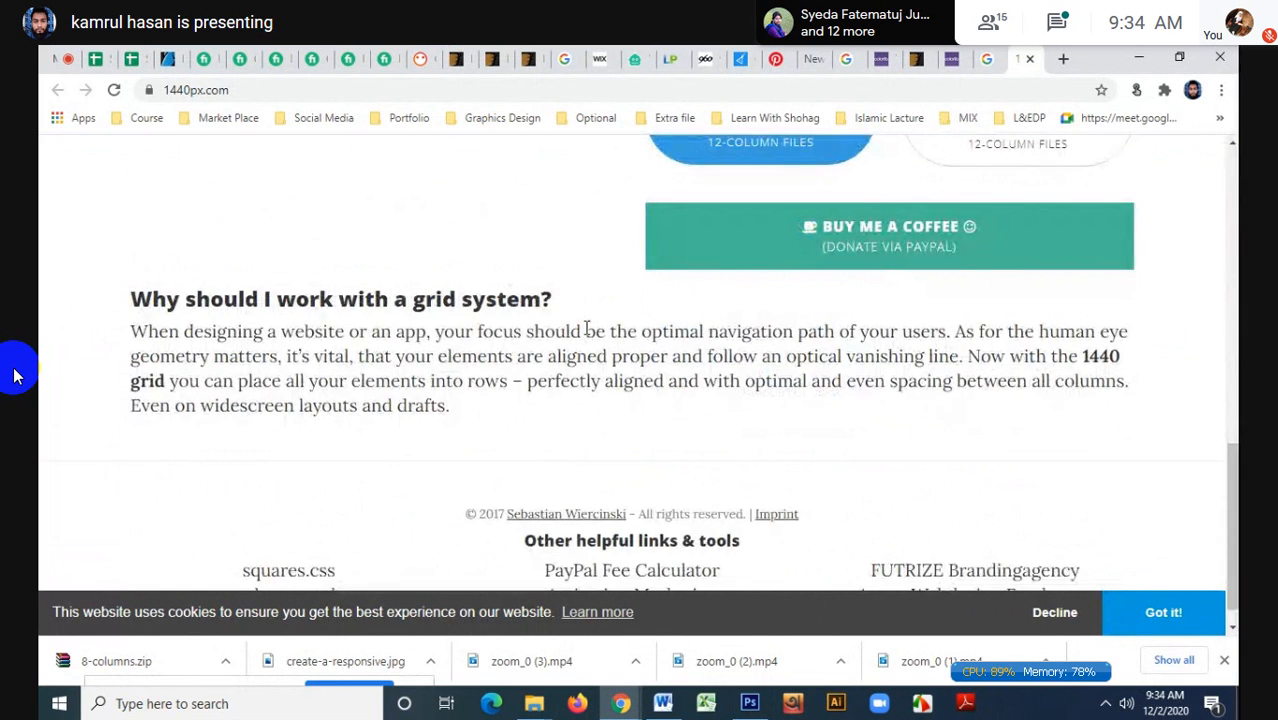
pyautogui.scroll(-1, 588, 330)
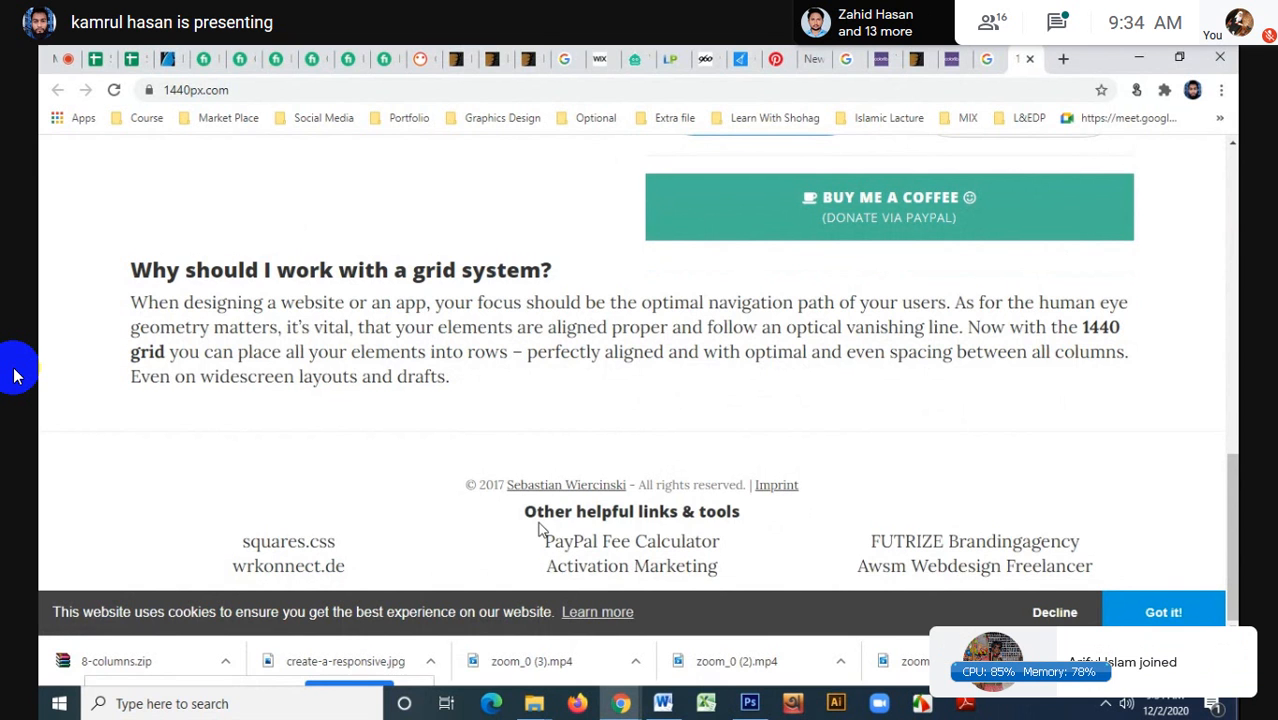
pyautogui.scroll(5, 591, 520)
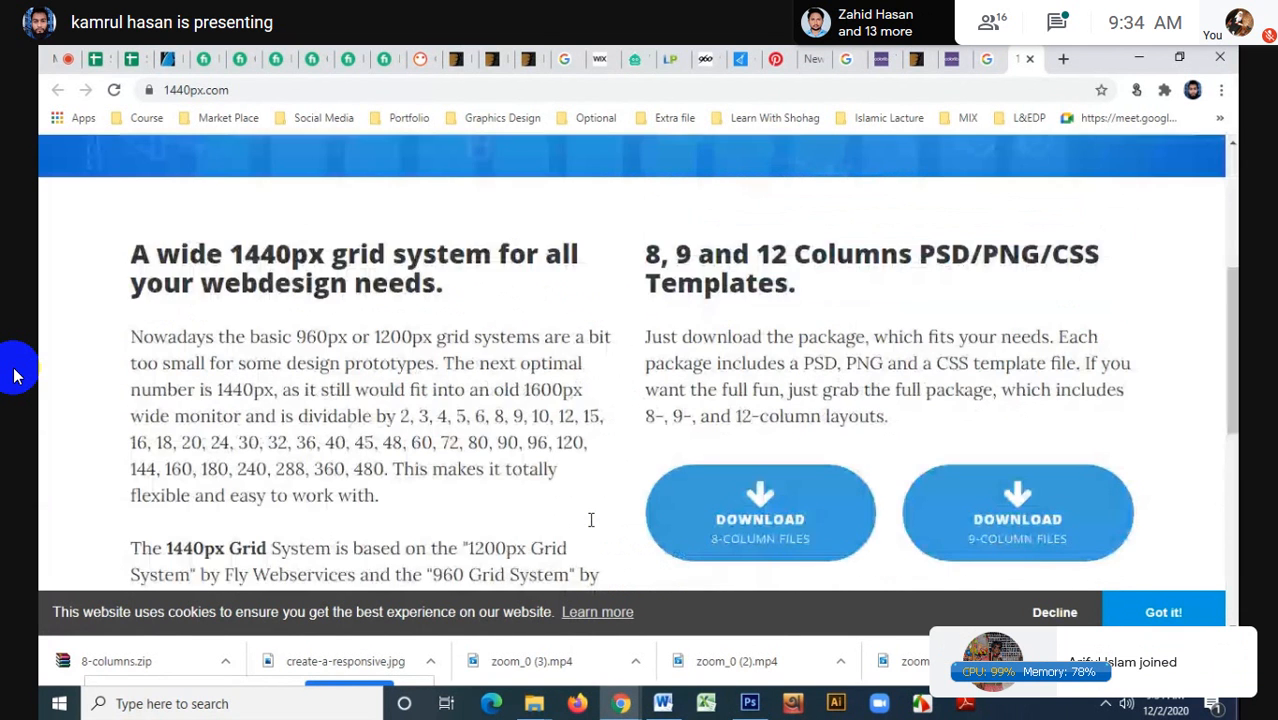
pyautogui.scroll(-5, 591, 520)
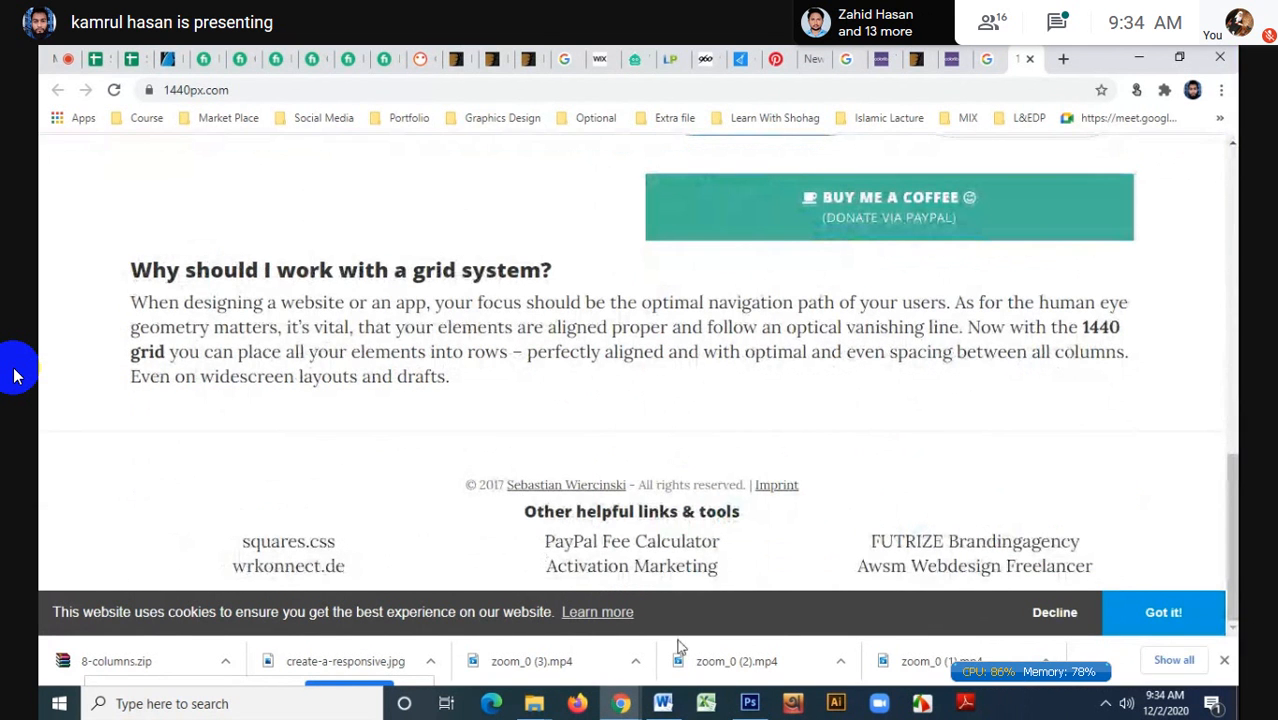
# - Return to Photoshop, check the column layers inside the Grid group, and hide the group to inspect the guides alone
pyautogui.click(749, 703)
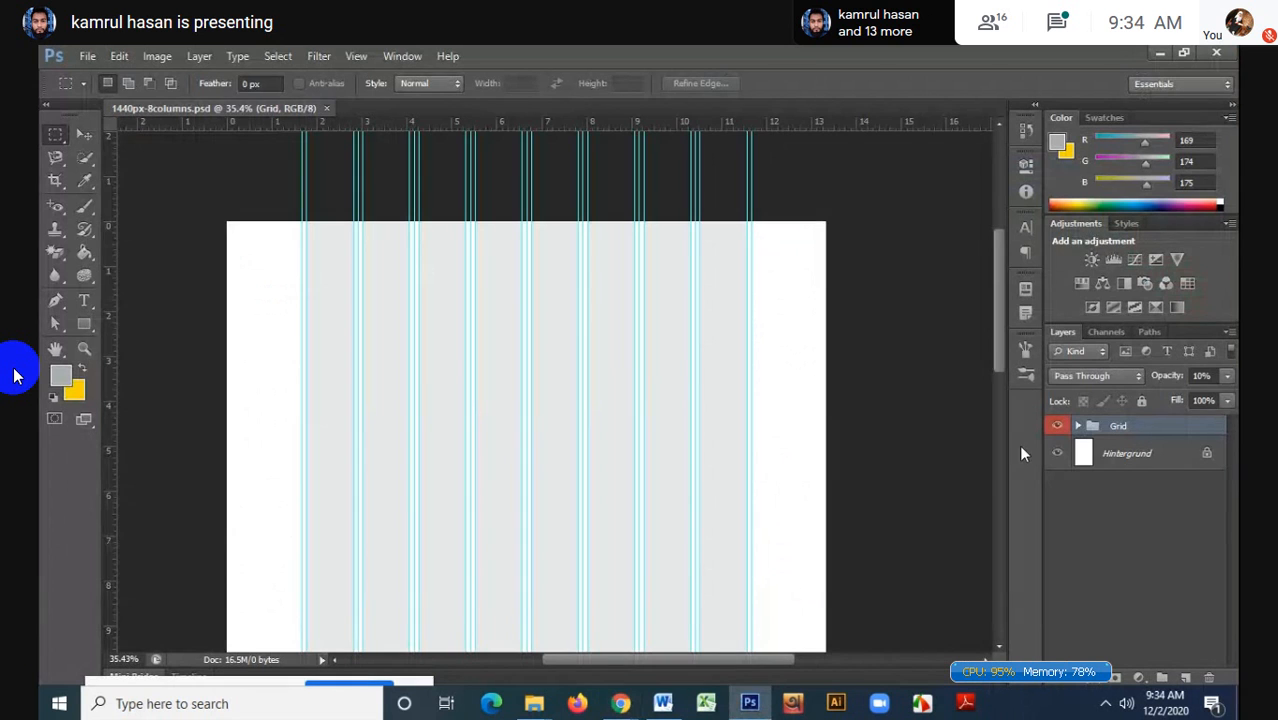
pyautogui.click(1078, 427)
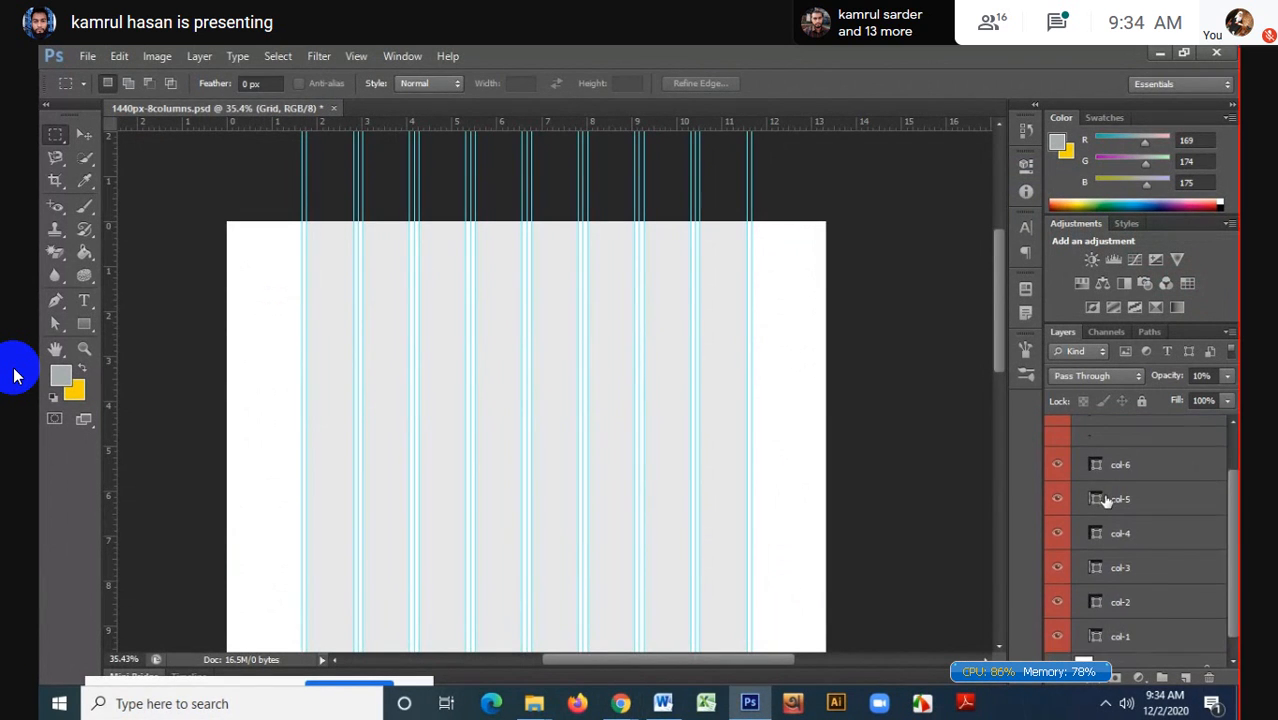
pyautogui.click(1078, 427)
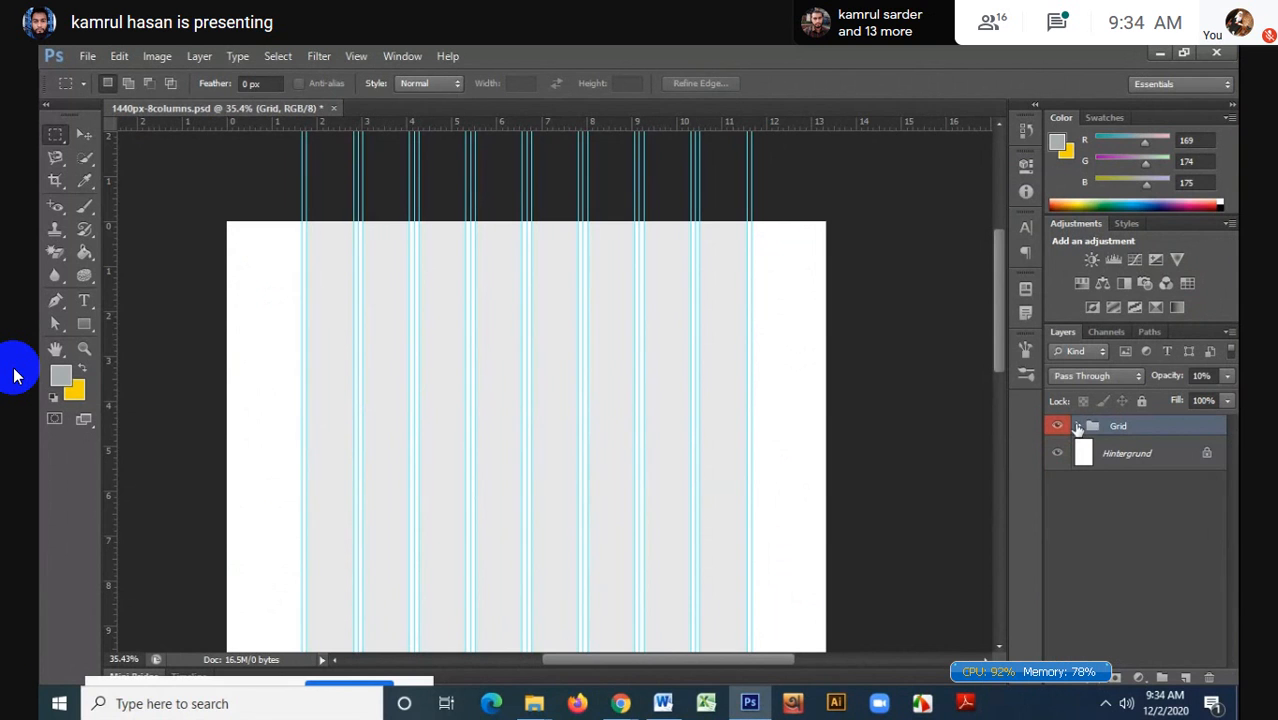
pyautogui.click(1059, 427)
pyautogui.click(1059, 427)
pyautogui.click(1059, 427)
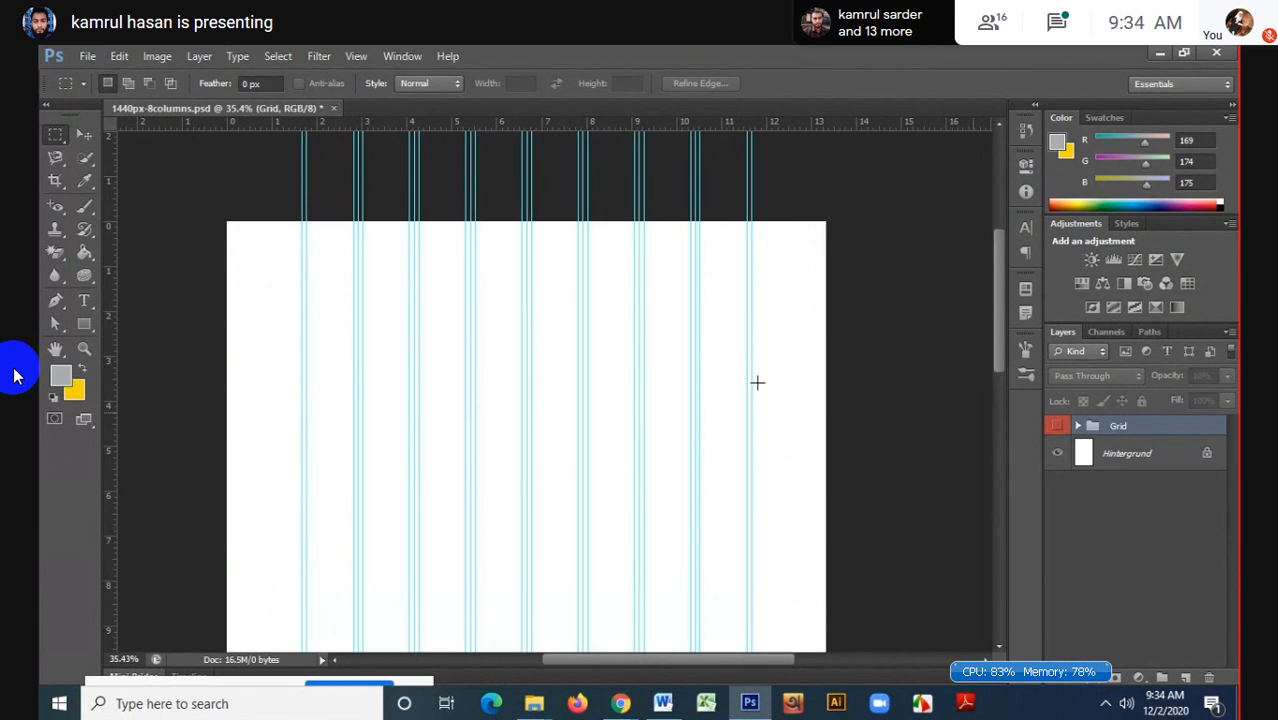
pyautogui.scroll(3, 322, 308)
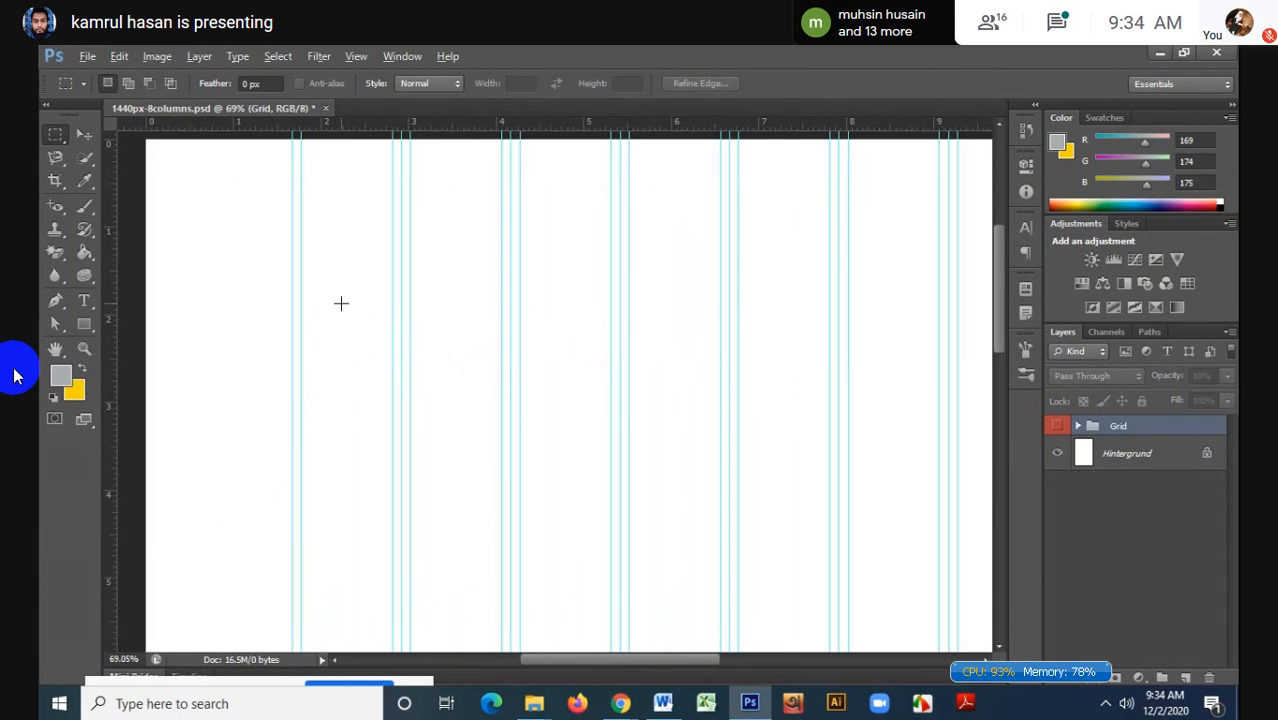
pyautogui.scroll(-4, 341, 303)
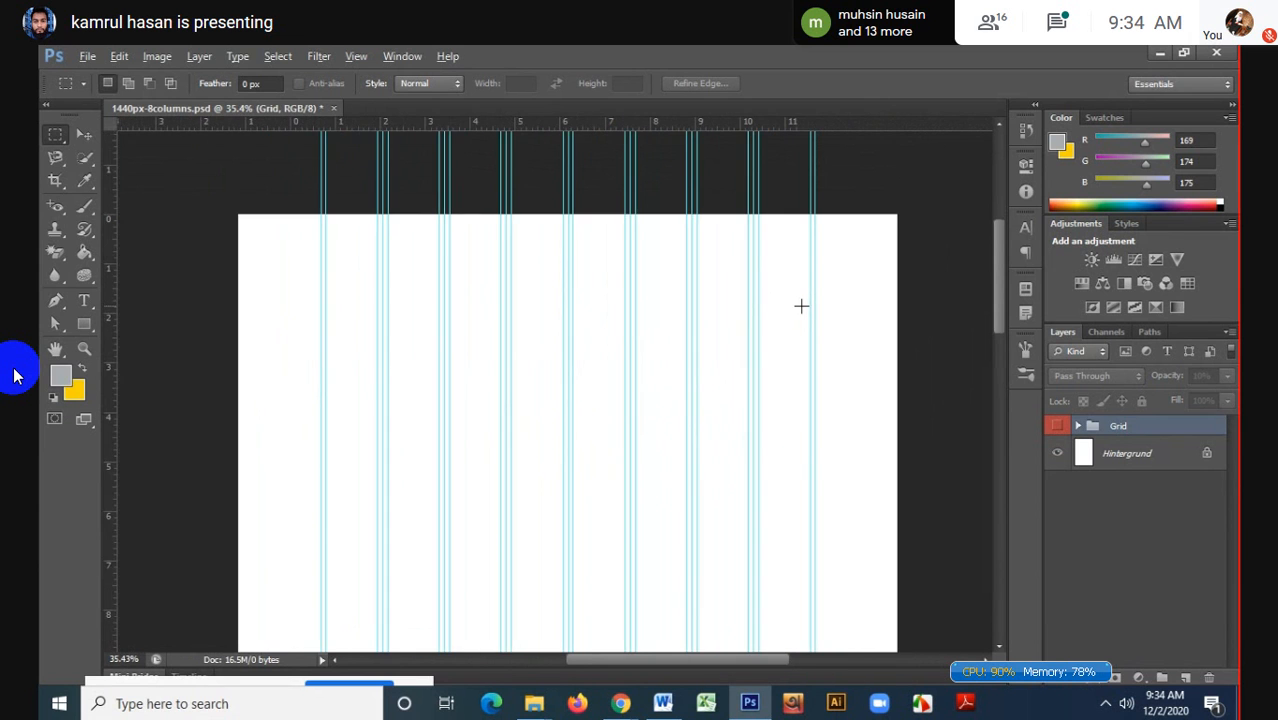
pyautogui.scroll(-2, 801, 305)
pyautogui.scroll(3, 801, 305)
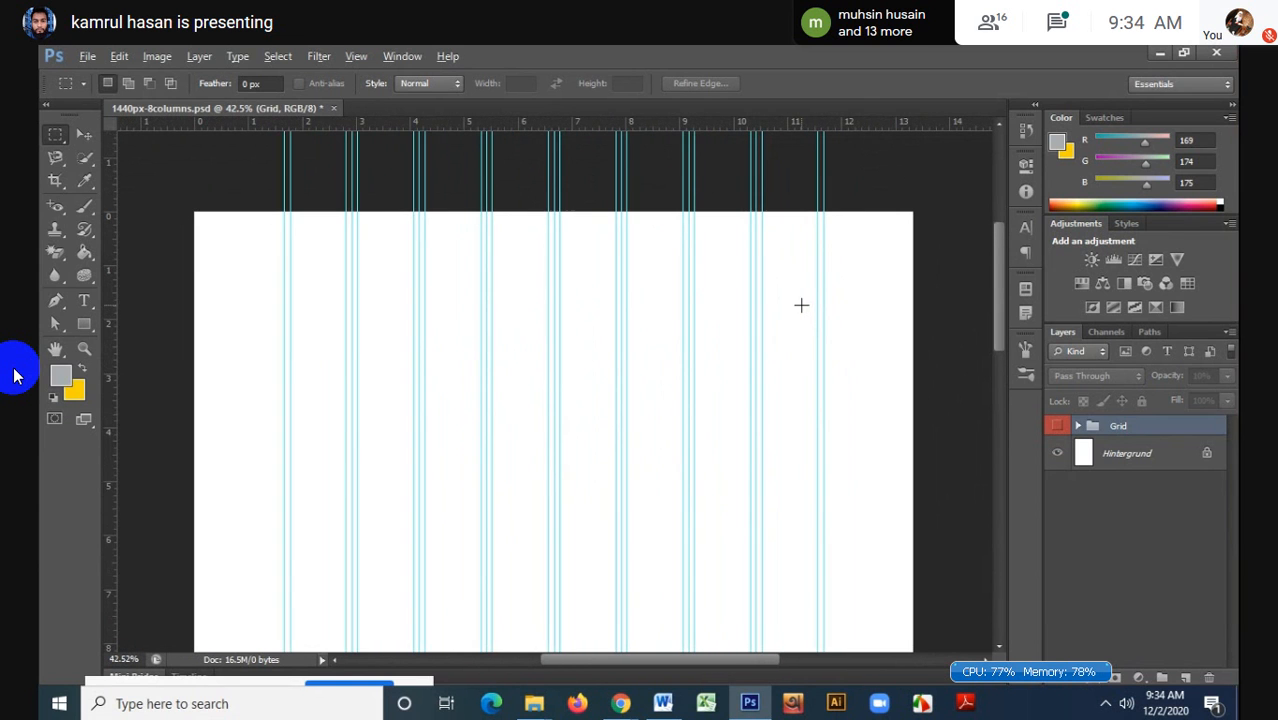
# - Switch to Chrome and look through the ThemeForest and Colorlib landing page listings and the Fiverr landing page samples
pyautogui.moveTo(636, 702)
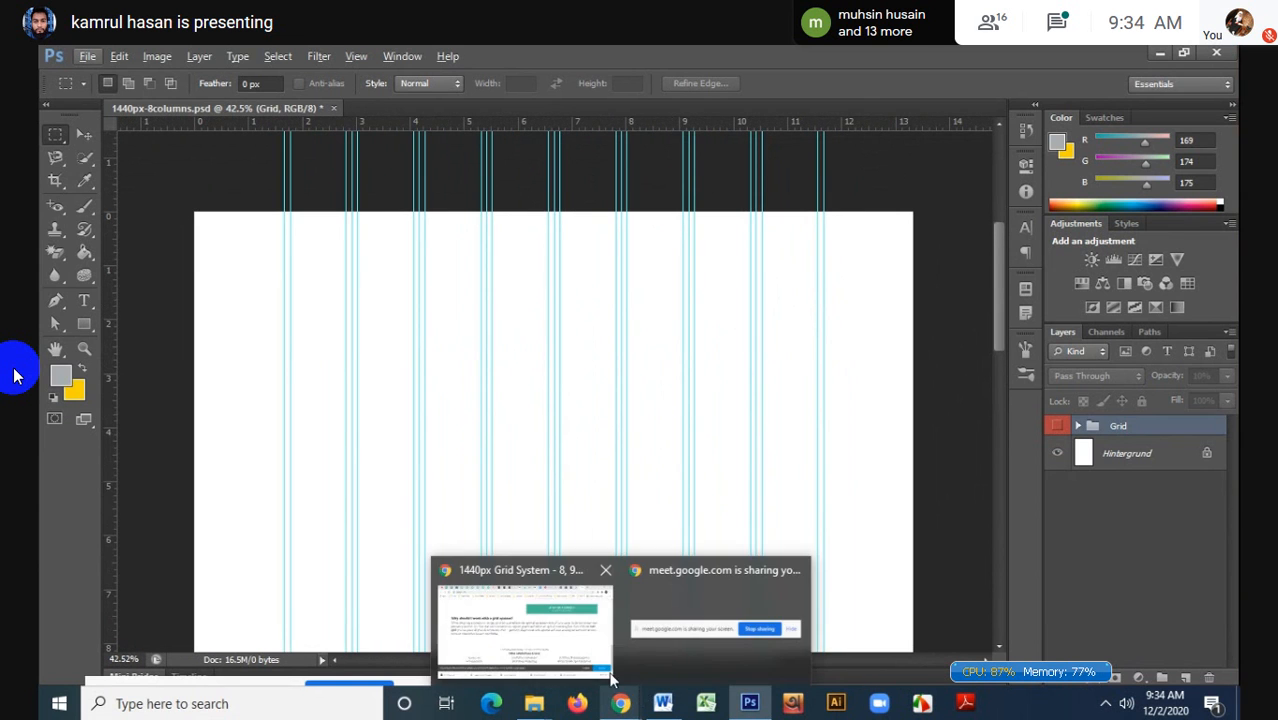
pyautogui.click(575, 643)
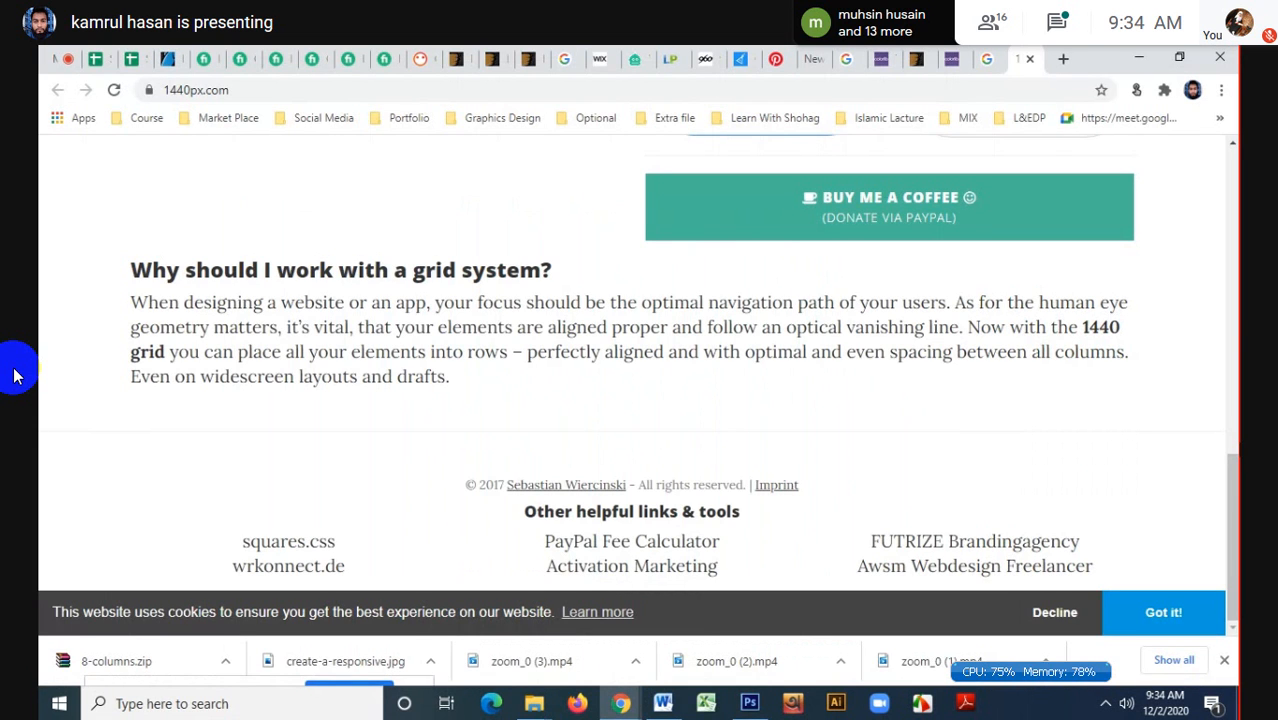
pyautogui.click(918, 57)
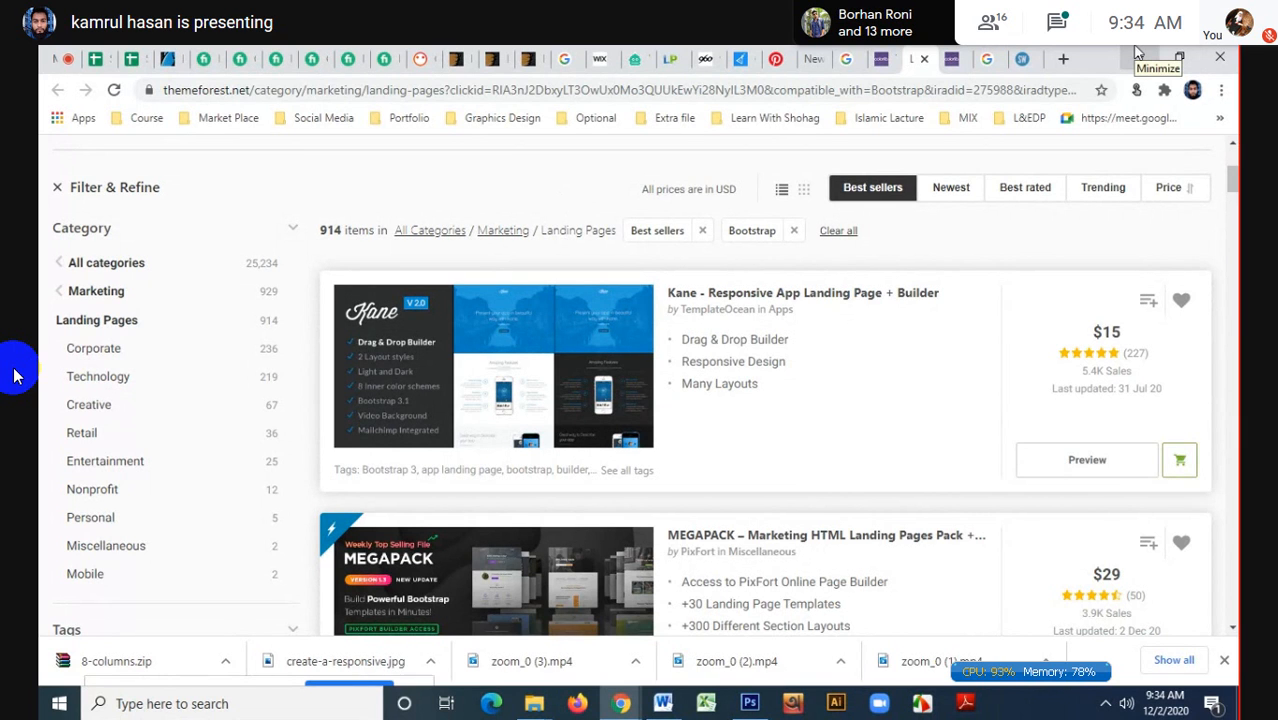
pyautogui.click(958, 57)
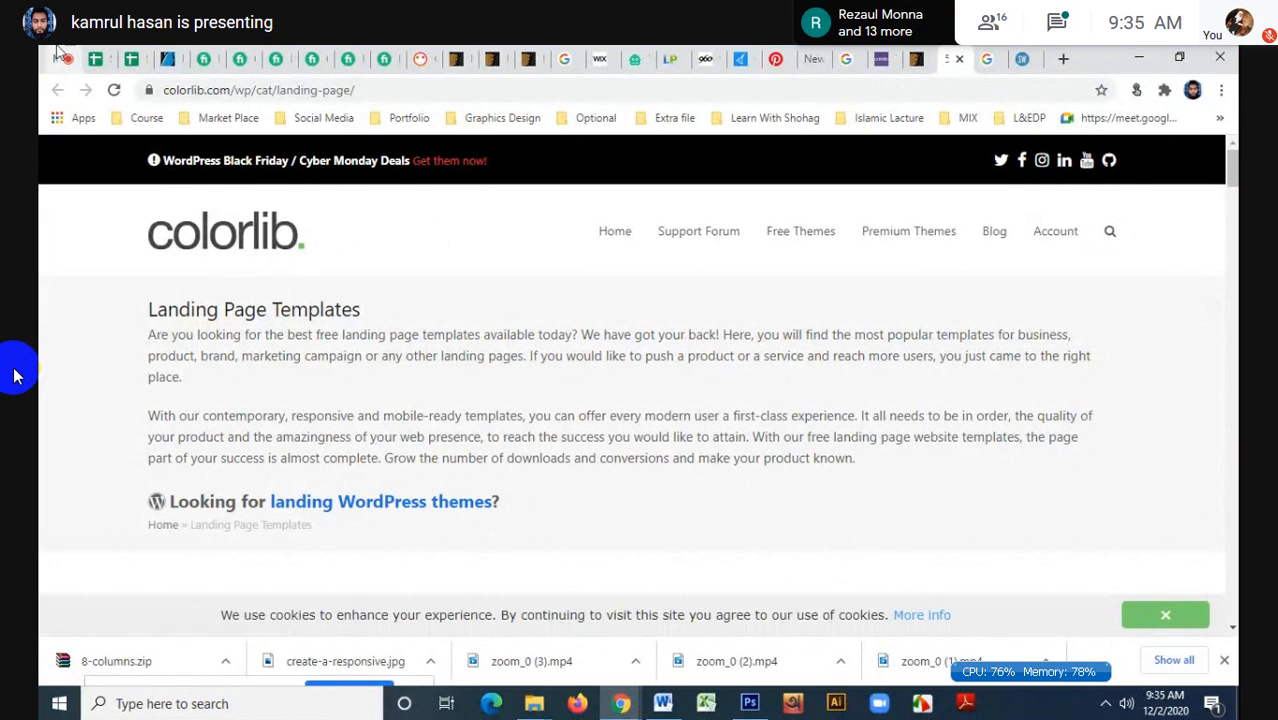
pyautogui.click(226, 58)
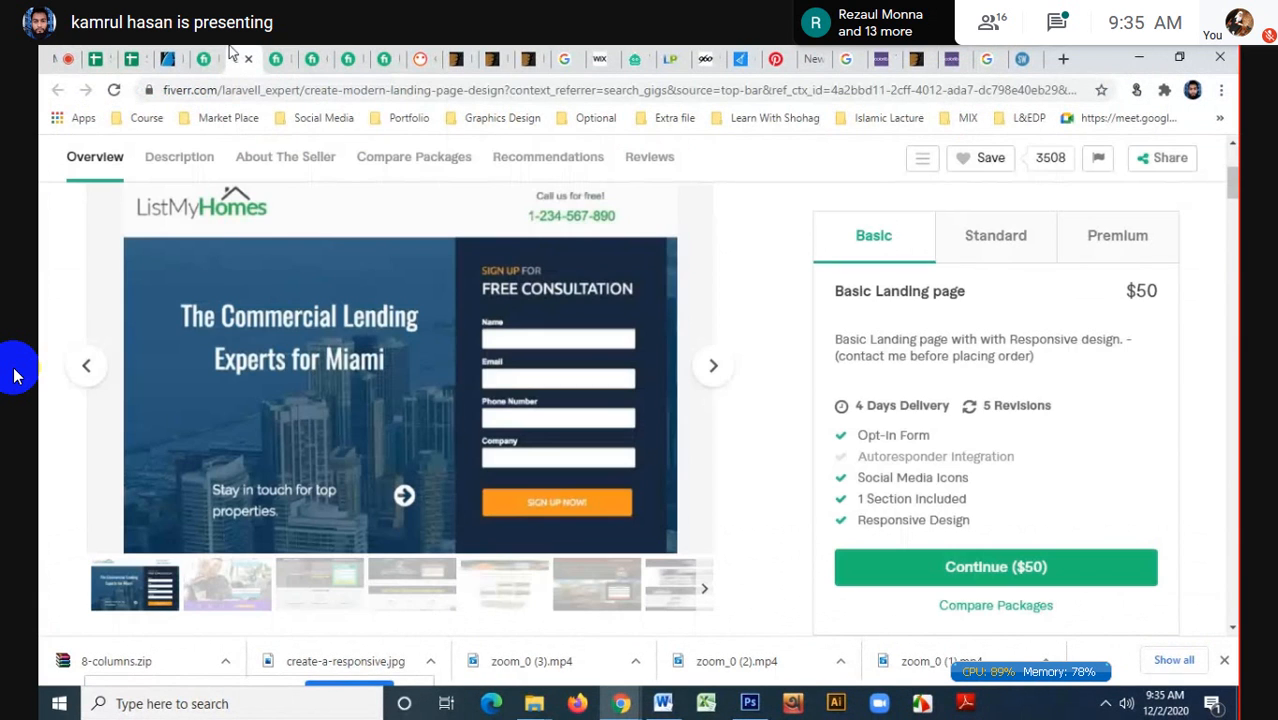
pyautogui.click(277, 58)
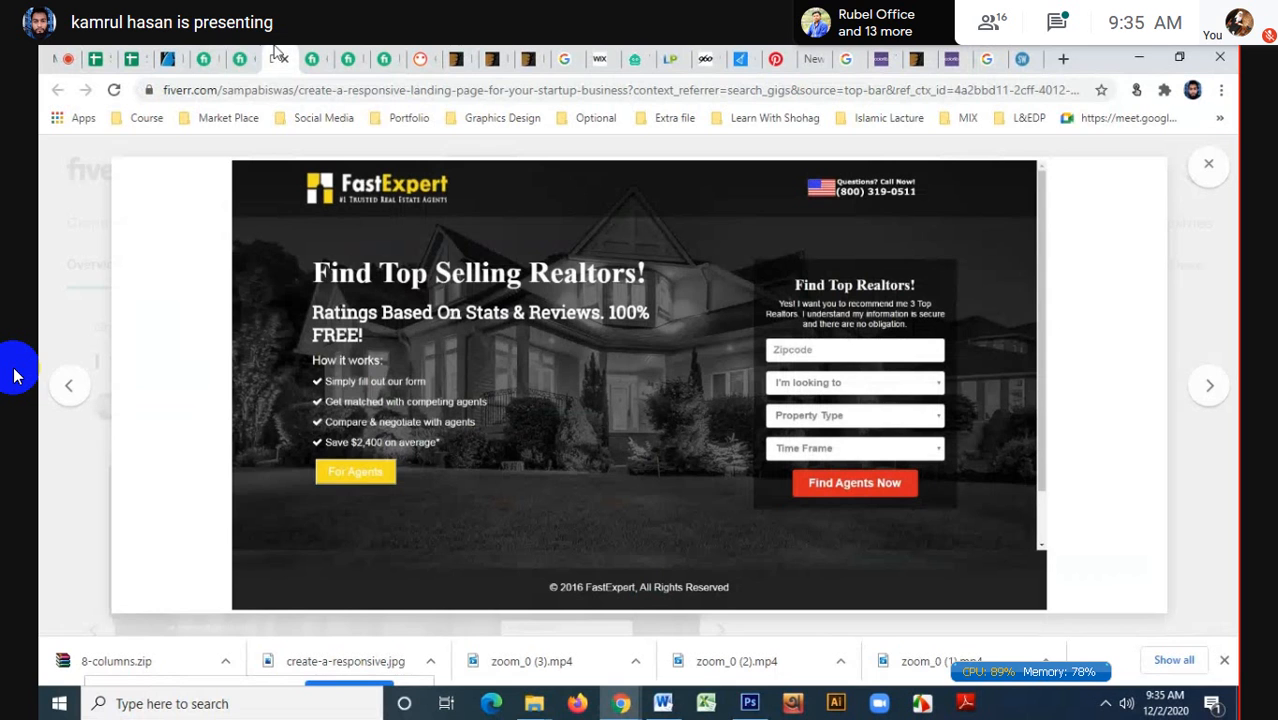
# - Return to Photoshop and place the create-a-responsive JPG from the Desktop into the 8-column grid document
pyautogui.click(750, 704)
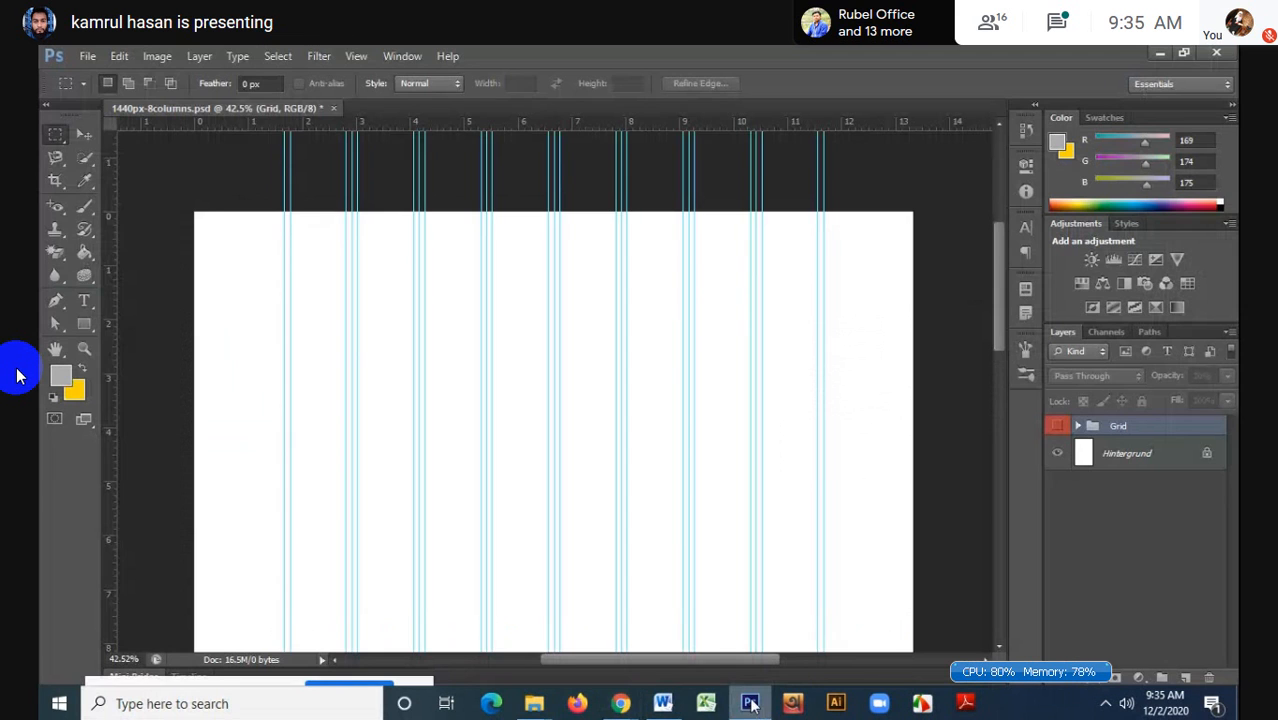
pyautogui.click(89, 57)
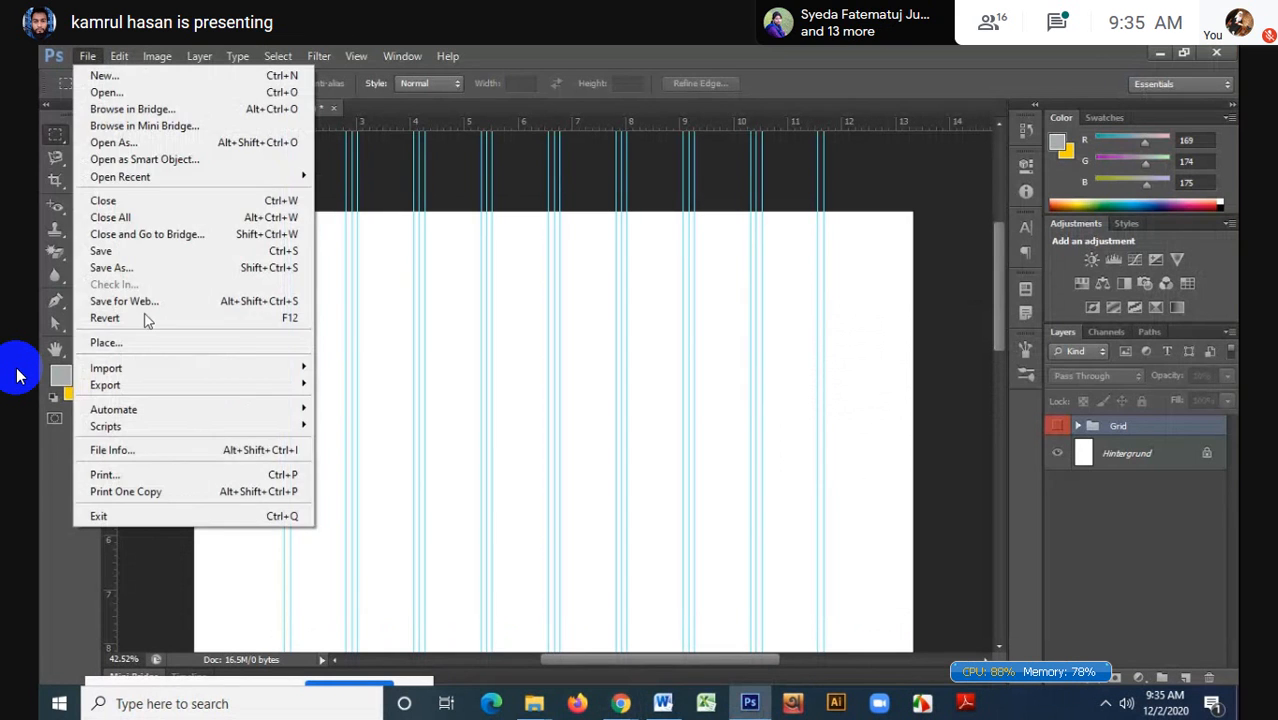
pyautogui.click(146, 343)
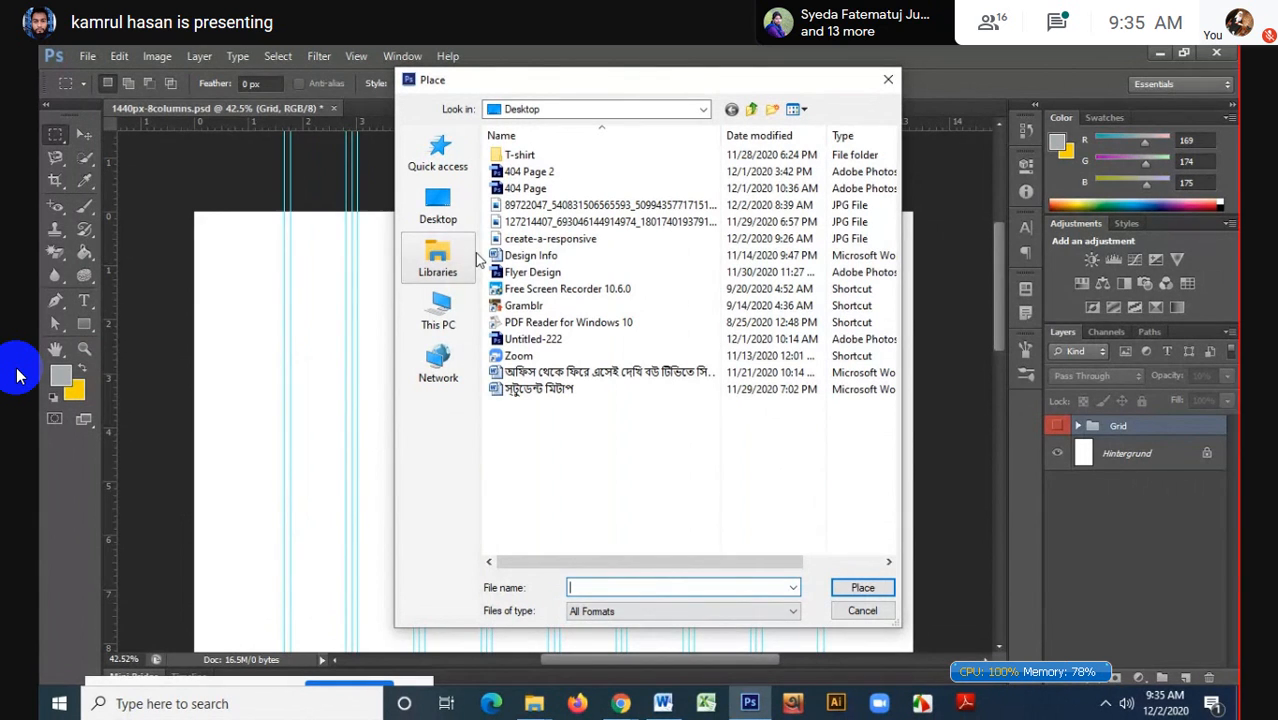
pyautogui.moveTo(658, 569); pyautogui.dragTo(770, 567)
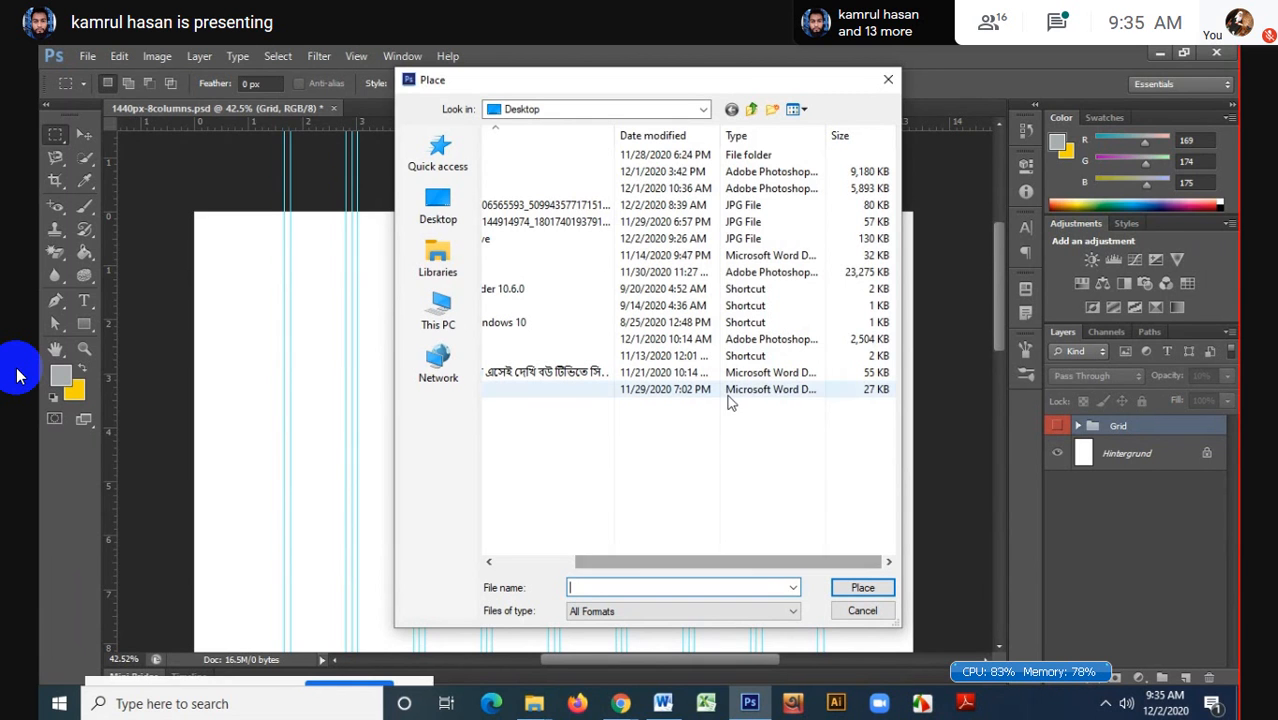
pyautogui.click(645, 246)
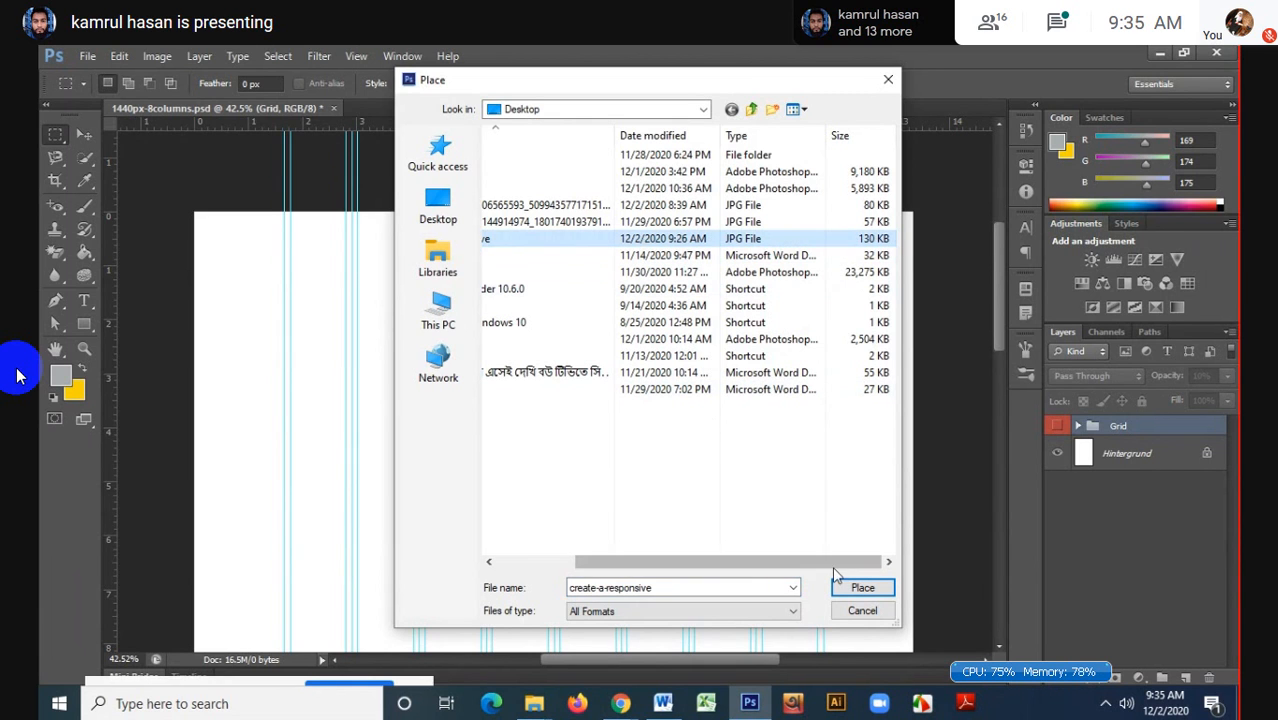
pyautogui.click(858, 591)
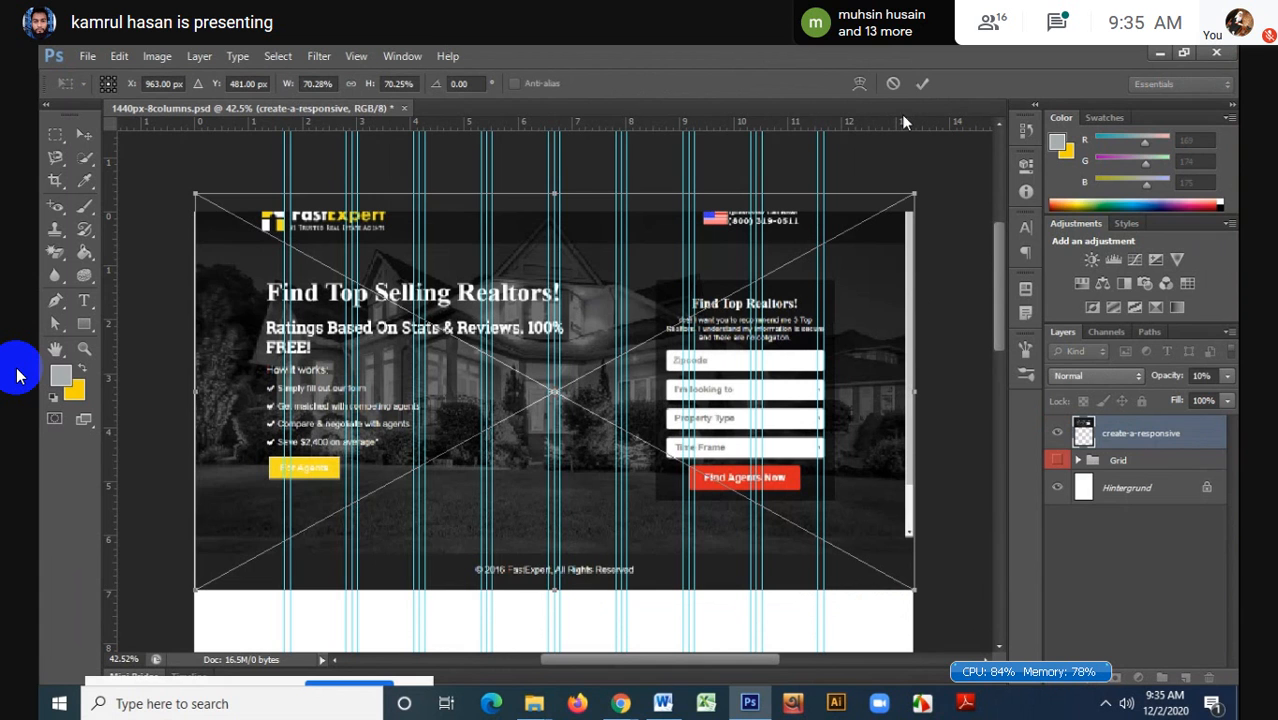
pyautogui.click(920, 84)
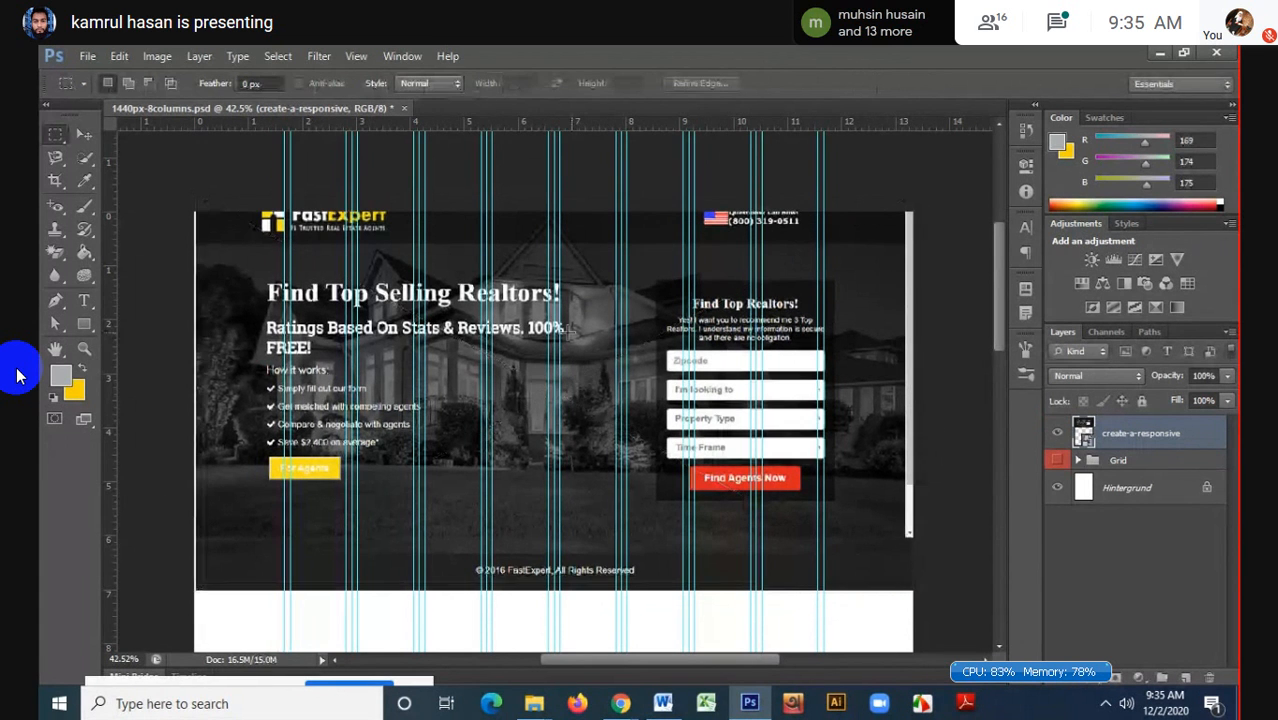
# - Move the placed landing page image down and right so its logo starts at the first column guides
pyautogui.scroll(2, 459, 262)
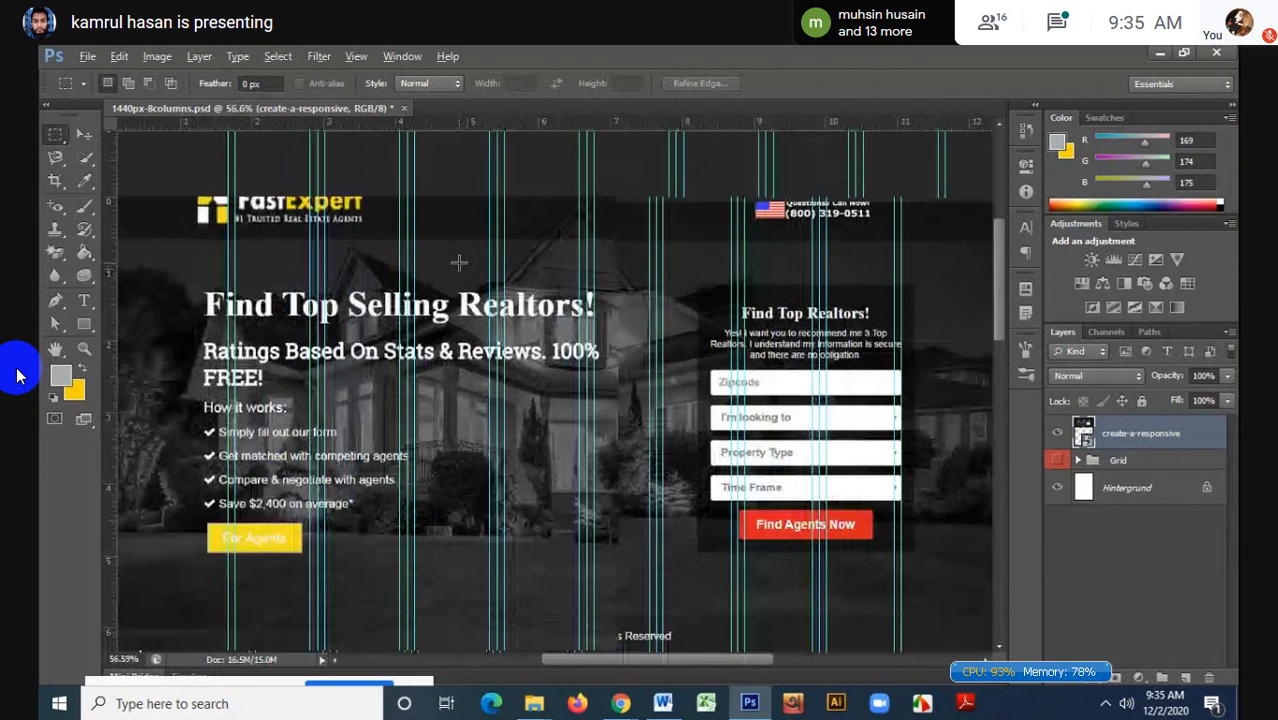
pyautogui.scroll(-1, 459, 262)
pyautogui.click(84, 134)
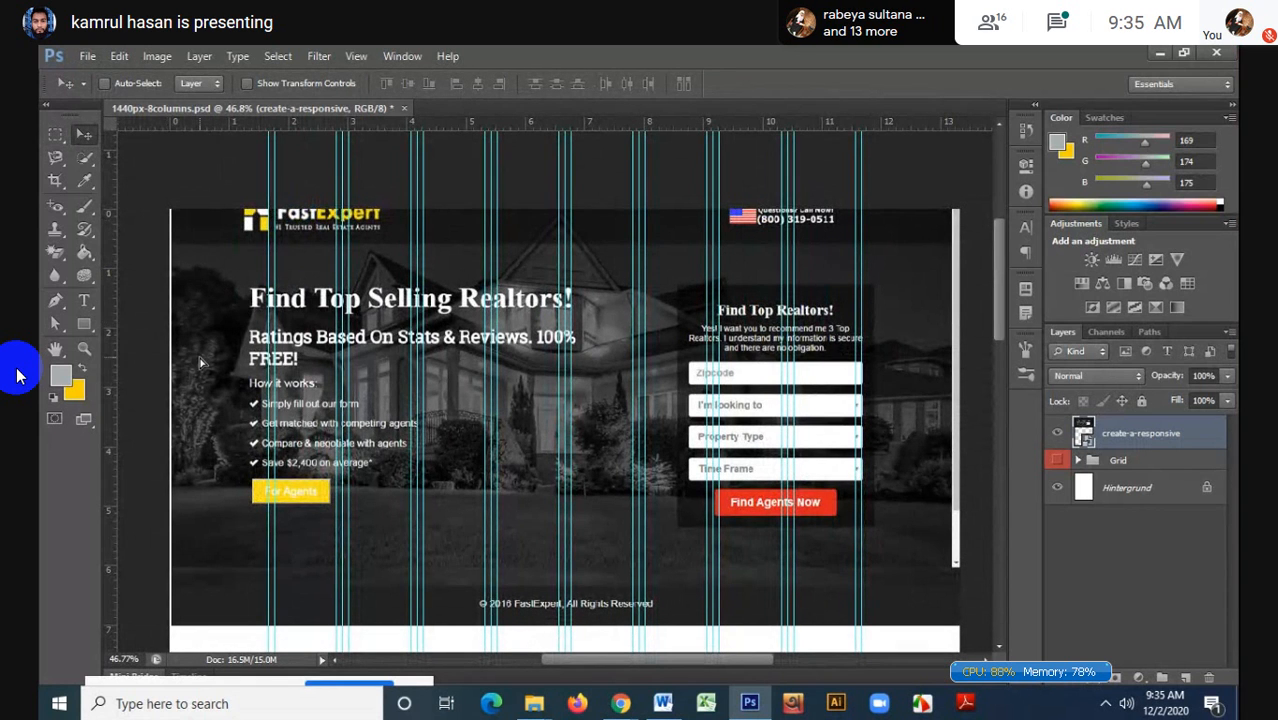
pyautogui.moveTo(202, 326); pyautogui.dragTo(228, 338)
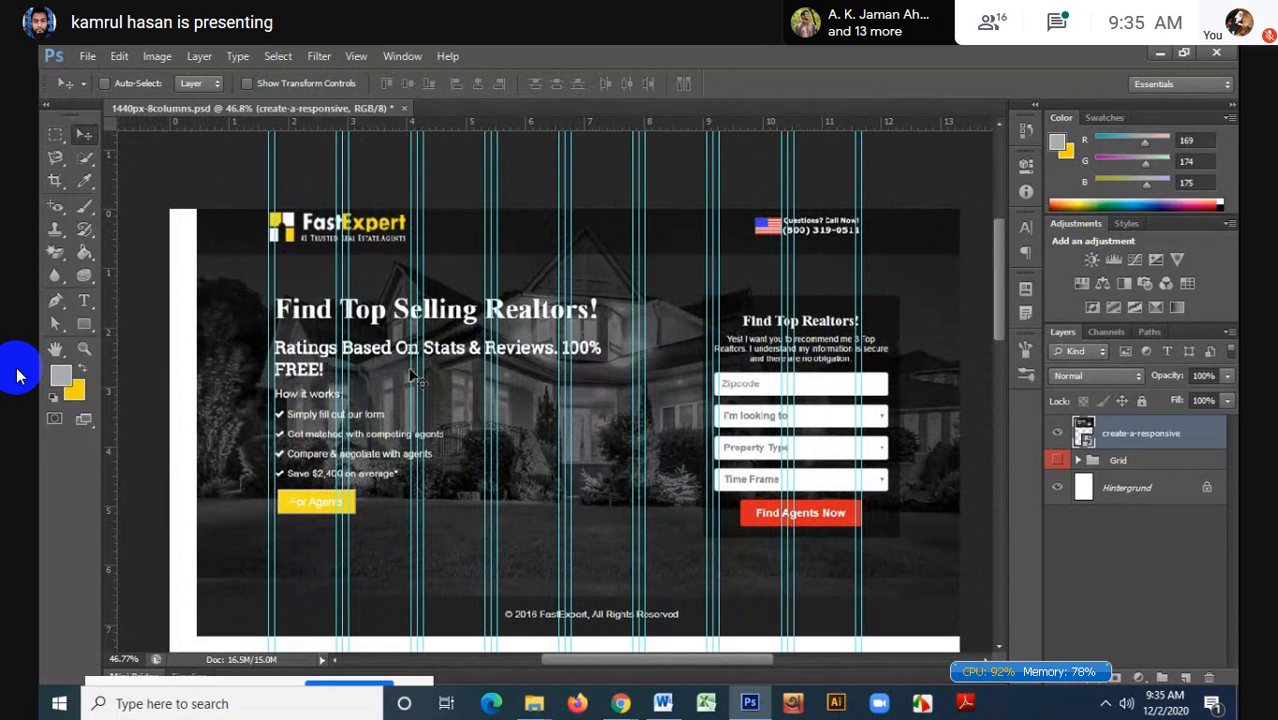
# - Scale the placed landing page image to about 67% and nudge it left to X 999 px
pyautogui.hotkey('ctrl', 't')
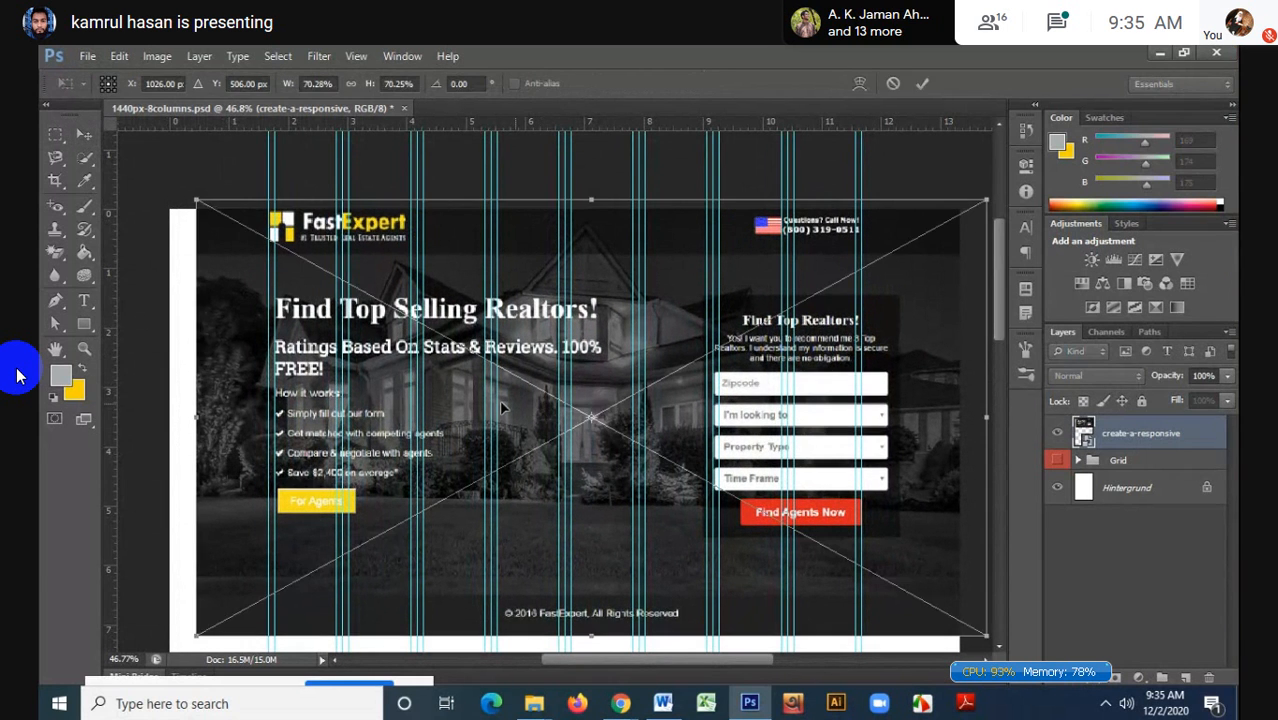
pyautogui.moveTo(200, 204); pyautogui.dragTo(208, 227)
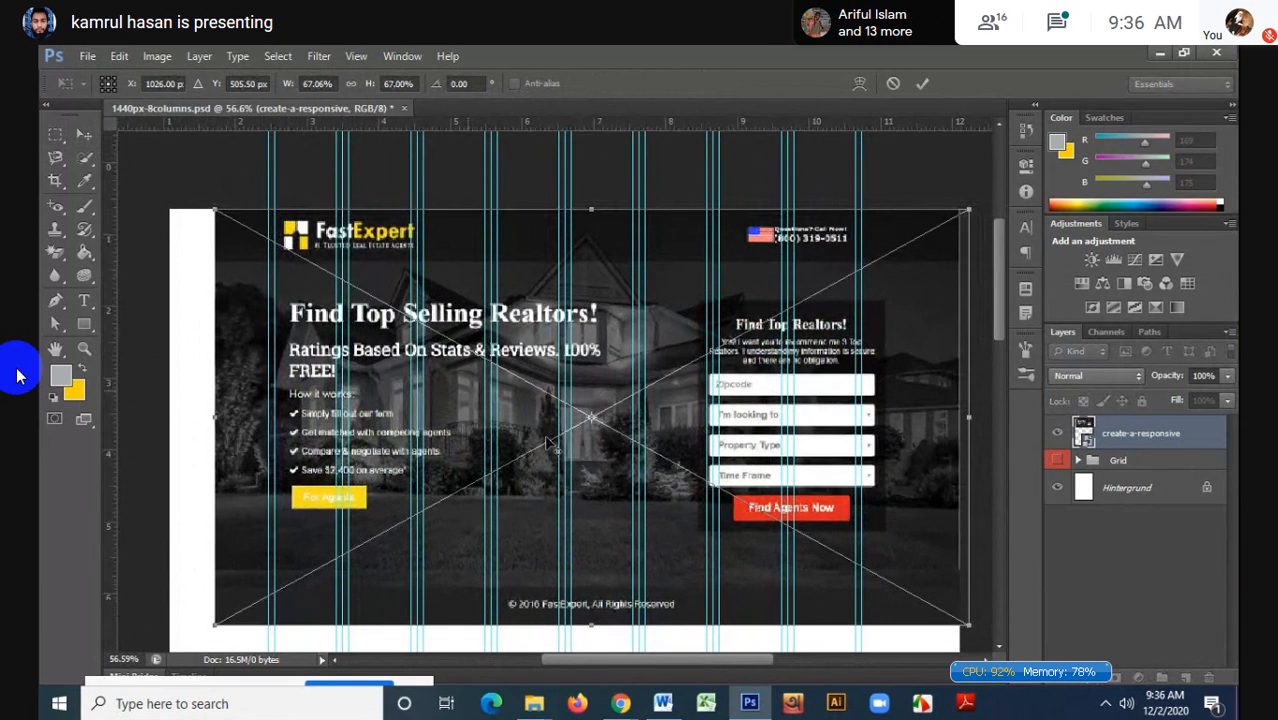
pyautogui.scroll(4, 547, 445)
pyautogui.scroll(-2, 547, 445)
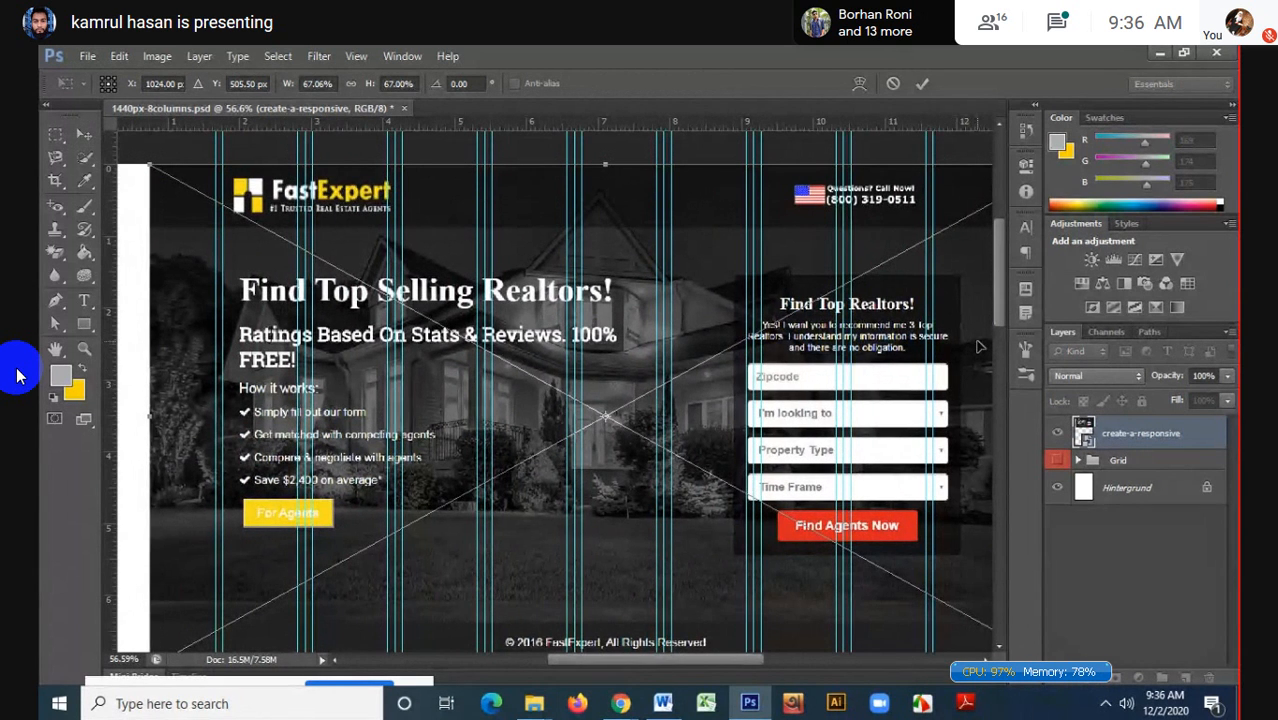
pyautogui.press('Left')
pyautogui.press('Left')
pyautogui.press('Left')
pyautogui.press('Left')
pyautogui.press('Left')
pyautogui.press('Left')
pyautogui.press('Left')
pyautogui.press('Left')
pyautogui.press('Left')
pyautogui.press('Left')
pyautogui.press('Left')
pyautogui.press('Left')
pyautogui.press('Left')
pyautogui.press('Left')
pyautogui.press('Left')
pyautogui.press('Left')
pyautogui.press('Left')
pyautogui.press('Left')
pyautogui.press('Left')
pyautogui.press('Left')
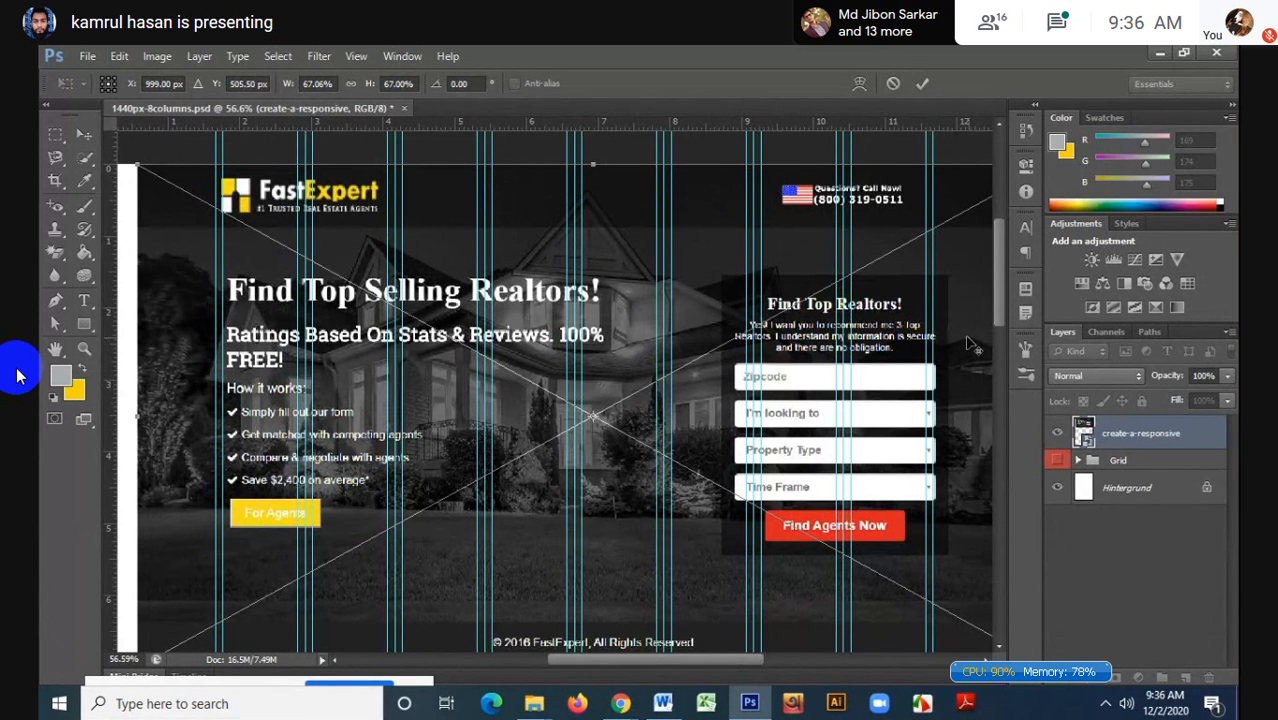
# - Shrink the placed image slightly to about 66.4% and nudge it left to X 986 px against the column guides
pyautogui.scroll(-2, 968, 345)
pyautogui.moveTo(281, 196); pyautogui.dragTo(286, 200)
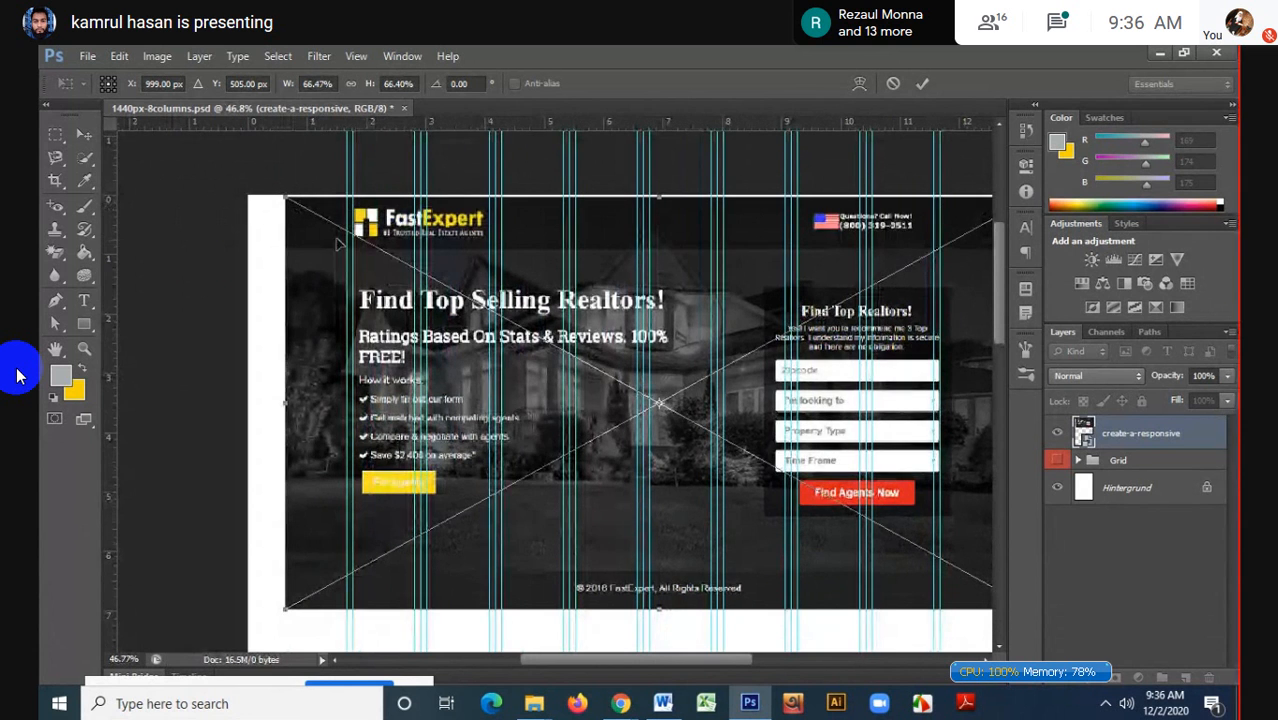
pyautogui.press('Left')
pyautogui.press('Left')
pyautogui.press('Left')
pyautogui.press('Left')
pyautogui.press('Left')
pyautogui.press('Left')
pyautogui.press('Left')
pyautogui.press('Left')
pyautogui.press('Left')
pyautogui.press('Left')
pyautogui.press('Left')
pyautogui.press('Left')
pyautogui.press('Left')
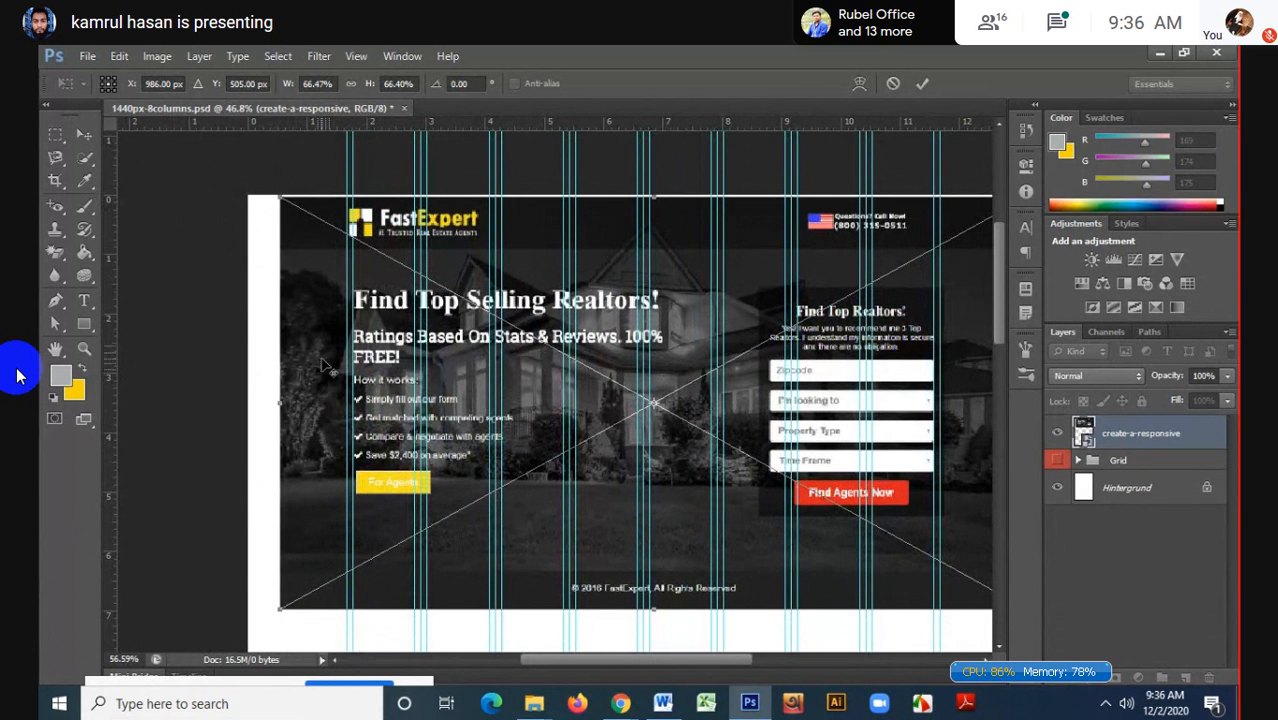
pyautogui.scroll(4, 411, 341)
pyautogui.scroll(-4, 413, 345)
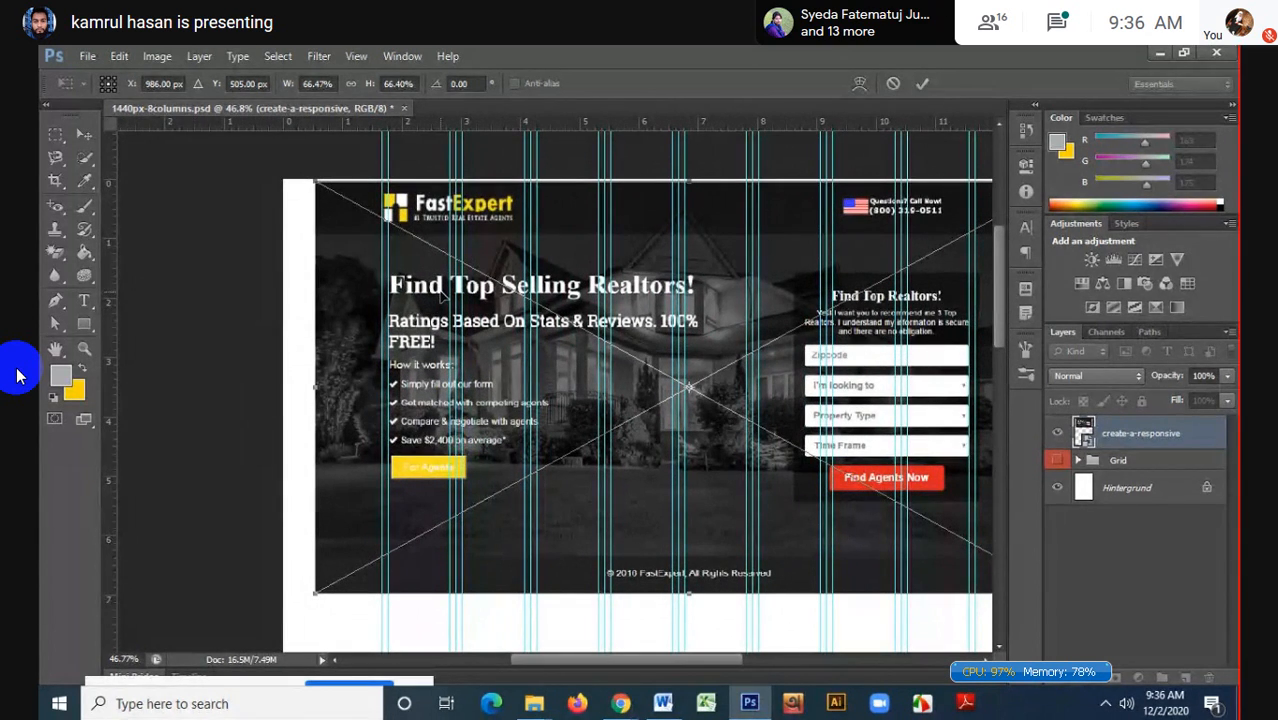
# - Nudge the landing page image up to Y 494 px, apply the transform and check the form's alignment with the guides
pyautogui.press('Up')
pyautogui.press('Up')
pyautogui.press('Up')
pyautogui.press('Up')
pyautogui.press('Up')
pyautogui.press('Up')
pyautogui.press('Up')
pyautogui.press('Up')
pyautogui.press('Up')
pyautogui.press('Up')
pyautogui.press('Up')
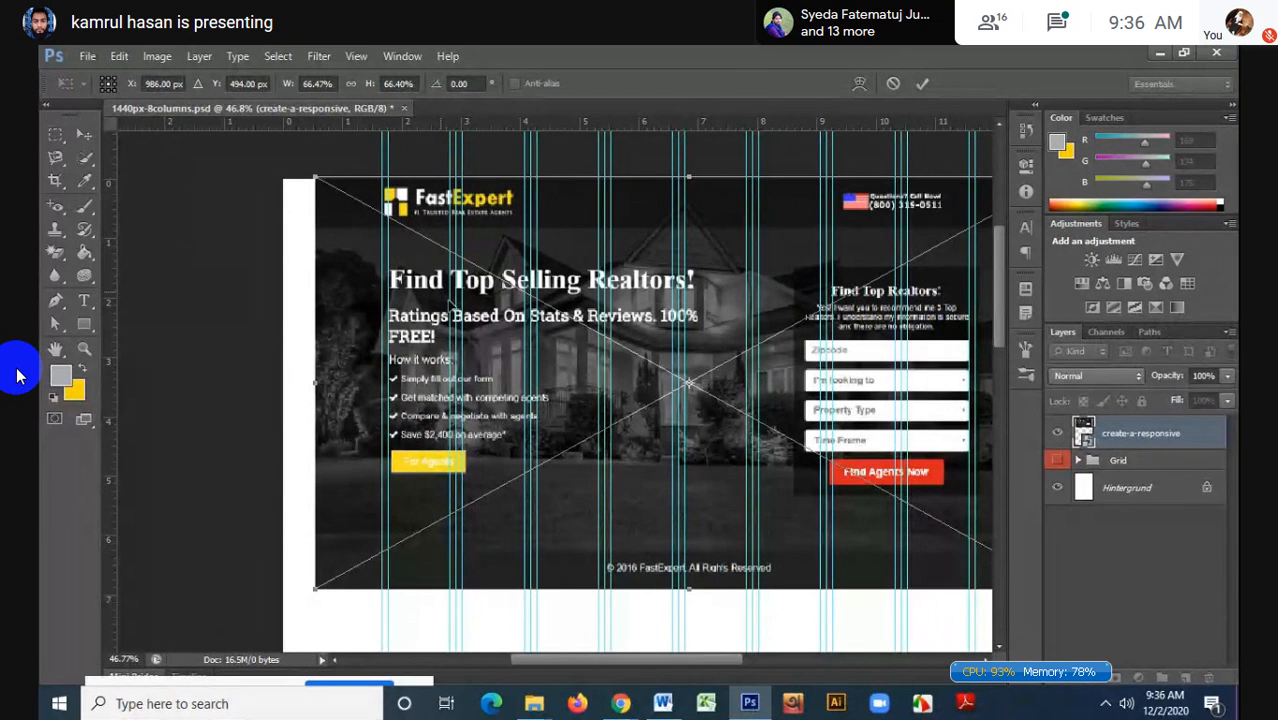
pyautogui.moveTo(530, 325); pyautogui.dragTo(348, 326)
pyautogui.click(922, 84)
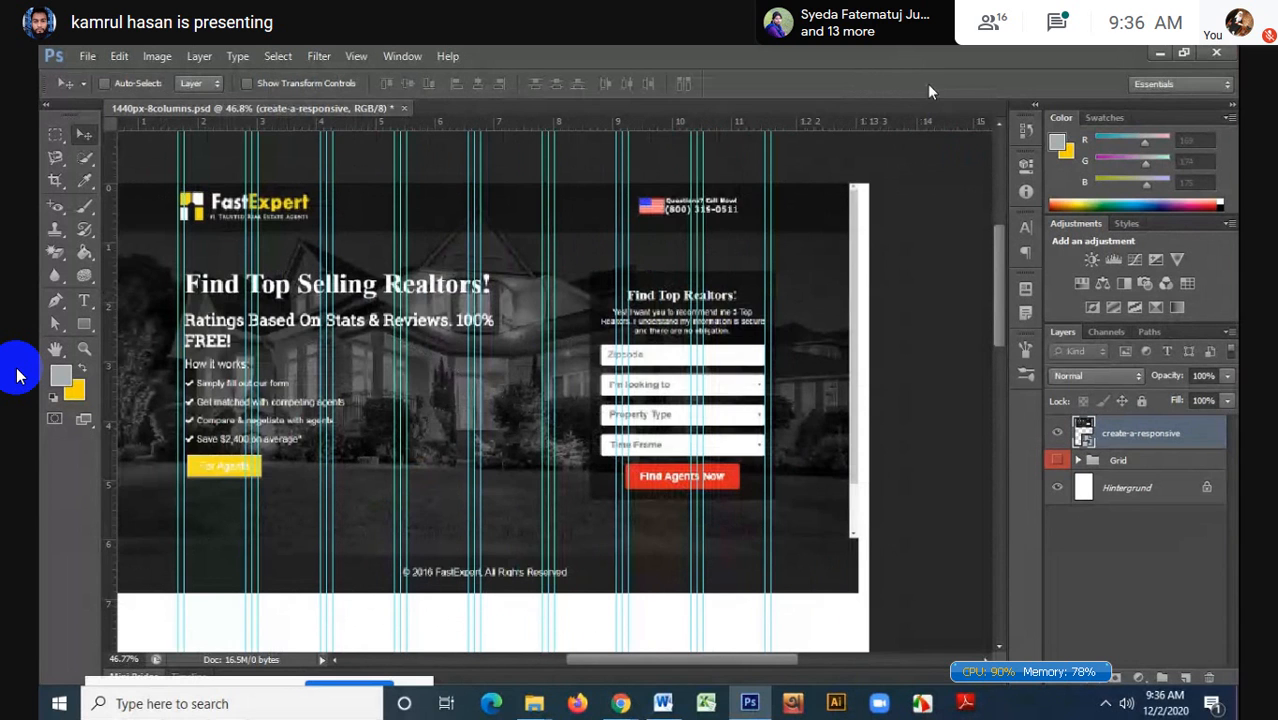
pyautogui.scroll(3, 752, 399)
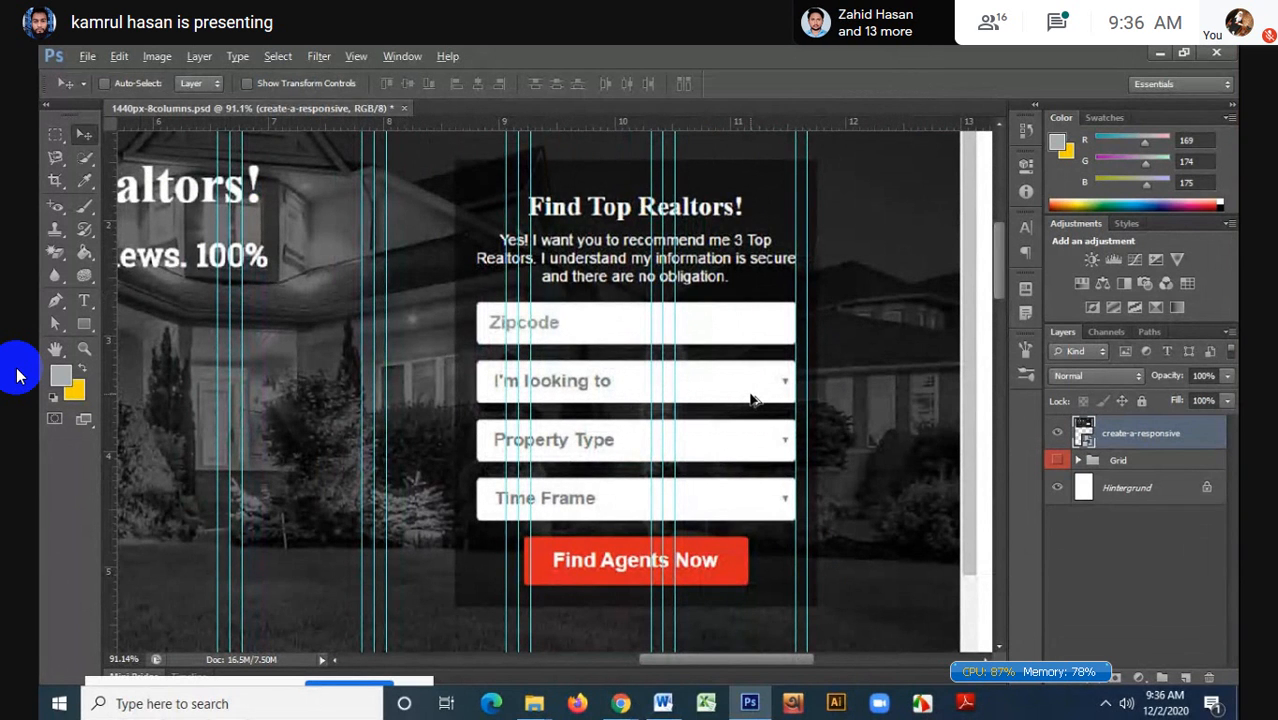
pyautogui.scroll(-2, 752, 399)
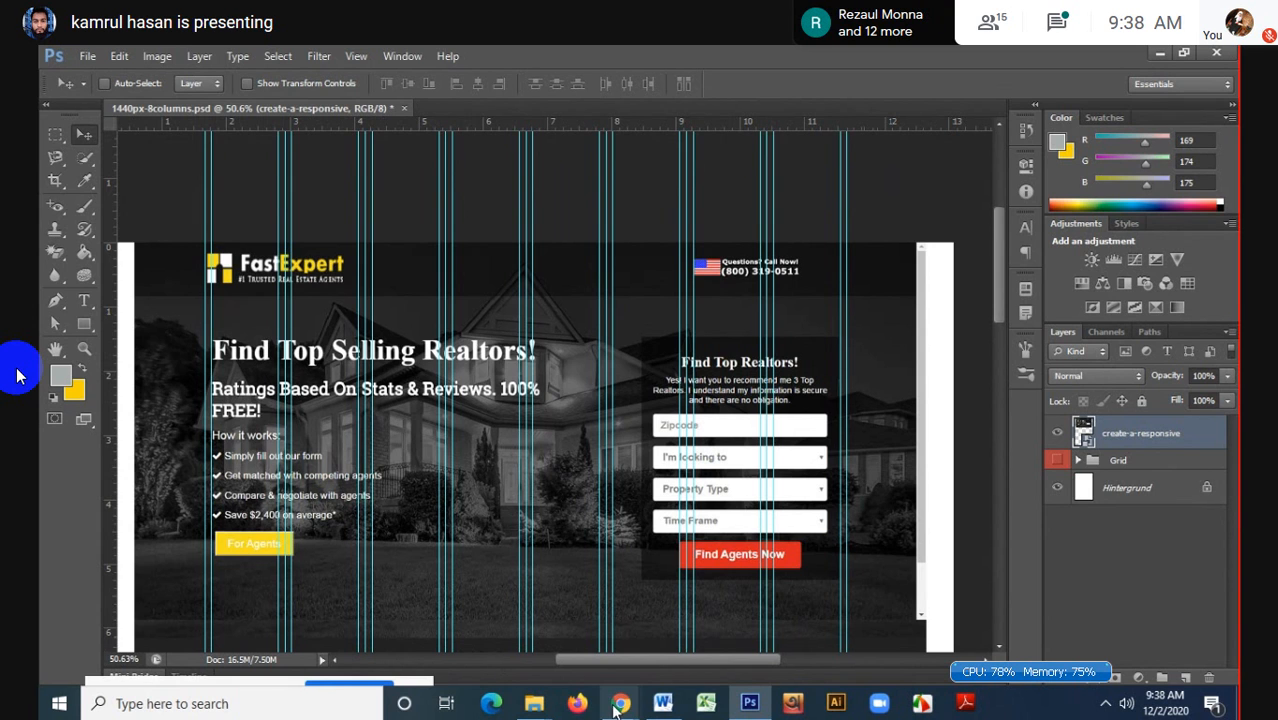
# - Switch to Chrome, view the FastExpert sample on Fiverr and browse the best-selling Bootstrap landing pages on ThemeForest
pyautogui.moveTo(614, 707)
pyautogui.click(549, 640)
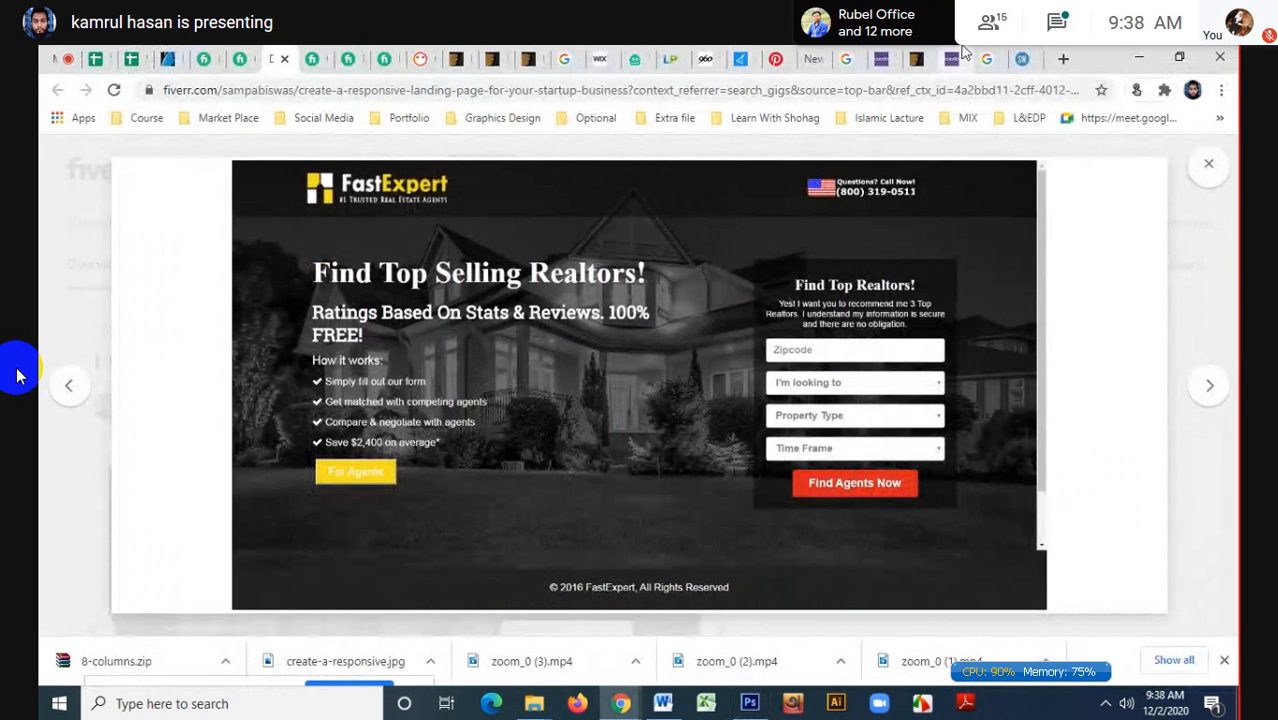
pyautogui.click(918, 57)
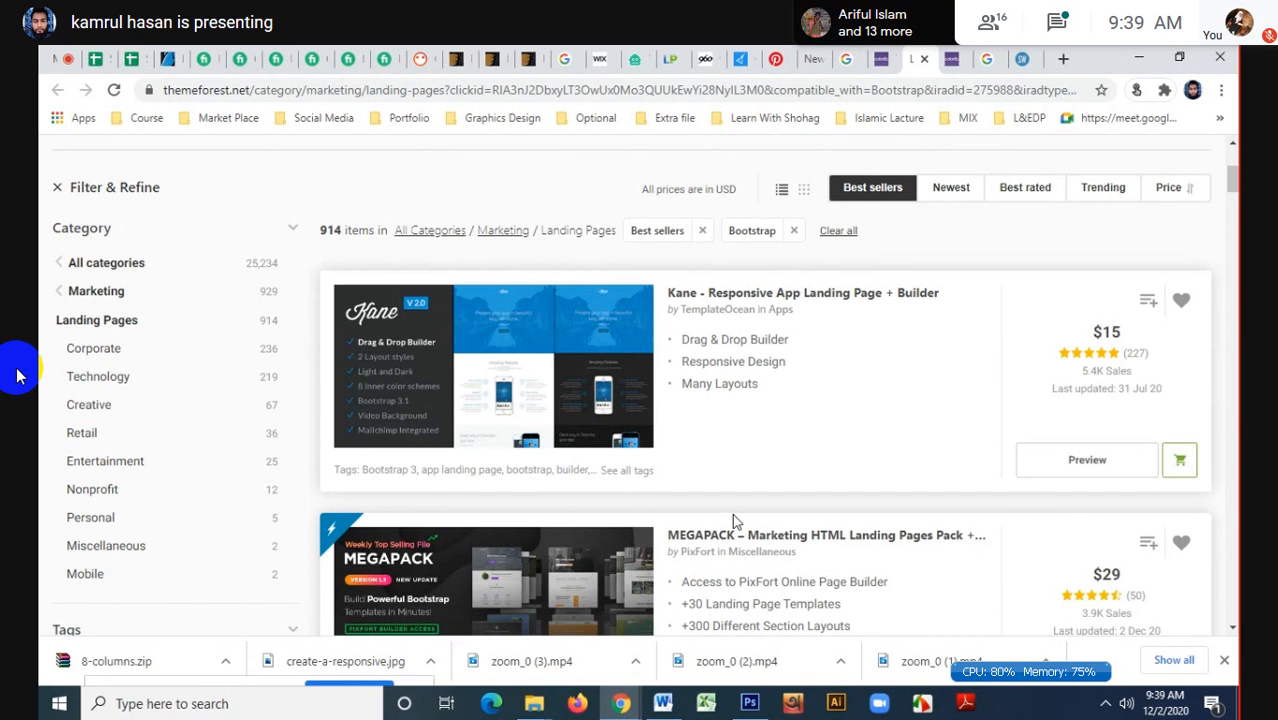
pyautogui.scroll(-2, 733, 510)
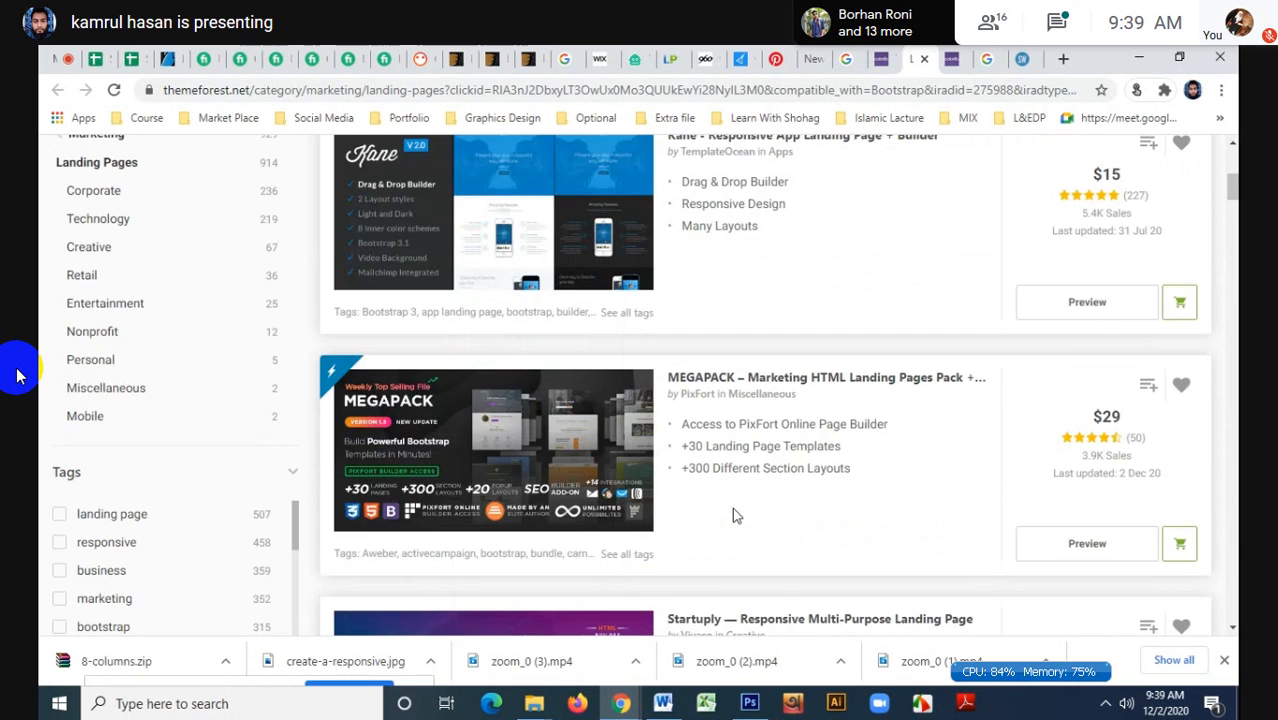
pyautogui.scroll(-1, 732, 509)
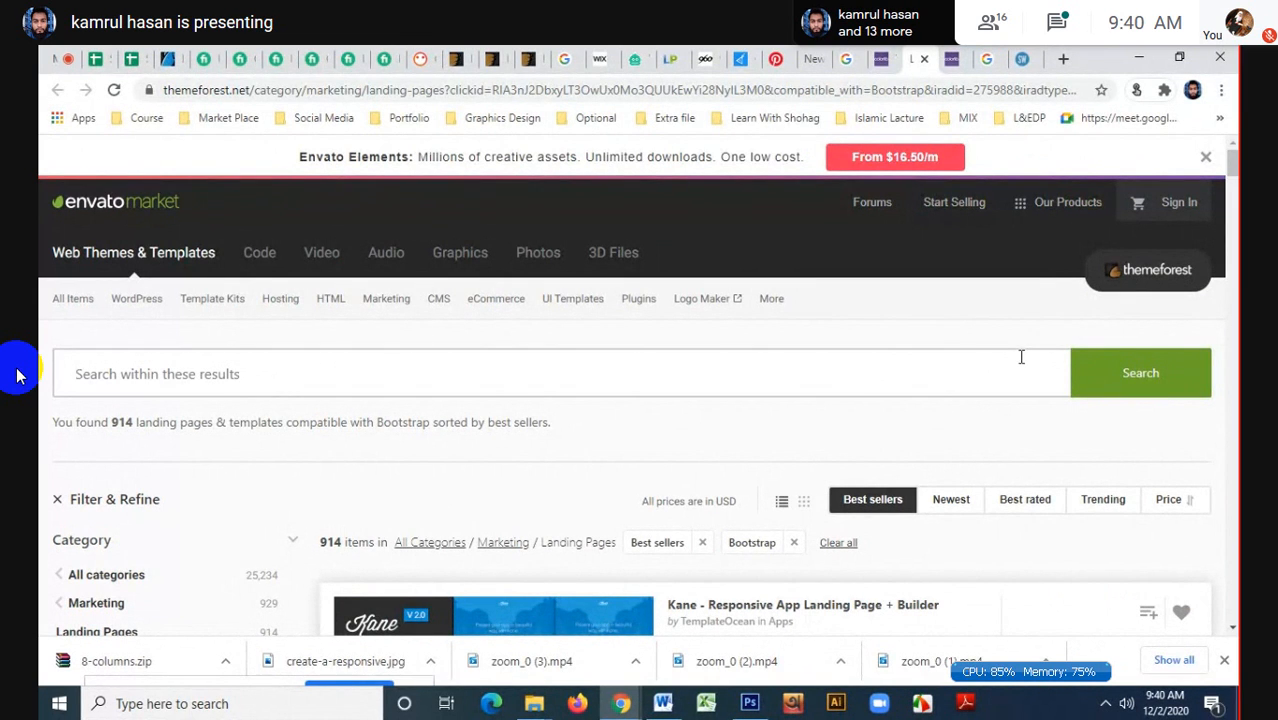
pyautogui.scroll(-6, 1008, 337)
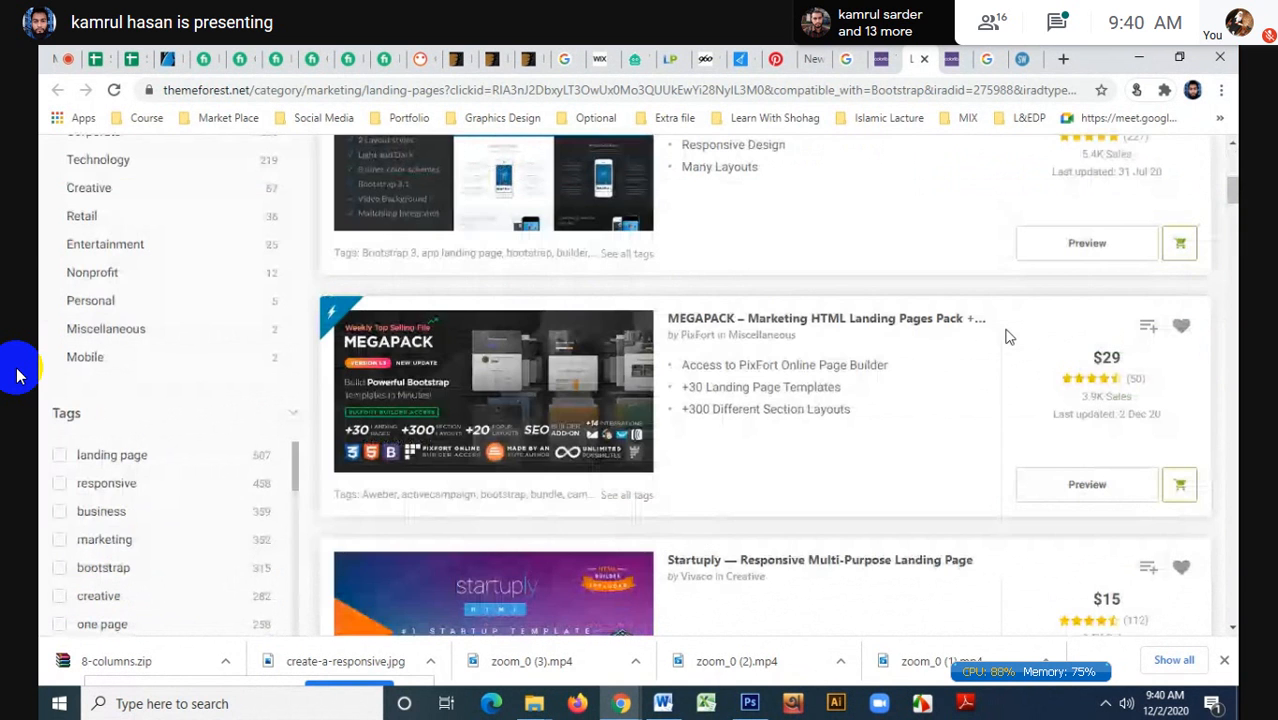
pyautogui.scroll(6, 1008, 337)
# - View Colorlib's Landing Page Templates page and look through the 1440px Grid Template site down to its grid system section
pyautogui.click(955, 58)
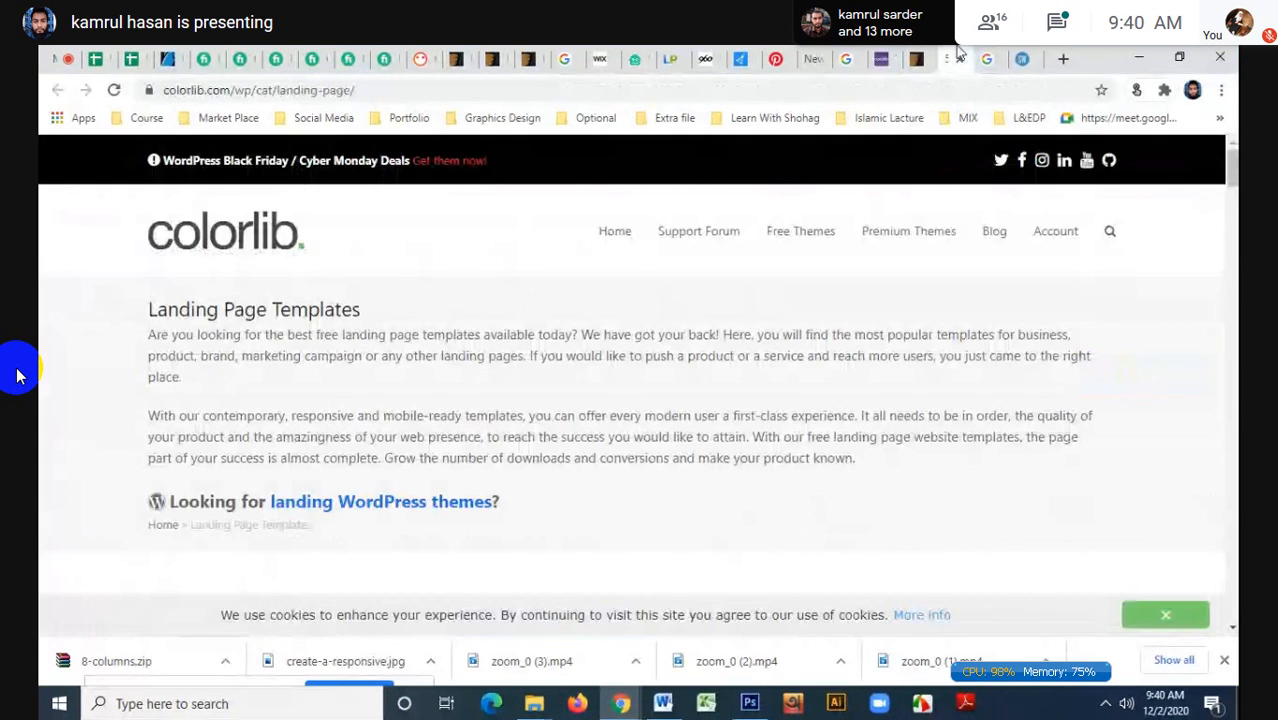
pyautogui.click(1014, 56)
pyautogui.scroll(10, 824, 346)
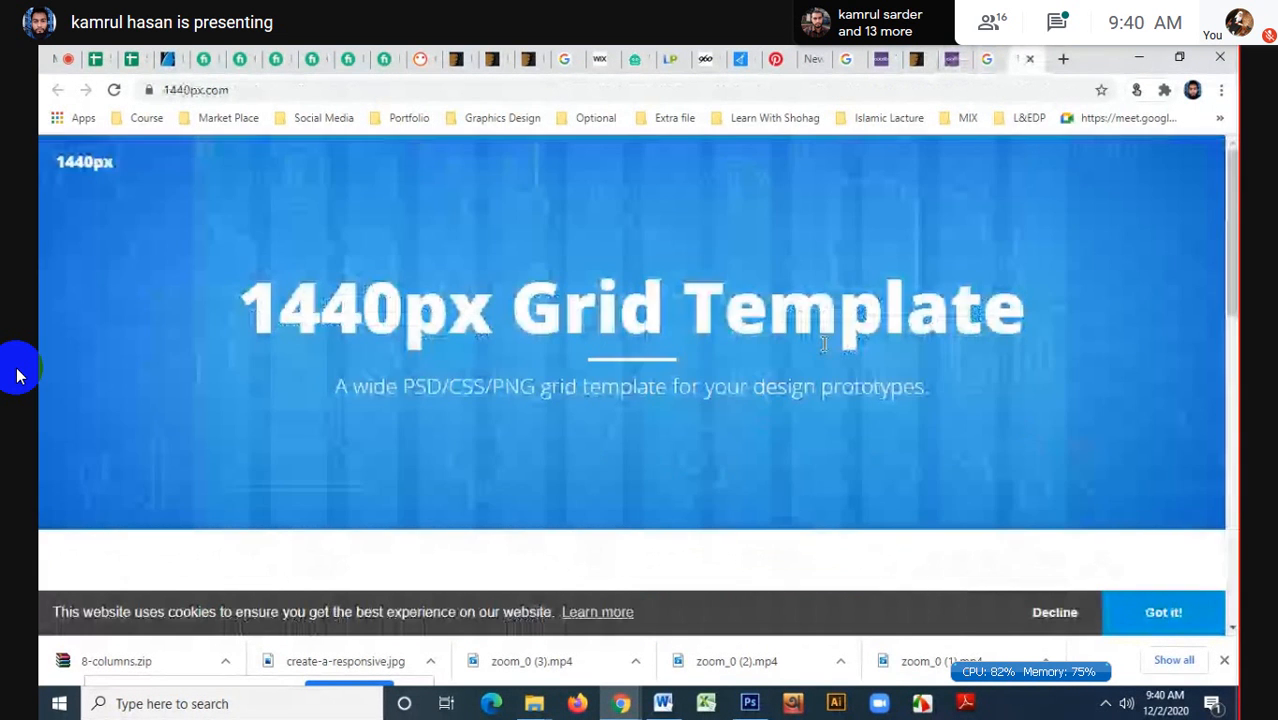
pyautogui.scroll(-8, 824, 346)
pyautogui.scroll(-3, 824, 346)
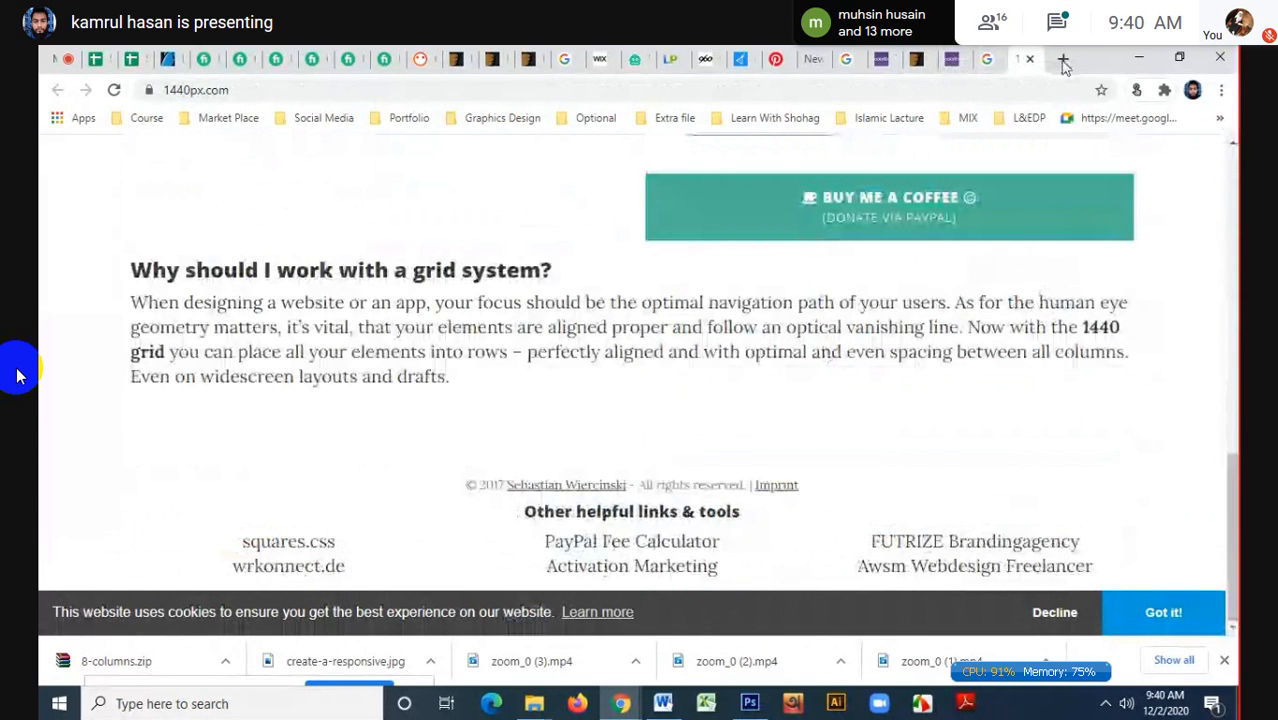
# - Search Google for "shopno" in a new tab, open the Shwapno online grocery site and dismiss its delivery location prompt
pyautogui.hotkey('ctrl', 't')
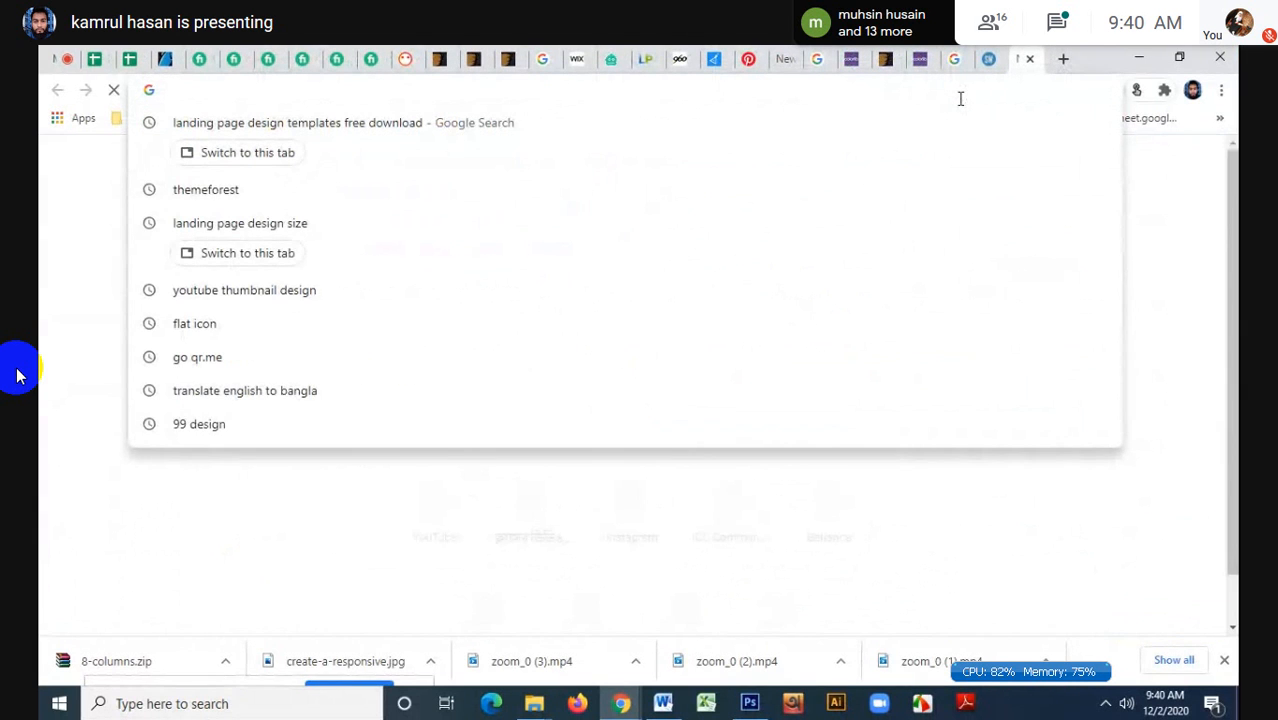
pyautogui.write('s')
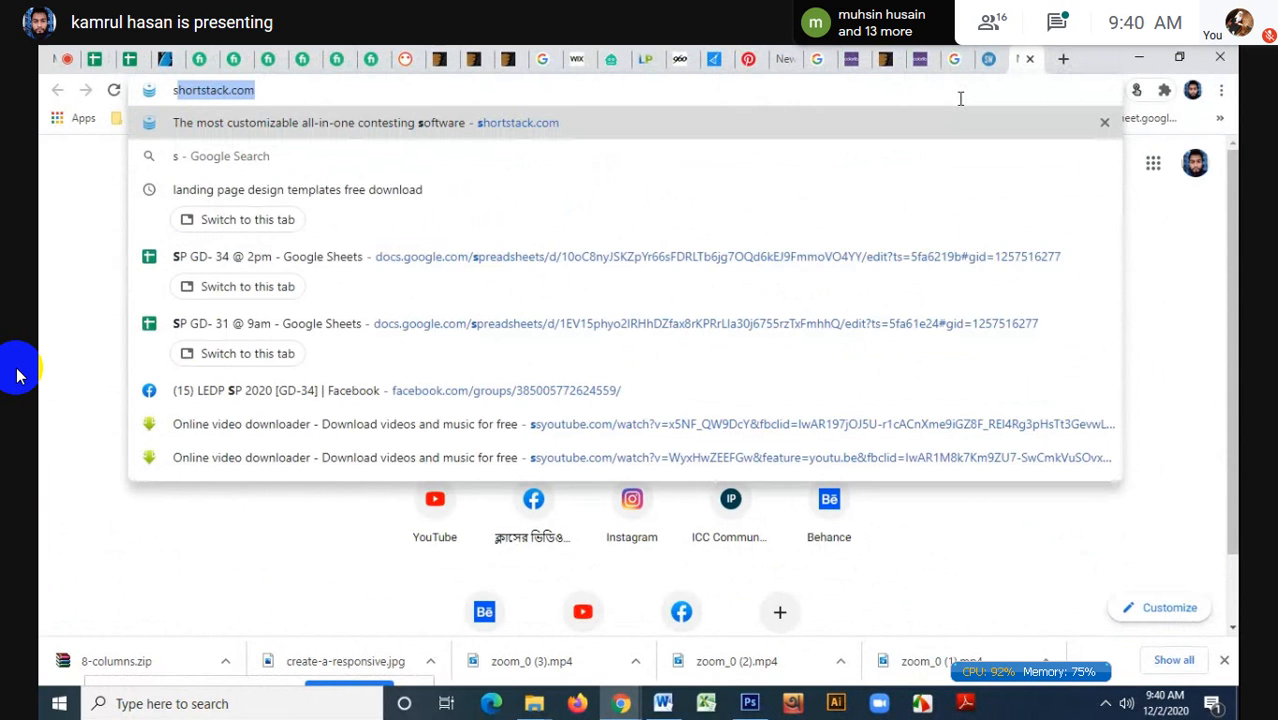
pyautogui.write('hopno')
pyautogui.press('Return')
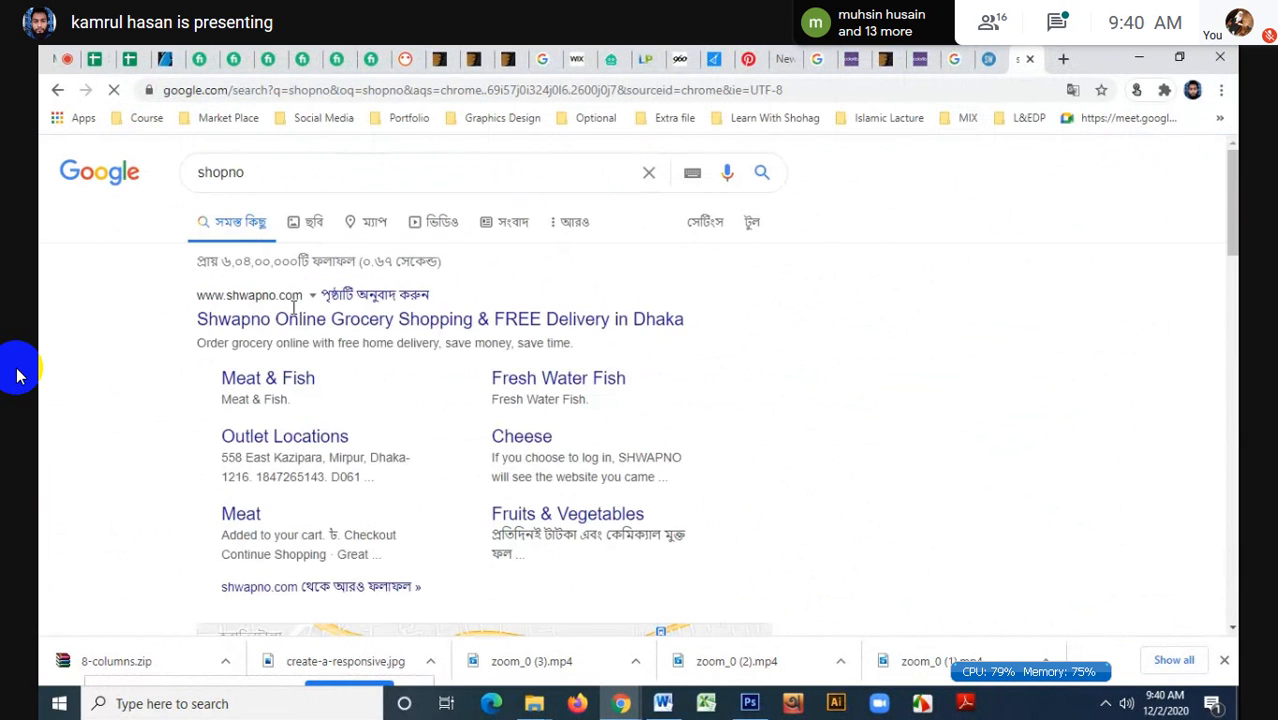
pyautogui.click(279, 322)
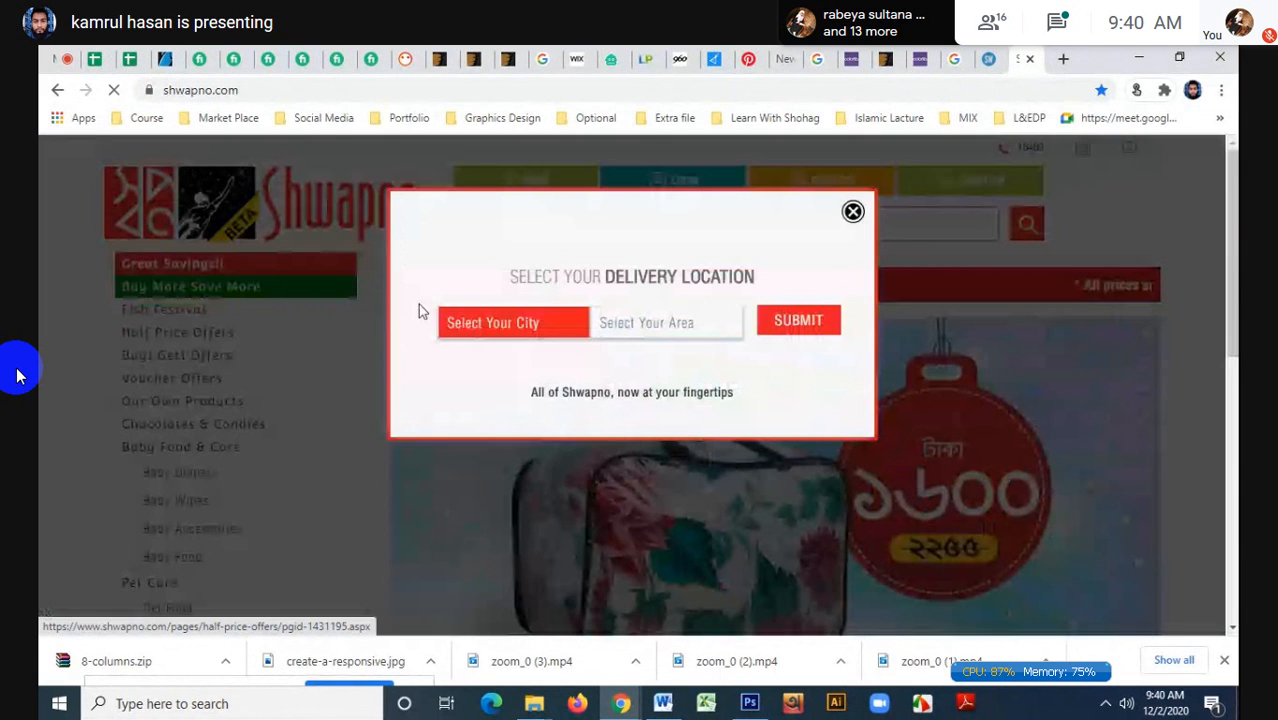
pyautogui.click(852, 214)
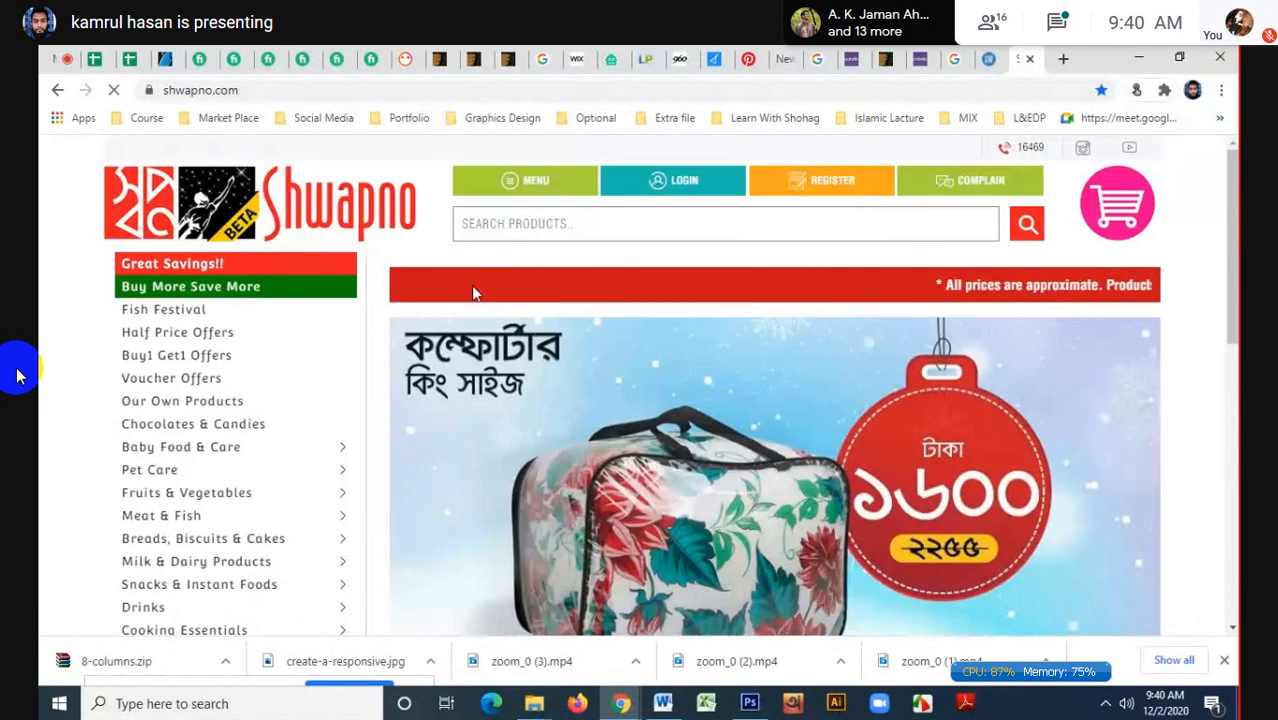
# - Look through the Shwapno homepage layout, from the category sidebar and banner down to the footer links
pyautogui.scroll(-3, 470, 300)
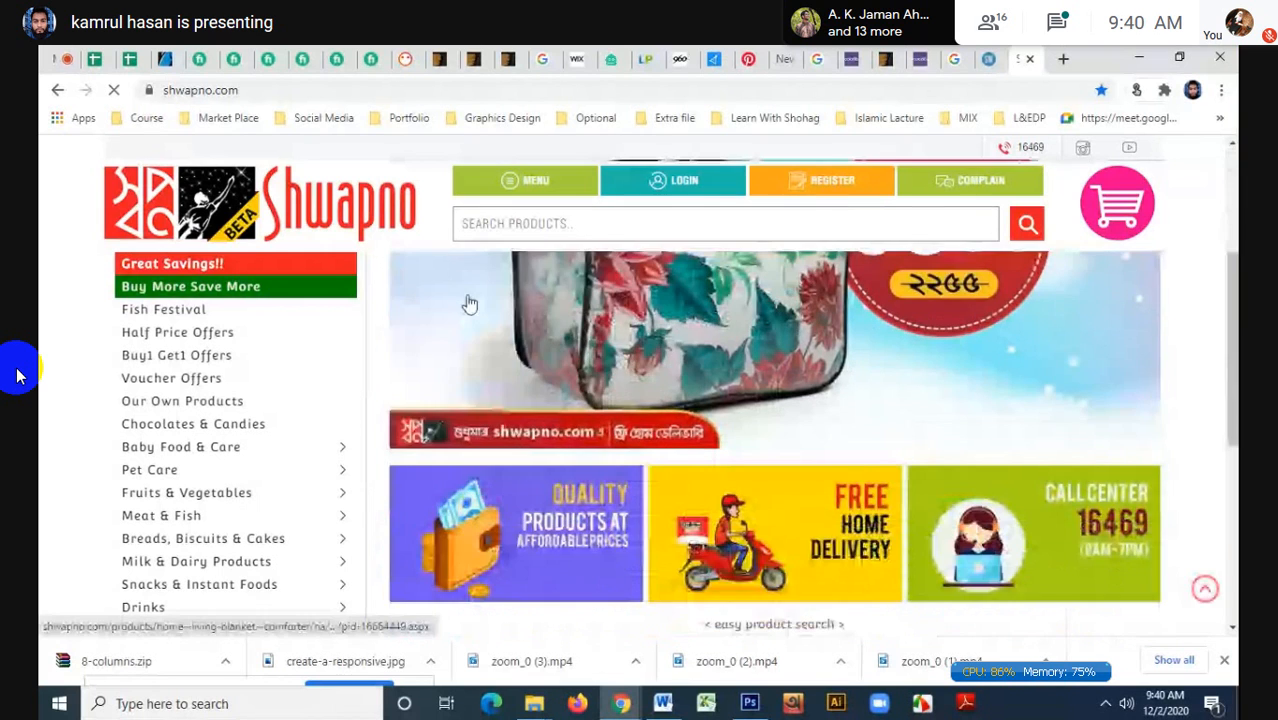
pyautogui.scroll(2, 470, 303)
pyautogui.scroll(-8, 470, 302)
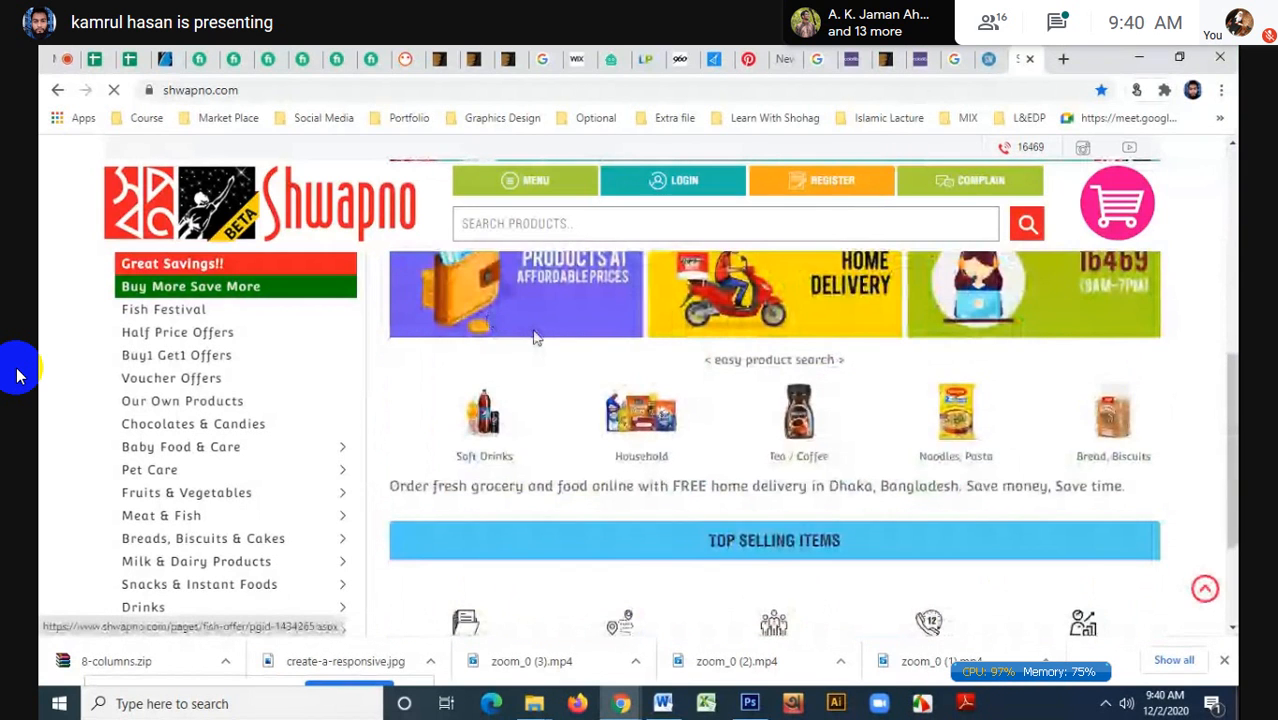
pyautogui.scroll(-1, 168, 483)
pyautogui.scroll(-2, 168, 483)
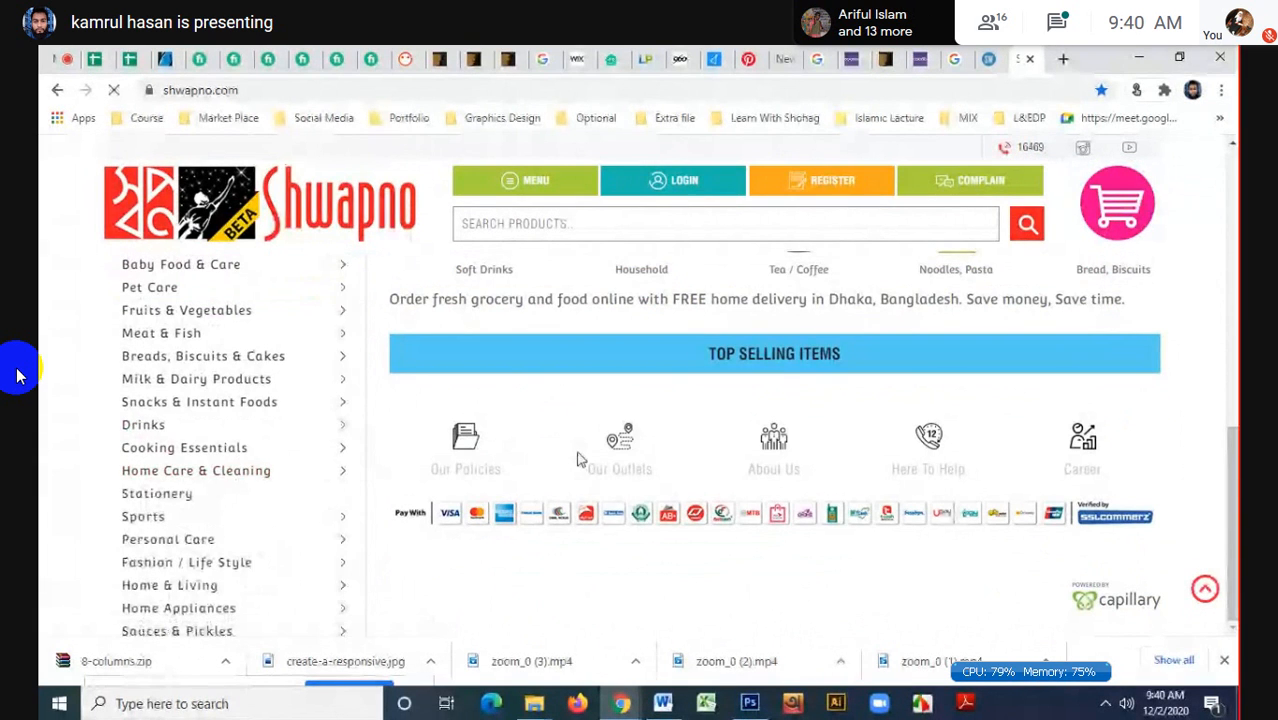
pyautogui.scroll(8, 579, 455)
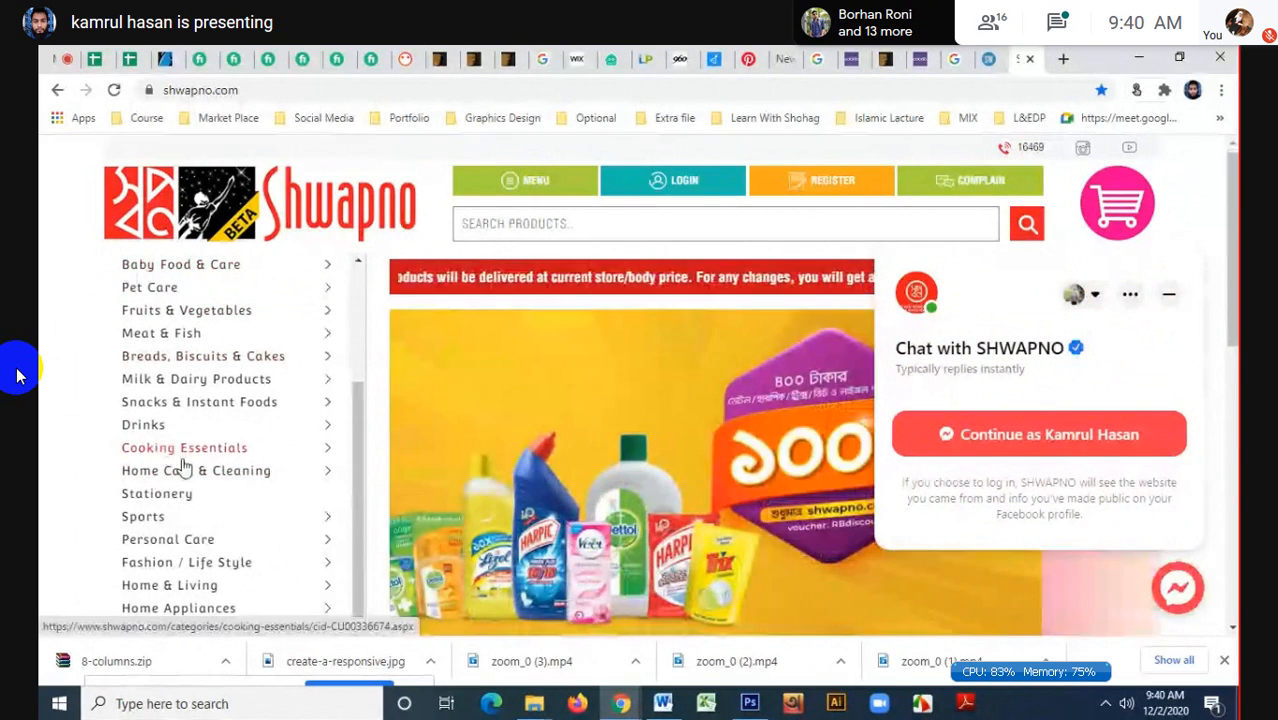
pyautogui.scroll(-5, 183, 465)
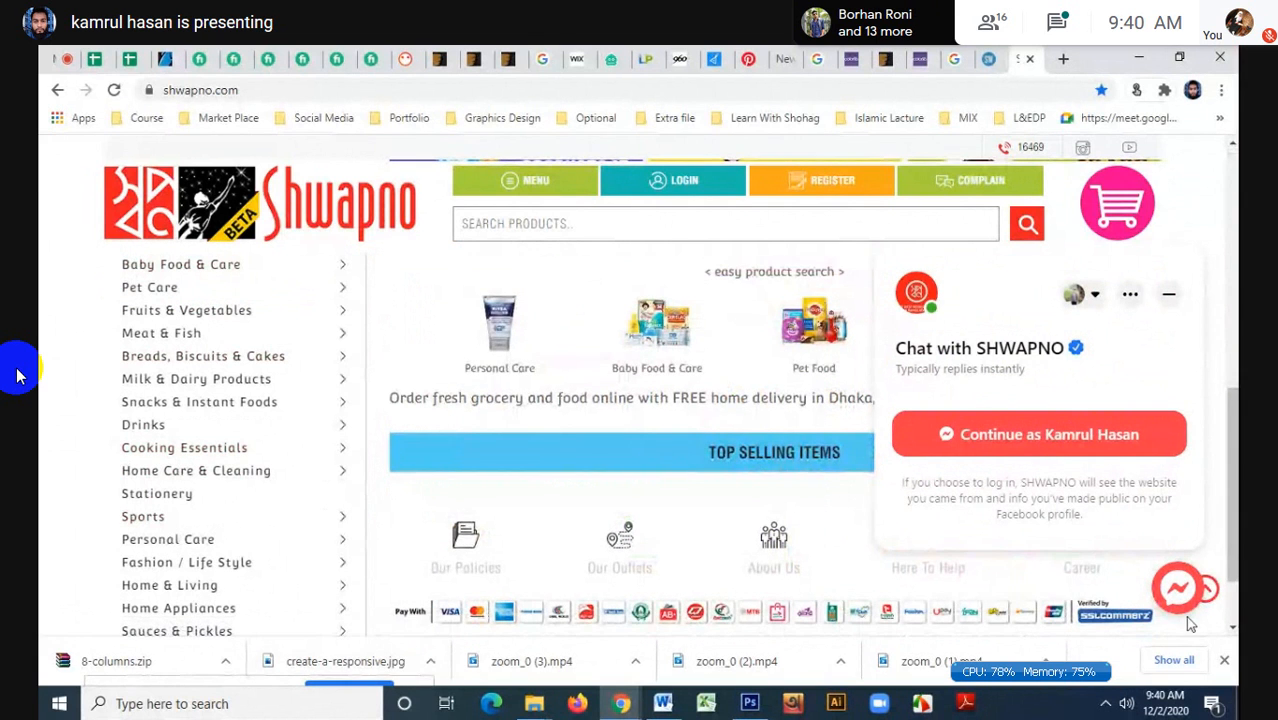
# - Close the downloads bar and the Shwapno chat pop-up, and expand the Milk & Dairy Products category
pyautogui.click(1224, 661)
pyautogui.click(1167, 345)
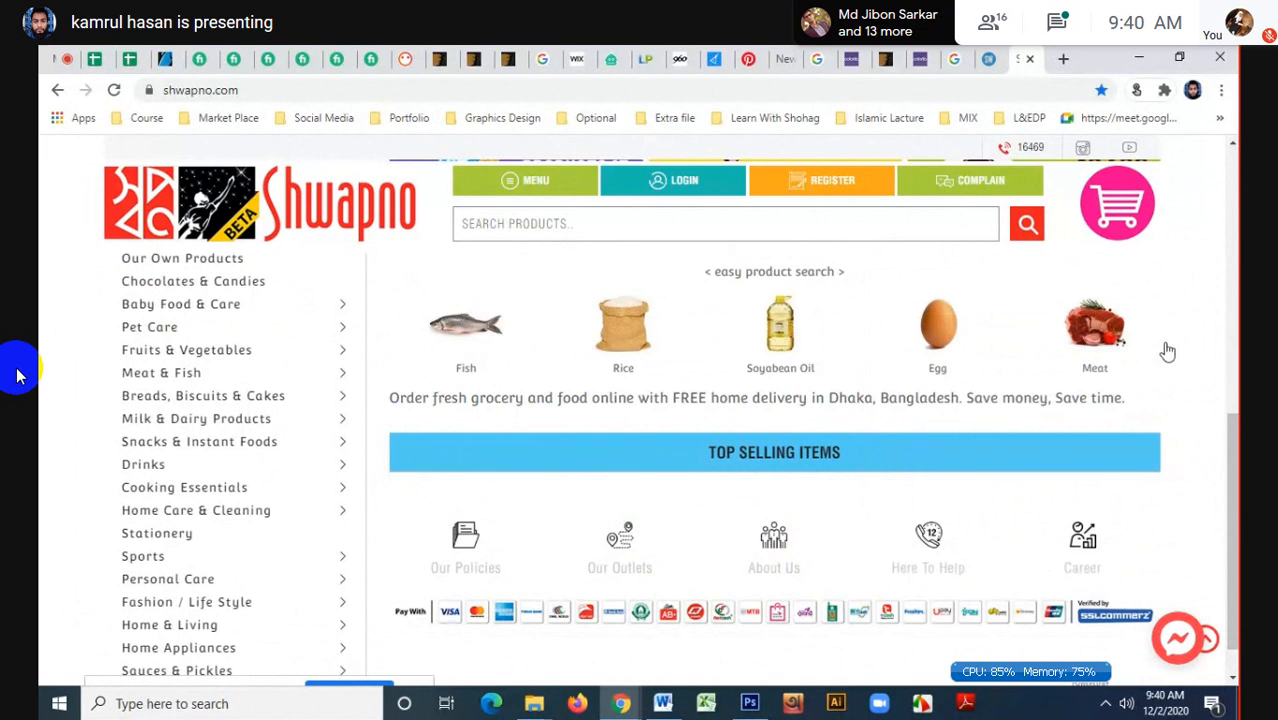
pyautogui.scroll(-1, 1164, 351)
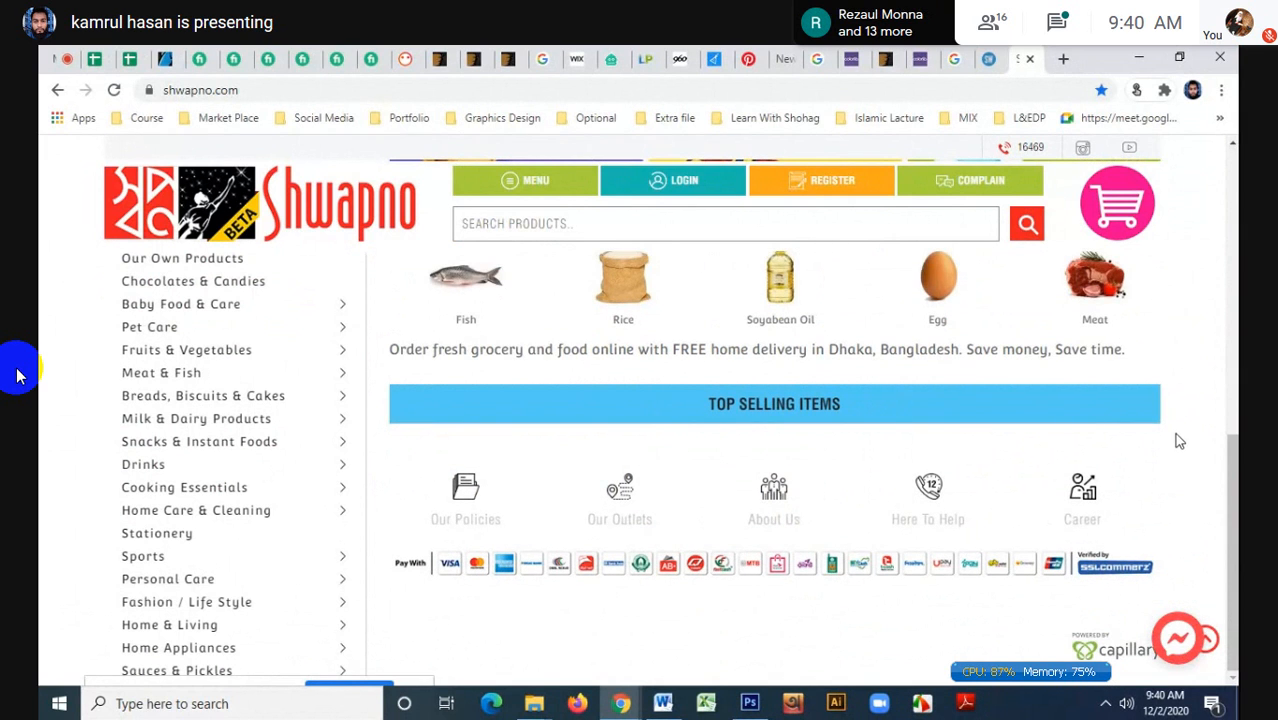
pyautogui.click(200, 431)
pyautogui.scroll(-2, 240, 440)
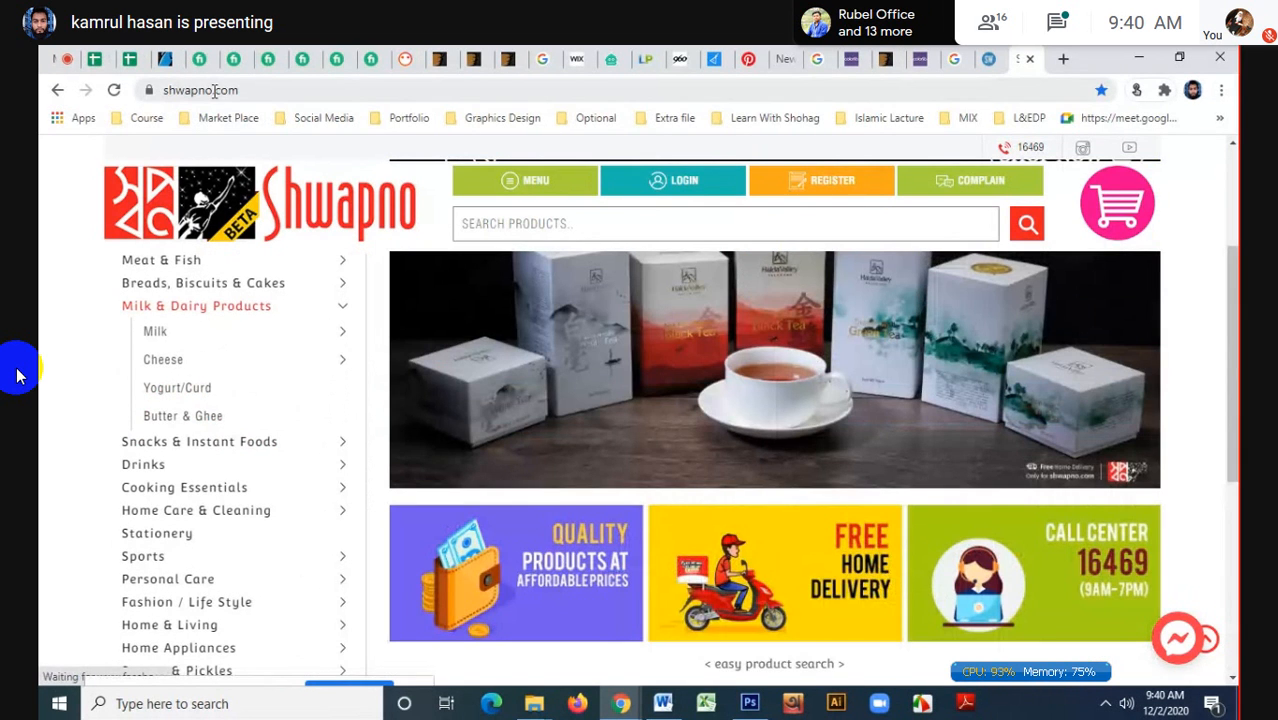
# - Replace the domain name shwapno with alibaba in the address and load alibaba.com
pyautogui.doubleClick(214, 91)
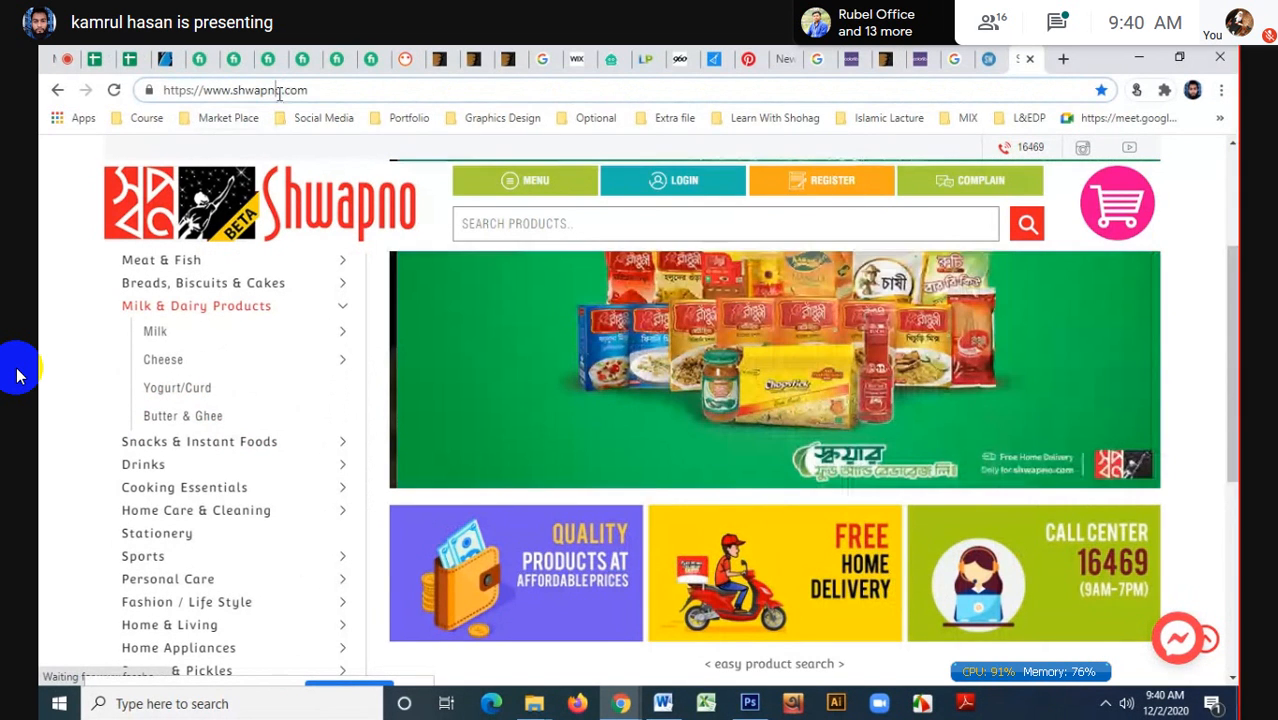
pyautogui.moveTo(282, 91); pyautogui.dragTo(233, 91)
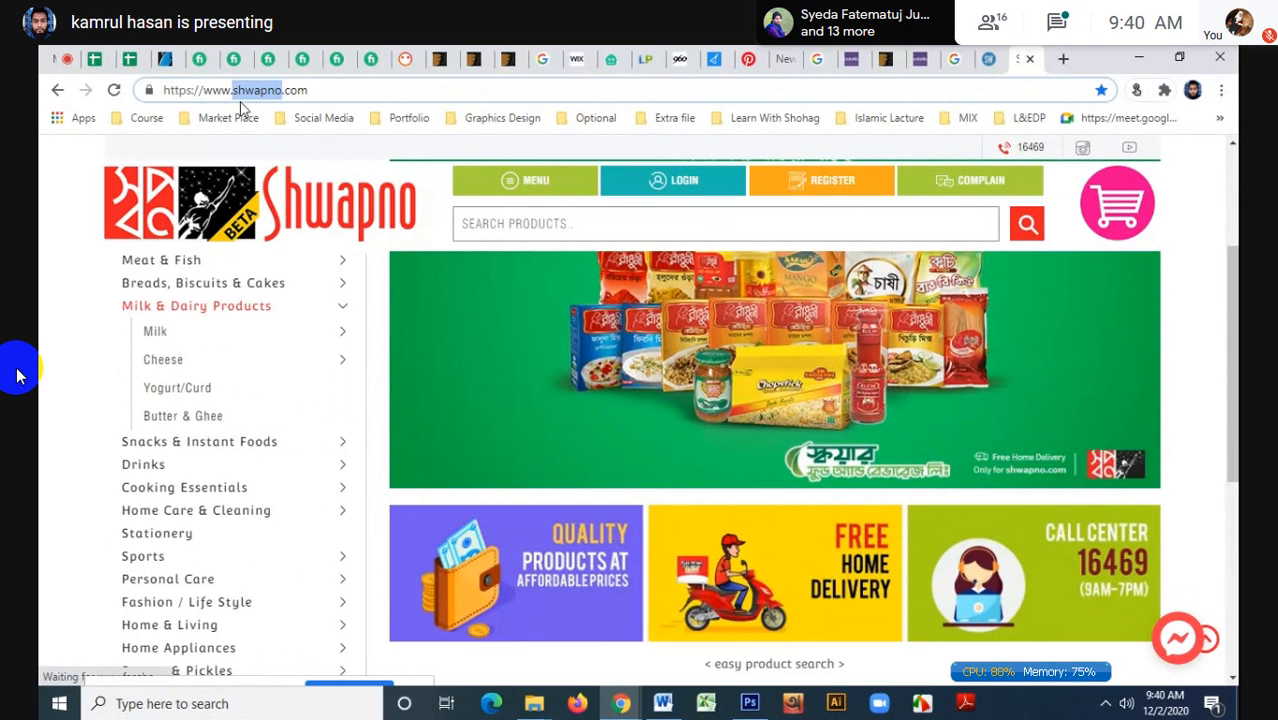
pyautogui.write('alibab')
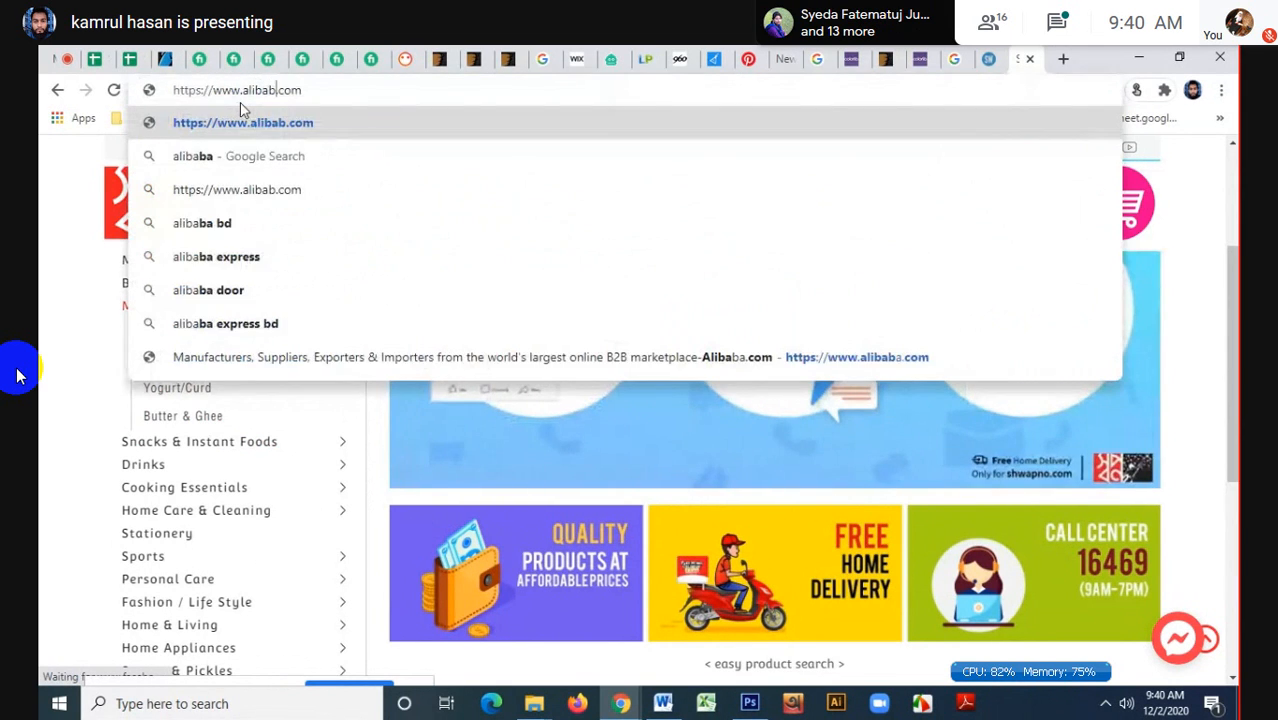
pyautogui.write('a')
pyautogui.press('Return')
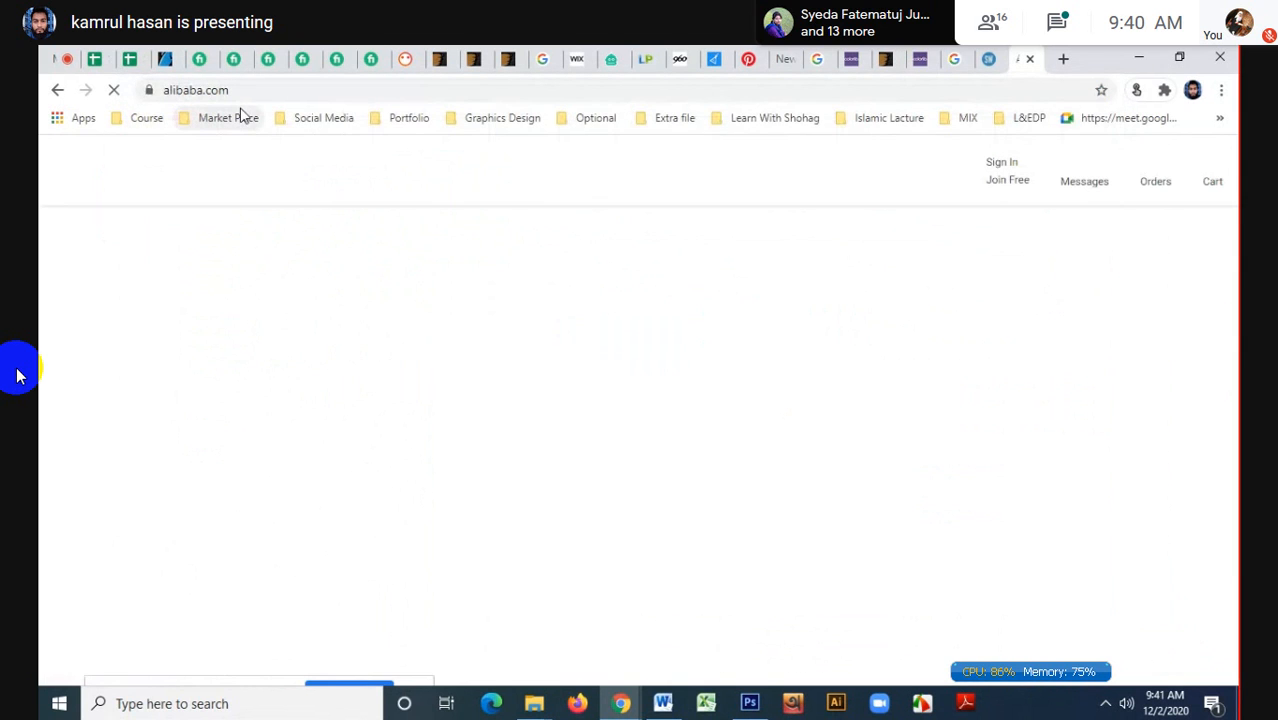
# - Examine the My Markets category list on the Alibaba homepage, including the All Categories submenu, and the main banner beside it
pyautogui.scroll(-2, 522, 408)
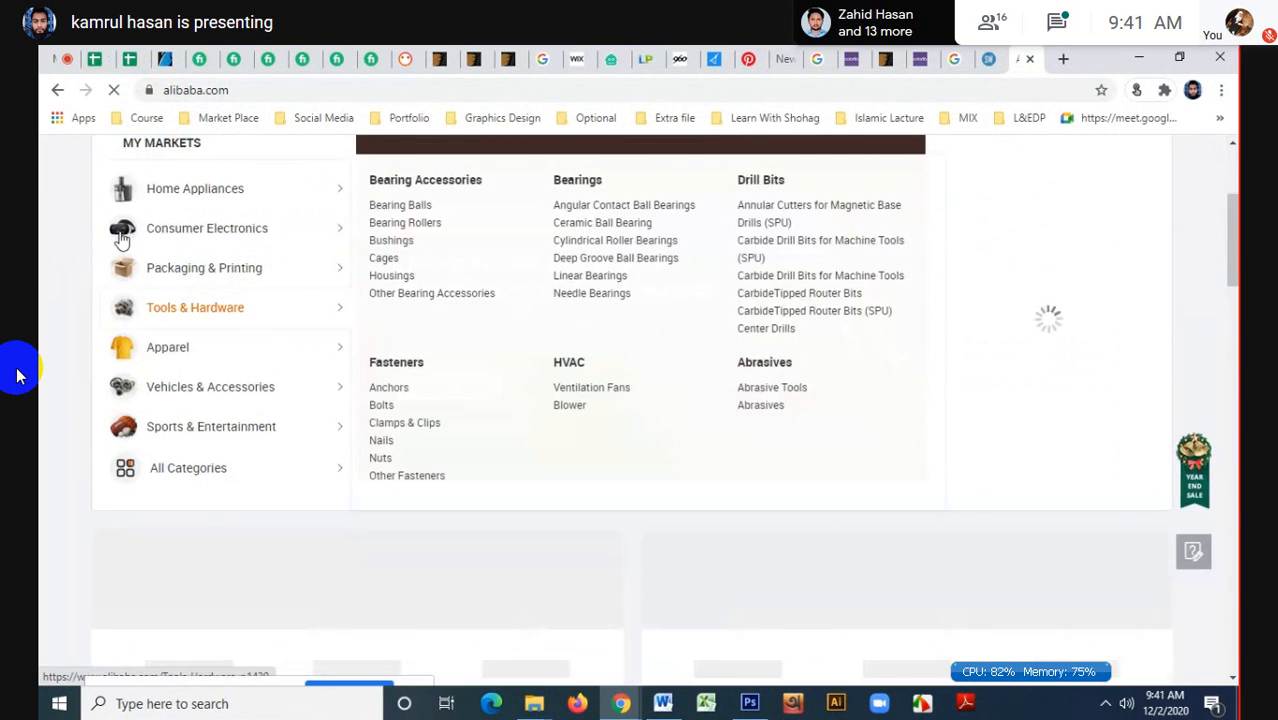
pyautogui.moveTo(166, 464)
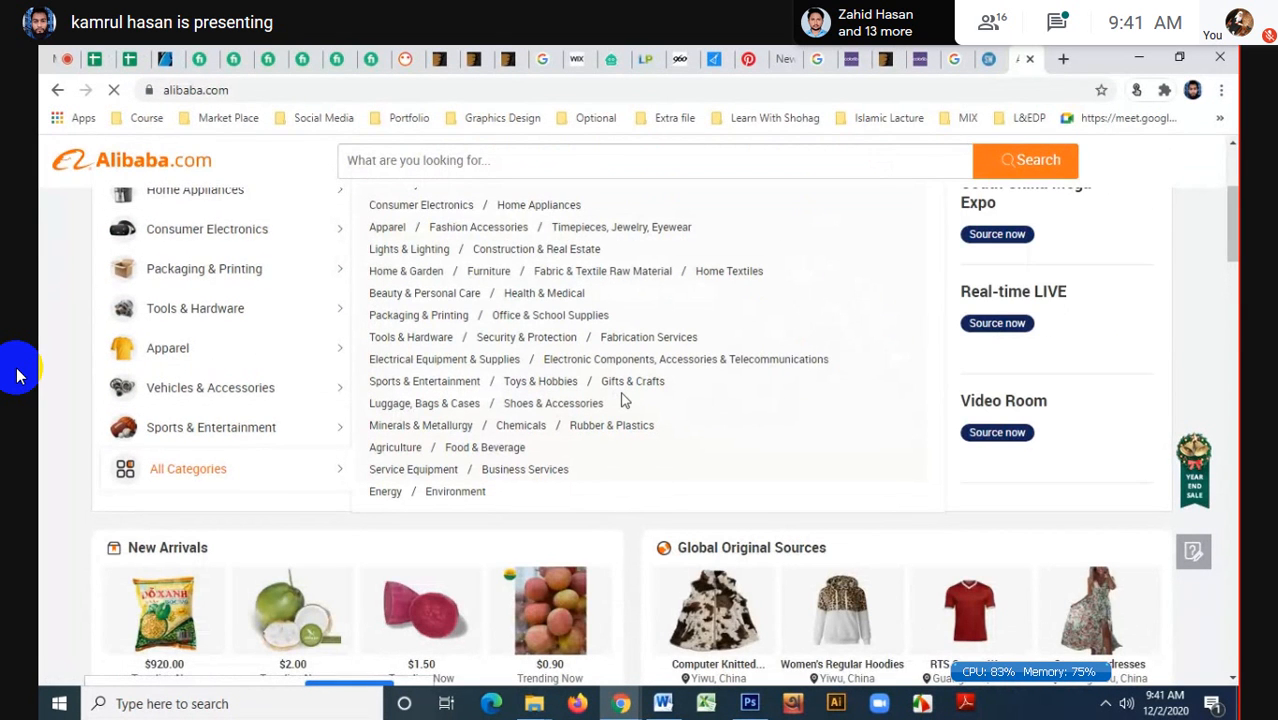
pyautogui.scroll(3, 622, 399)
pyautogui.scroll(-1, 620, 402)
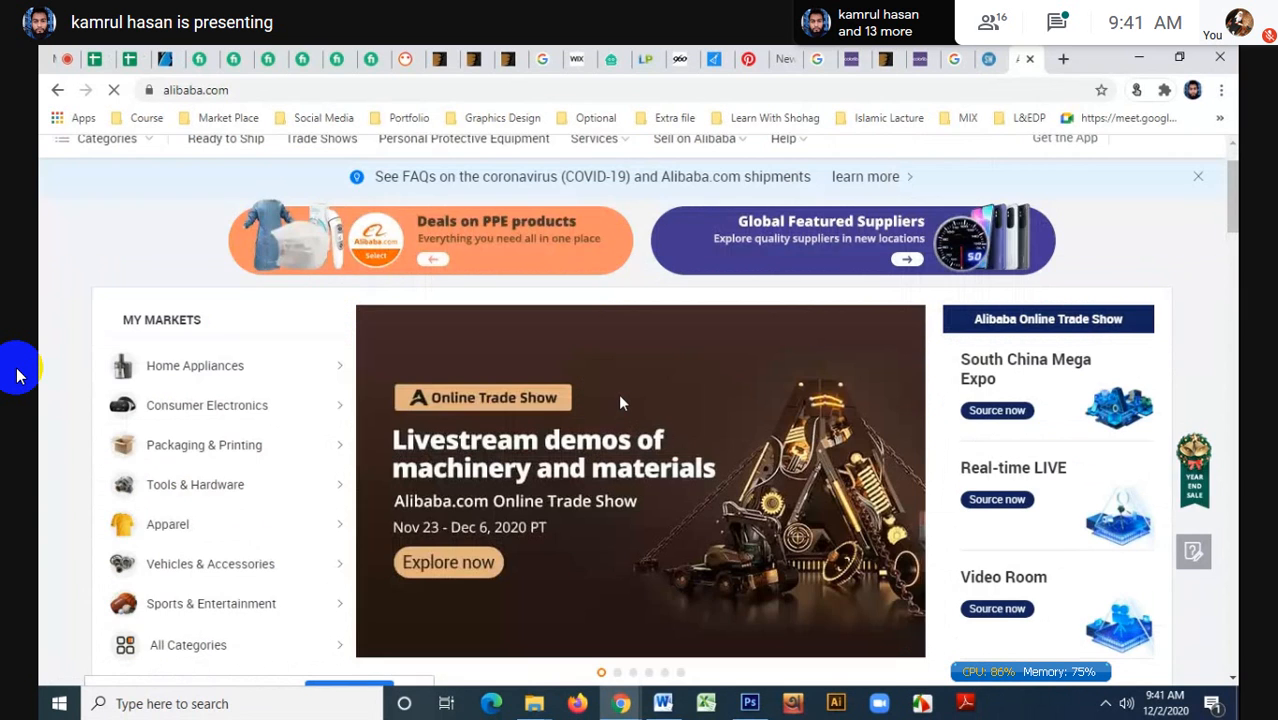
# - Look through the Alibaba homepage's product sections down to the footer and return to its header
pyautogui.scroll(-5, 620, 402)
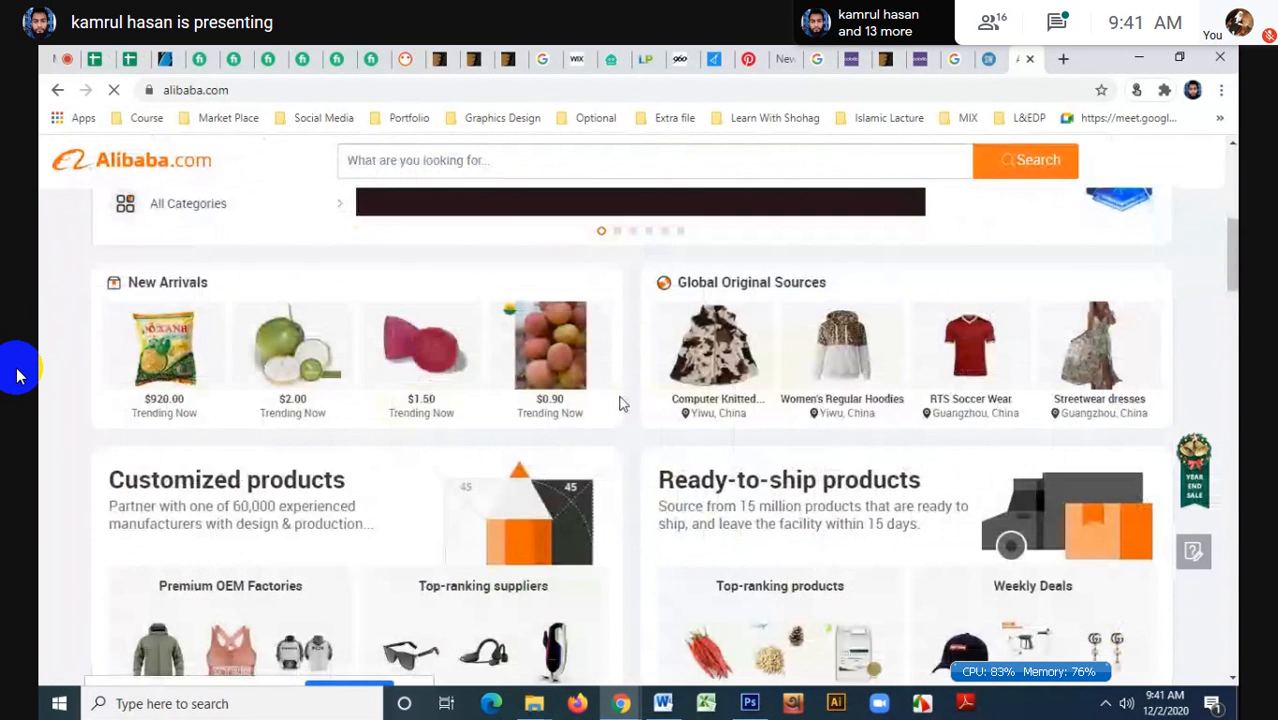
pyautogui.scroll(-8, 620, 403)
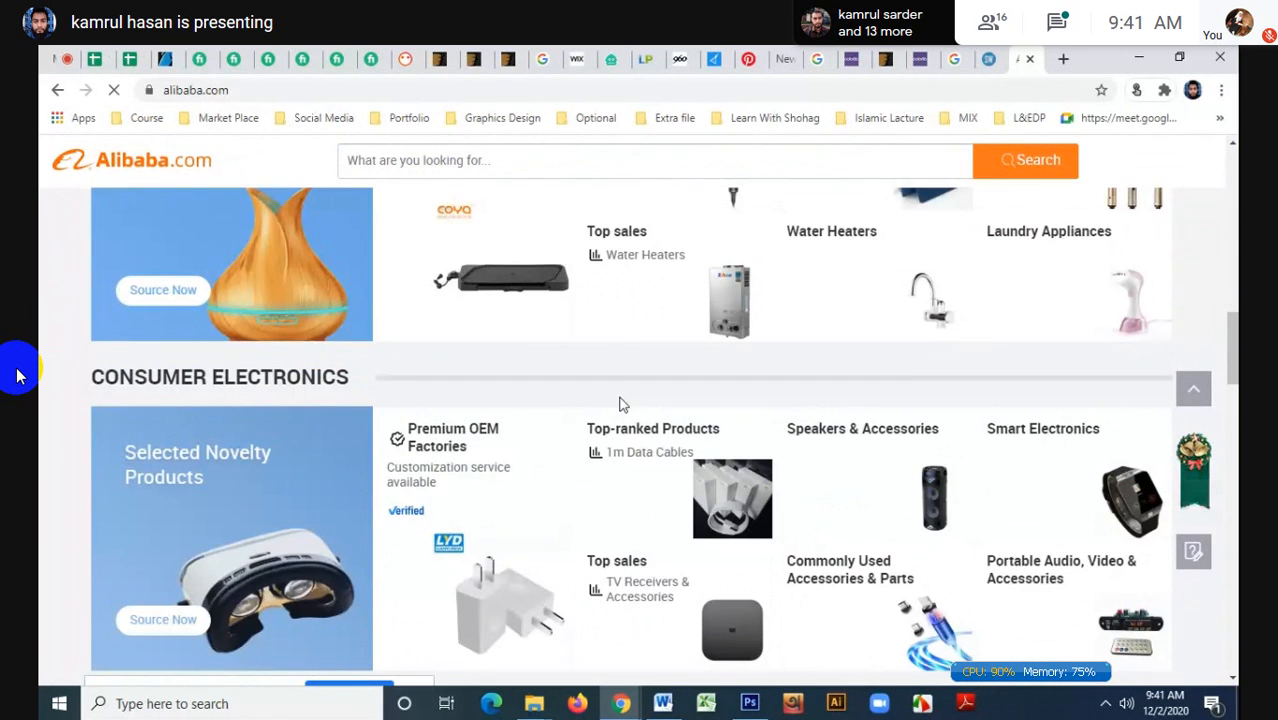
pyautogui.scroll(-9, 620, 403)
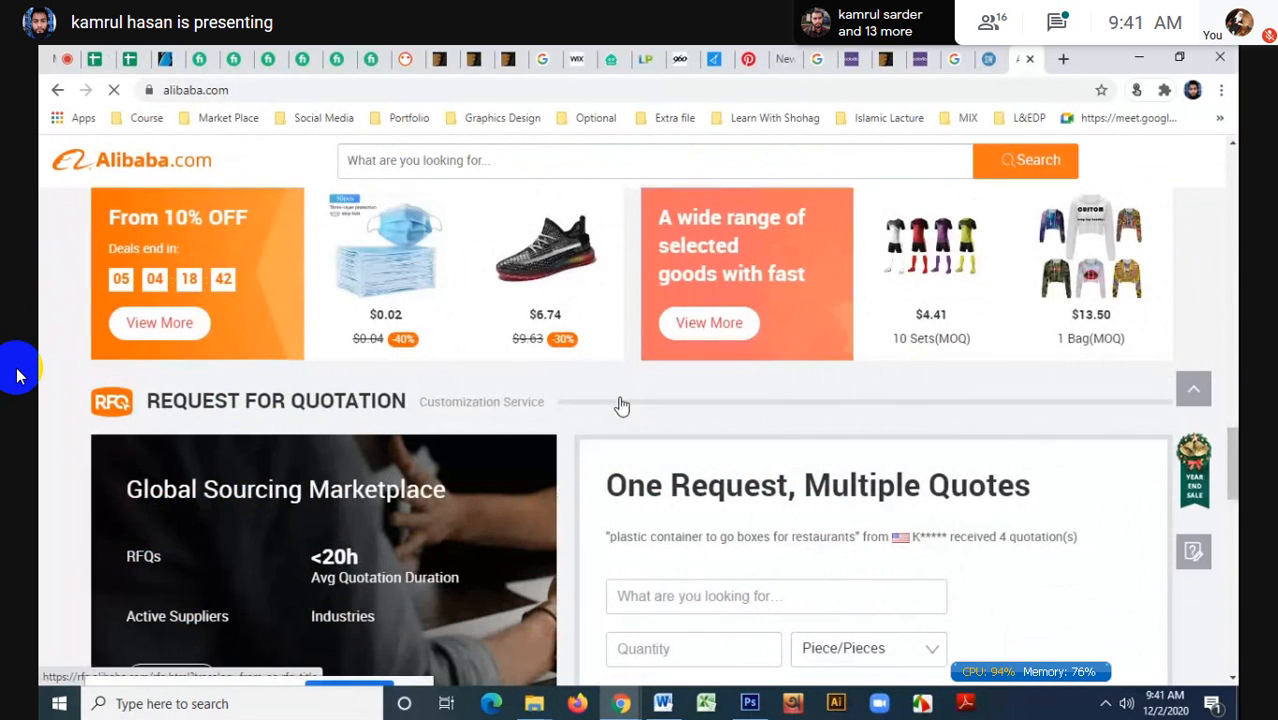
pyautogui.scroll(-4, 967, 313)
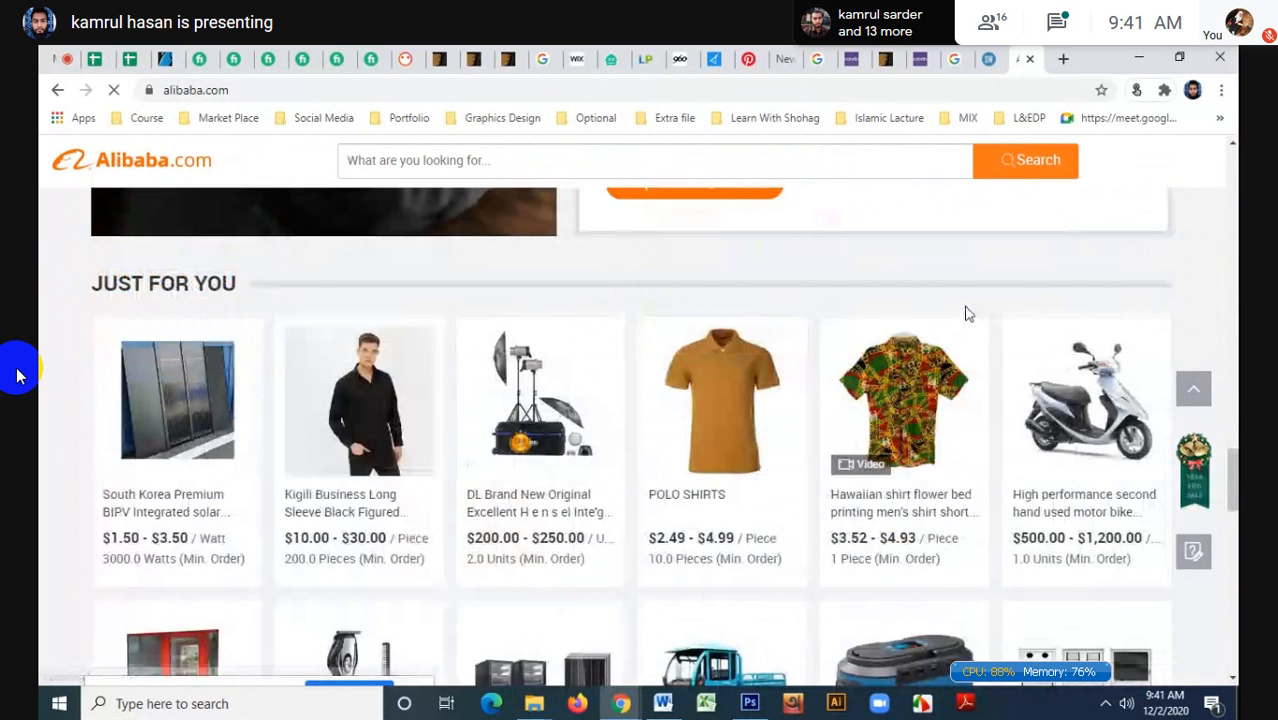
pyautogui.scroll(-10, 967, 313)
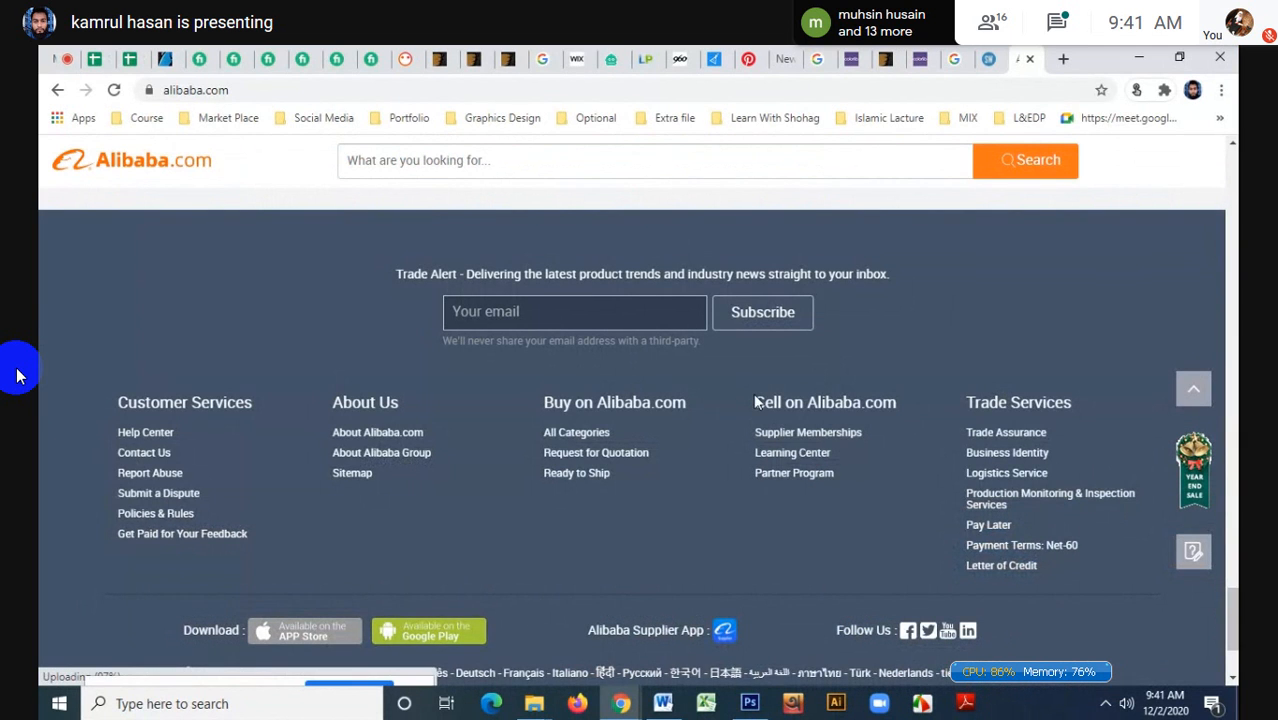
pyautogui.scroll(-3, 778, 530)
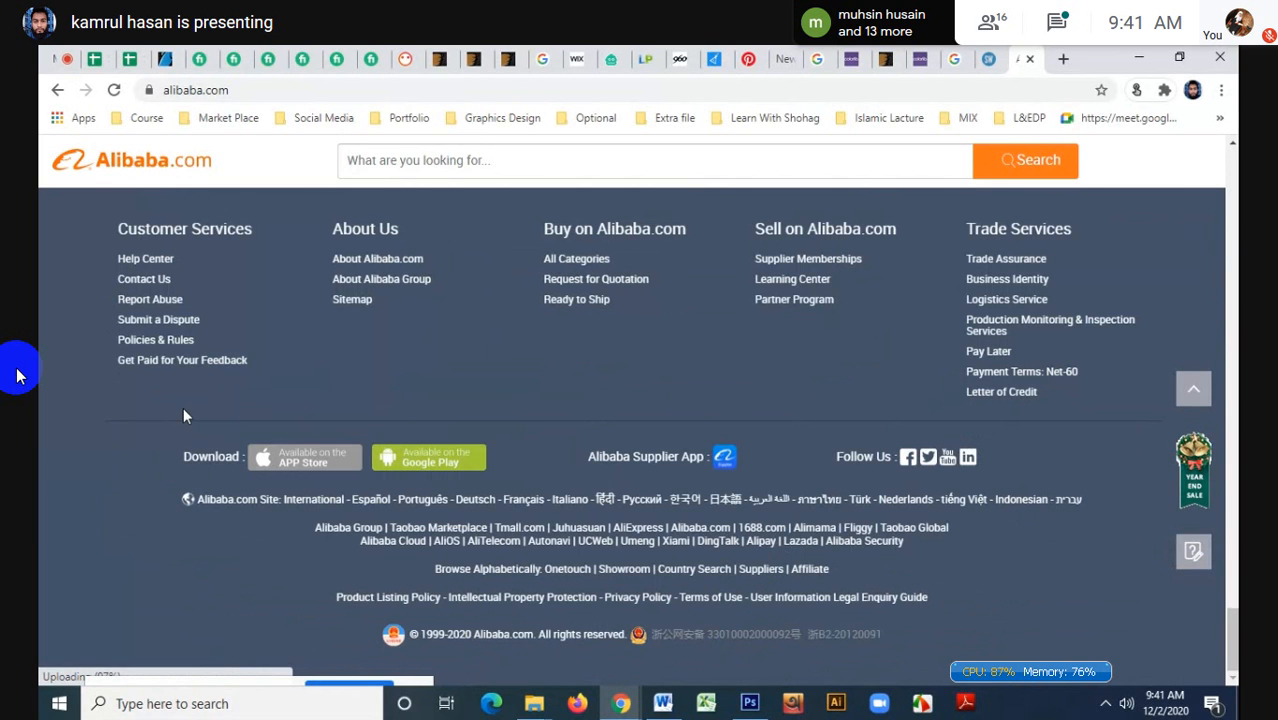
pyautogui.scroll(10, 183, 409)
pyautogui.scroll(8, 160, 382)
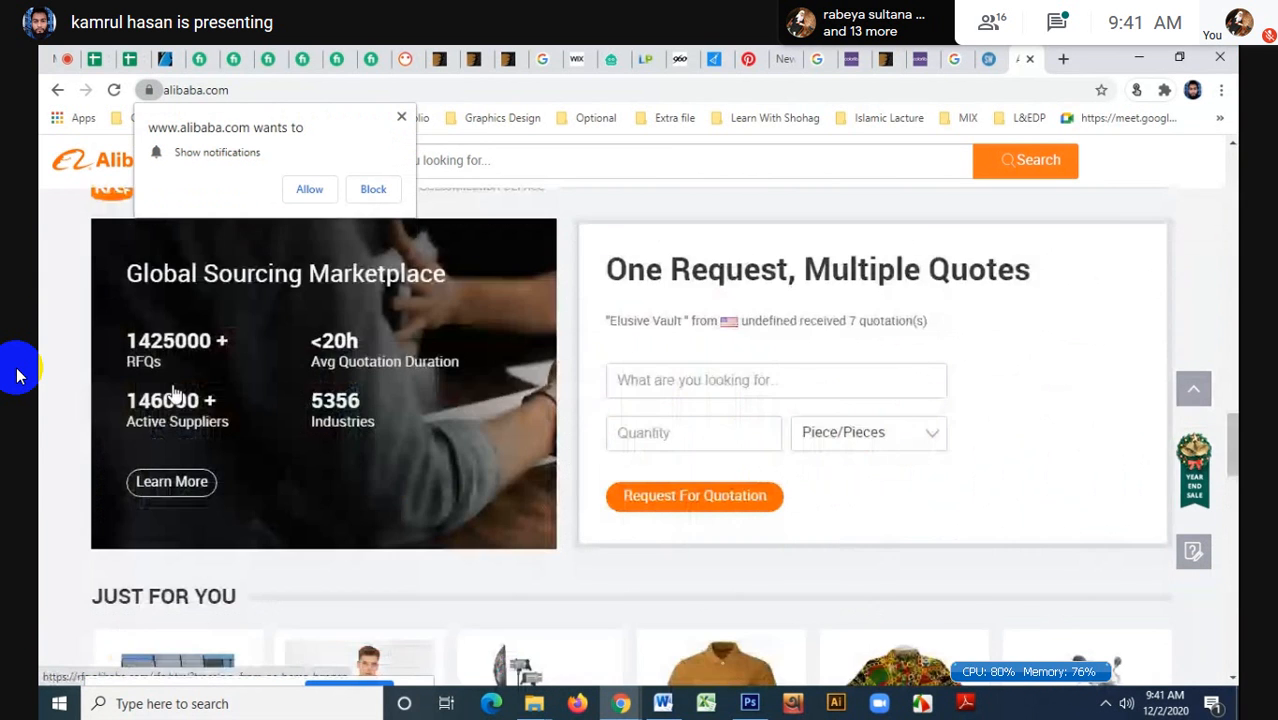
pyautogui.scroll(10, 174, 392)
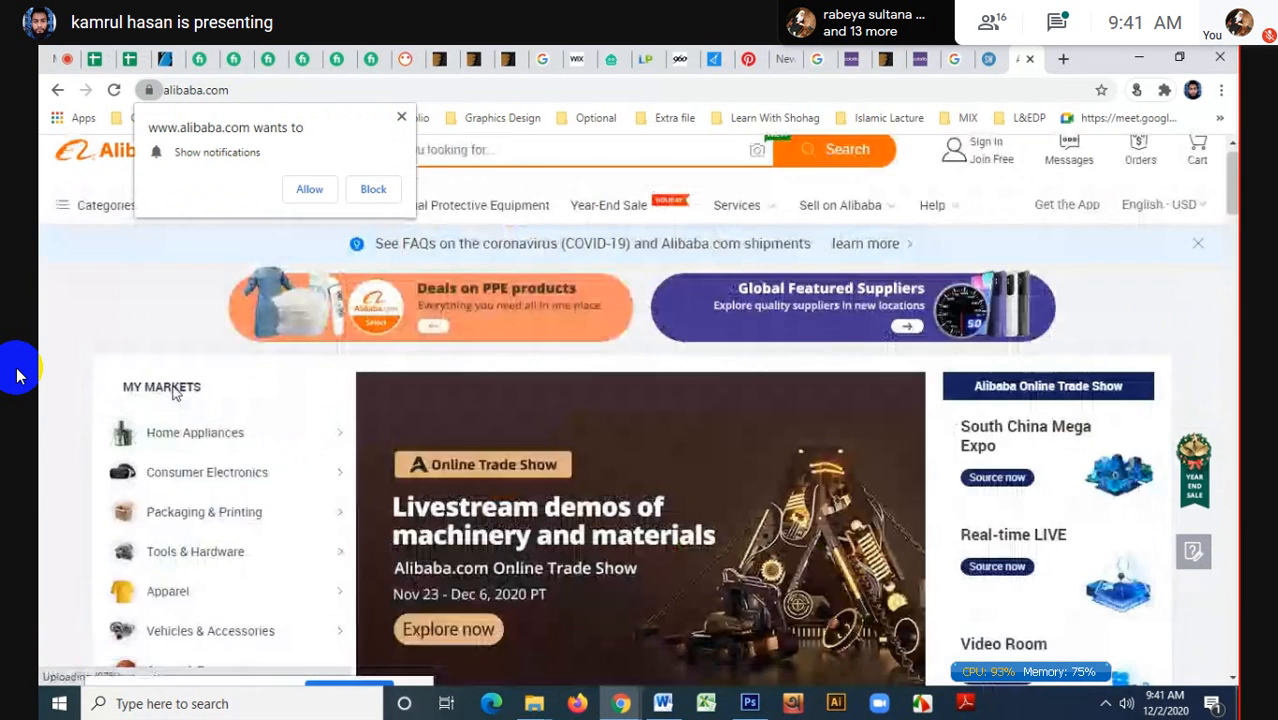
pyautogui.scroll(1, 172, 393)
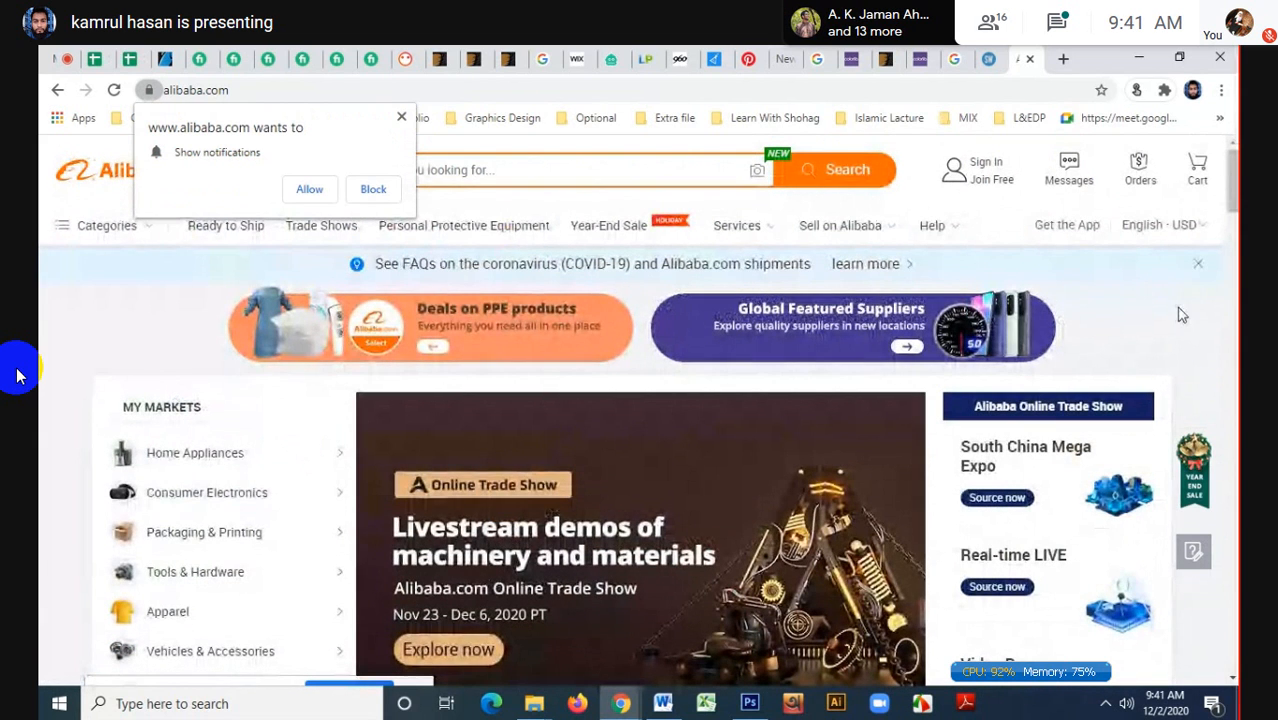
# - Switch to Photoshop and examine closely how the FastExpert logo and headline line up with the column guides
pyautogui.click(749, 703)
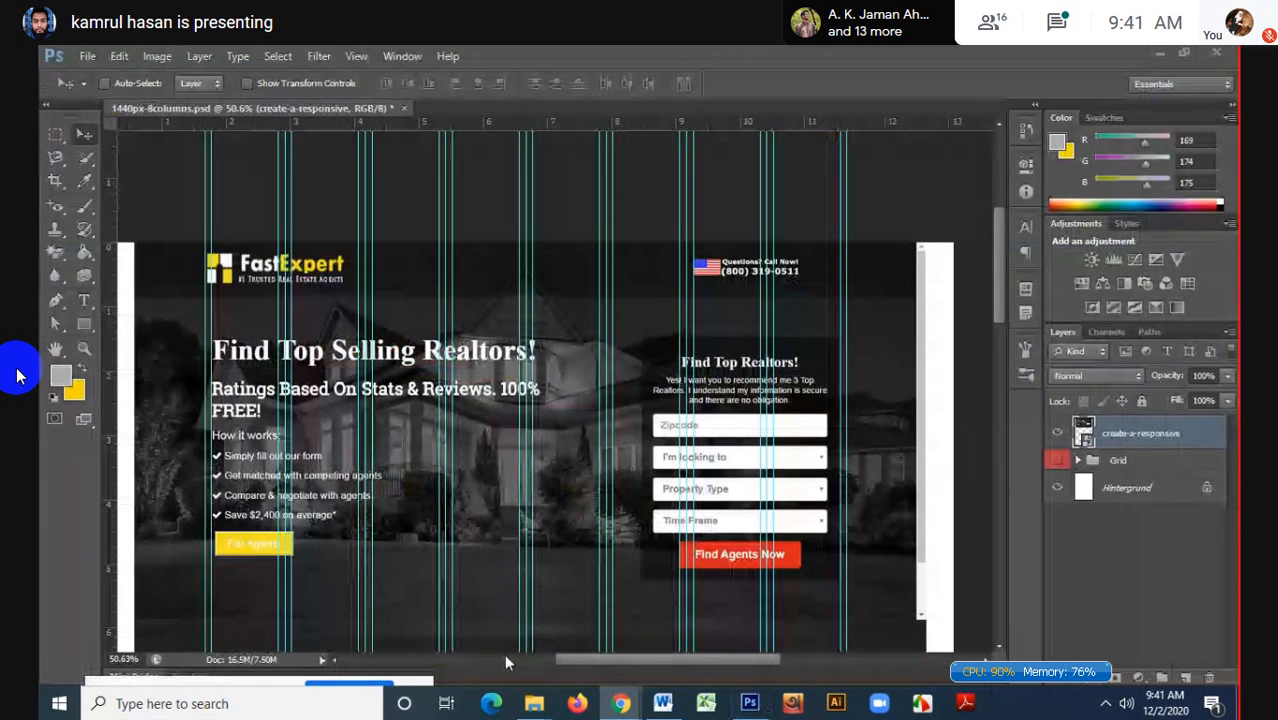
pyautogui.moveTo(617, 705)
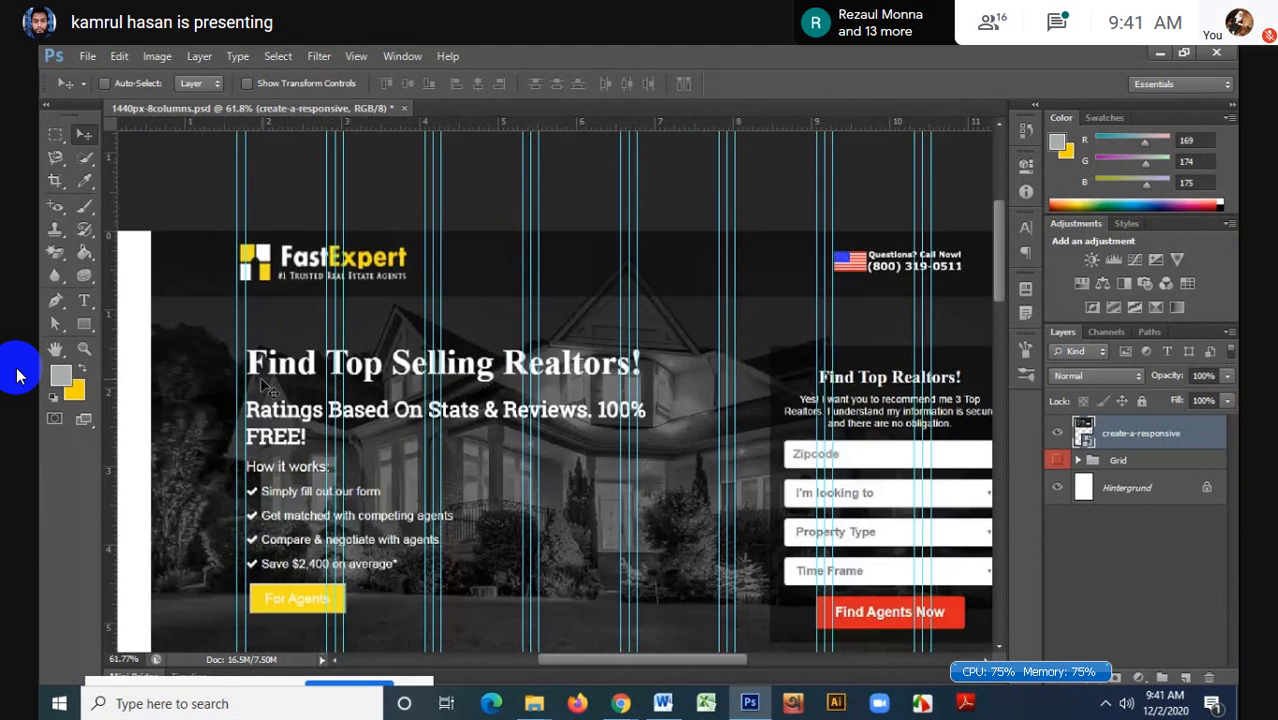
pyautogui.scroll(3, 256, 378)
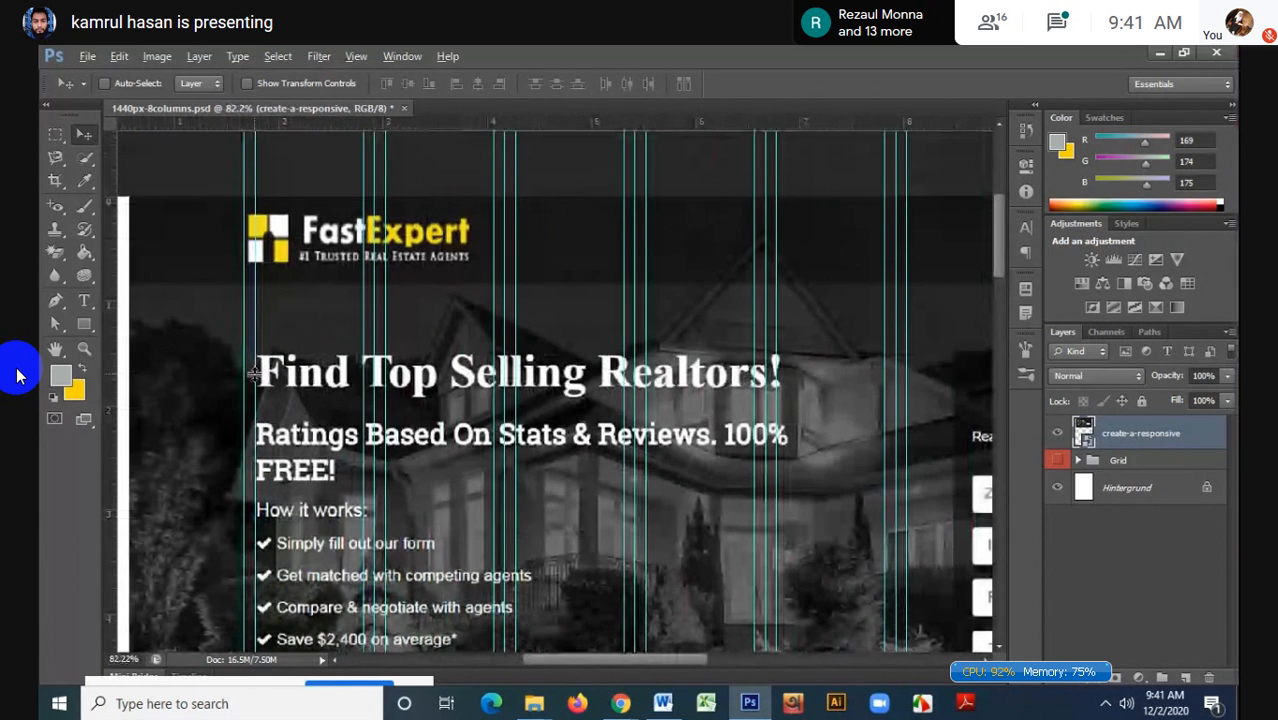
pyautogui.scroll(2, 256, 373)
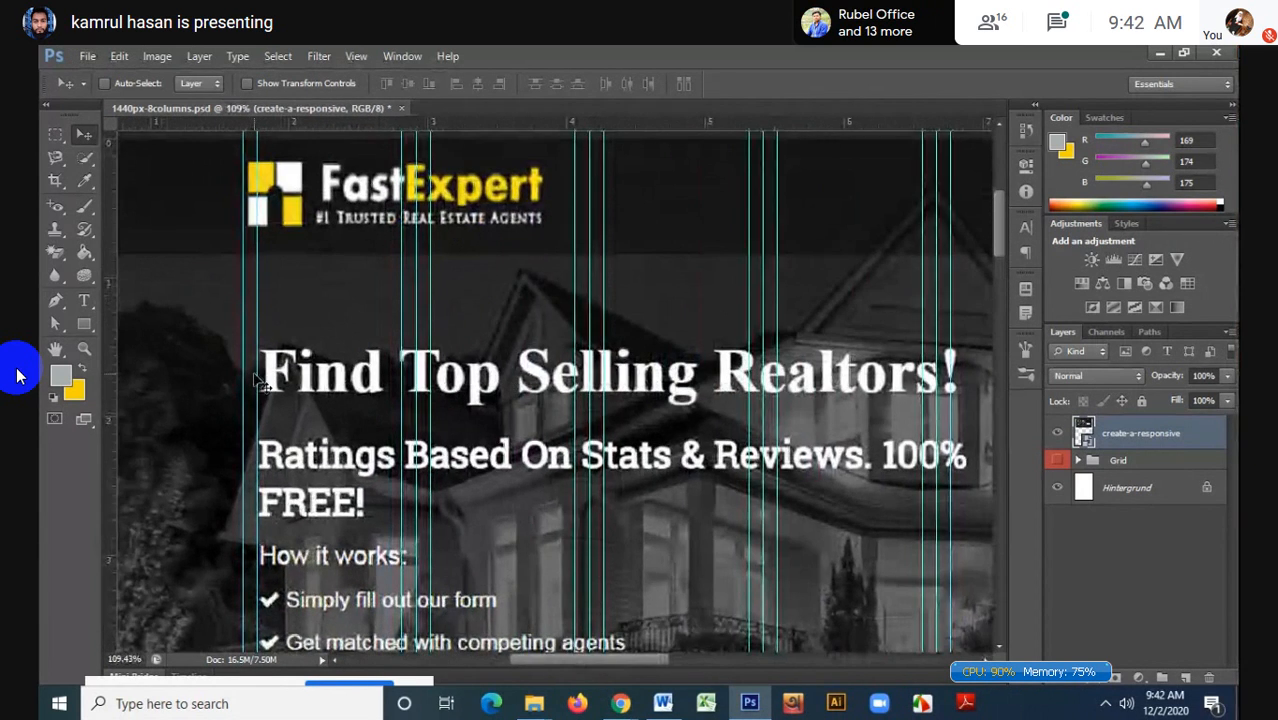
pyautogui.scroll(-1, 259, 380)
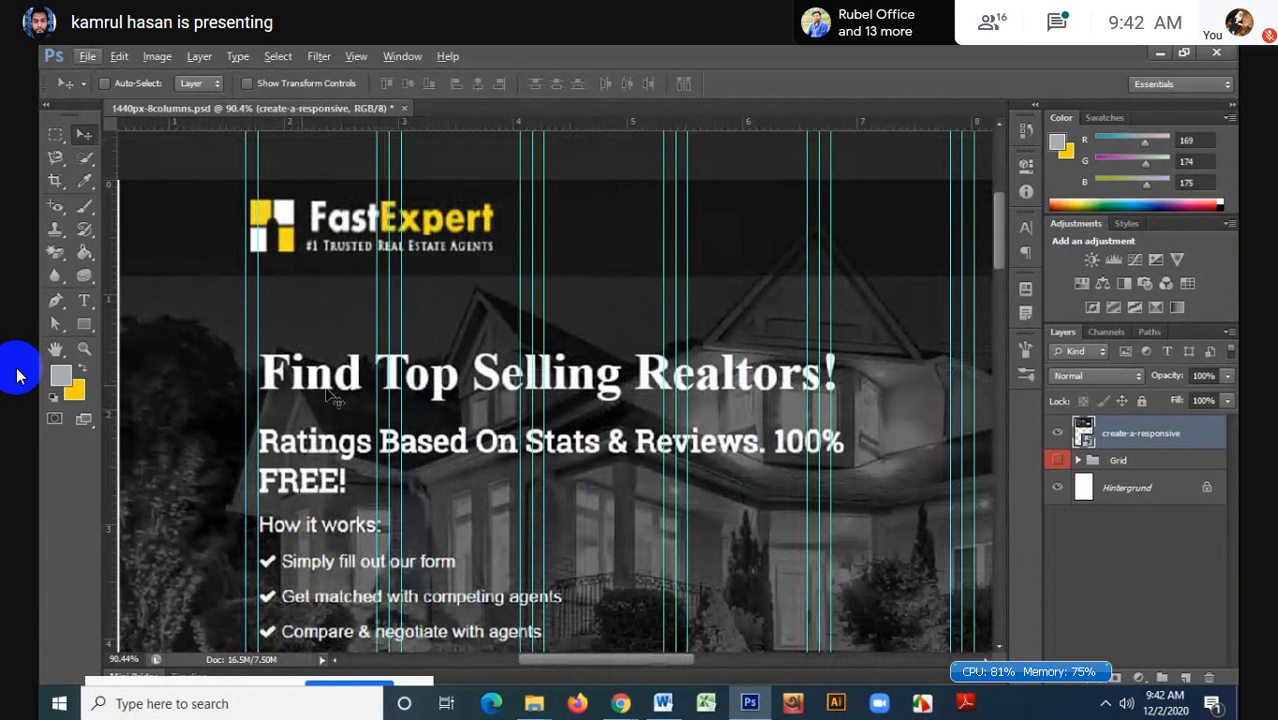
pyautogui.scroll(2, 326, 394)
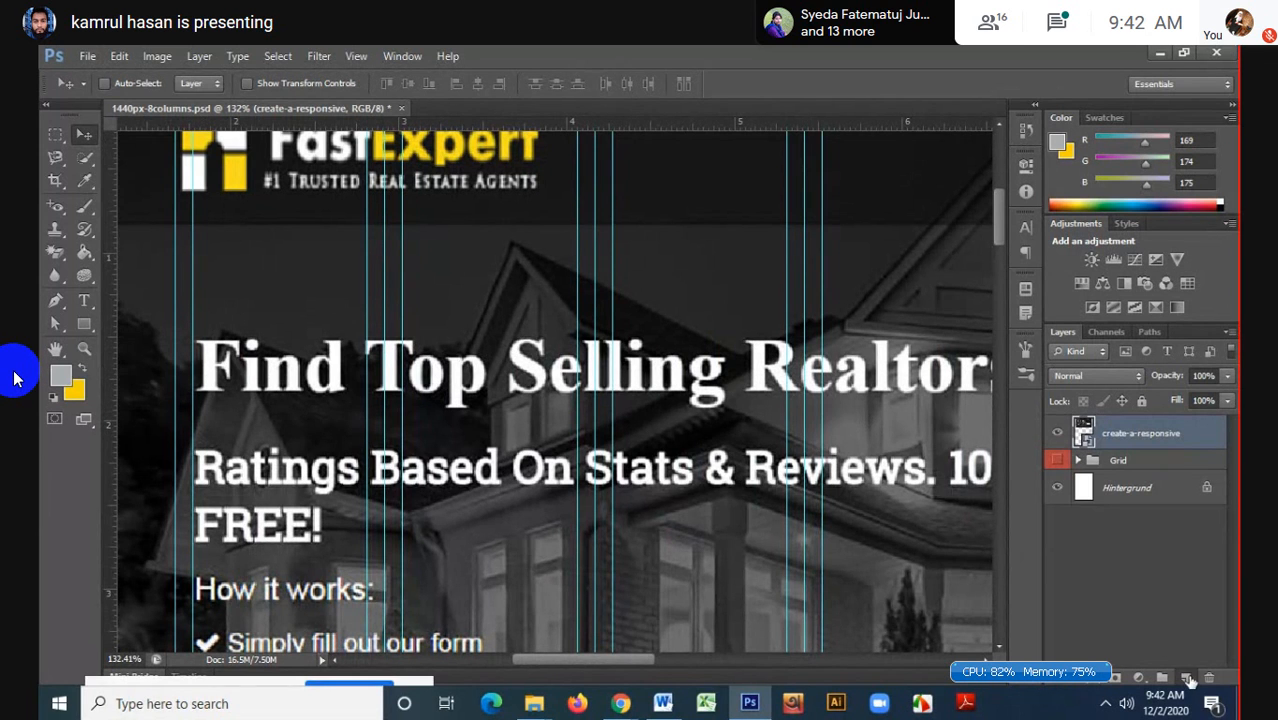
# - Add a new layer and enter the text "Find Top Selling Realtors!" over the sample page's headline, starting at the first column's guide
pyautogui.click(1185, 678)
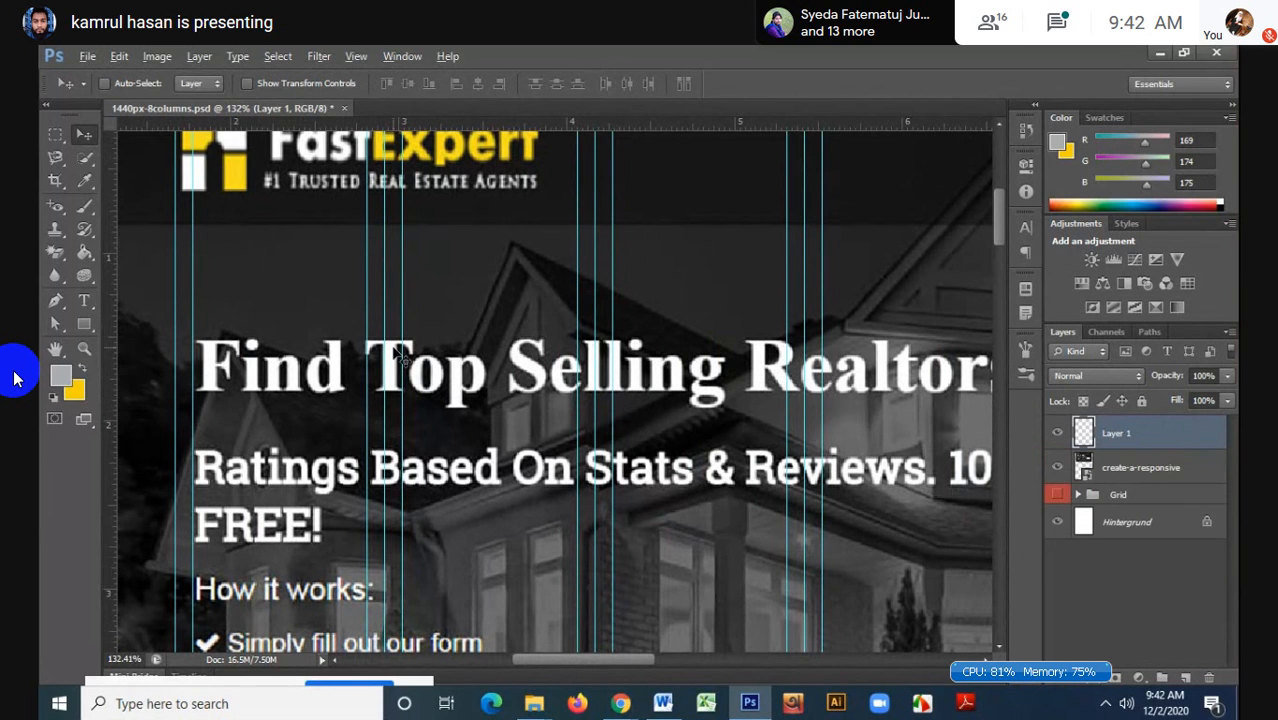
pyautogui.scroll(-2, 401, 359)
pyautogui.scroll(3, 401, 359)
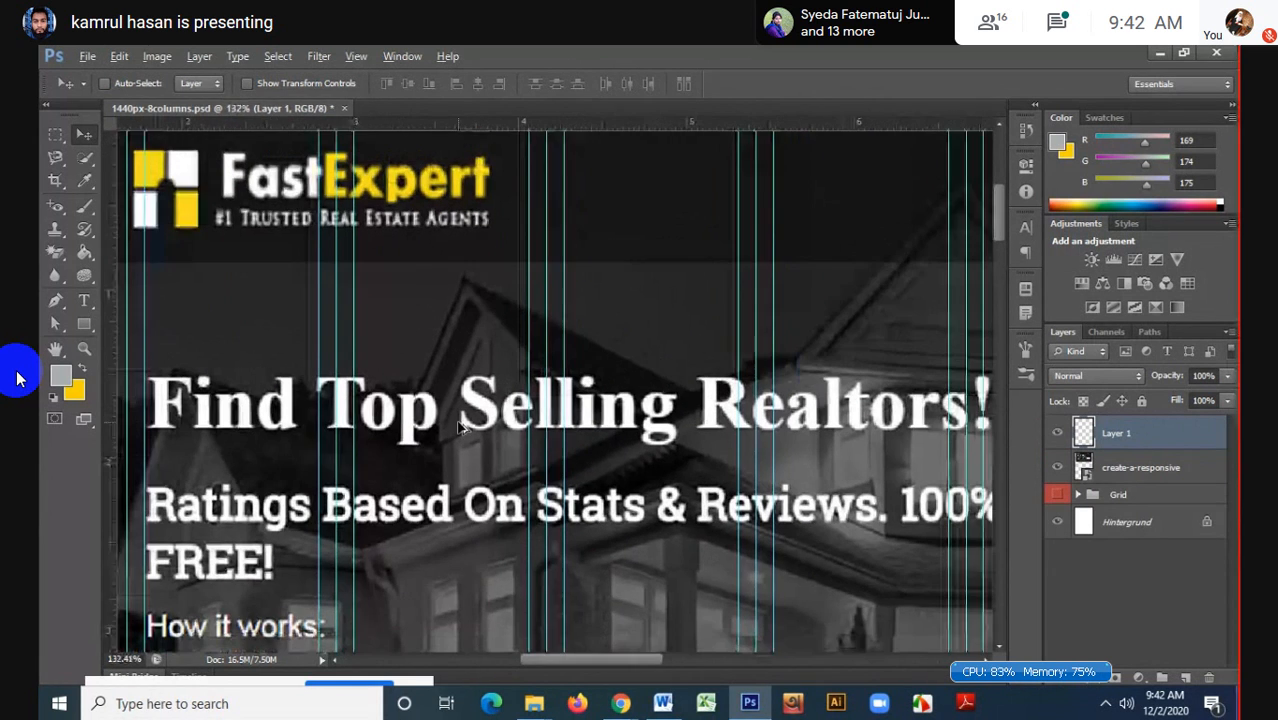
pyautogui.scroll(-1, 401, 359)
pyautogui.click(85, 302)
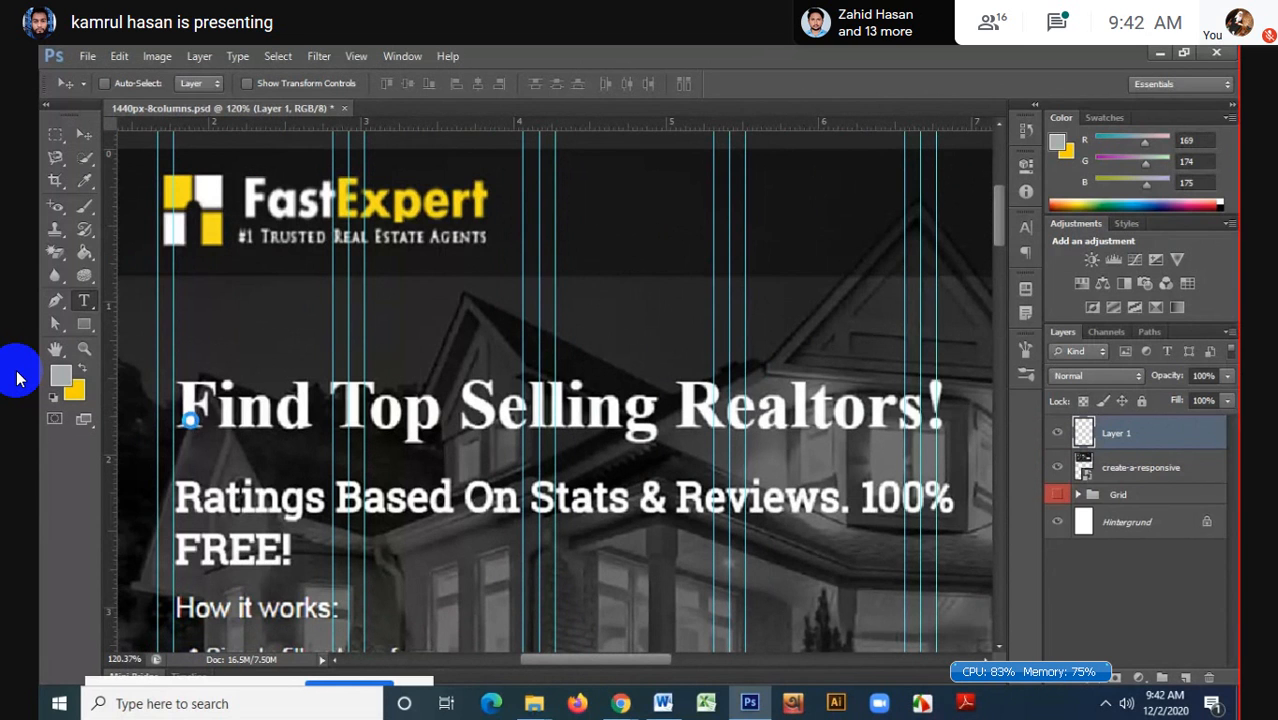
pyautogui.click(187, 415)
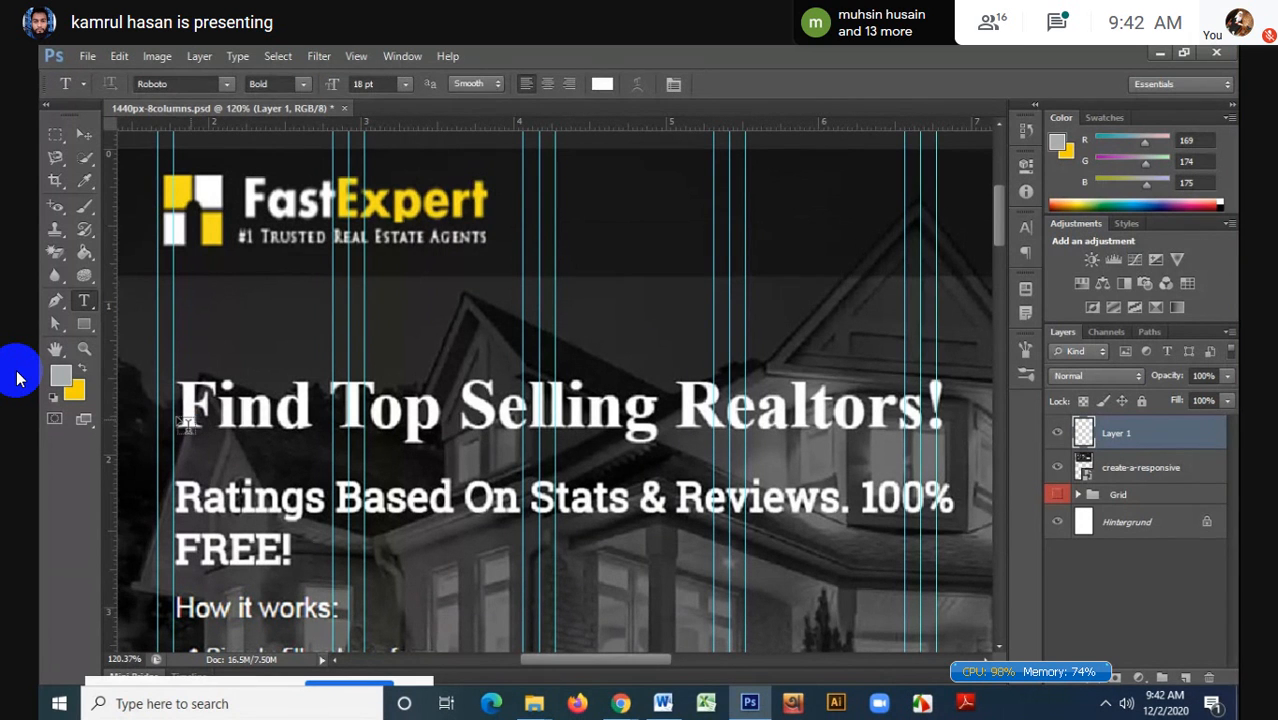
pyautogui.click(184, 423)
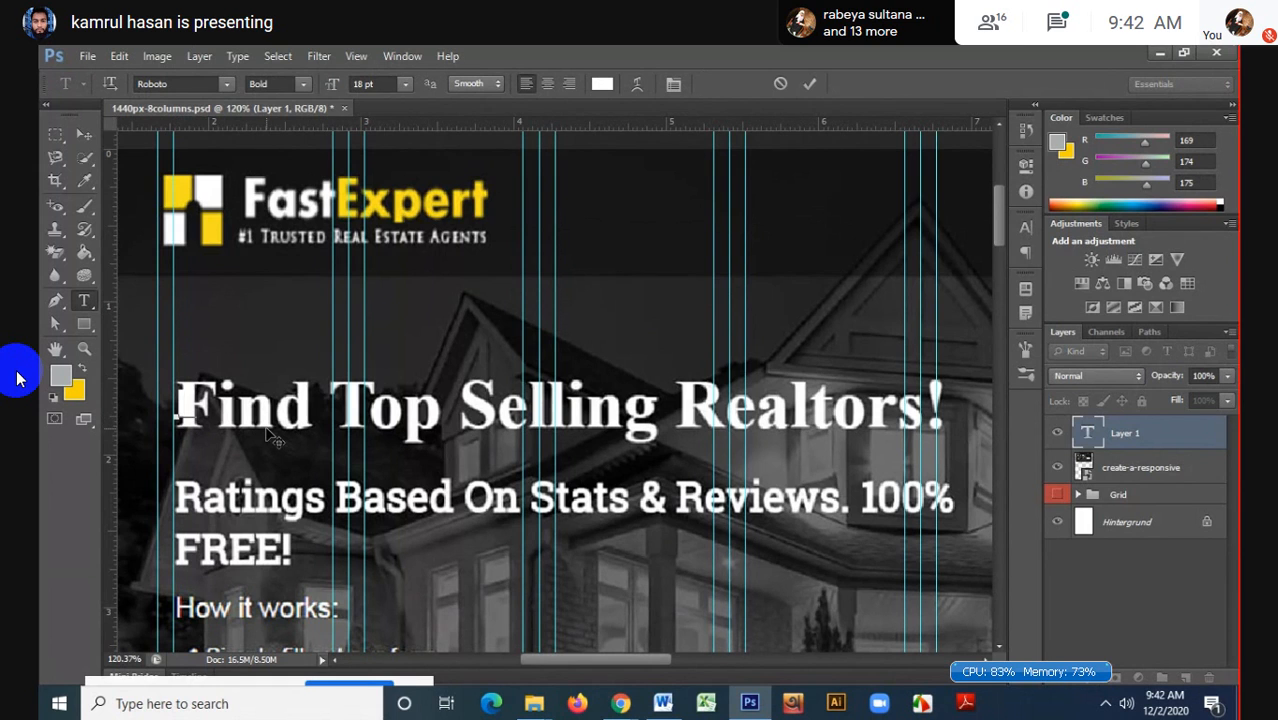
pyautogui.write('Fin')
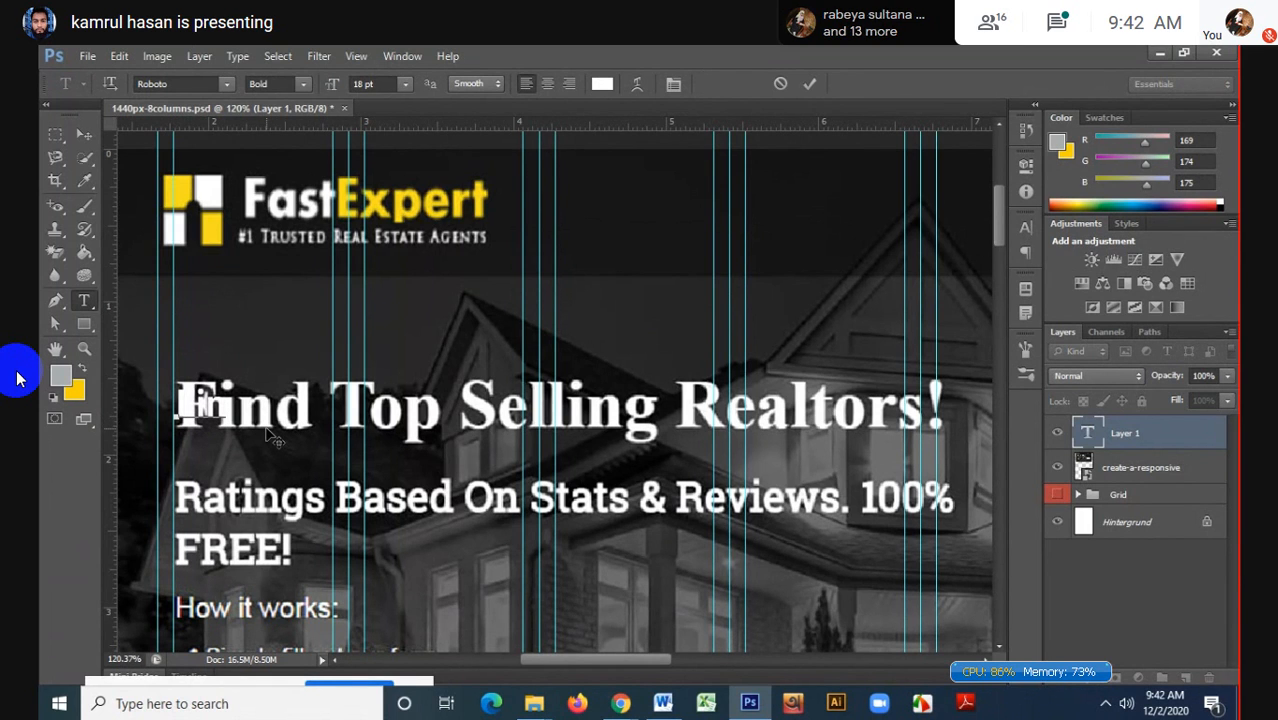
pyautogui.write('d Top ')
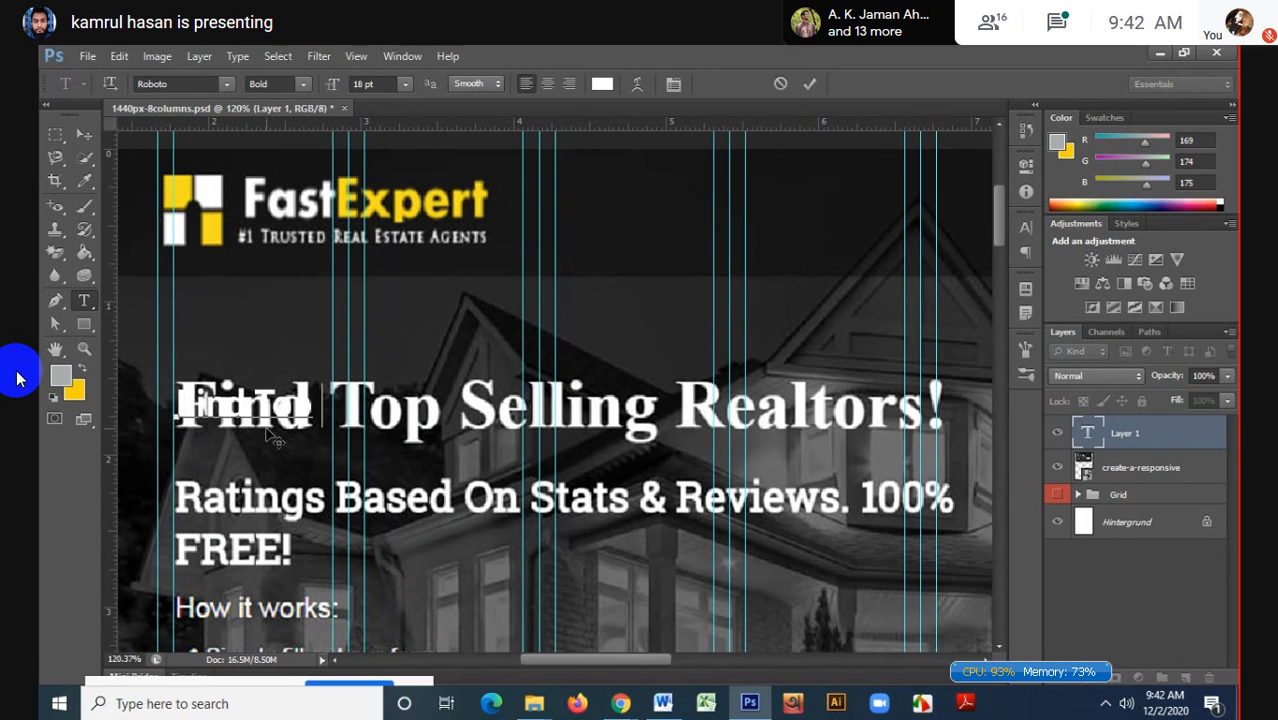
pyautogui.write('S')
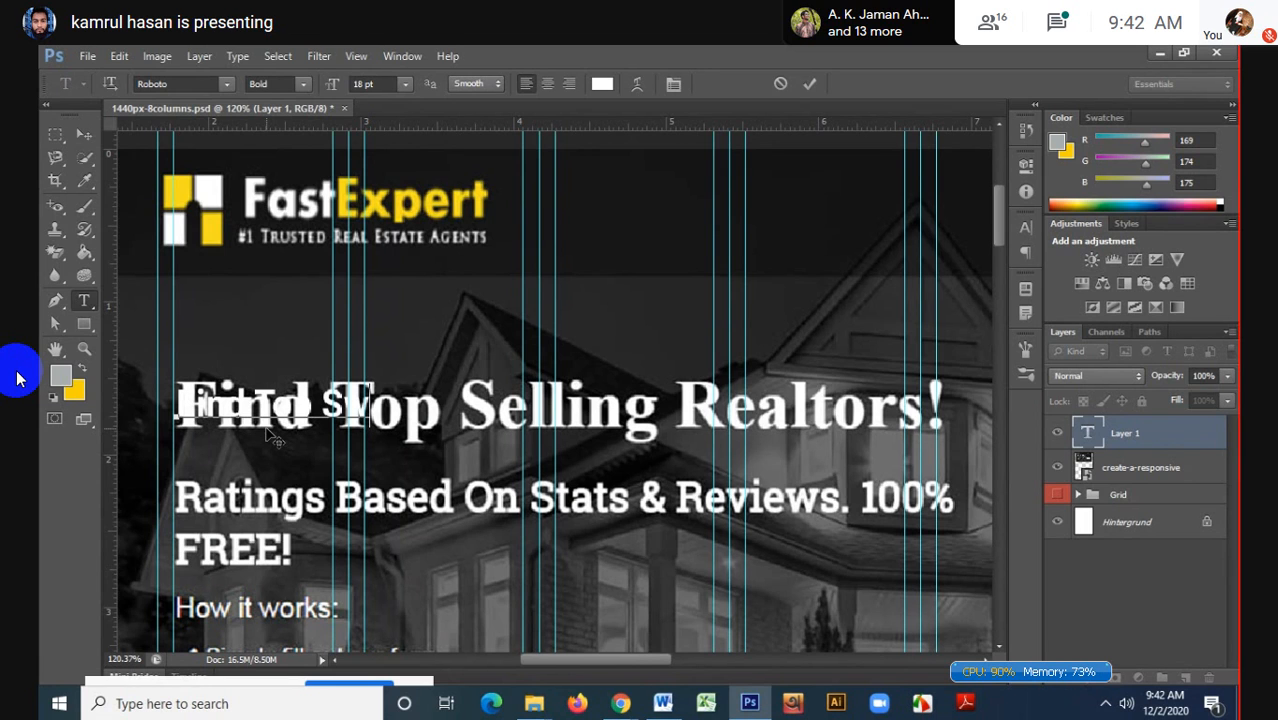
pyautogui.press('BackSpace')
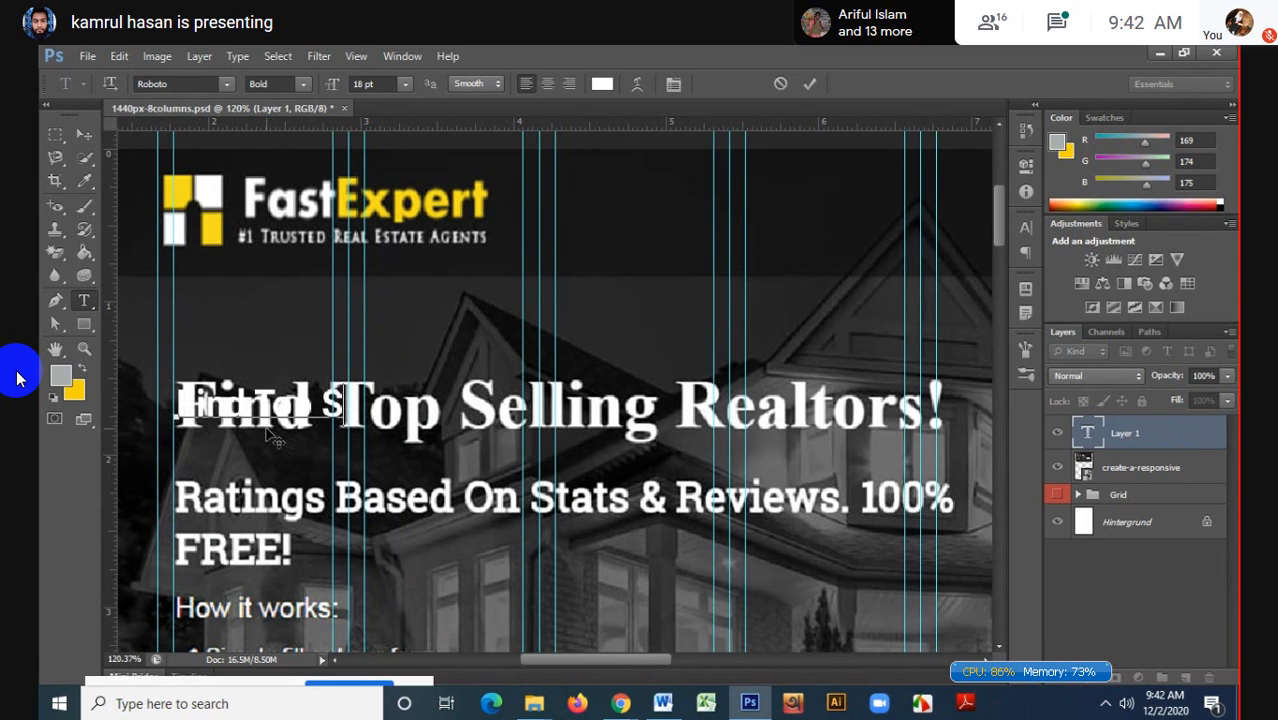
pyautogui.write('e')
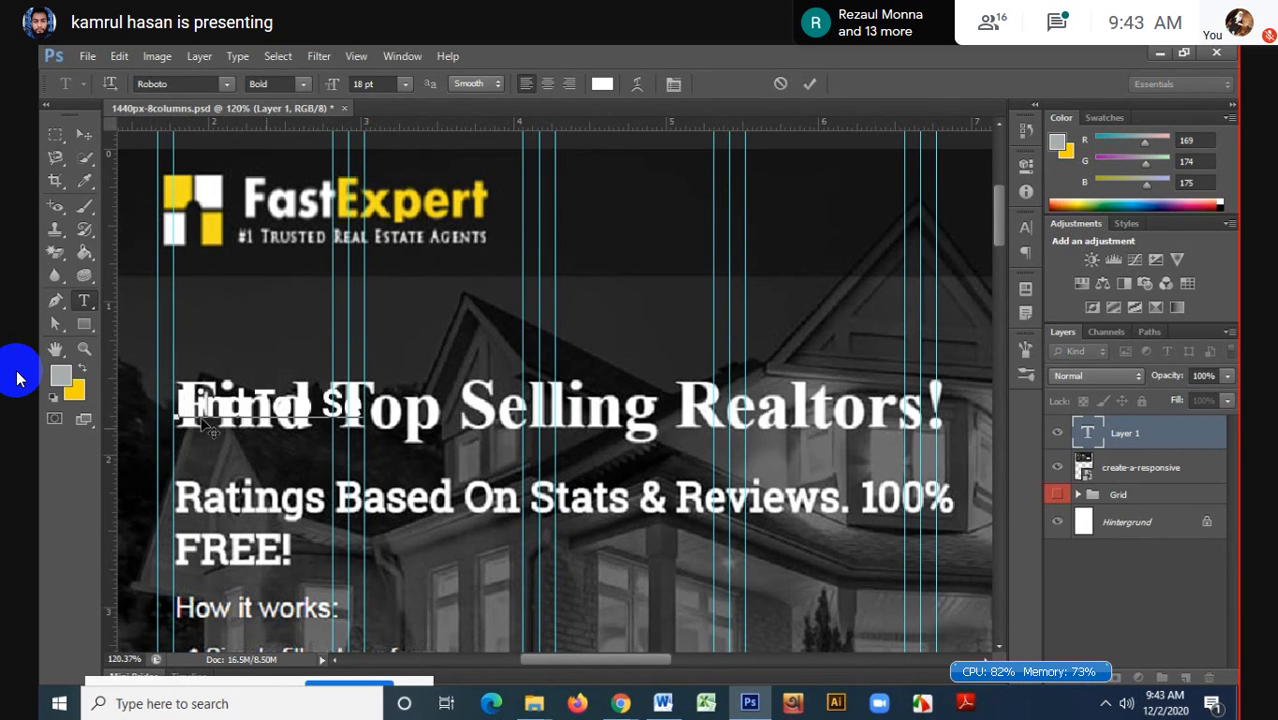
pyautogui.write('lling Realtors!')
pyautogui.scroll(1, 201, 418)
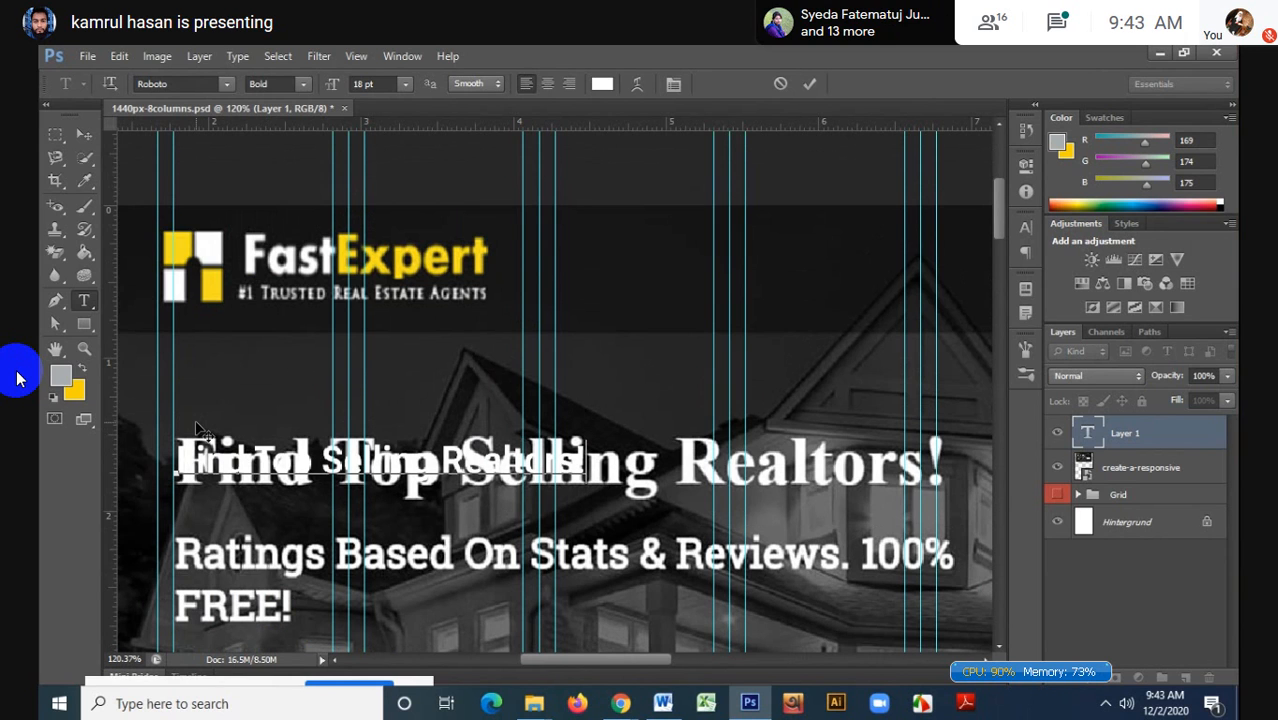
# - Save the document and save it again on the Desktop as Landing Page in Photoshop format
pyautogui.click(86, 57)
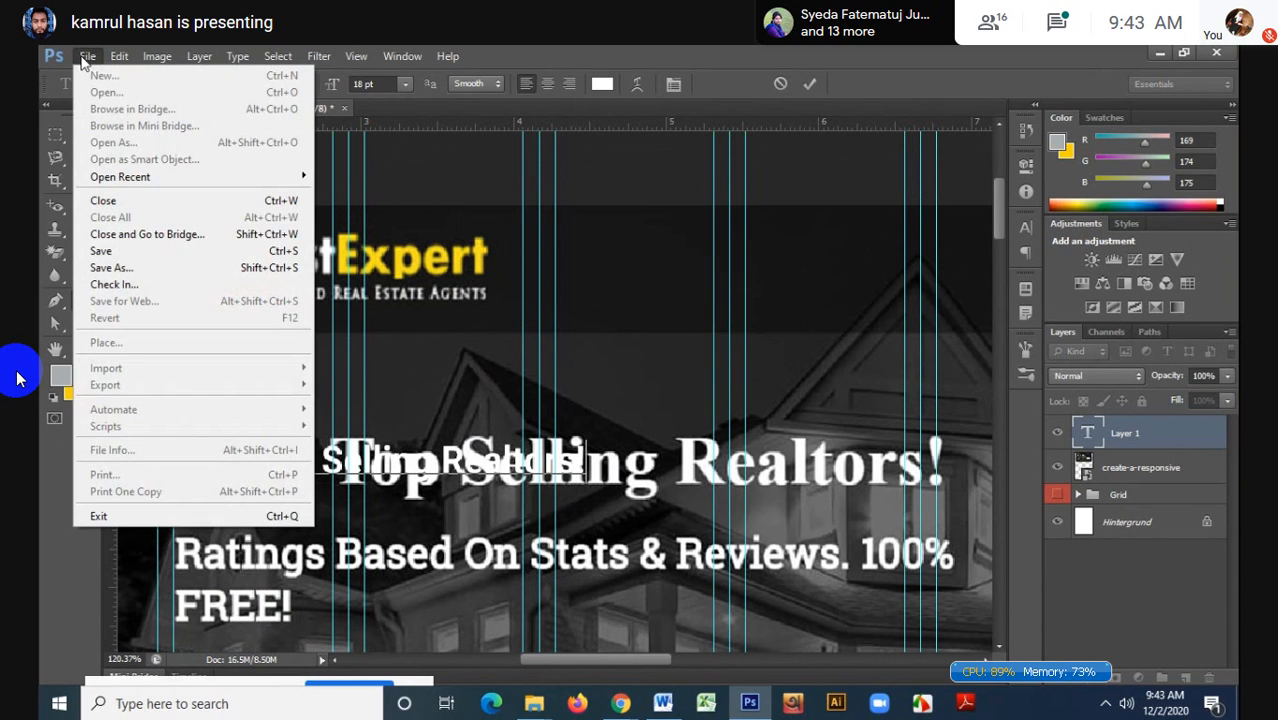
pyautogui.click(138, 259)
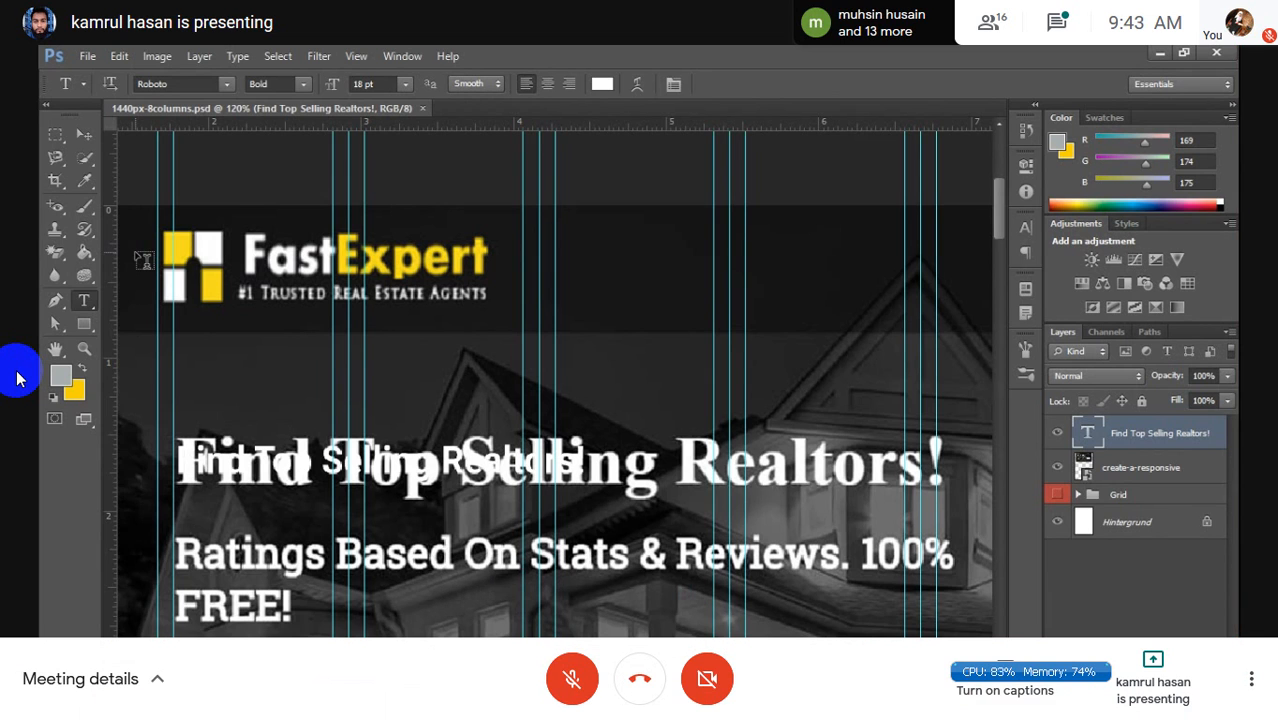
pyautogui.click(88, 57)
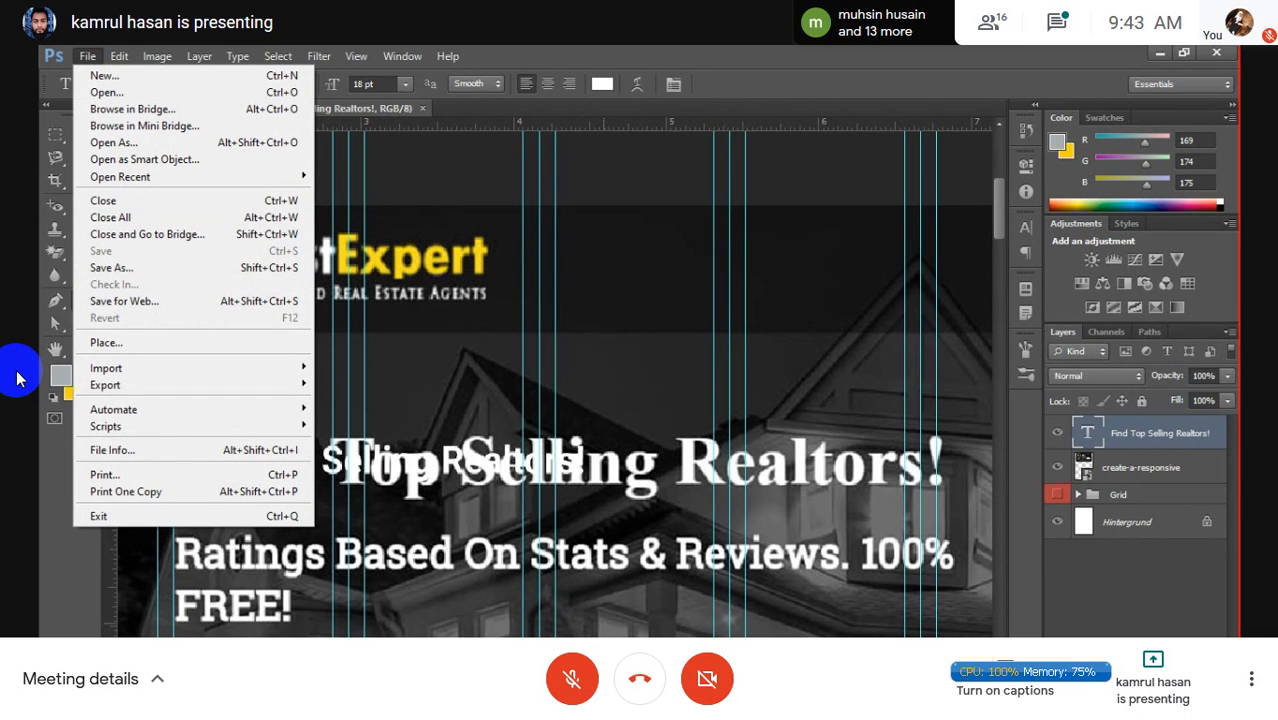
pyautogui.click(17, 377)
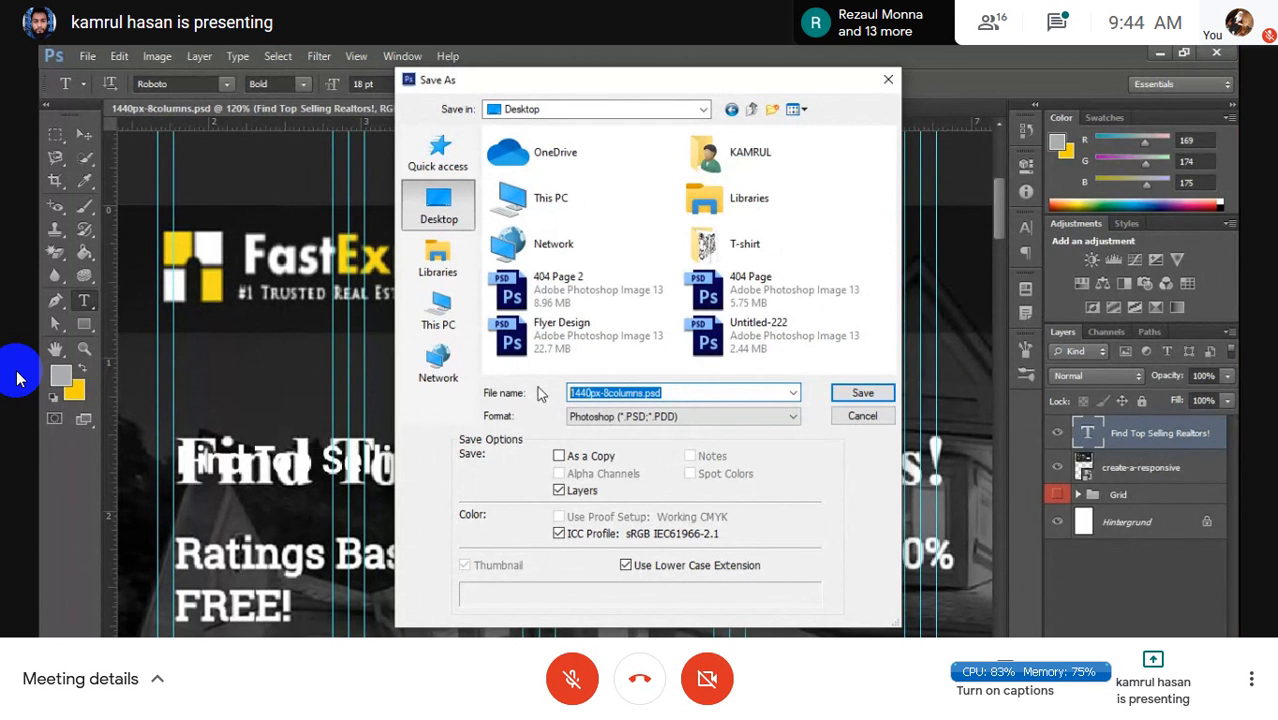
pyautogui.write('Landin')
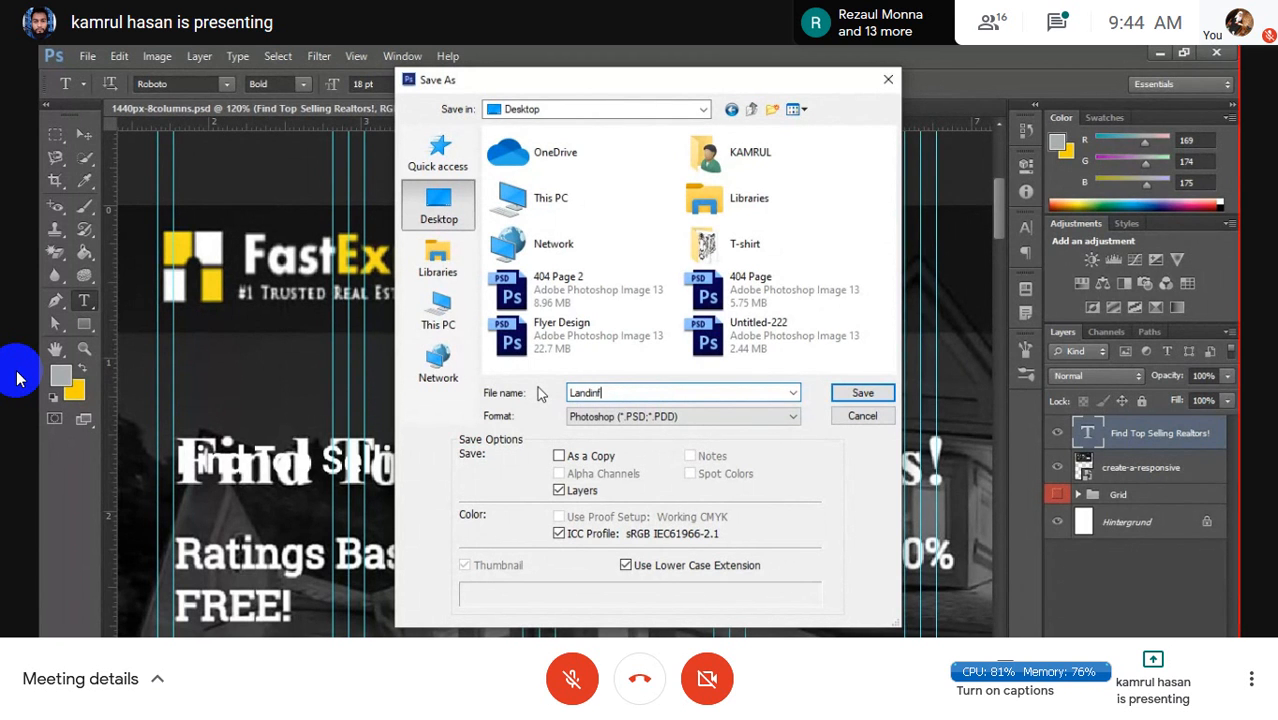
pyautogui.write('g O')
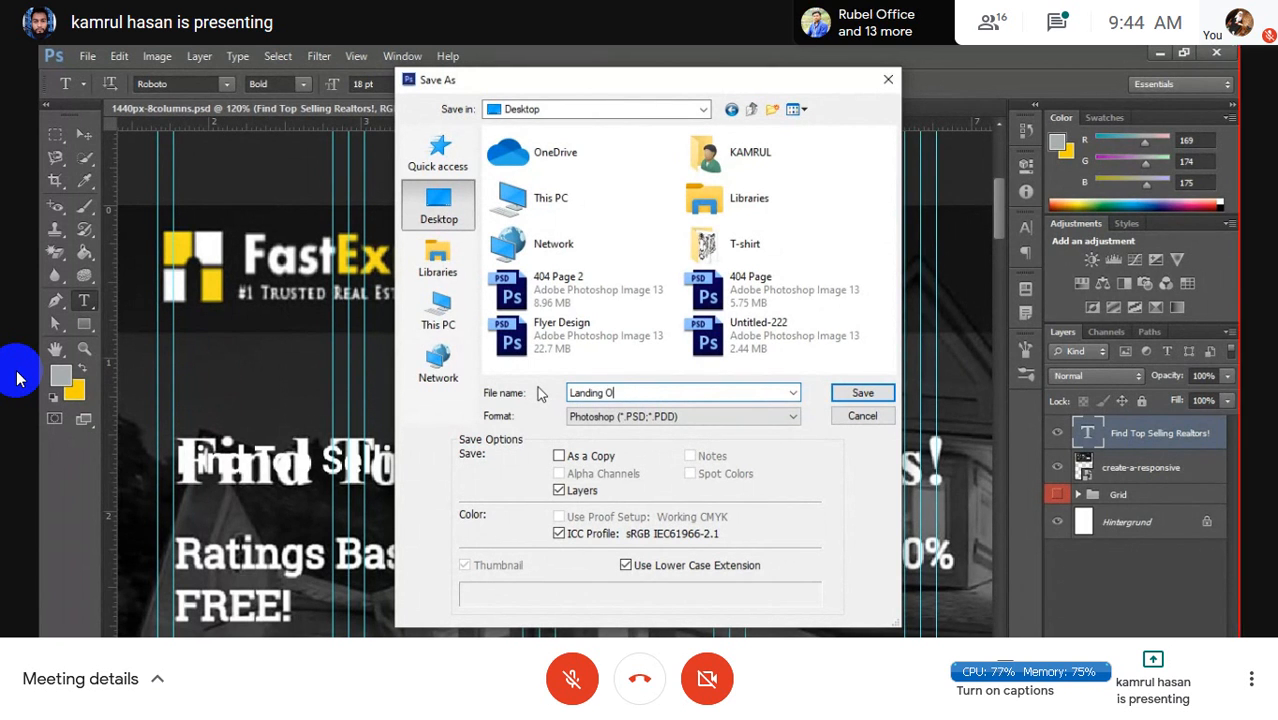
pyautogui.write('ag')
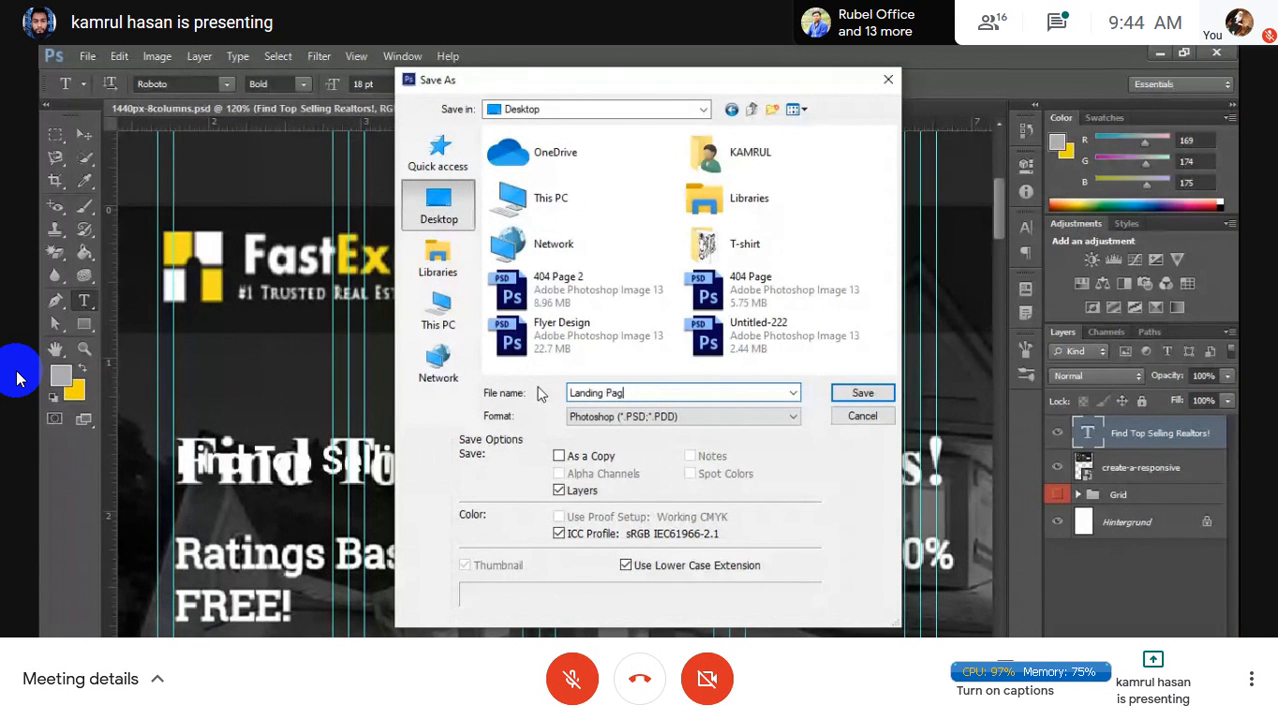
pyautogui.write('e')
pyautogui.click(868, 391)
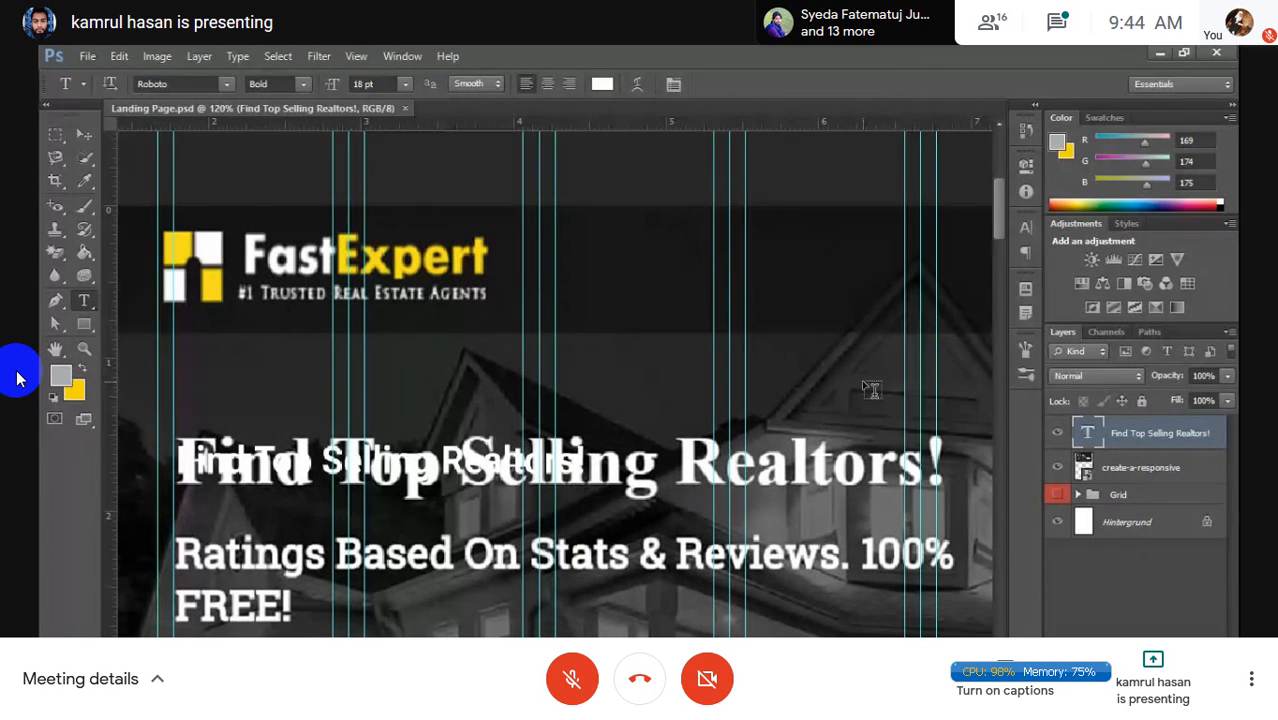
# - Restyle the new headline text in Raleway Bold and enlarge it, placing it just above the sample's headline
pyautogui.scroll(-1, 411, 374)
pyautogui.scroll(-3, 411, 374)
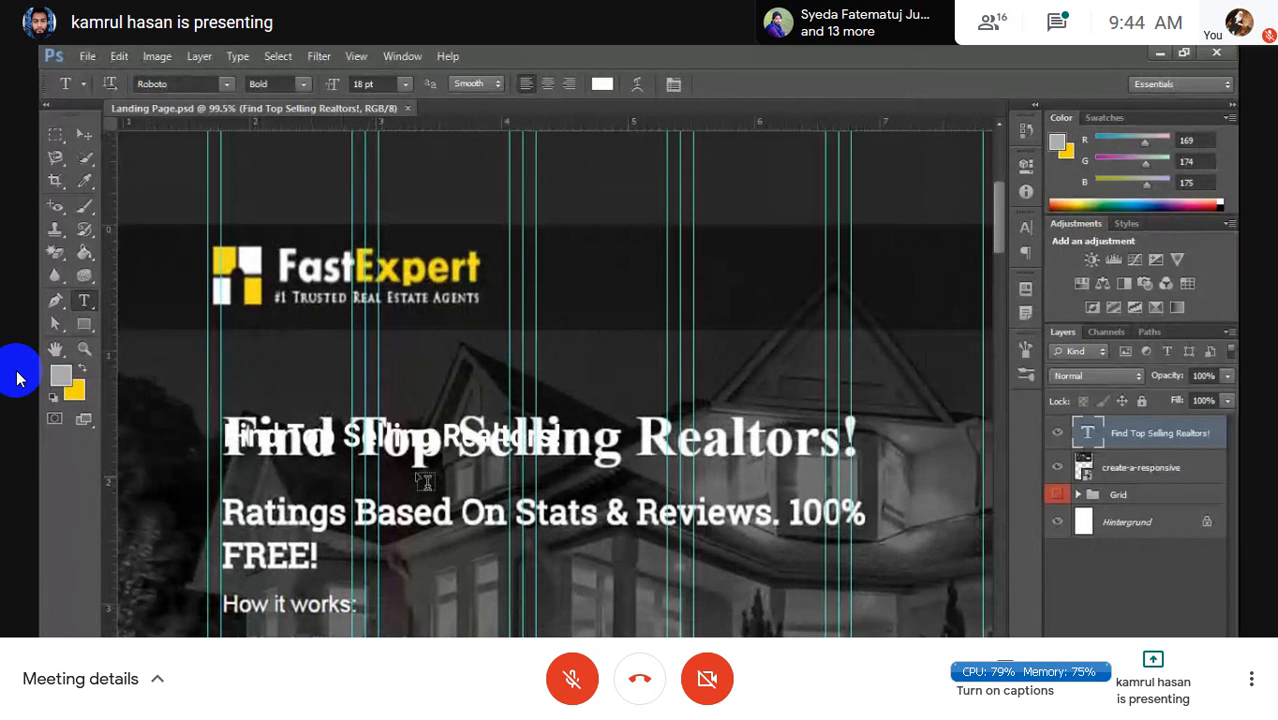
pyautogui.scroll(3, 426, 482)
pyautogui.scroll(-3, 163, 431)
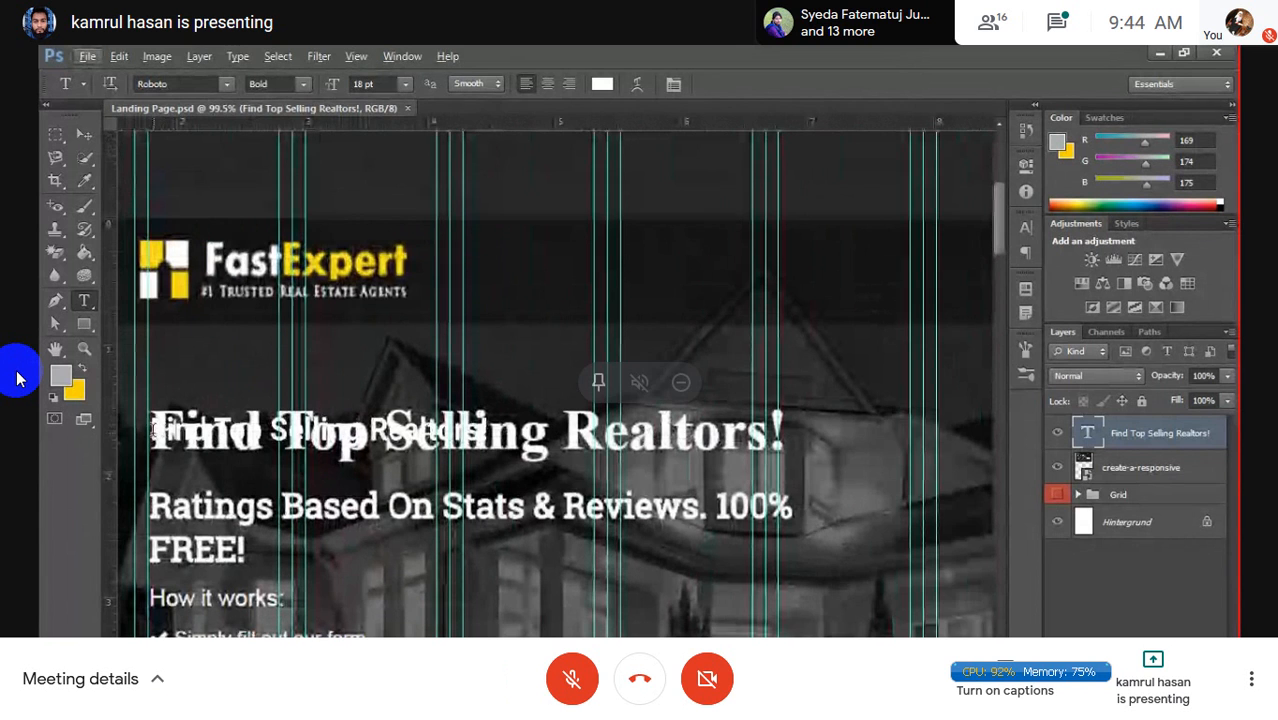
pyautogui.moveTo(152, 430); pyautogui.dragTo(548, 427)
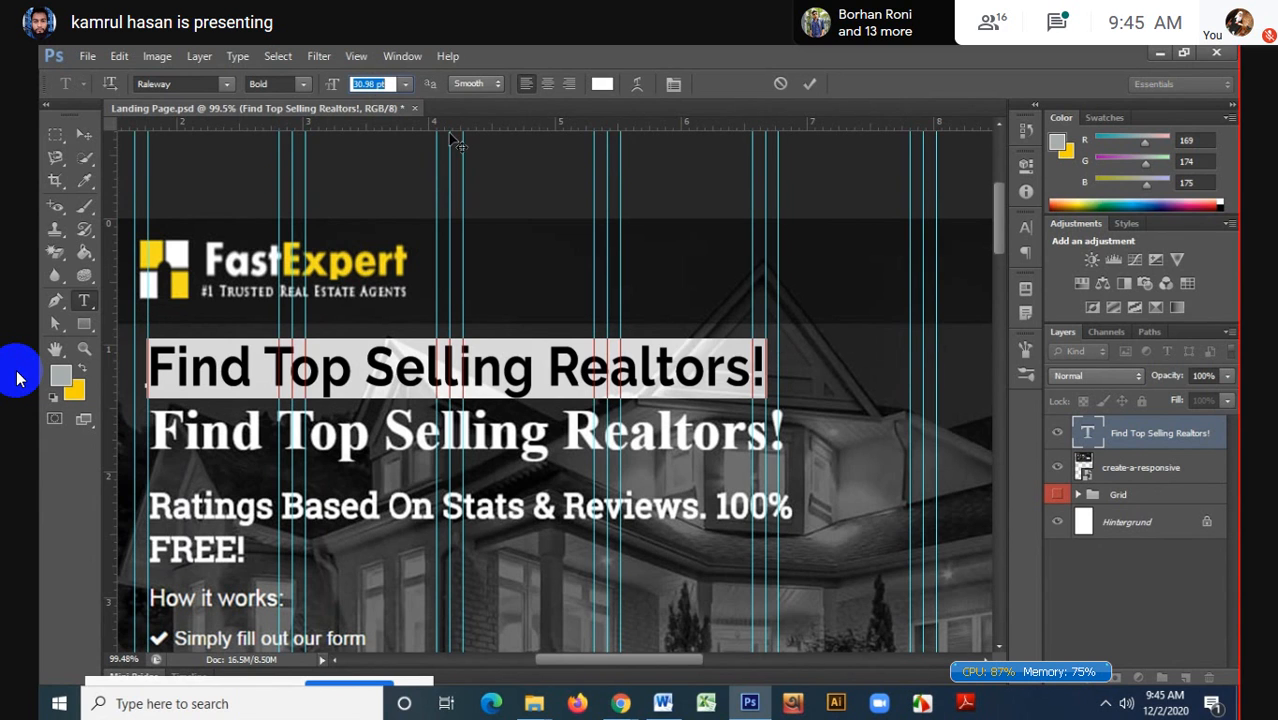
# - Set the new headline's font size to 32 pt and commit the text edit
pyautogui.click(372, 84)
pyautogui.moveTo(367, 86); pyautogui.dragTo(357, 86)
pyautogui.write('31')
pyautogui.press('Return')
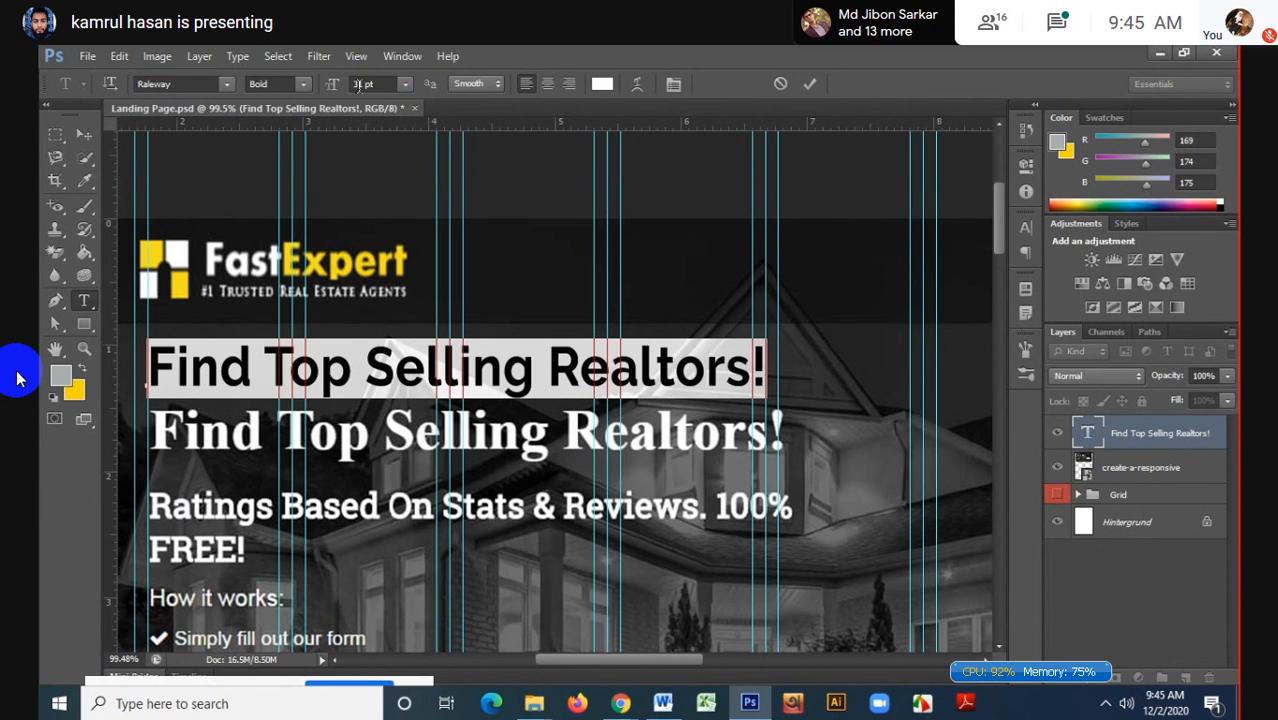
pyautogui.click(366, 84)
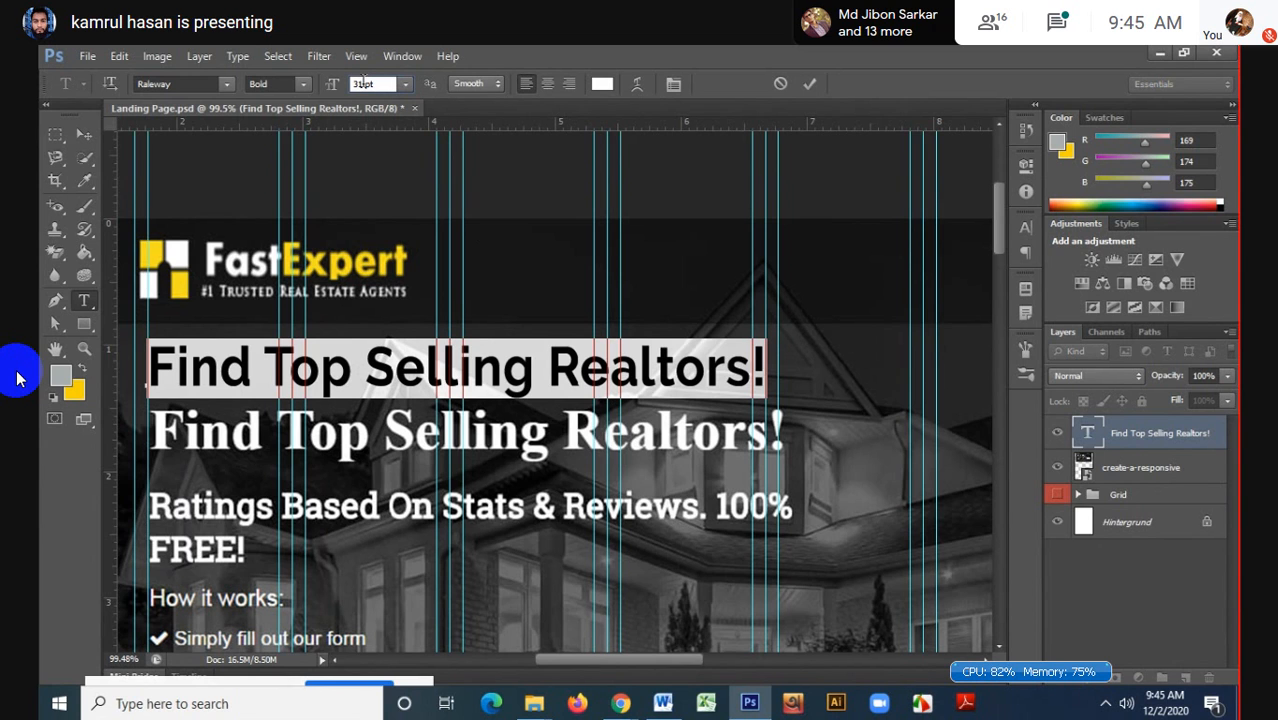
pyautogui.press('Up')
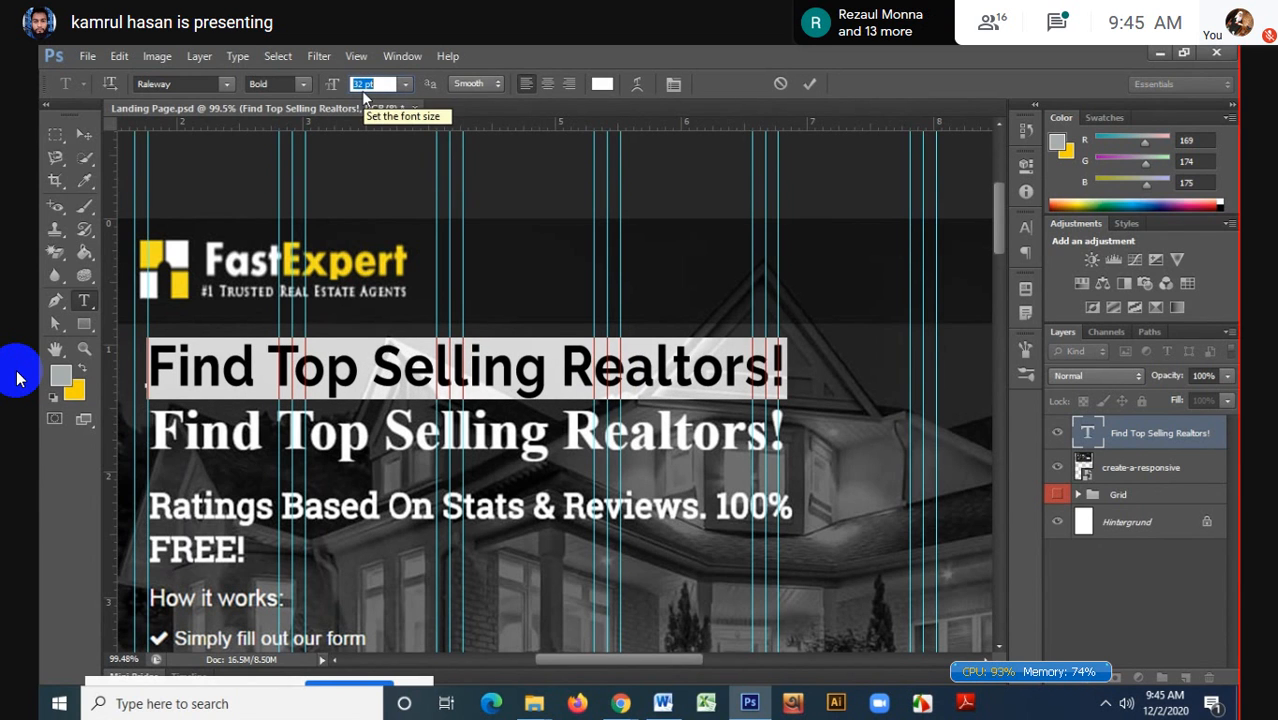
pyautogui.click(809, 84)
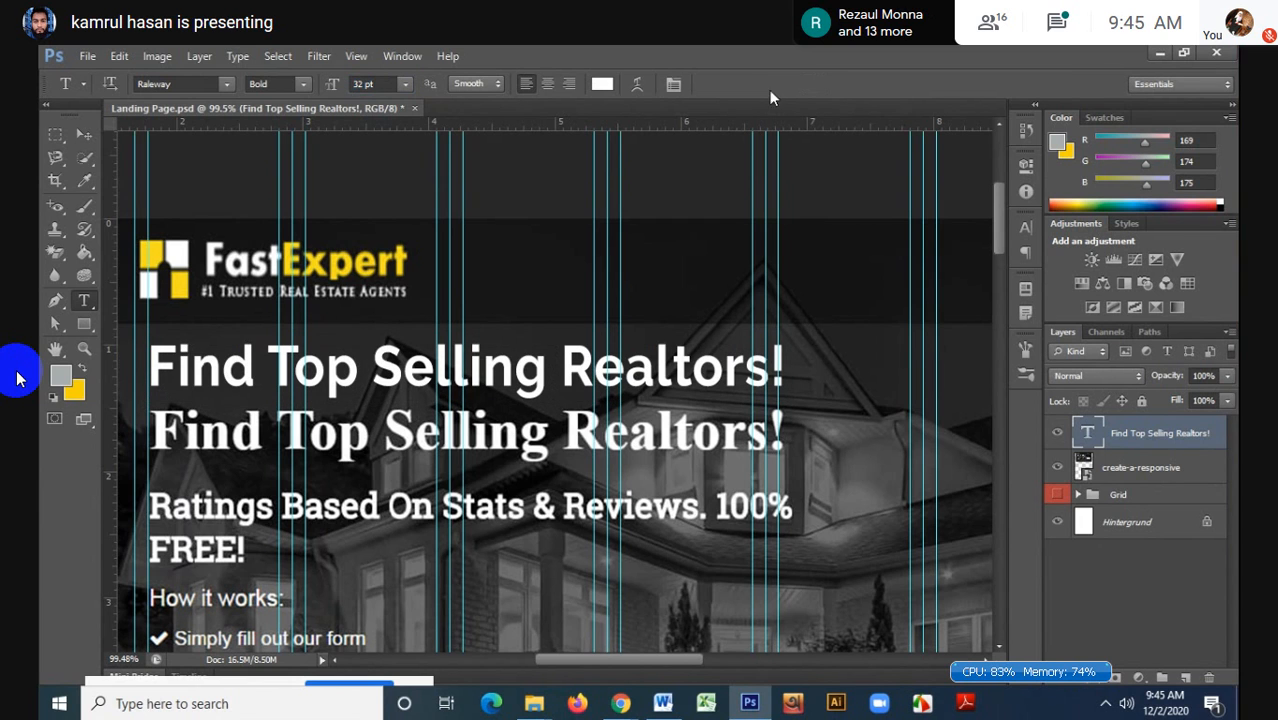
# - Frame the new headline with a rectangular selection between its outer column guides to check its width, and deselect
pyautogui.click(84, 135)
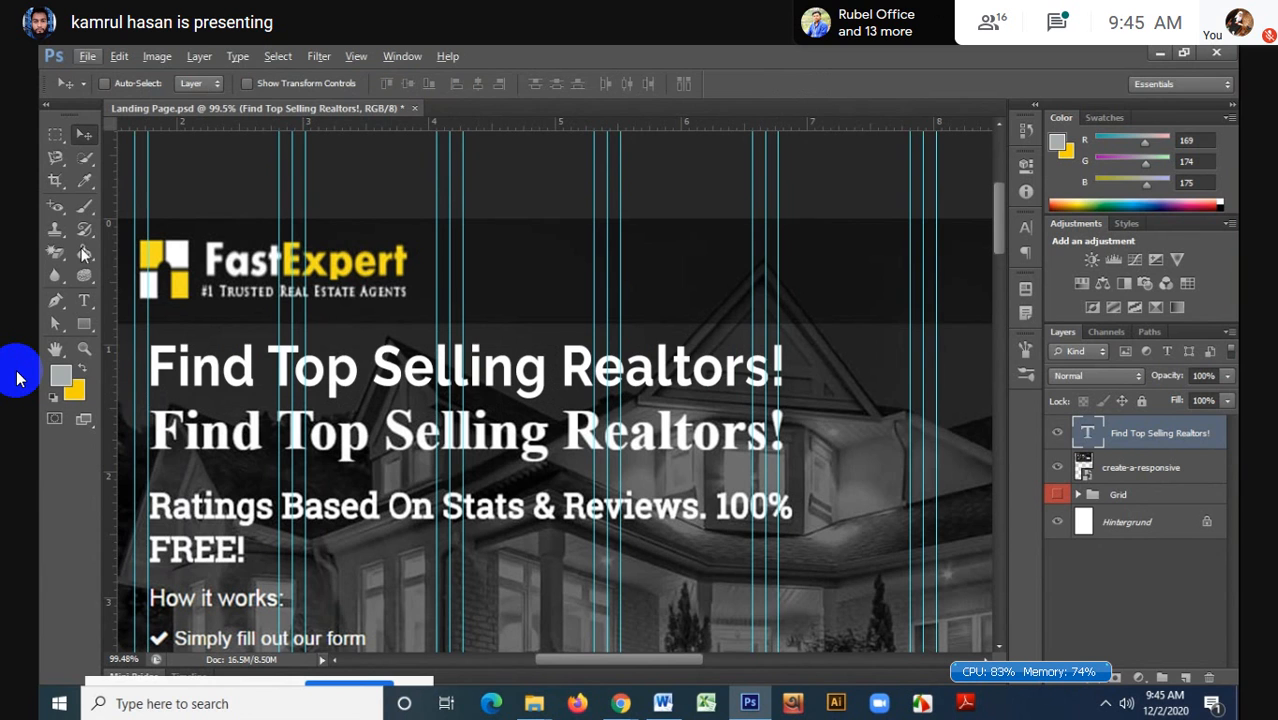
pyautogui.click(55, 134)
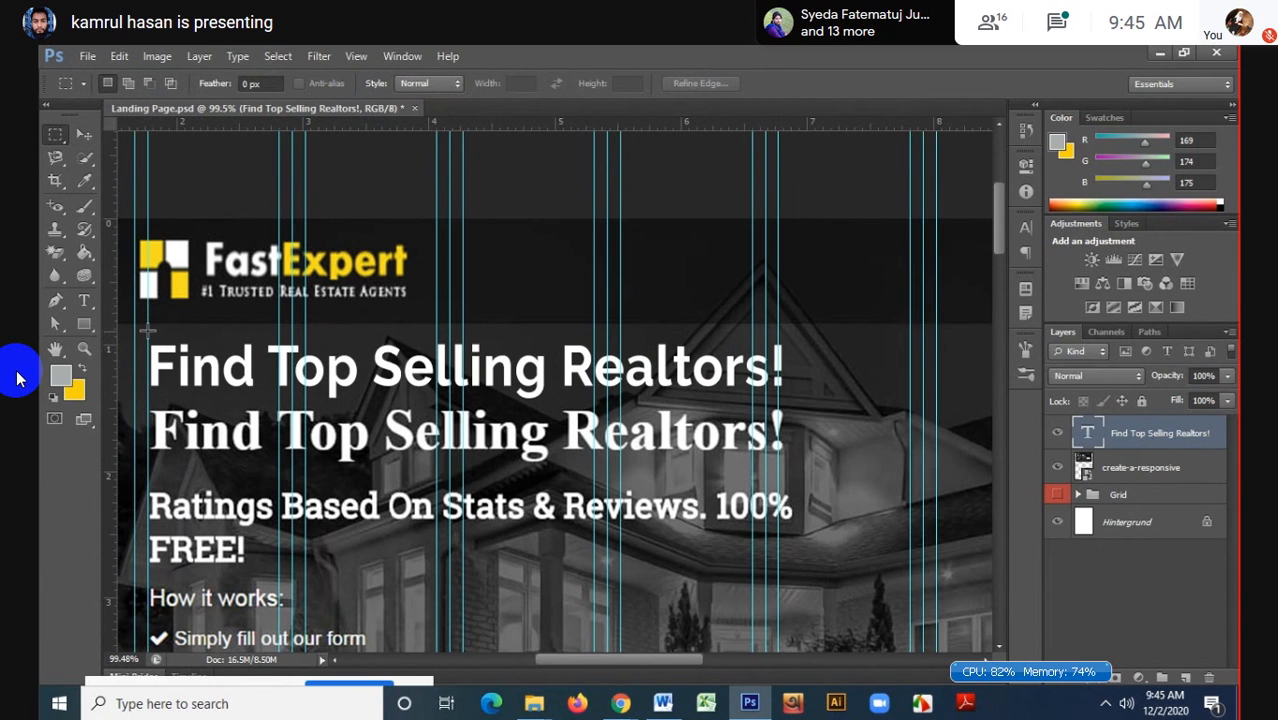
pyautogui.moveTo(148, 329); pyautogui.dragTo(779, 397)
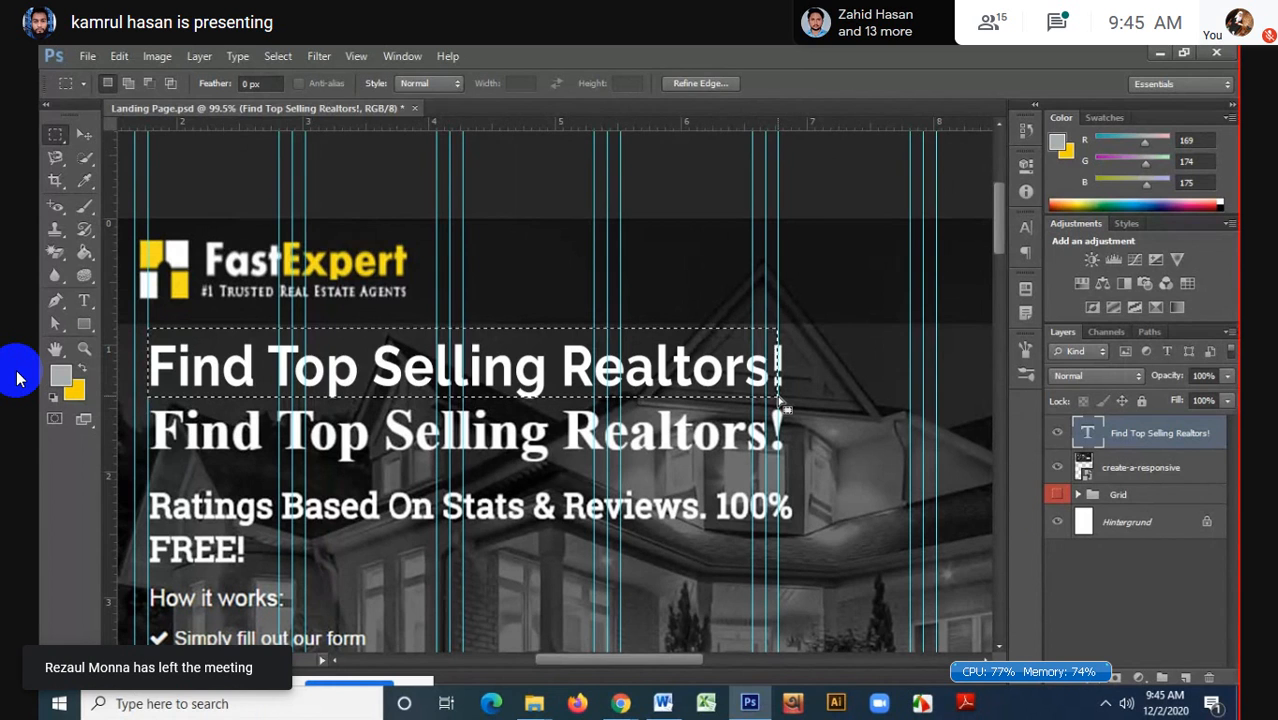
pyautogui.hotkey('ctrl', 'd')
# - Move the new headline about 0.5 in down onto the sample's headline, starting at the first column's guide
pyautogui.click(94, 138)
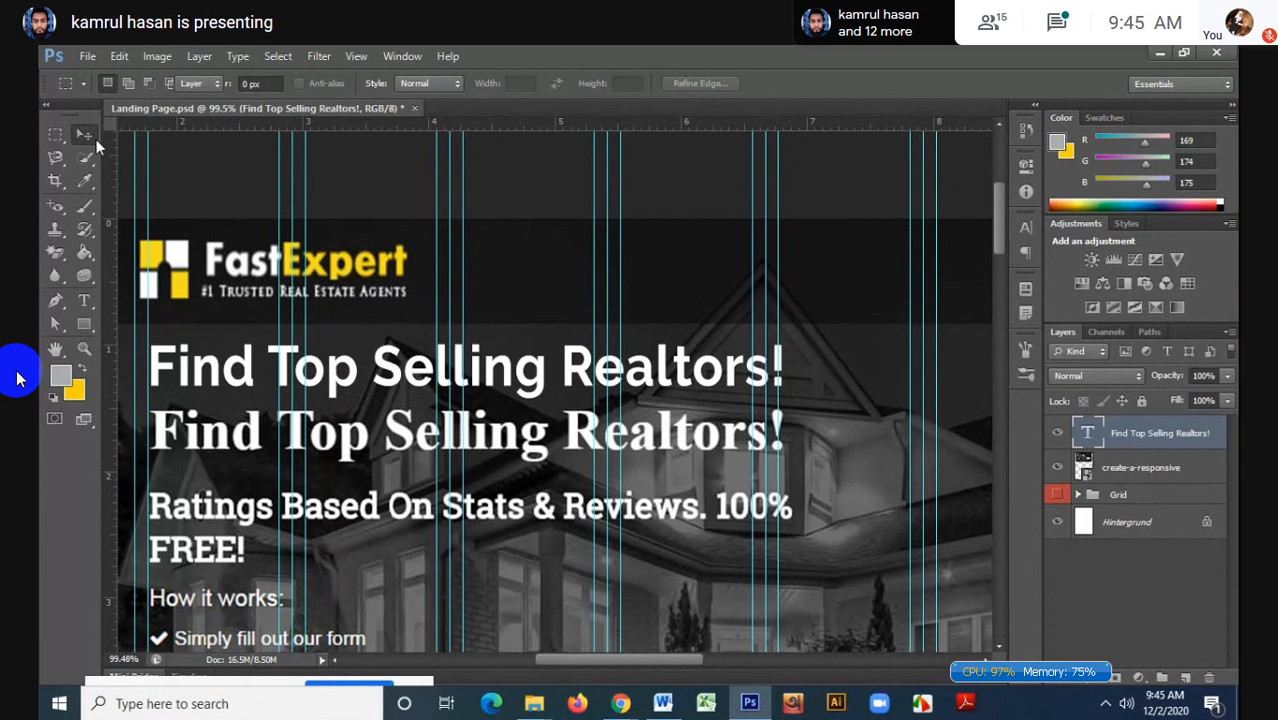
pyautogui.moveTo(347, 362); pyautogui.dragTo(348, 432)
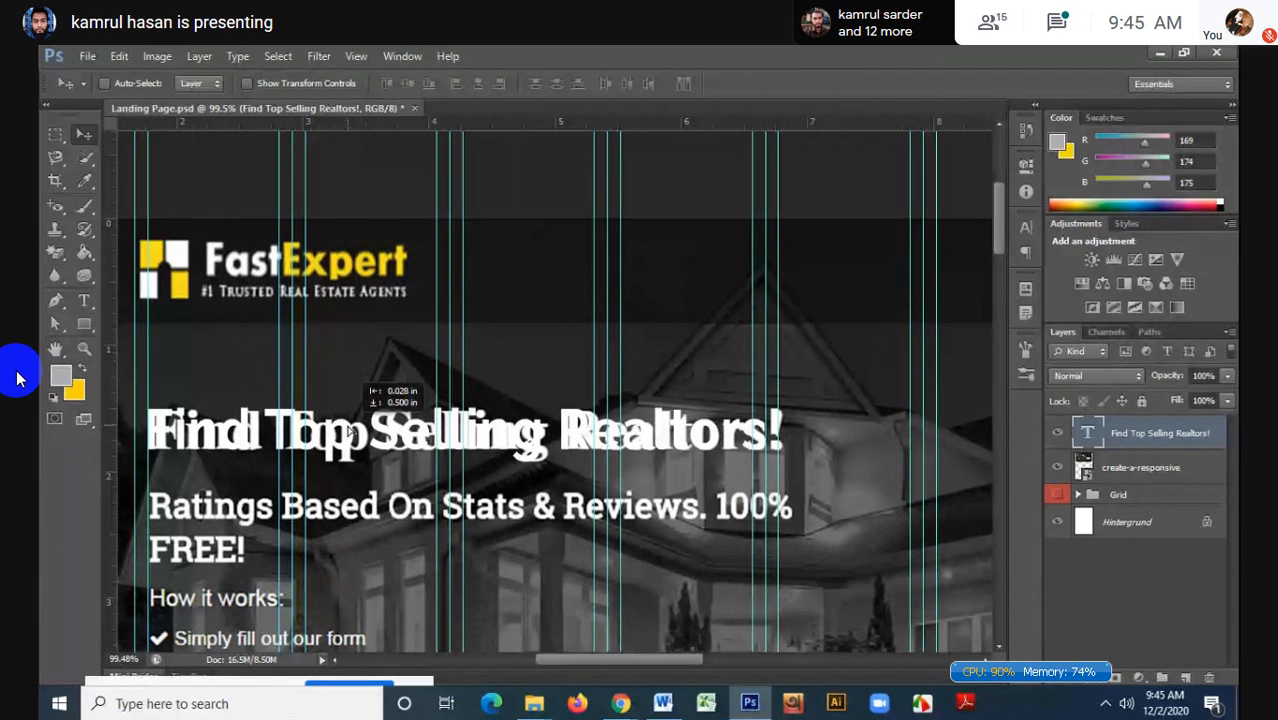
# - Add a new layer and write "Rating Based On States & Reviews. 100%" just below the headline, starting near the first column's guide
pyautogui.scroll(-3, 358, 438)
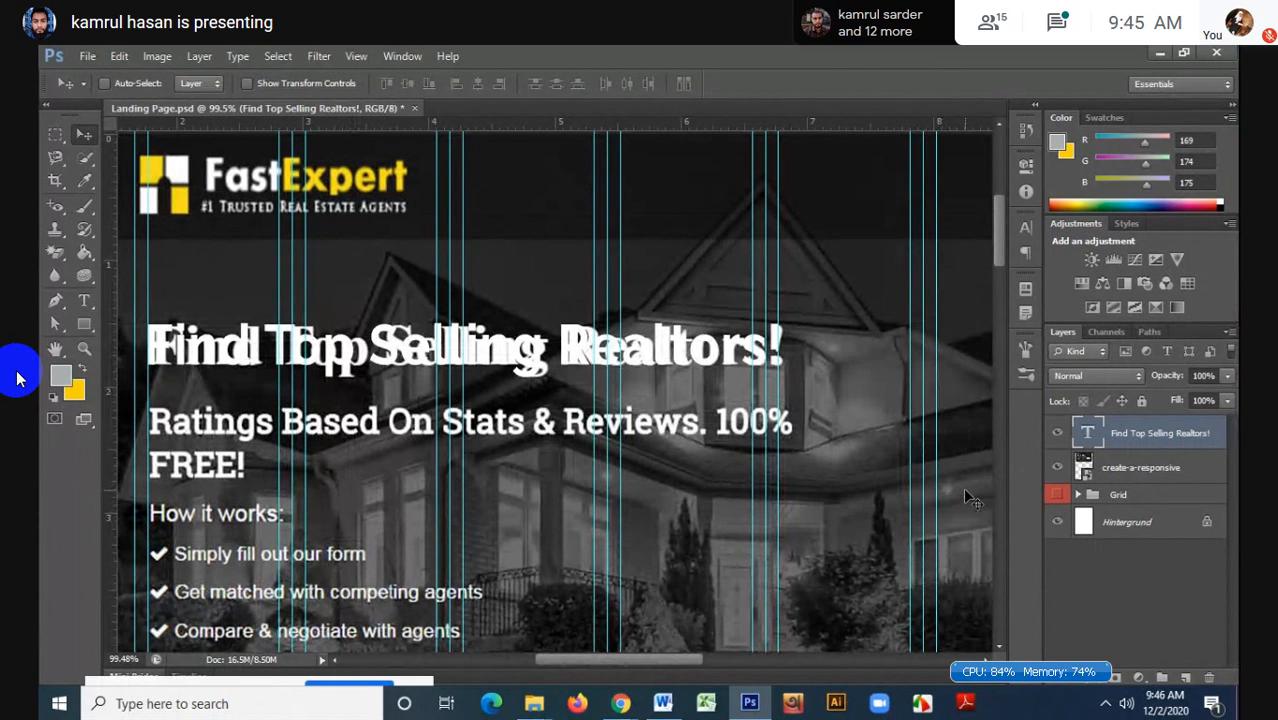
pyautogui.click(1186, 677)
pyautogui.click(84, 300)
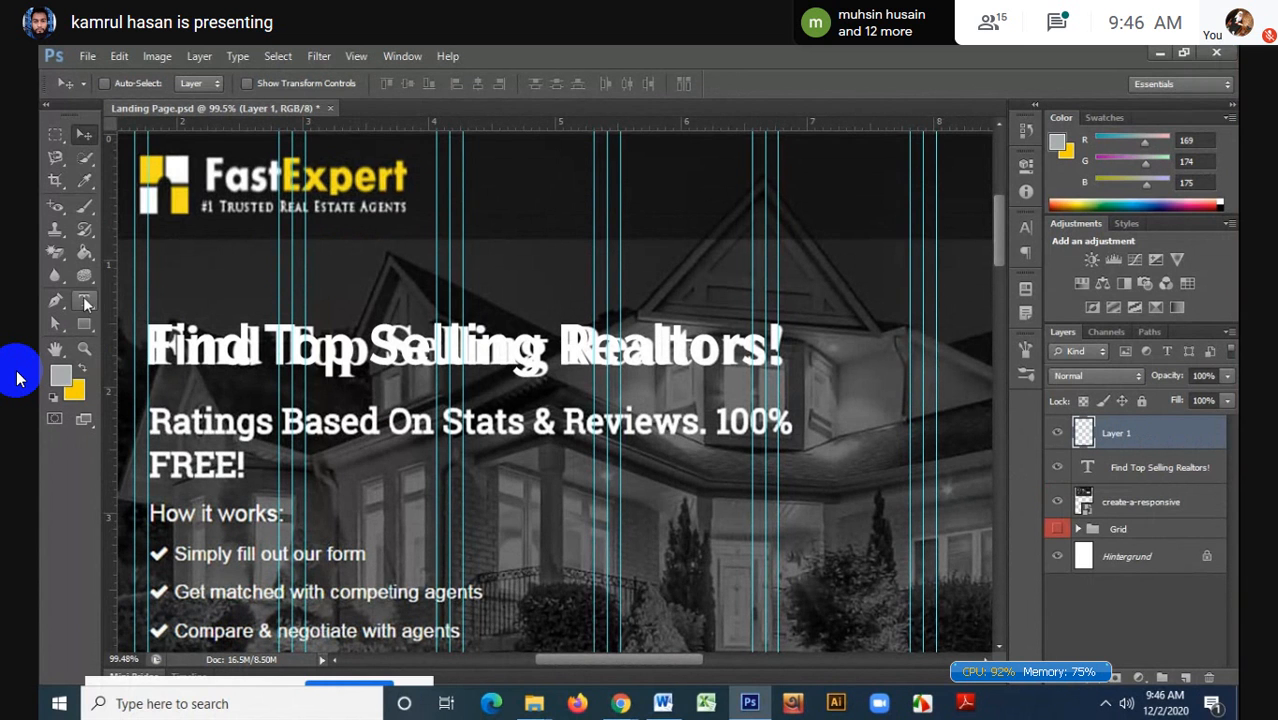
pyautogui.click(145, 383)
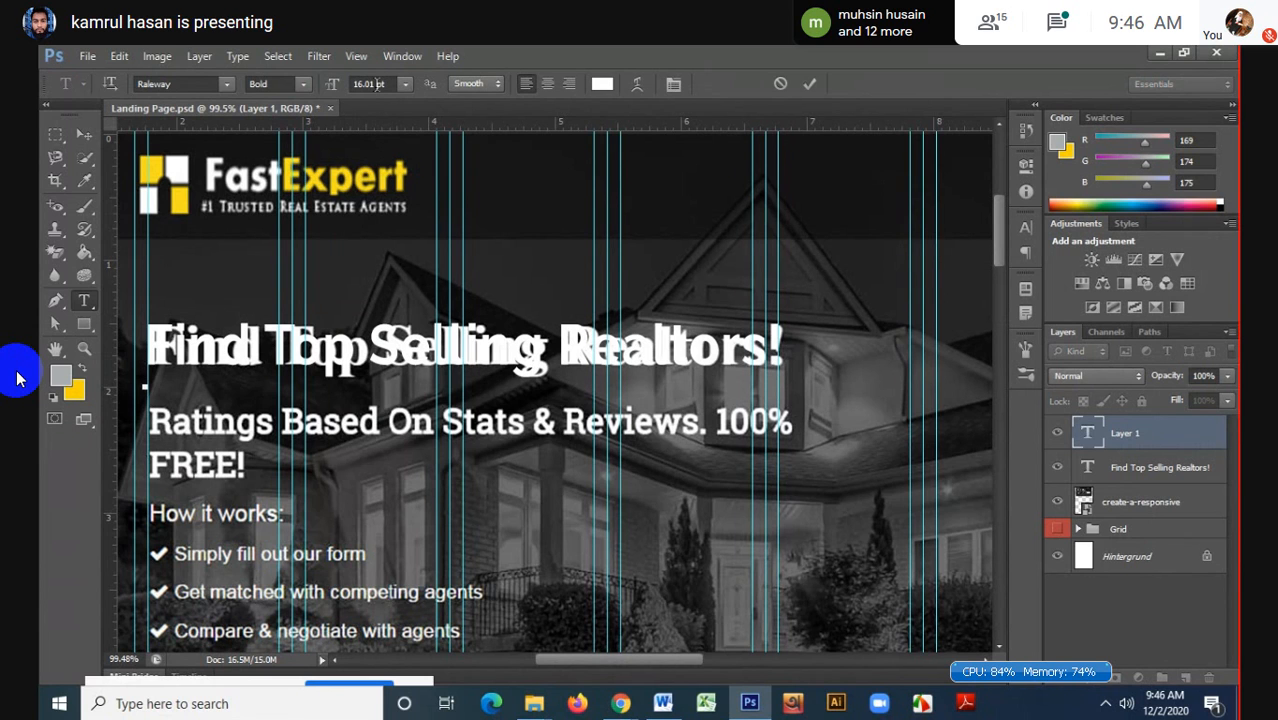
pyautogui.write('Ra')
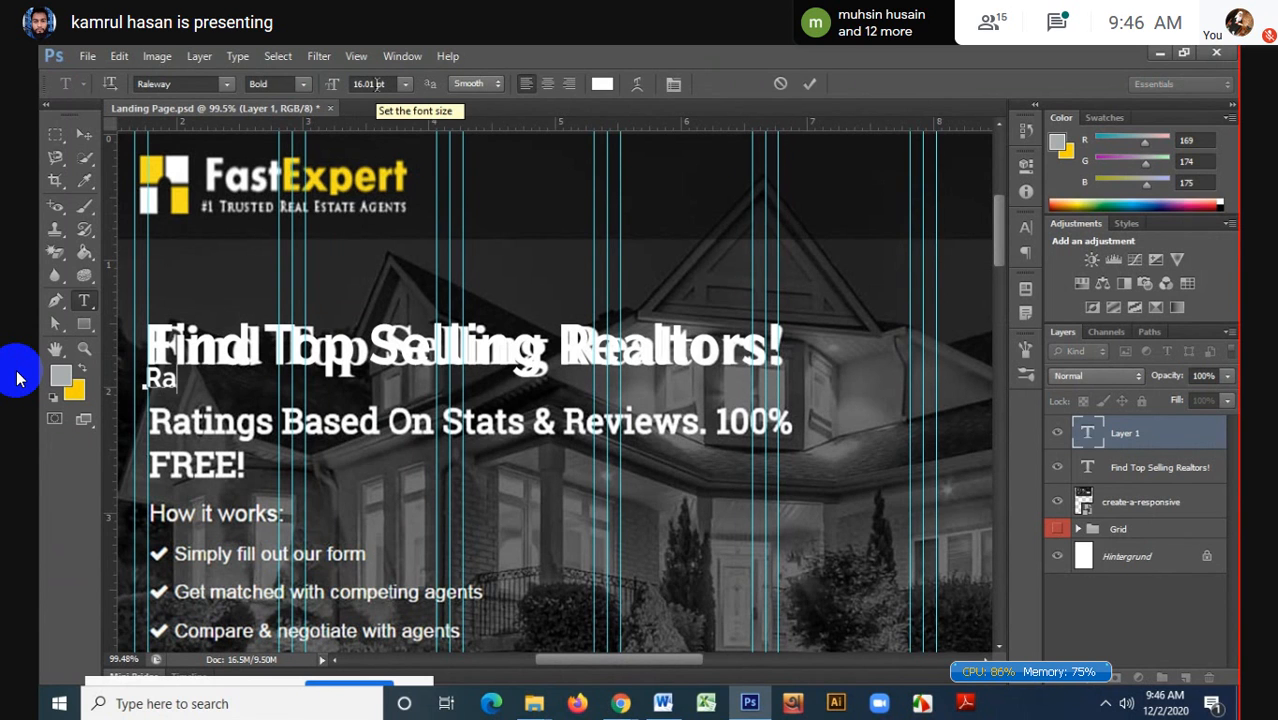
pyautogui.write('ting')
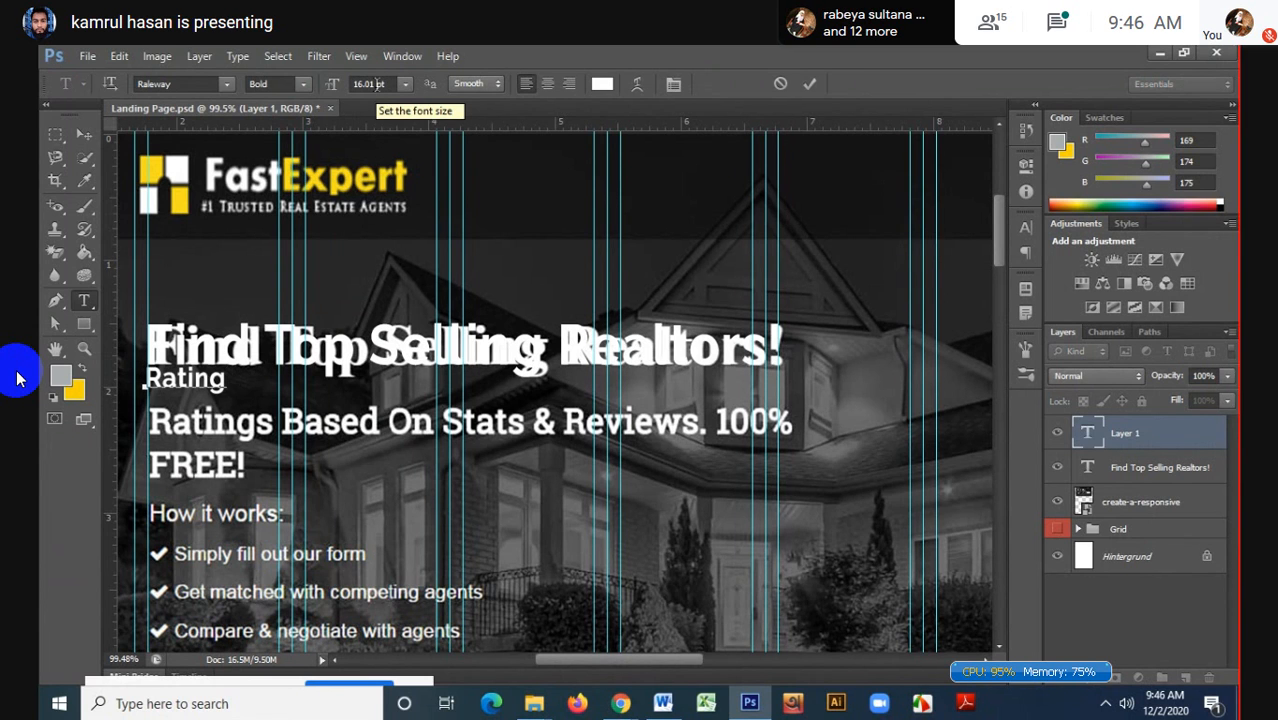
pyautogui.write(' Basedc')
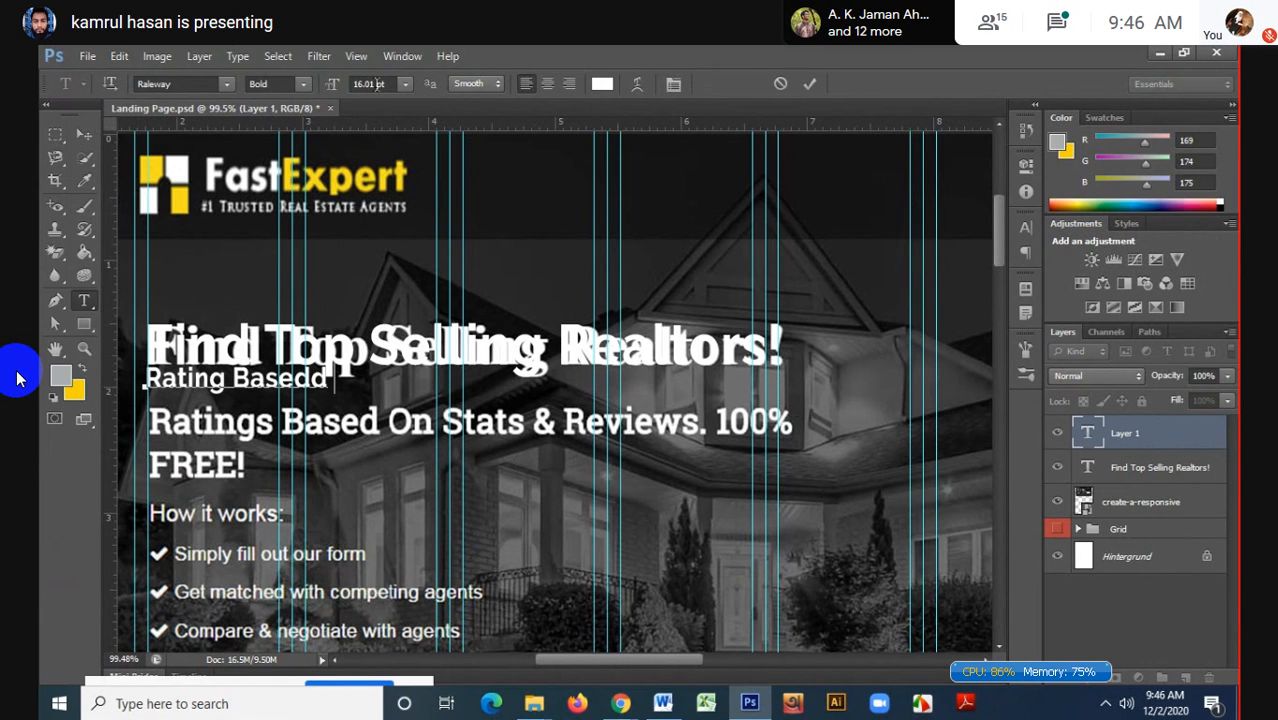
pyautogui.press('BackSpace')
pyautogui.write('On')
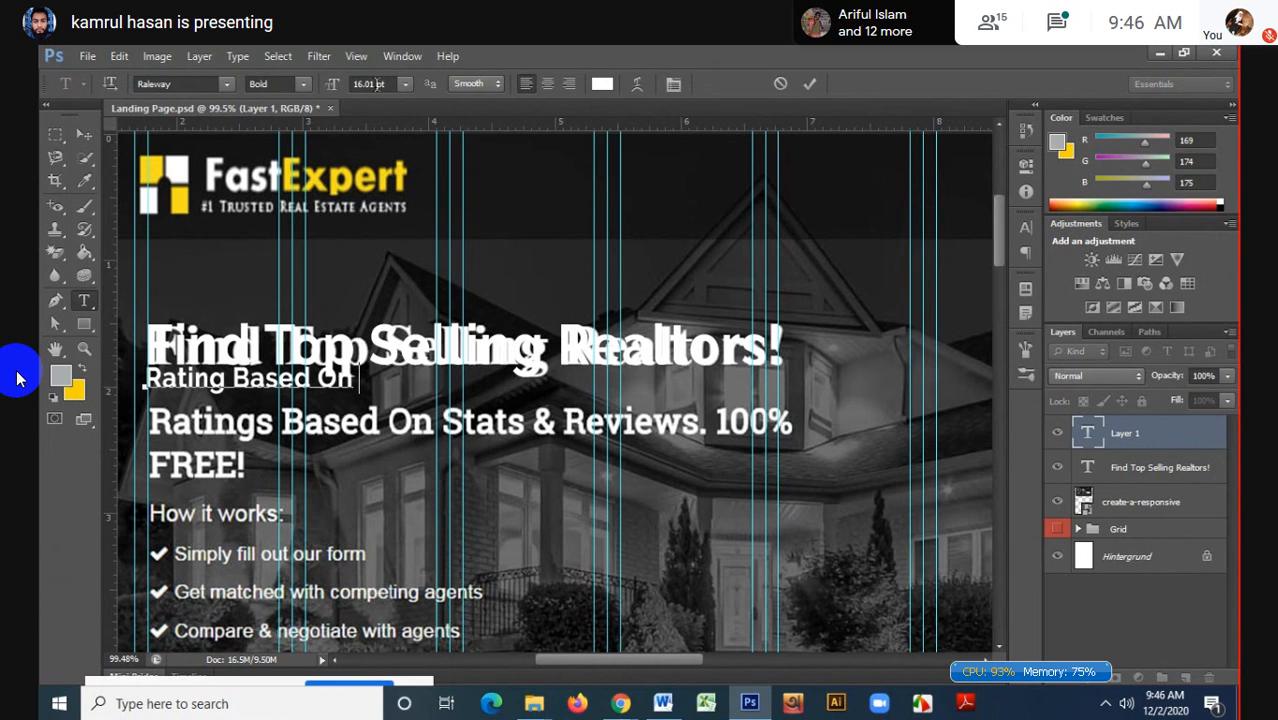
pyautogui.write(' Sta')
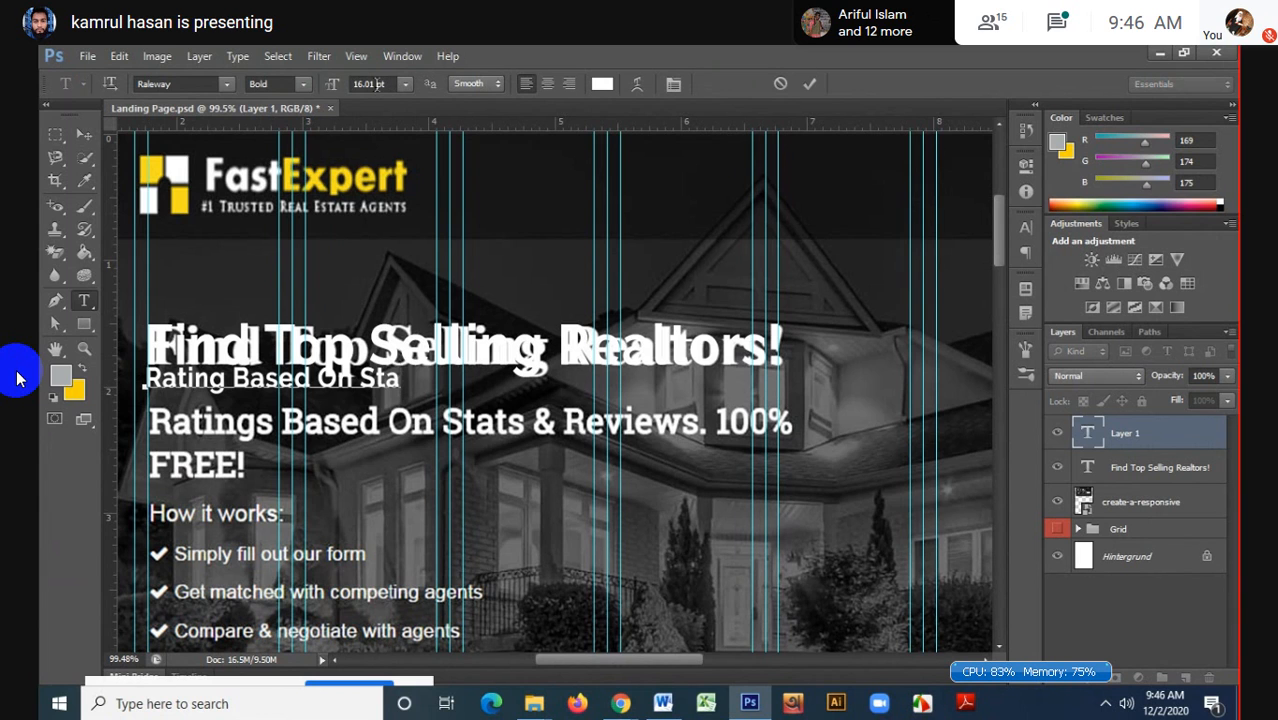
pyautogui.write('tes &')
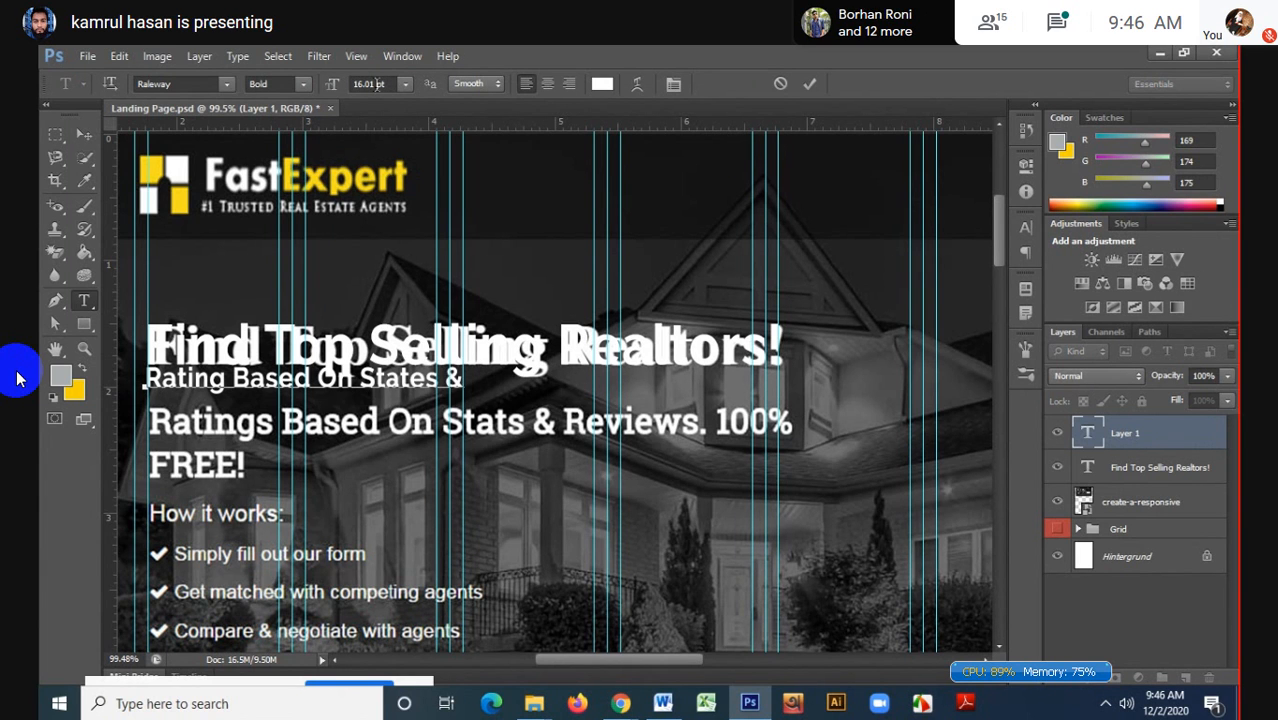
pyautogui.write(' Re')
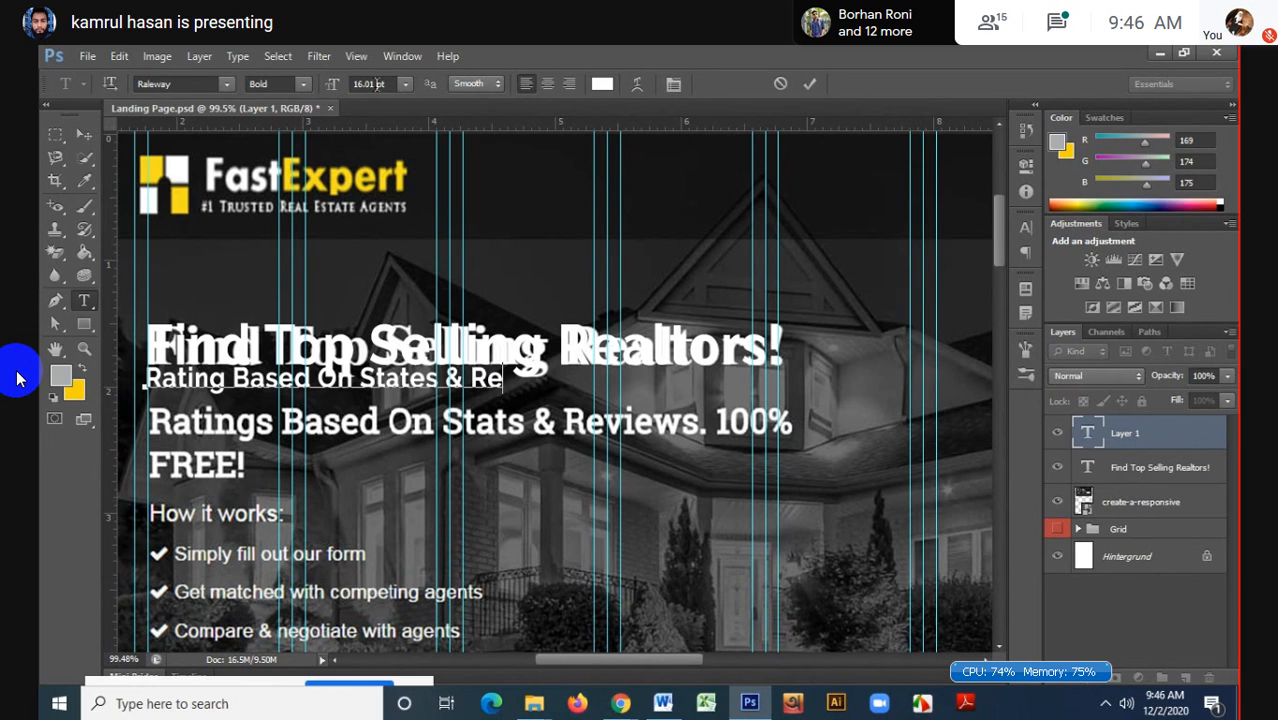
pyautogui.write('vi')
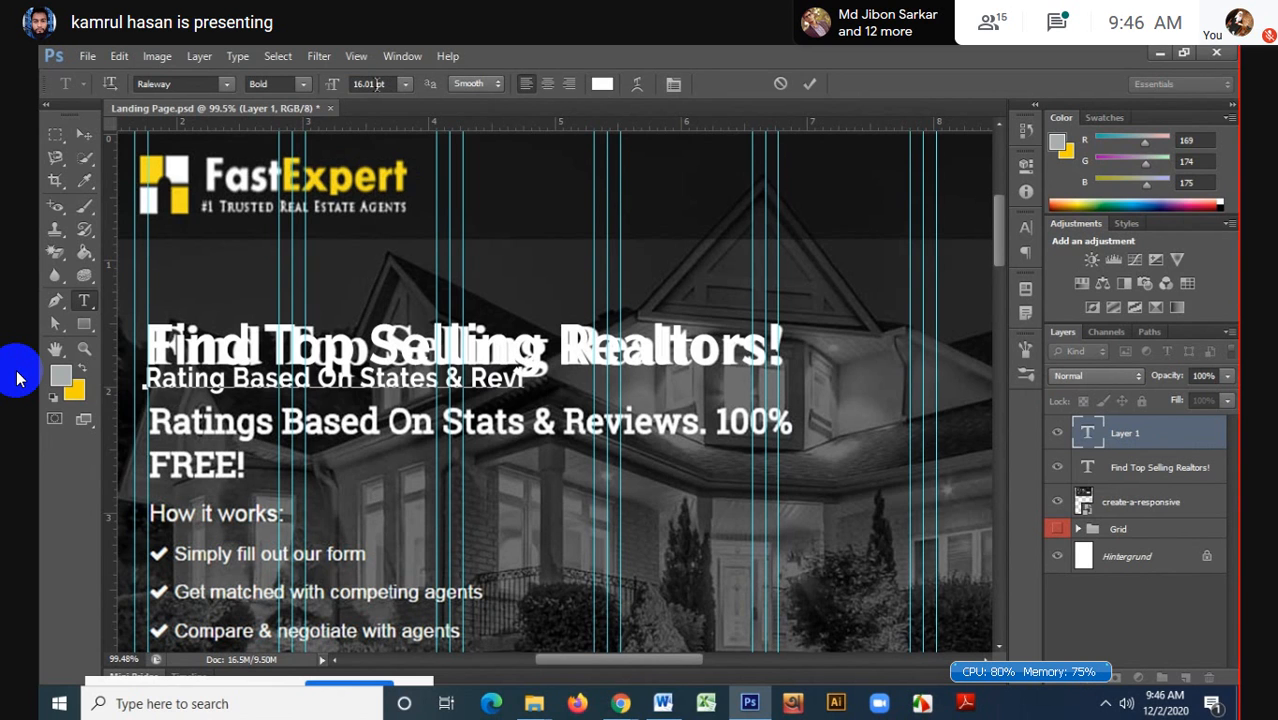
pyautogui.write('ew')
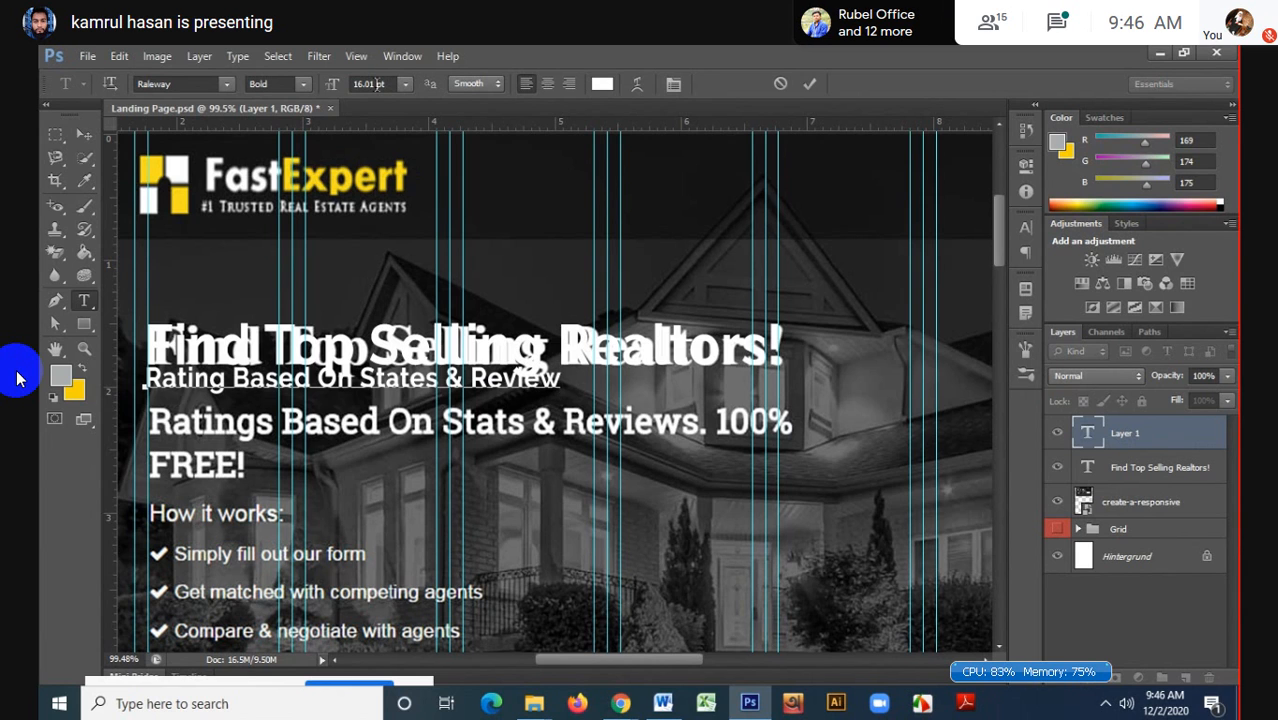
pyautogui.write('s. 100')
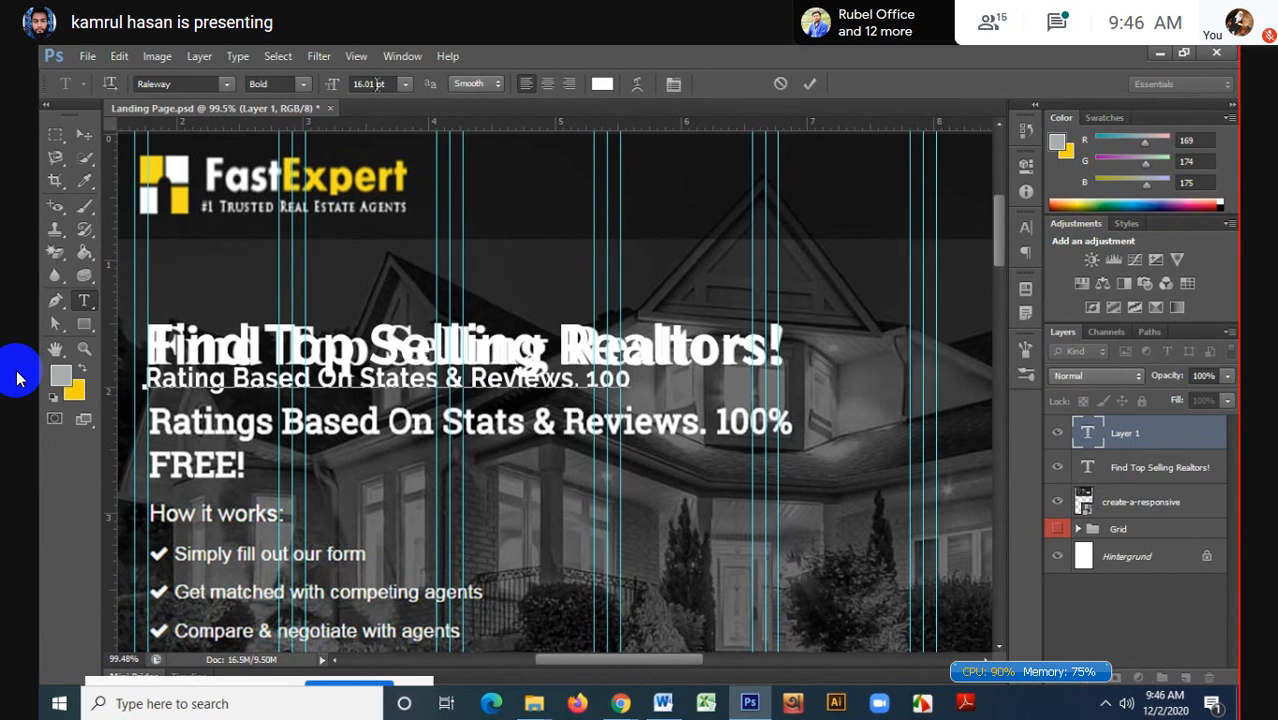
pyautogui.write('%')
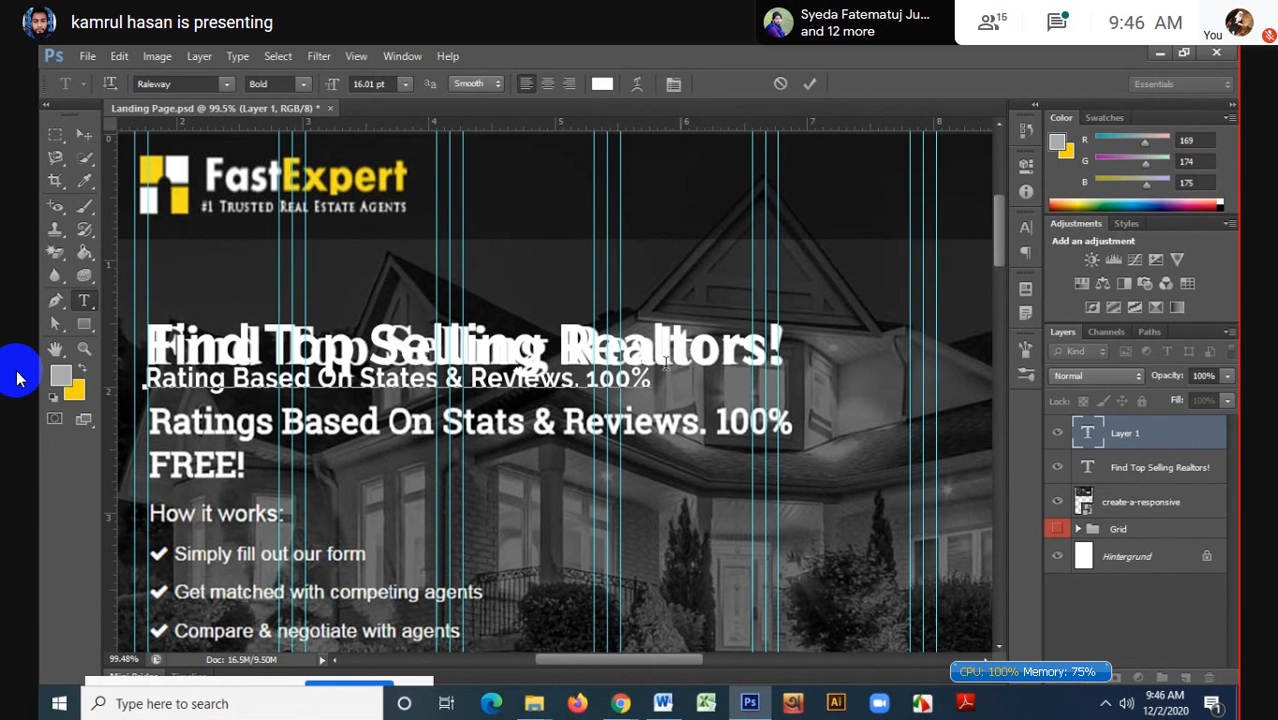
# - Select the whole new subheading line and change its font family to Roboto
pyautogui.moveTo(652, 376); pyautogui.dragTo(140, 376)
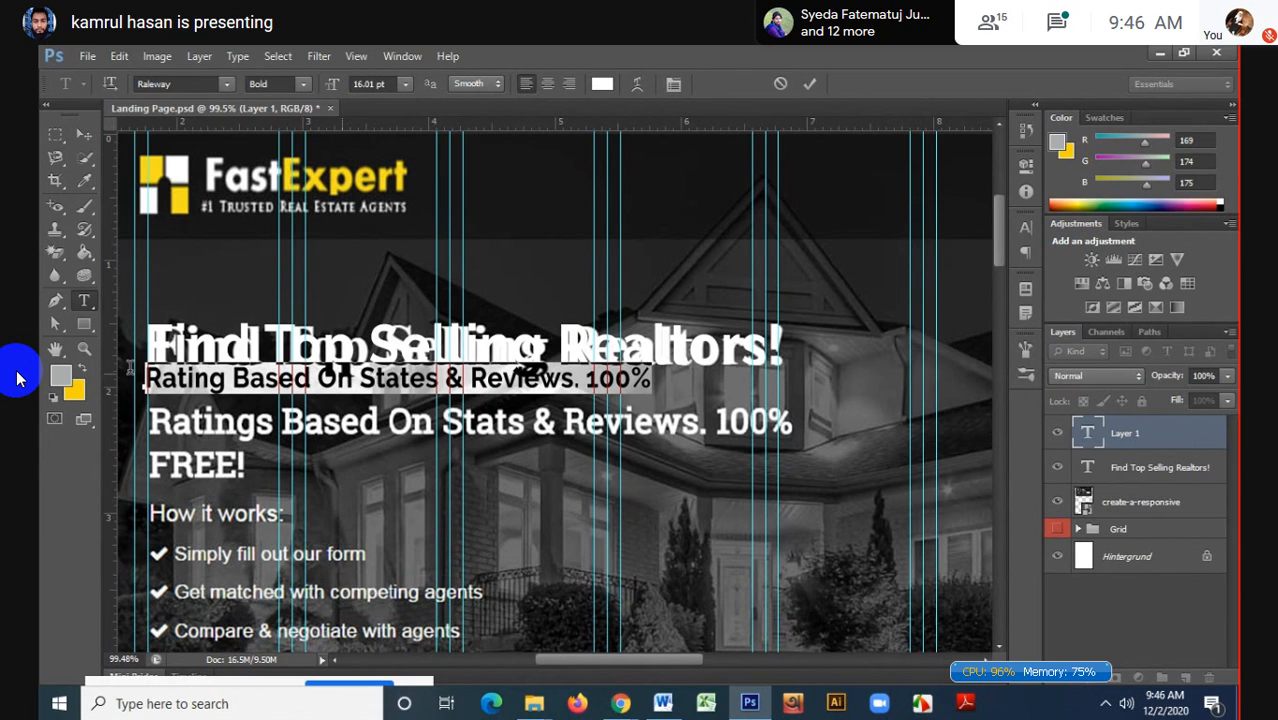
pyautogui.click(181, 80)
pyautogui.write('R')
pyautogui.write('O')
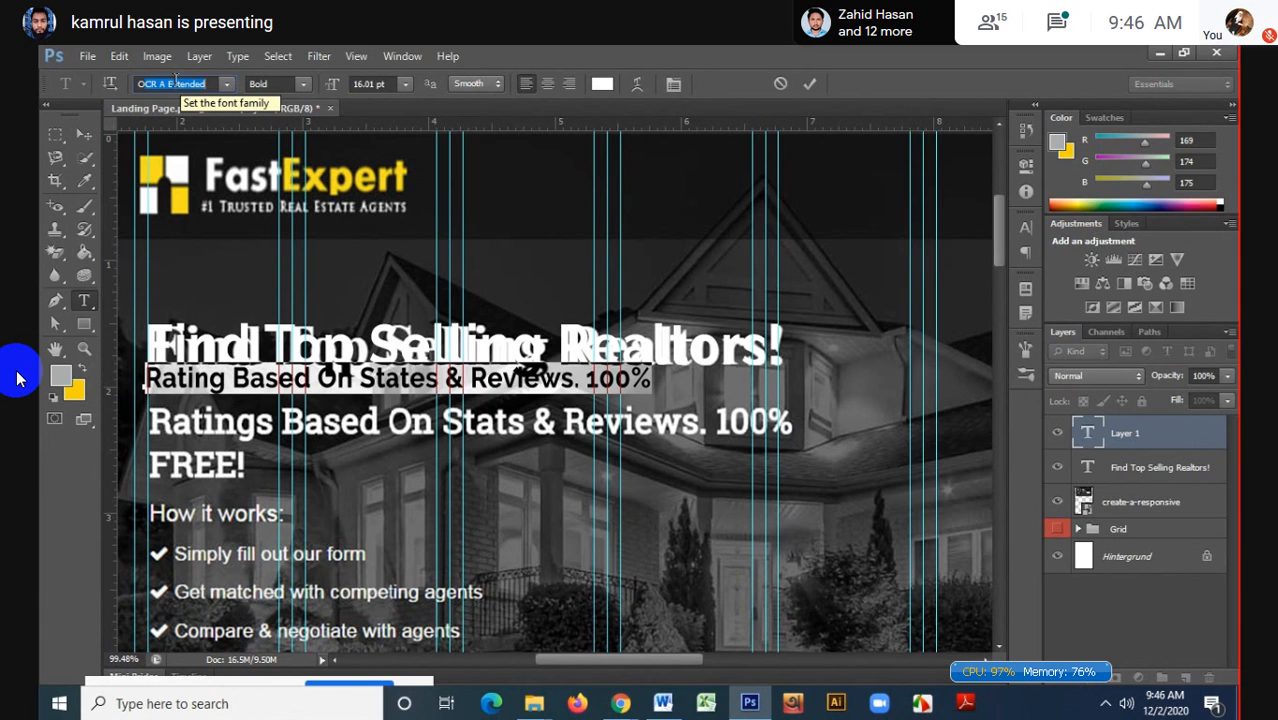
pyautogui.press('BackSpace')
pyautogui.write('Roboto')
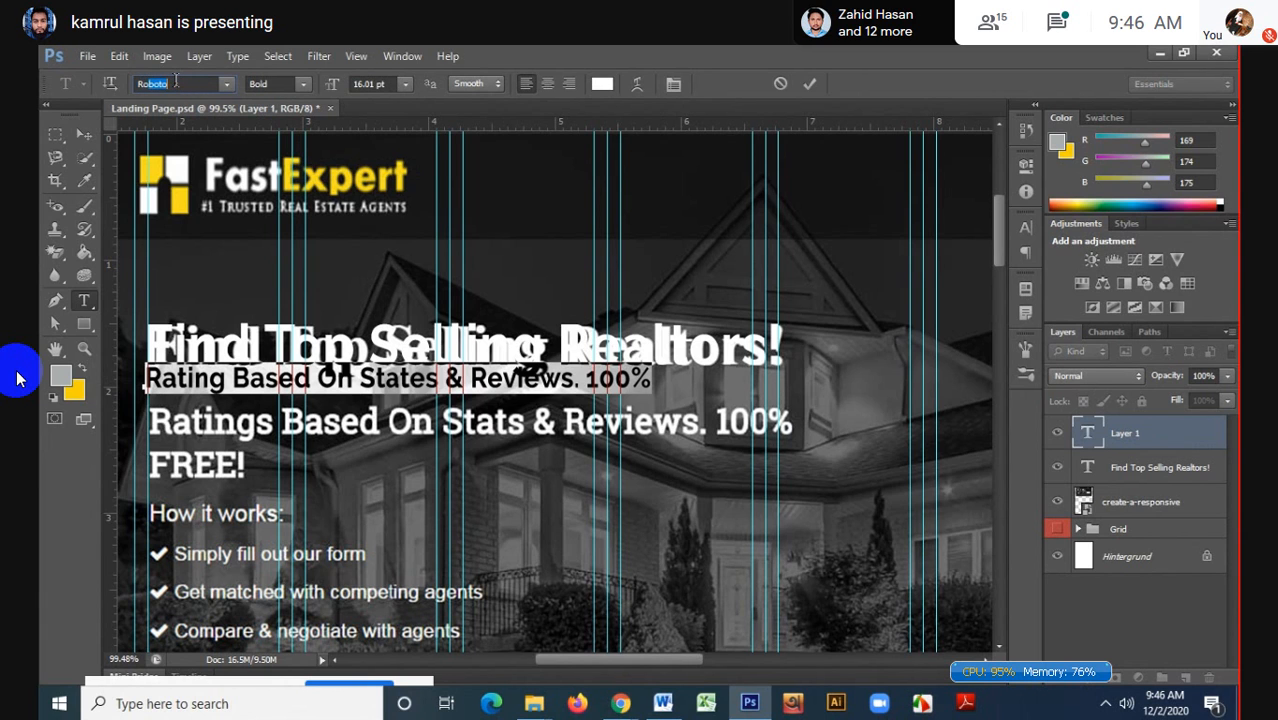
pyautogui.press('Return')
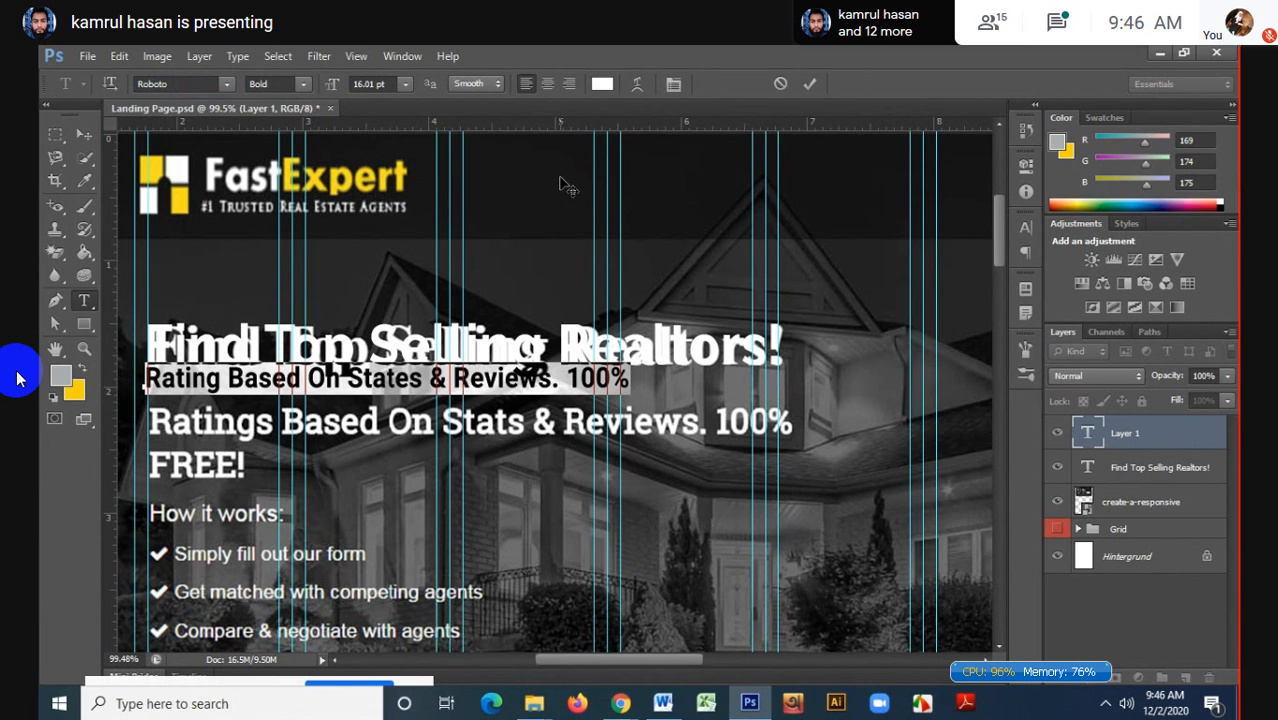
# - Set the new subheading's font size to 21 pt and commit the text edit
pyautogui.click(381, 85)
pyautogui.scroll(7, 381, 85)
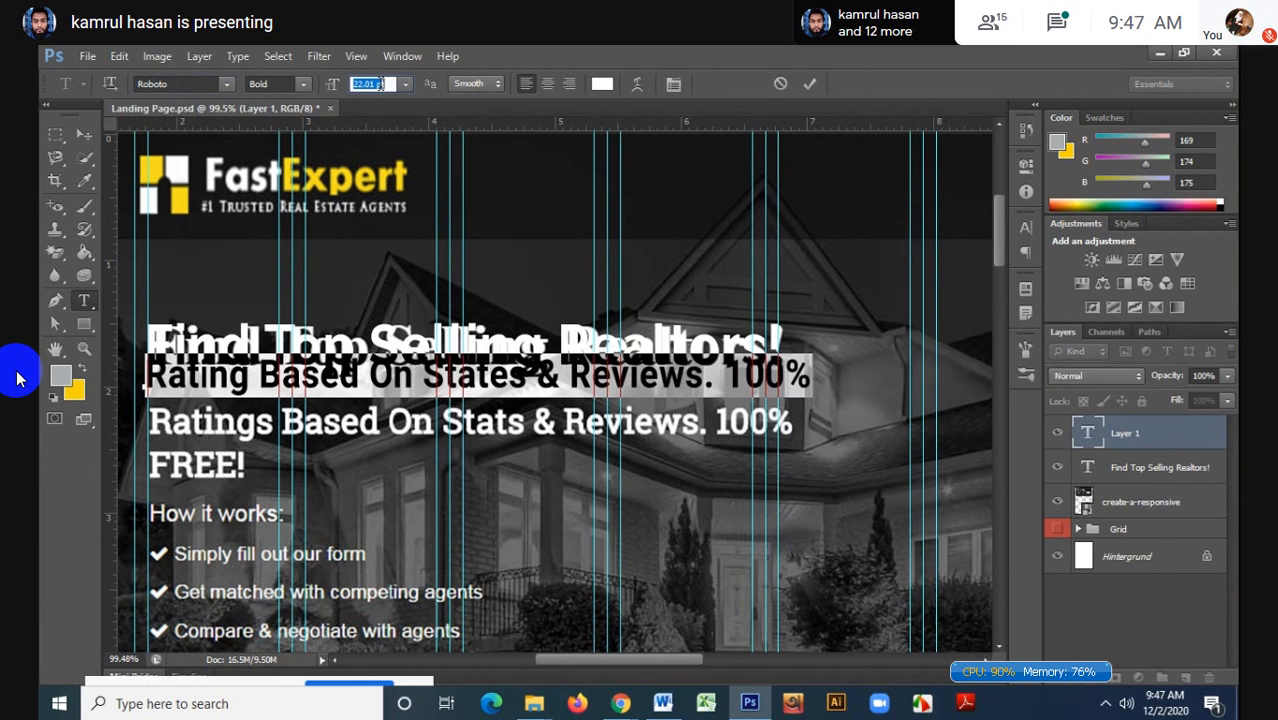
pyautogui.scroll(-2, 381, 84)
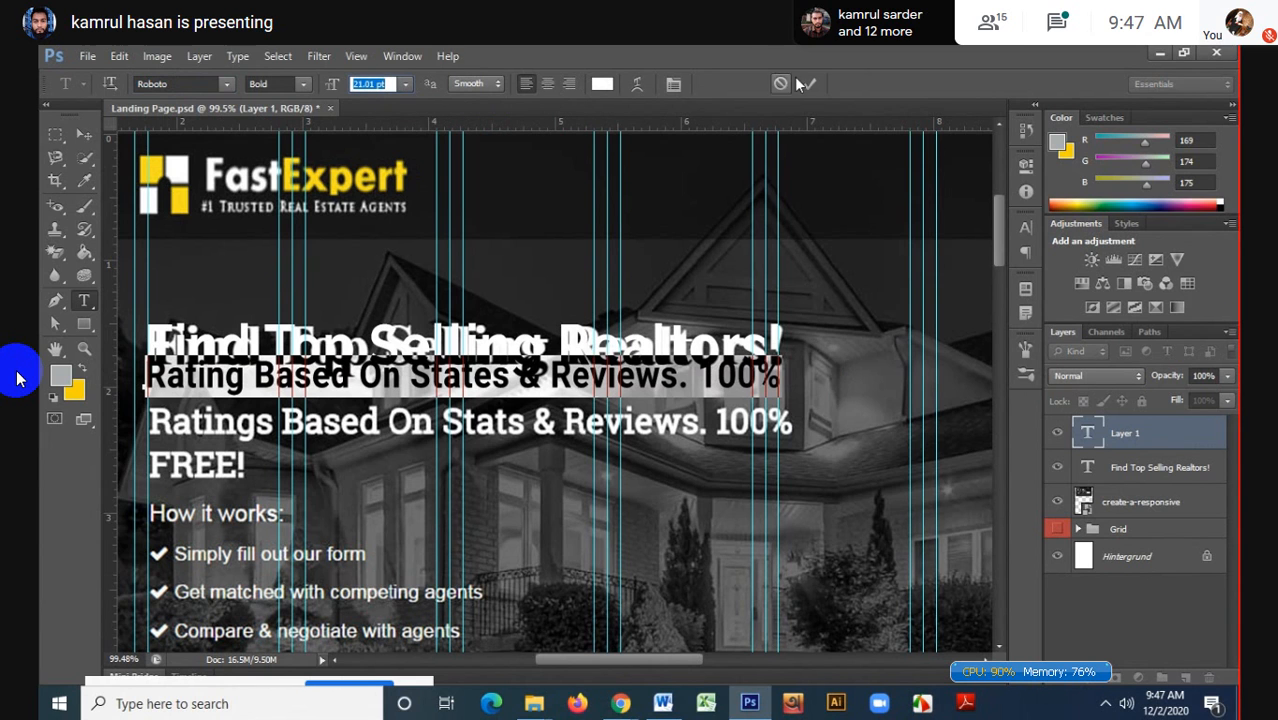
pyautogui.click(372, 84)
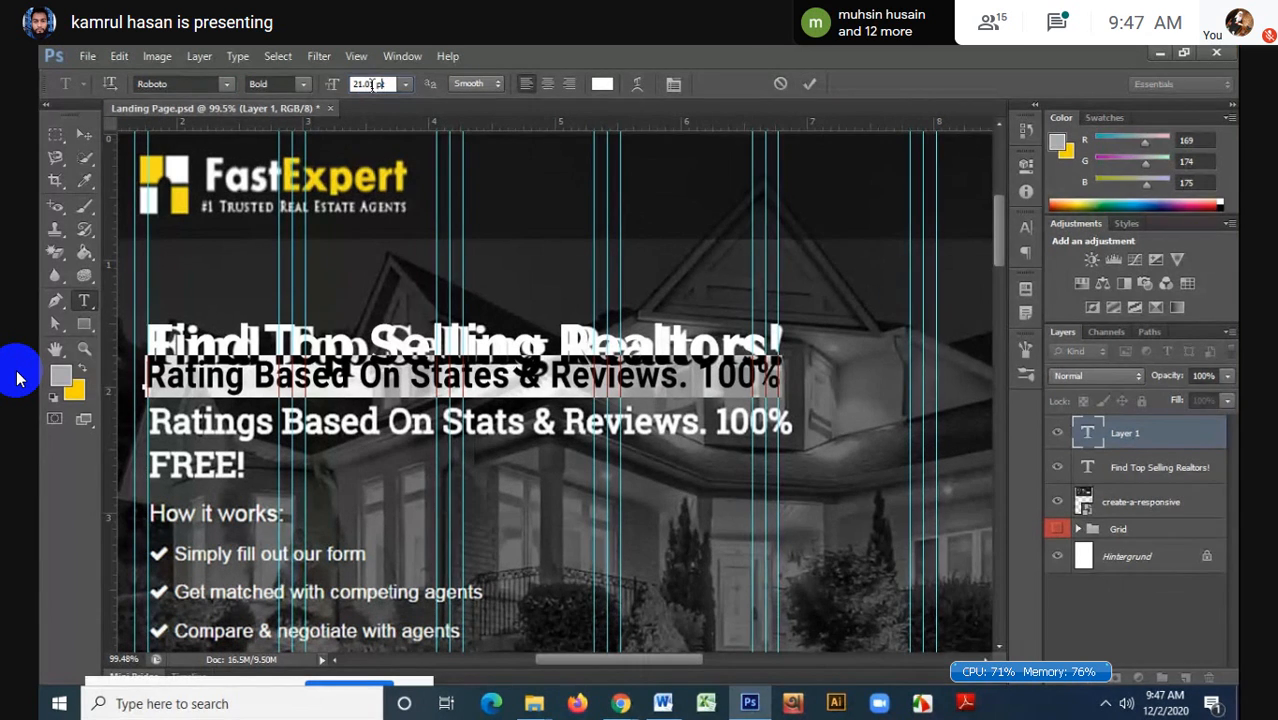
pyautogui.doubleClick(370, 84)
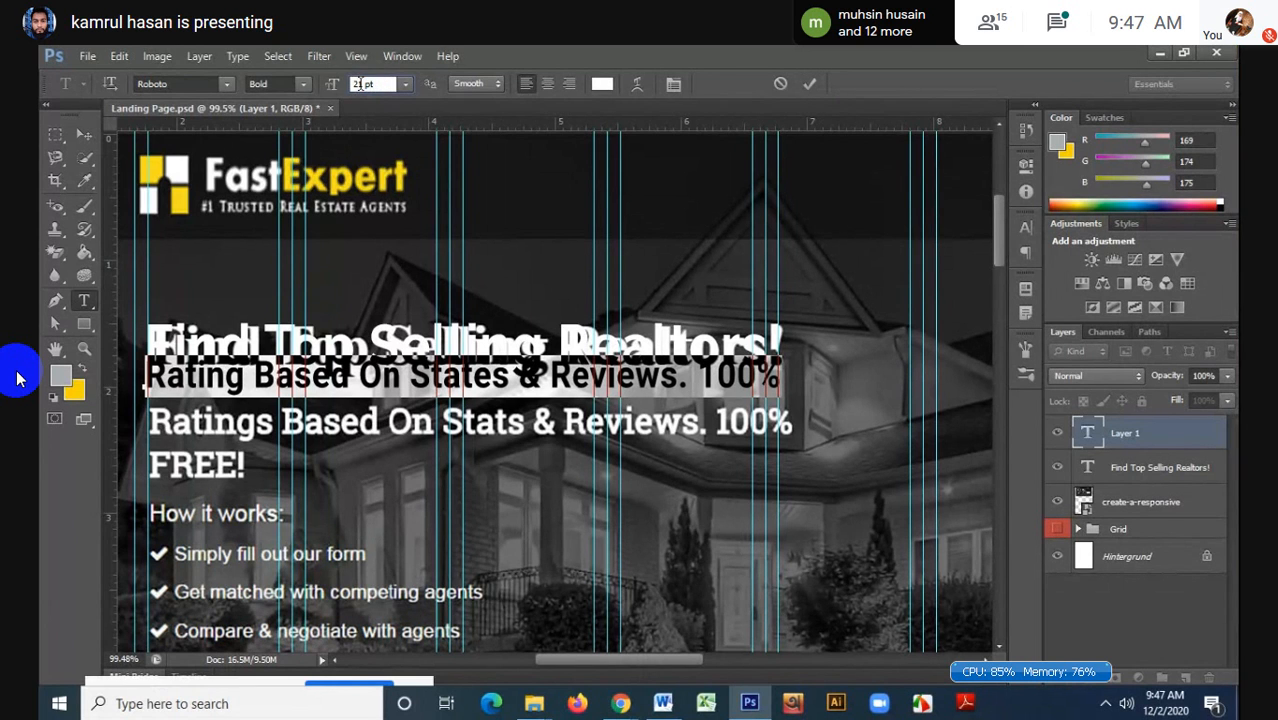
pyautogui.click(809, 85)
# - Move the new subheading straight down onto the first line of the sample's subheading, and highlight its text briefly to compare the two
pyautogui.press('v')
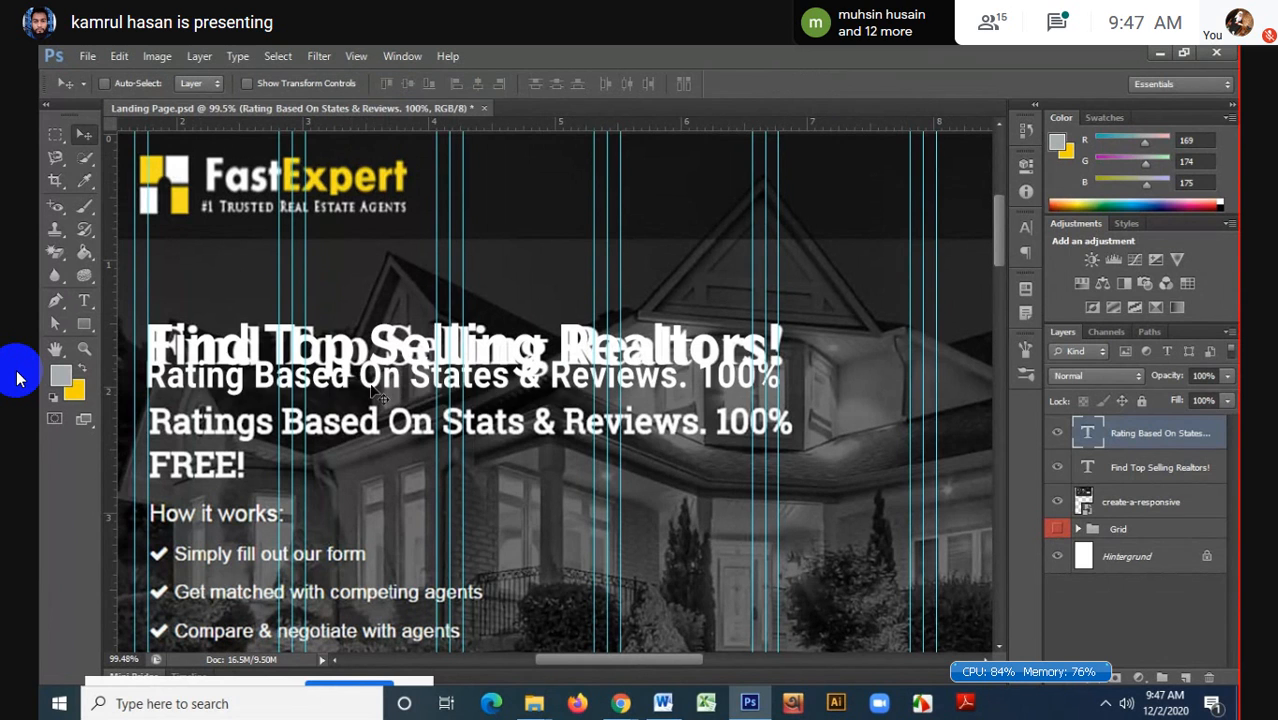
pyautogui.moveTo(387, 388); pyautogui.dragTo(387, 428)
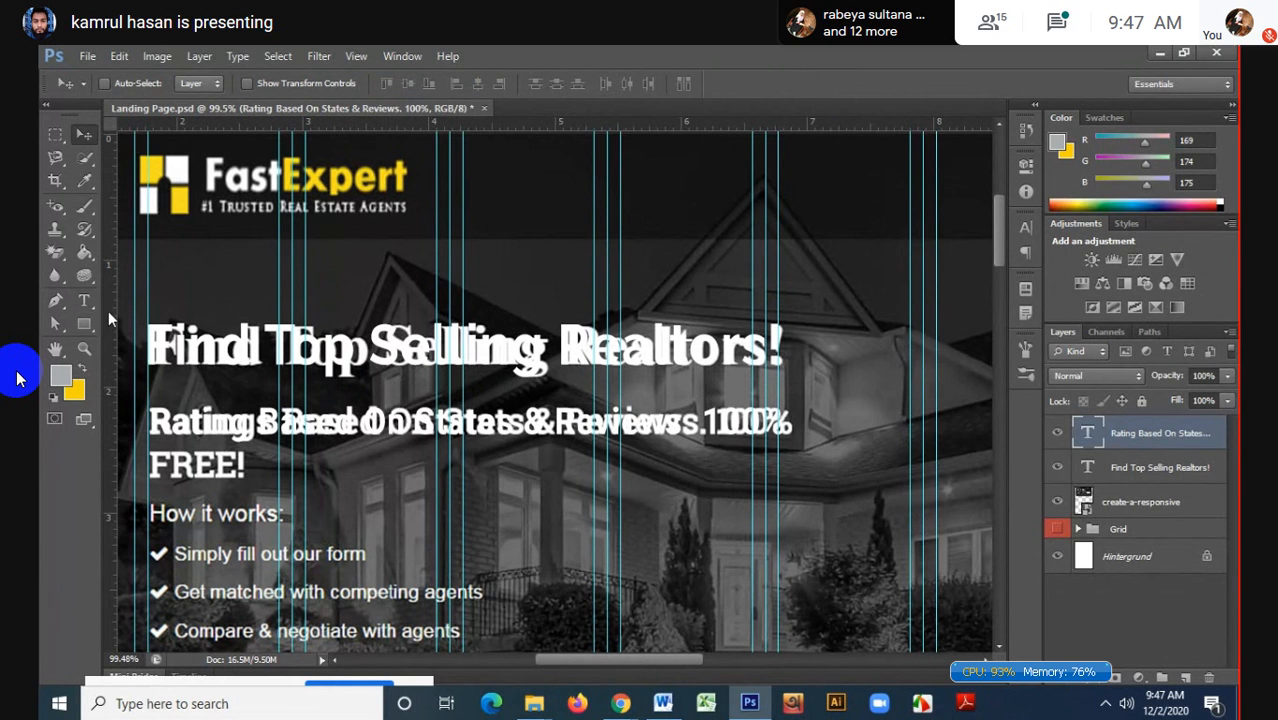
pyautogui.click(87, 302)
pyautogui.moveTo(152, 421); pyautogui.dragTo(894, 416)
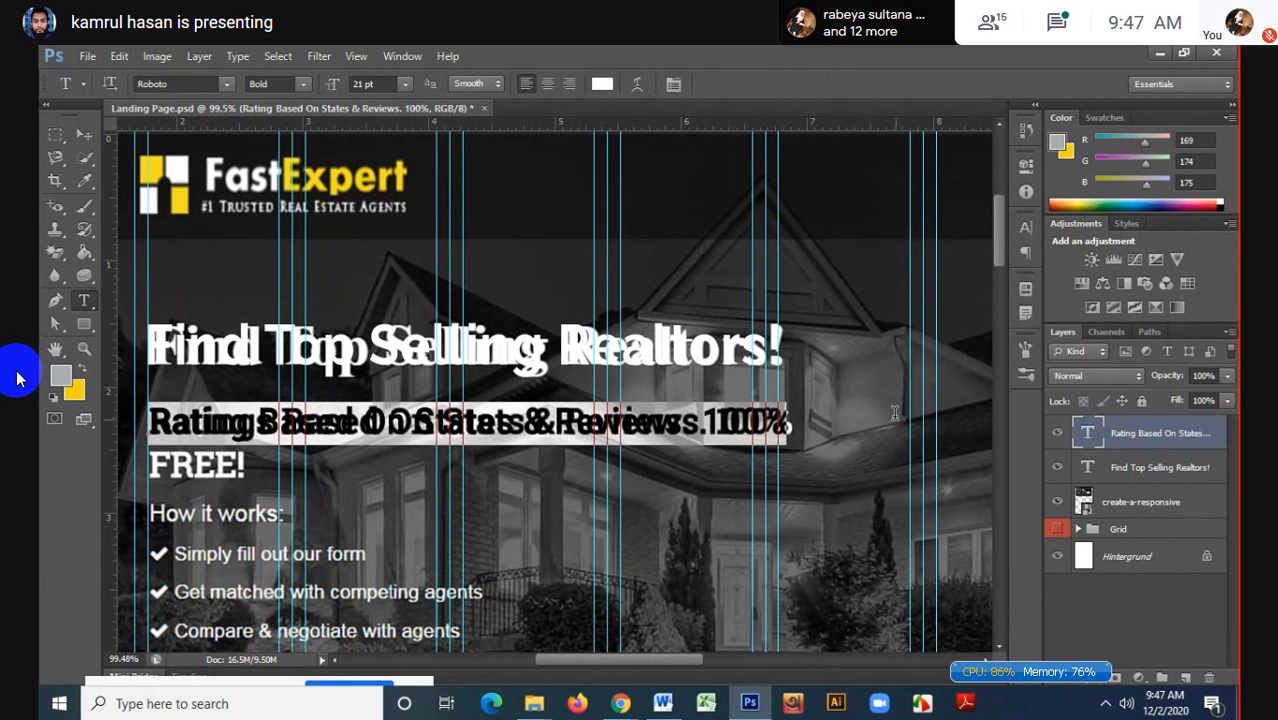
pyautogui.click(809, 83)
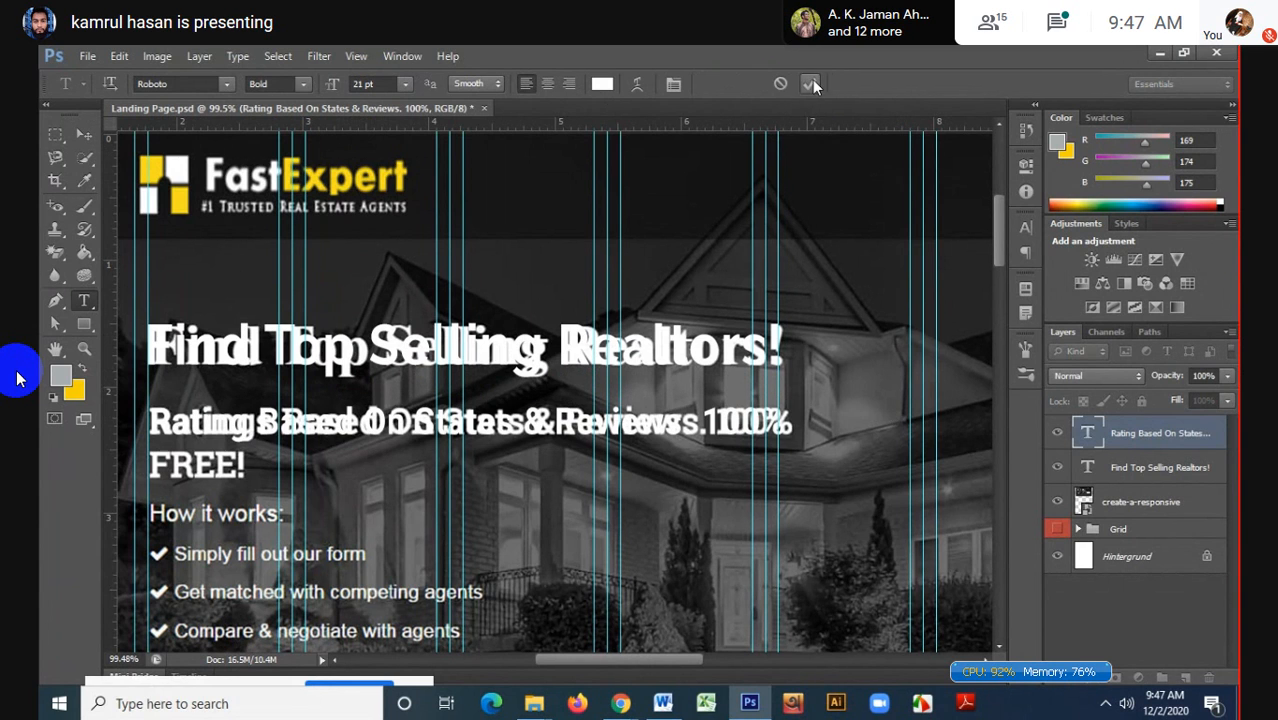
pyautogui.press('v')
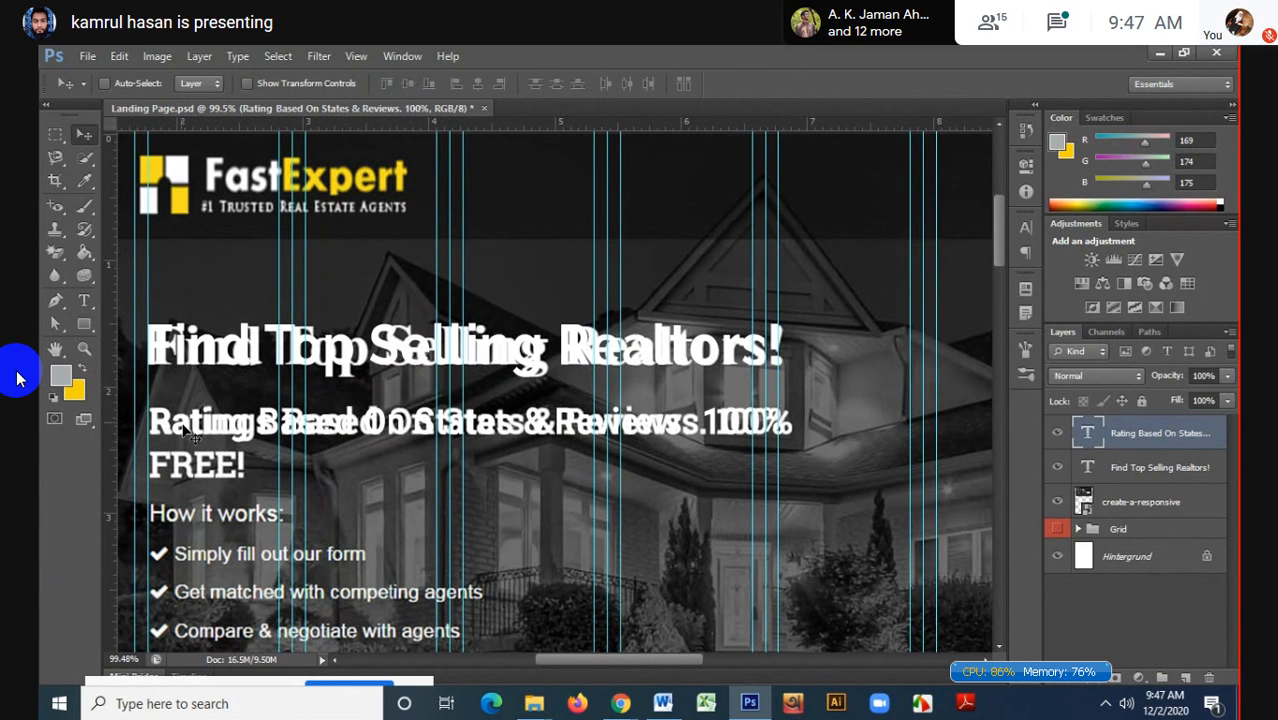
# - Add a second line reading "FREE!" in capitals at the end of the new subheading
pyautogui.scroll(5, 197, 478)
pyautogui.scroll(-2, 197, 478)
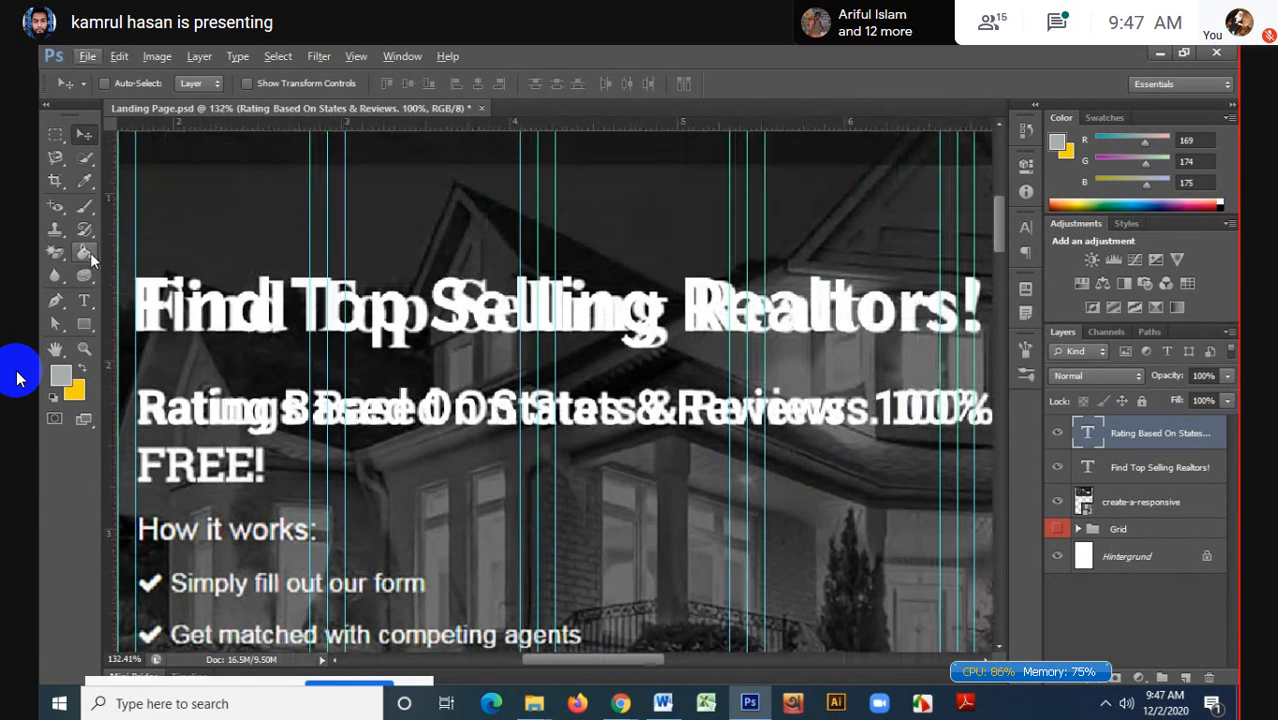
pyautogui.click(87, 298)
pyautogui.click(985, 412)
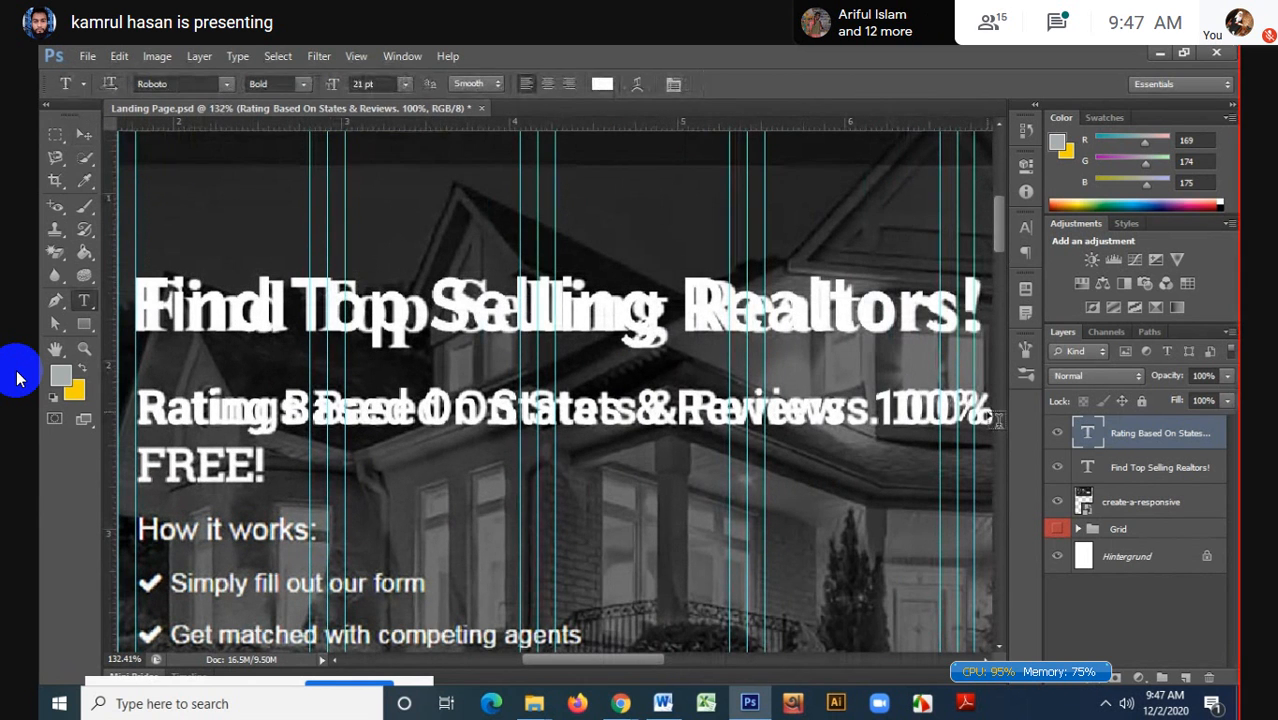
pyautogui.press('Return')
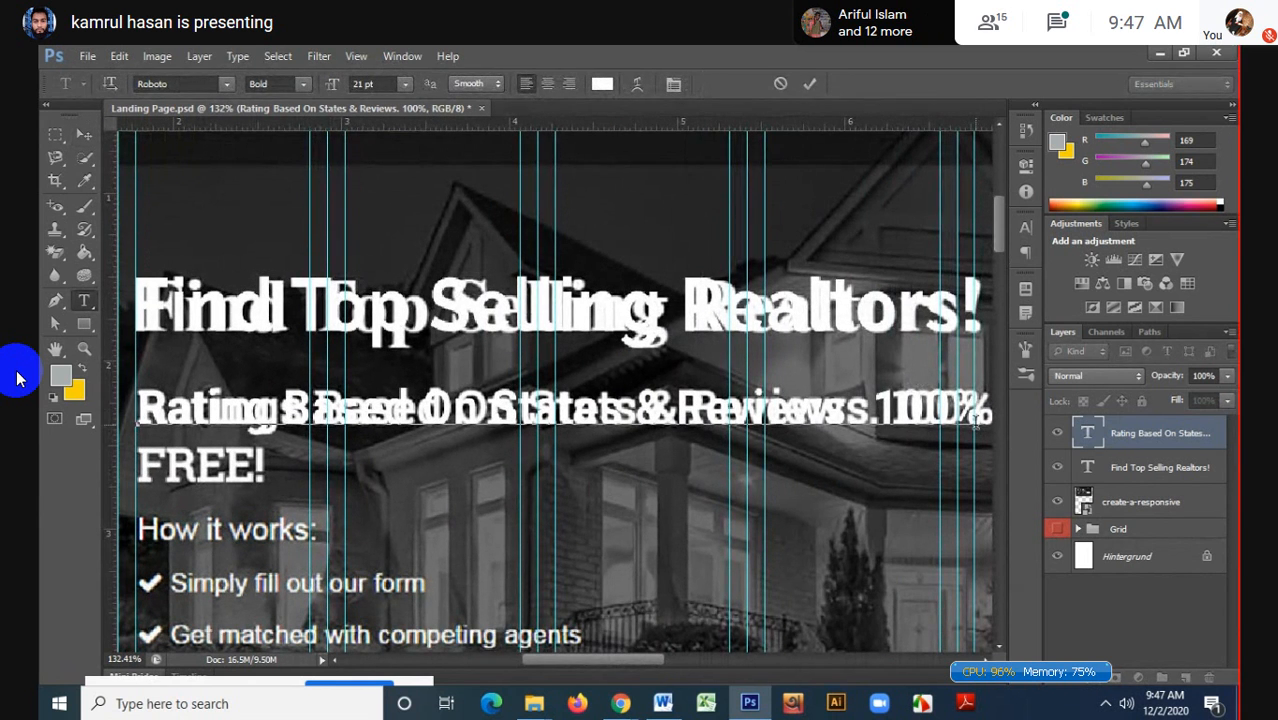
pyautogui.write('Free')
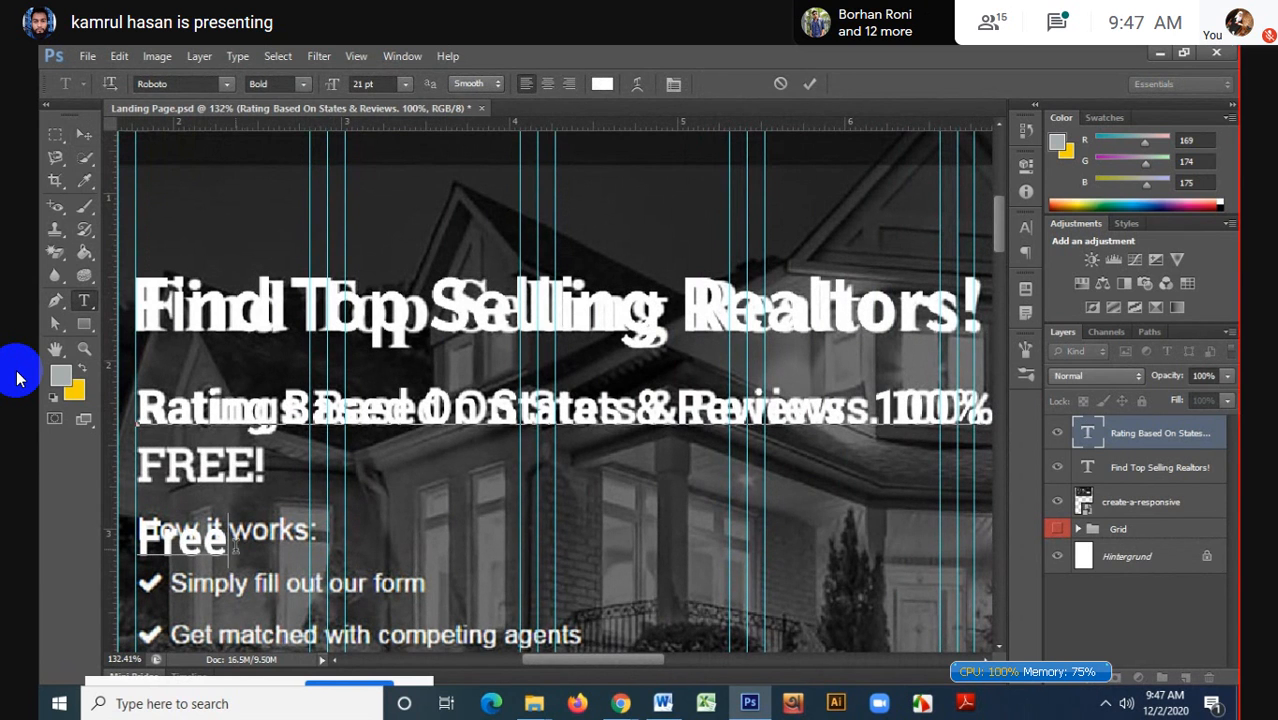
pyautogui.moveTo(236, 545); pyautogui.dragTo(166, 544)
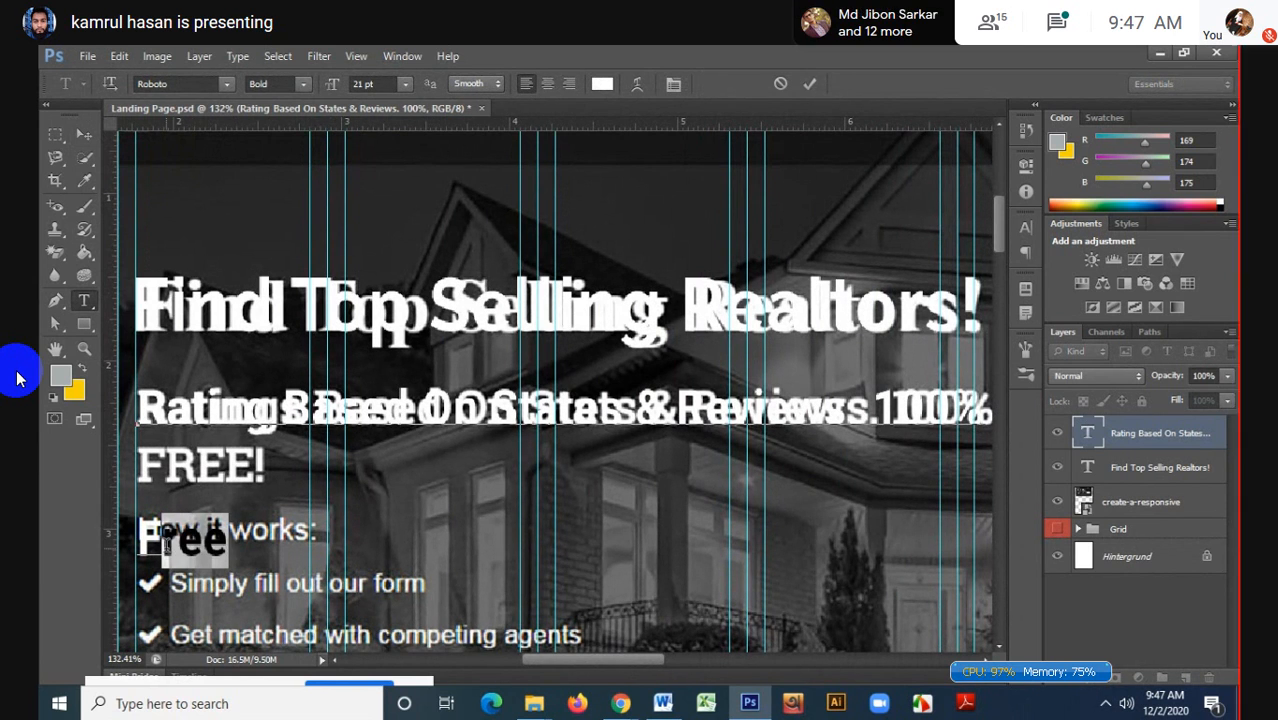
pyautogui.click(180, 544)
pyautogui.write('REE')
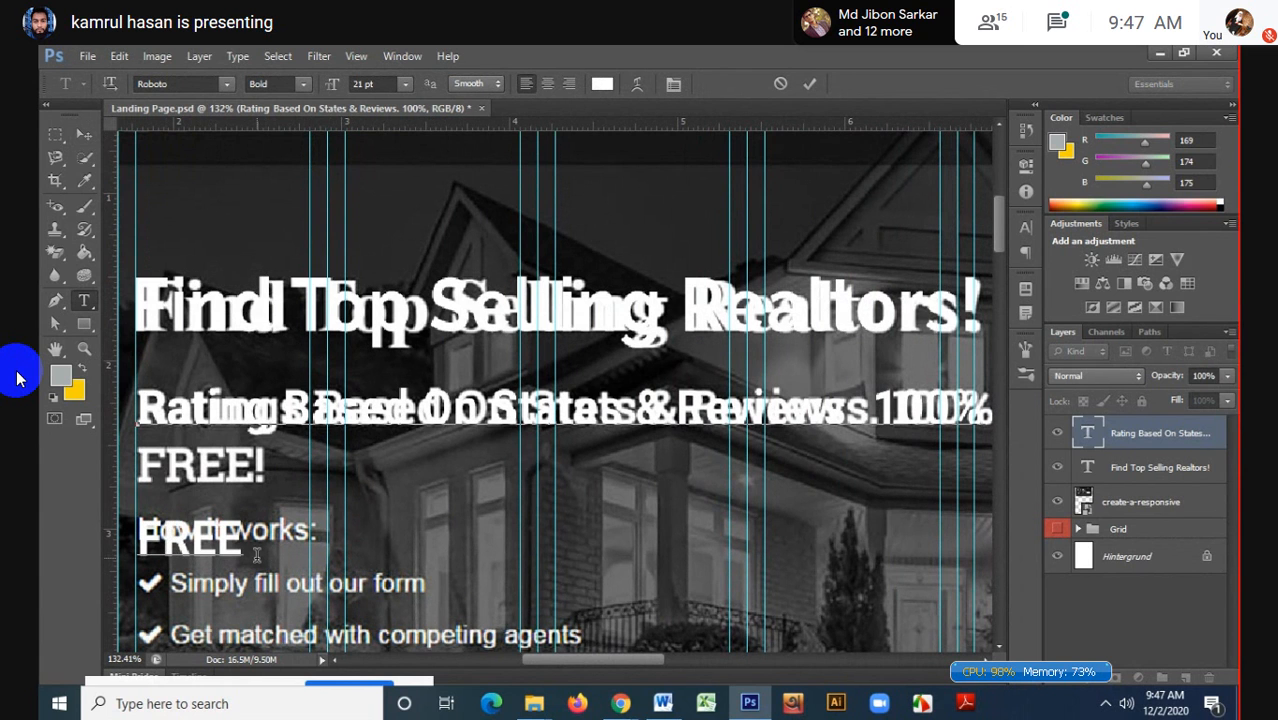
pyautogui.write('!')
# - Raise the subheading's second line "FREE!" with a baseline shift of 31 pt so it overlaps the sample's, and commit the edit
pyautogui.moveTo(257, 552); pyautogui.dragTo(122, 546)
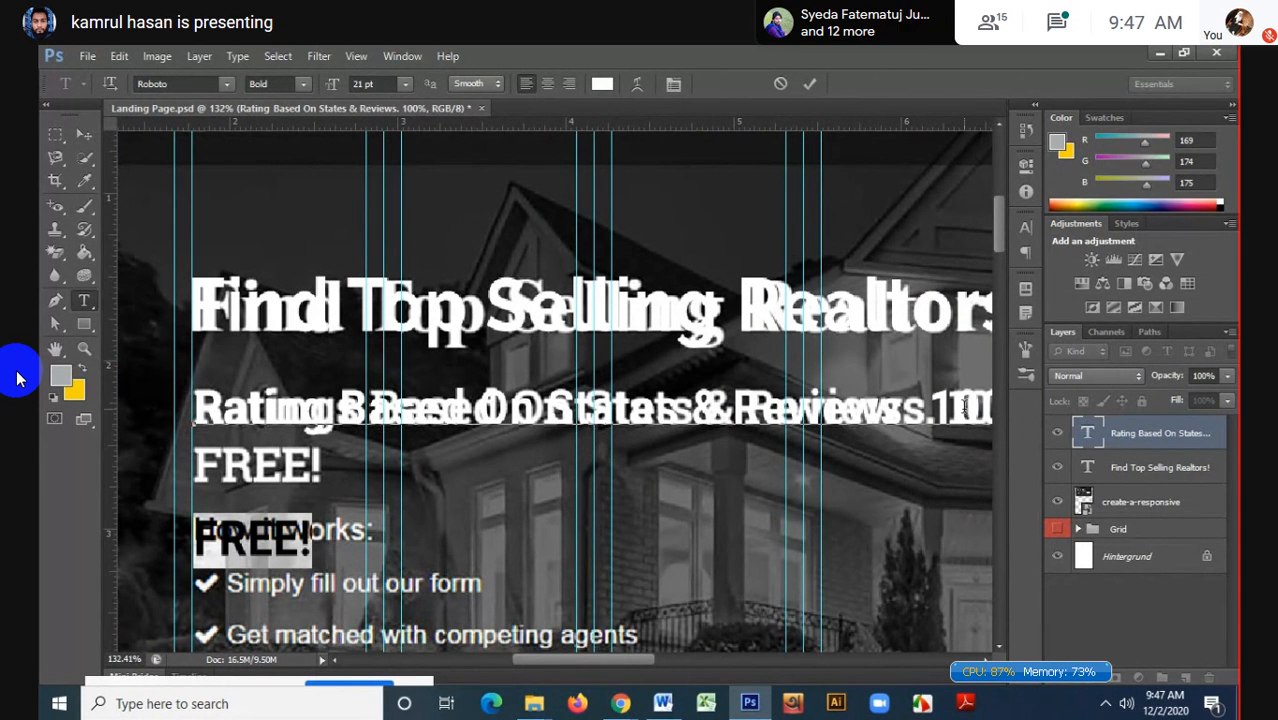
pyautogui.click(1021, 233)
pyautogui.click(864, 328)
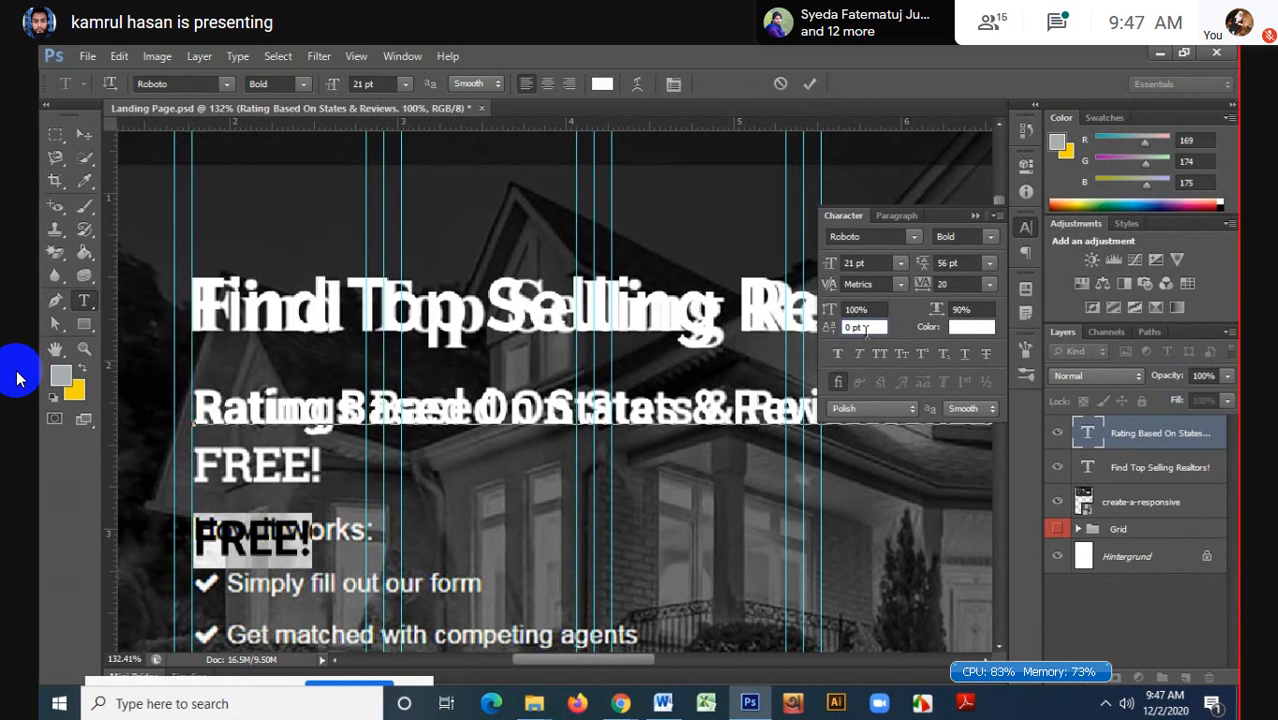
pyautogui.press('Up')
pyautogui.press('Up')
pyautogui.press('Up')
pyautogui.press('Up')
pyautogui.press('Up')
pyautogui.press('Up')
pyautogui.press('Up')
pyautogui.press('Up')
pyautogui.press('Up')
pyautogui.press('Up')
pyautogui.press('Up')
pyautogui.press('Up')
pyautogui.press('Up')
pyautogui.press('Up')
pyautogui.press('Up')
pyautogui.press('Up')
pyautogui.press('Up')
pyautogui.press('Up')
pyautogui.press('Up')
pyautogui.press('Up')
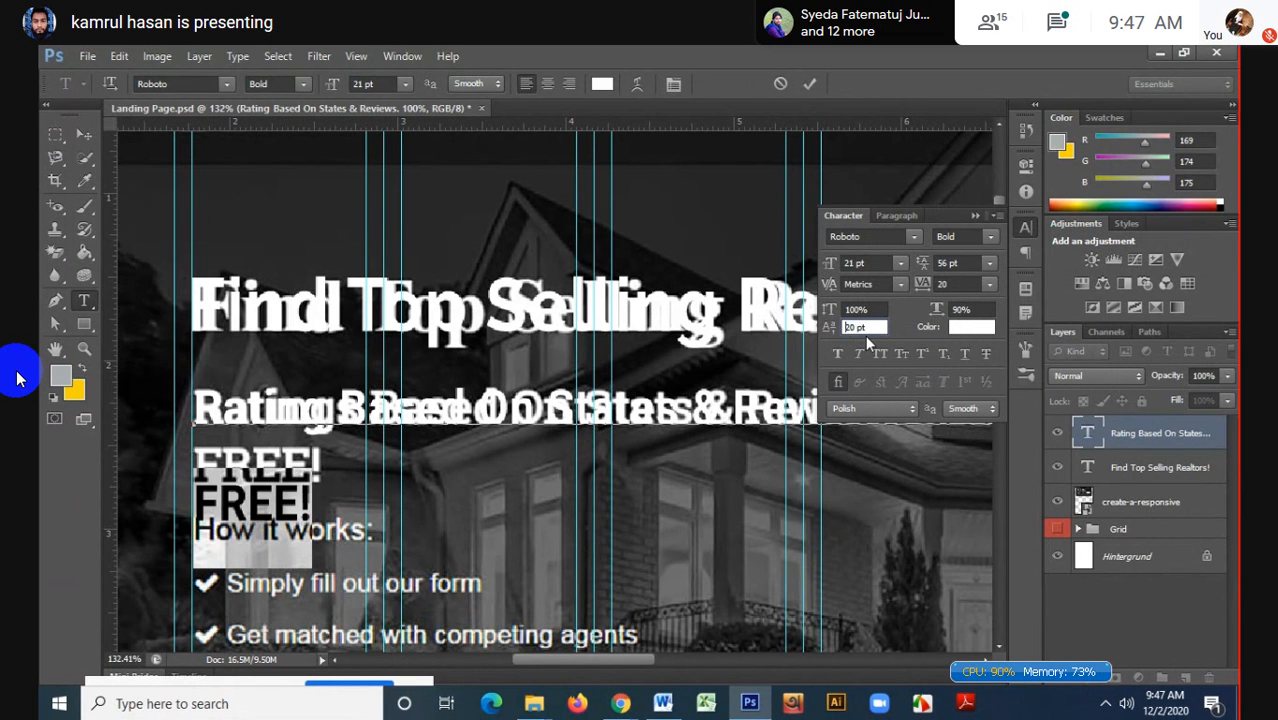
pyautogui.press('Up')
pyautogui.press('Up')
pyautogui.press('Up')
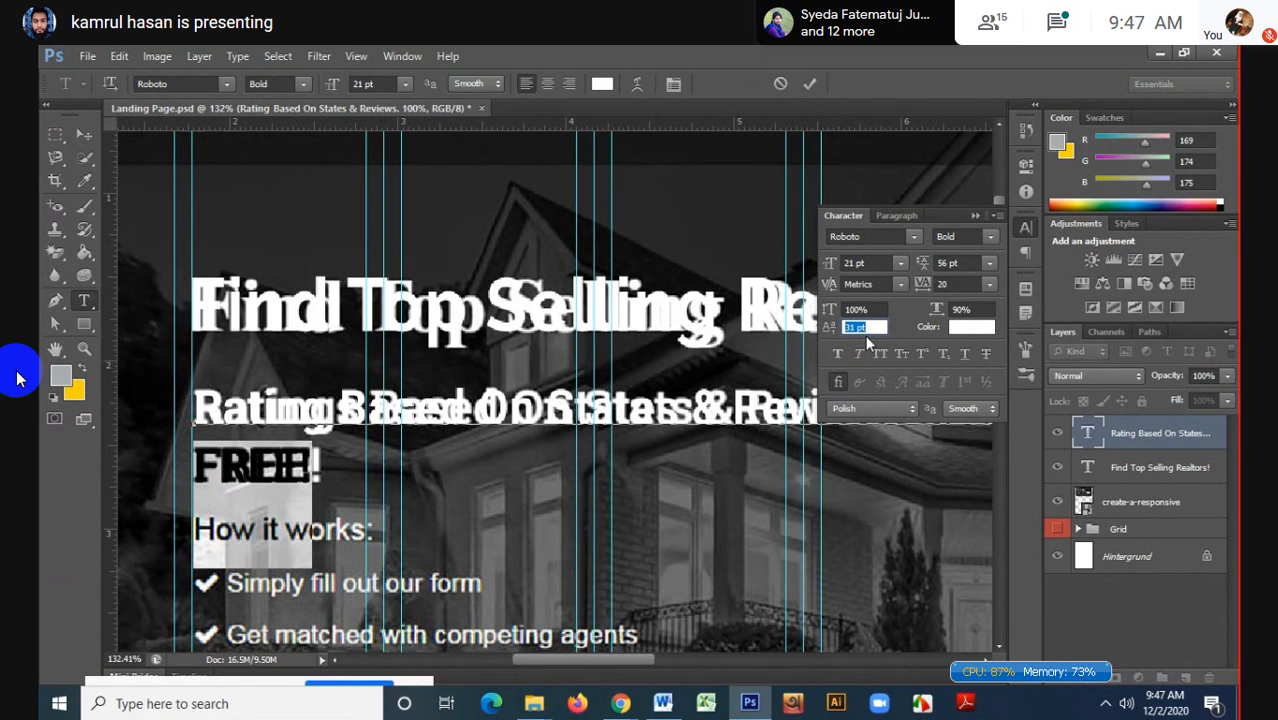
pyautogui.click(809, 83)
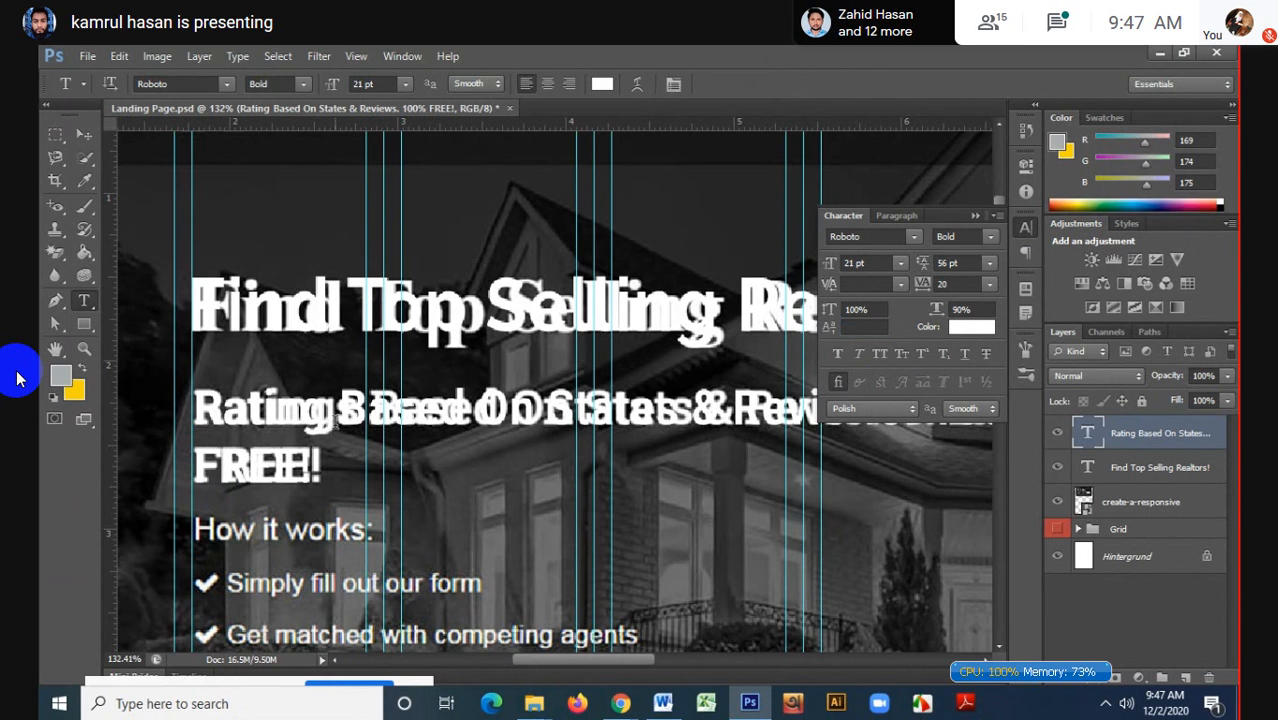
# - Highlight part of the new subheading's first line to compare it with the sample, and close the text edit
pyautogui.click(276, 418)
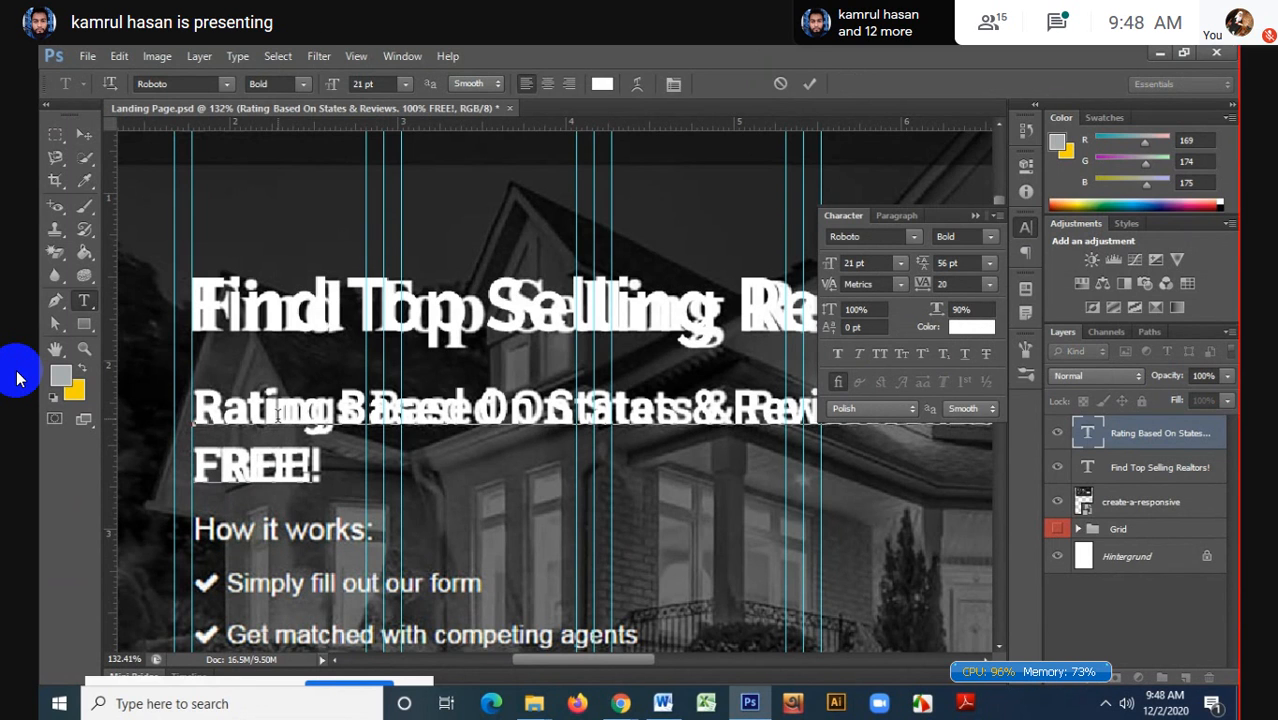
pyautogui.scroll(-1, 282, 423)
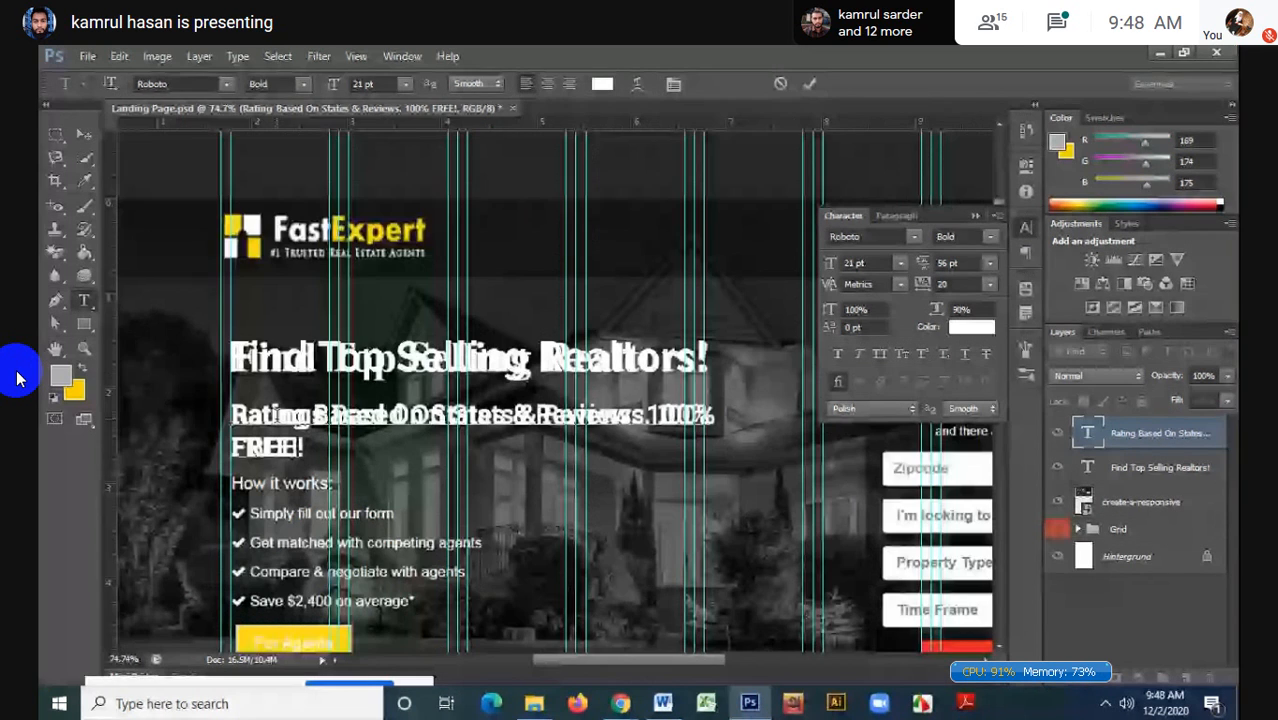
pyautogui.scroll(-2, 282, 423)
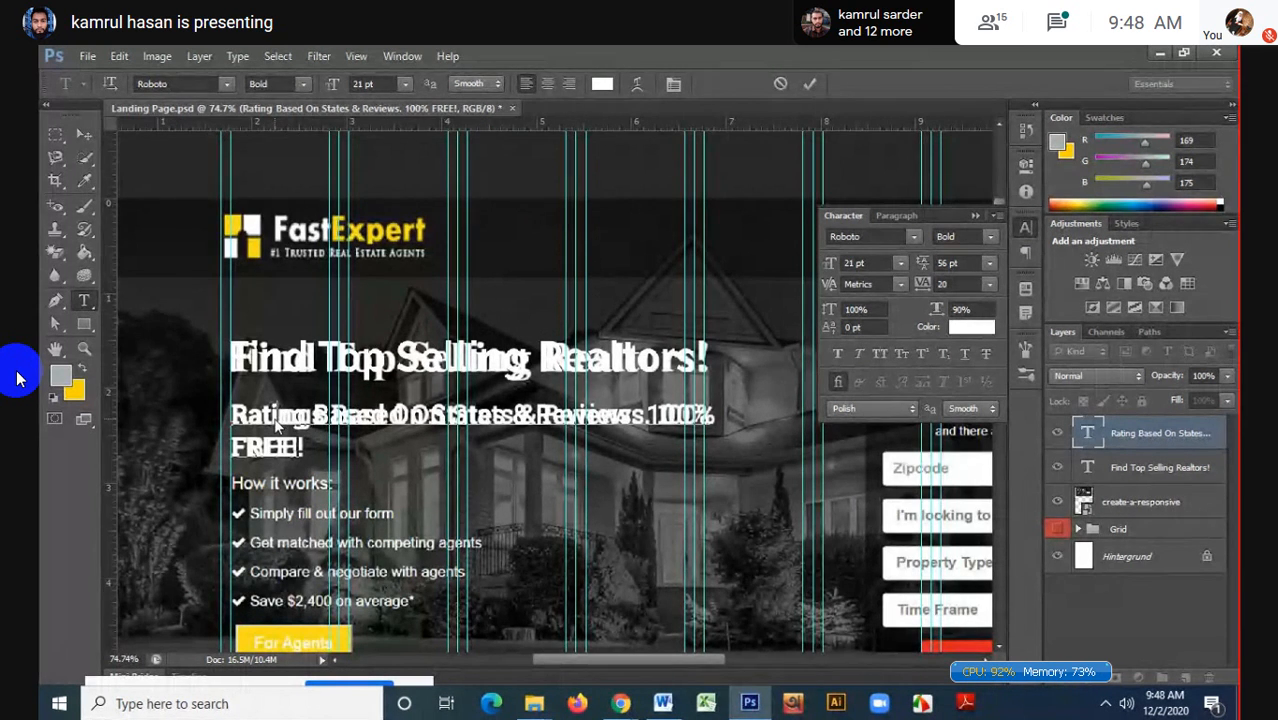
pyautogui.moveTo(278, 416); pyautogui.dragTo(316, 416)
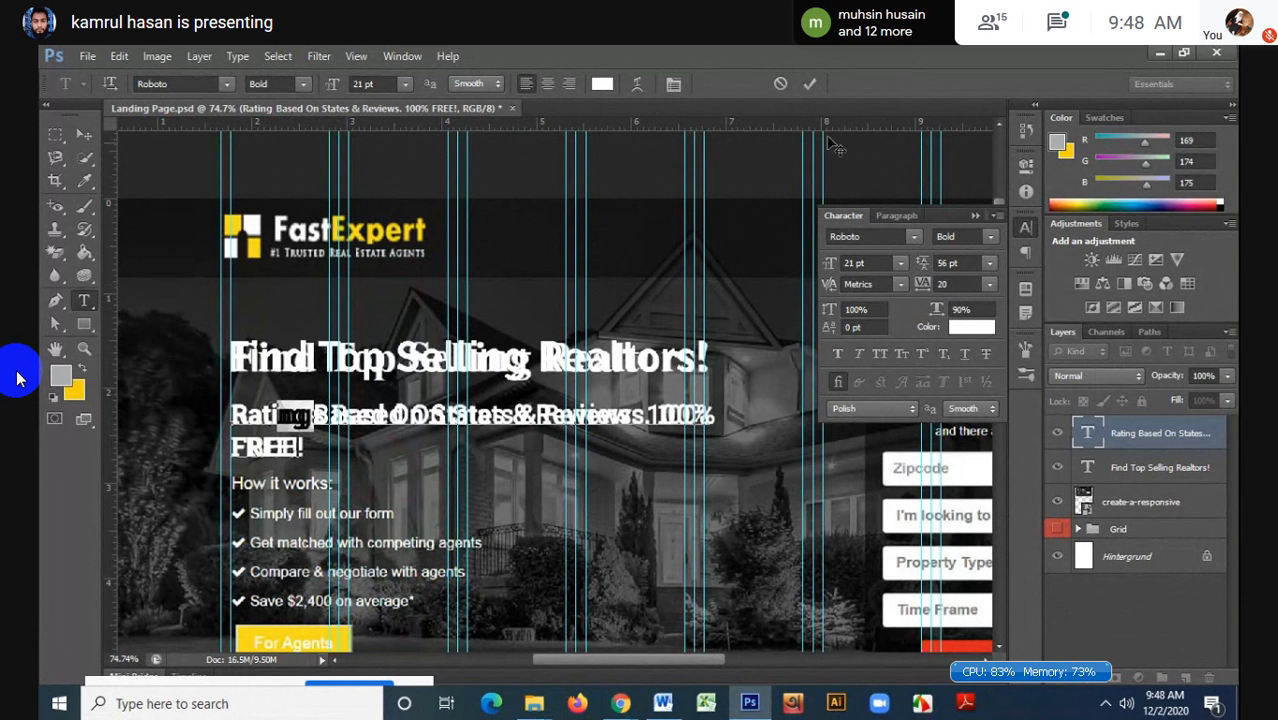
pyautogui.click(809, 82)
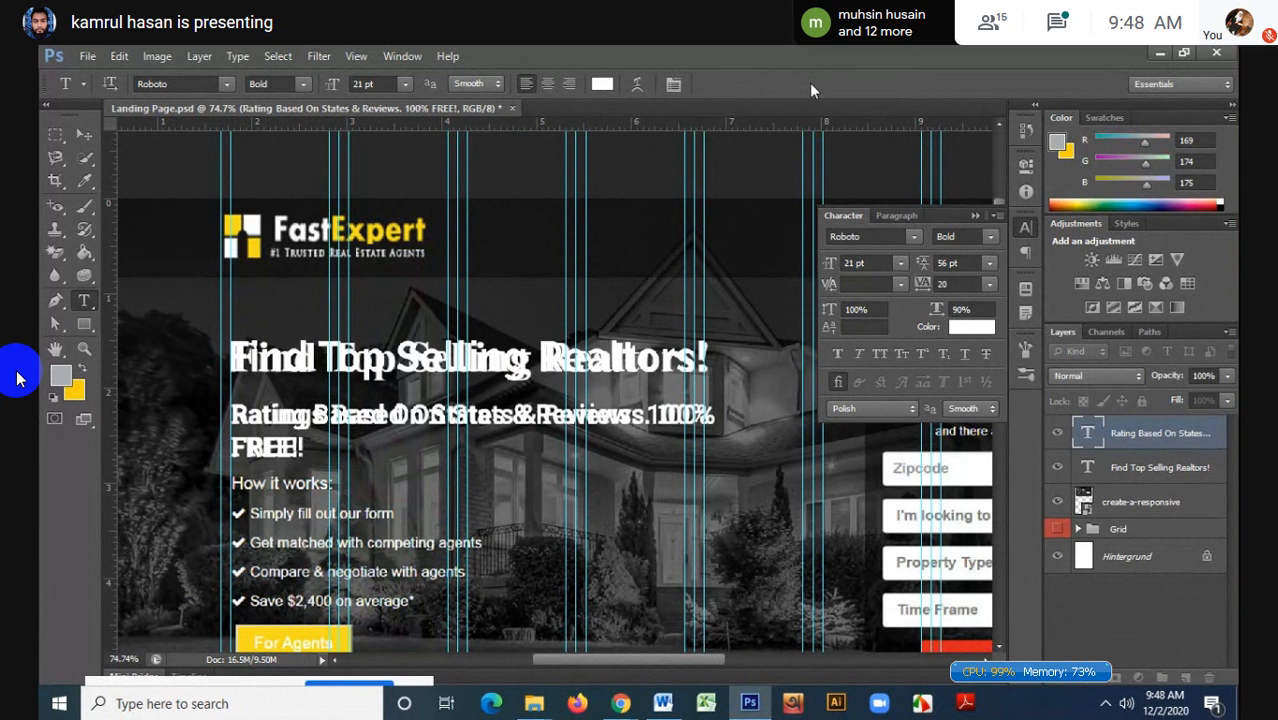
# - Create a new layer and add the text "How it works" over the sample's line below the subheading
pyautogui.click(77, 133)
pyautogui.scroll(-3, 388, 428)
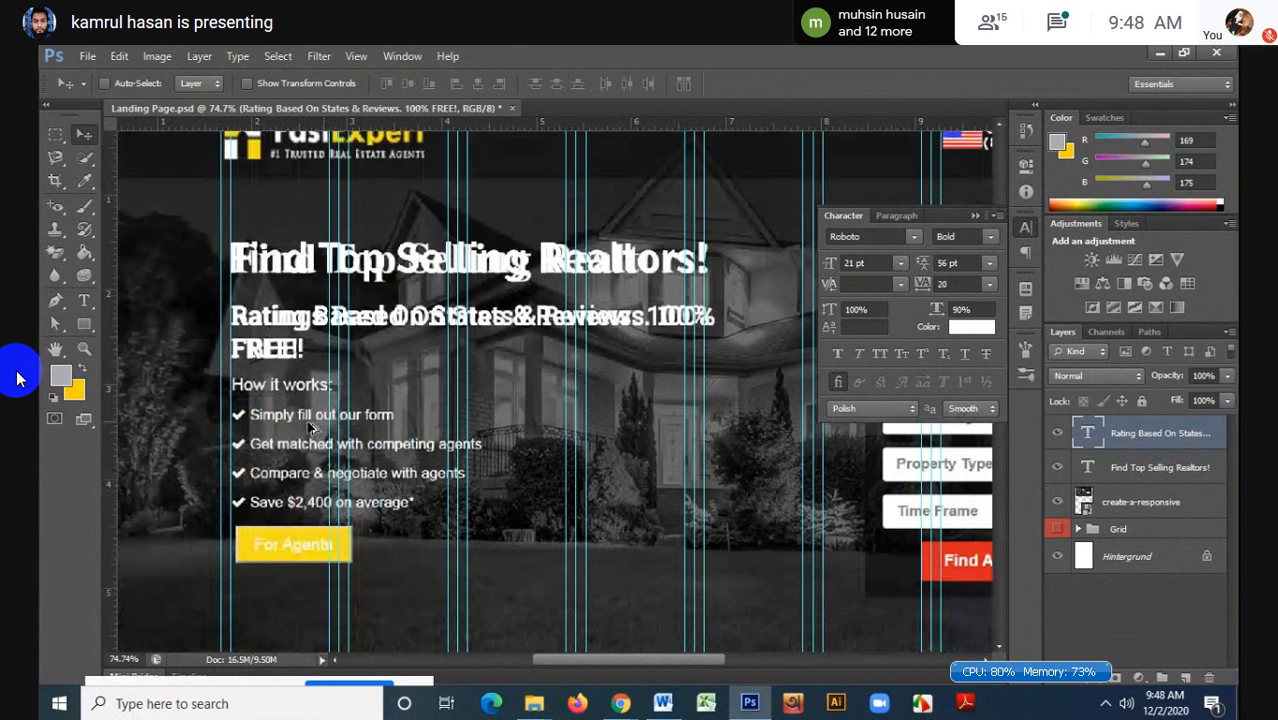
pyautogui.scroll(3, 310, 428)
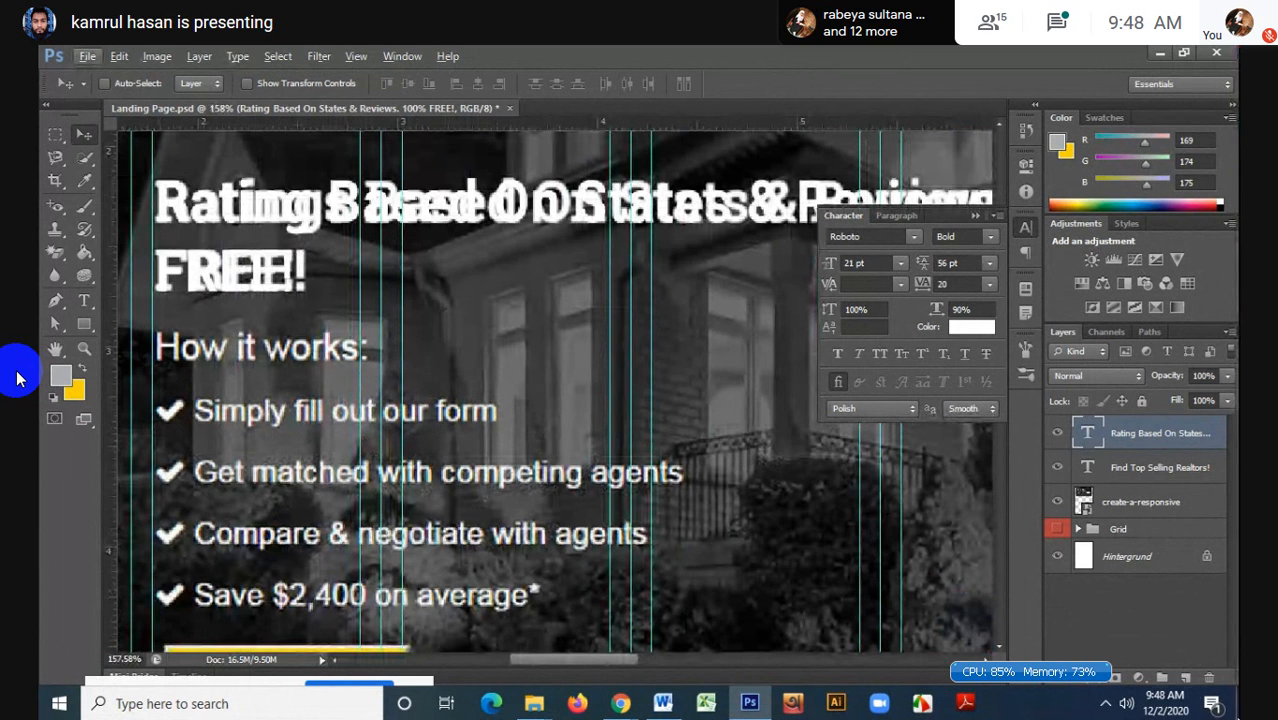
pyautogui.hotkey('ctrl', 'shift', 'alt', 'n')
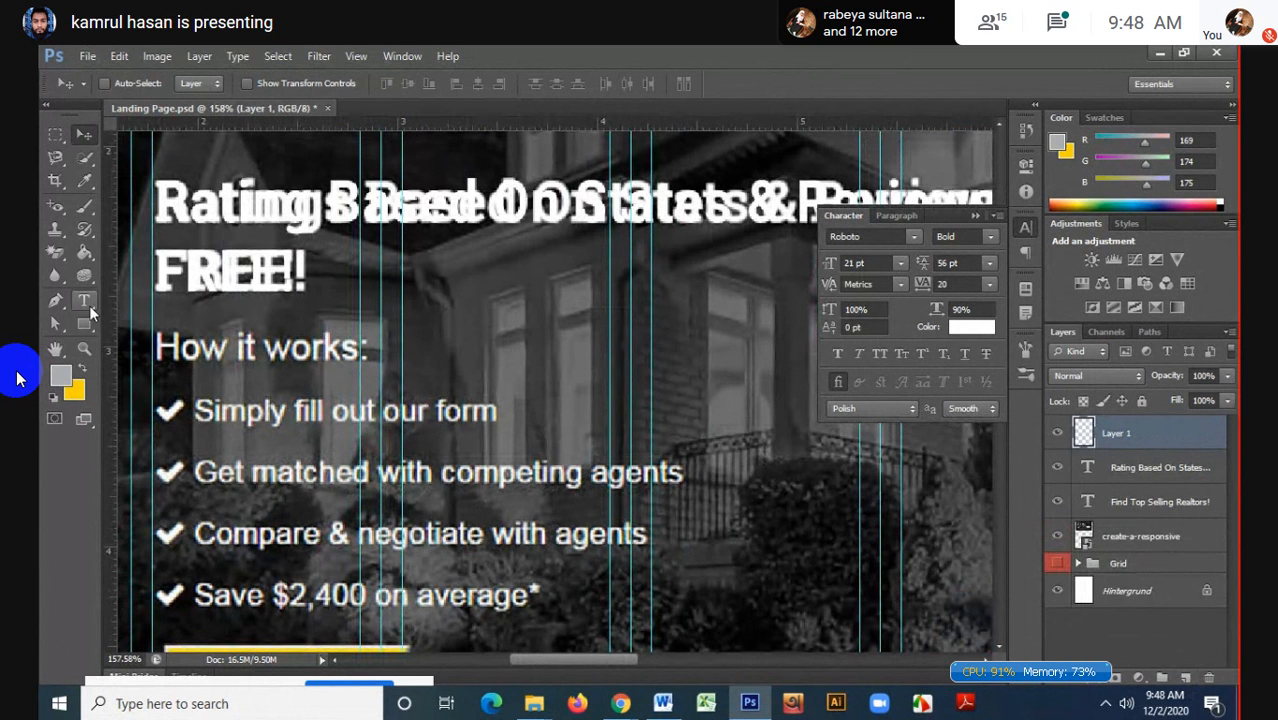
pyautogui.click(85, 302)
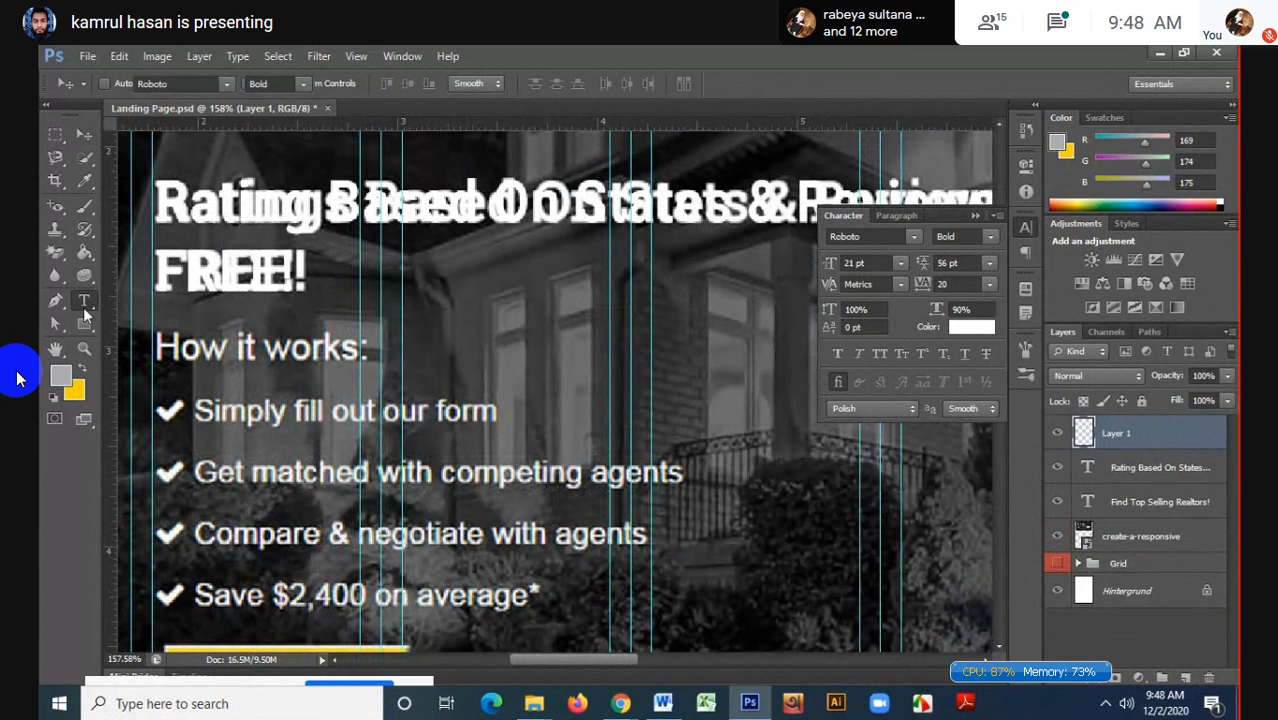
pyautogui.click(229, 430)
pyautogui.write('H')
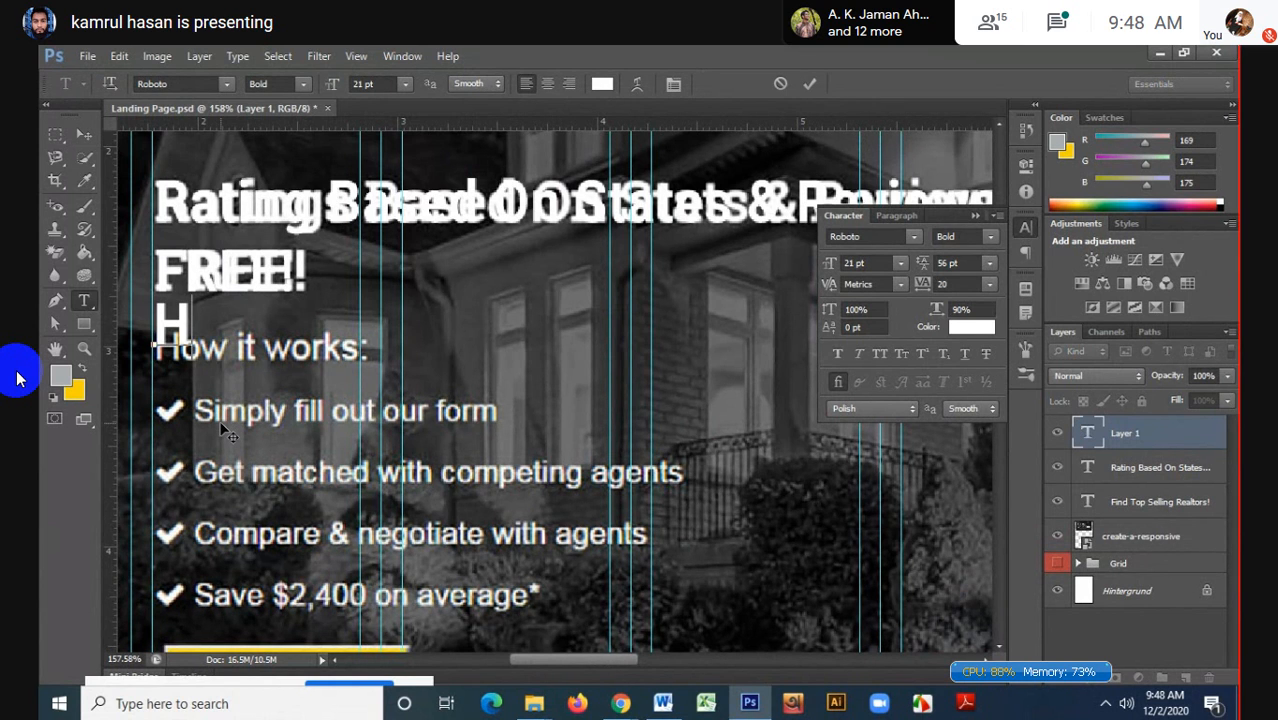
pyautogui.write('ow it wo')
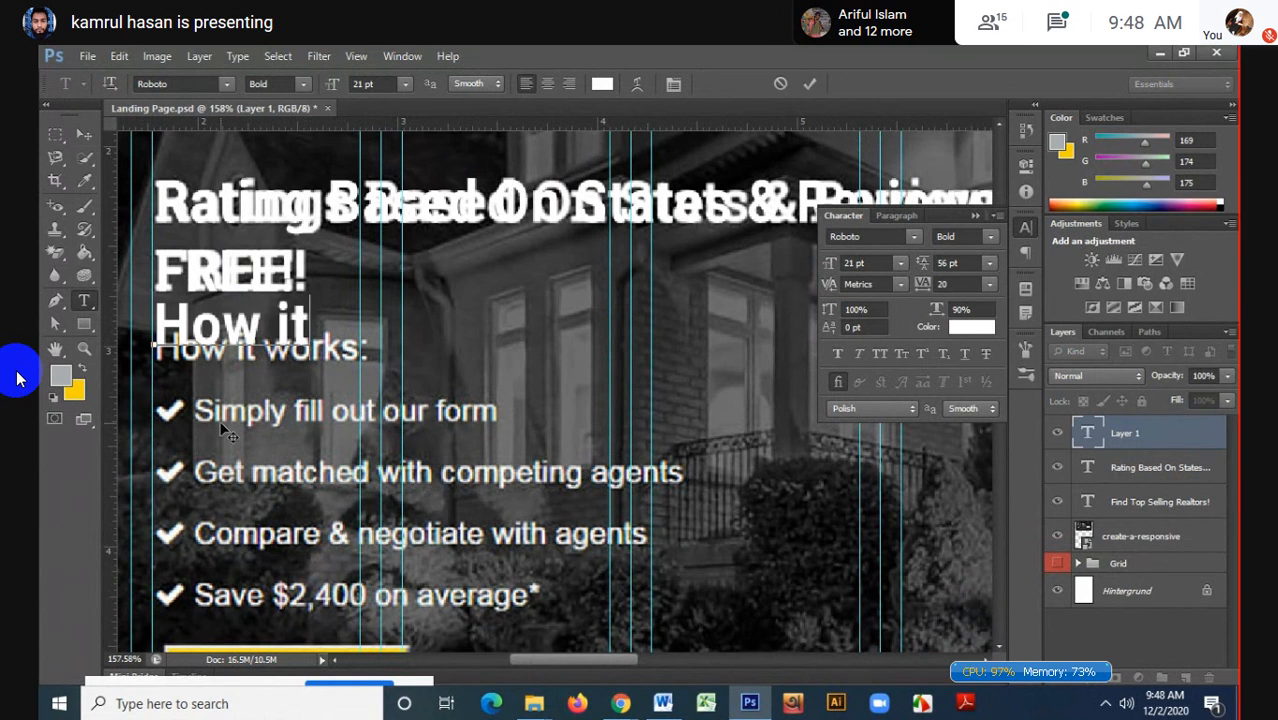
pyautogui.write('rks')
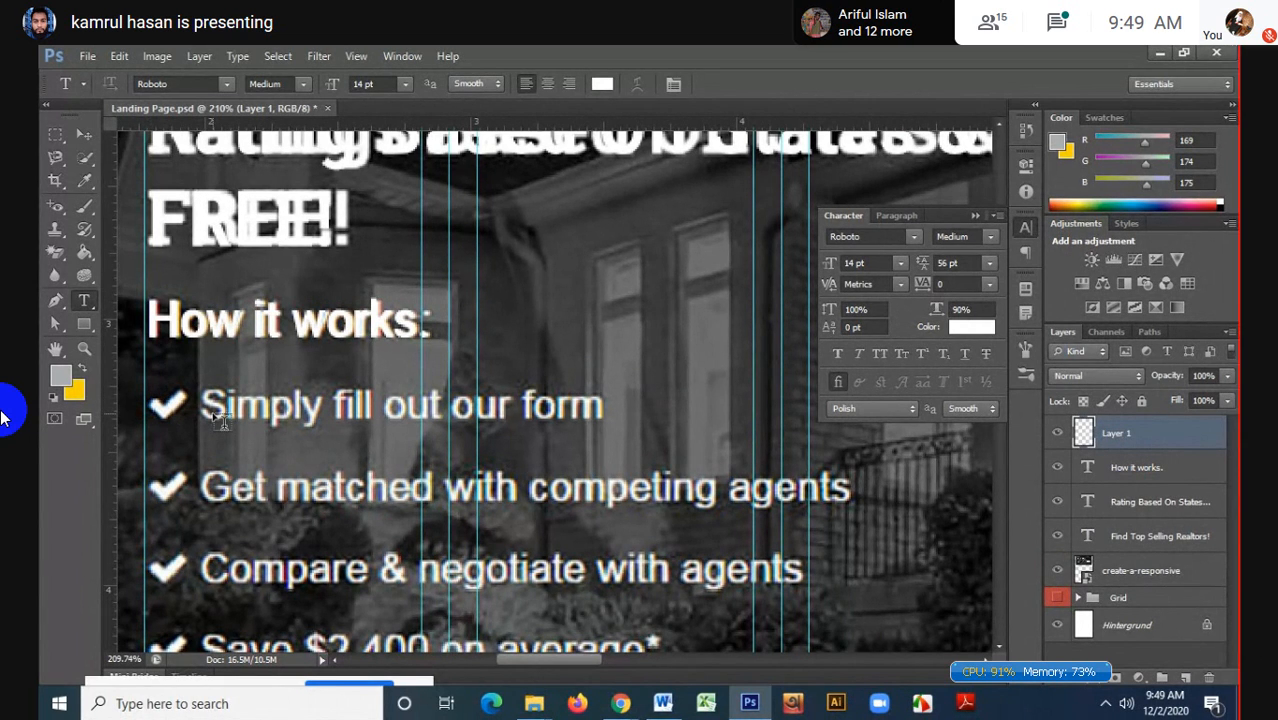
# - Add the text "Simply fill out form" over the sample's first checklist item
pyautogui.click(216, 416)
pyautogui.write('S')
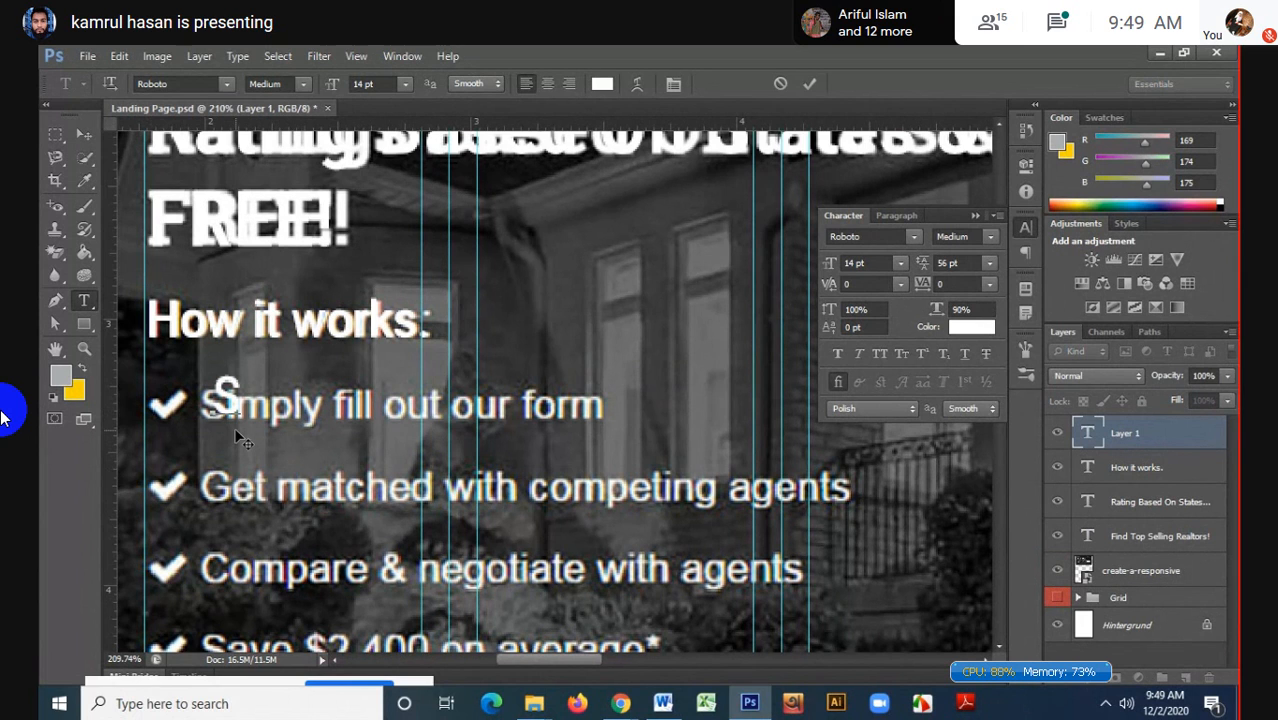
pyautogui.write('i')
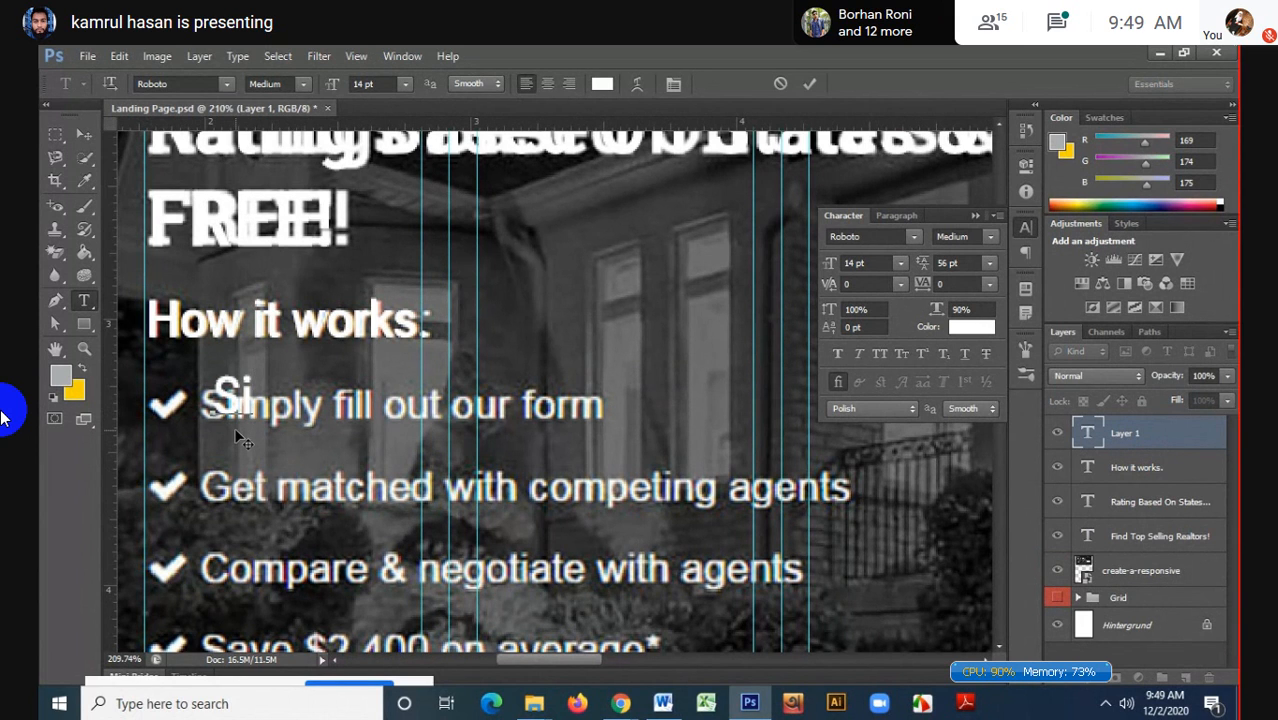
pyautogui.write('mpl')
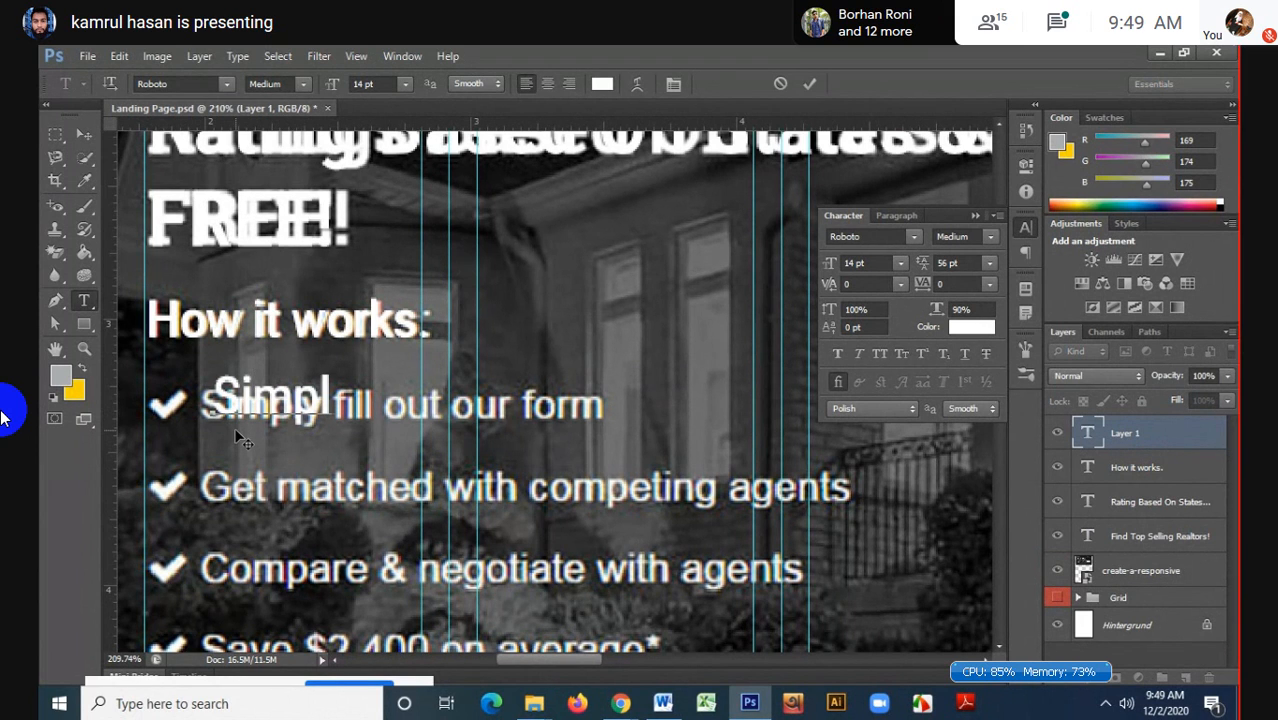
pyautogui.write('y Fi')
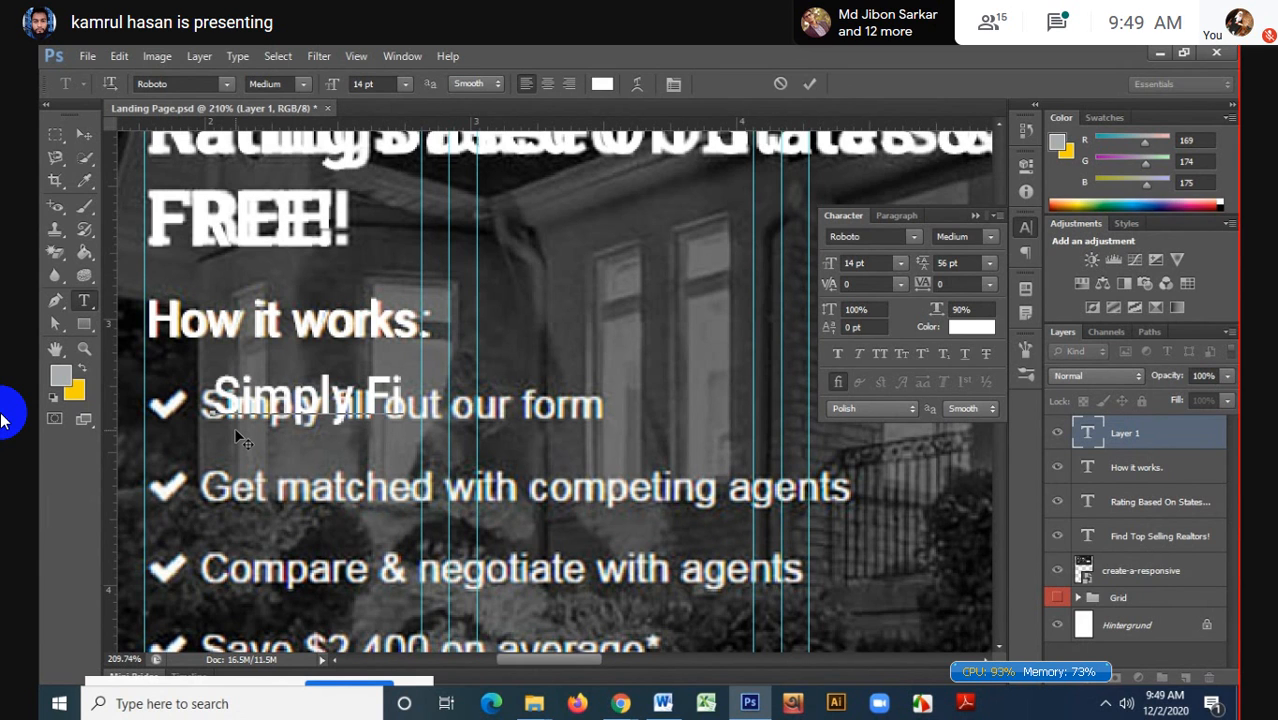
pyautogui.press('BackSpace')
pyautogui.press('BackSpace')
pyautogui.write('fill')
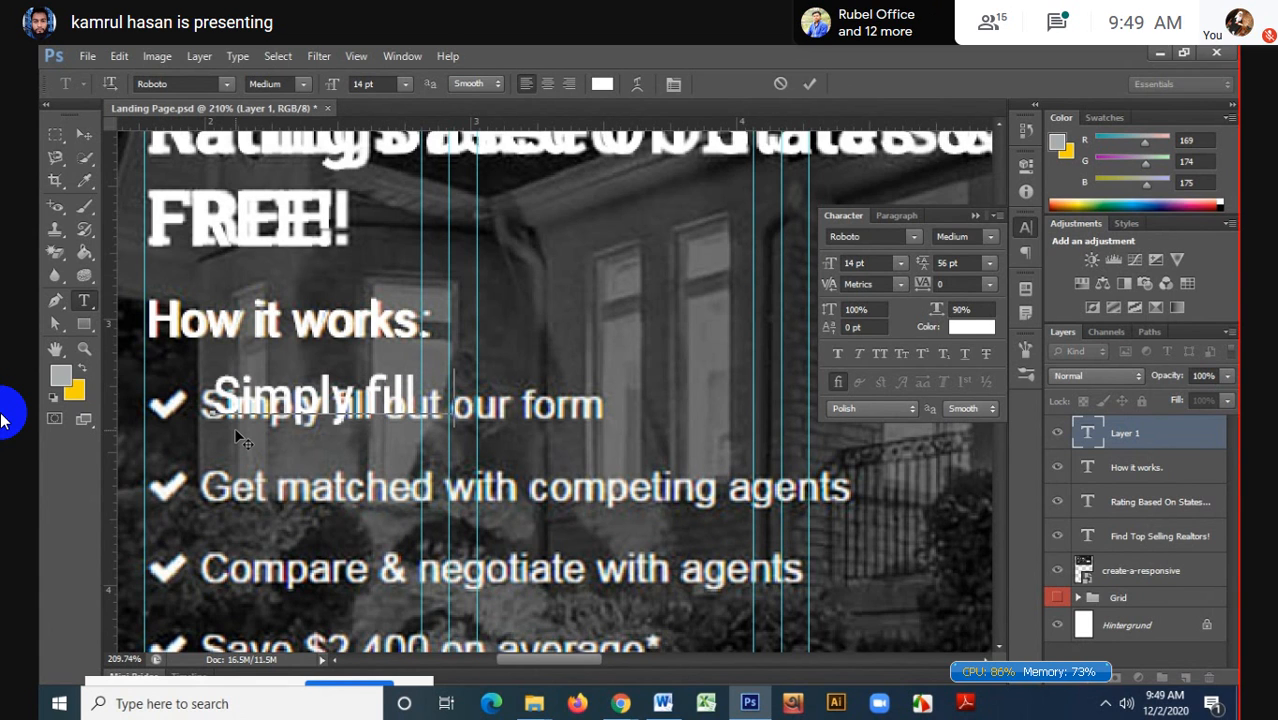
pyautogui.write(' out')
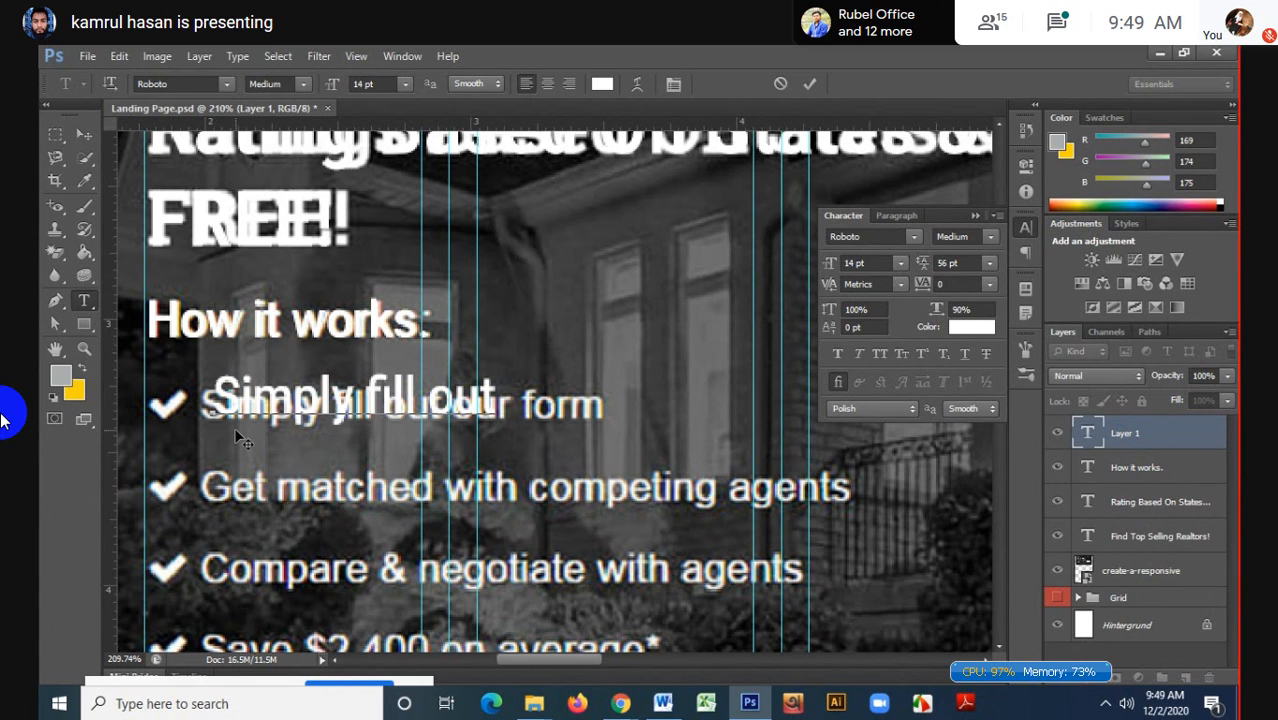
pyautogui.write(' form')
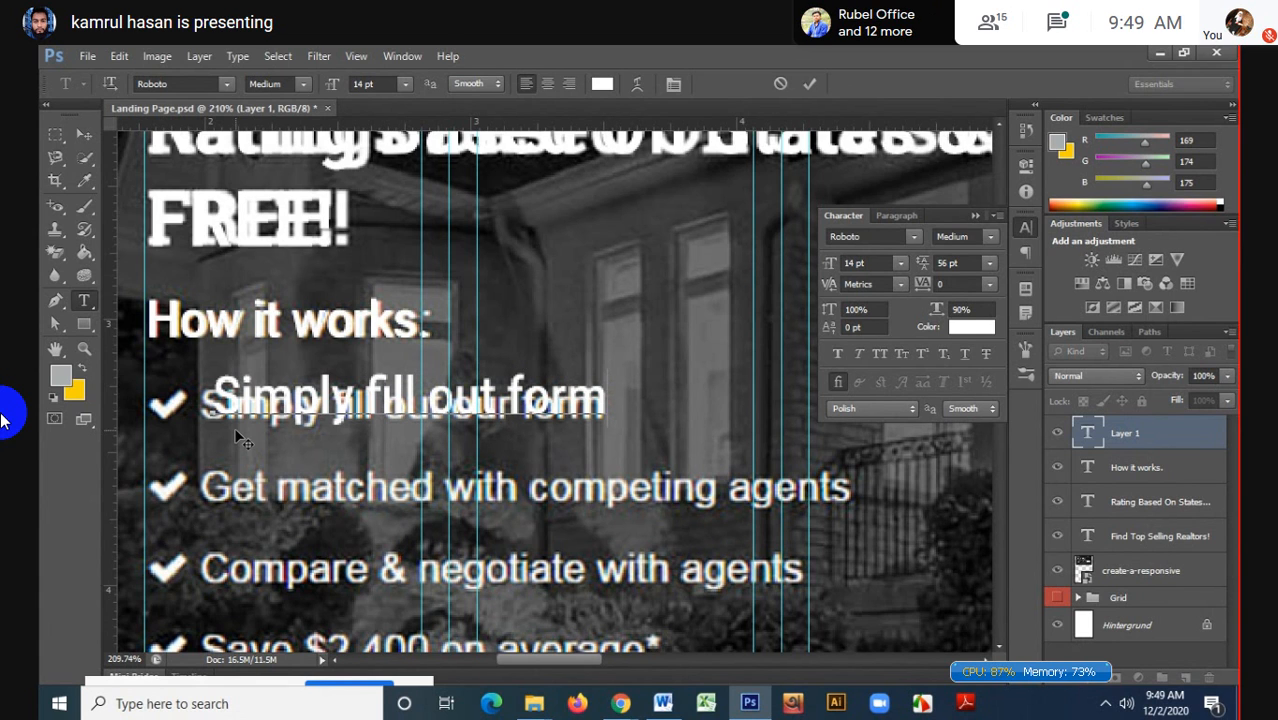
# - Set the font size of the whole "Simply fill out form" line to 12 pt and commit the text edit
pyautogui.hotkey('ctrl', 'shift', 'Left')
pyautogui.hotkey('ctrl', 'shift', 'Left')
pyautogui.hotkey('ctrl', 'shift', 'Left')
pyautogui.hotkey('ctrl', 'shift', 'Left')
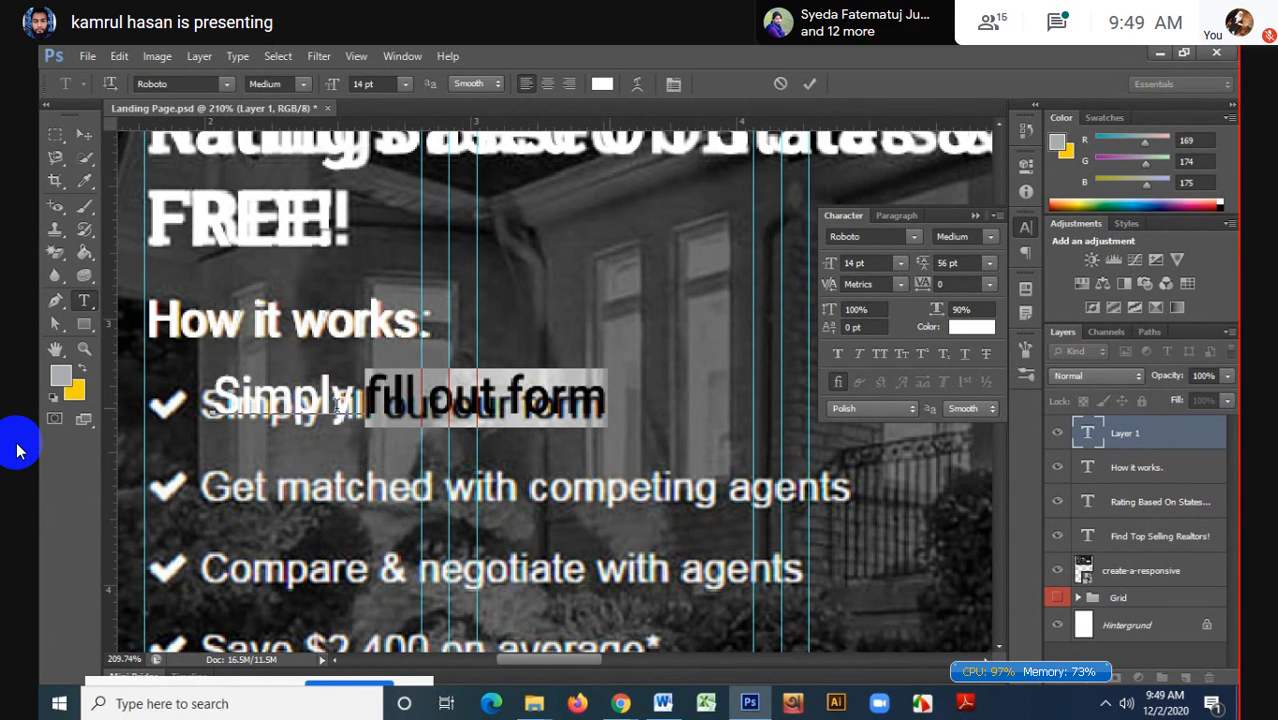
pyautogui.press('Down')
pyautogui.press('Down')
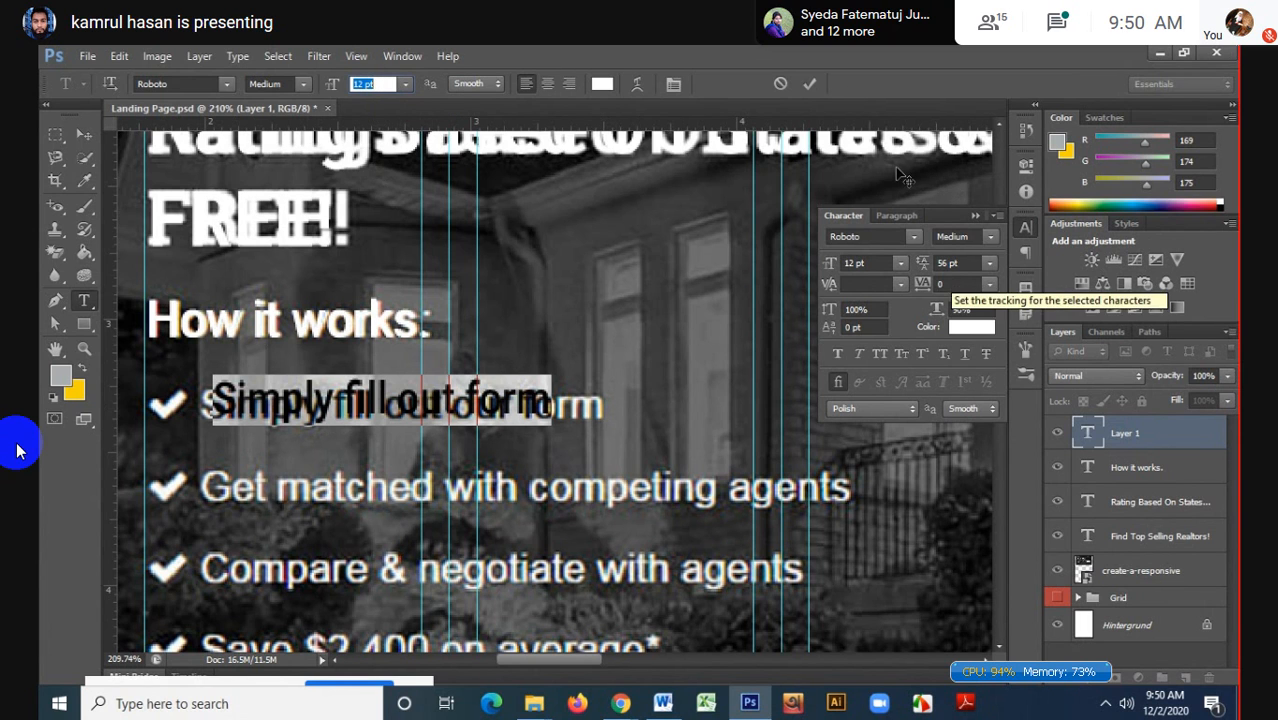
pyautogui.click(809, 84)
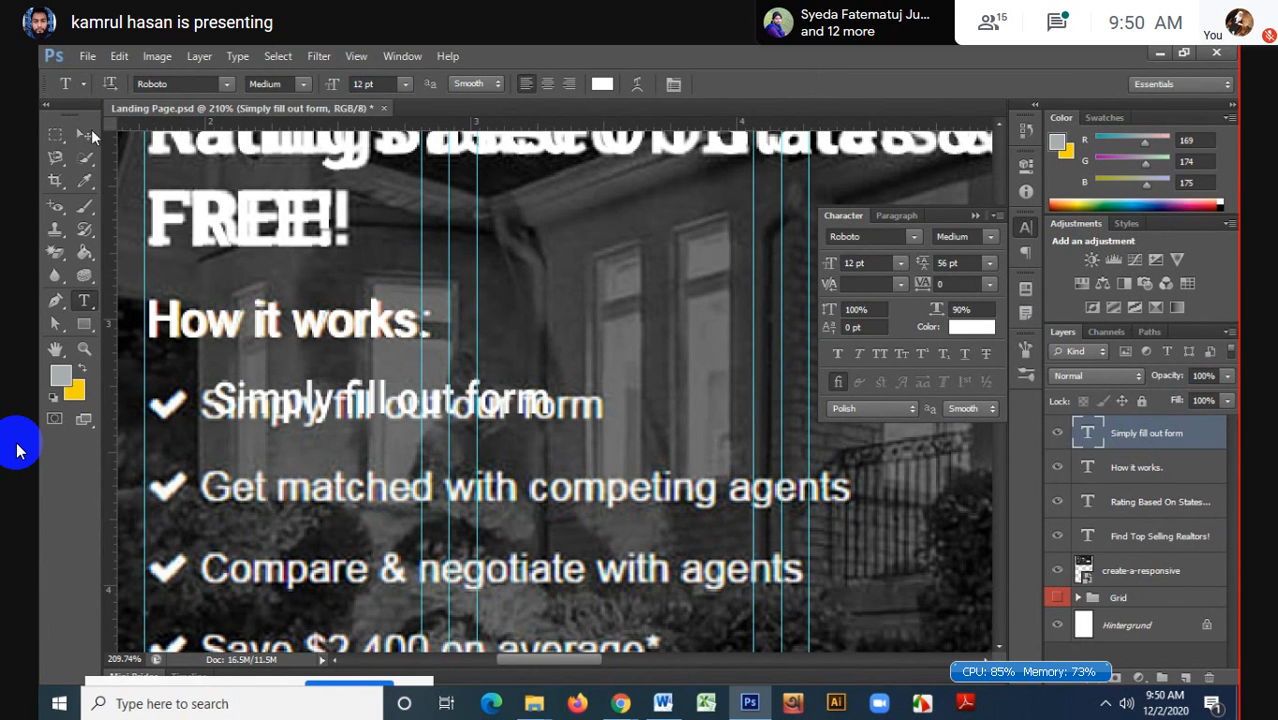
# - Move the "Simply fill out form" text onto the sample's first checklist item, aligned with the start of its wording
pyautogui.press('v')
pyautogui.scroll(1, 245, 383)
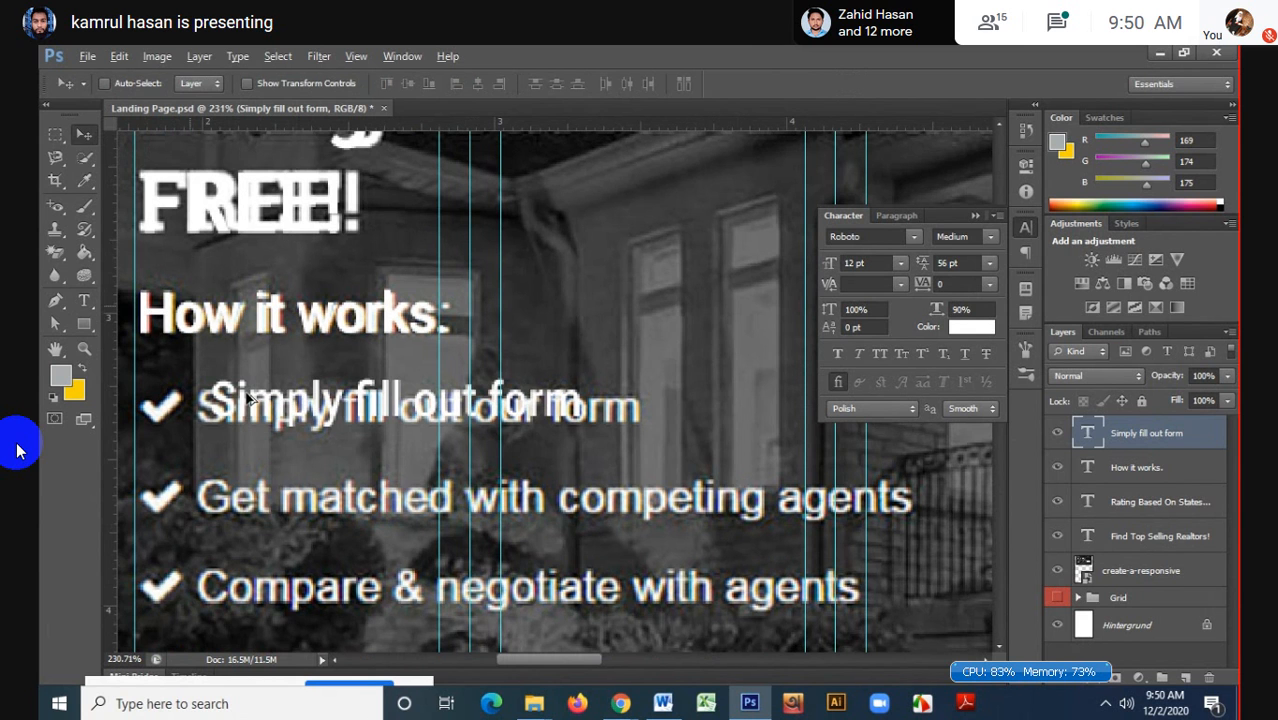
pyautogui.scroll(-2, 250, 398)
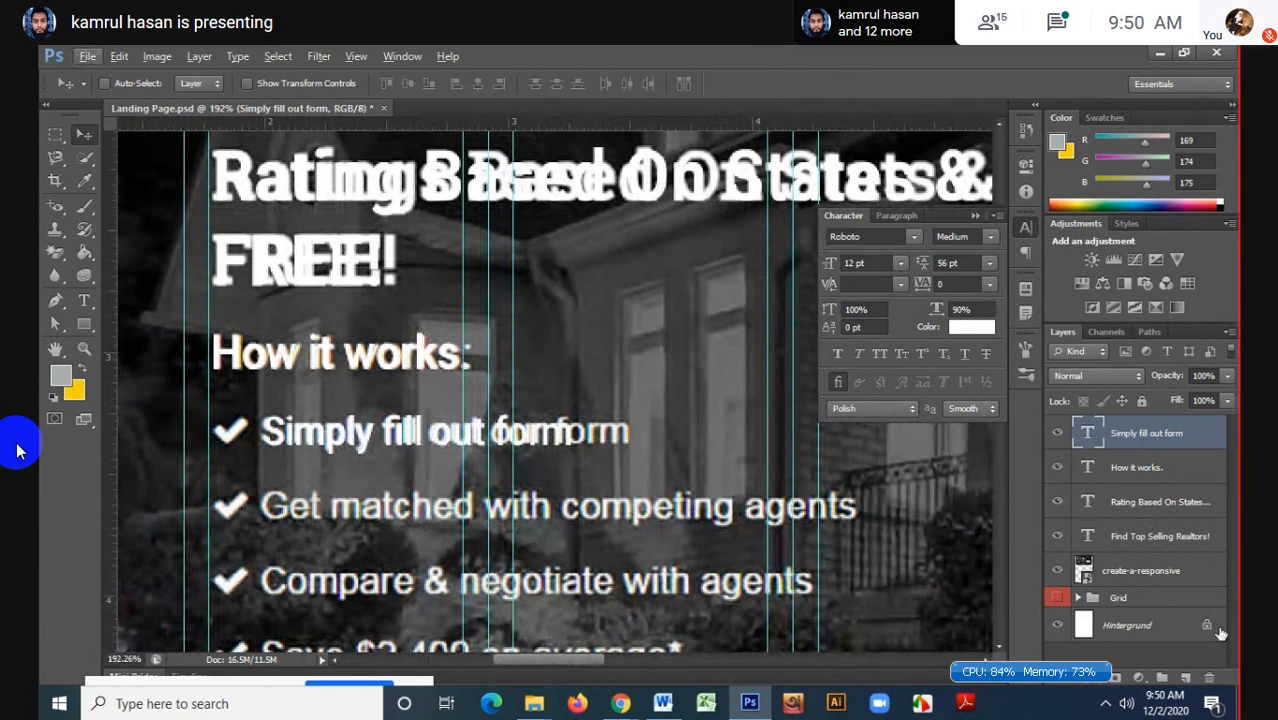
# - Create a new layer and draw a check mark custom shape of about 22 × 21 px over the sample's first check mark
pyautogui.click(1186, 678)
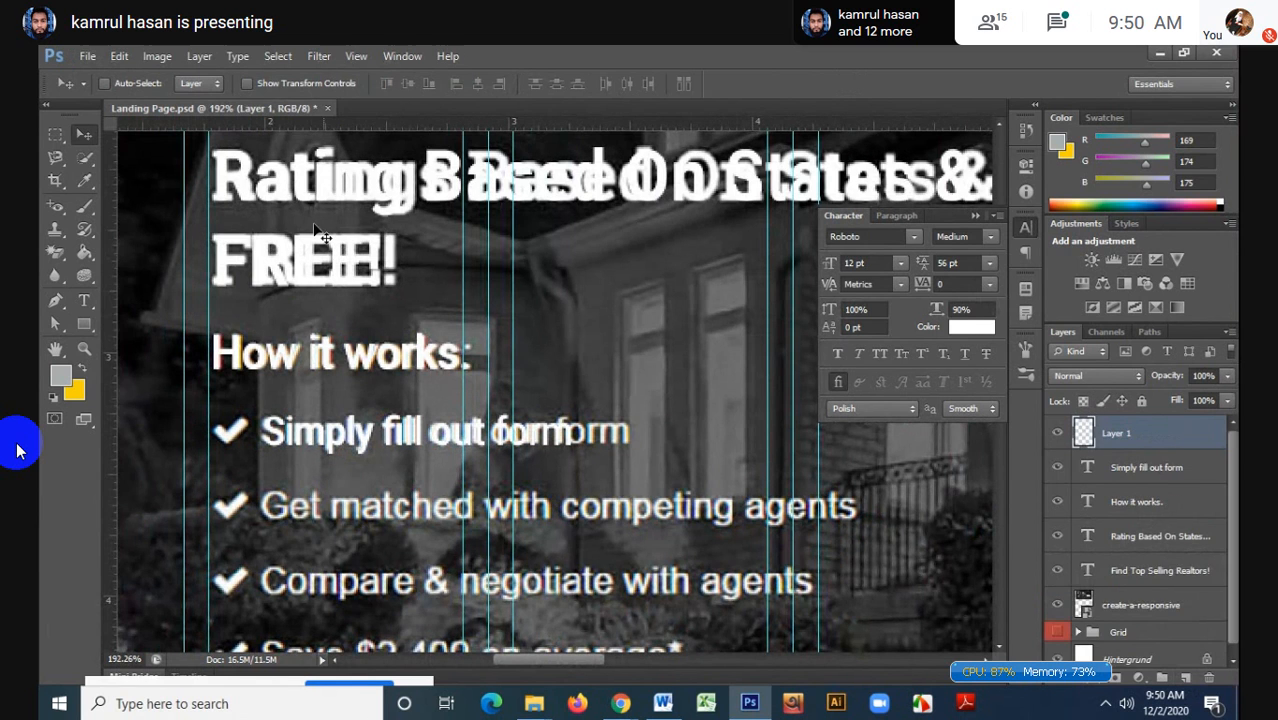
pyautogui.moveTo(84, 324); pyautogui.dragTo(166, 398)
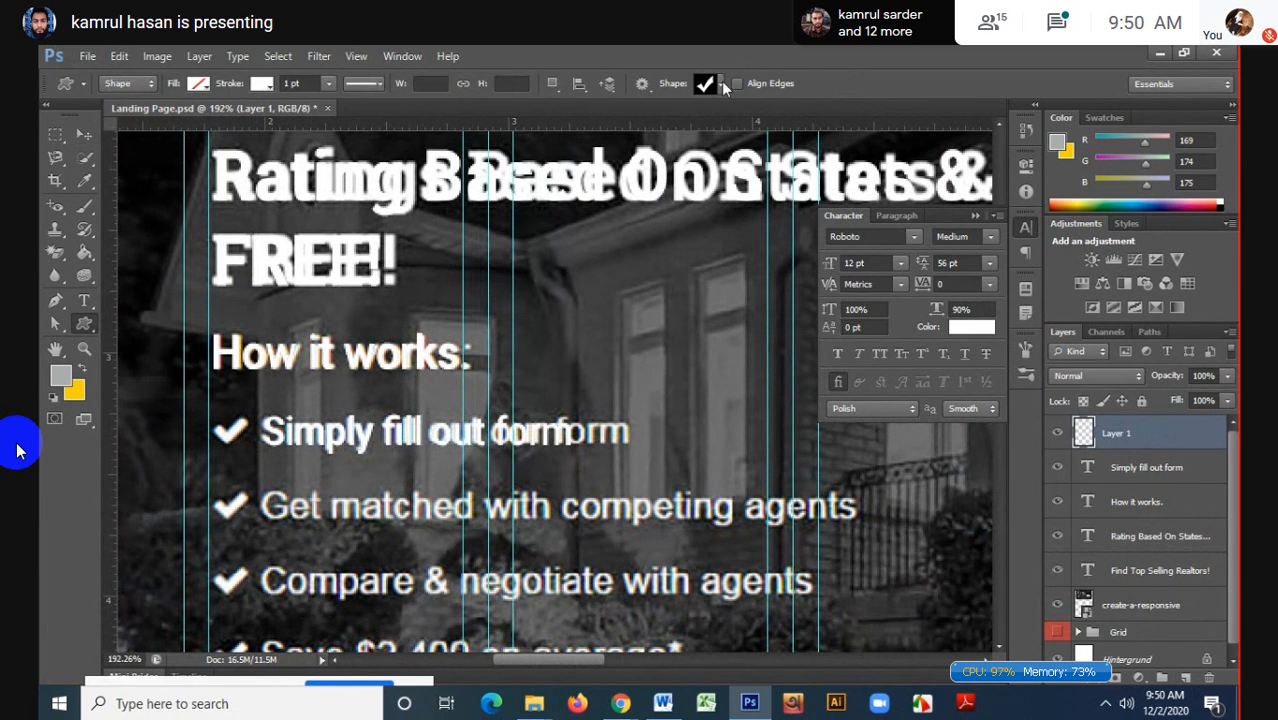
pyautogui.click(721, 83)
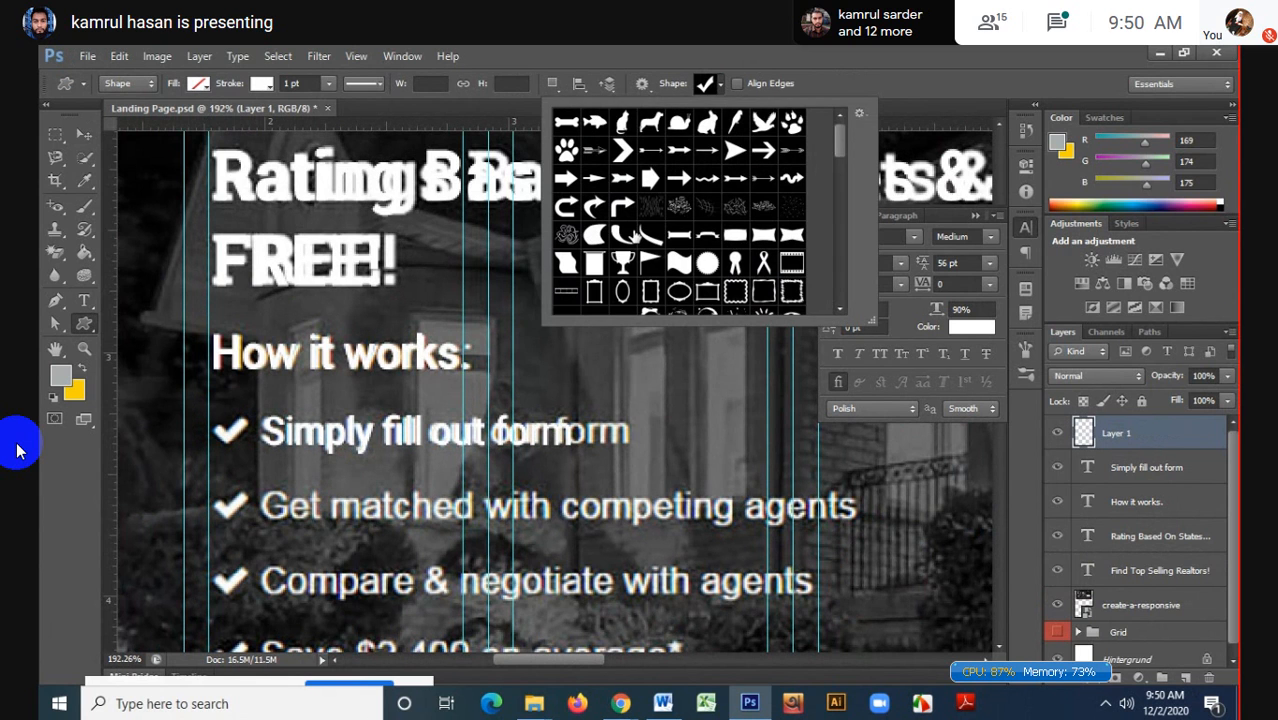
pyautogui.scroll(-3, 640, 232)
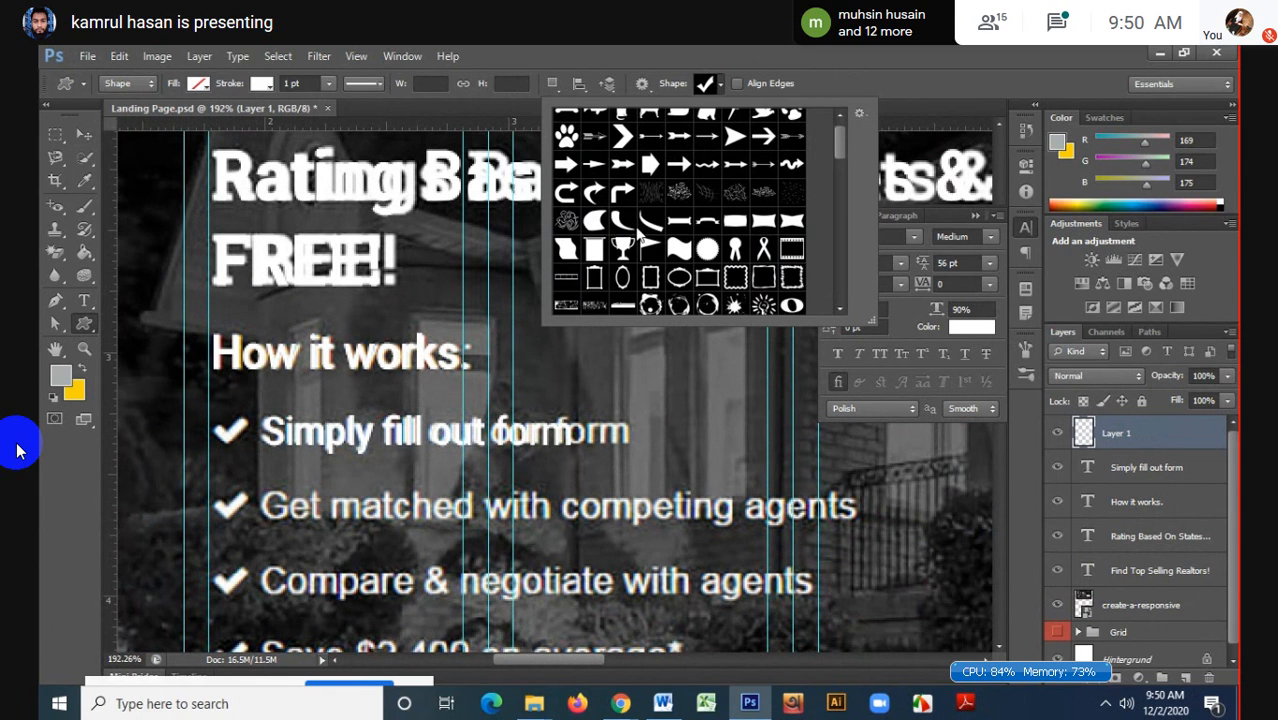
pyautogui.scroll(-4, 646, 234)
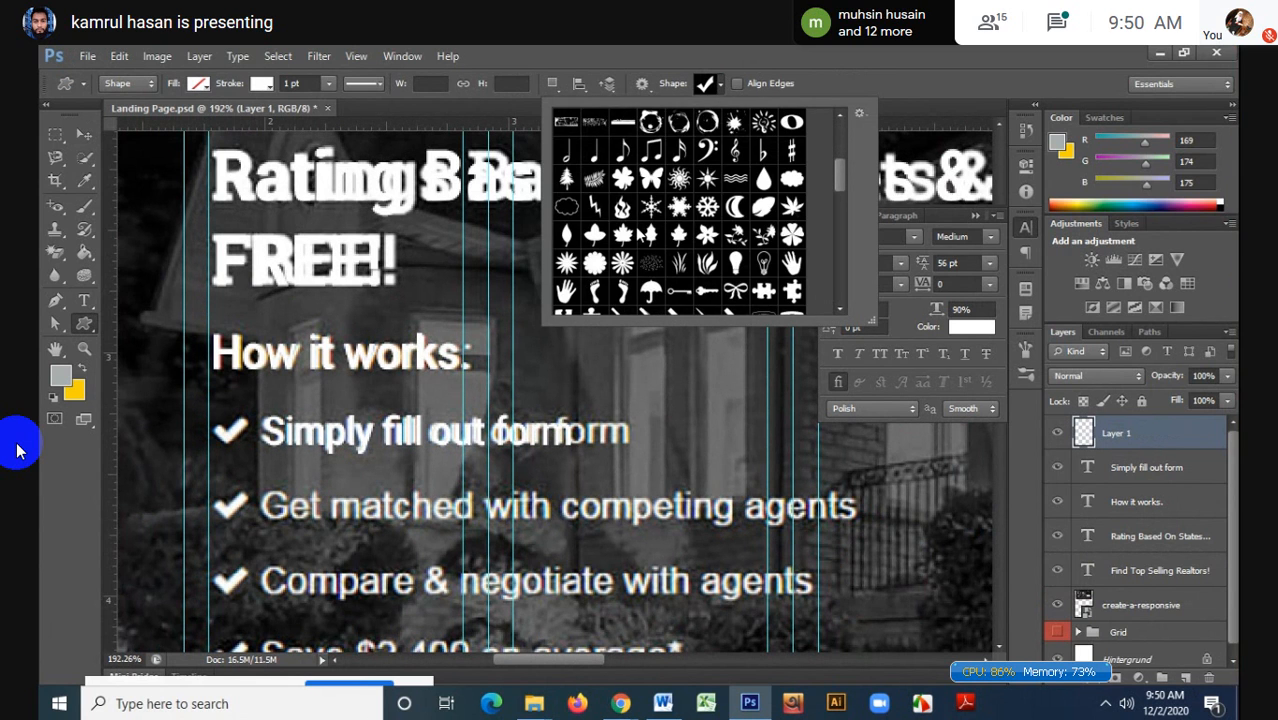
pyautogui.scroll(-5, 646, 234)
pyautogui.scroll(-8, 635, 226)
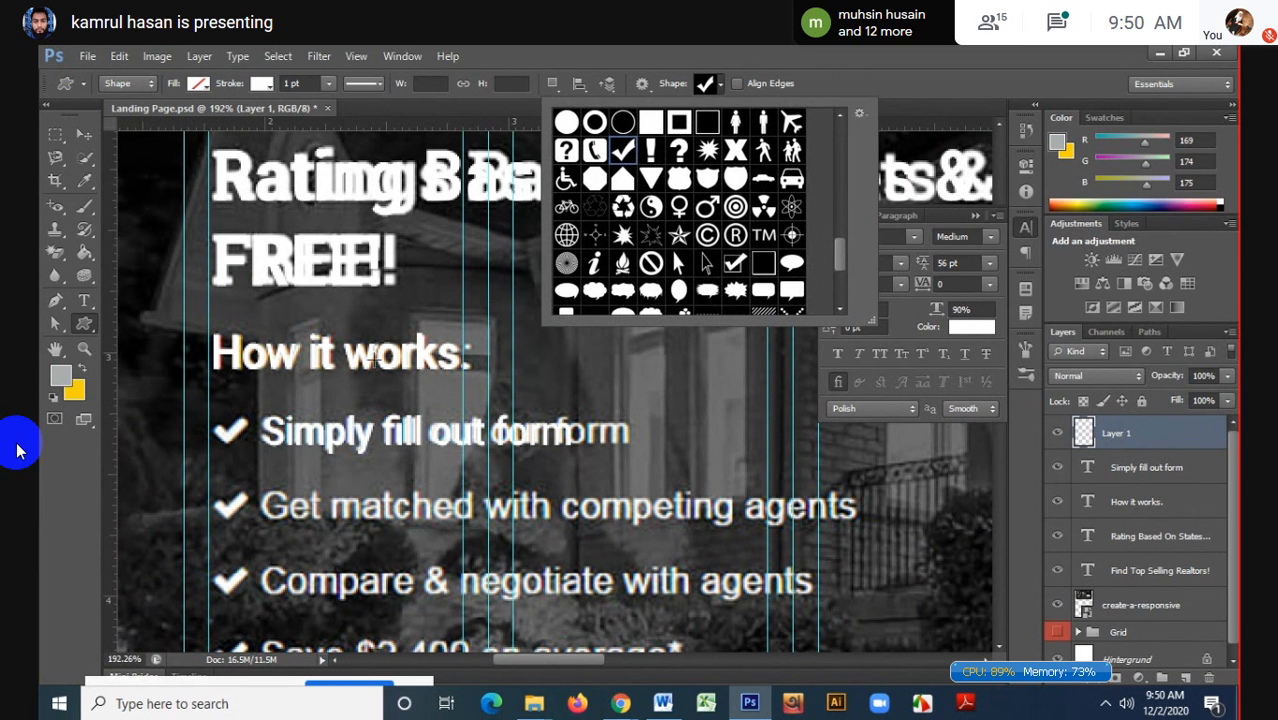
pyautogui.scroll(2, 215, 446)
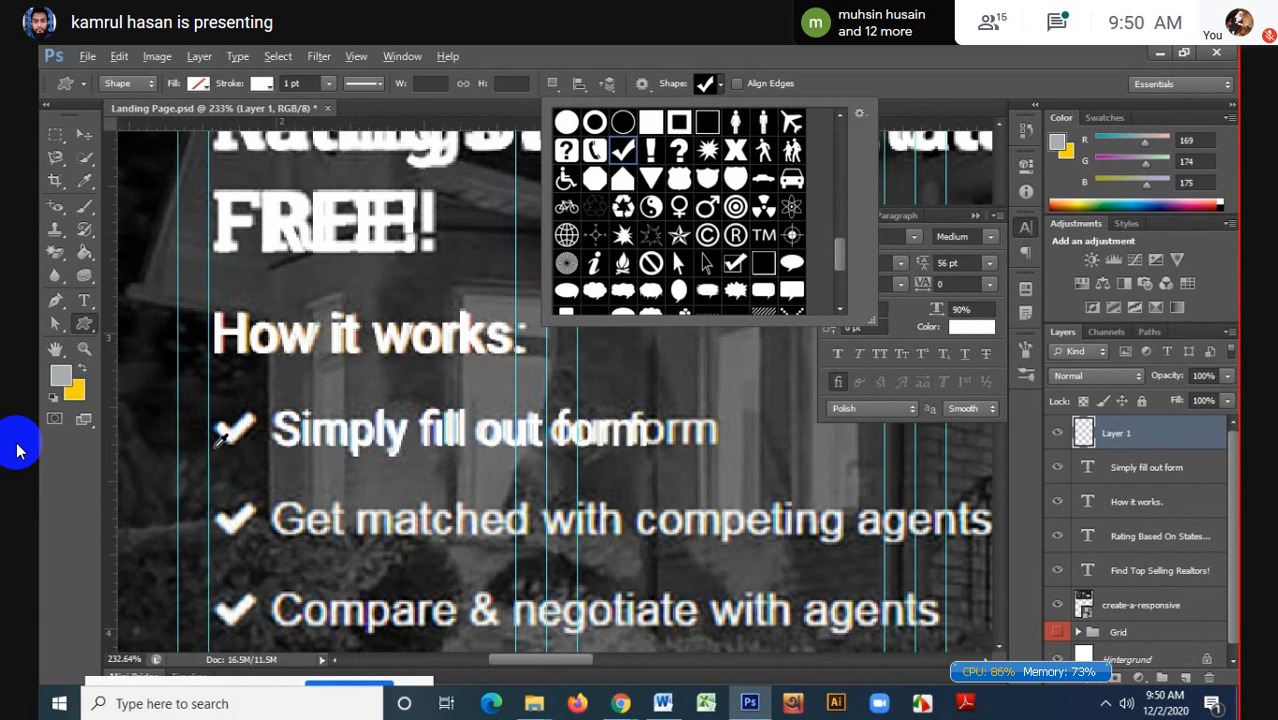
pyautogui.scroll(9, 212, 444)
pyautogui.moveTo(211, 383); pyautogui.dragTo(426, 459)
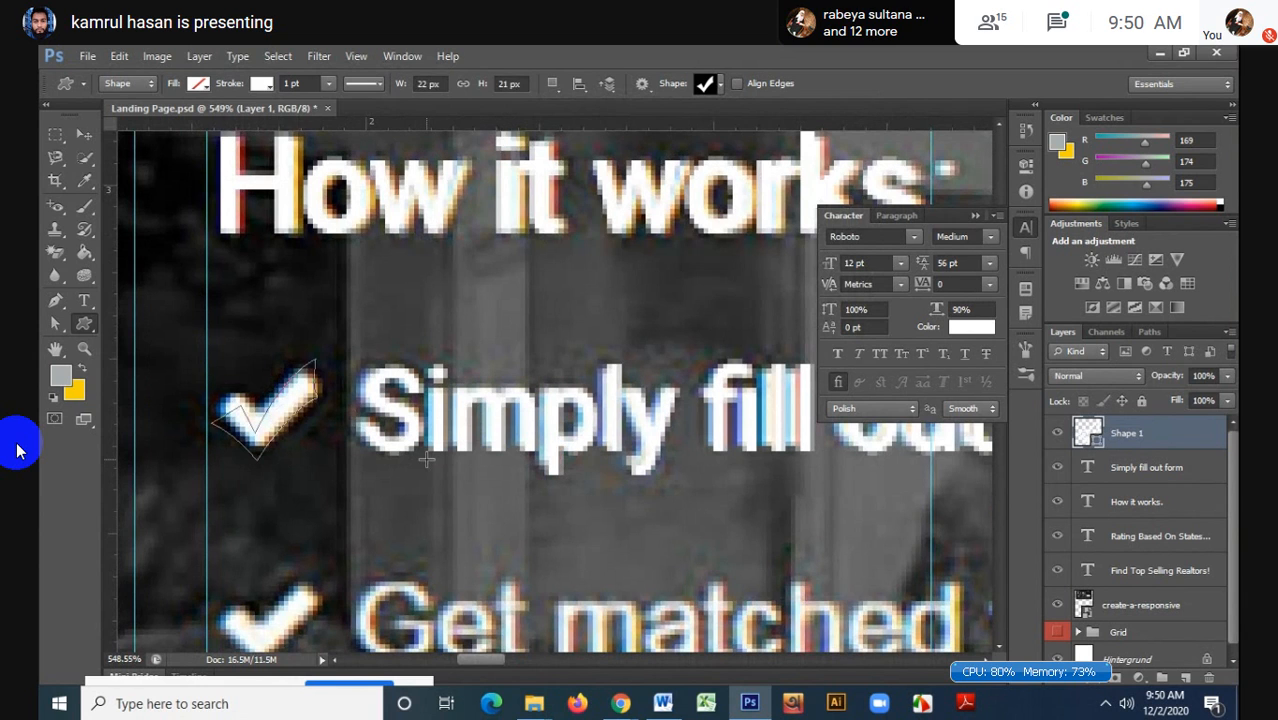
# - Remove the check mark shape's stroke and fill it with white
pyautogui.click(266, 83)
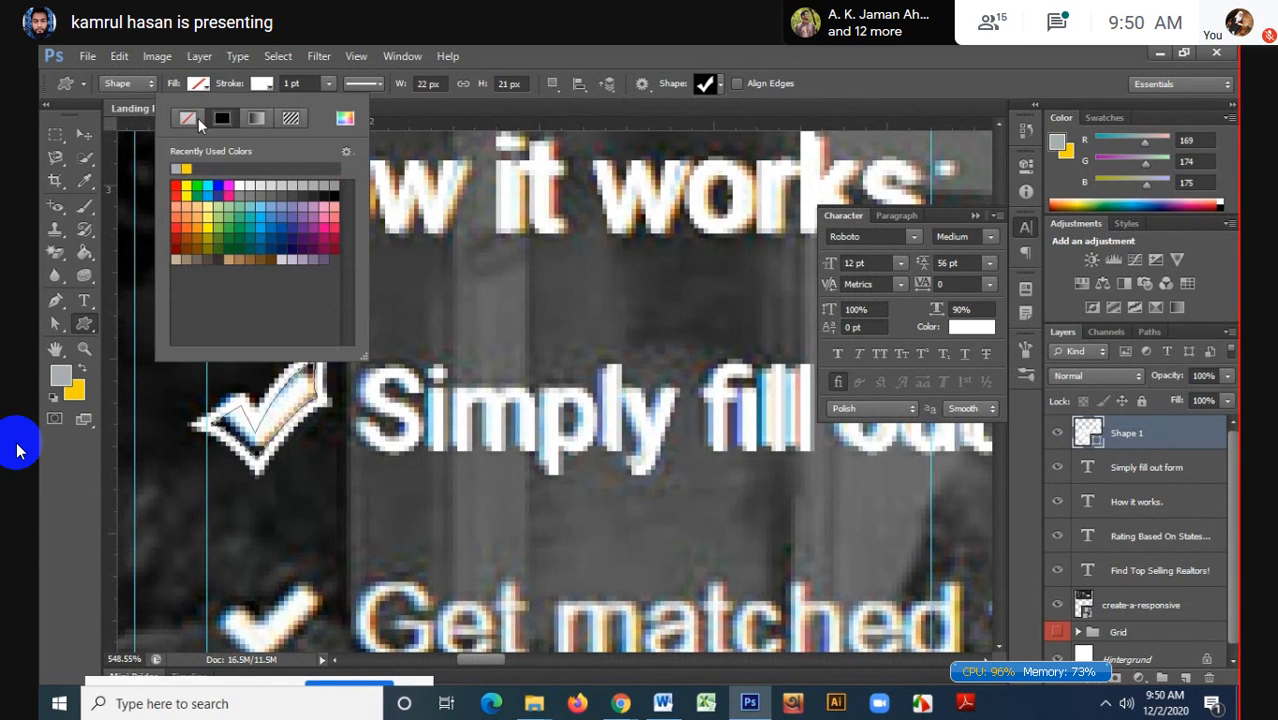
pyautogui.click(199, 120)
pyautogui.click(198, 83)
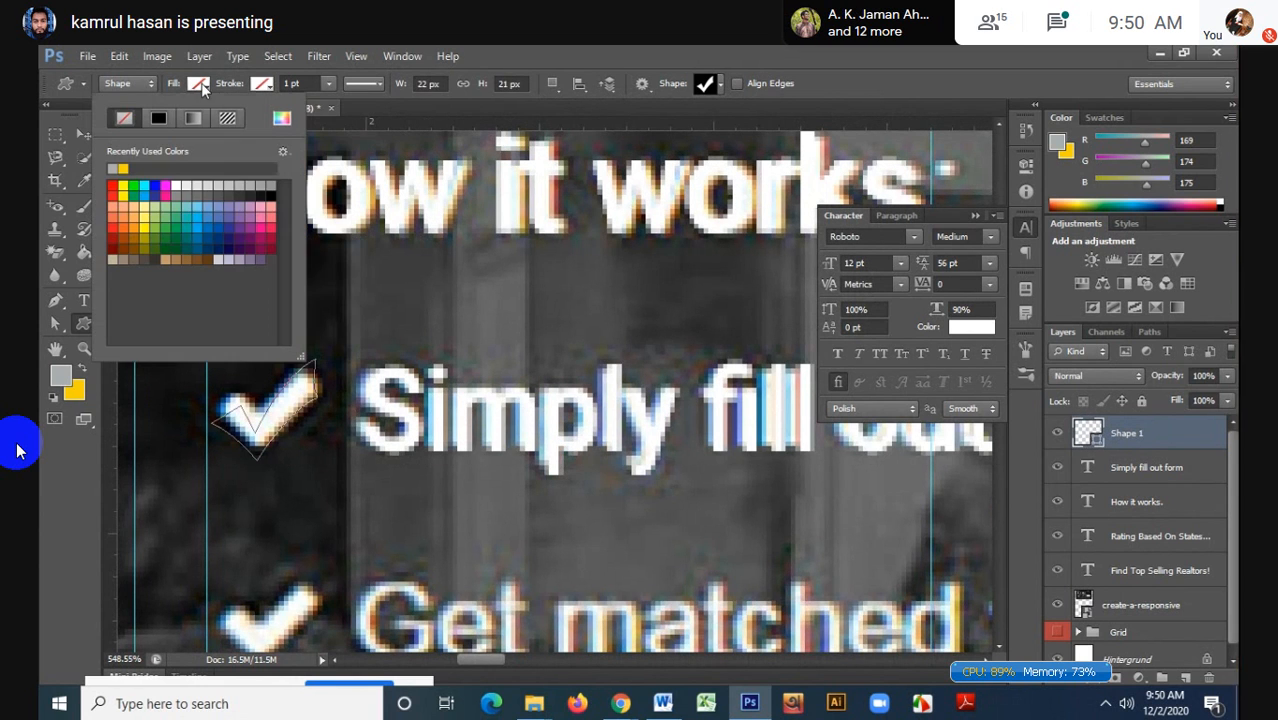
pyautogui.click(177, 186)
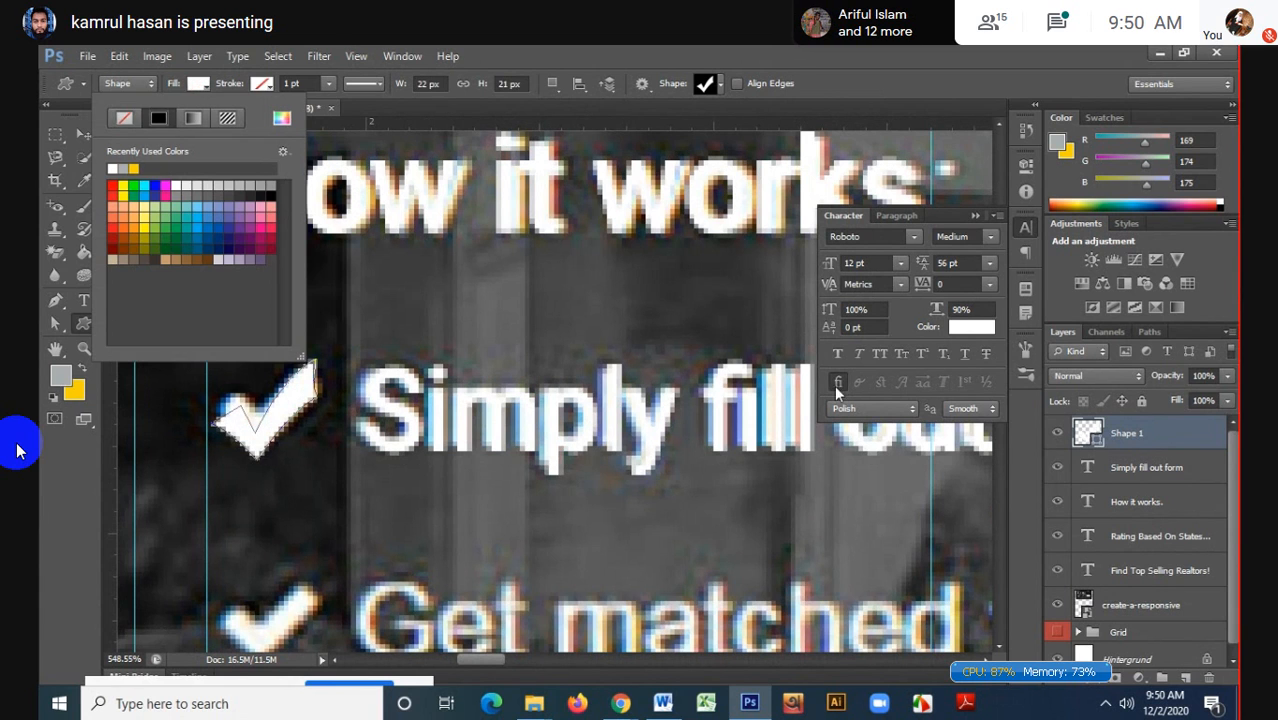
pyautogui.click(1152, 435)
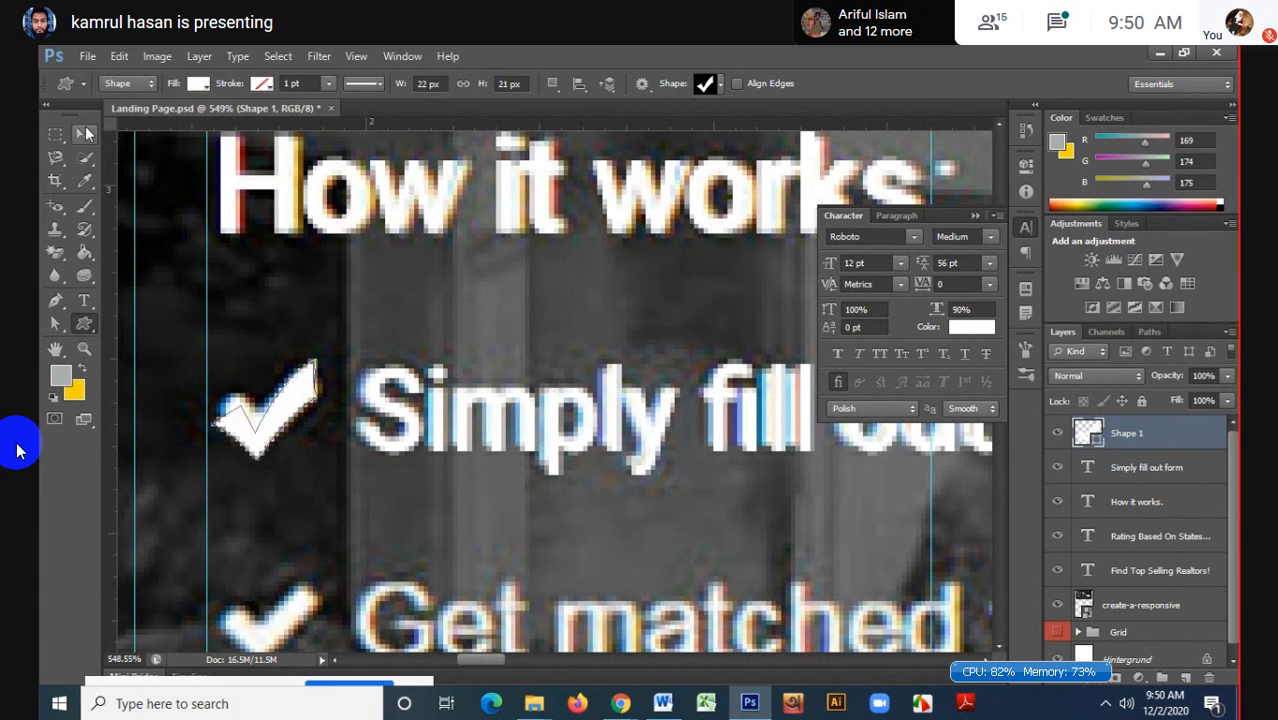
# - Align the vertical centers of the check mark shape and the "Simply fill out form" text
pyautogui.press('v')
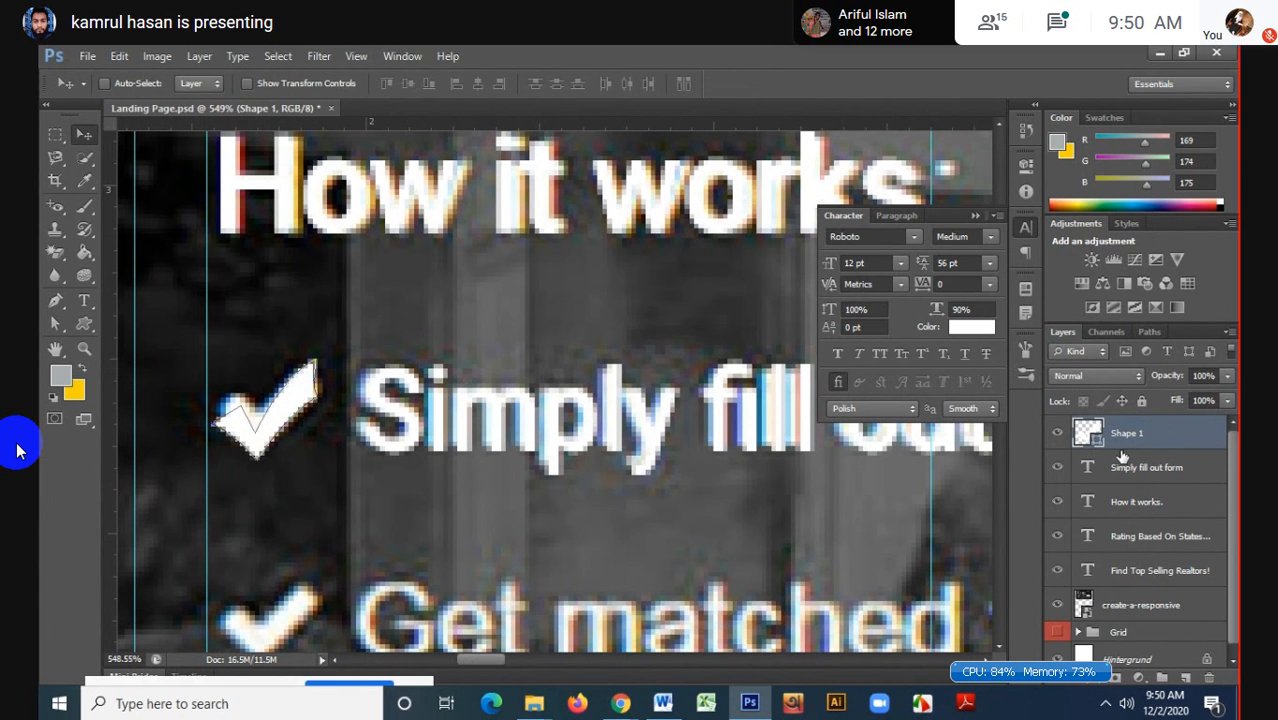
pyautogui.keyDown('shift'); pyautogui.click(1147, 470); pyautogui.keyUp('shift')
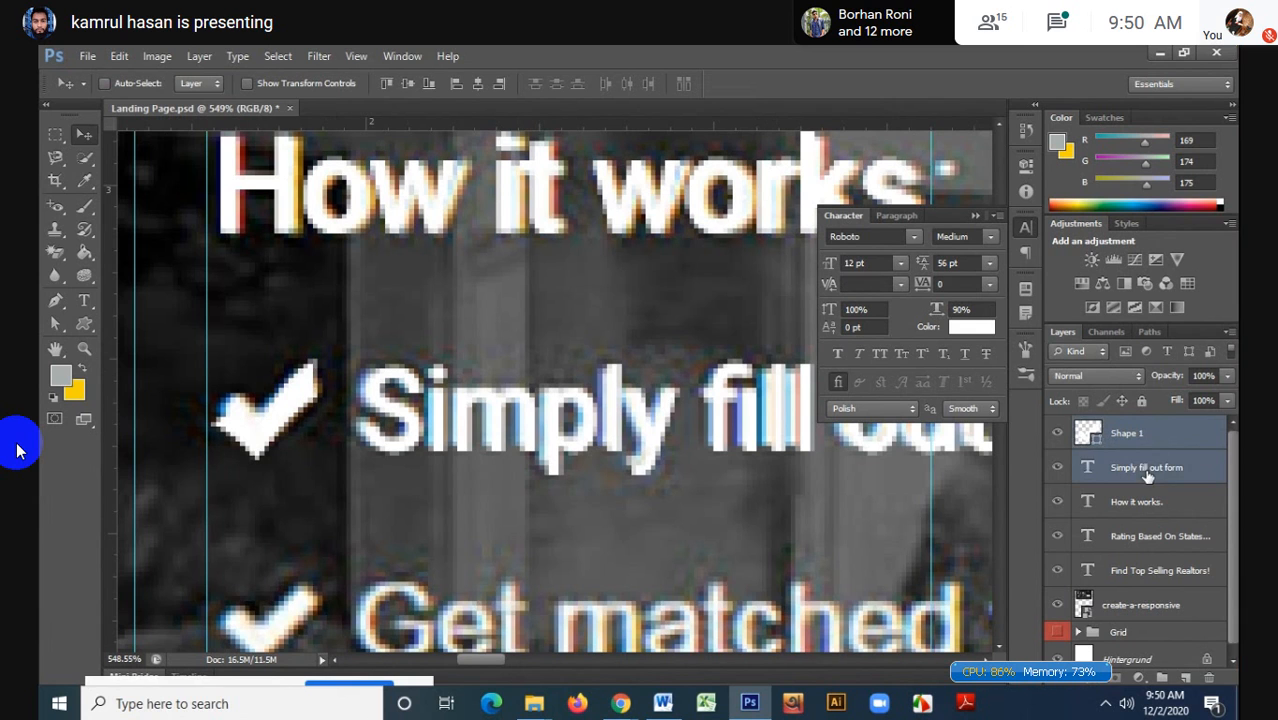
pyautogui.click(406, 87)
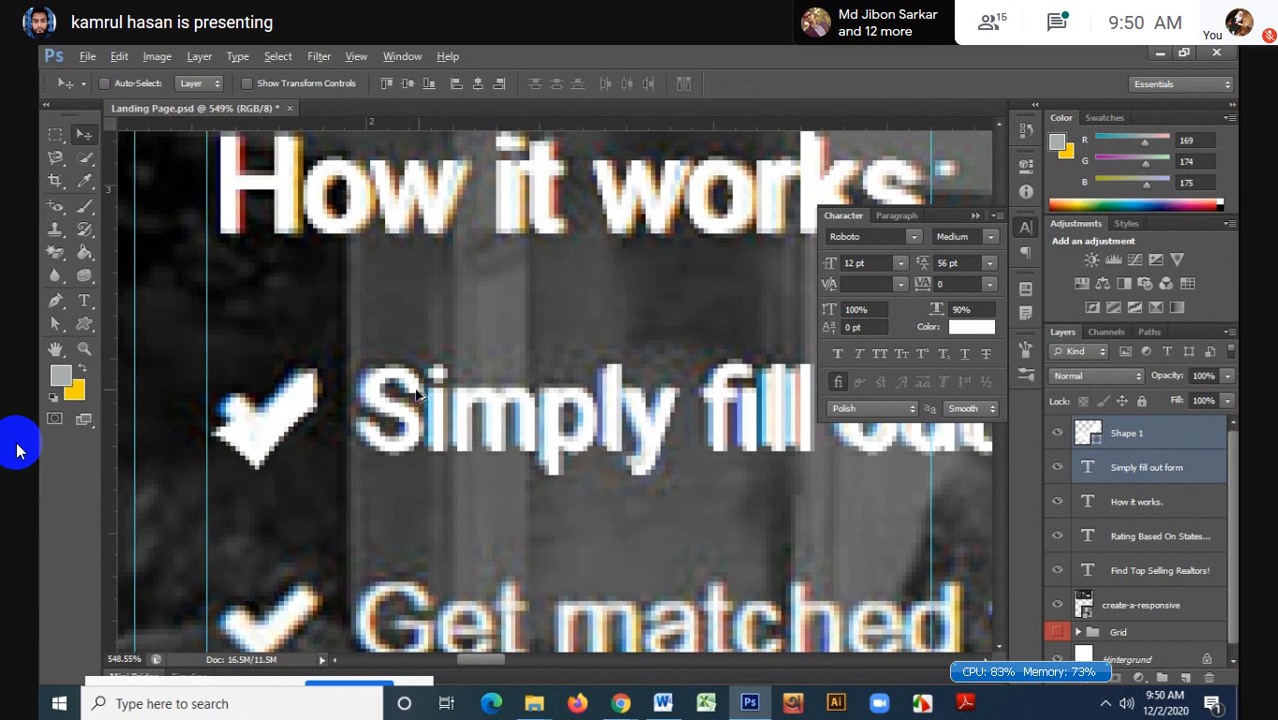
# - Duplicate the check mark and its text onto the sample's second, third and fourth checklist items
pyautogui.scroll(-1, 410, 395)
pyautogui.scroll(-4, 411, 395)
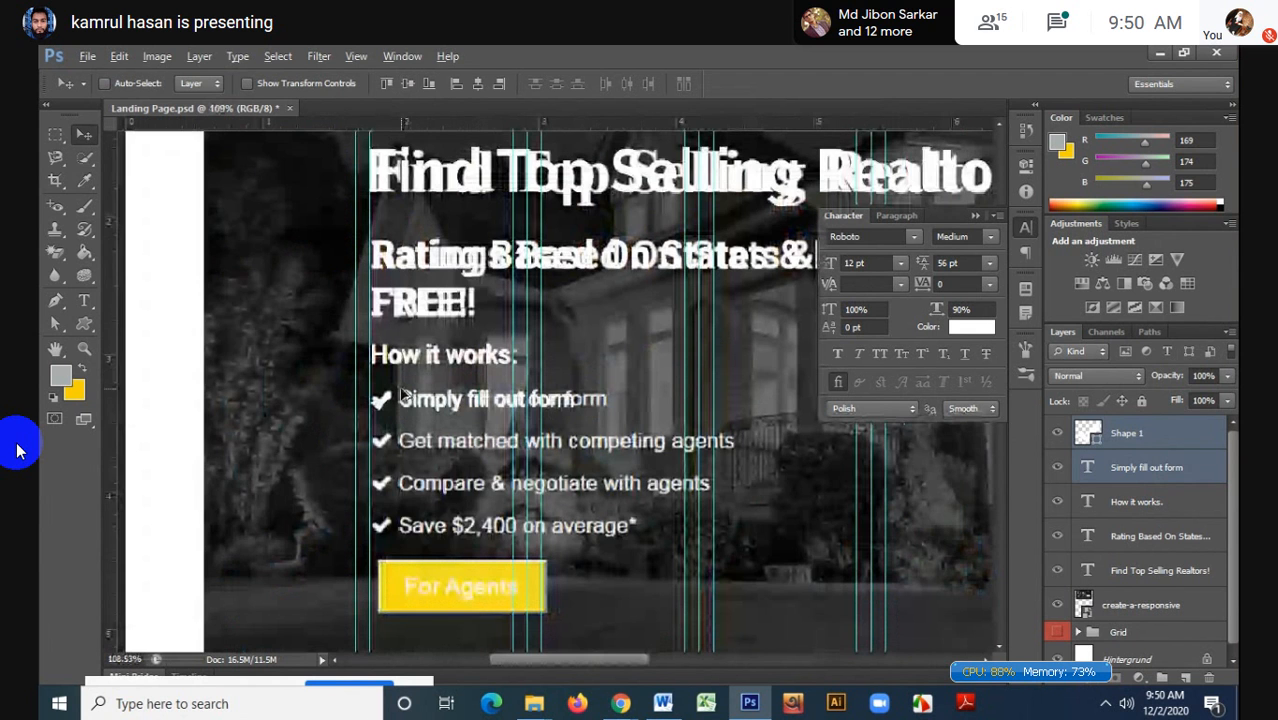
pyautogui.scroll(-1, 404, 396)
pyautogui.scroll(2, 445, 543)
pyautogui.scroll(2, 445, 543)
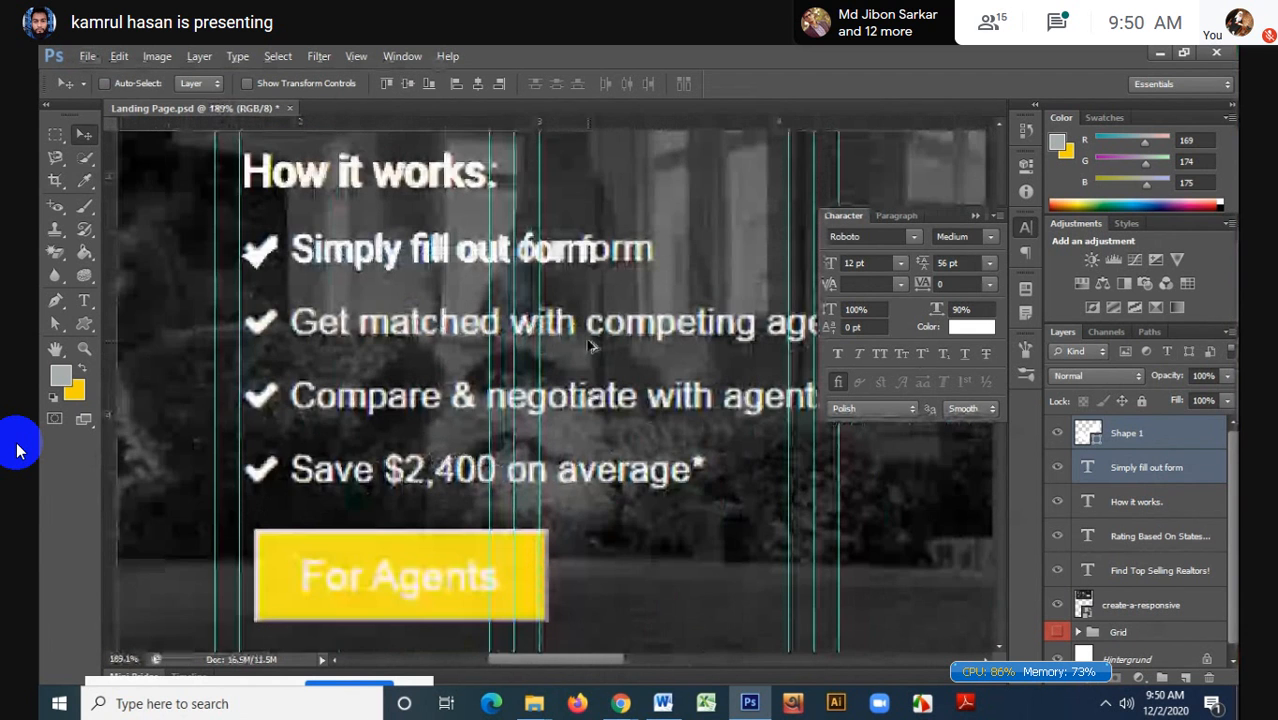
pyautogui.moveTo(352, 225); pyautogui.dragTo(349, 322)
pyautogui.scroll(-1, 352, 300)
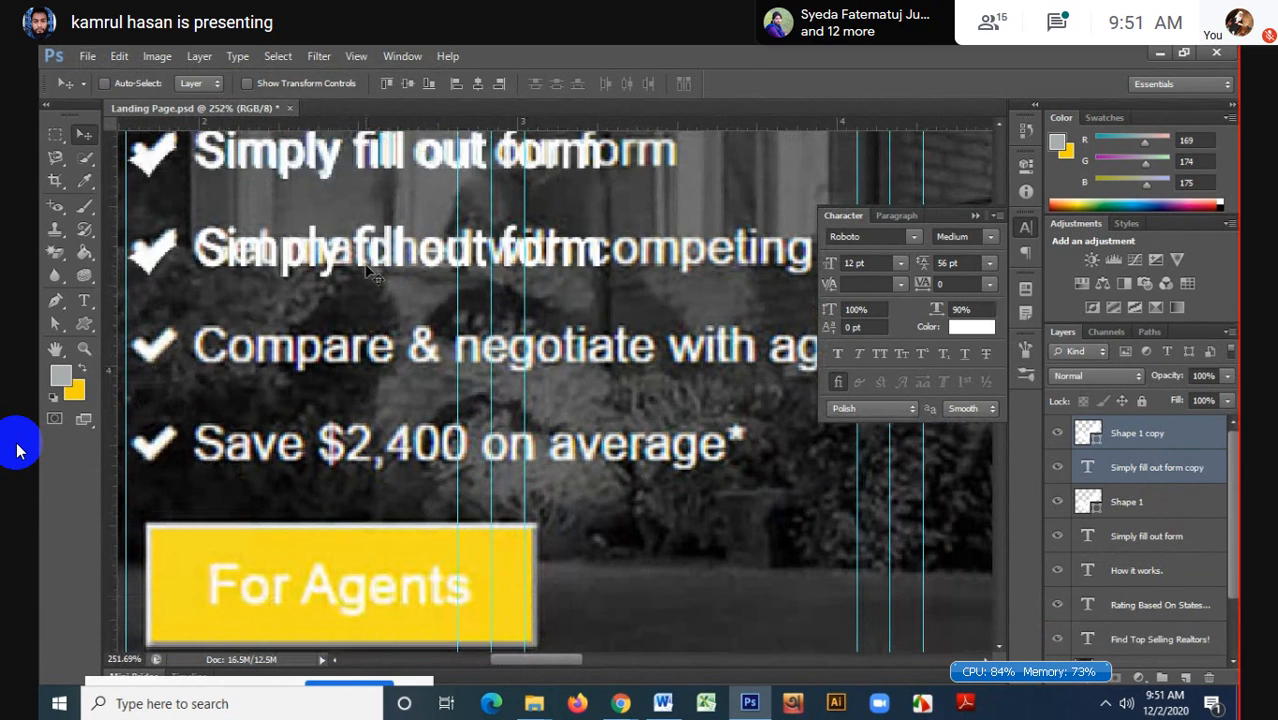
pyautogui.moveTo(361, 255); pyautogui.dragTo(361, 347)
pyautogui.scroll(-1, 368, 356)
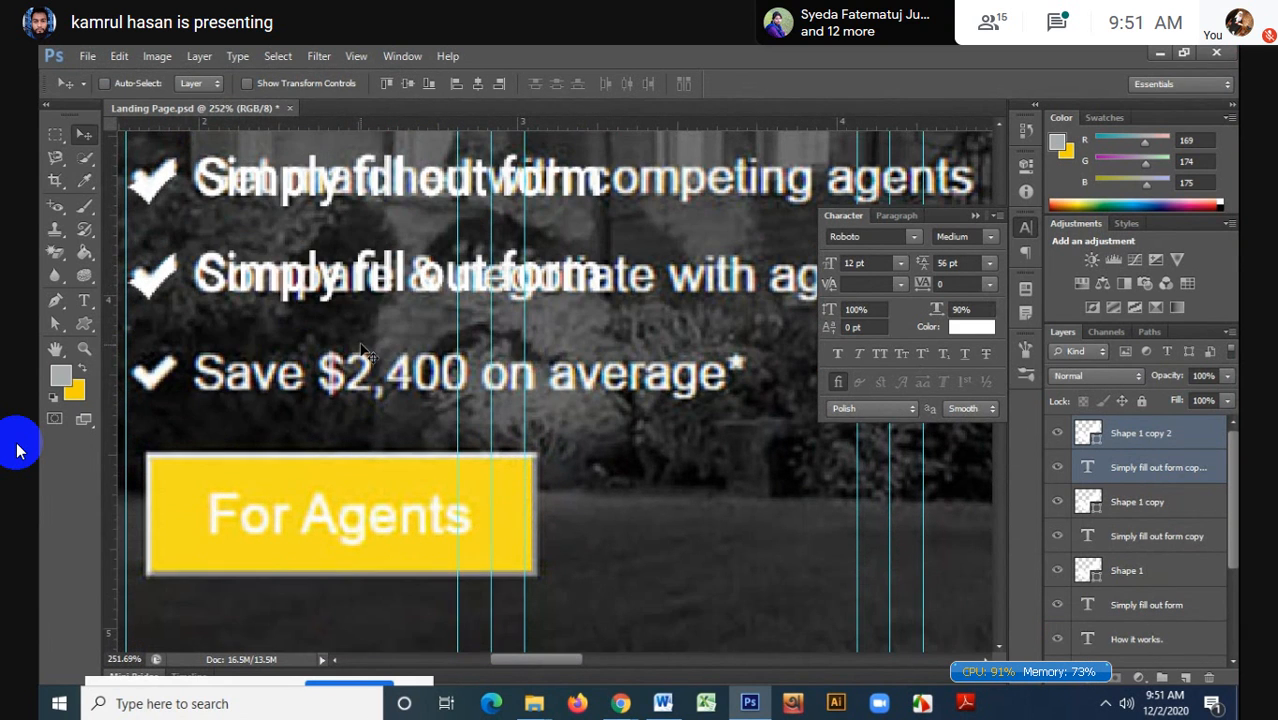
pyautogui.moveTo(366, 276); pyautogui.dragTo(358, 372)
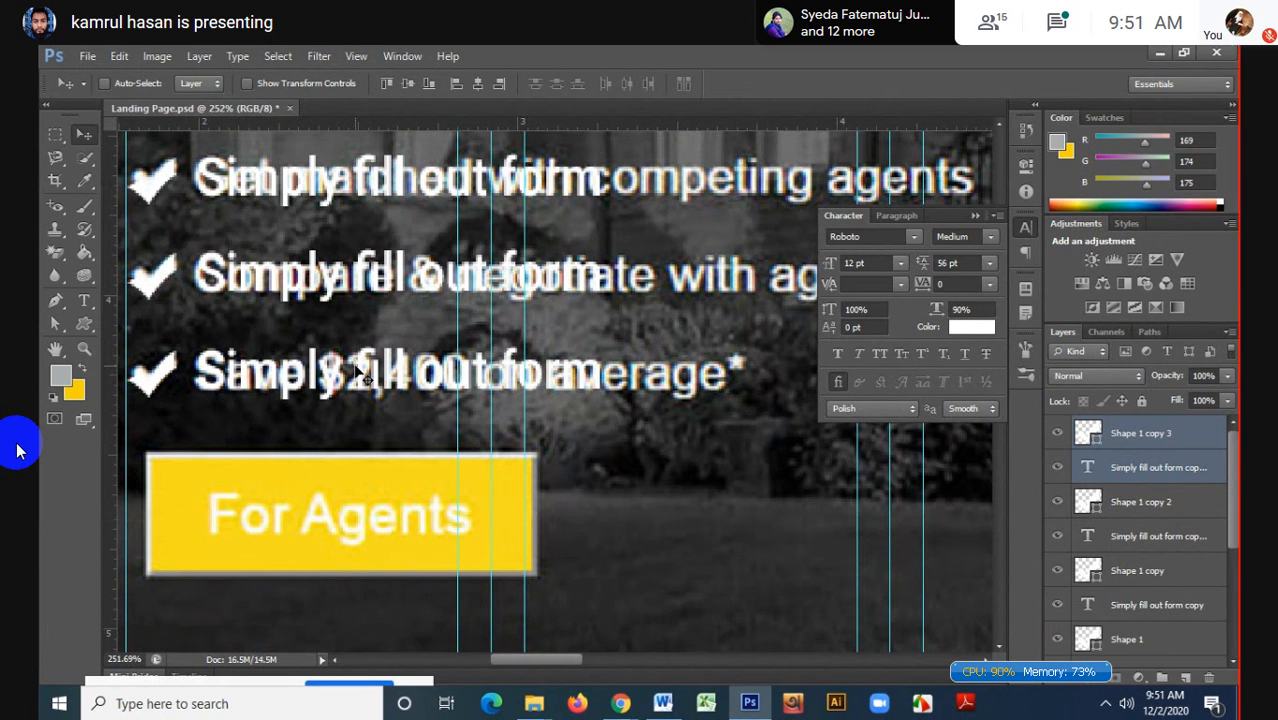
# - Examine the rebuilt checklist, the "For Agents" button and the overall page against the guides, along with the layer stack
pyautogui.scroll(-1, 362, 372)
pyautogui.scroll(-9, 358, 372)
pyautogui.scroll(-1, 357, 371)
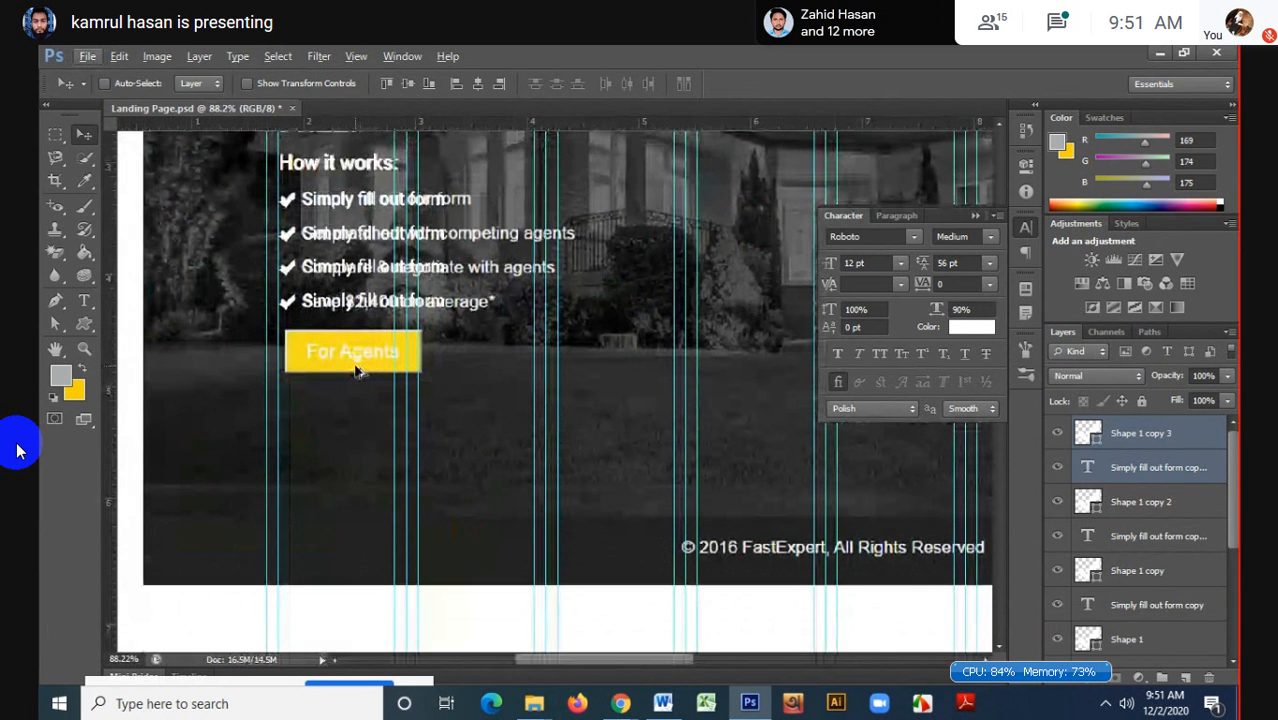
pyautogui.scroll(6, 340, 238)
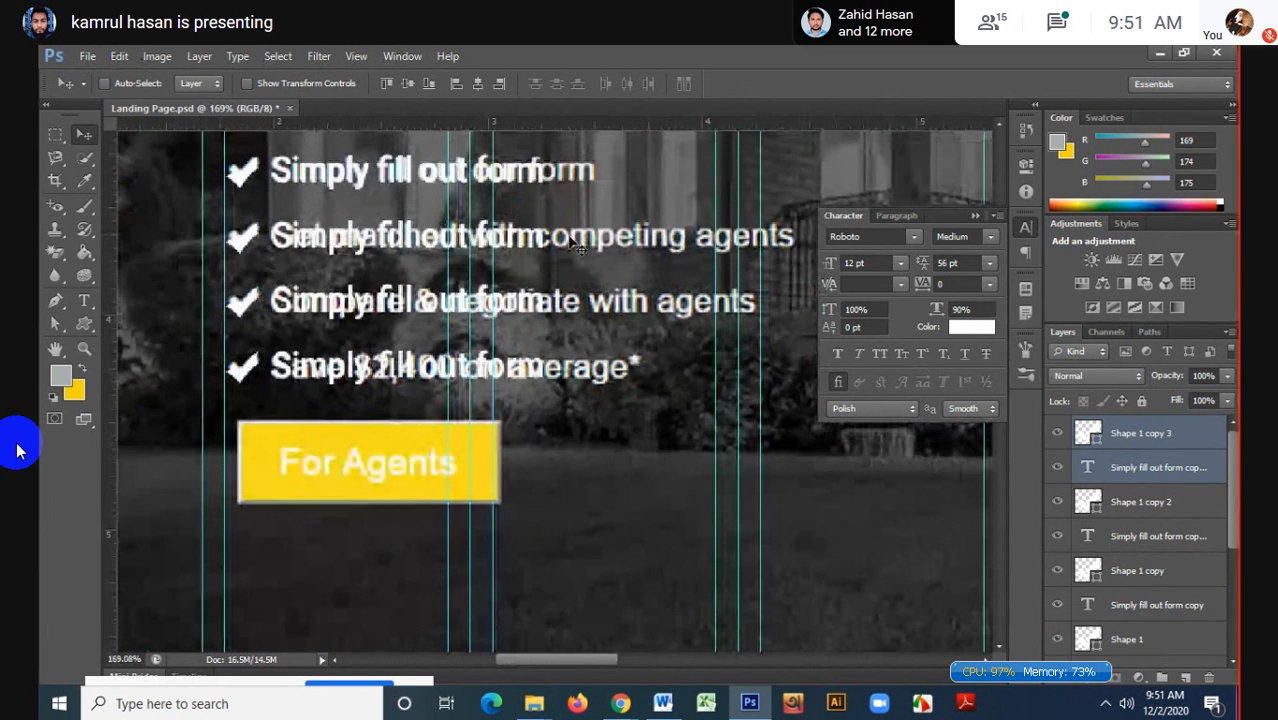
pyautogui.scroll(-4, 543, 343)
pyautogui.scroll(-2, 543, 343)
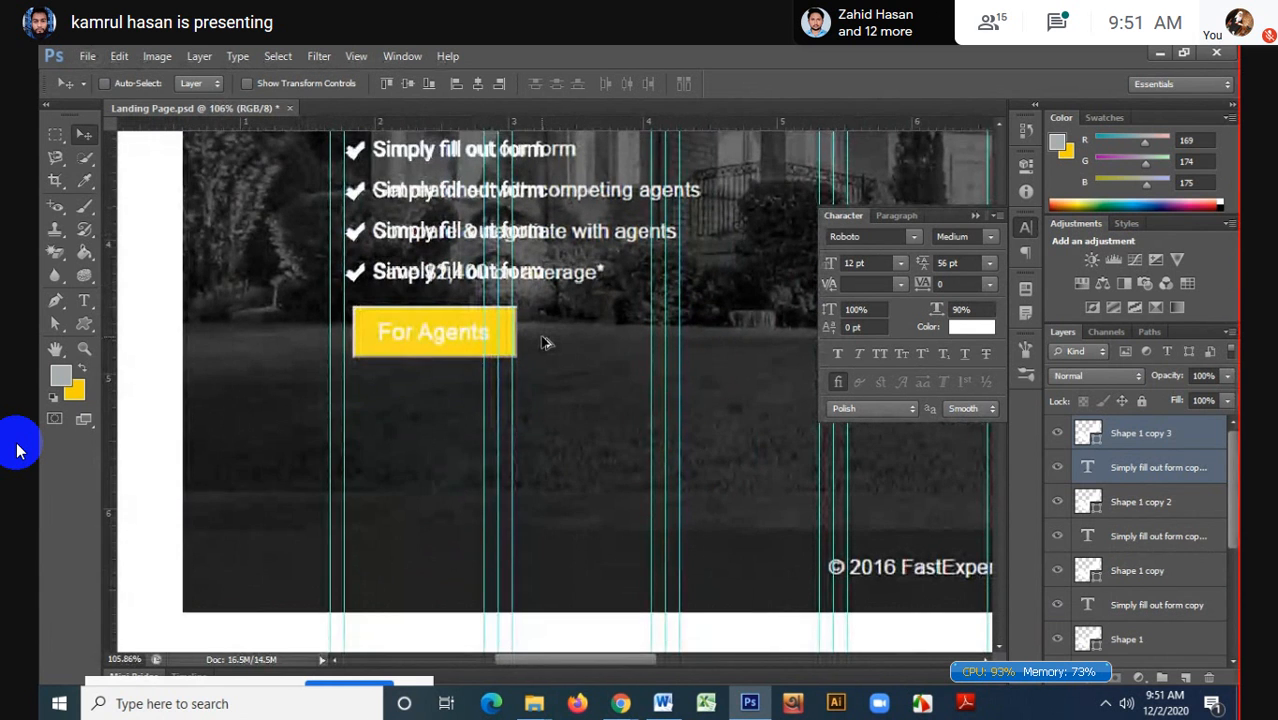
pyautogui.scroll(3, 543, 343)
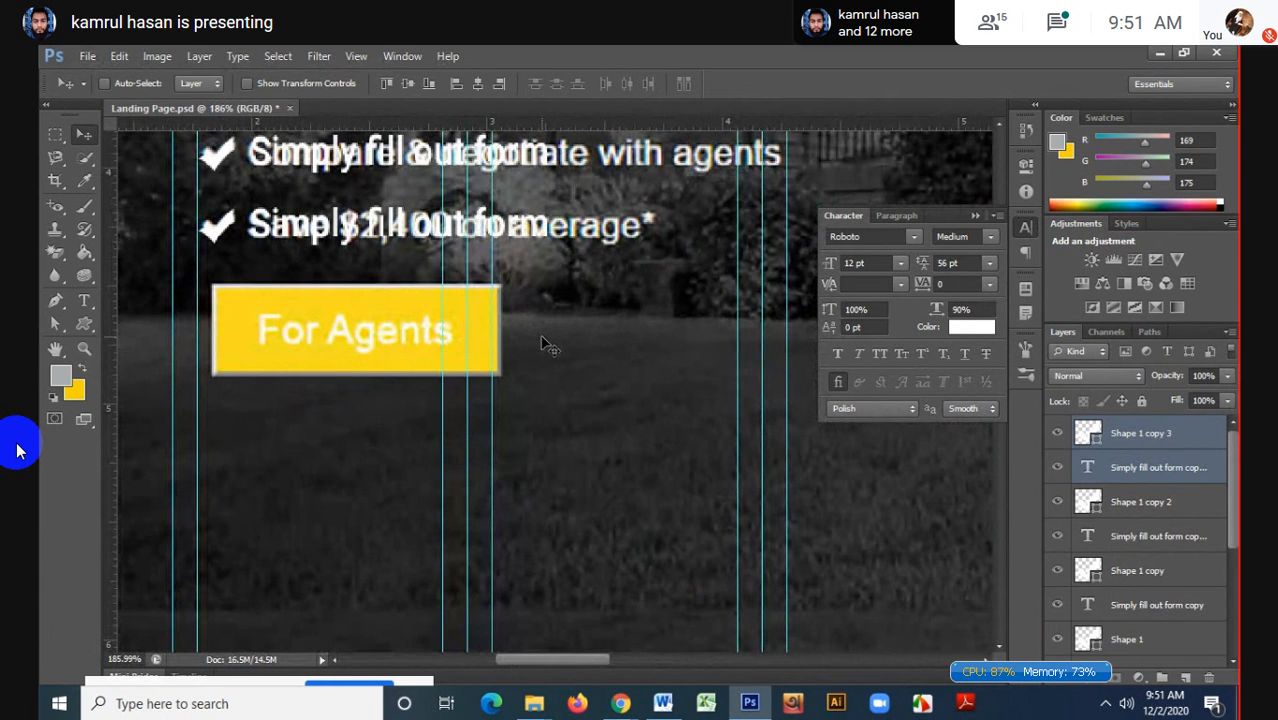
pyautogui.scroll(2, 399, 363)
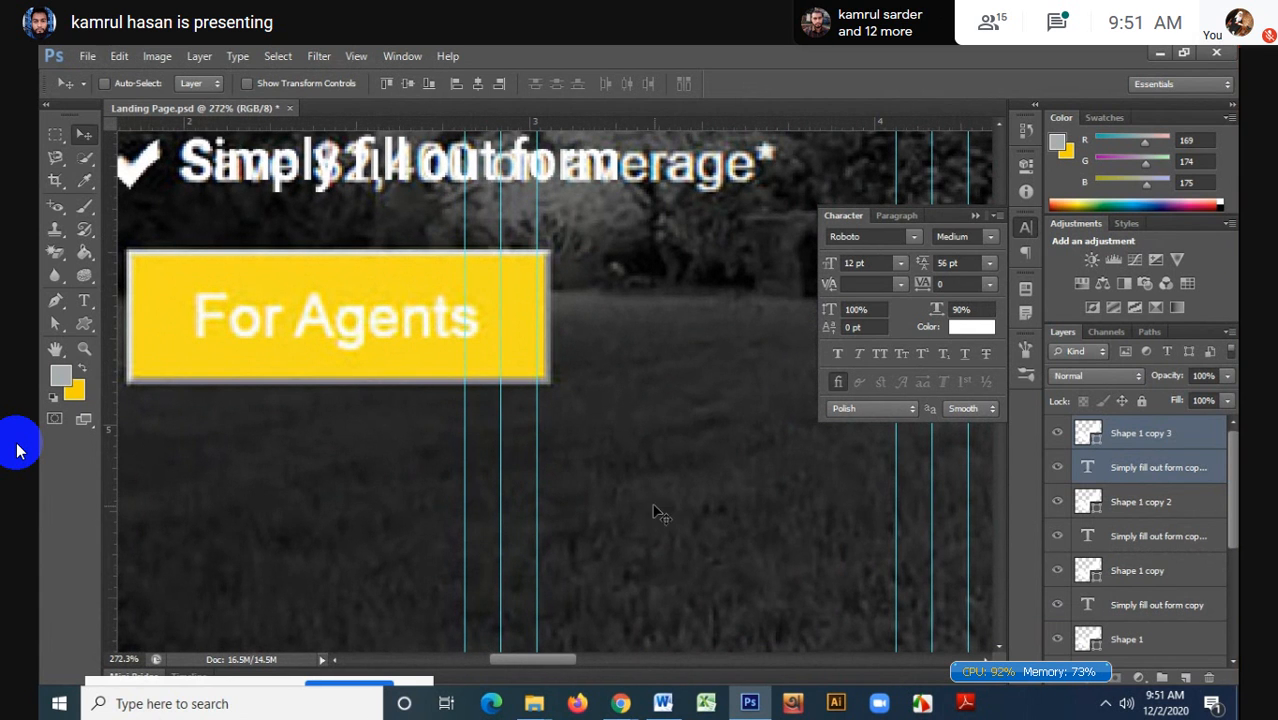
pyautogui.scroll(-5, 658, 510)
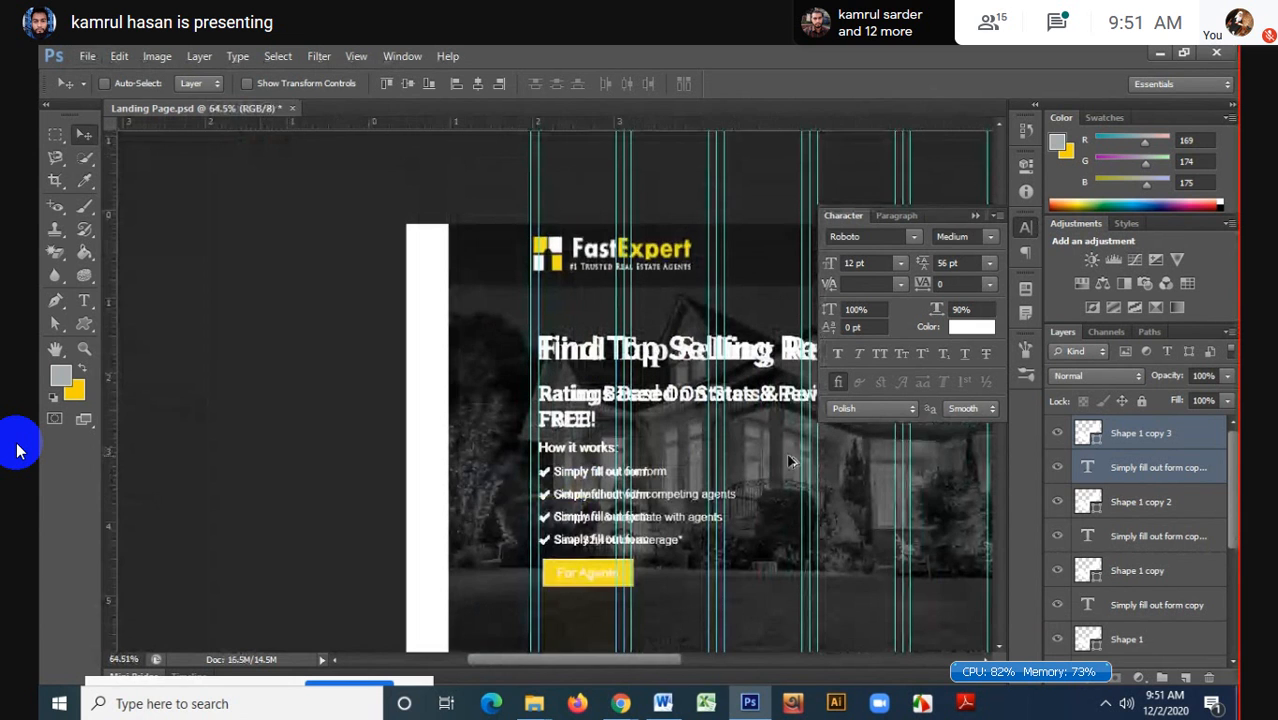
pyautogui.scroll(3, 790, 461)
pyautogui.scroll(-3, 790, 461)
pyautogui.moveTo(790, 461); pyautogui.dragTo(565, 424)
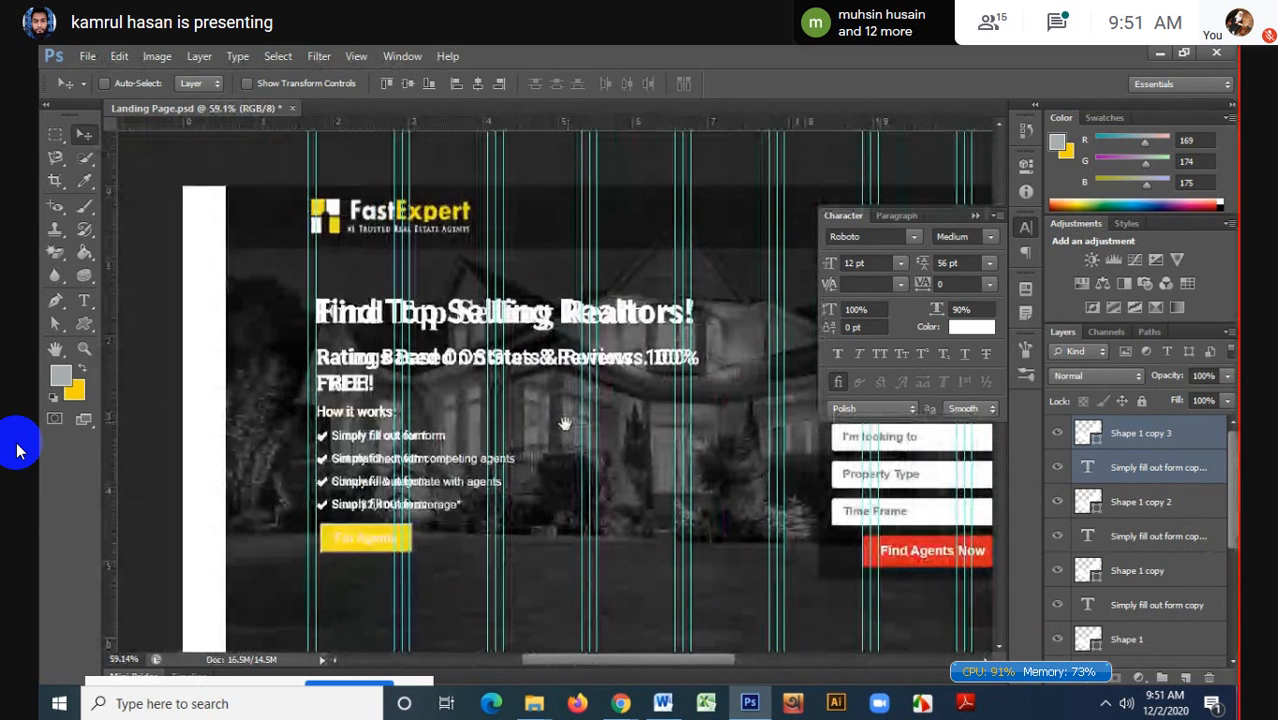
pyautogui.scroll(-3, 1113, 534)
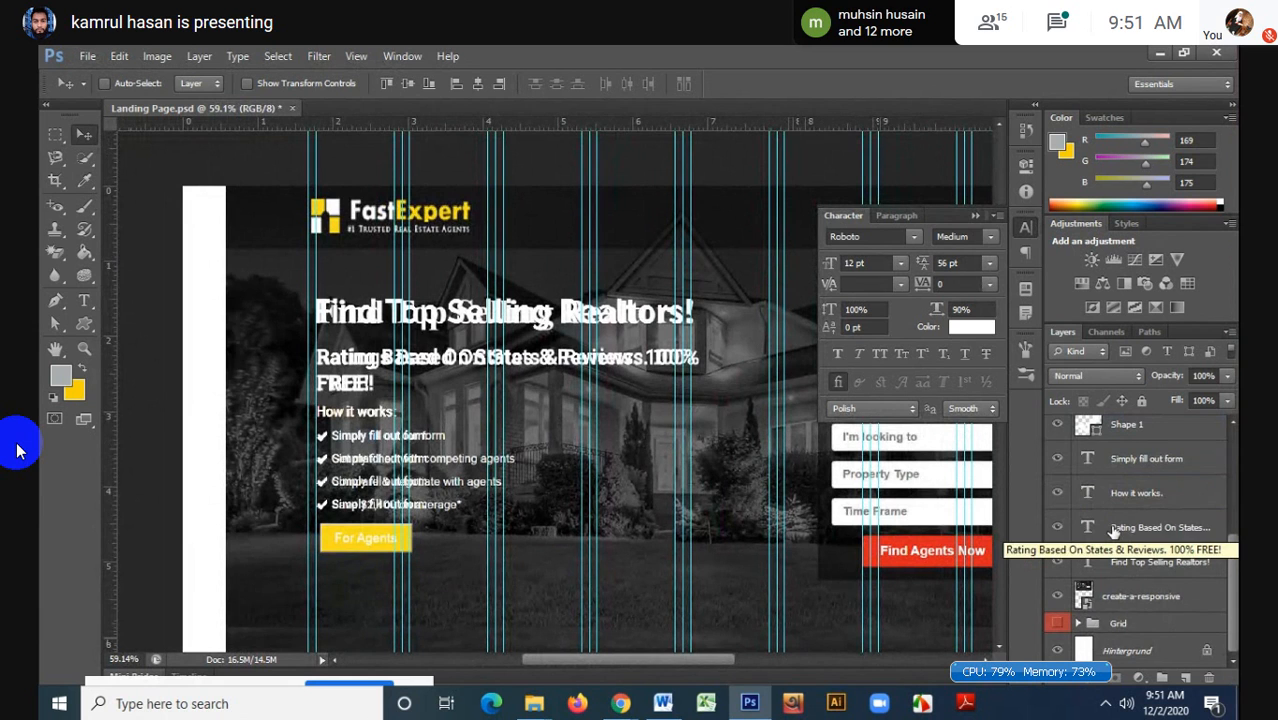
# - Switch to Chrome to check the Google Meet call, return to Photoshop and dismiss the presenting notification
pyautogui.moveTo(619, 706)
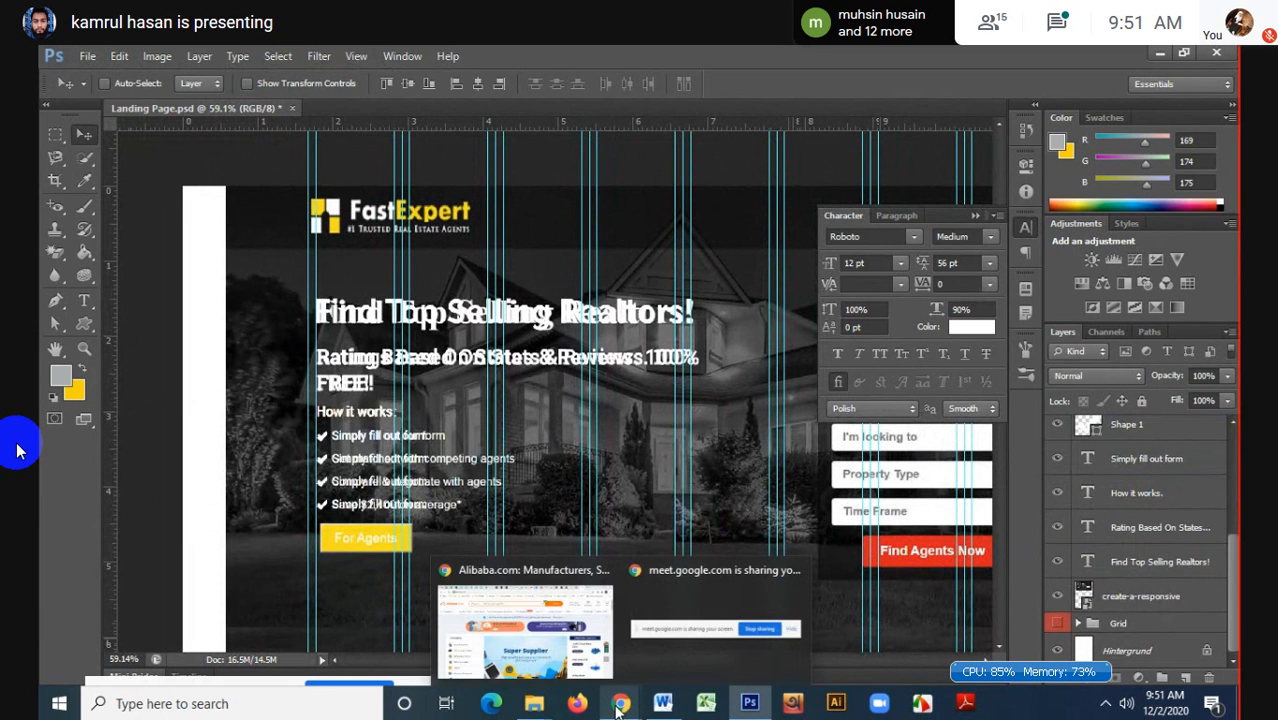
pyautogui.click(525, 630)
pyautogui.click(54, 60)
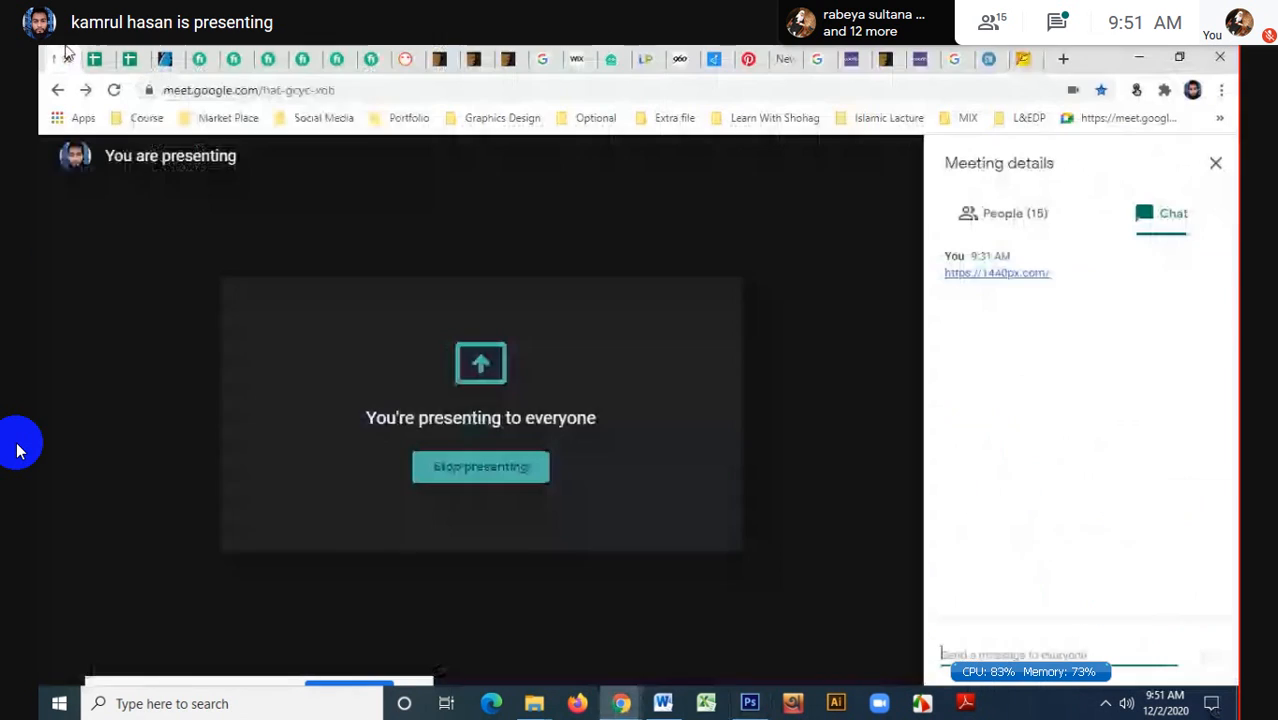
pyautogui.click(750, 703)
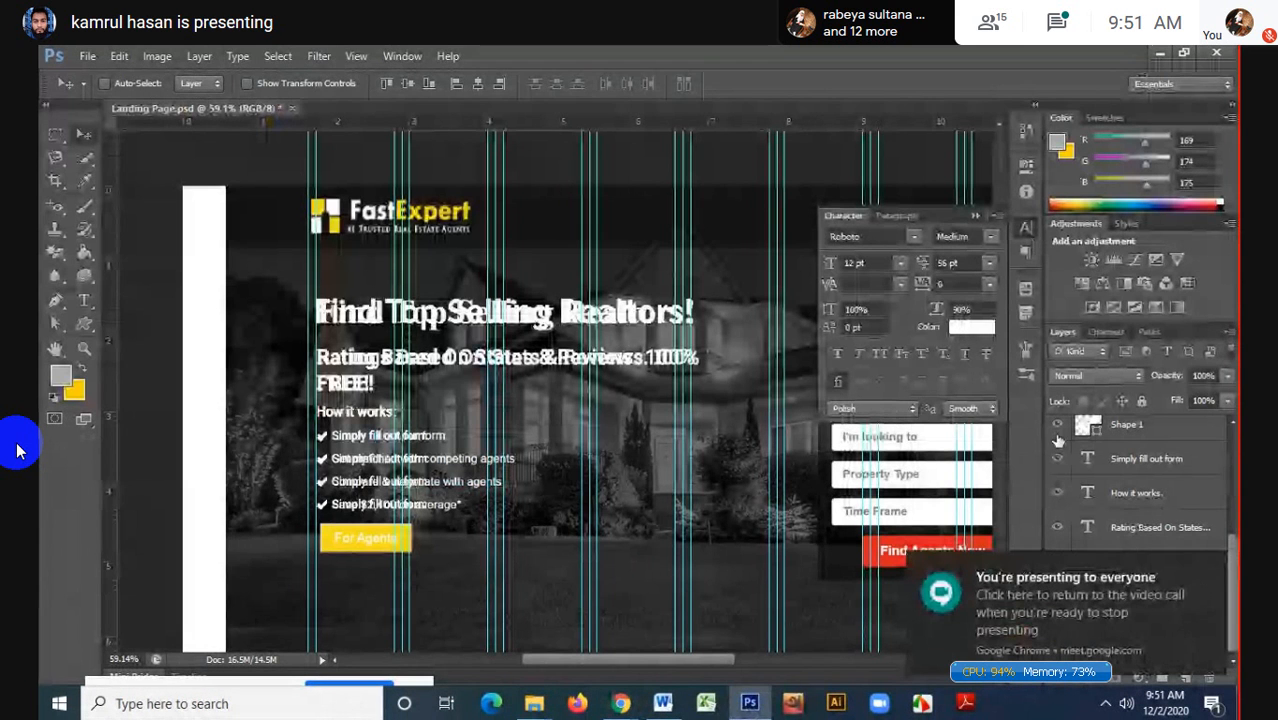
pyautogui.click(1209, 568)
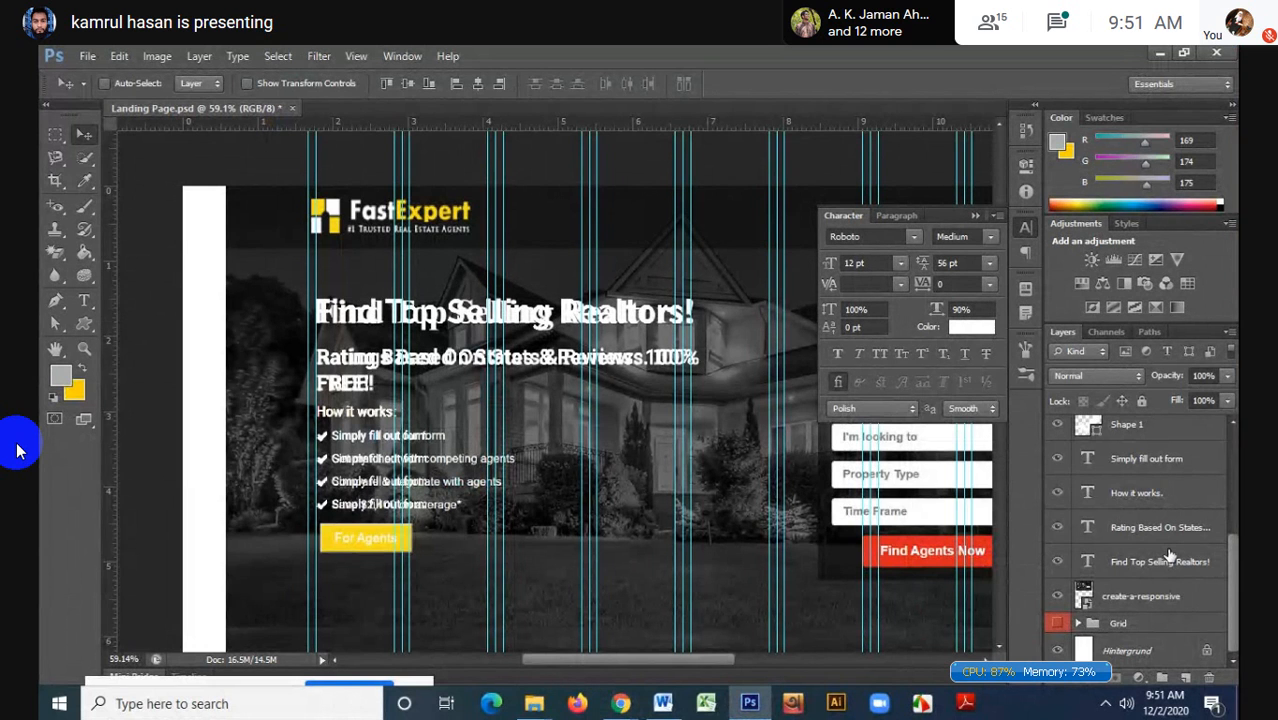
# - Save the Landing Page.psd document and return to the headline's layer in the layer list
pyautogui.scroll(4, 1168, 556)
pyautogui.hotkey('ctrl', 's')
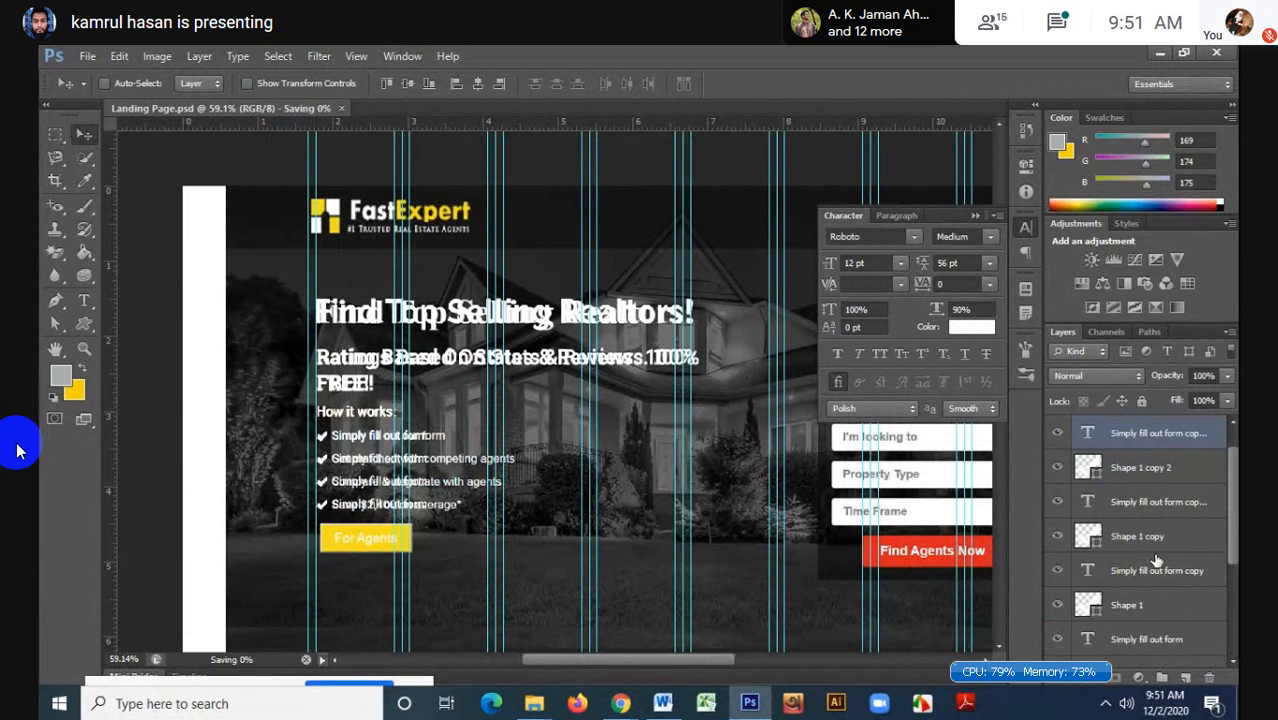
pyautogui.scroll(-2, 1155, 561)
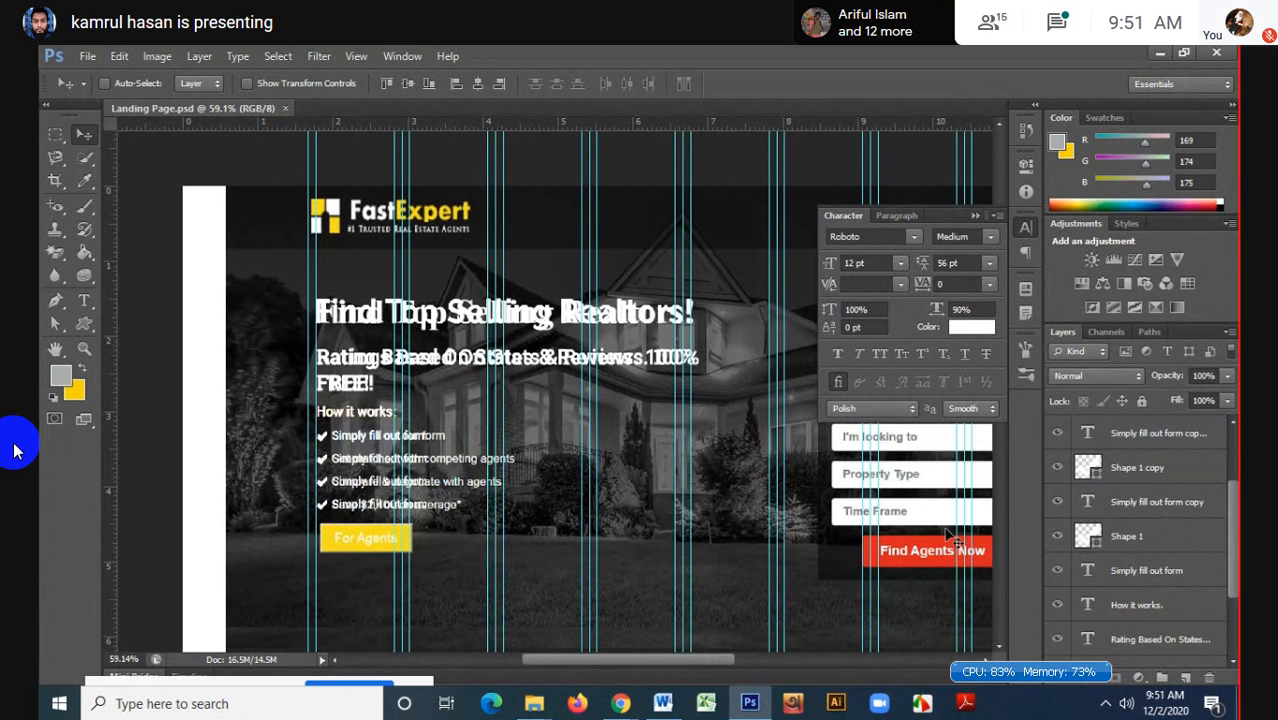
pyautogui.scroll(-3, 1168, 565)
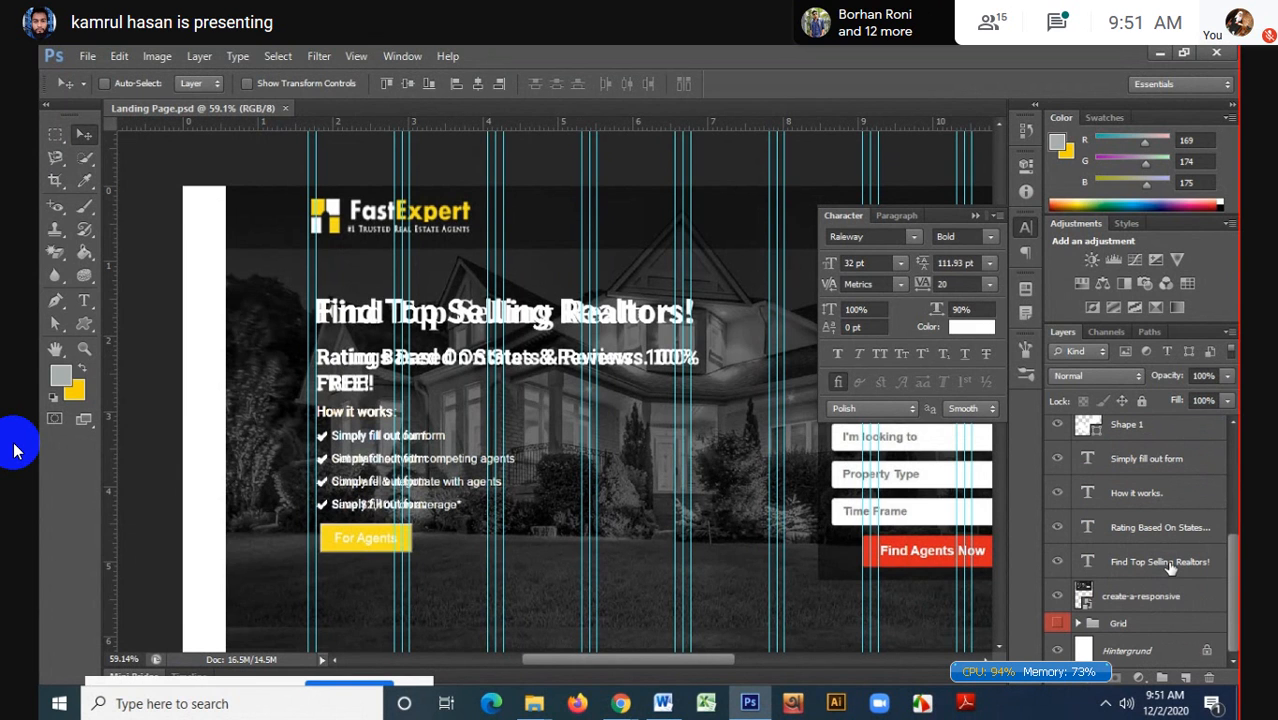
# - Group the headline and subheading text layers and name the group Company TAG
pyautogui.click(1170, 565)
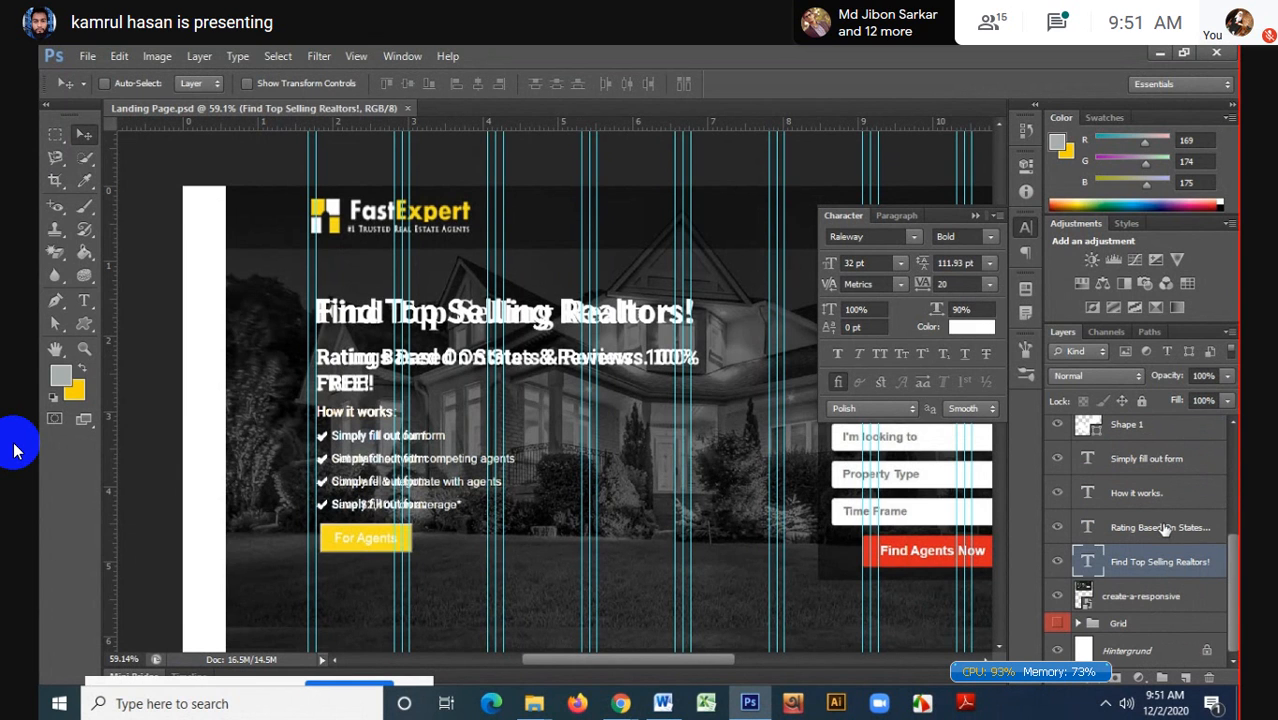
pyautogui.keyDown('shift'); pyautogui.click(1165, 530); pyautogui.keyUp('shift')
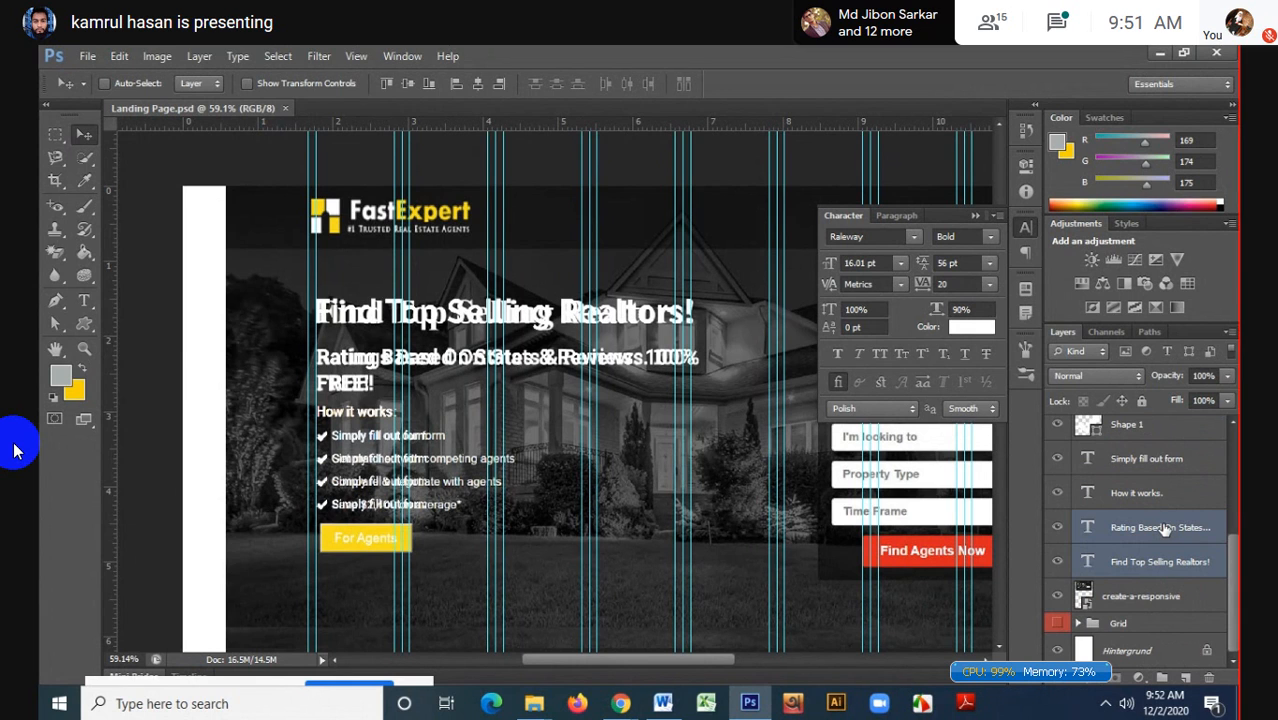
pyautogui.hotkey('ctrl', 'g')
pyautogui.doubleClick(1130, 568)
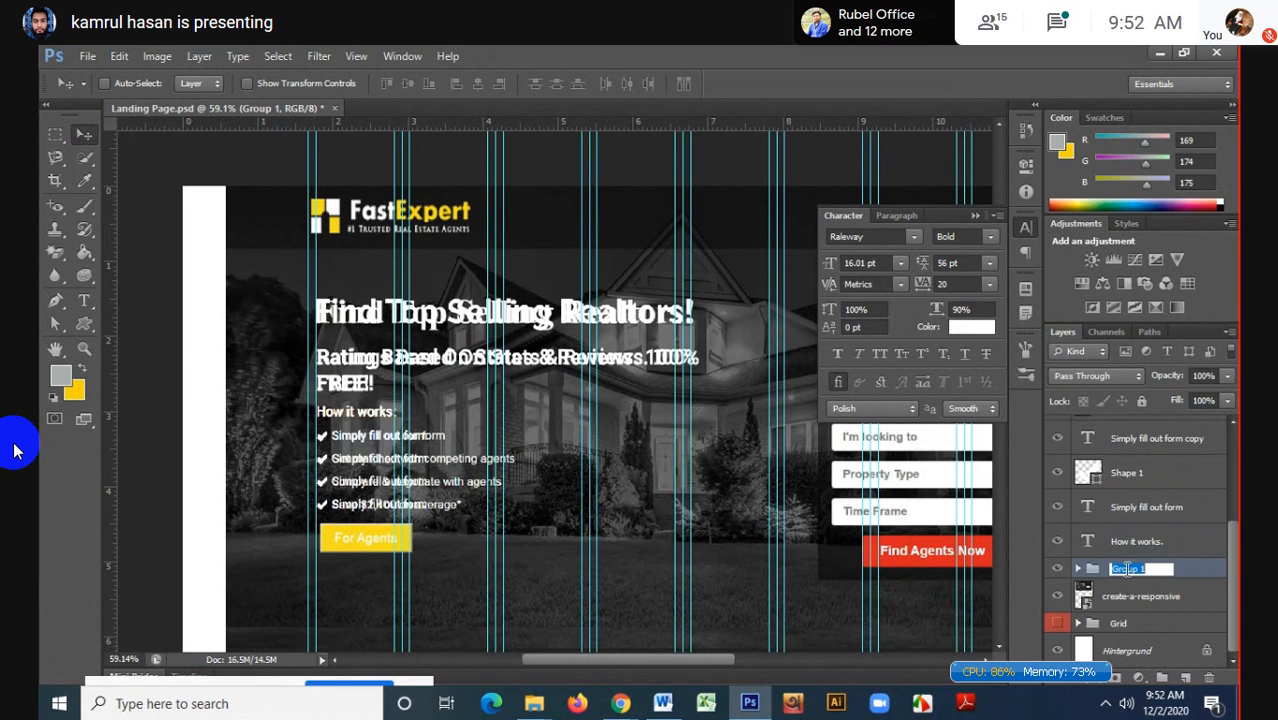
pyautogui.write('cny')
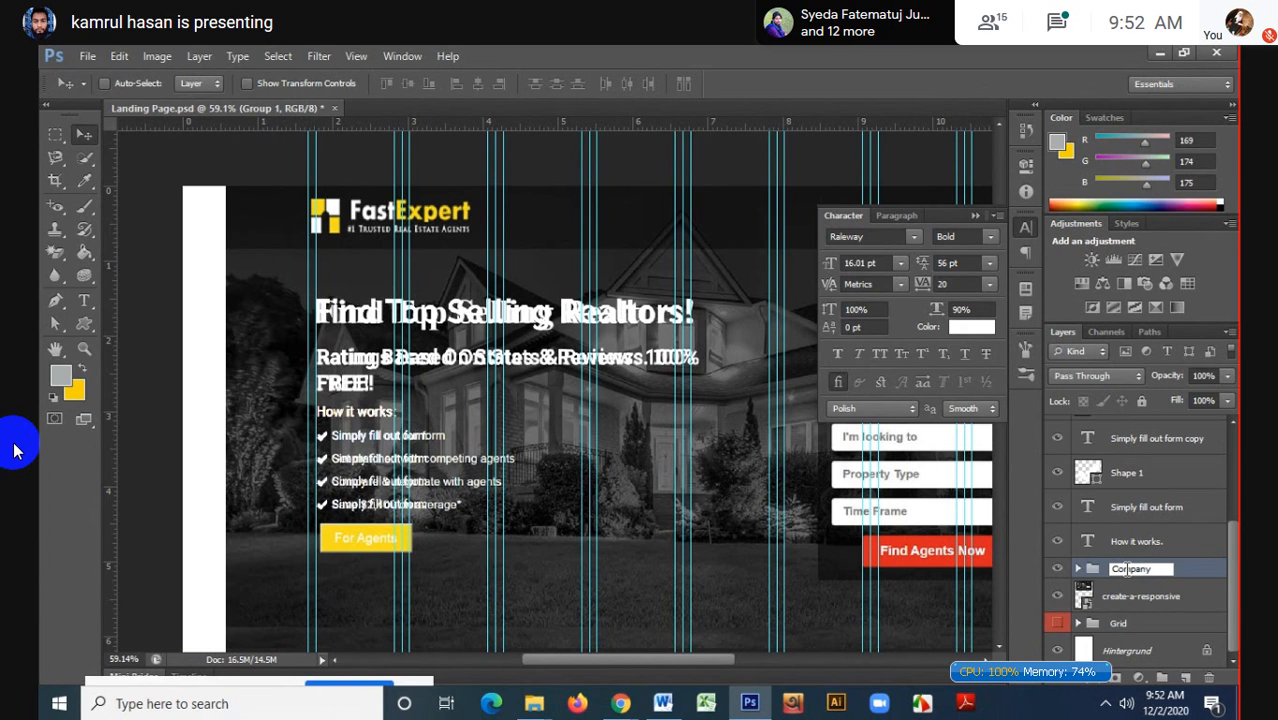
pyautogui.write(' TAG')
pyautogui.press('Return')
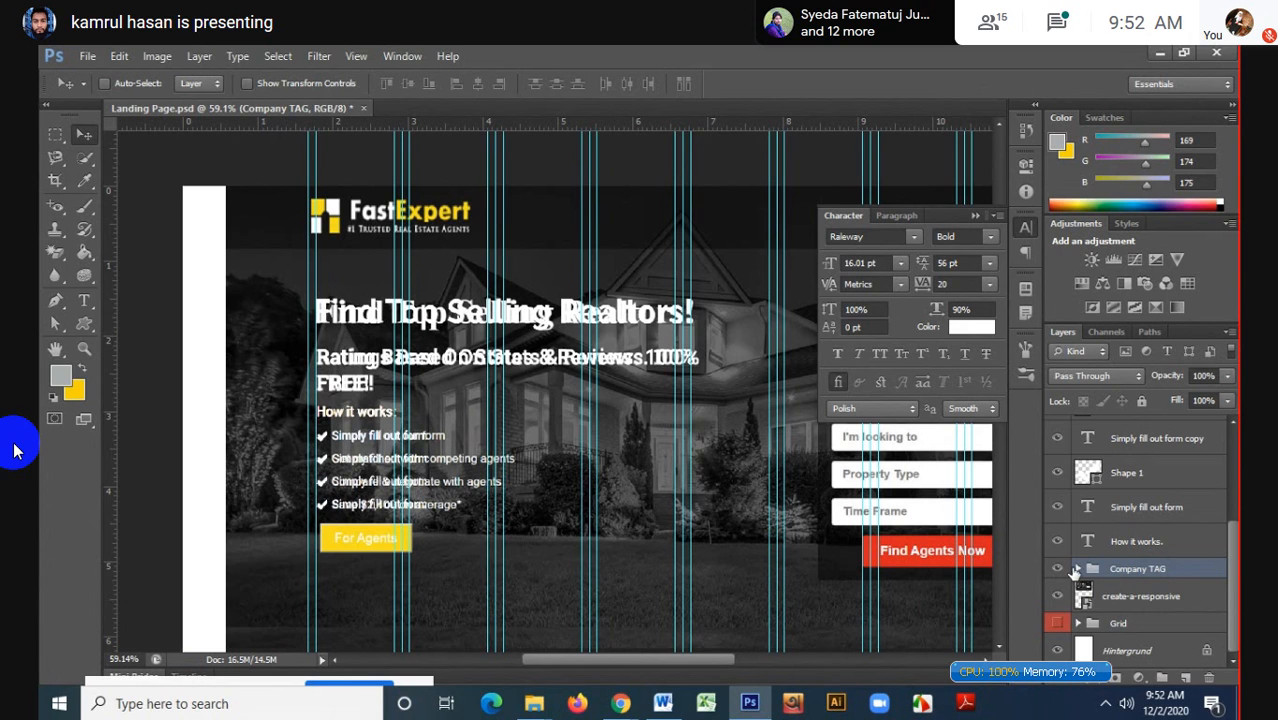
# - Group the "How it works" text with all the checklist text and check-mark layers and name the group Service
pyautogui.click(1150, 542)
pyautogui.scroll(3, 1148, 548)
pyautogui.scroll(2, 1148, 549)
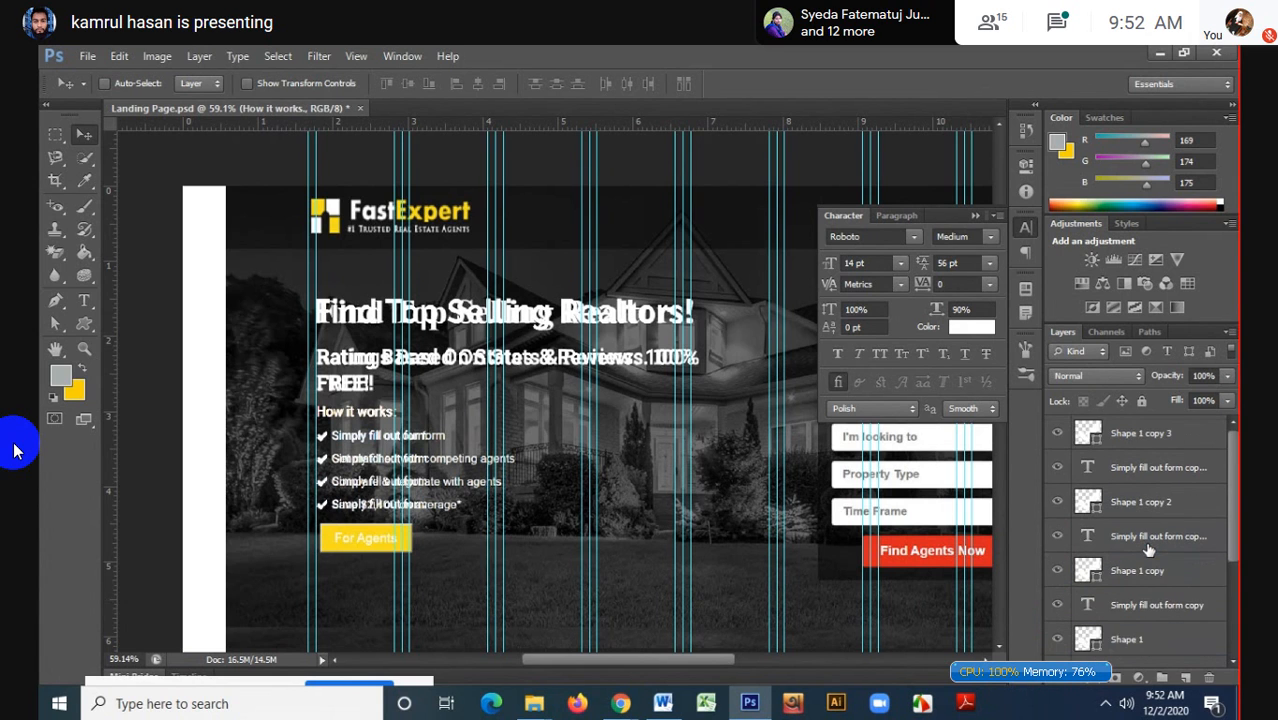
pyautogui.keyDown('shift'); pyautogui.click(1163, 433); pyautogui.keyUp('shift')
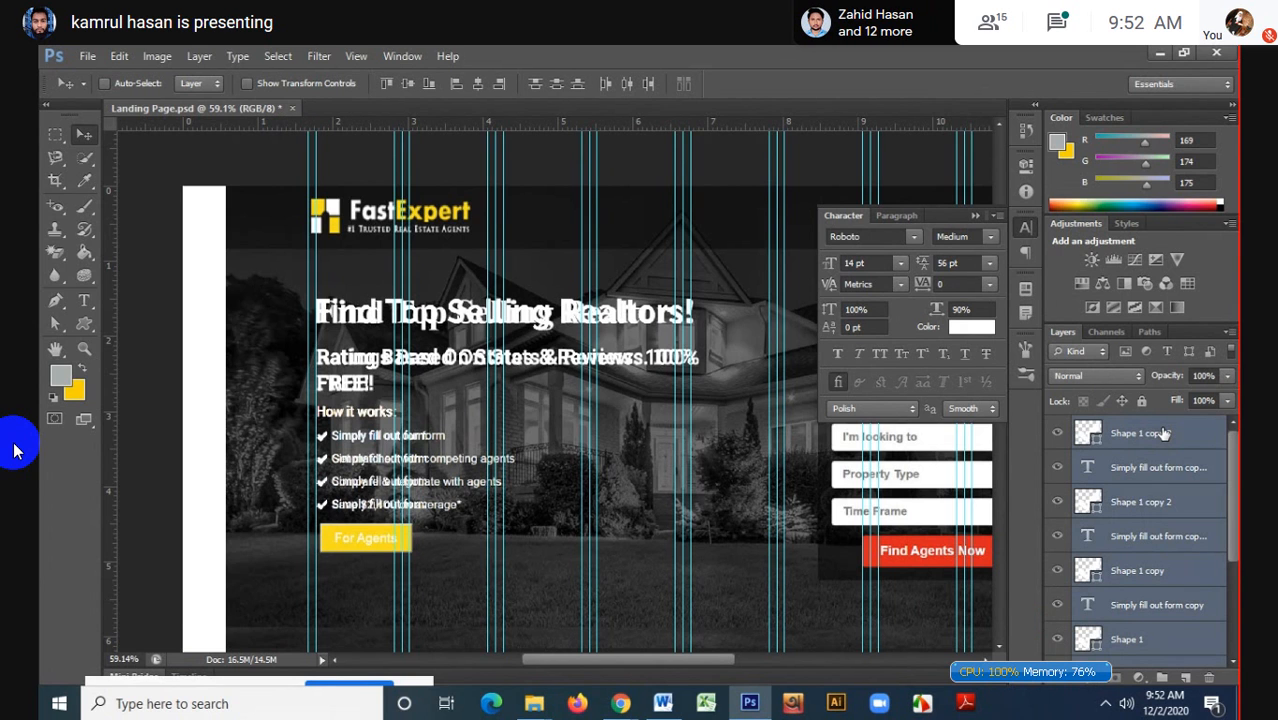
pyautogui.hotkey('ctrl', 'g')
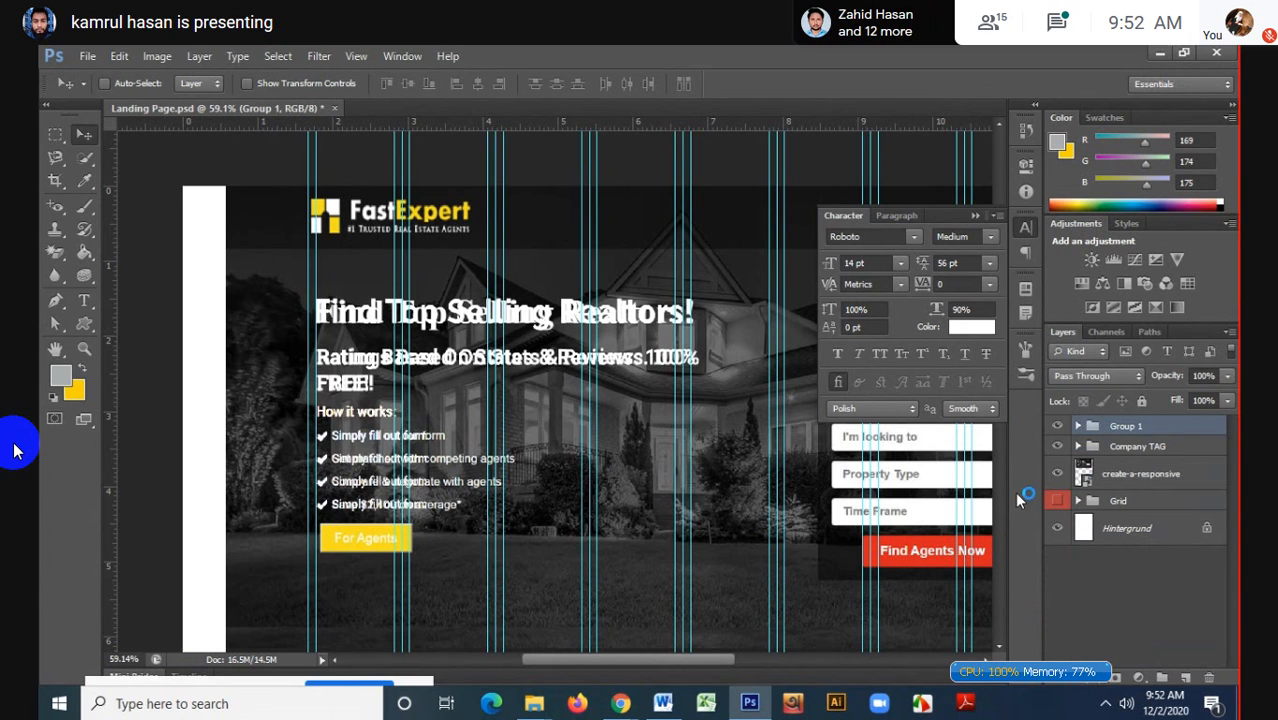
pyautogui.click(1059, 448)
pyautogui.click(1059, 448)
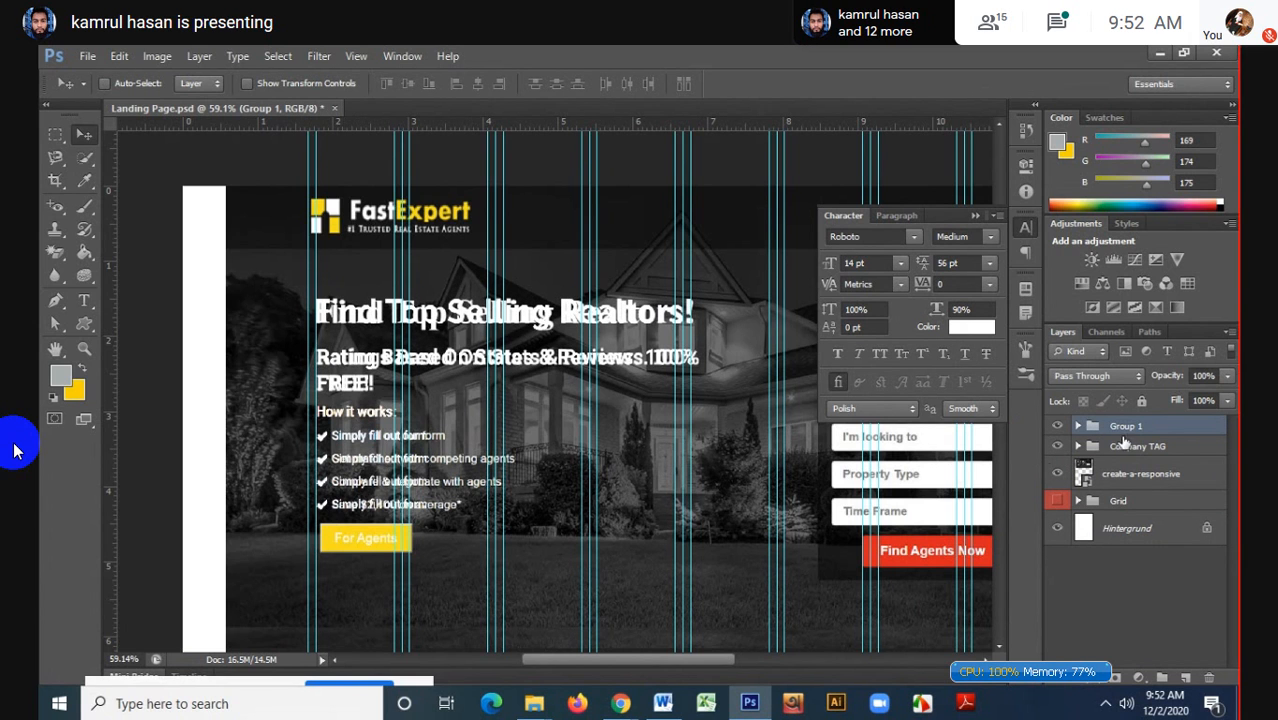
pyautogui.doubleClick(1124, 427)
pyautogui.write('S')
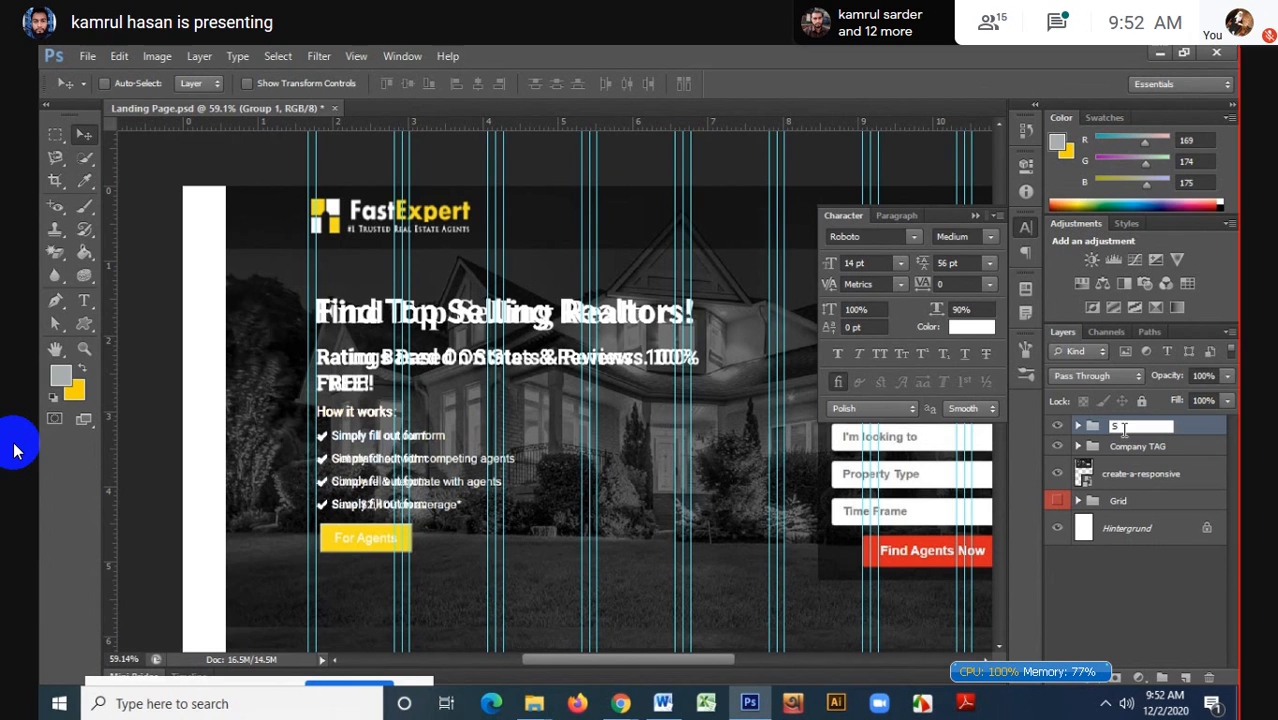
pyautogui.write('elvice')
pyautogui.press('Return')
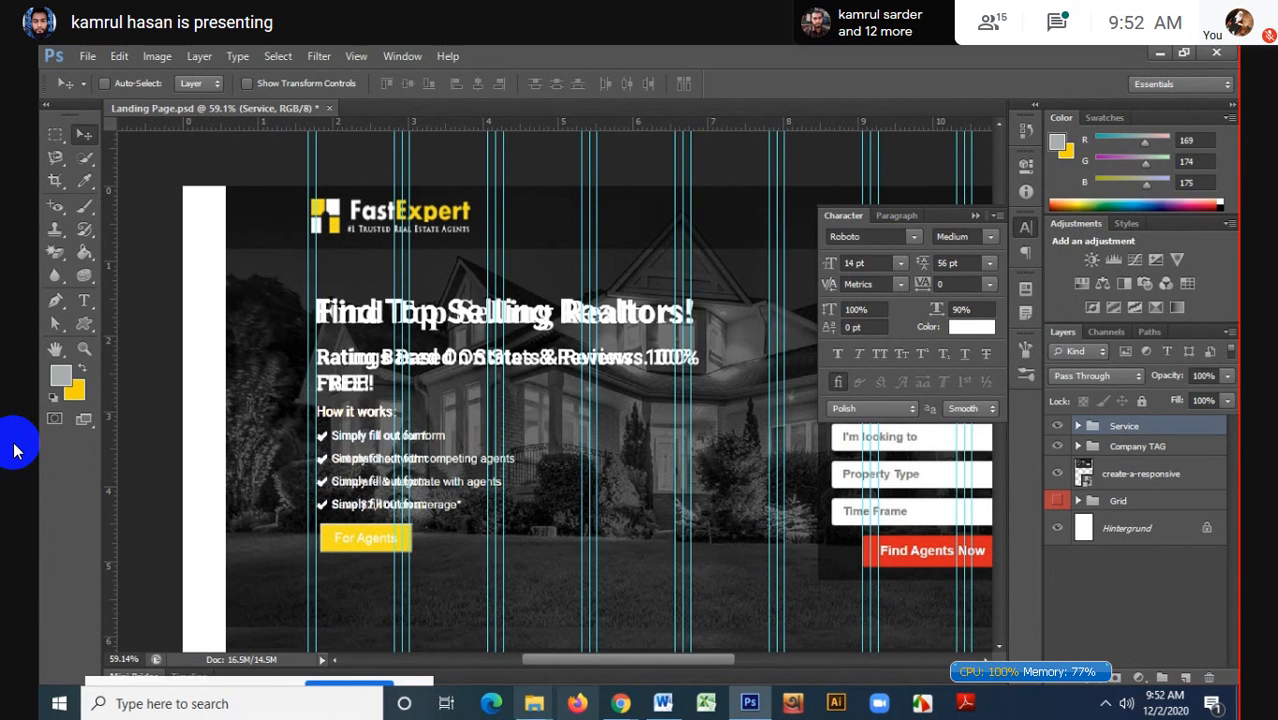
# - Draw a rectangle about 176 by 55 px over the sample's "For Agents" button on a new layer
pyautogui.scroll(3, 319, 571)
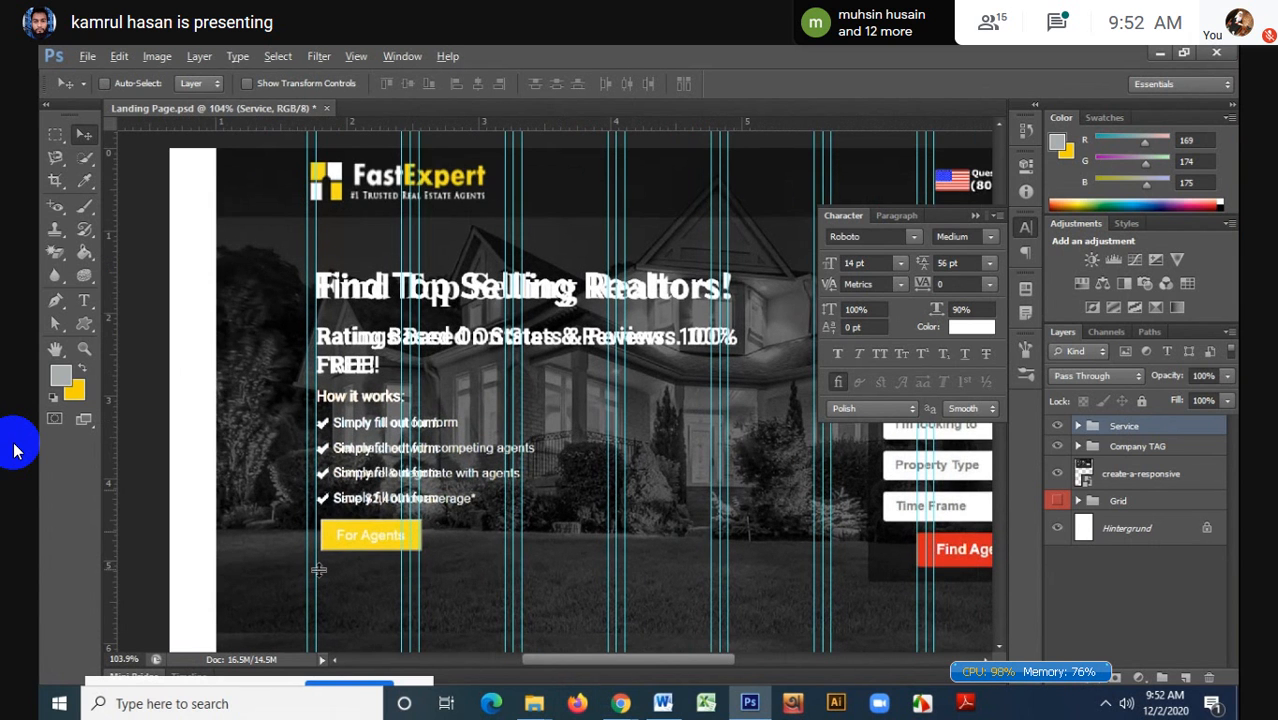
pyautogui.scroll(3, 318, 570)
pyautogui.hotkey('ctrl', 'shift', 'alt', 'n')
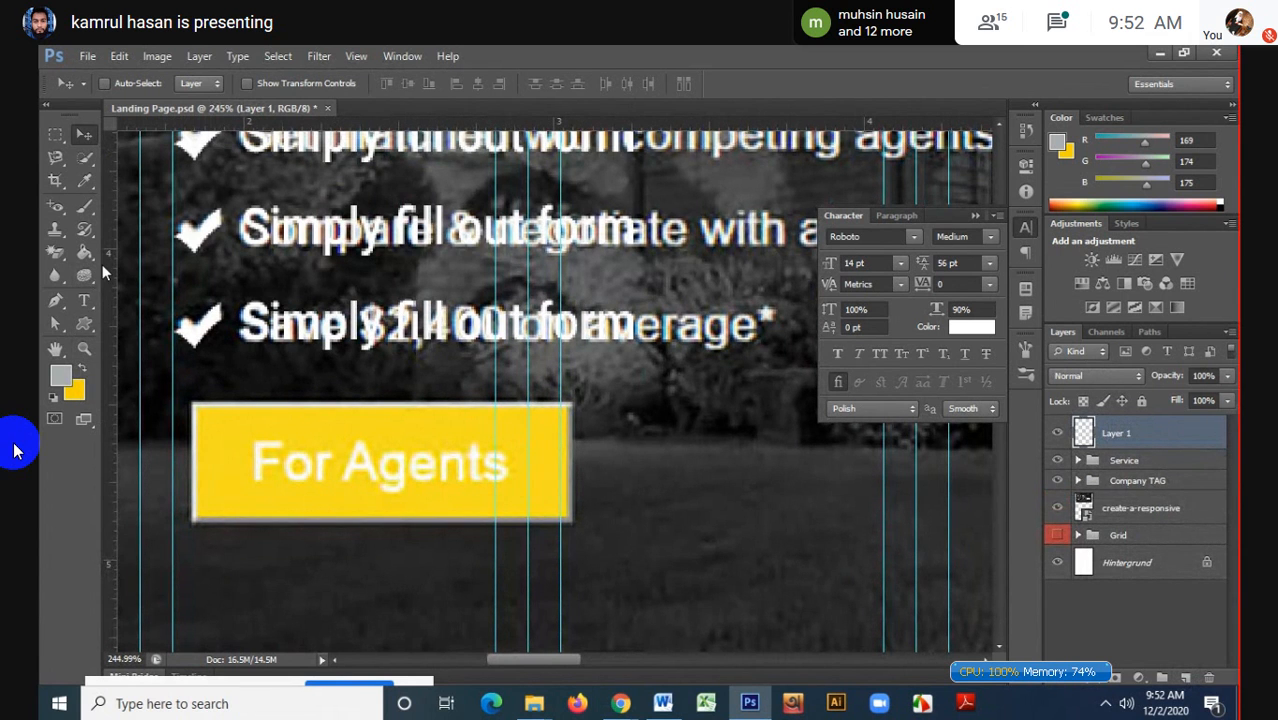
pyautogui.click(84, 324)
pyautogui.click(150, 311)
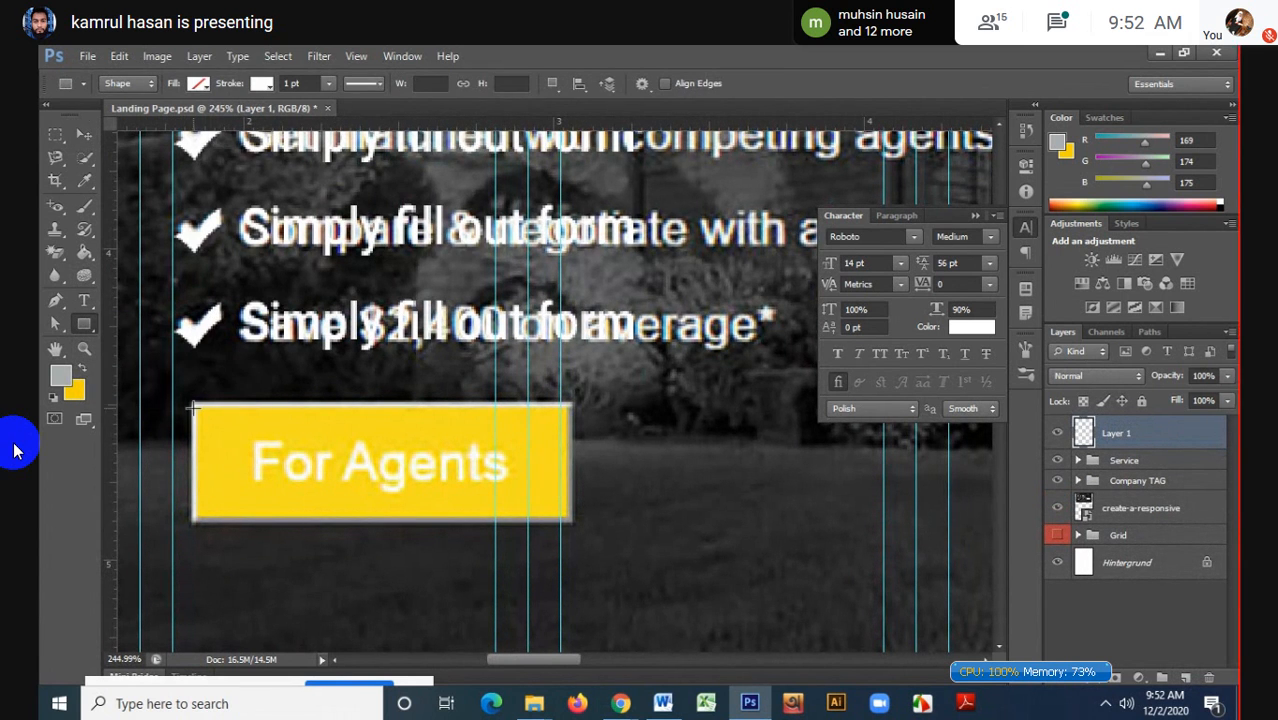
pyautogui.moveTo(192, 404); pyautogui.dragTo(573, 520)
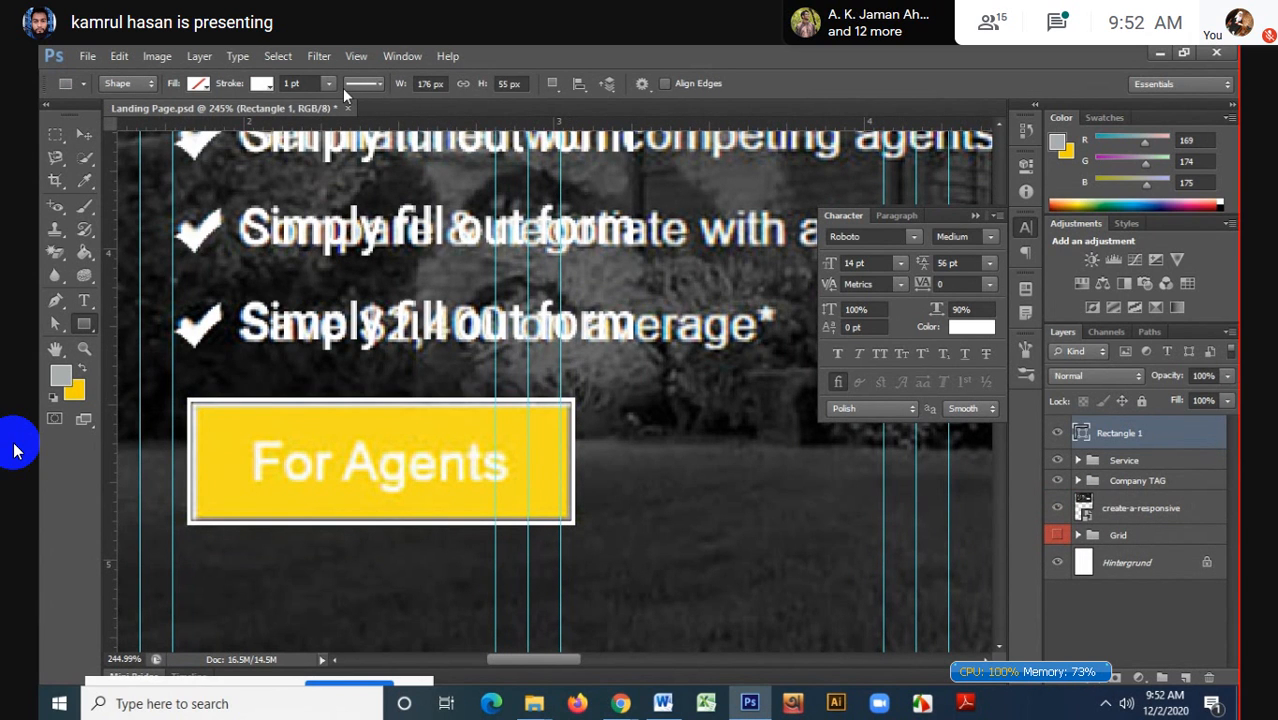
# - Align the rectangle's stroke to the inside and fill the shape with CMYK Yellow
pyautogui.click(382, 83)
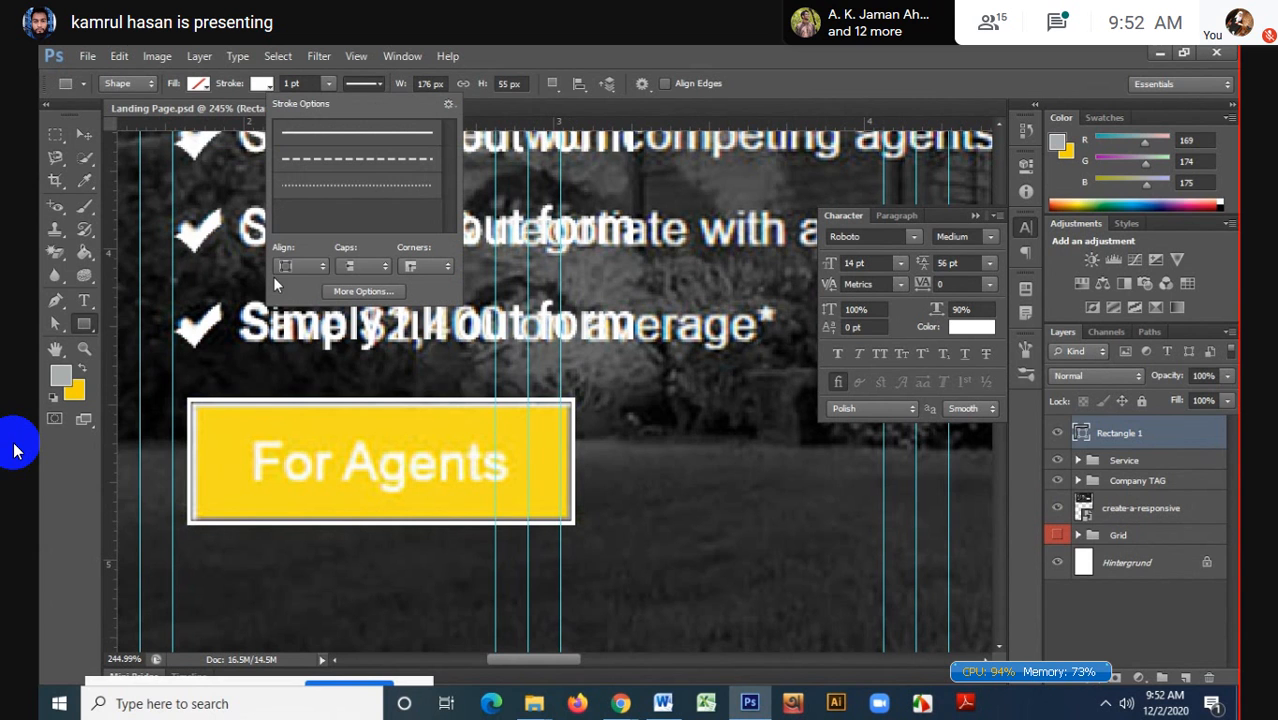
pyautogui.click(311, 266)
pyautogui.click(306, 287)
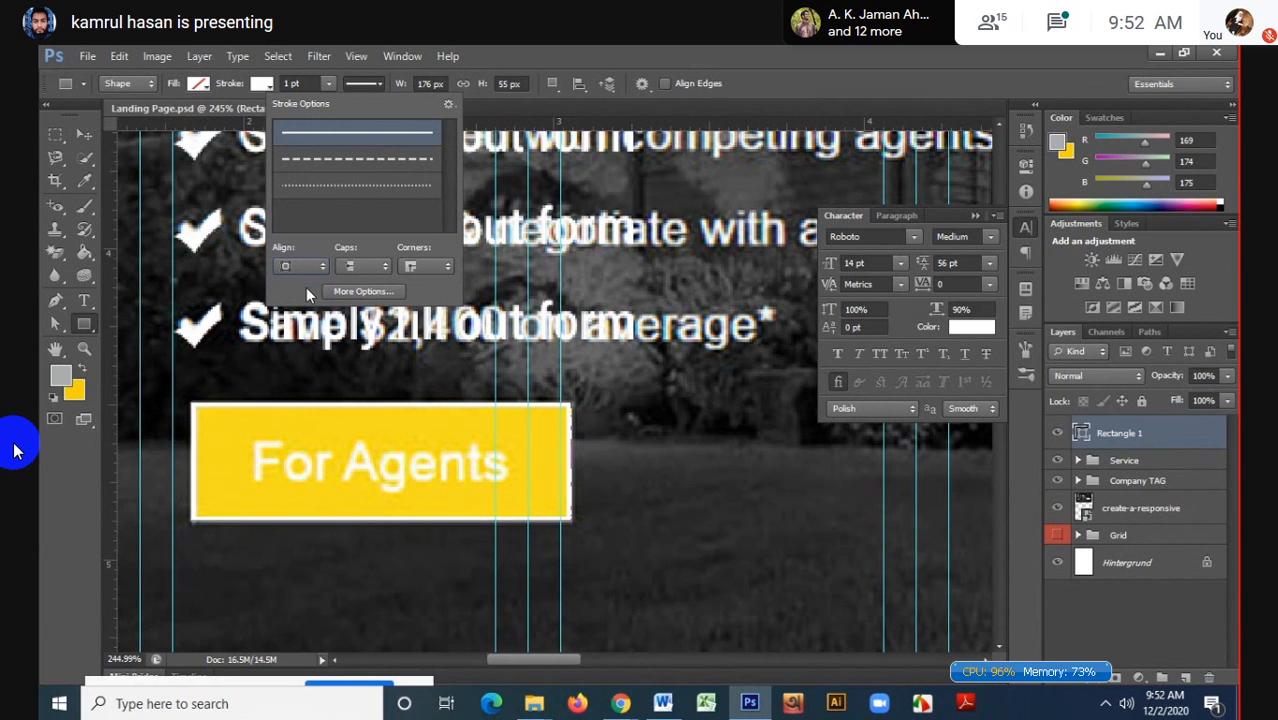
pyautogui.click(201, 84)
pyautogui.click(201, 84)
pyautogui.click(201, 84)
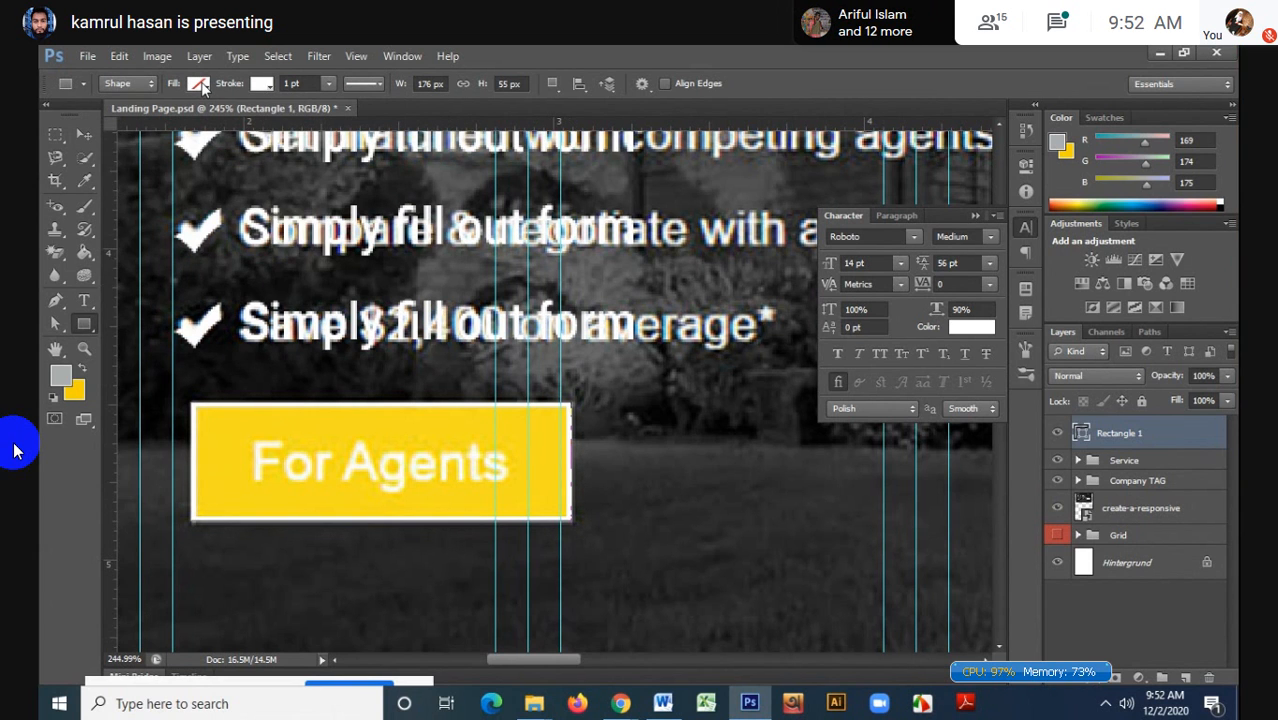
pyautogui.click(201, 84)
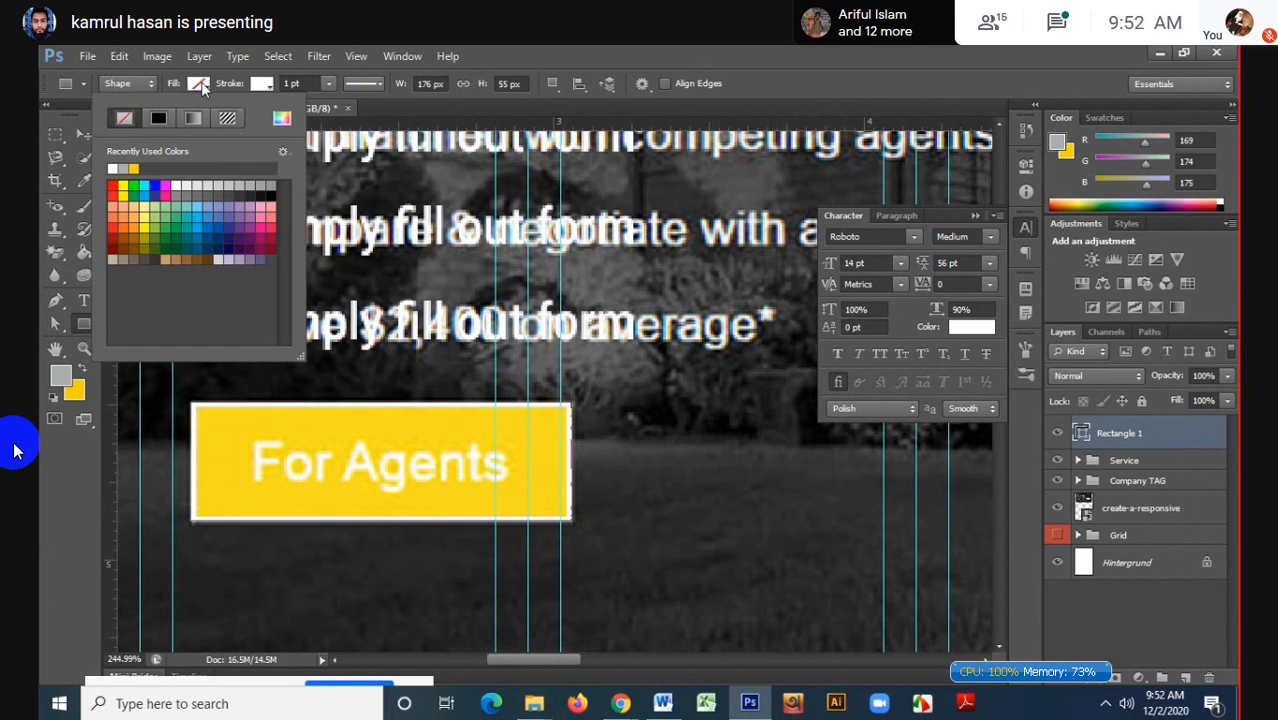
pyautogui.click(122, 188)
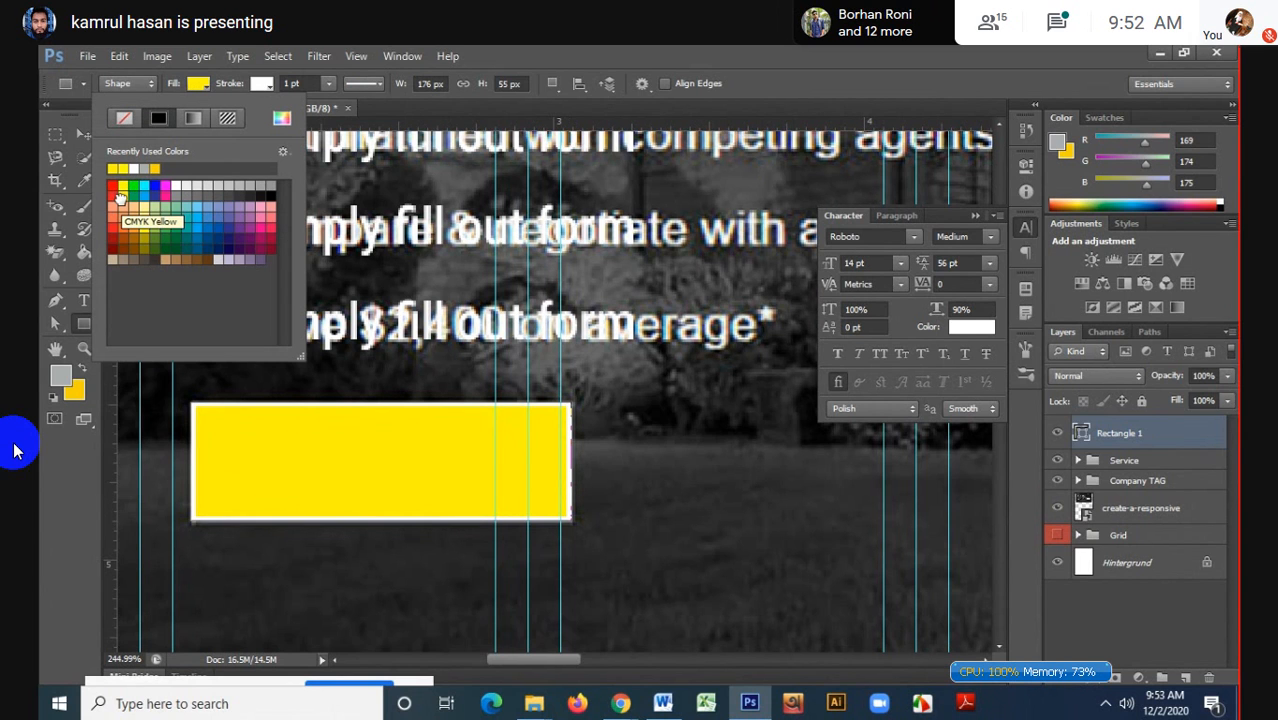
# - Hide the yellow rectangle and add the text "For Agents" on a new layer over the sample button's label
pyautogui.click(1128, 437)
pyautogui.click(1055, 432)
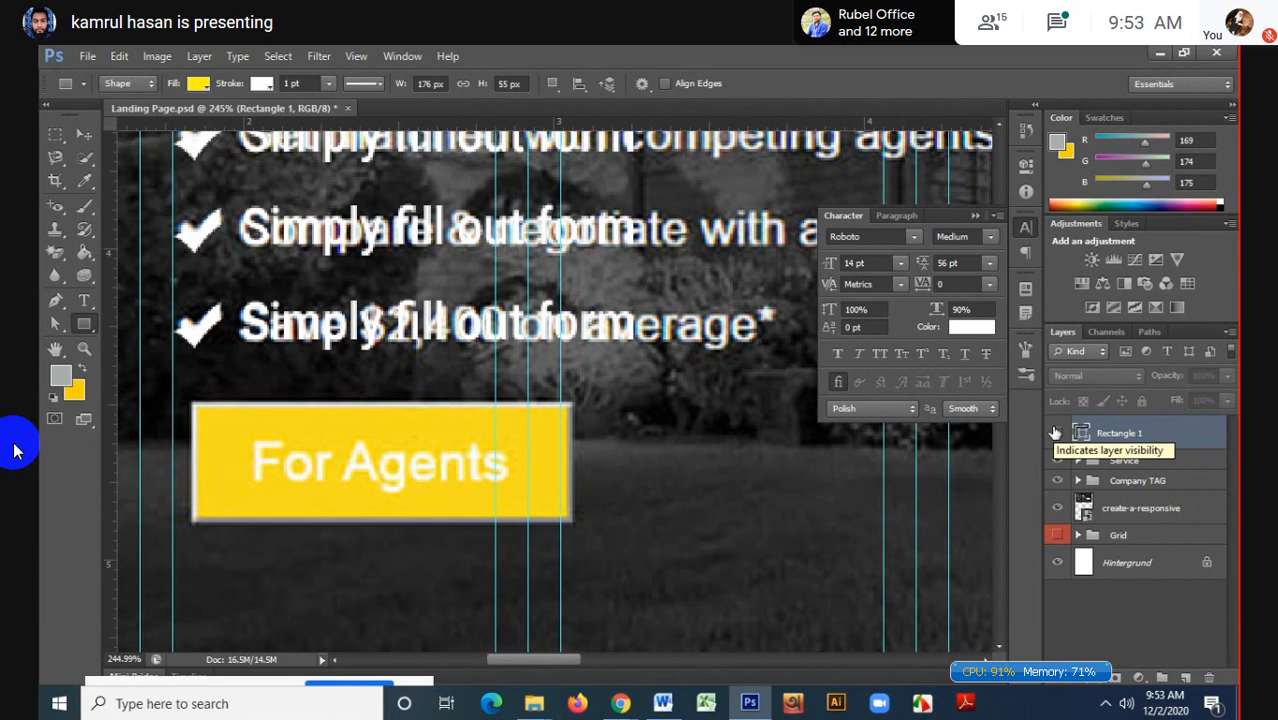
pyautogui.click(1185, 678)
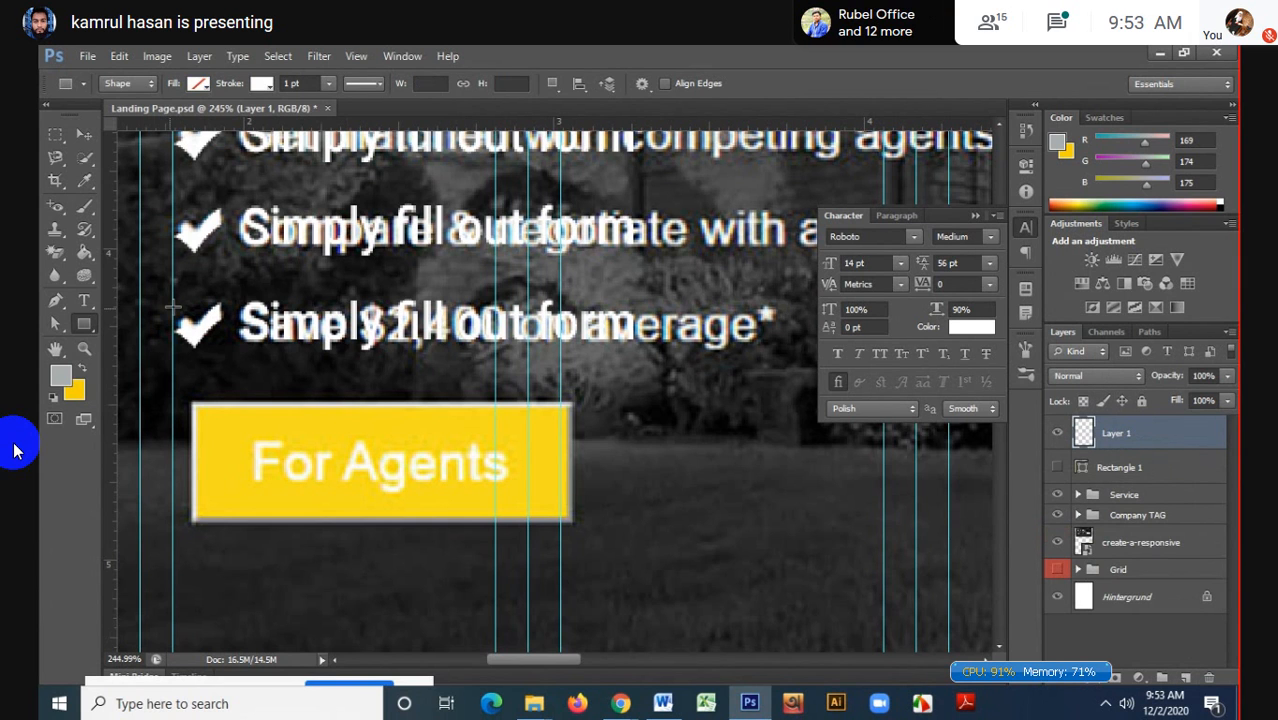
pyautogui.click(84, 300)
pyautogui.click(261, 470)
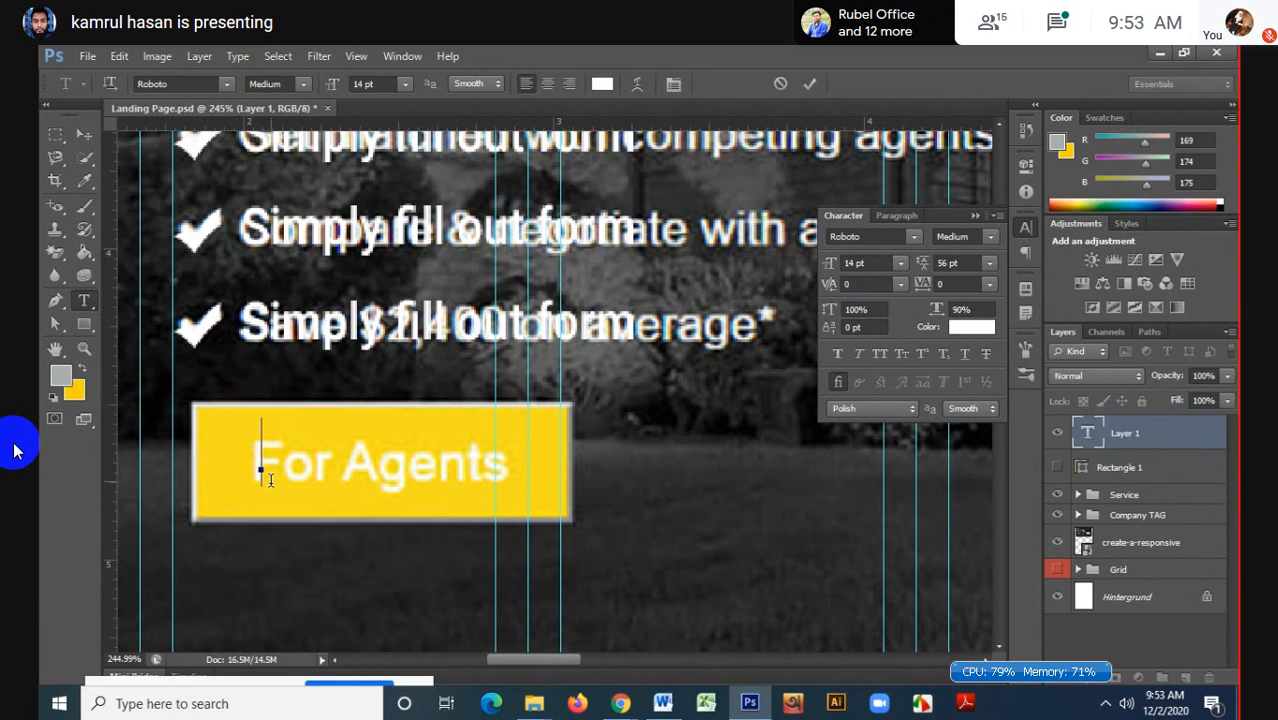
pyautogui.write('For')
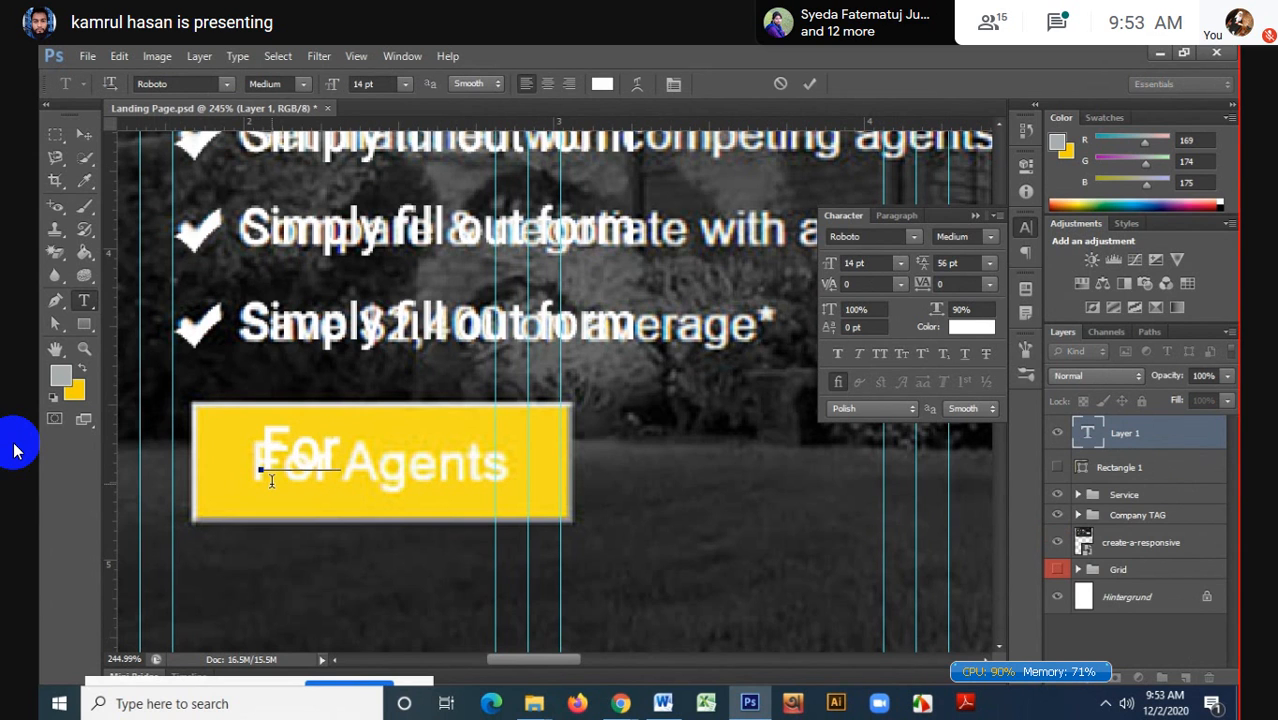
pyautogui.write(' A')
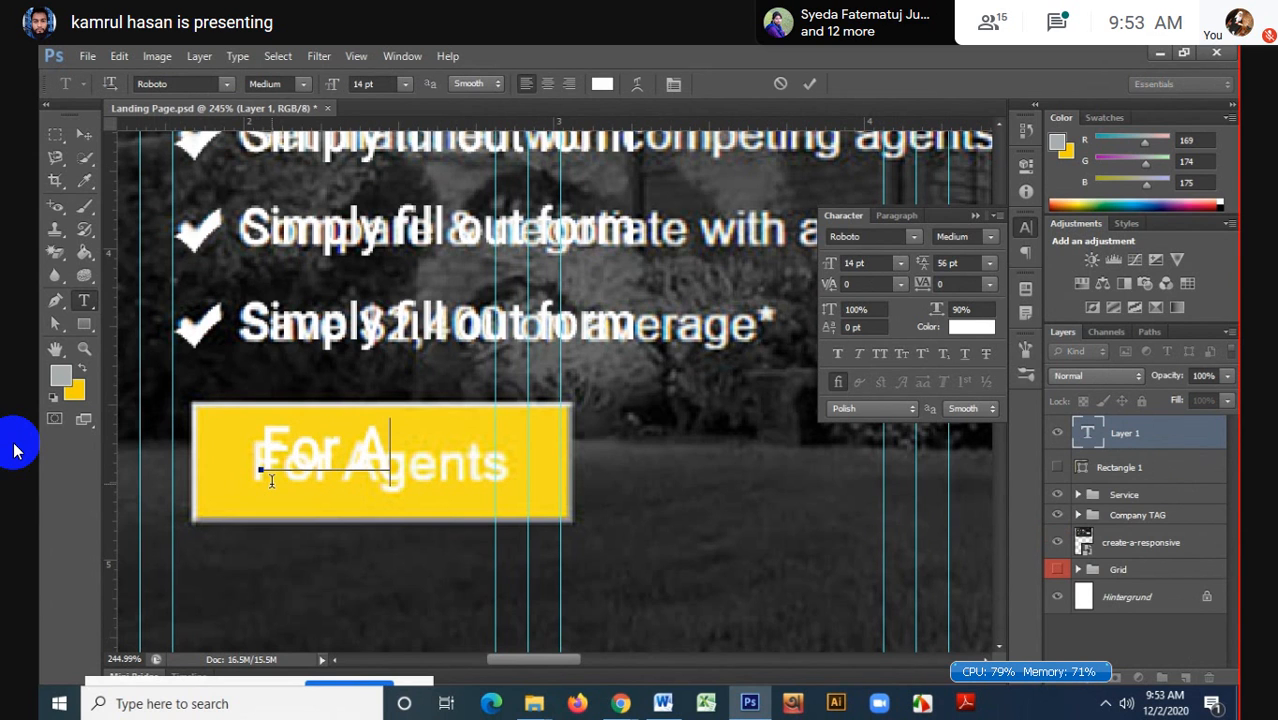
pyautogui.write('g')
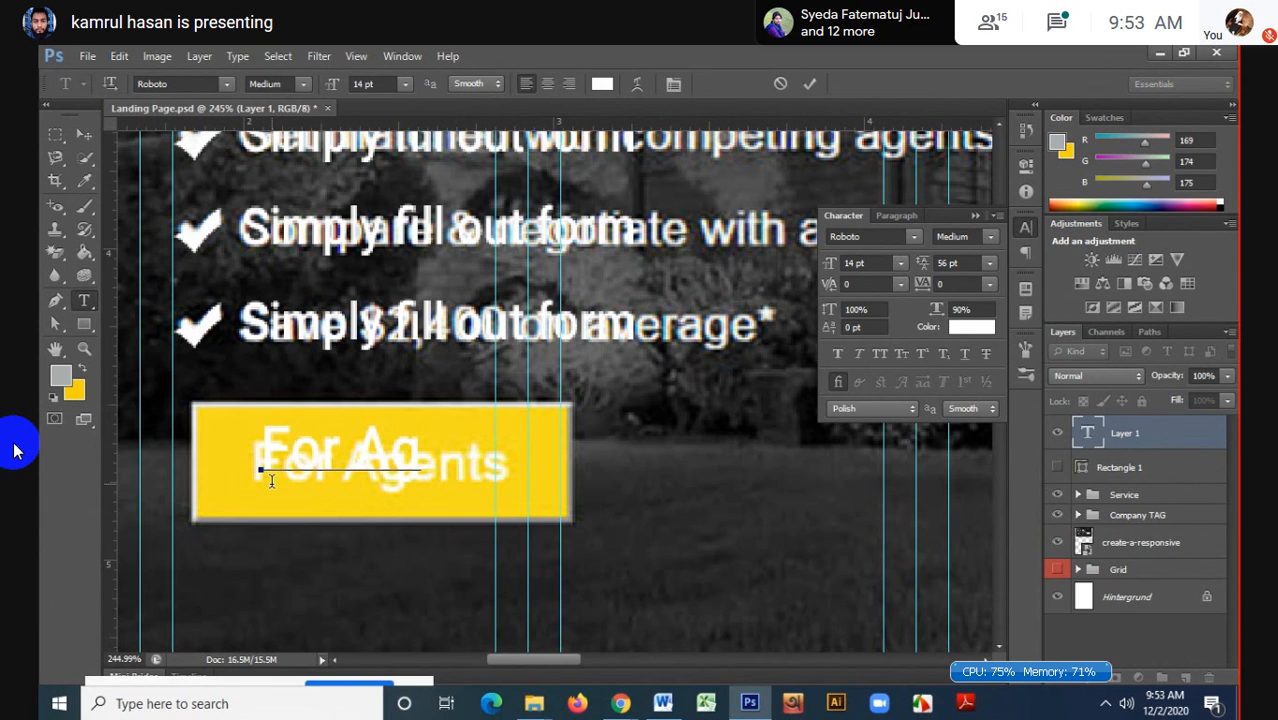
pyautogui.write('ents')
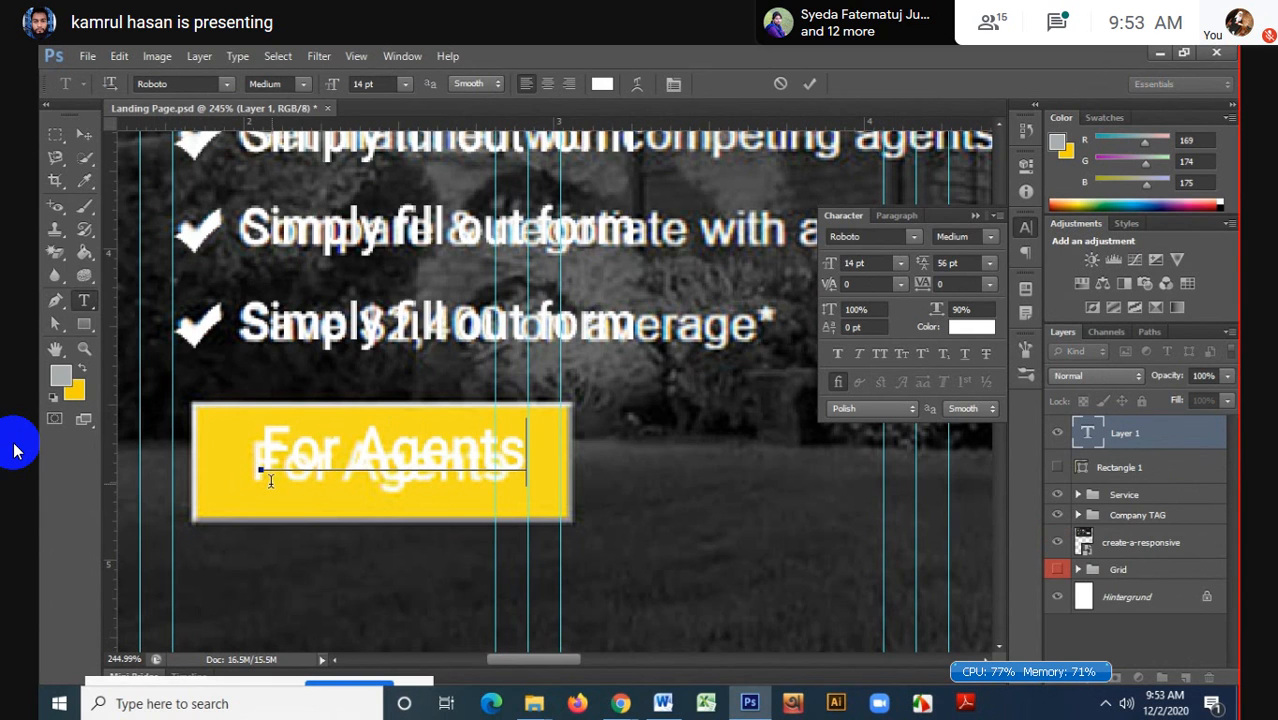
# - Set the whole "For Agents" text to a font size of 12 pt
pyautogui.hotkey('ctrl', 'shift', 'Left')
pyautogui.moveTo(325, 457); pyautogui.dragTo(220, 454)
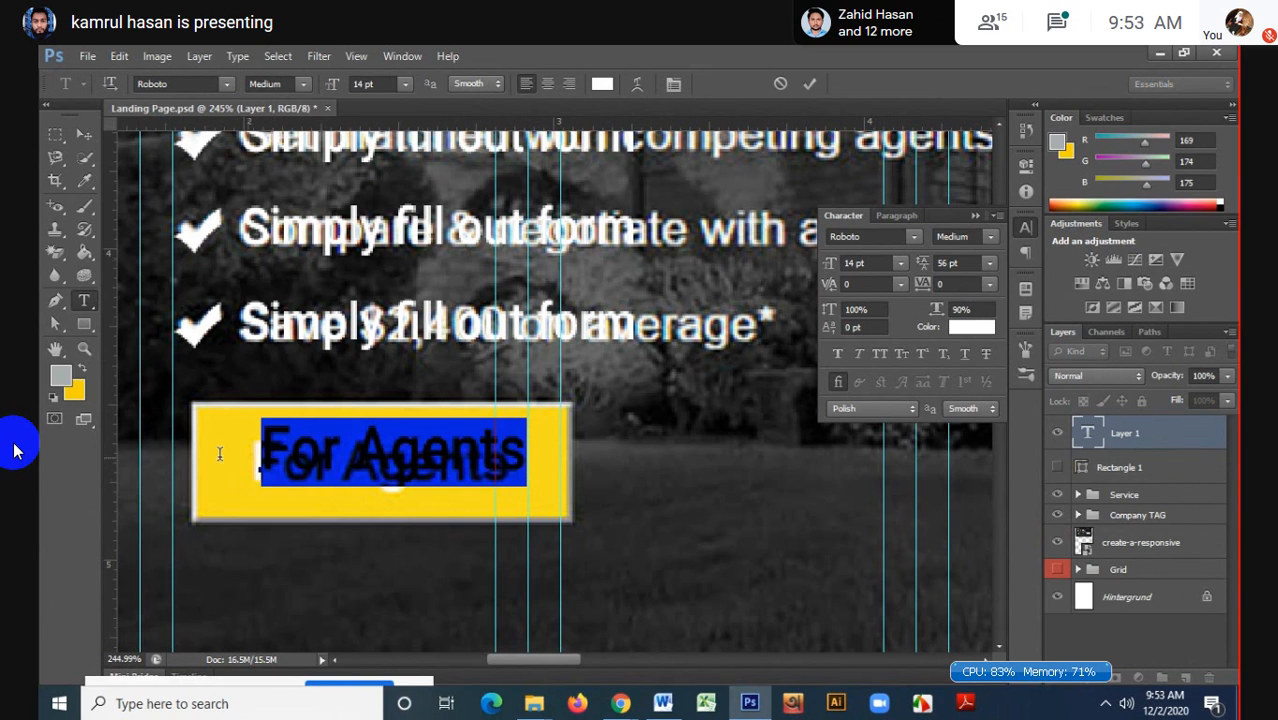
pyautogui.click(370, 83)
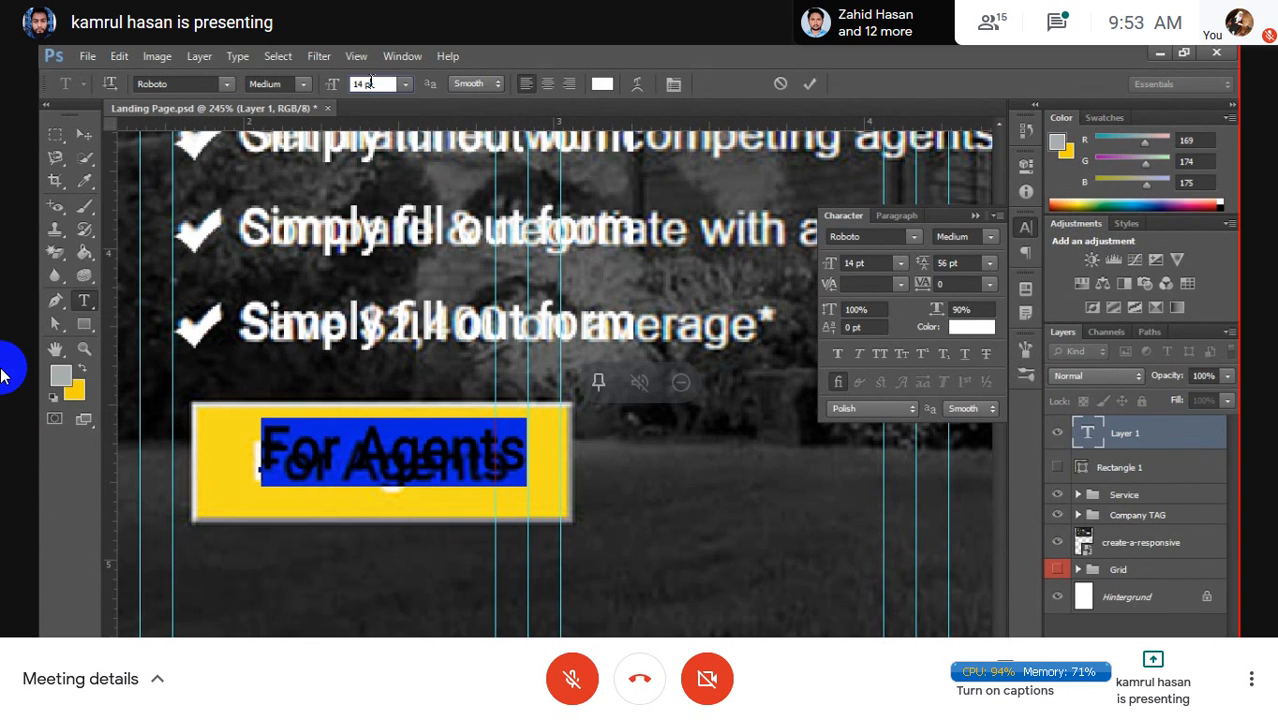
pyautogui.write('13')
pyautogui.press('Return')
pyautogui.press('Down')
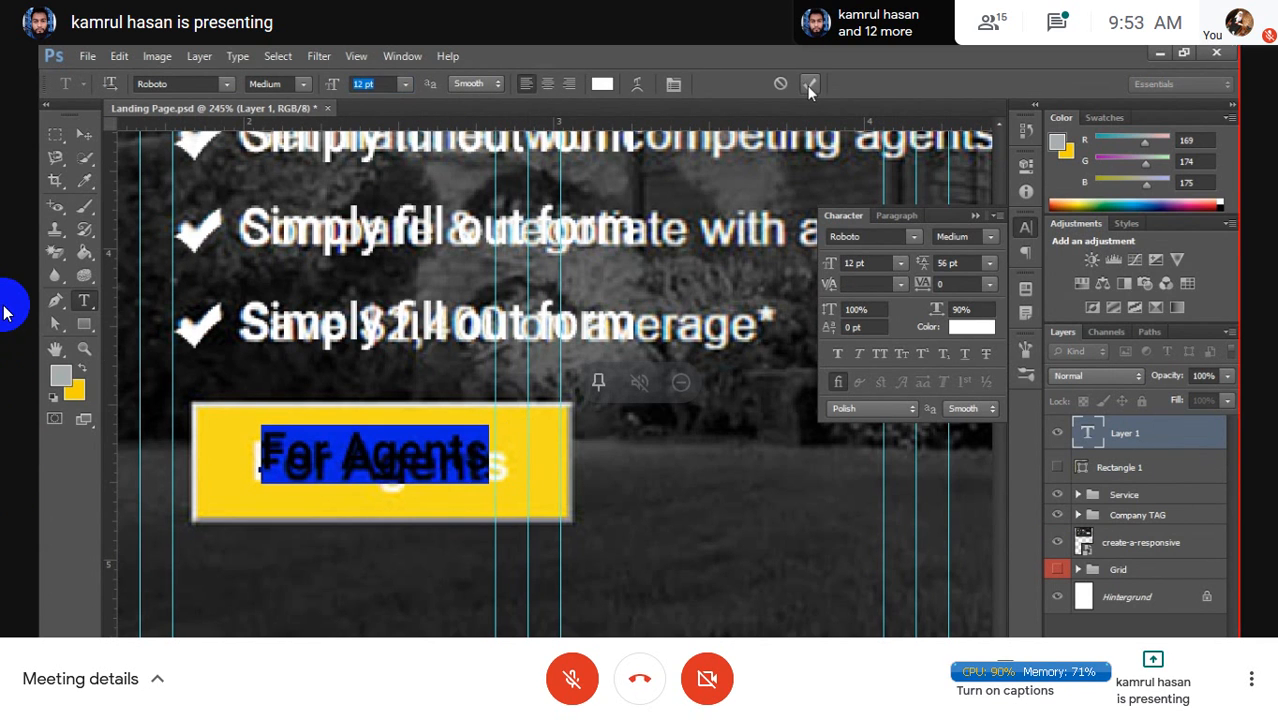
pyautogui.click(809, 83)
# - Show the yellow rectangle again and centre the "For Agents" text on it vertically and horizontally
pyautogui.click(1057, 468)
pyautogui.keyDown('shift'); pyautogui.click(1113, 471); pyautogui.keyUp('shift')
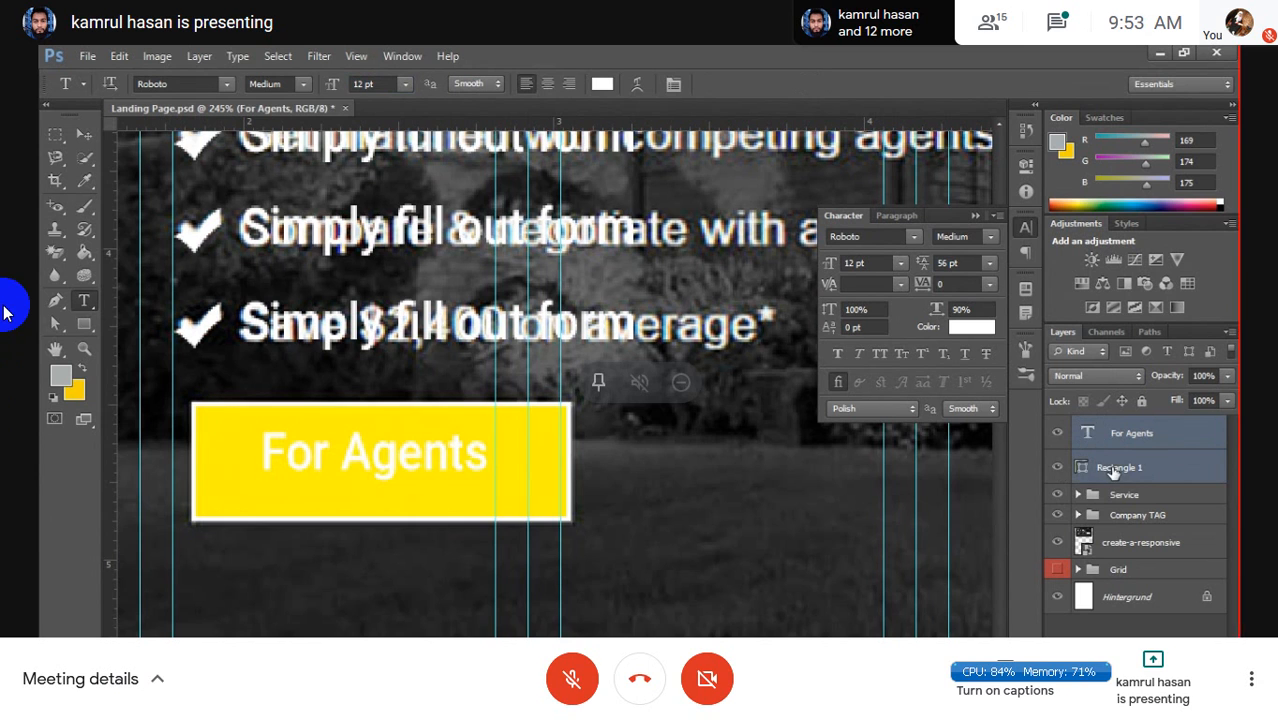
pyautogui.click(83, 134)
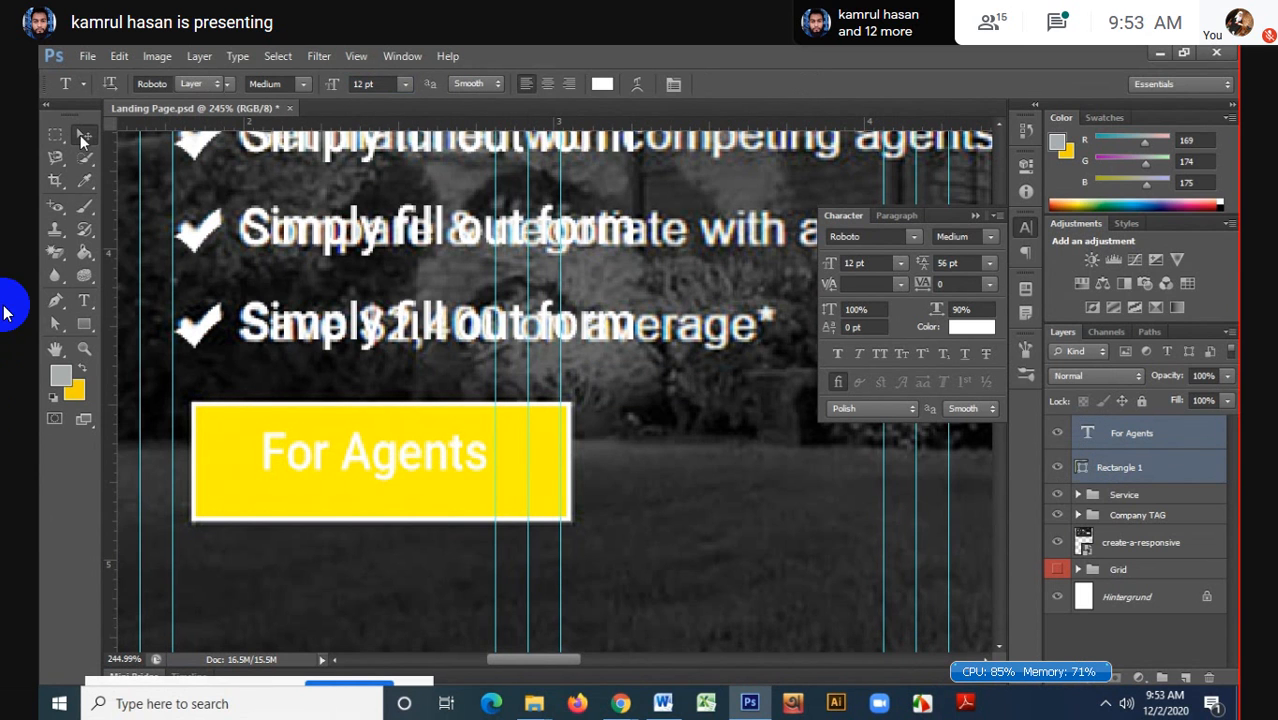
pyautogui.click(394, 84)
pyautogui.click(405, 84)
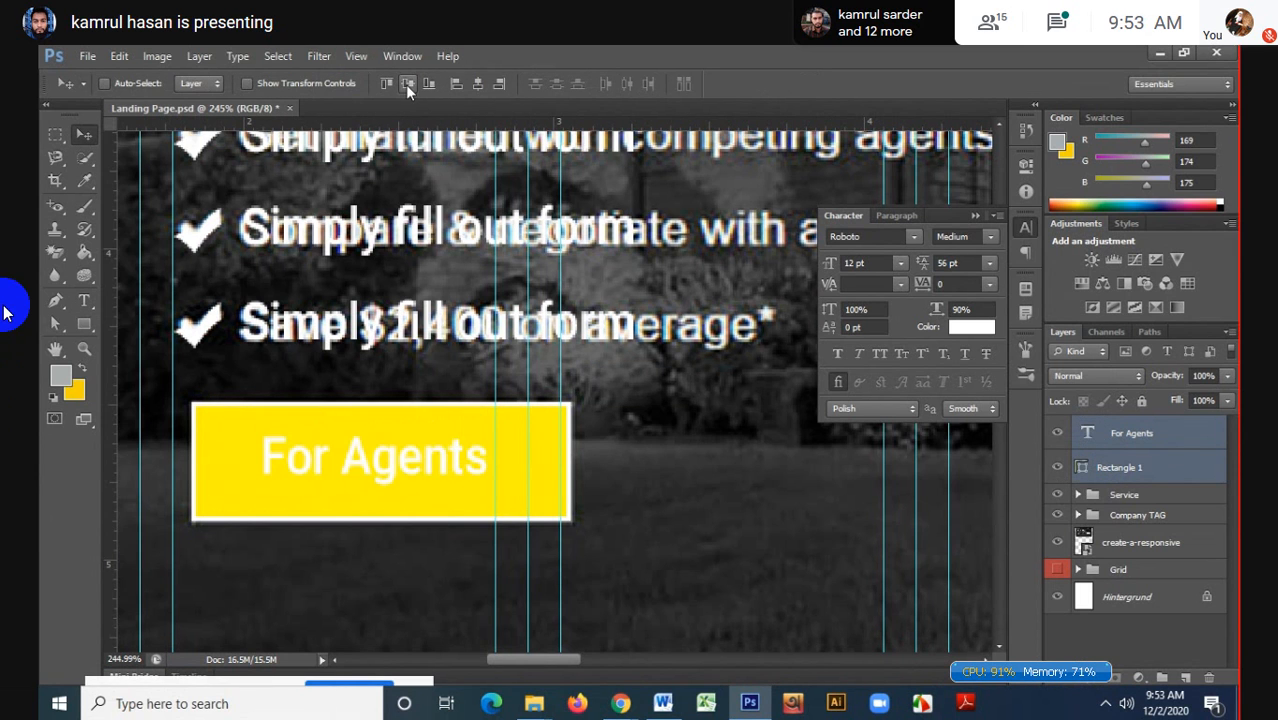
pyautogui.click(474, 88)
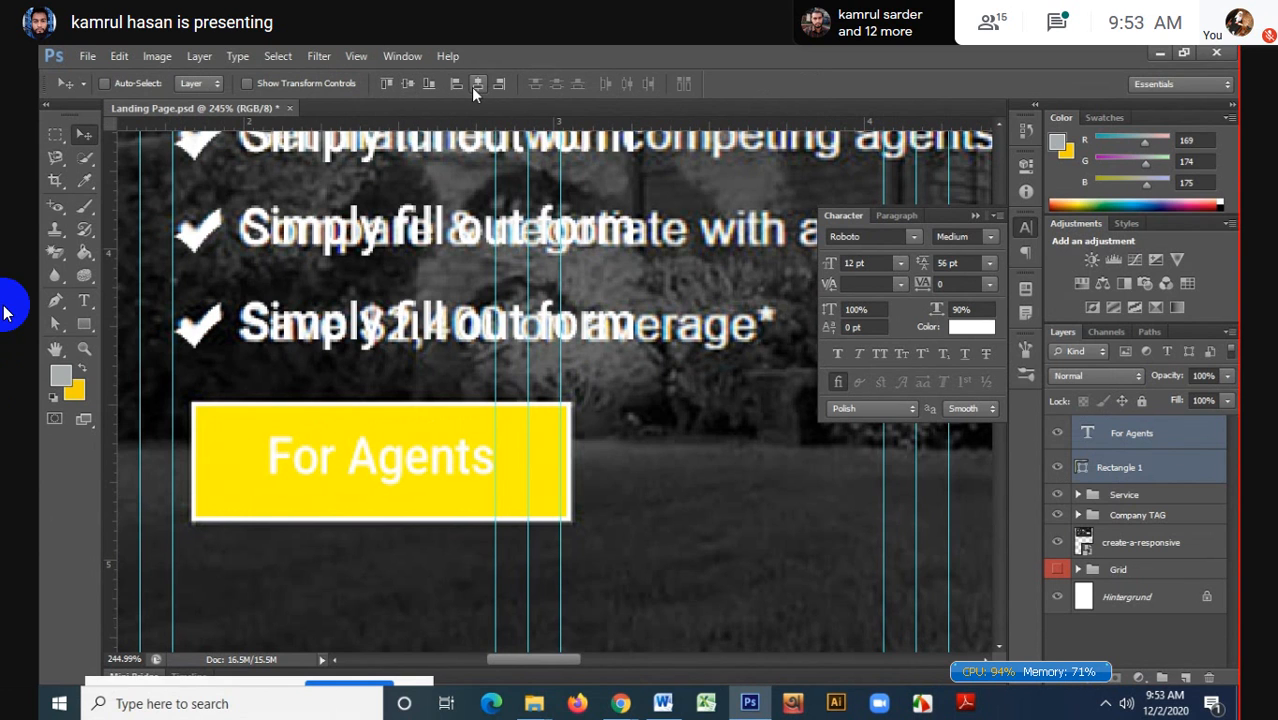
pyautogui.click(1150, 438)
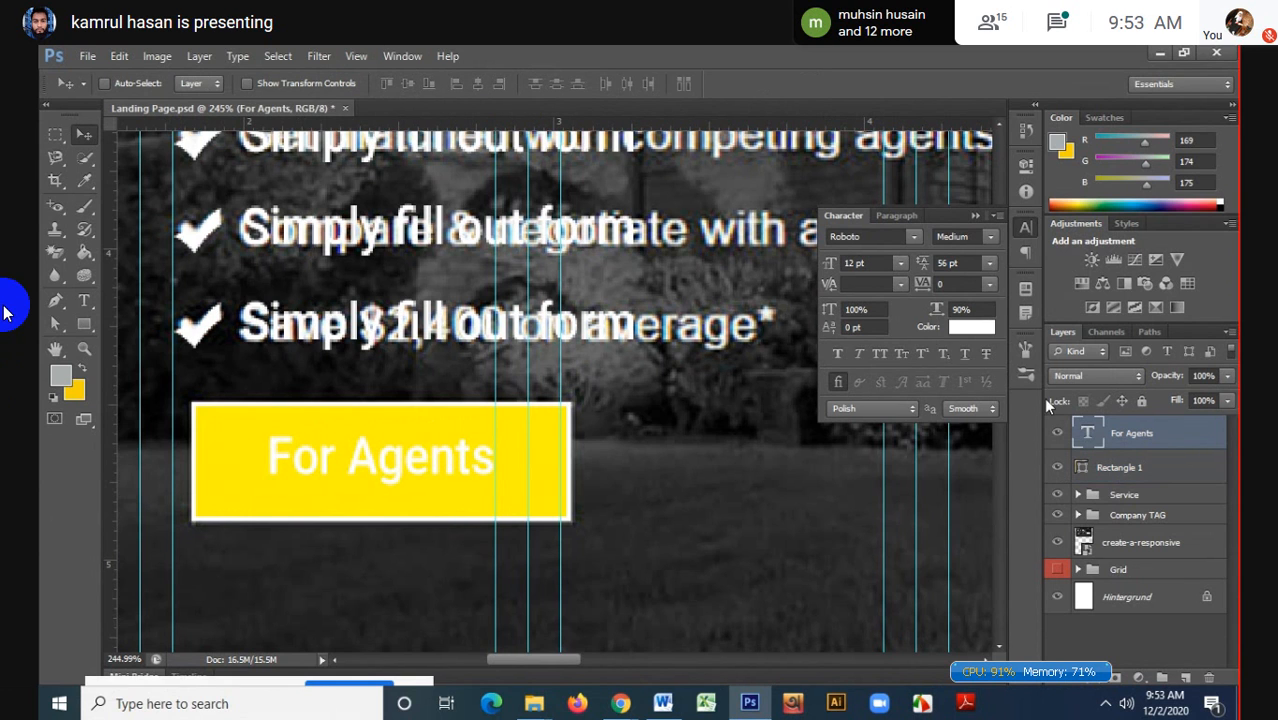
# - Change the fill colour of the button rectangle behind "For Agents" to yellow #fcef00
pyautogui.click(1086, 472)
pyautogui.doubleClick(1080, 468)
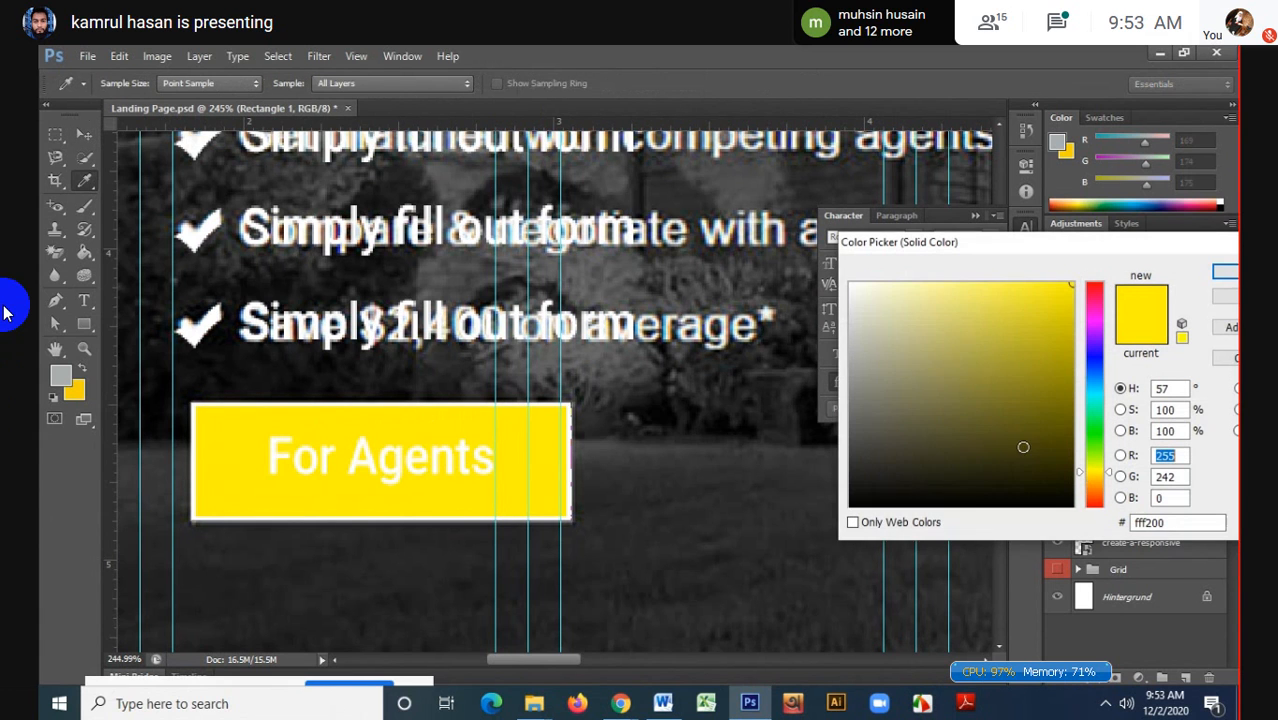
pyautogui.click(1069, 300)
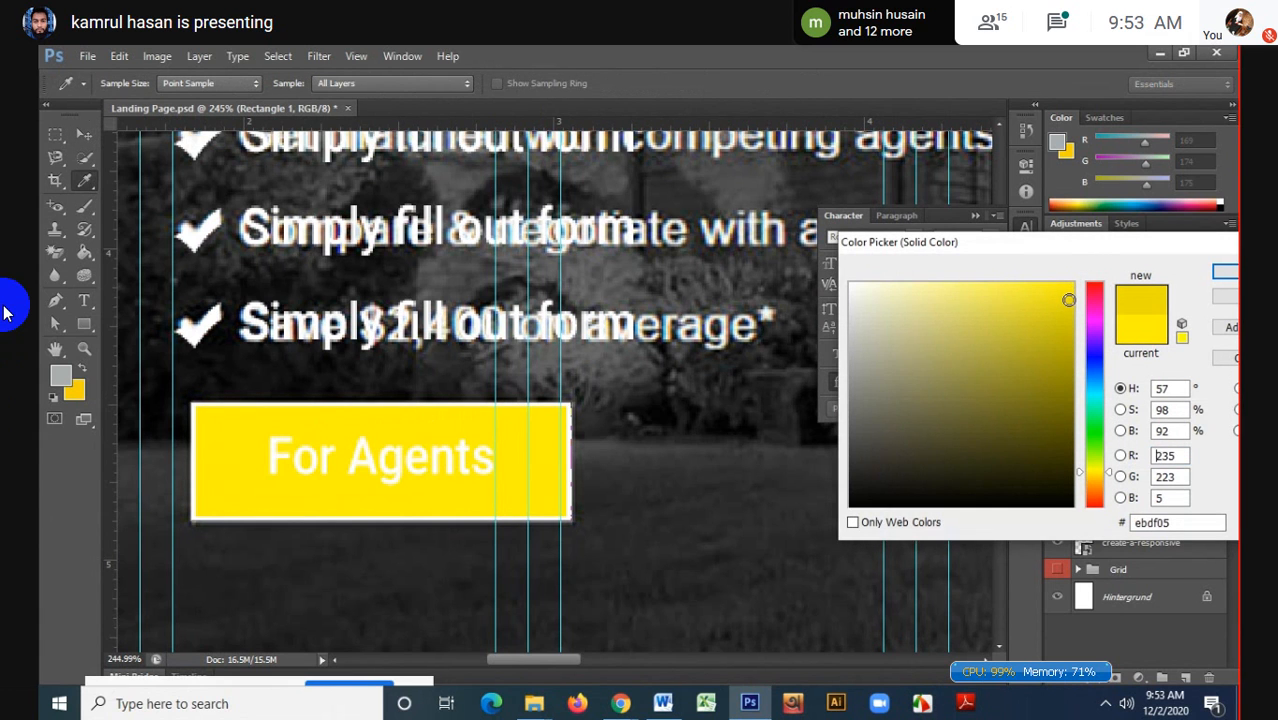
pyautogui.moveTo(1069, 300); pyautogui.dragTo(1073, 285)
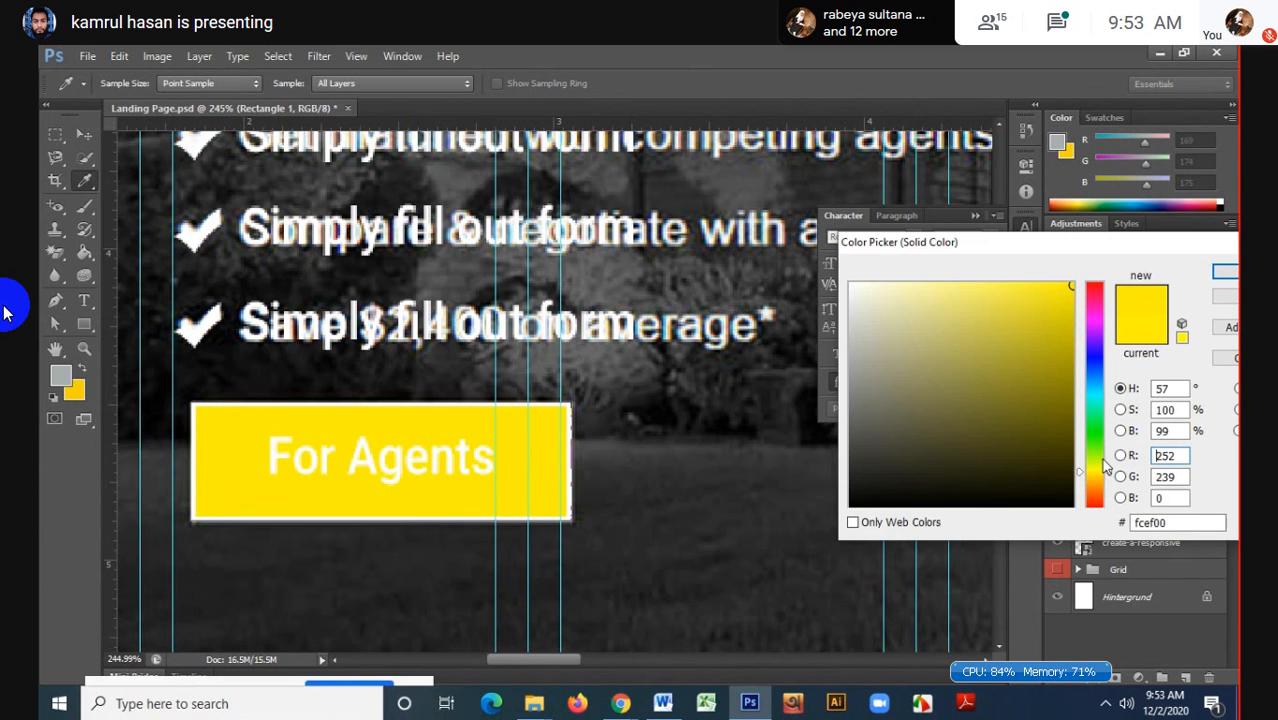
pyautogui.click(1226, 275)
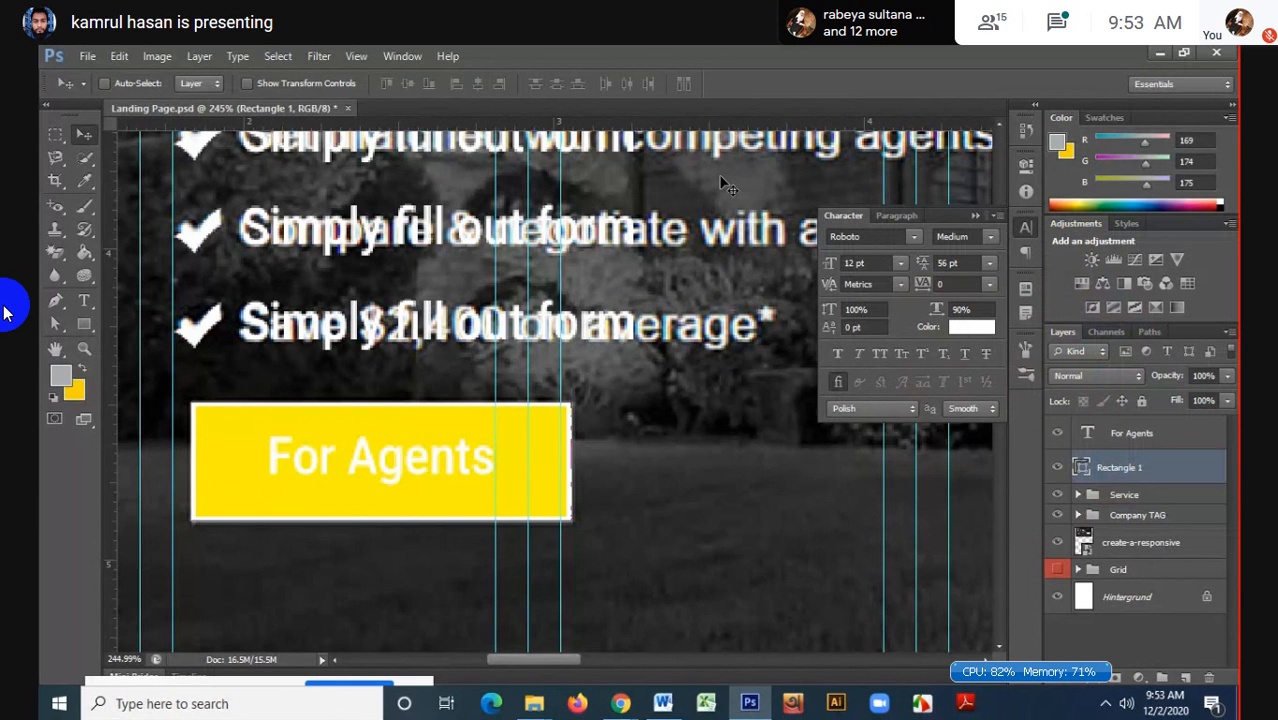
# - Nudge the "For Agents" text and its rectangle together to the left until the button's left edge meets the column guide
pyautogui.keyDown('shift'); pyautogui.click(1132, 433); pyautogui.keyUp('shift')
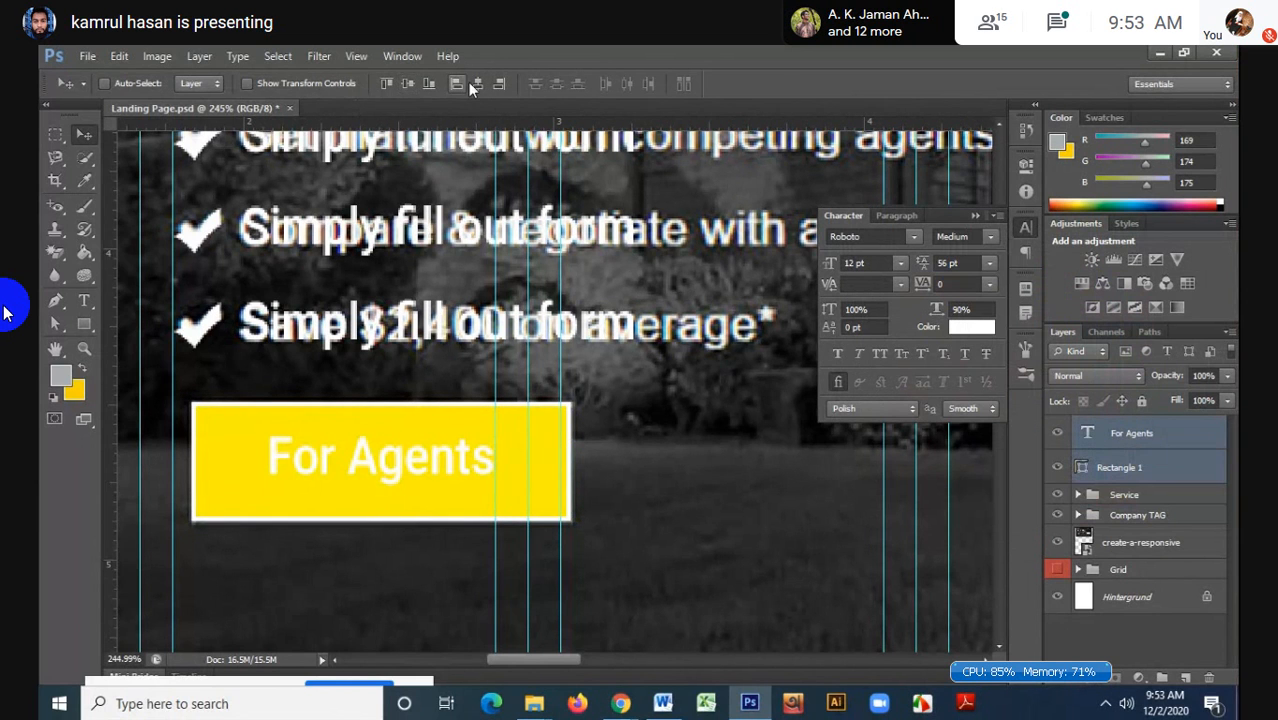
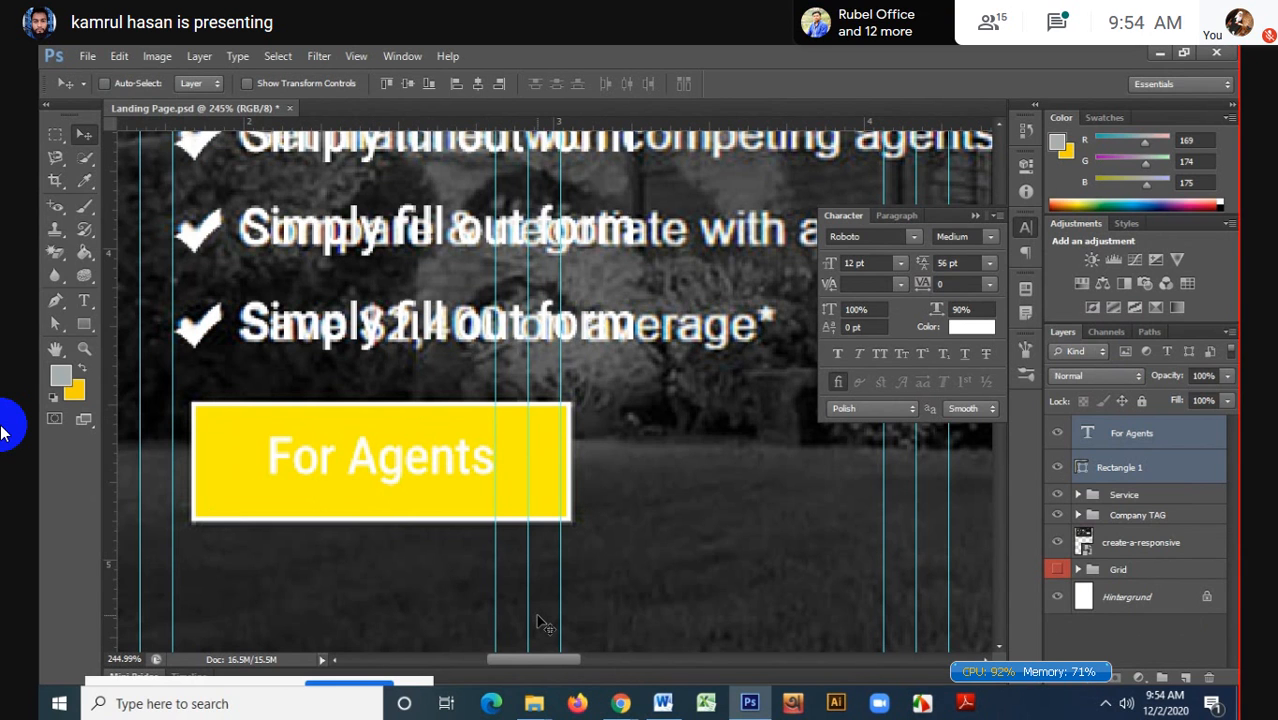
pyautogui.hotkey('ctrl', 't')
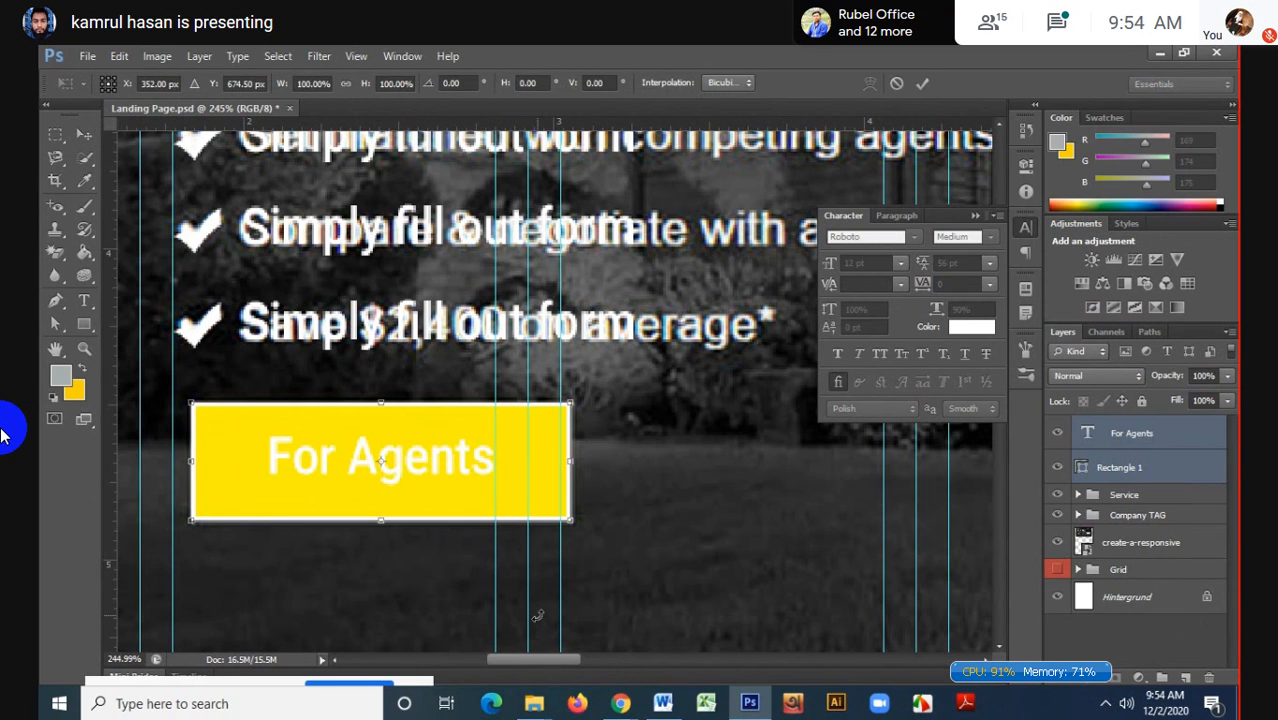
pyautogui.press('Left')
pyautogui.press('Left')
pyautogui.press('Left')
pyautogui.press('Left')
pyautogui.press('Left')
pyautogui.press('Left')
pyautogui.press('Left')
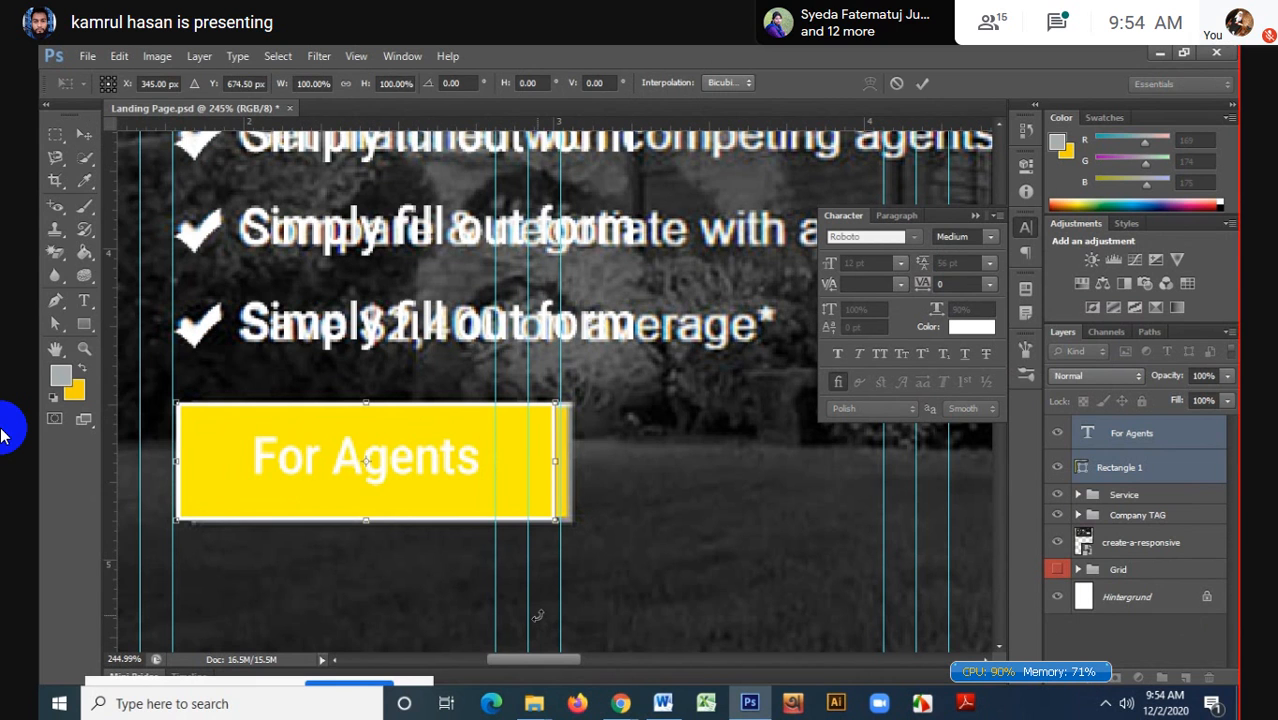
pyautogui.click(921, 83)
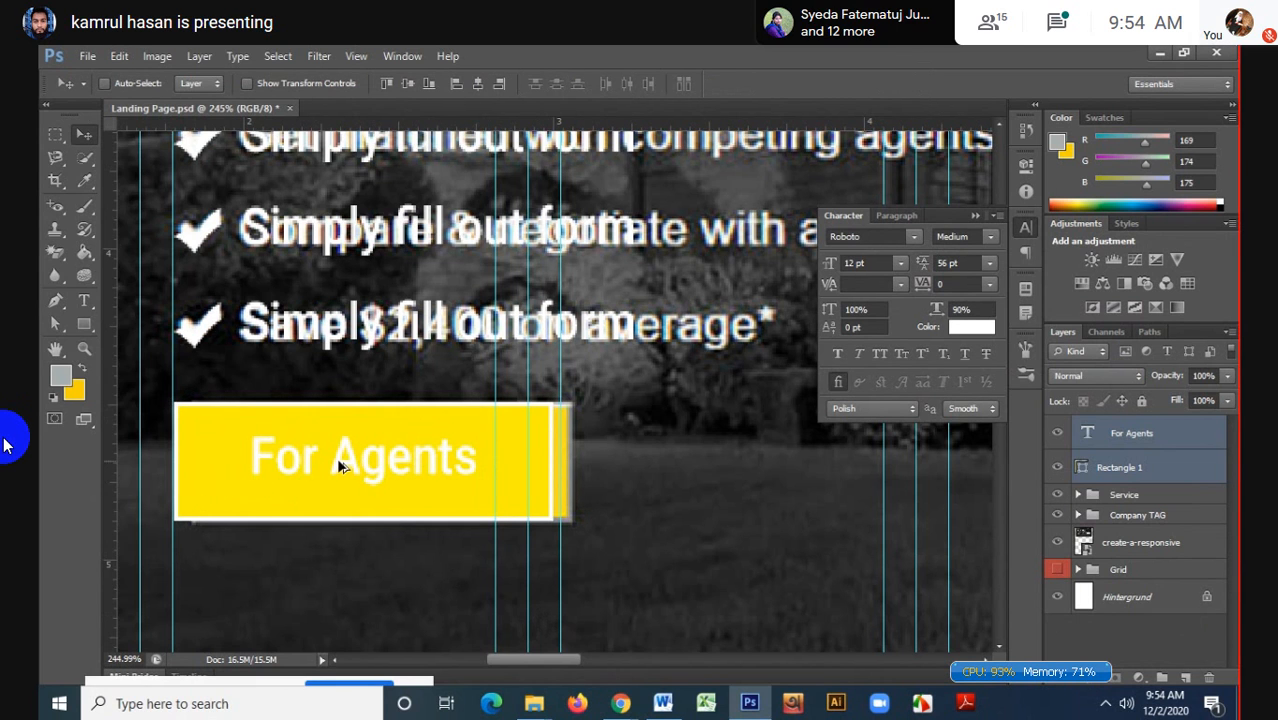
# - Group the "For Agents" text and rectangle layers and name the group "Agent"
pyautogui.scroll(-3, 337, 457)
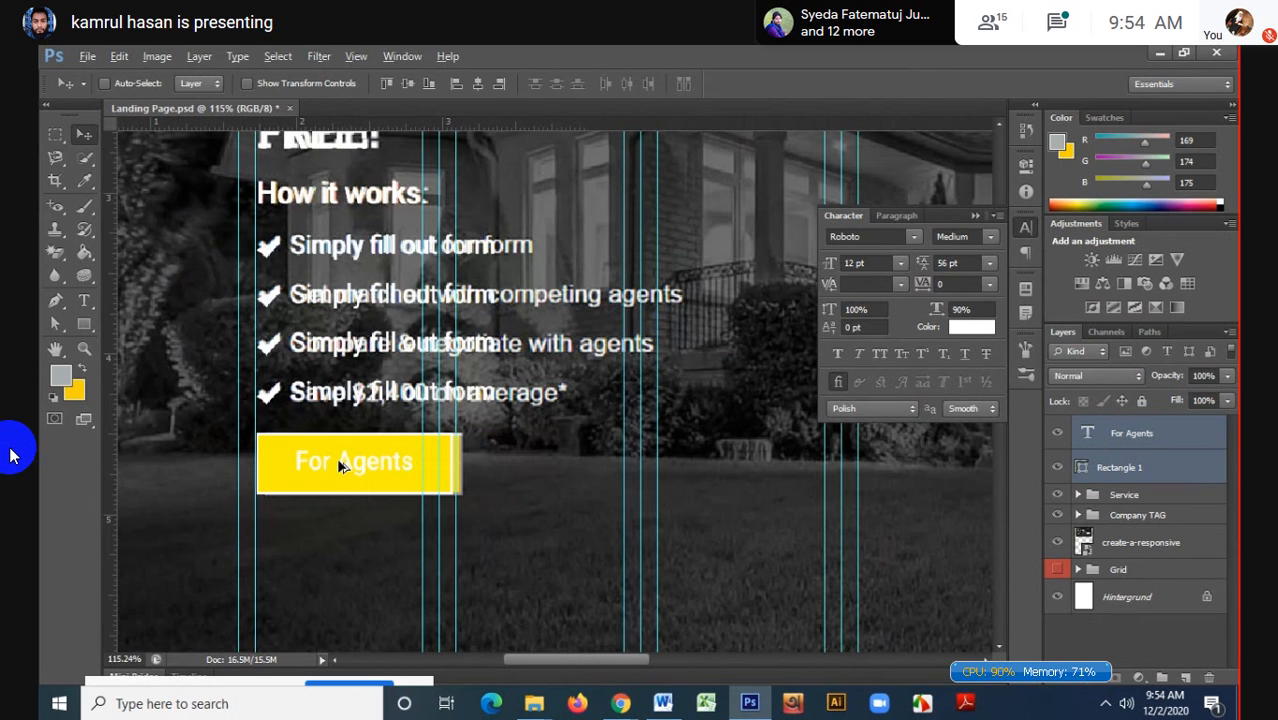
pyautogui.scroll(-3, 485, 573)
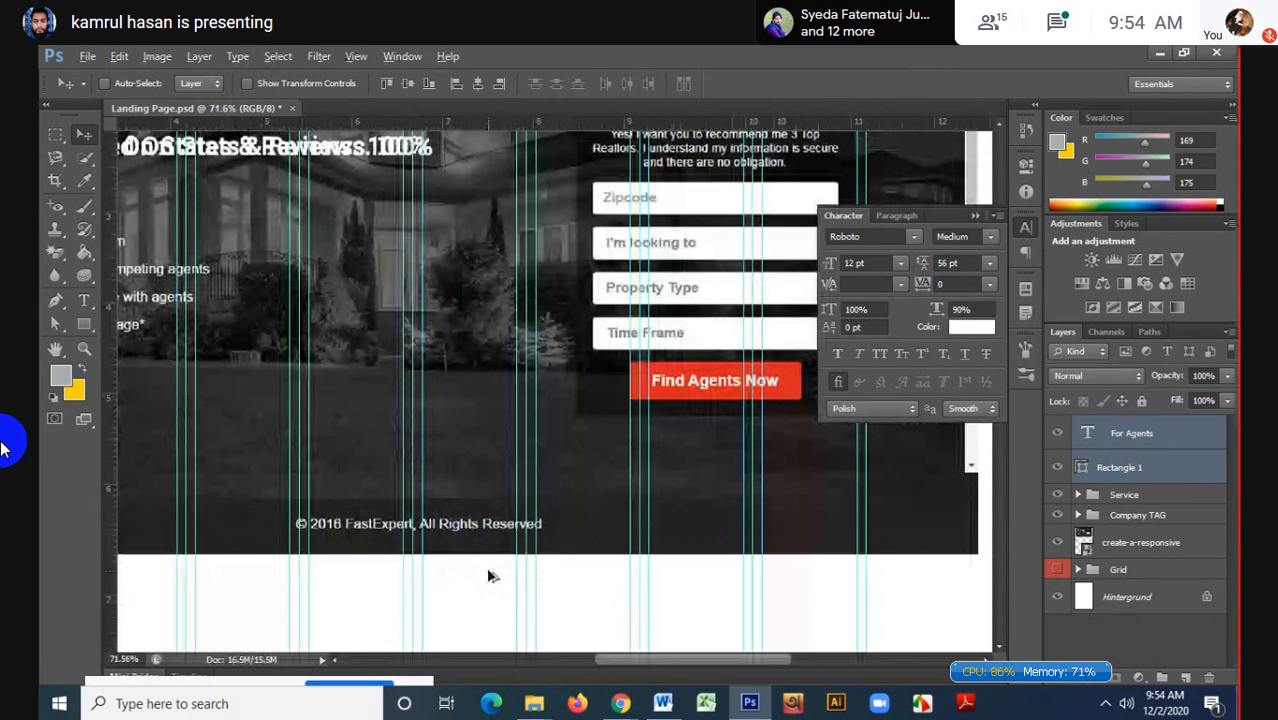
pyautogui.scroll(-2, 490, 576)
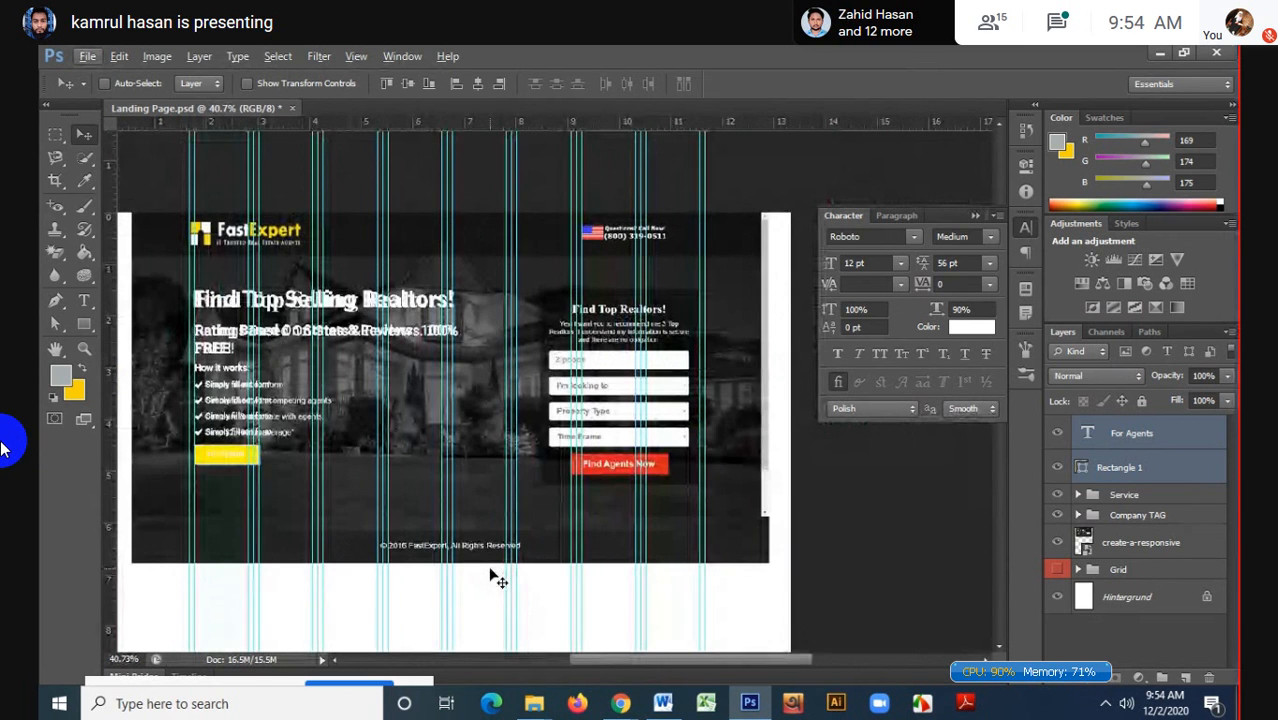
pyautogui.scroll(2, 680, 358)
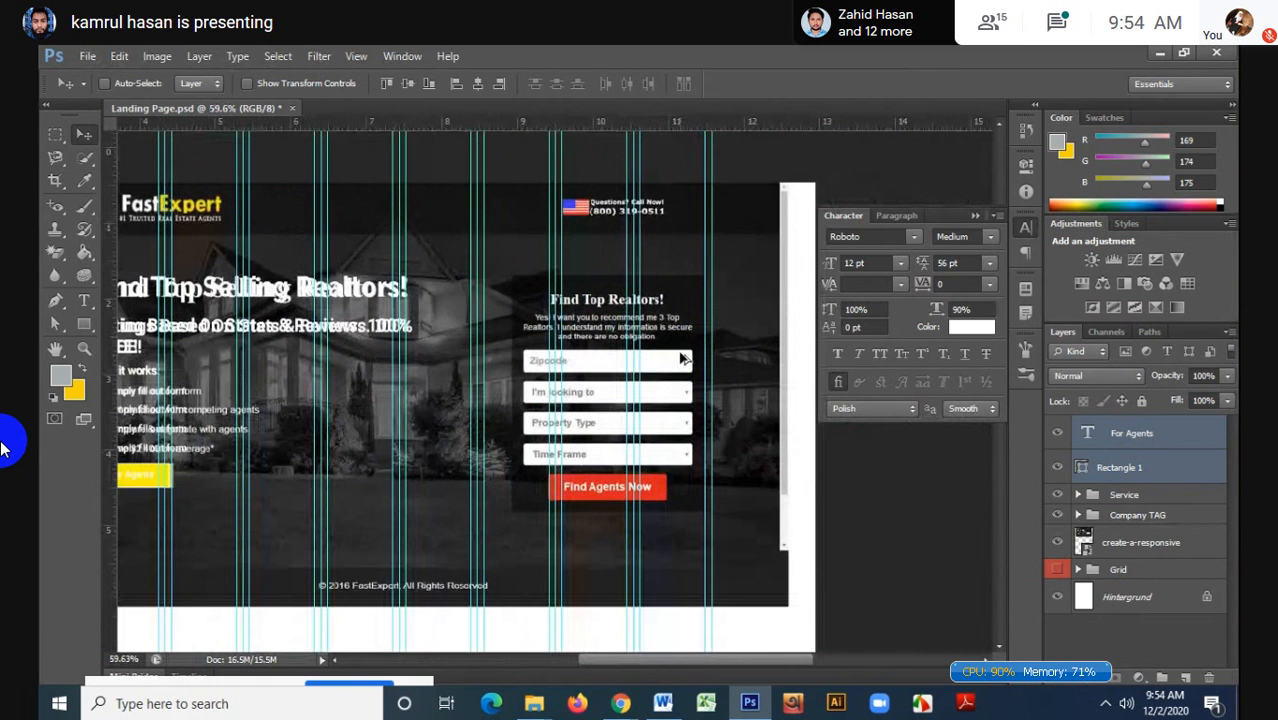
pyautogui.scroll(-1, 682, 358)
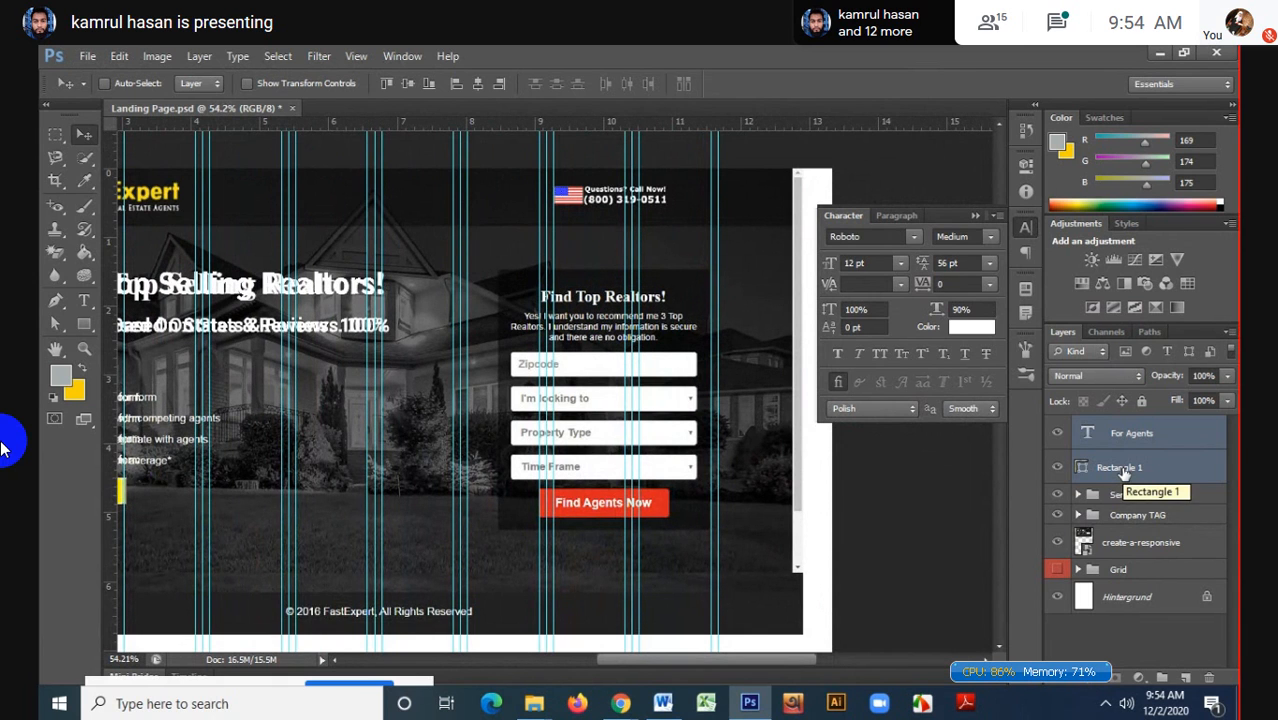
pyautogui.hotkey('ctrl', 'g')
pyautogui.doubleClick(1125, 427)
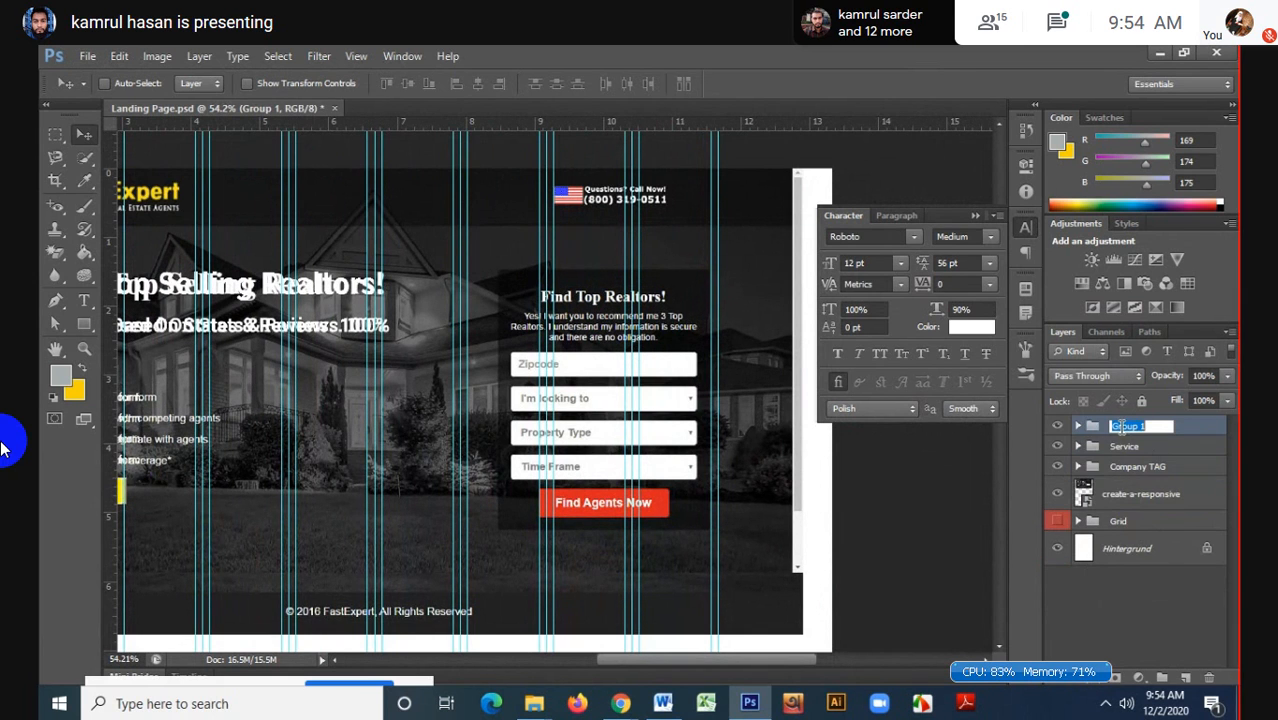
pyautogui.write('Agent')
pyautogui.press('Return')
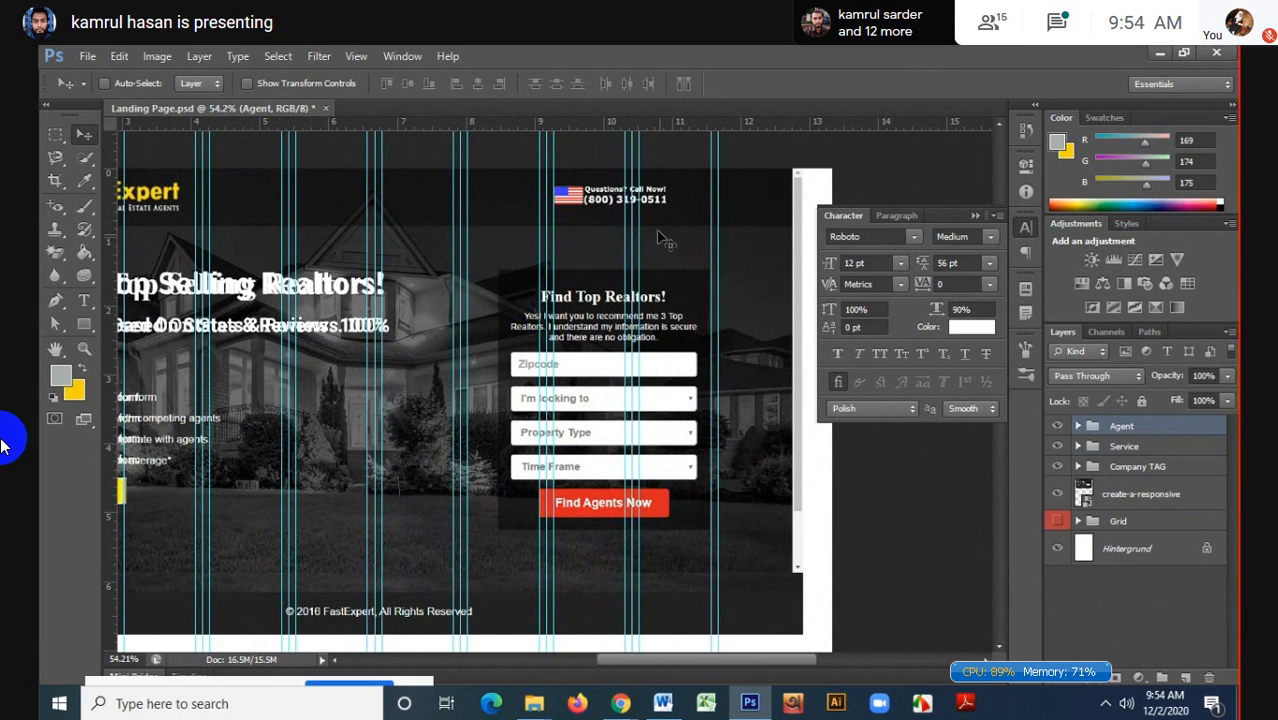
# - Examine the sample page's copyright footer and the "Find Top Realtors!" form against the column guides
pyautogui.scroll(-1, 564, 222)
pyautogui.moveTo(377, 236)
pyautogui.mouseDown()
pyautogui.moveTo(493, 281)
pyautogui.moveTo(385, 243)
pyautogui.mouseUp()
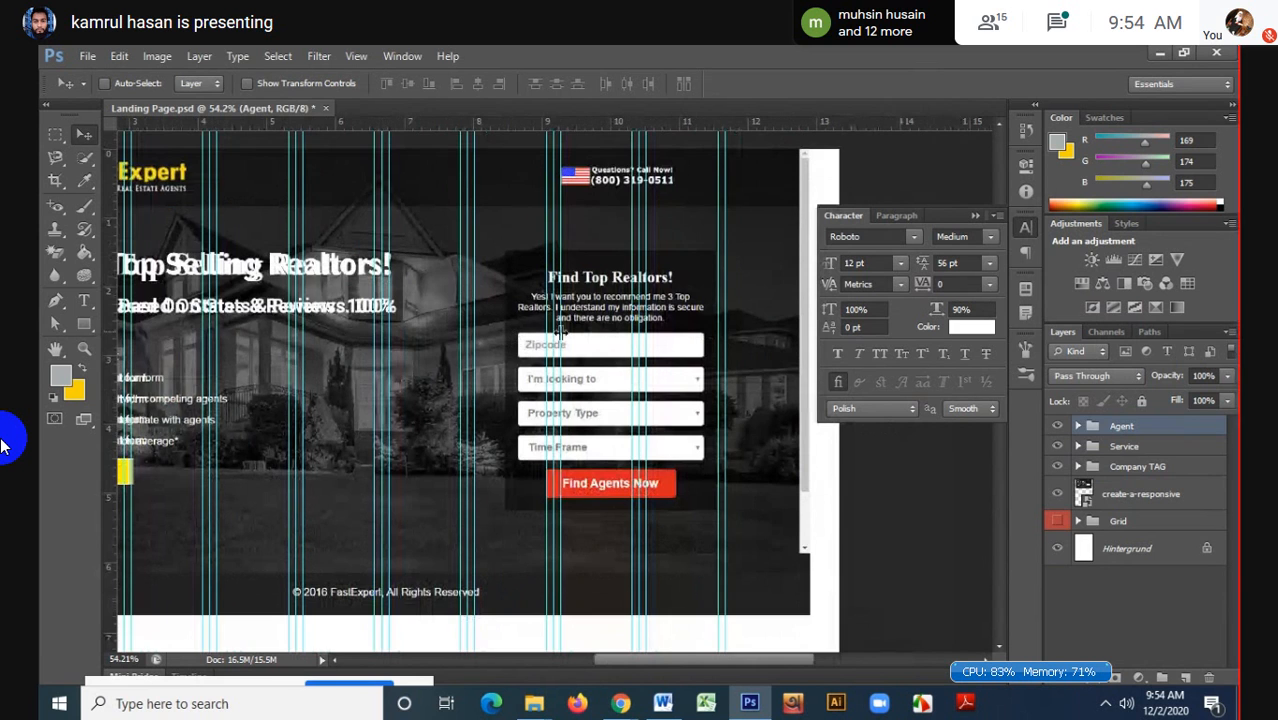
pyautogui.scroll(3, 604, 378)
pyautogui.scroll(-5, 604, 378)
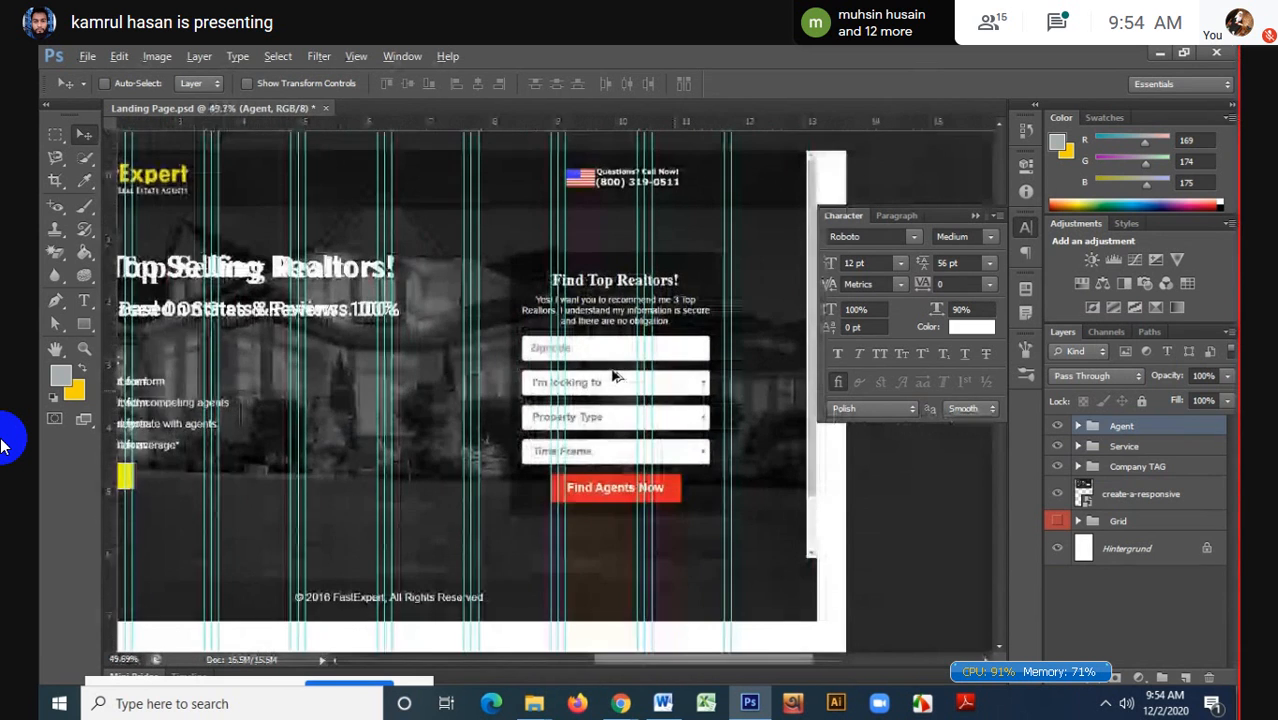
pyautogui.scroll(4, 410, 531)
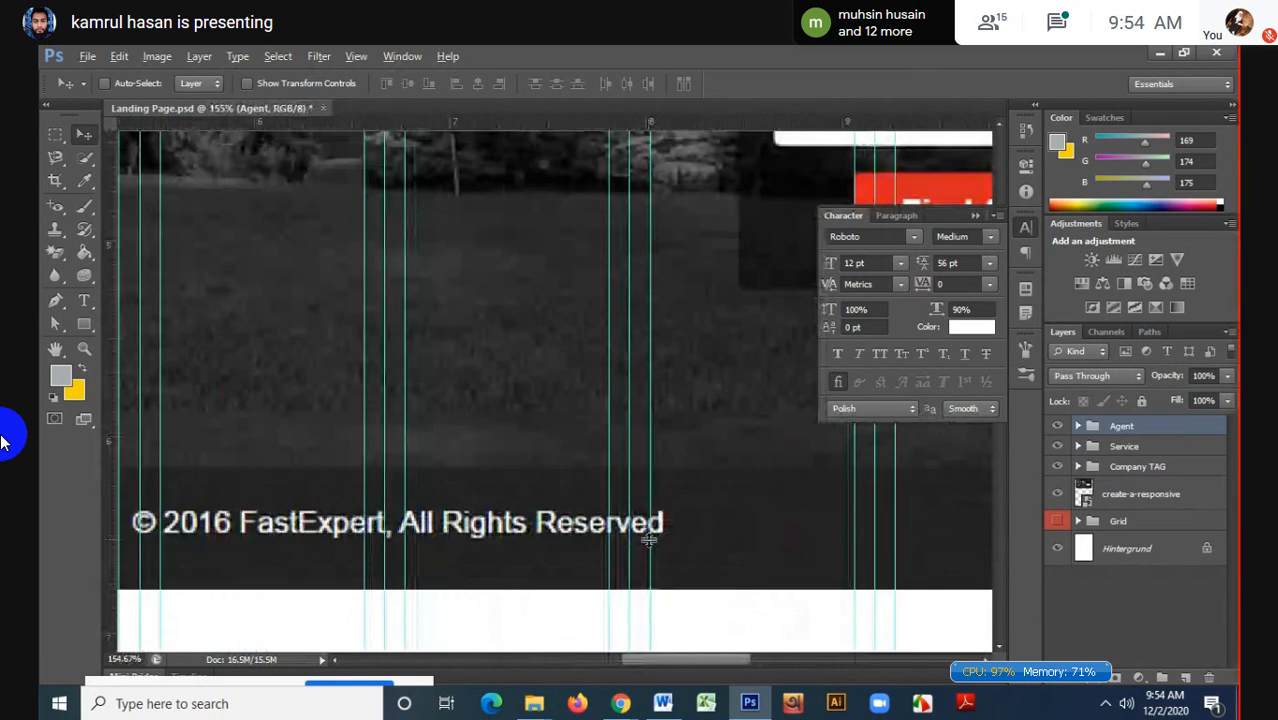
pyautogui.scroll(-3, 651, 537)
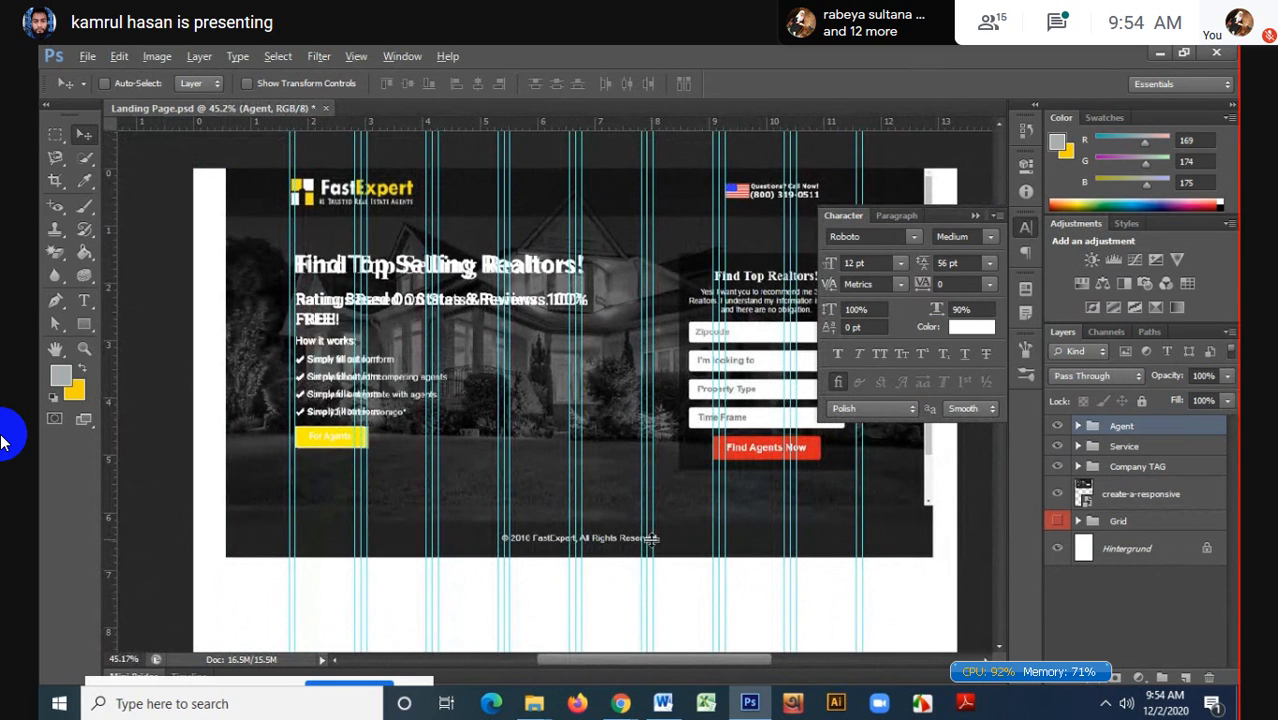
pyautogui.scroll(5, 651, 539)
pyautogui.moveTo(653, 421); pyautogui.dragTo(318, 560)
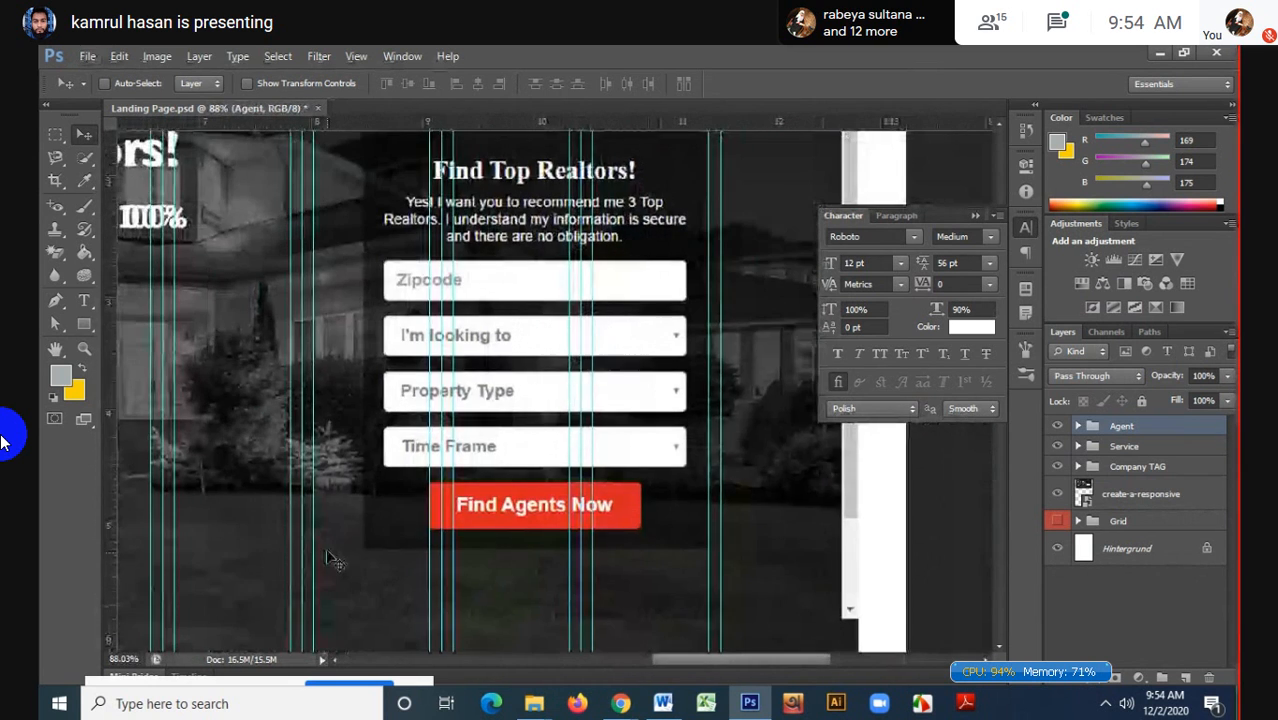
pyautogui.scroll(2, 649, 497)
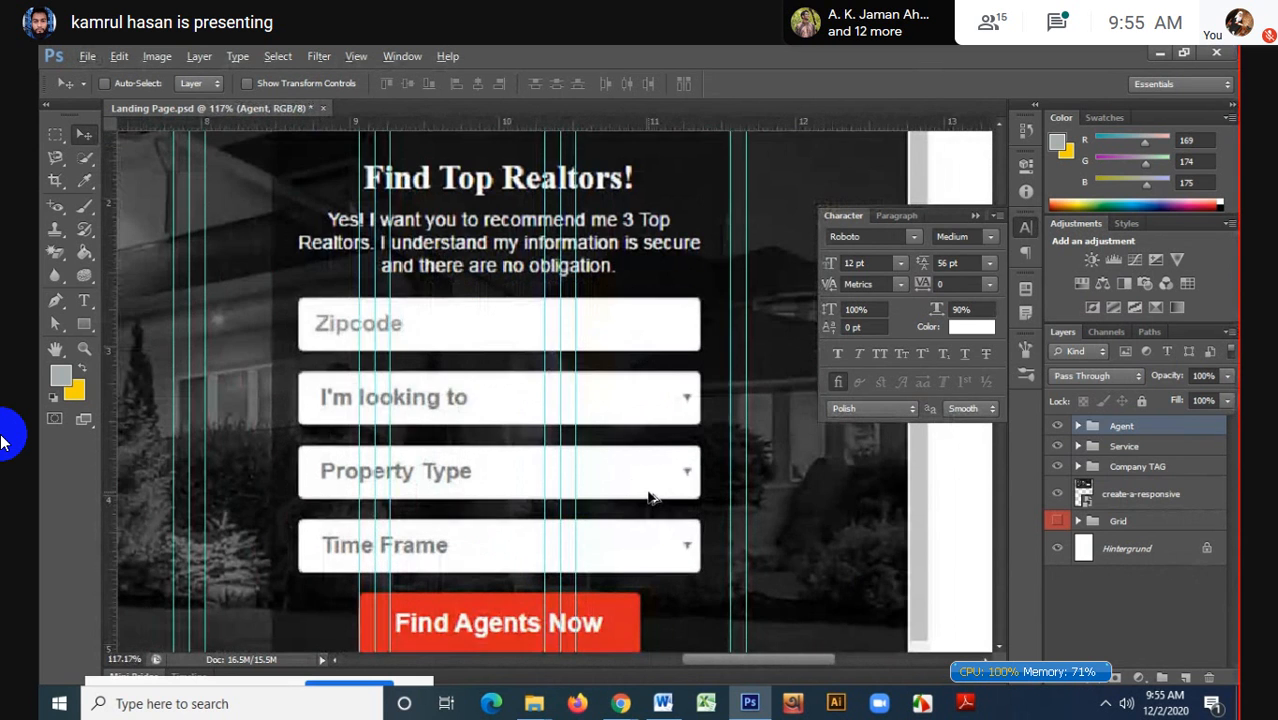
pyautogui.scroll(-1, 649, 497)
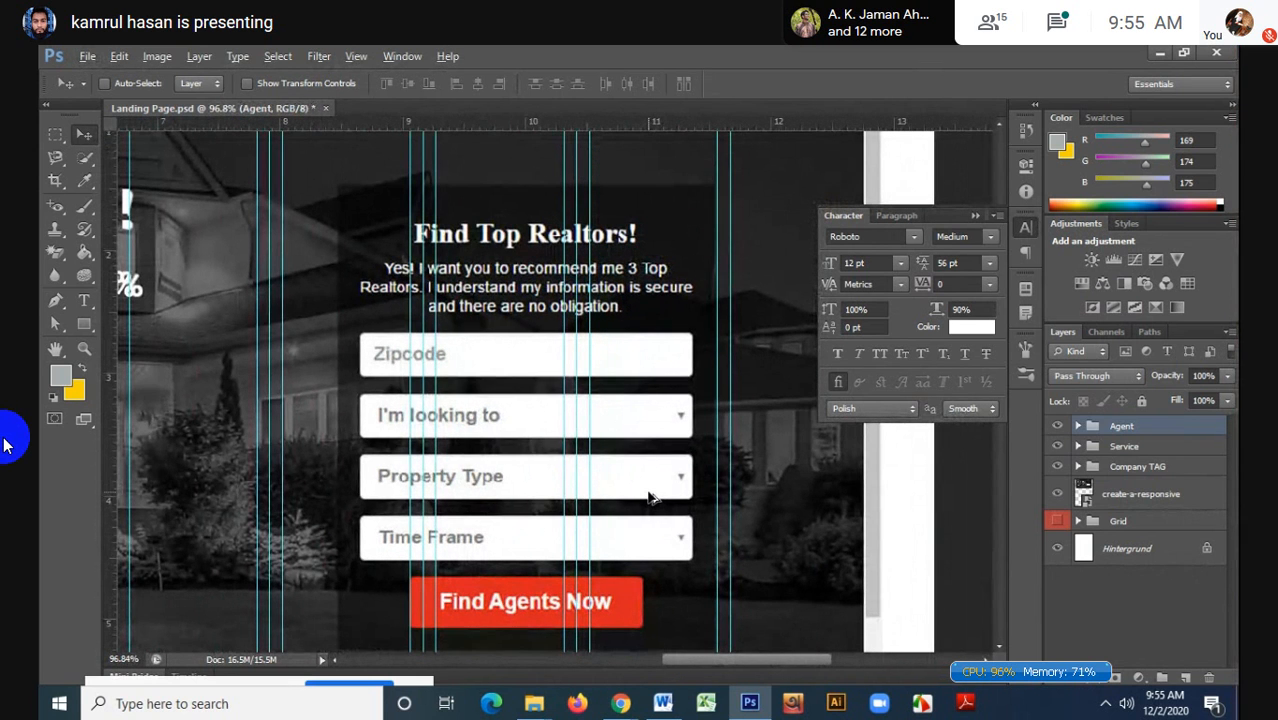
# - Add a new layer and set the Rectangle tool to a solid gray fill with no stroke
pyautogui.scroll(-1, 649, 497)
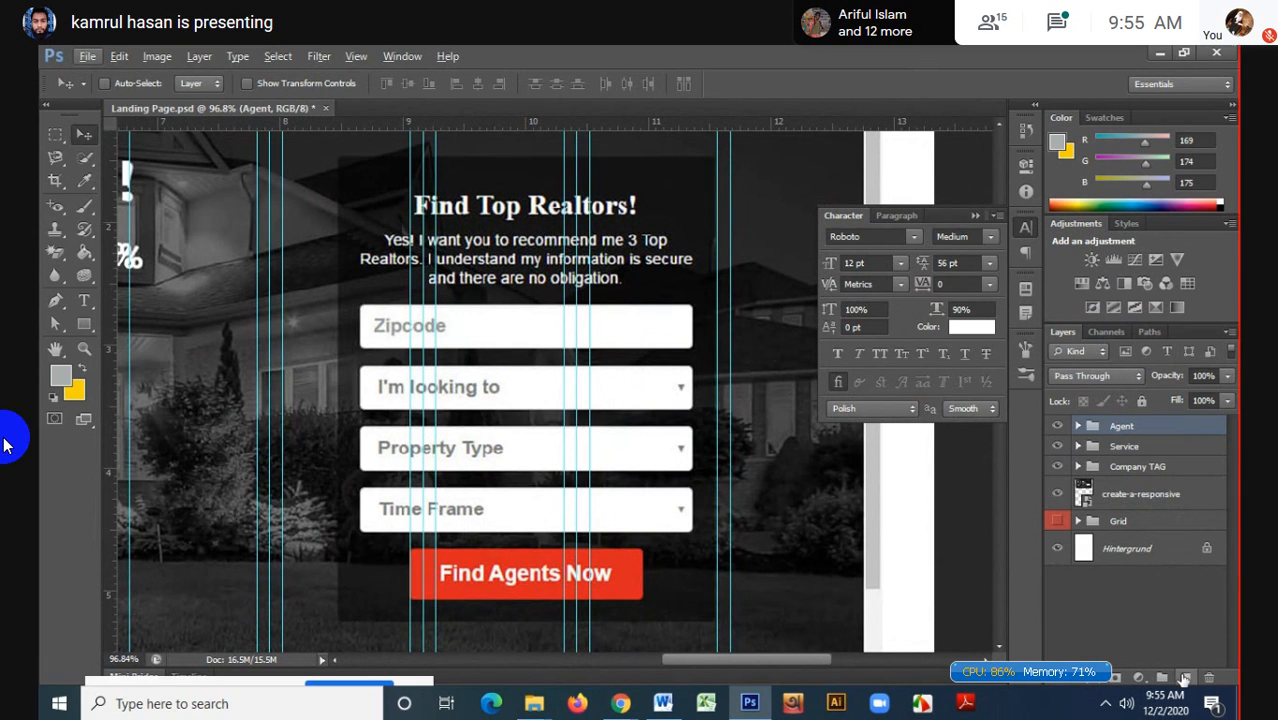
pyautogui.click(1182, 678)
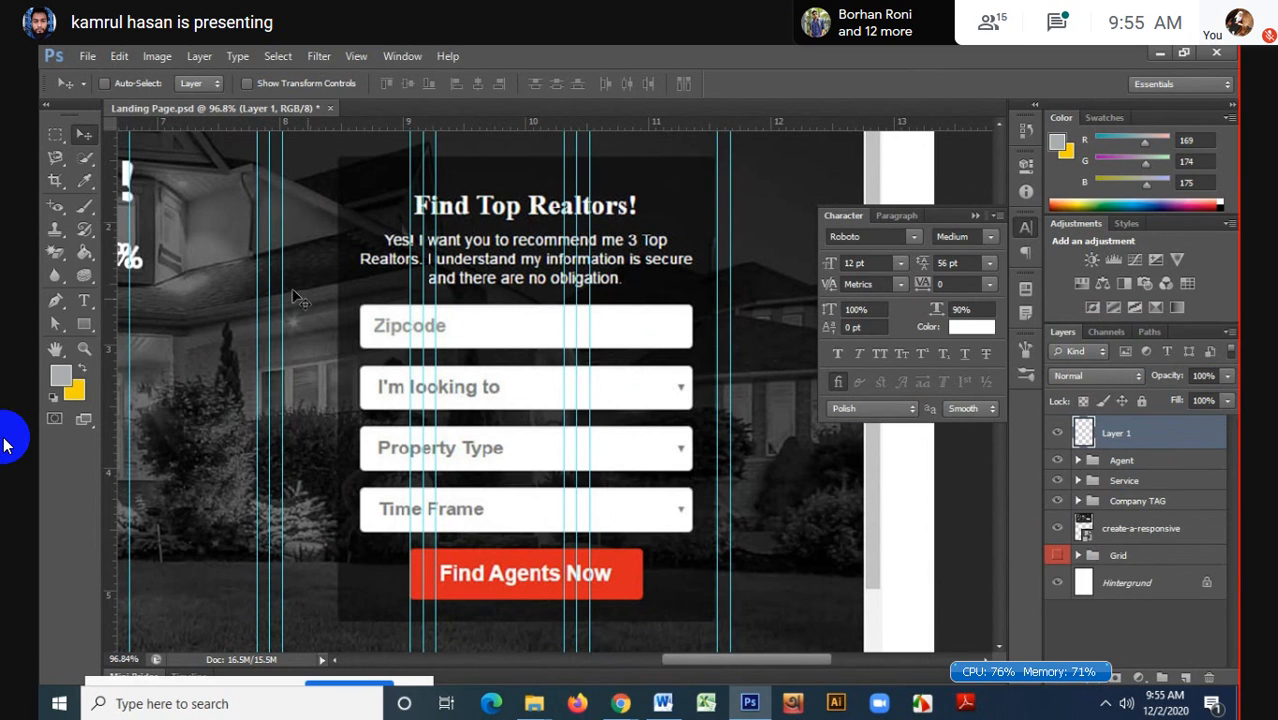
pyautogui.click(60, 378)
pyautogui.press('Escape')
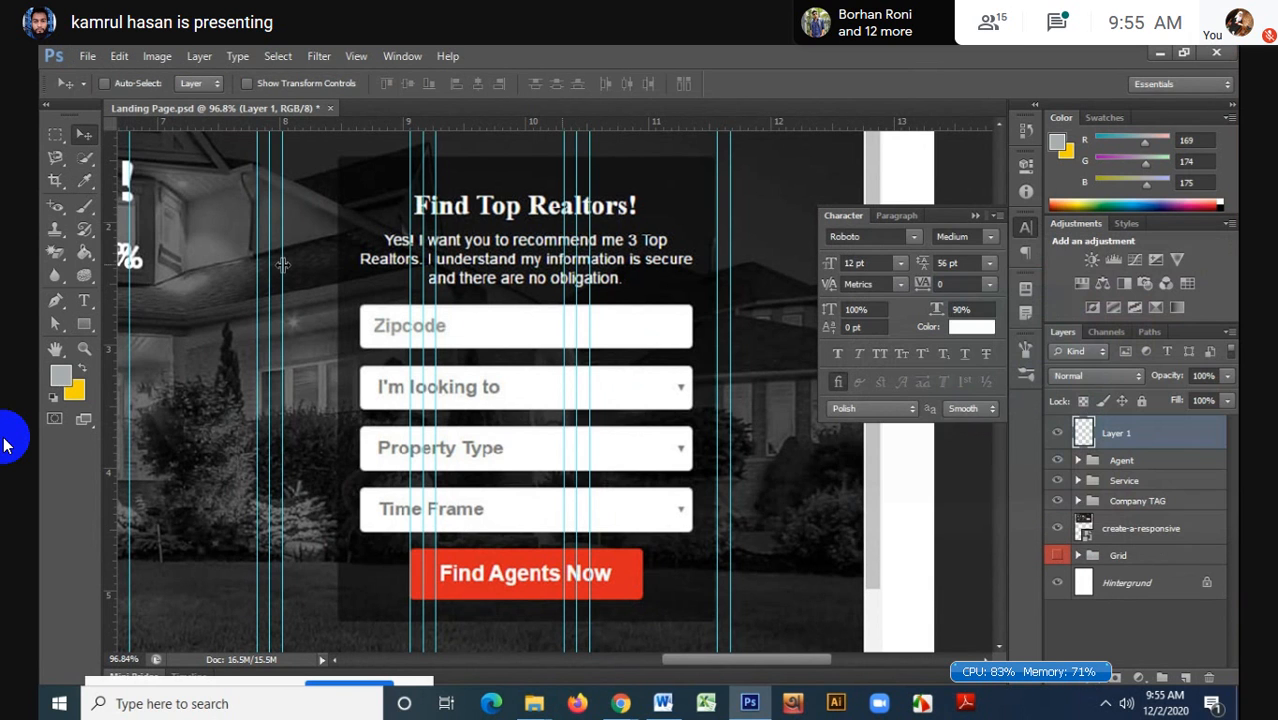
pyautogui.moveTo(84, 324); pyautogui.dragTo(116, 333)
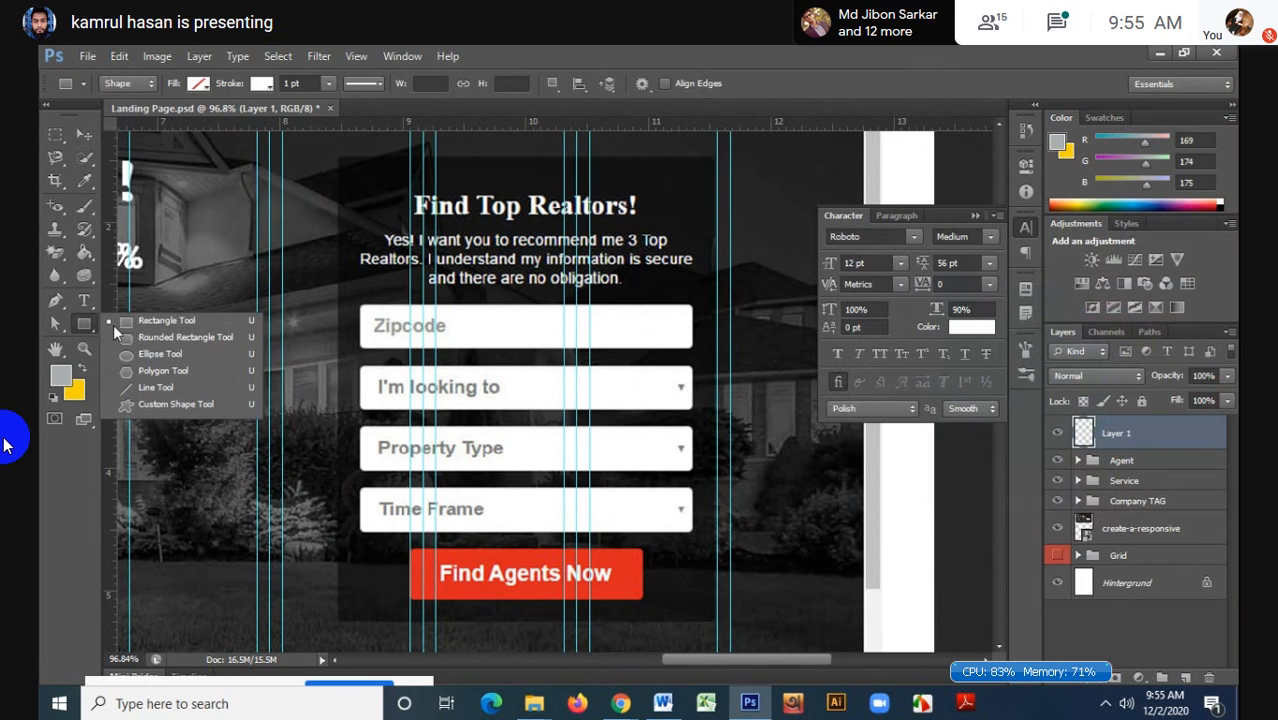
pyautogui.click(263, 83)
pyautogui.click(188, 118)
pyautogui.click(192, 86)
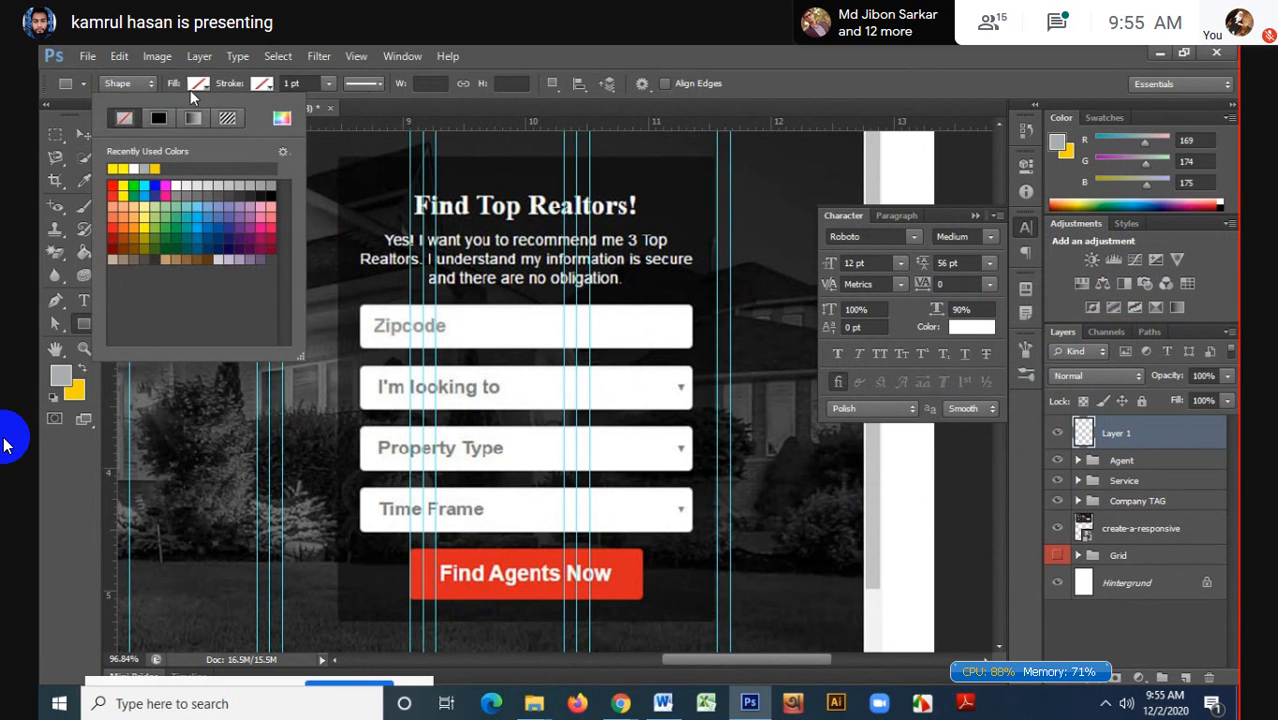
pyautogui.click(160, 118)
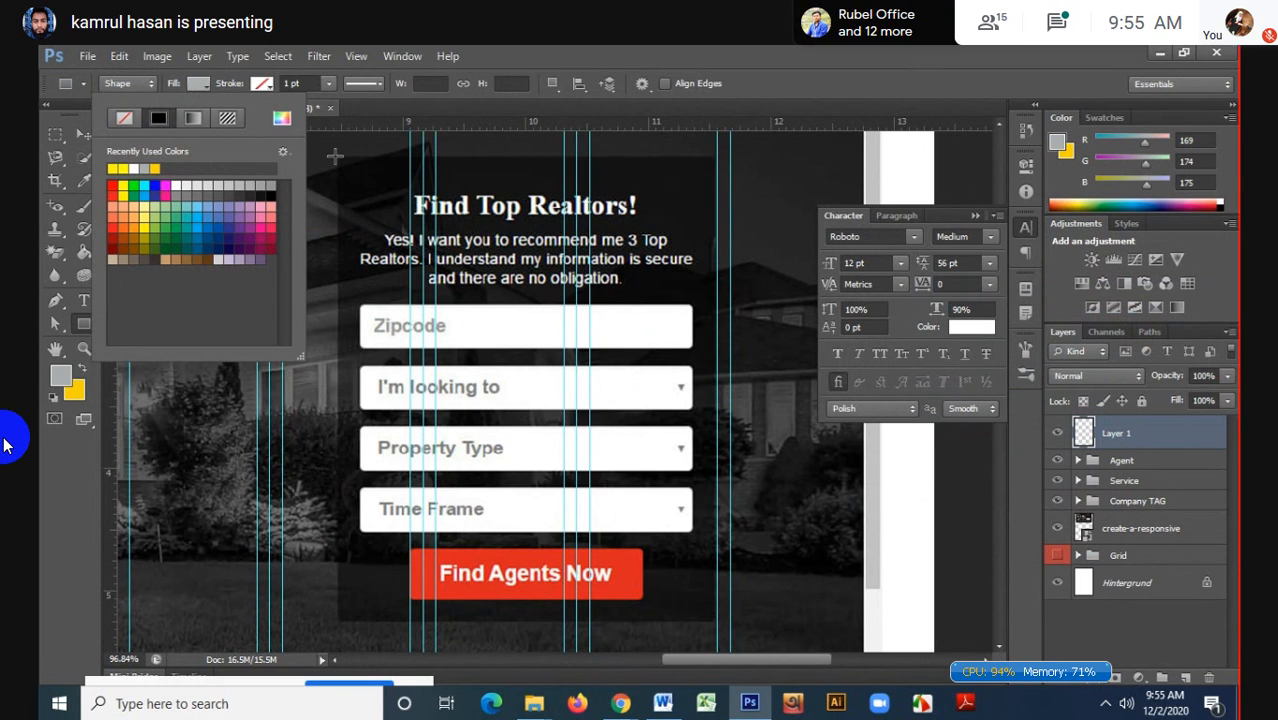
# - Draw a rectangle about 445 × 547 px over the Find Top Realtors form panel and recolor it #161616
pyautogui.moveTo(337, 155); pyautogui.dragTo(715, 620)
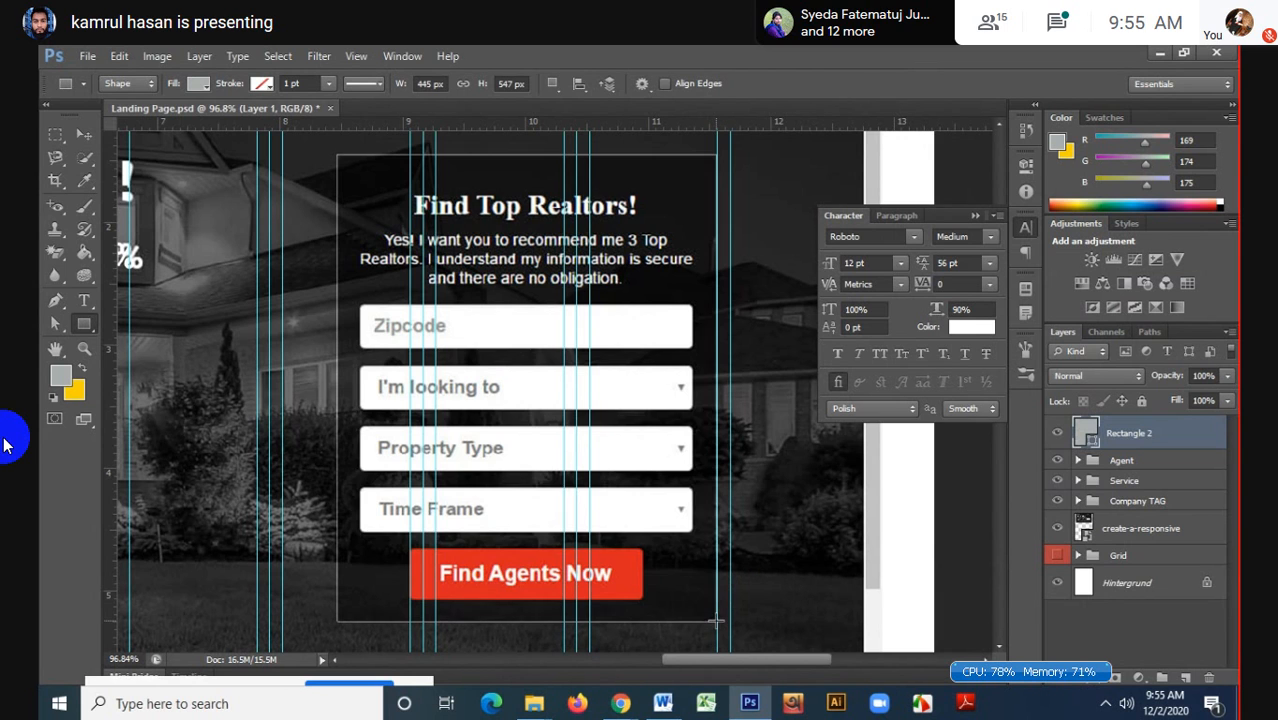
pyautogui.moveTo(715, 620); pyautogui.dragTo(715, 620)
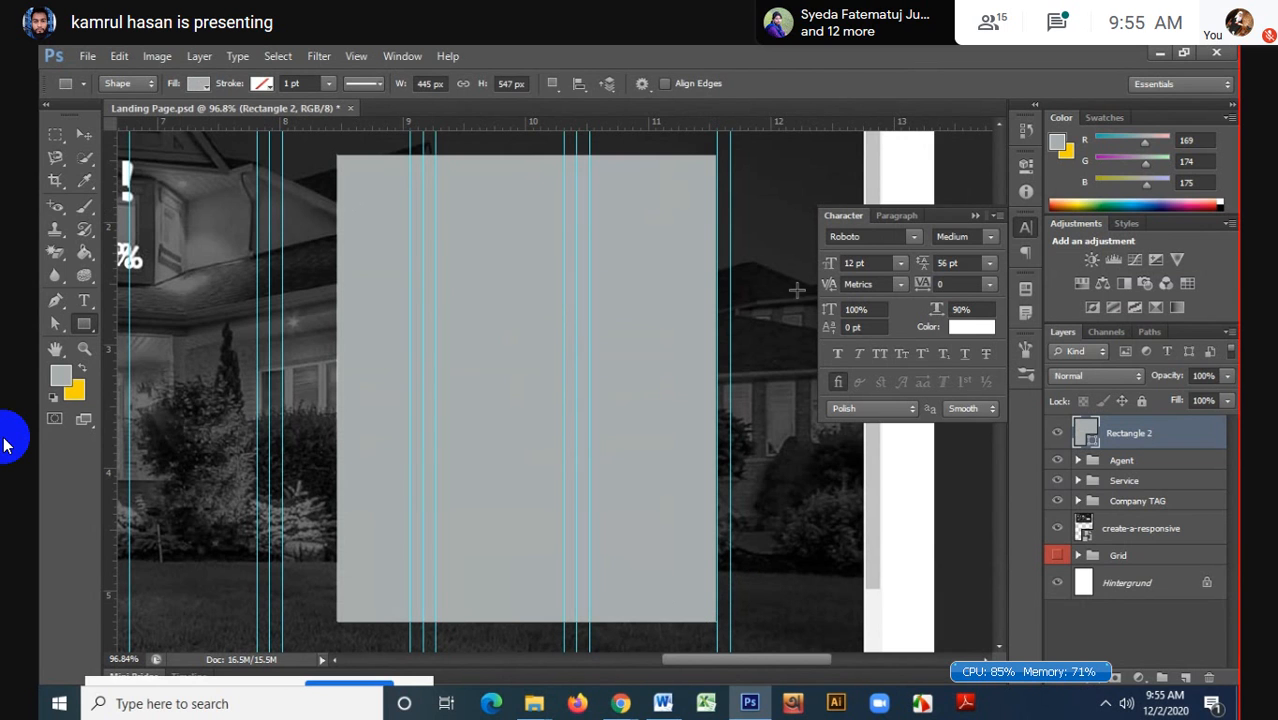
pyautogui.doubleClick(1088, 432)
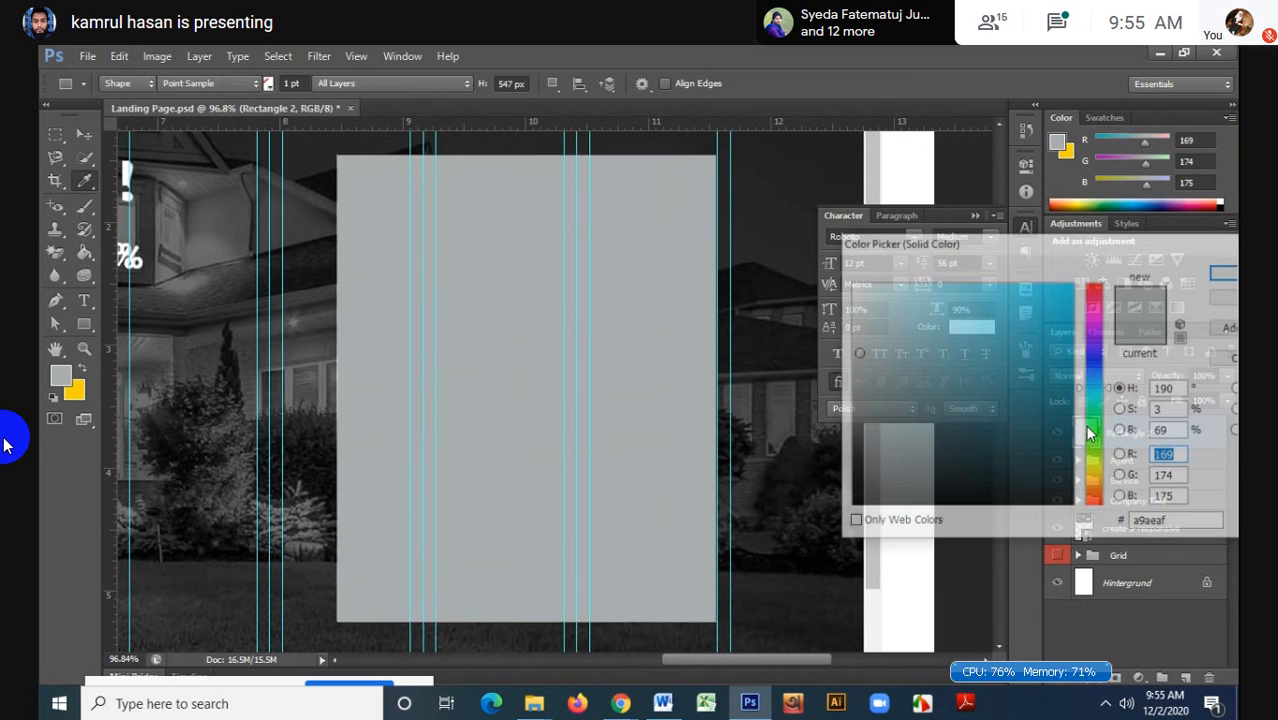
pyautogui.click(1224, 272)
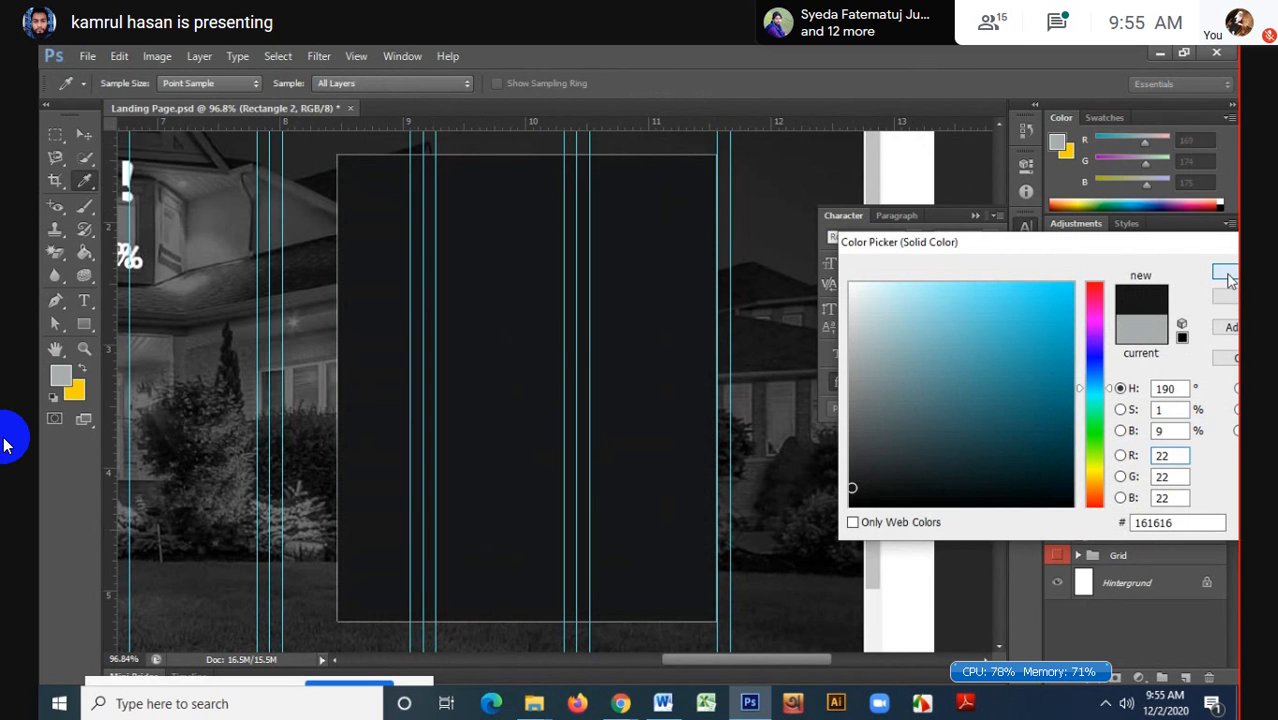
# - Try redrawing the panel rectangle at about 443 × 543 px on a new layer, and delete both rectangles
pyautogui.click(1057, 433)
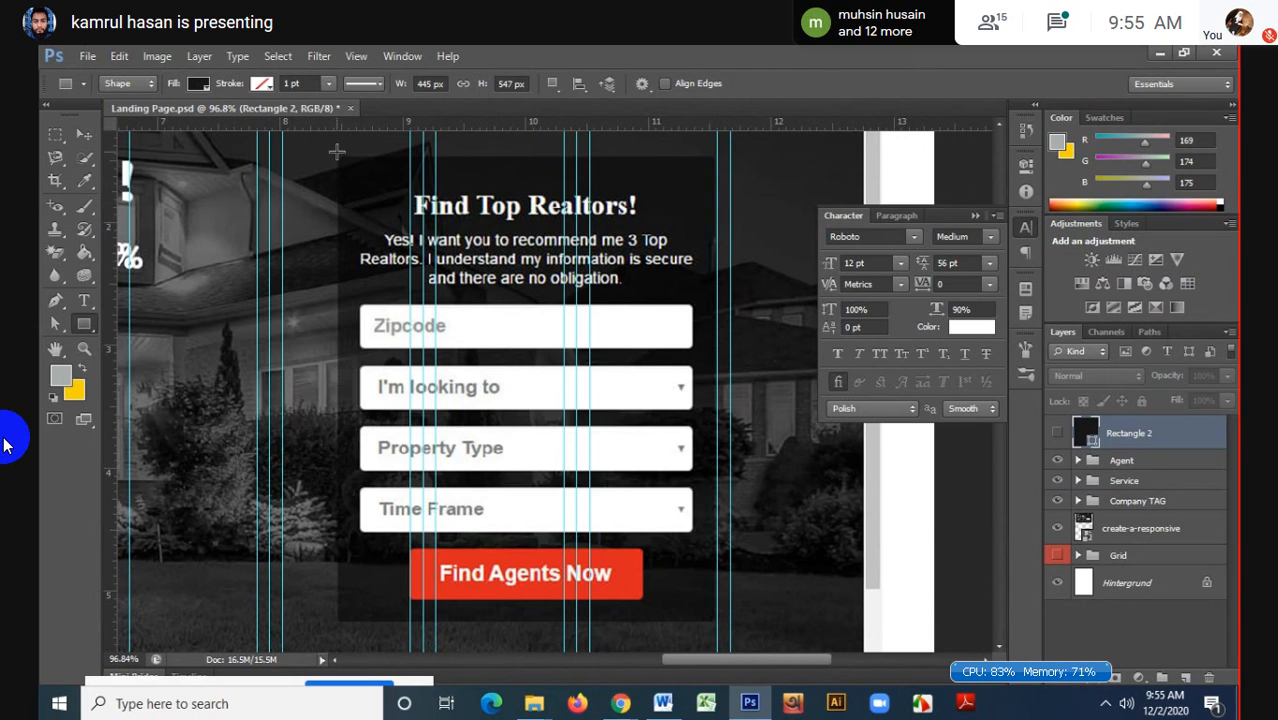
pyautogui.click(1186, 678)
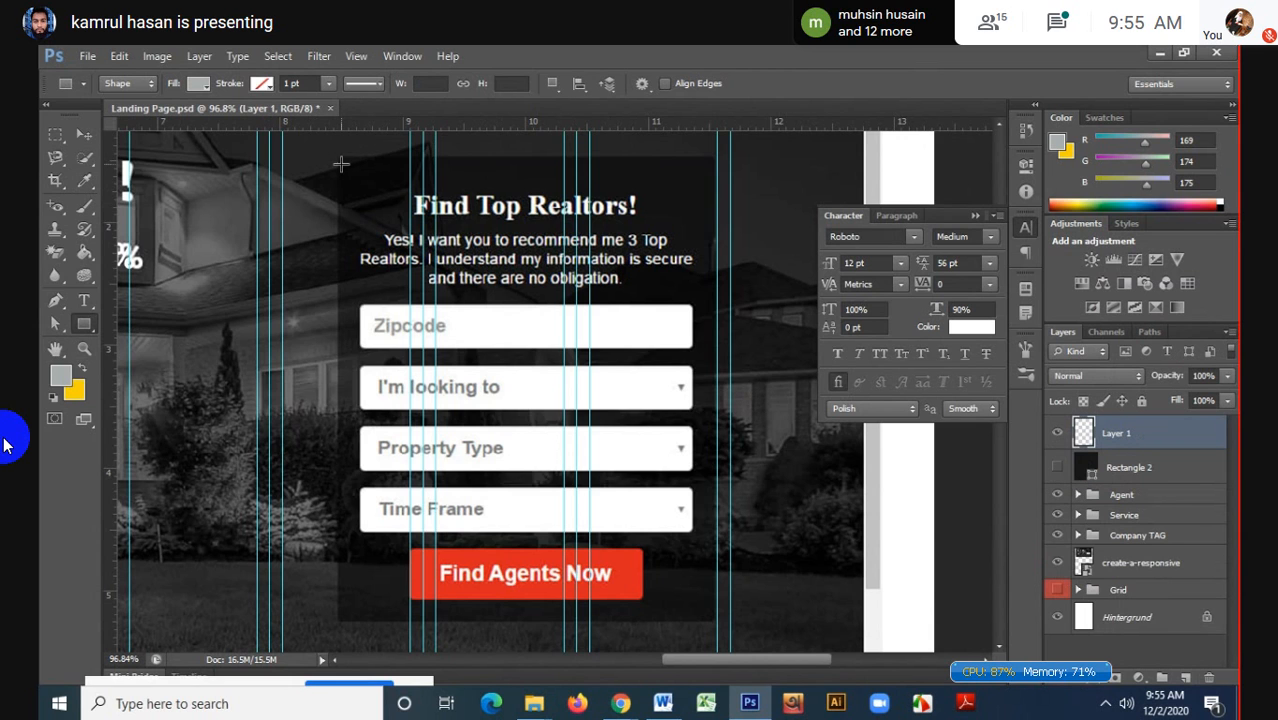
pyautogui.moveTo(339, 155); pyautogui.dragTo(716, 619)
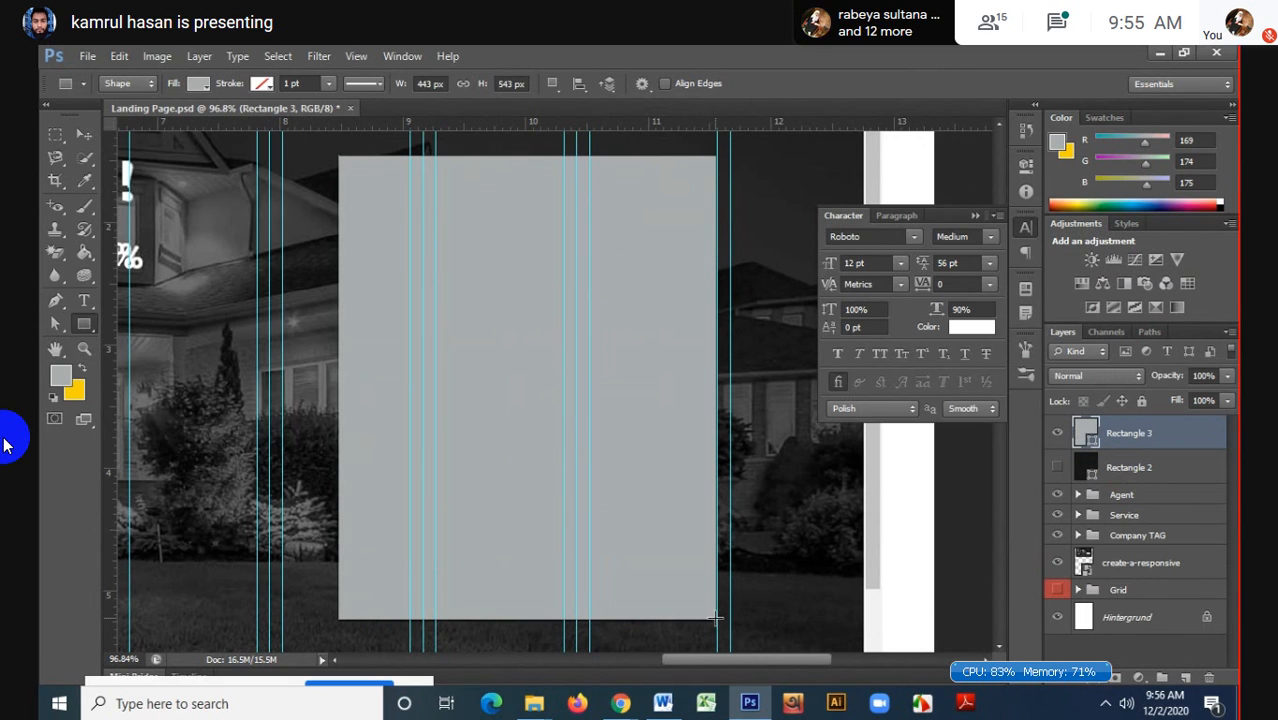
pyautogui.press('Delete')
pyautogui.press('Delete')
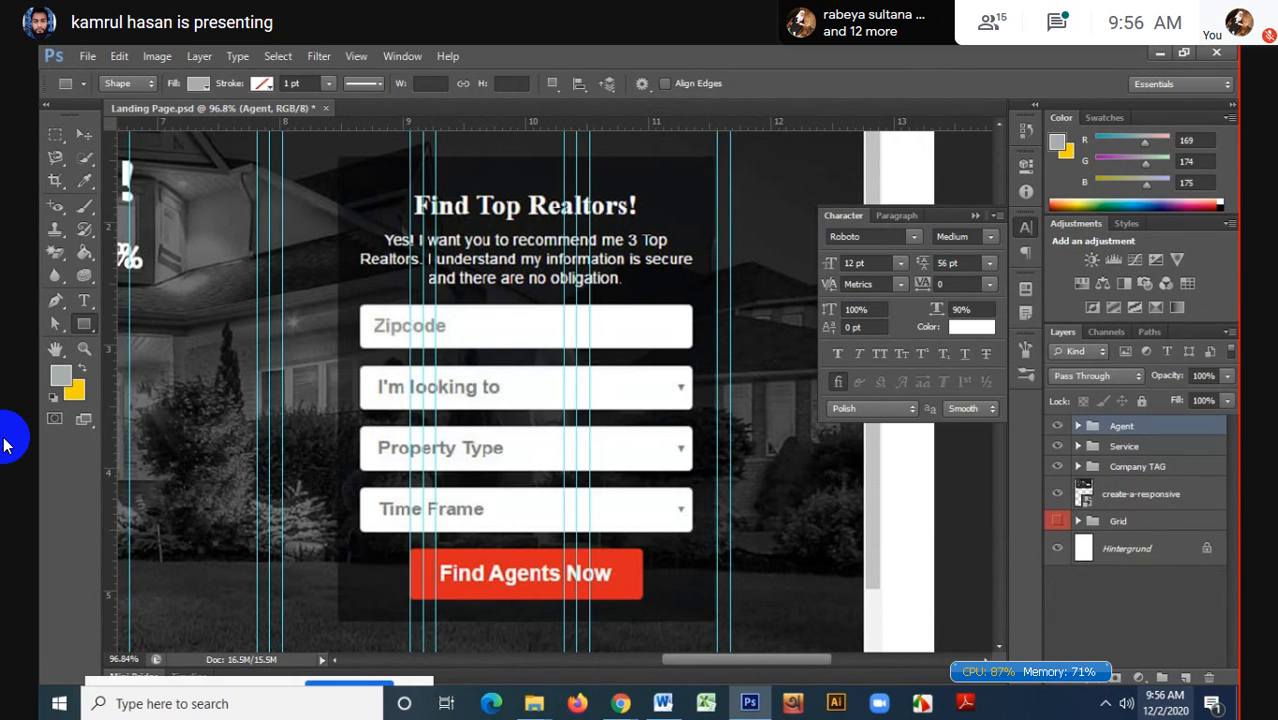
# - Add a new layer and set up the Rounded Rectangle tool with a near-black fill
pyautogui.click(1185, 678)
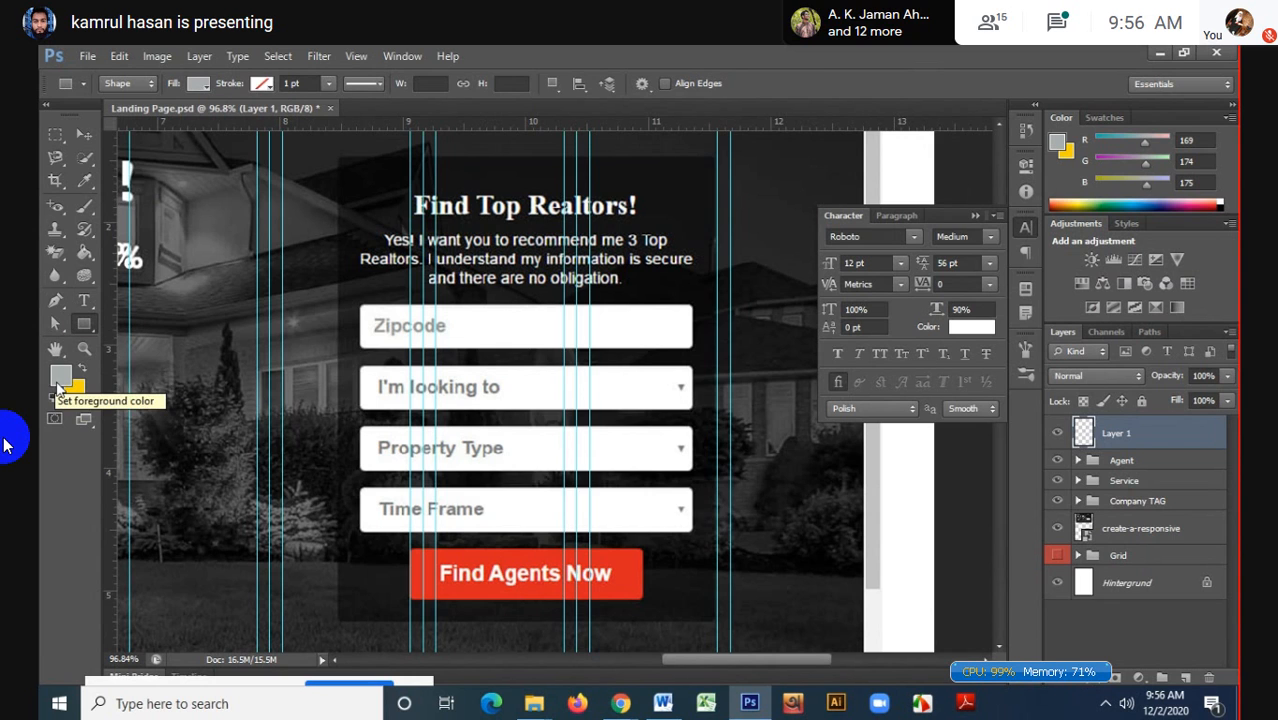
pyautogui.click(198, 83)
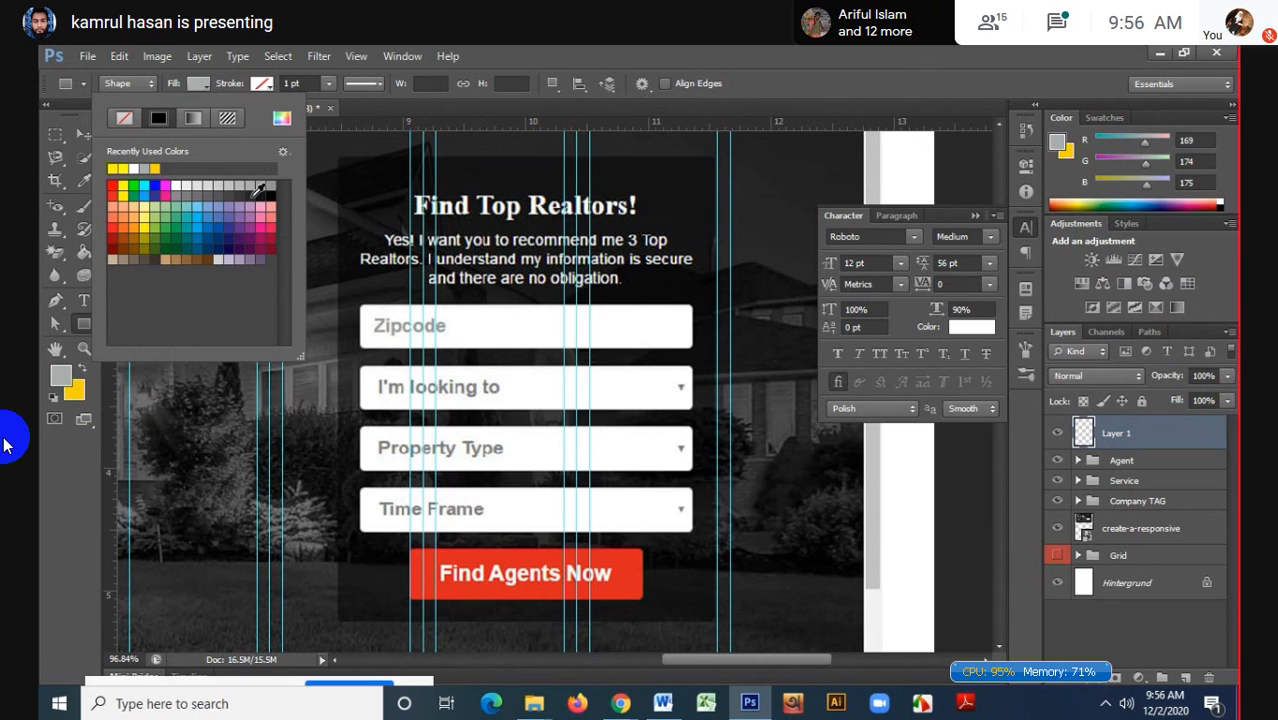
pyautogui.click(269, 187)
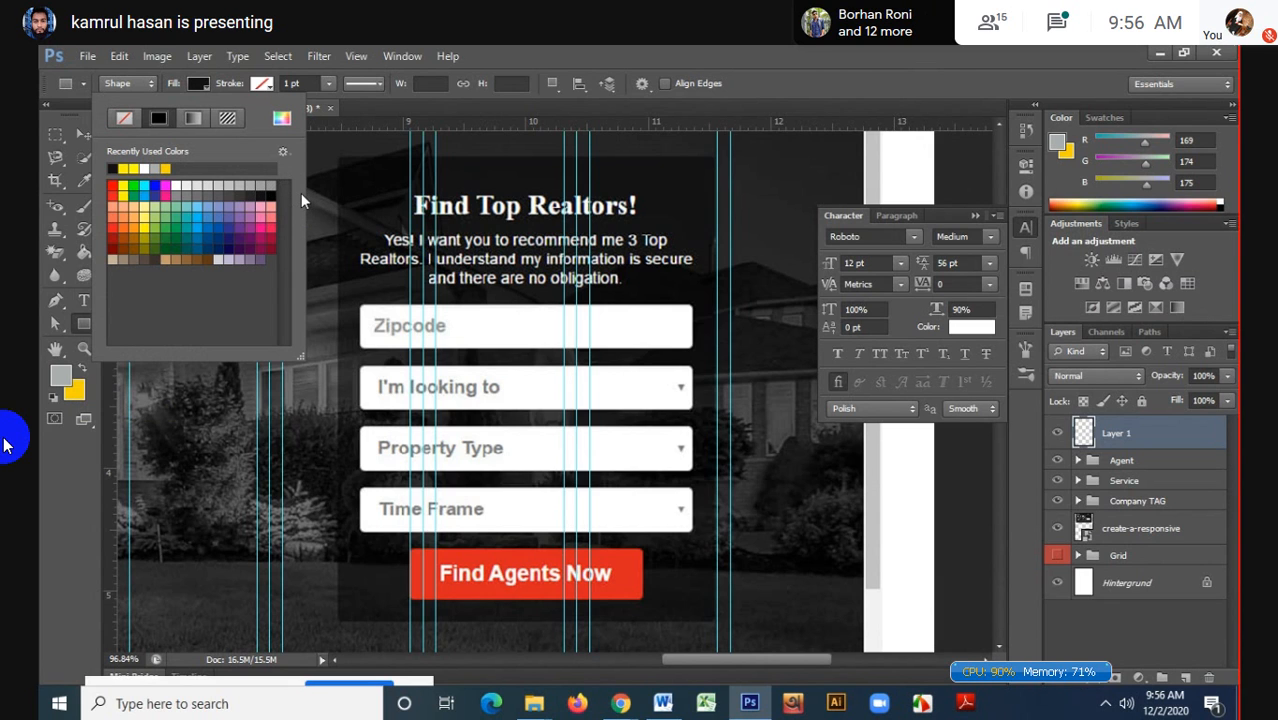
pyautogui.rightClick(84, 326)
pyautogui.click(159, 338)
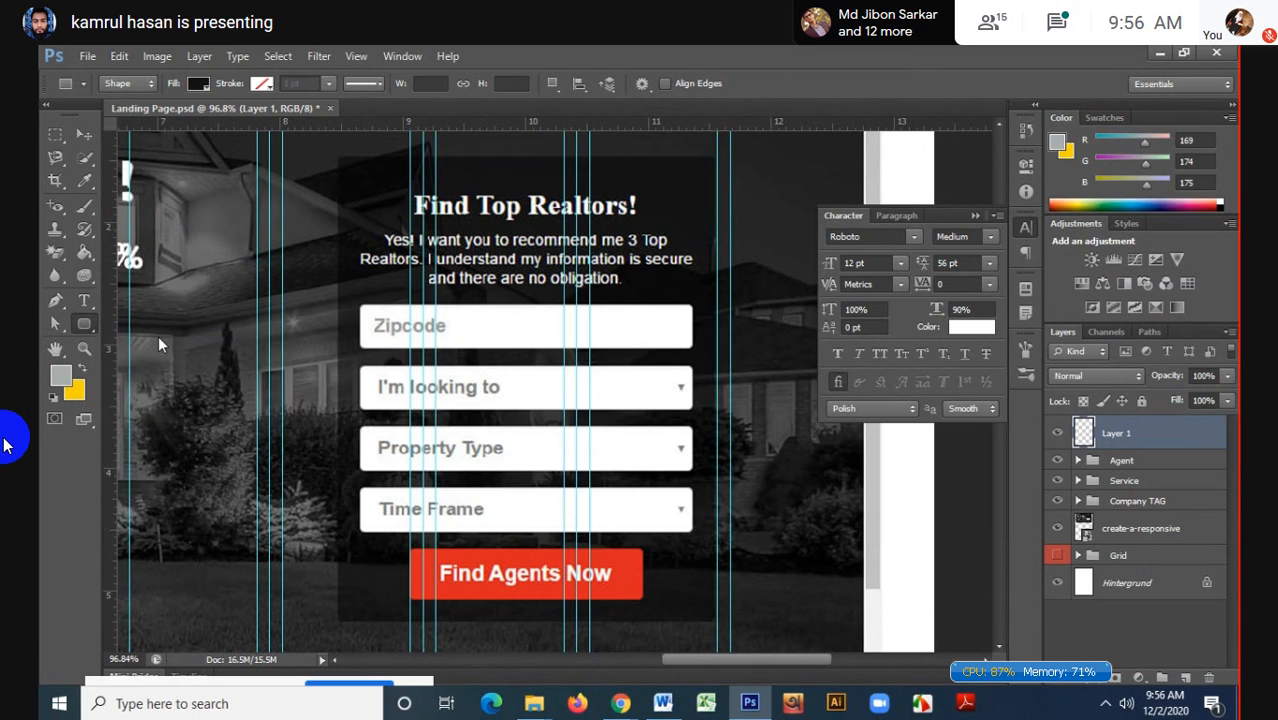
# - Try drawing a rounded rectangle with a 15 px corner radius over the form panel
pyautogui.click(710, 84)
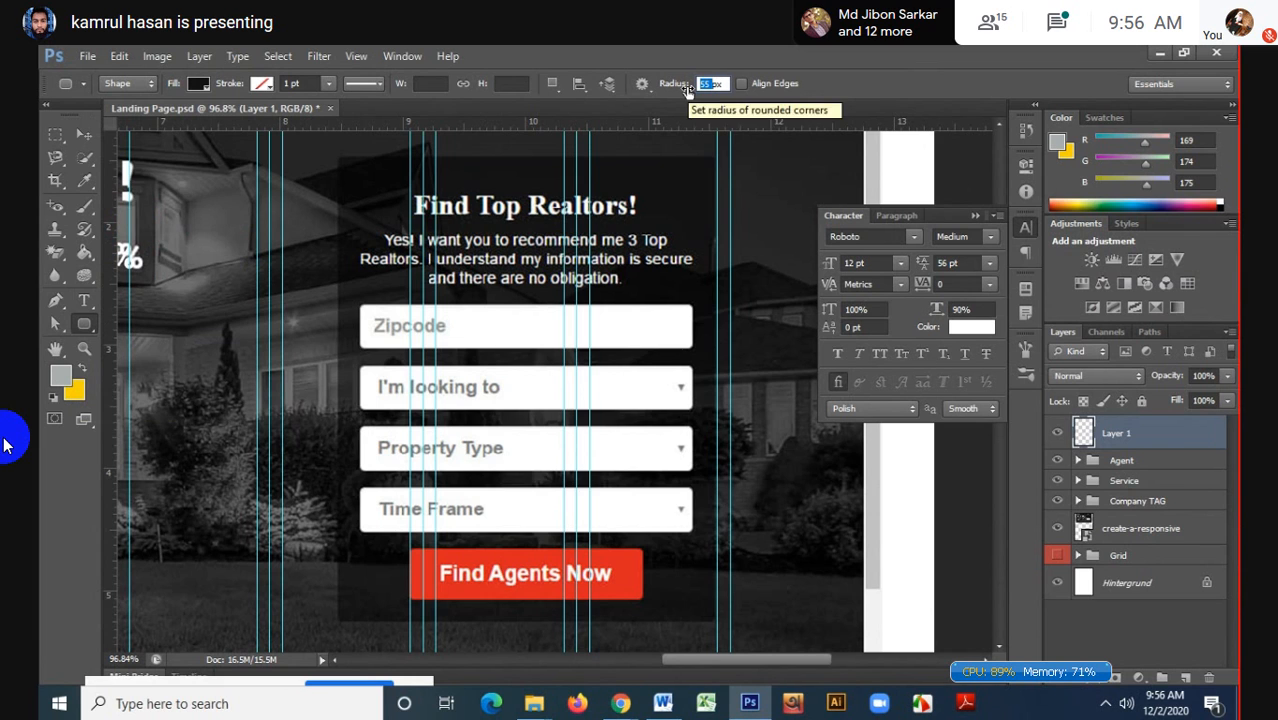
pyautogui.write('15px')
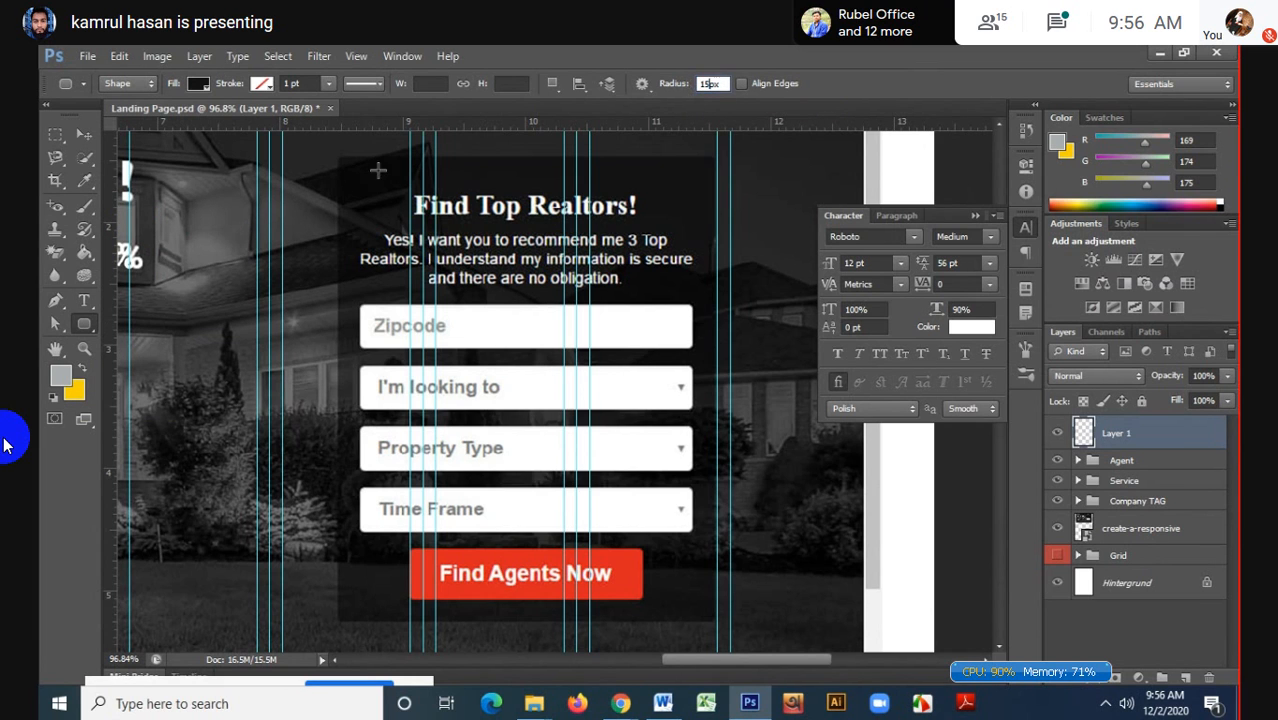
pyautogui.moveTo(340, 157); pyautogui.dragTo(516, 383)
pyautogui.hotkey('ctrl', 'z')
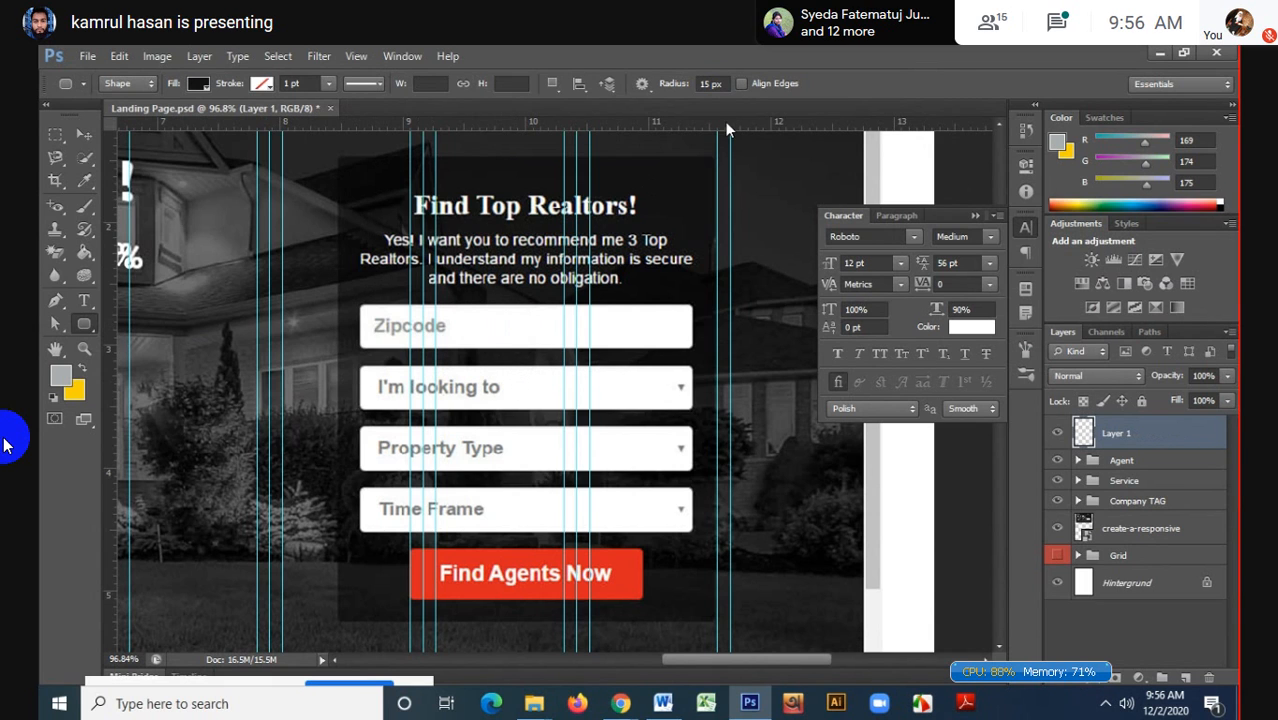
# - Draw a rounded rectangle about 446 × 544 px with a 5 px corner radius over the form panel
pyautogui.click(710, 83)
pyautogui.write('5')
pyautogui.press('Return')
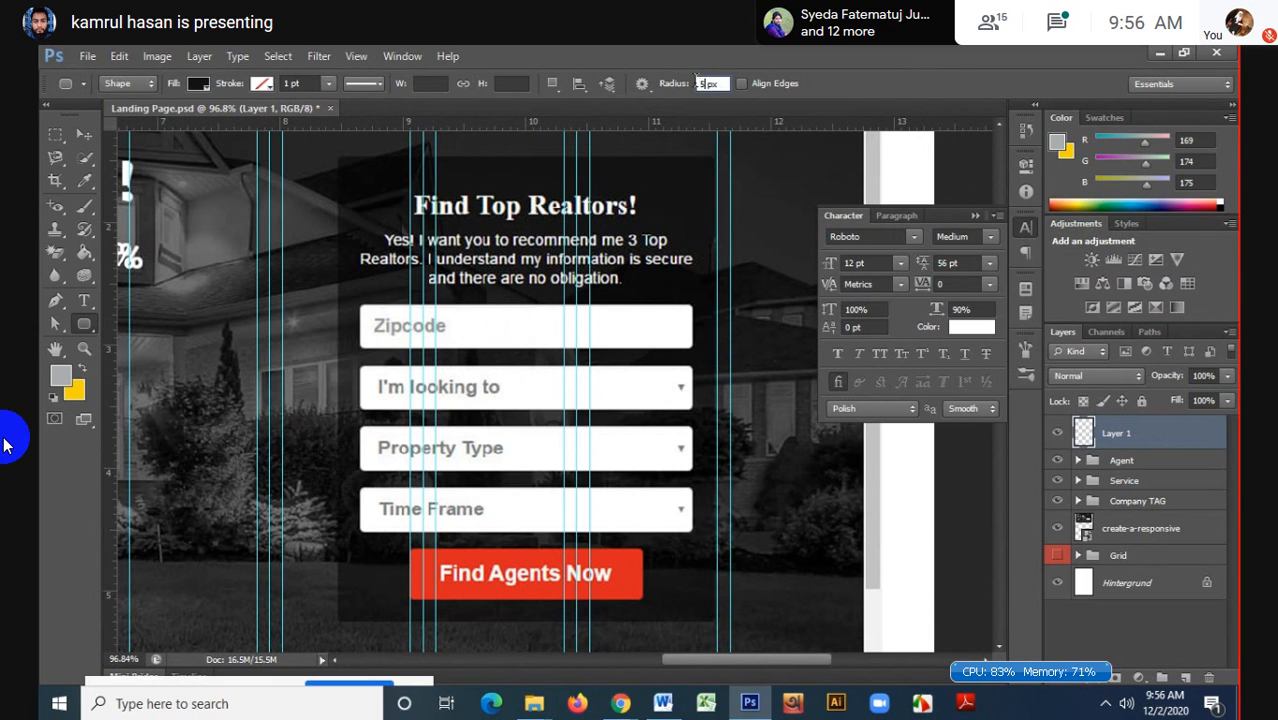
pyautogui.moveTo(337, 155); pyautogui.dragTo(718, 619)
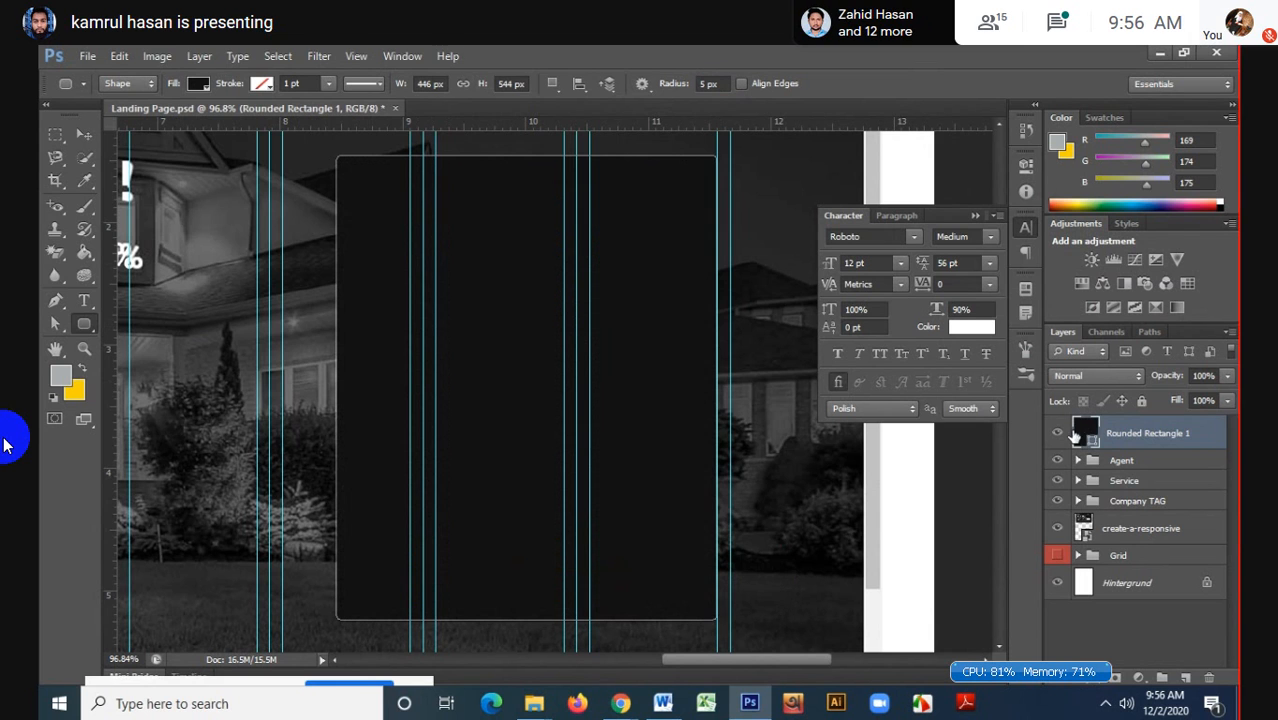
# - Lower the rounded rectangle layer's fill to 74% and hide the layer
pyautogui.click(1231, 402)
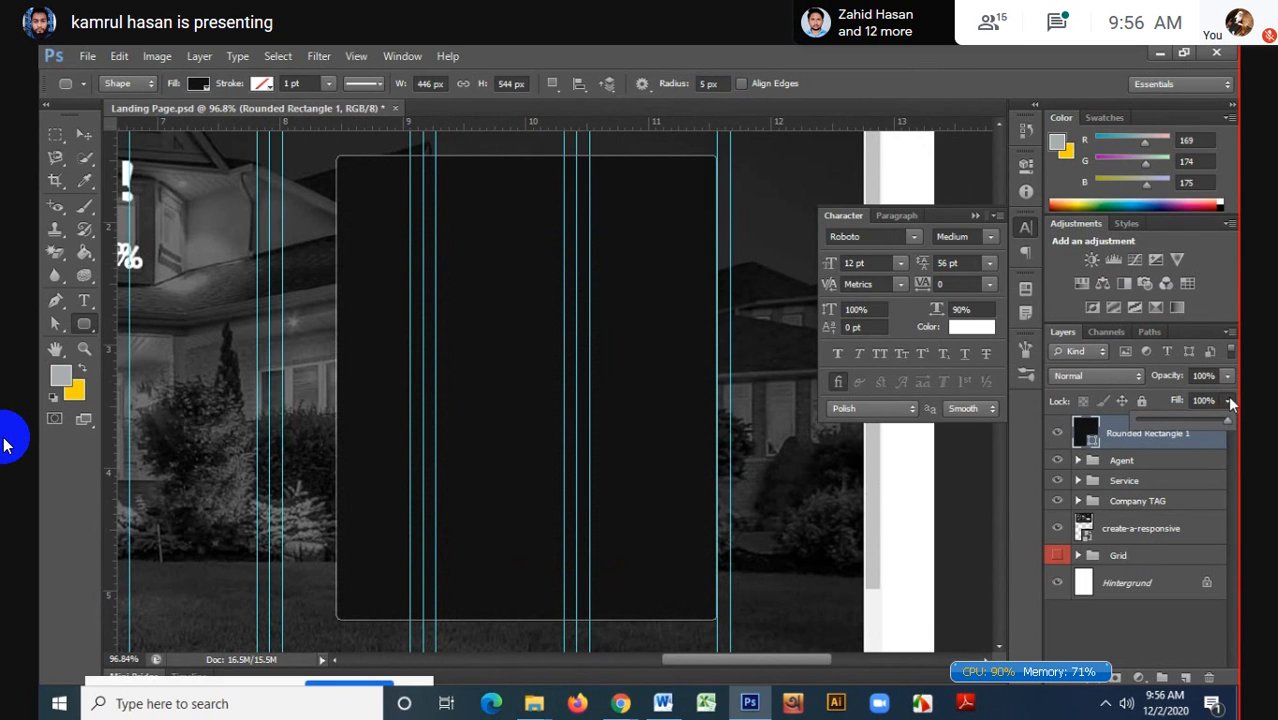
pyautogui.click(1163, 420)
pyautogui.moveTo(1162, 418); pyautogui.dragTo(1201, 419)
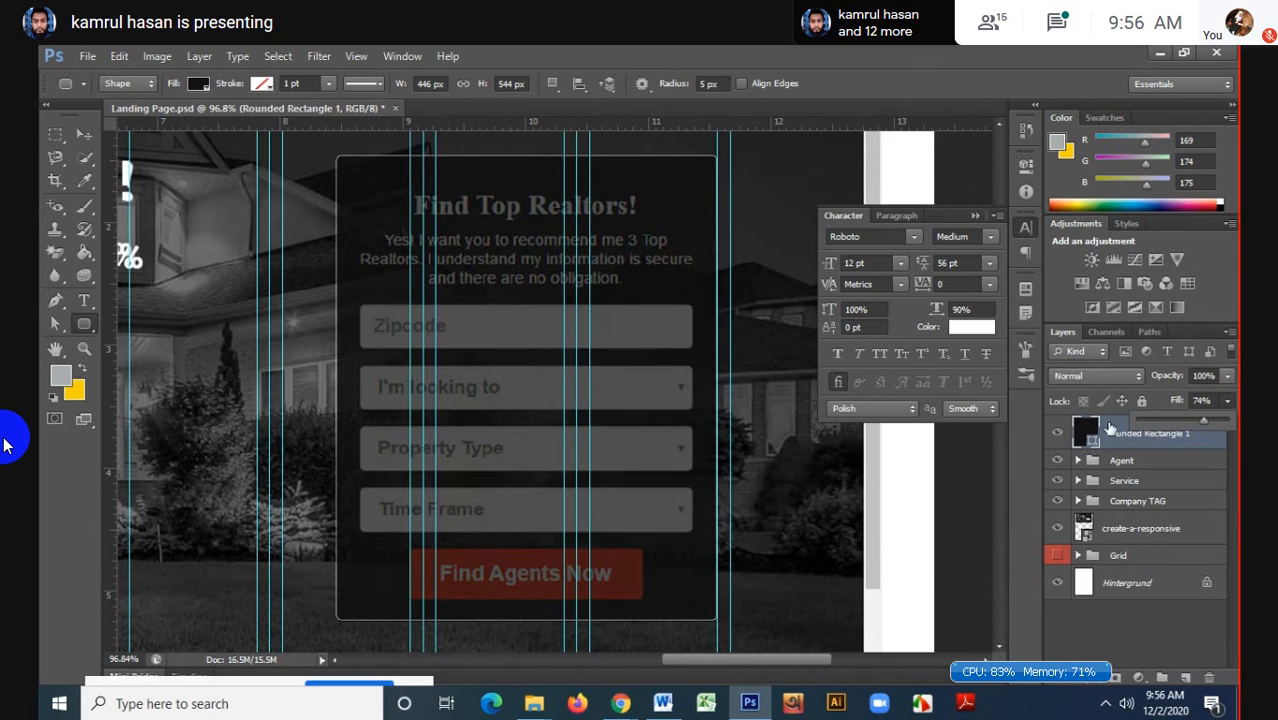
pyautogui.click(1062, 438)
pyautogui.click(1062, 438)
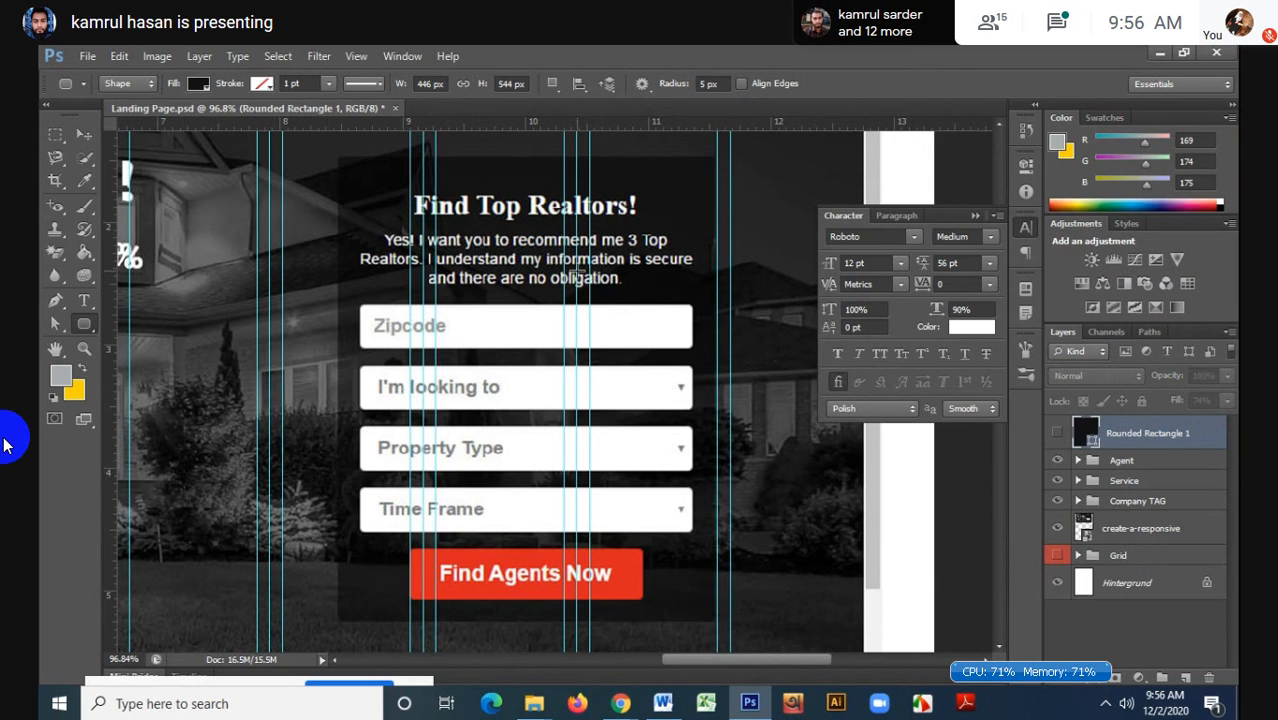
# - Examine the font settings of the "Find Top Selling Realtors!" heading and the ratings subheading below it
pyautogui.scroll(1, 579, 268)
pyautogui.scroll(1, 578, 268)
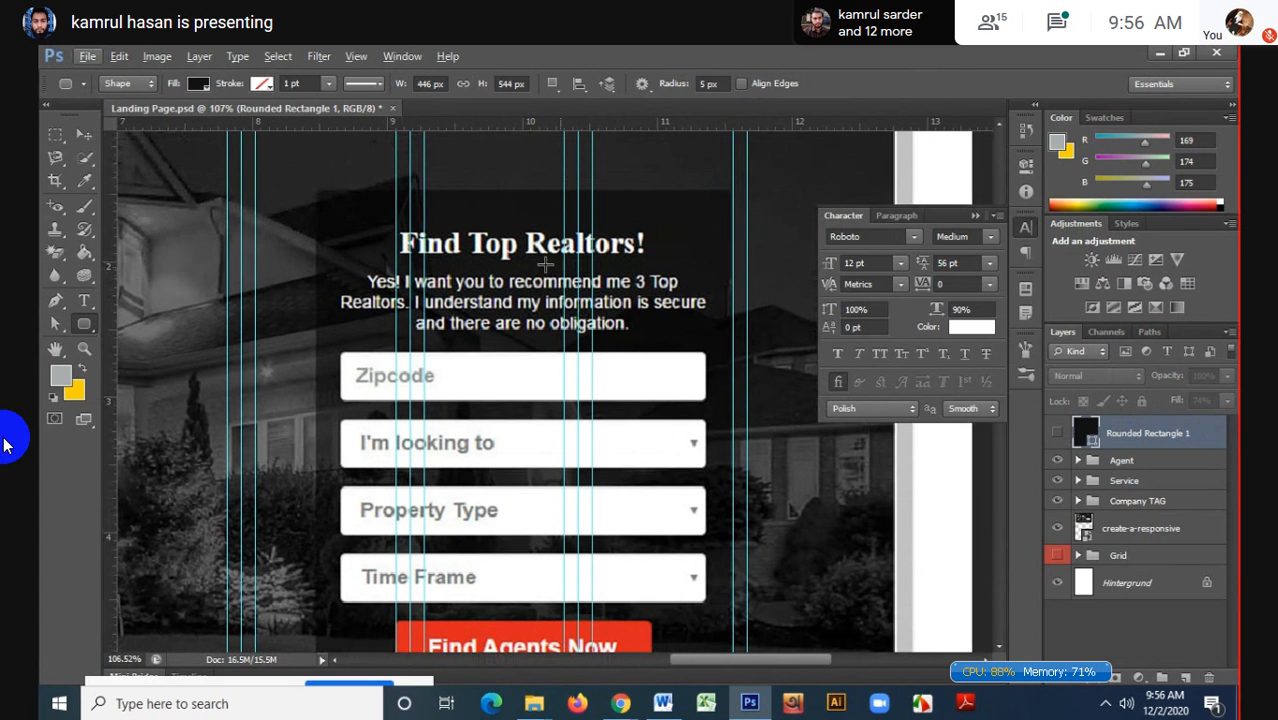
pyautogui.scroll(1, 554, 250)
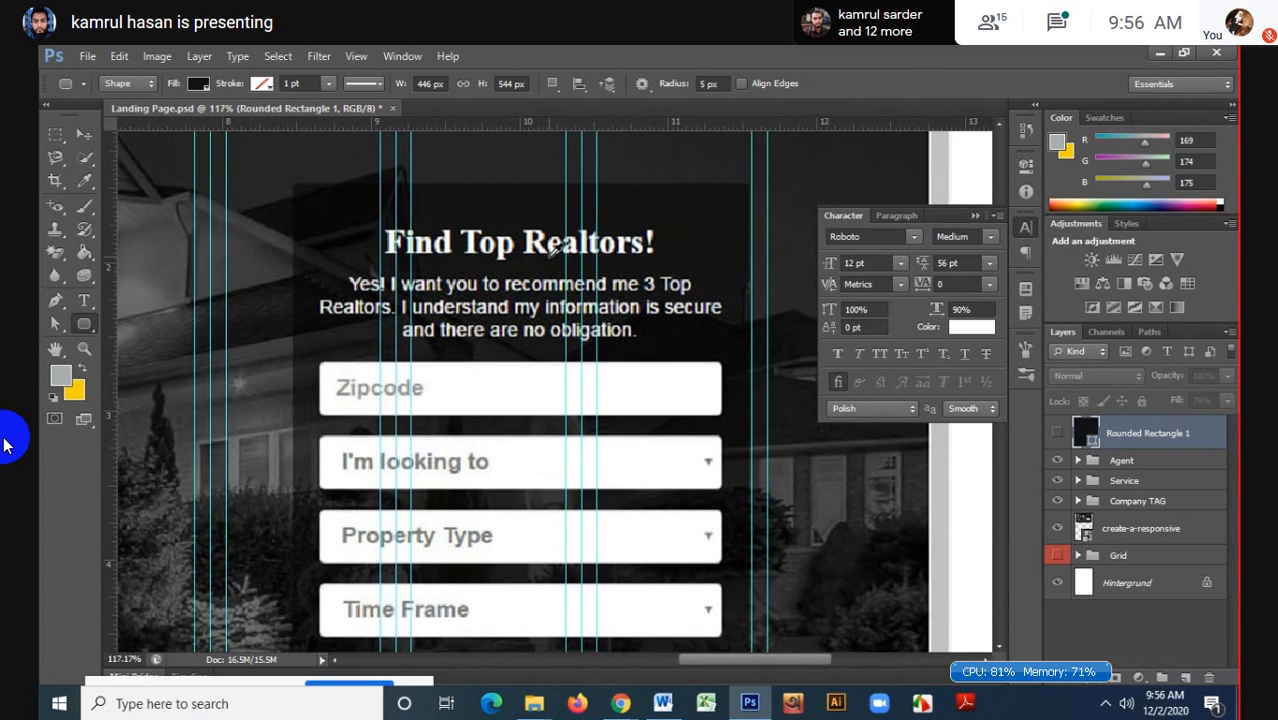
pyautogui.scroll(-7, 553, 250)
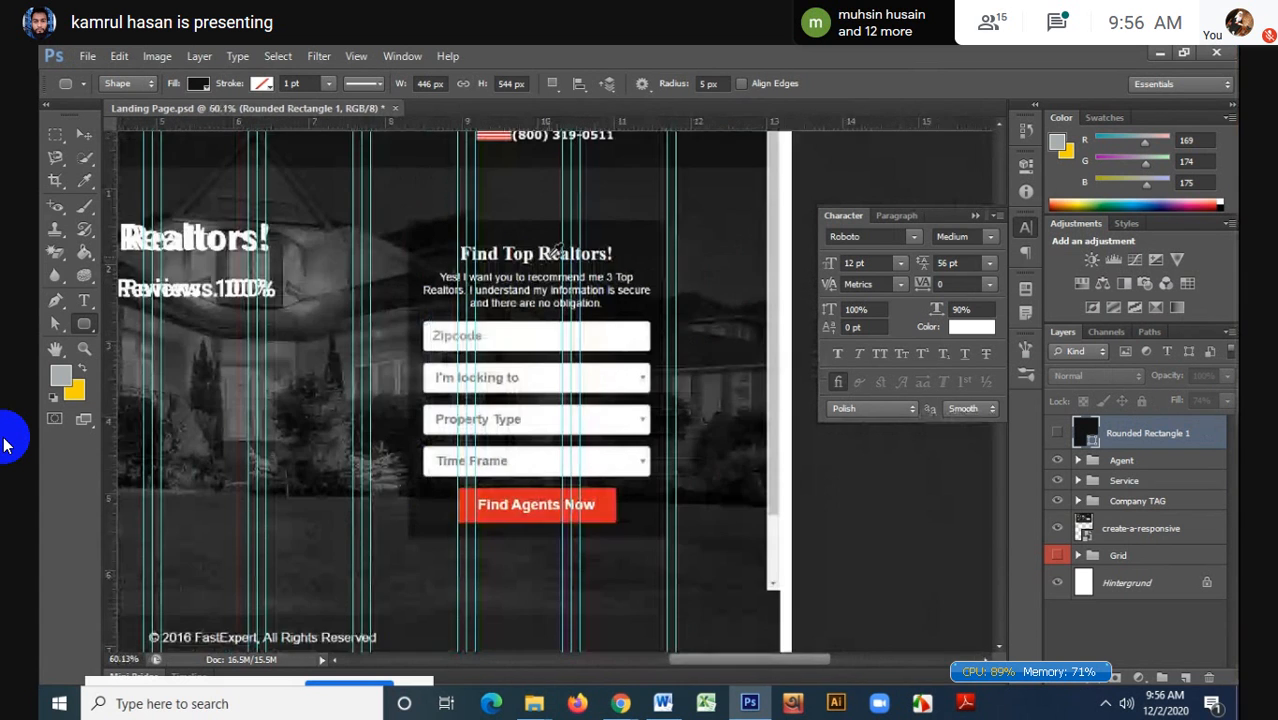
pyautogui.scroll(-4, 556, 250)
pyautogui.click(85, 301)
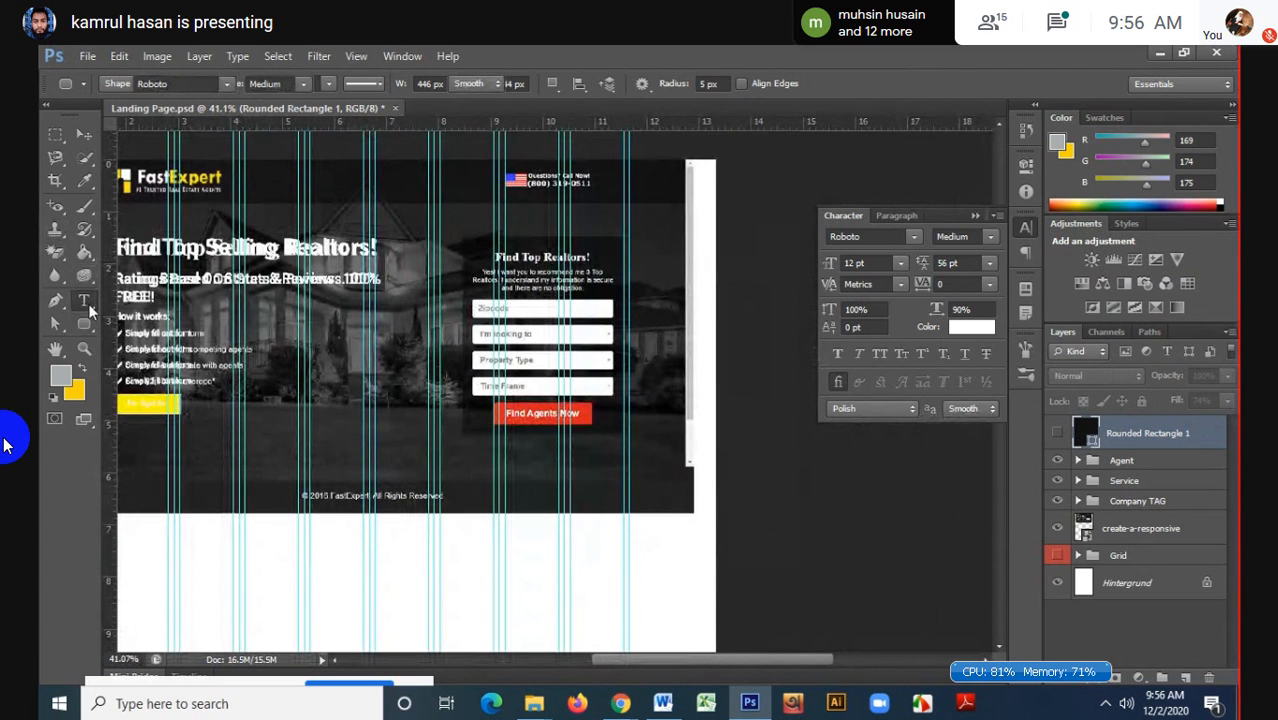
pyautogui.doubleClick(225, 247)
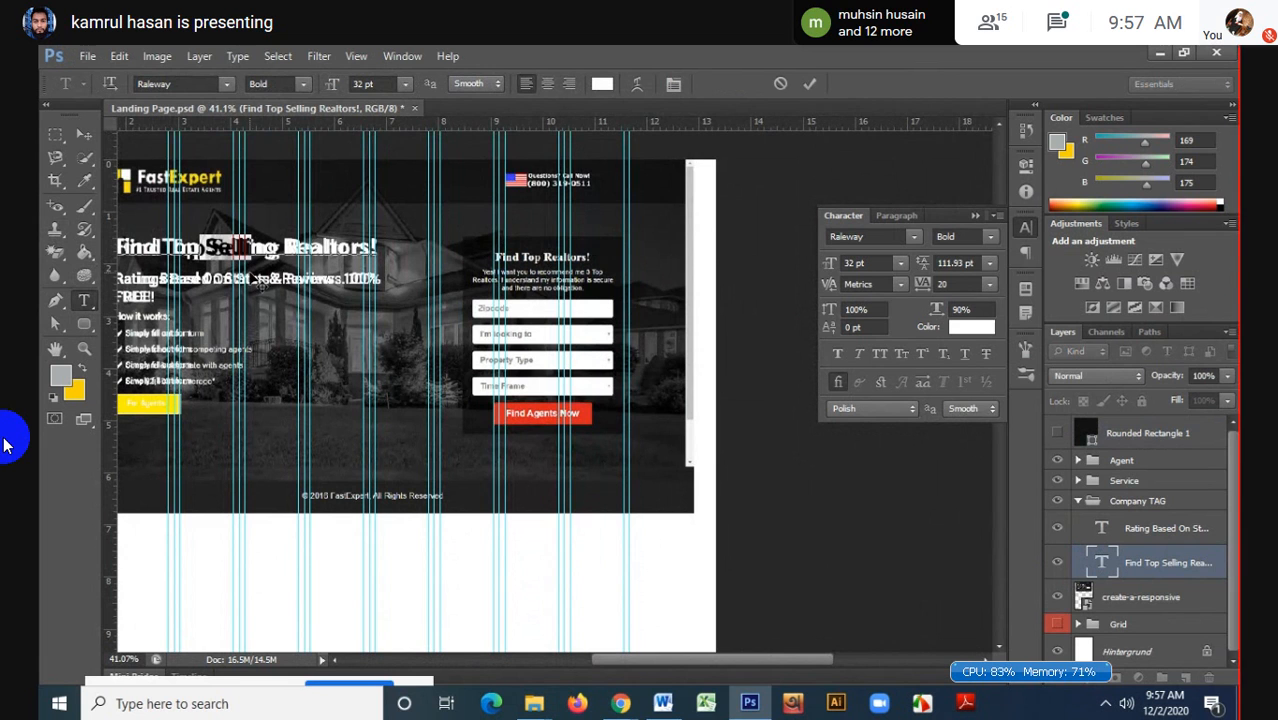
pyautogui.click(809, 83)
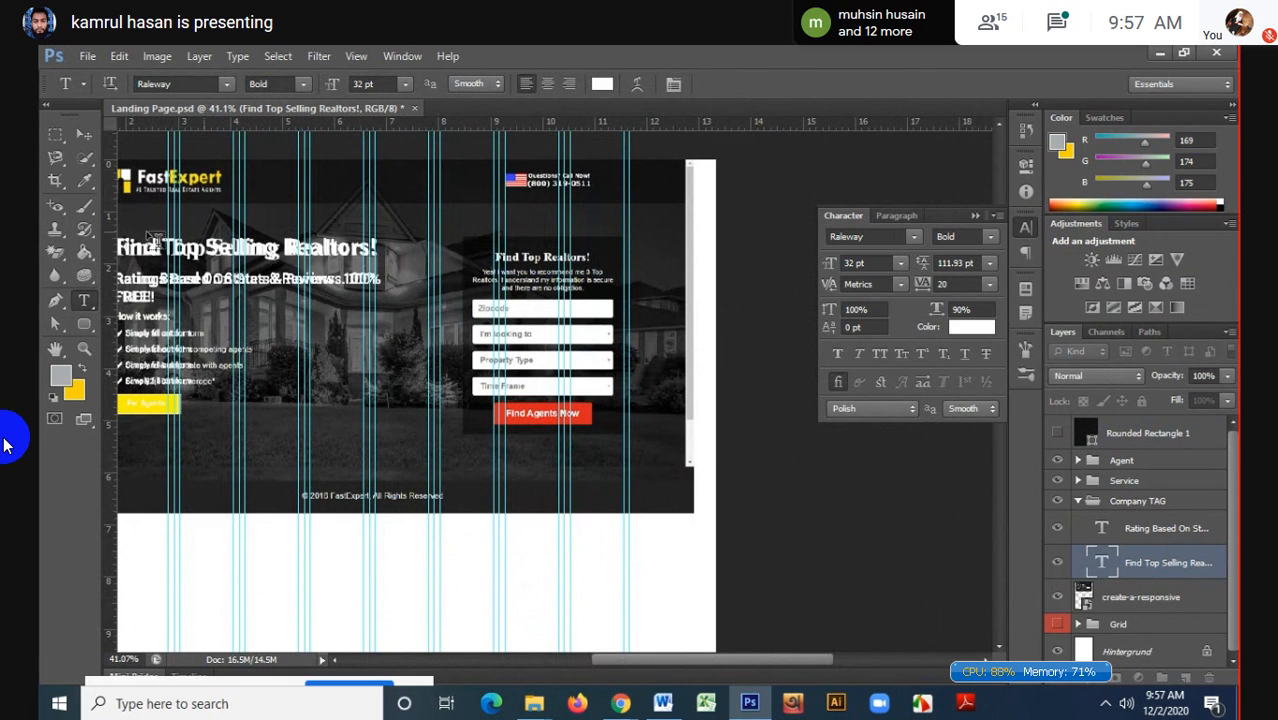
pyautogui.moveTo(177, 280); pyautogui.dragTo(249, 280)
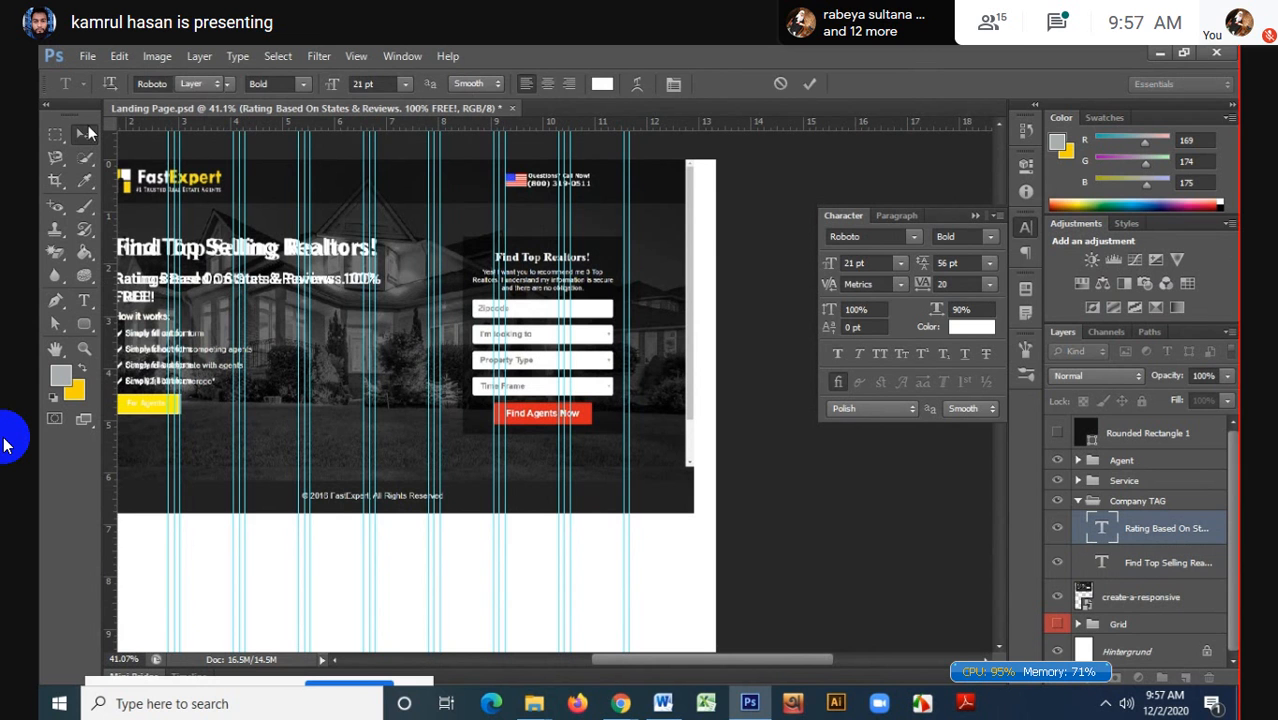
pyautogui.click(85, 133)
pyautogui.scroll(1, 551, 260)
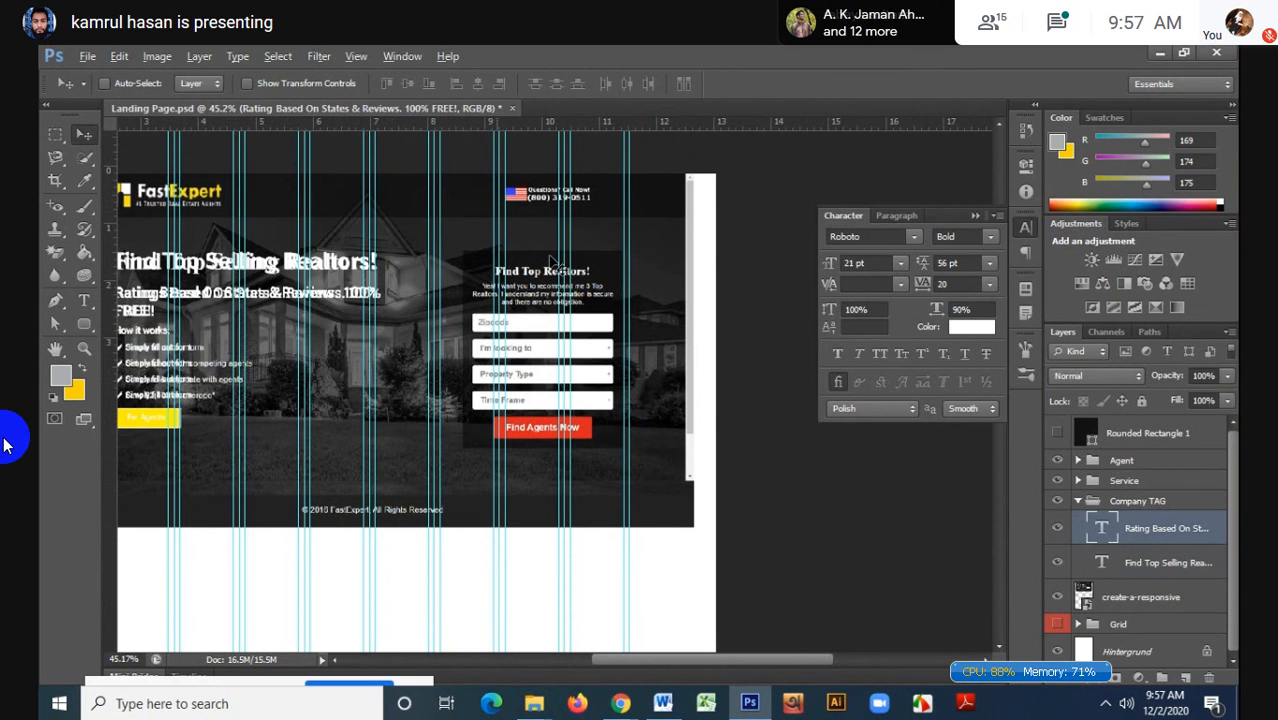
pyautogui.scroll(5, 551, 260)
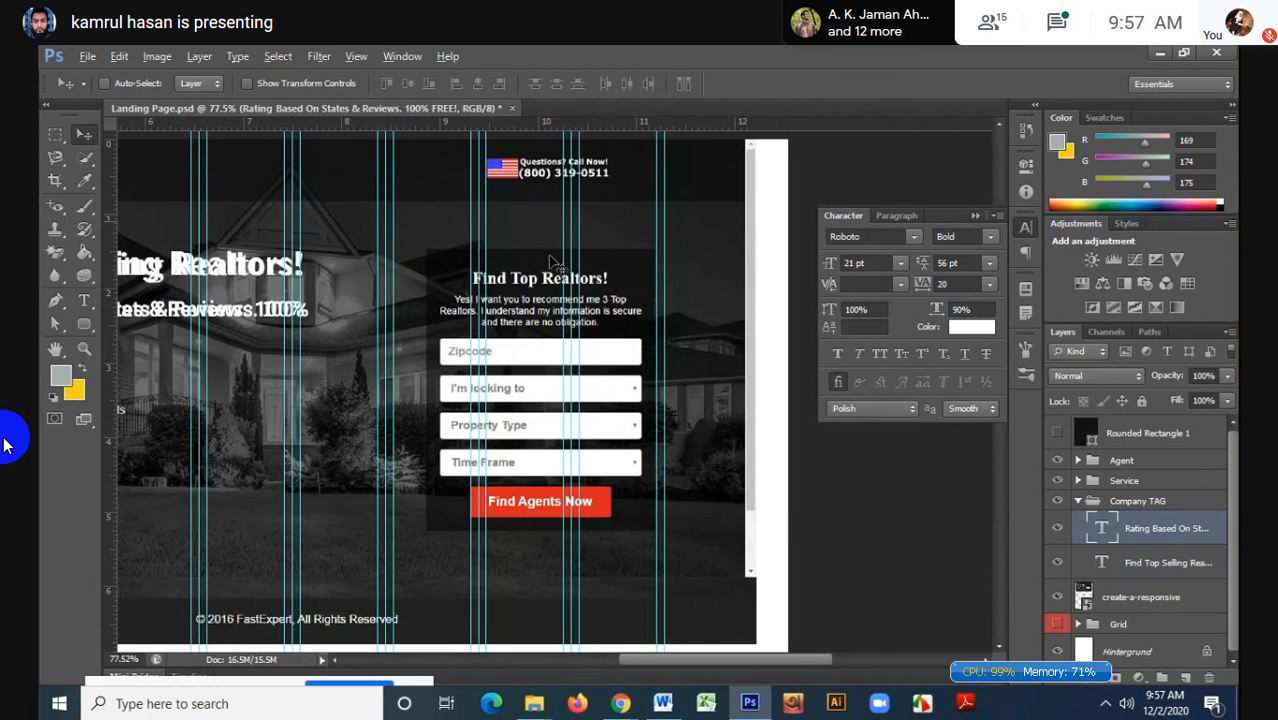
# - Add a new empty layer directly above the Rounded Rectangle 1 layer
pyautogui.scroll(5, 551, 261)
pyautogui.press('t')
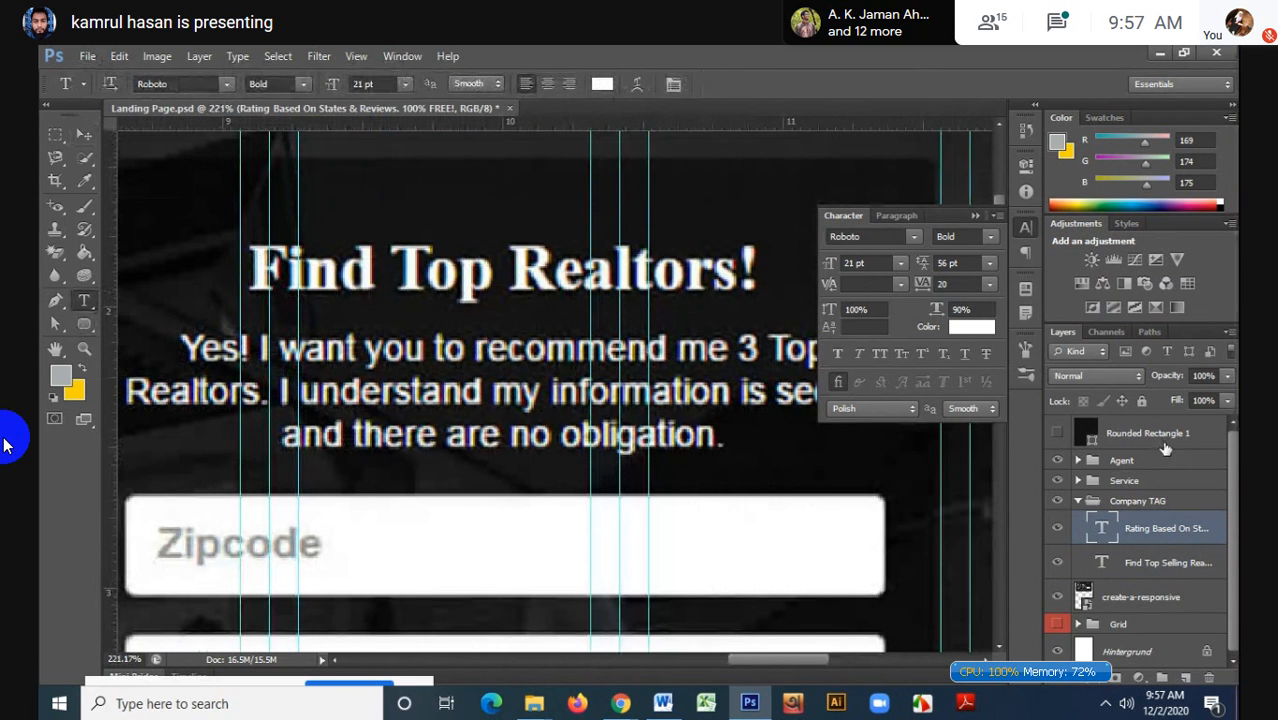
pyautogui.click(1165, 445)
pyautogui.click(1186, 678)
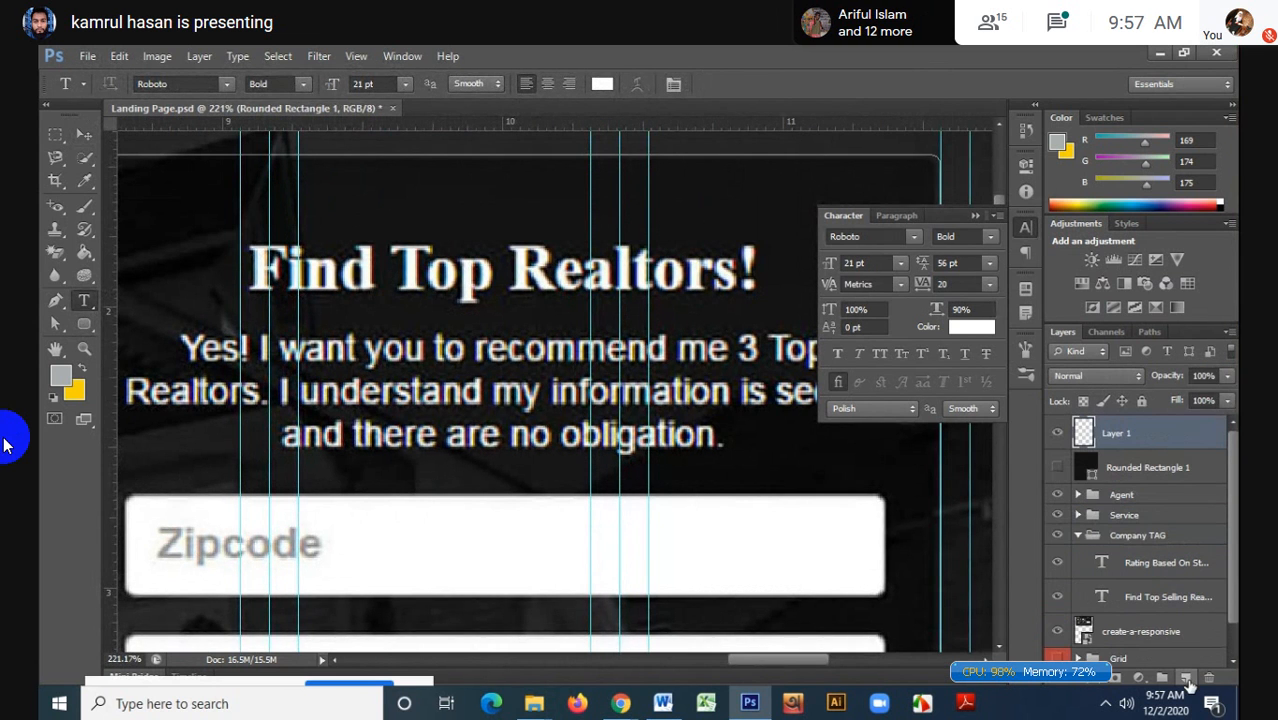
# - Add the heading text "Fing Realtors!" on the new layer and move it over the reference's "Find Top Realtors!" heading
pyautogui.scroll(-1, 261, 274)
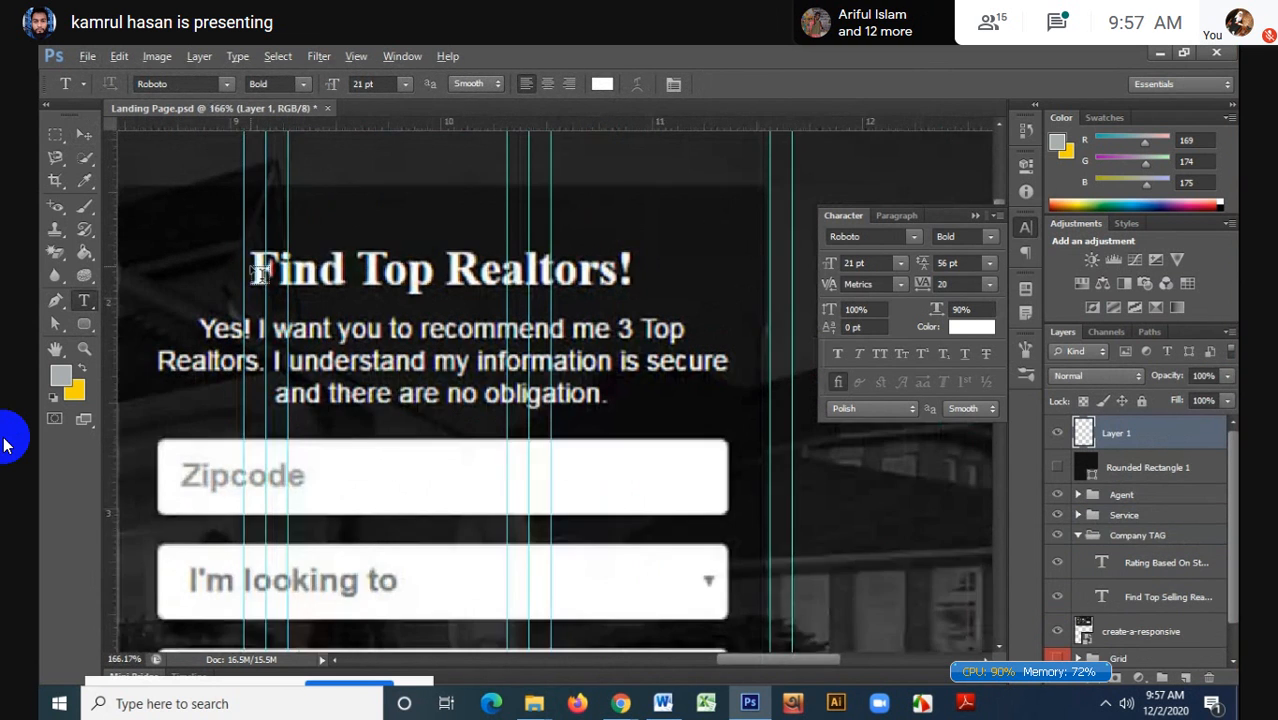
pyautogui.scroll(1, 261, 274)
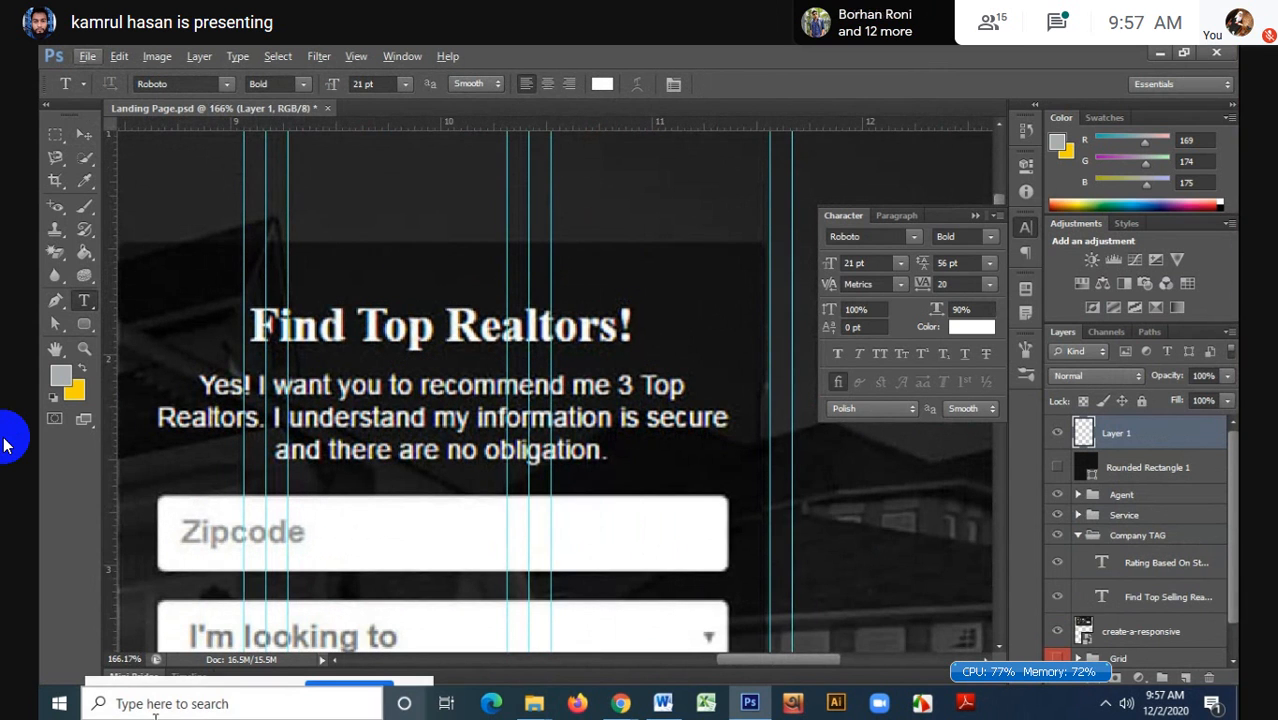
pyautogui.scroll(-1, 538, 345)
pyautogui.scroll(-2, 538, 345)
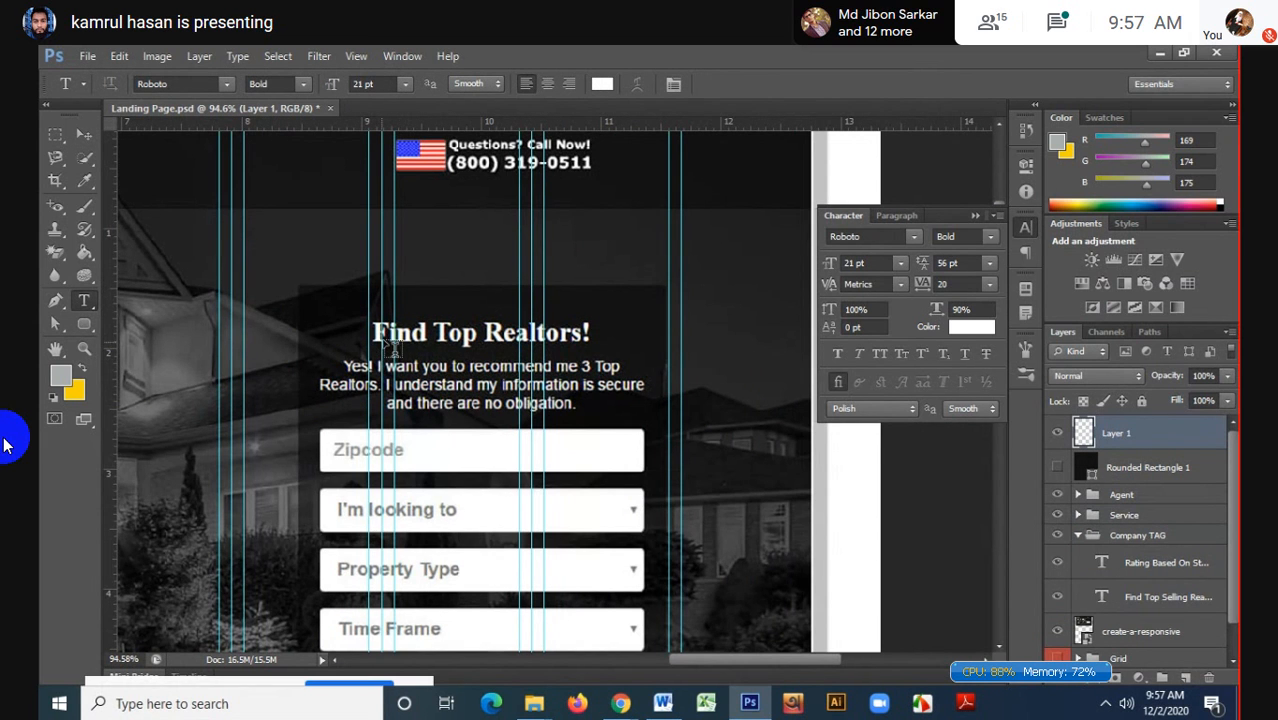
pyautogui.scroll(1, 400, 338)
pyautogui.scroll(1, 398, 336)
pyautogui.scroll(1, 404, 350)
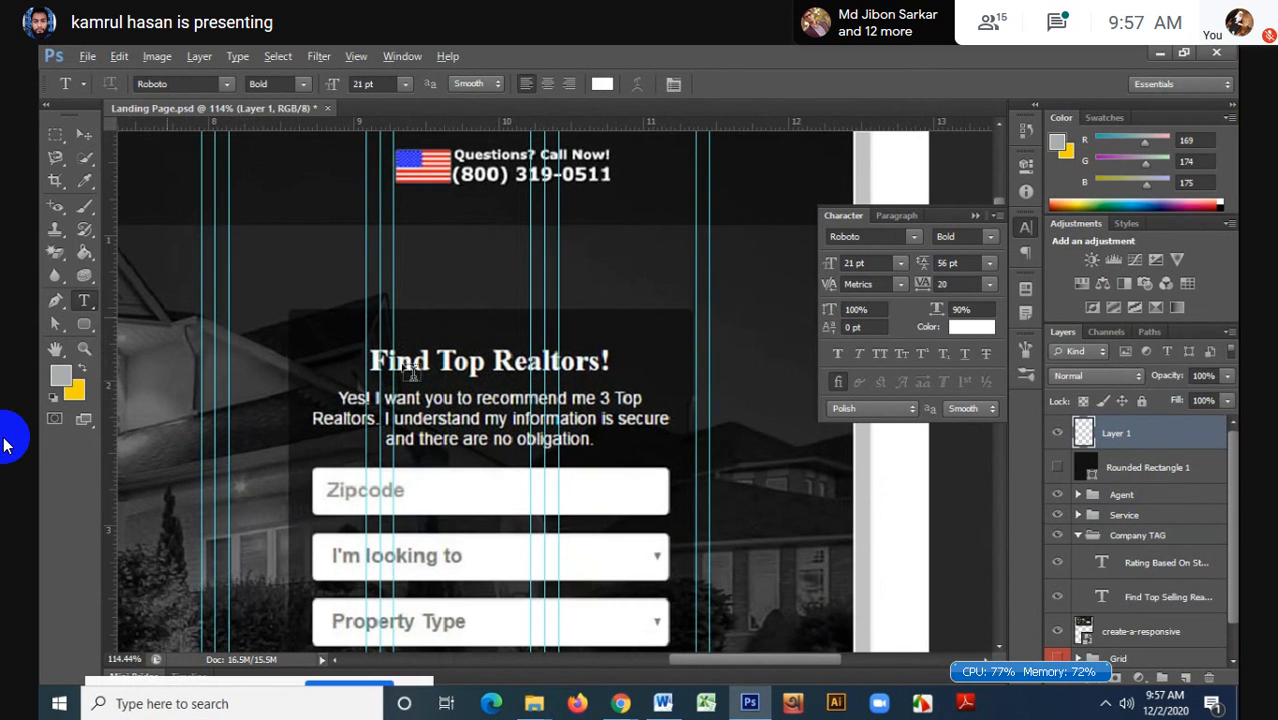
pyautogui.scroll(1, 412, 372)
pyautogui.click(408, 350)
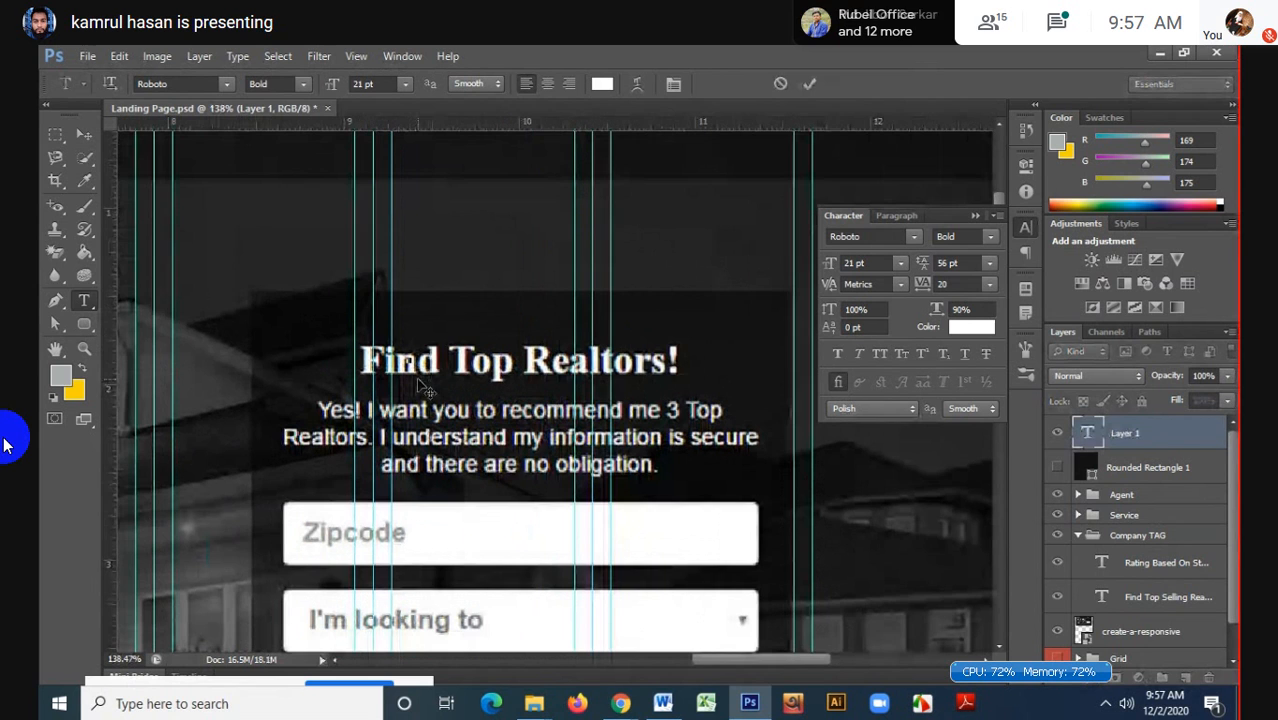
pyautogui.write('Find')
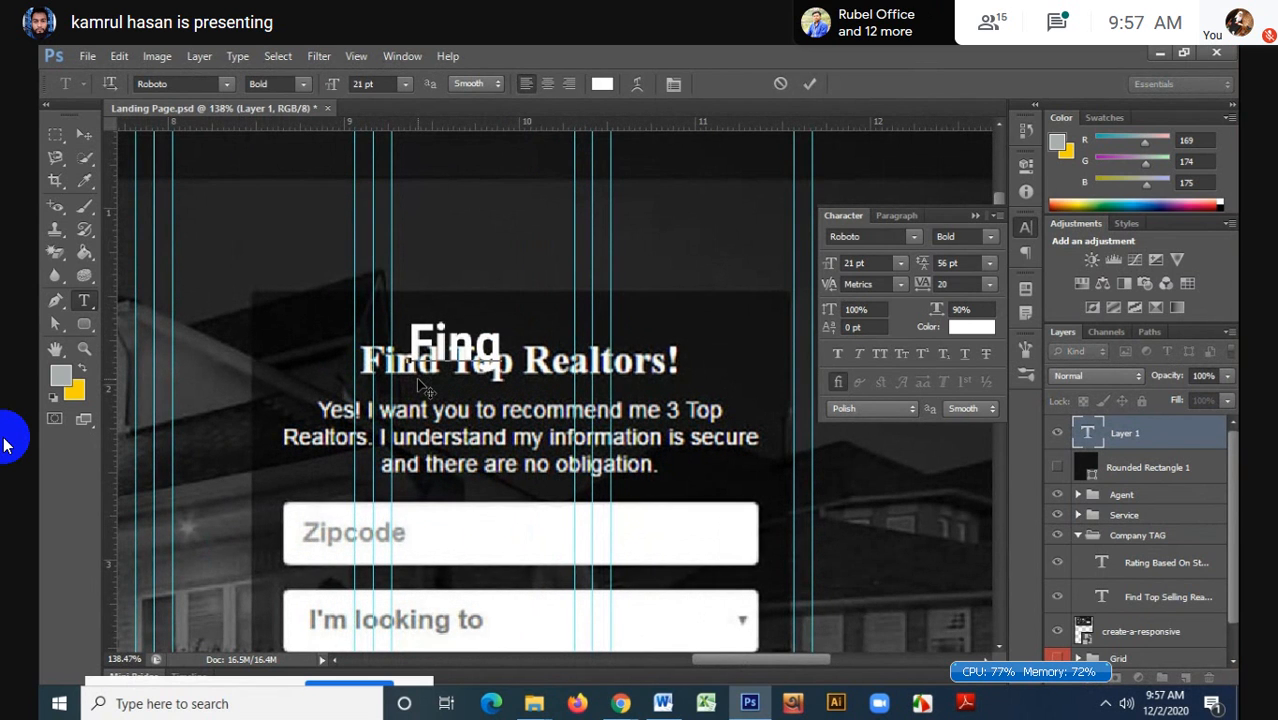
pyautogui.write(' Re')
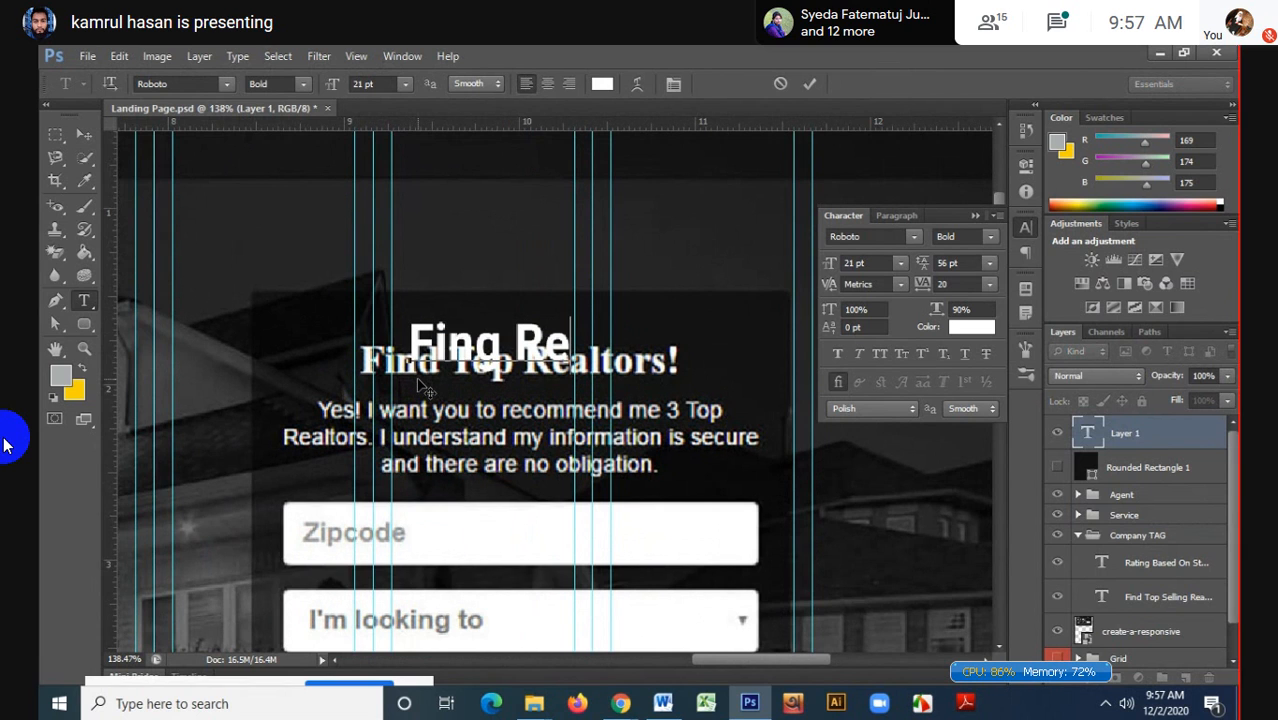
pyautogui.write('a')
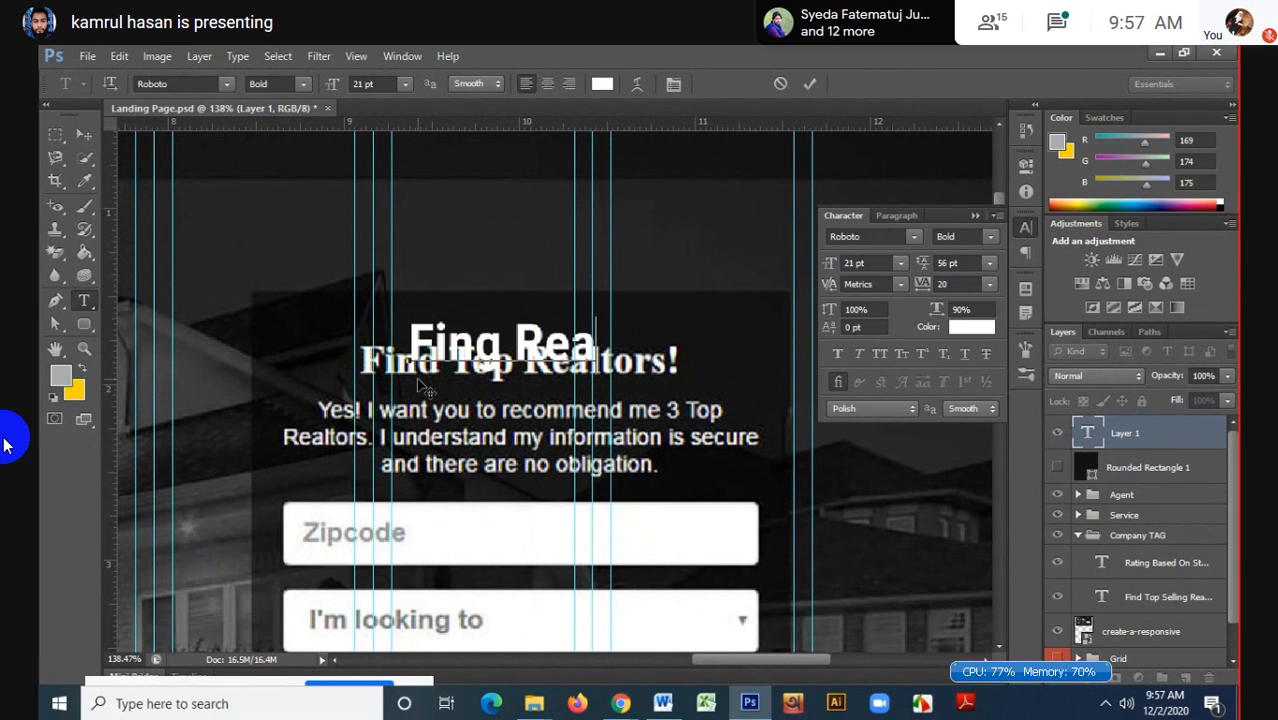
pyautogui.write('lto')
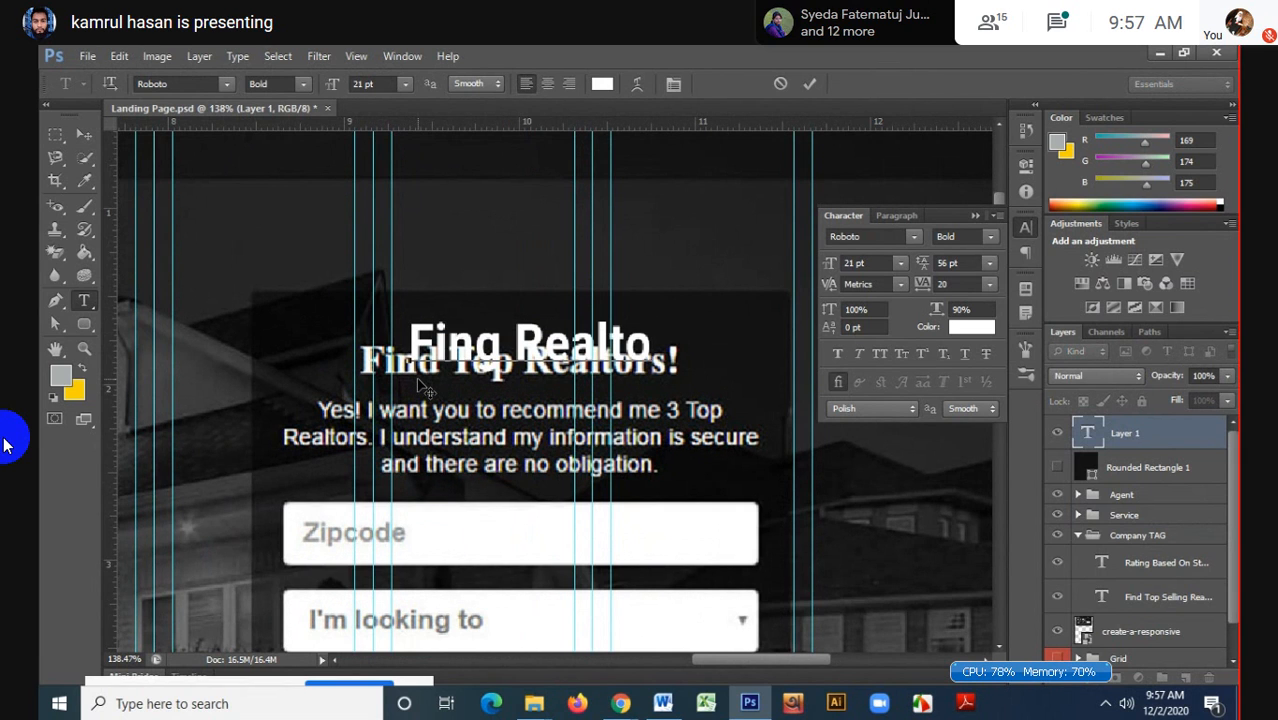
pyautogui.write('rs!')
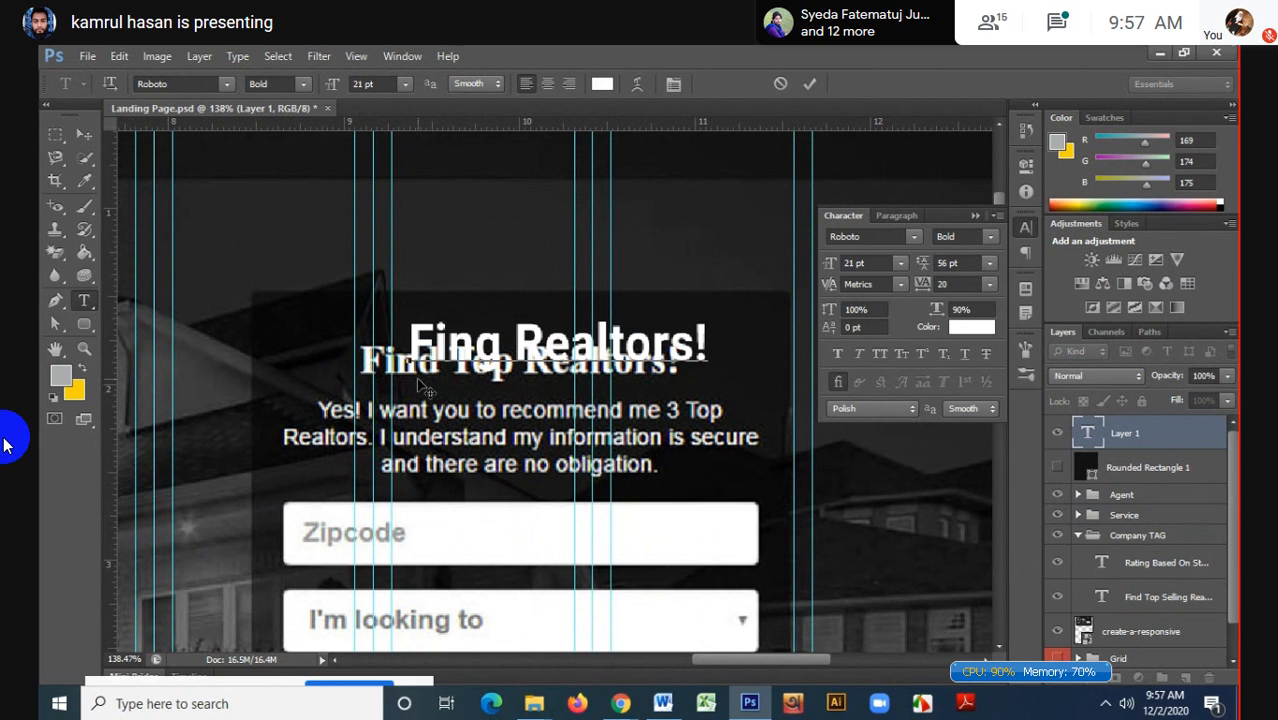
pyautogui.click(76, 137)
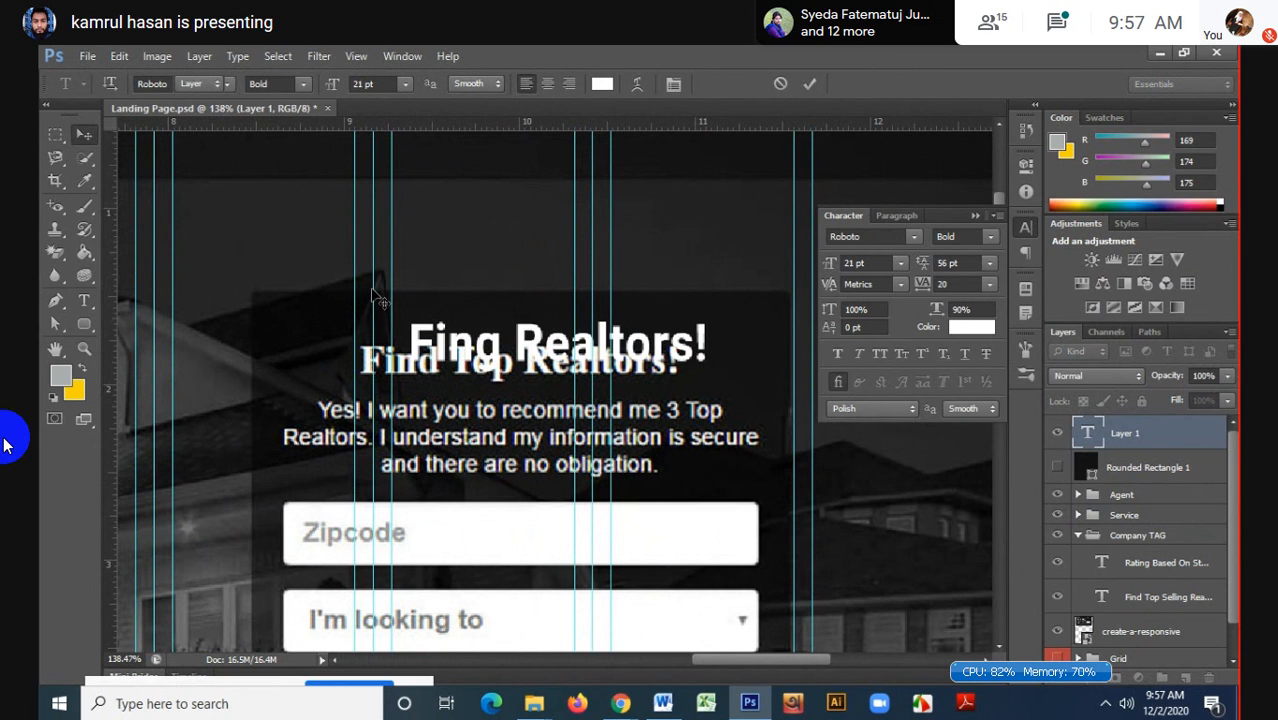
pyautogui.moveTo(455, 345); pyautogui.dragTo(660, 362)
# - Set the "Fing Realtors!" heading's font size to 18 pt and its tracking to 0
pyautogui.press('t')
pyautogui.click(372, 85)
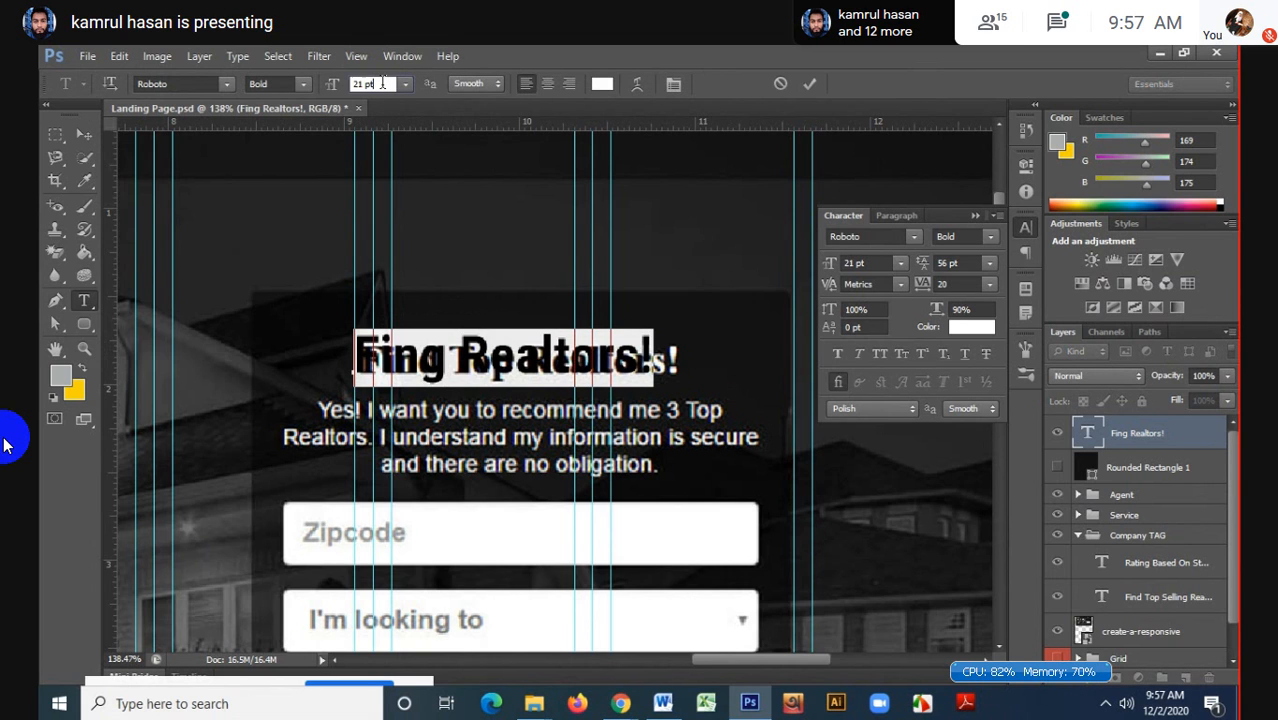
pyautogui.press('Down')
pyautogui.press('Down')
pyautogui.press('Down')
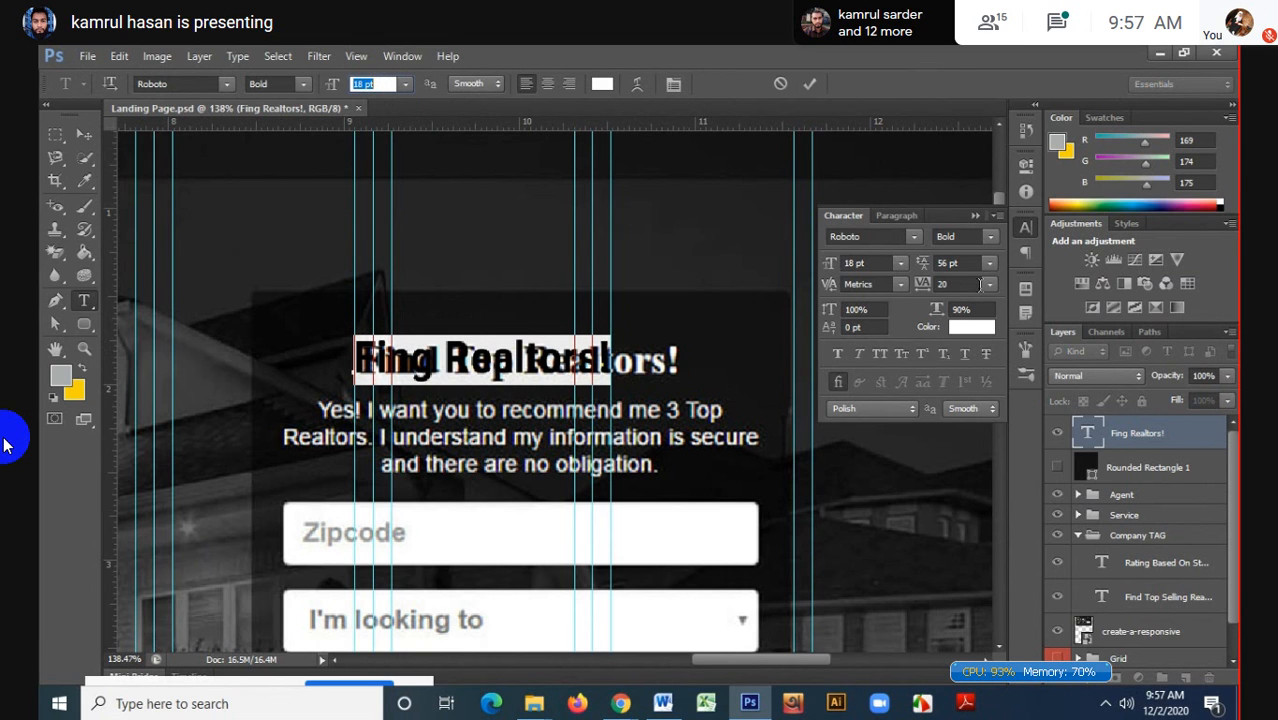
pyautogui.click(990, 285)
pyautogui.click(980, 427)
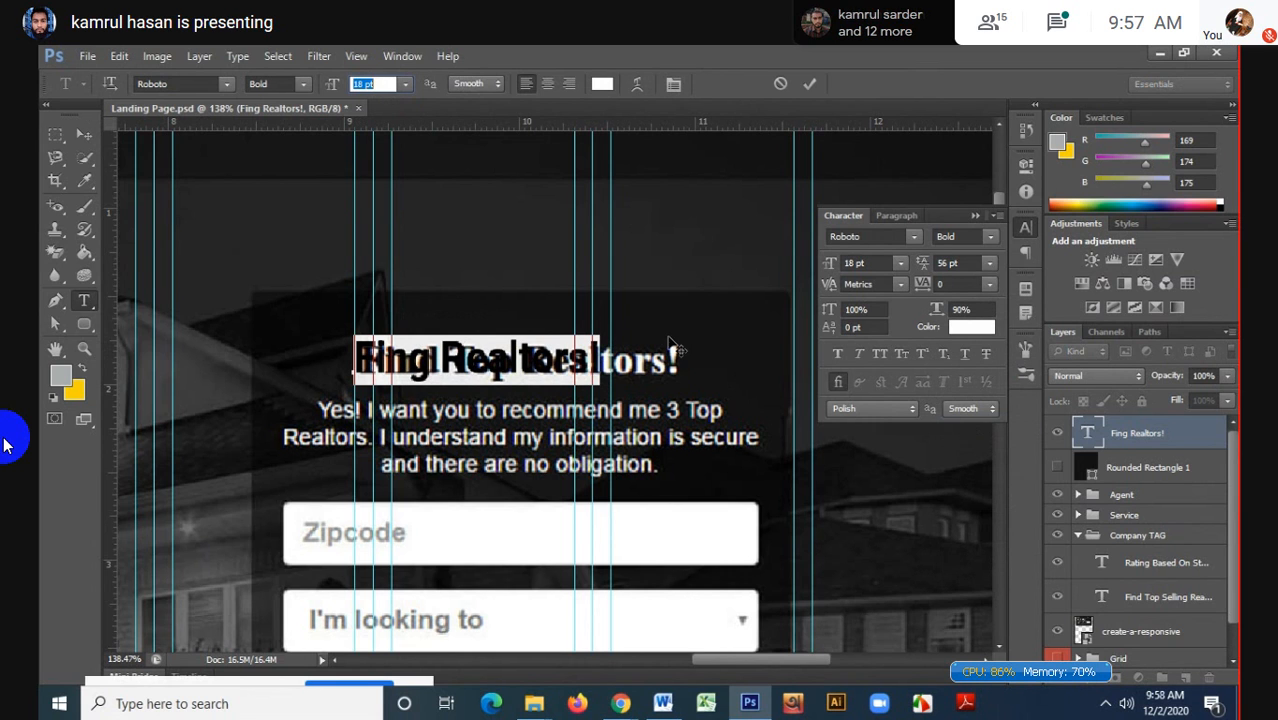
# - Set the "Fing Realtors!" heading's font size to 16 pt and its horizontal scale to 128% to approximate the reference heading's width
pyautogui.click(977, 309)
pyautogui.scroll(20, 977, 309)
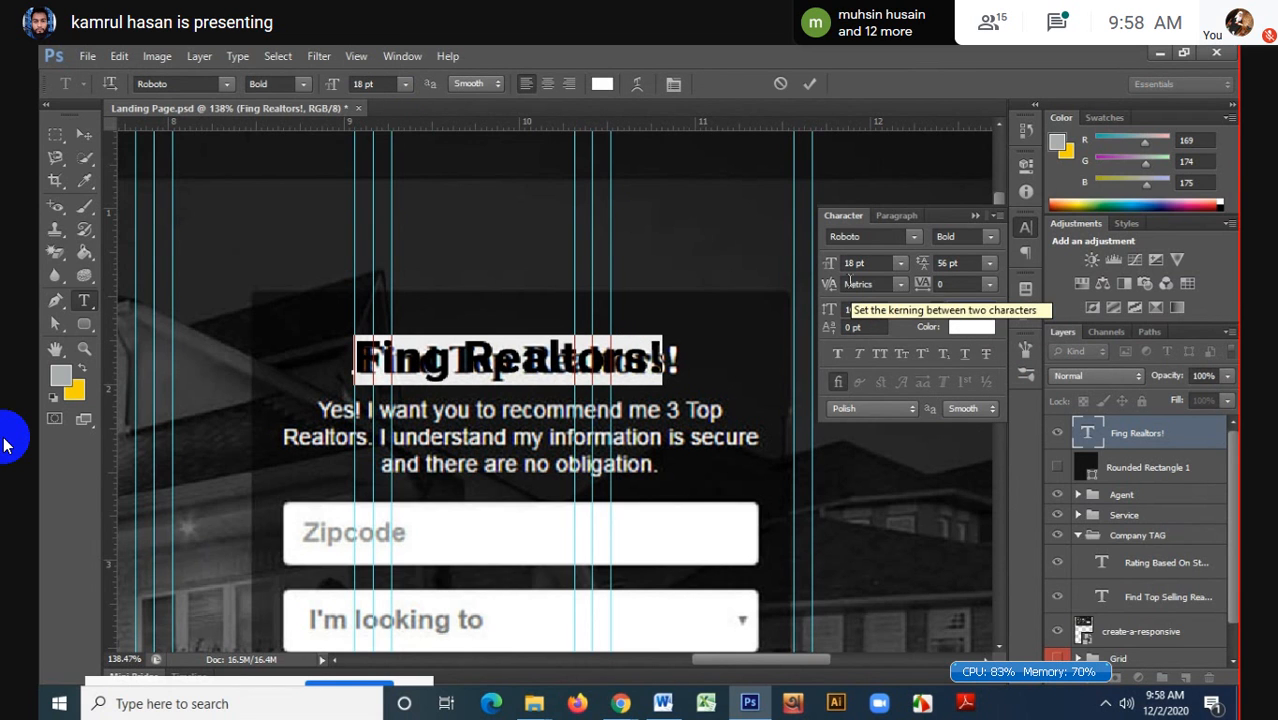
pyautogui.click(880, 263)
pyautogui.scroll(-2, 880, 263)
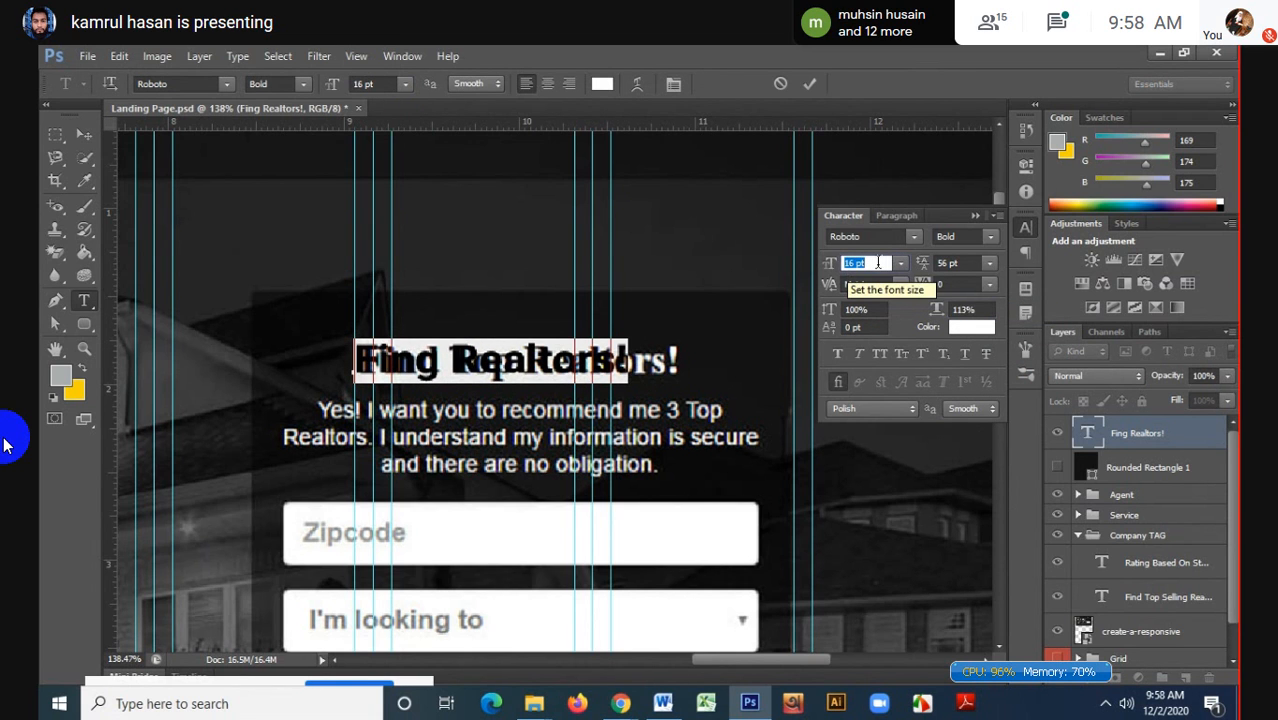
pyautogui.click(970, 310)
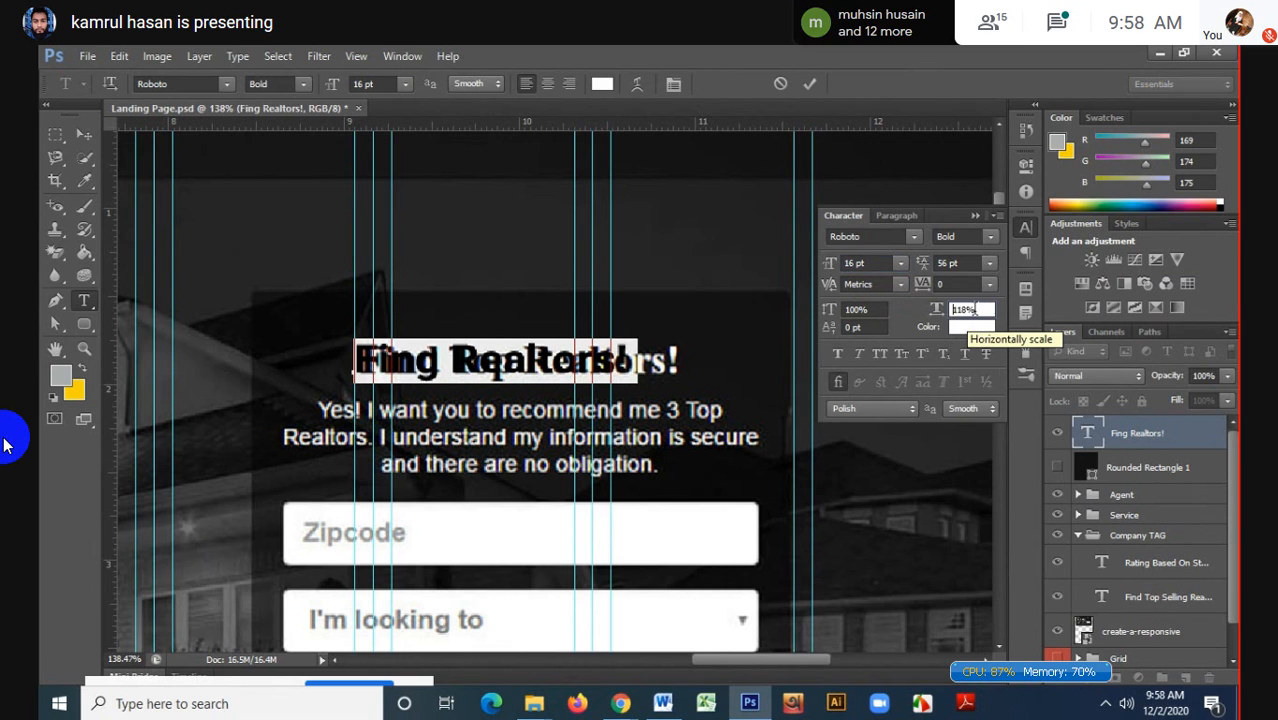
pyautogui.scroll(11, 972, 311)
pyautogui.scroll(2, 972, 311)
pyautogui.scroll(2, 972, 311)
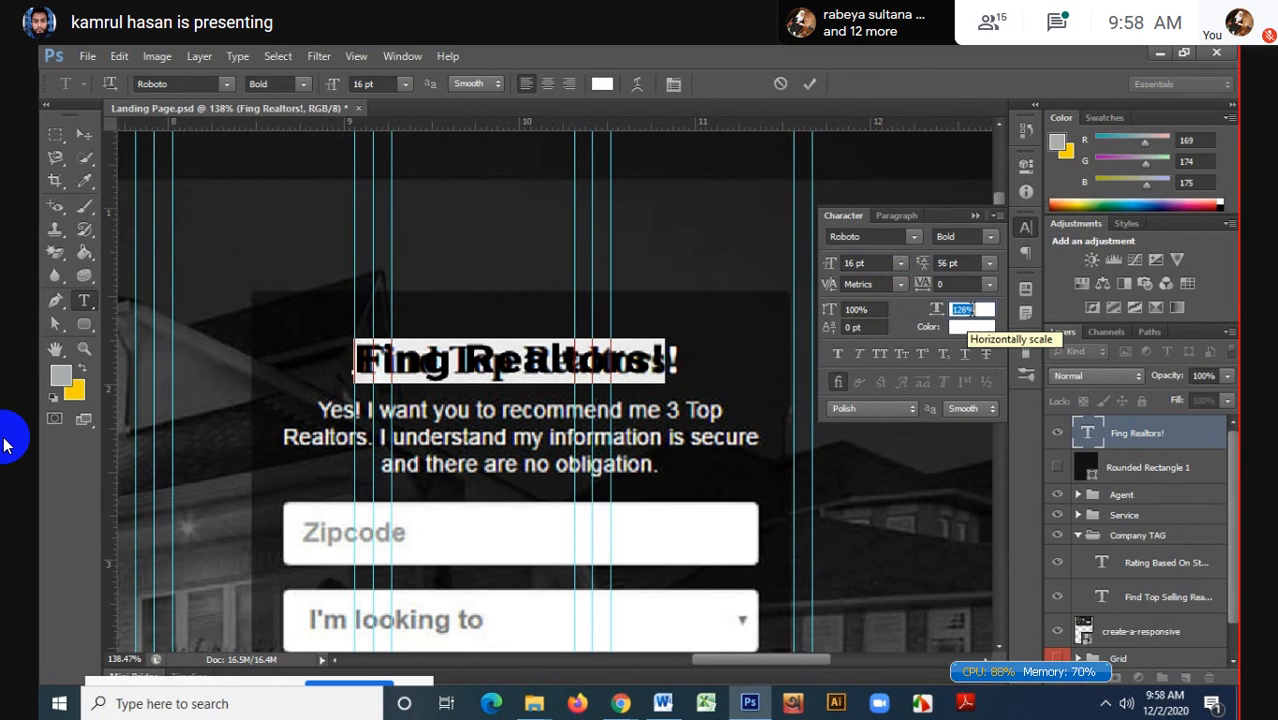
pyautogui.click(807, 86)
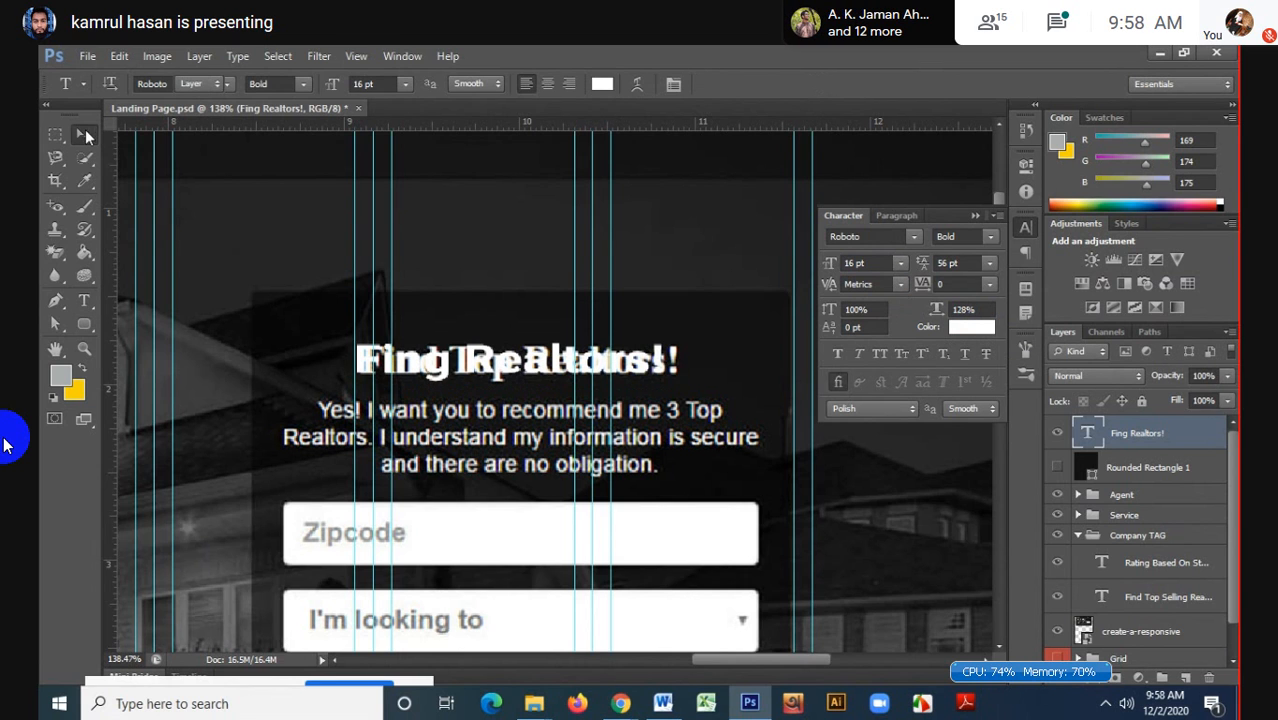
# - Align the heading's horizontal centre with the Rounded Rectangle 1 panel, showing the panel layer for the alignment and hiding it again
pyautogui.press('v')
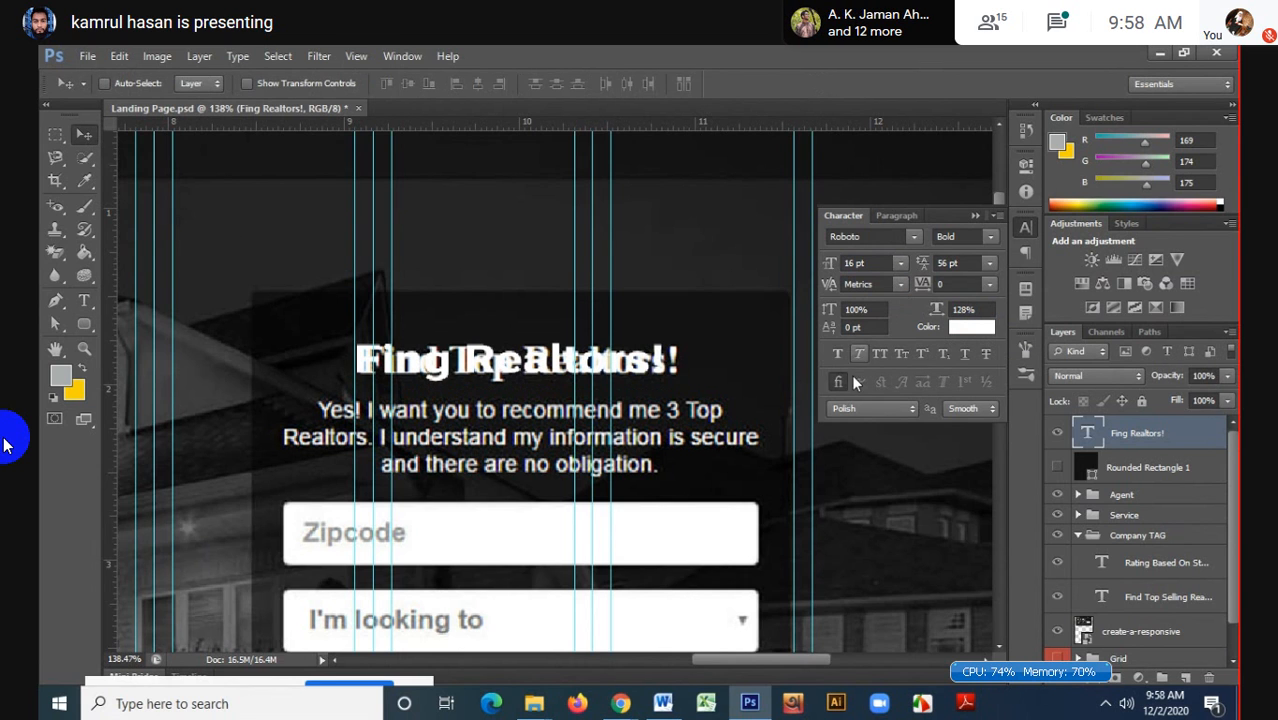
pyautogui.click(1058, 467)
pyautogui.keyDown('shift'); pyautogui.click(1155, 470); pyautogui.keyUp('shift')
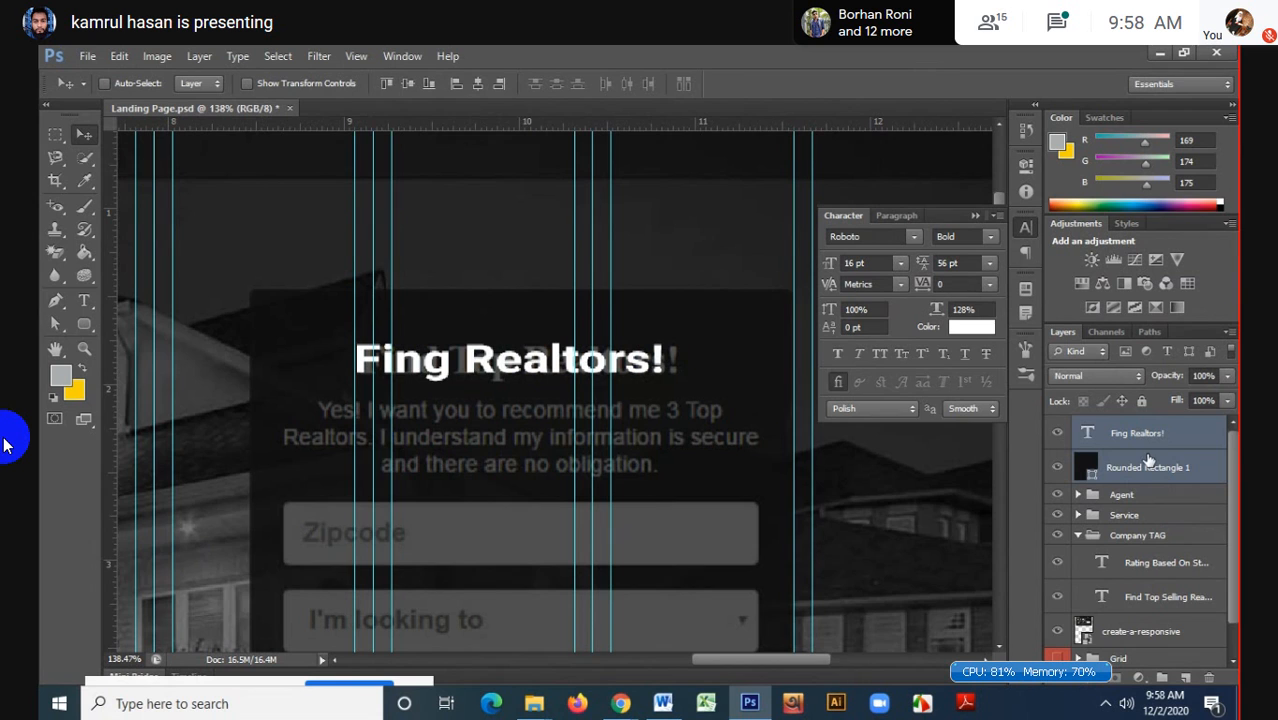
pyautogui.click(476, 88)
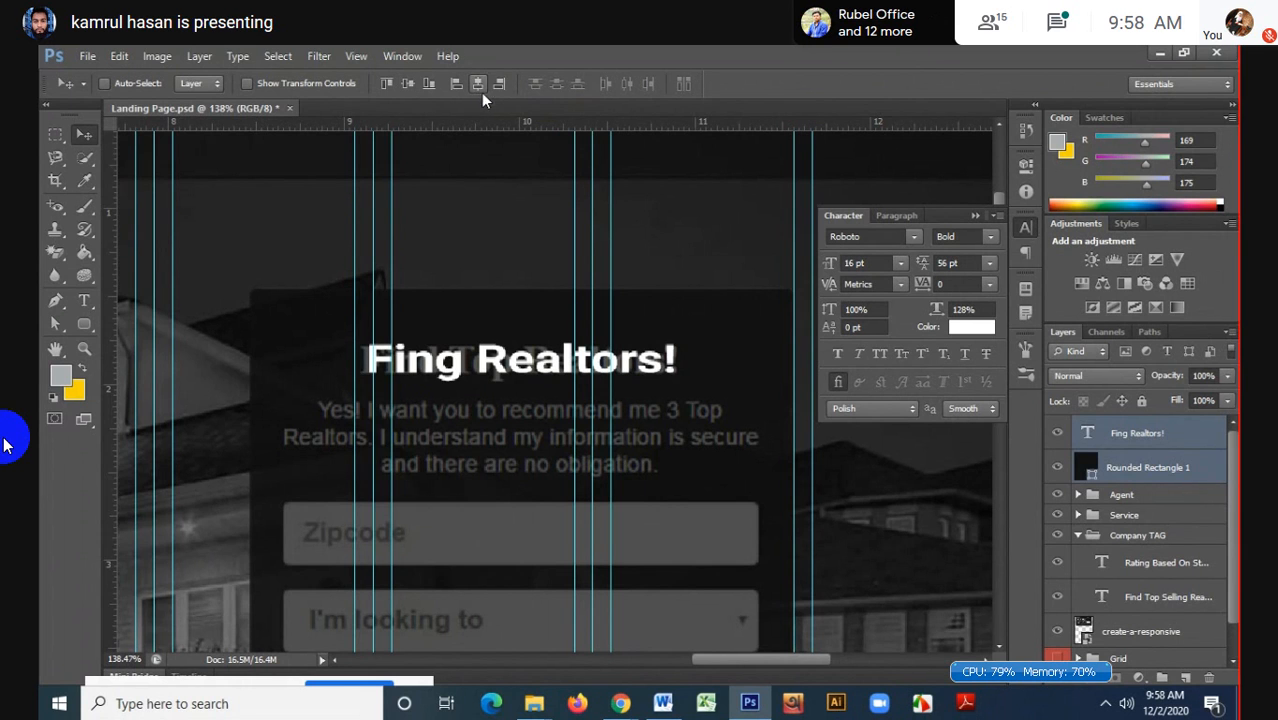
pyautogui.click(1155, 440)
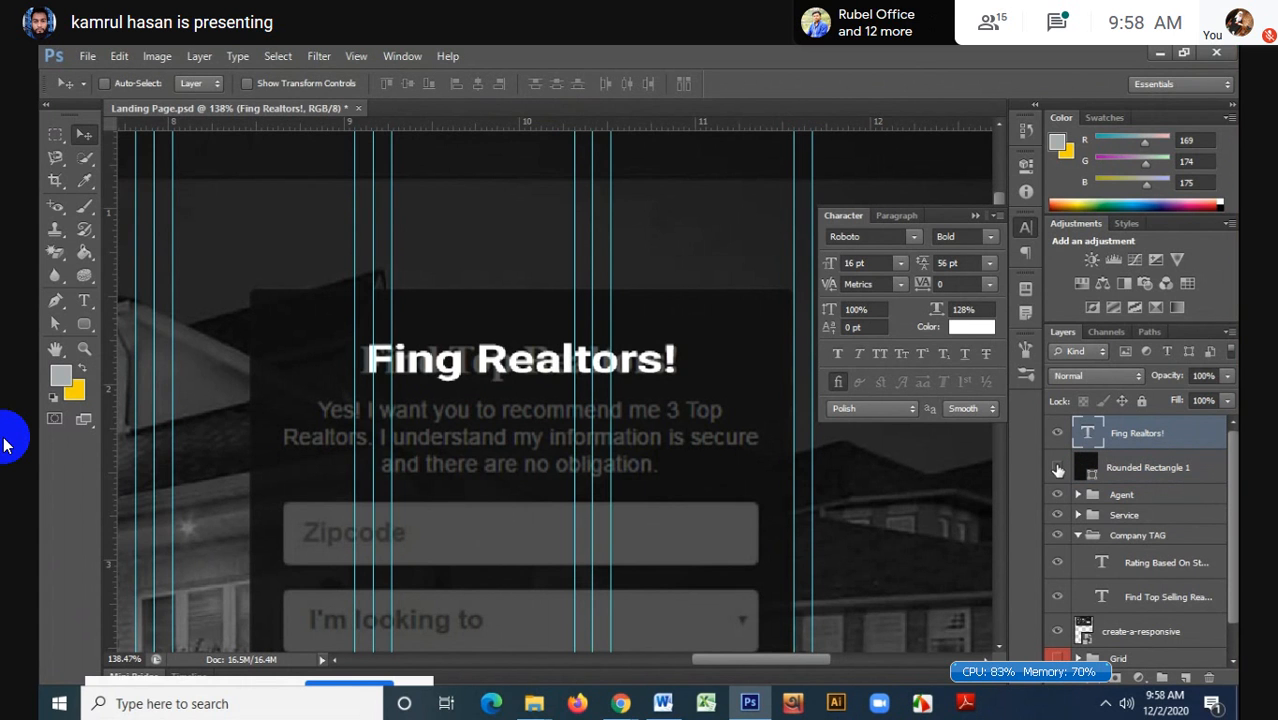
pyautogui.click(1057, 467)
# - Add a new empty layer between the "Fing Realtors!" heading layer and the Rounded Rectangle 1 layer
pyautogui.scroll(1, 537, 514)
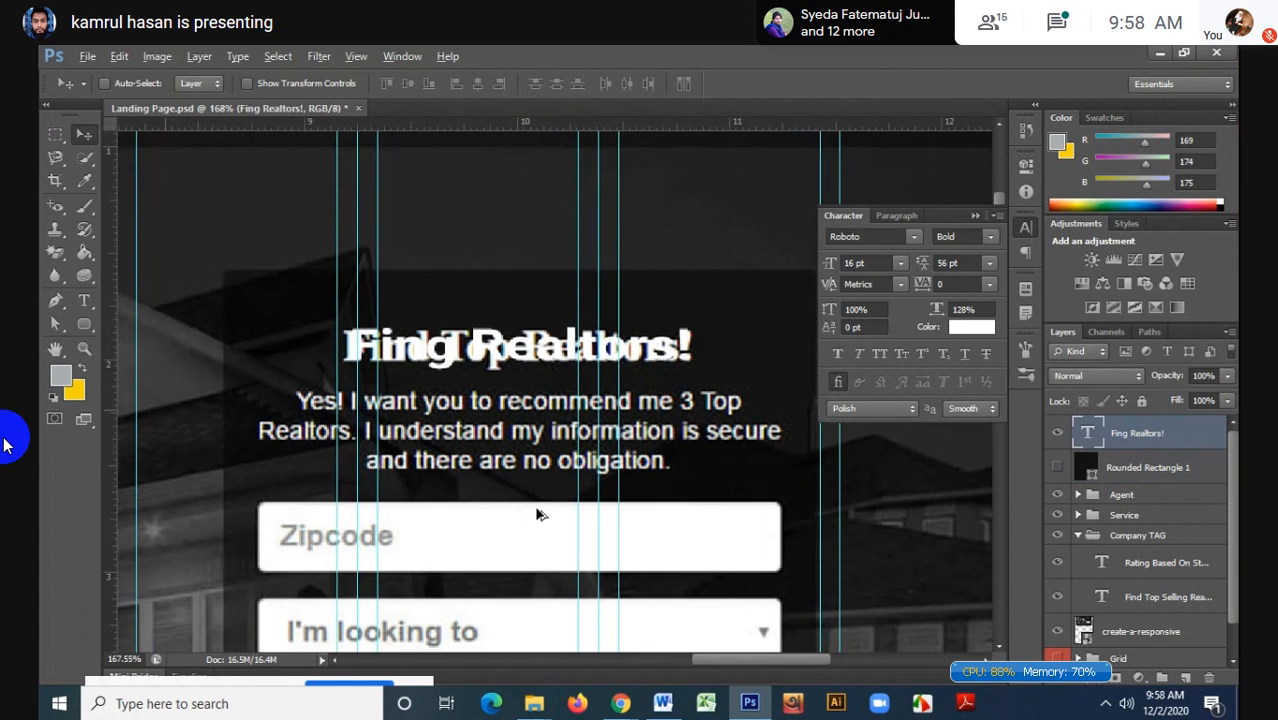
pyautogui.scroll(-1, 540, 515)
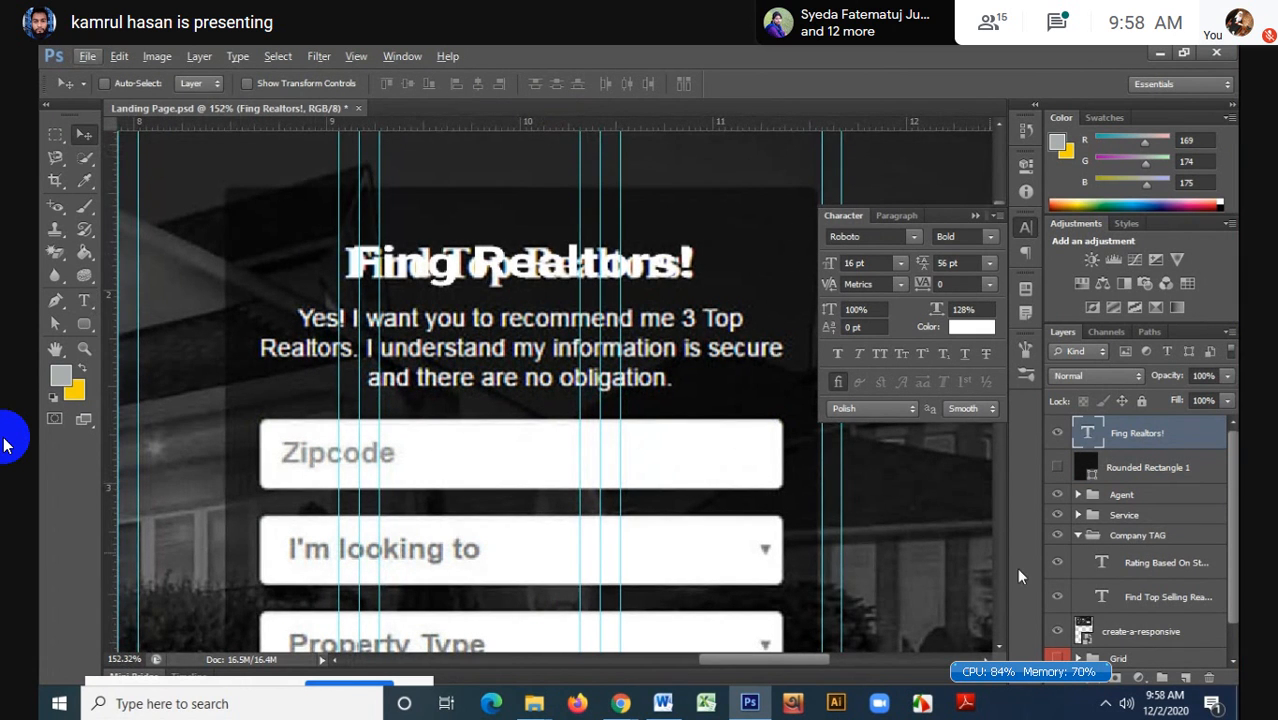
pyautogui.click(1186, 677)
pyautogui.click(84, 303)
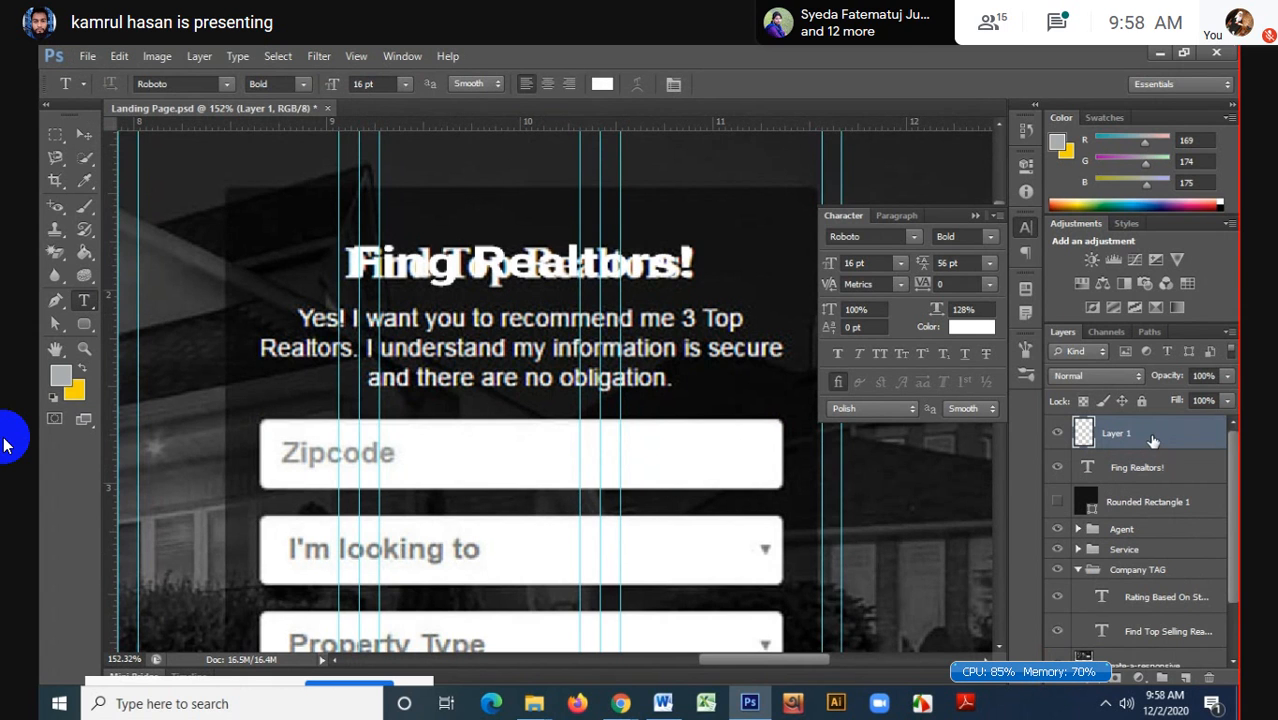
pyautogui.moveTo(1152, 441); pyautogui.dragTo(1152, 492)
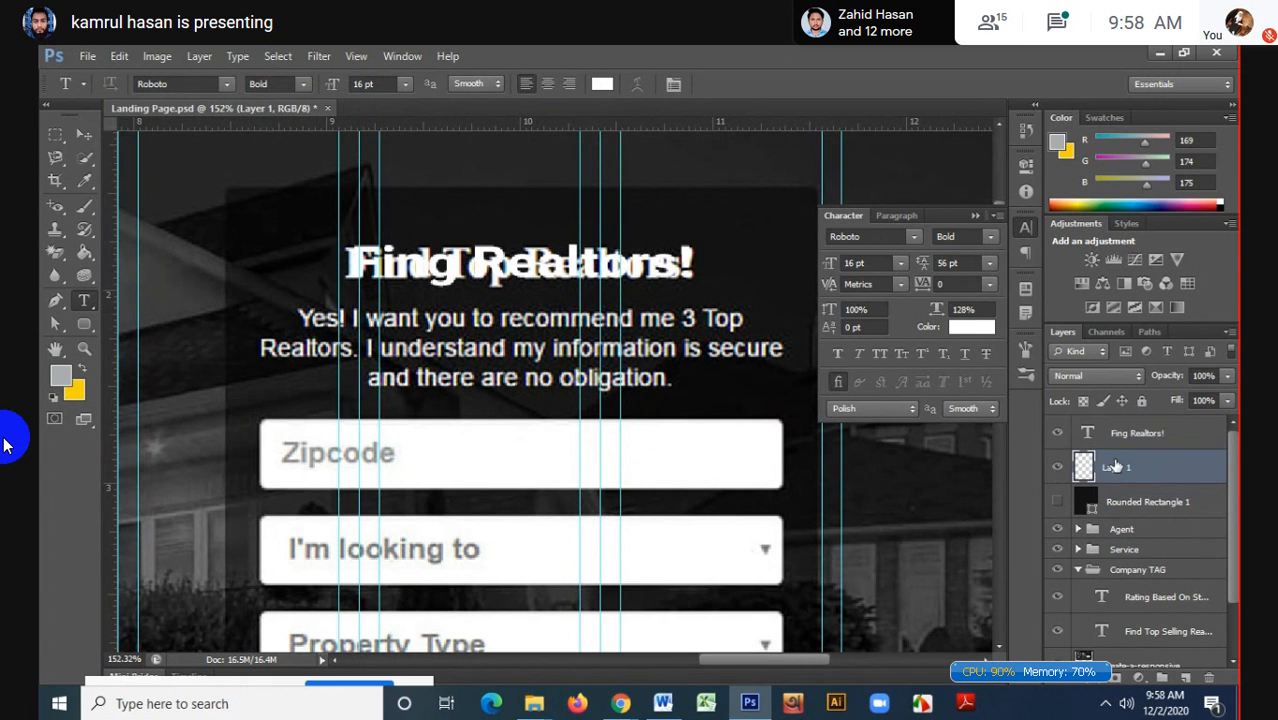
# - Set the font size to 11 pt and place an empty Roboto Bold text line at the start of the "Yes! I want you" paragraph
pyautogui.click(298, 318)
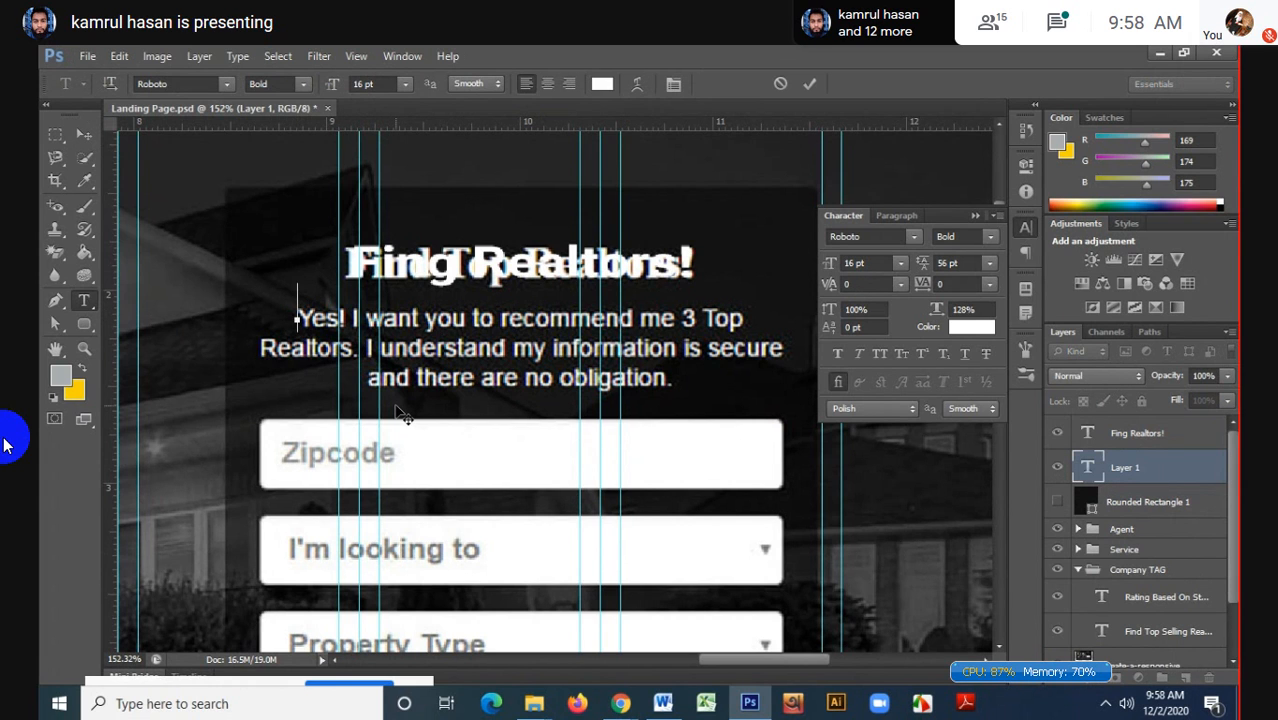
pyautogui.click(778, 84)
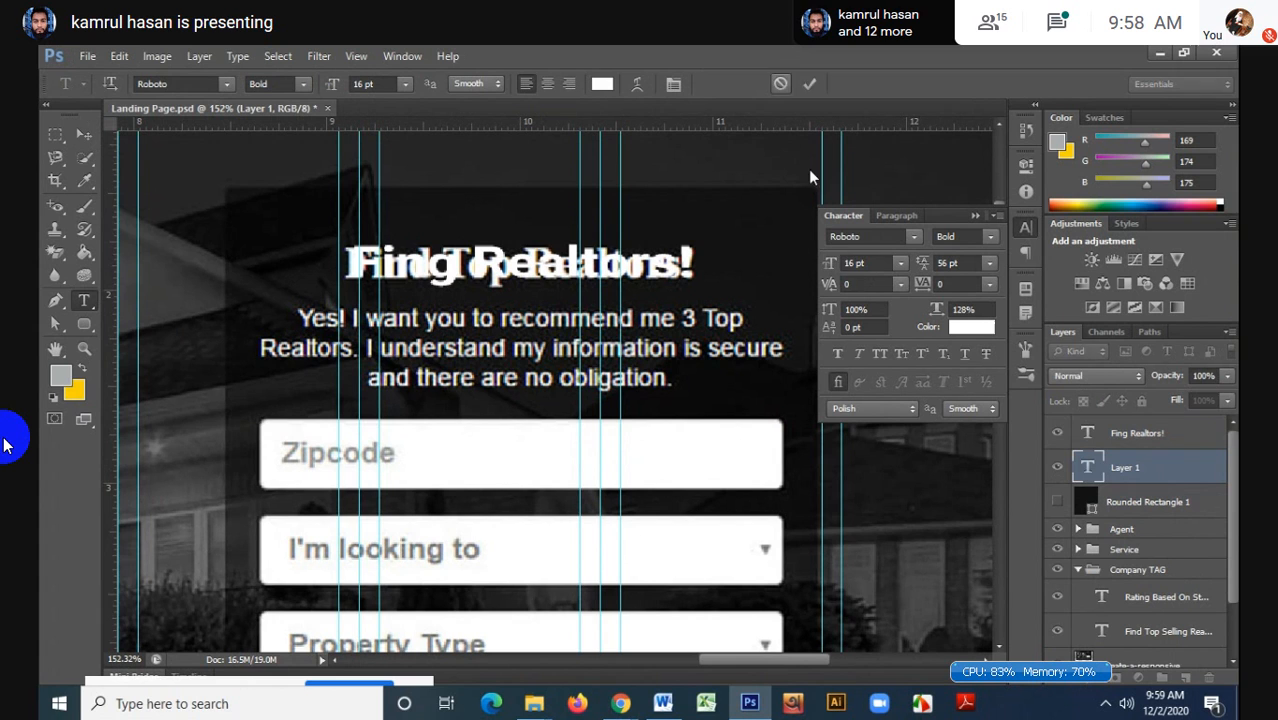
pyautogui.click(858, 263)
pyautogui.scroll(-2, 858, 264)
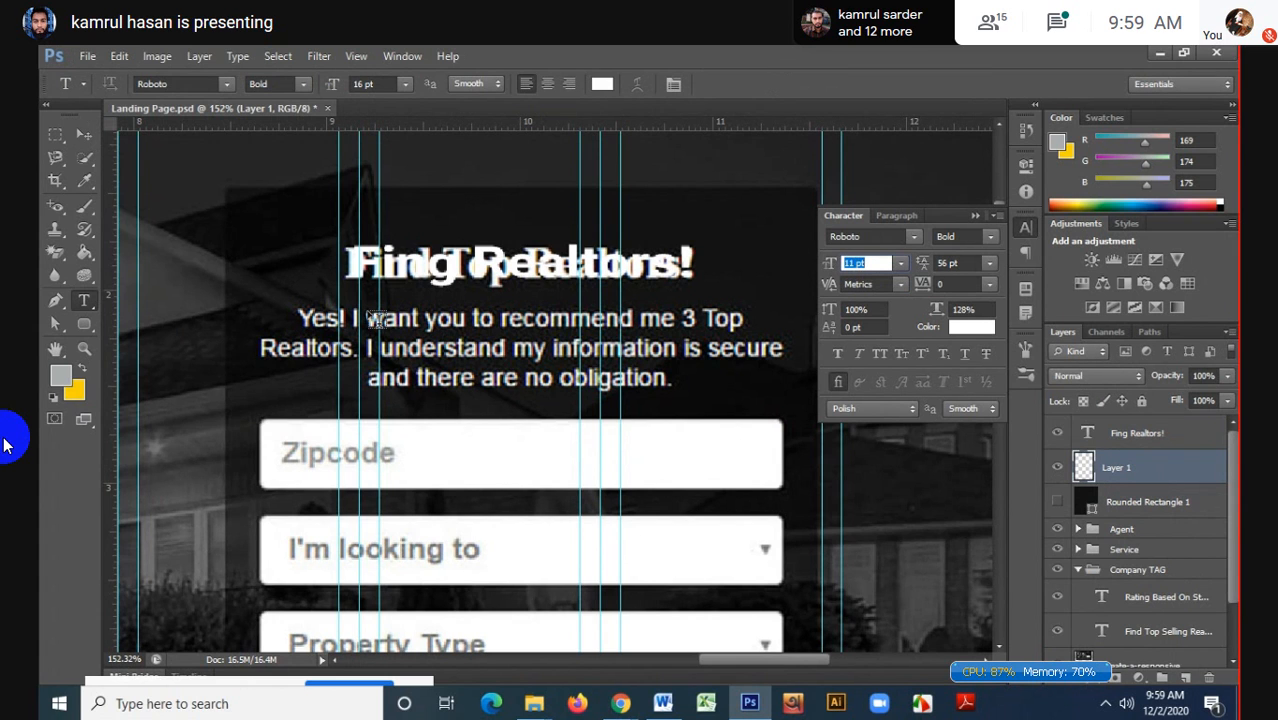
pyautogui.click(306, 308)
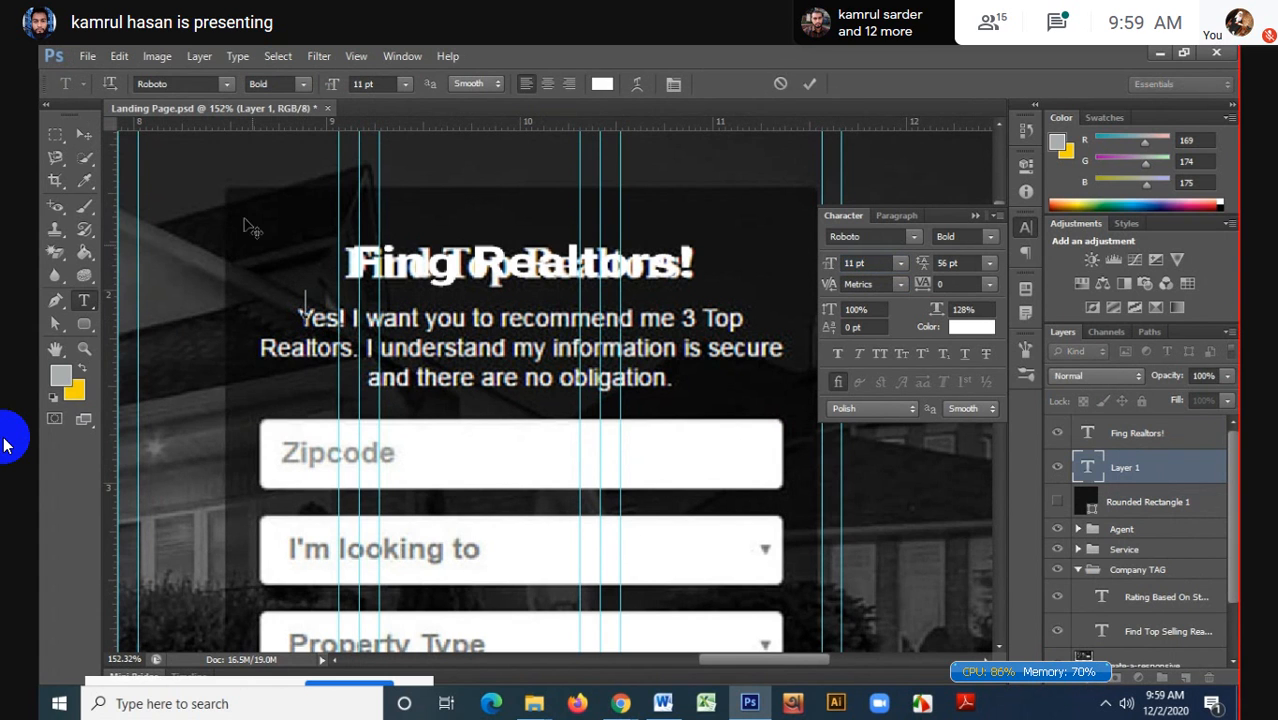
pyautogui.click(186, 86)
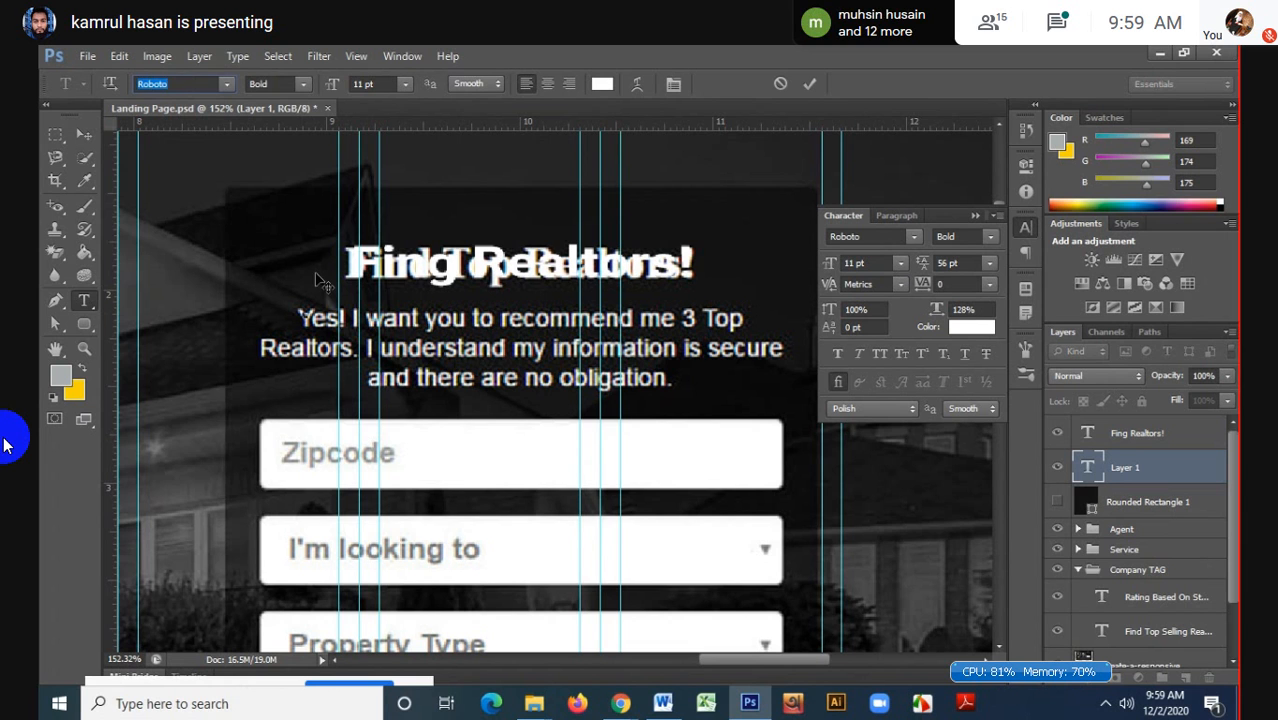
pyautogui.click(810, 87)
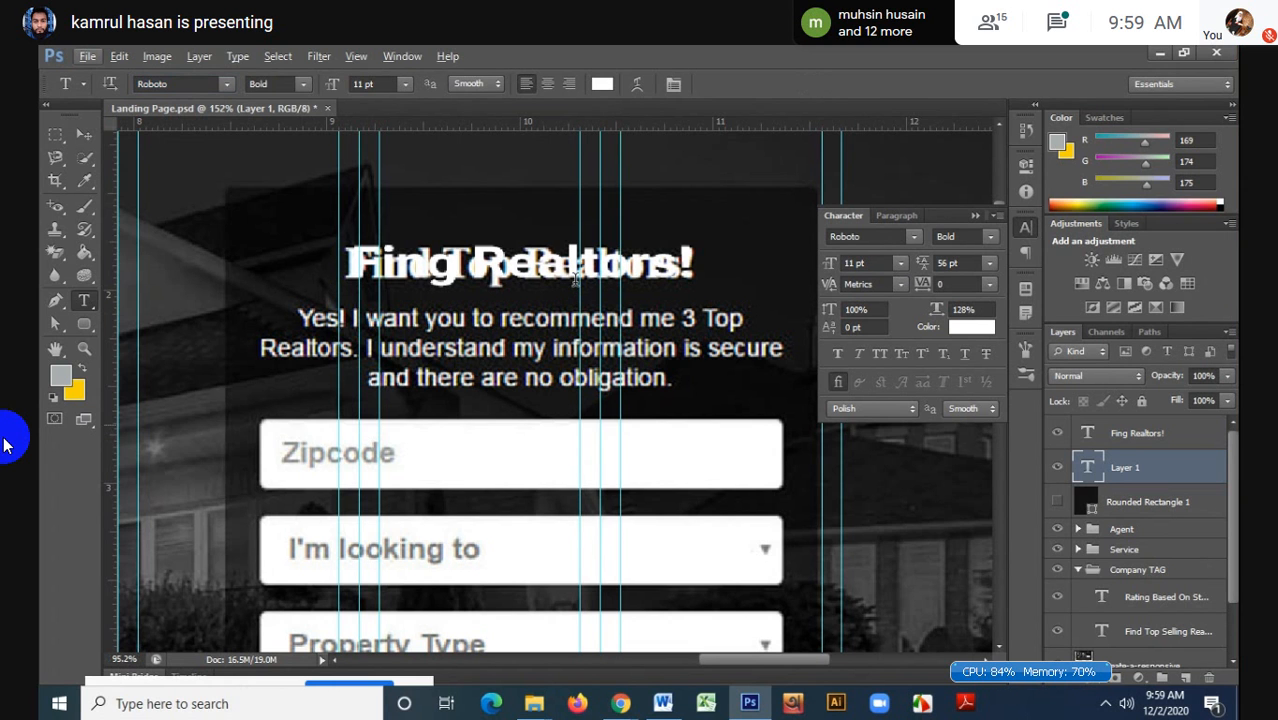
# - Check the font used in the "Find Top Selling Realtors!" heading and set the "Fing Realtors!" heading's font to Raleway as well
pyautogui.scroll(-2, 576, 283)
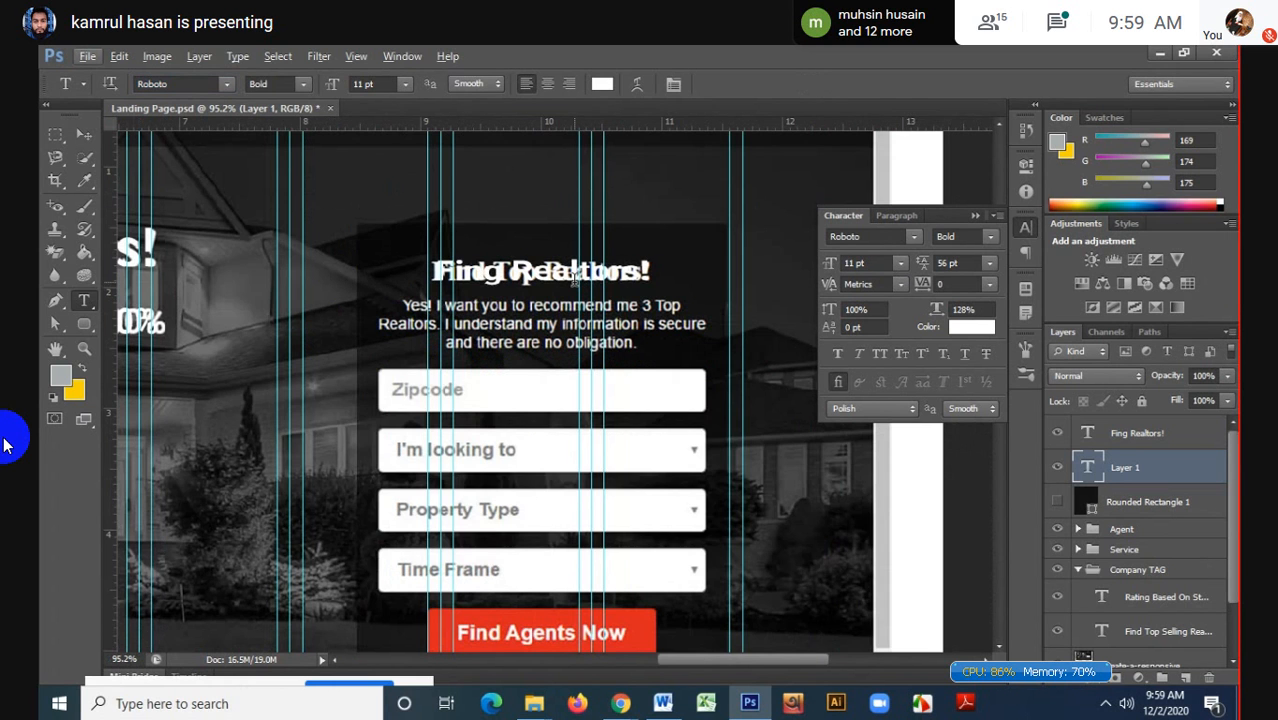
pyautogui.scroll(-3, 576, 283)
pyautogui.moveTo(327, 266); pyautogui.dragTo(273, 266)
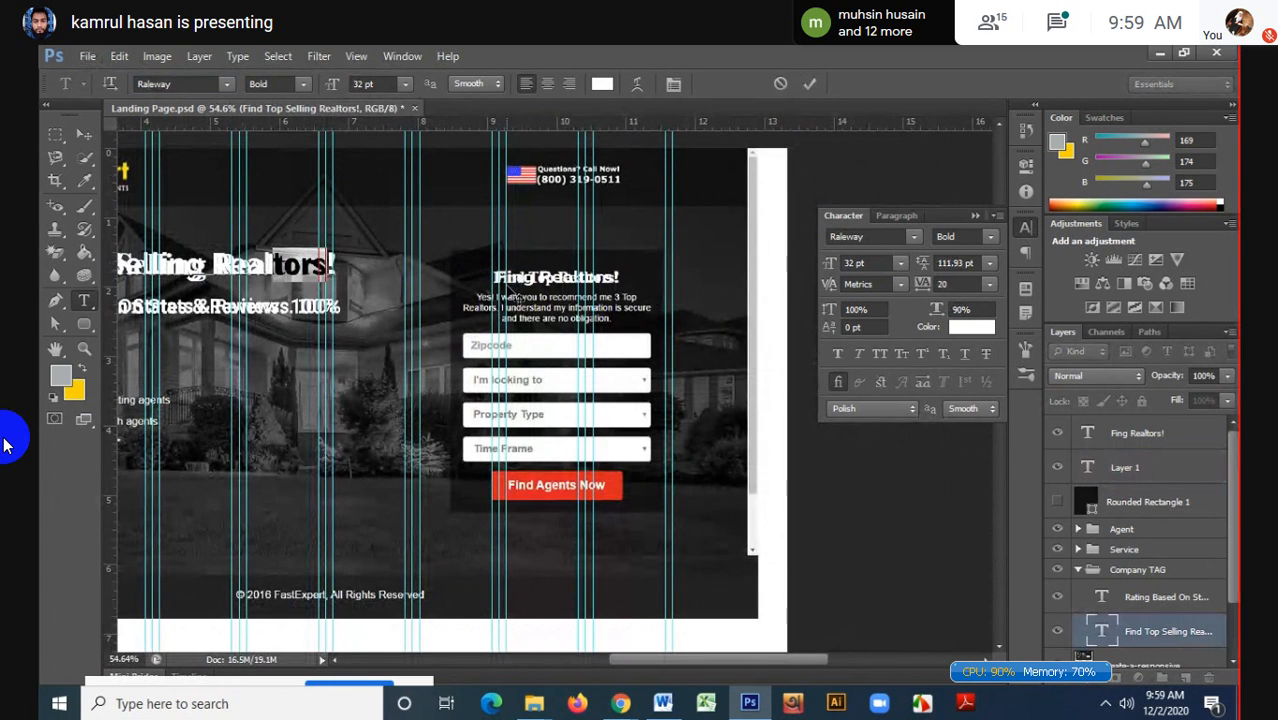
pyautogui.click(810, 87)
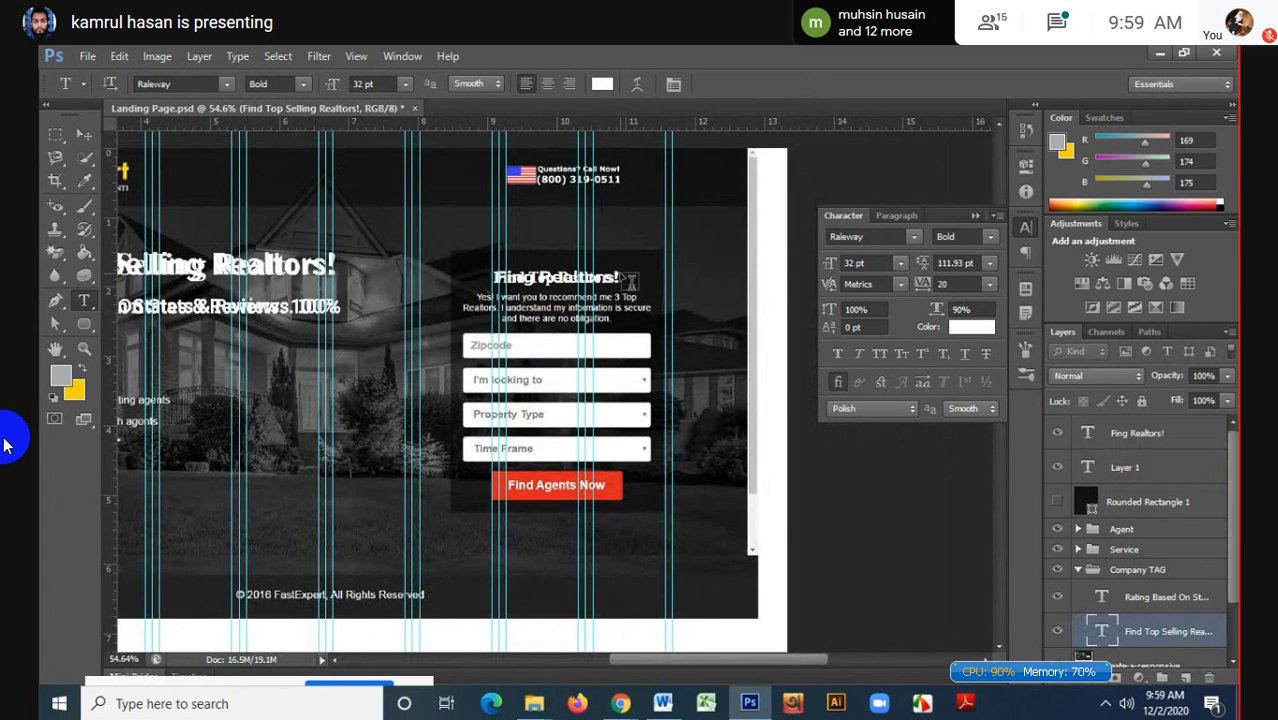
pyautogui.scroll(4, 615, 271)
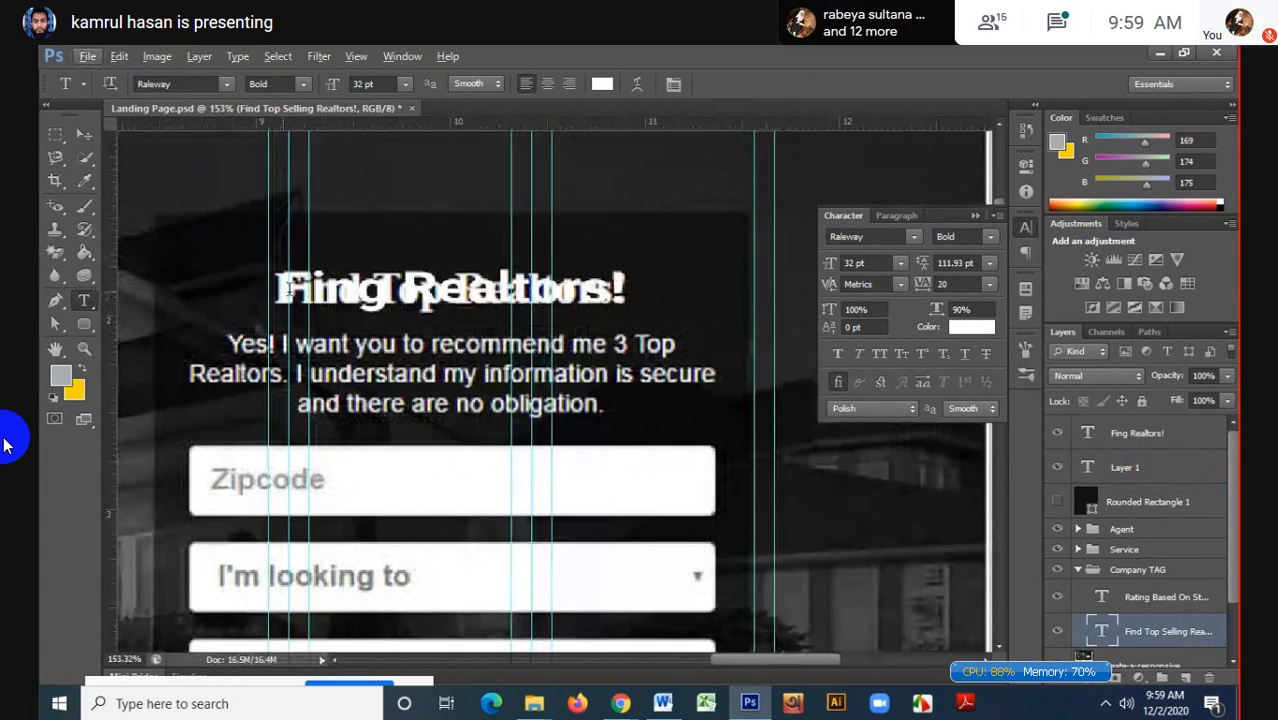
pyautogui.moveTo(283, 291); pyautogui.dragTo(690, 288)
pyautogui.click(201, 84)
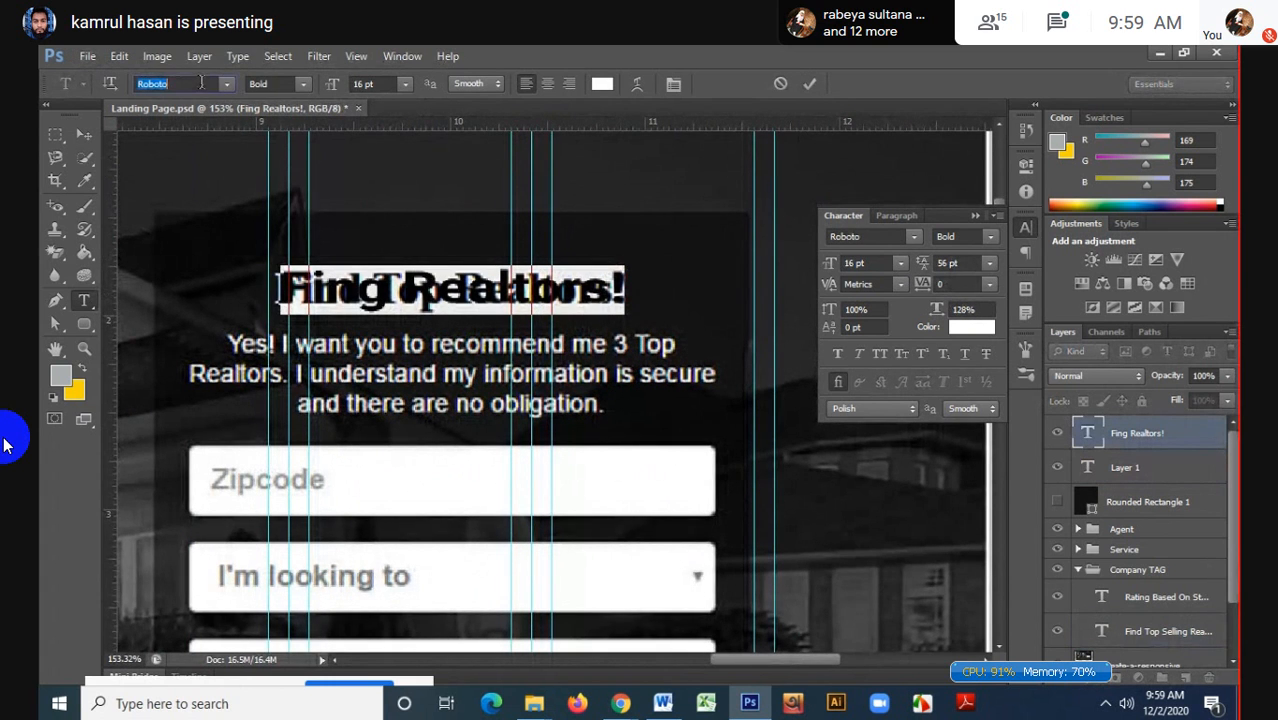
pyautogui.write('Raleway')
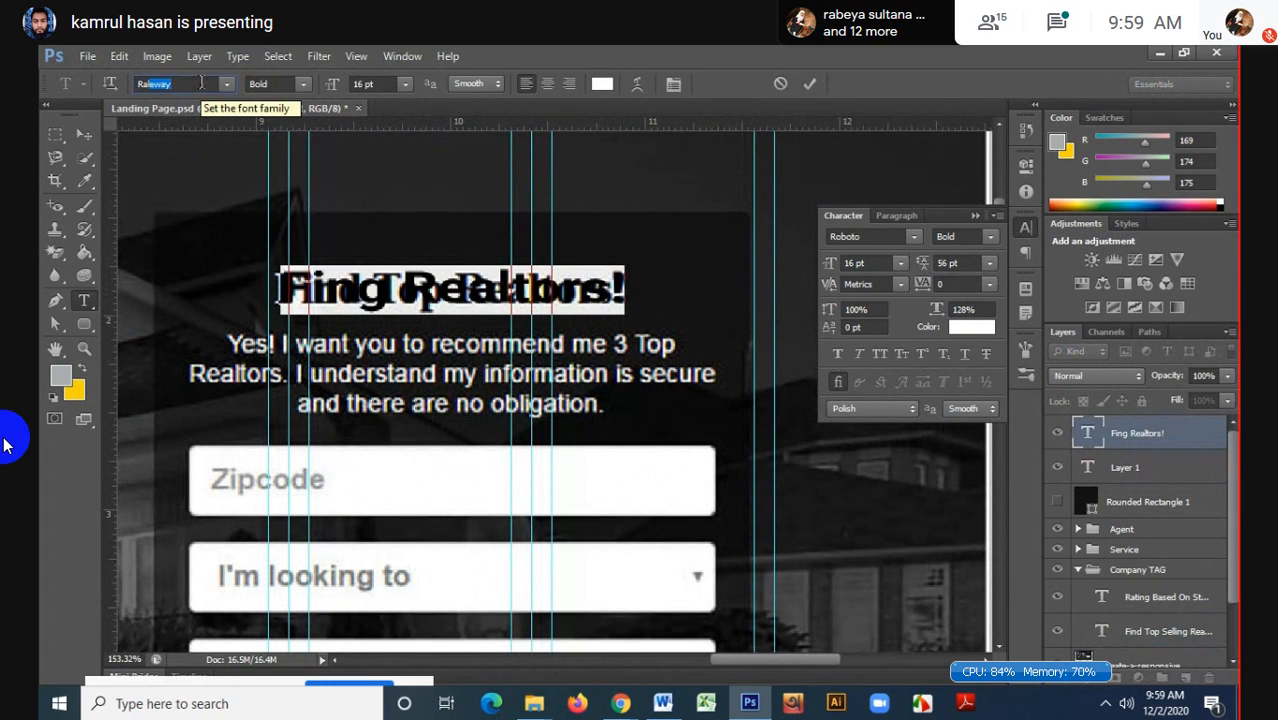
pyautogui.press('Return')
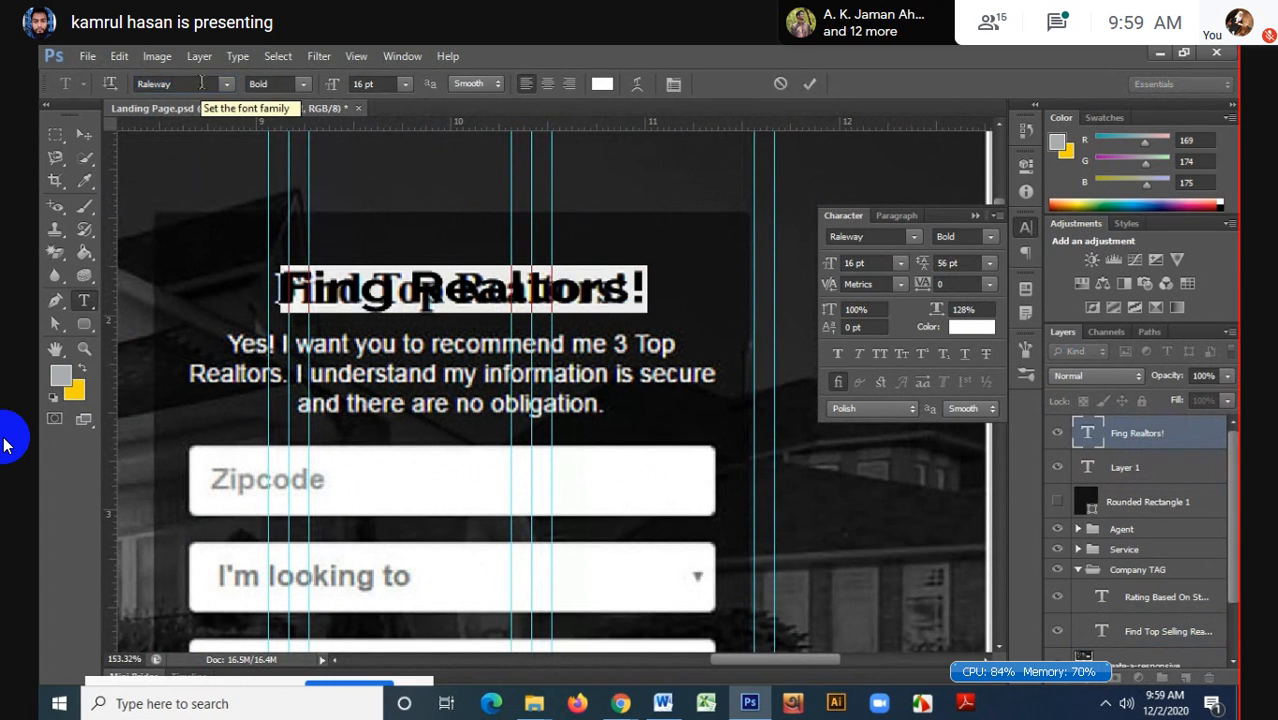
pyautogui.click(810, 83)
# - Centre the Raleway "Fing Realtors!" heading horizontally on the Rounded Rectangle 1 panel, showing the panel layer for the alignment and hiding it again
pyautogui.keyDown('ctrl'); pyautogui.click(1145, 503); pyautogui.keyUp('ctrl')
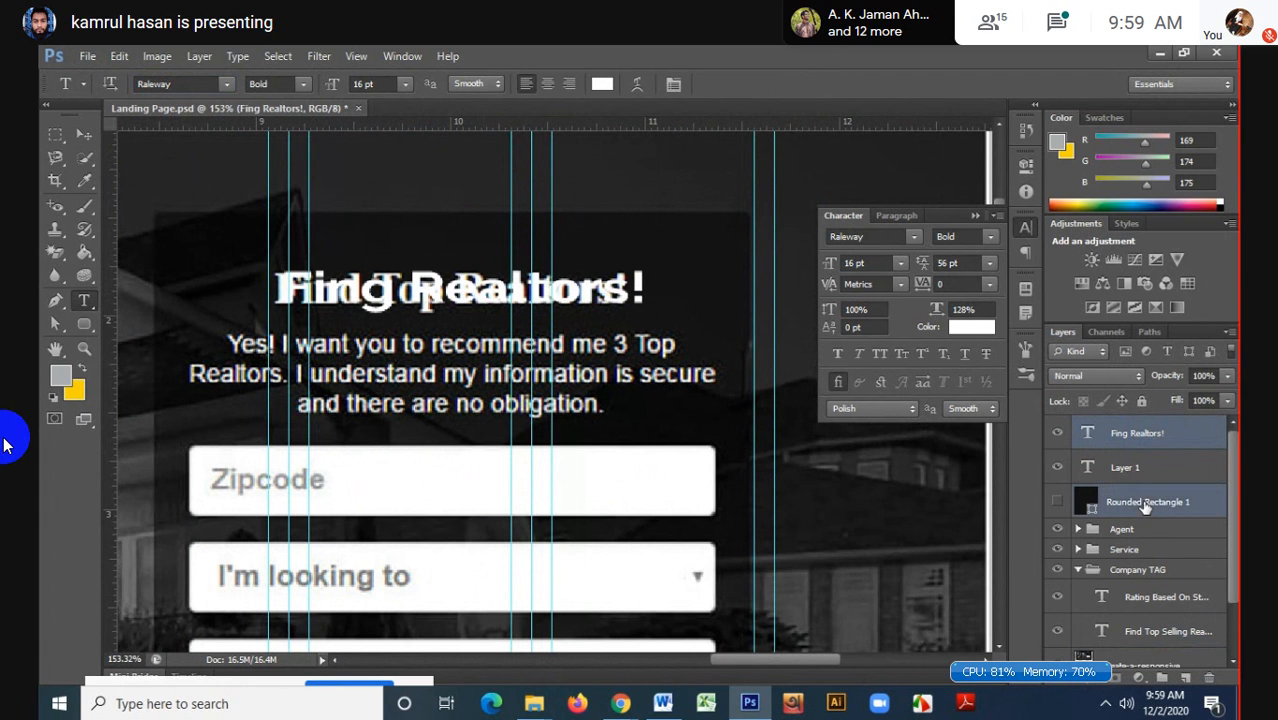
pyautogui.click(1057, 501)
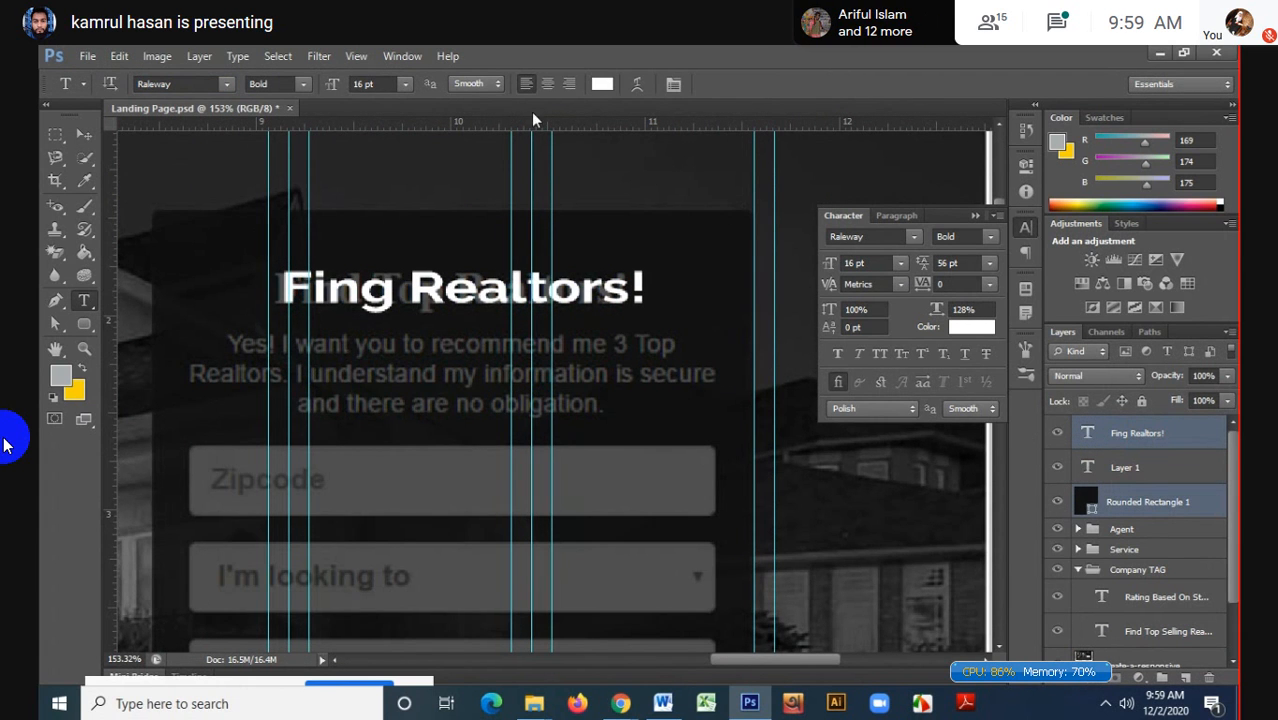
pyautogui.click(84, 133)
pyautogui.click(477, 84)
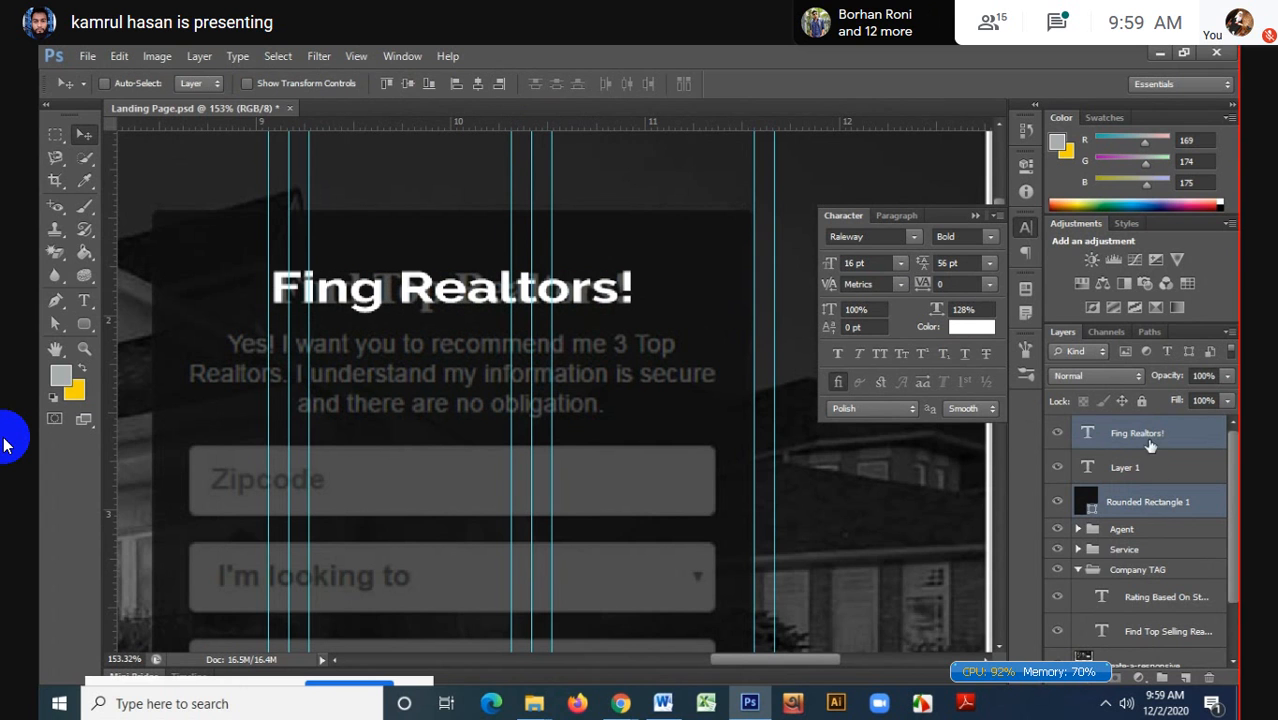
pyautogui.click(1140, 470)
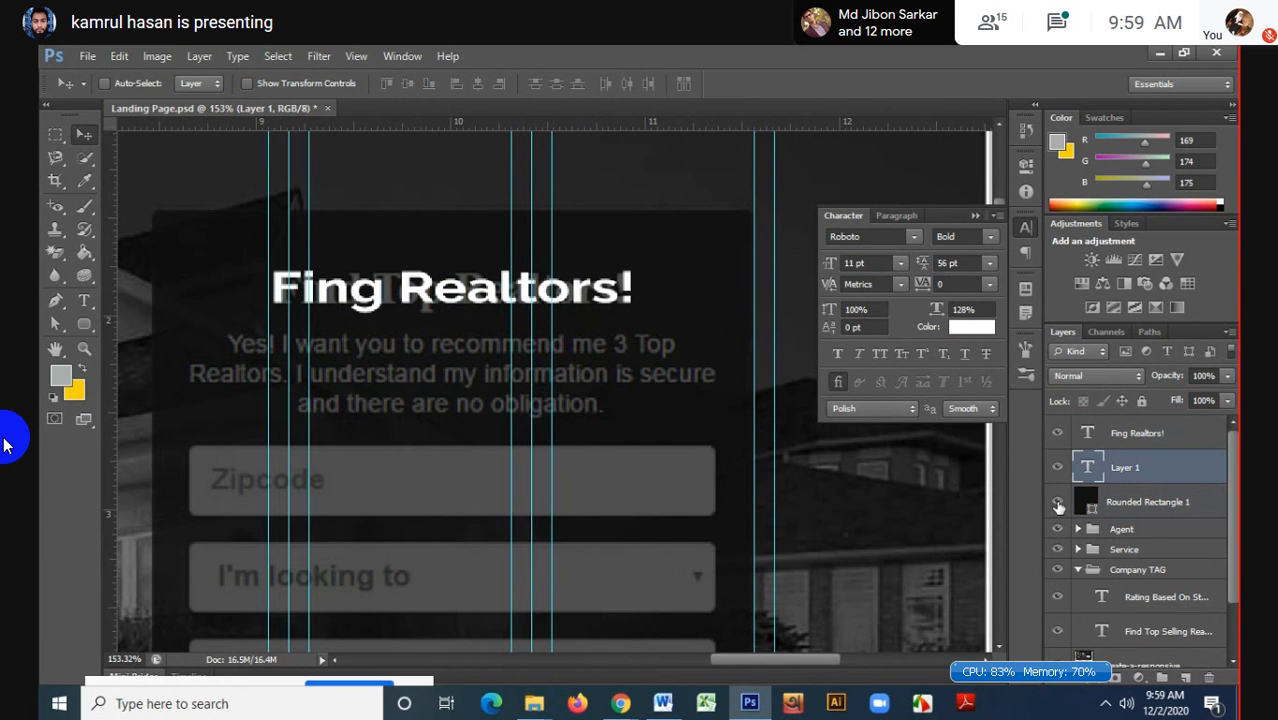
pyautogui.click(1058, 503)
pyautogui.click(1058, 503)
pyautogui.click(1058, 503)
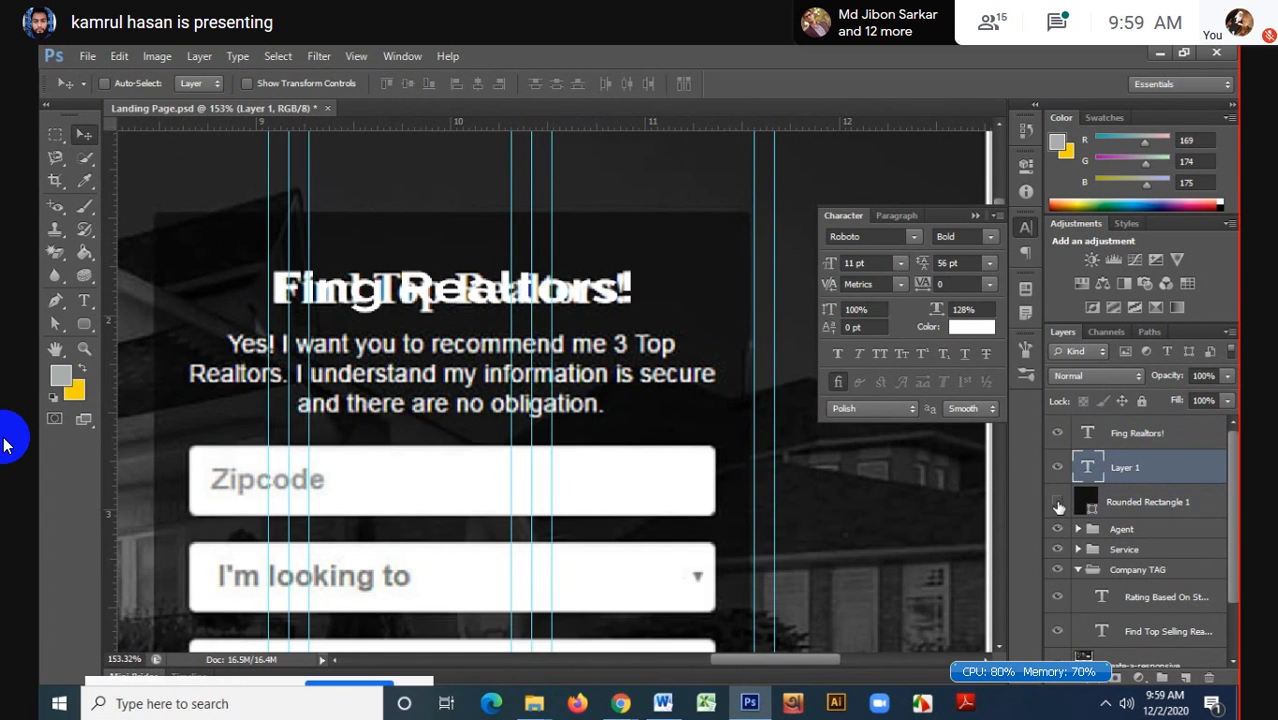
# - Replace the empty text layer Layer 1 with a new blank layer between the "Fing Realtors!" and Rounded Rectangle 1 layers
pyautogui.scroll(-1, 592, 455)
pyautogui.scroll(-4, 593, 455)
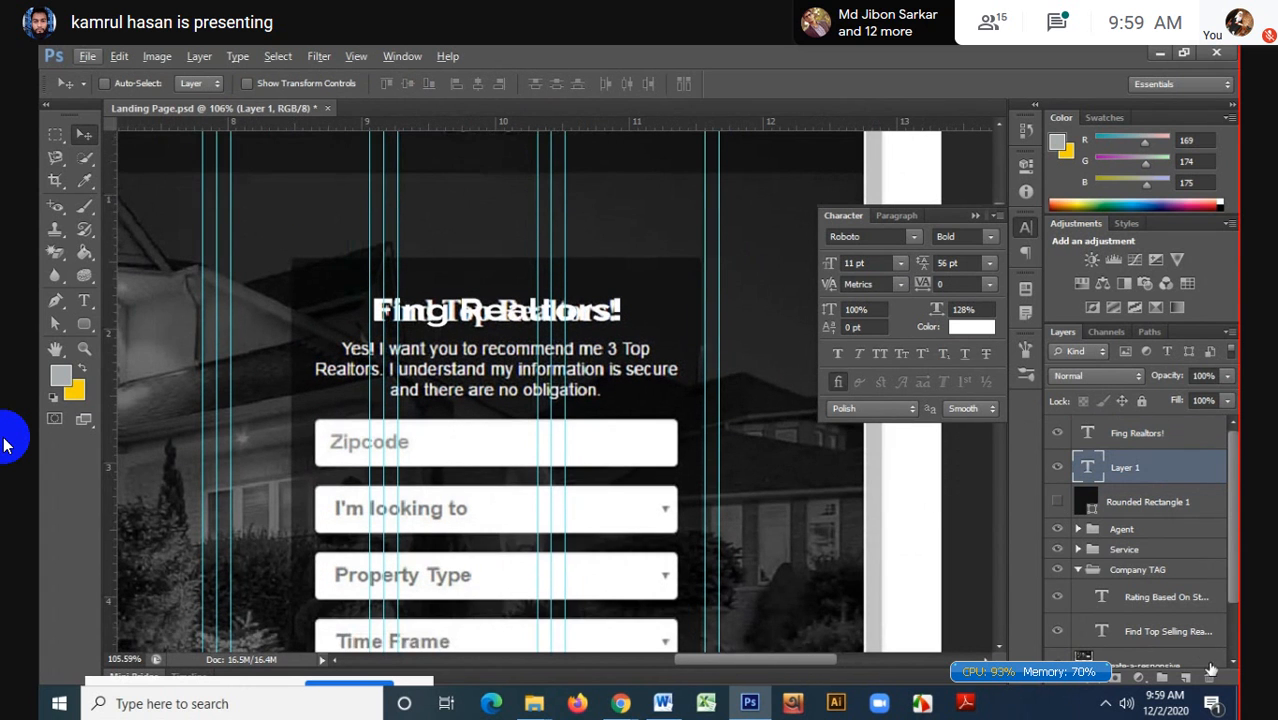
pyautogui.click(1185, 678)
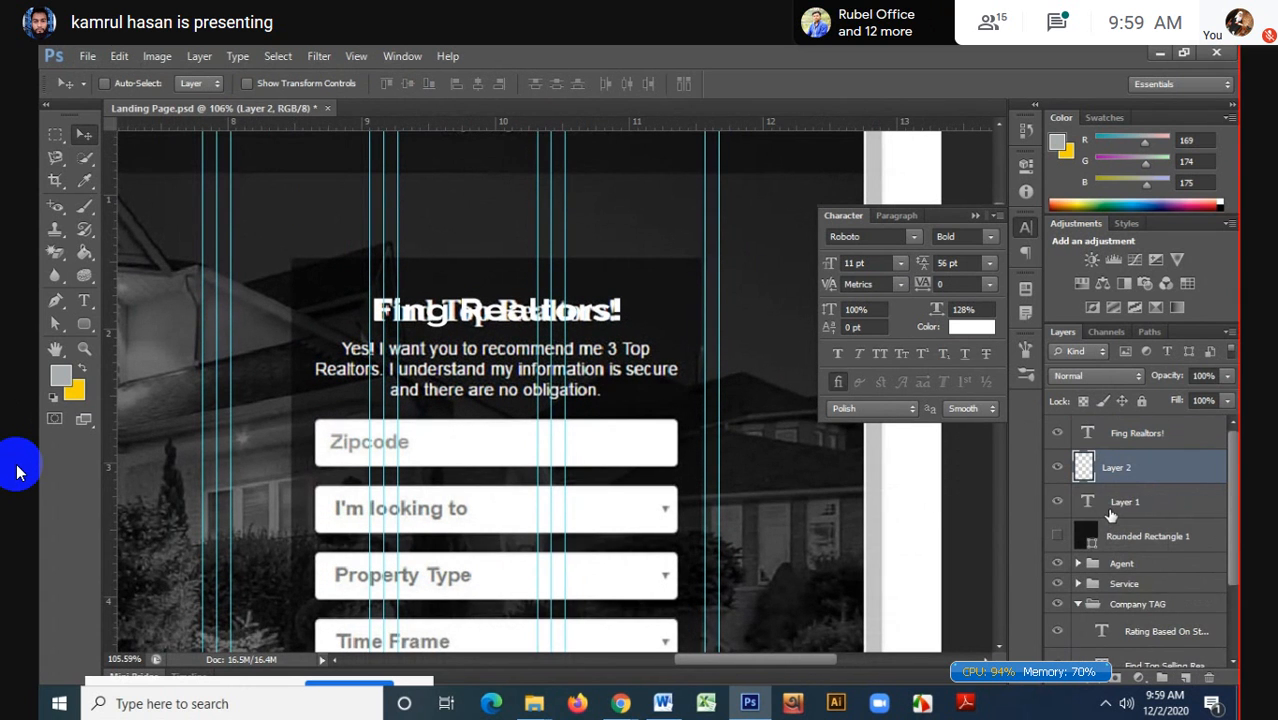
pyautogui.press('Delete')
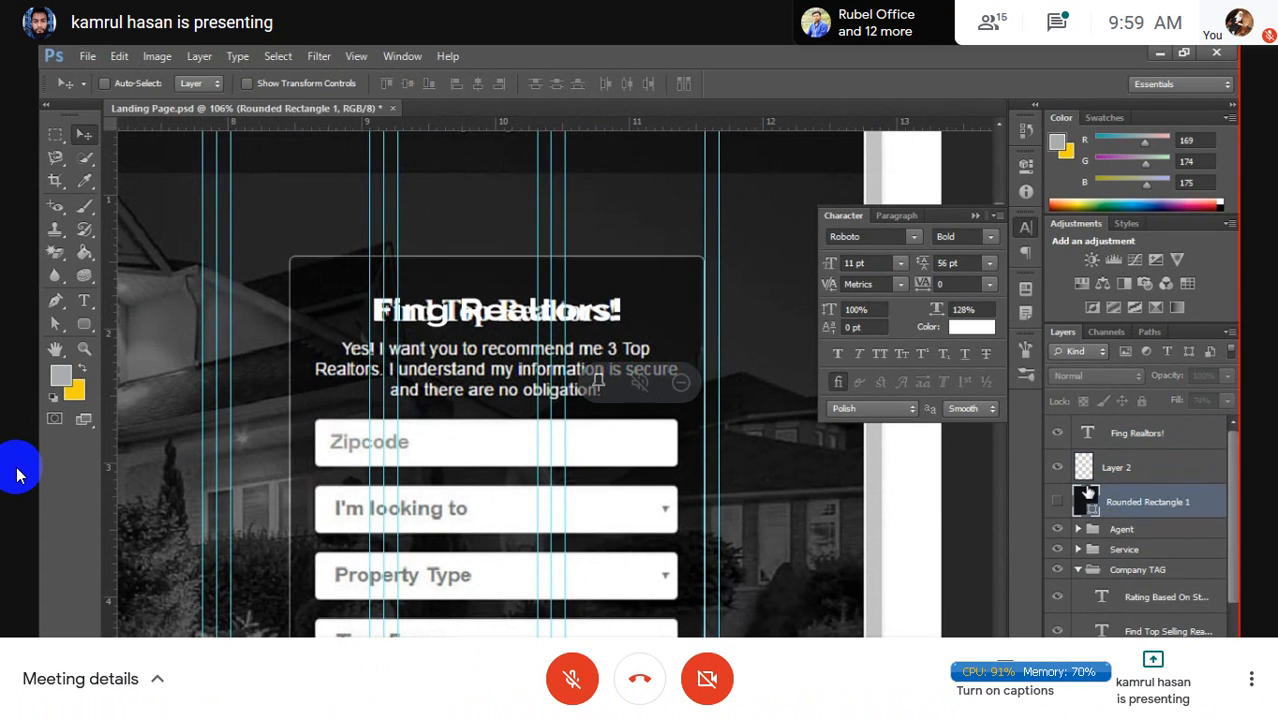
pyautogui.click(1115, 470)
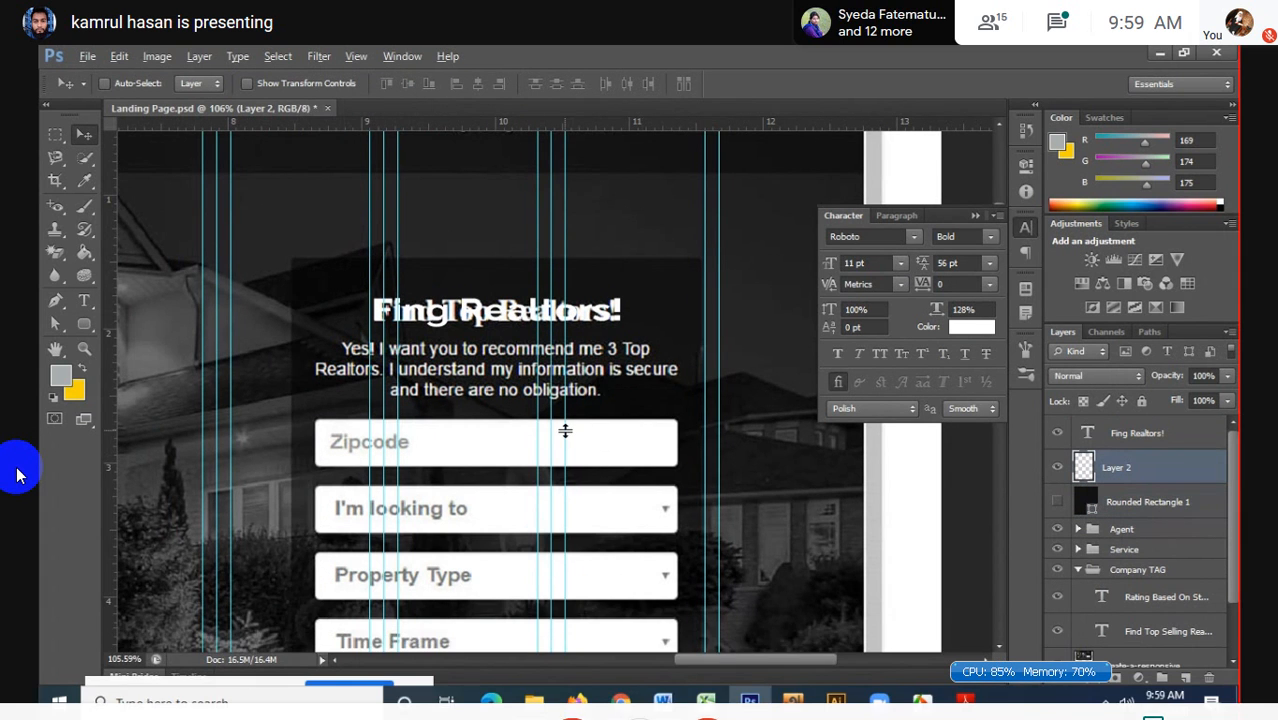
pyautogui.scroll(2, 565, 431)
pyautogui.scroll(1, 565, 431)
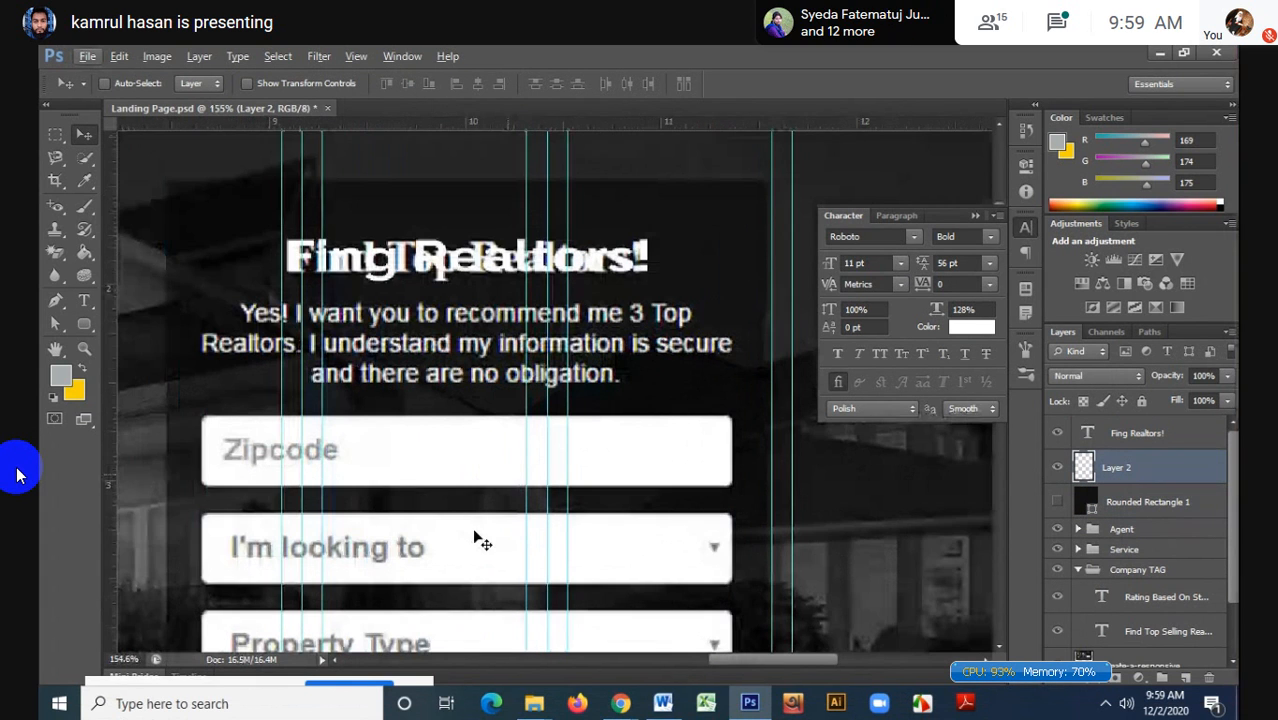
# - Start a Roboto Bold 11 pt text line with "Yes" over the beginning of the form panel's reference paragraph
pyautogui.click(84, 300)
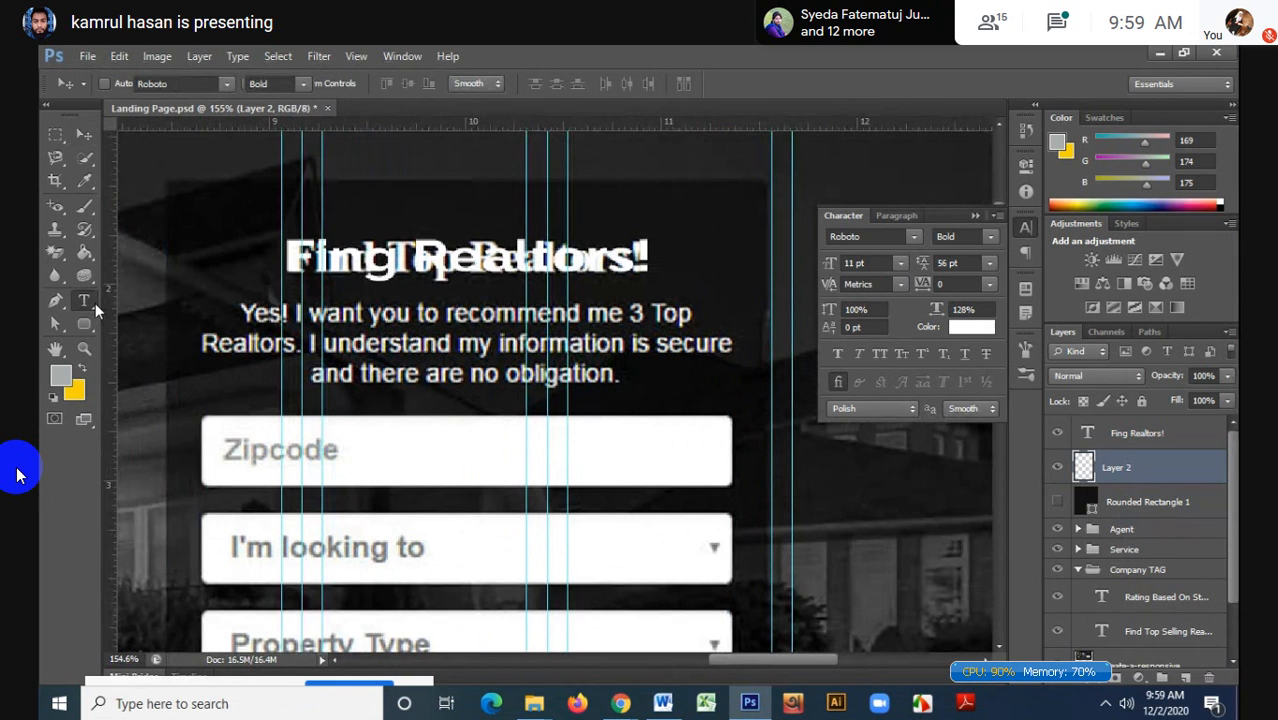
pyautogui.click(180, 268)
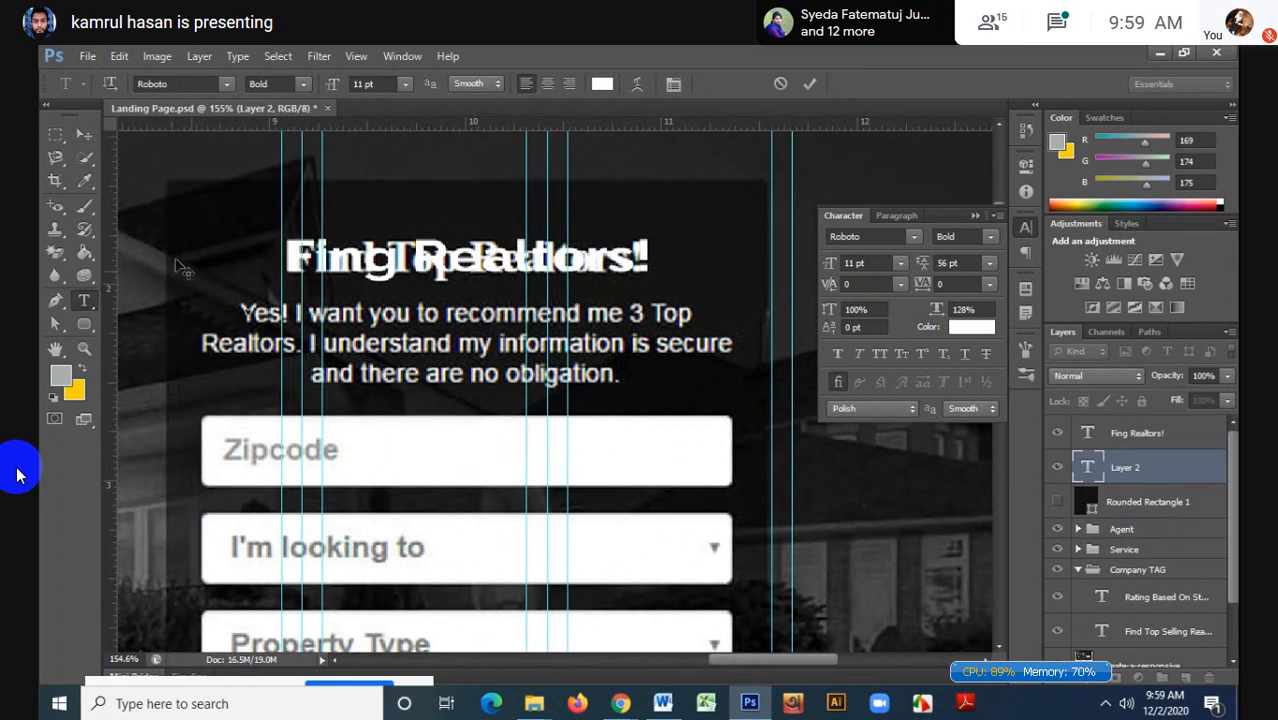
pyautogui.click(175, 83)
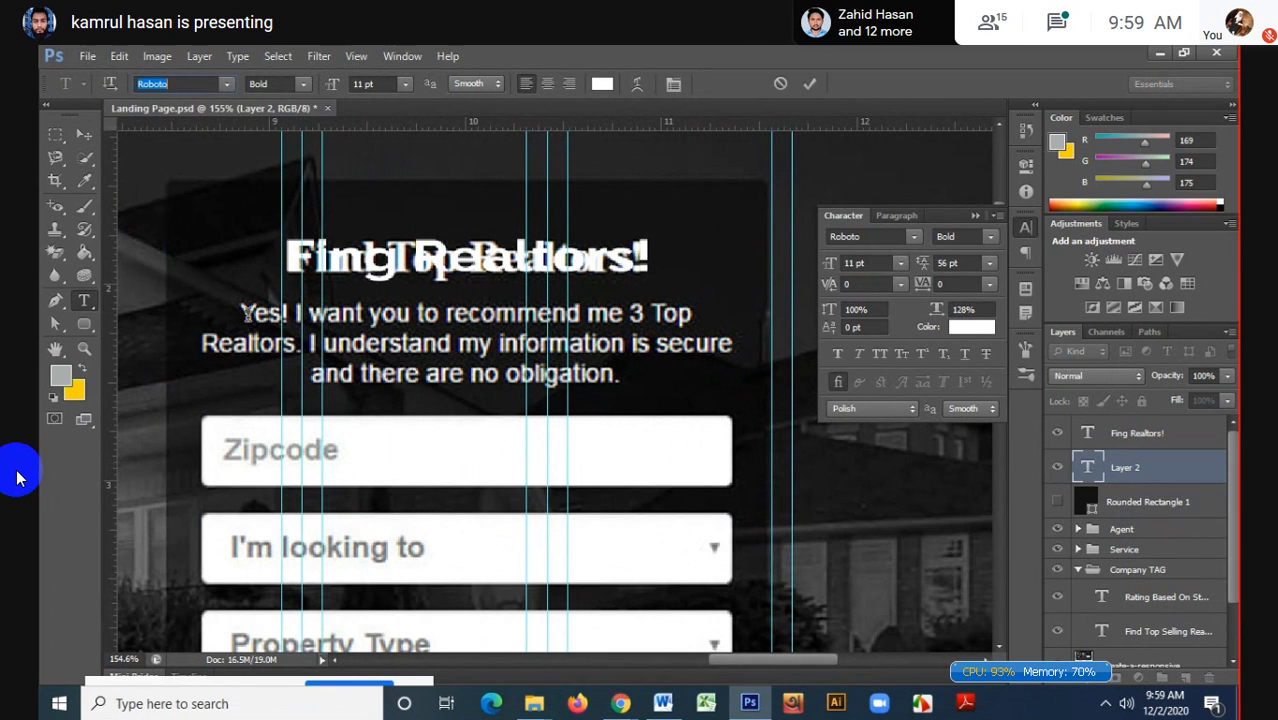
pyautogui.click(285, 337)
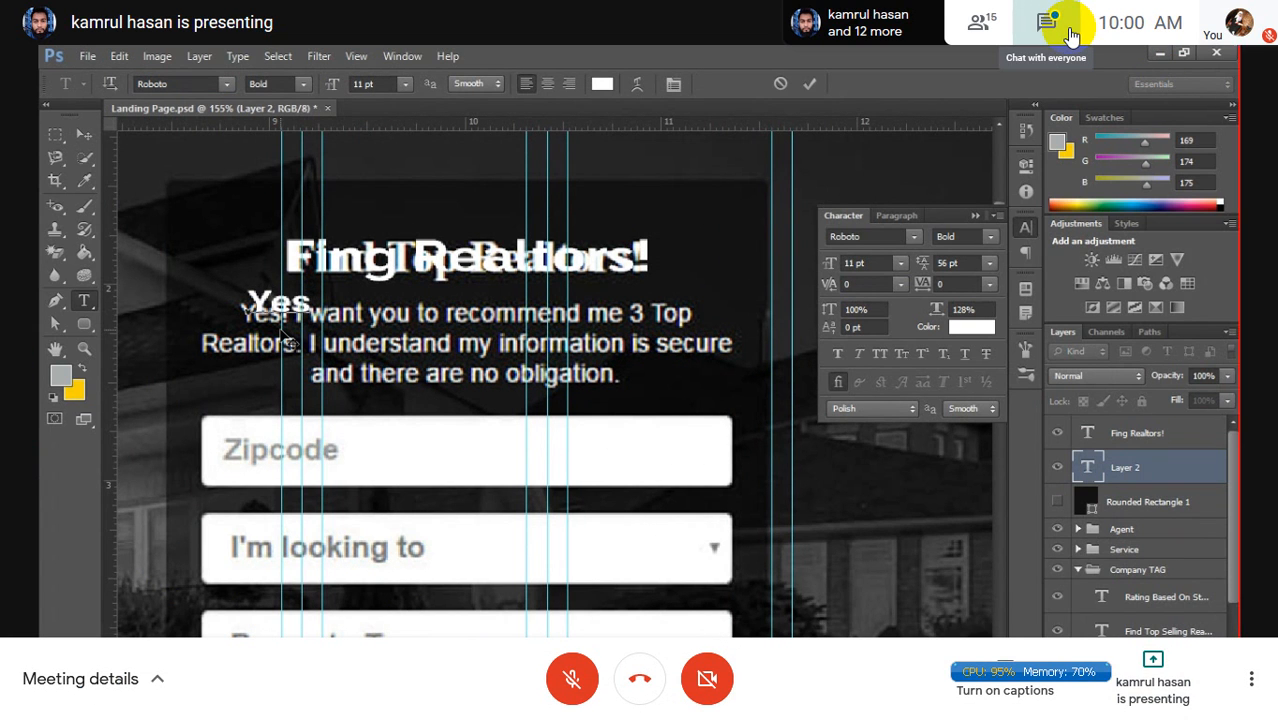
pyautogui.click(1070, 35)
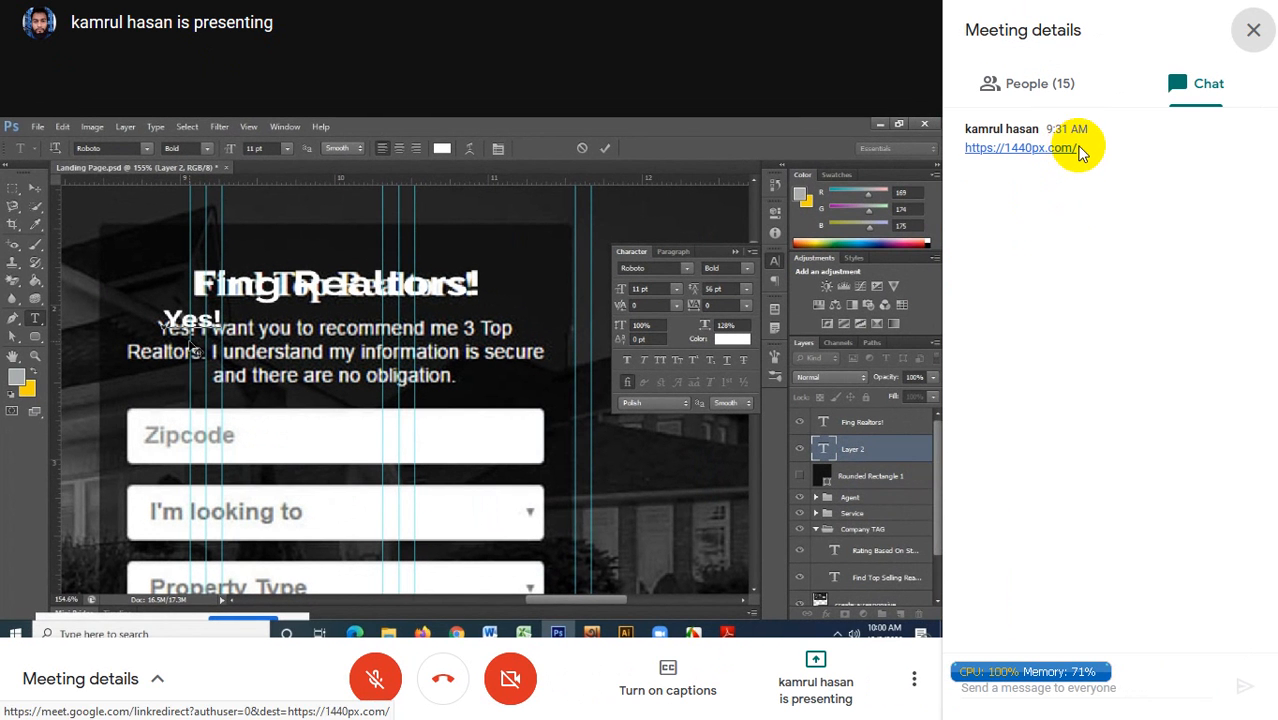
pyautogui.moveTo(1078, 148); pyautogui.dragTo(958, 166)
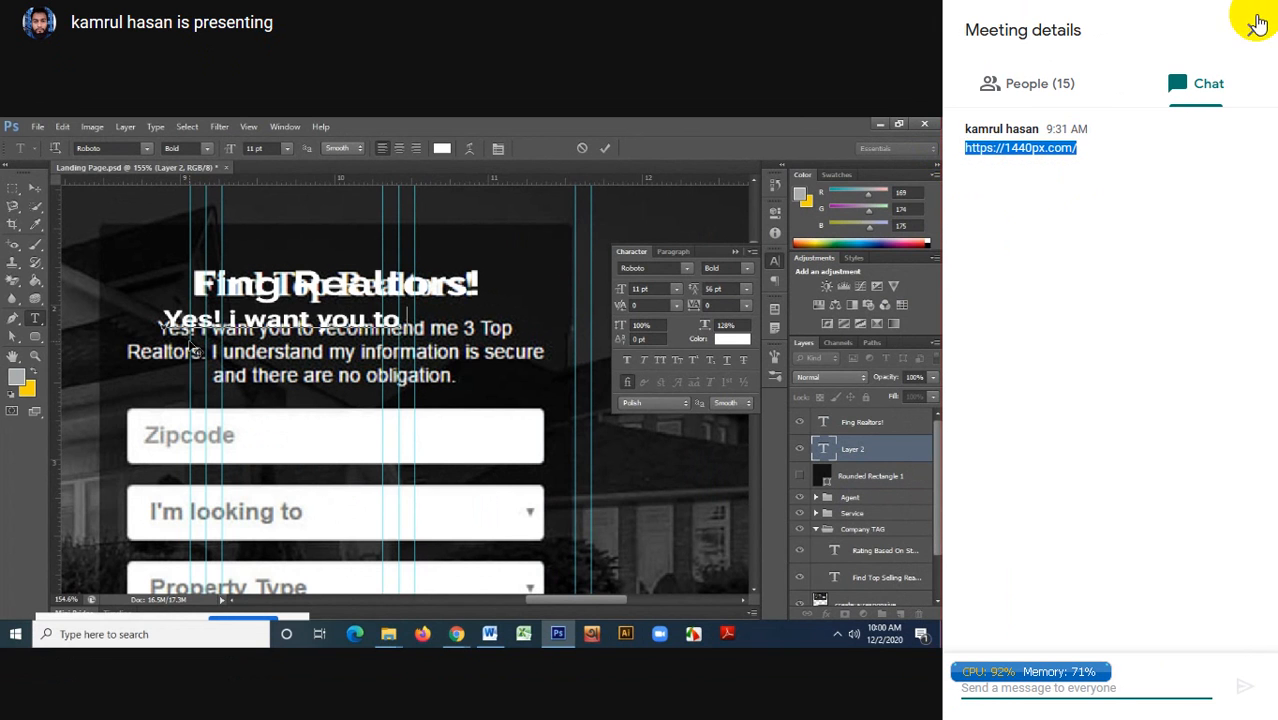
pyautogui.click(1253, 30)
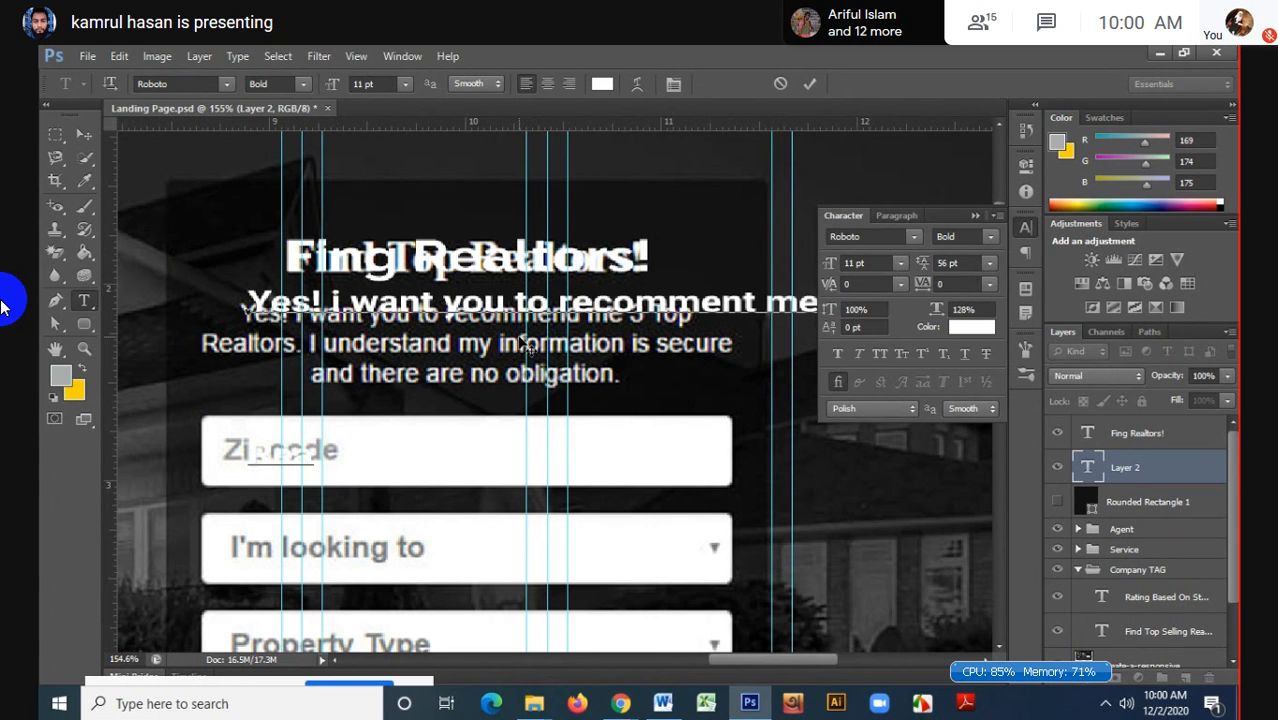
# - Complete the paragraph's second text line as "Realtors. i understand my information is secure"
pyautogui.press('BackSpace')
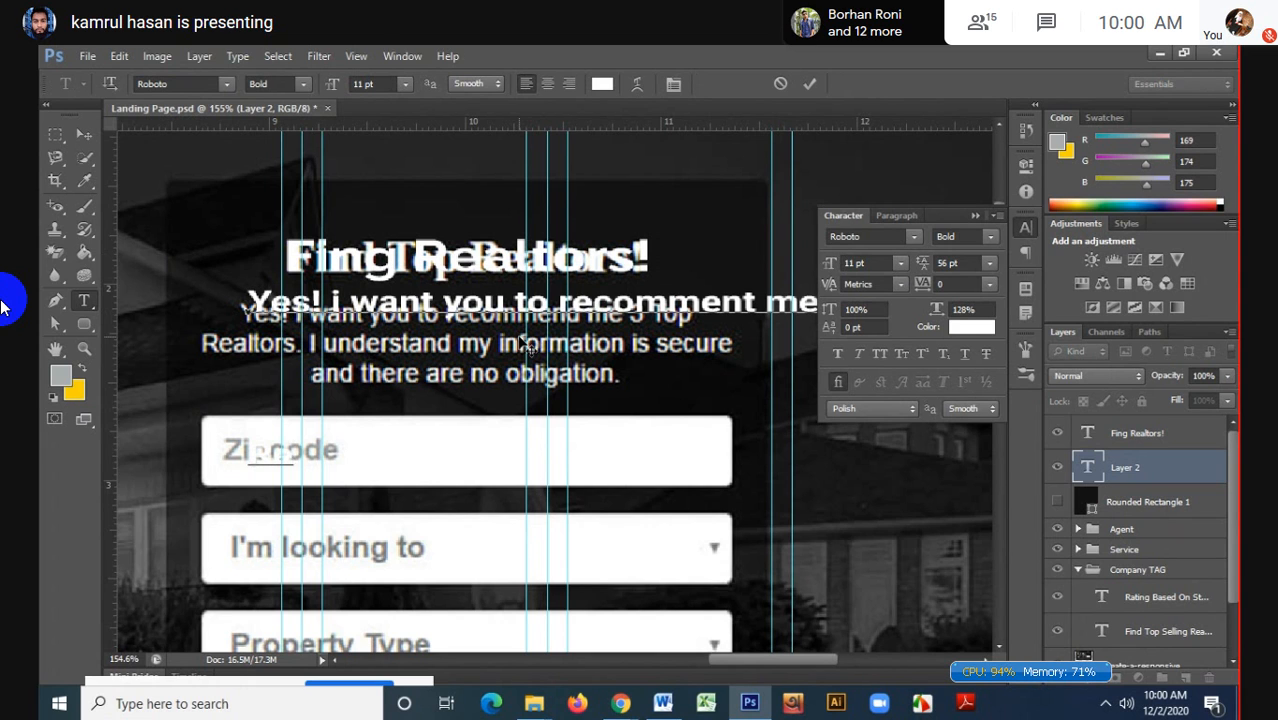
pyautogui.write('alt')
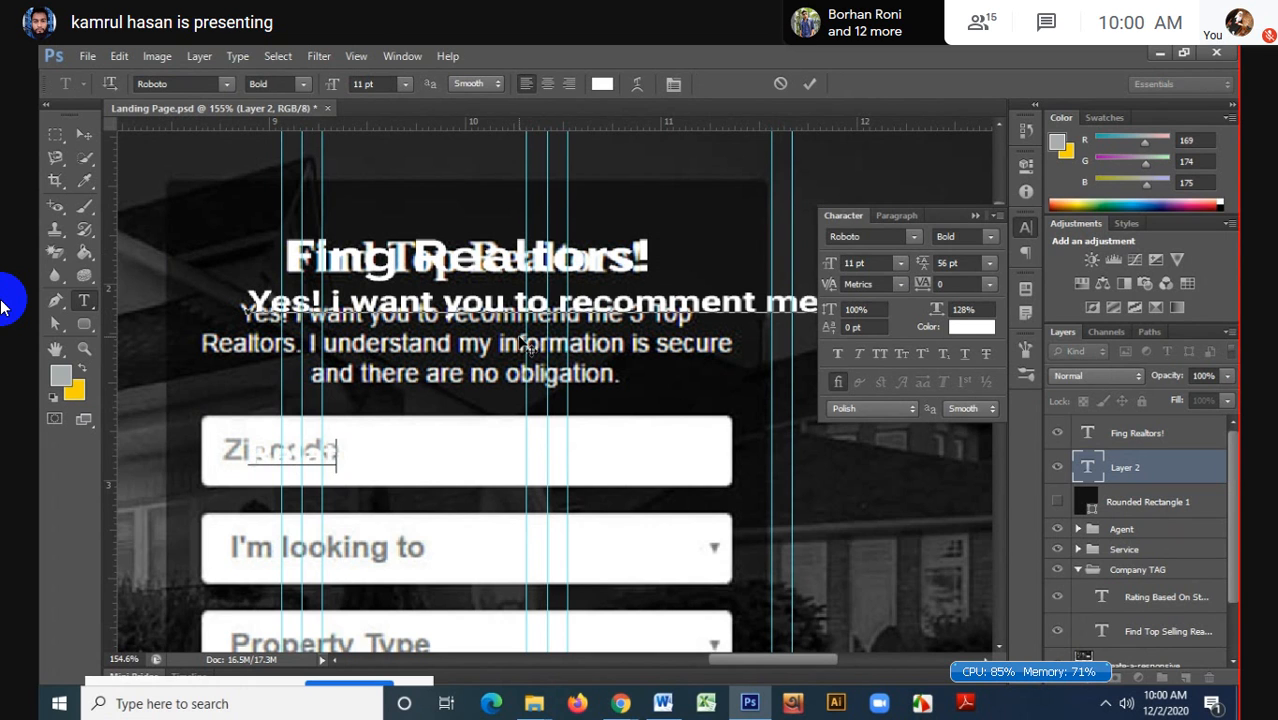
pyautogui.write('ors')
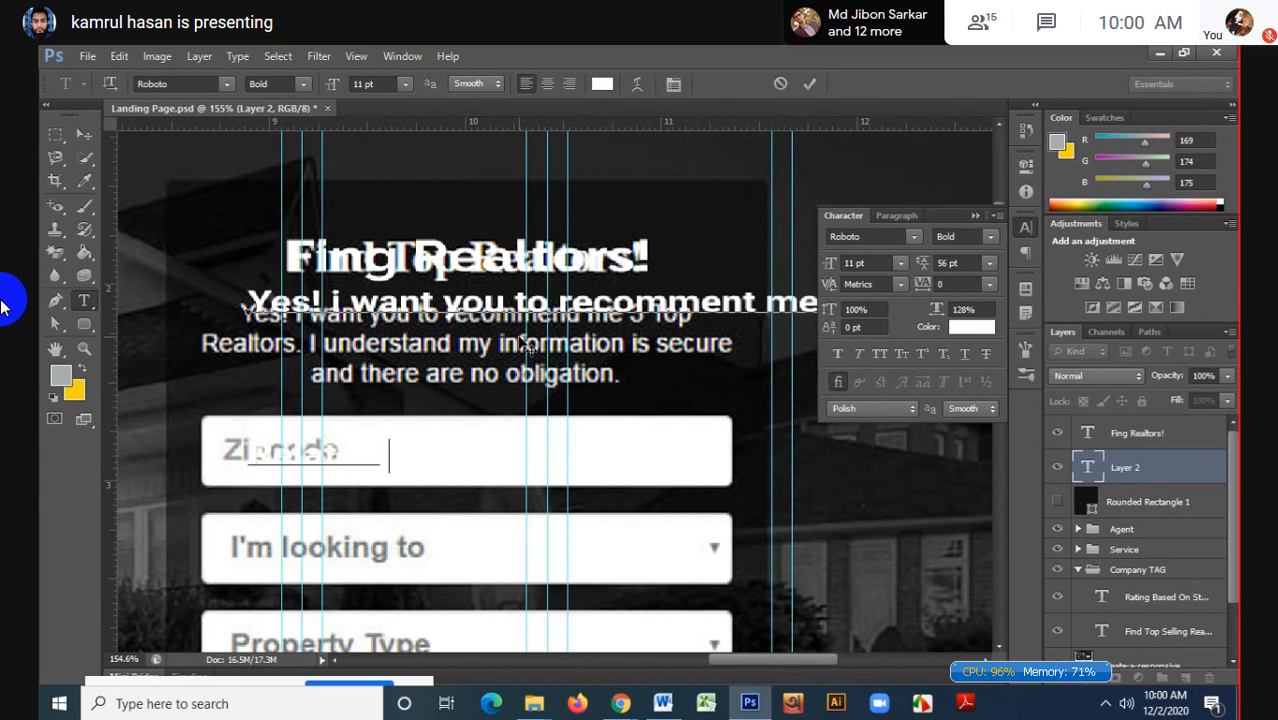
pyautogui.write('i i understand')
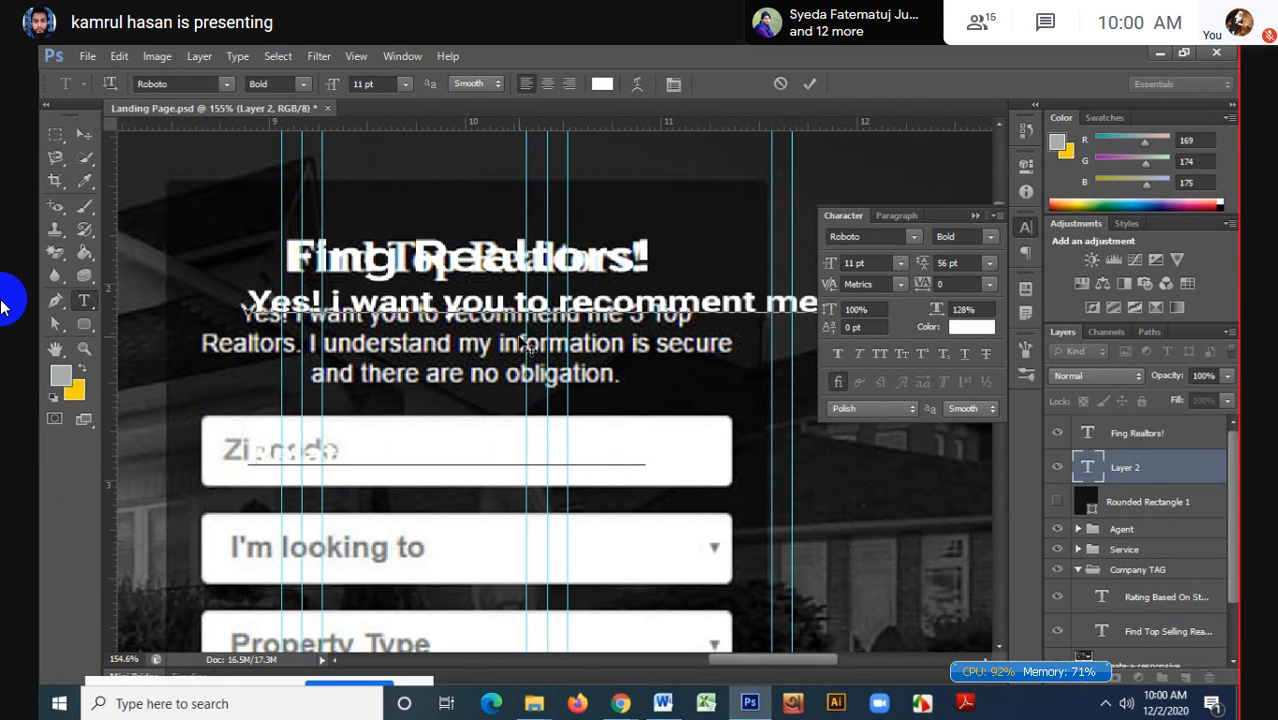
pyautogui.write(' my informat')
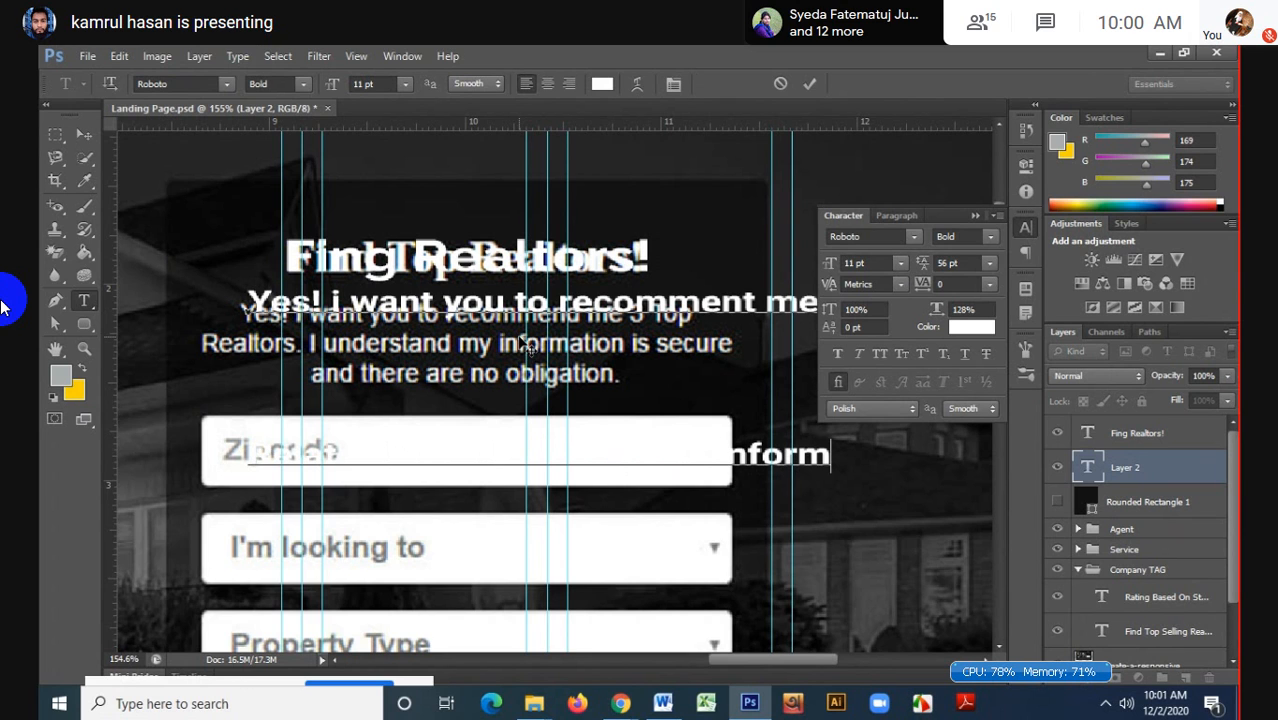
pyautogui.write('ion')
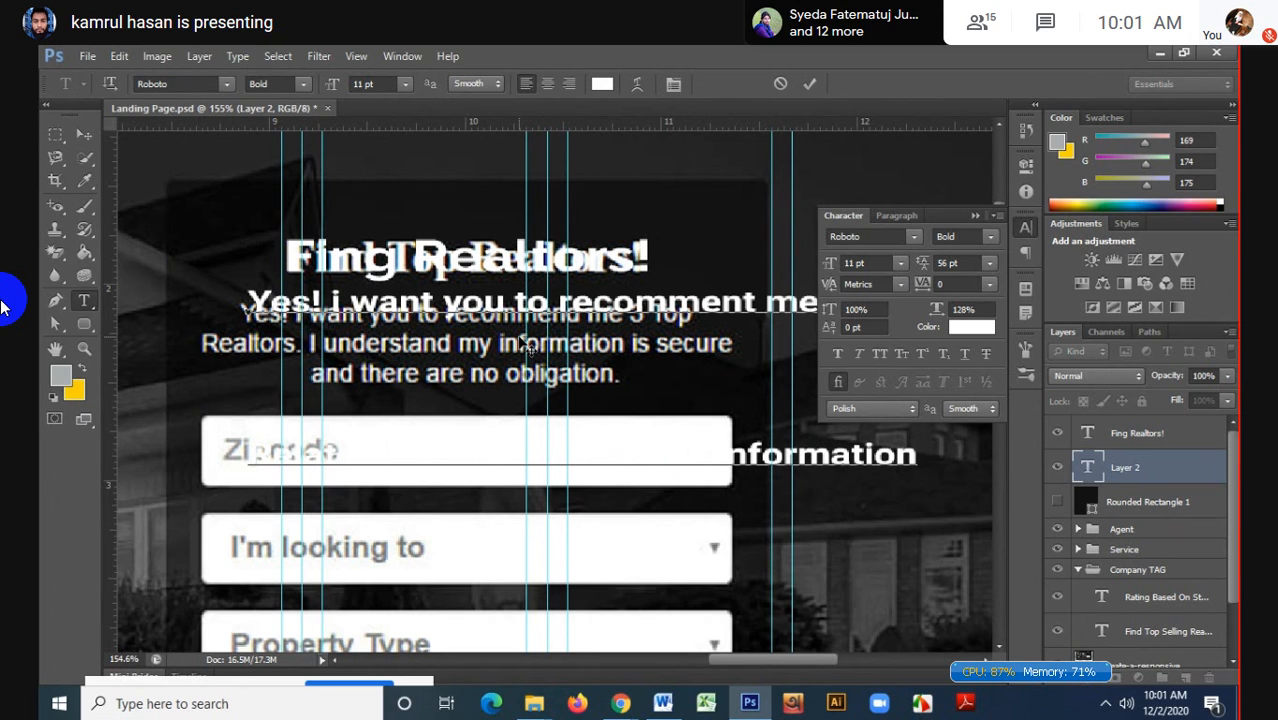
pyautogui.write(' is s')
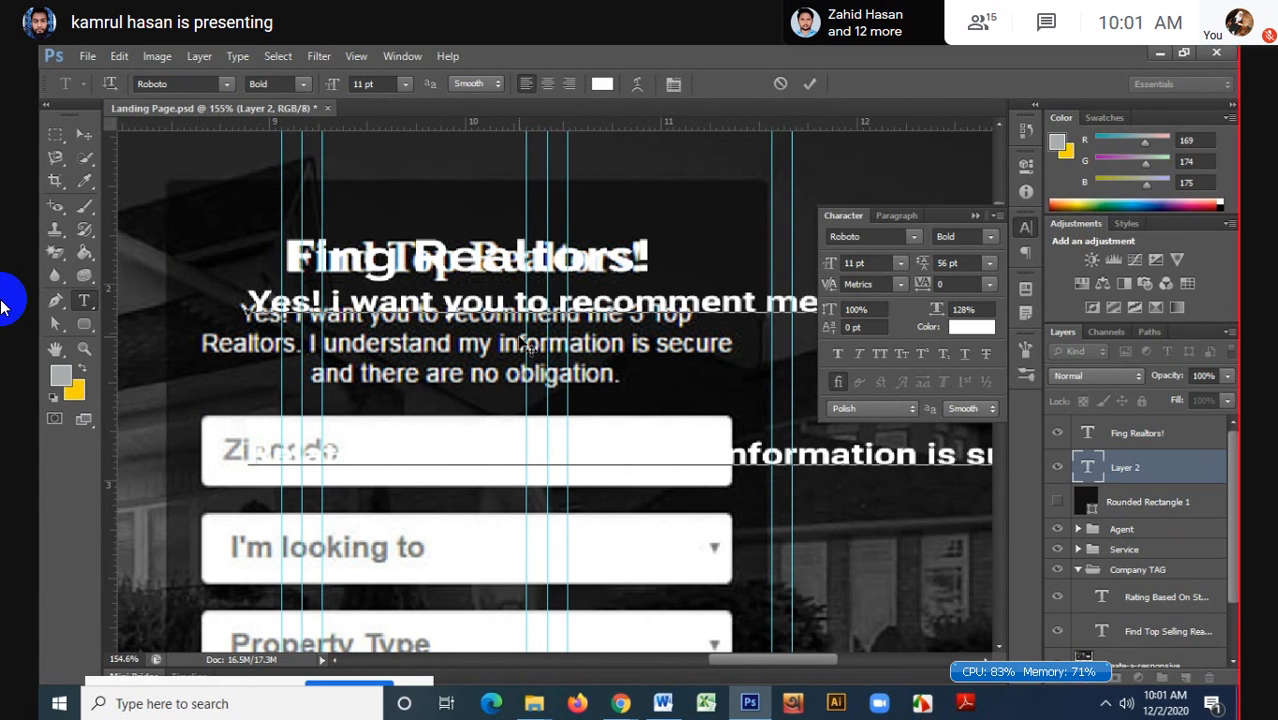
pyautogui.write('e')
# - Add the paragraph's third text line, "and there are no obligation"
pyautogui.write('and')
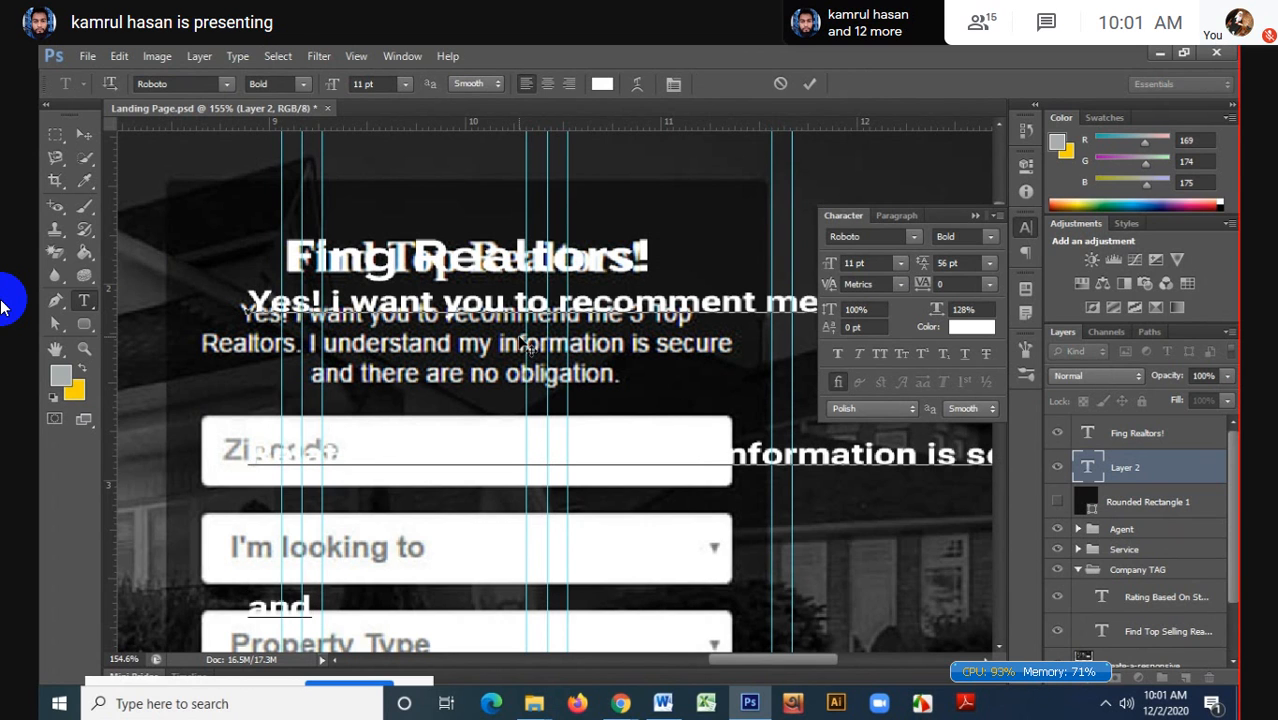
pyautogui.write(' there at')
pyautogui.press('BackSpace')
pyautogui.write('r')
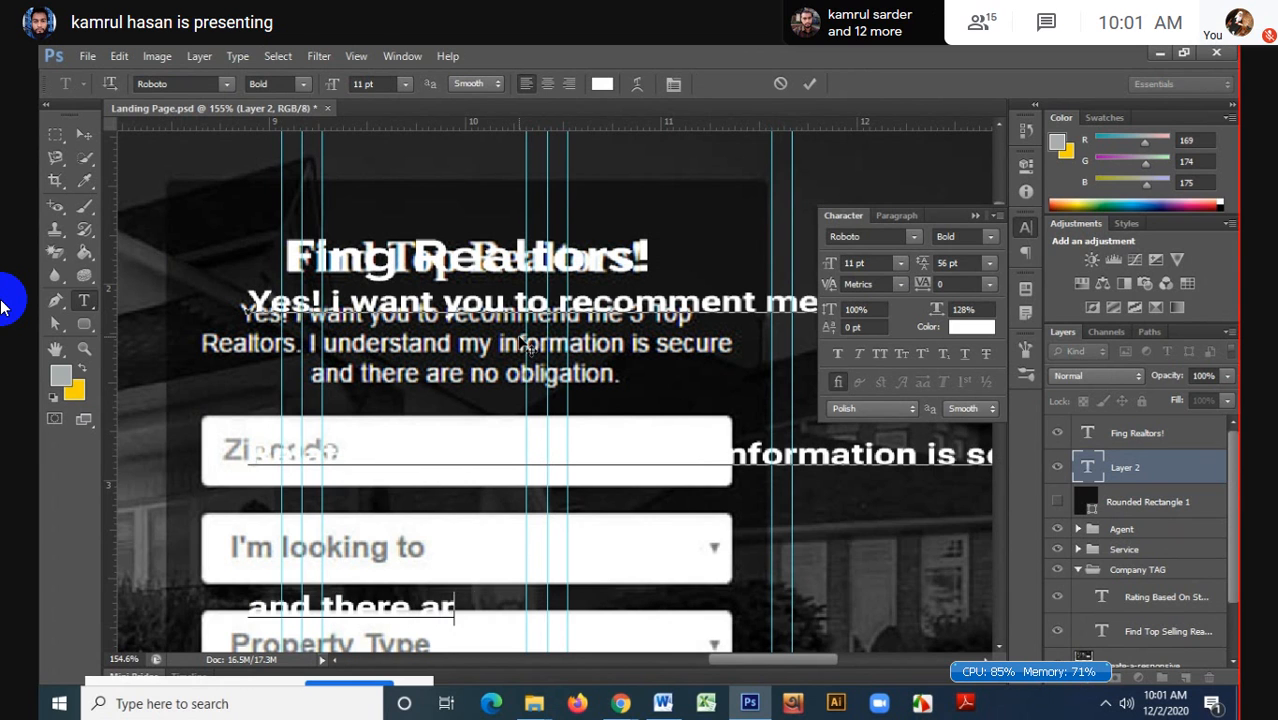
pyautogui.write('e no')
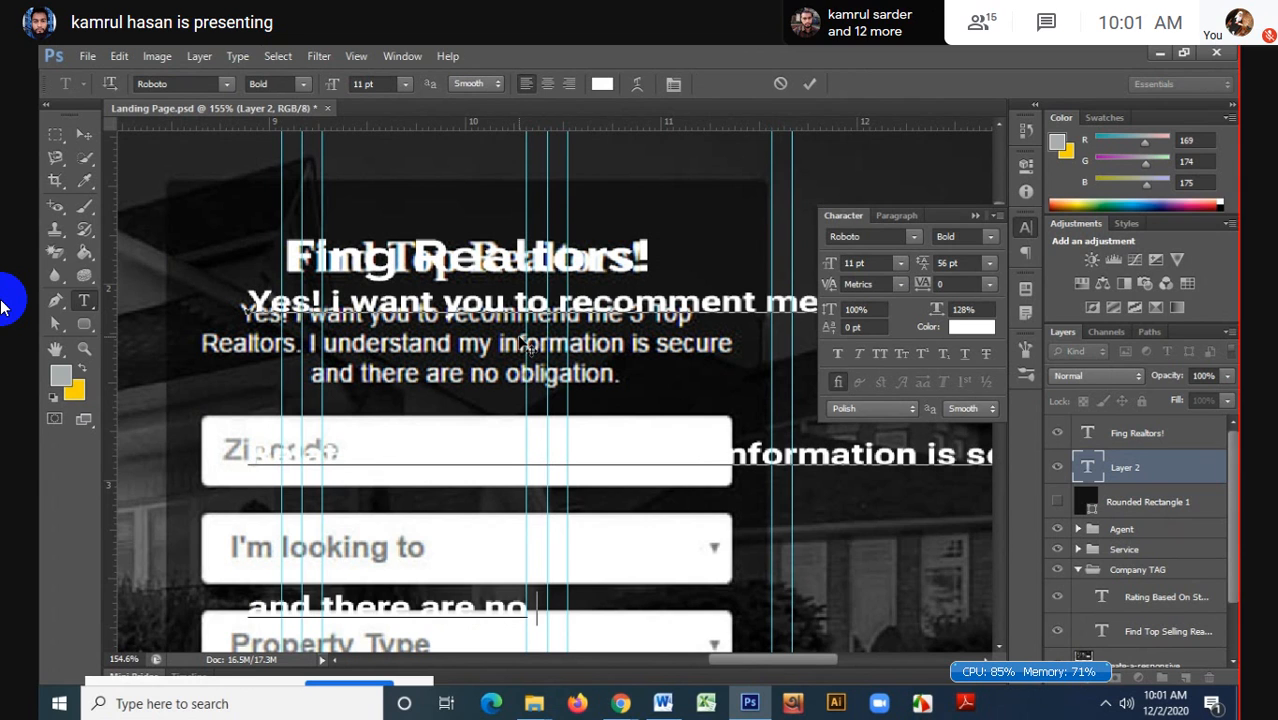
pyautogui.write(' obli')
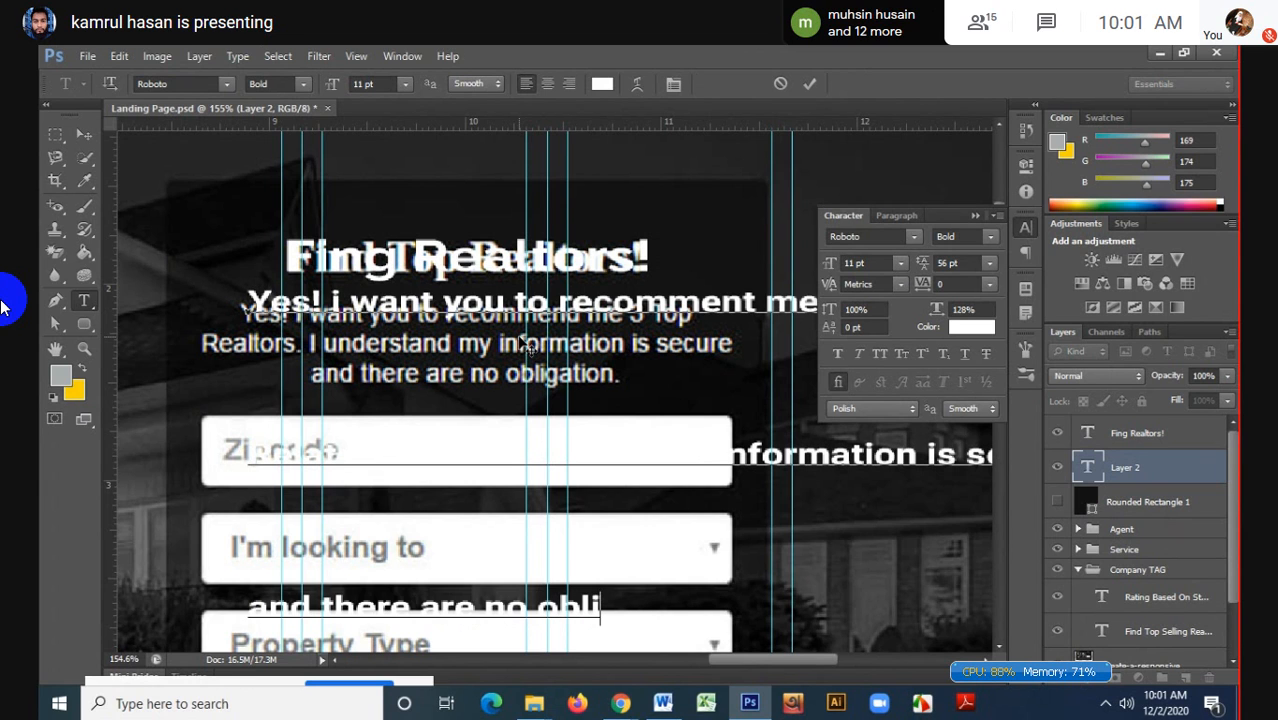
pyautogui.write('gatiom')
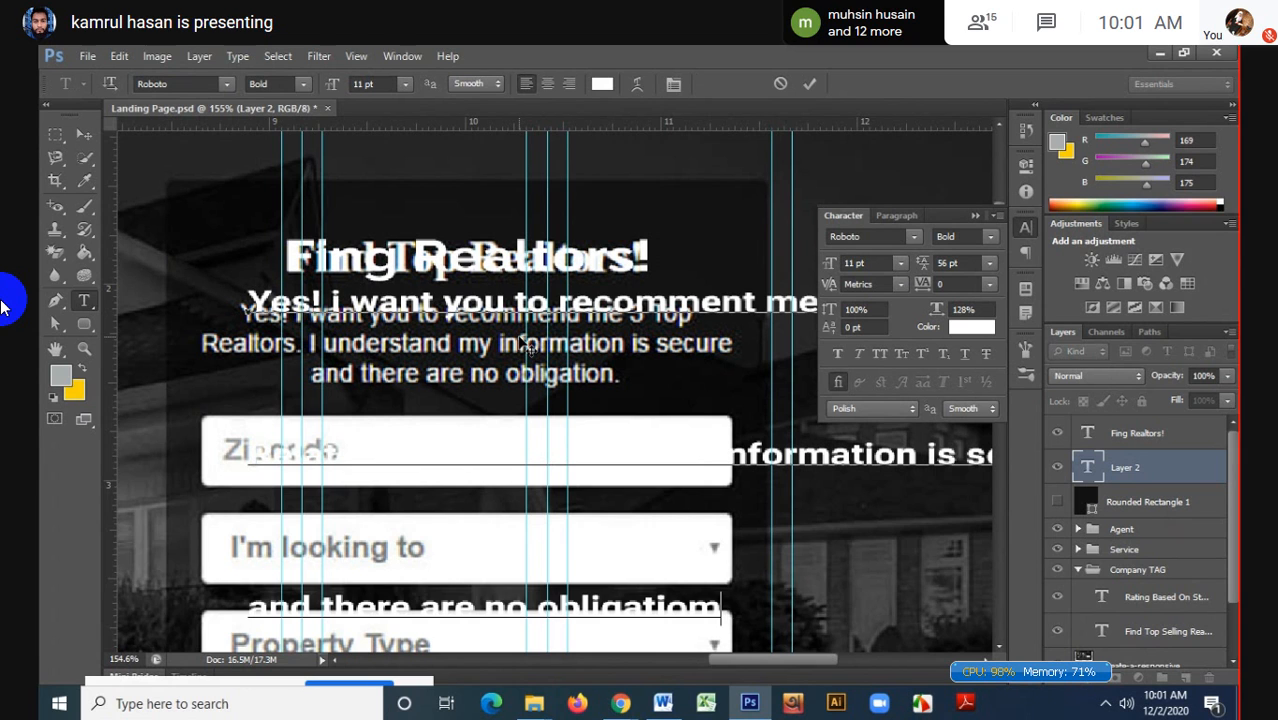
pyautogui.press('BackSpace')
pyautogui.write('n')
# - Restyle all three paragraph lines to Roboto Light with faux bold at 8 pt
pyautogui.moveTo(710, 607); pyautogui.dragTo(181, 336)
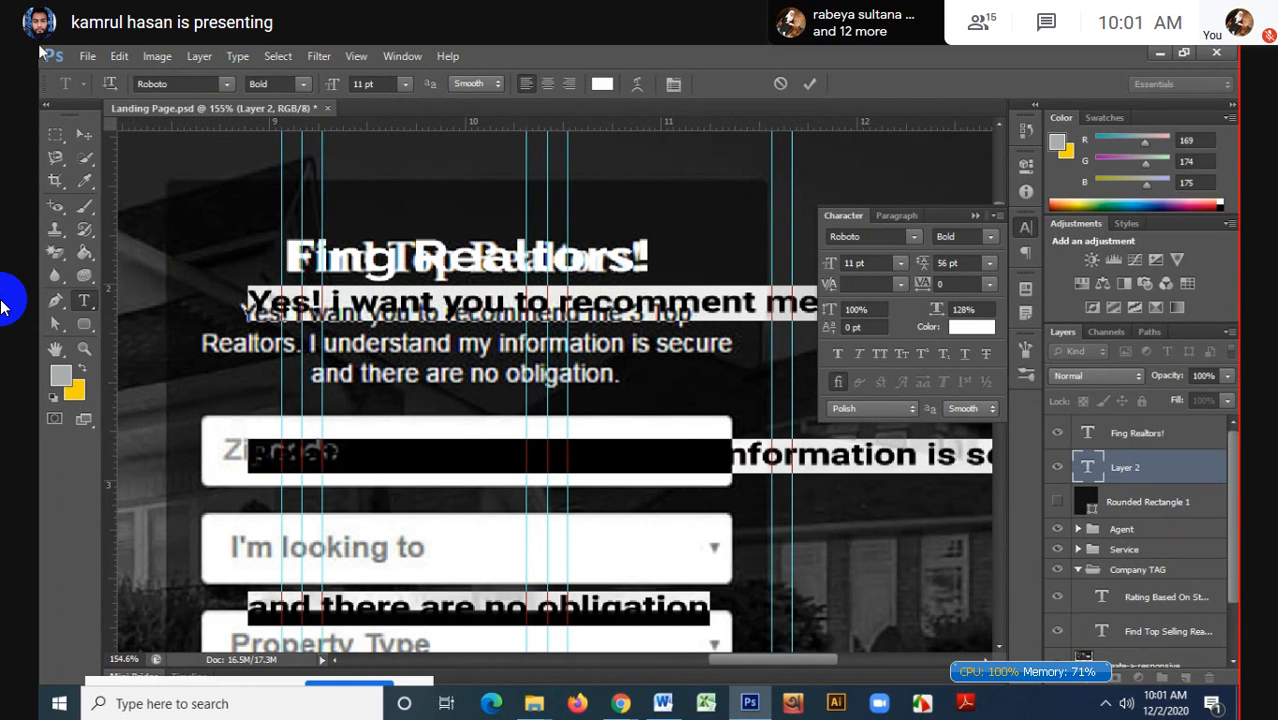
pyautogui.click(305, 84)
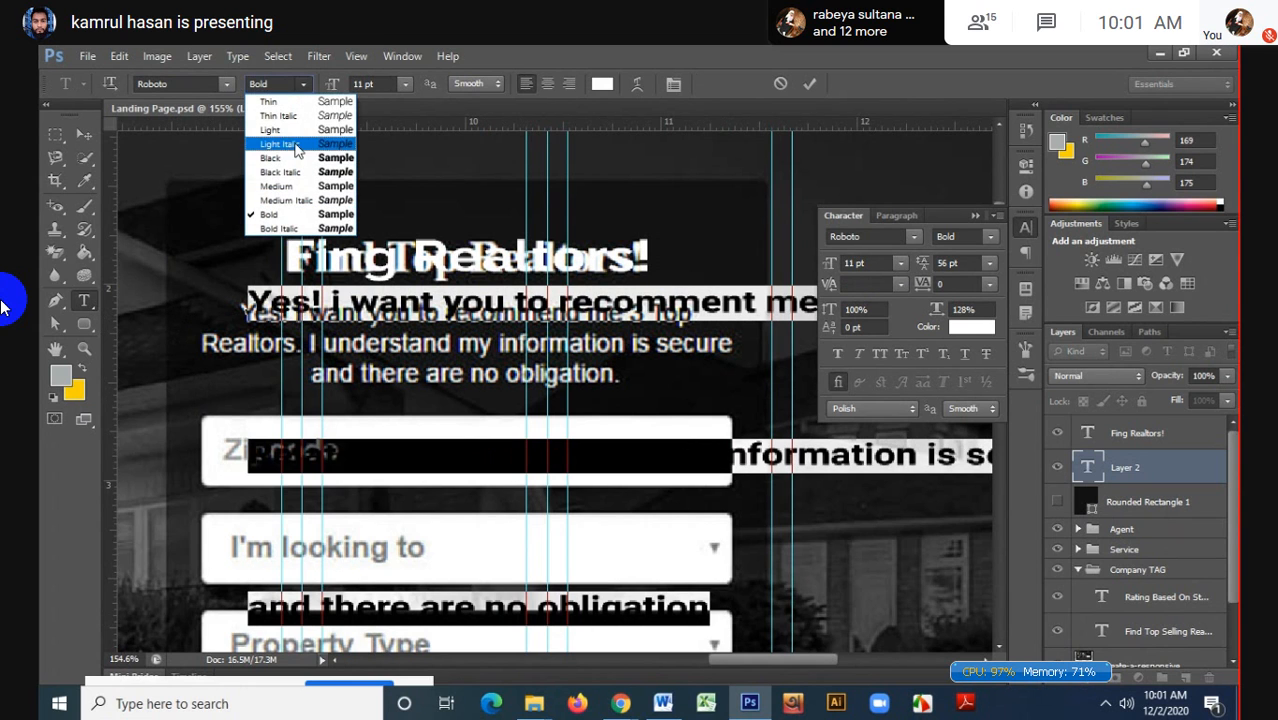
pyautogui.click(293, 131)
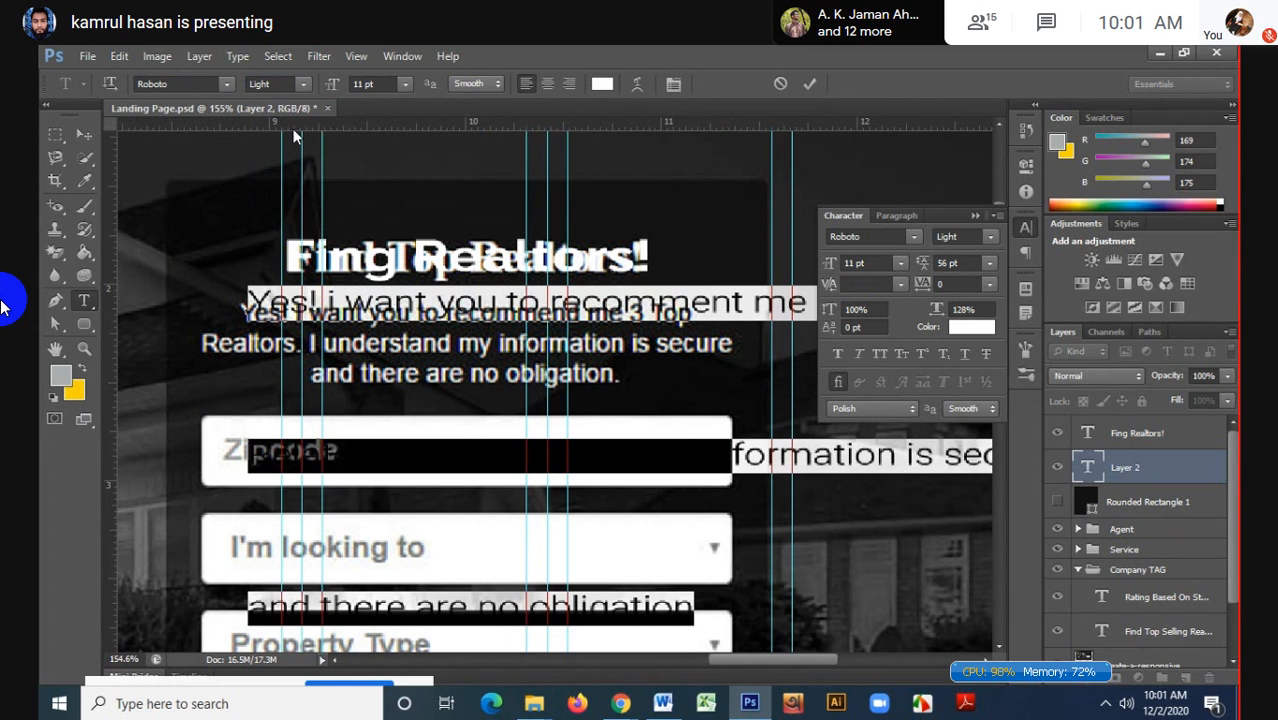
pyautogui.click(838, 354)
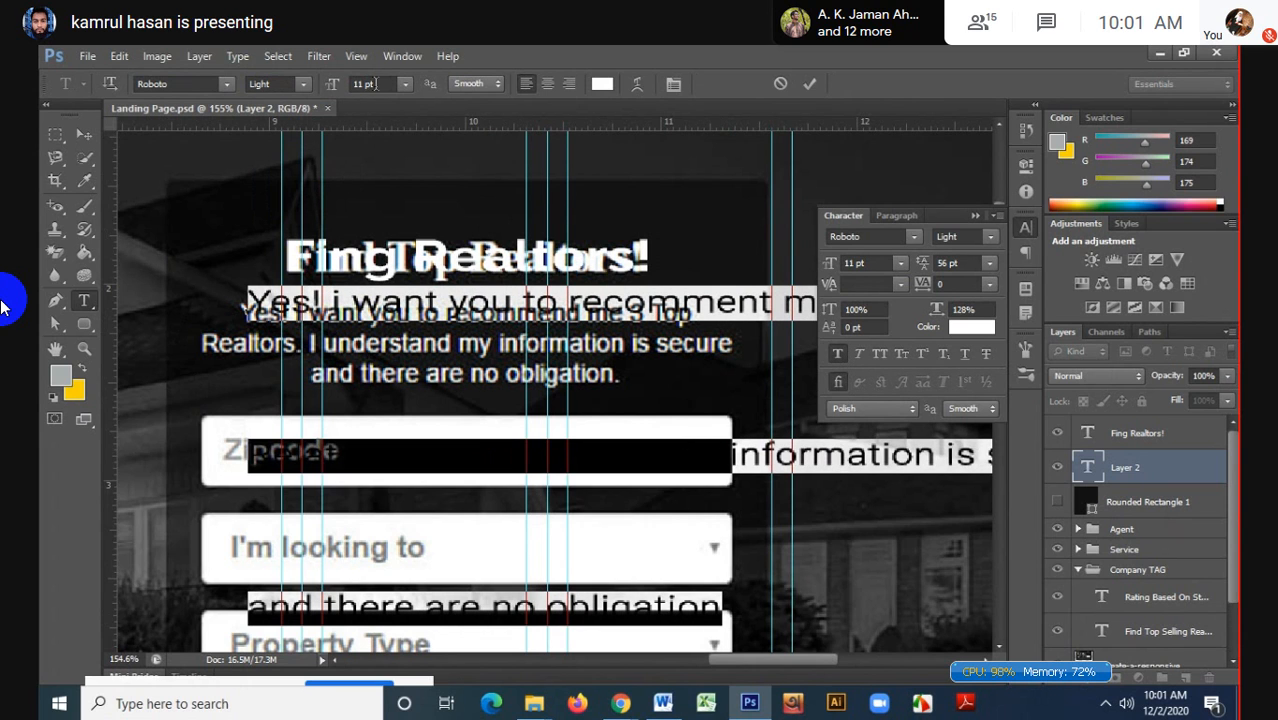
pyautogui.click(866, 263)
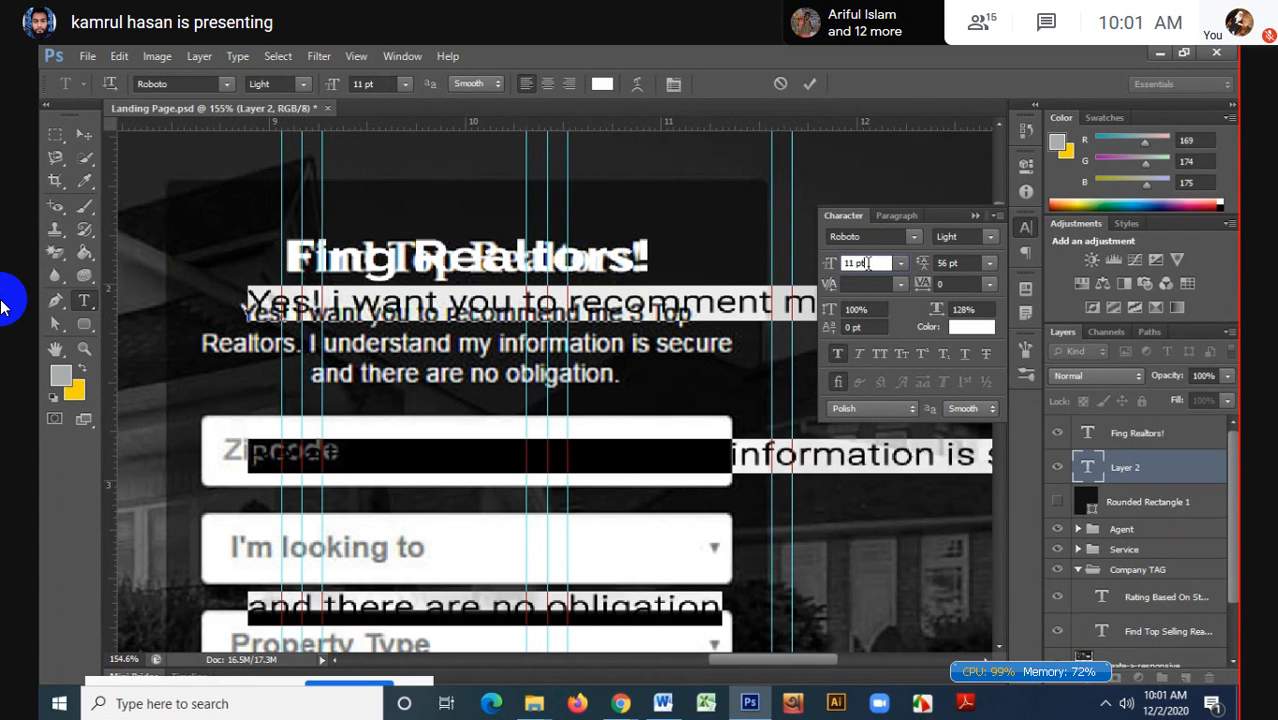
pyautogui.press('Down')
pyautogui.press('Down')
pyautogui.press('Down')
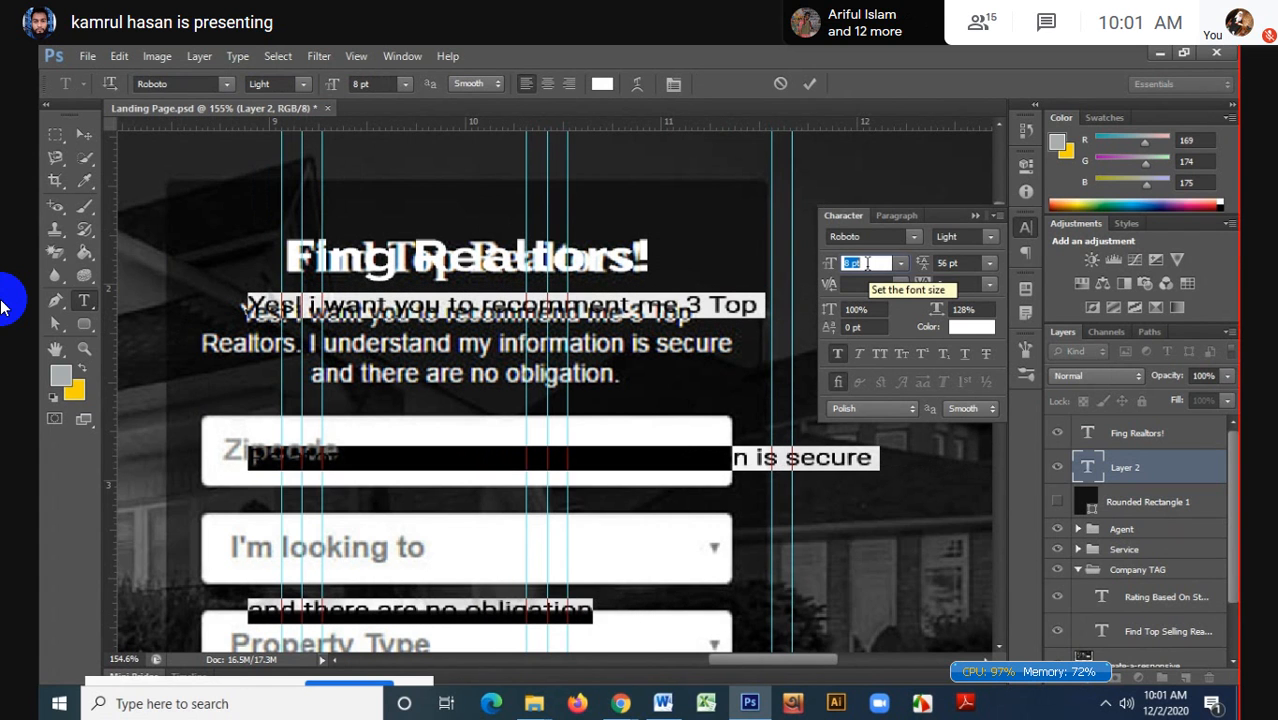
# - Set the paragraph's leading to 13 pt
pyautogui.click(949, 263)
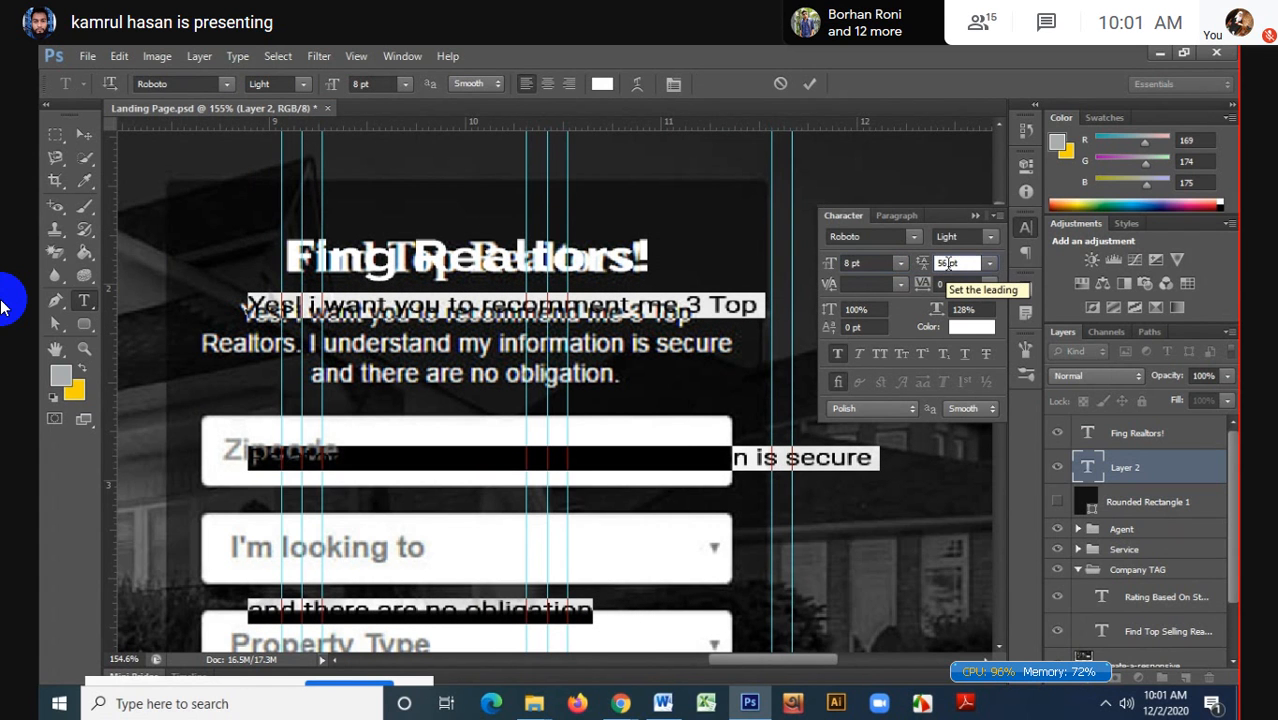
pyautogui.moveTo(946, 263); pyautogui.dragTo(937, 265)
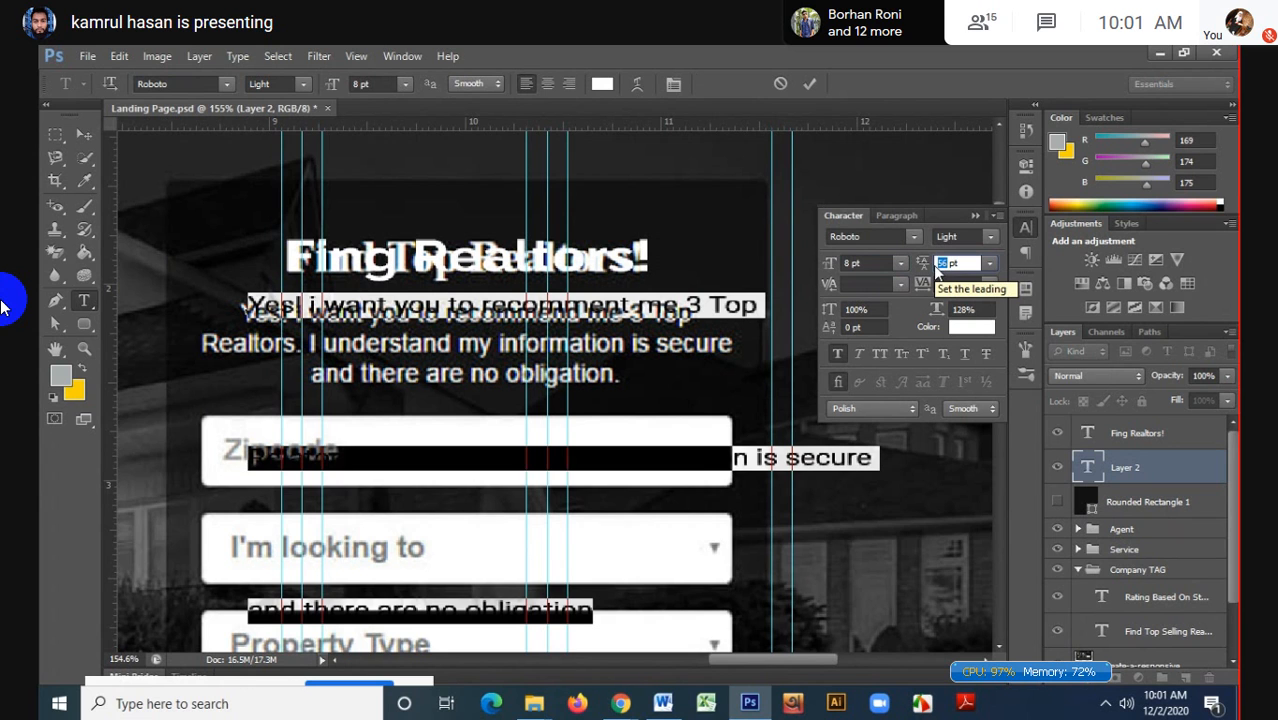
pyautogui.write('15')
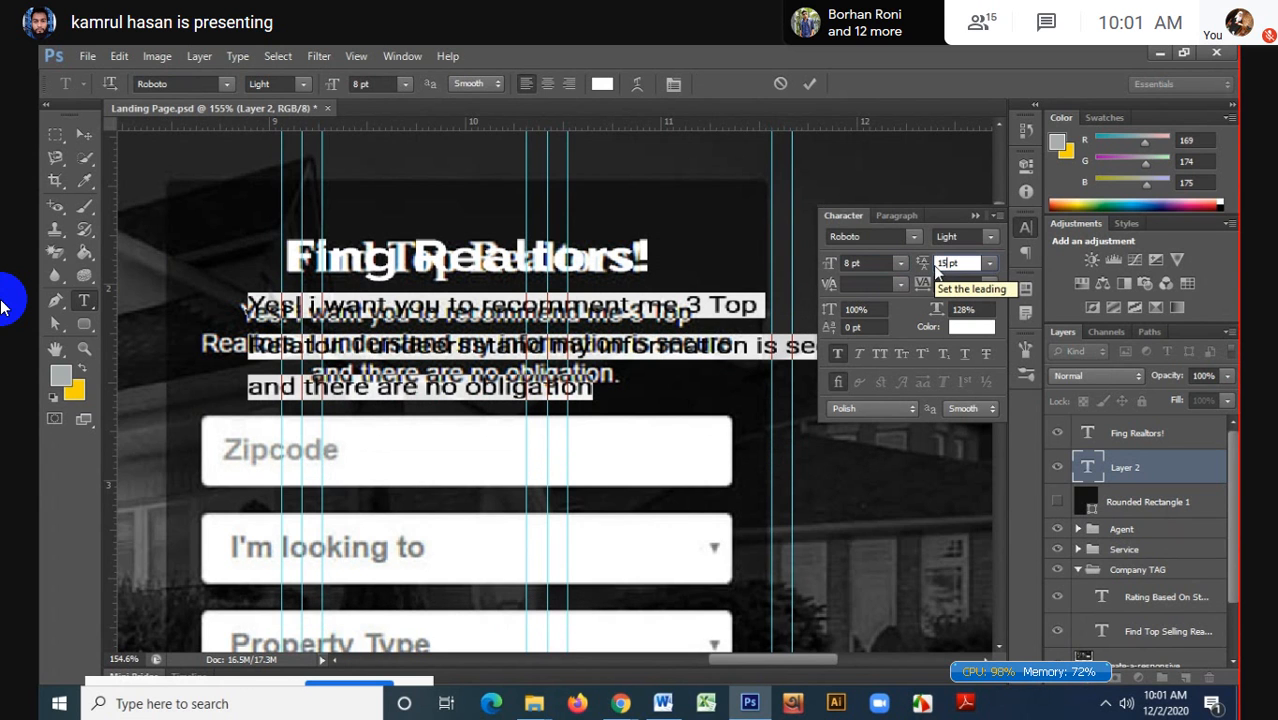
pyautogui.press('Down')
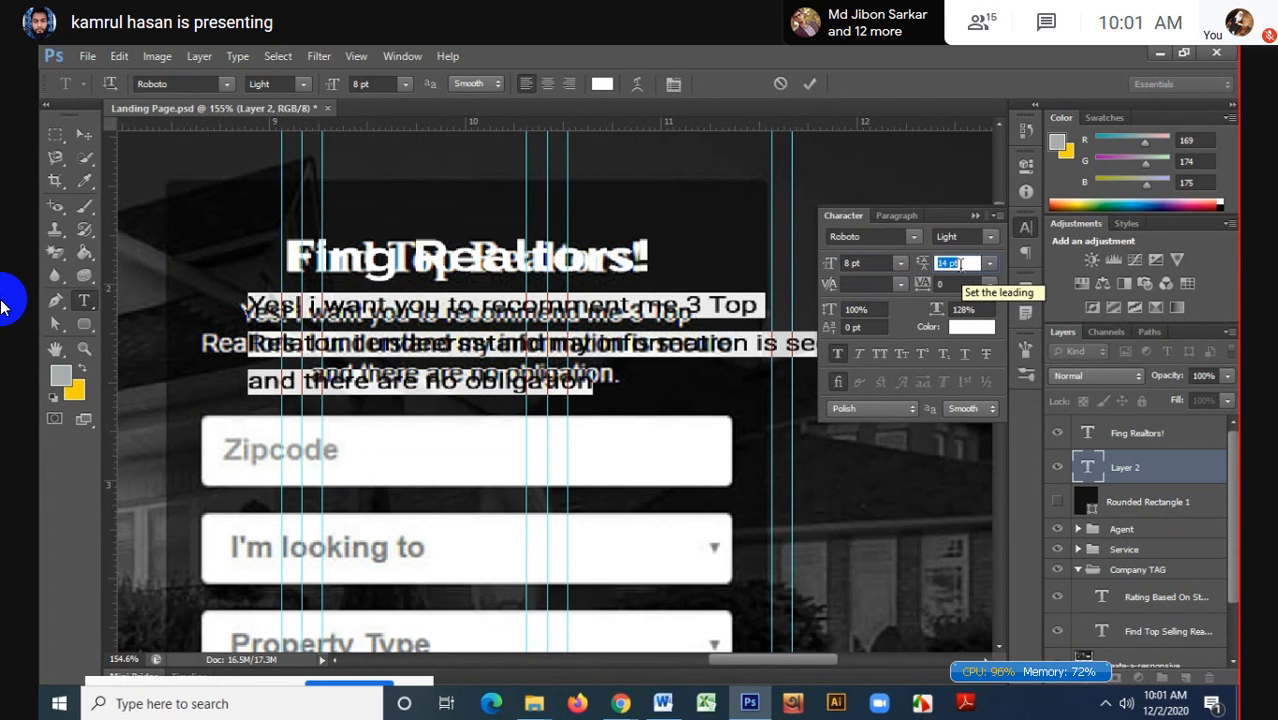
pyautogui.press('Down')
pyautogui.press('Down')
pyautogui.press('Up')
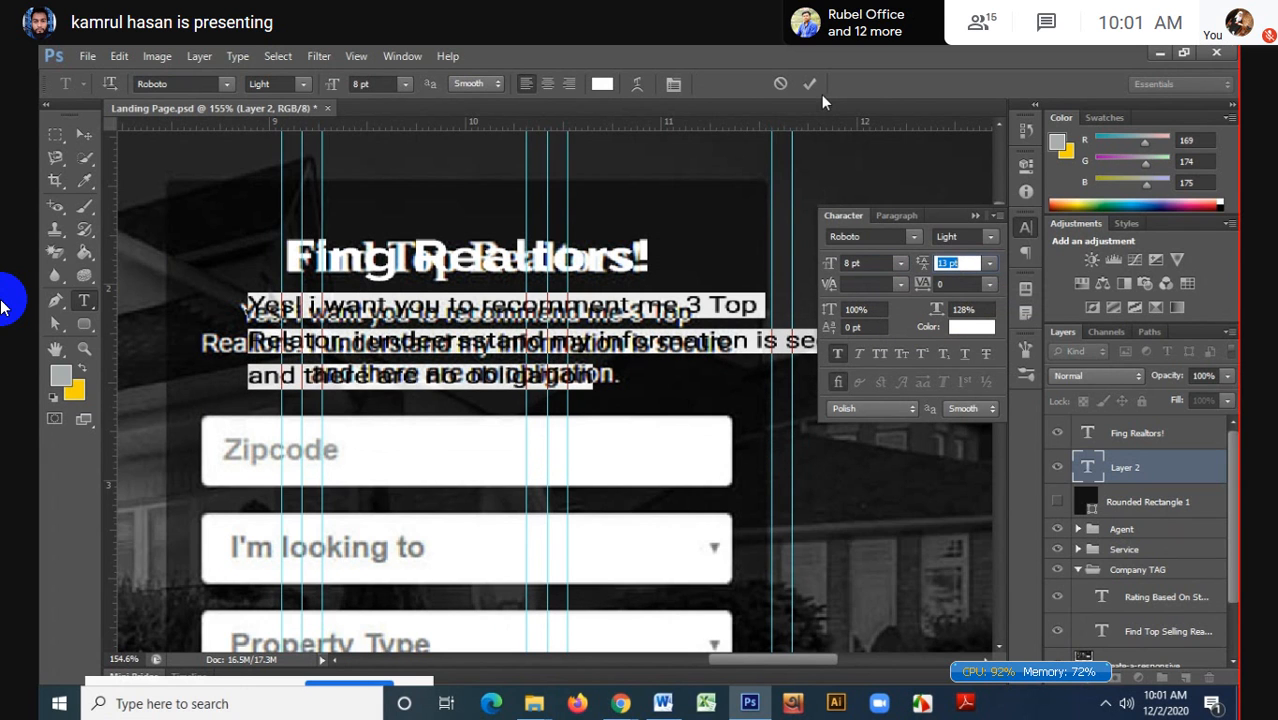
# - Centre-align the paragraph's lines and move the text about 1.24 in right, over the reference paragraph
pyautogui.click(547, 83)
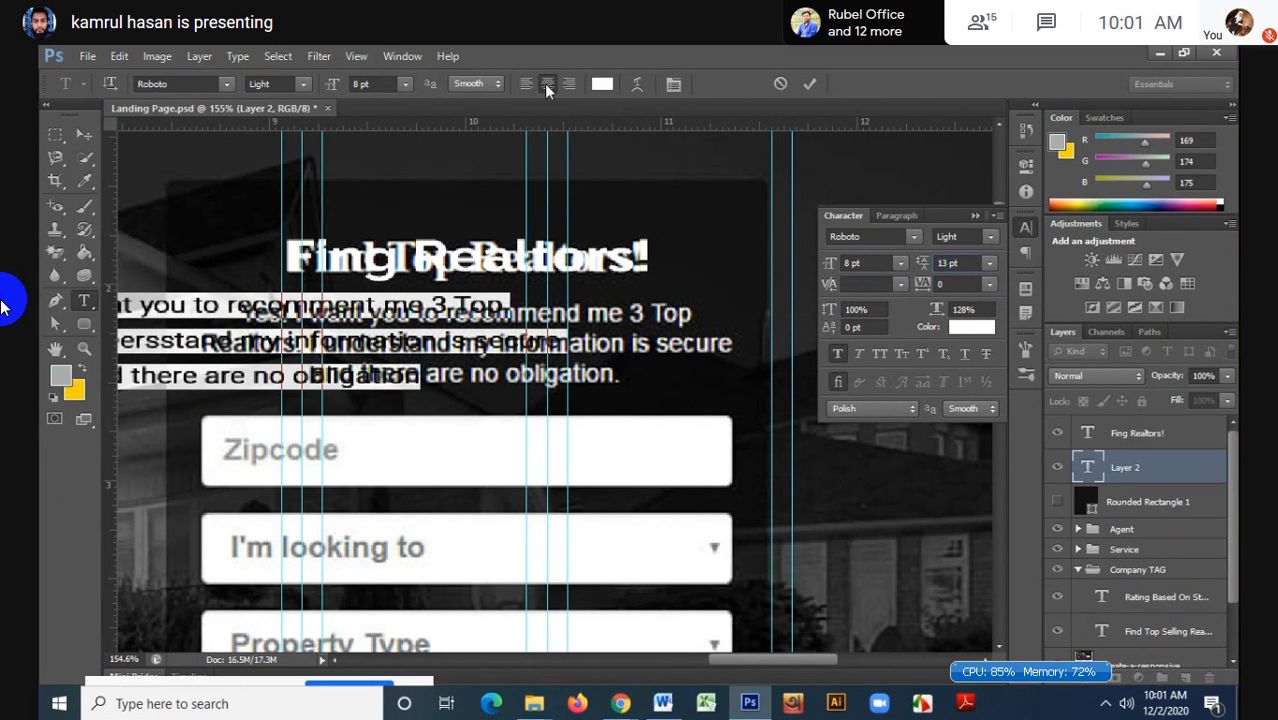
pyautogui.click(85, 134)
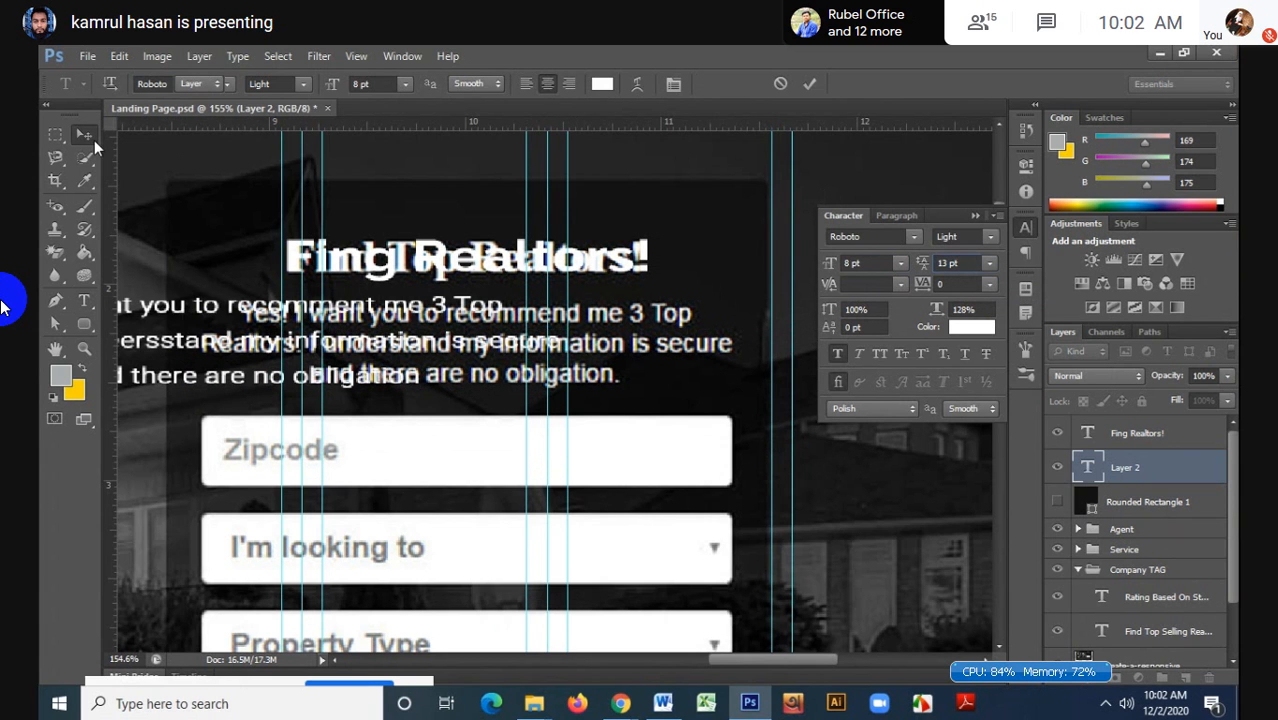
pyautogui.moveTo(185, 258); pyautogui.dragTo(433, 256)
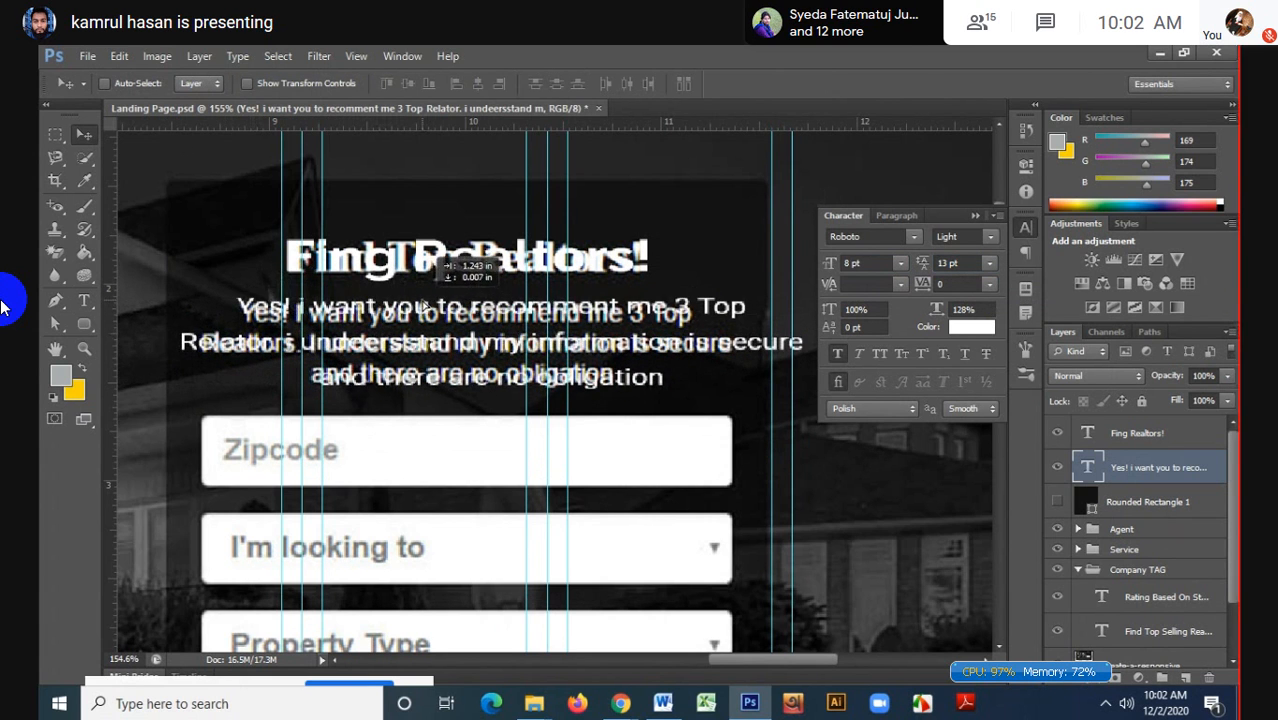
# - Reduce the horizontal scale of the whole paragraph text to 100%
pyautogui.click(85, 300)
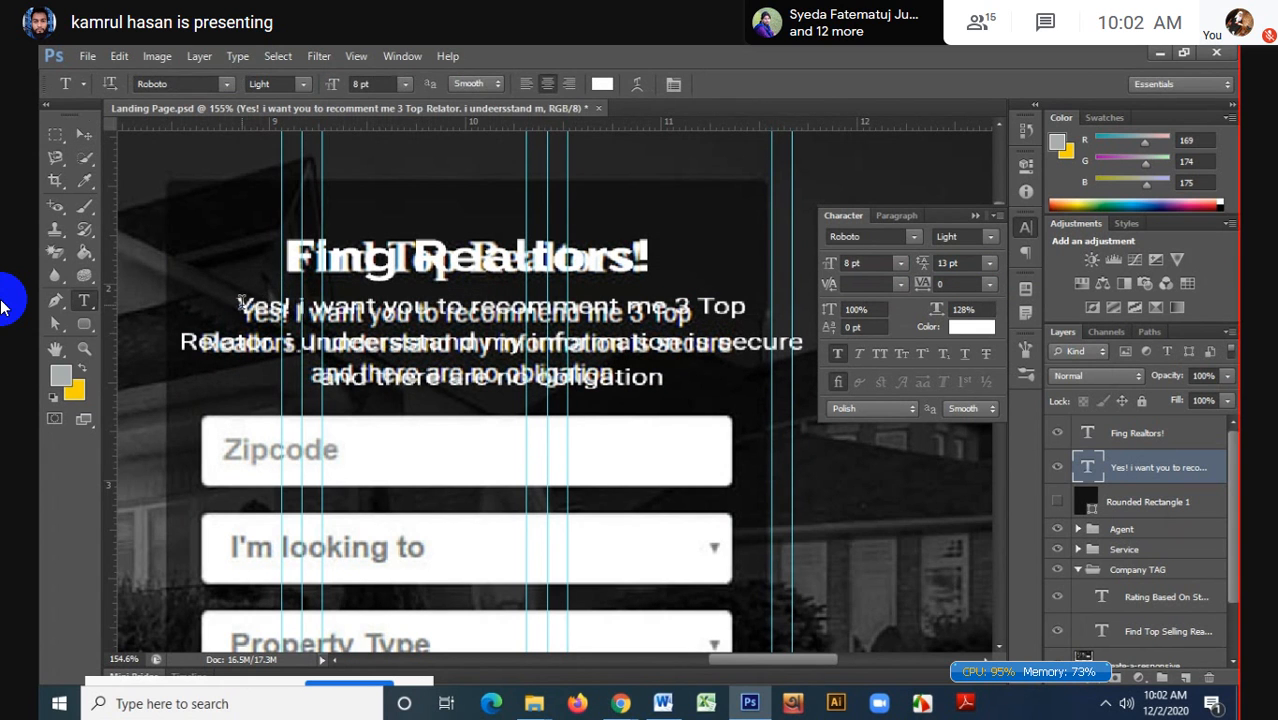
pyautogui.moveTo(241, 300); pyautogui.dragTo(650, 393)
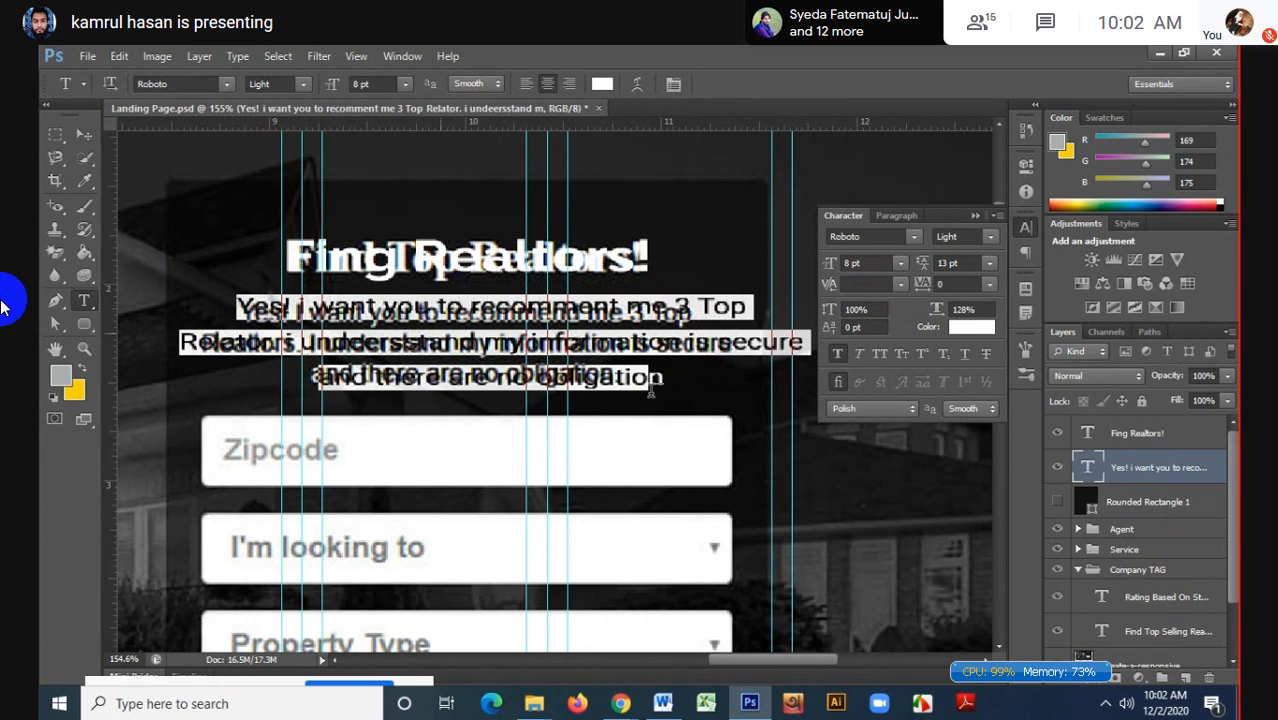
pyautogui.click(968, 311)
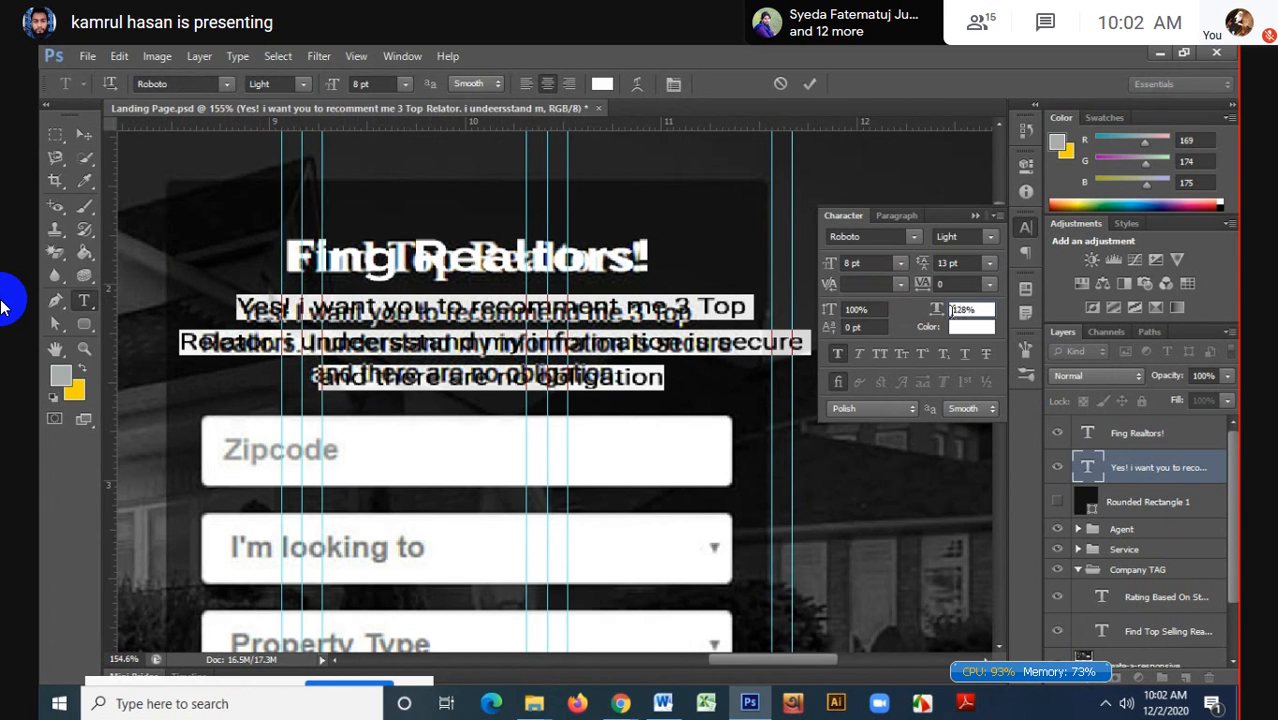
pyautogui.press('Down')
pyautogui.press('Down')
pyautogui.press('Down')
pyautogui.press('Down')
pyautogui.press('Down')
pyautogui.press('Down')
pyautogui.press('Down')
pyautogui.press('Down')
pyautogui.press('Down')
pyautogui.press('Down')
pyautogui.press('Down')
pyautogui.press('Down')
pyautogui.press('Down')
pyautogui.press('Down')
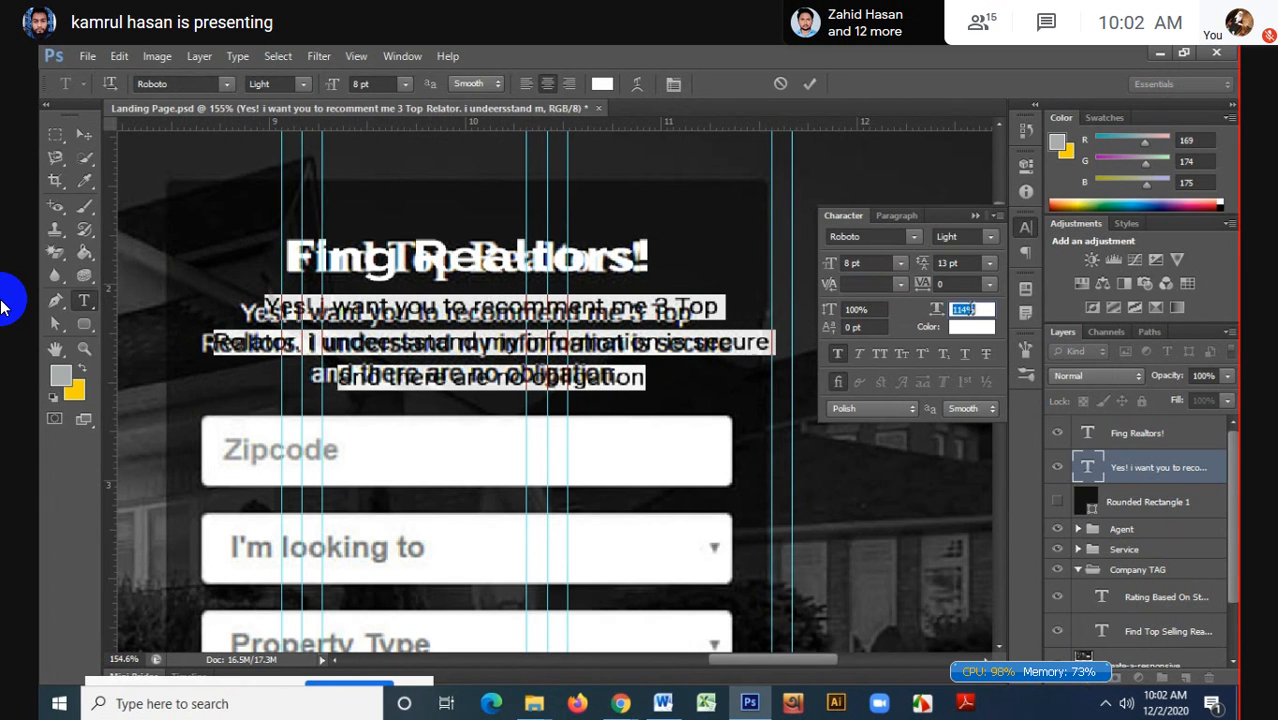
pyautogui.press('Down')
pyautogui.press('Down')
pyautogui.press('Down')
pyautogui.press('Down')
pyautogui.press('Down')
pyautogui.press('Down')
pyautogui.press('Down')
pyautogui.press('Down')
pyautogui.press('Down')
pyautogui.press('Down')
pyautogui.press('Down')
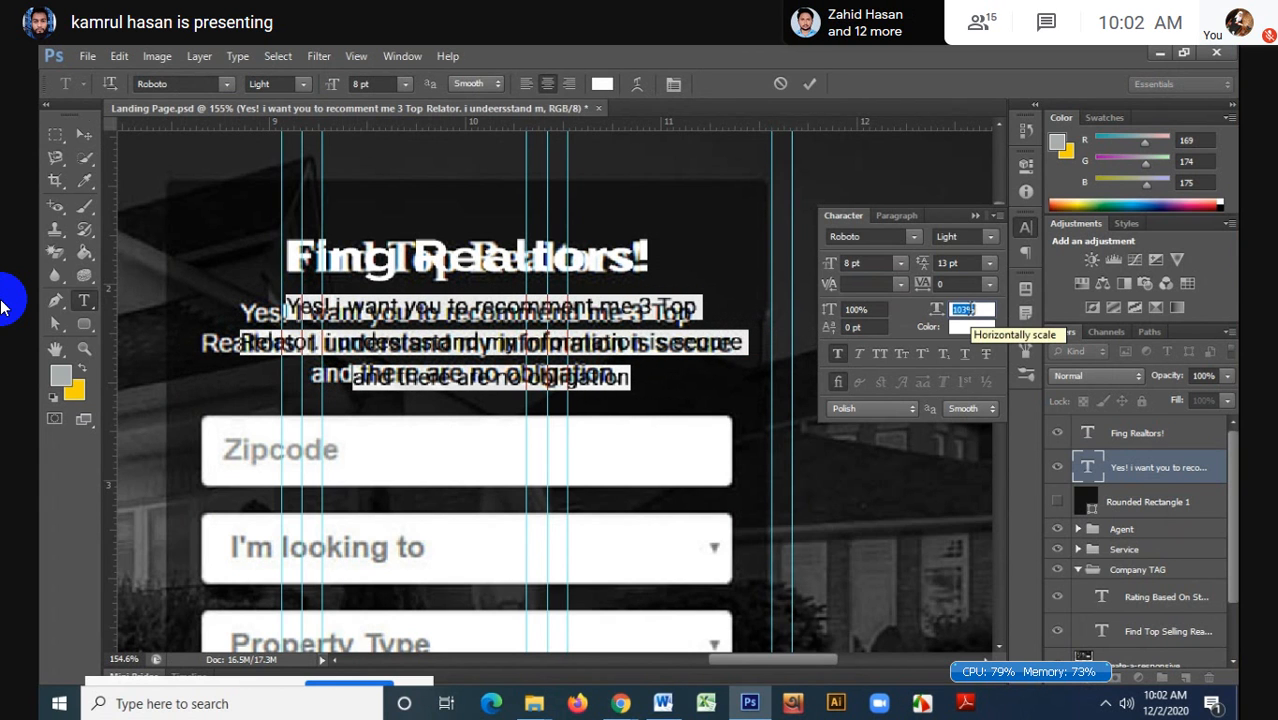
pyautogui.press('Down')
pyautogui.press('Down')
pyautogui.press('Down')
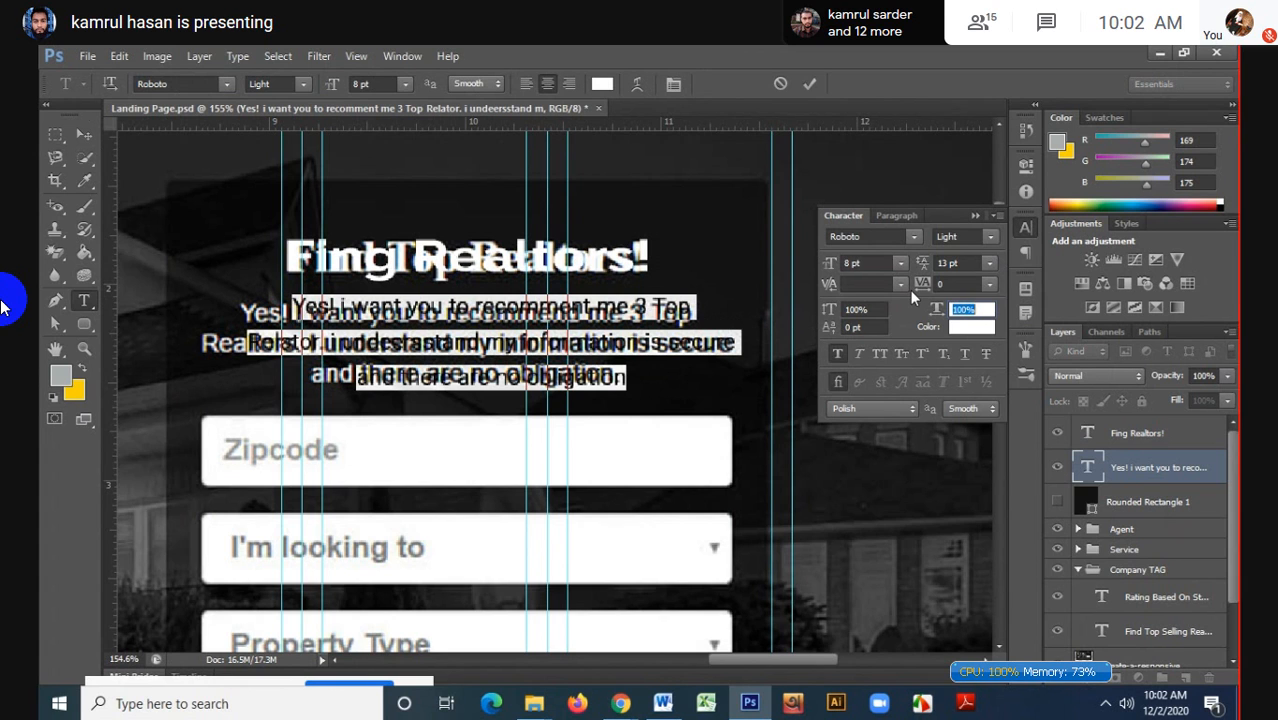
# - Change the paragraph's font weight to Medium and commit the text edit
pyautogui.click(989, 238)
pyautogui.click(968, 339)
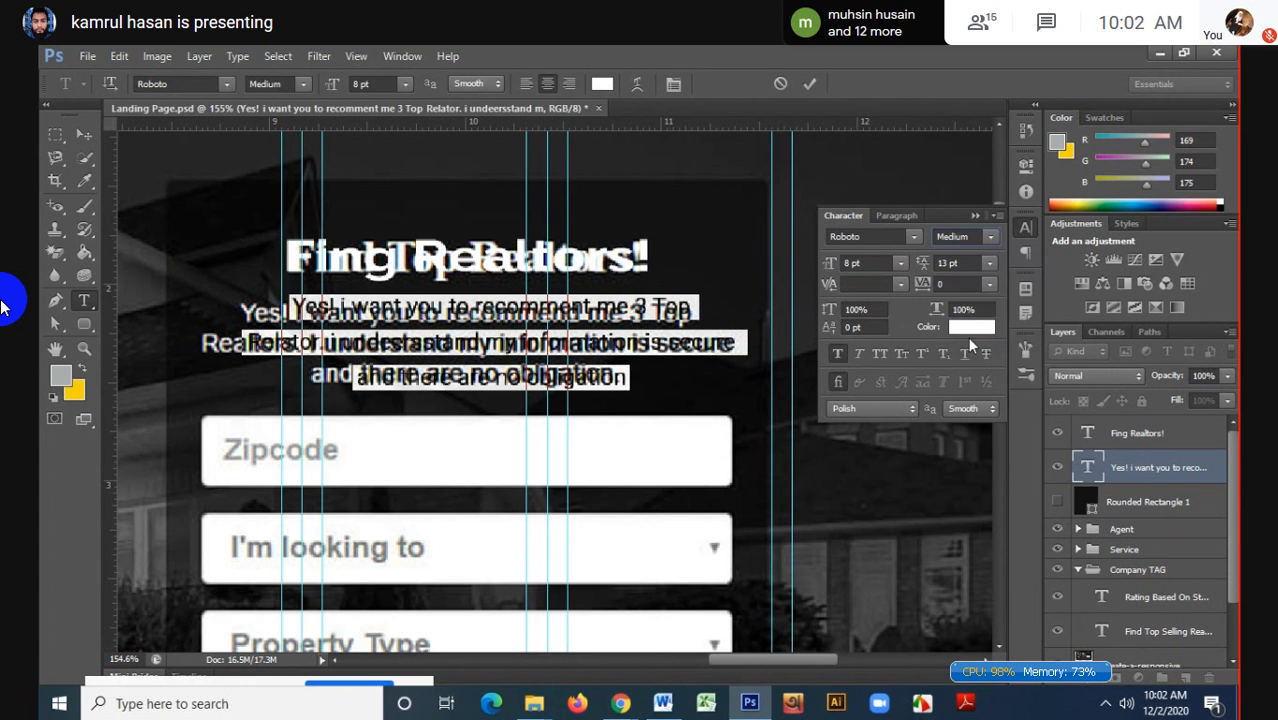
pyautogui.click(812, 83)
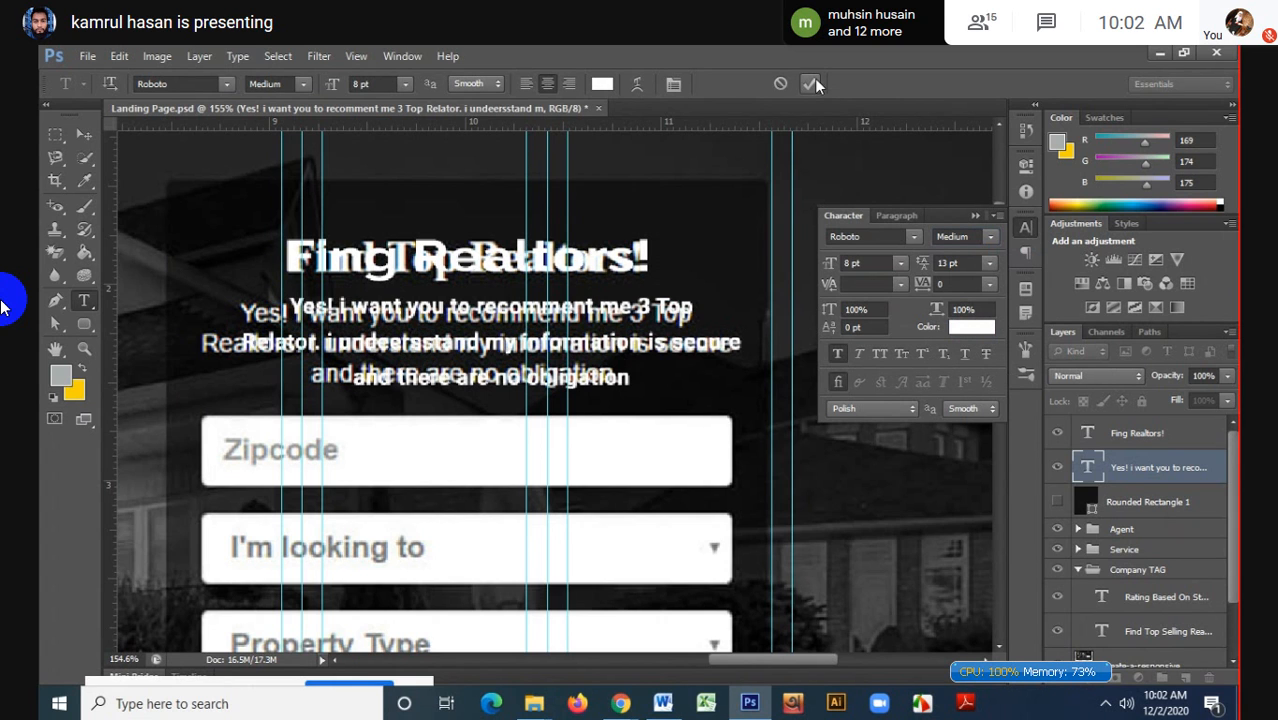
# - Show the Rounded Rectangle 1 panel and centre the "Fing Realtors!" heading and the paragraph horizontally on it
pyautogui.click(1152, 446)
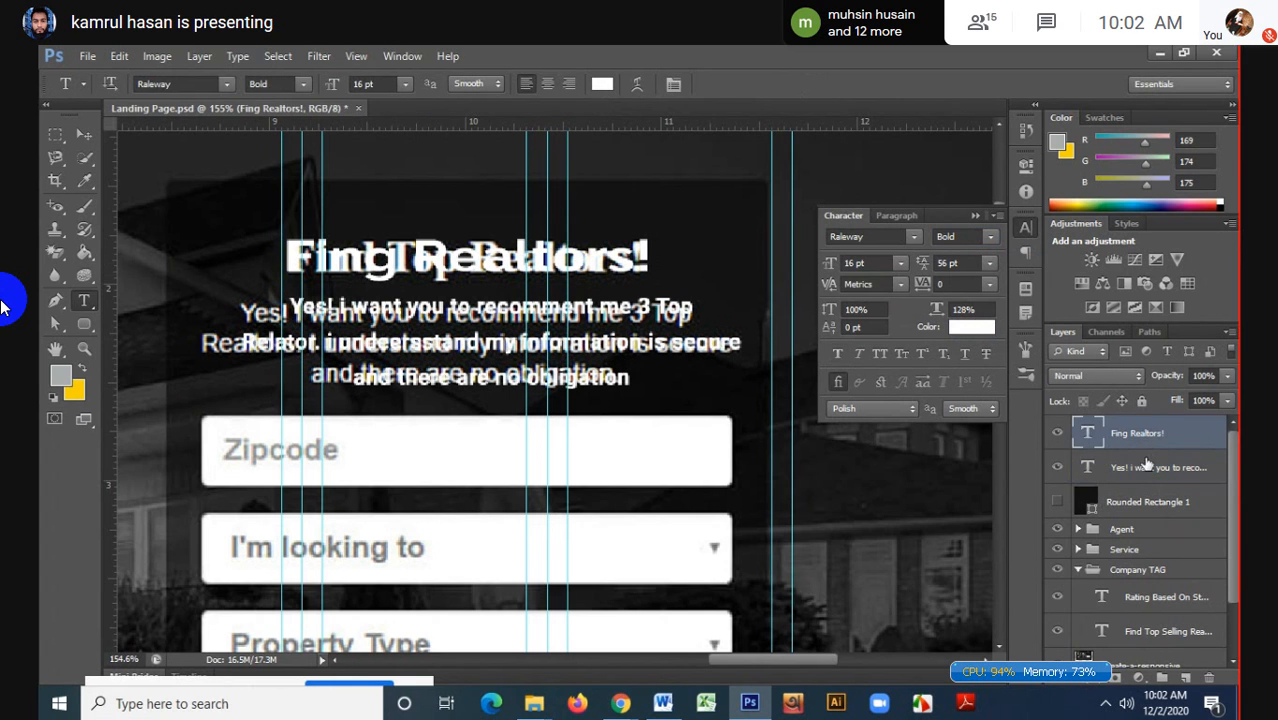
pyautogui.keyDown('shift'); pyautogui.click(1143, 467); pyautogui.keyUp('shift')
pyautogui.click(1057, 501)
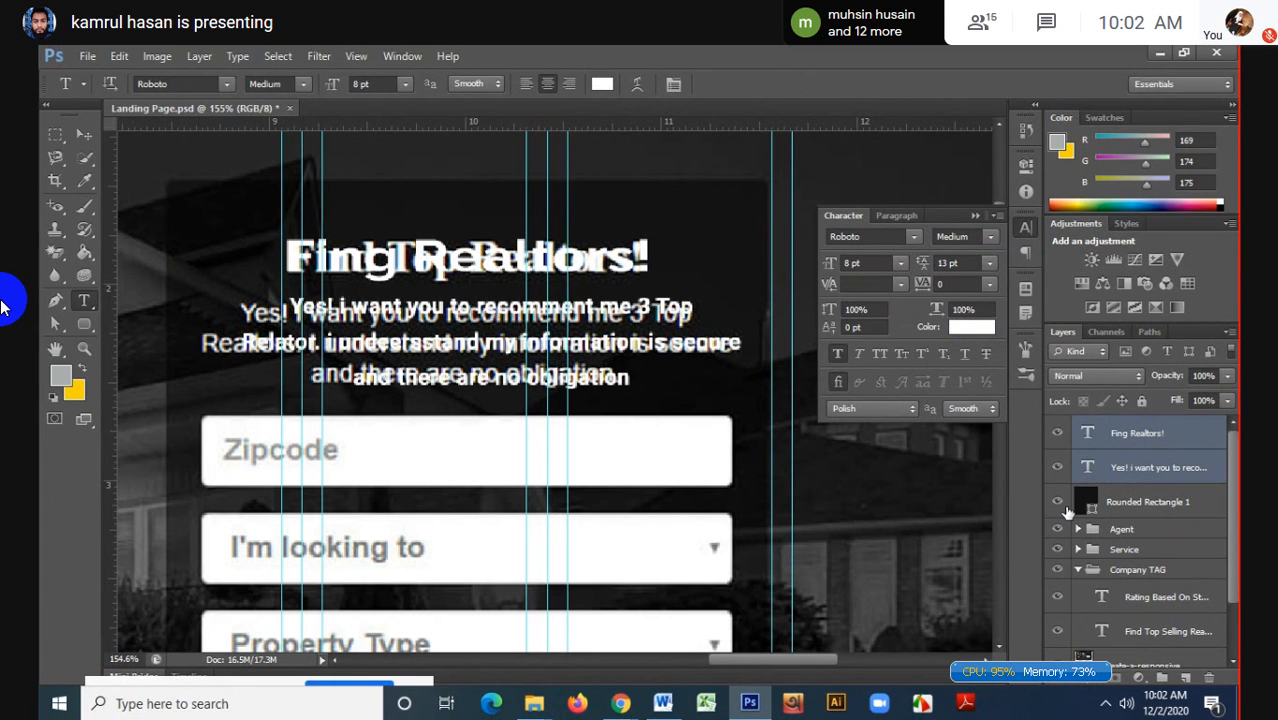
pyautogui.keyDown('shift'); pyautogui.click(1152, 505); pyautogui.keyUp('shift')
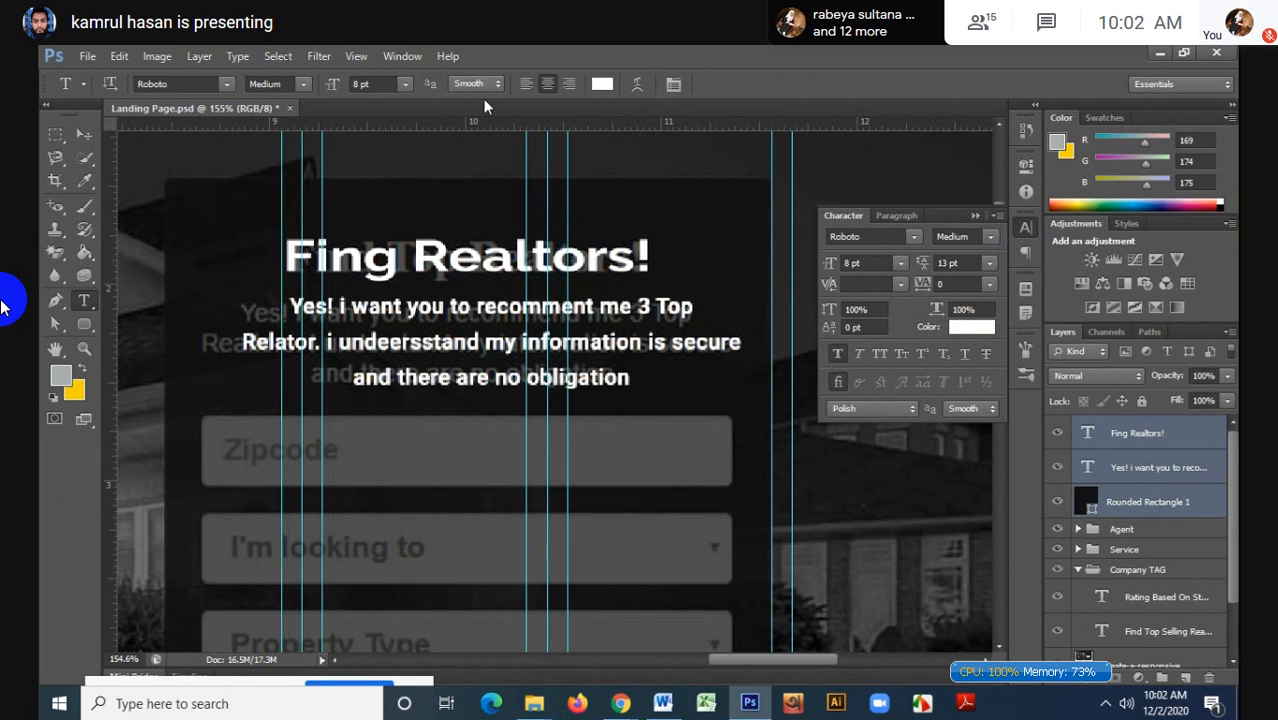
pyautogui.click(83, 134)
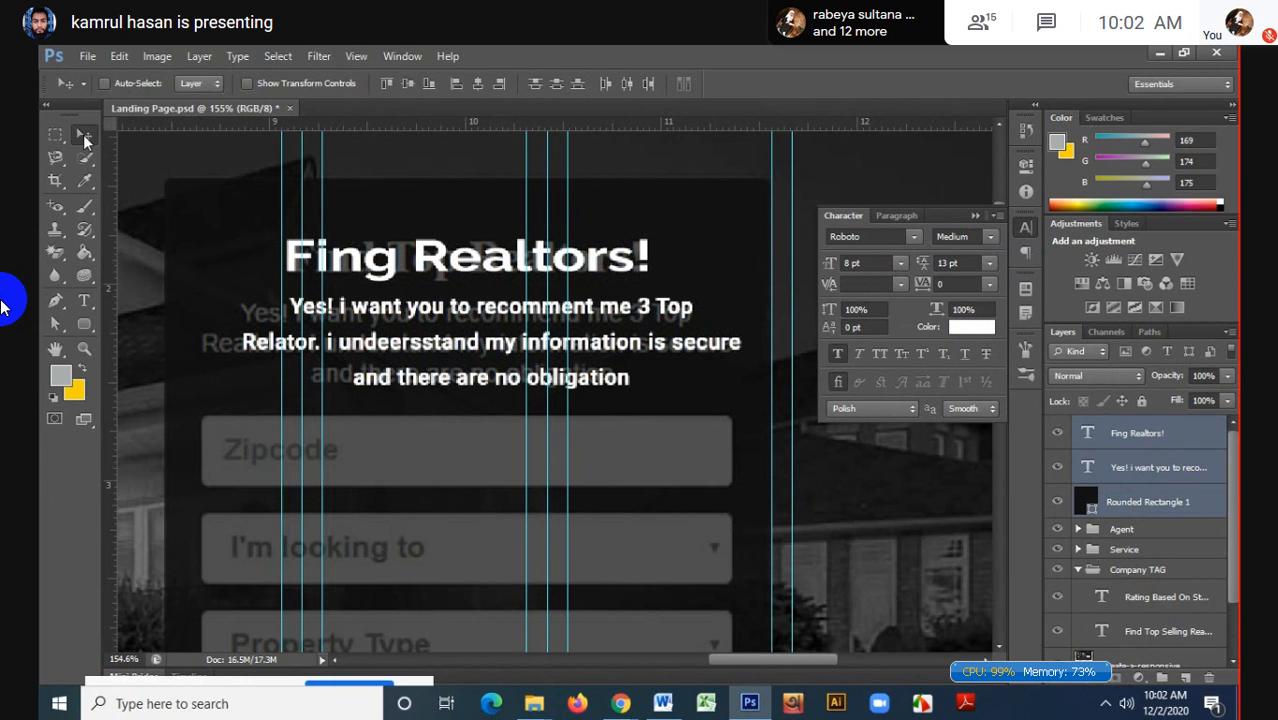
pyautogui.click(473, 85)
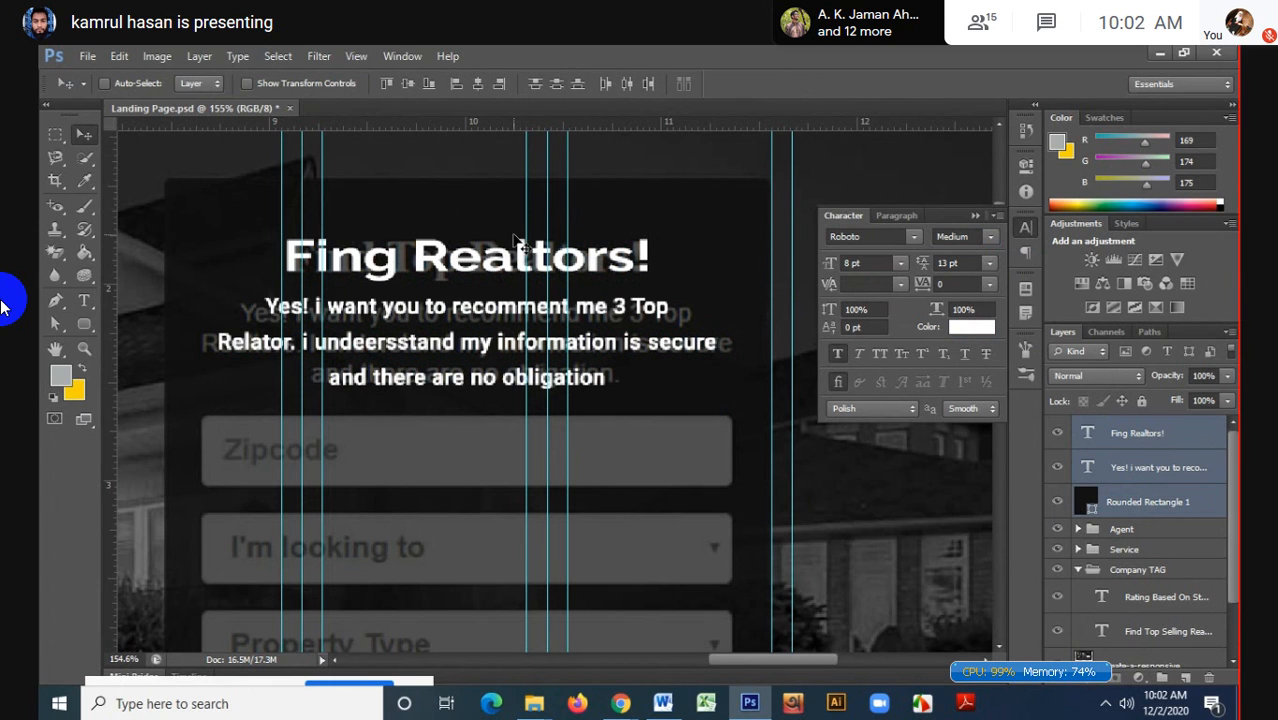
# - Add a new blank layer directly above the Rounded Rectangle 1 layer for the form fields
pyautogui.click(1141, 502)
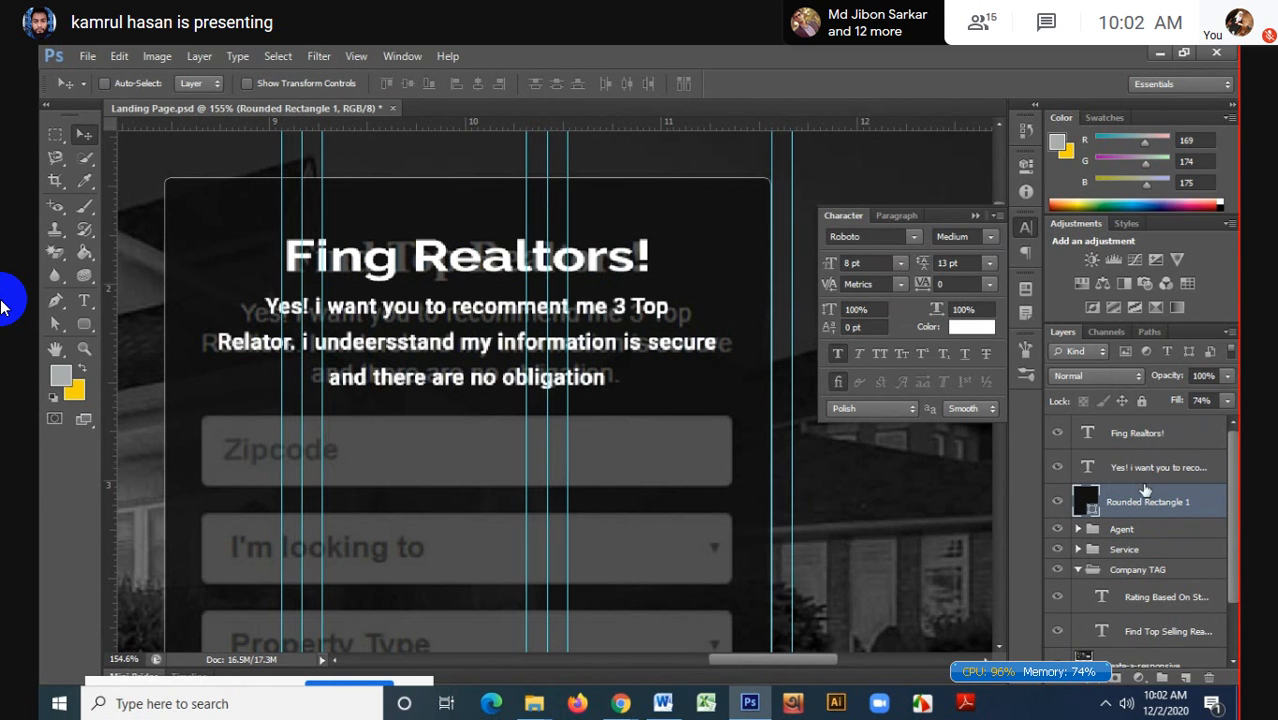
pyautogui.click(1184, 680)
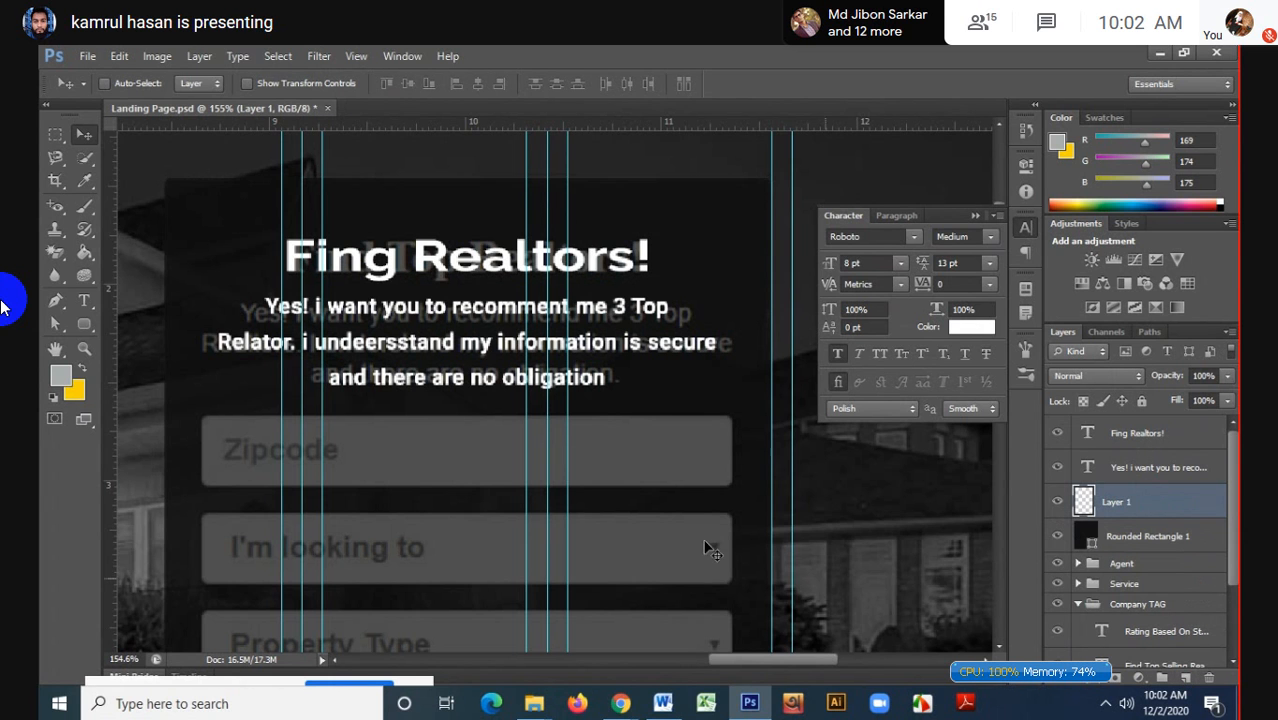
pyautogui.scroll(-3, 480, 463)
pyautogui.scroll(-2, 481, 463)
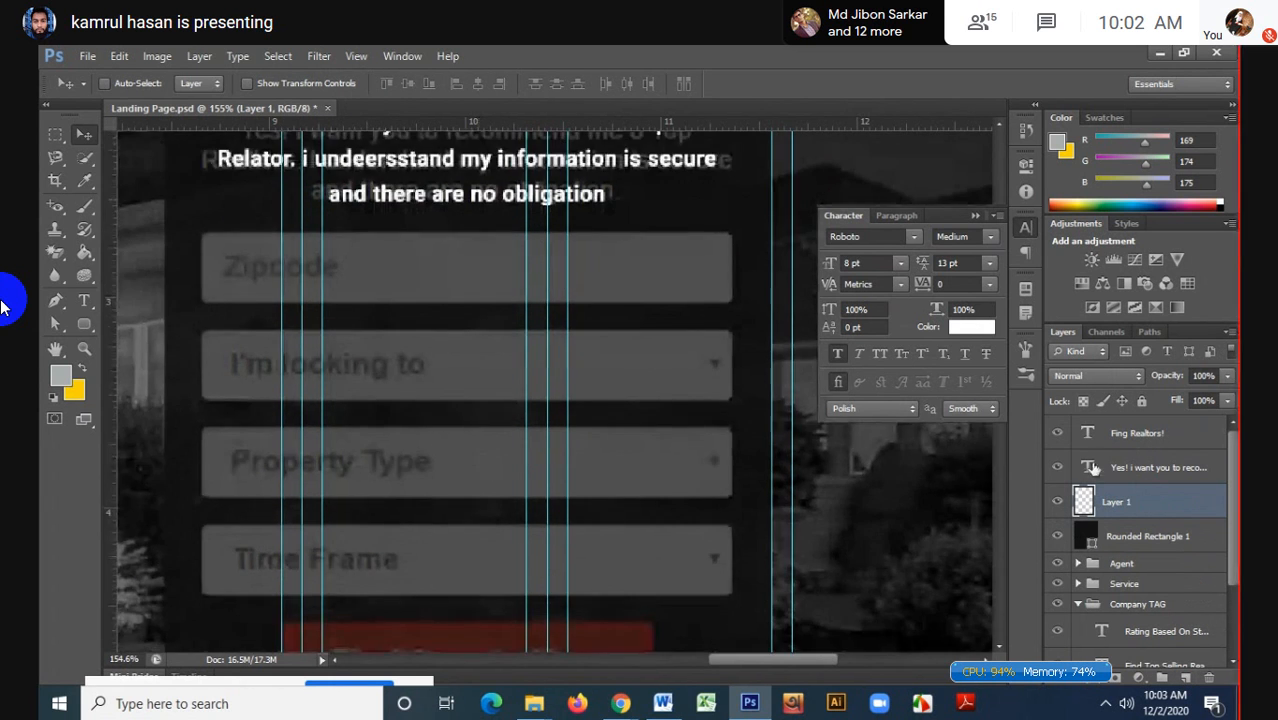
# - Hide the Rounded Rectangle 1 panel and place a vertical guide along the left edge of the reference form fields
pyautogui.click(1057, 537)
pyautogui.scroll(1, 457, 287)
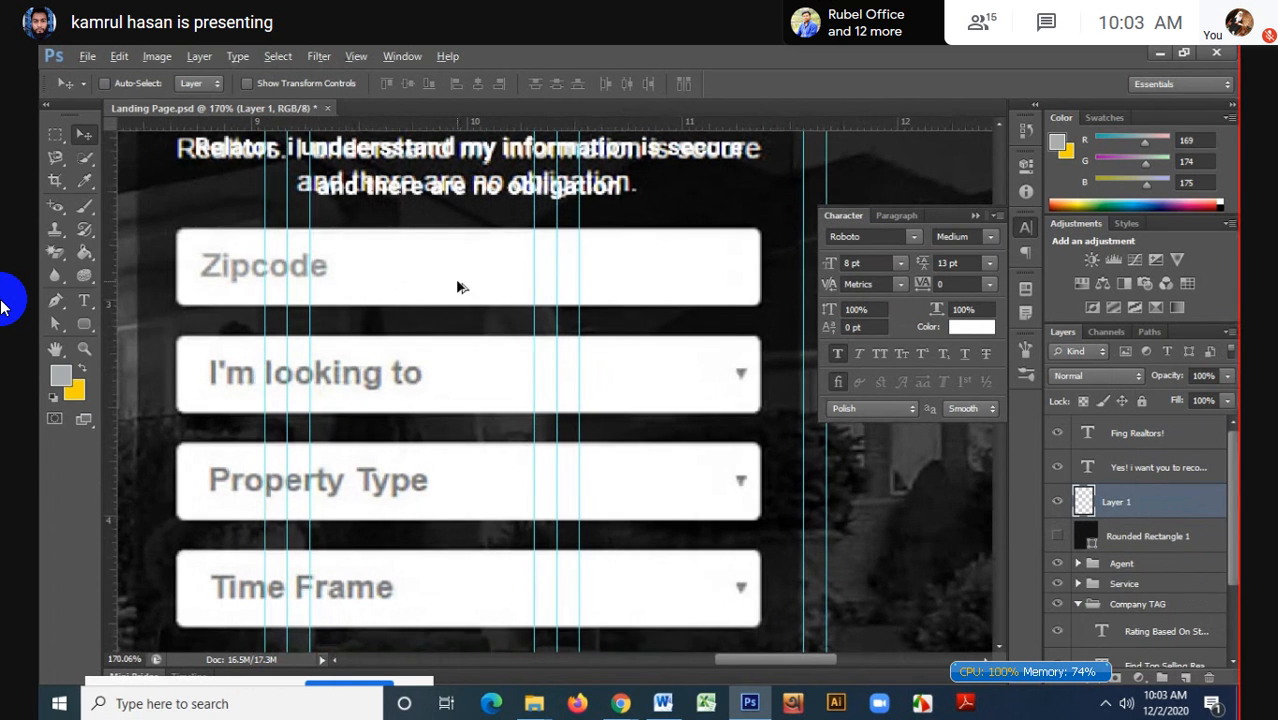
pyautogui.scroll(-2, 461, 287)
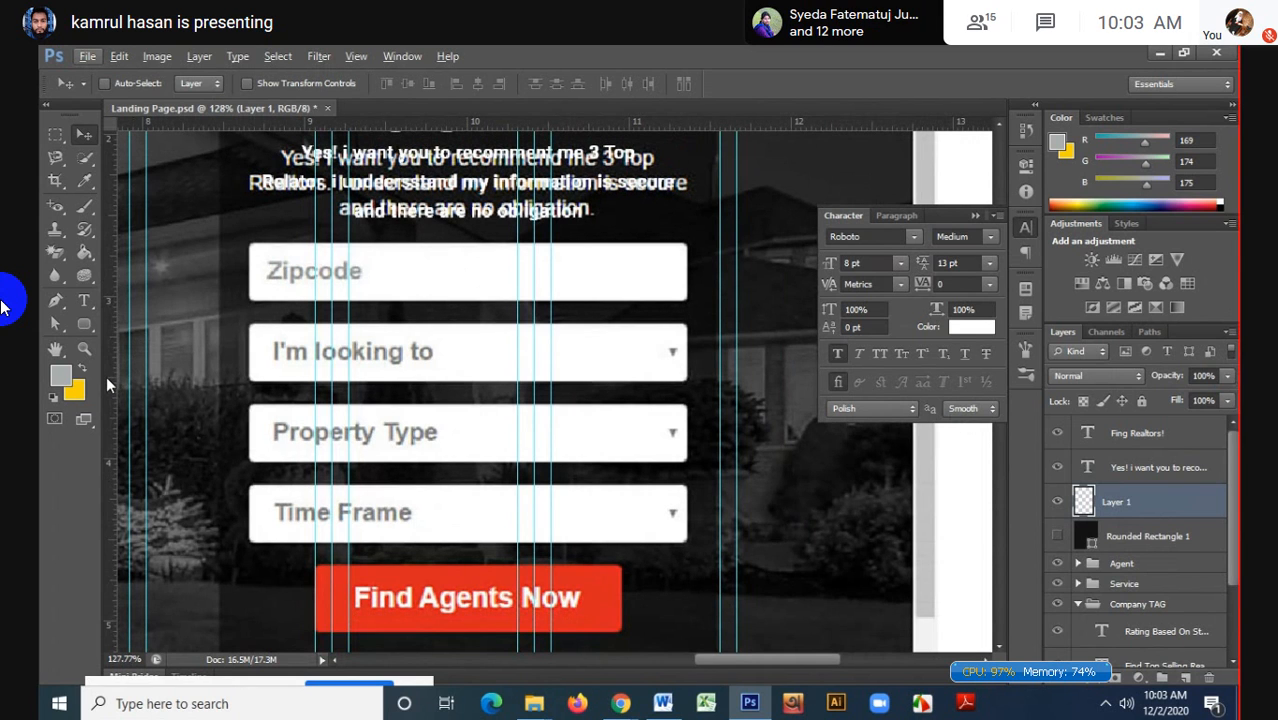
pyautogui.moveTo(107, 376); pyautogui.dragTo(248, 385)
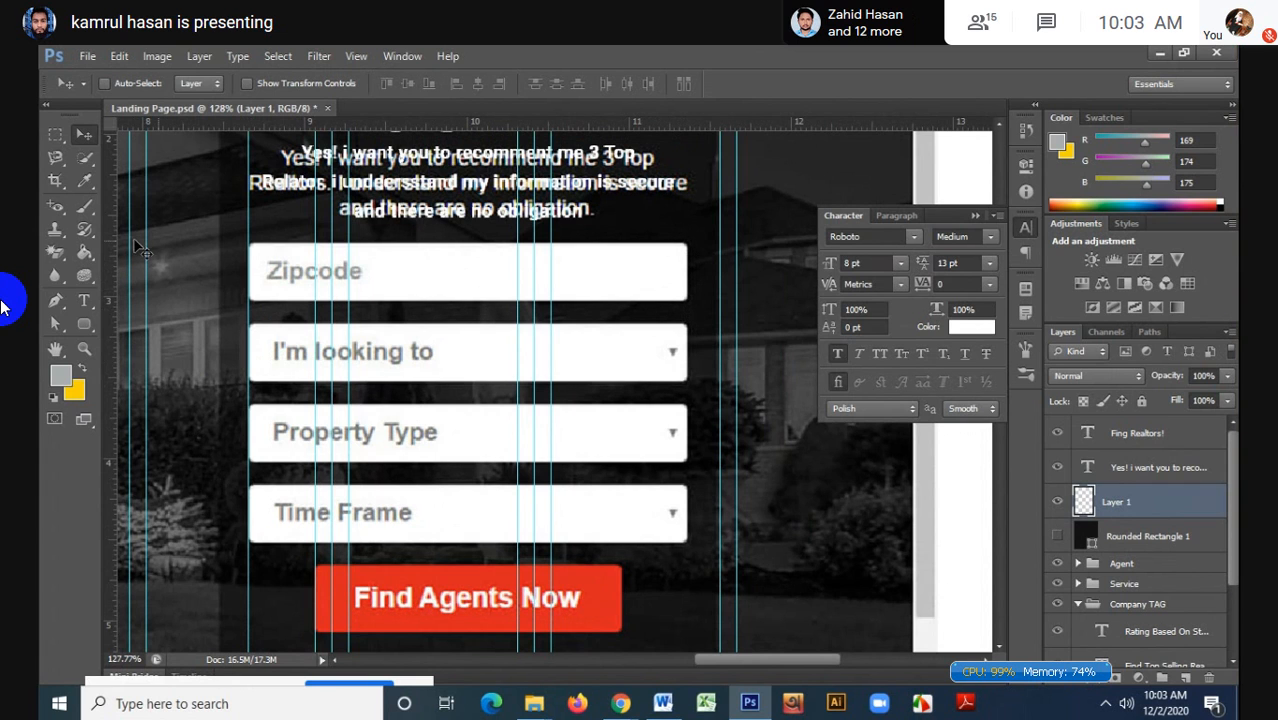
# - Draw a white rounded rectangle about 391 × 52 px with a 5 px radius over the reference Zipcode field
pyautogui.click(85, 325)
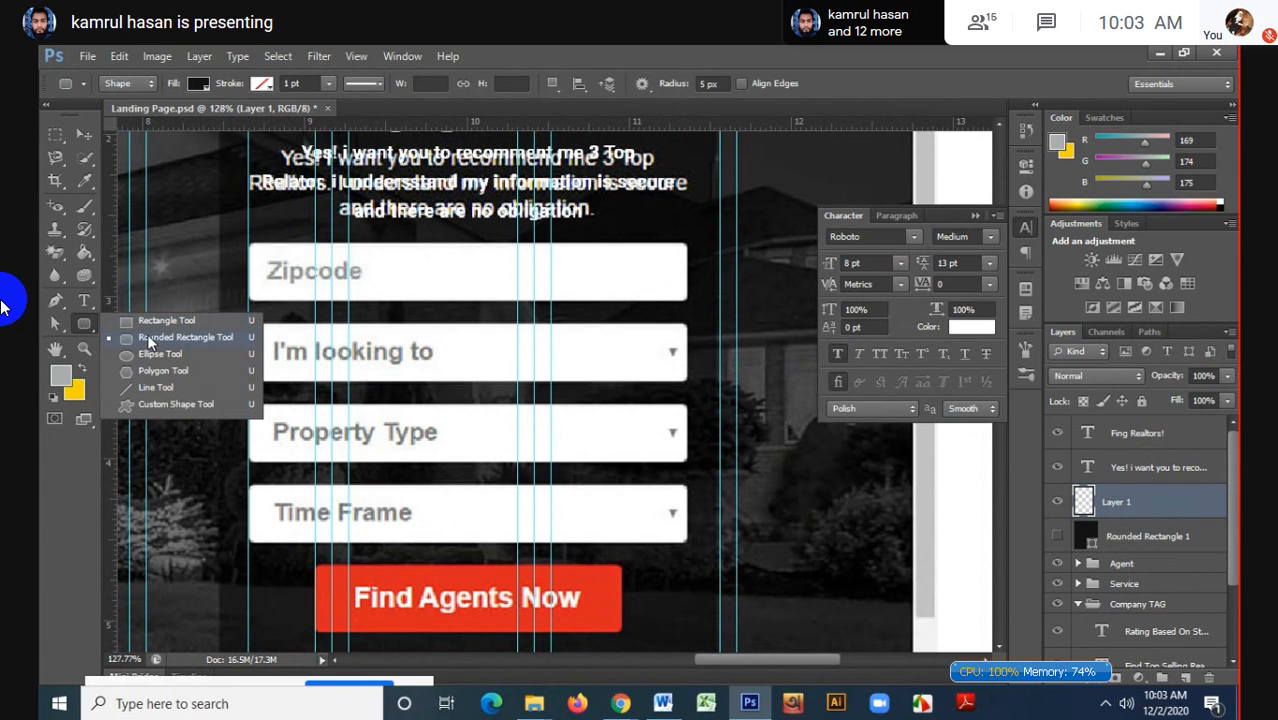
pyautogui.click(147, 333)
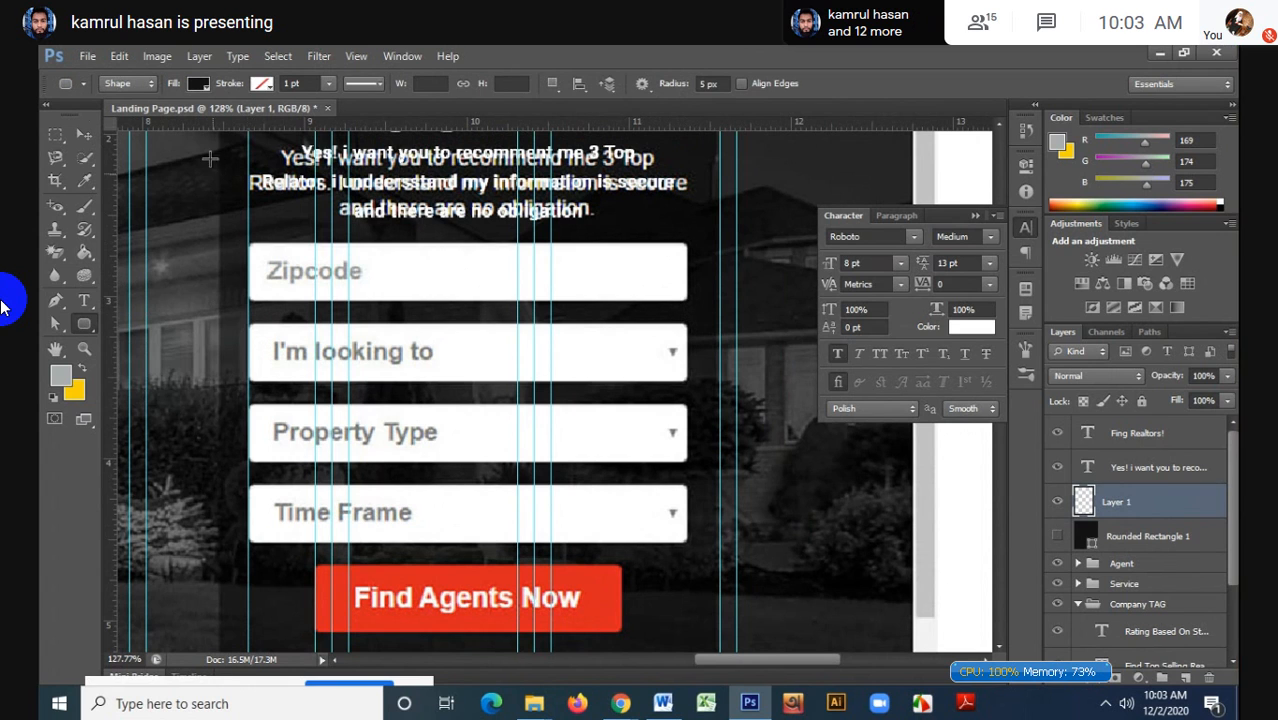
pyautogui.click(195, 83)
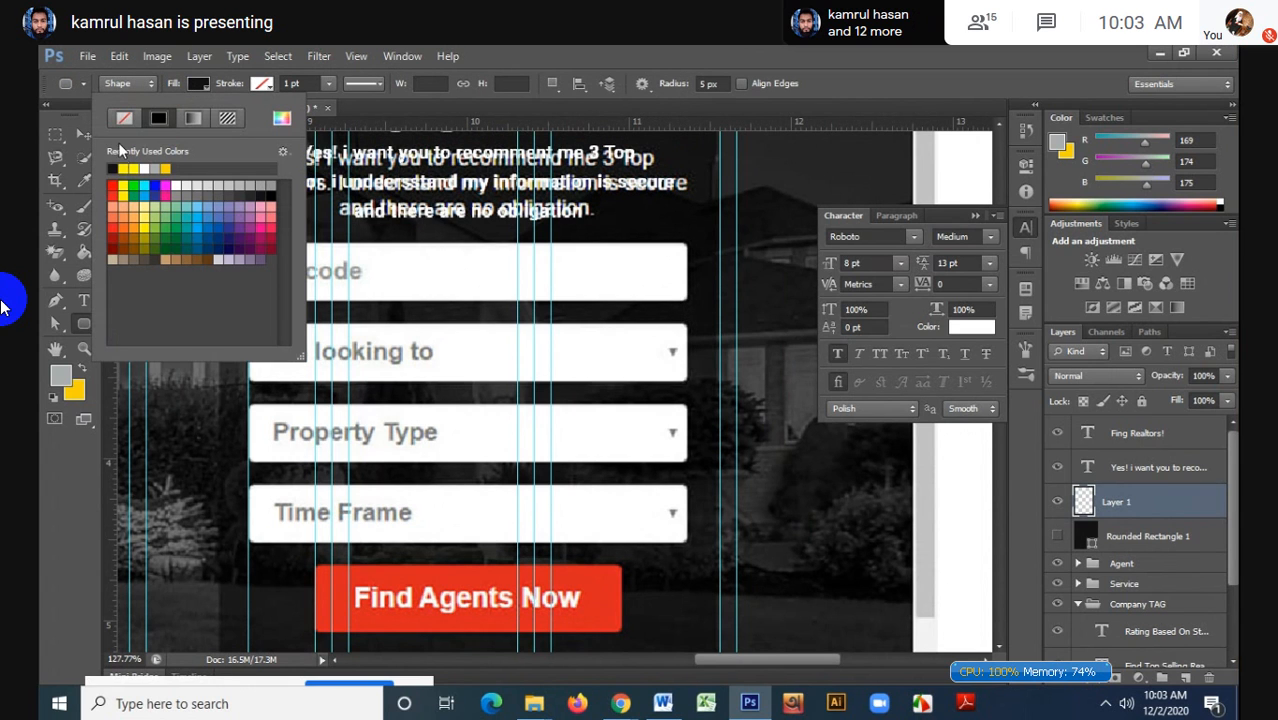
pyautogui.click(176, 185)
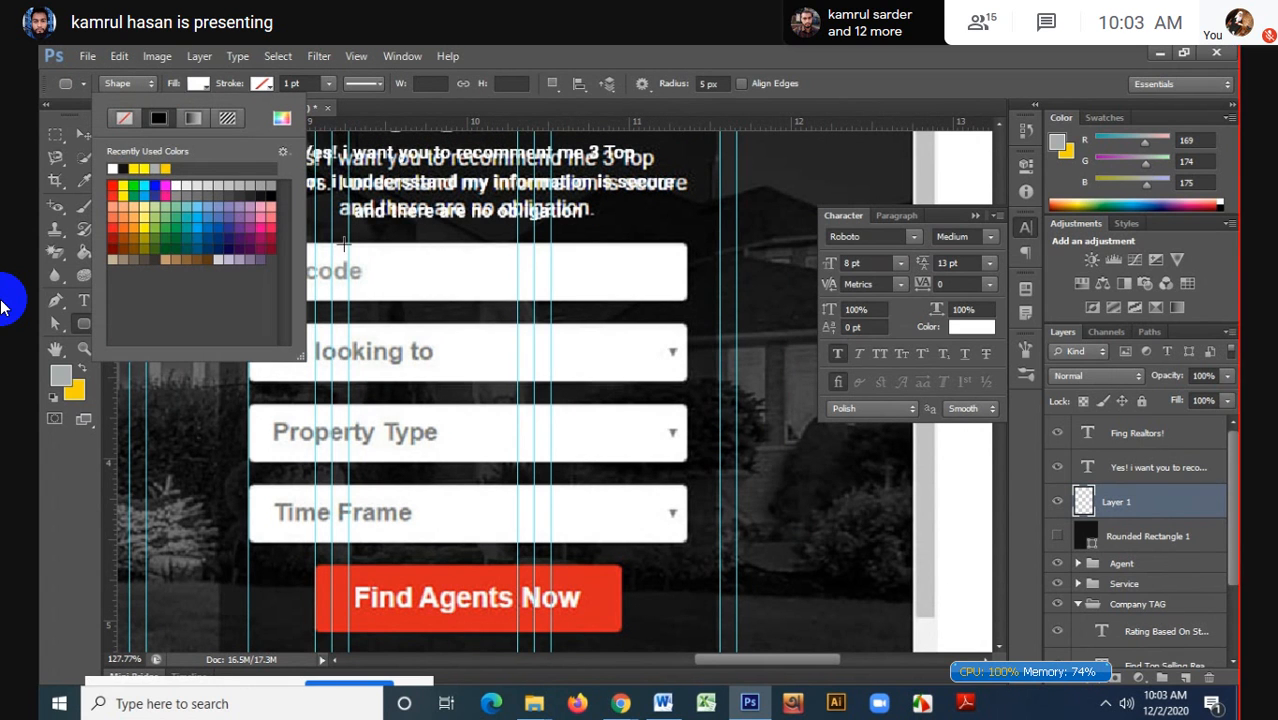
pyautogui.click(340, 244)
pyautogui.click(340, 244)
pyautogui.click(580, 336)
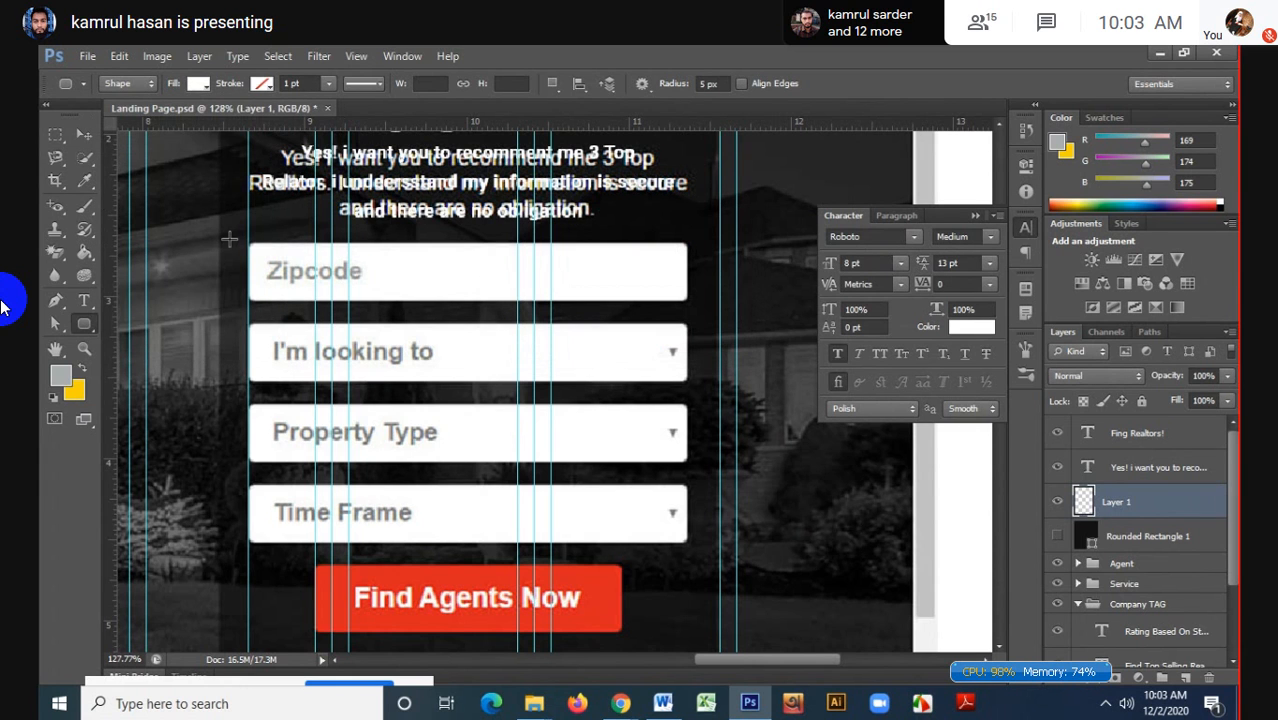
pyautogui.moveTo(249, 244); pyautogui.dragTo(686, 298)
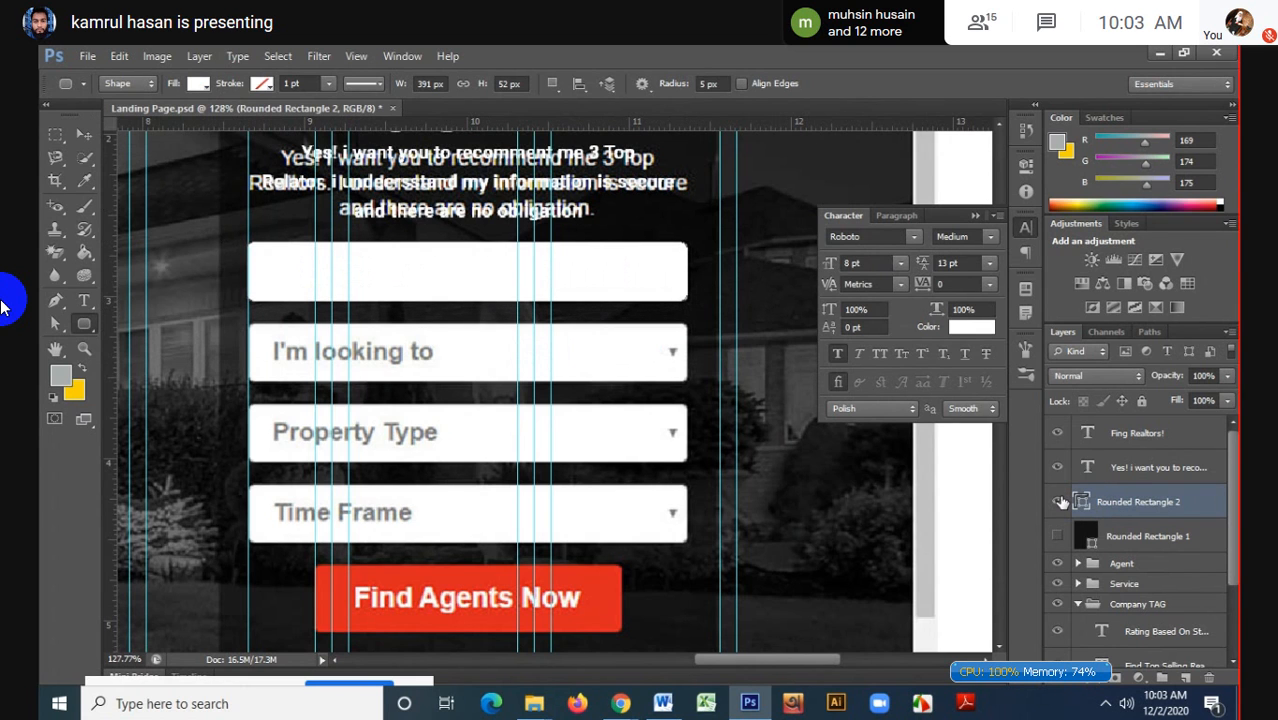
# - Hide Rounded Rectangle 2, add a new layer above it and enter the text "Zipcode" over the reference label
pyautogui.click(1058, 502)
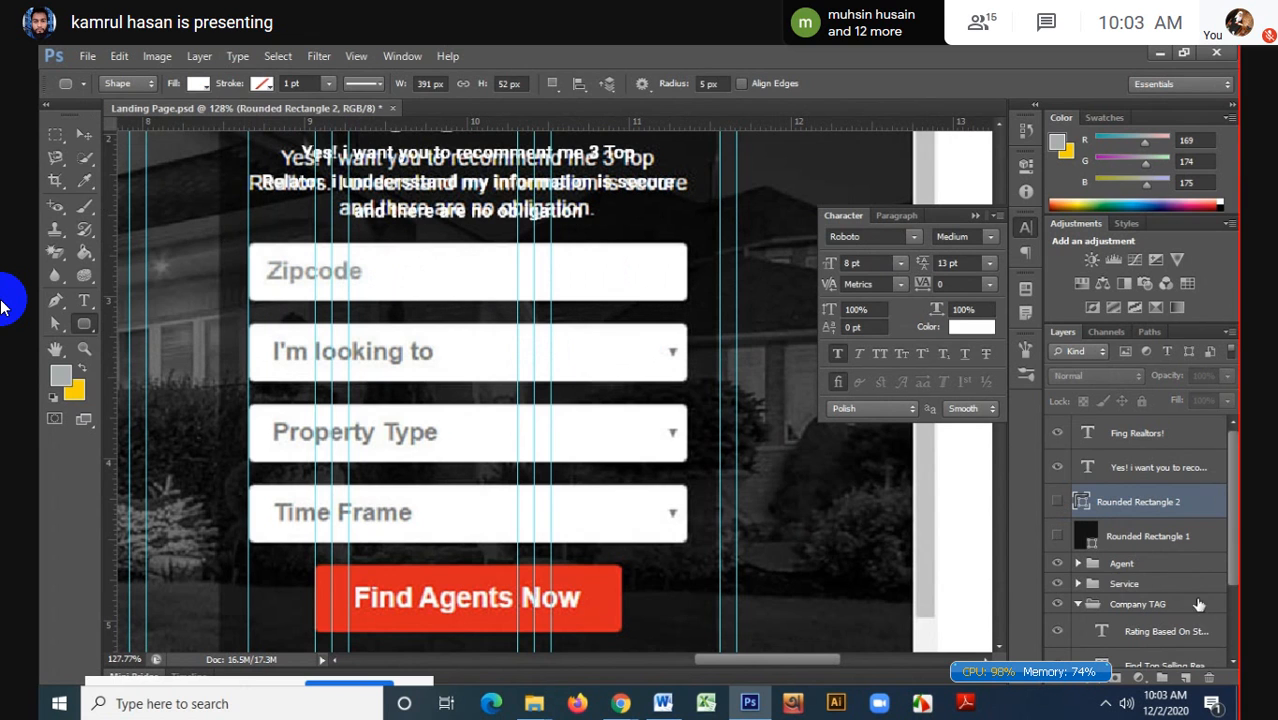
pyautogui.click(1193, 676)
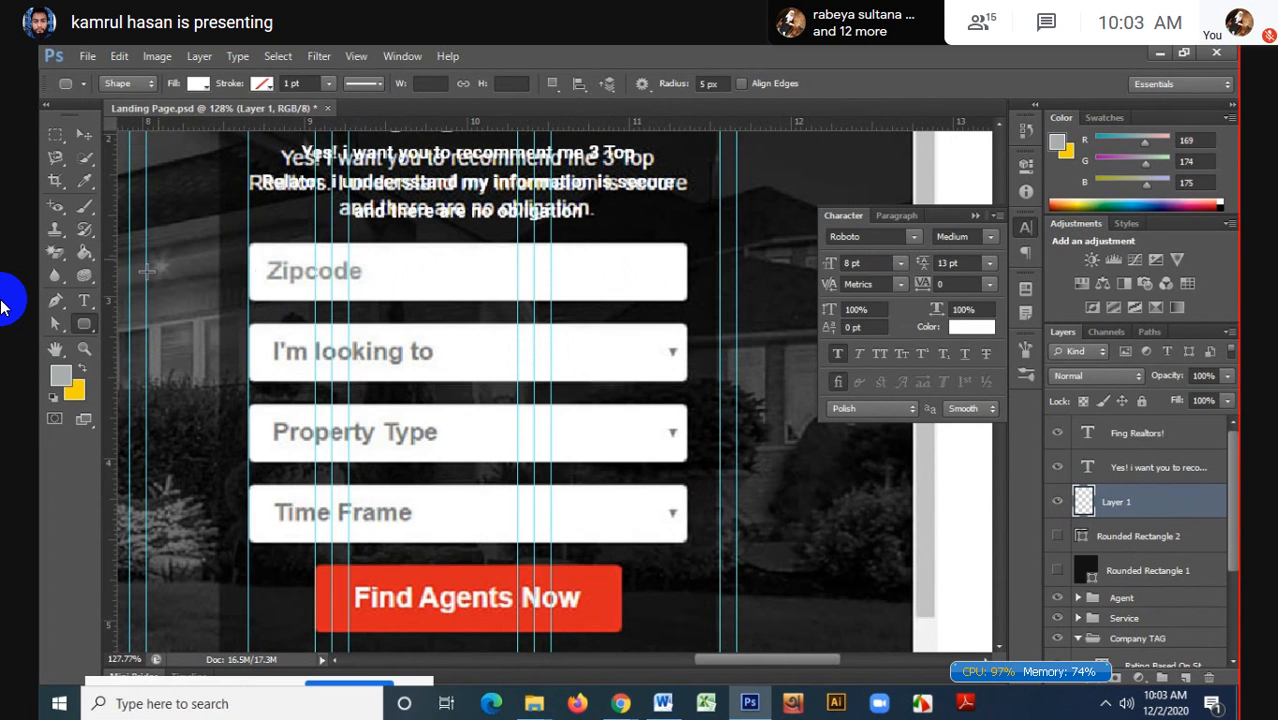
pyautogui.click(84, 300)
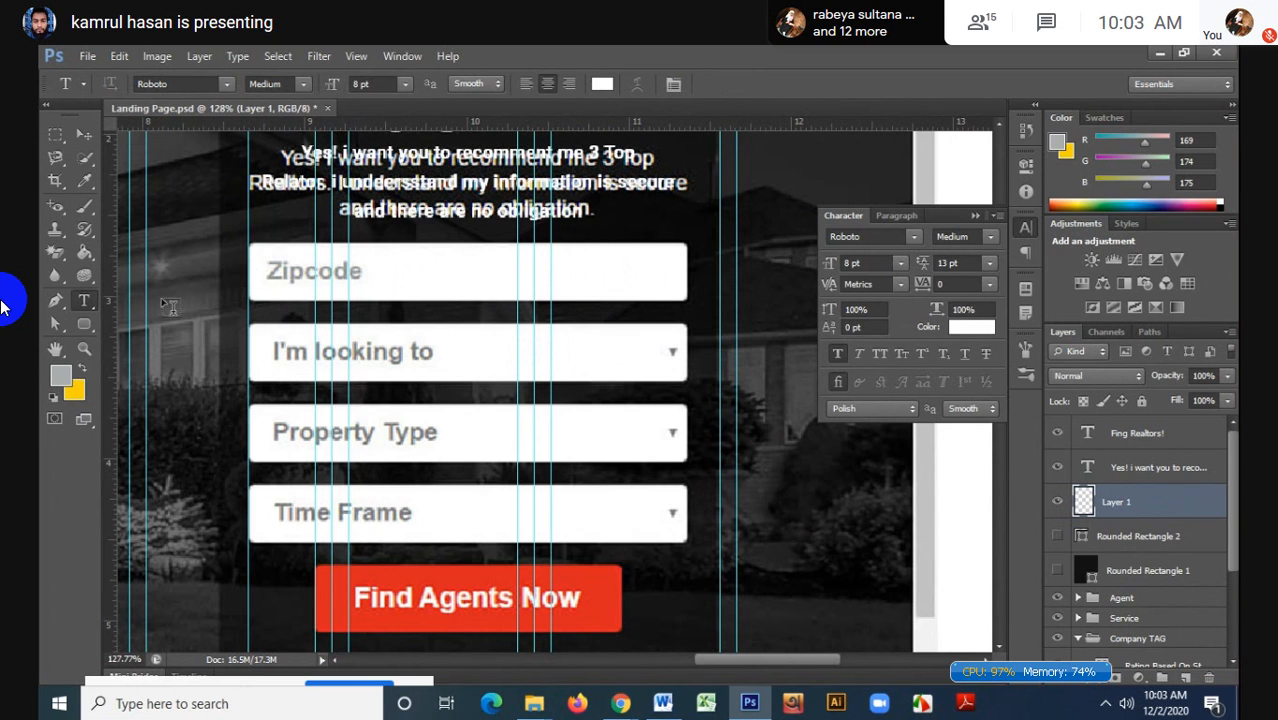
pyautogui.click(278, 274)
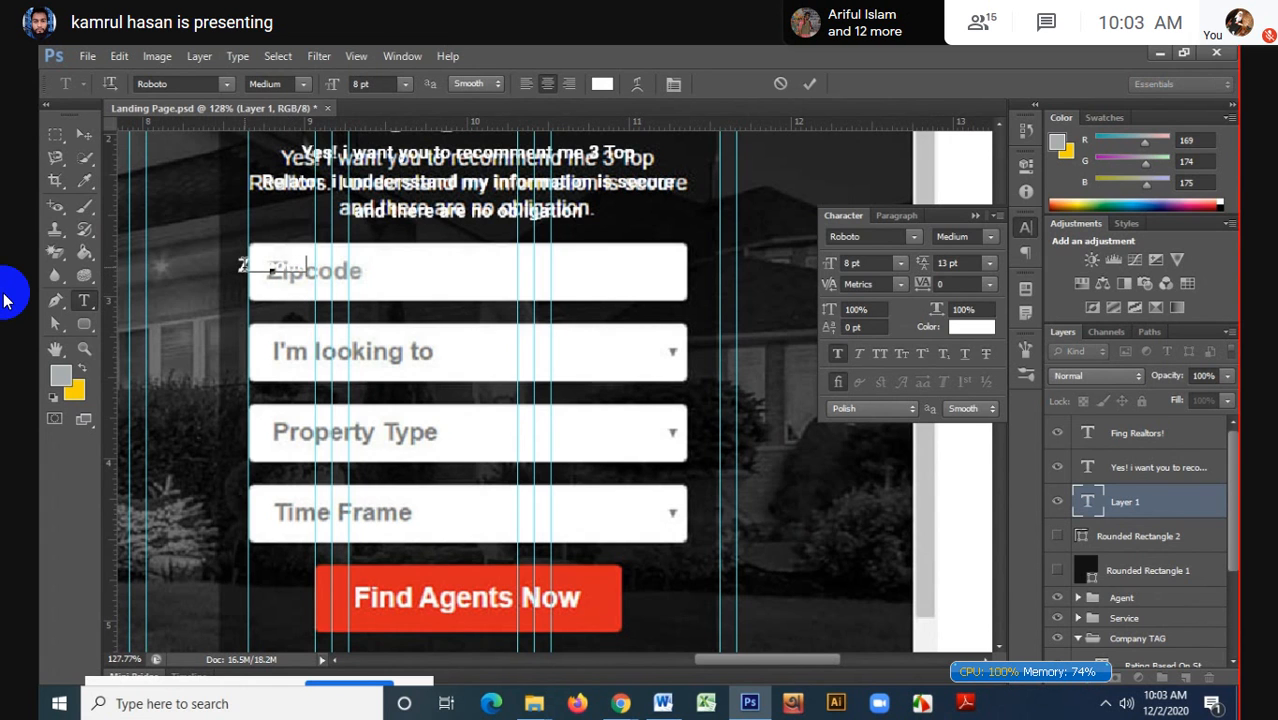
# - Colour the Zipcode text dark grey #4f4f4f and move it onto the reference Zipcode label
pyautogui.moveTo(236, 266); pyautogui.dragTo(370, 268)
pyautogui.click(602, 84)
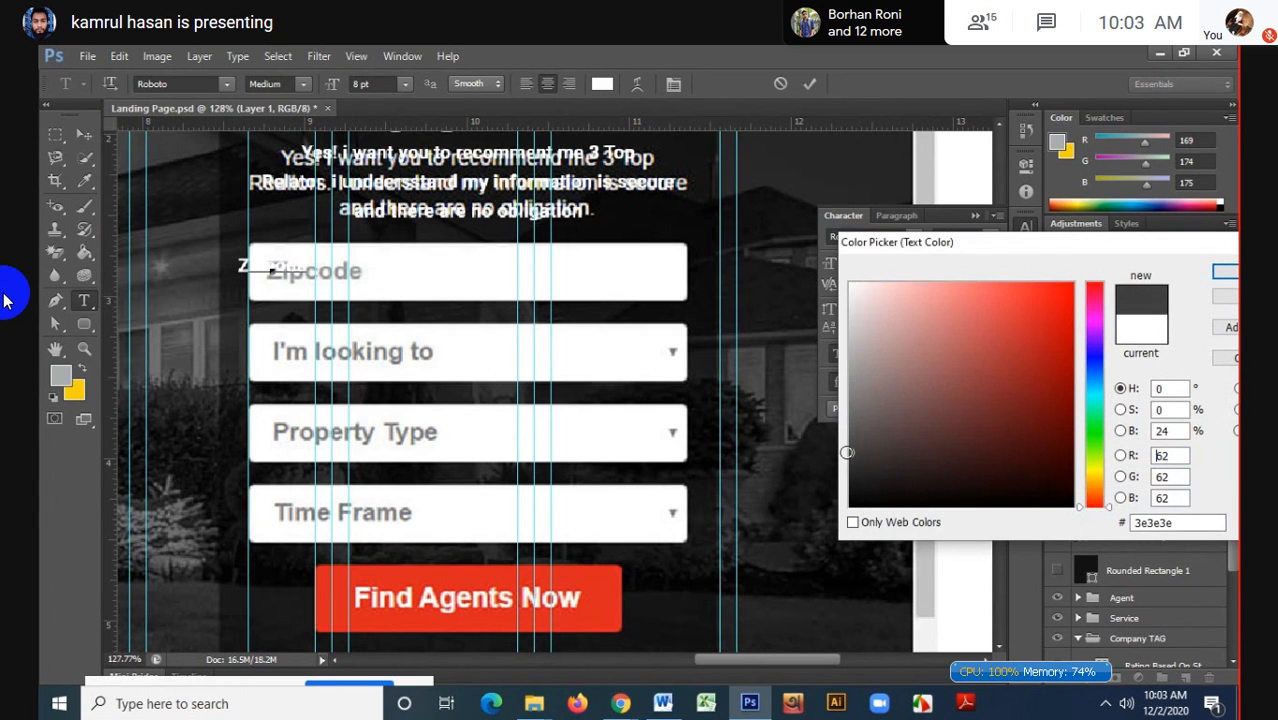
pyautogui.click(850, 437)
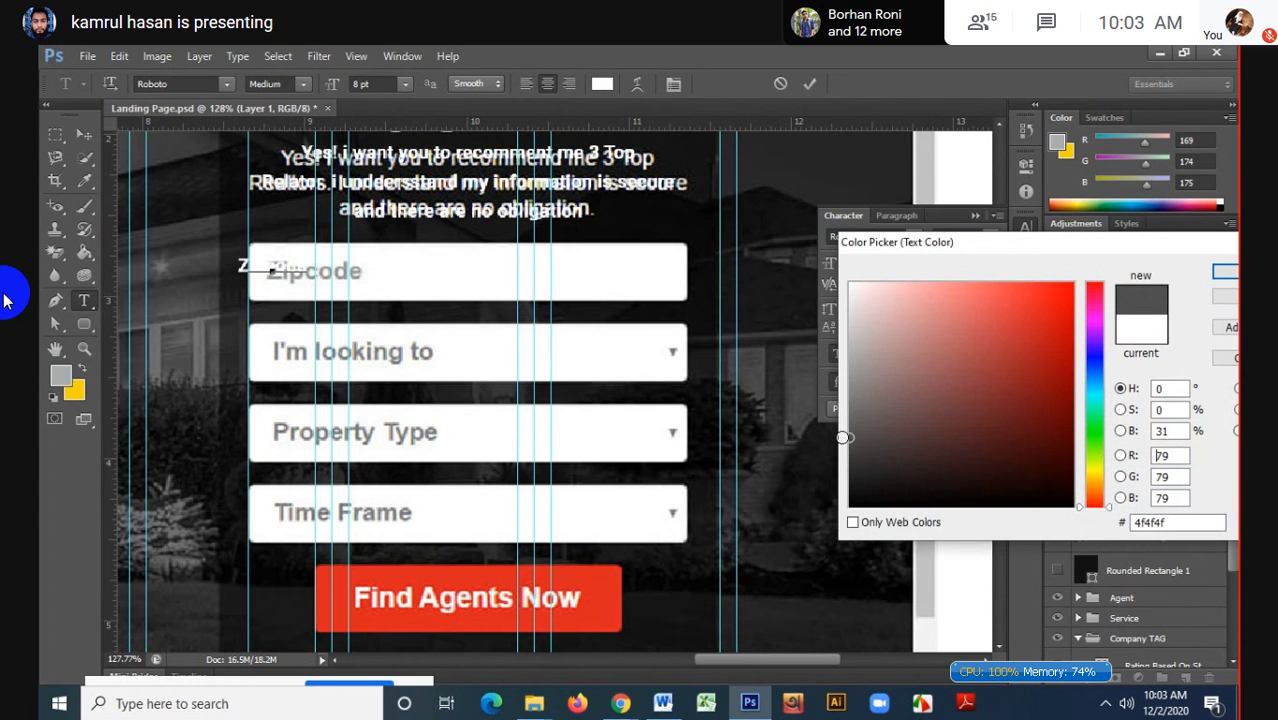
pyautogui.click(1226, 270)
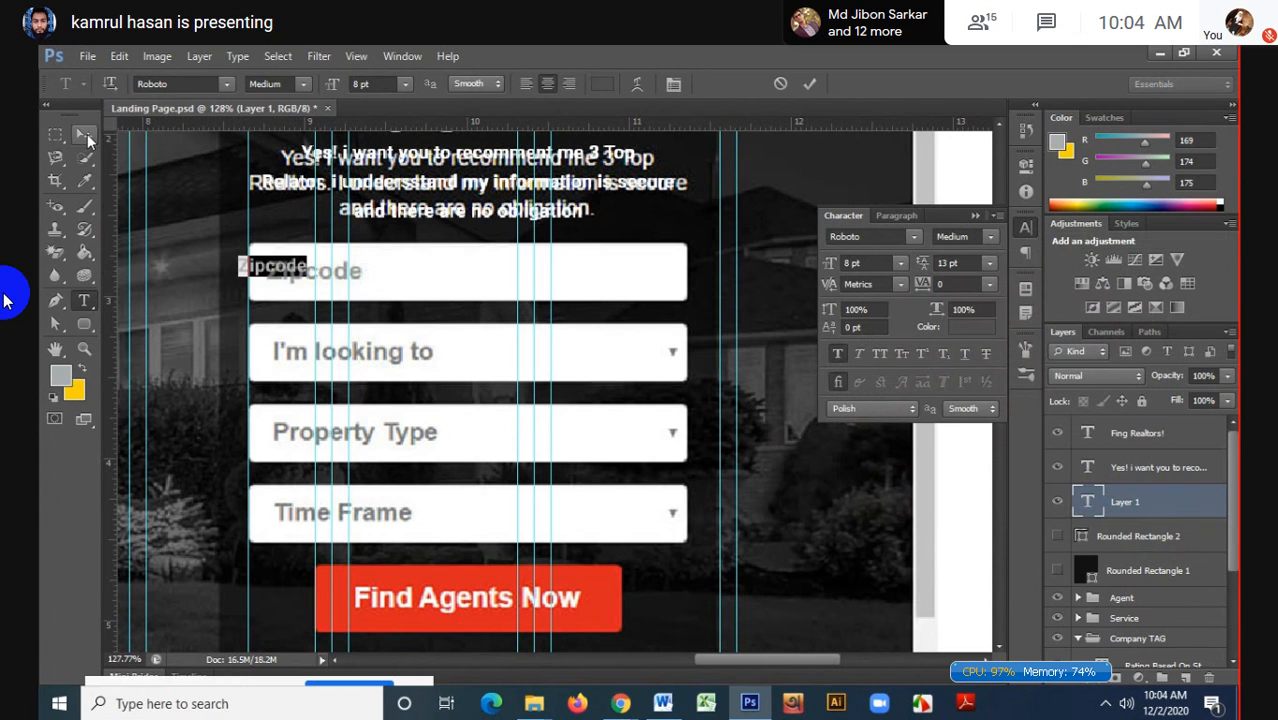
pyautogui.scroll(2, 278, 287)
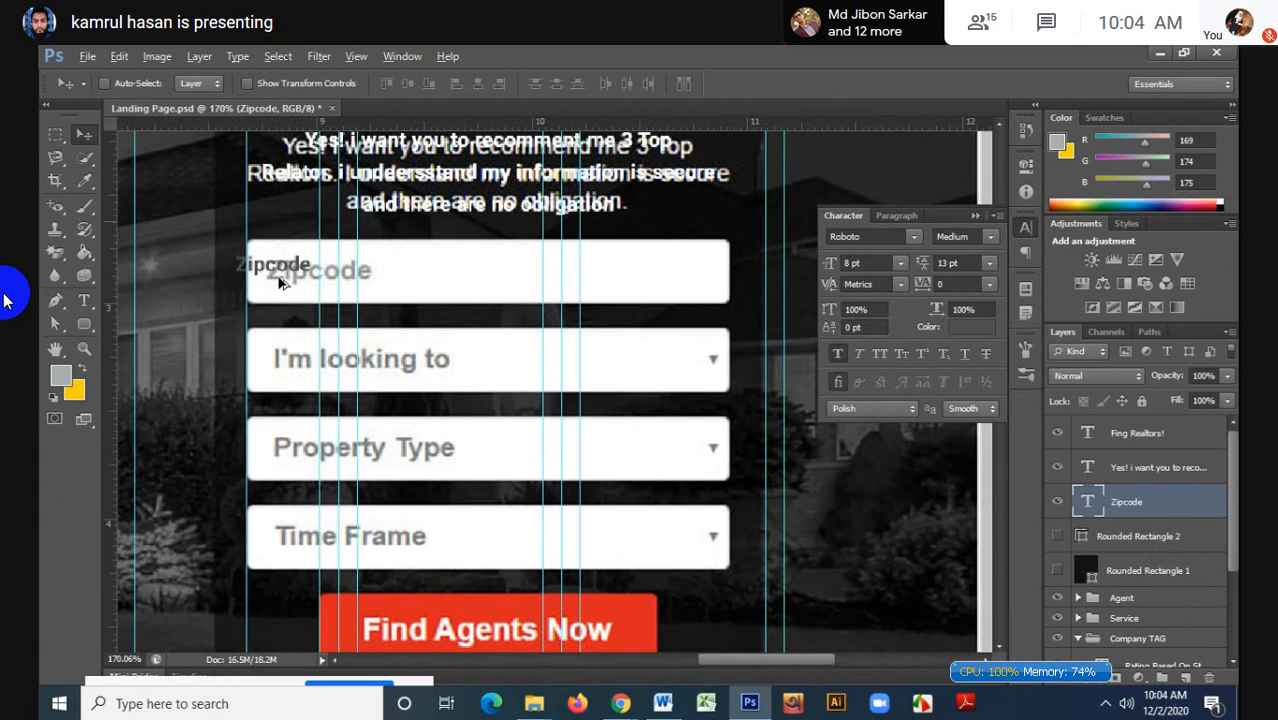
pyautogui.scroll(3, 281, 283)
pyautogui.moveTo(281, 283); pyautogui.dragTo(348, 302)
# - Set the Zipcode text's font size to 10 pt, lighten its grey colour and commit the text edit
pyautogui.click(84, 300)
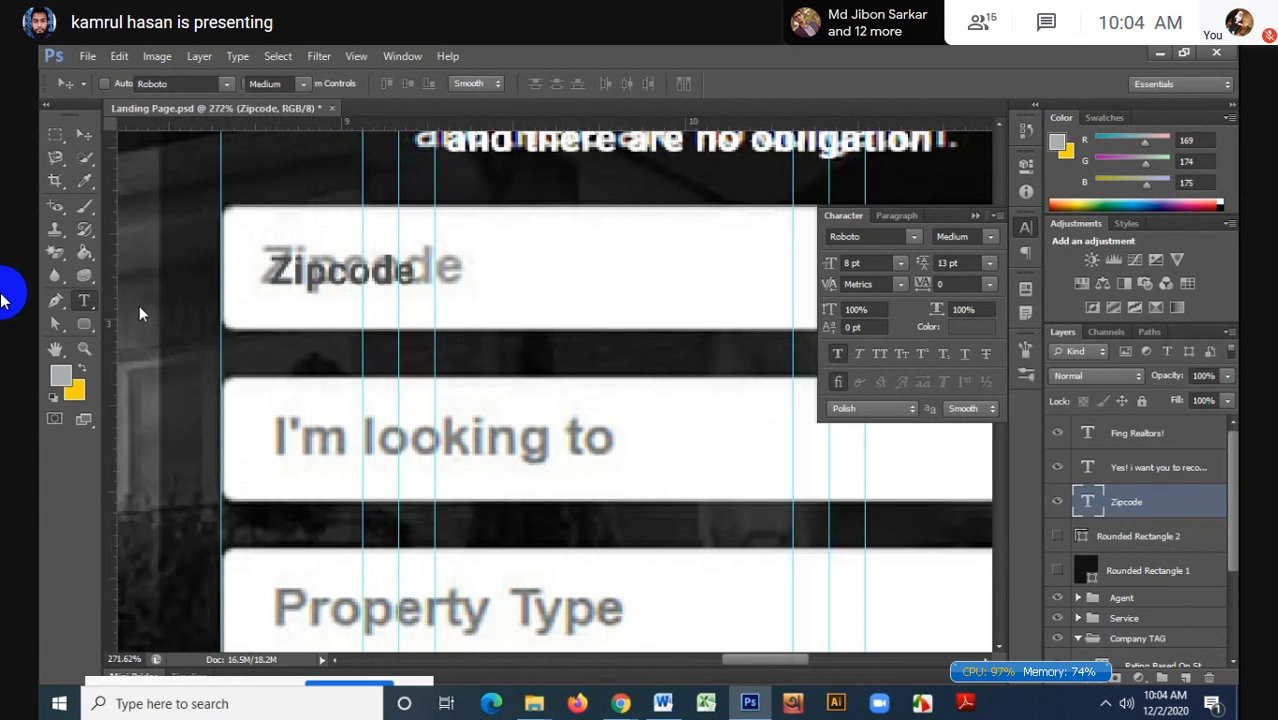
pyautogui.moveTo(270, 274); pyautogui.dragTo(510, 280)
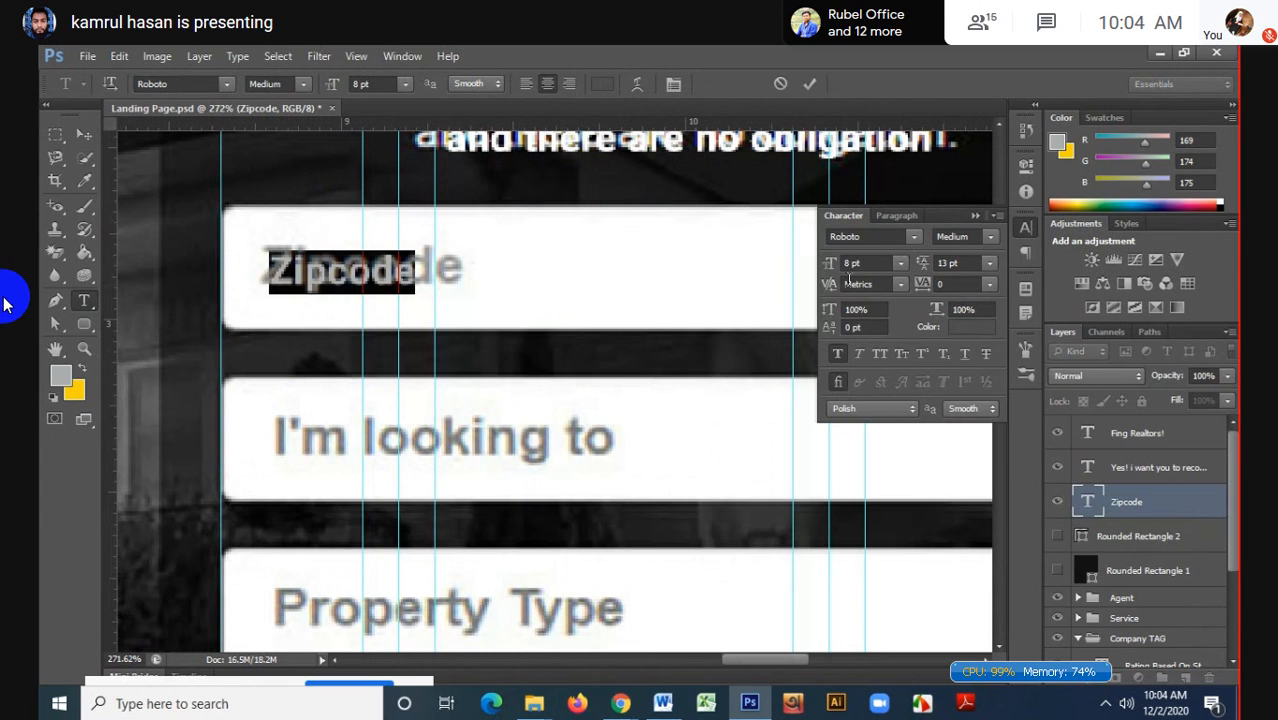
pyautogui.click(870, 267)
pyautogui.write('10')
pyautogui.press('Return')
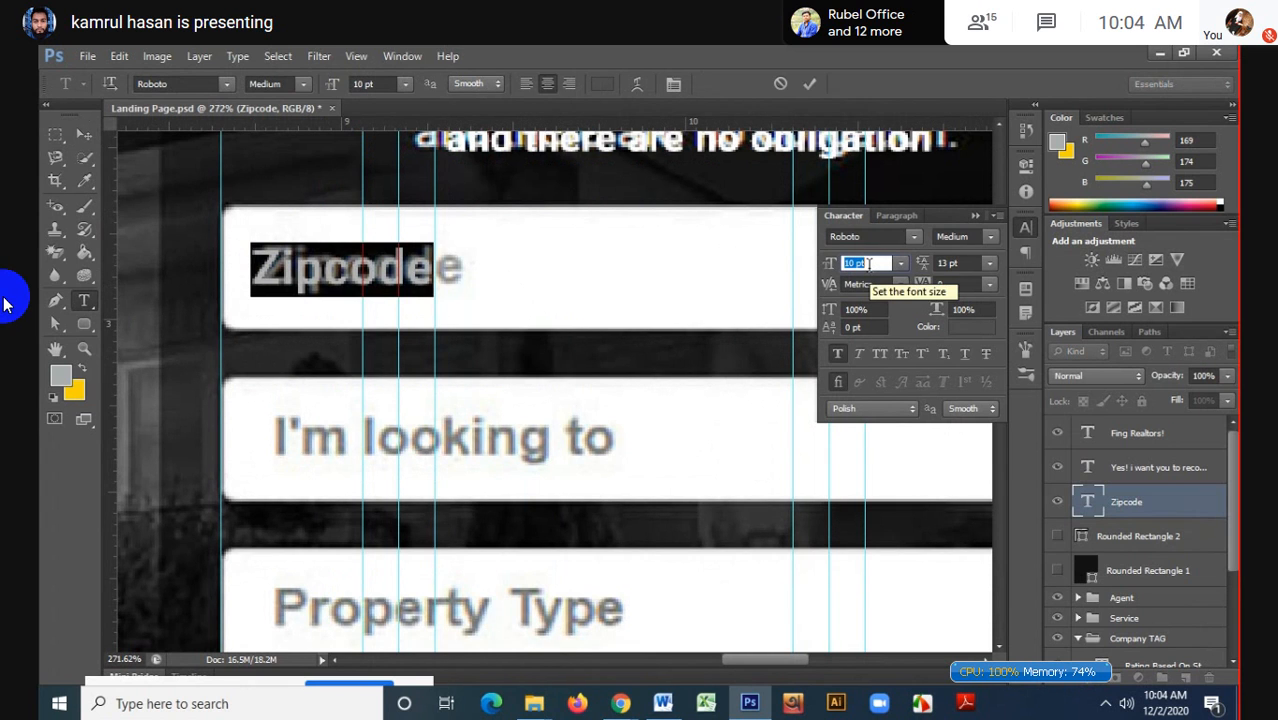
pyautogui.click(600, 87)
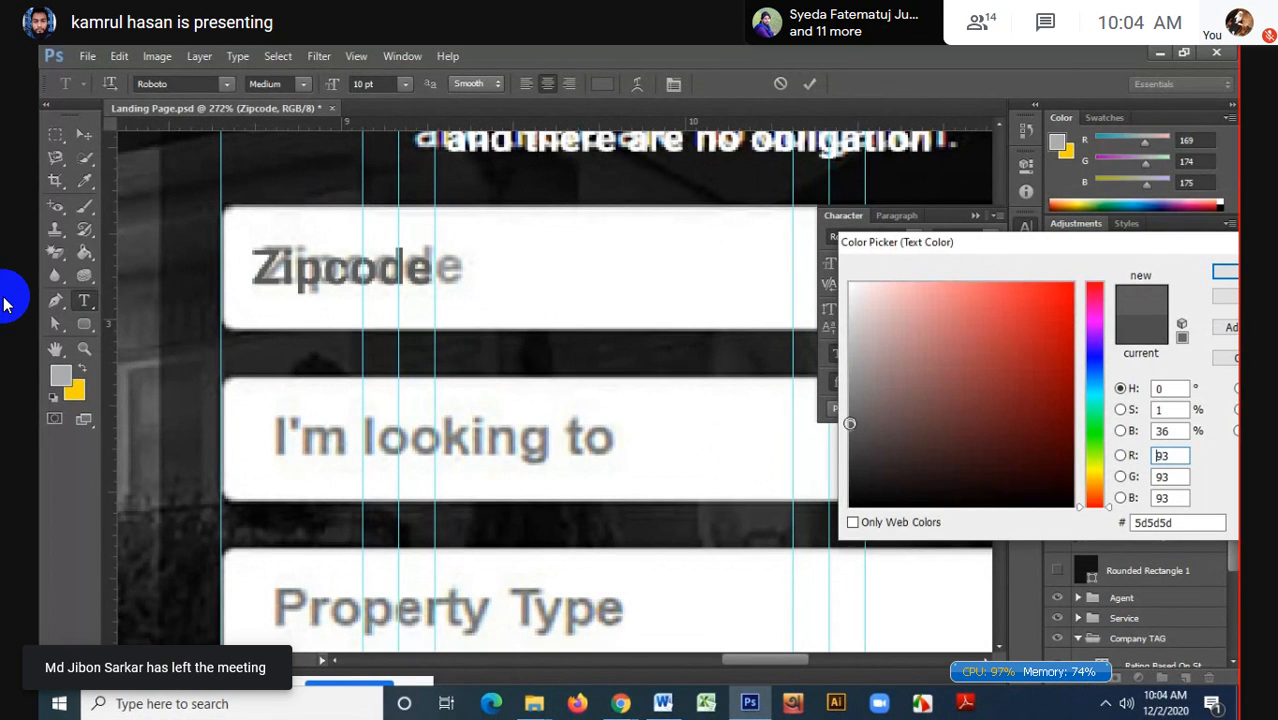
pyautogui.click(850, 417)
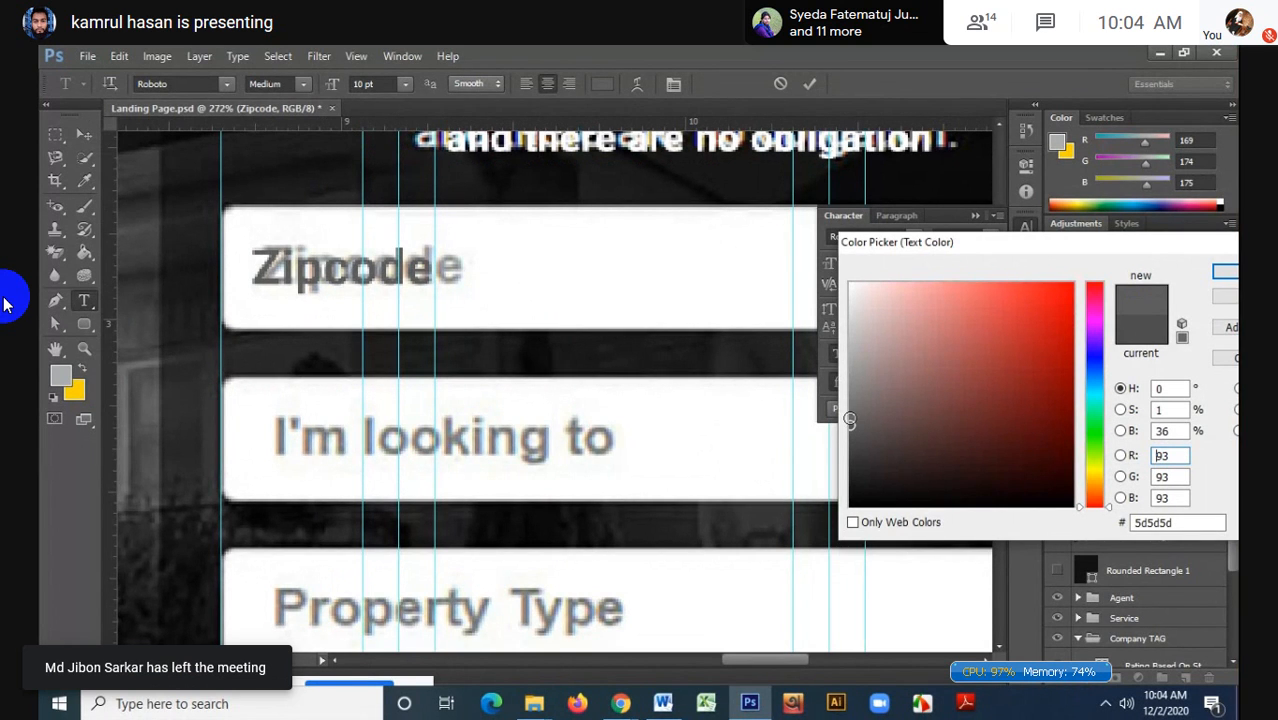
pyautogui.click(1224, 275)
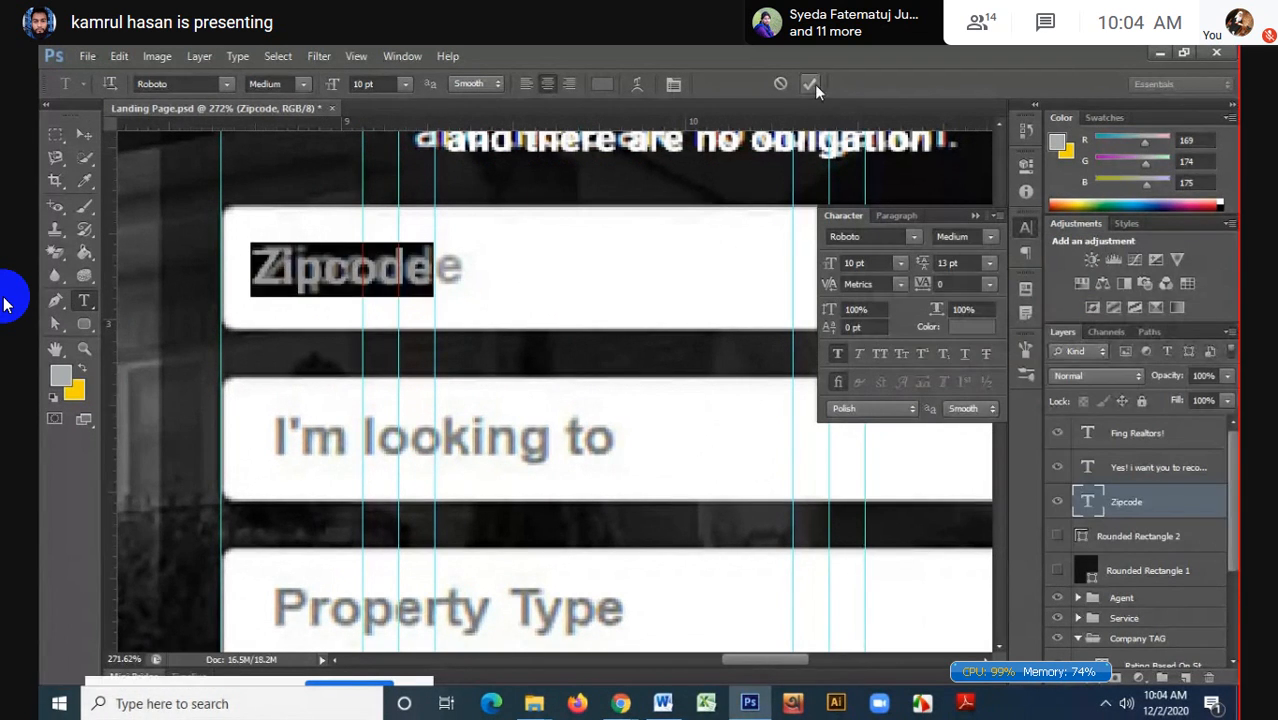
pyautogui.click(810, 84)
# - Show Rounded Rectangle 2 and centre the Zipcode text on it both horizontally and vertically
pyautogui.click(84, 134)
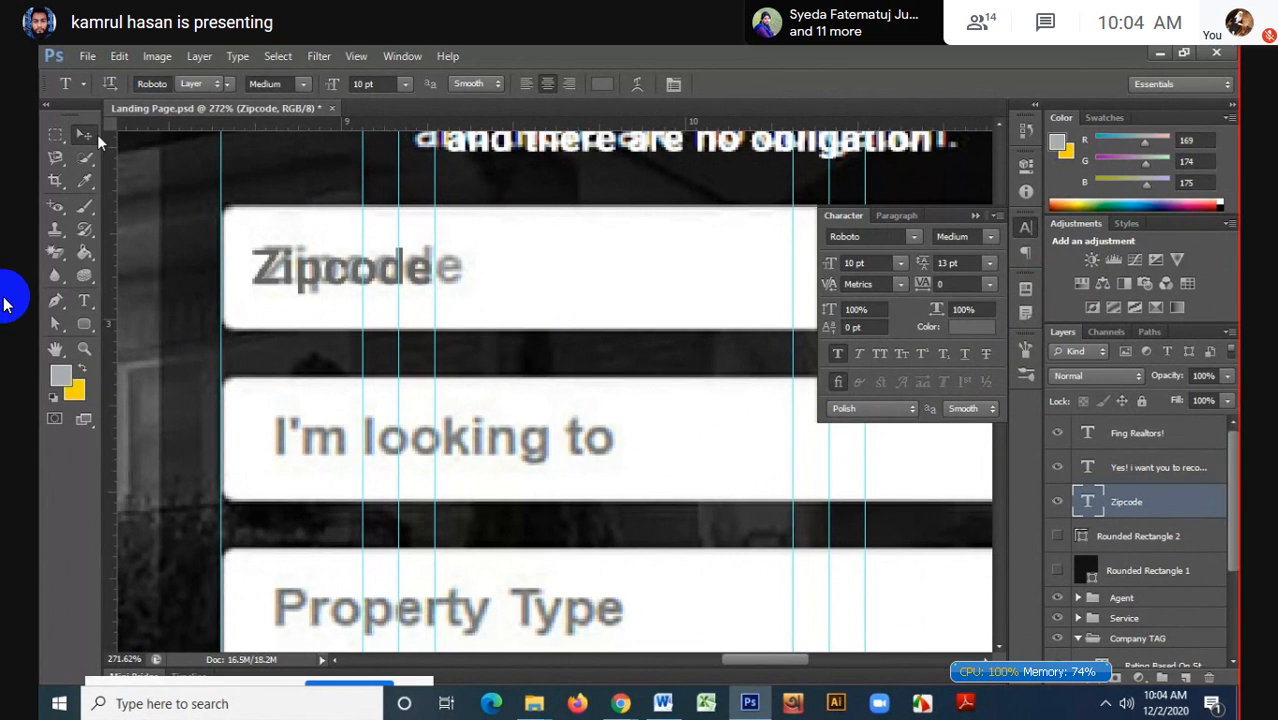
pyautogui.scroll(-5, 430, 220)
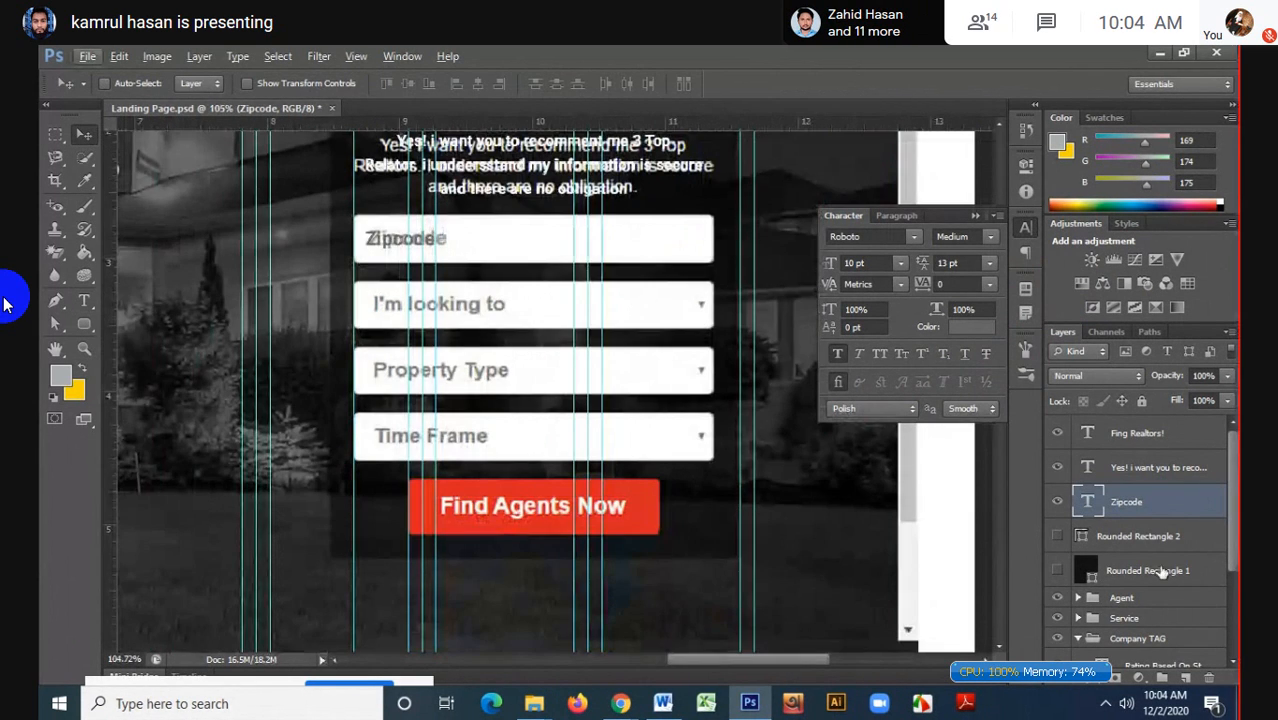
pyautogui.click(1058, 537)
pyautogui.keyDown('shift'); pyautogui.click(1128, 538); pyautogui.keyUp('shift')
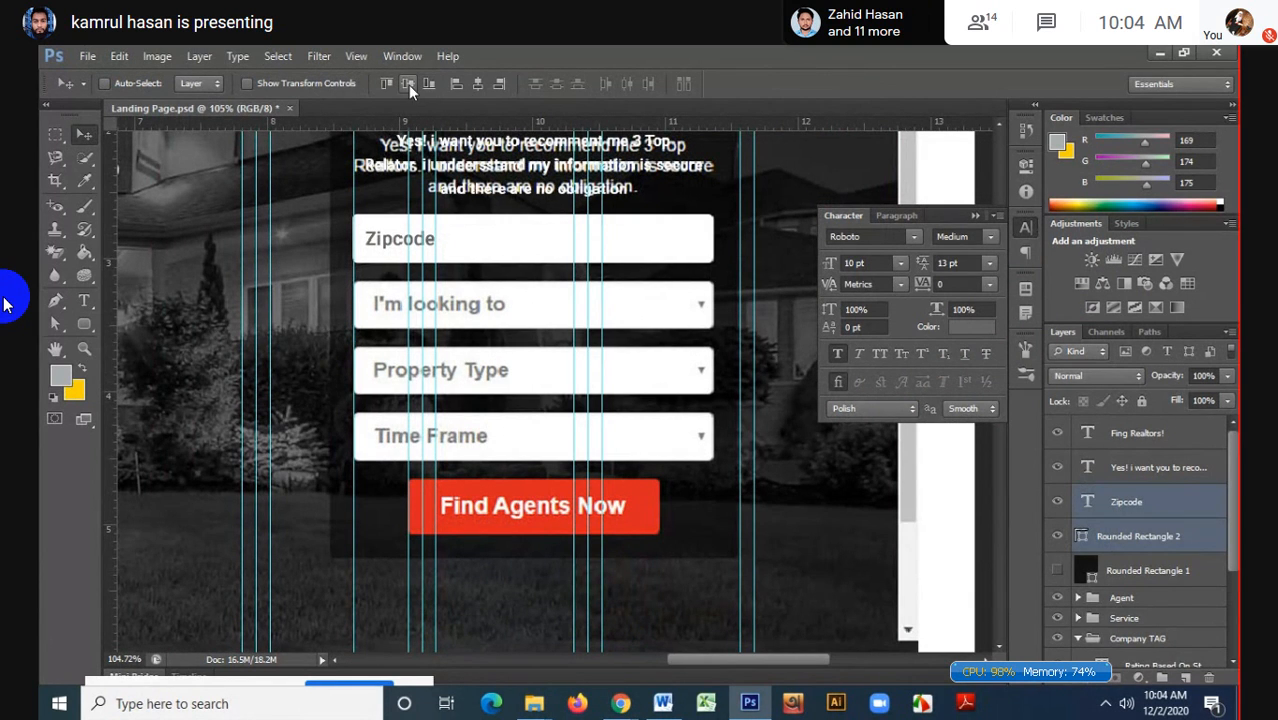
pyautogui.click(478, 84)
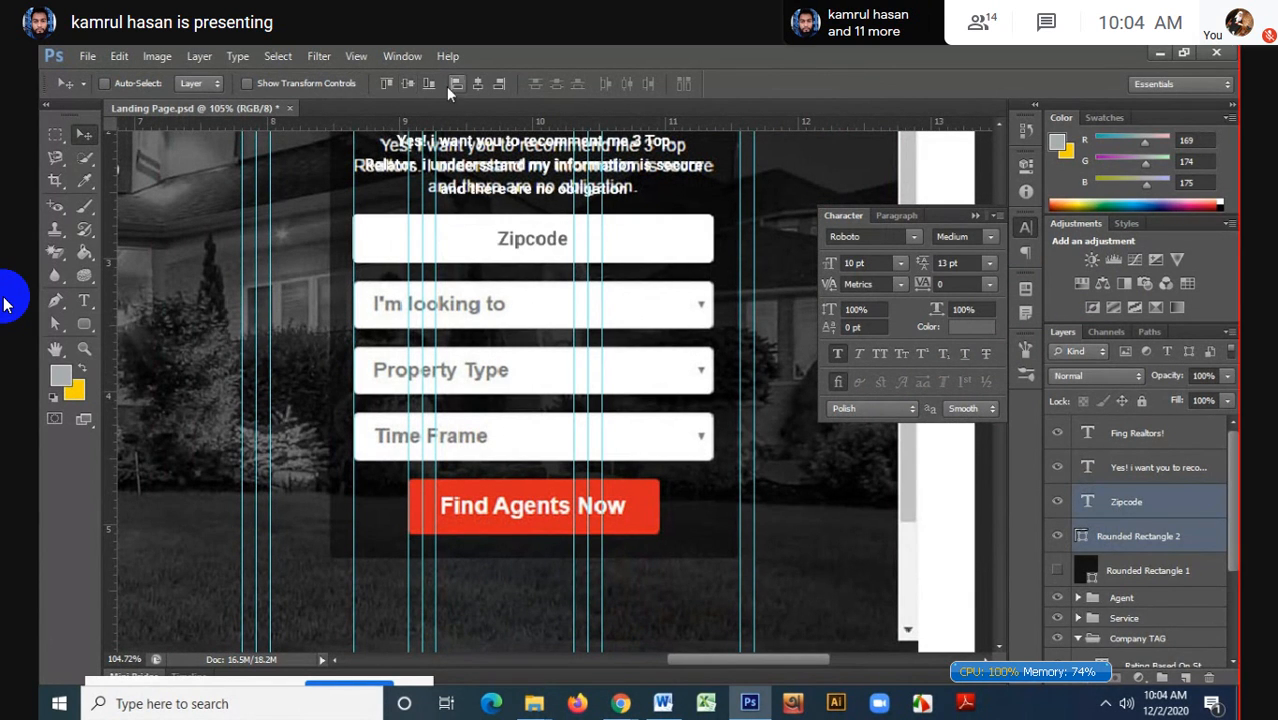
pyautogui.click(399, 87)
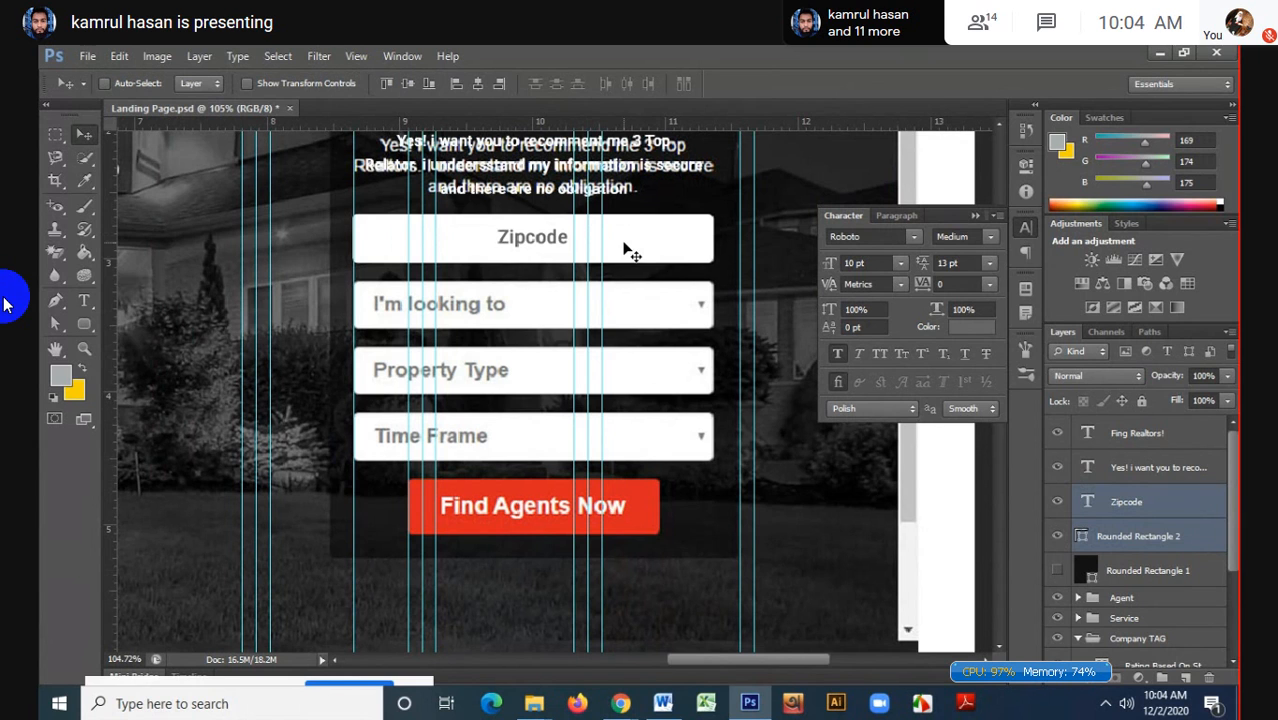
# - Free-transform the Zipcode text to about 102% height and move it near the field's left edge, in line with the labels below
pyautogui.click(1106, 512)
pyautogui.hotkey('ctrl', 't')
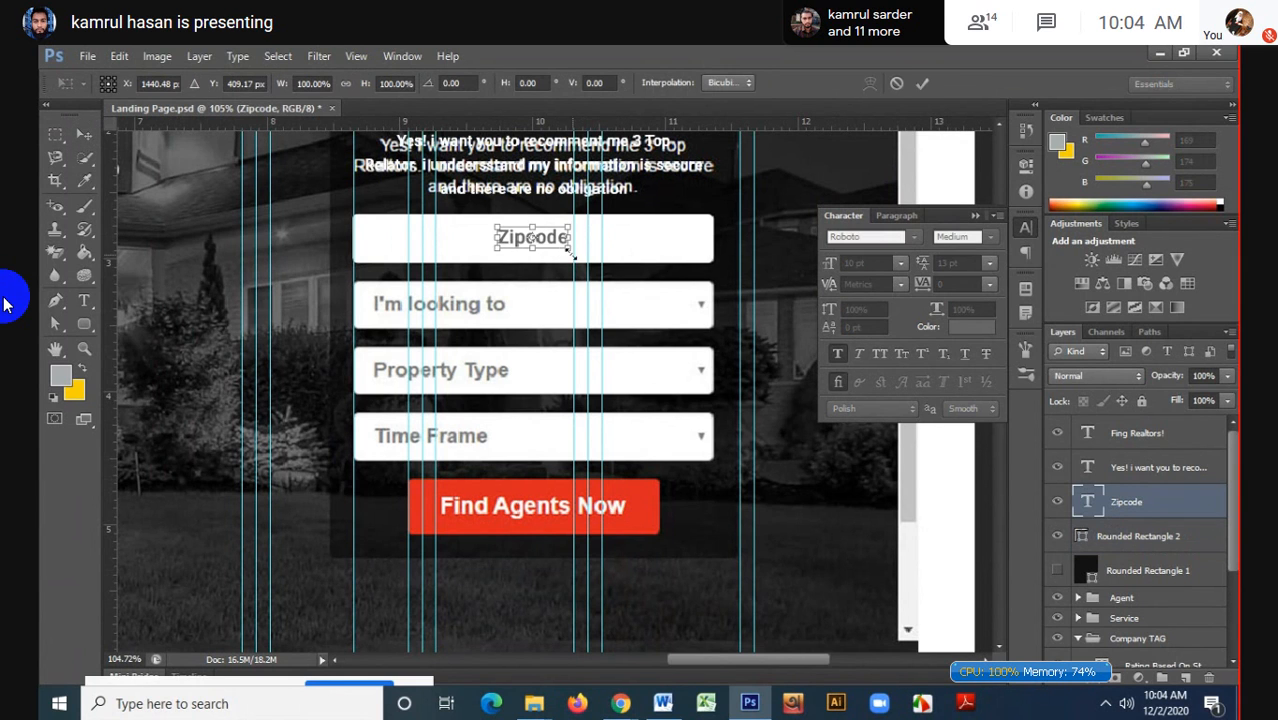
pyautogui.moveTo(553, 245); pyautogui.dragTo(427, 236)
pyautogui.click(924, 86)
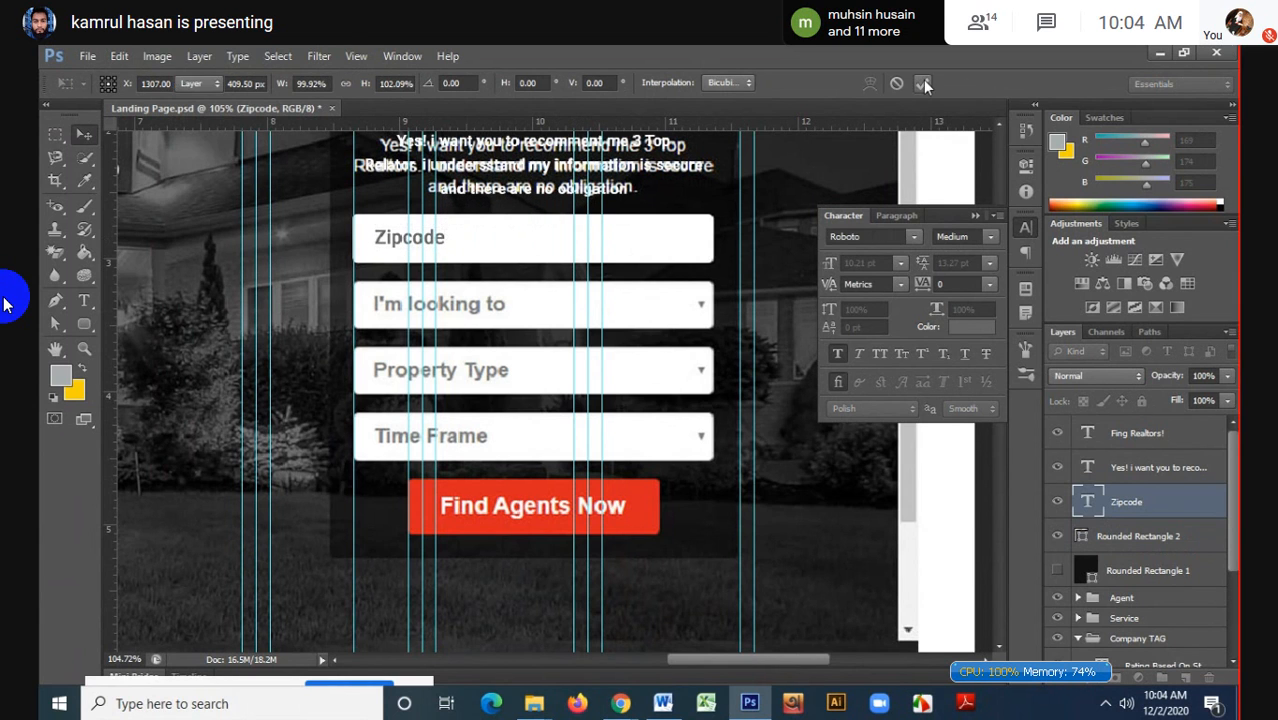
# - Duplicate the Zipcode text together with Rounded Rectangle 2 and place the copy over the reference "I'm looking to" field
pyautogui.scroll(-1, 424, 251)
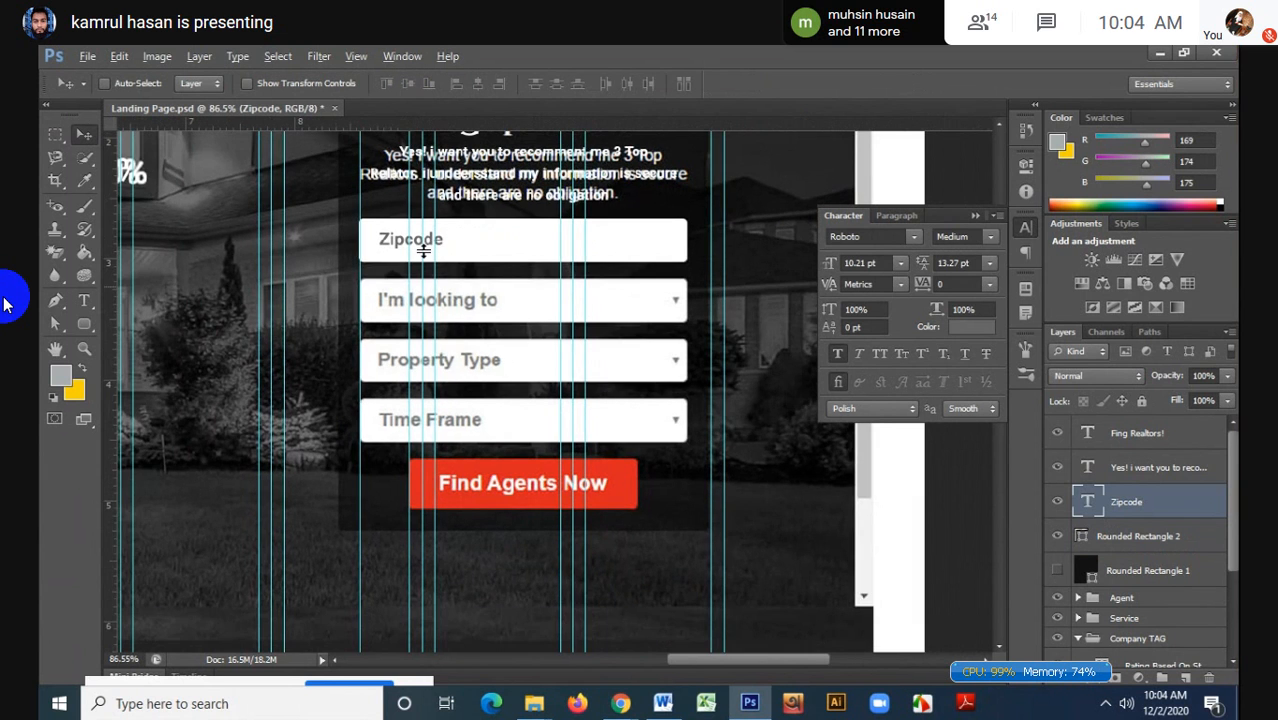
pyautogui.scroll(3, 424, 251)
pyautogui.scroll(1, 424, 256)
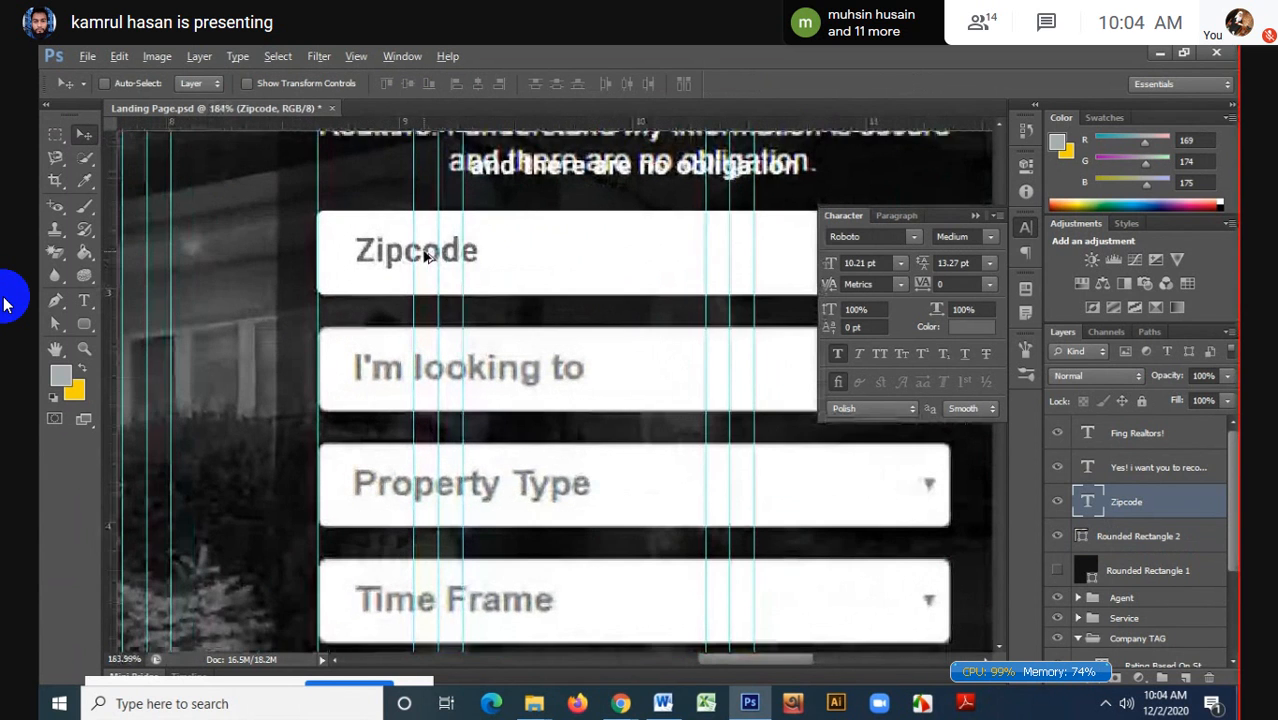
pyautogui.scroll(-1, 424, 256)
pyautogui.scroll(-2, 424, 256)
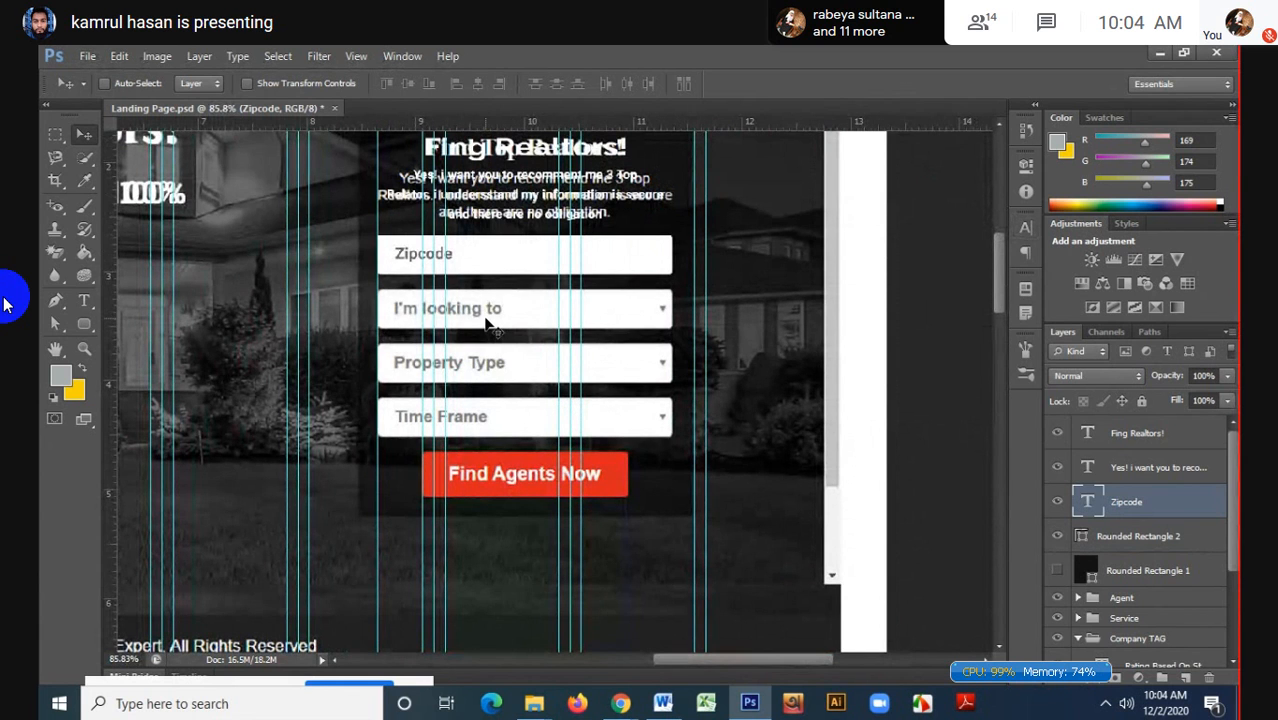
pyautogui.keyDown('shift'); pyautogui.click(1140, 536); pyautogui.keyUp('shift')
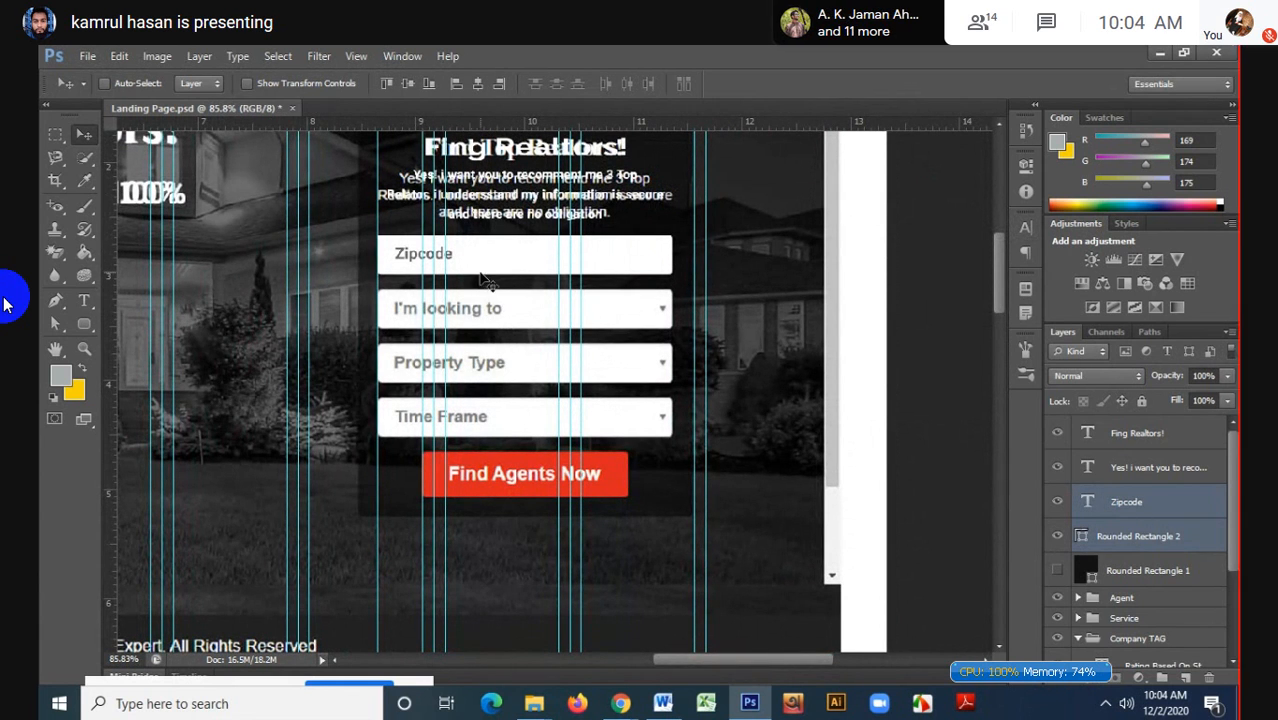
pyautogui.moveTo(480, 259); pyautogui.dragTo(482, 312)
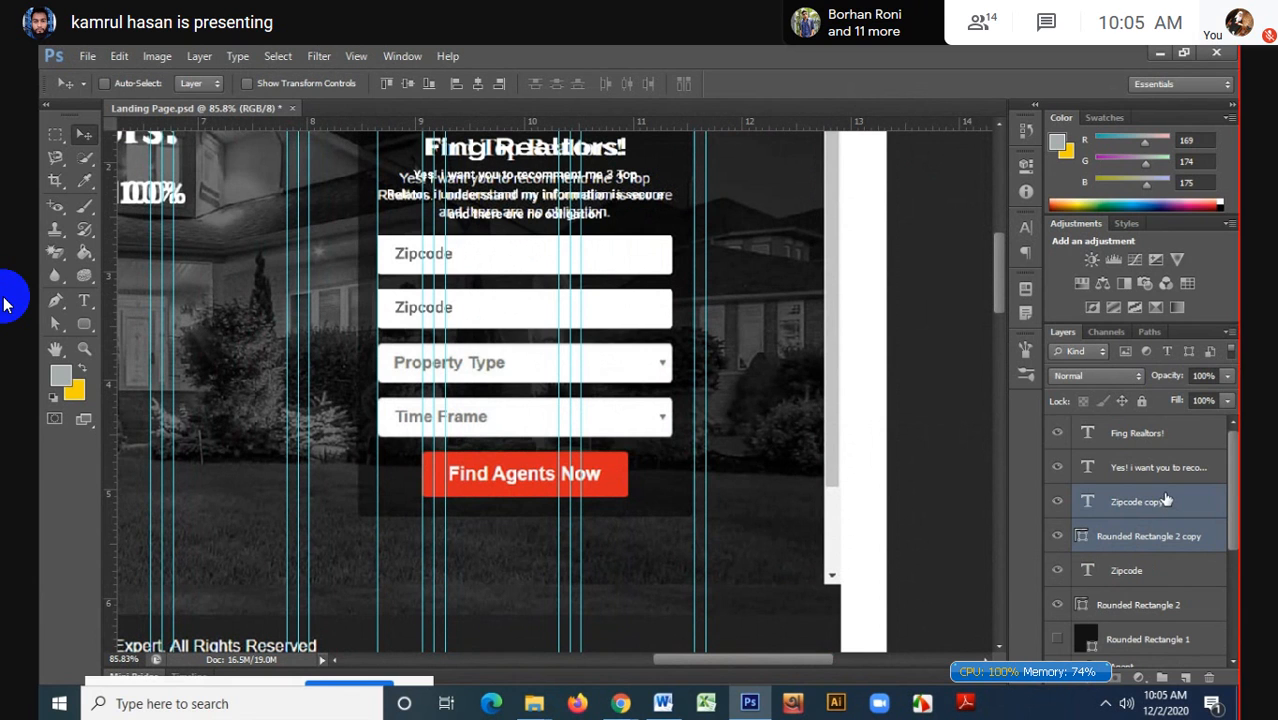
# - Duplicate the Zipcode field over the reference Property Type and Time Frame fields, stacking each copy's layers below the preceding field's layers
pyautogui.moveTo(1169, 508); pyautogui.dragTo(1166, 628)
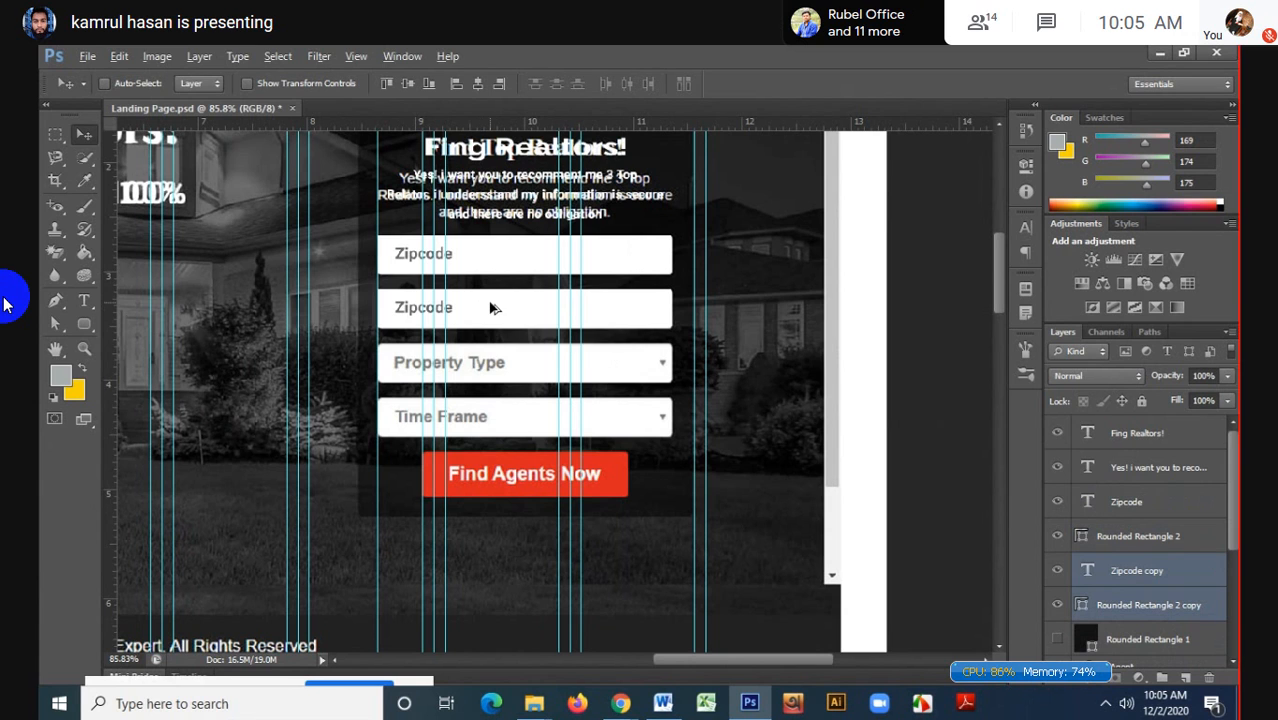
pyautogui.moveTo(490, 308); pyautogui.dragTo(491, 362)
pyautogui.scroll(-2, 1143, 470)
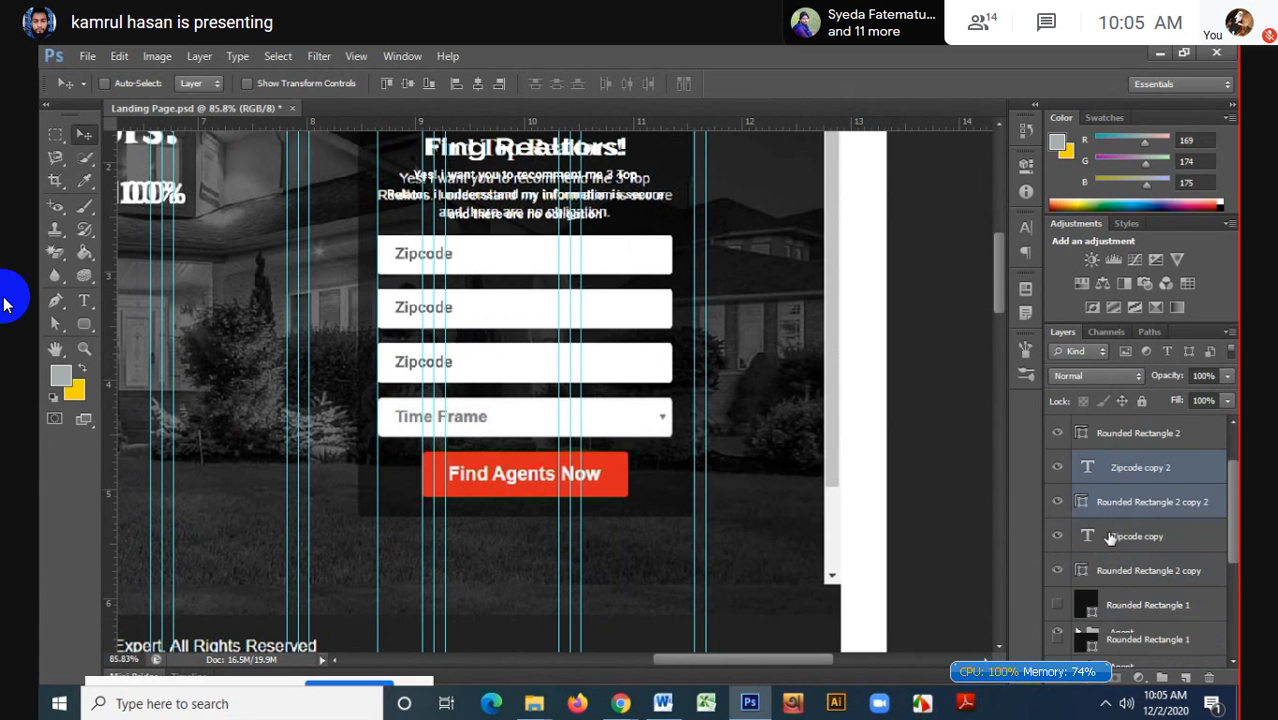
pyautogui.moveTo(1141, 489); pyautogui.dragTo(1143, 583)
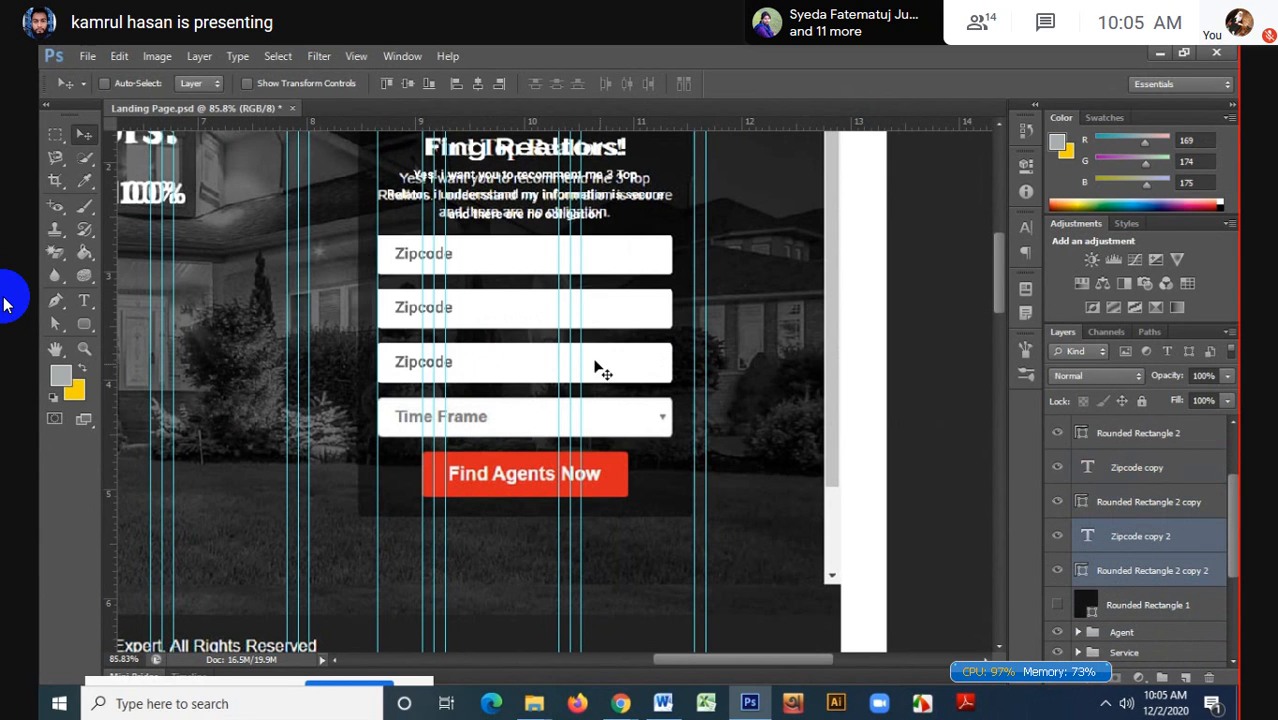
pyautogui.moveTo(482, 362); pyautogui.dragTo(483, 415)
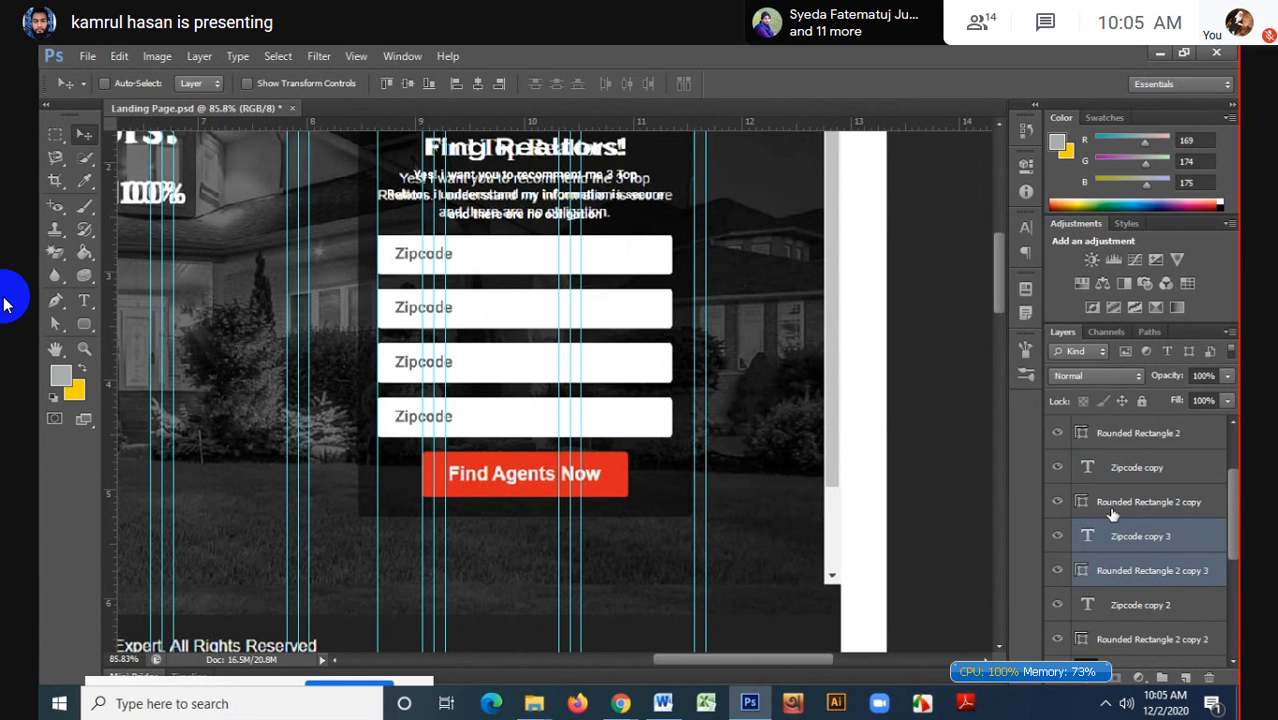
pyautogui.moveTo(1137, 441); pyautogui.dragTo(1145, 565)
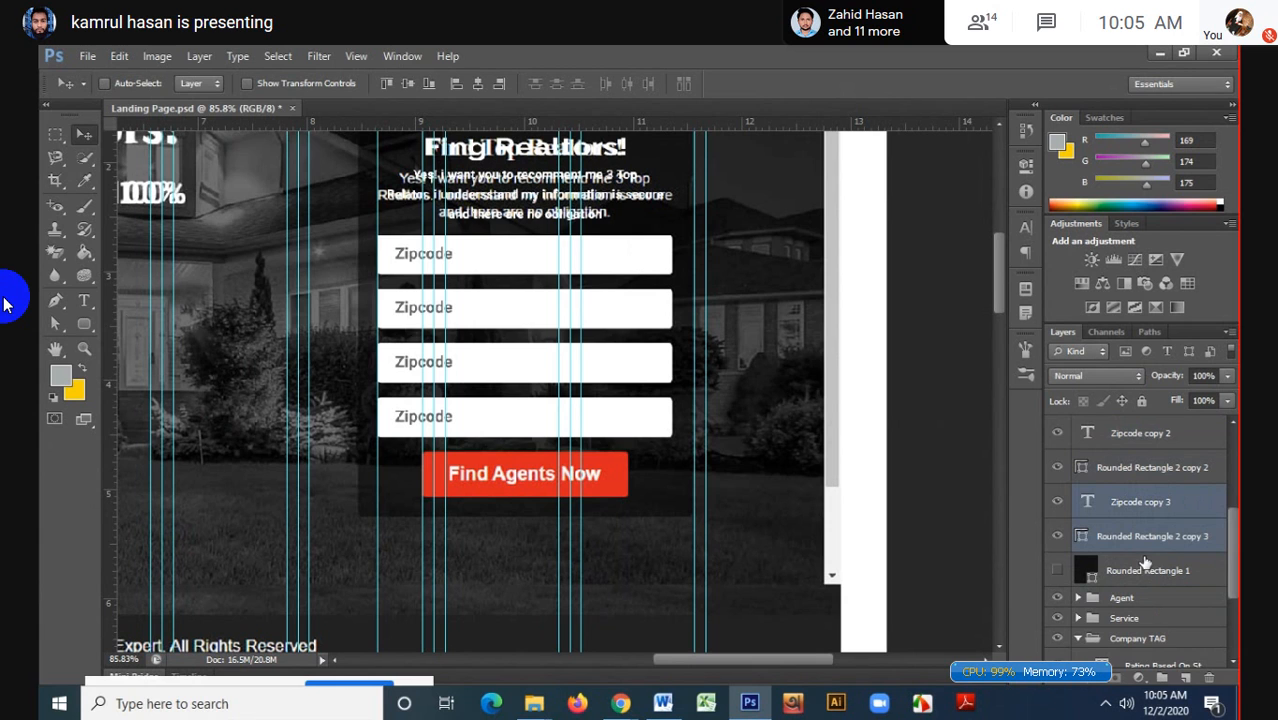
# - Hide Rounded Rectangle 2 copy 3 so the reference shows behind the bottom field, keeping only its Zipcode copy 3 text visible and selected
pyautogui.click(1058, 503)
pyautogui.click(1058, 503)
pyautogui.click(1058, 537)
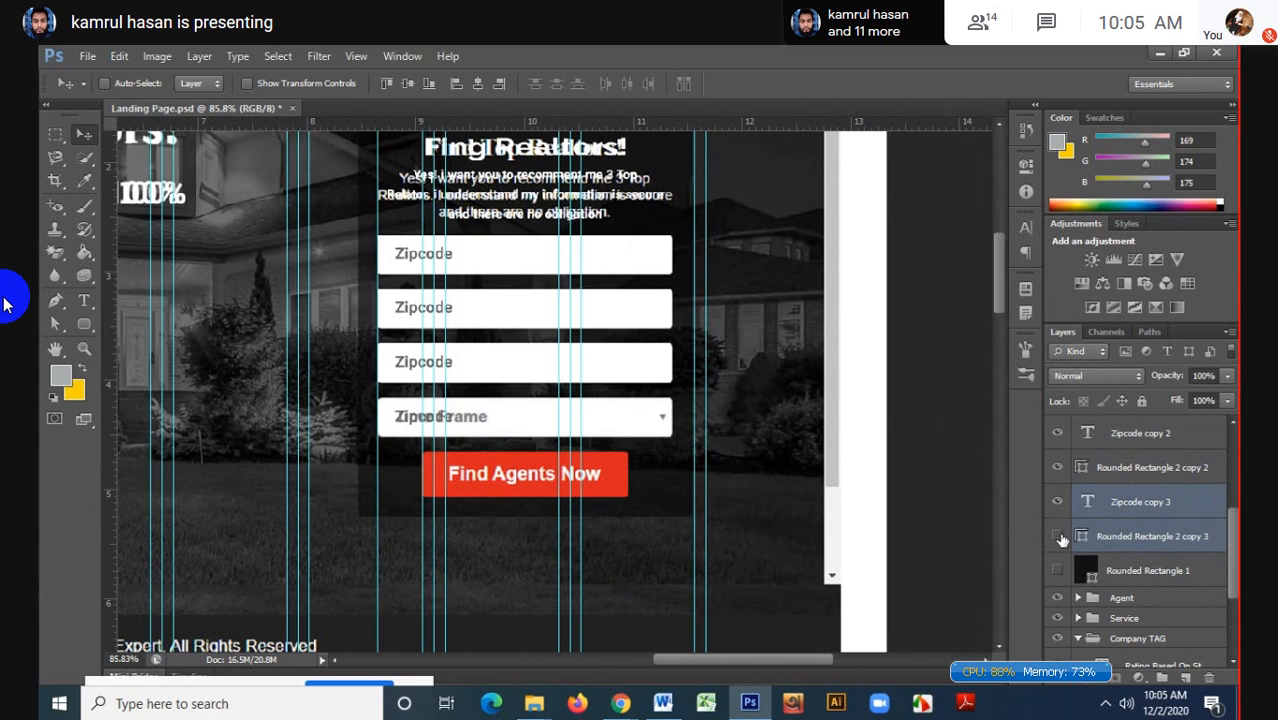
pyautogui.click(1058, 503)
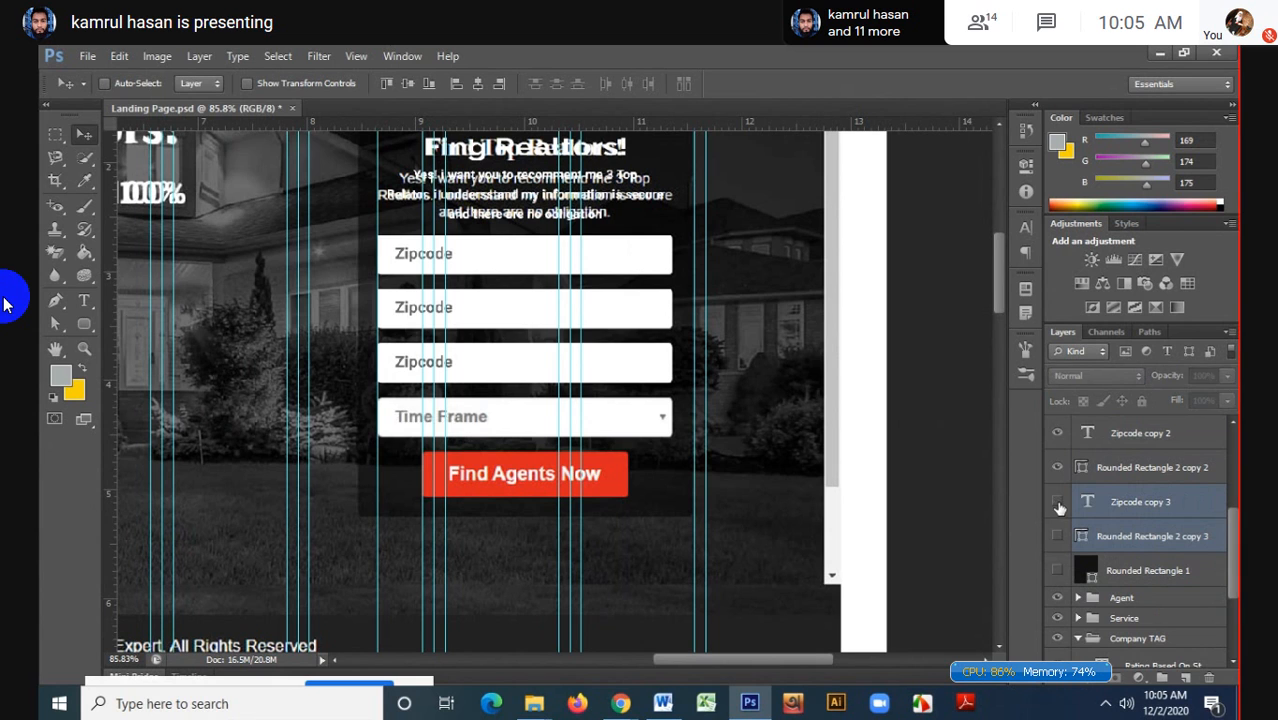
pyautogui.click(1058, 503)
pyautogui.click(1118, 506)
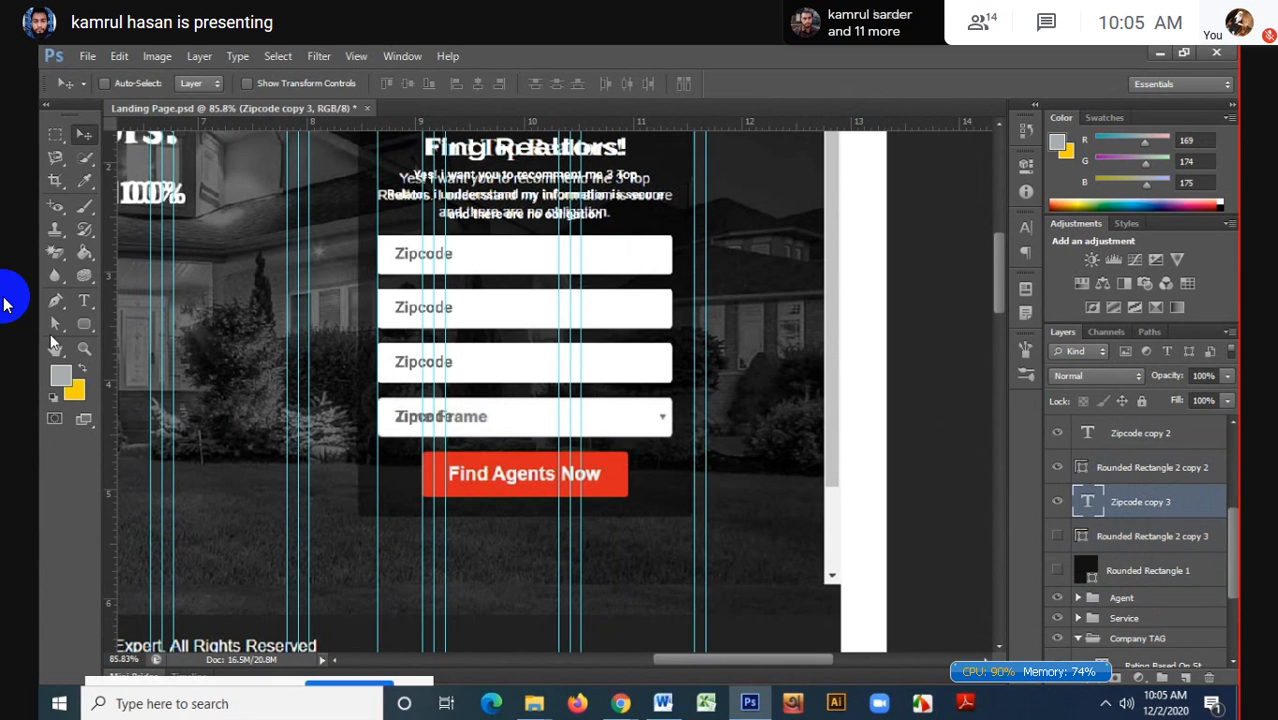
# - Replace the bottom field's text with "Time Frame", line it up with the reference label, commit it and show Rounded Rectangle 2 copy 3
pyautogui.click(84, 300)
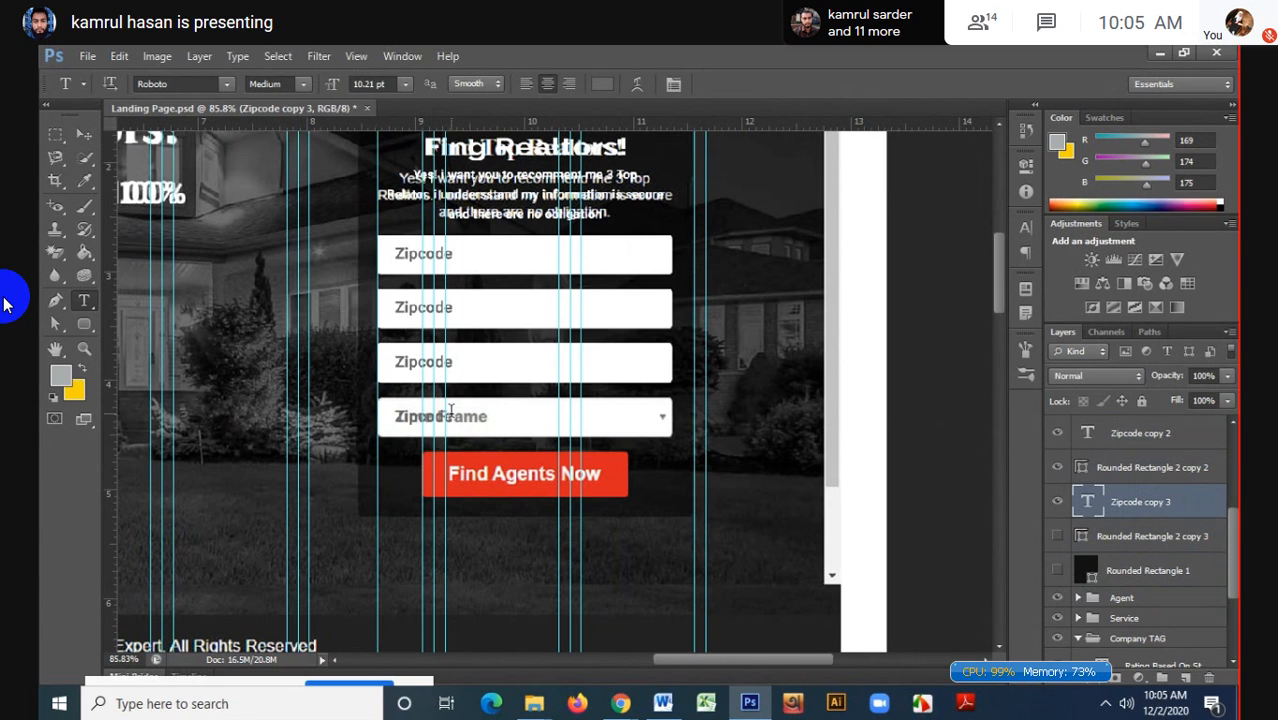
pyautogui.moveTo(451, 414); pyautogui.dragTo(383, 412)
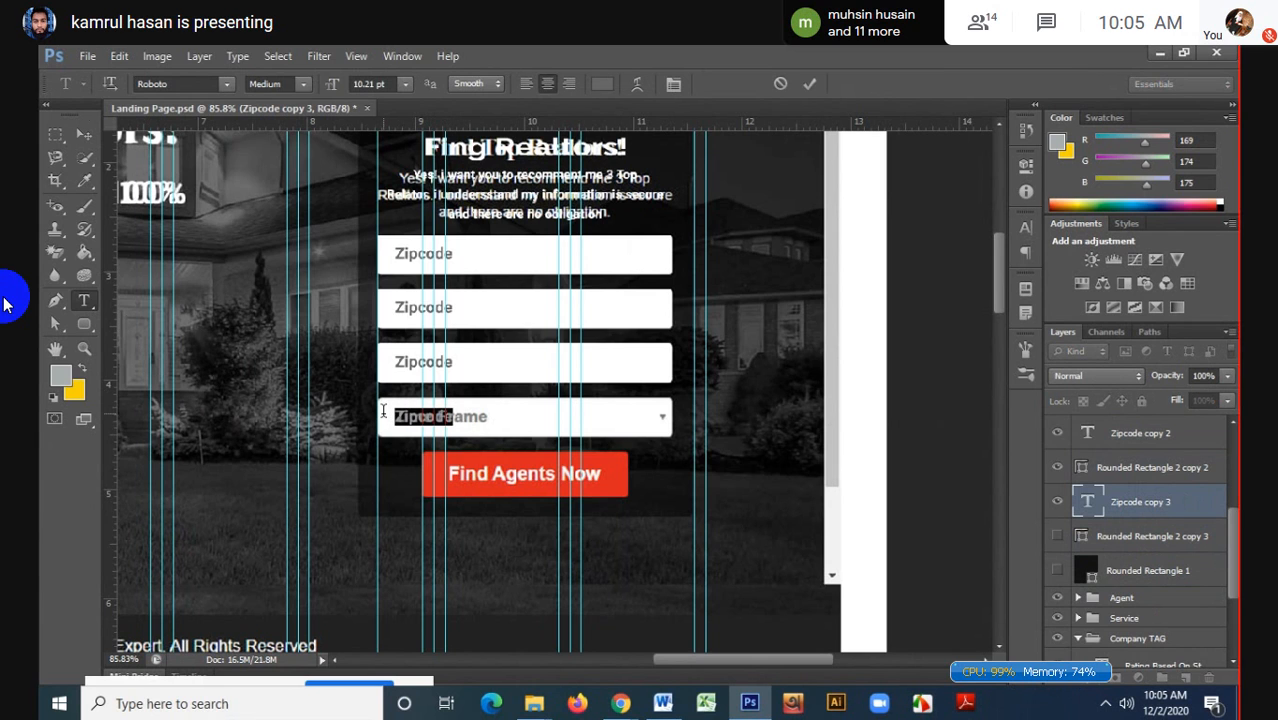
pyautogui.press('BackSpace')
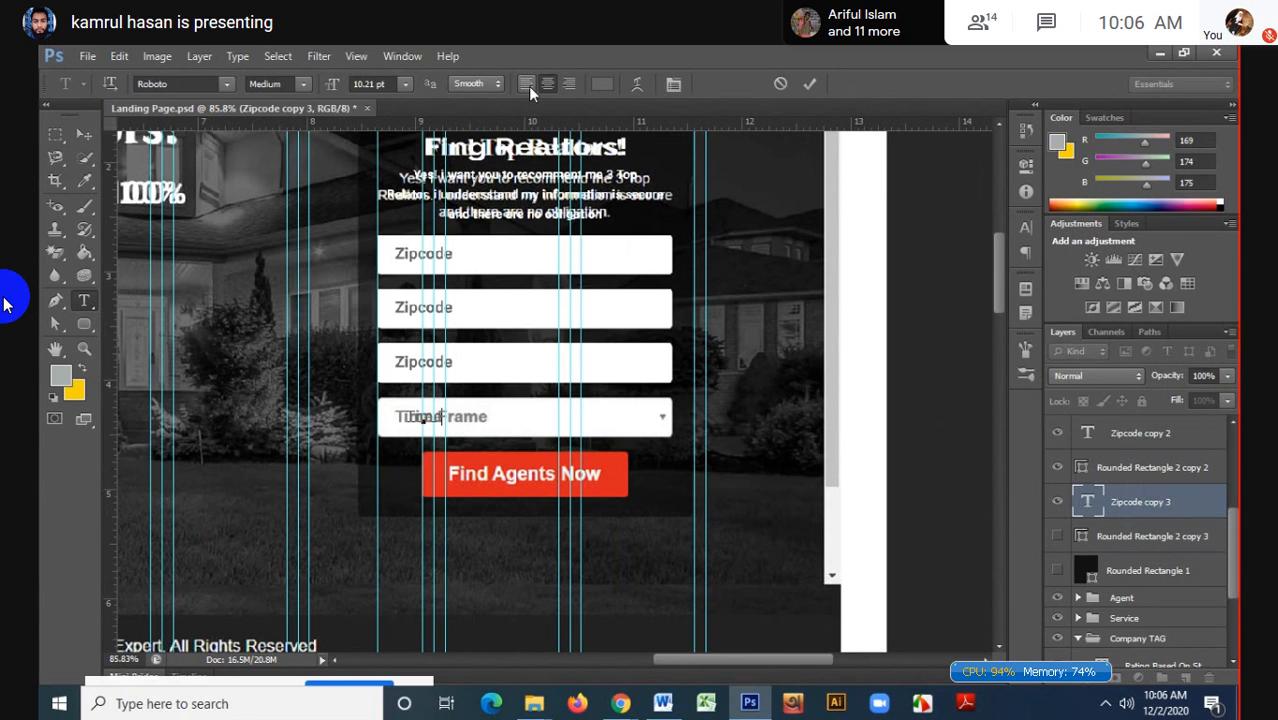
pyautogui.write('Frame')
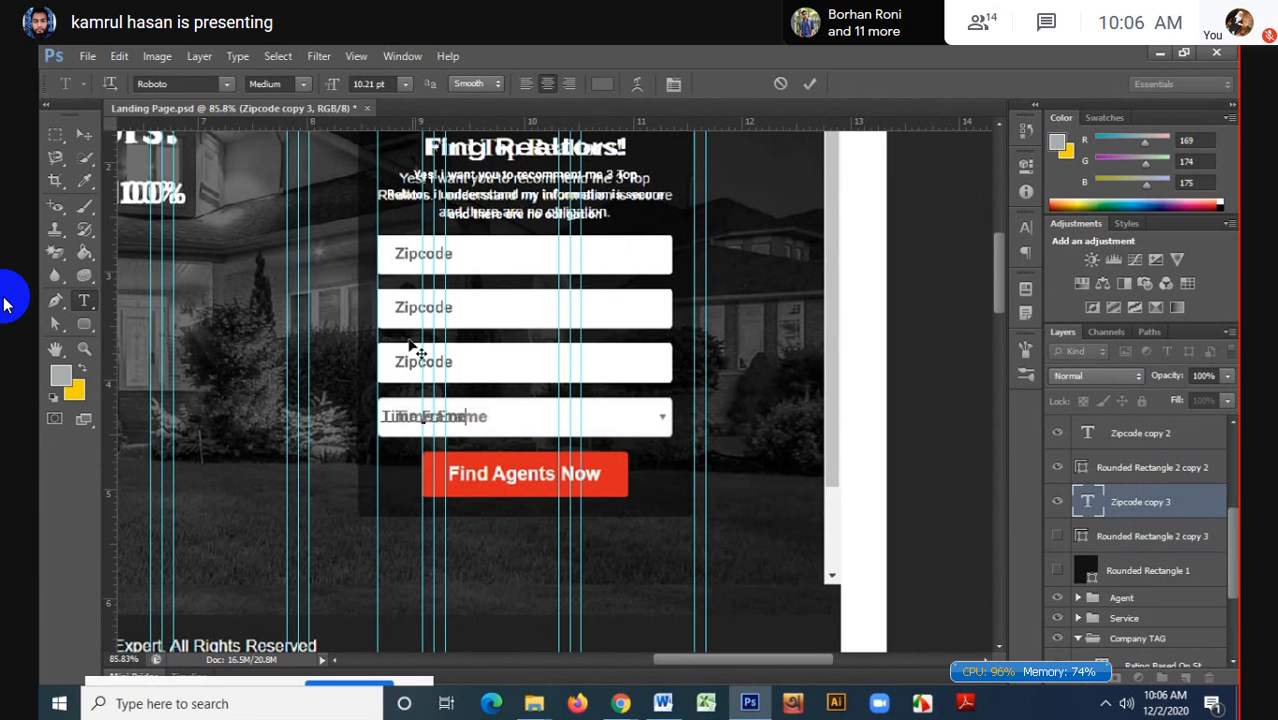
pyautogui.click(386, 416)
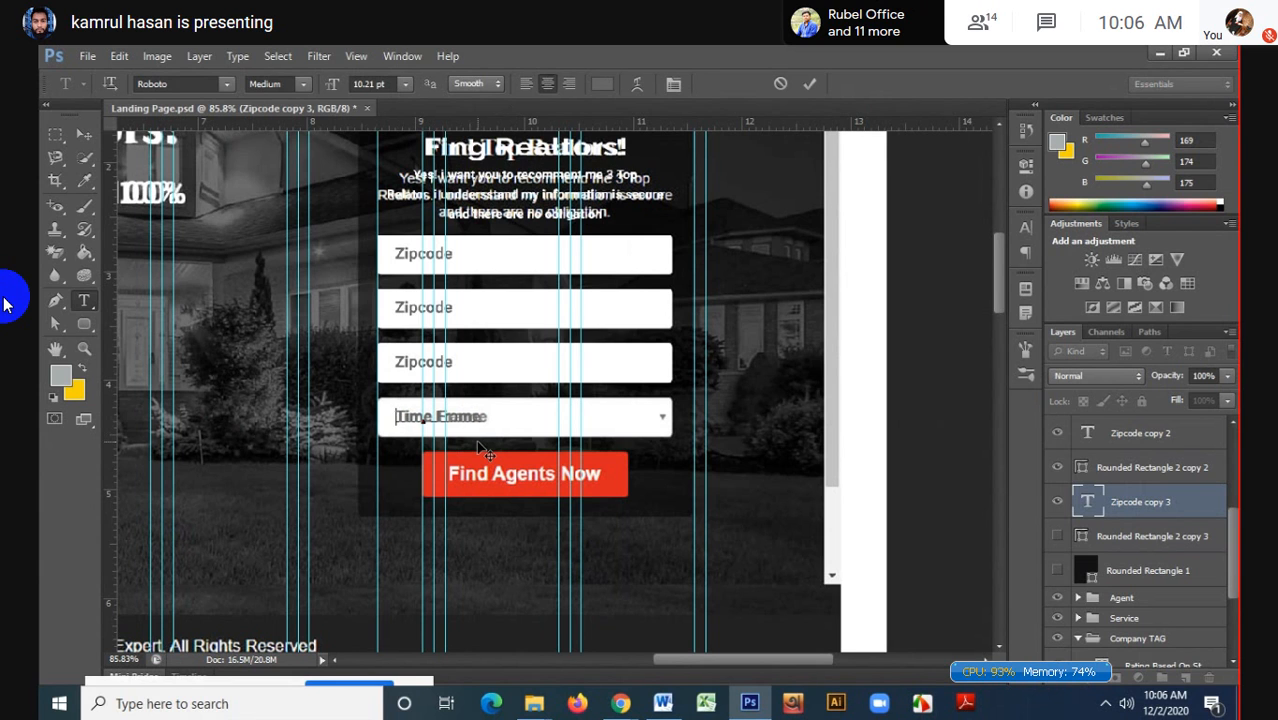
pyautogui.click(809, 83)
pyautogui.scroll(1, 437, 381)
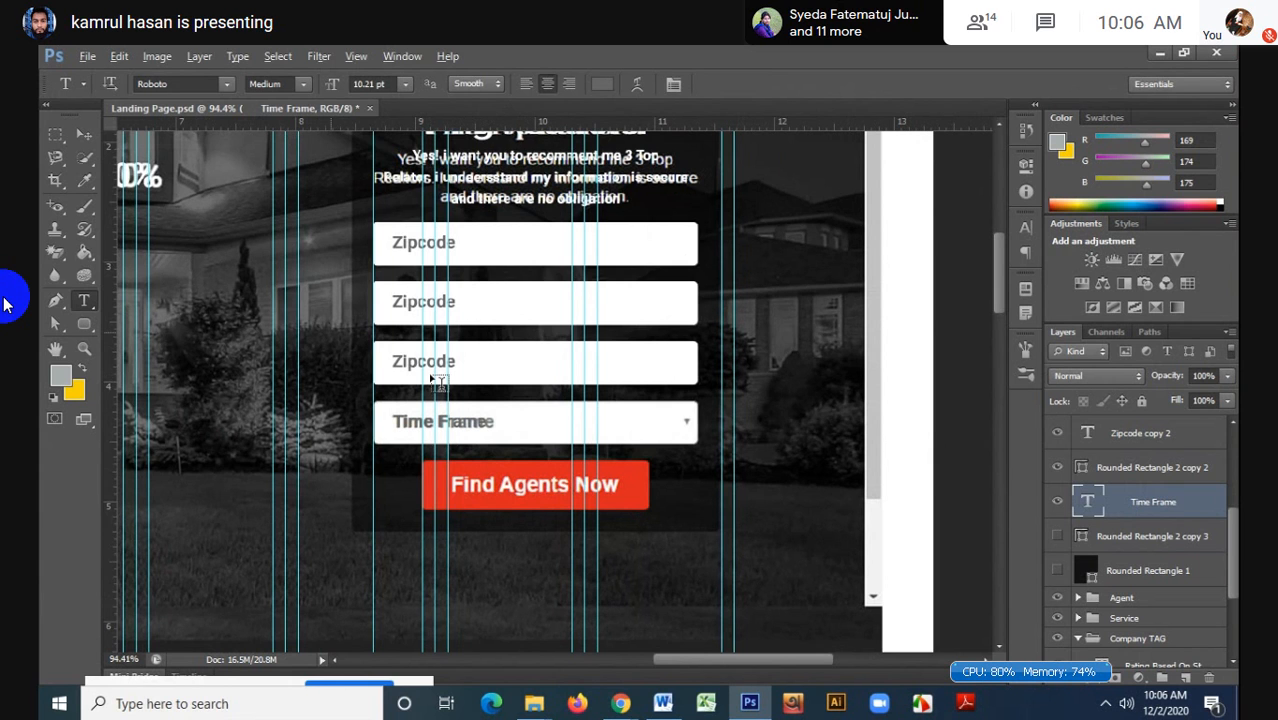
pyautogui.scroll(6, 437, 381)
pyautogui.click(1057, 536)
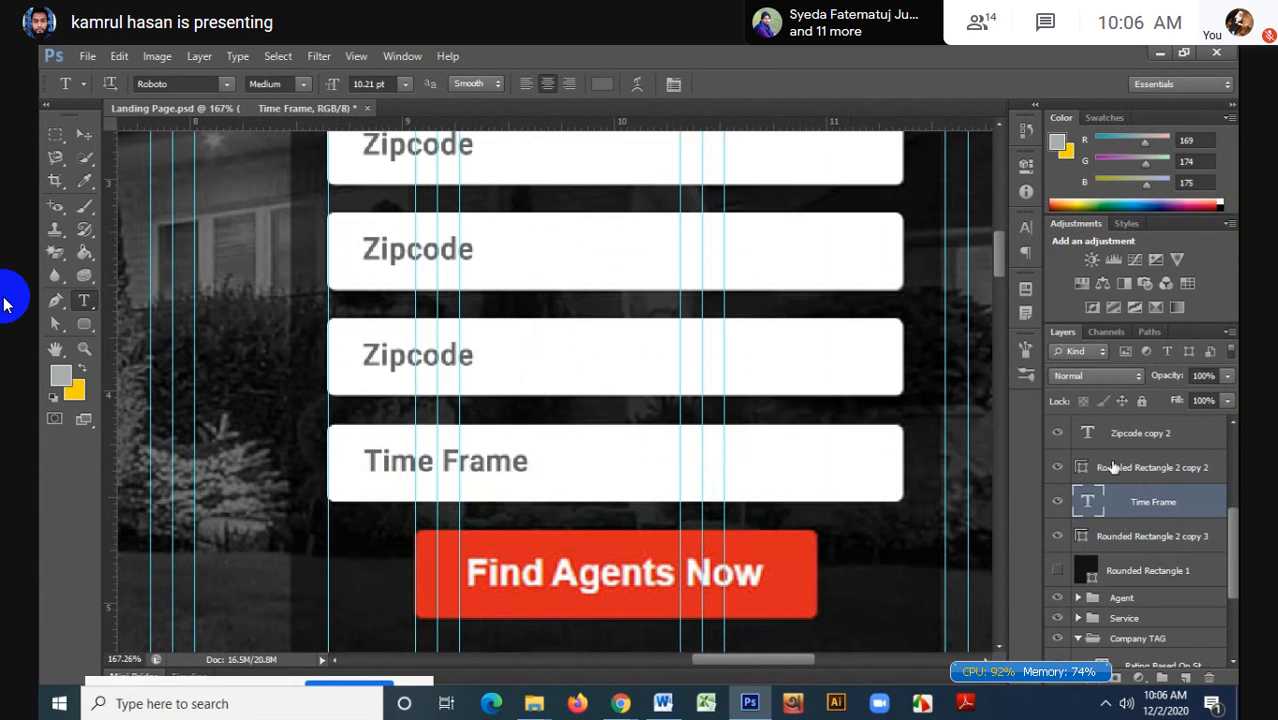
# - Hide Rounded Rectangle 2 copy 2 to expose the reference Property Type field and select the Zipcode copy 2 text layer
pyautogui.click(1113, 467)
pyautogui.click(1058, 464)
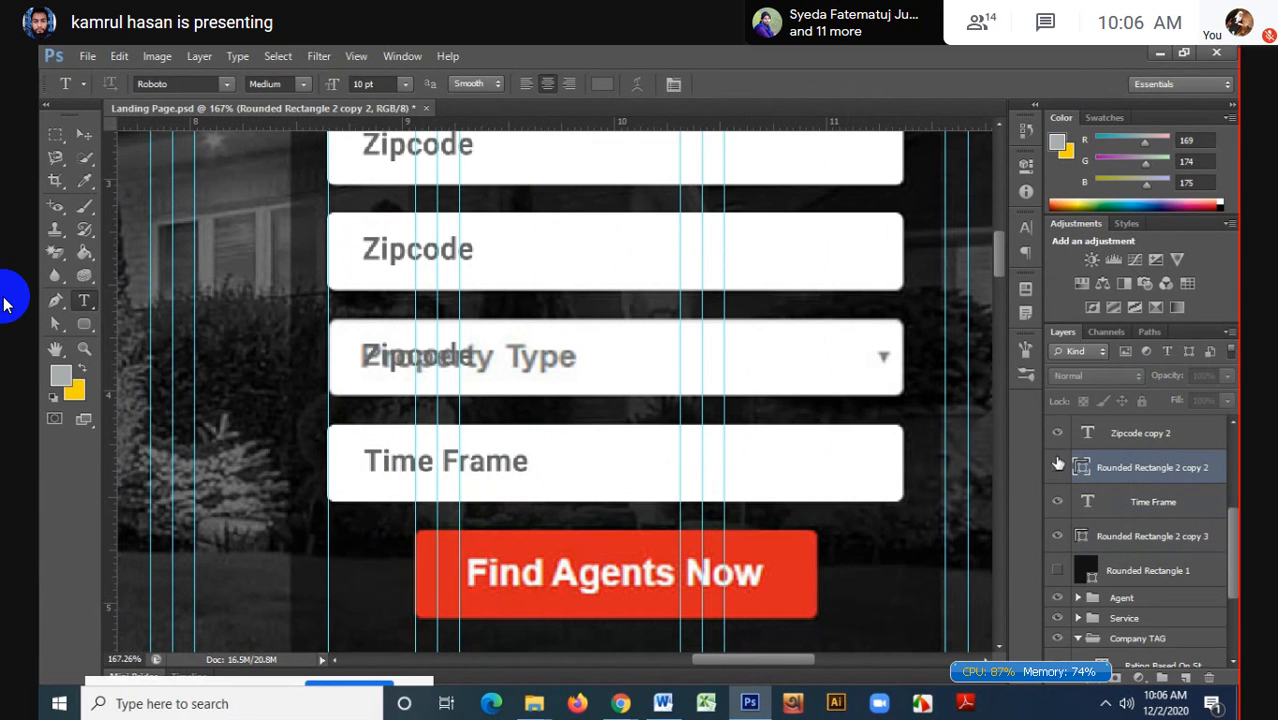
pyautogui.click(1057, 437)
pyautogui.click(1112, 433)
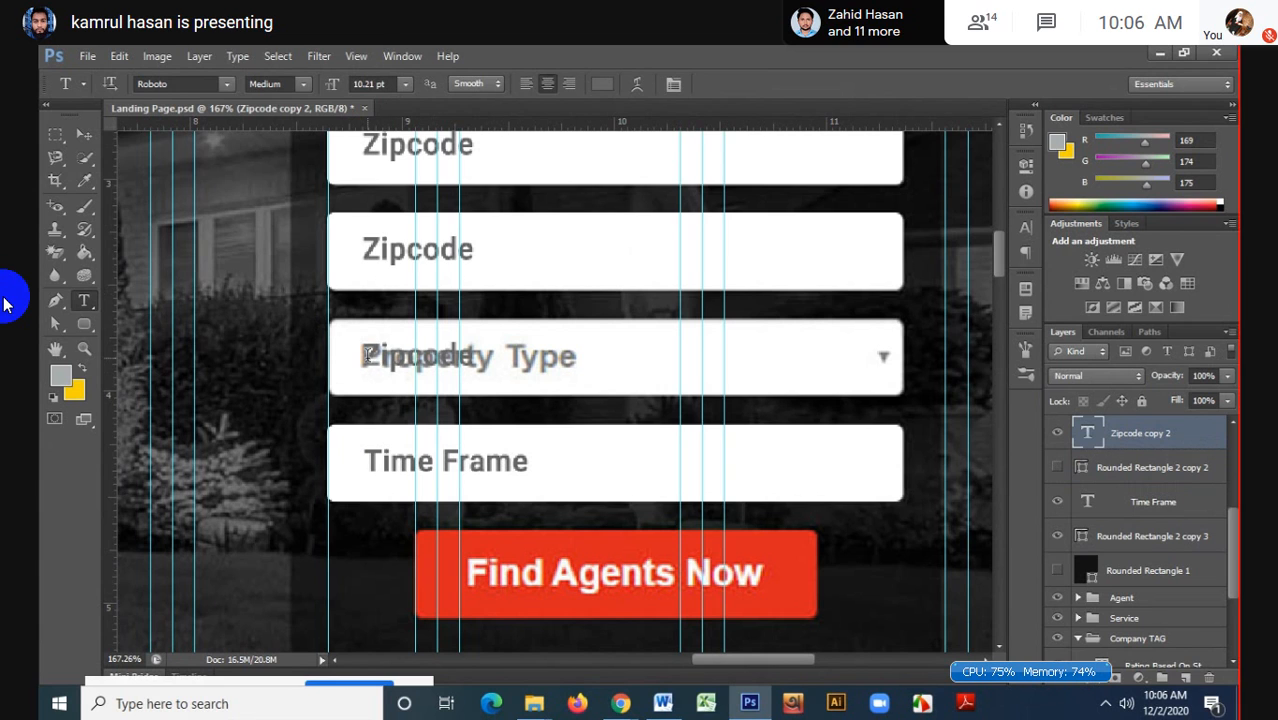
# - Change the third field's text to "Proparty Type", align its start with the reference label, commit it and show Rounded Rectangle 2 copy 2
pyautogui.moveTo(365, 356); pyautogui.dragTo(500, 356)
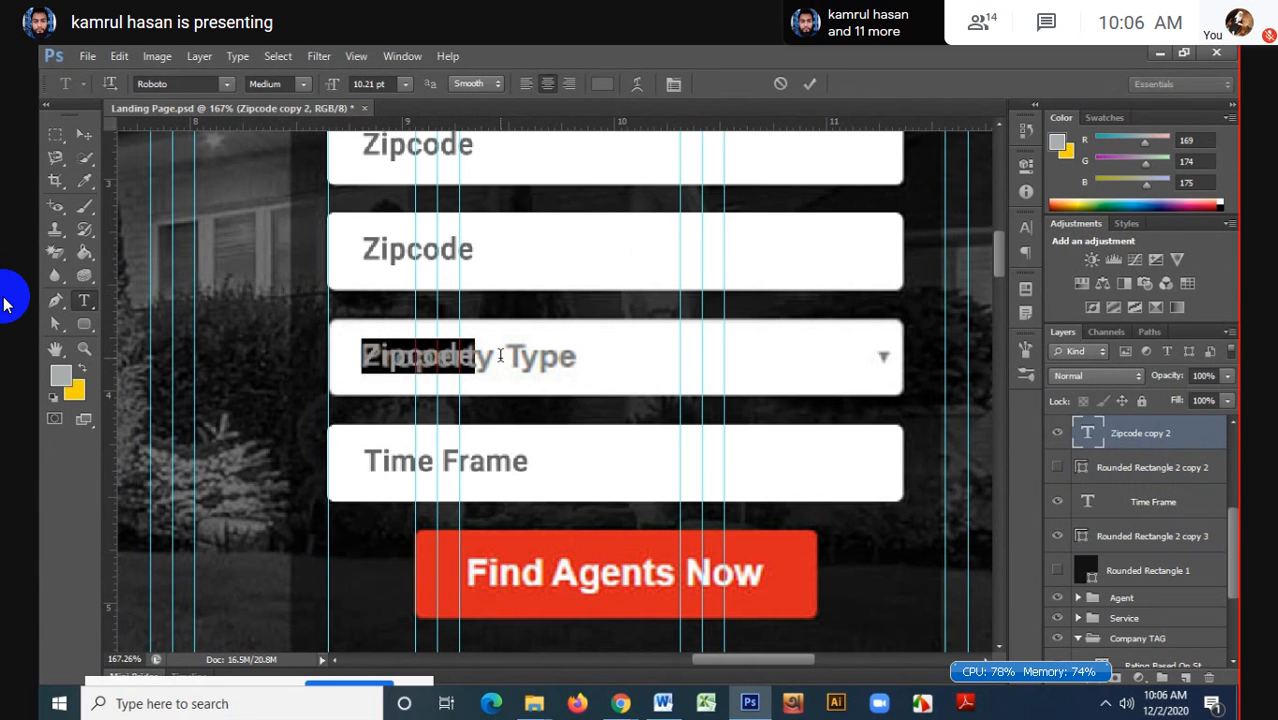
pyautogui.write('Proper')
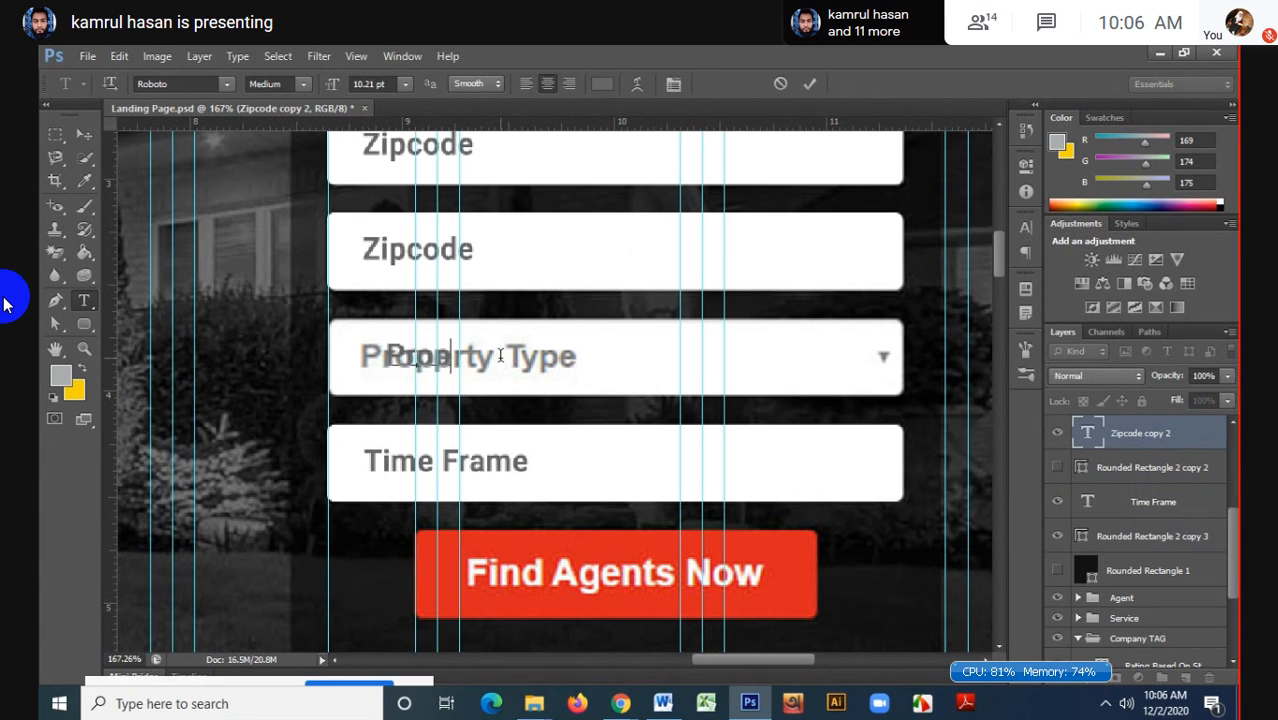
pyautogui.write('ty')
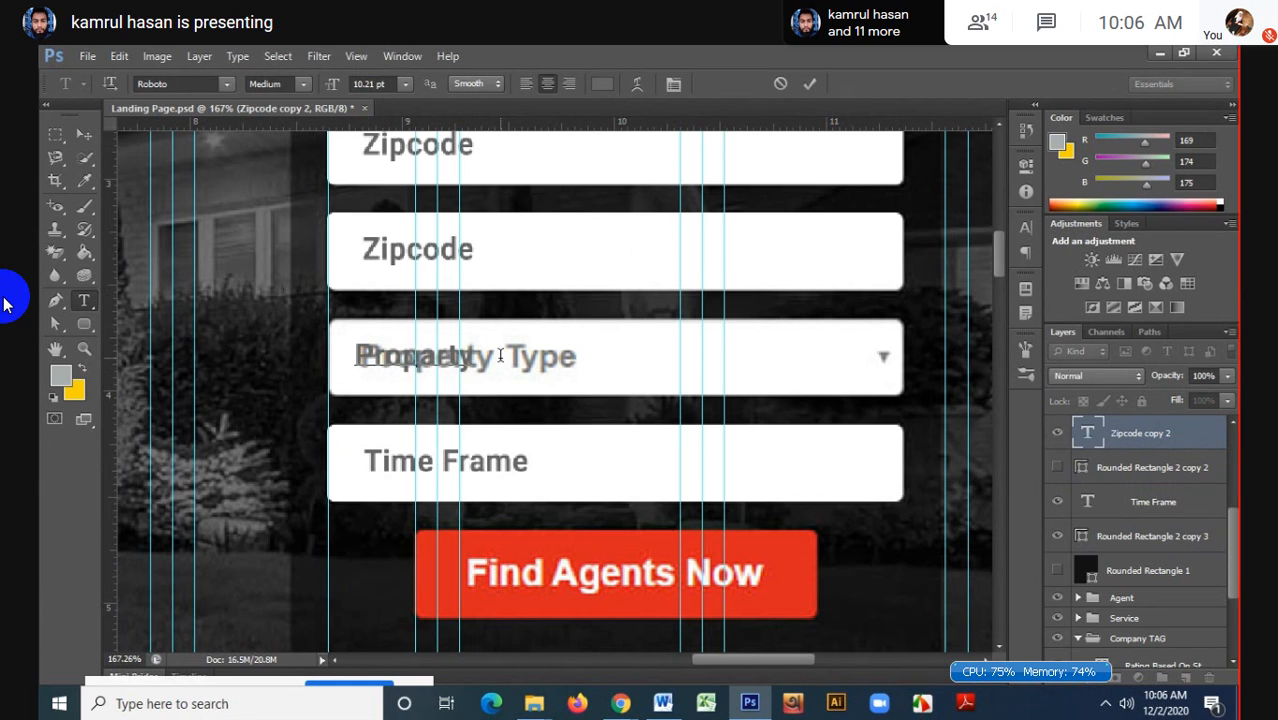
pyautogui.write(' Type')
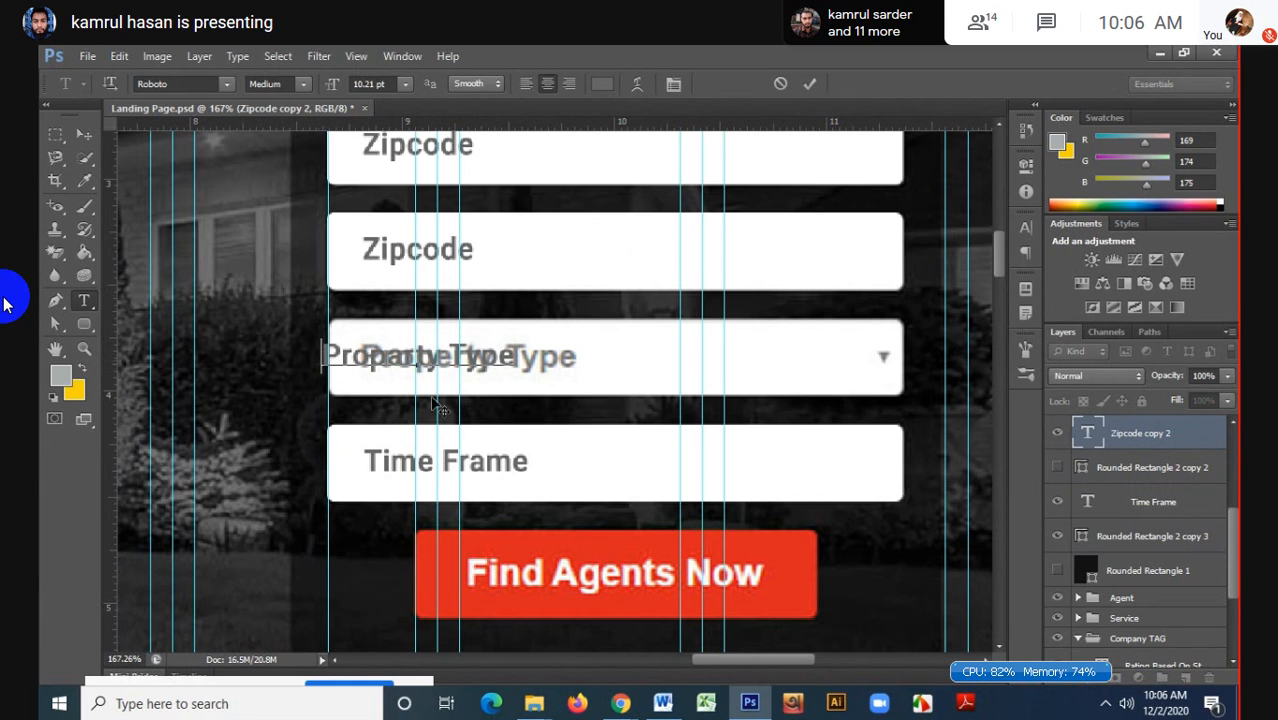
pyautogui.moveTo(431, 398); pyautogui.dragTo(457, 411)
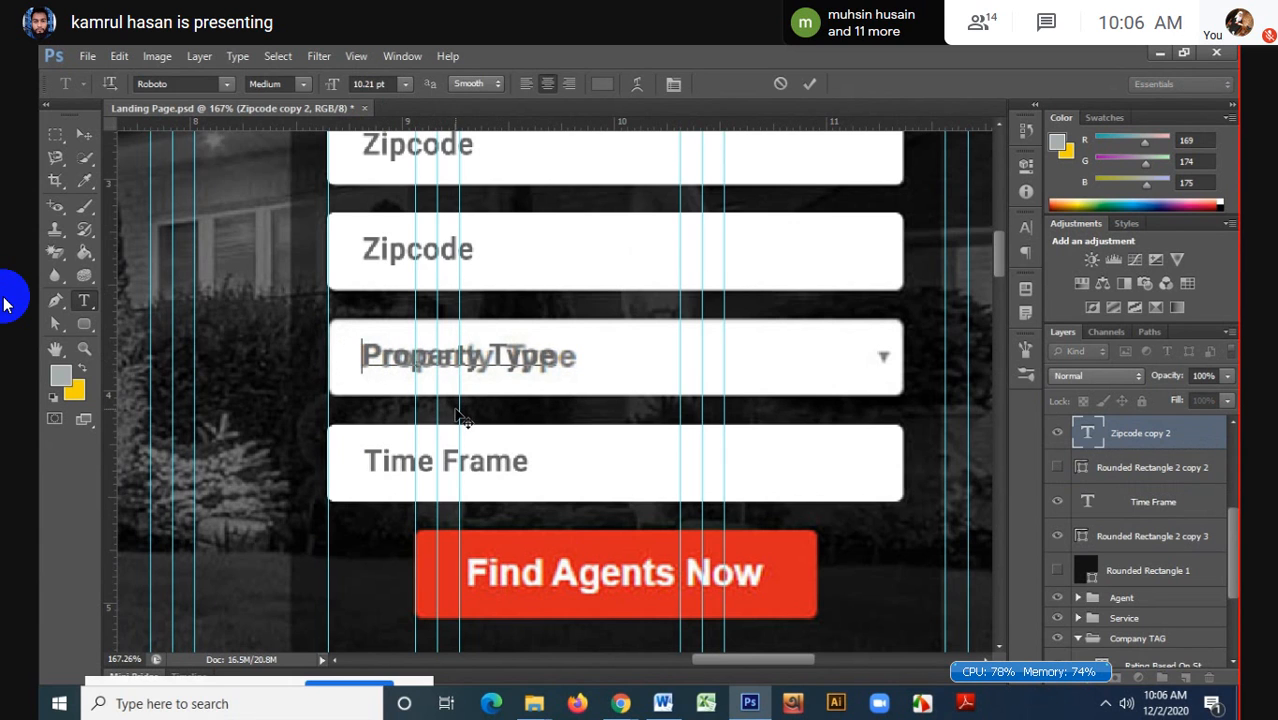
pyautogui.click(808, 83)
pyautogui.click(1058, 467)
# - Hide Rounded Rectangle 2 copy and replace the second field's Zipcode text with "I'm looking to"
pyautogui.scroll(3, 1060, 470)
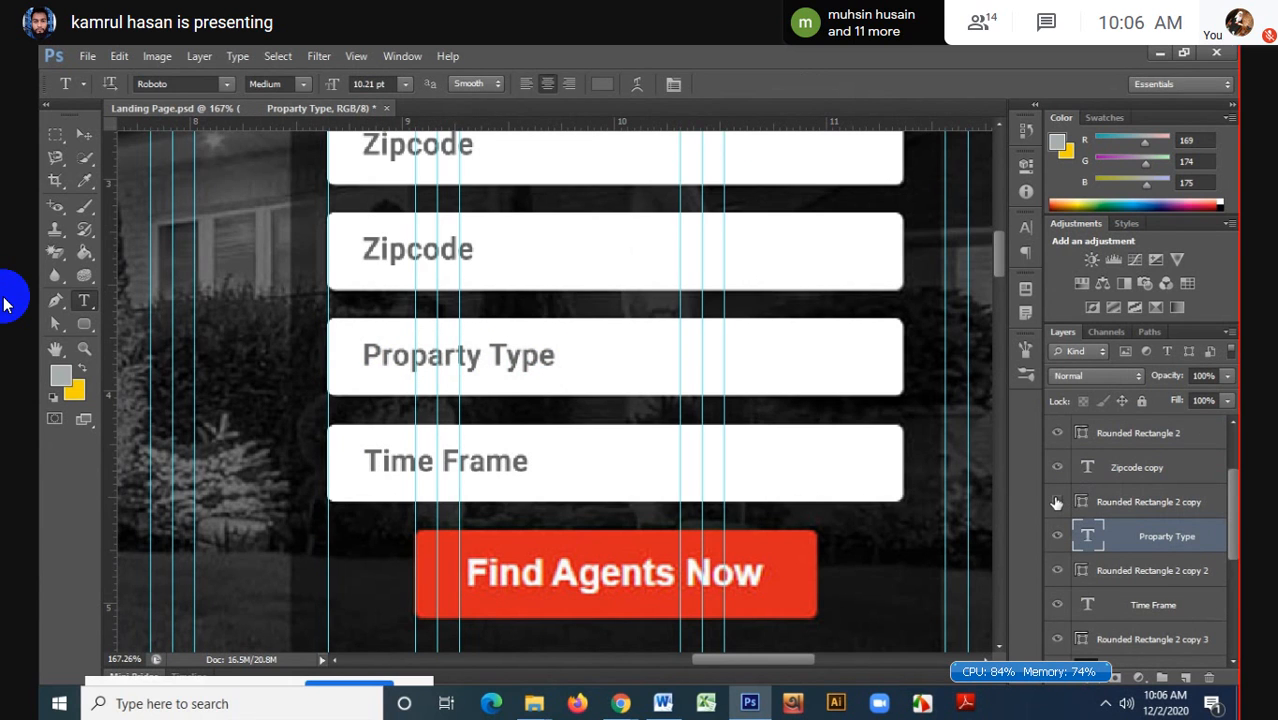
pyautogui.click(1058, 502)
pyautogui.click(1117, 470)
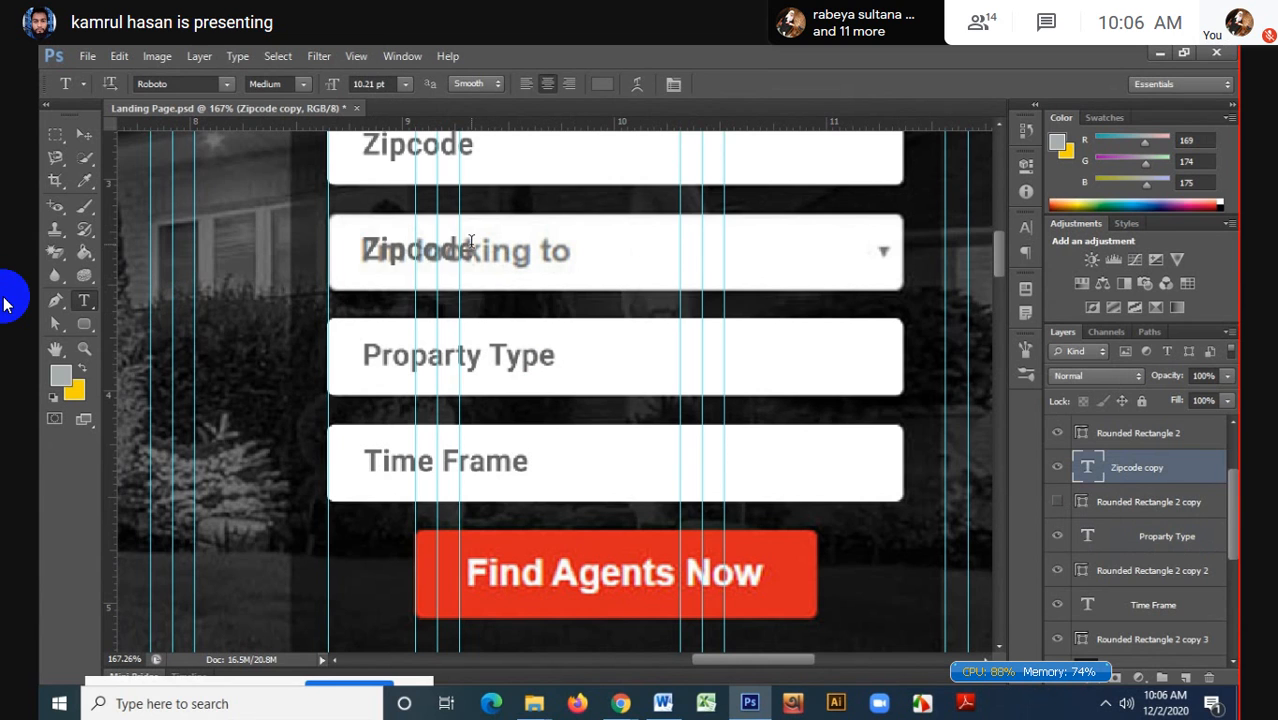
pyautogui.moveTo(466, 243); pyautogui.dragTo(362, 242)
pyautogui.press('BackSpace')
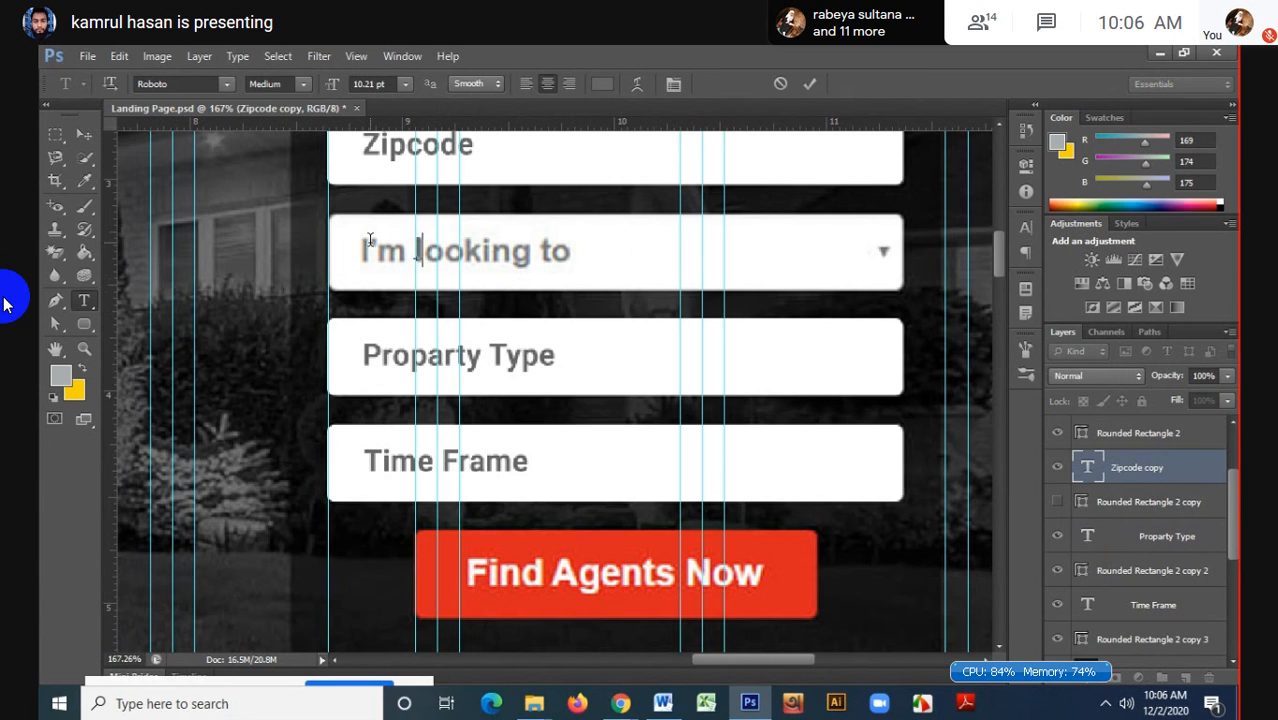
pyautogui.write("I'm")
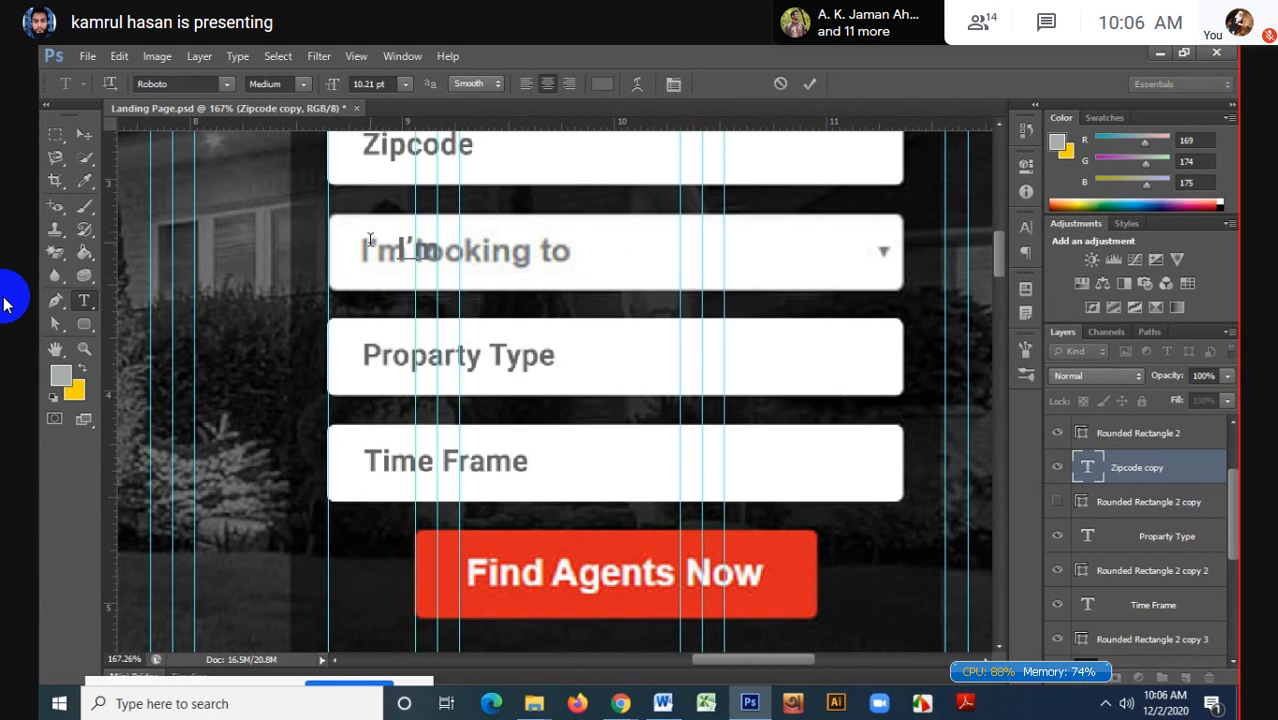
pyautogui.write(' Lo')
pyautogui.press('BackSpace')
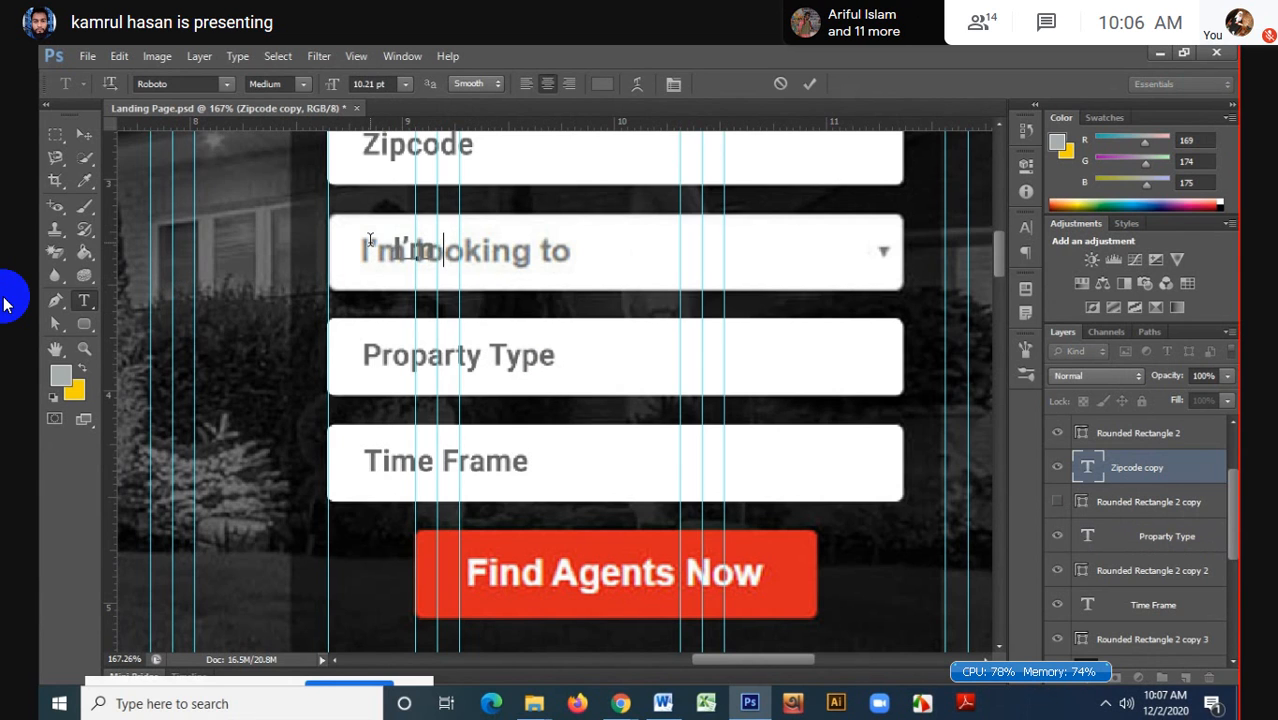
pyautogui.write('liokin')
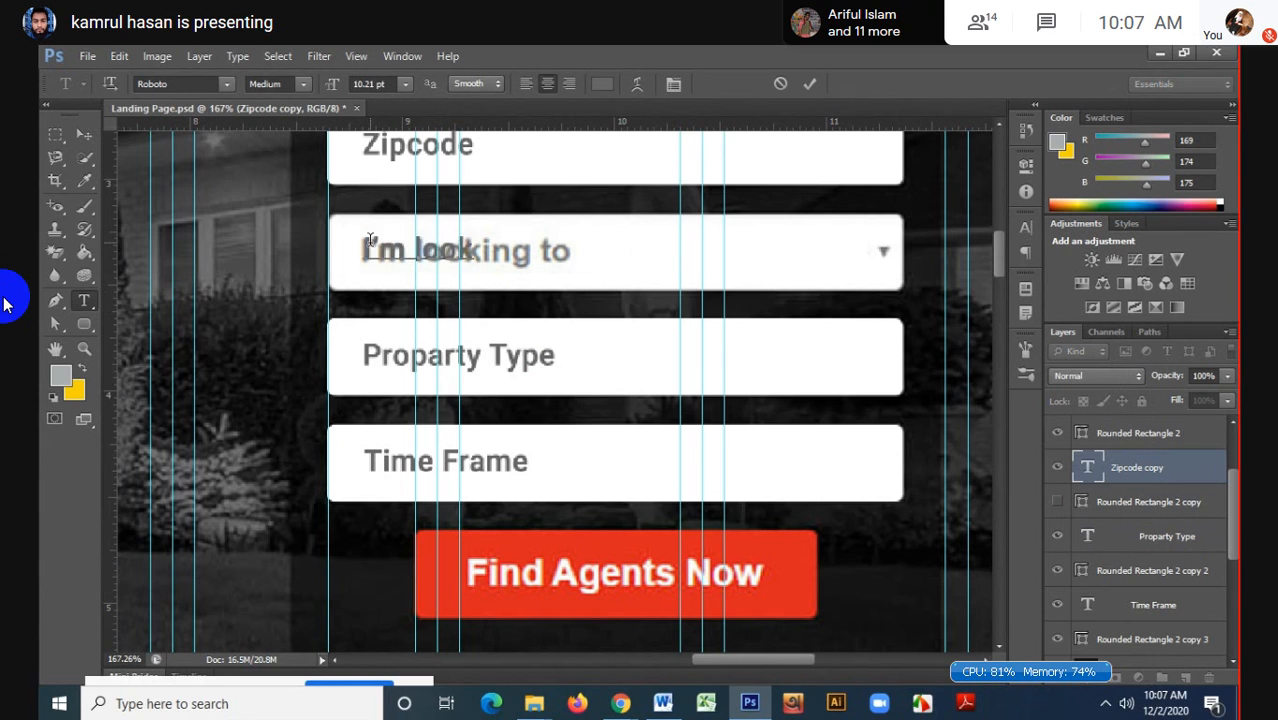
pyautogui.write('g')
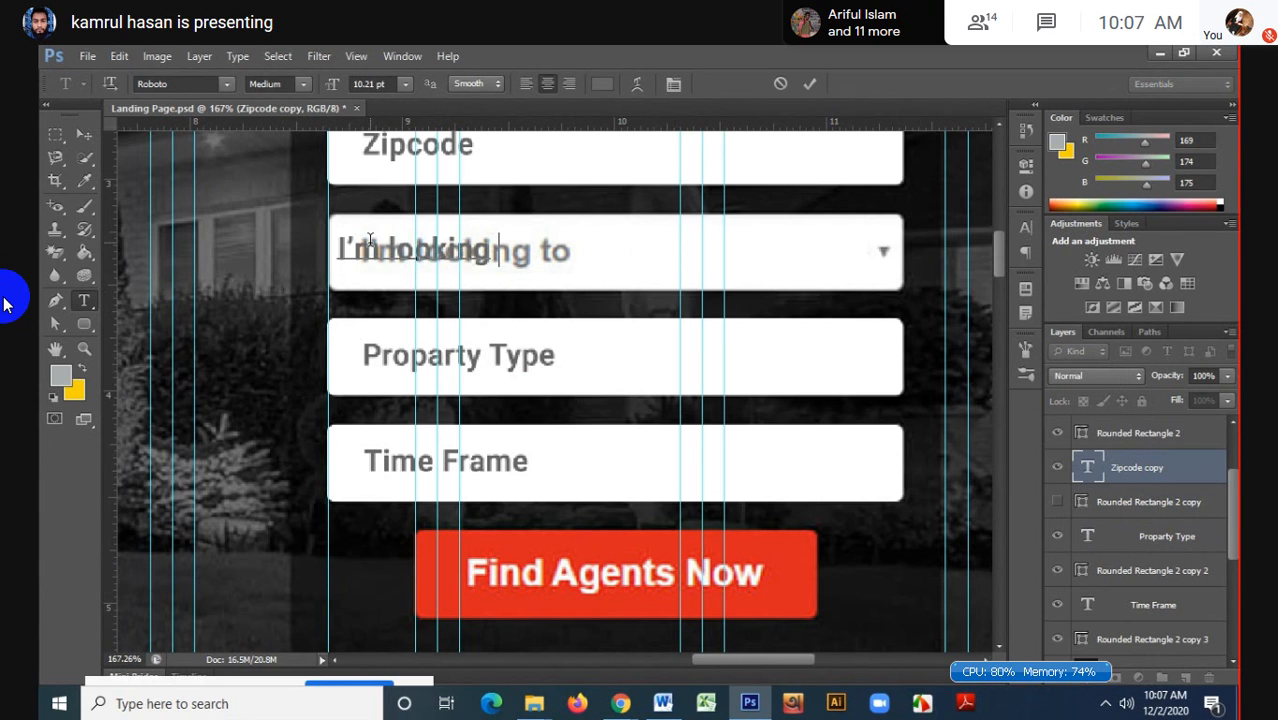
pyautogui.write(' to')
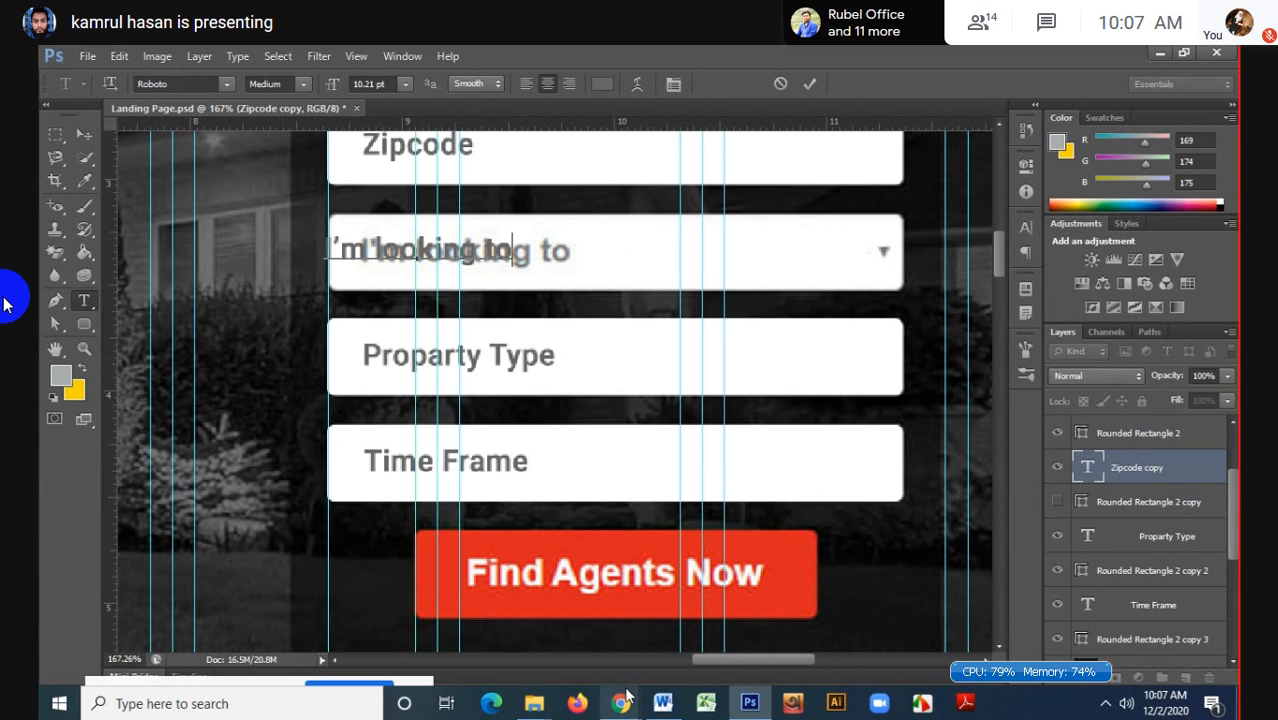
# - Switch to the Google Meet window in Chrome to check the meeting, and return to the landing page document in Photoshop
pyautogui.moveTo(624, 693)
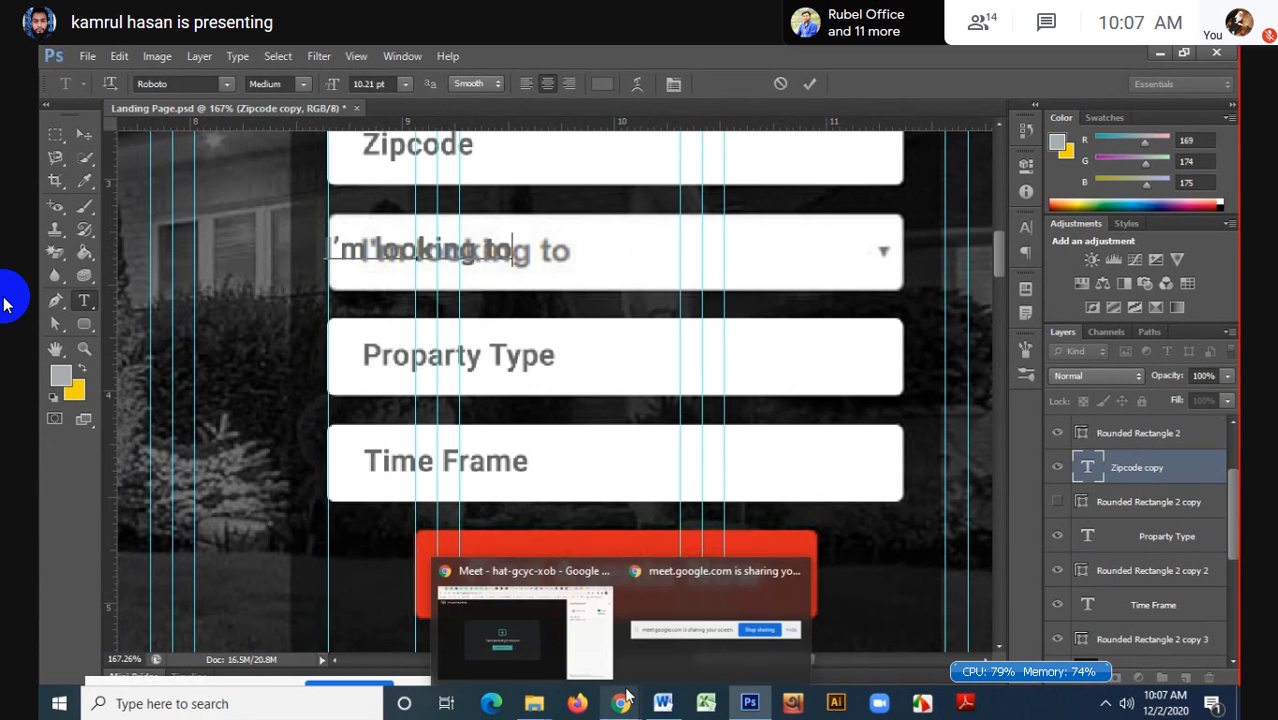
pyautogui.click(565, 610)
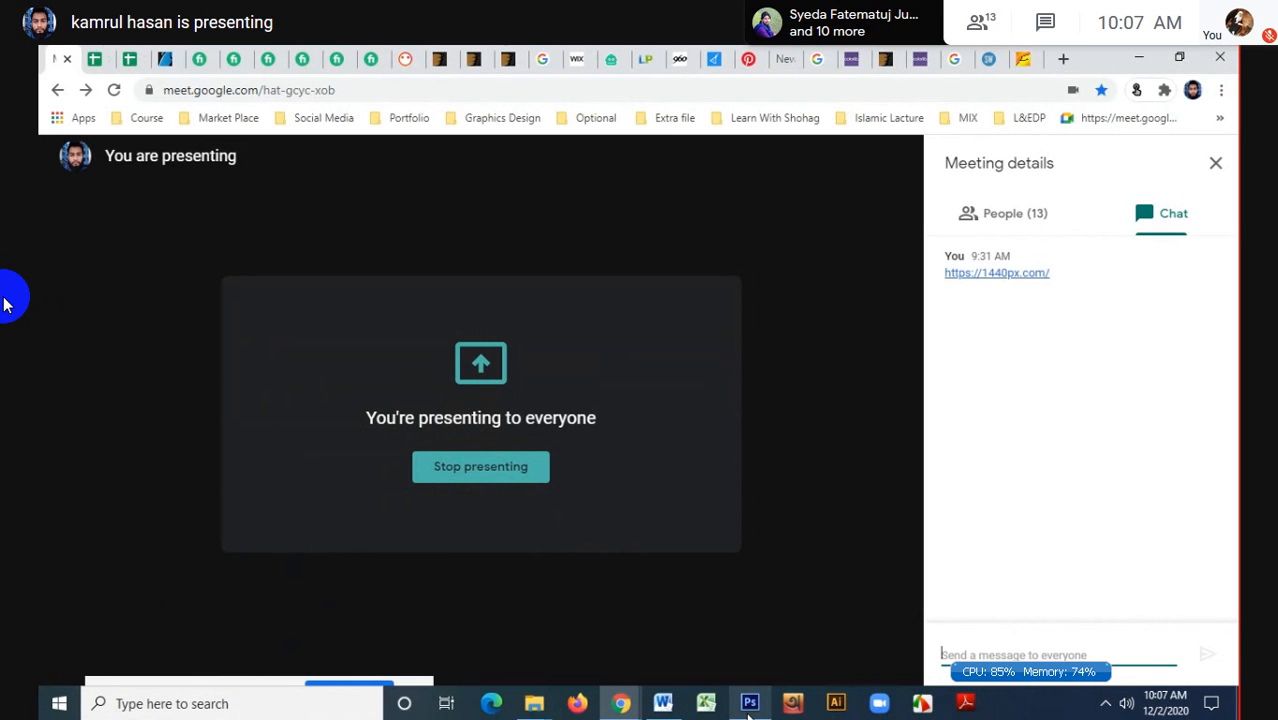
pyautogui.moveTo(749, 703)
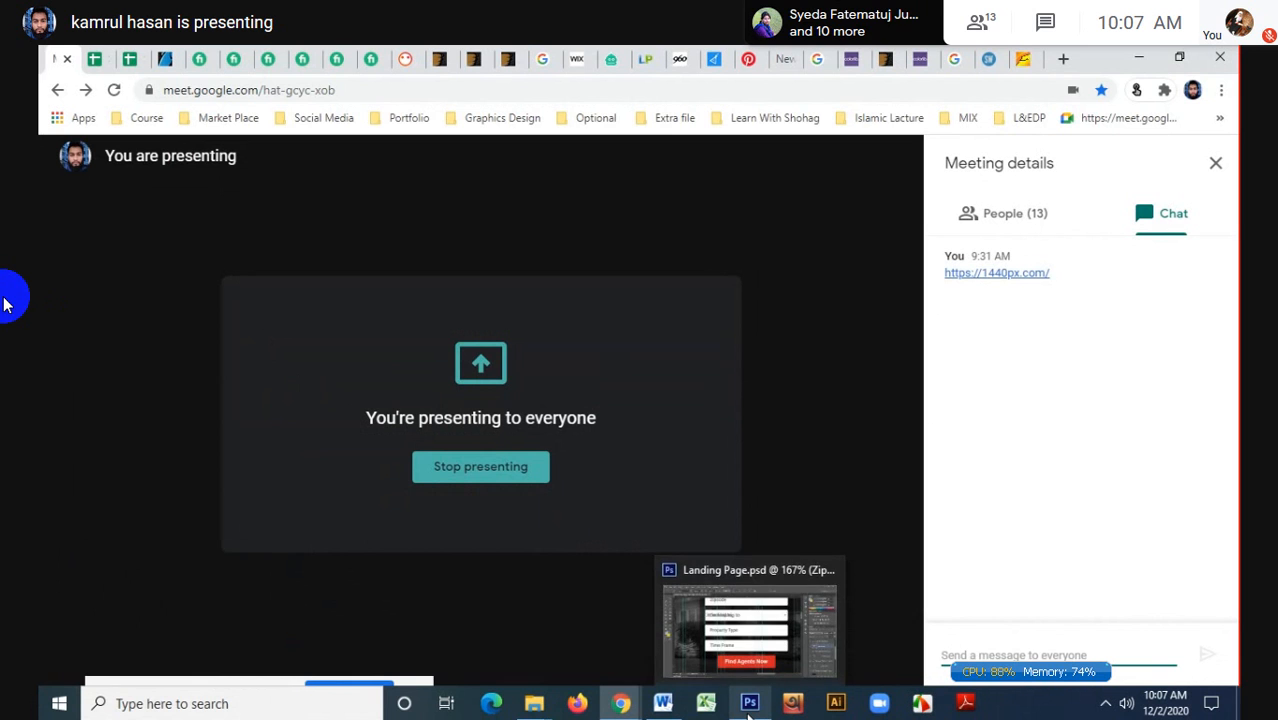
pyautogui.click(766, 638)
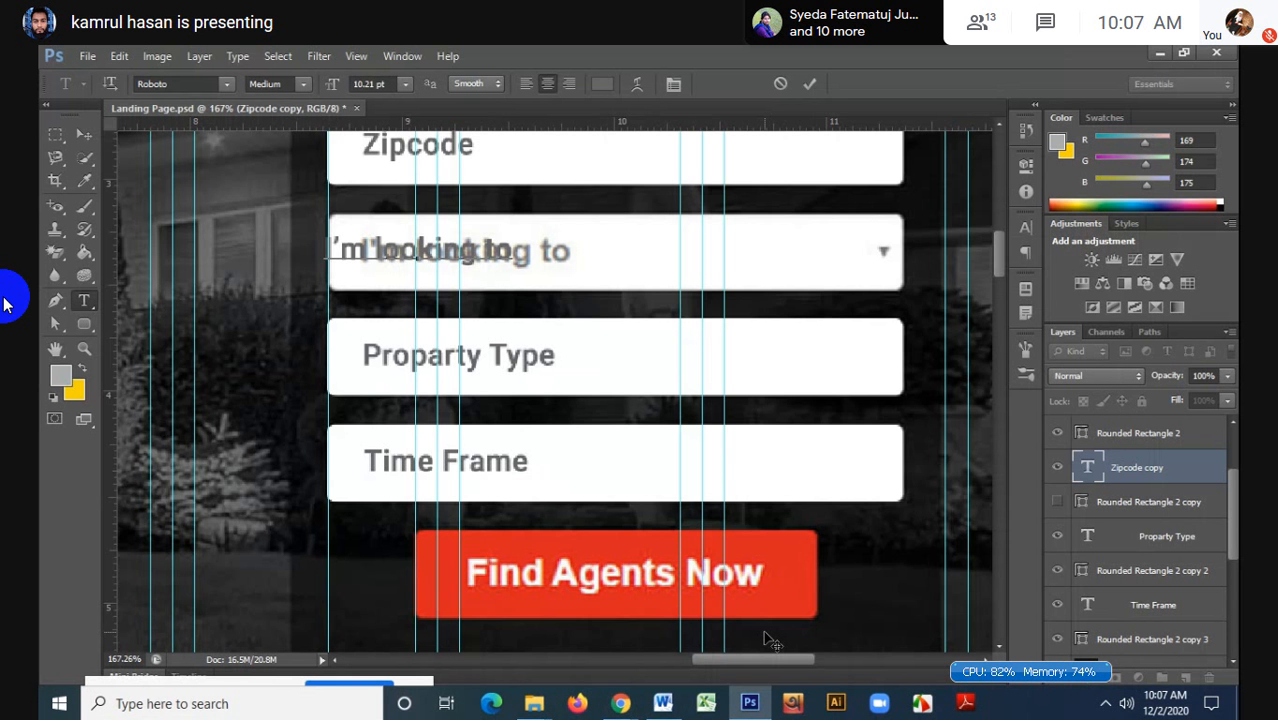
# - Align the start of the "I'm looking to" text with the reference label, commit it and show Rounded Rectangle 2 copy
pyautogui.moveTo(440, 290); pyautogui.dragTo(482, 291)
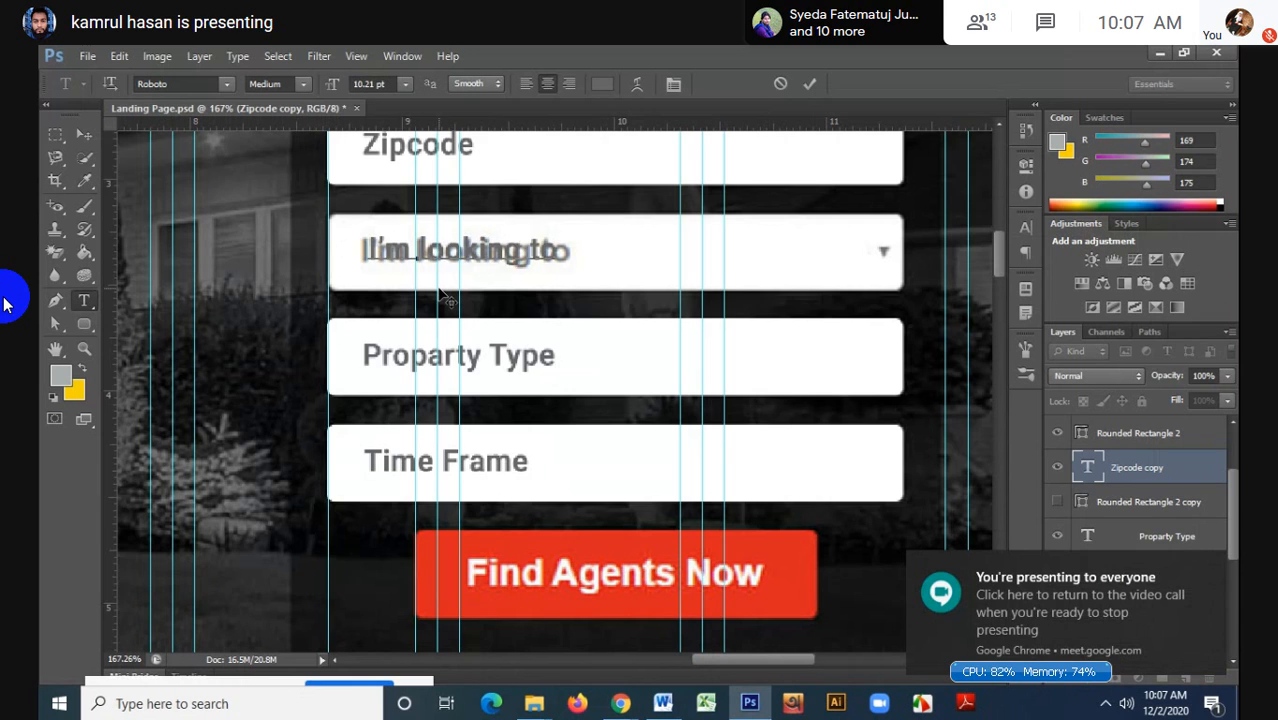
pyautogui.press('BackSpace')
pyautogui.press('BackSpace')
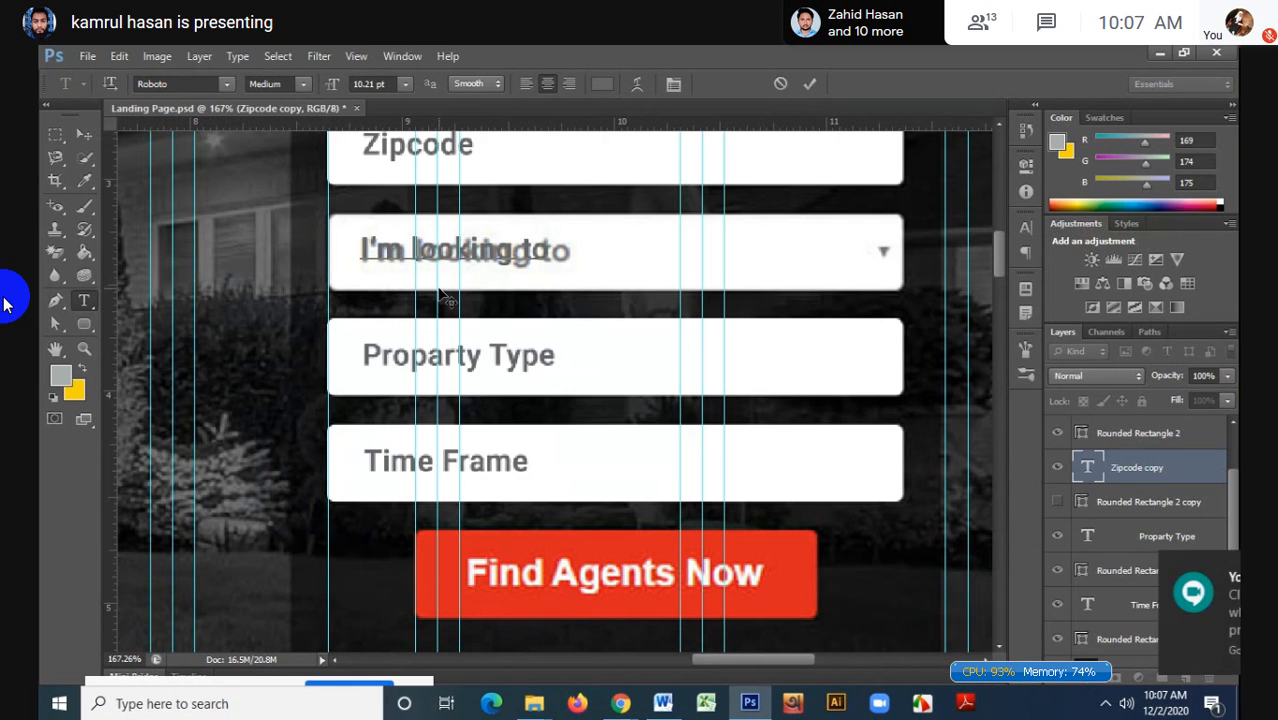
pyautogui.click(809, 87)
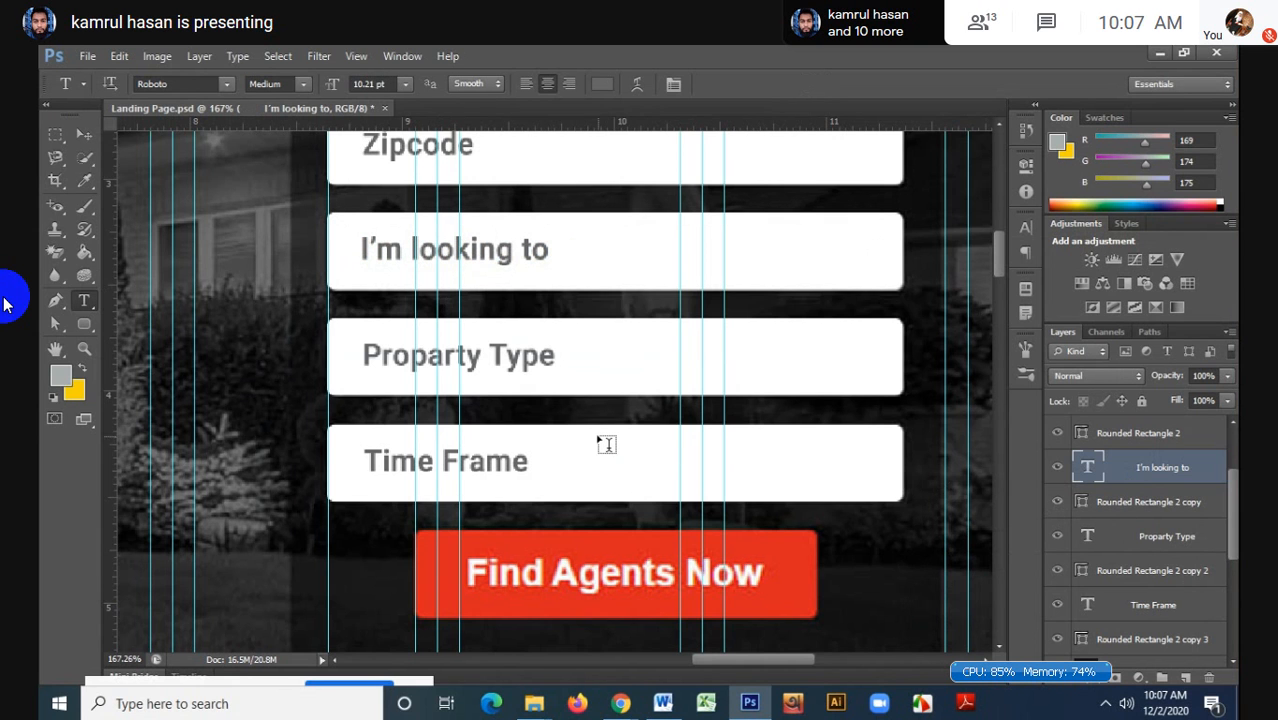
# - Remove the vertical guide running along the starting edge of the form's input fields
pyautogui.scroll(-1, 607, 444)
pyautogui.scroll(-1, 607, 444)
pyautogui.scroll(-1, 607, 444)
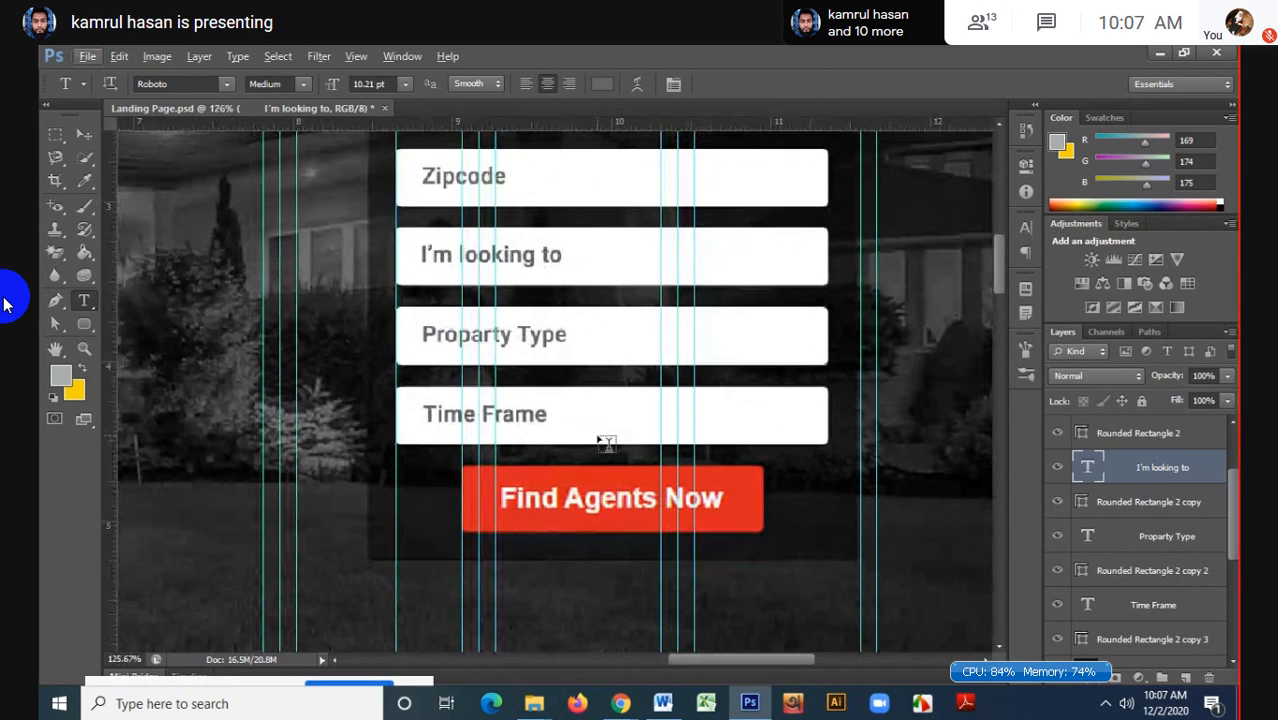
pyautogui.press('v')
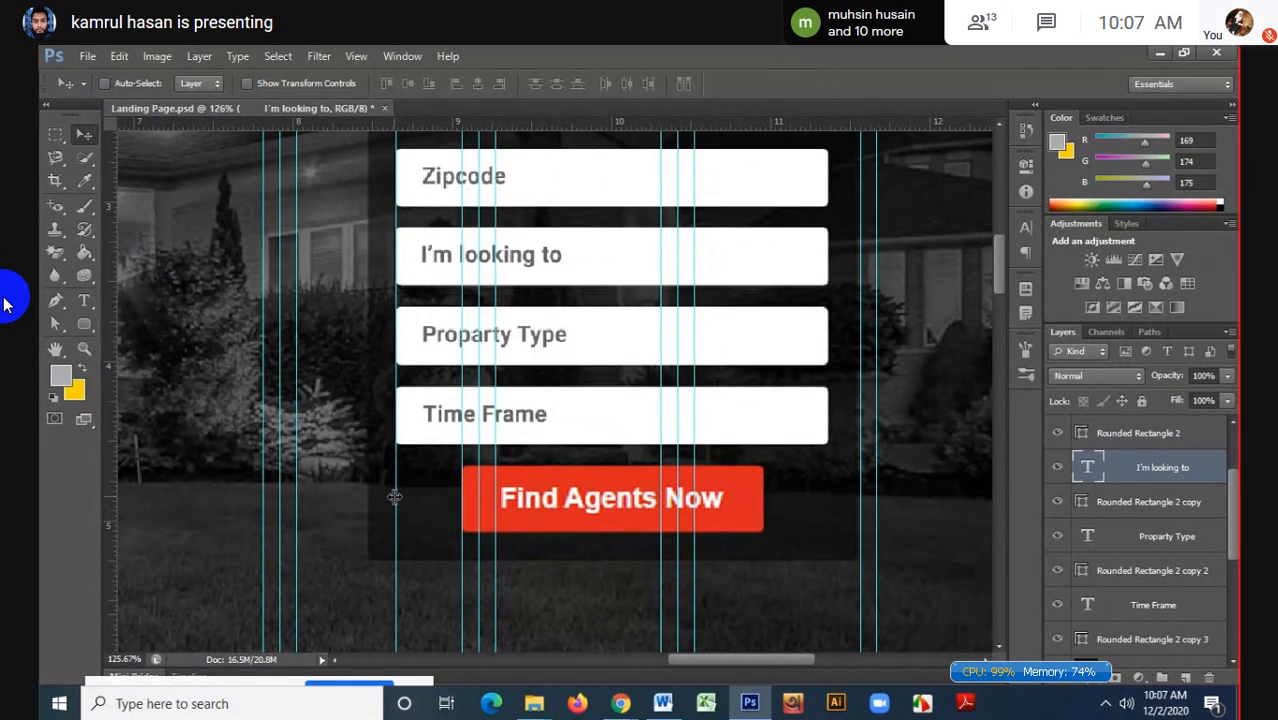
pyautogui.moveTo(396, 494); pyautogui.dragTo(106, 503)
pyautogui.scroll(-5, 351, 492)
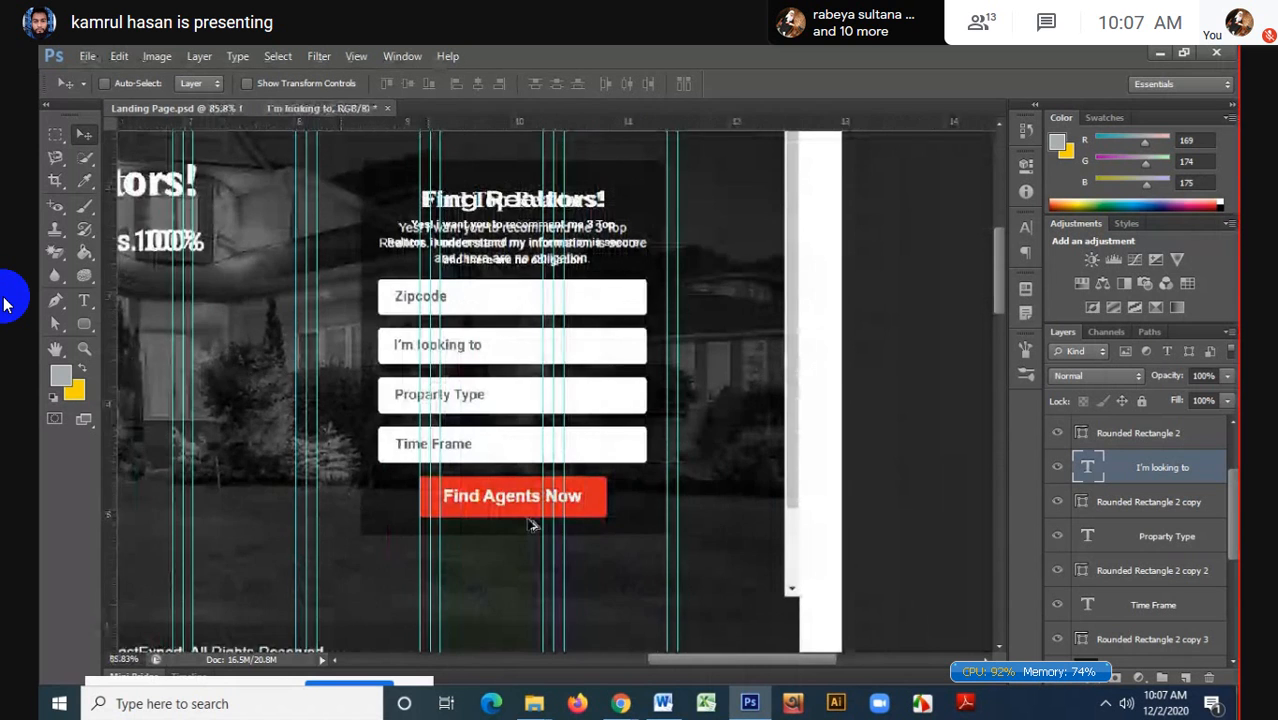
pyautogui.scroll(5, 531, 524)
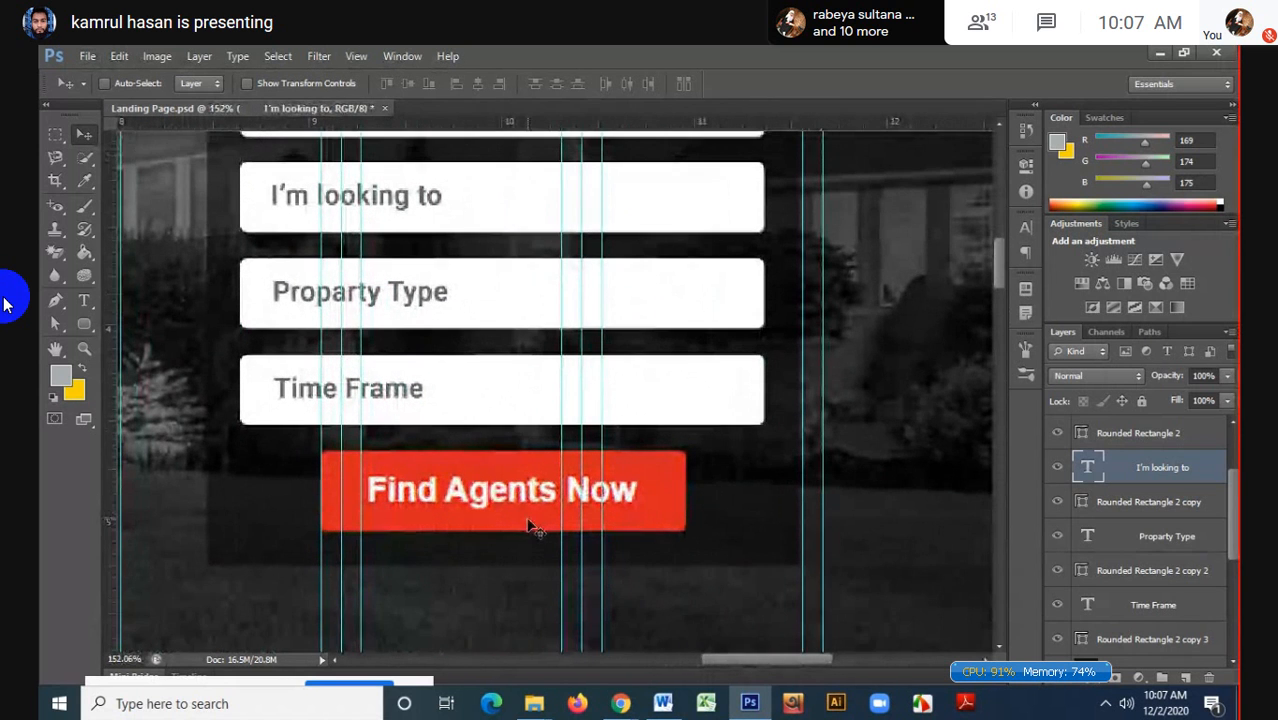
pyautogui.scroll(1, 531, 524)
# - Switch to the Google Meet window in Chrome and send the chat message "Wait 5 minute"
pyautogui.moveTo(620, 703)
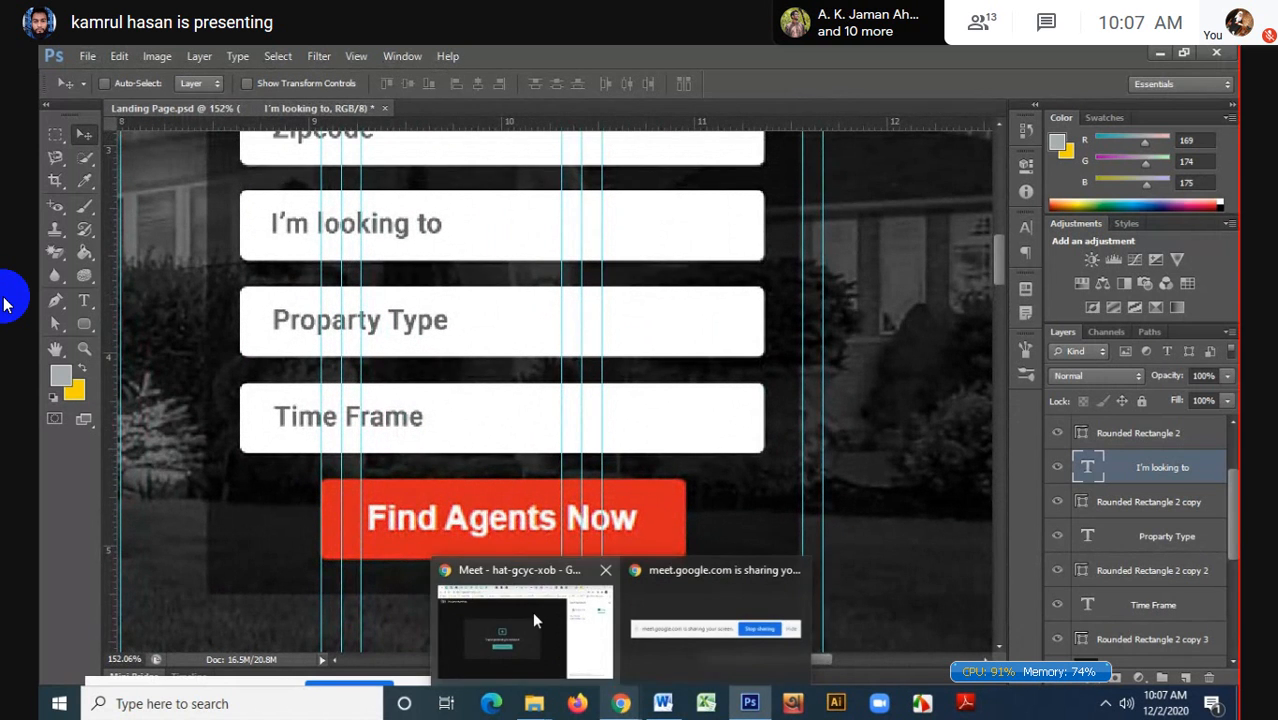
pyautogui.click(533, 612)
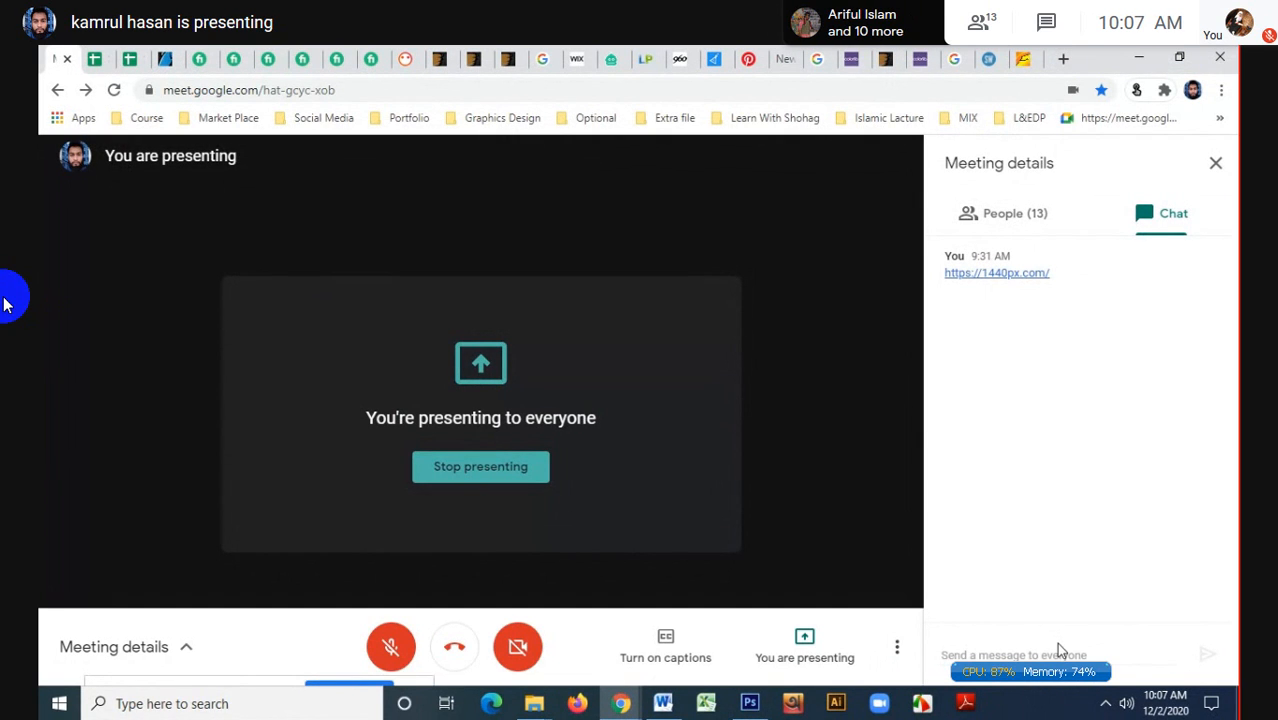
pyautogui.click(1083, 655)
pyautogui.write('Wa')
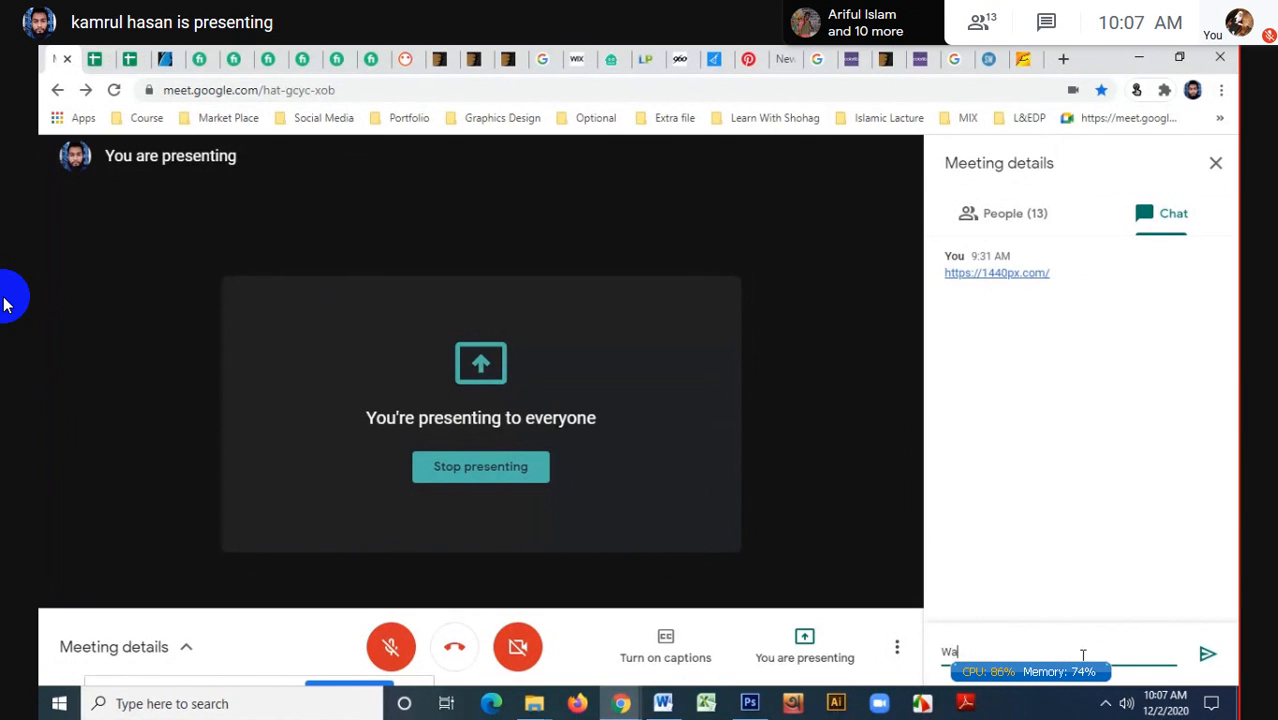
pyautogui.write('it 5')
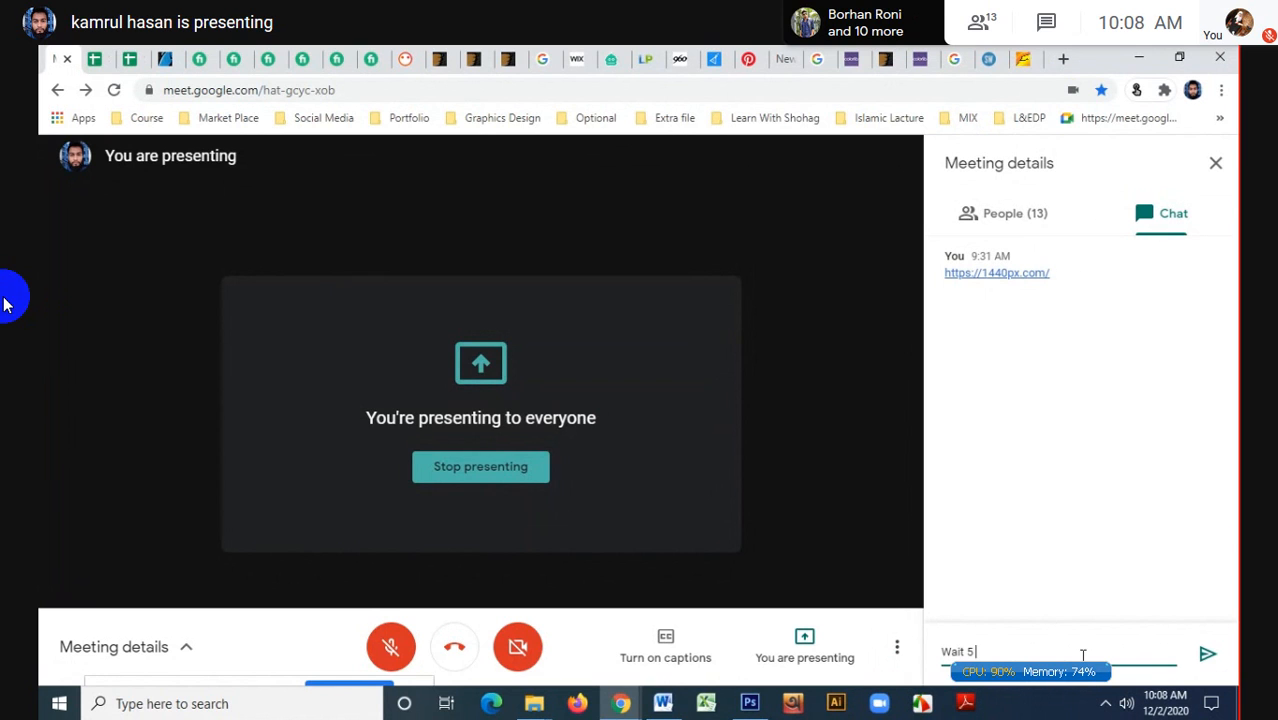
pyautogui.write(' minute')
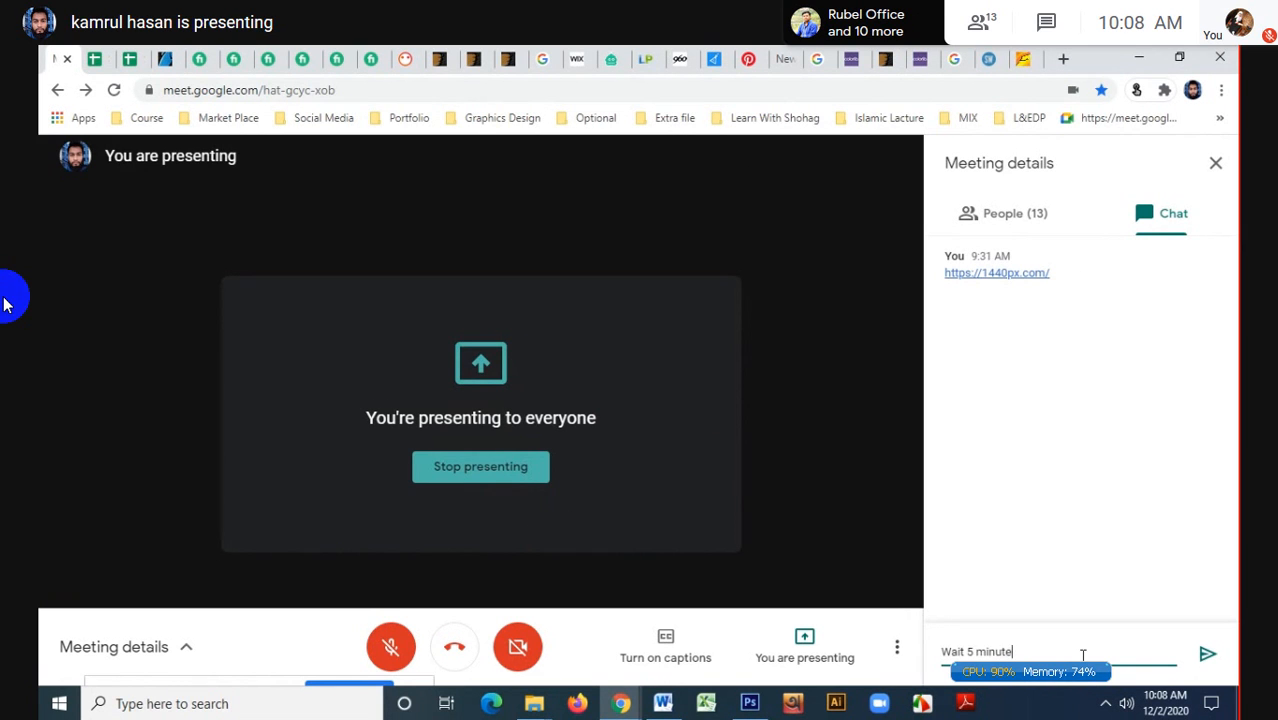
pyautogui.press('Return')
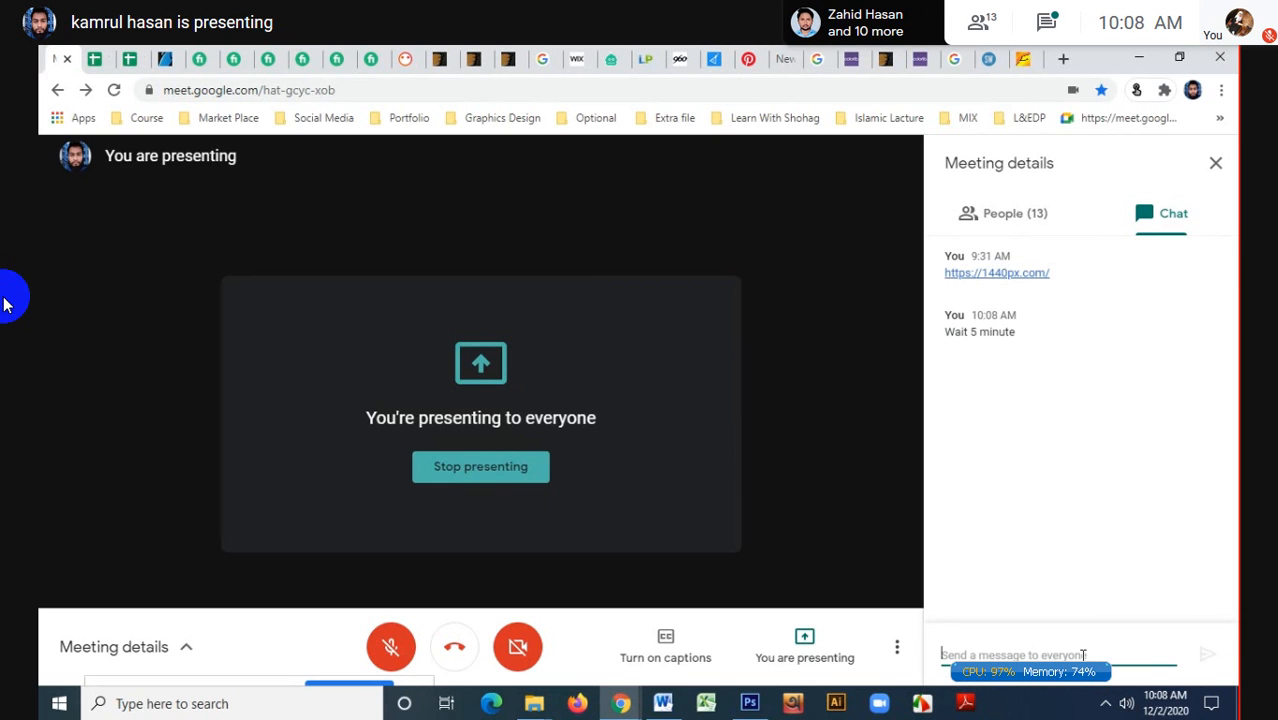
pyautogui.click(815, 648)
pyautogui.click(817, 648)
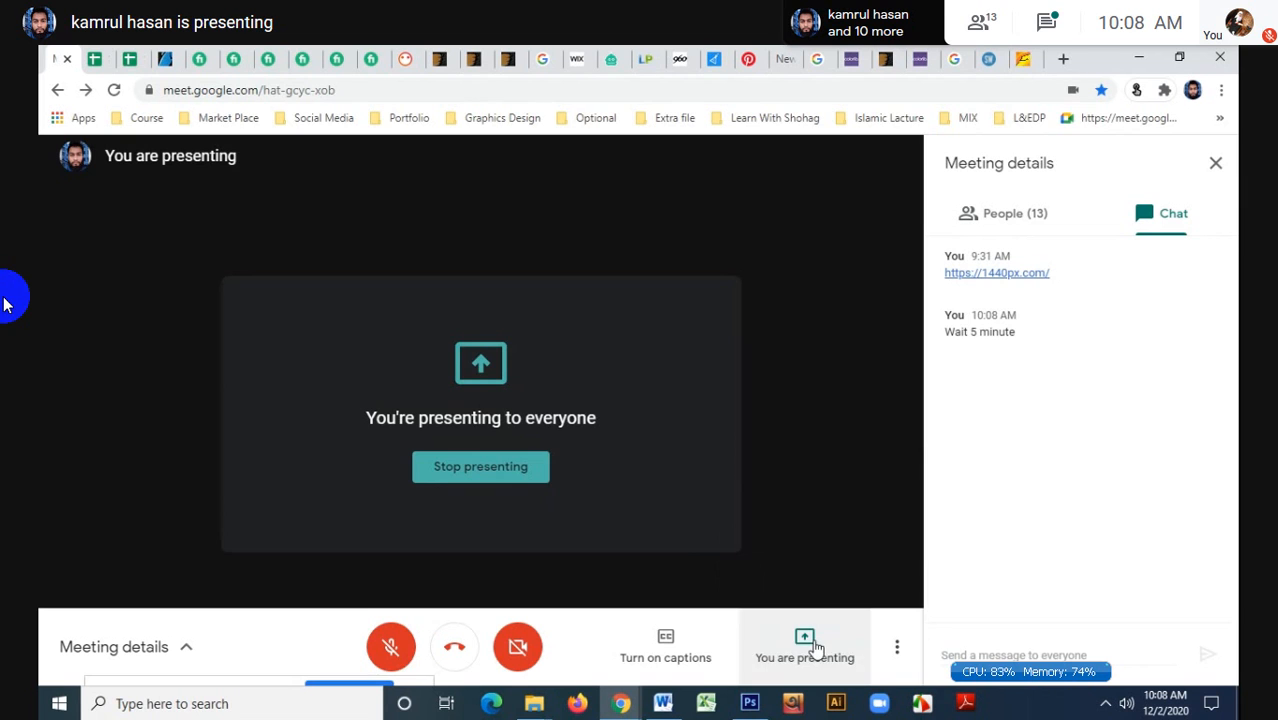
pyautogui.click(897, 648)
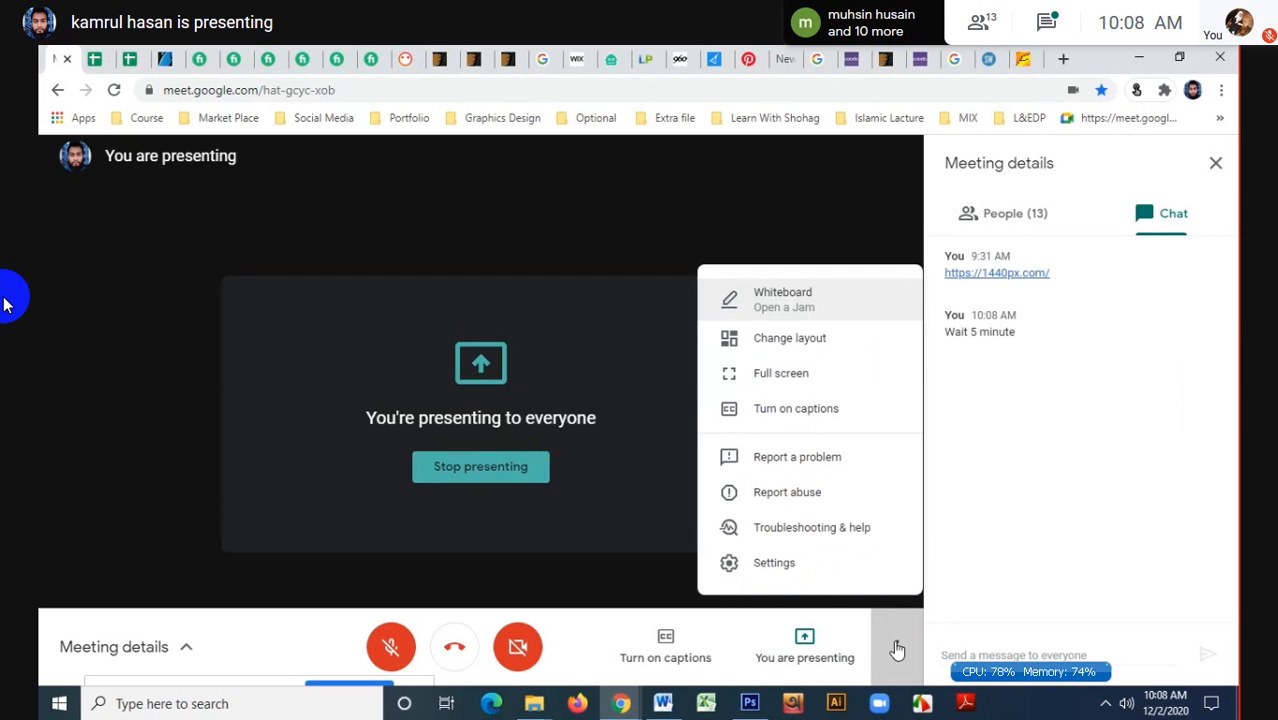
pyautogui.click(1042, 478)
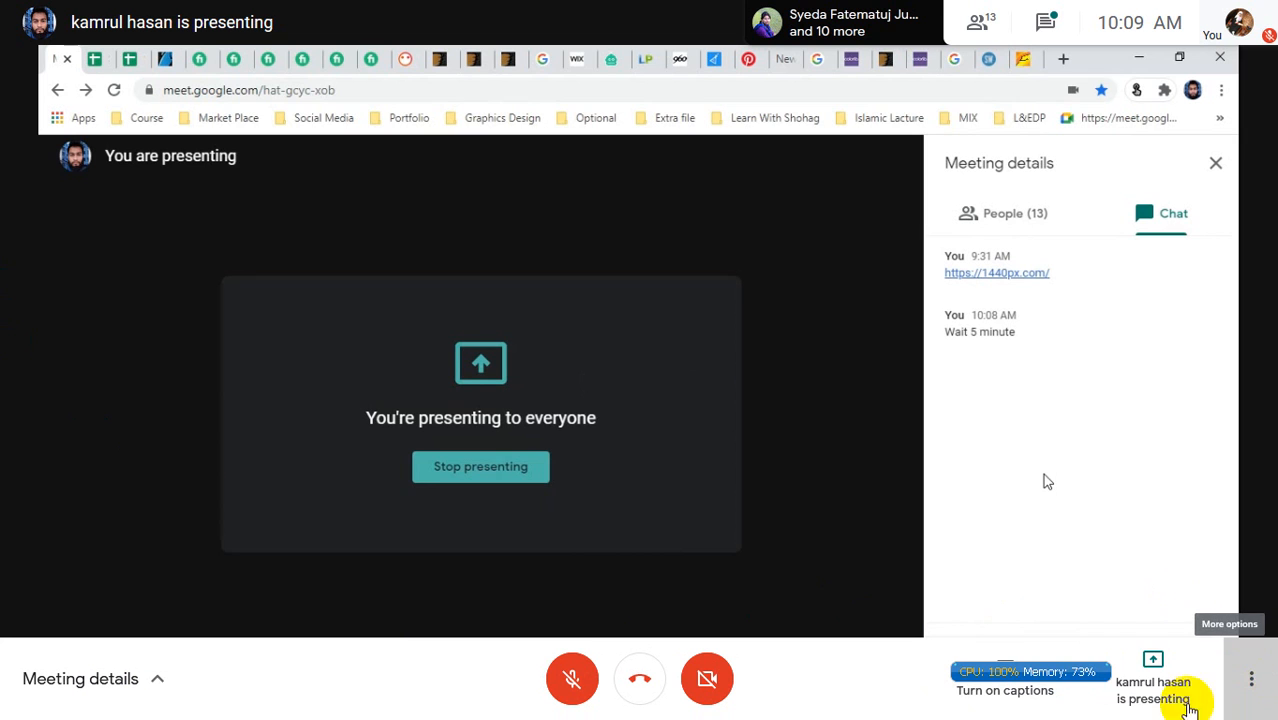
# - Exit full screen in the viewer's Google Meet window
pyautogui.click(1250, 686)
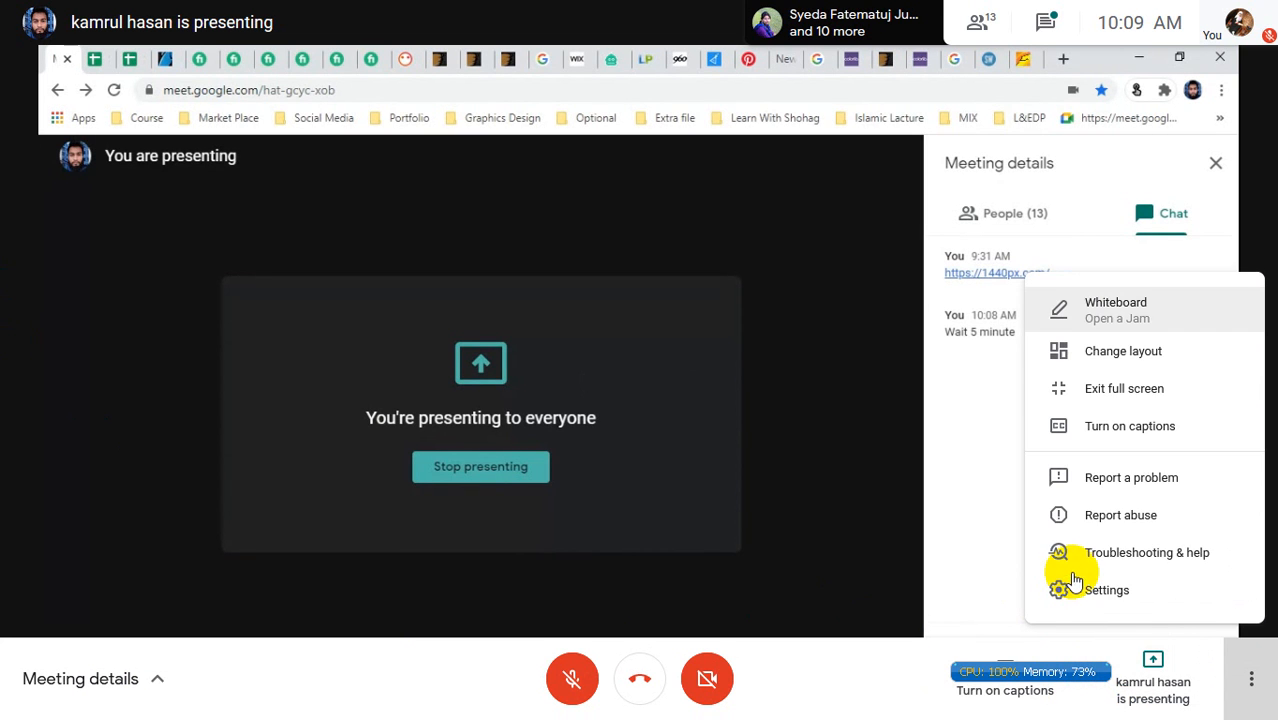
pyautogui.click(1122, 388)
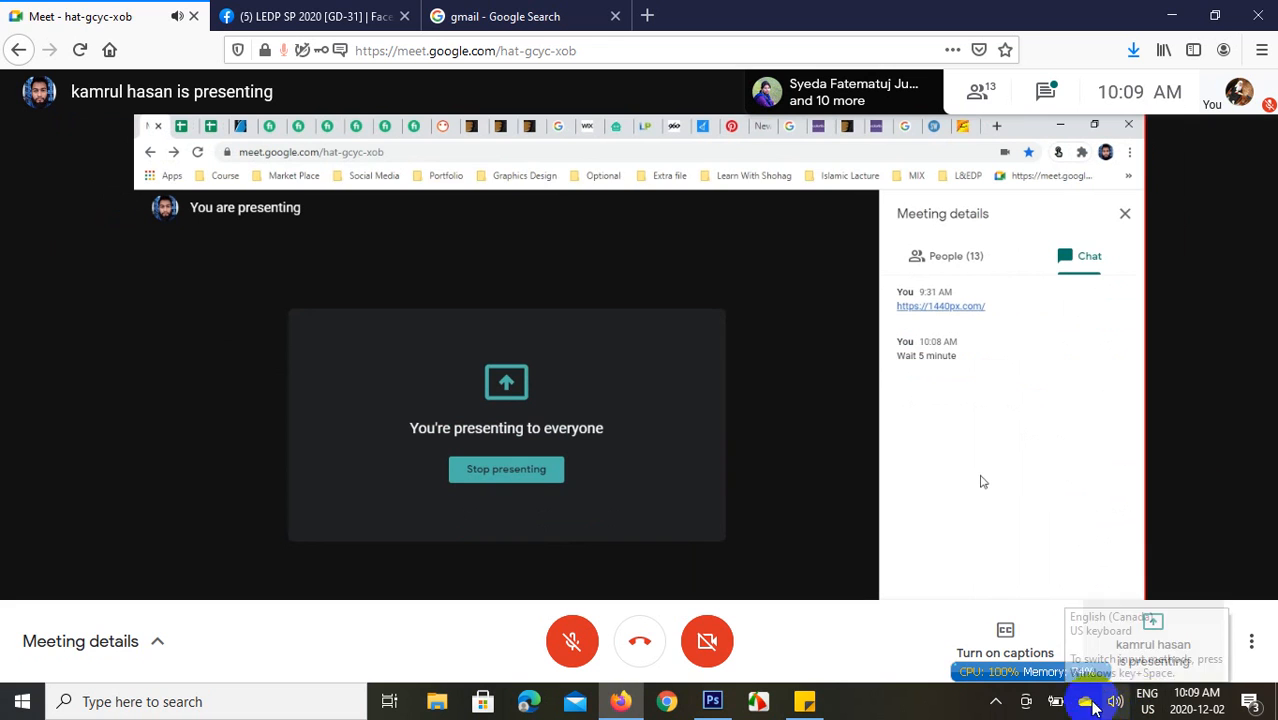
pyautogui.click(995, 701)
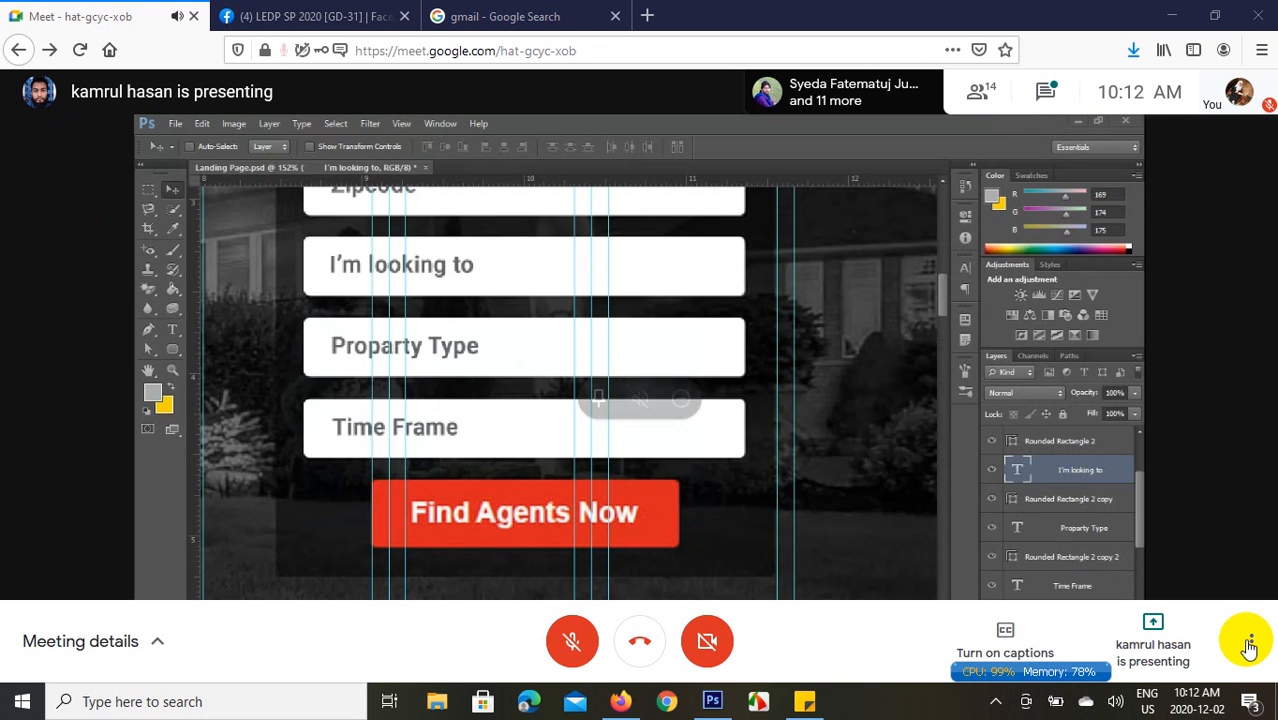
pyautogui.click(1222, 590)
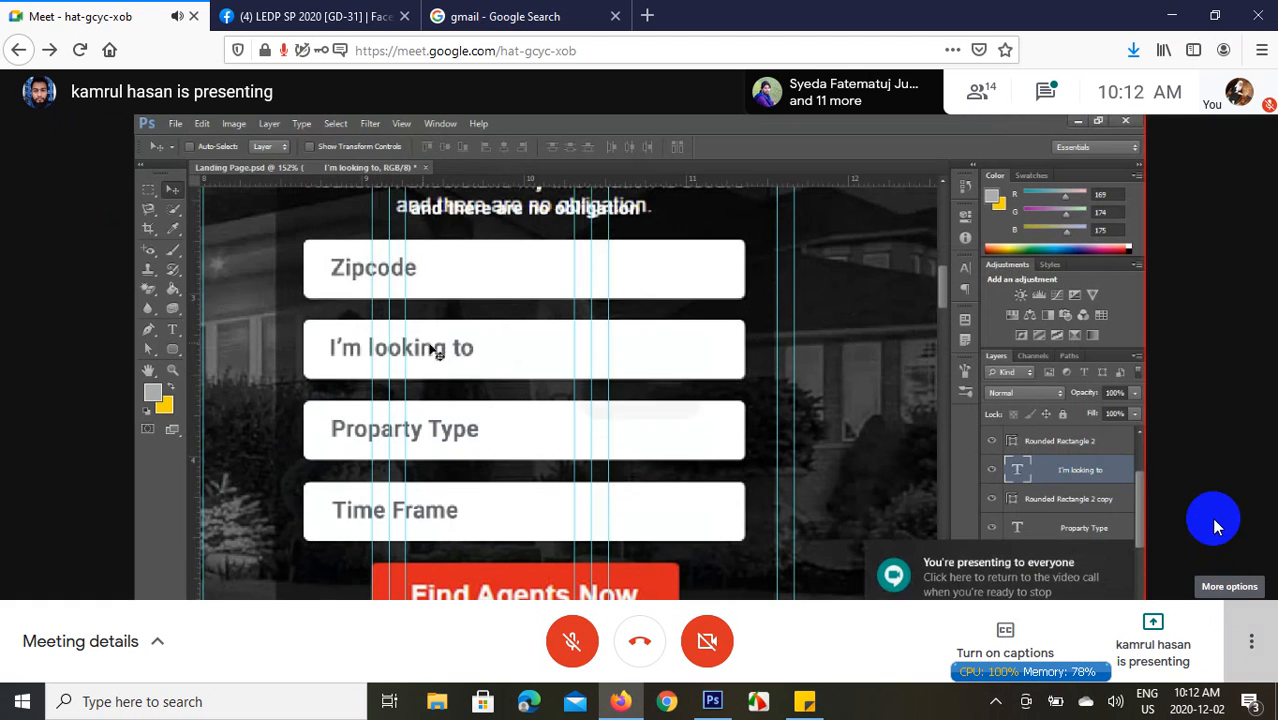
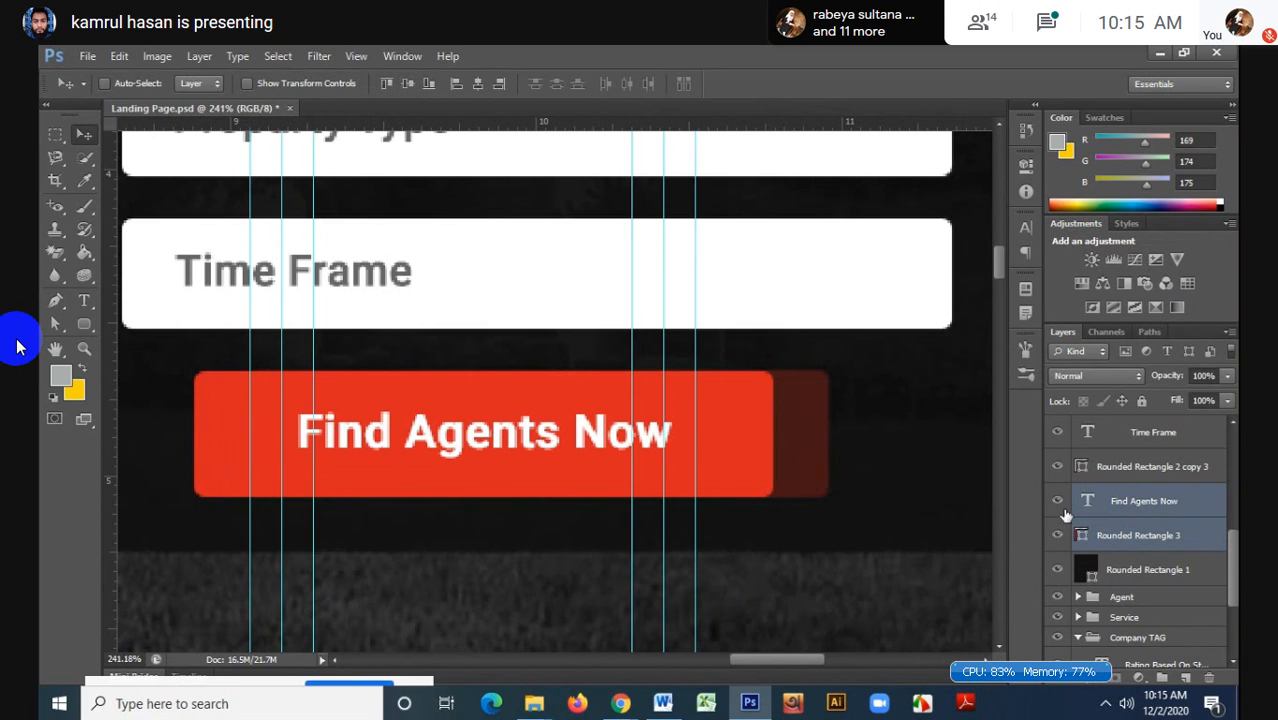
# - Select the Find Agents Now text and Rounded Rectangle 3 layers and align them on a common centre
pyautogui.click(1127, 537)
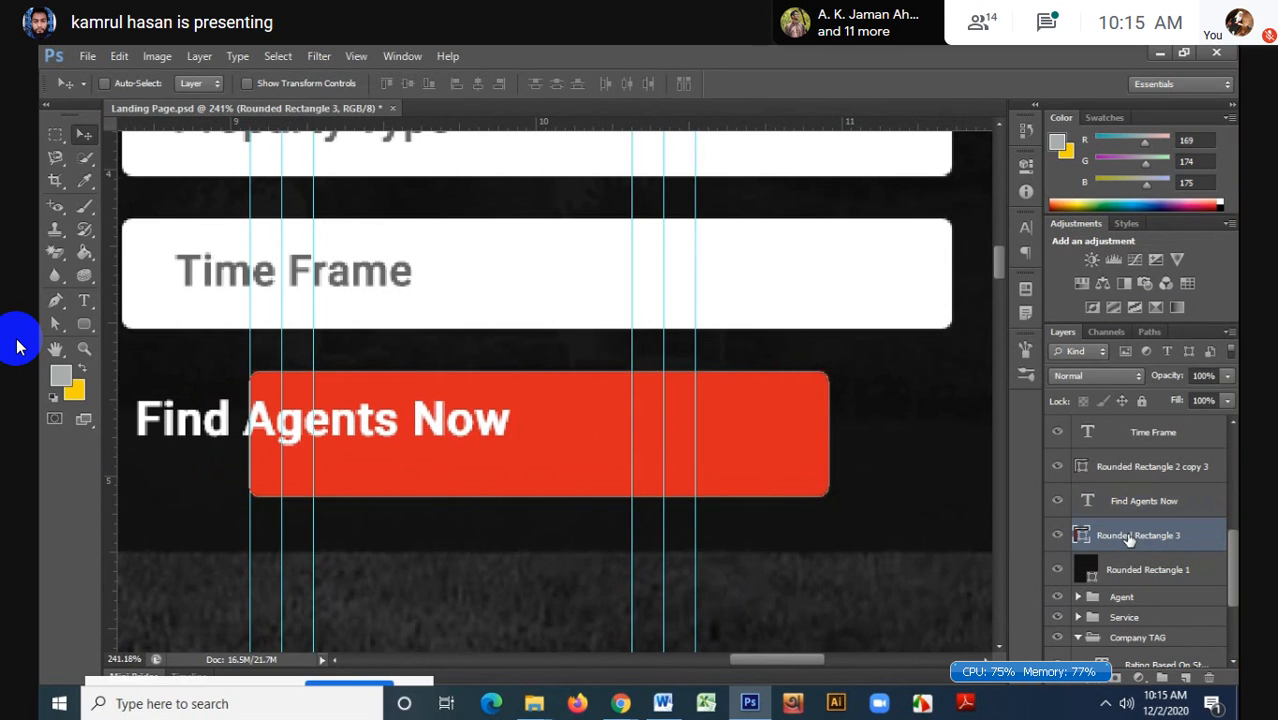
pyautogui.keyDown('shift'); pyautogui.click(1140, 502); pyautogui.keyUp('shift')
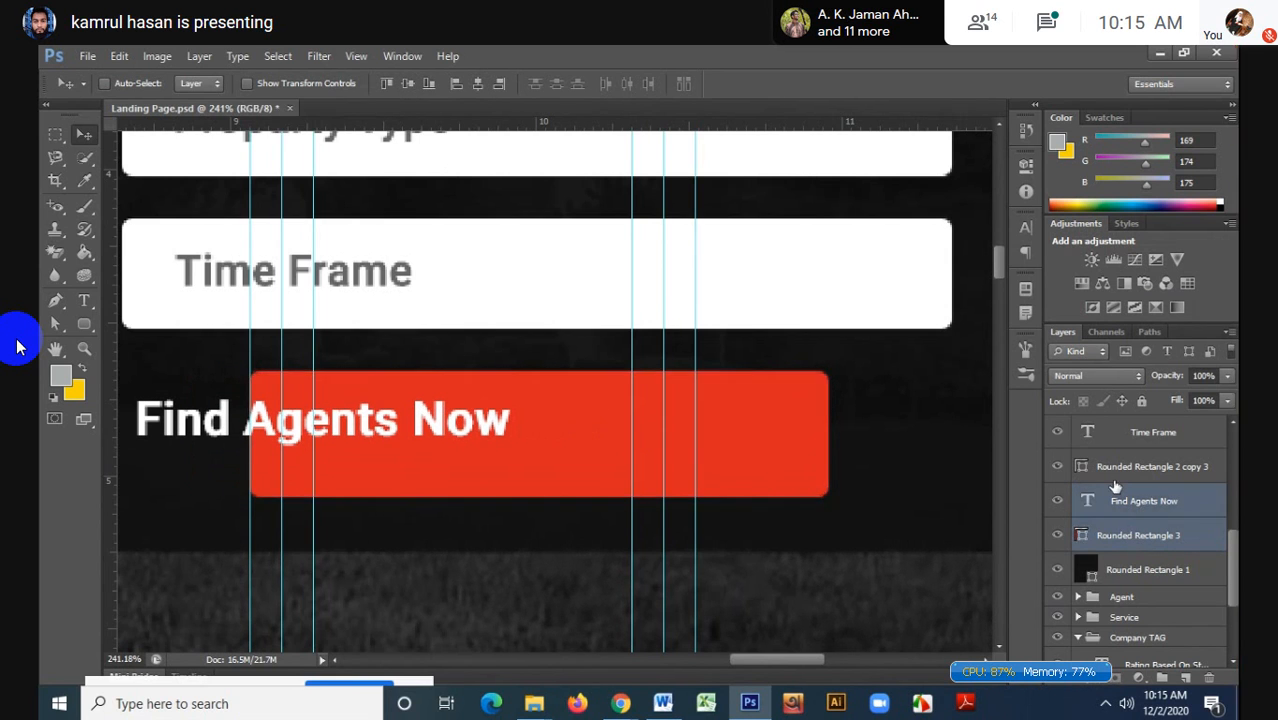
pyautogui.click(477, 84)
pyautogui.click(479, 84)
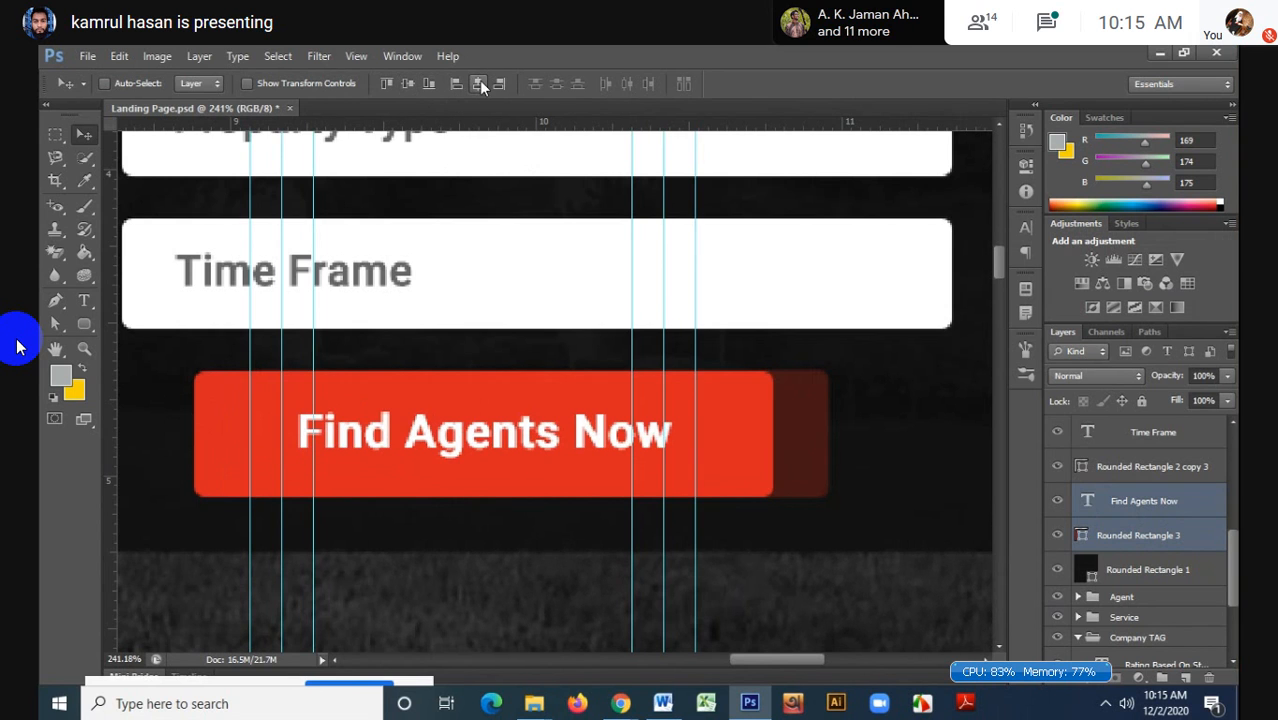
# - Shift the Find Agents Now text and button together about 27 px rightward to cover the reference button, and commit the transform
pyautogui.hotkey('ctrl', 't')
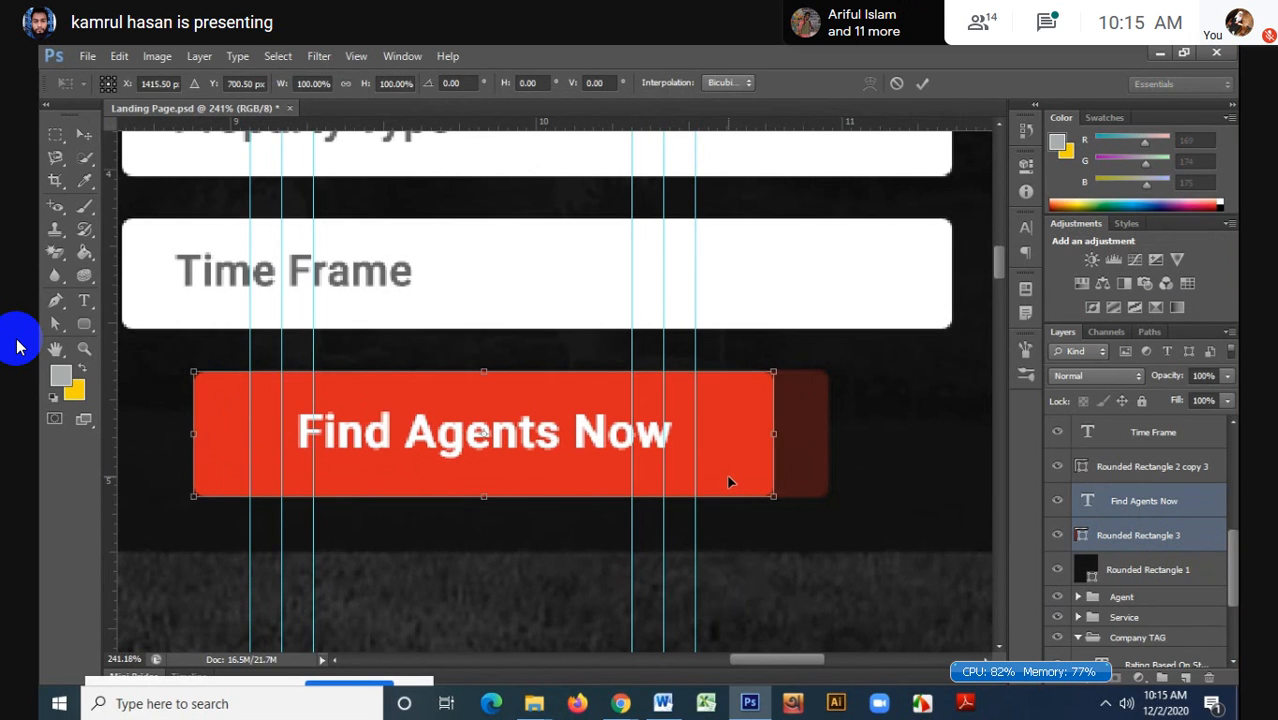
pyautogui.press('Right')
pyautogui.press('Right')
pyautogui.press('Right')
pyautogui.press('Right')
pyautogui.press('Right')
pyautogui.press('Right')
pyautogui.press('Right')
pyautogui.press('Right')
pyautogui.press('Right')
pyautogui.press('Right')
pyautogui.press('Right')
pyautogui.press('Right')
pyautogui.press('Right')
pyautogui.press('Right')
pyautogui.press('Right')
pyautogui.press('Right')
pyautogui.press('Right')
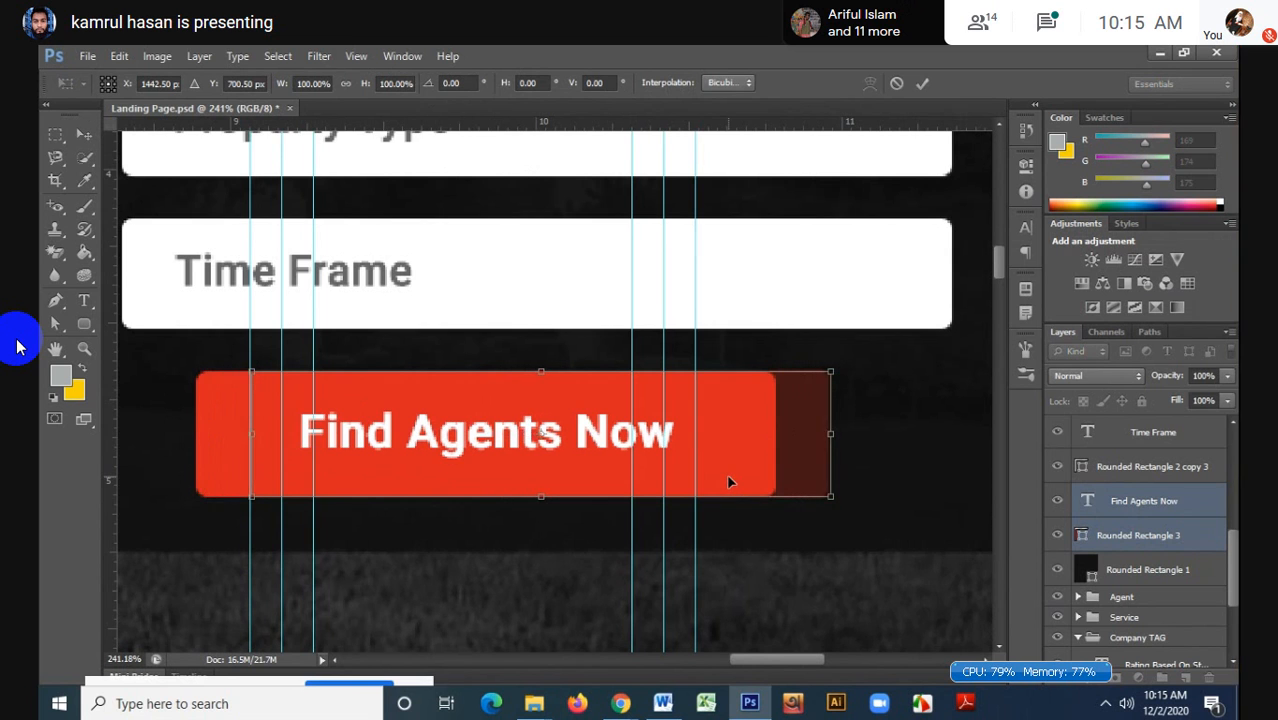
pyautogui.click(921, 84)
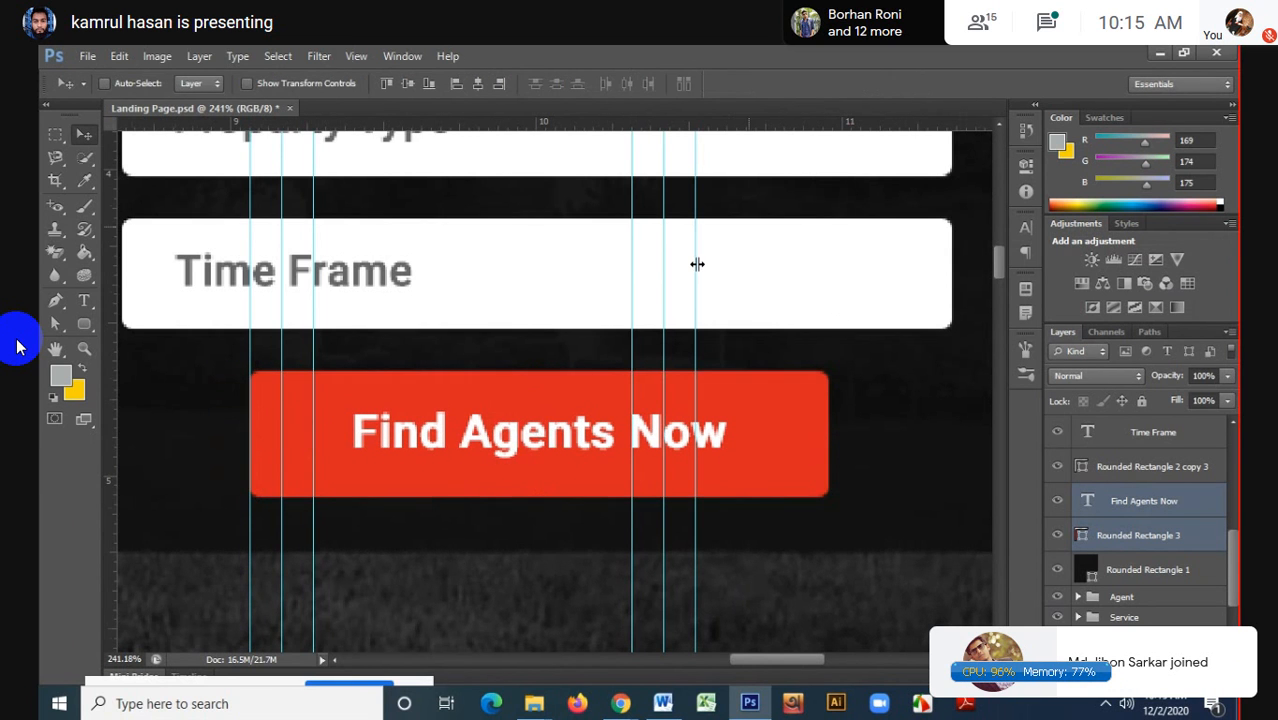
# - Hide the create-a-responsive reference layer to examine the rebuilt form panel, show it again and review the whole landing page
pyautogui.scroll(-11, 596, 351)
pyautogui.scroll(-2, 652, 442)
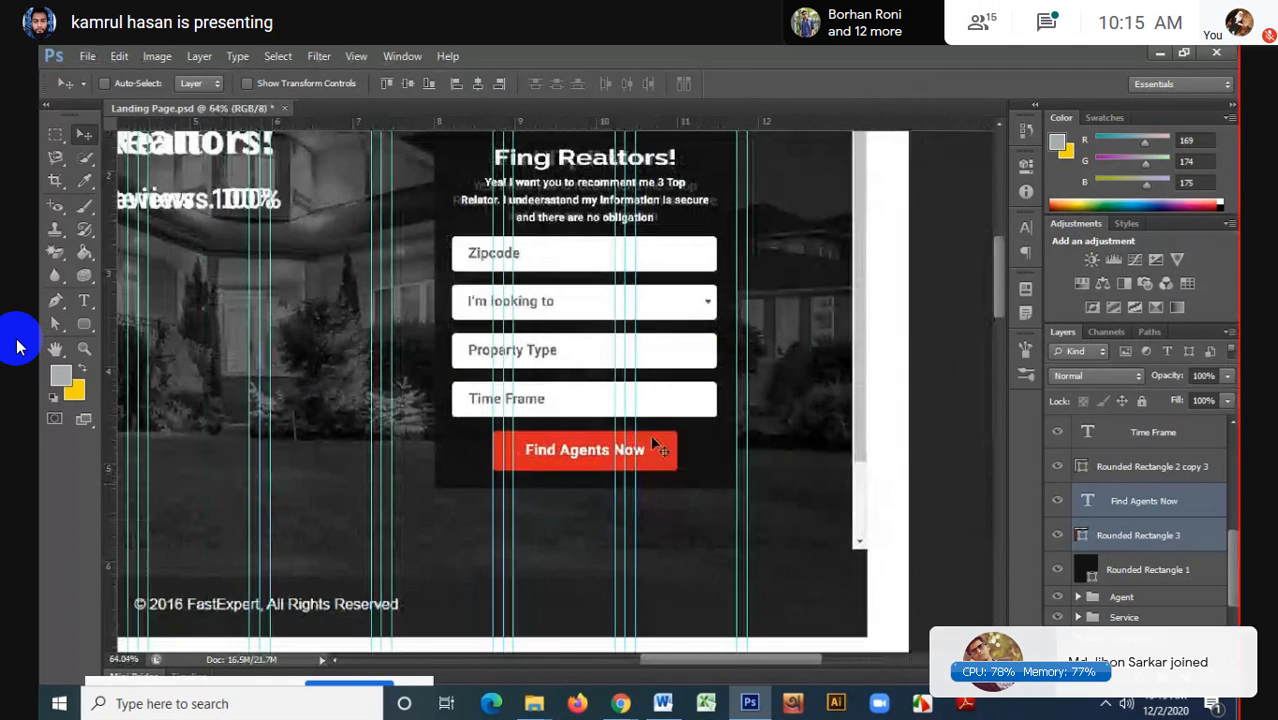
pyautogui.scroll(3, 646, 436)
pyautogui.scroll(-4, 645, 438)
pyautogui.scroll(-1, 645, 438)
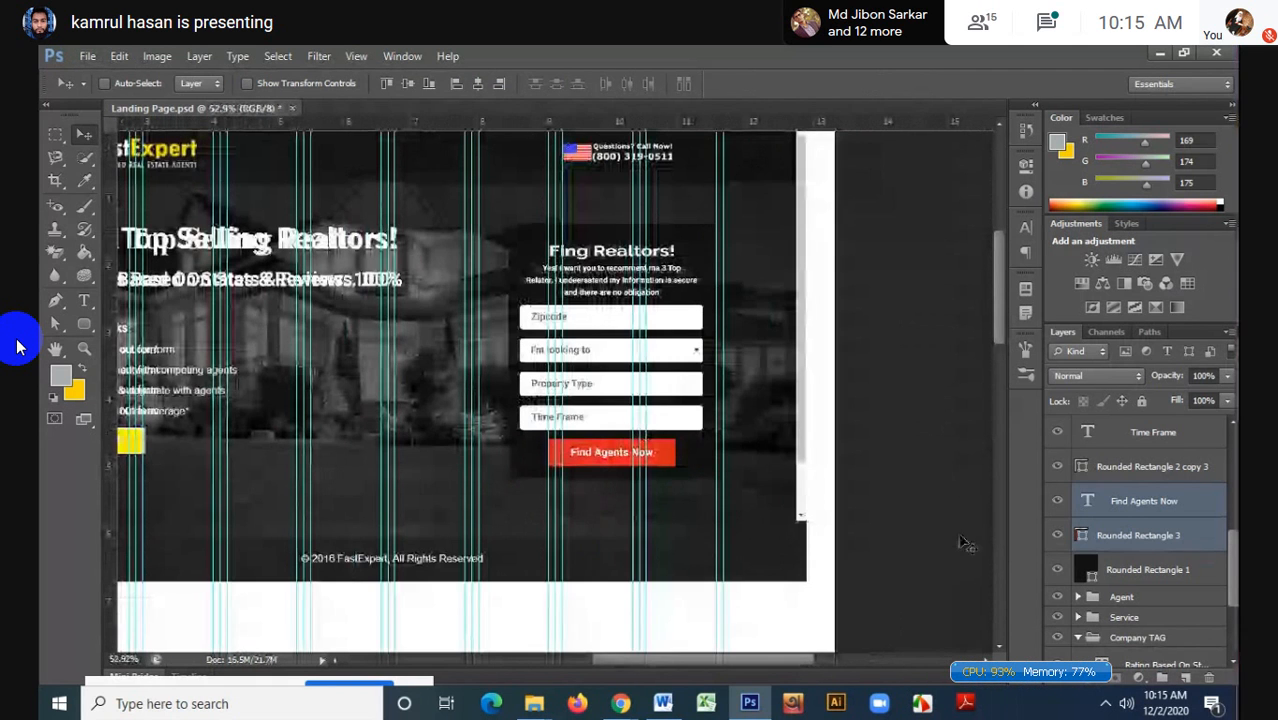
pyautogui.scroll(-2, 1100, 560)
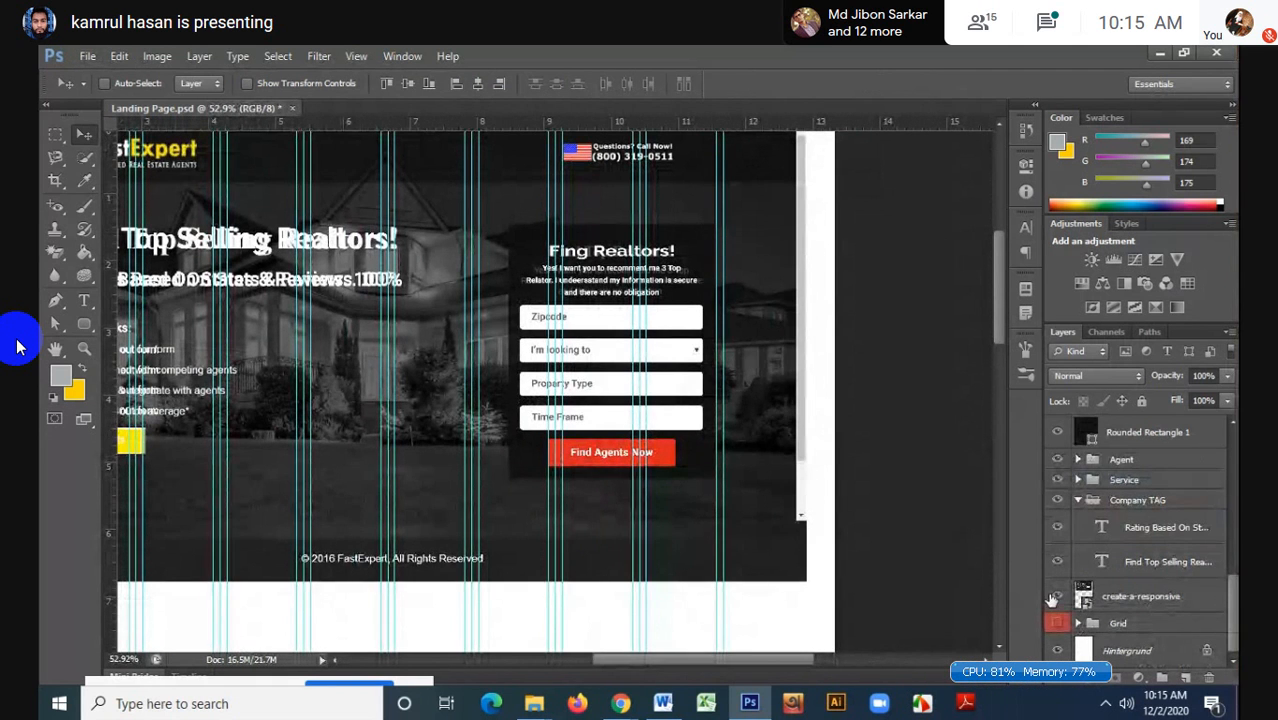
pyautogui.click(1056, 597)
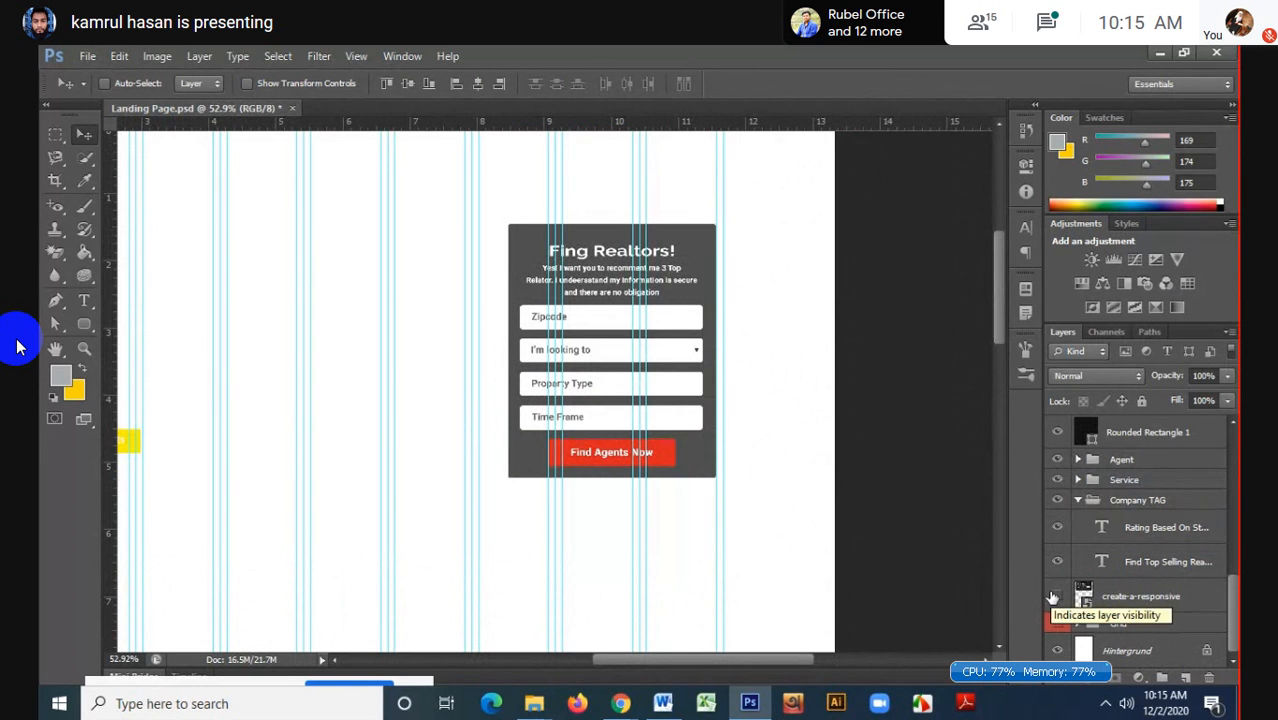
pyautogui.scroll(5, 722, 352)
pyautogui.scroll(-4, 722, 352)
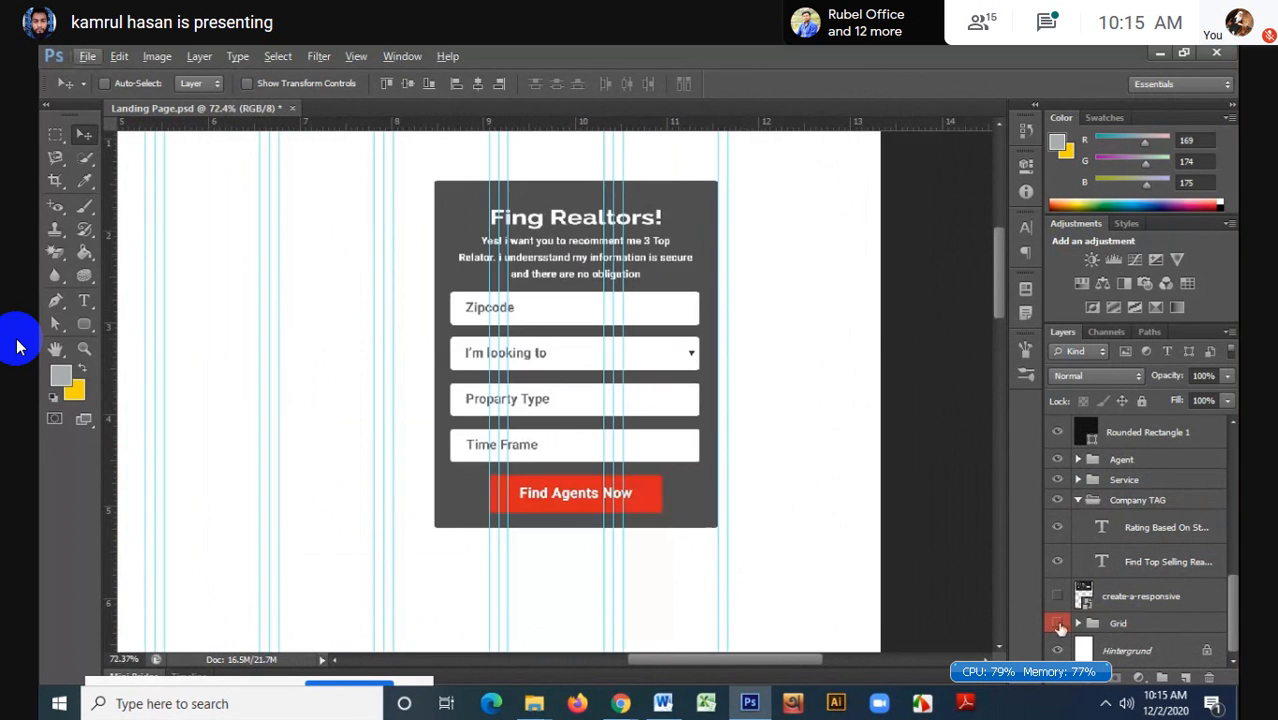
pyautogui.click(1056, 597)
pyautogui.scroll(-2, 836, 536)
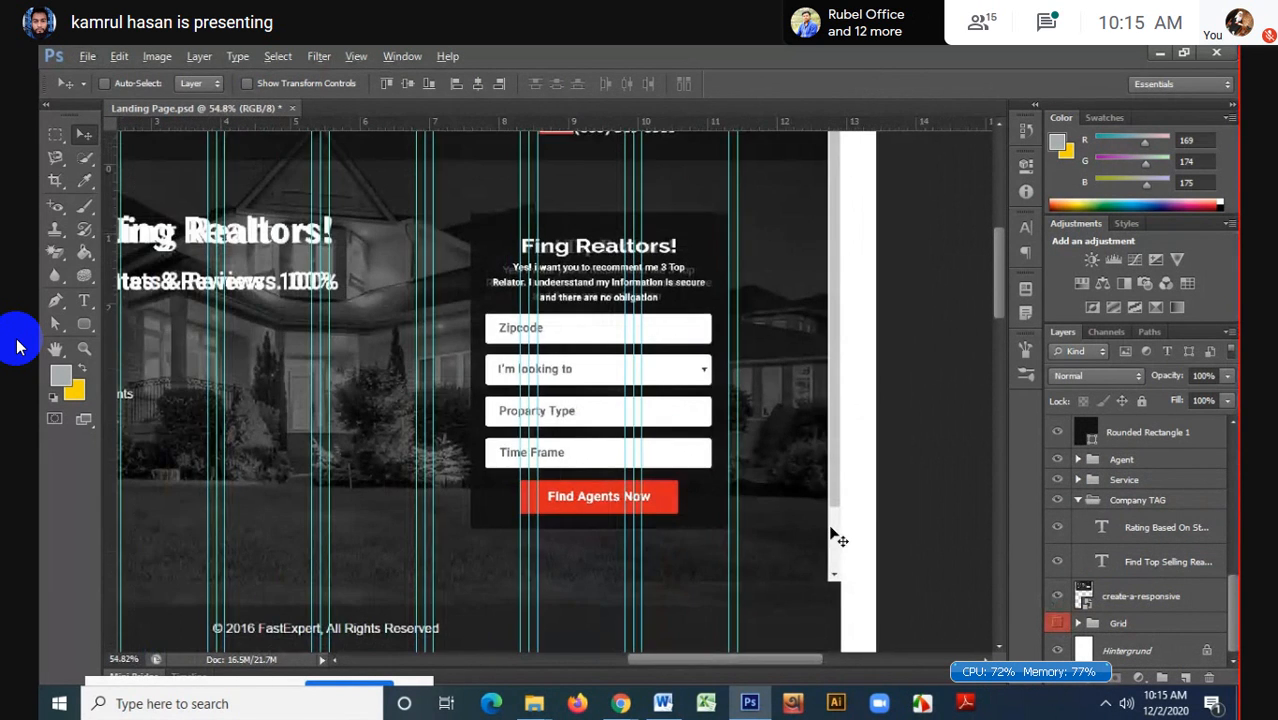
pyautogui.scroll(2, 713, 258)
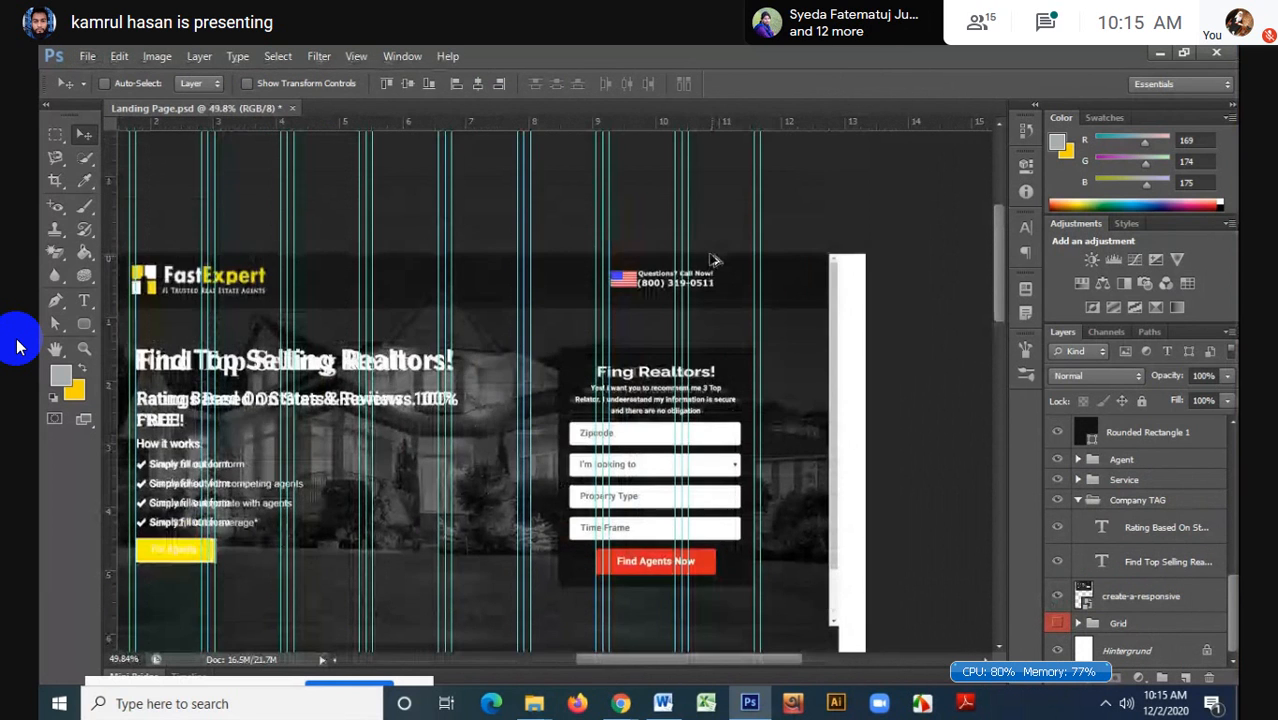
pyautogui.scroll(3, 713, 258)
pyautogui.scroll(-3, 713, 258)
pyautogui.scroll(-3, 711, 260)
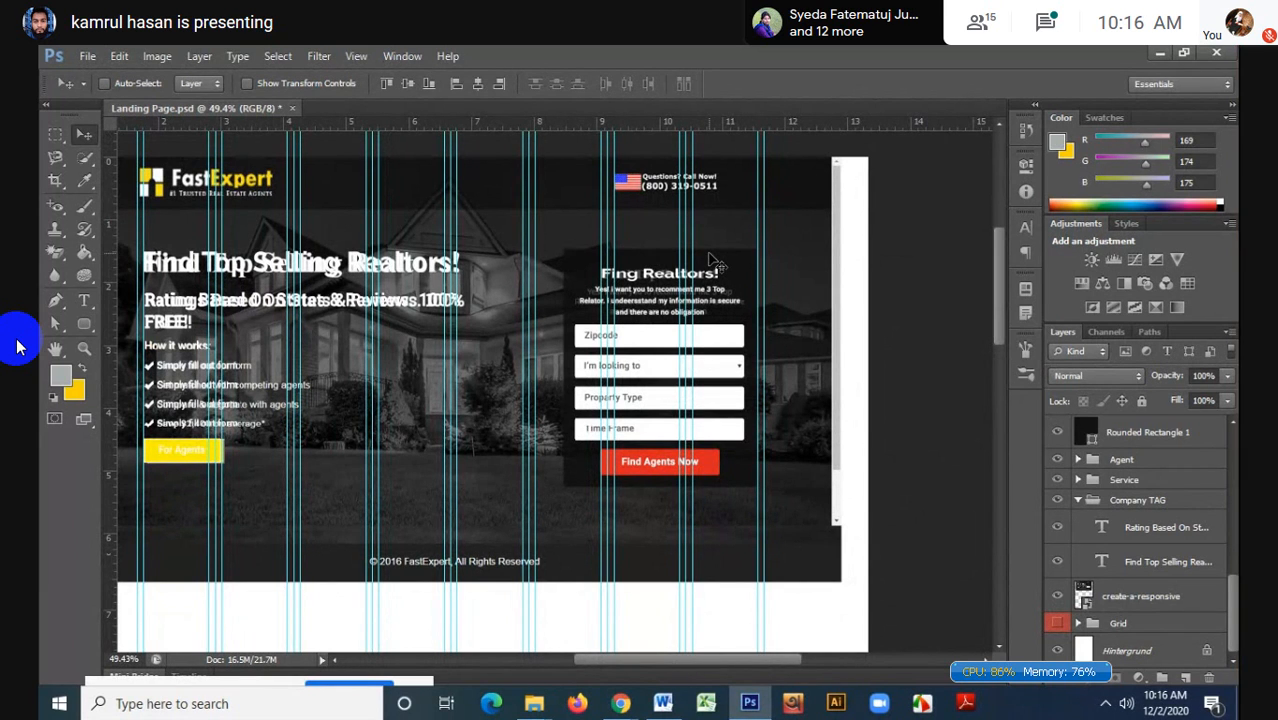
# - Examine the Find Agents Now button and form panel up close, and review the whole landing page
pyautogui.scroll(1, 700, 485)
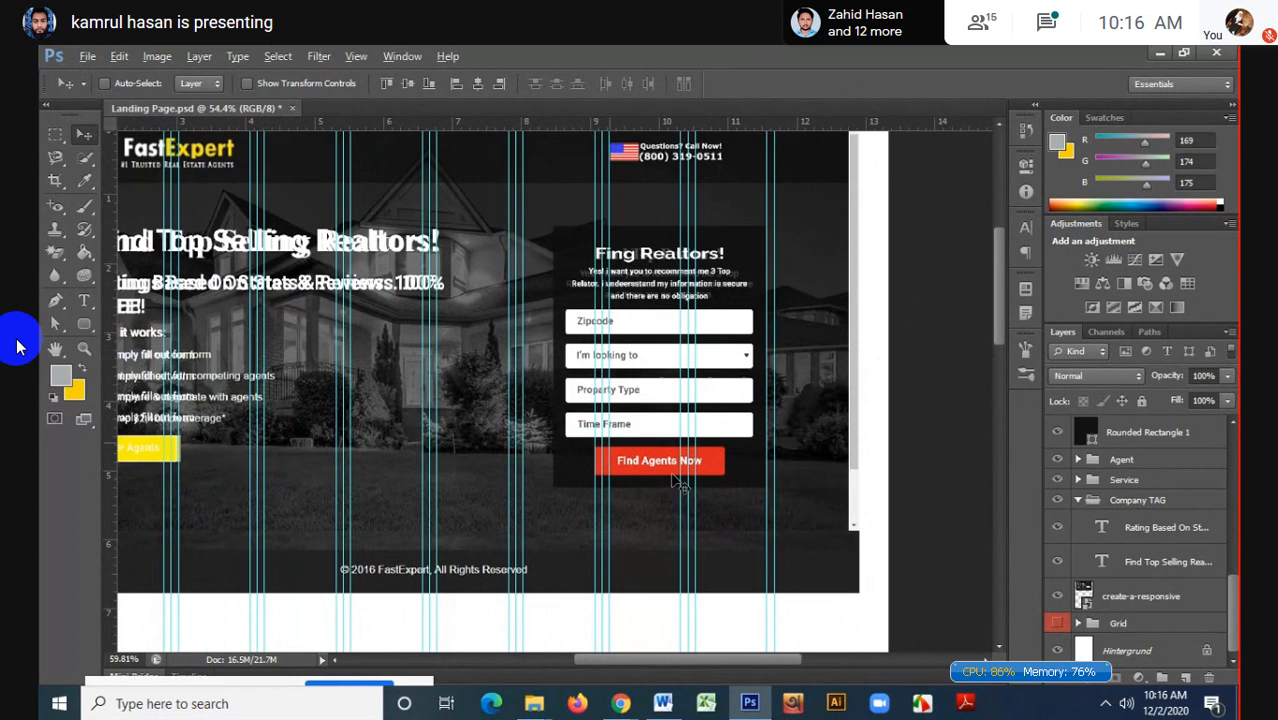
pyautogui.scroll(5, 675, 481)
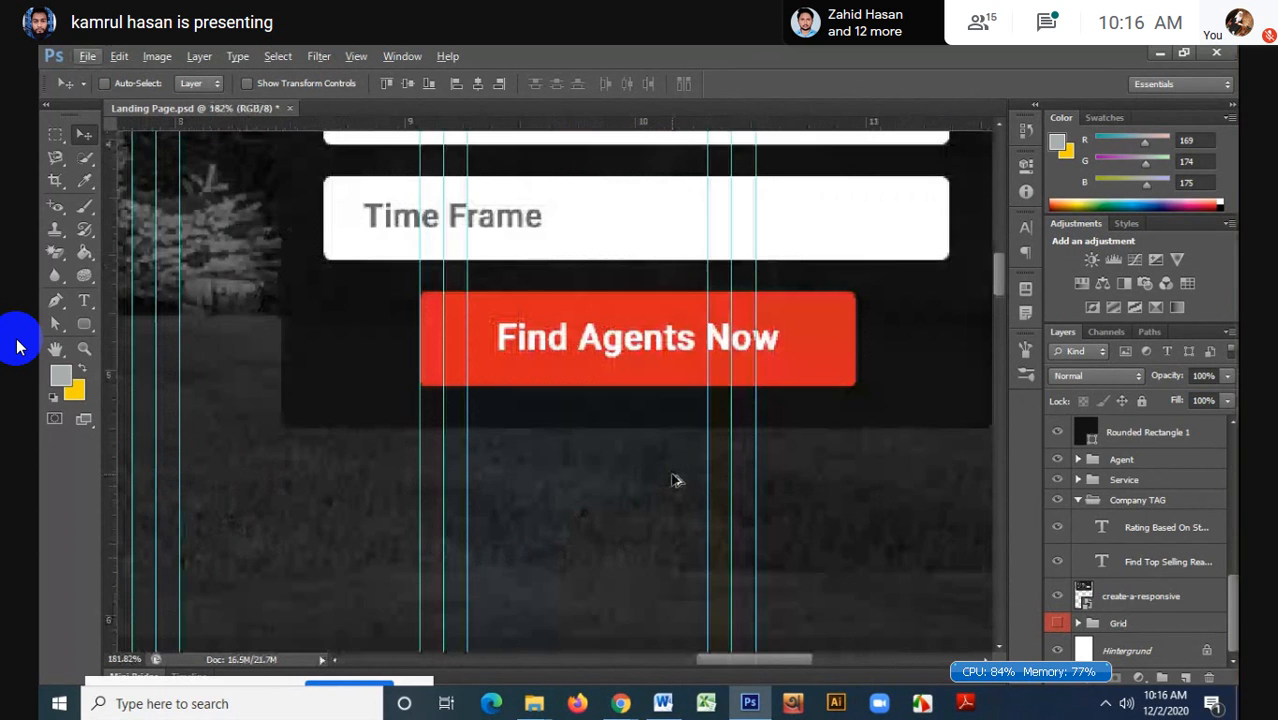
pyautogui.scroll(-3, 675, 481)
pyautogui.scroll(-3, 675, 481)
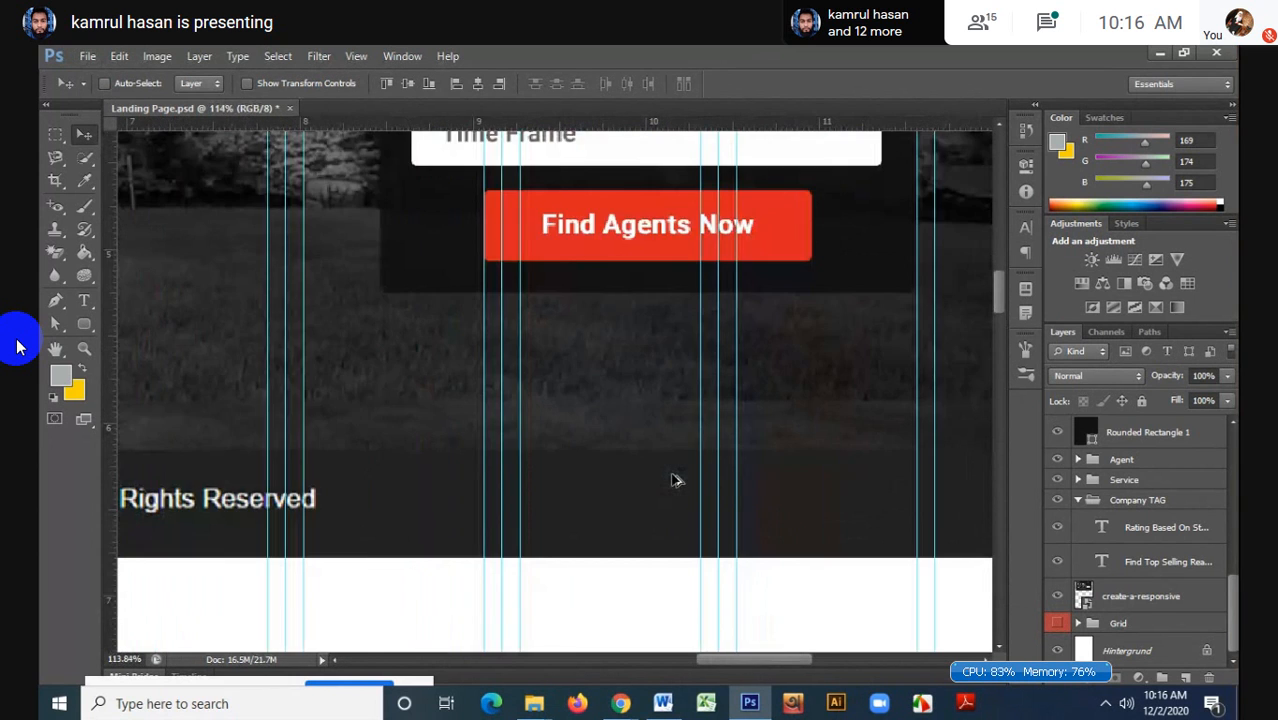
pyautogui.scroll(-3, 531, 505)
pyautogui.scroll(4, 536, 508)
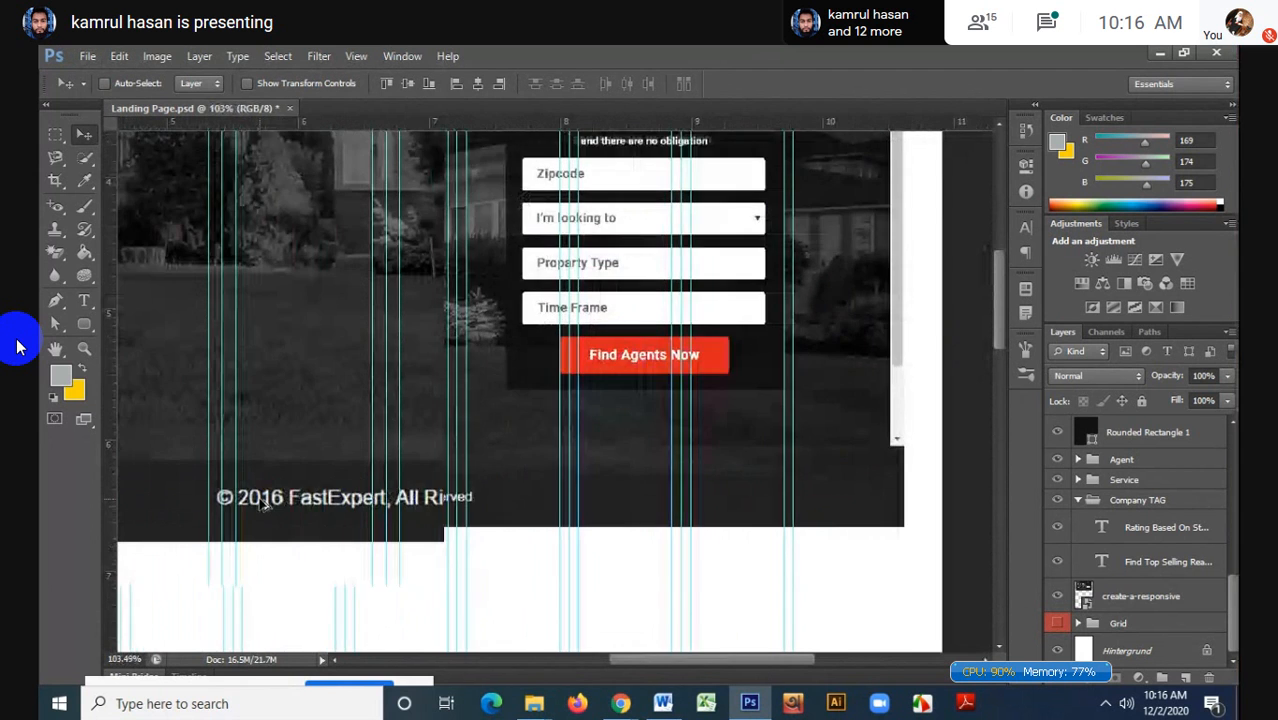
pyautogui.scroll(-4, 258, 505)
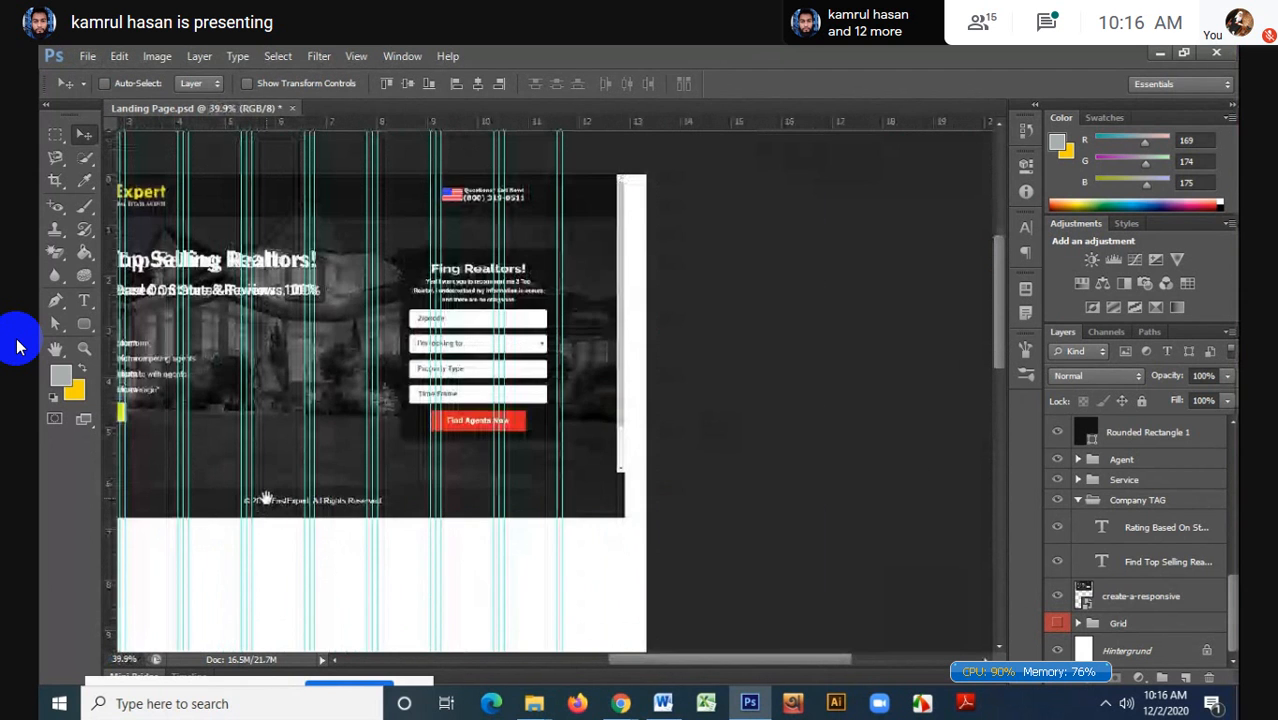
pyautogui.moveTo(257, 505); pyautogui.dragTo(591, 473)
pyautogui.scroll(-2, 591, 473)
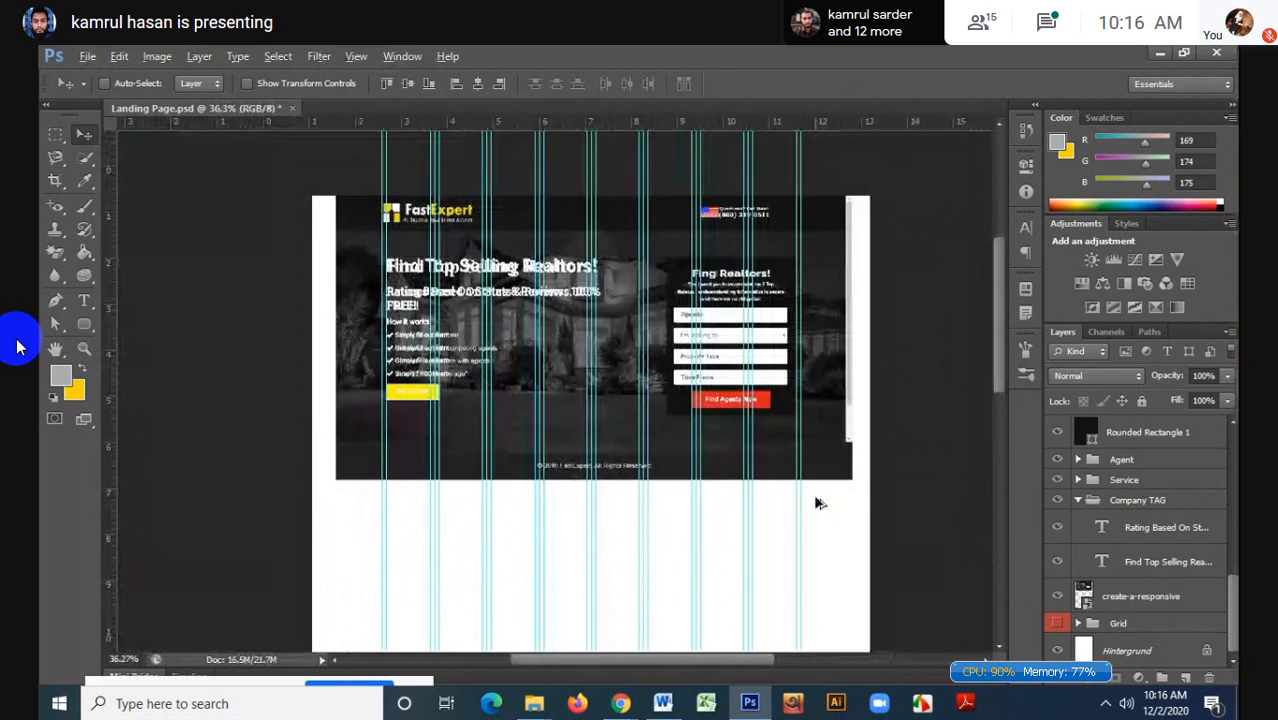
pyautogui.scroll(1, 818, 503)
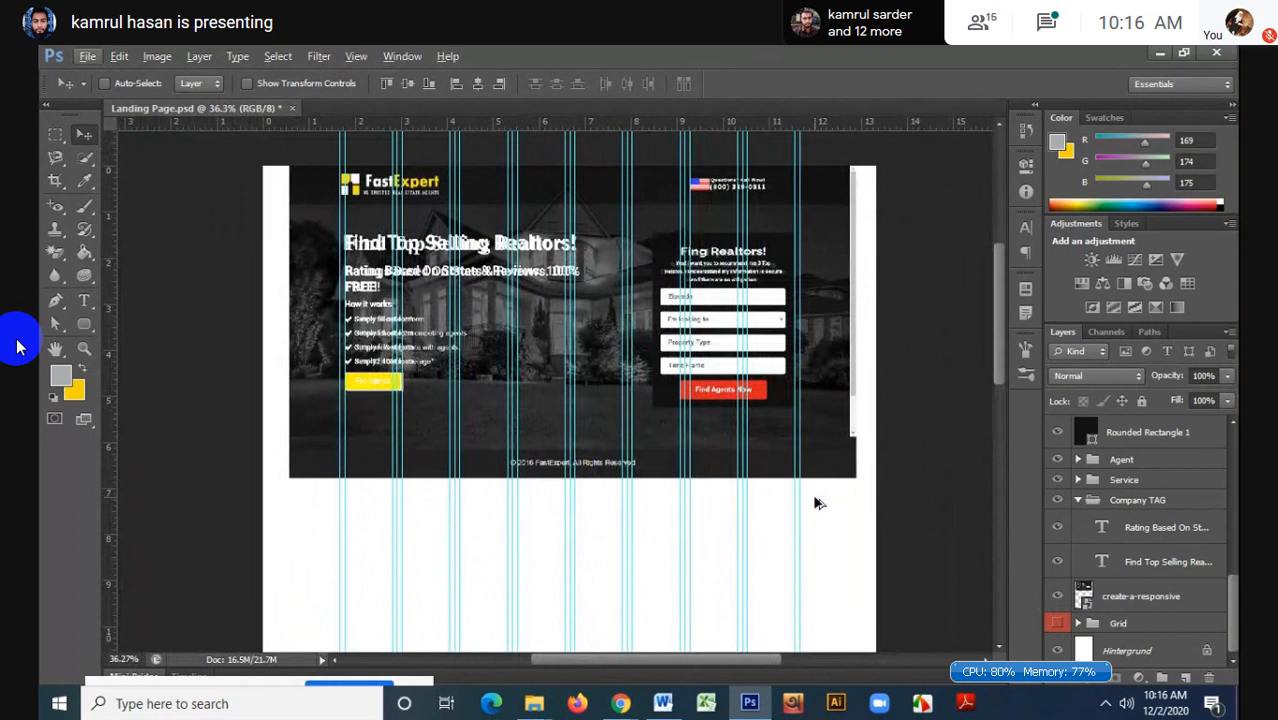
pyautogui.scroll(-1, 724, 500)
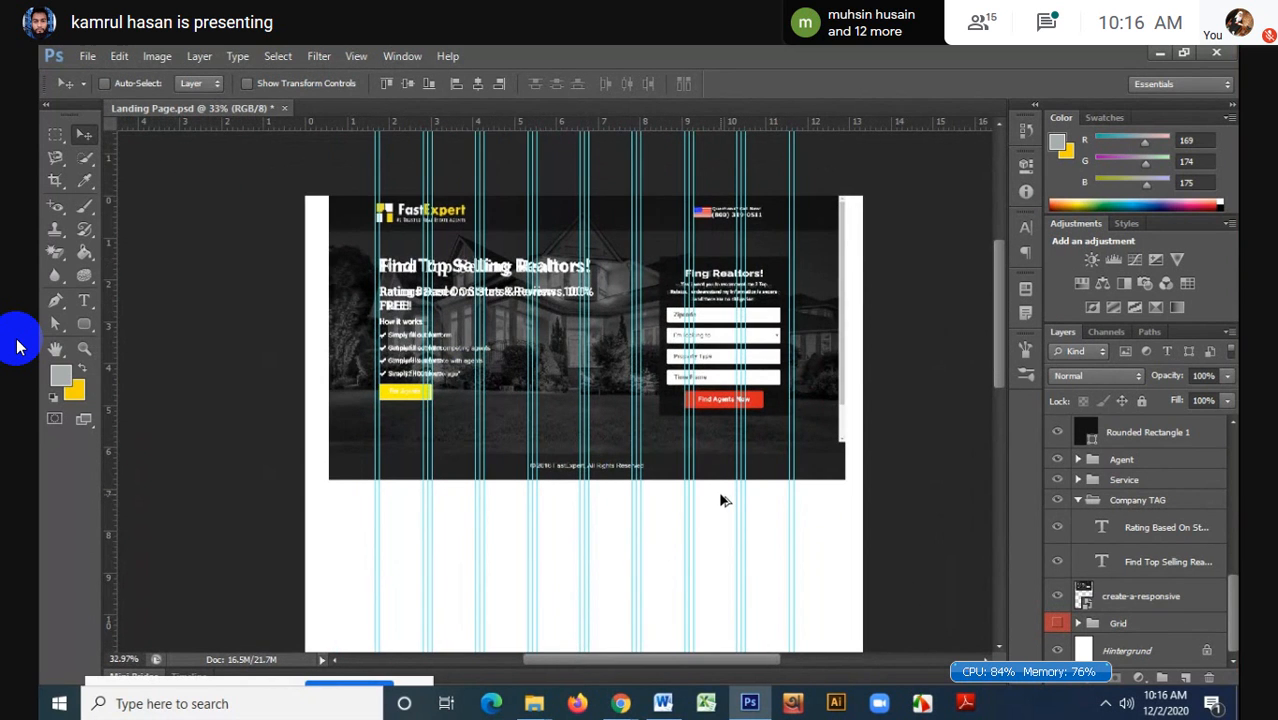
# - Set the opacity of the form's Zipcode text layer to 60%
pyautogui.scroll(12, 742, 378)
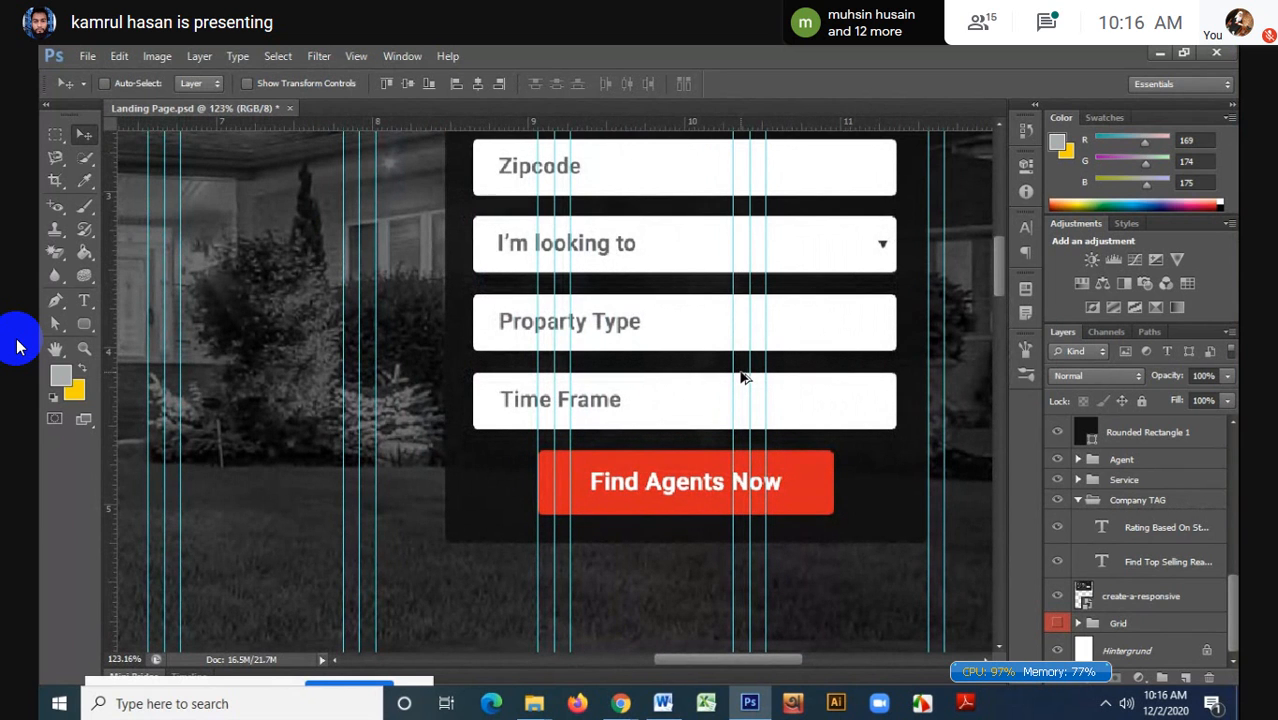
pyautogui.scroll(1, 570, 163)
pyautogui.scroll(5, 570, 163)
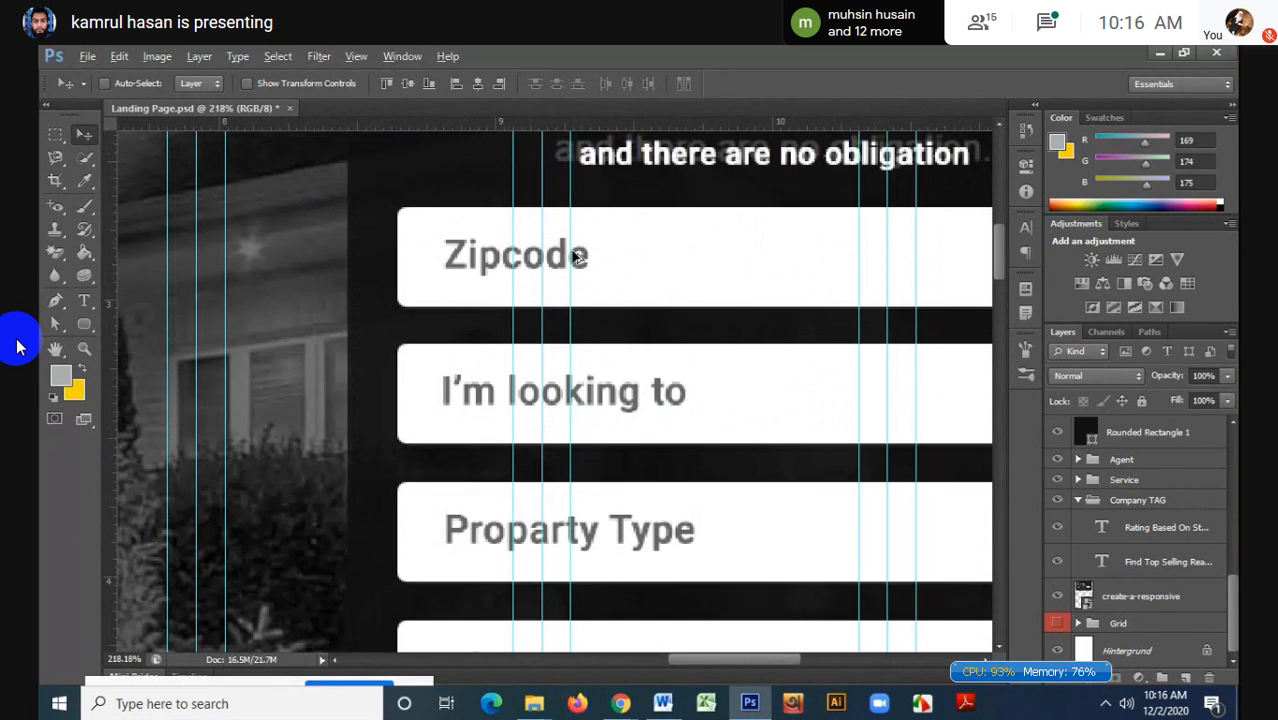
pyautogui.scroll(-5, 575, 257)
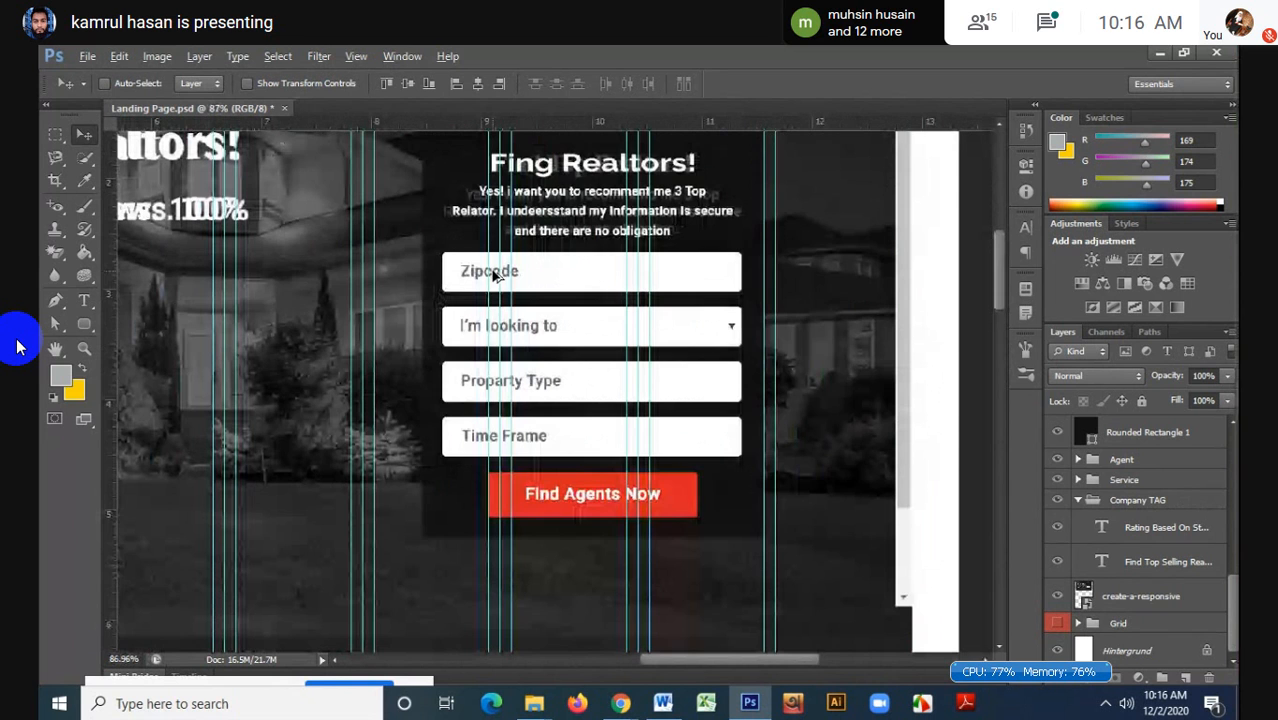
pyautogui.press('t')
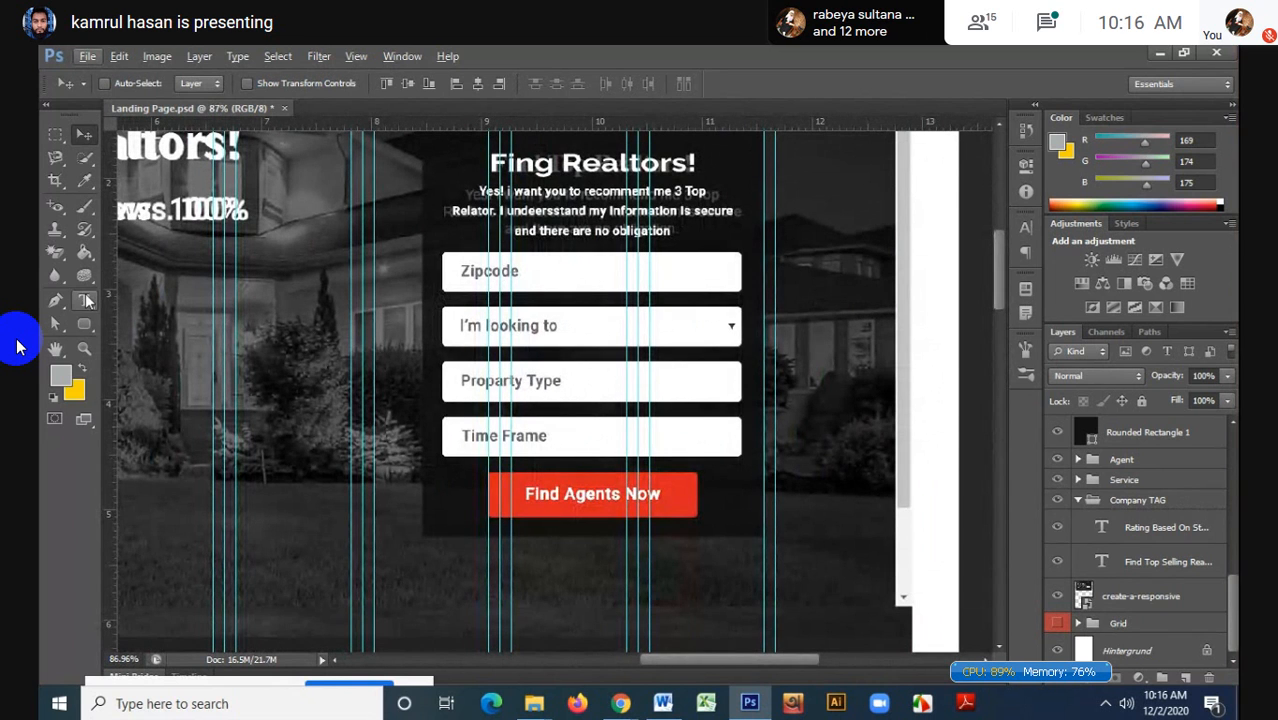
pyautogui.doubleClick(517, 270)
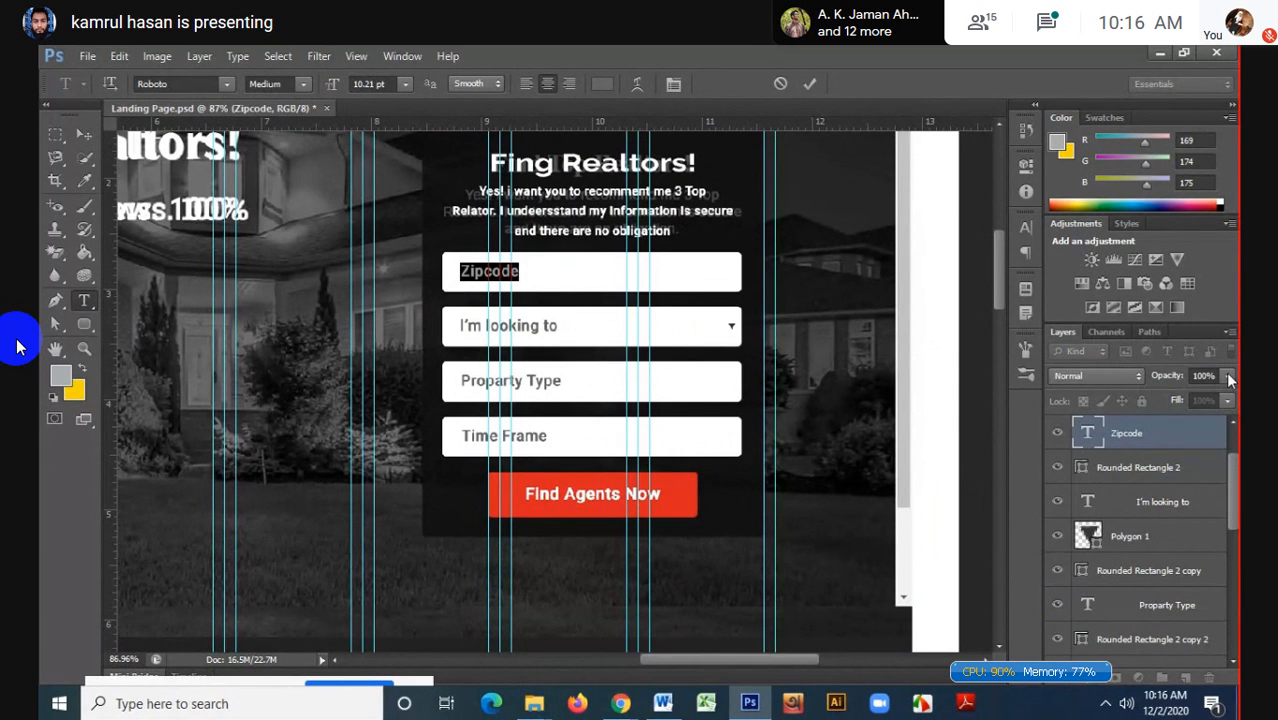
pyautogui.moveTo(1230, 379); pyautogui.dragTo(1173, 392)
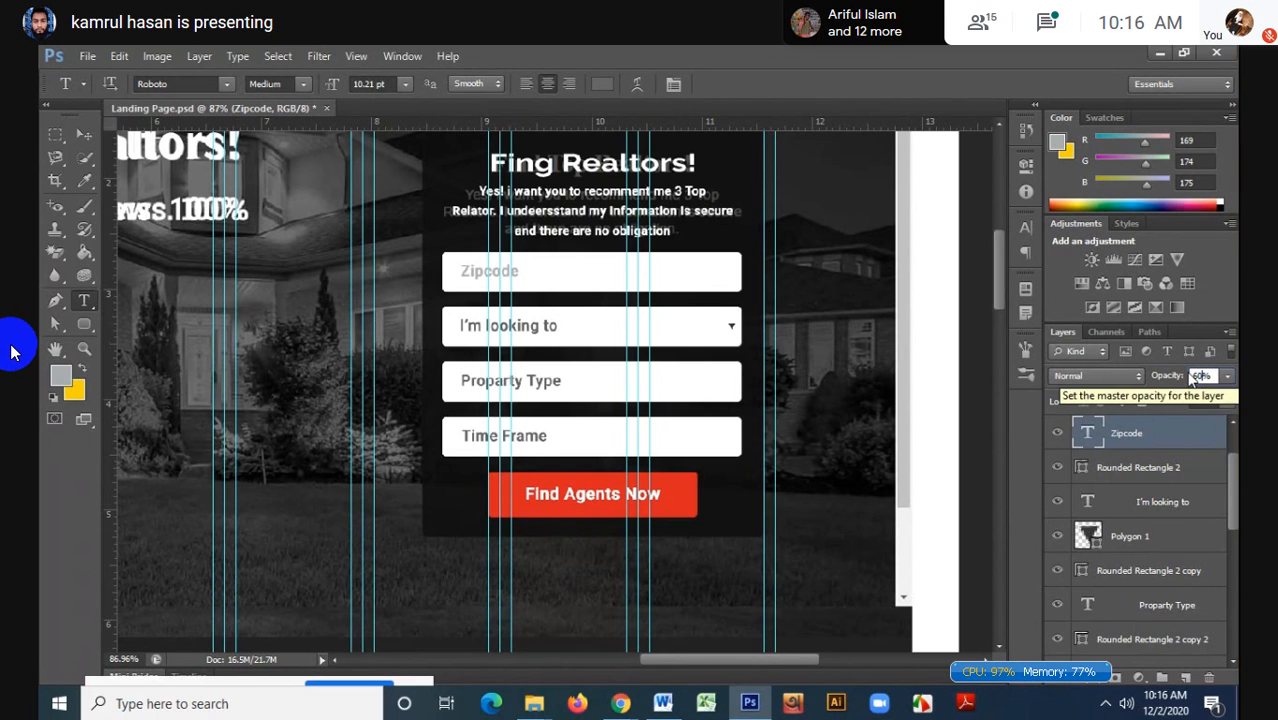
pyautogui.press('Return')
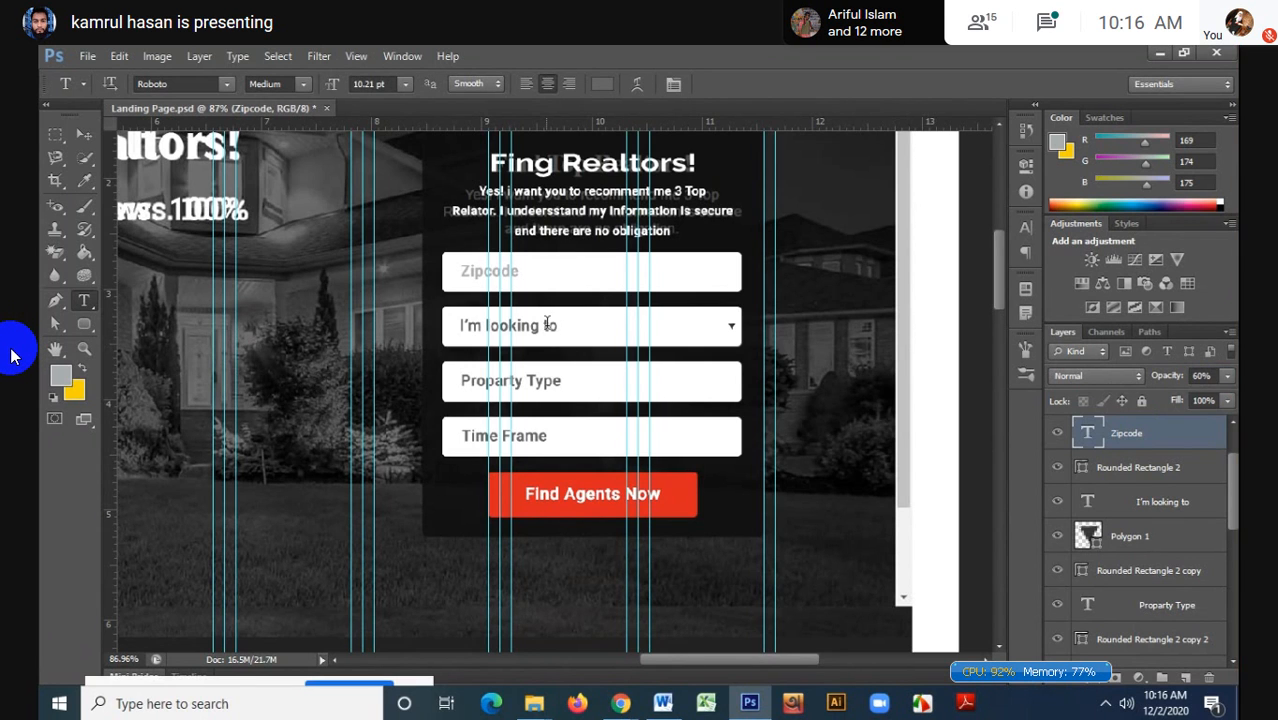
# - Set the opacity of the I'm looking to text layer in the form's second field to 60%
pyautogui.moveTo(556, 325); pyautogui.dragTo(420, 325)
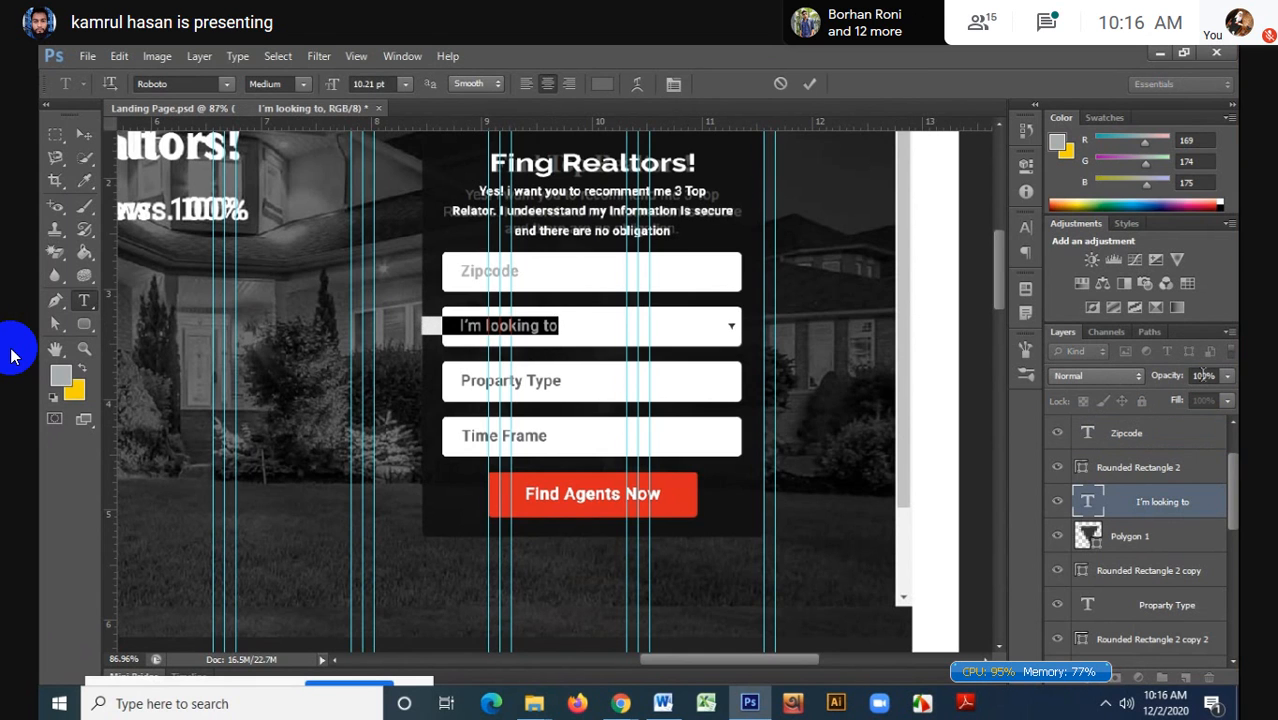
pyautogui.click(1199, 375)
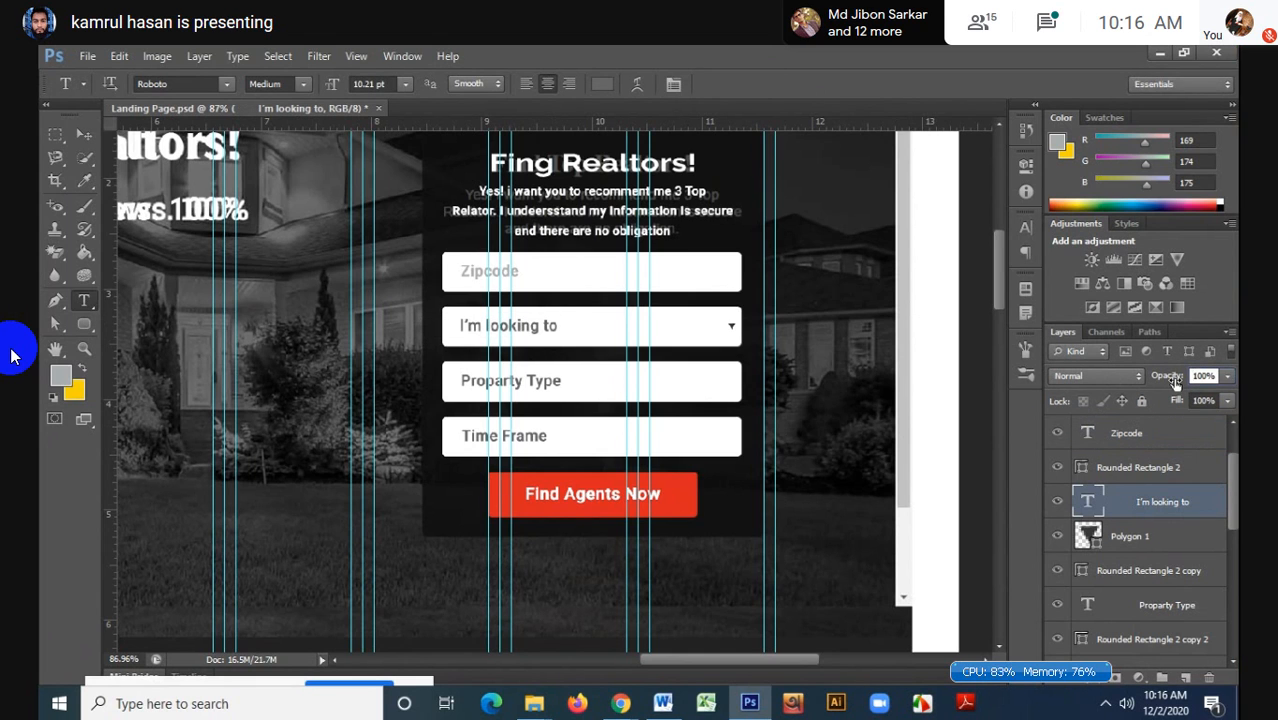
pyautogui.write('0')
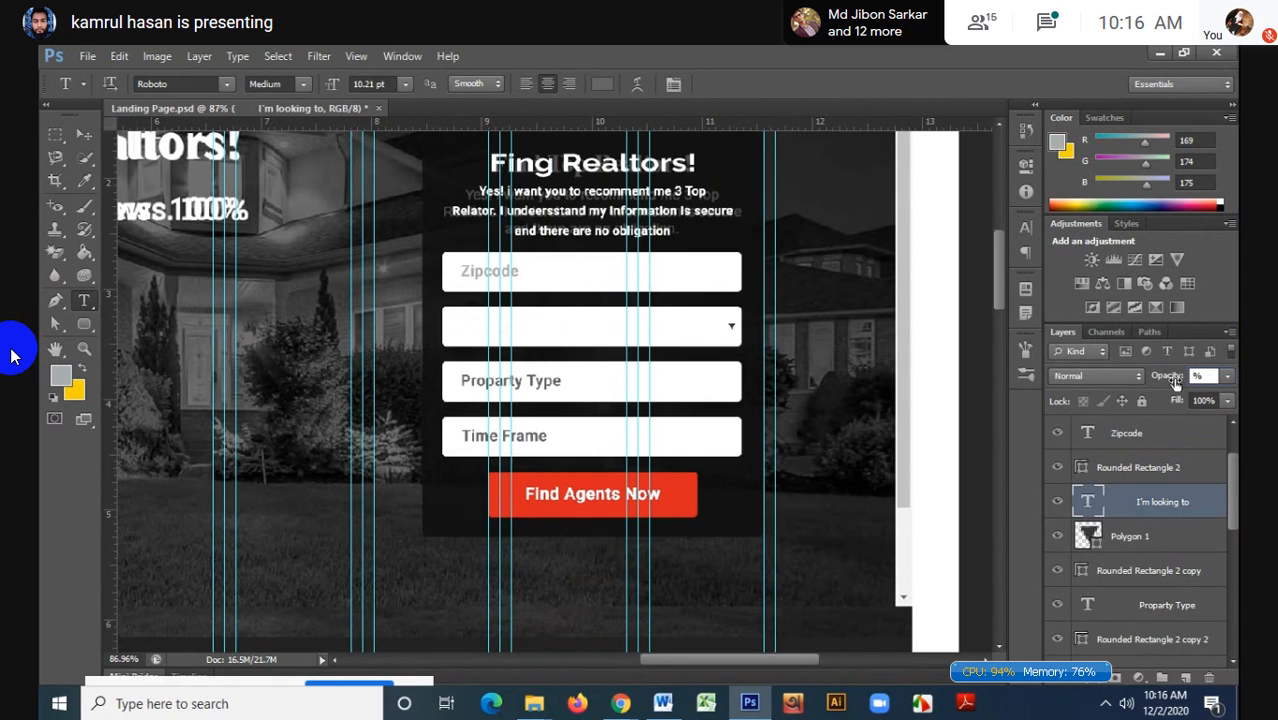
pyautogui.write('60')
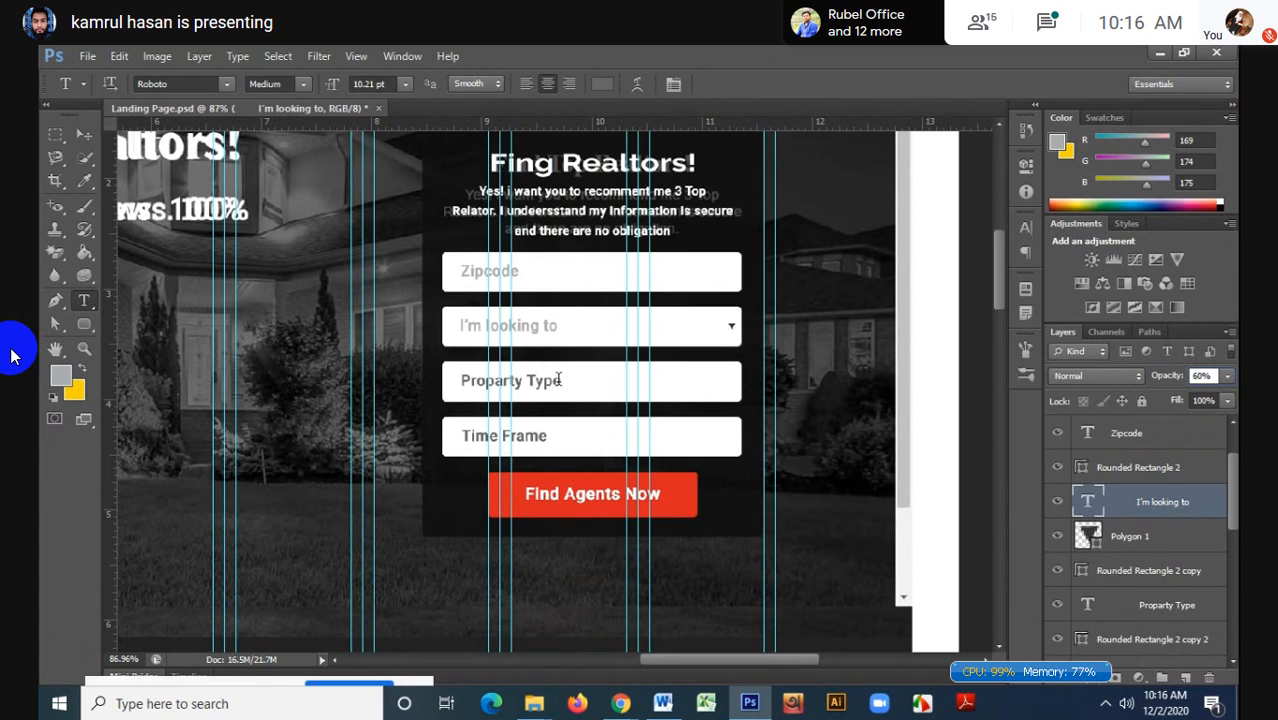
# - Lower the opacity of the Proparty Type text layer to match the Zipcode and I'm looking to labels
pyautogui.moveTo(560, 380); pyautogui.dragTo(456, 380)
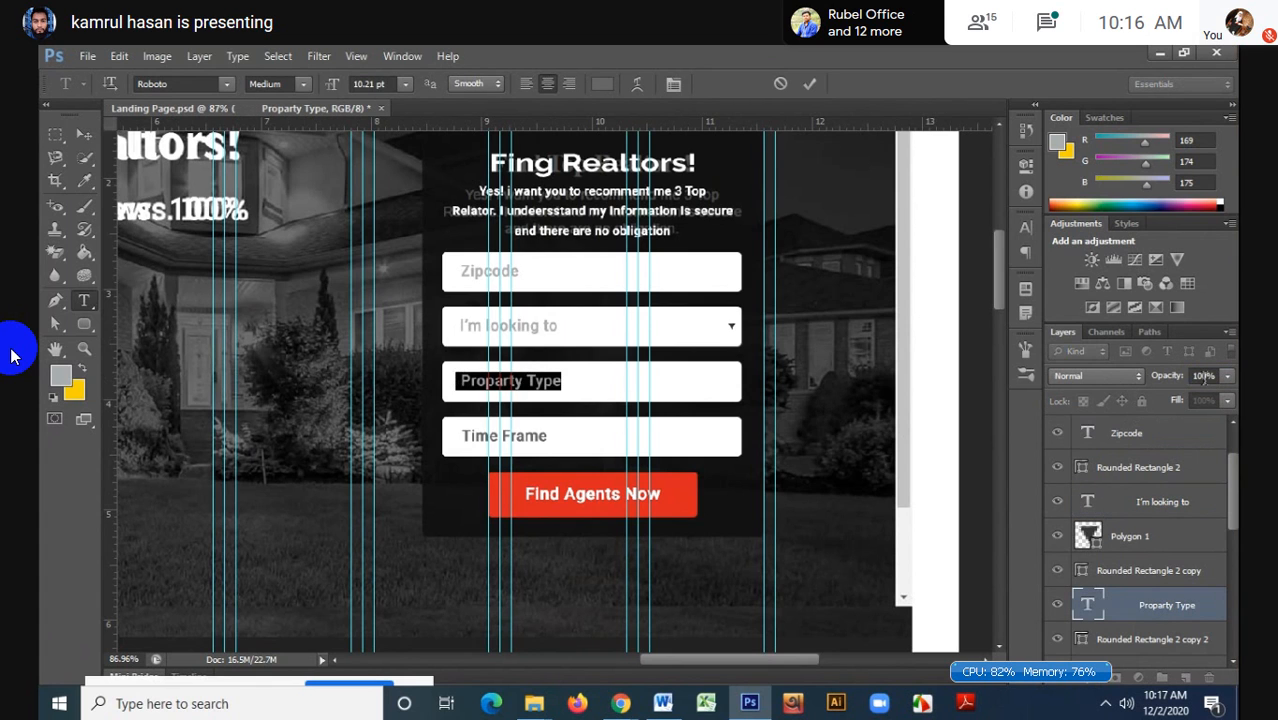
pyautogui.press('Escape')
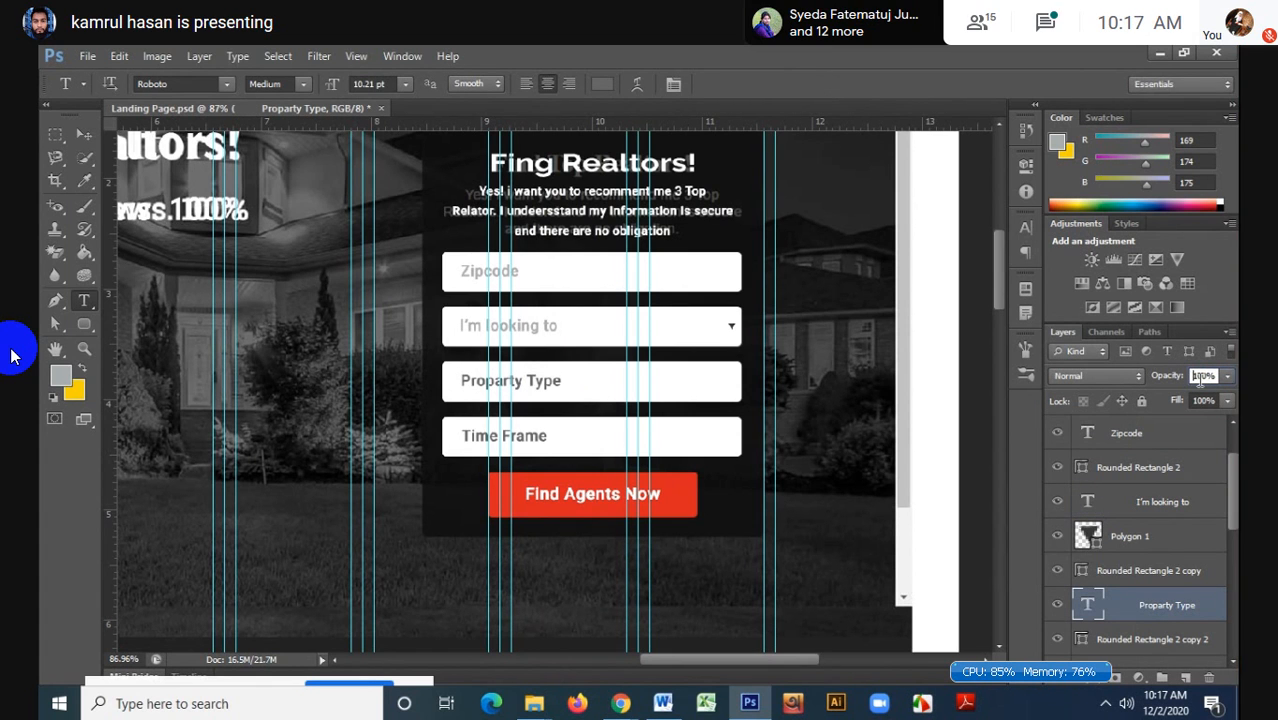
pyautogui.press('BackSpace')
pyautogui.press('BackSpace')
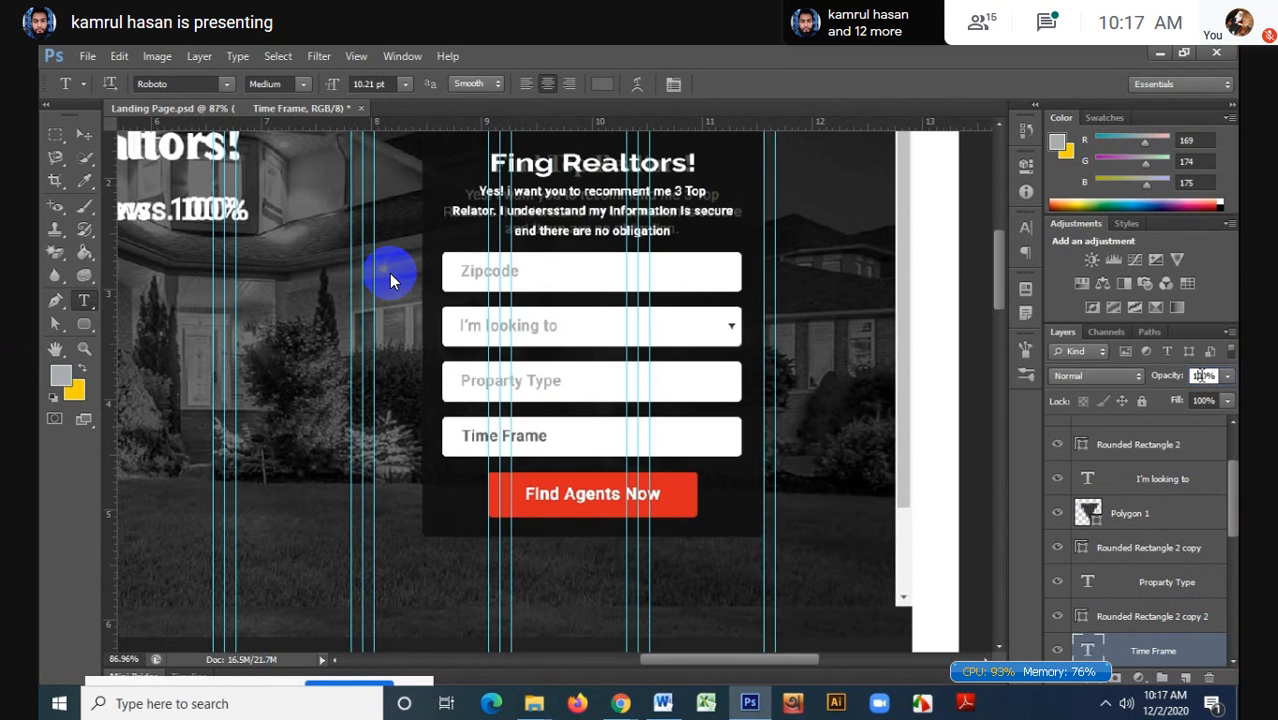
# - Rename the Group 1 layer group as Registarion
pyautogui.moveTo(391, 280)
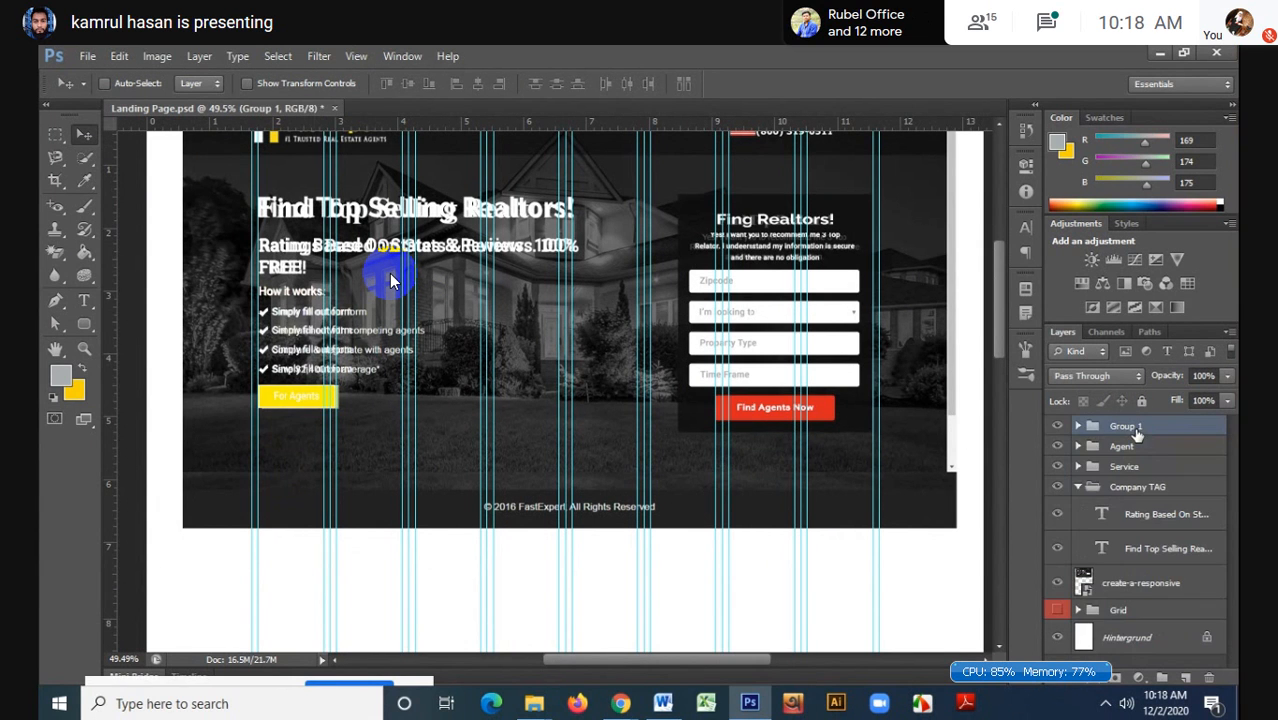
pyautogui.doubleClick(1128, 426)
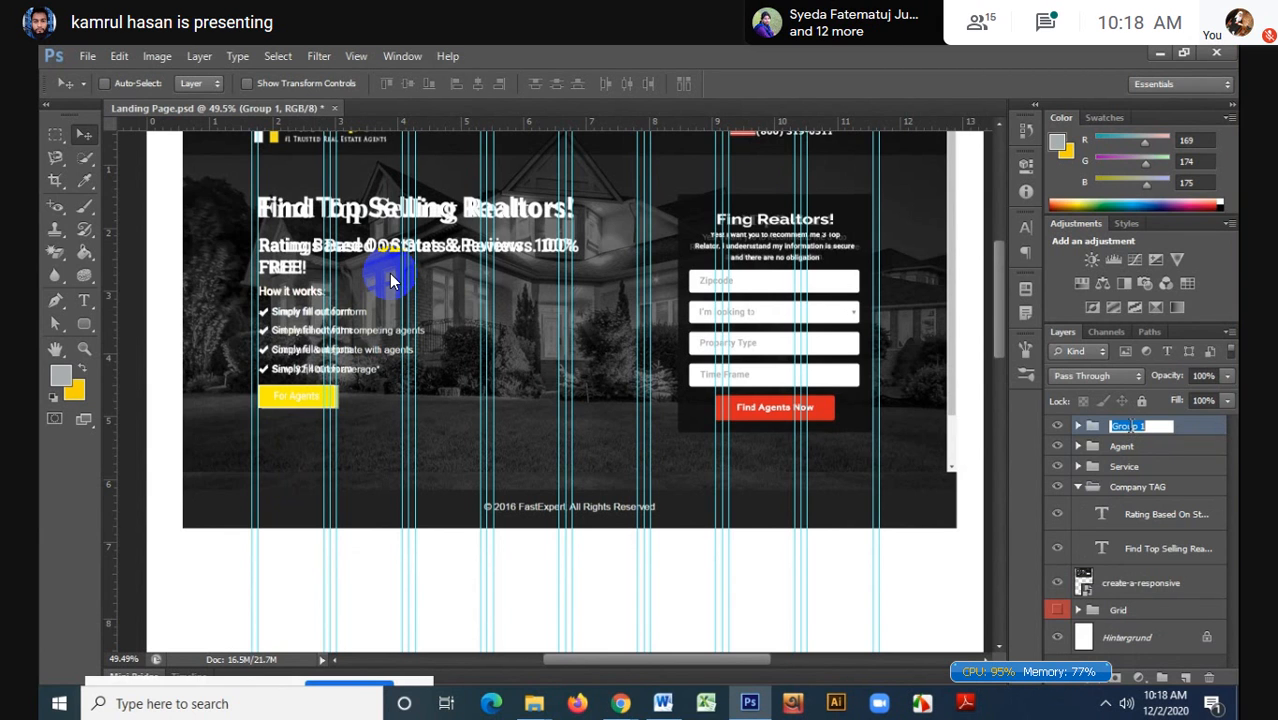
pyautogui.write('A')
pyautogui.press('BackSpace')
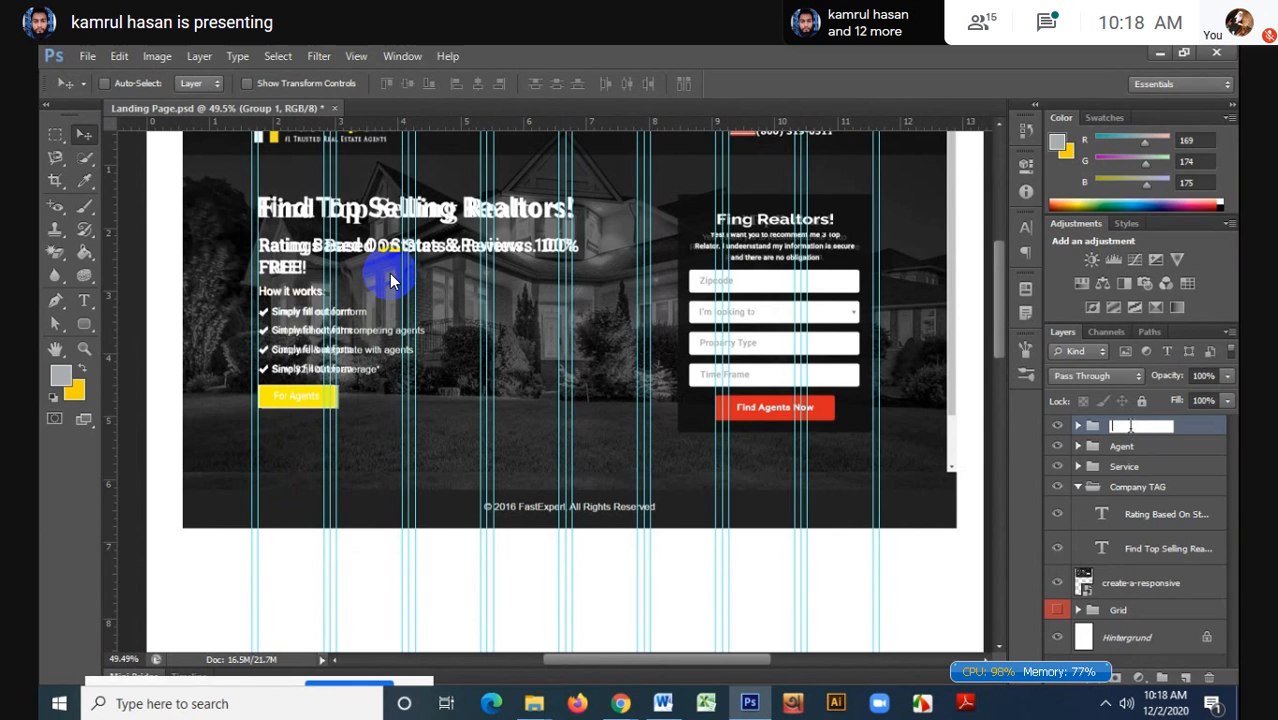
pyautogui.write('e')
pyautogui.write('a')
pyautogui.press('BackSpace')
pyautogui.write('gista')
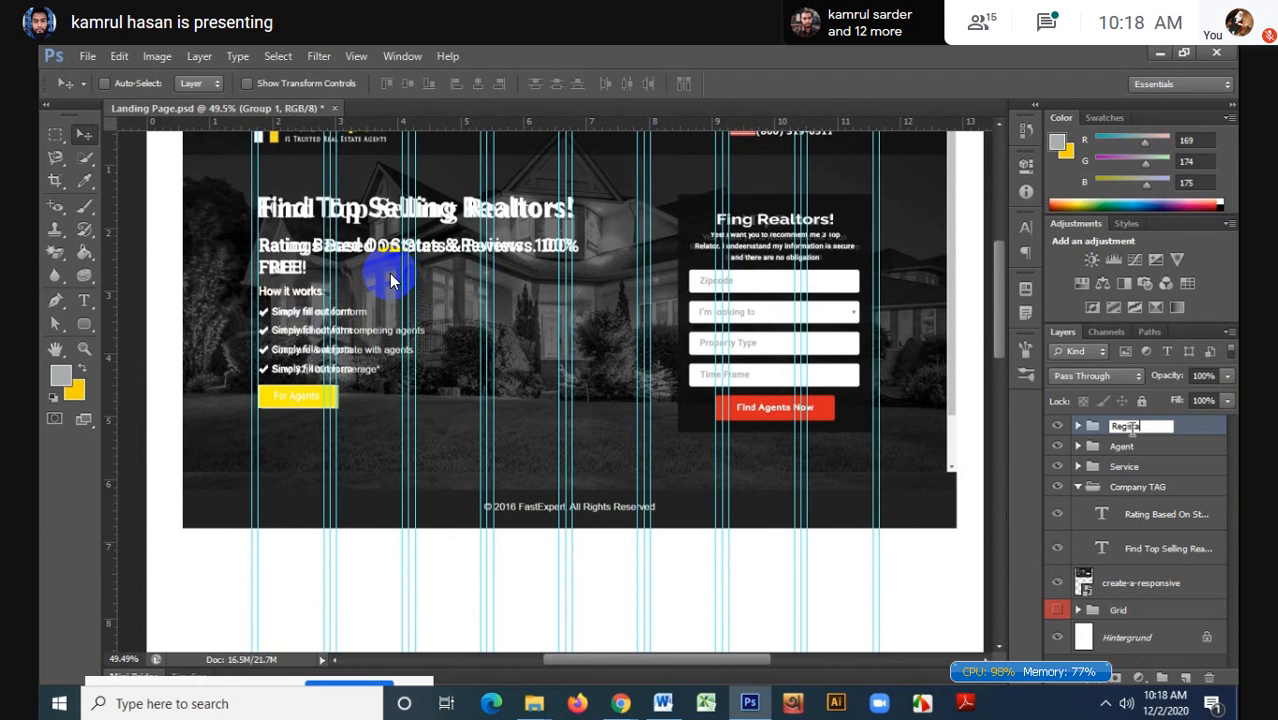
pyautogui.write('rion')
pyautogui.press('Return')
# - Crop away the empty white canvas below the landing page's footer, keeping the full width, and return to the Move tool
pyautogui.scroll(-2, 440, 450)
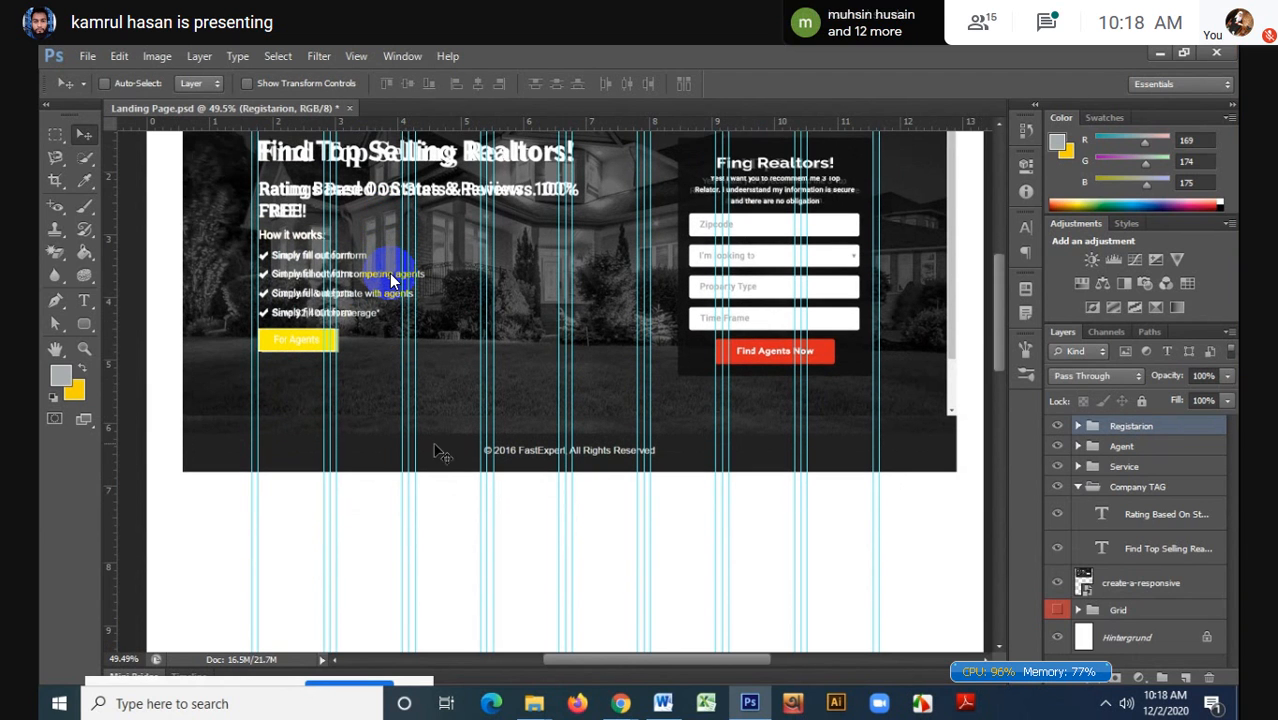
pyautogui.scroll(1, 284, 362)
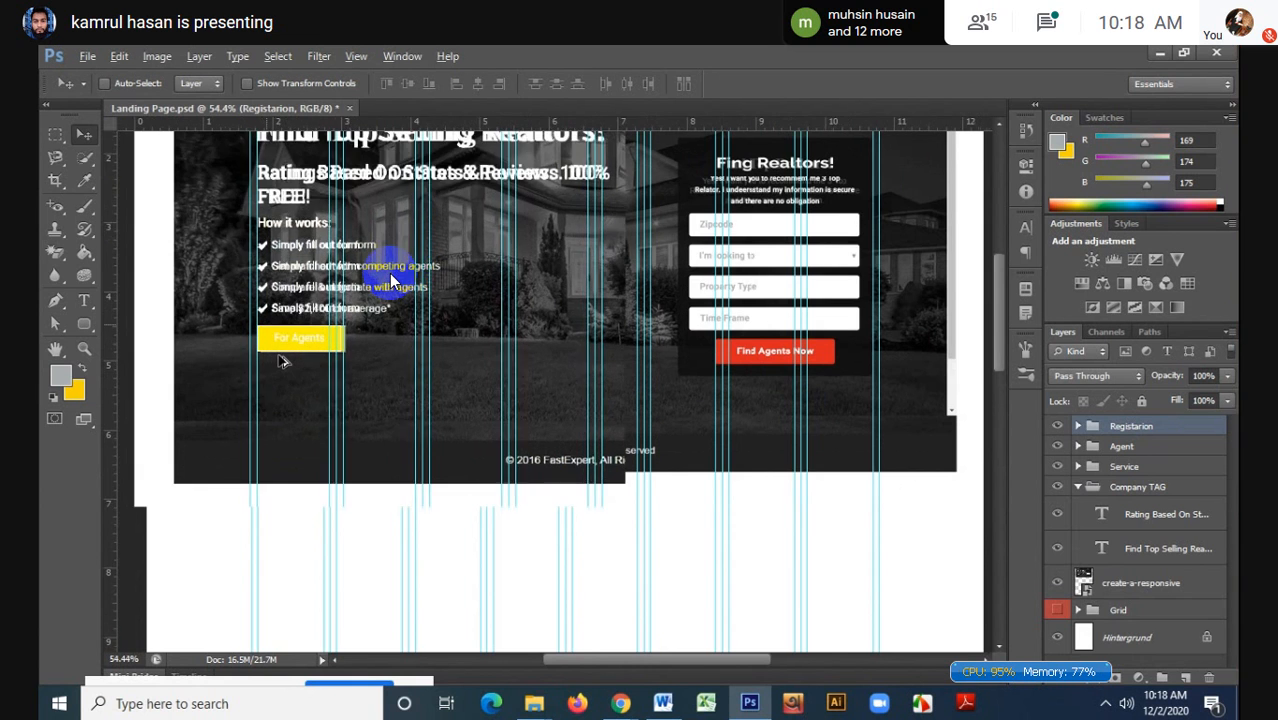
pyautogui.scroll(5, 284, 361)
pyautogui.scroll(-5, 285, 361)
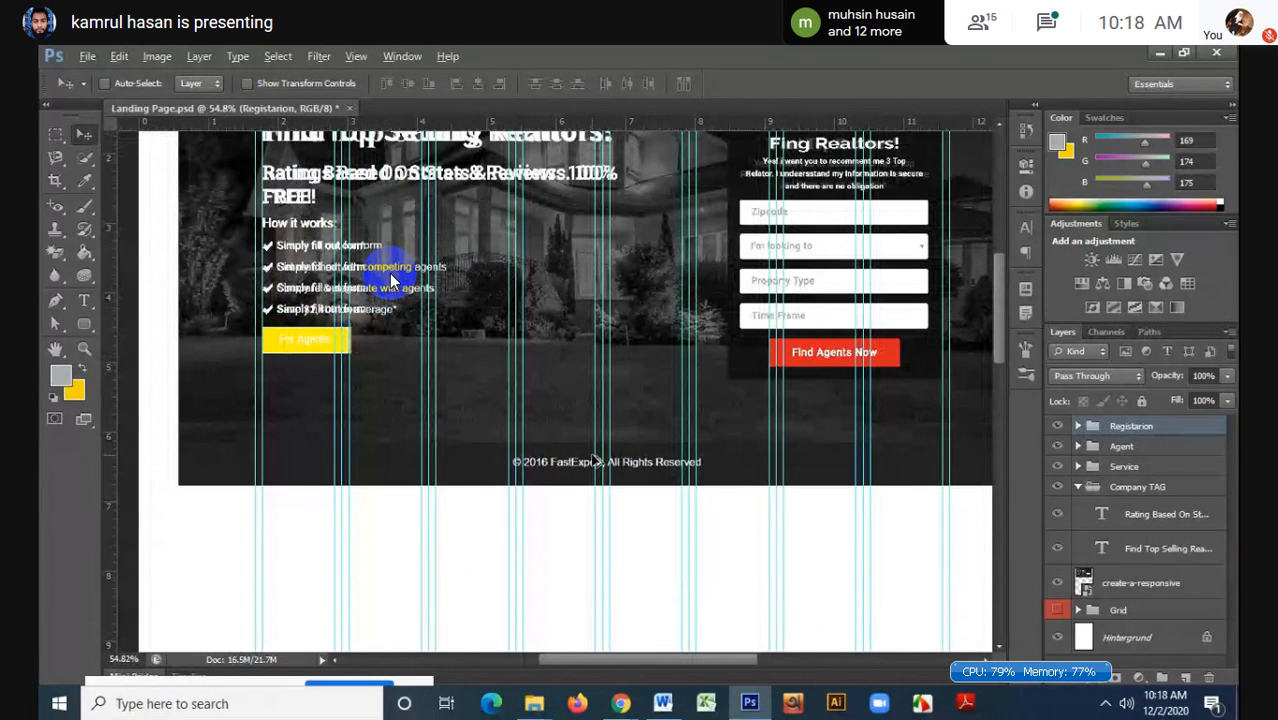
pyautogui.scroll(-5, 596, 461)
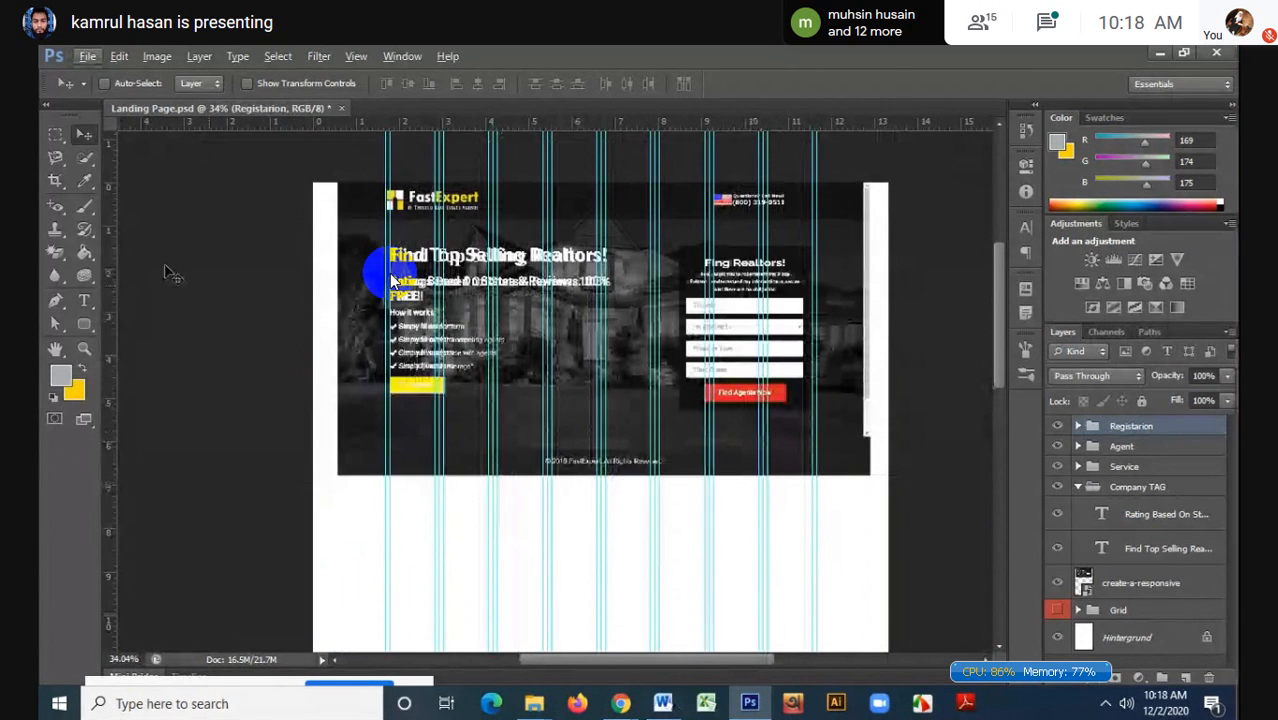
pyautogui.click(55, 181)
pyautogui.scroll(-5, 597, 441)
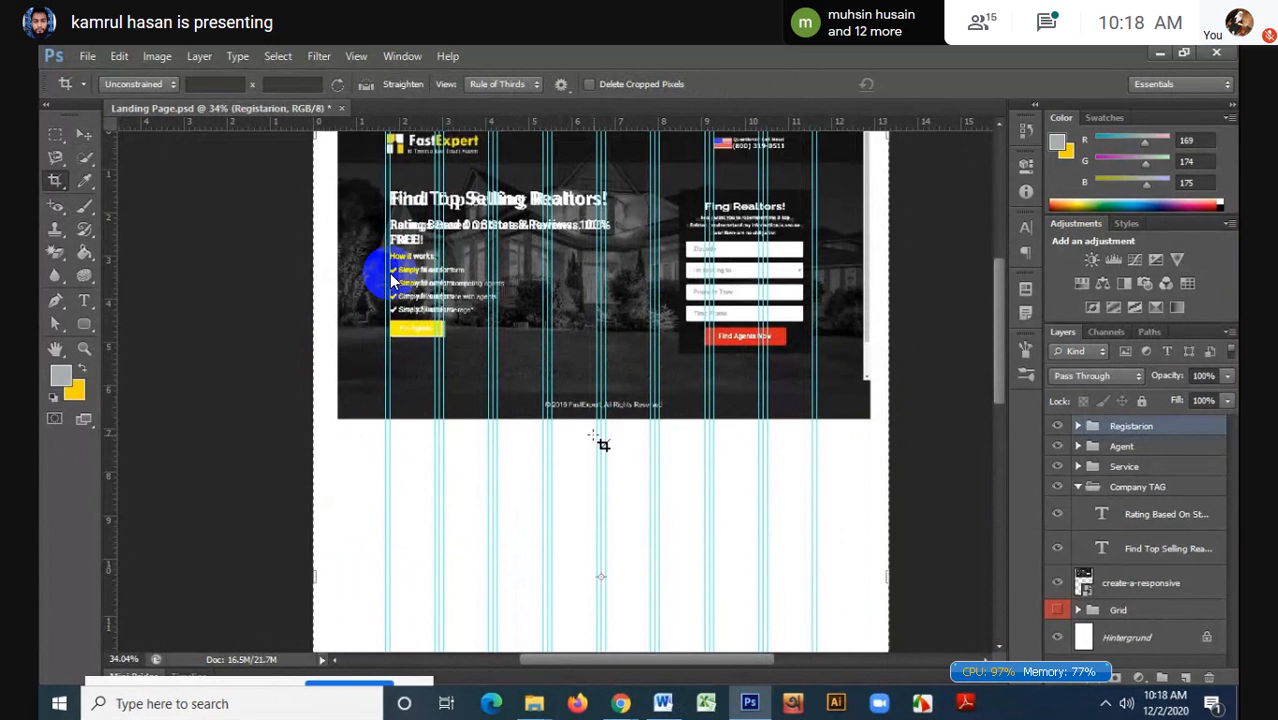
pyautogui.scroll(-2, 596, 438)
pyautogui.scroll(-4, 597, 439)
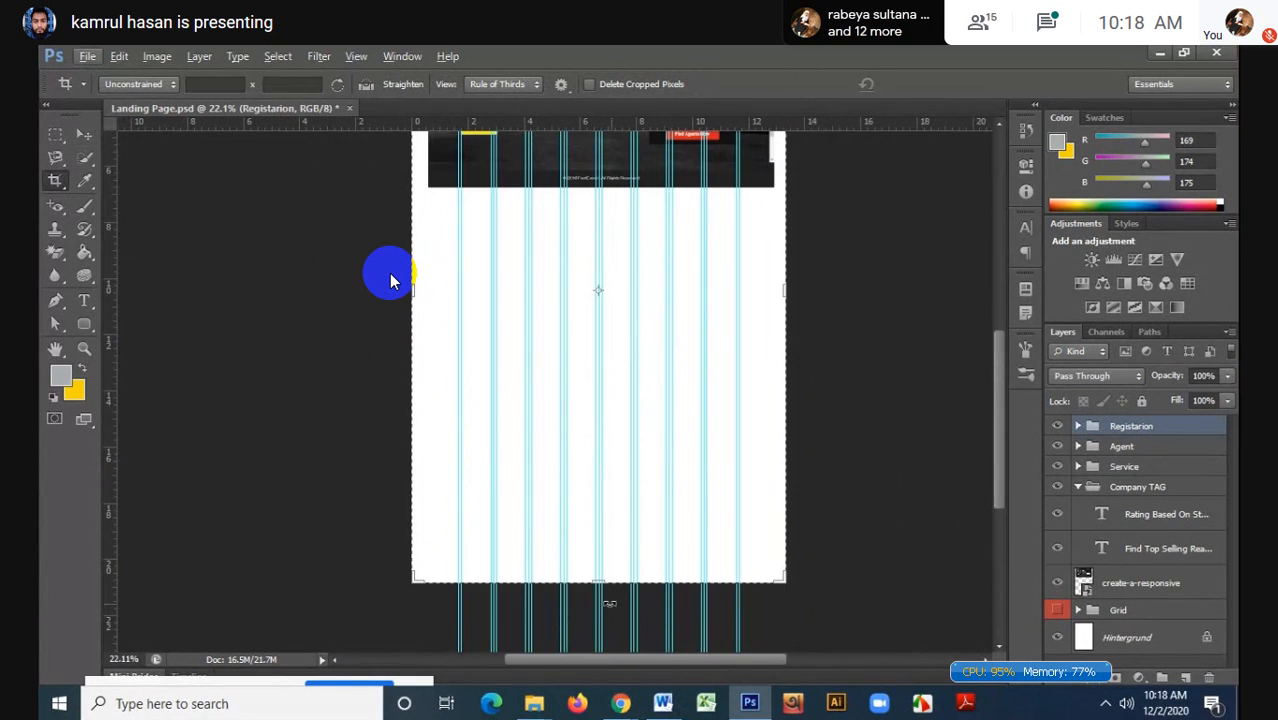
pyautogui.moveTo(599, 581); pyautogui.dragTo(608, 386)
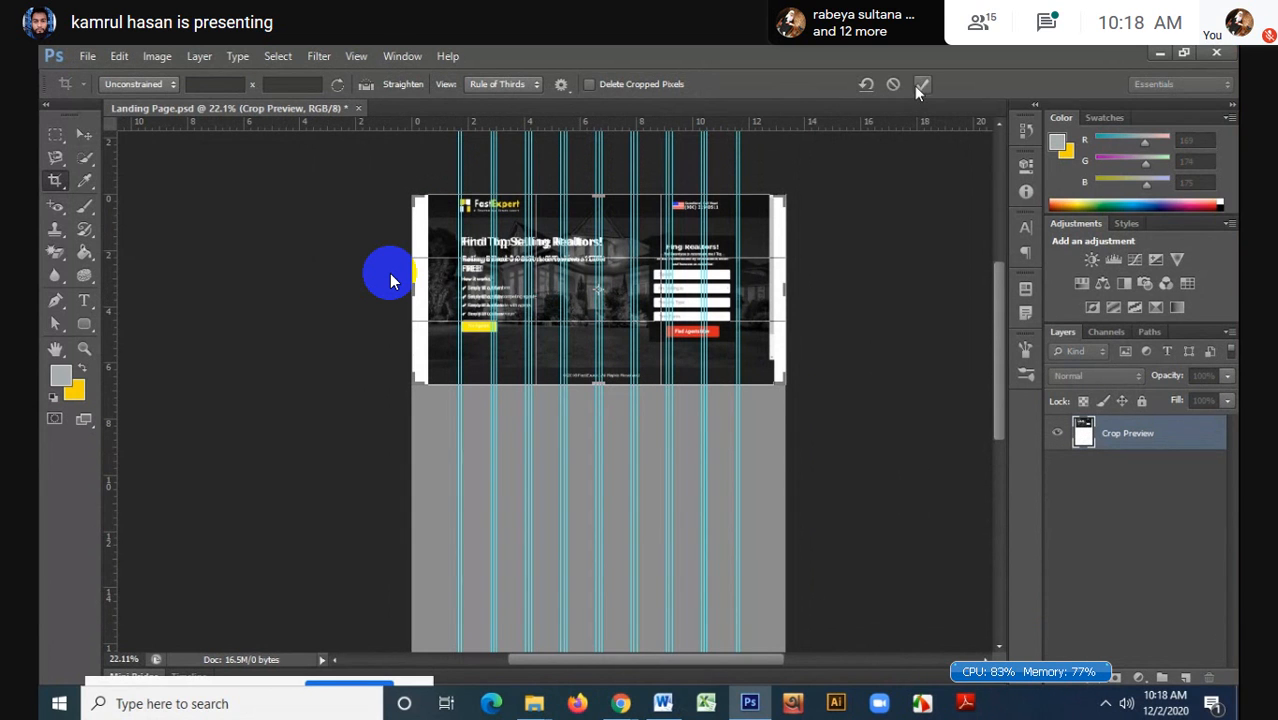
pyautogui.press('Return')
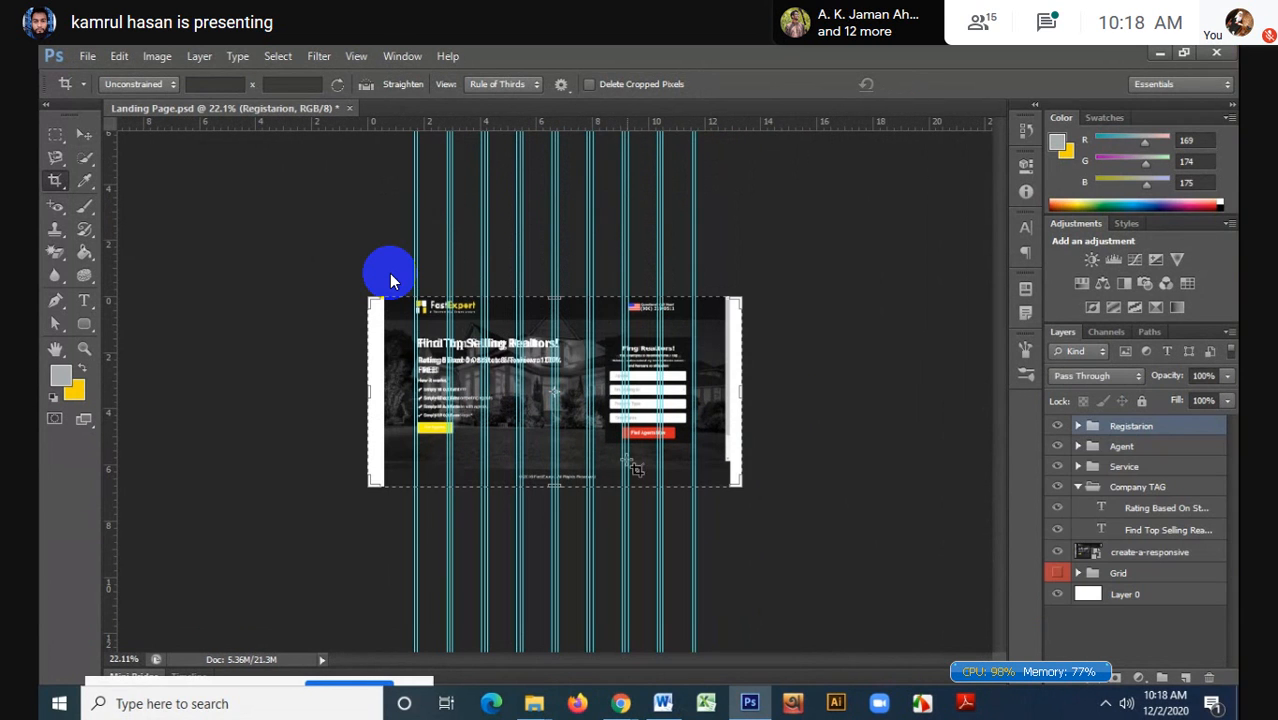
pyautogui.click(78, 134)
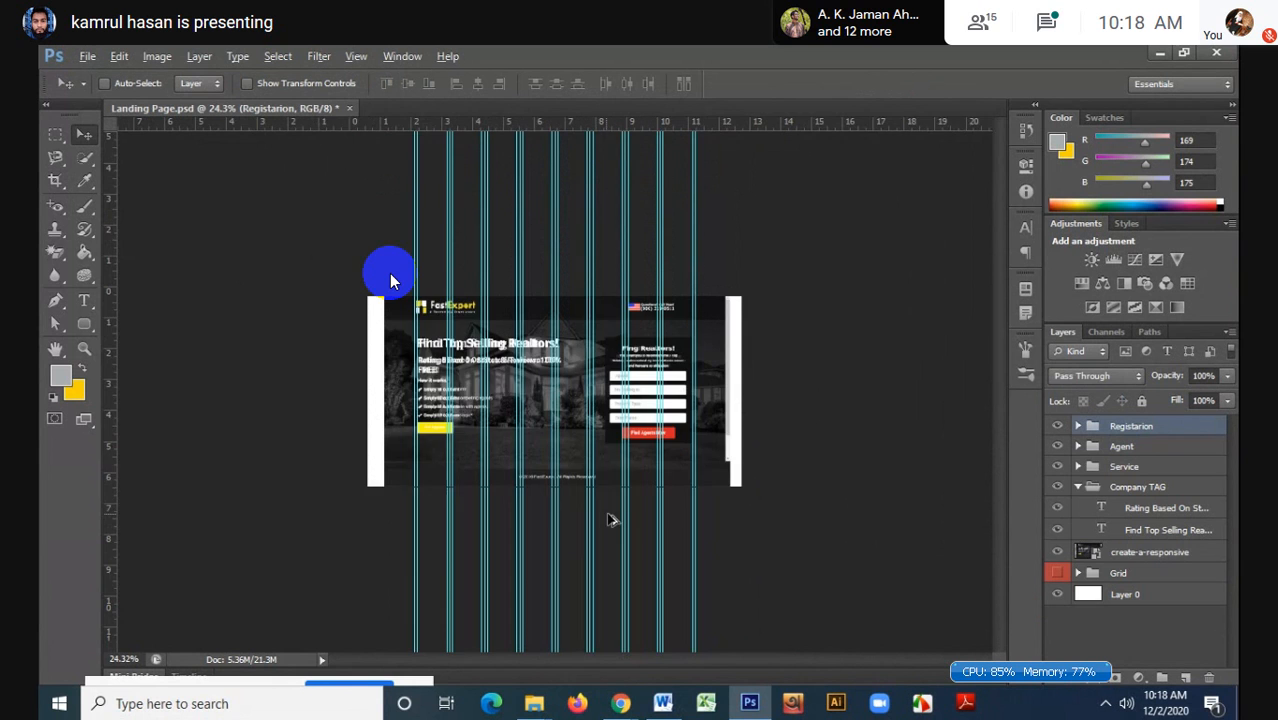
# - Save the landing page document
pyautogui.hotkey('ctrl', '0')
pyautogui.hotkey('ctrl', 's')
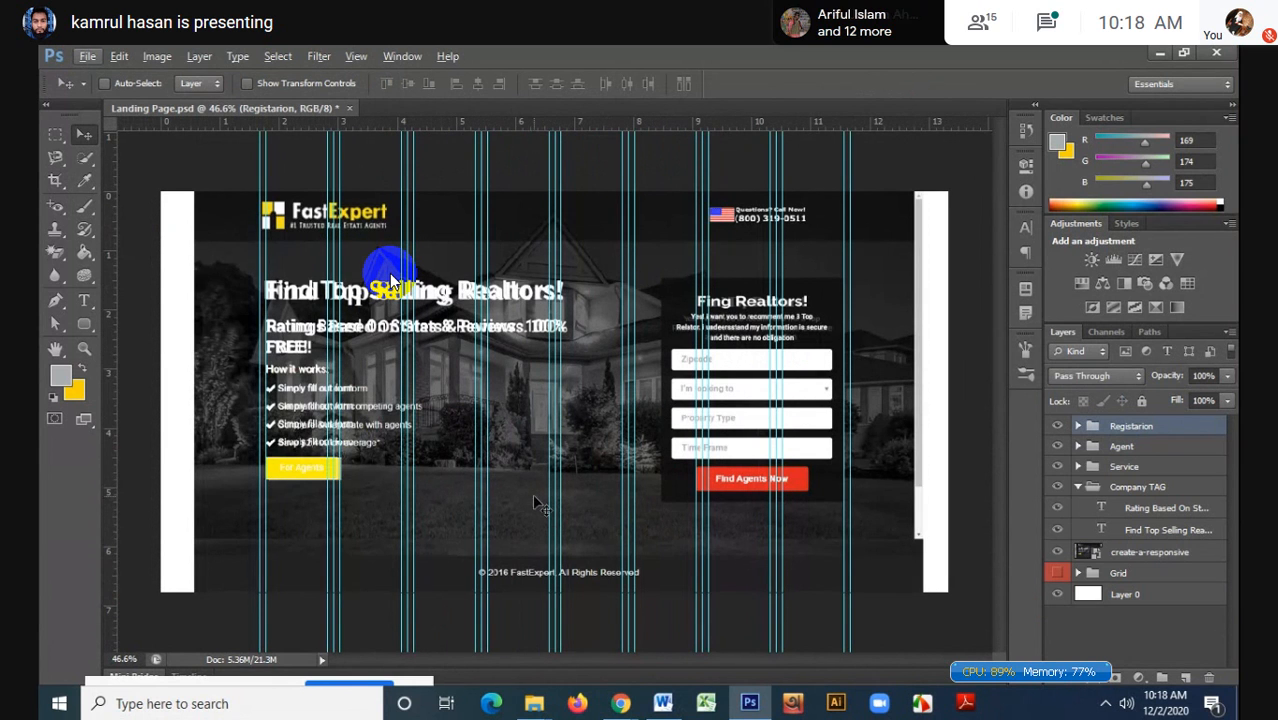
# - Collapse the Company TAG group and draw a rectangle about 2032 × 141 px over the footer strip, directly above the create-a-responsive layer
pyautogui.scroll(-1, 534, 500)
pyautogui.scroll(-2, 532, 500)
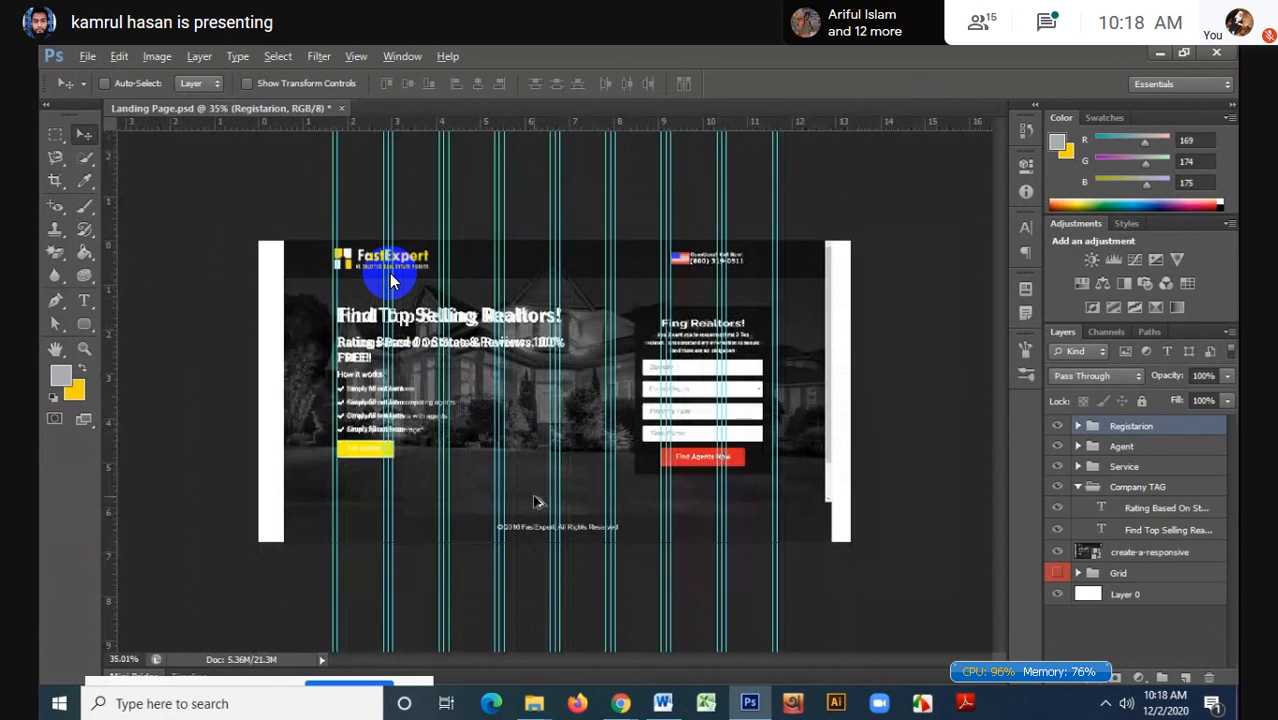
pyautogui.click(86, 324)
pyautogui.click(185, 317)
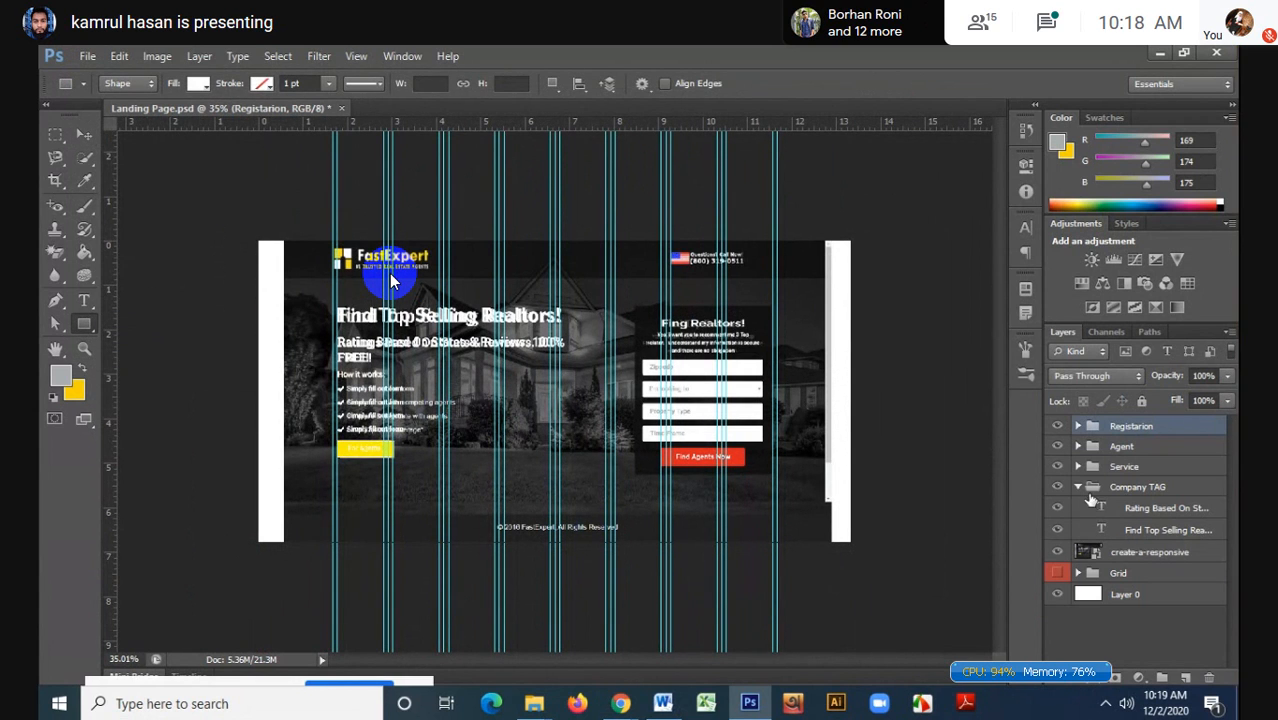
pyautogui.click(1078, 487)
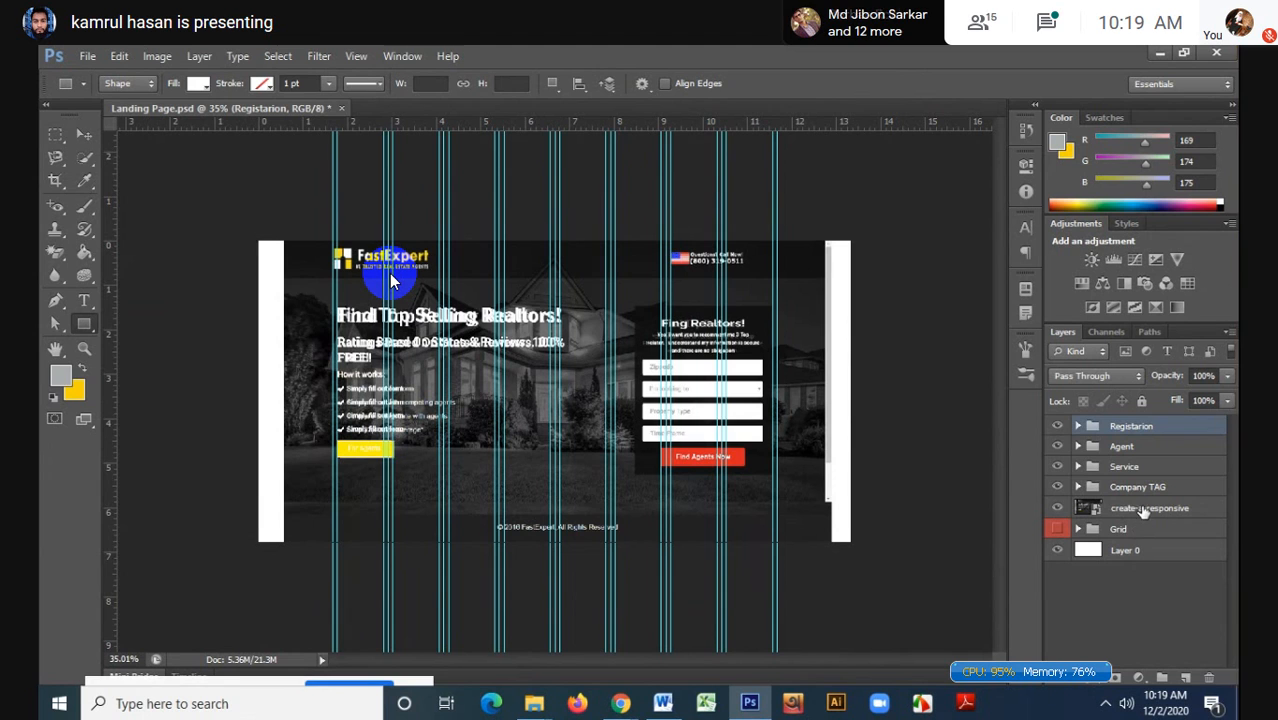
pyautogui.click(1145, 508)
pyautogui.click(1185, 678)
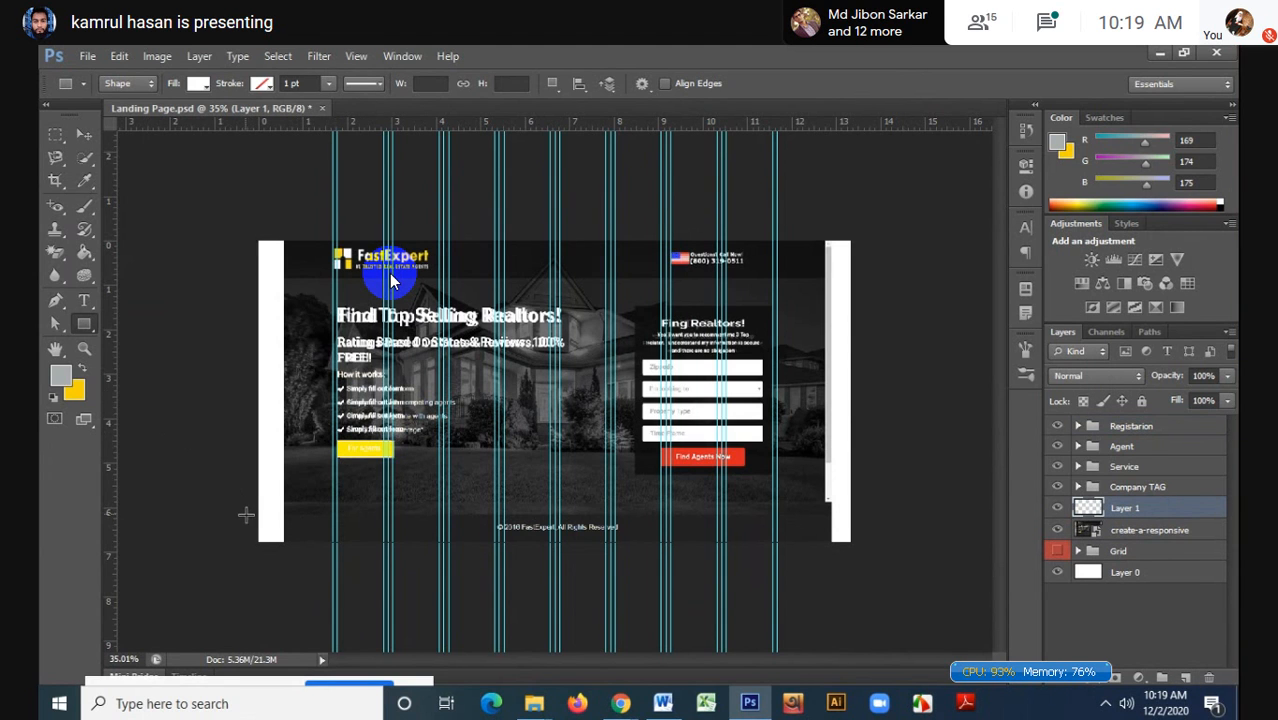
pyautogui.moveTo(246, 515); pyautogui.dragTo(884, 557)
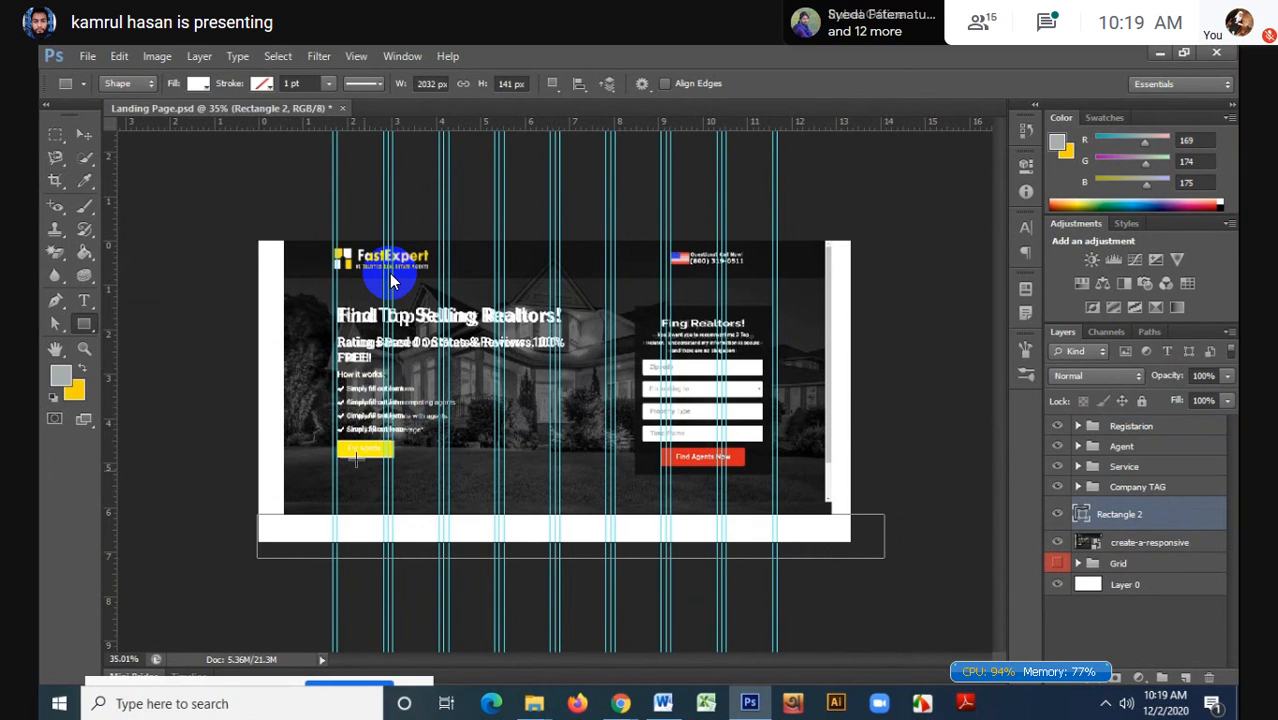
# - Fill the footer rectangle with a dark grey swatch
pyautogui.click(200, 85)
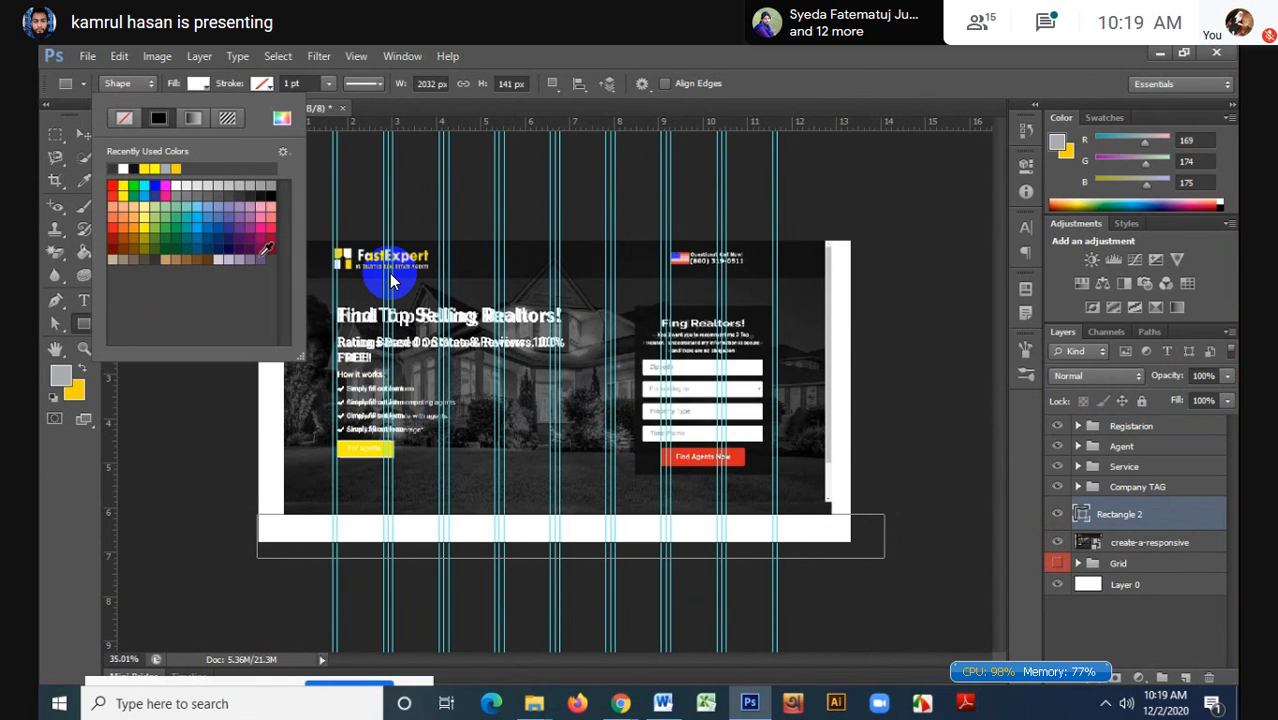
pyautogui.click(241, 192)
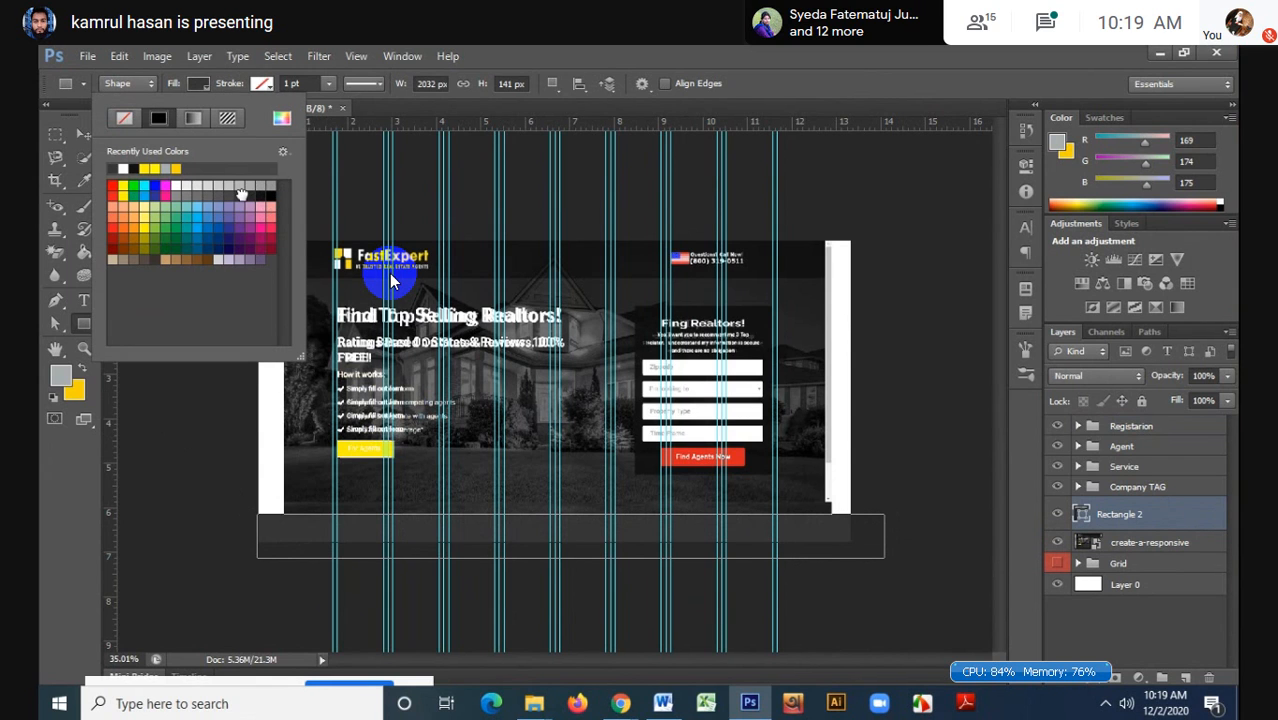
pyautogui.click(1148, 520)
# - Hide the footer rectangle layer to reveal the reference copyright line beneath it
pyautogui.scroll(1, 614, 529)
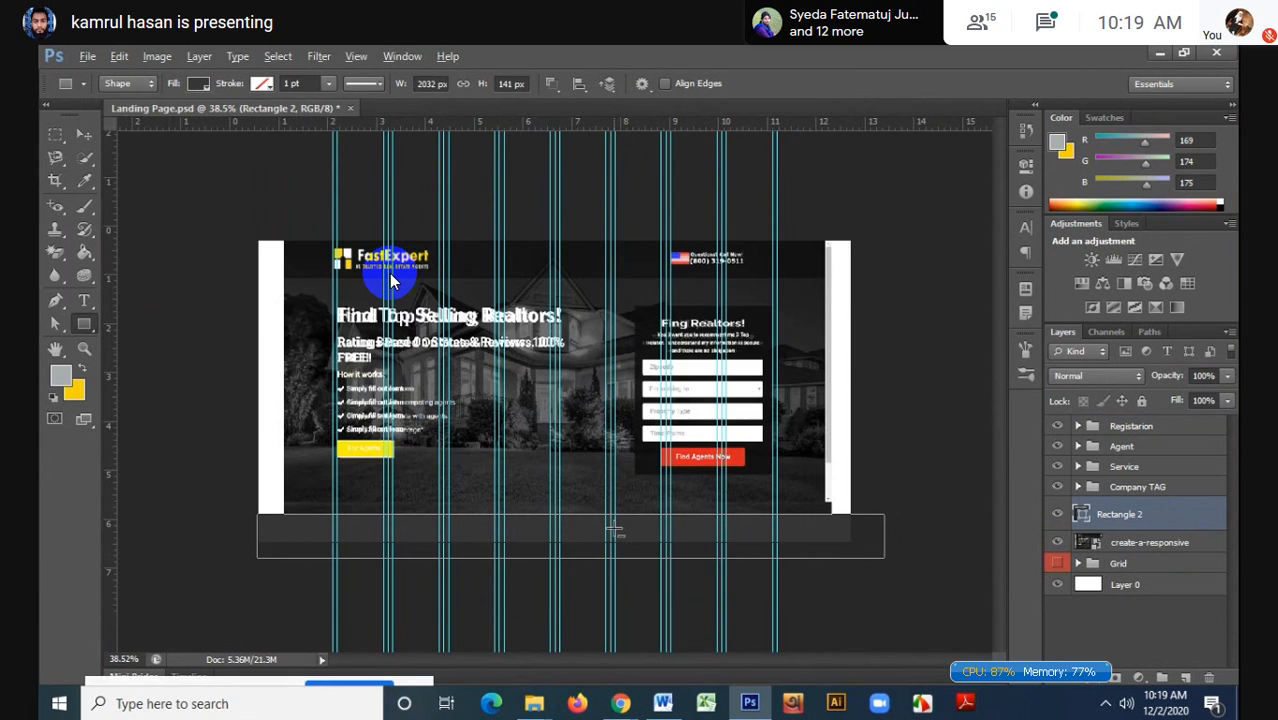
pyautogui.scroll(3, 614, 529)
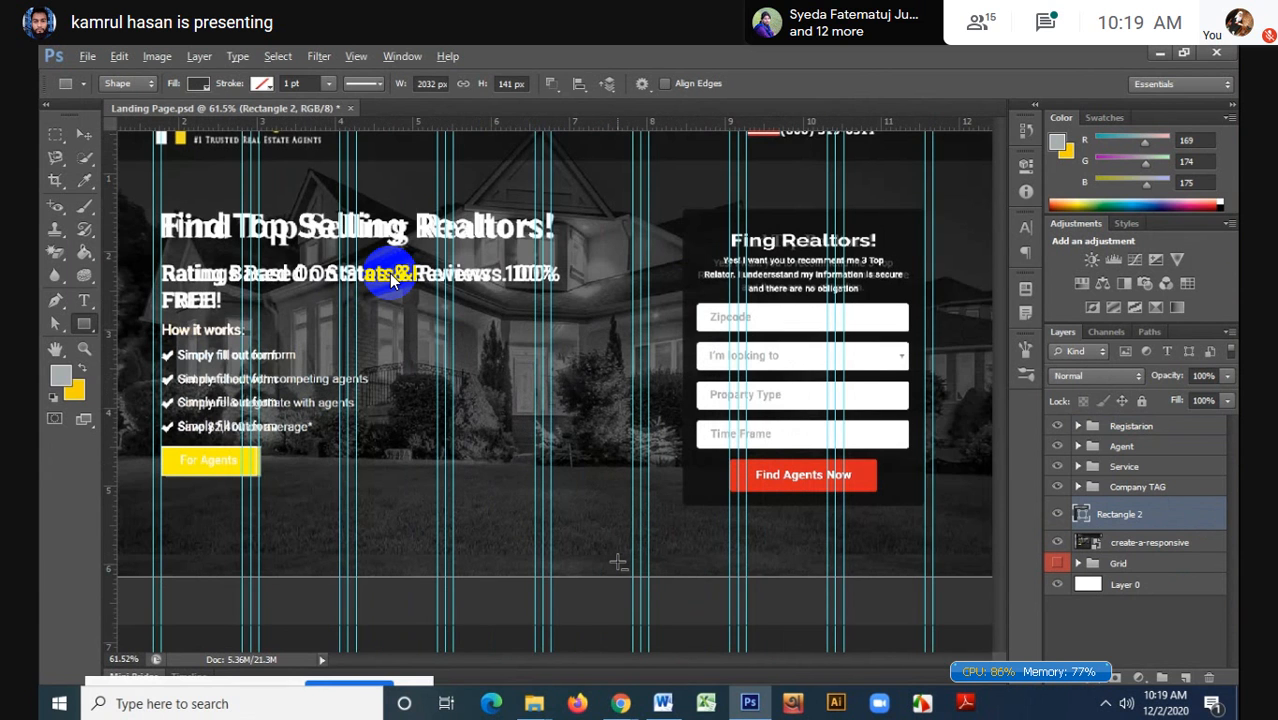
pyautogui.scroll(1, 617, 562)
pyautogui.scroll(-2, 617, 562)
pyautogui.click(1057, 514)
# - Add a new layer above the footer rectangle and enter the text "2016 FastExpe" beside the reference copyright line in 10 pt Roboto Medium
pyautogui.click(84, 301)
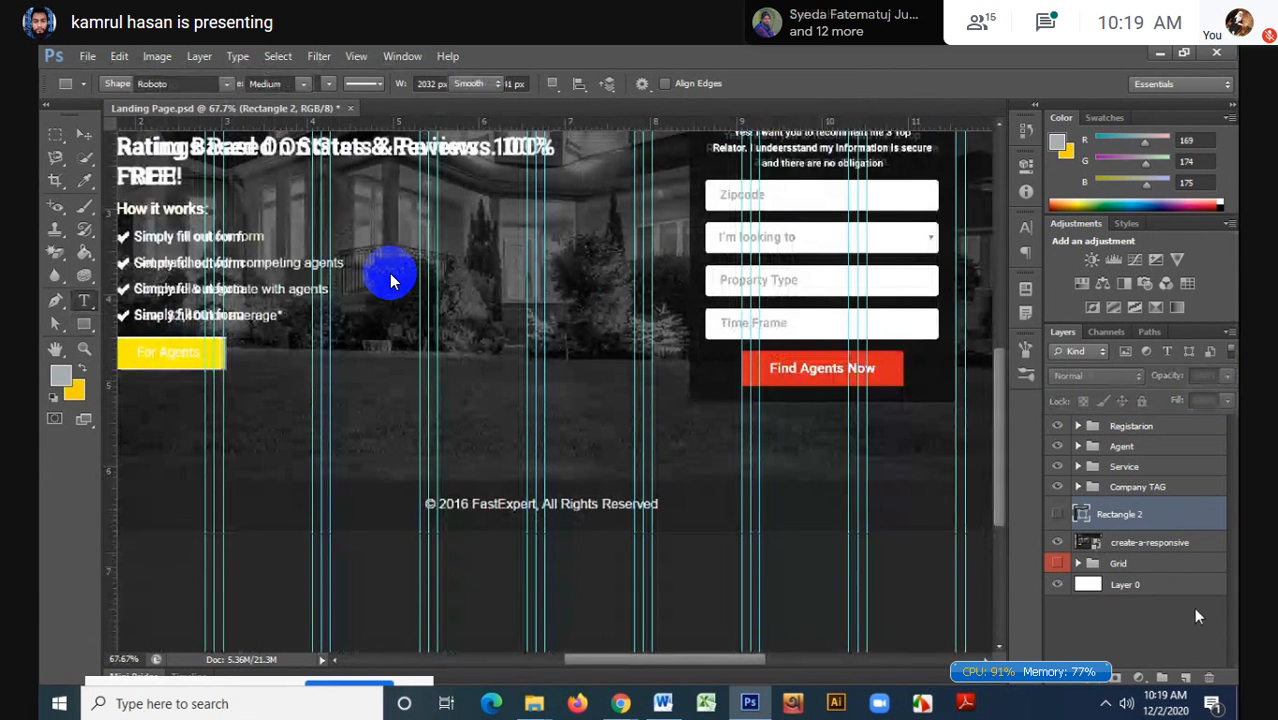
pyautogui.click(1186, 678)
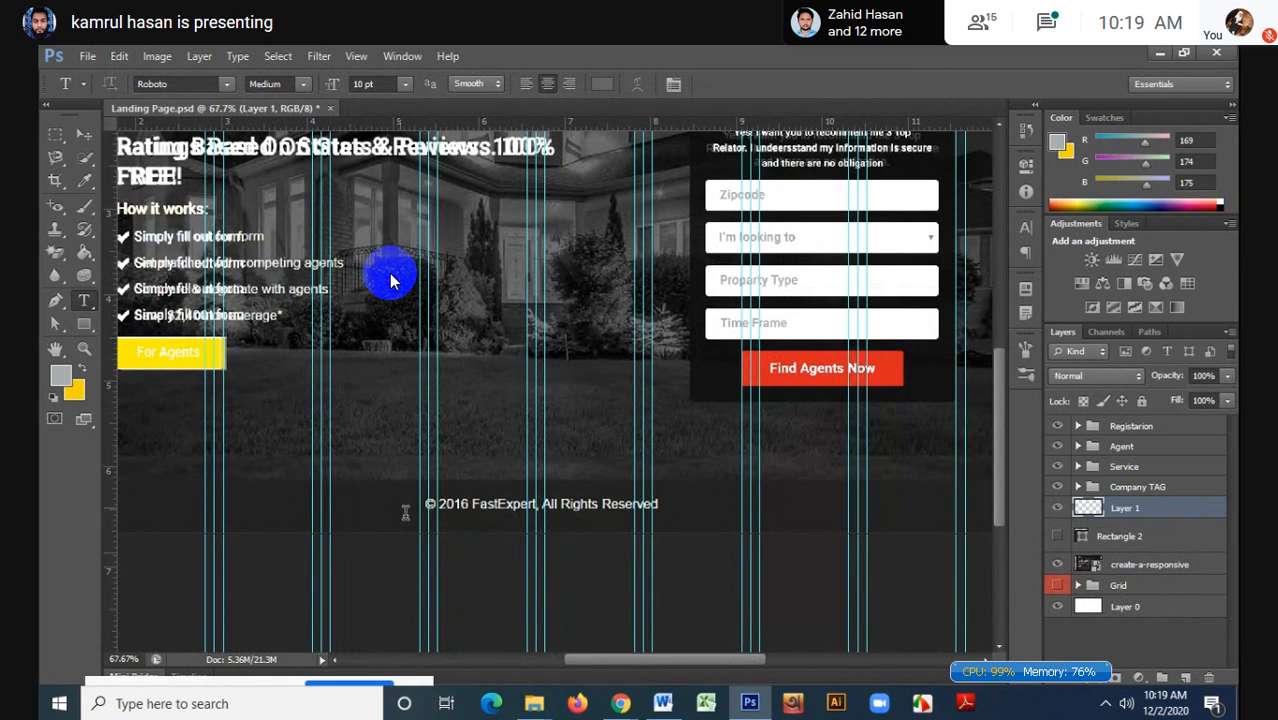
pyautogui.click(410, 514)
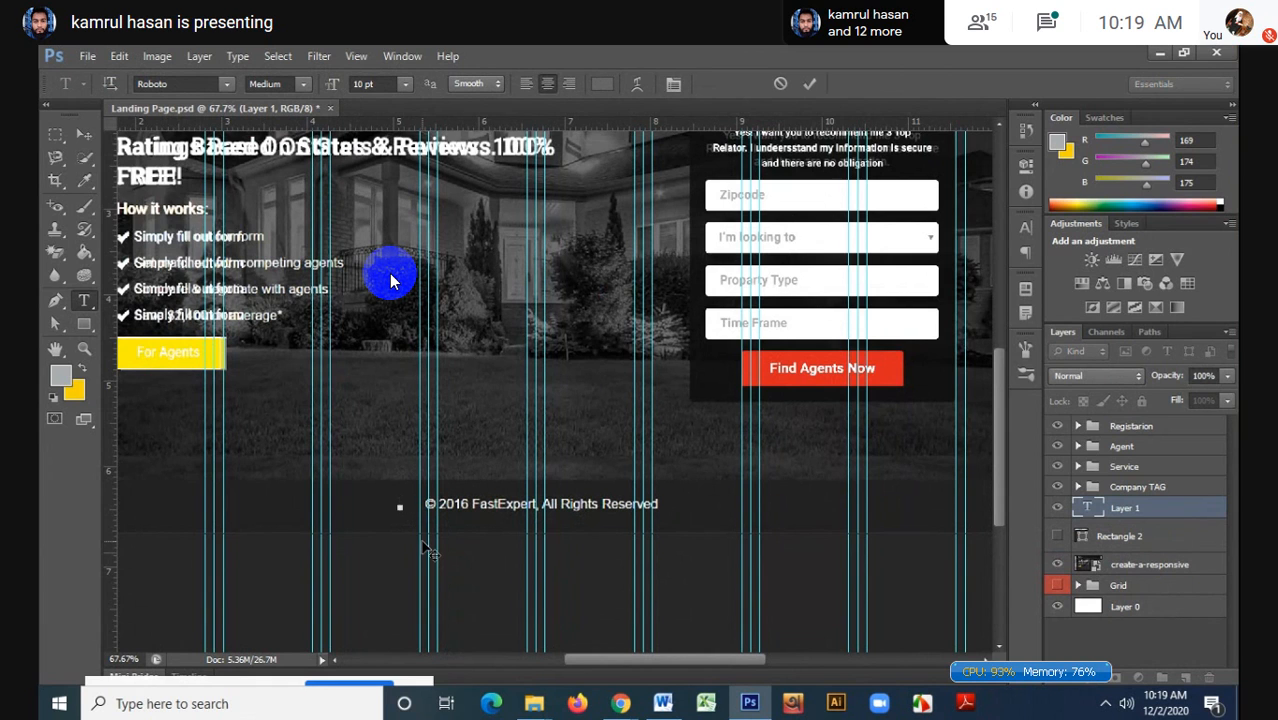
pyautogui.write('16')
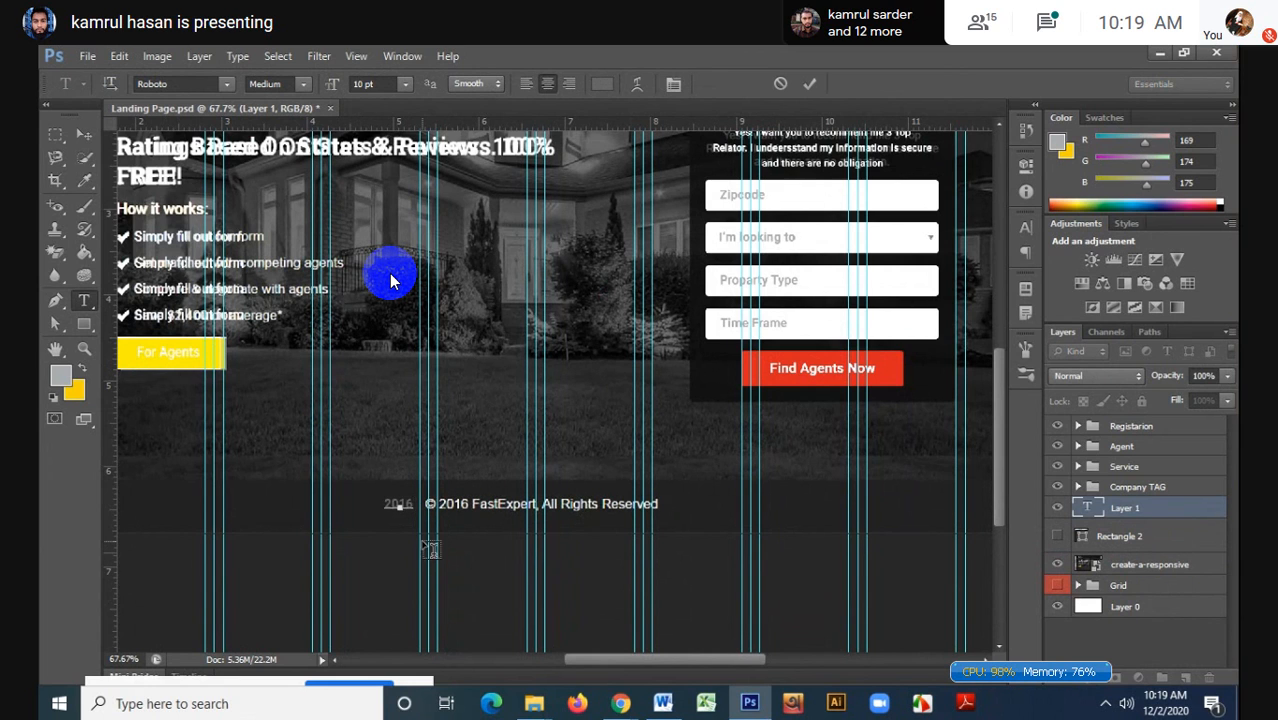
pyautogui.write(' Fast')
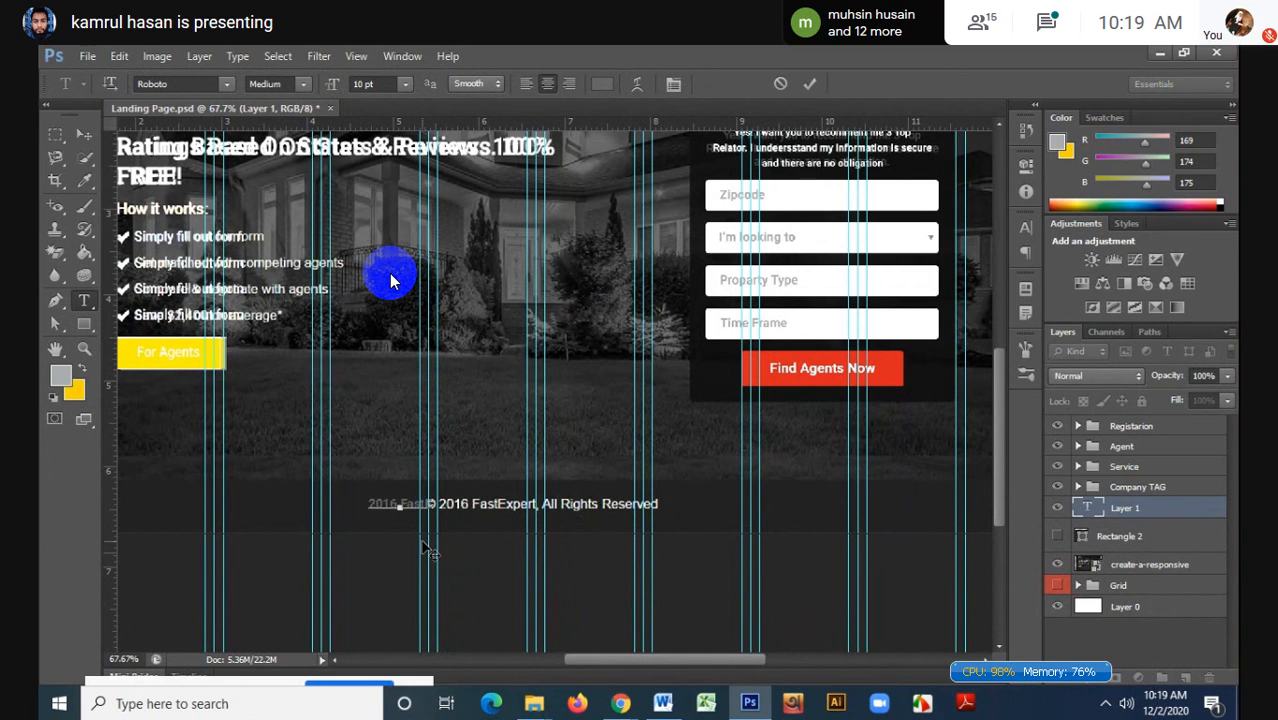
pyautogui.write('Expe')
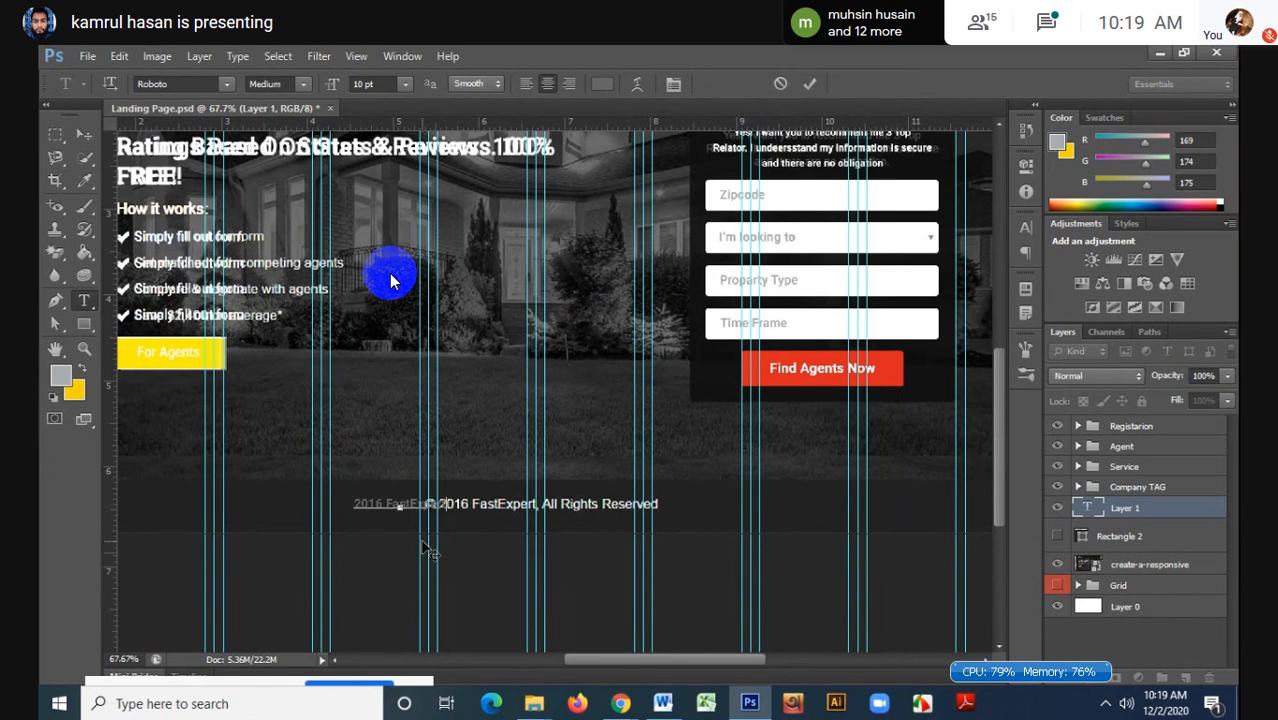
# - Complete the footer copyright text so it reads "2016 FastExpert, All Rights Reserved"
pyautogui.write('rt, All')
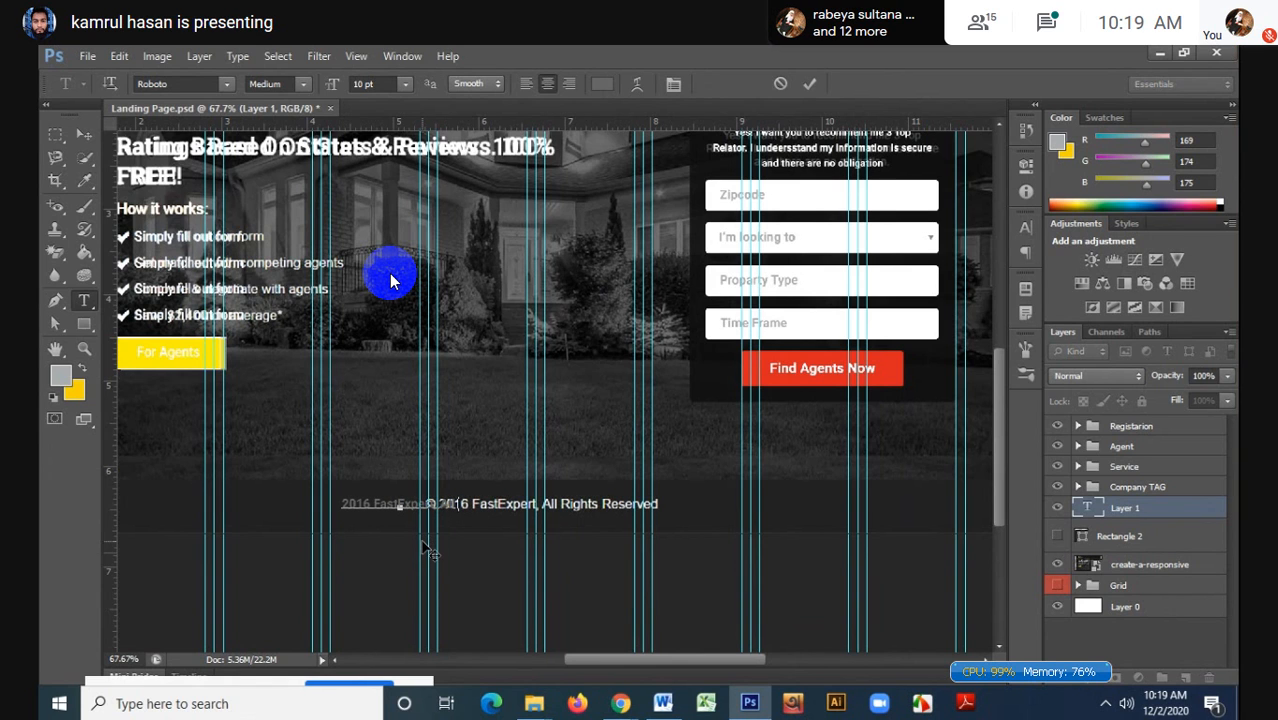
pyautogui.write(' Righ')
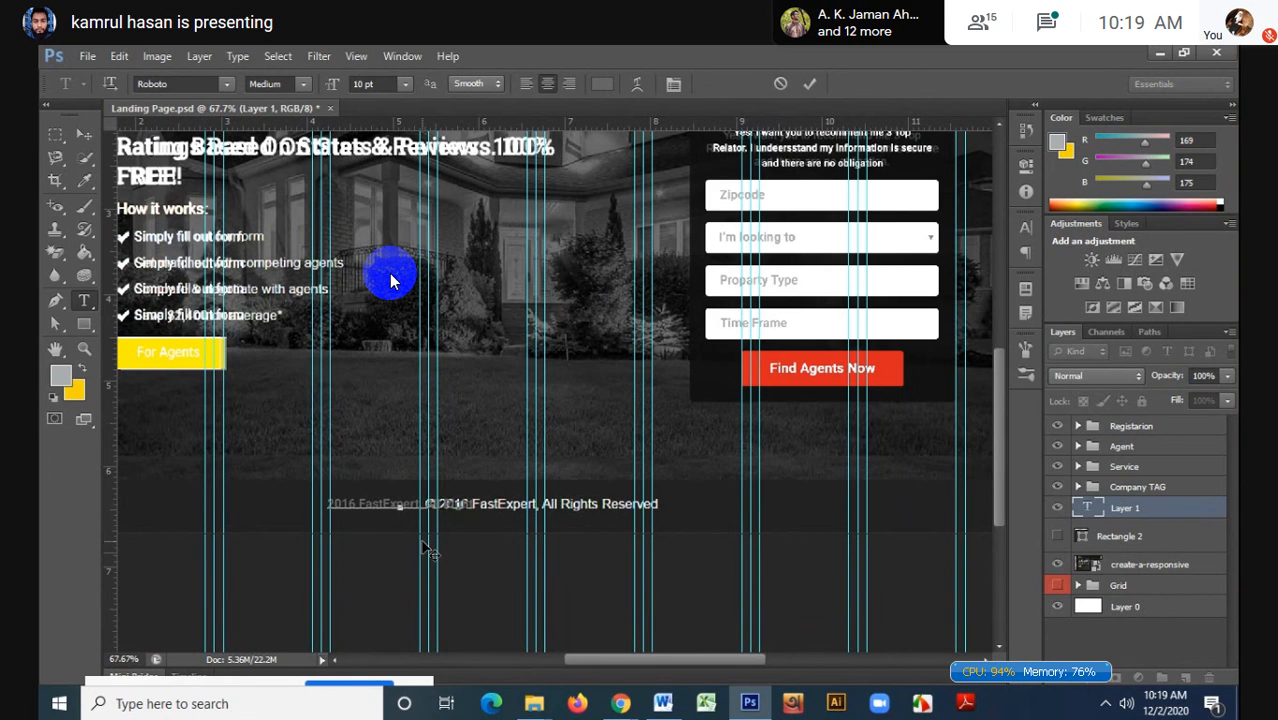
pyautogui.write('ts')
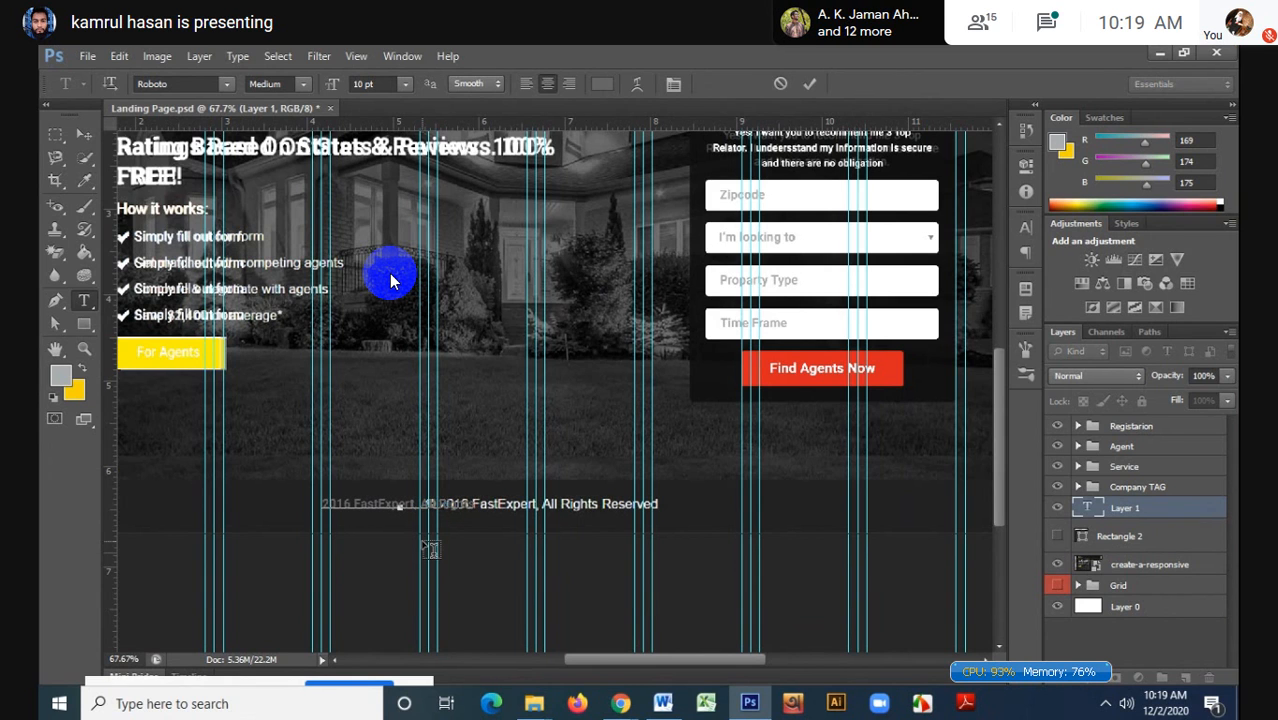
pyautogui.write(' R')
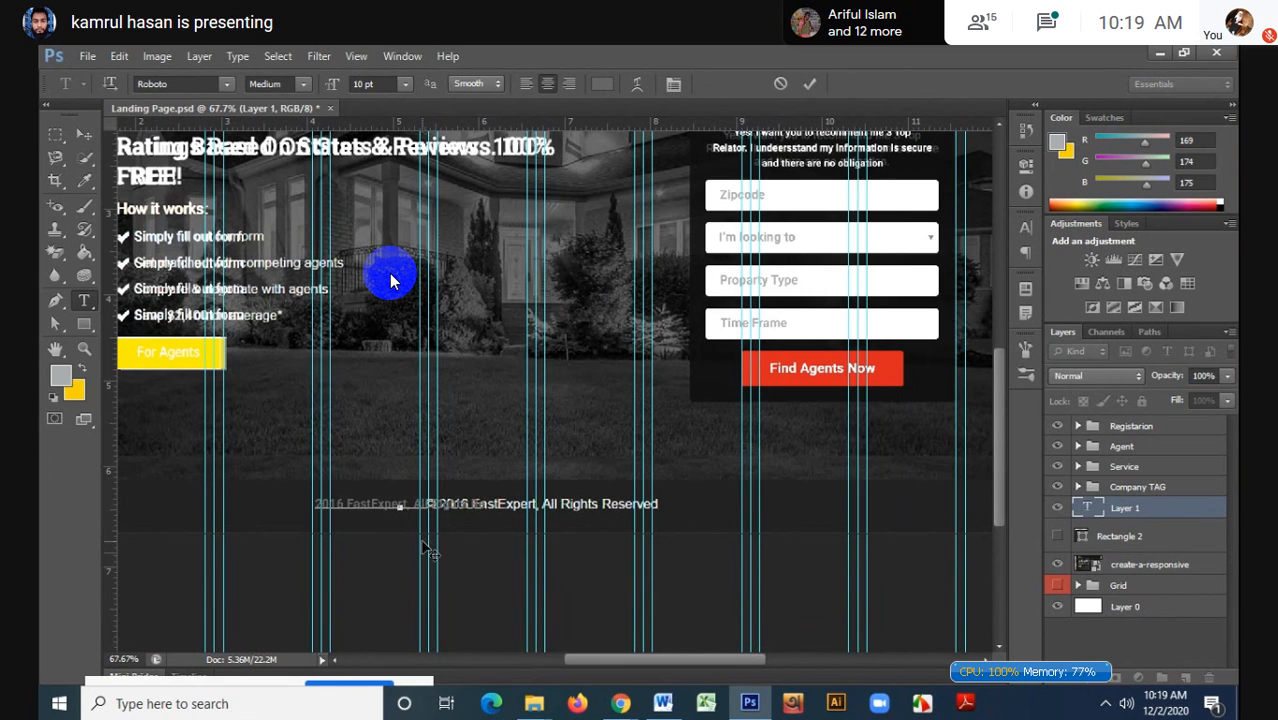
pyautogui.write('eser')
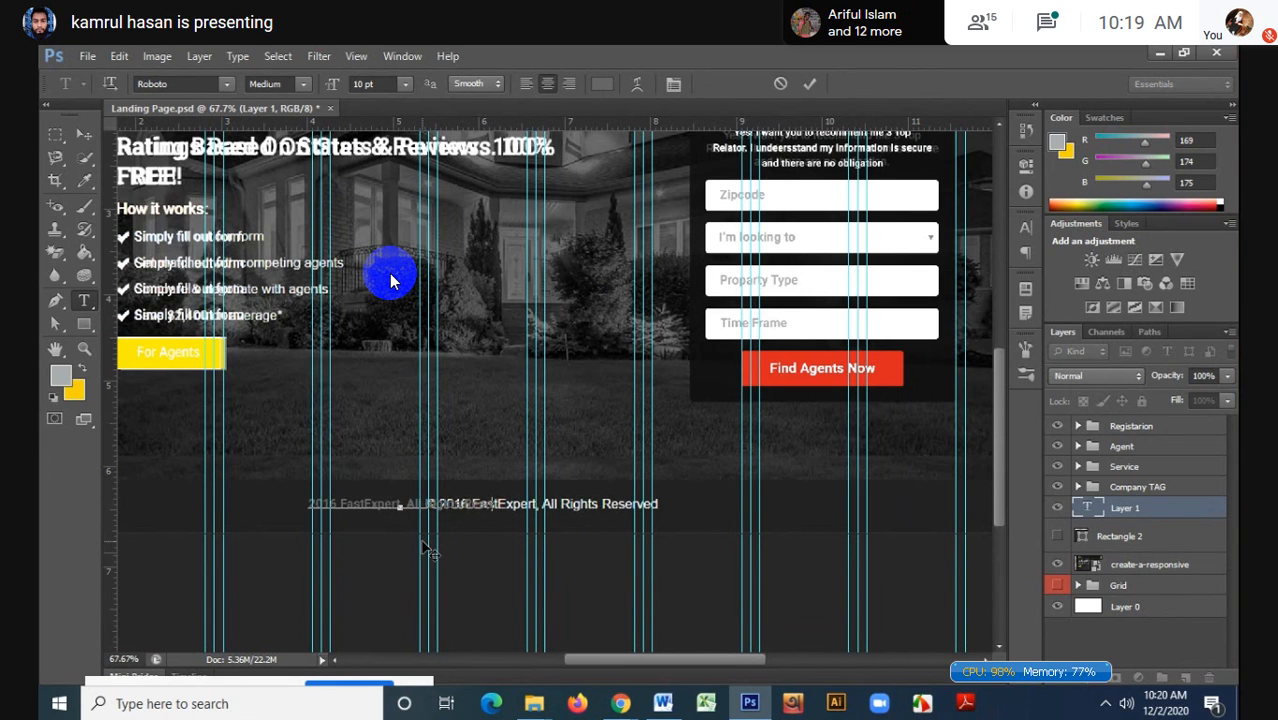
pyautogui.write('v')
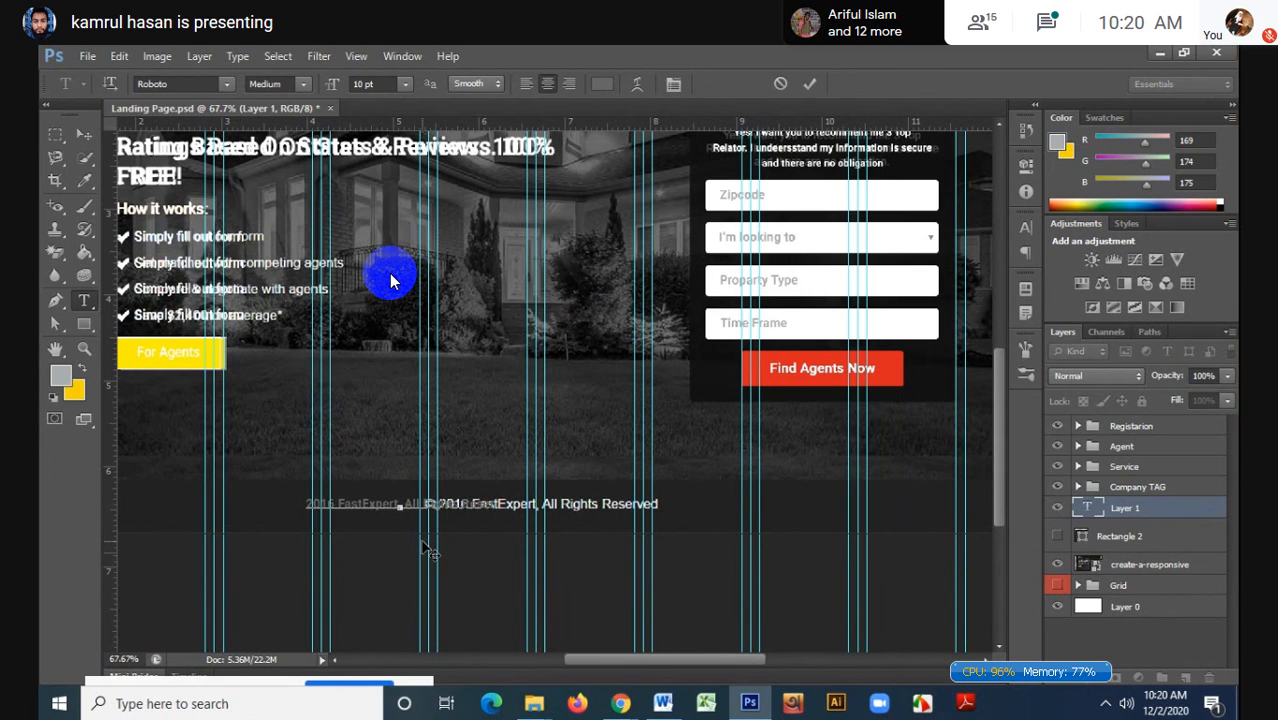
pyautogui.write('ed')
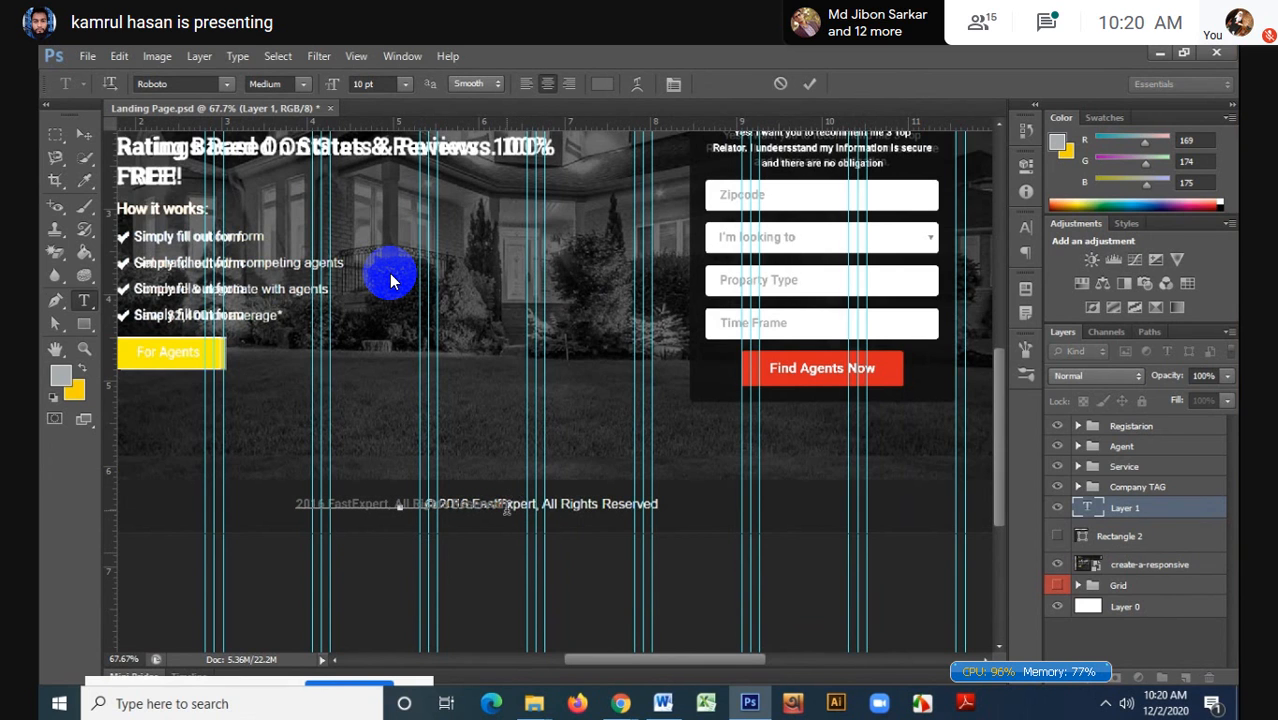
# - Recolour the whole footer copyright text to white (ffffff) and commit the text edit
pyautogui.moveTo(501, 505); pyautogui.dragTo(279, 502)
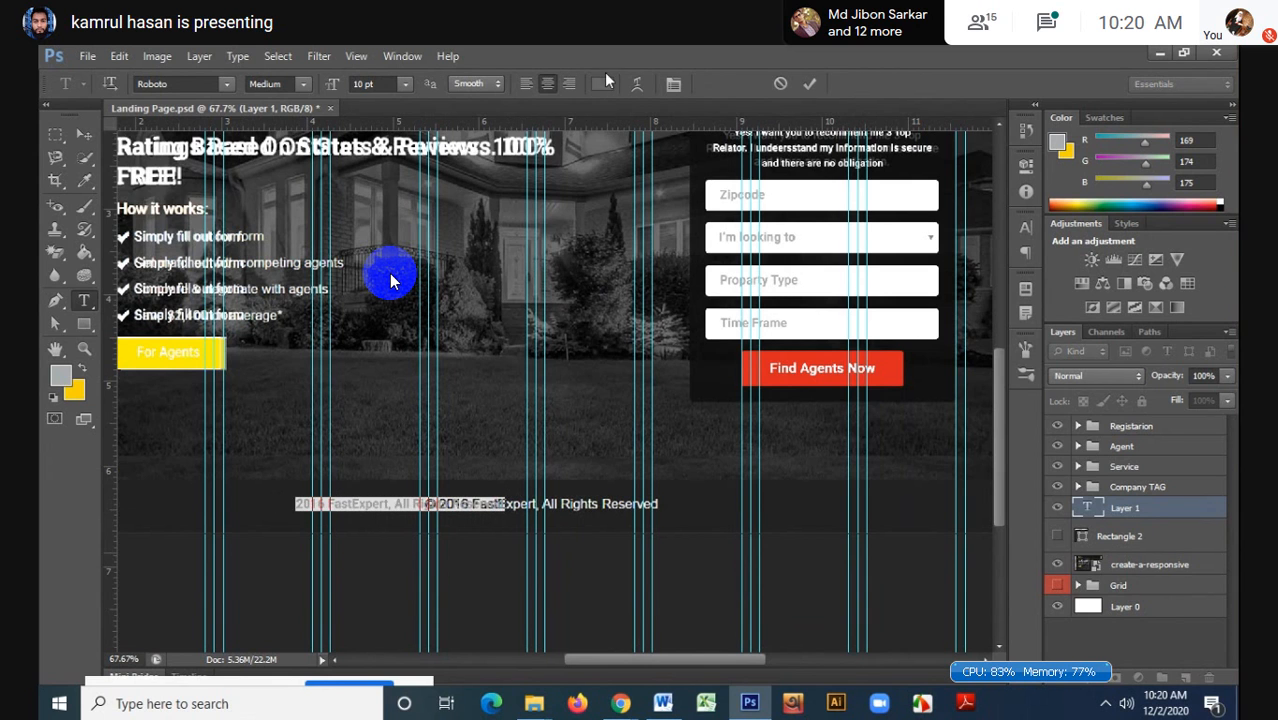
pyautogui.click(602, 83)
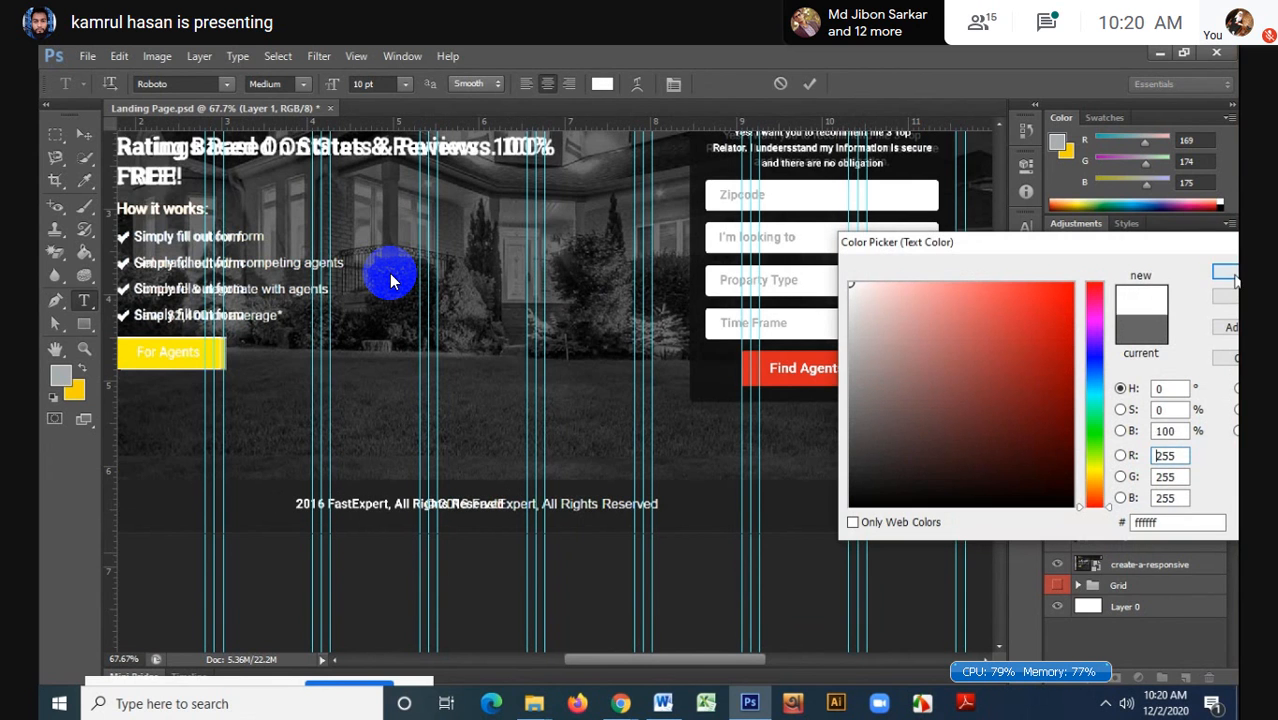
pyautogui.click(1224, 271)
pyautogui.click(811, 84)
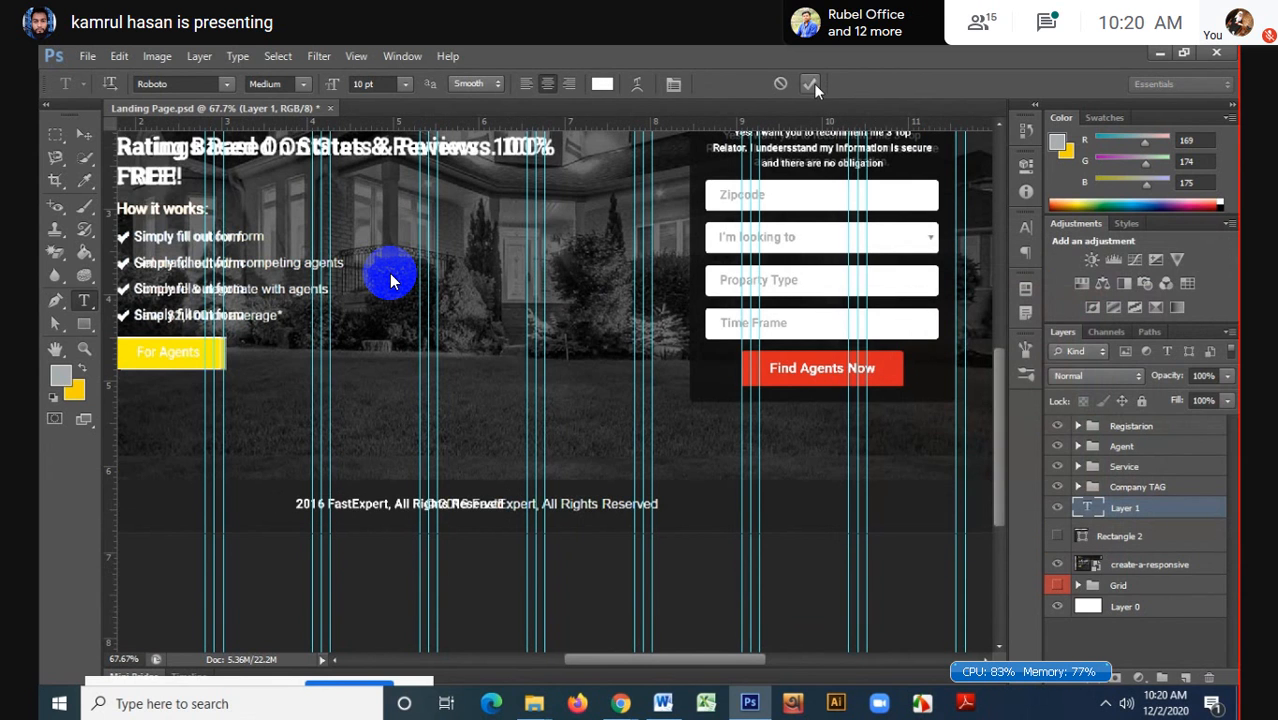
# - Centre the copyright text on the Rectangle 2 footer bar by aligning both layers along their shared centre
pyautogui.click(86, 134)
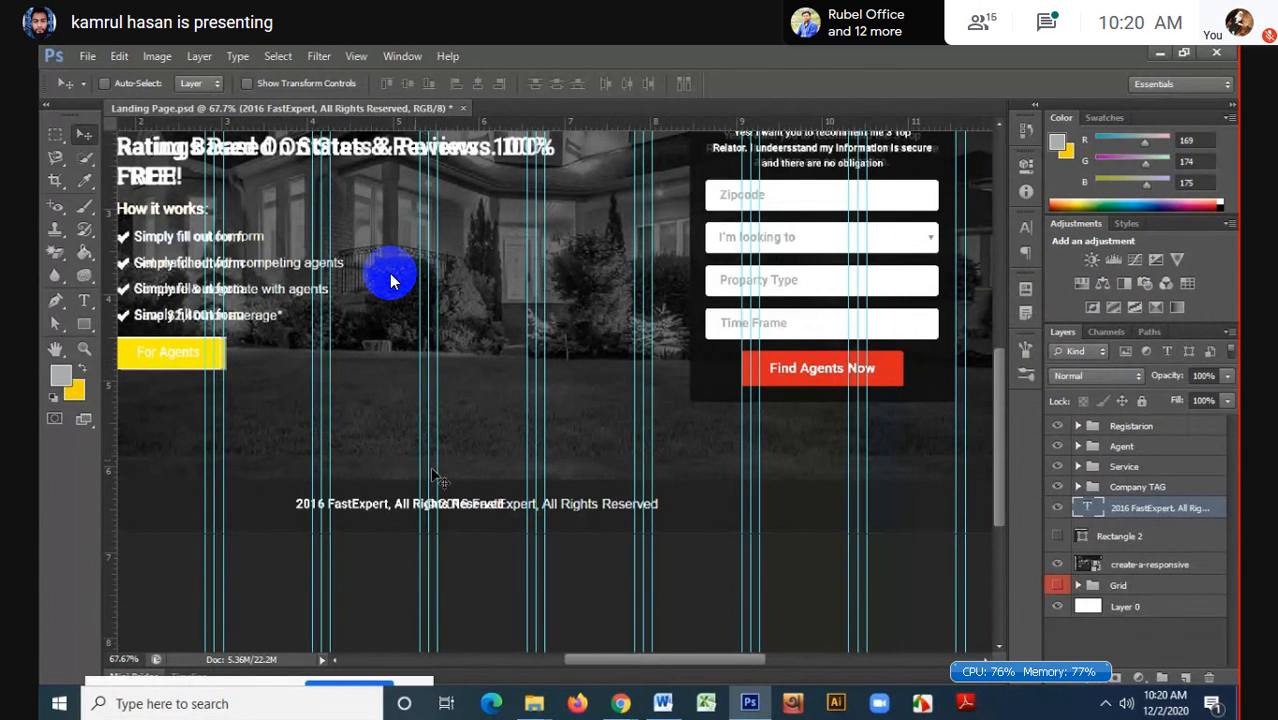
pyautogui.scroll(-3, 437, 478)
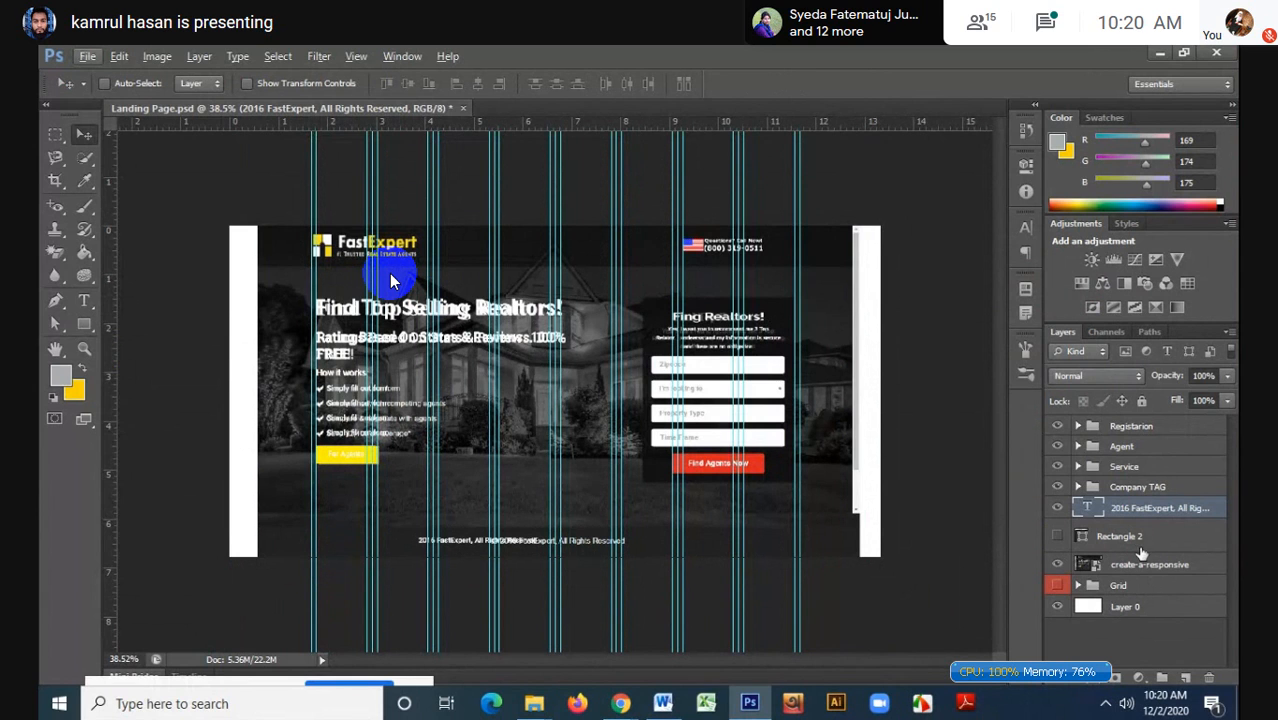
pyautogui.click(1133, 539)
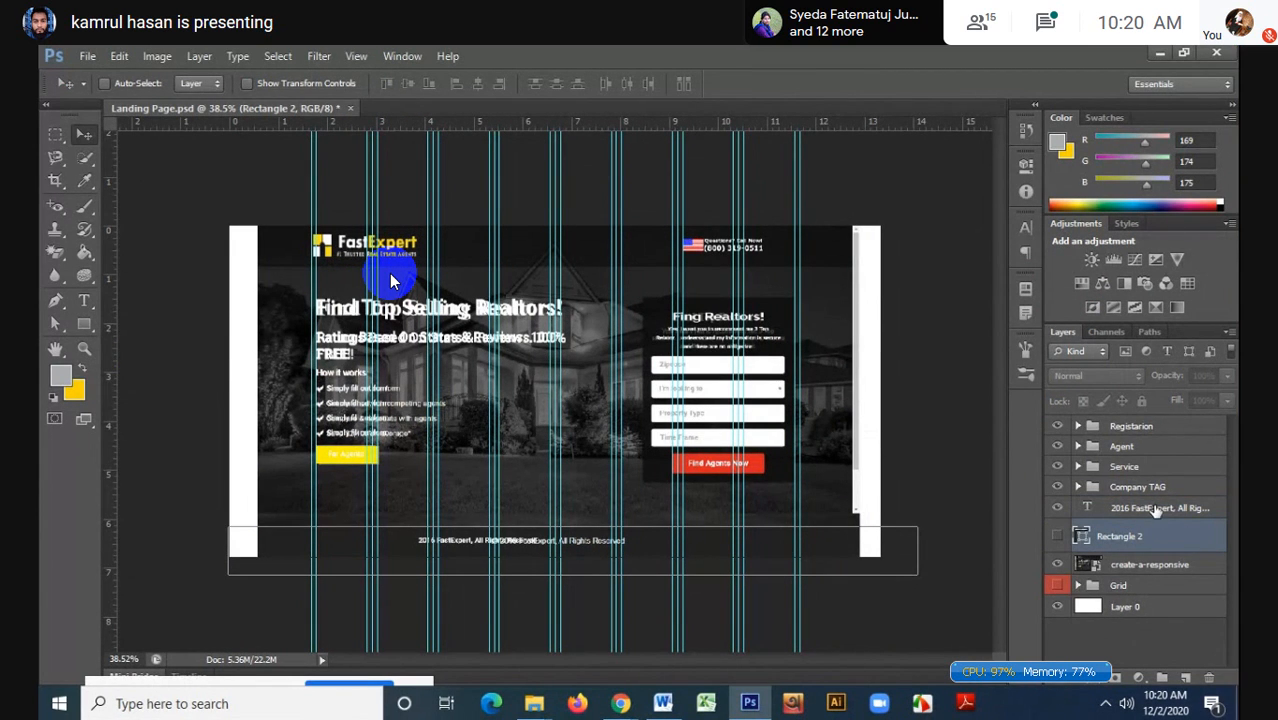
pyautogui.keyDown('shift'); pyautogui.click(1155, 510); pyautogui.keyUp('shift')
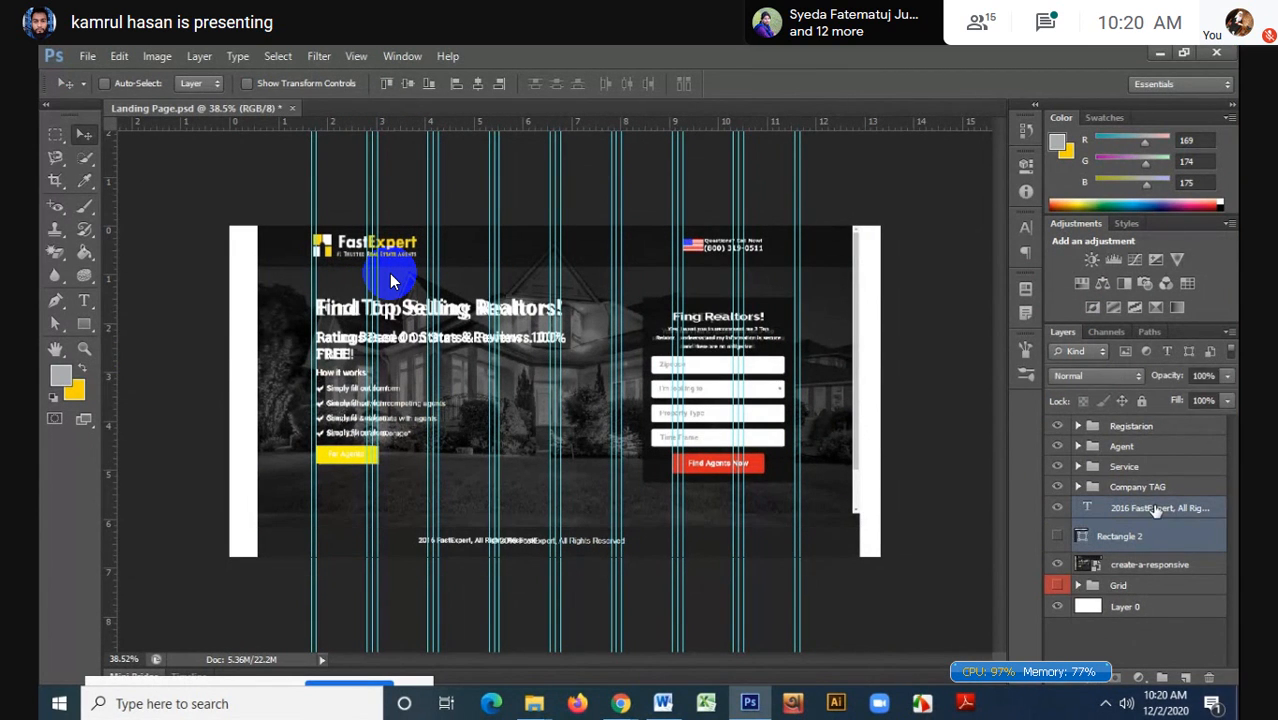
pyautogui.click(478, 88)
# - Add a capital "C" as a separate text on a new layer before the footer copyright line
pyautogui.scroll(3, 554, 543)
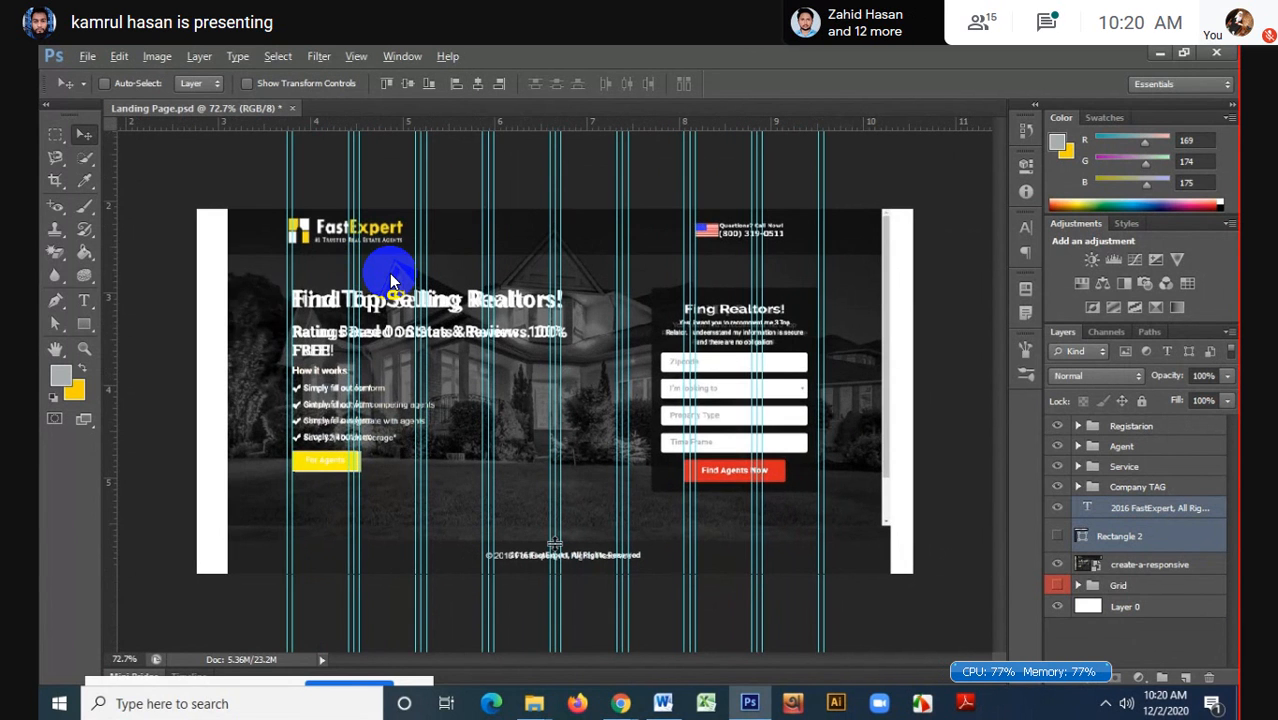
pyautogui.scroll(3, 442, 568)
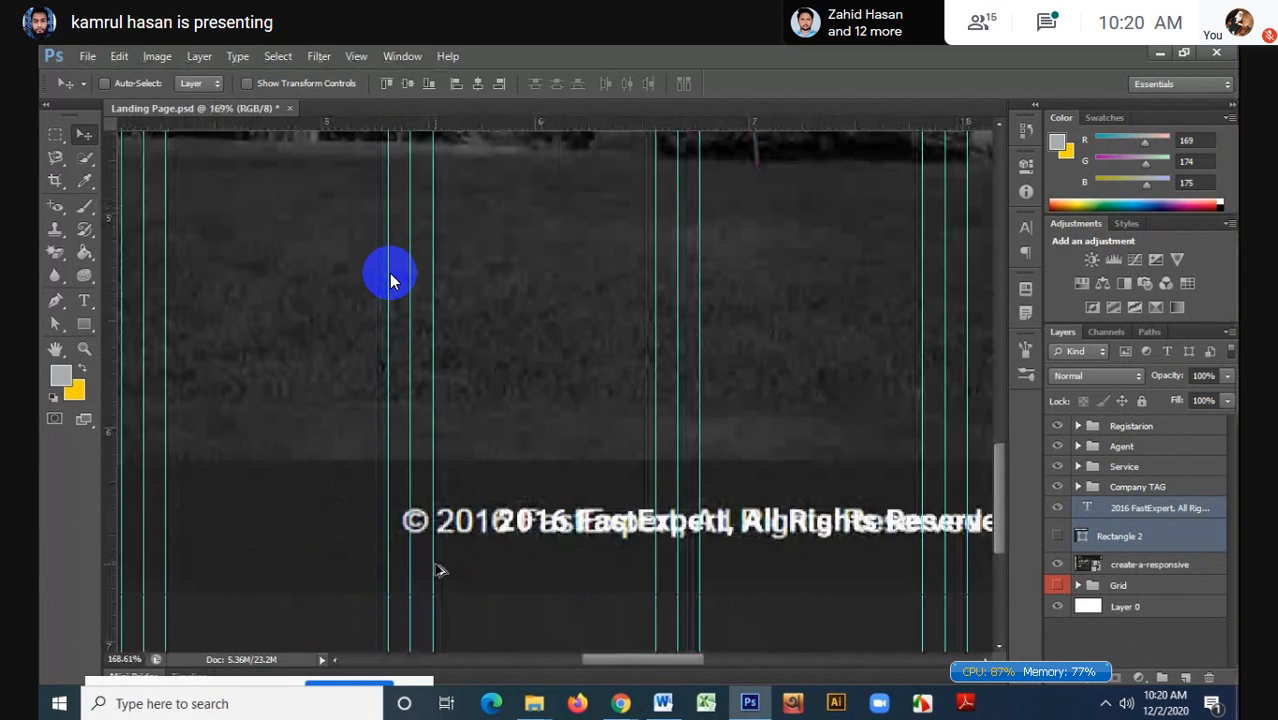
pyautogui.scroll(1, 578, 555)
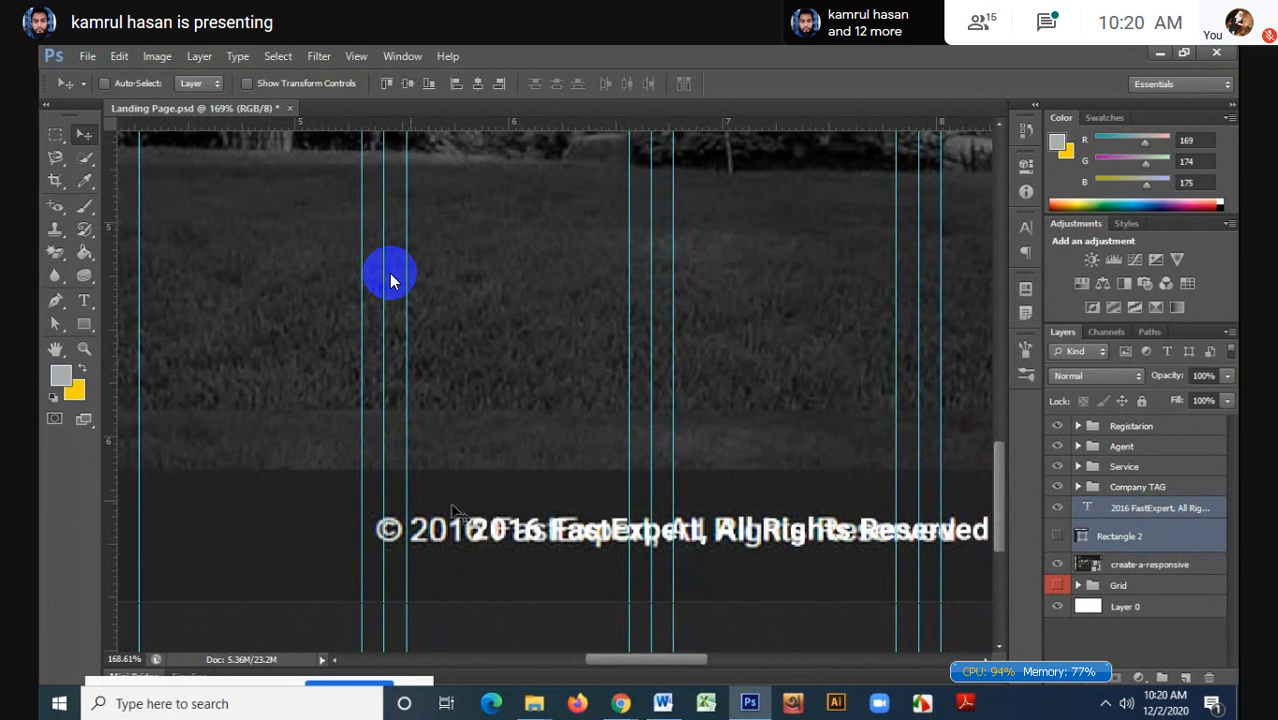
pyautogui.click(1159, 513)
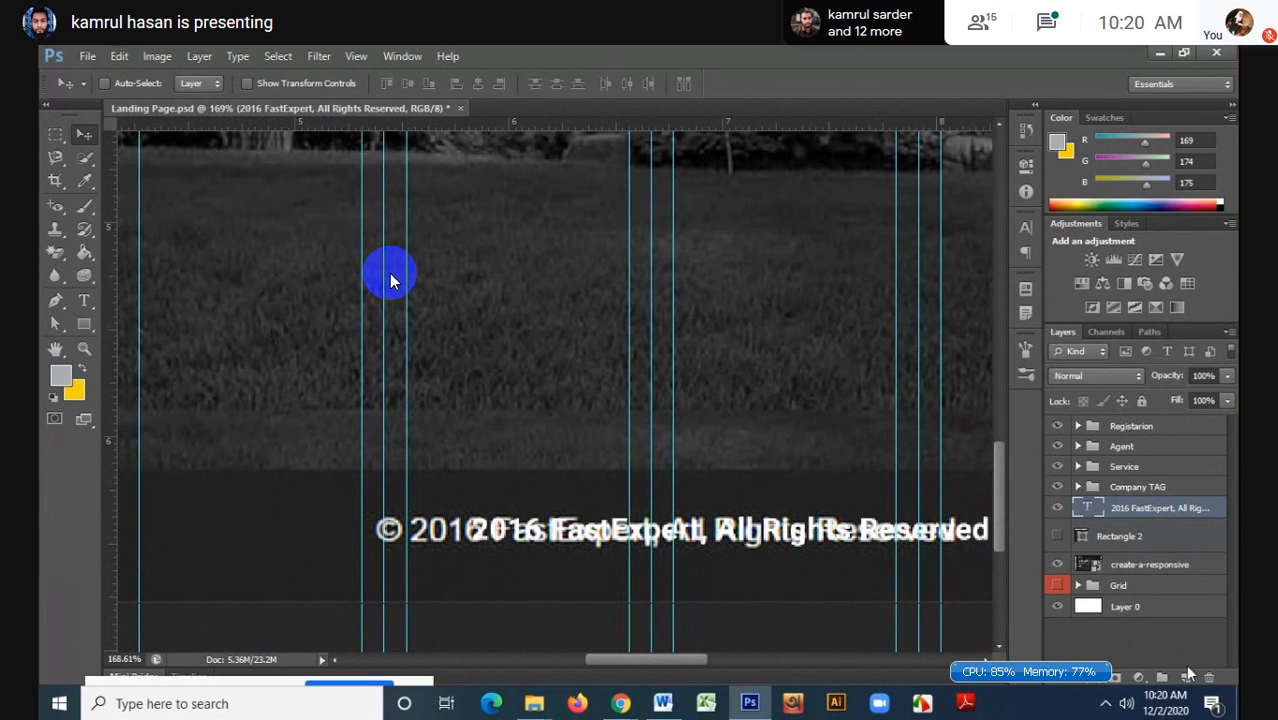
pyautogui.click(1187, 679)
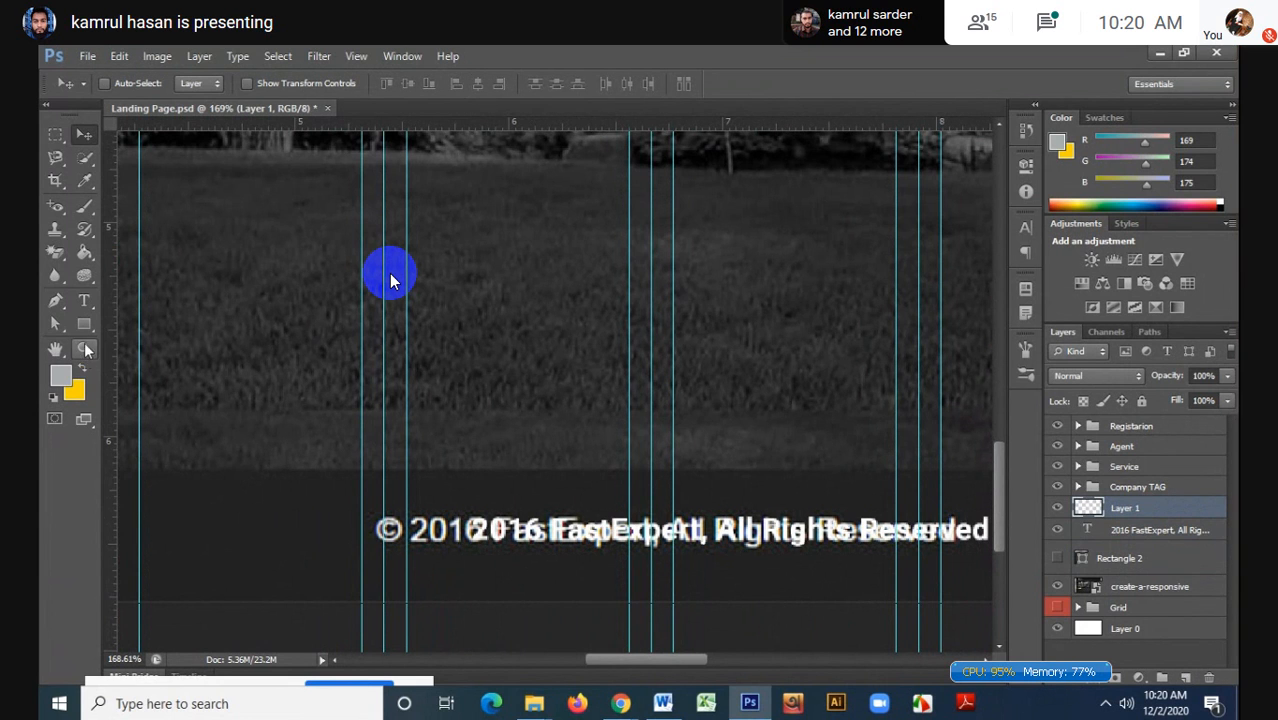
pyautogui.click(88, 303)
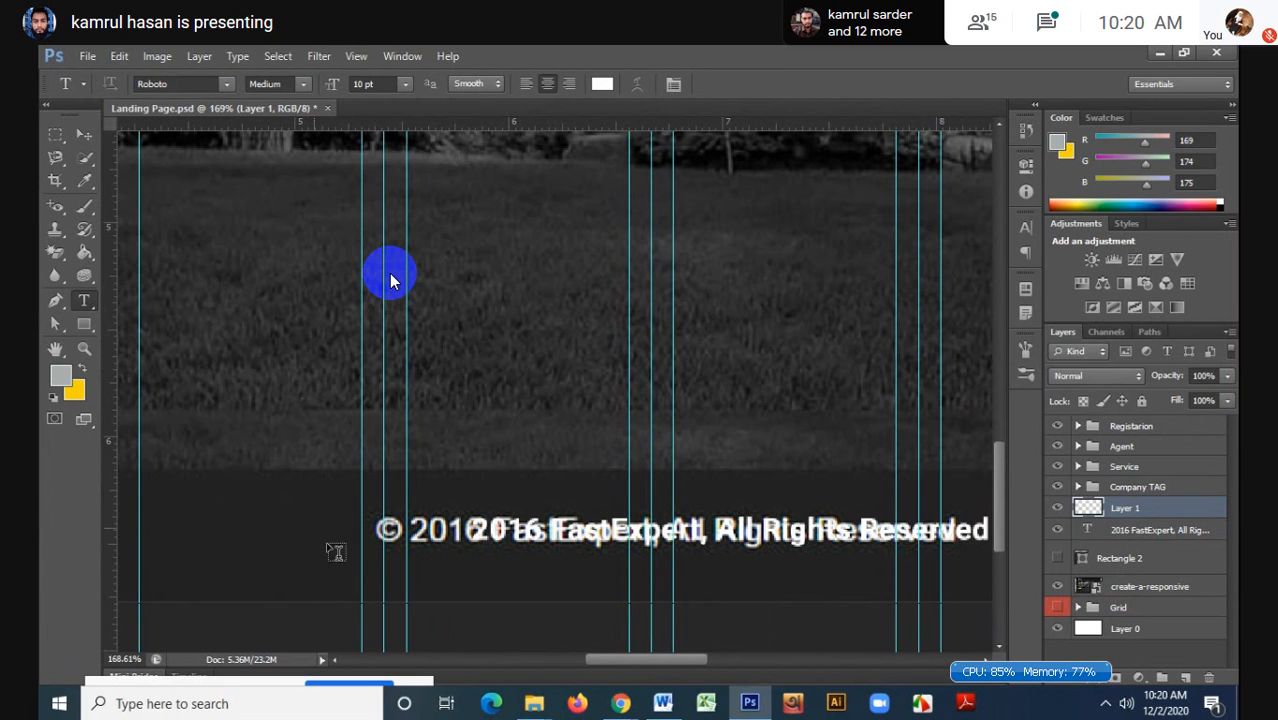
pyautogui.click(314, 528)
pyautogui.write('C')
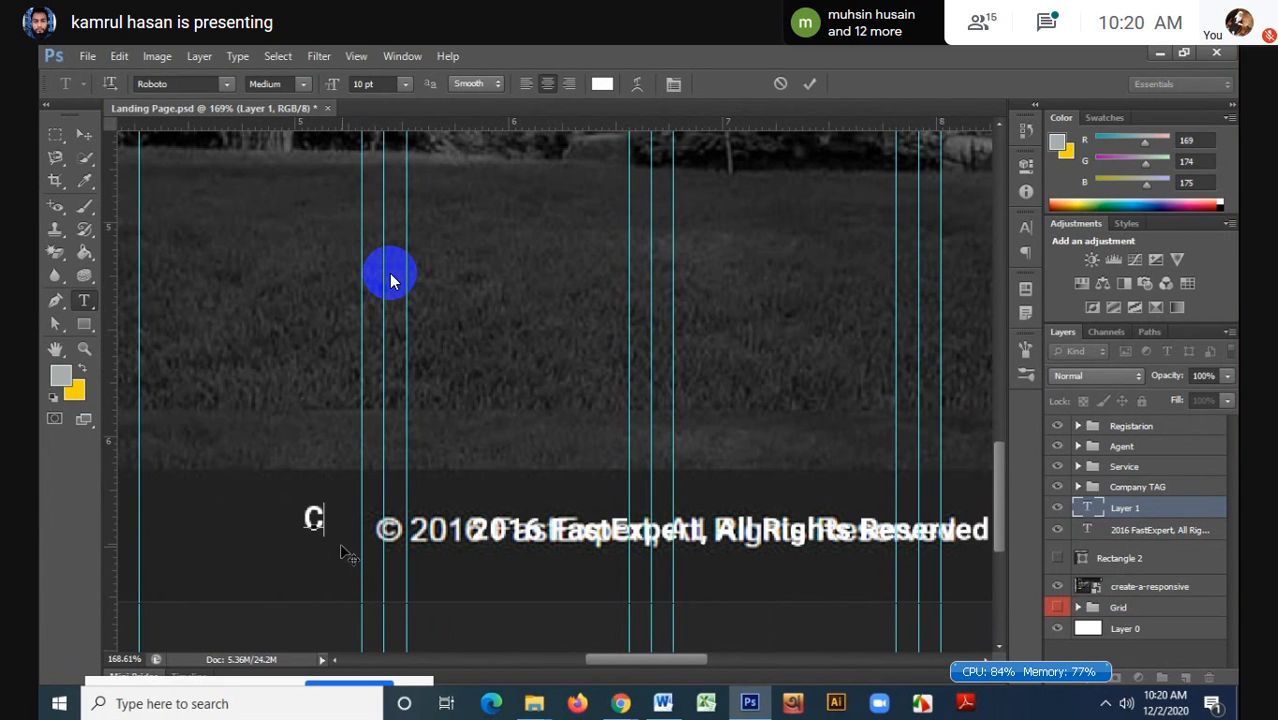
# - Set the letter C's font style to Roboto Light and commit the text
pyautogui.doubleClick(314, 518)
pyautogui.click(272, 84)
pyautogui.click(291, 131)
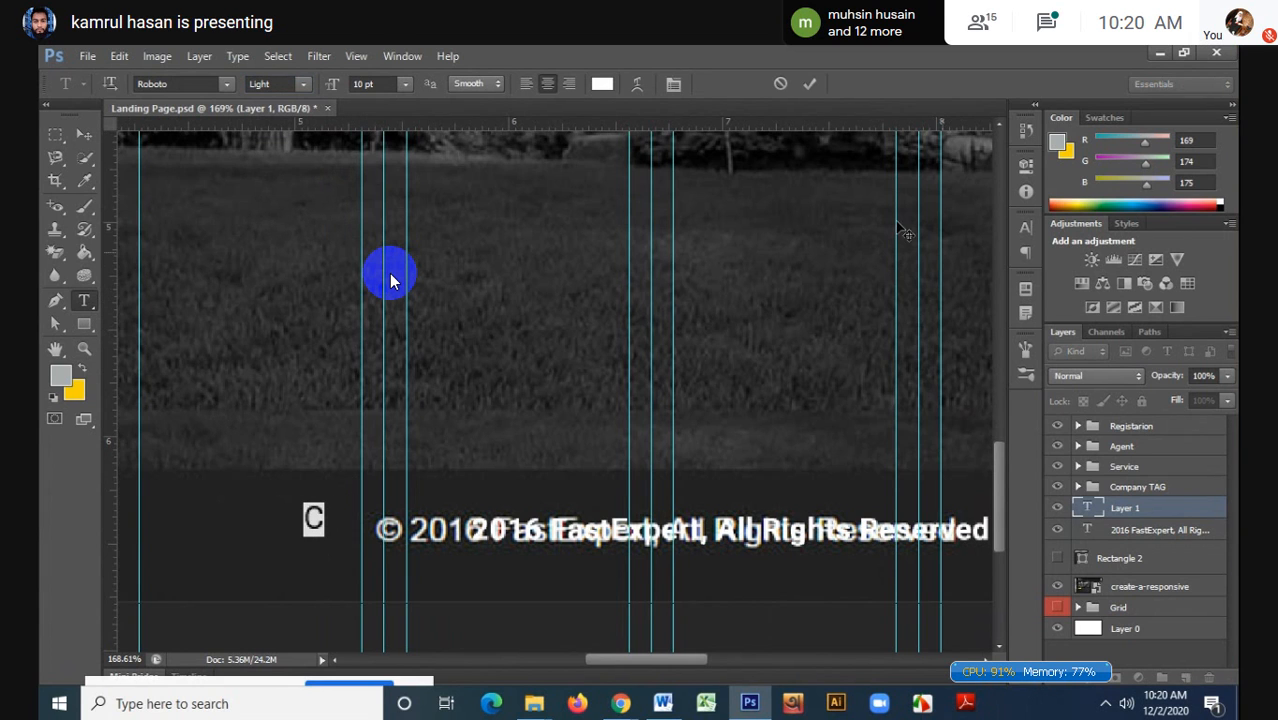
pyautogui.hotkey('ctrl', 'Return')
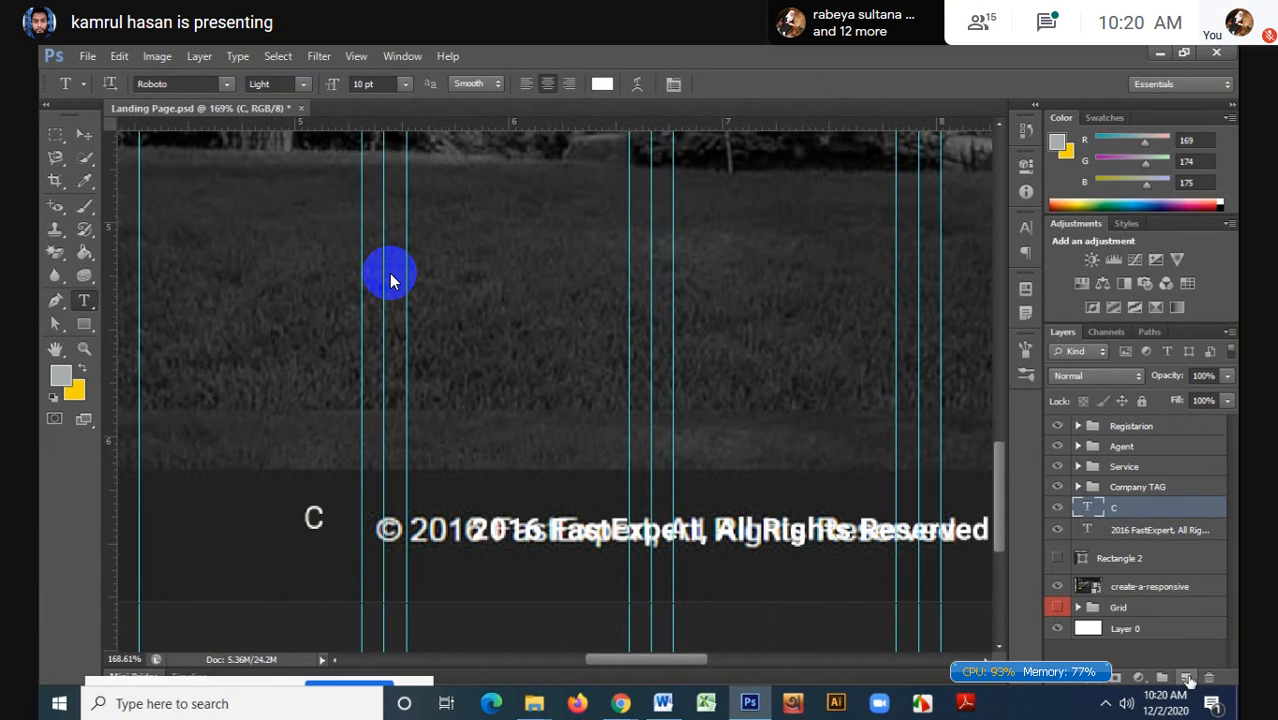
# - Draw a circle about 21 px across over the letter C on a new layer with the Ellipse tool
pyautogui.click(1186, 678)
pyautogui.click(78, 321)
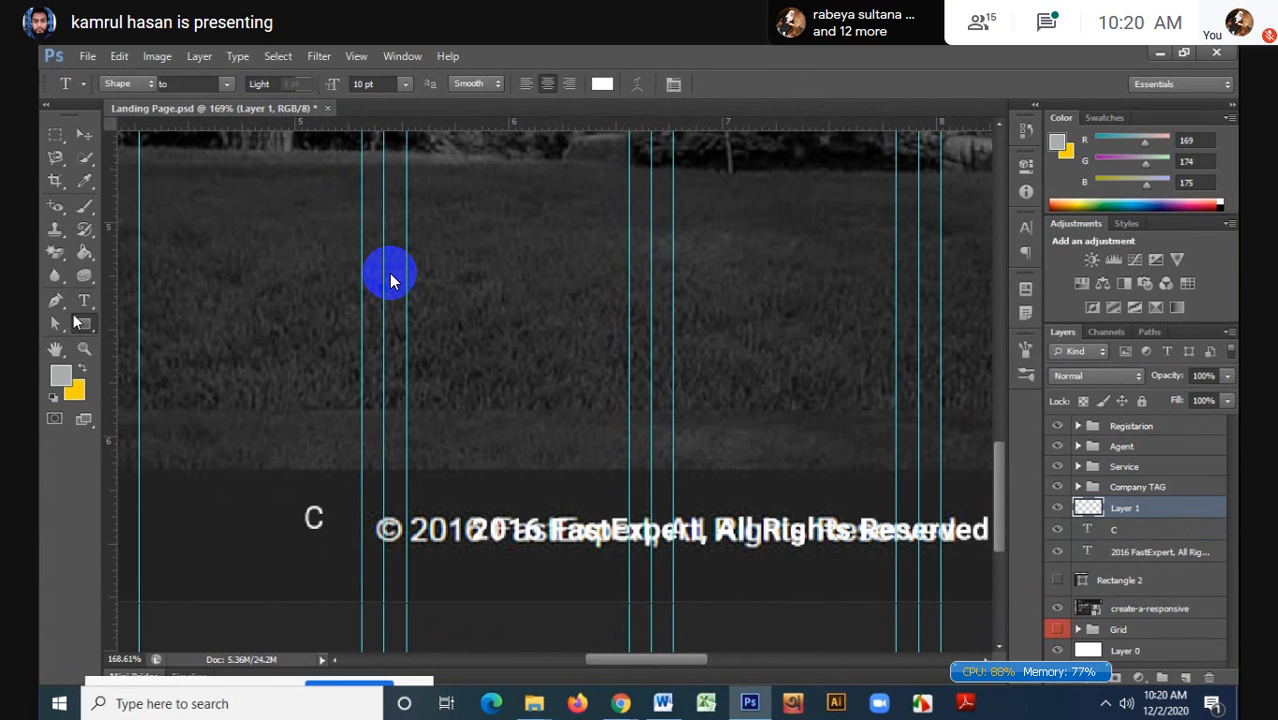
pyautogui.rightClick(78, 321)
pyautogui.click(148, 352)
pyautogui.scroll(1, 310, 550)
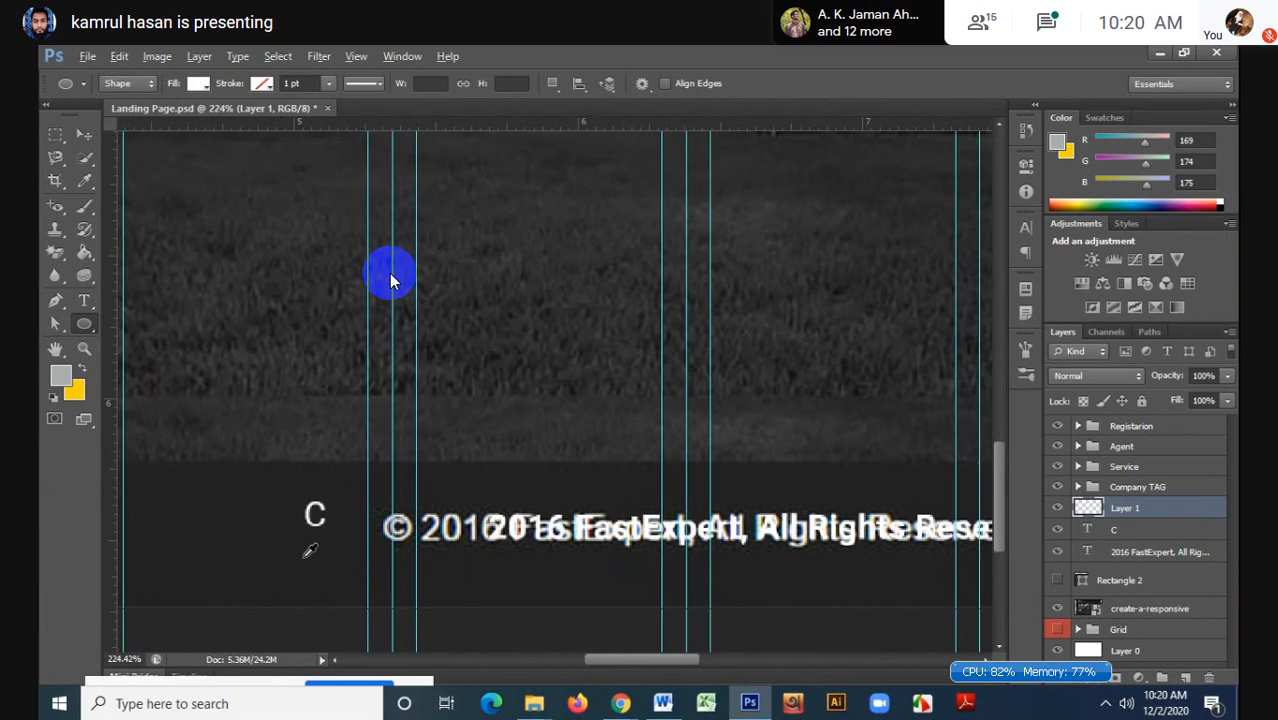
pyautogui.scroll(1, 288, 444)
pyautogui.moveTo(294, 462); pyautogui.dragTo(351, 527)
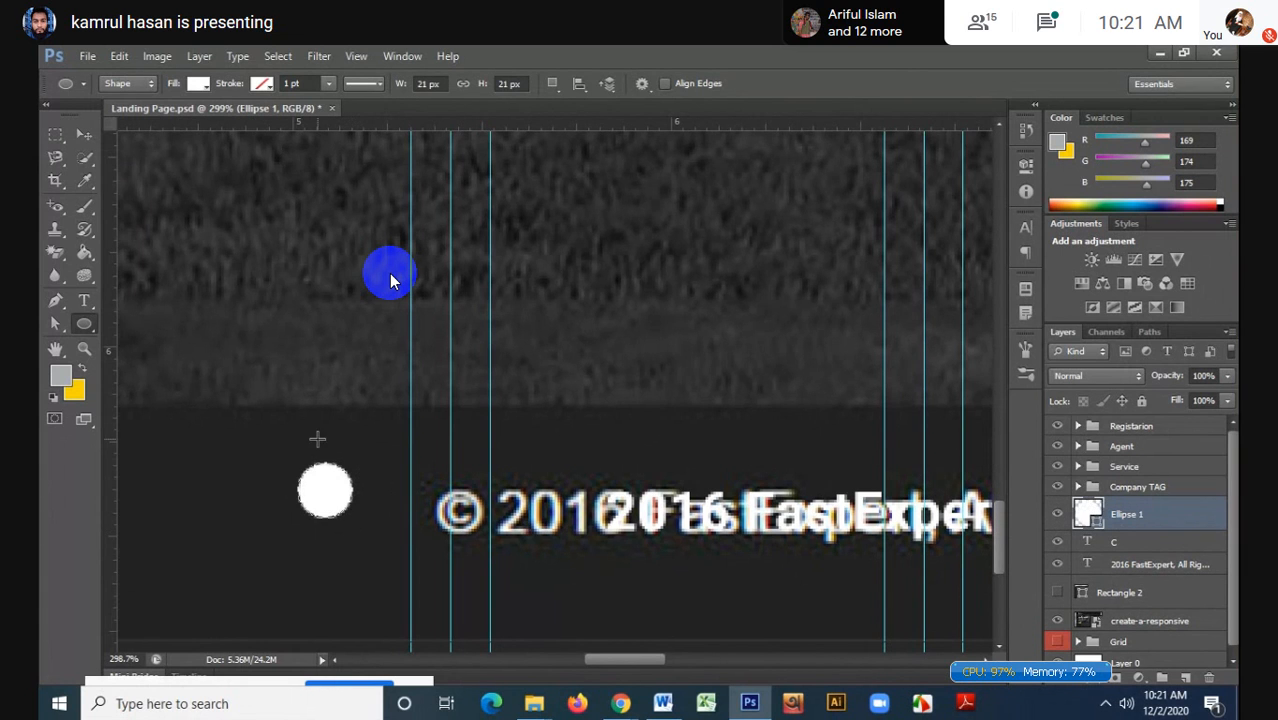
# - Remove the circle's fill and give it a white stroke so it forms a ring around the C
pyautogui.click(198, 83)
pyautogui.click(126, 118)
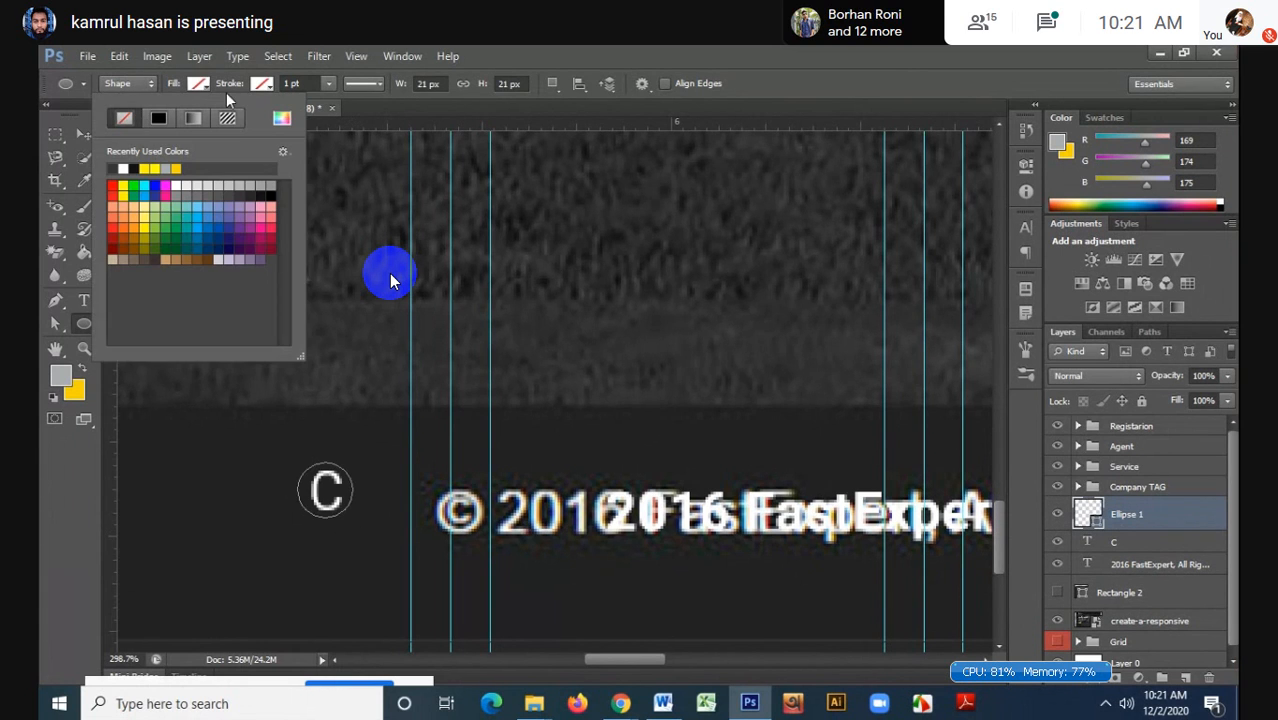
pyautogui.click(262, 84)
pyautogui.click(177, 168)
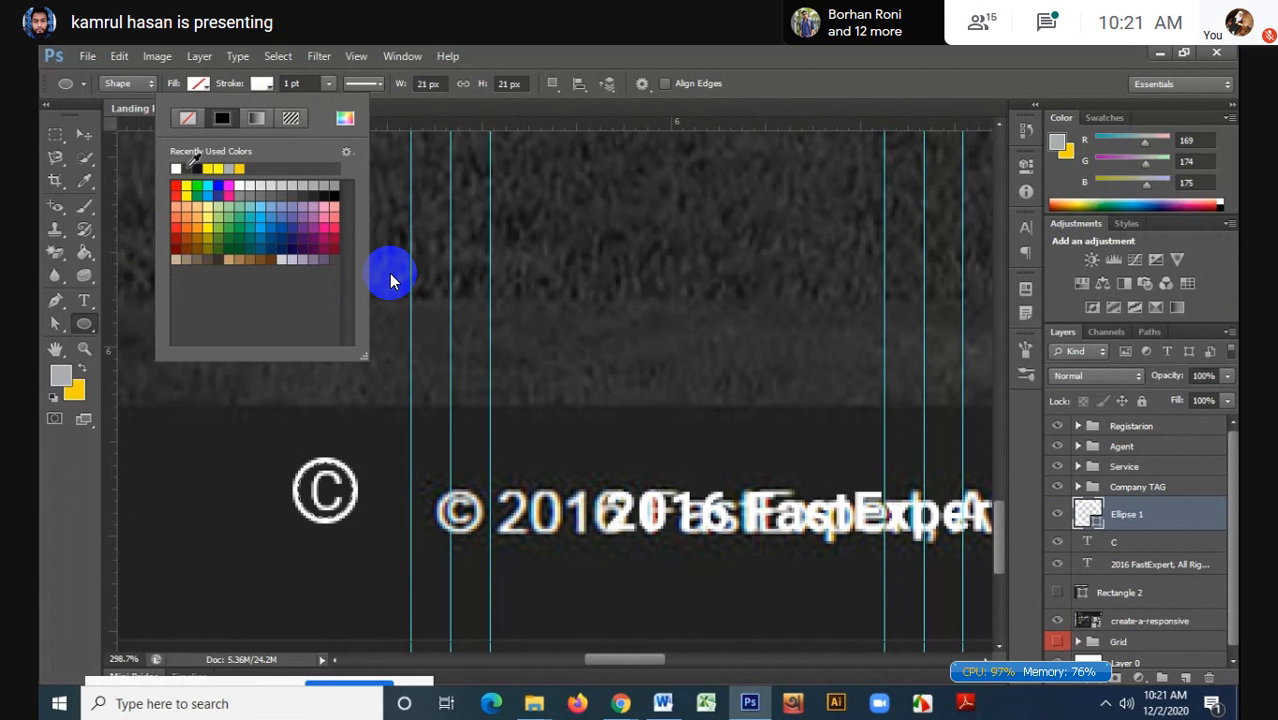
# - Scale the circle and the letter C together to 72% and place them just before "2016" in the footer
pyautogui.click(80, 134)
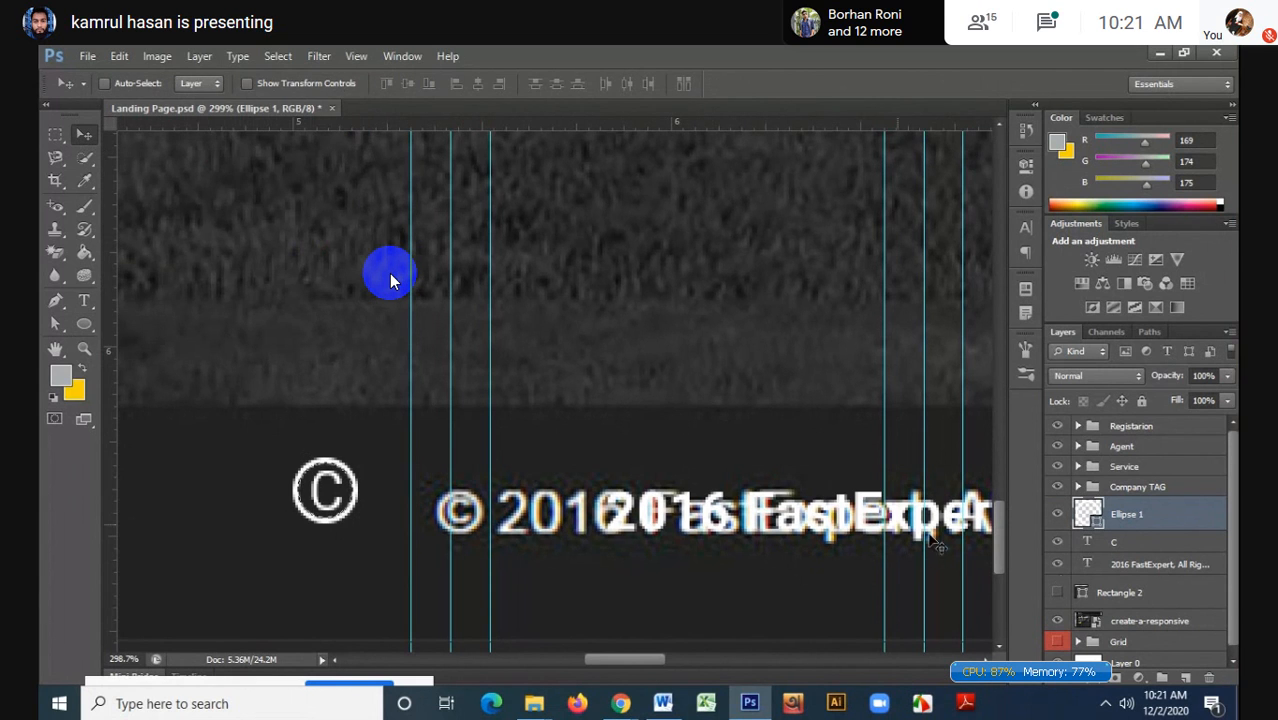
pyautogui.keyDown('shift'); pyautogui.click(1134, 543); pyautogui.keyUp('shift')
pyautogui.hotkey('ctrl', 't')
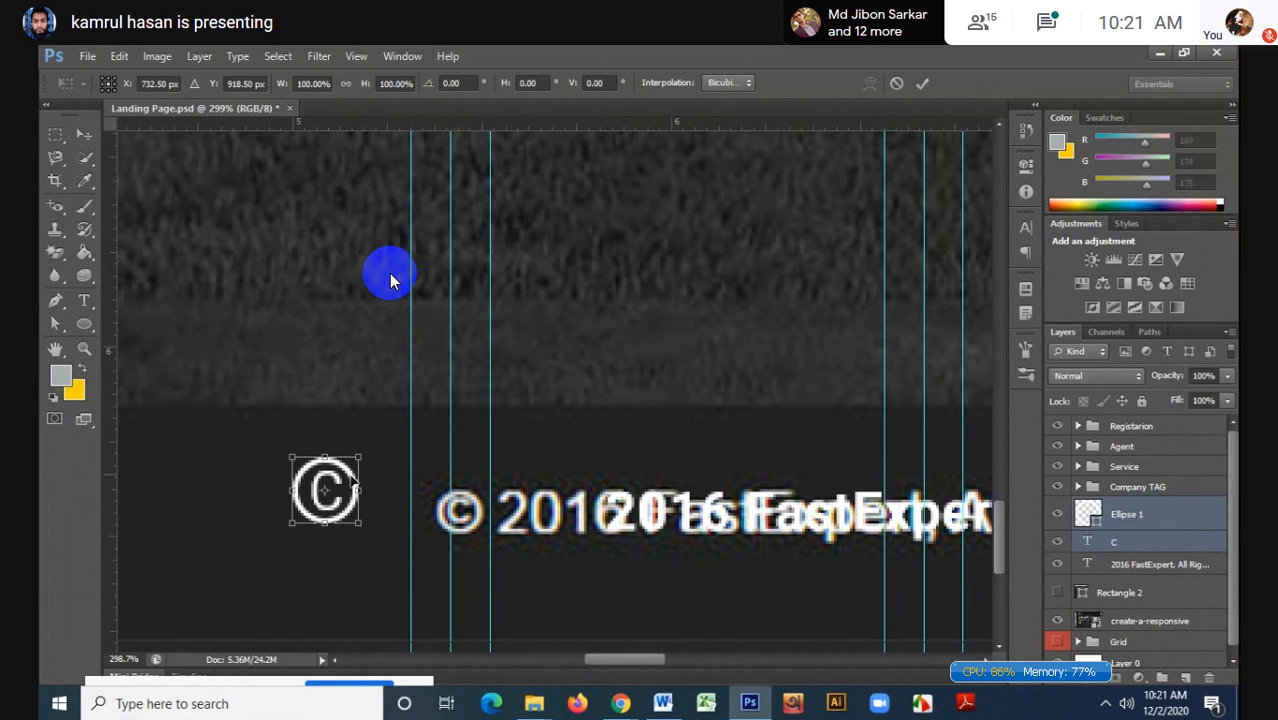
pyautogui.moveTo(324, 491); pyautogui.dragTo(546, 513)
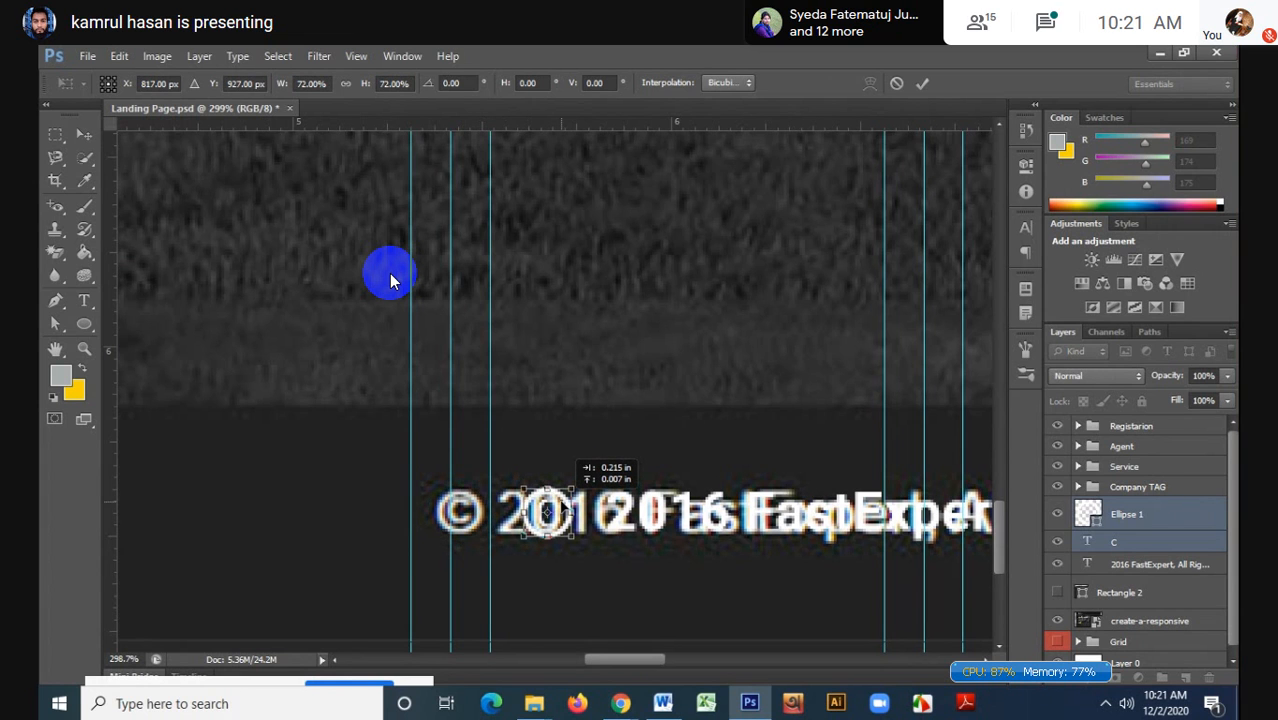
pyautogui.press('Return')
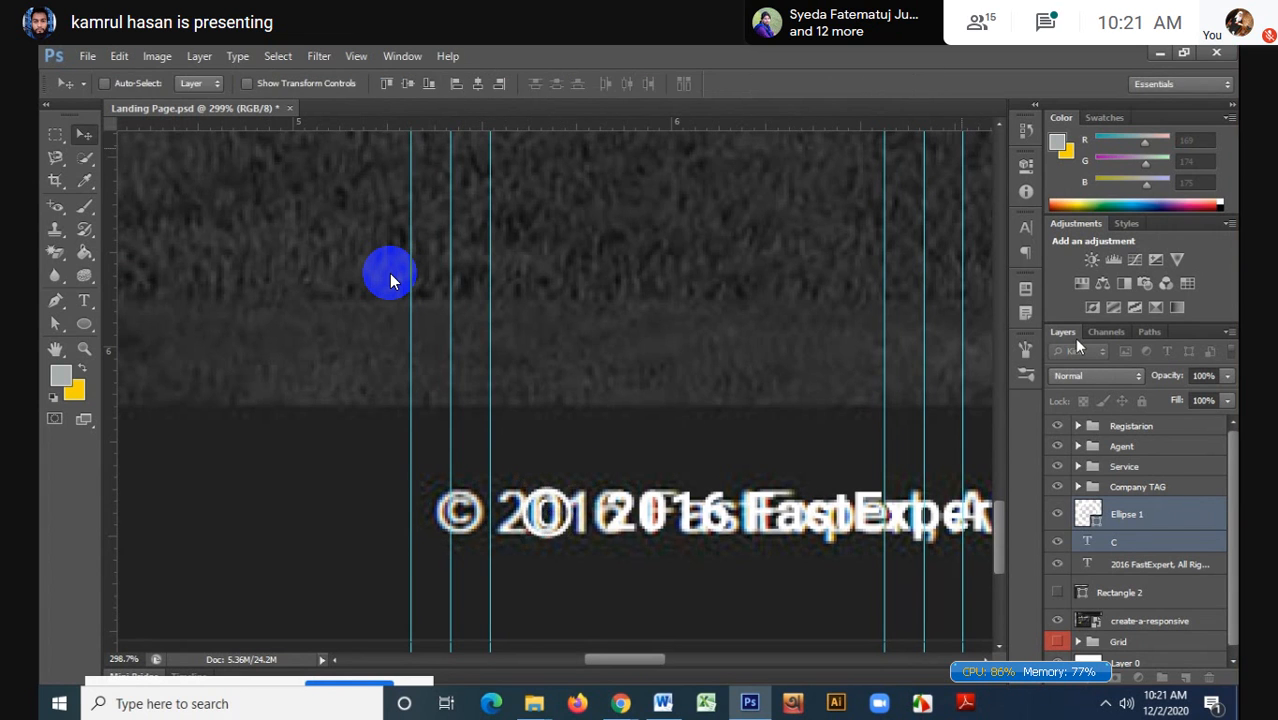
# - Show the hidden Rectangle 2 footer bar and place a duplicate of it over the page header
pyautogui.keyDown('shift'); pyautogui.click(1136, 565); pyautogui.keyUp('shift')
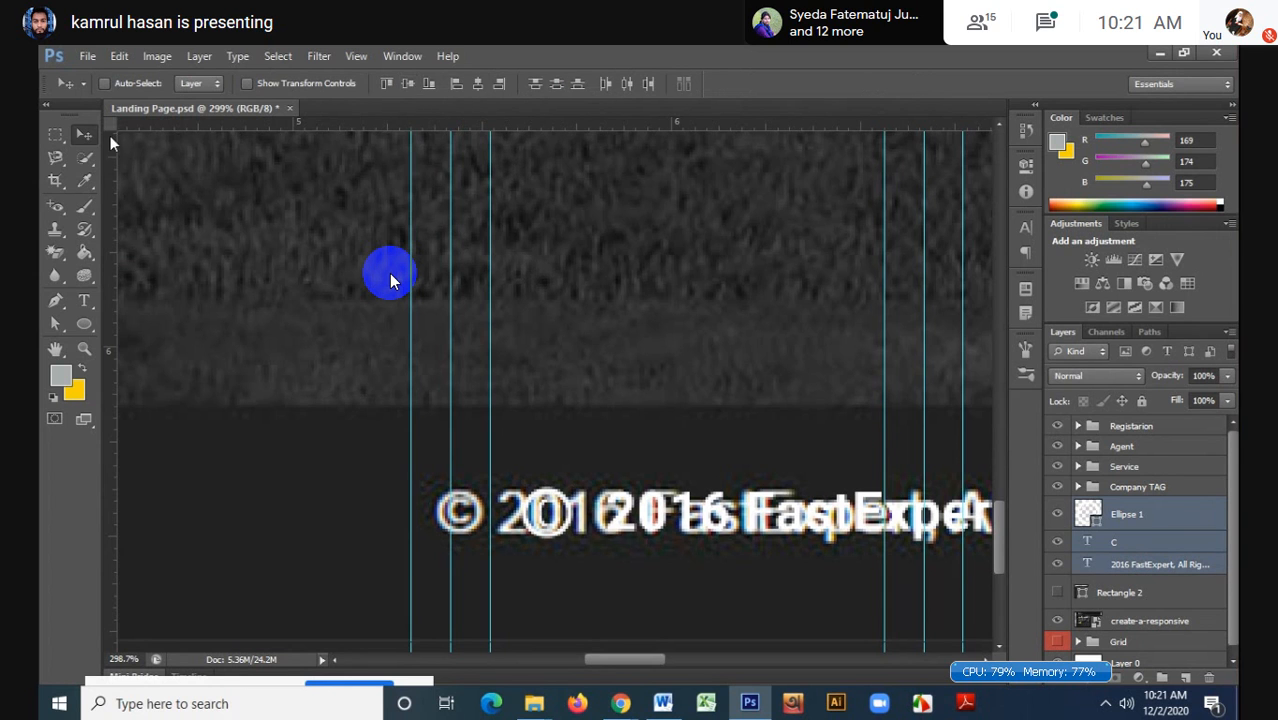
pyautogui.scroll(-3, 503, 479)
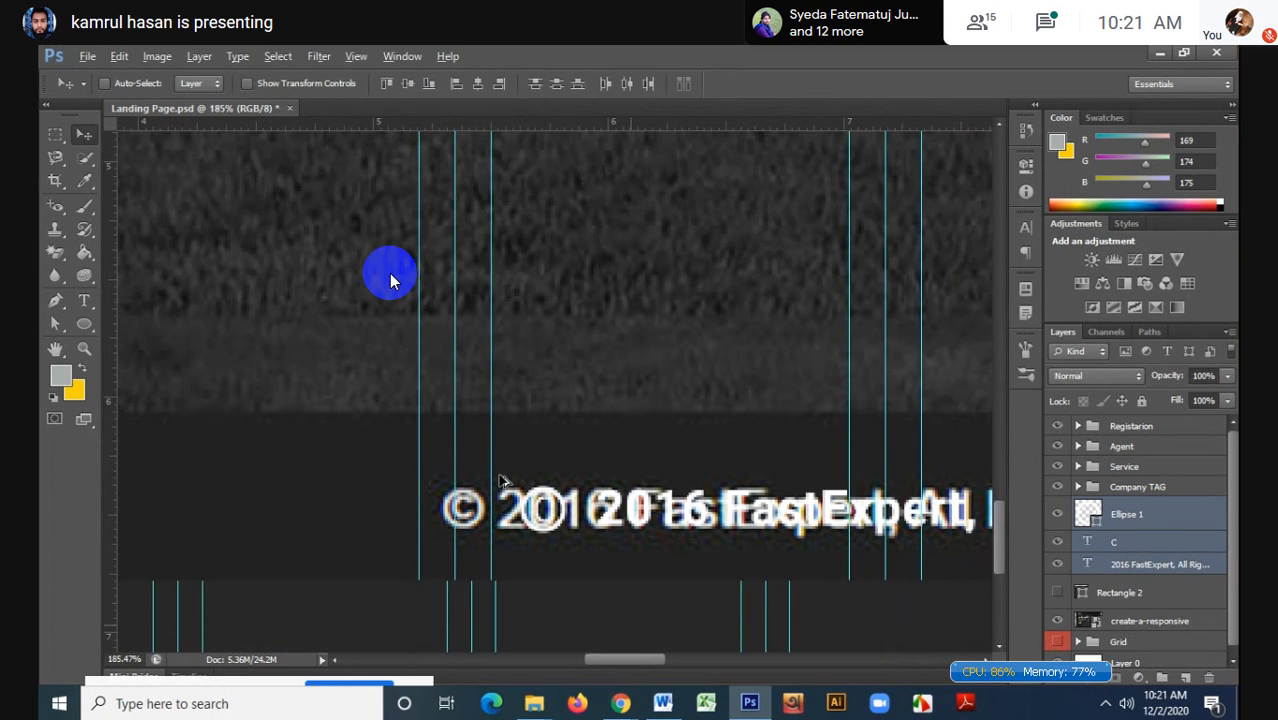
pyautogui.scroll(-5, 503, 481)
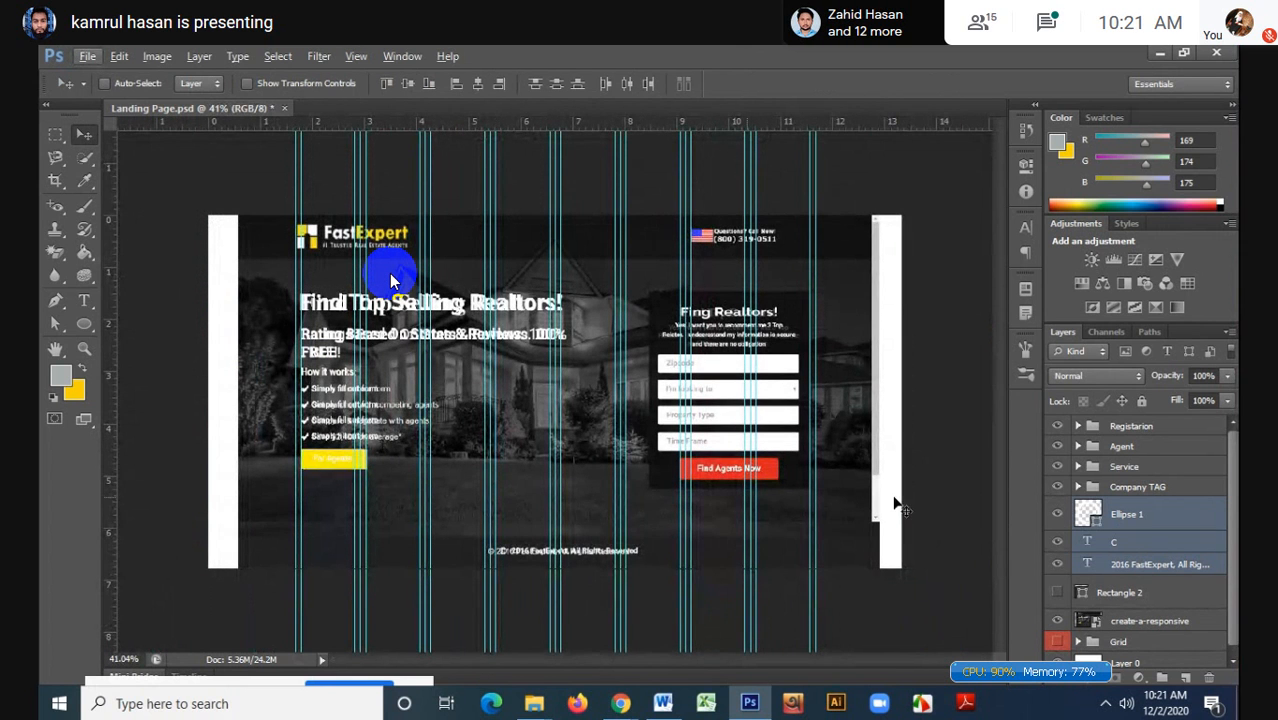
pyautogui.click(1057, 592)
pyautogui.click(1128, 593)
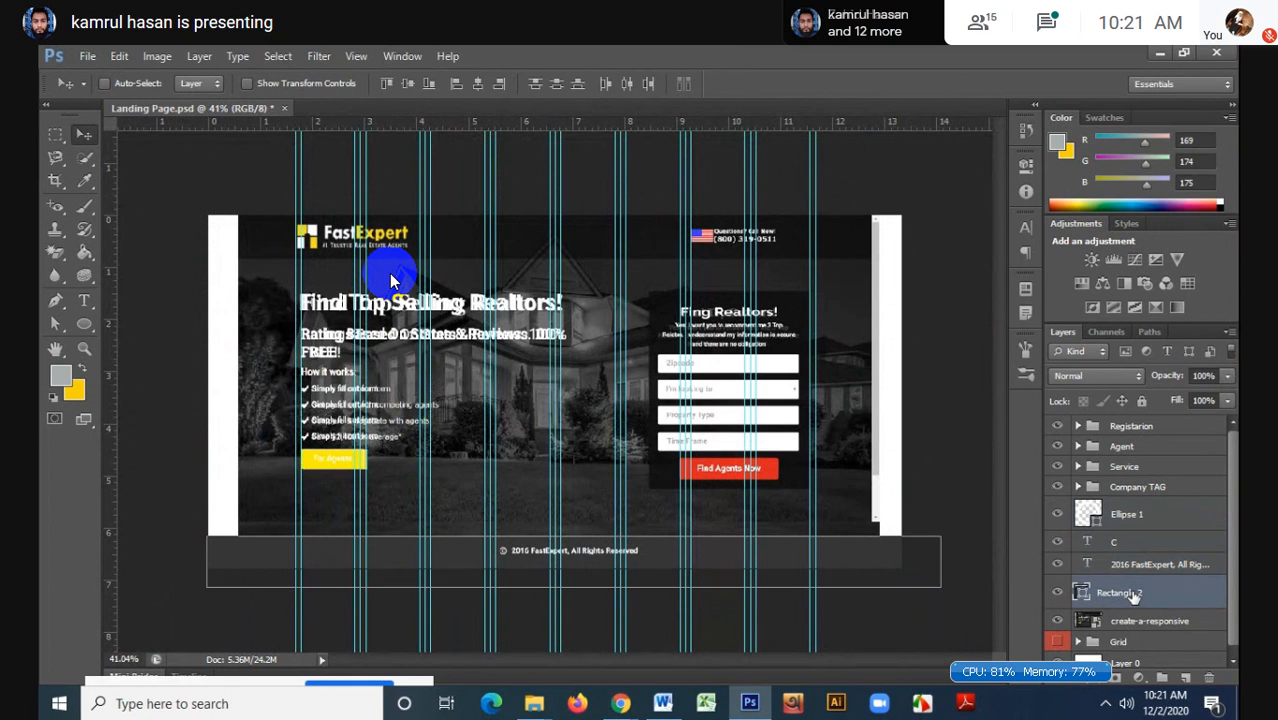
pyautogui.hotkey('ctrl', 'j')
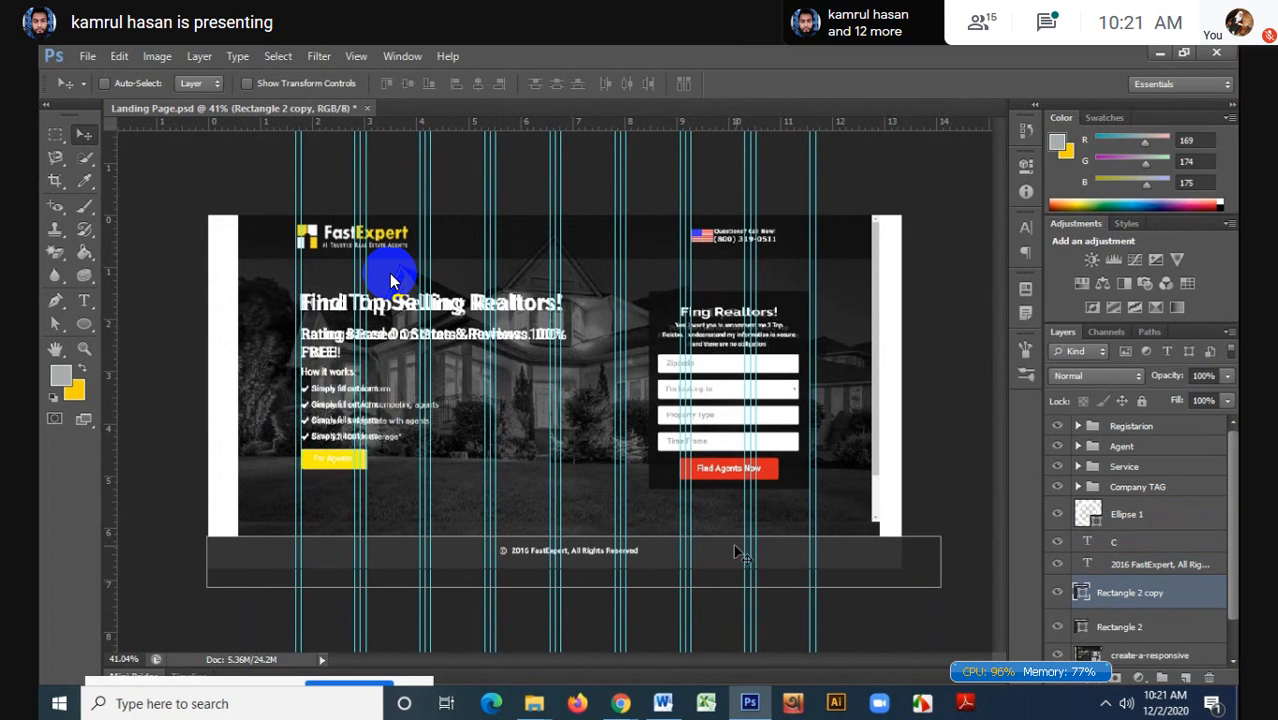
pyautogui.moveTo(704, 556); pyautogui.dragTo(681, 228)
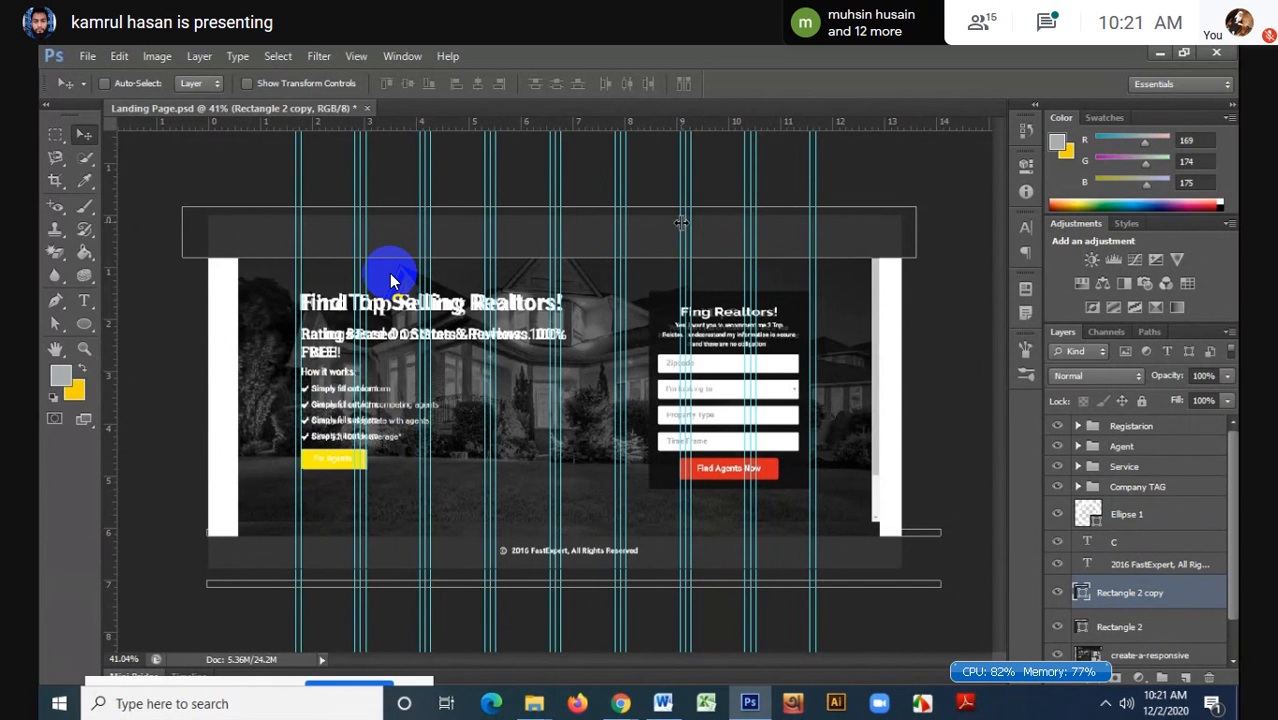
# - Recolour the header rectangle copy with the dark tone of the reference header and hide the layer
pyautogui.click(1057, 593)
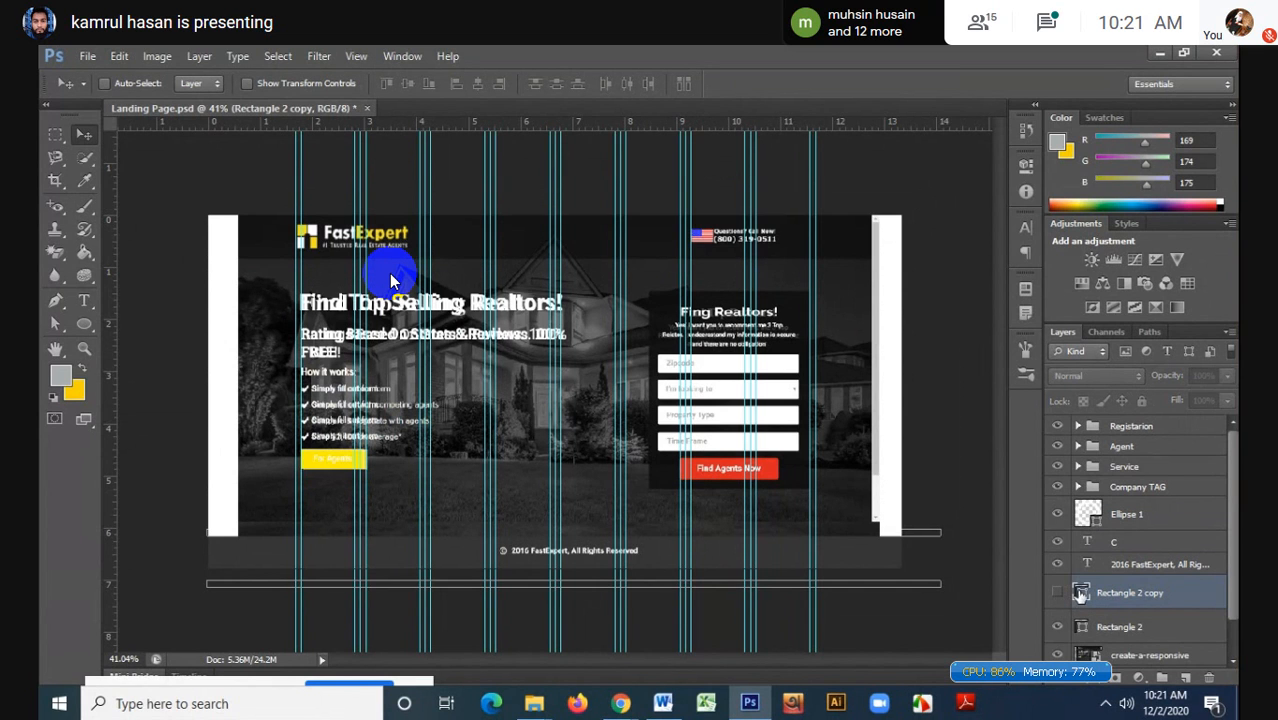
pyautogui.doubleClick(1081, 593)
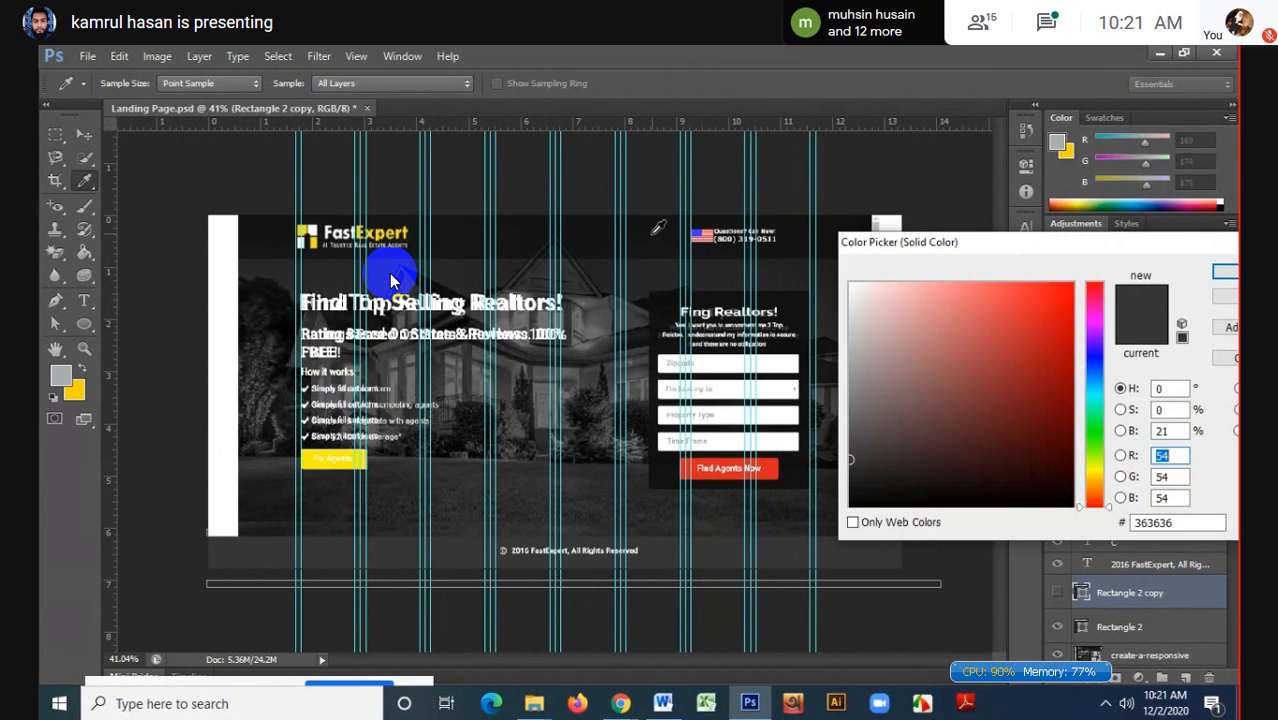
pyautogui.press('Escape')
pyautogui.click(1058, 593)
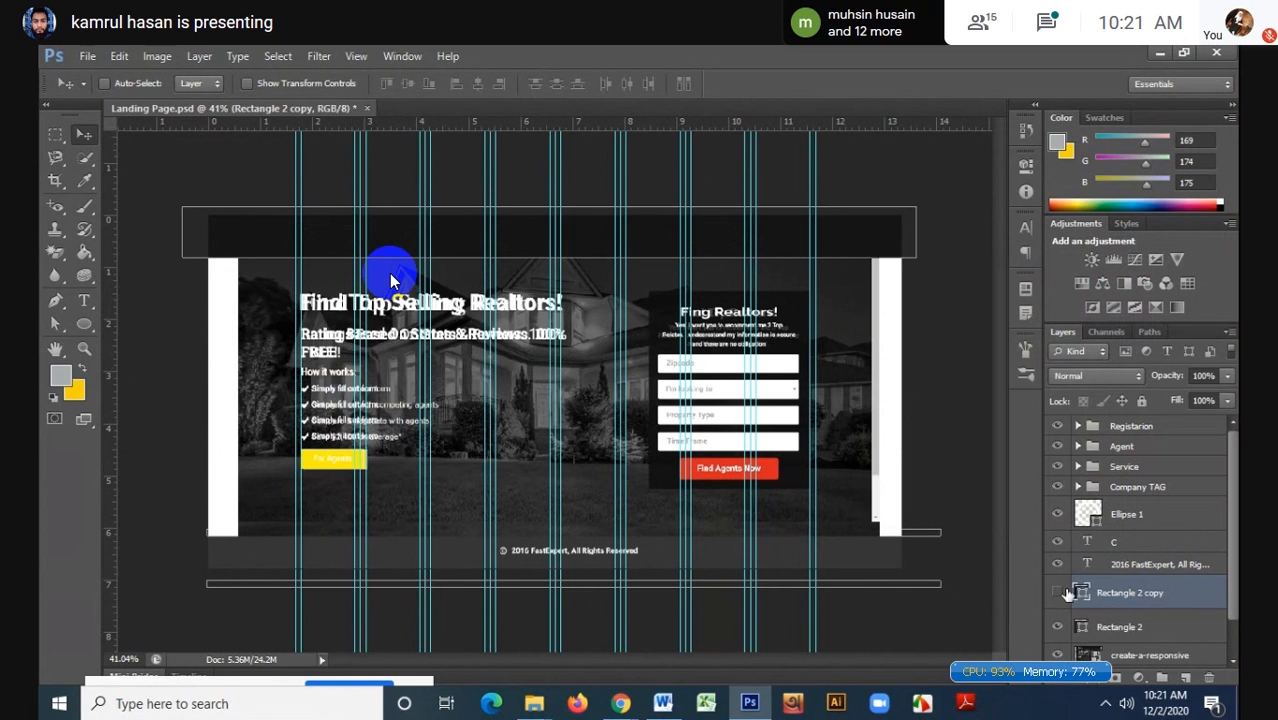
pyautogui.click(1062, 593)
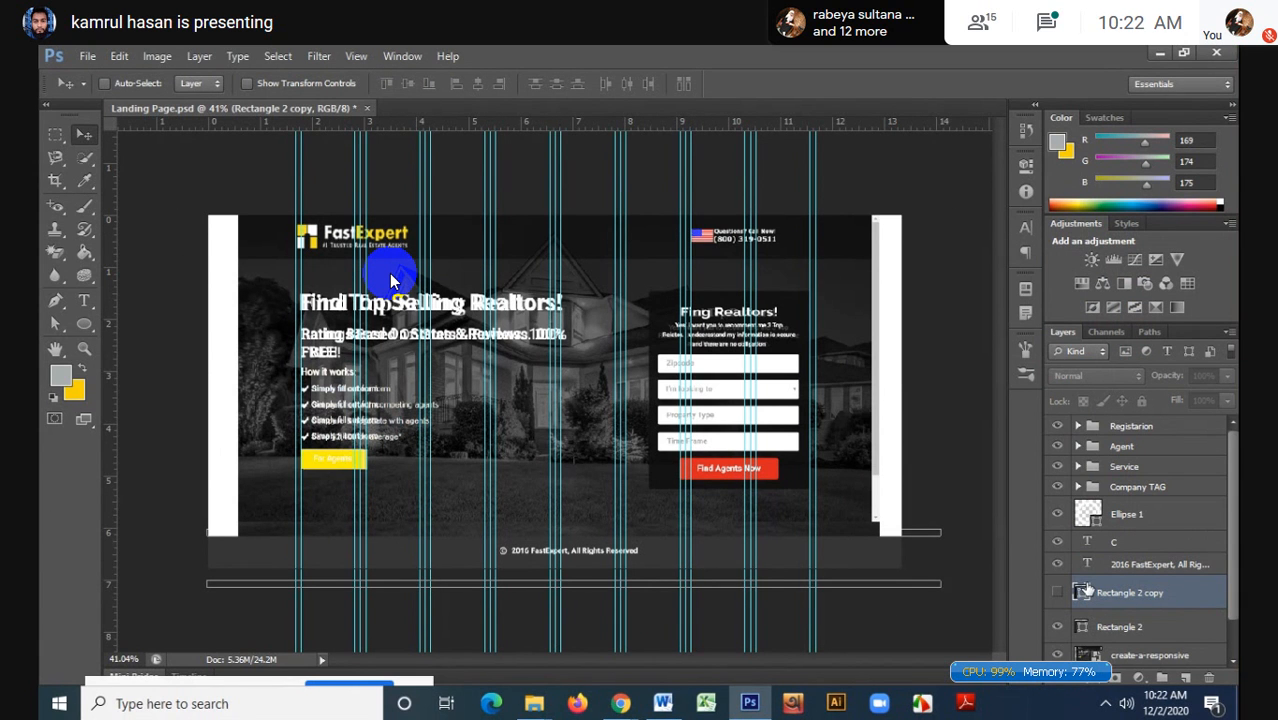
# - Start a text layer over the FastExpert logo in the header with the line "Fast Expert"
pyautogui.hotkey('ctrl', '+')
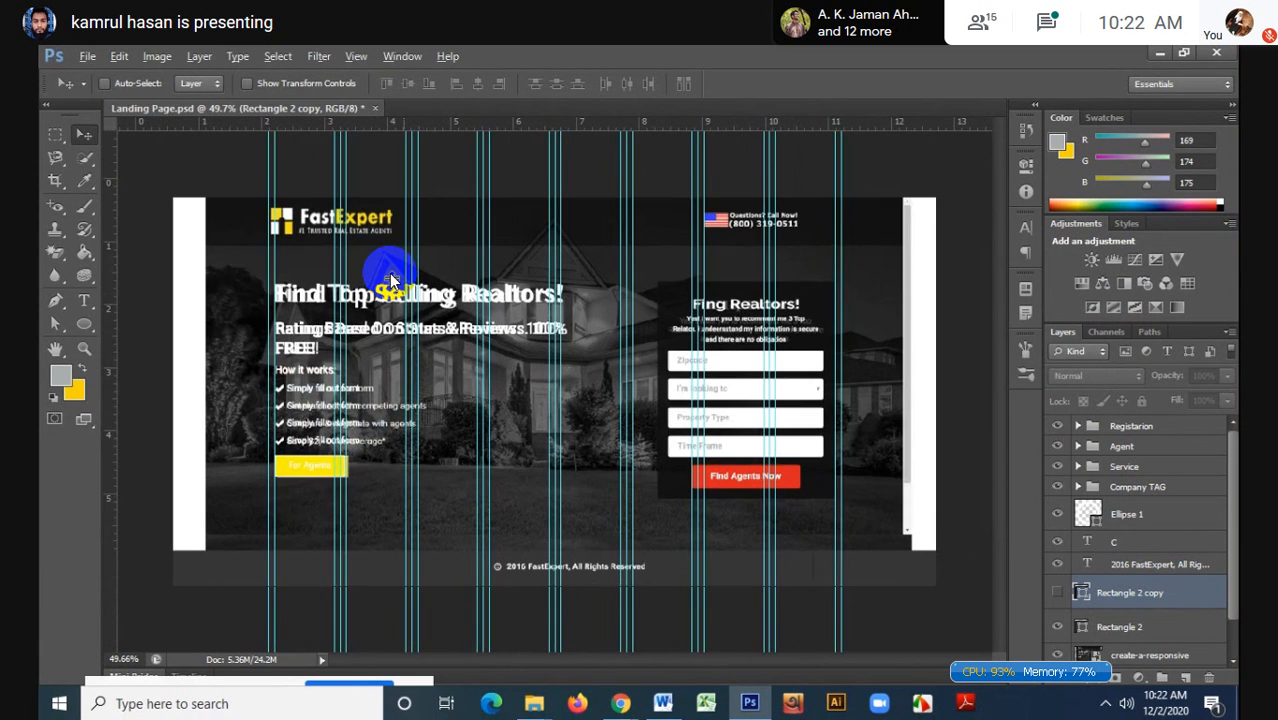
pyautogui.scroll(5, 393, 280)
pyautogui.scroll(-2, 393, 280)
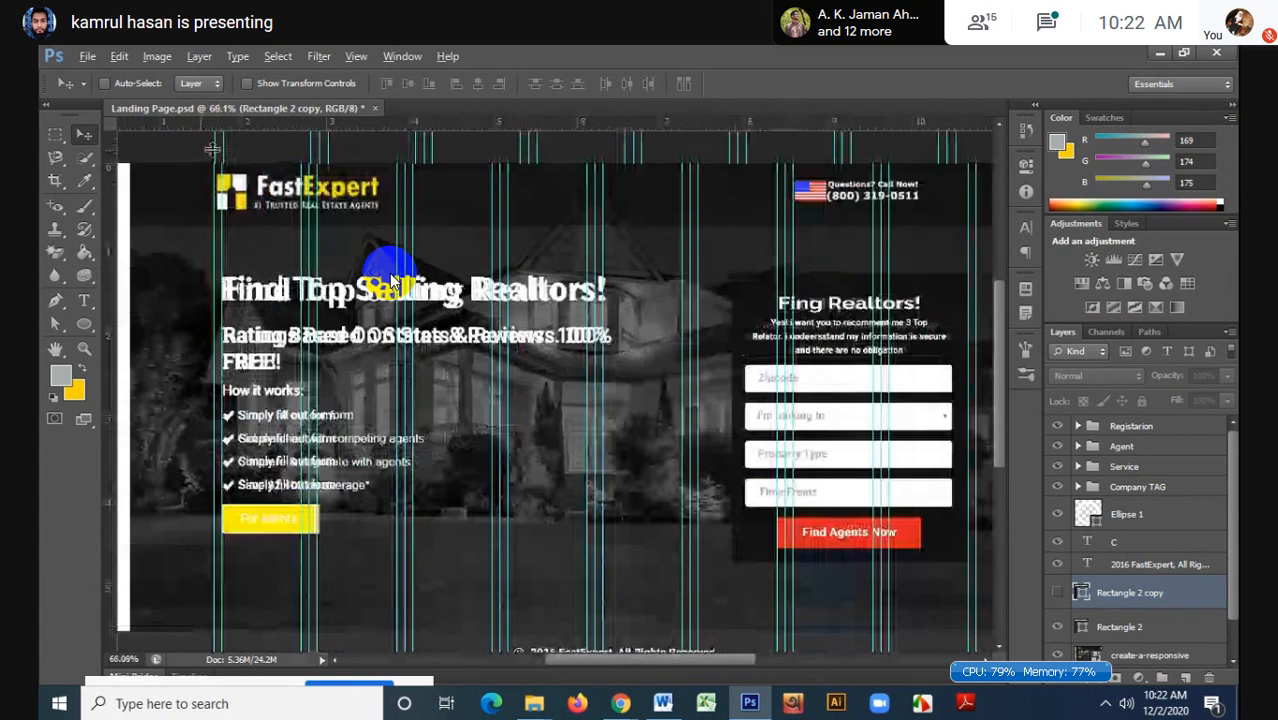
pyautogui.scroll(6, 212, 143)
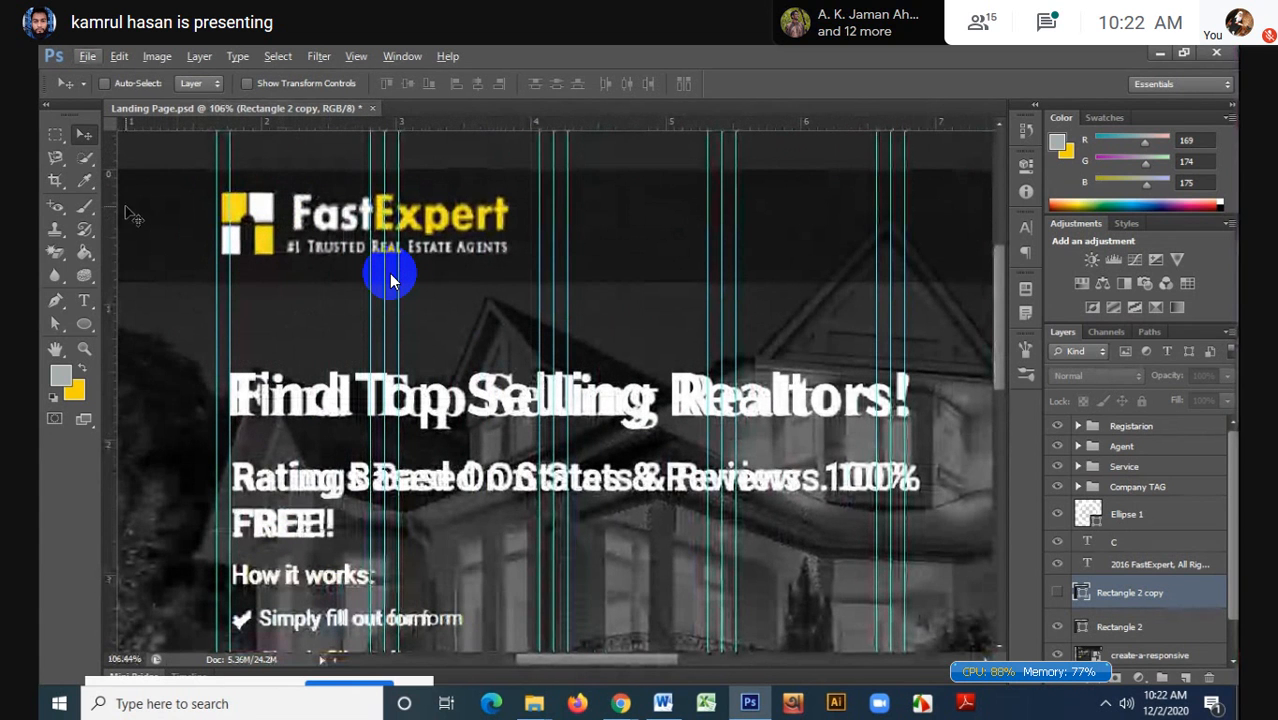
pyautogui.click(82, 302)
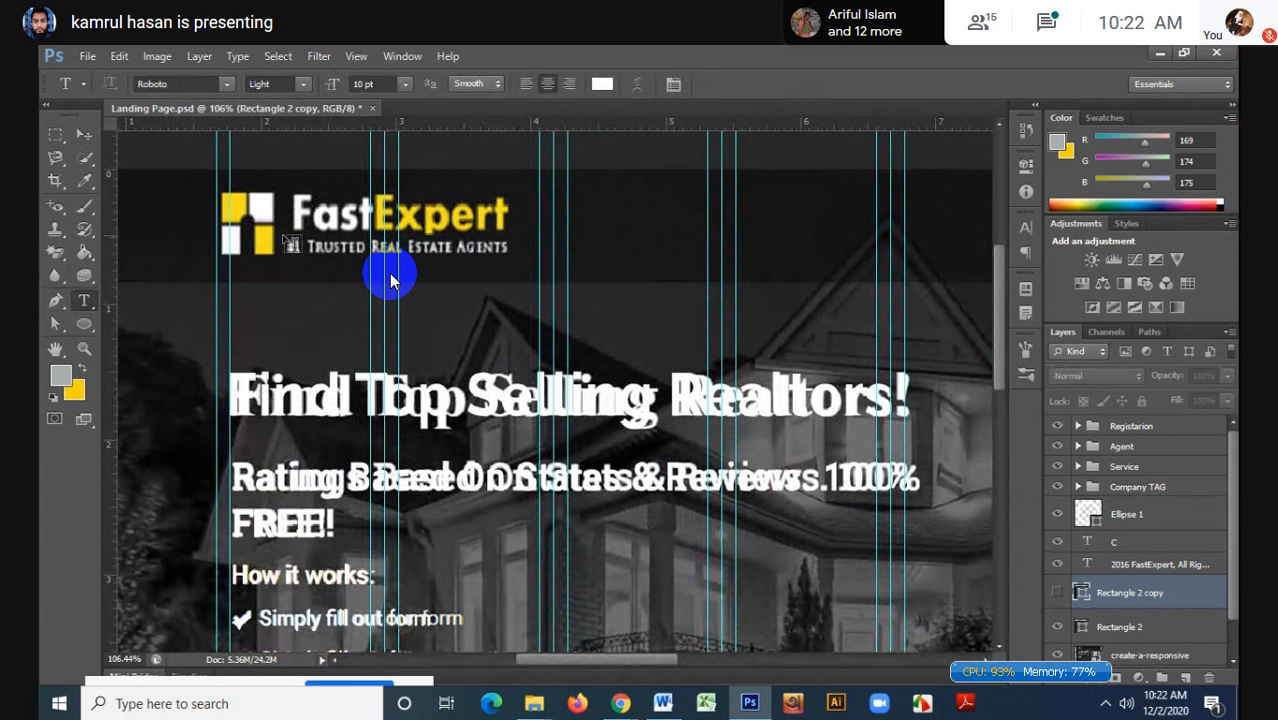
pyautogui.click(293, 218)
pyautogui.write('Fast')
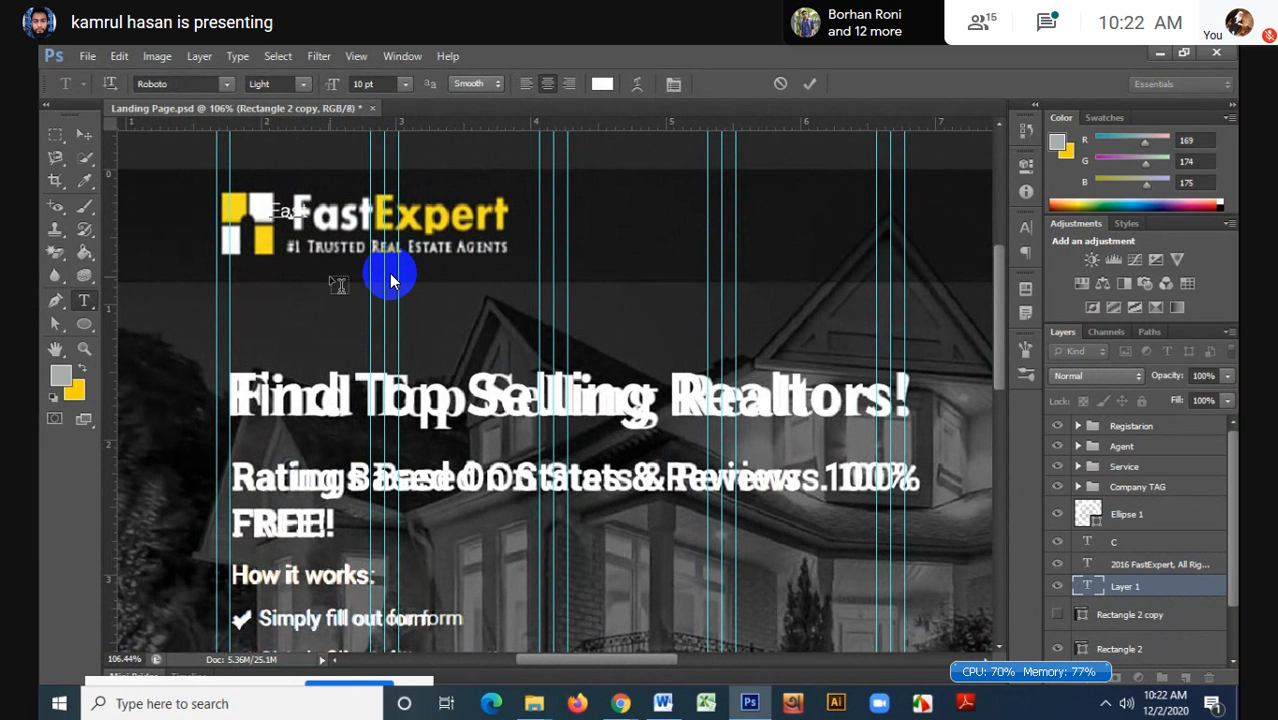
pyautogui.write(' Ex')
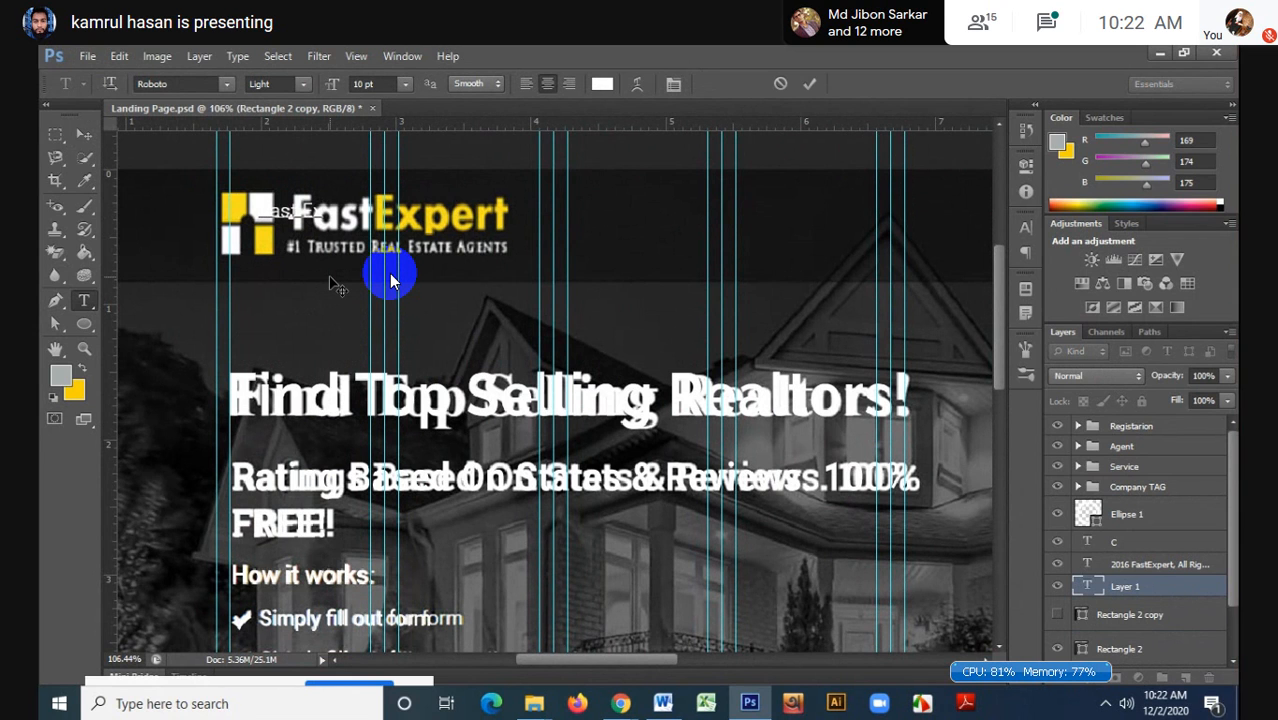
pyautogui.write('pert')
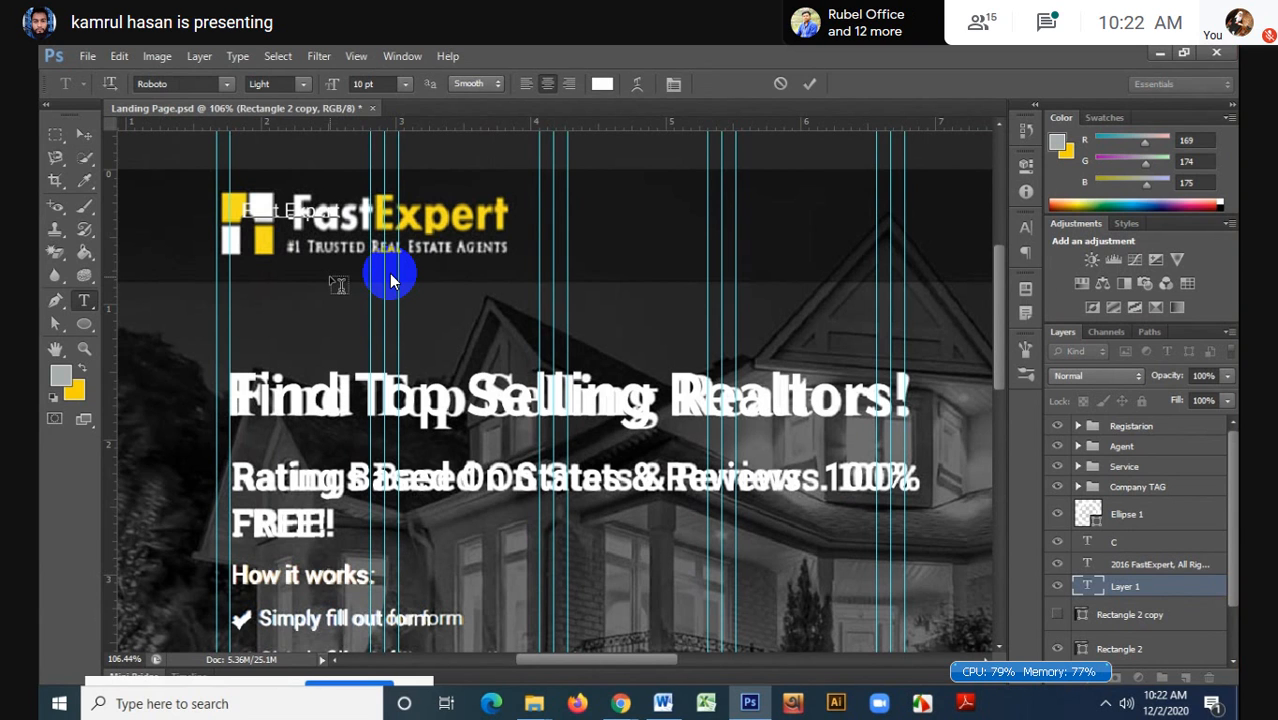
# - Add the second line "#1 TRUSTED REAL ESTATE AGENTS" below the company name in the same text
pyautogui.write('#1')
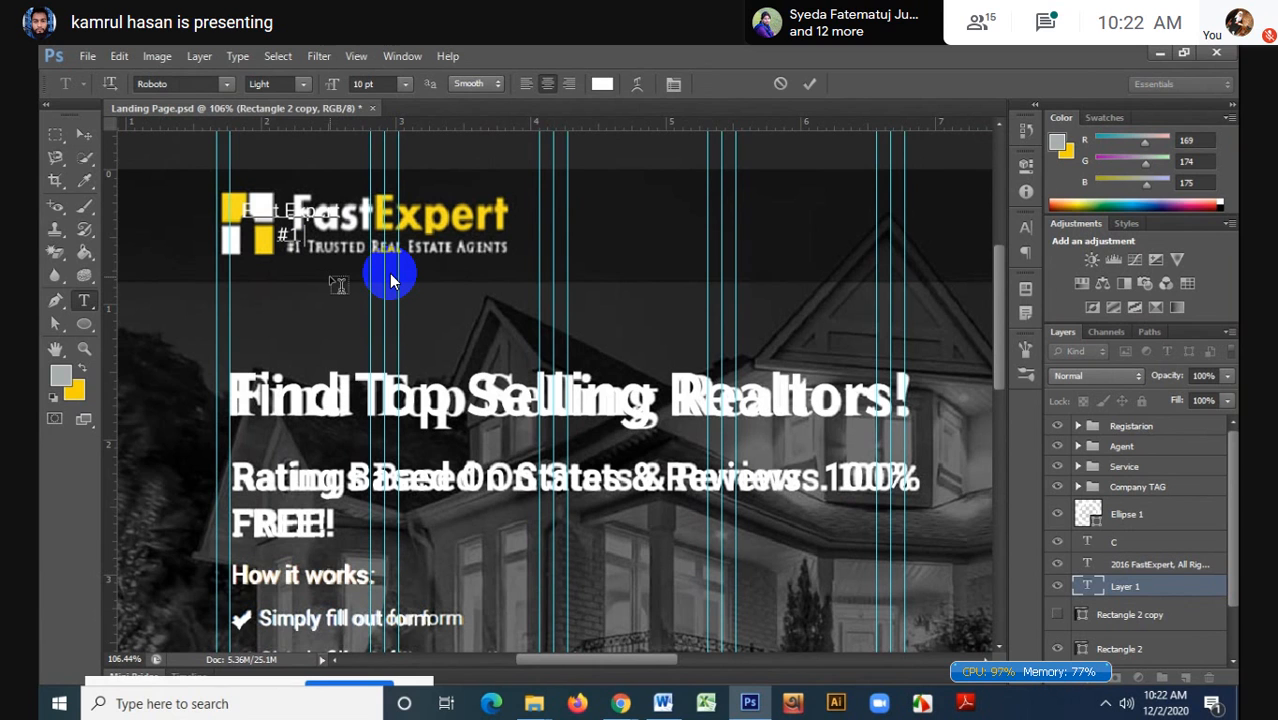
pyautogui.write(' TRUSTE')
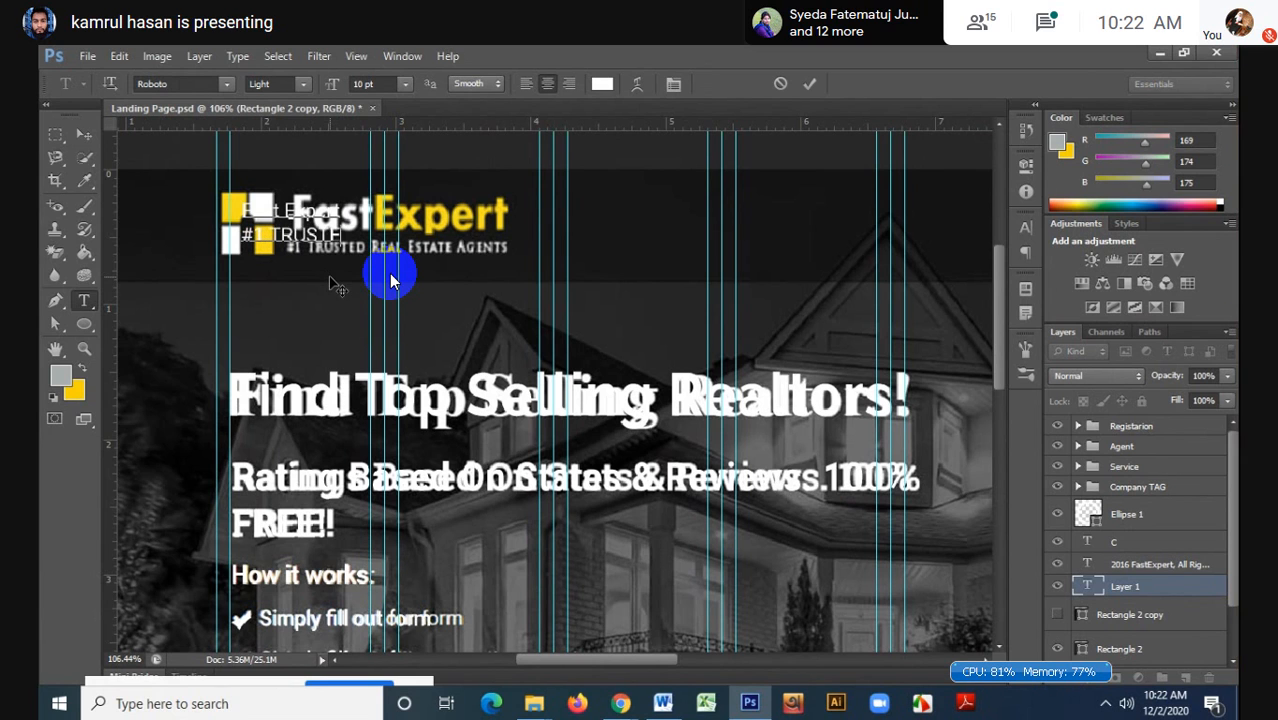
pyautogui.write('D')
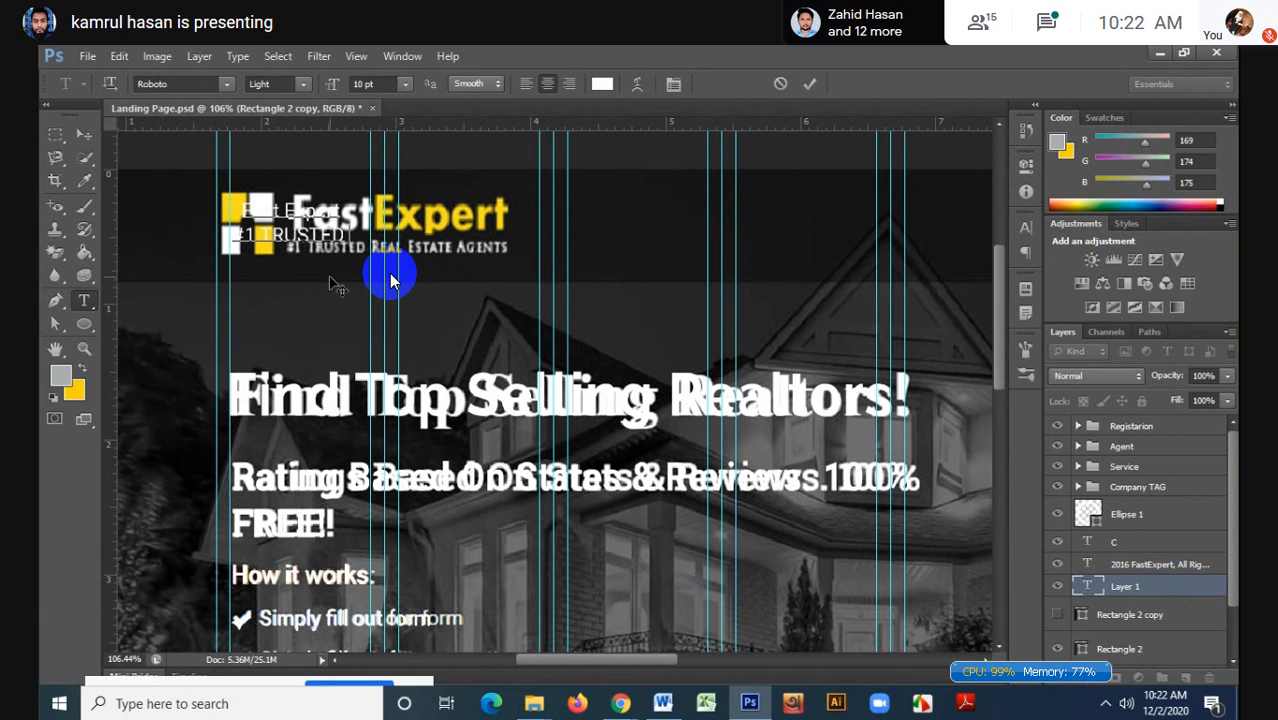
pyautogui.write(' REAL')
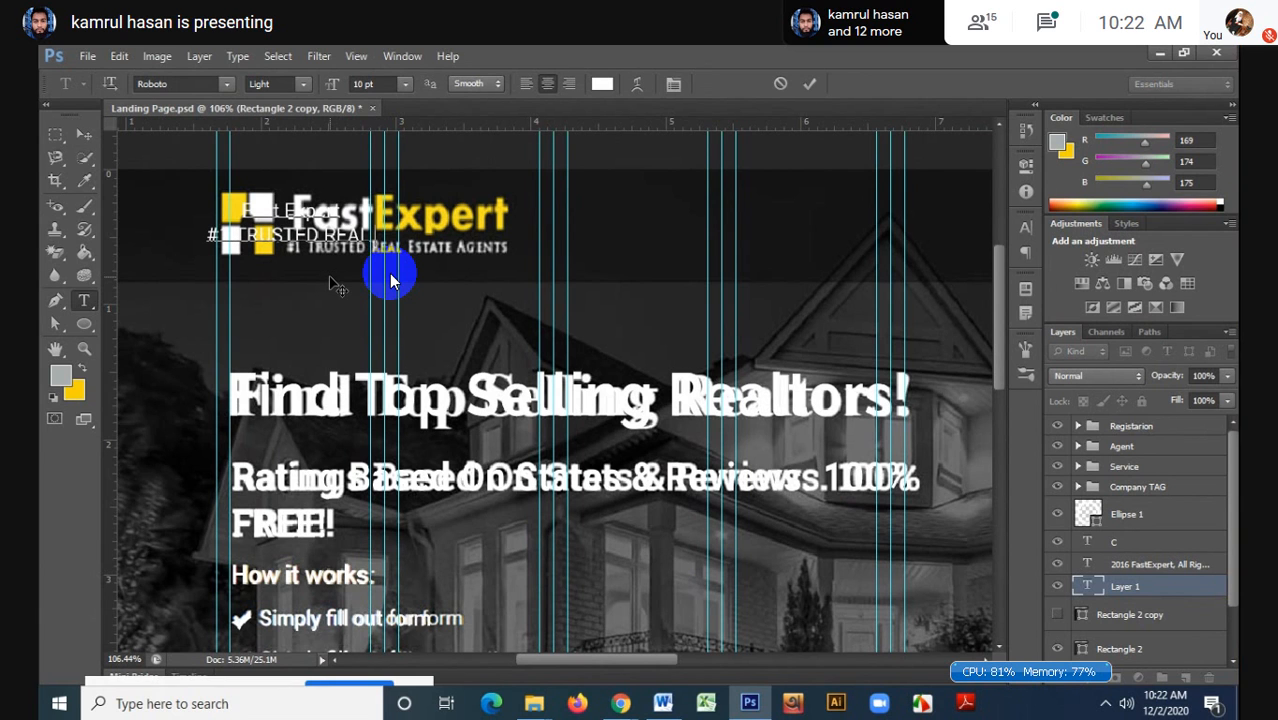
pyautogui.write(' ES')
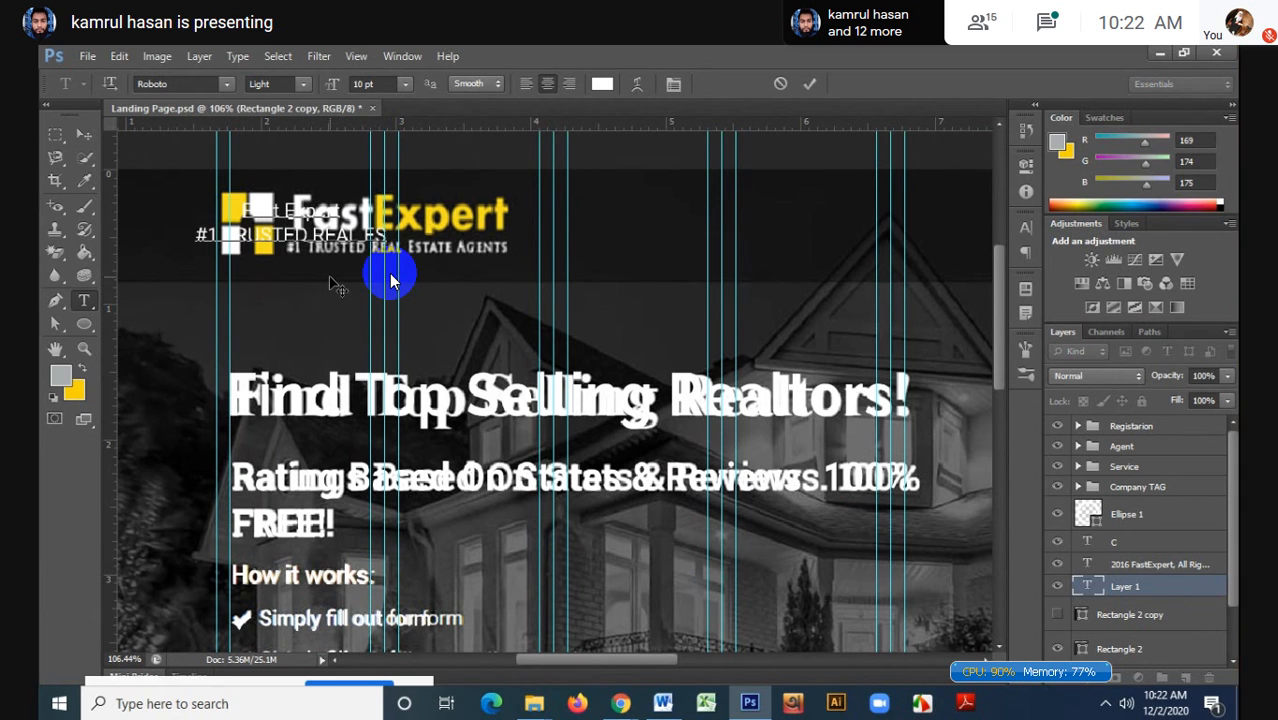
pyautogui.write('TAT')
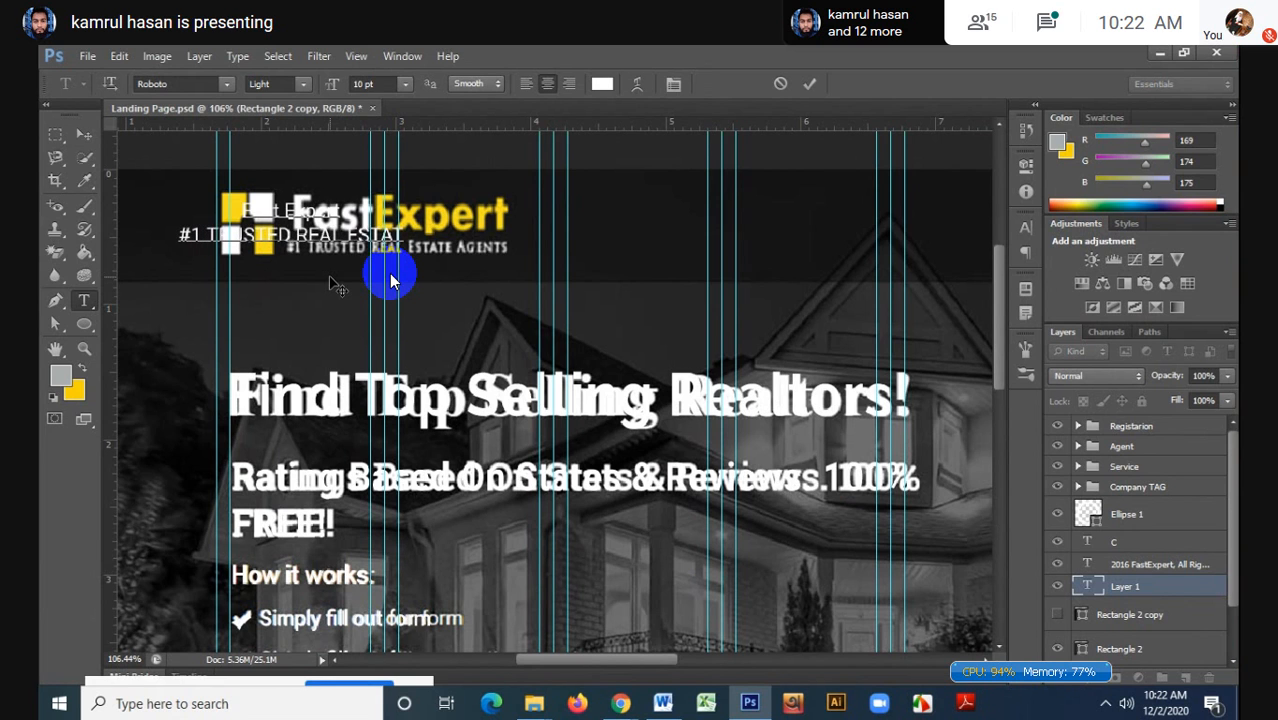
pyautogui.write('E AGE')
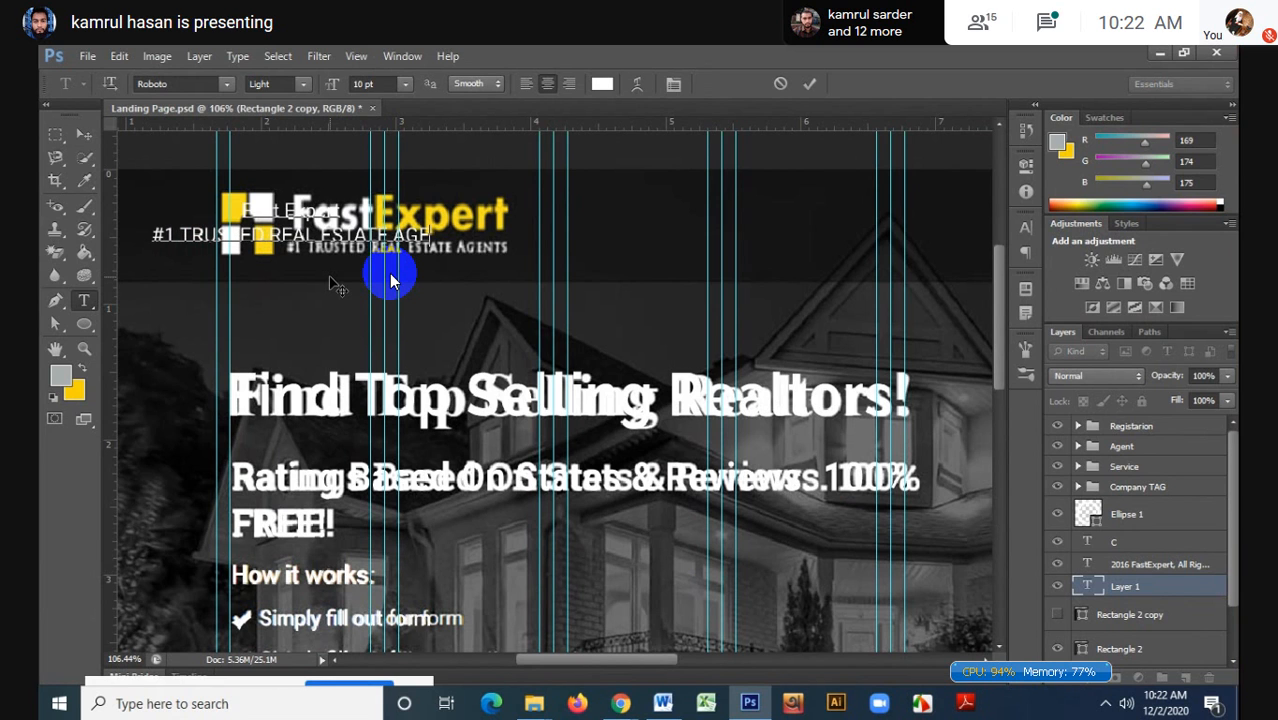
pyautogui.write('NT')
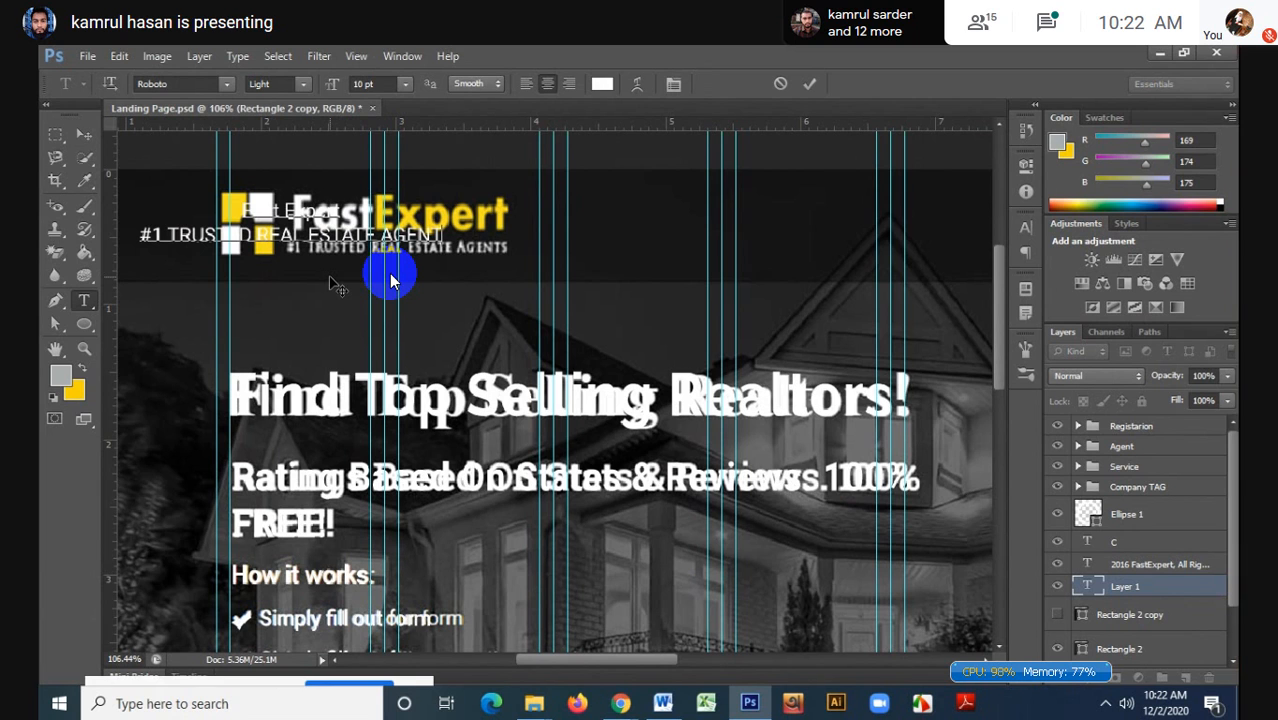
pyautogui.write('S')
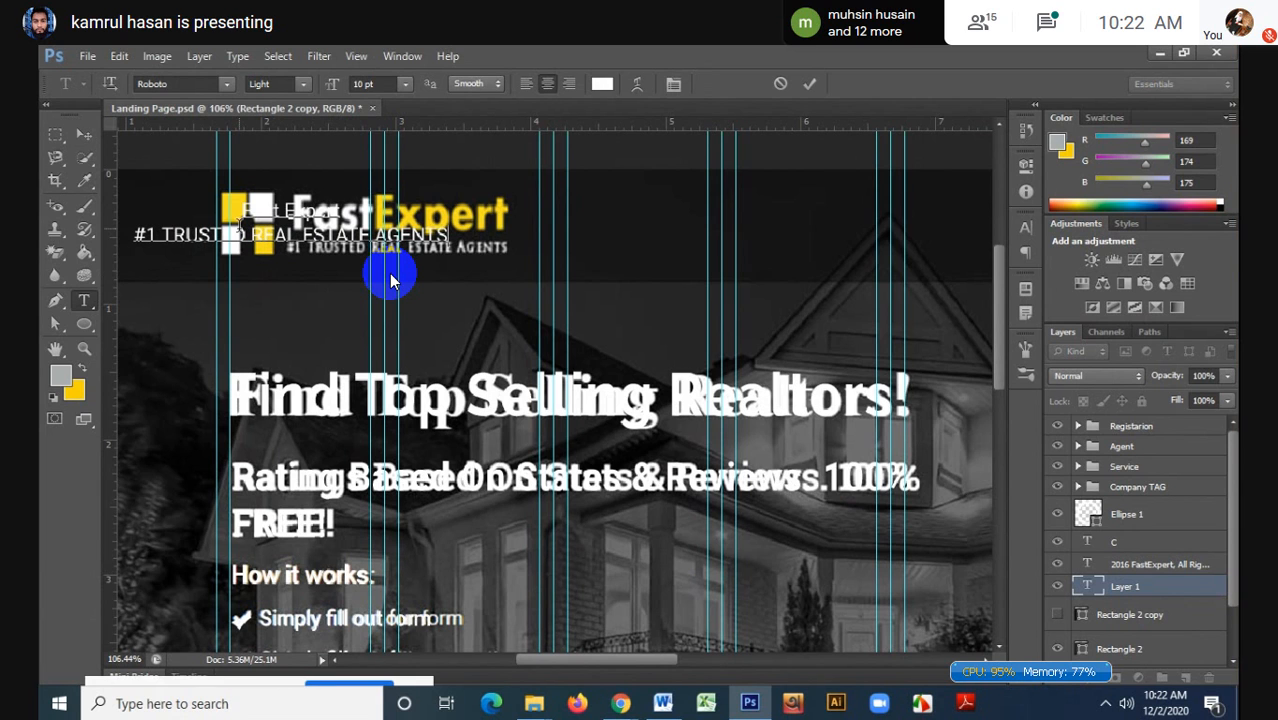
# - Set the font size of the "#1 TRUSTED REAL ESTATE AGENTS" line to 7 pt
pyautogui.hotkey('ctrl', 'a')
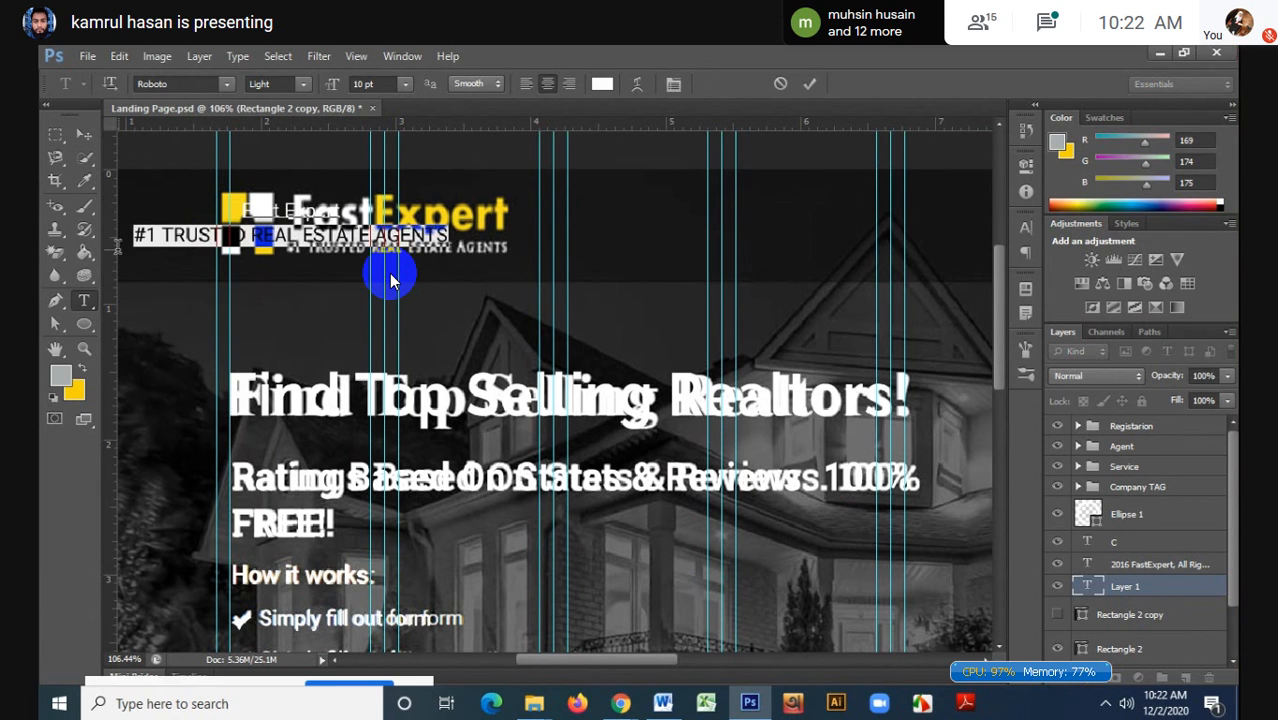
pyautogui.click(376, 84)
pyautogui.press('Down')
pyautogui.press('Down')
pyautogui.press('Down')
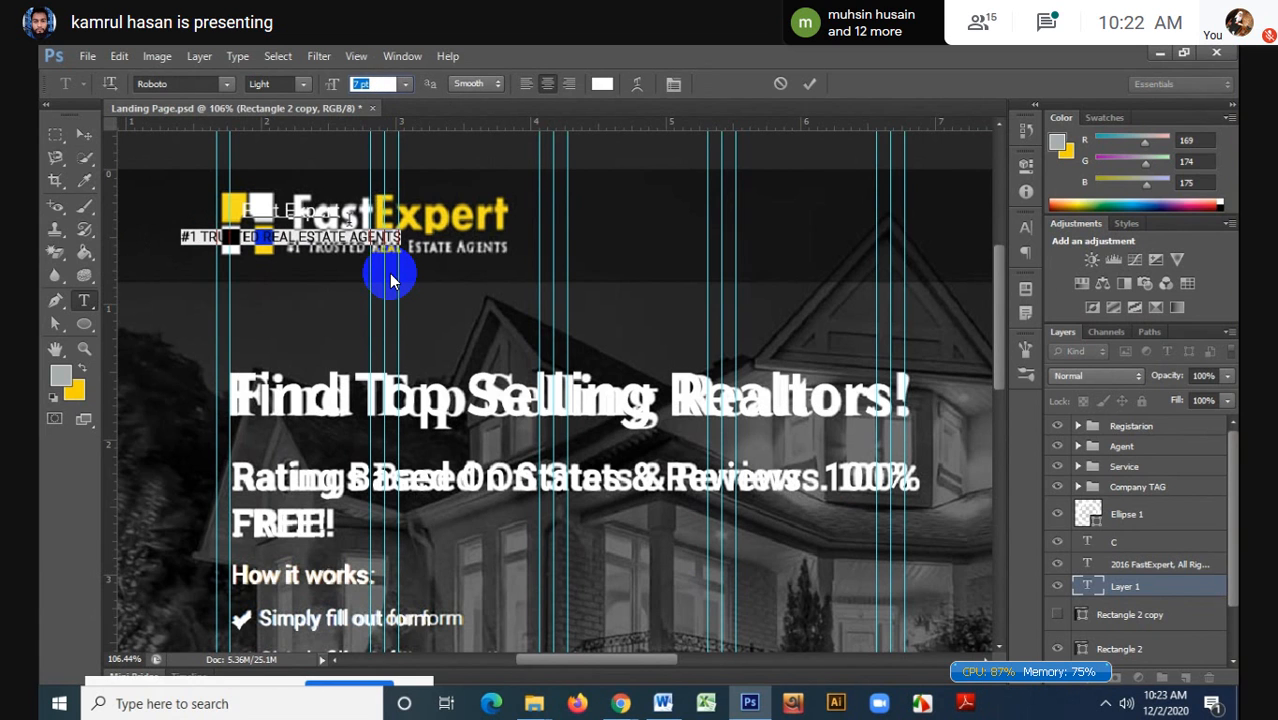
# - Close the gap in the company name so it reads "FastExpert" and set its font to Raleway Black
pyautogui.click(349, 219)
pyautogui.click(287, 212)
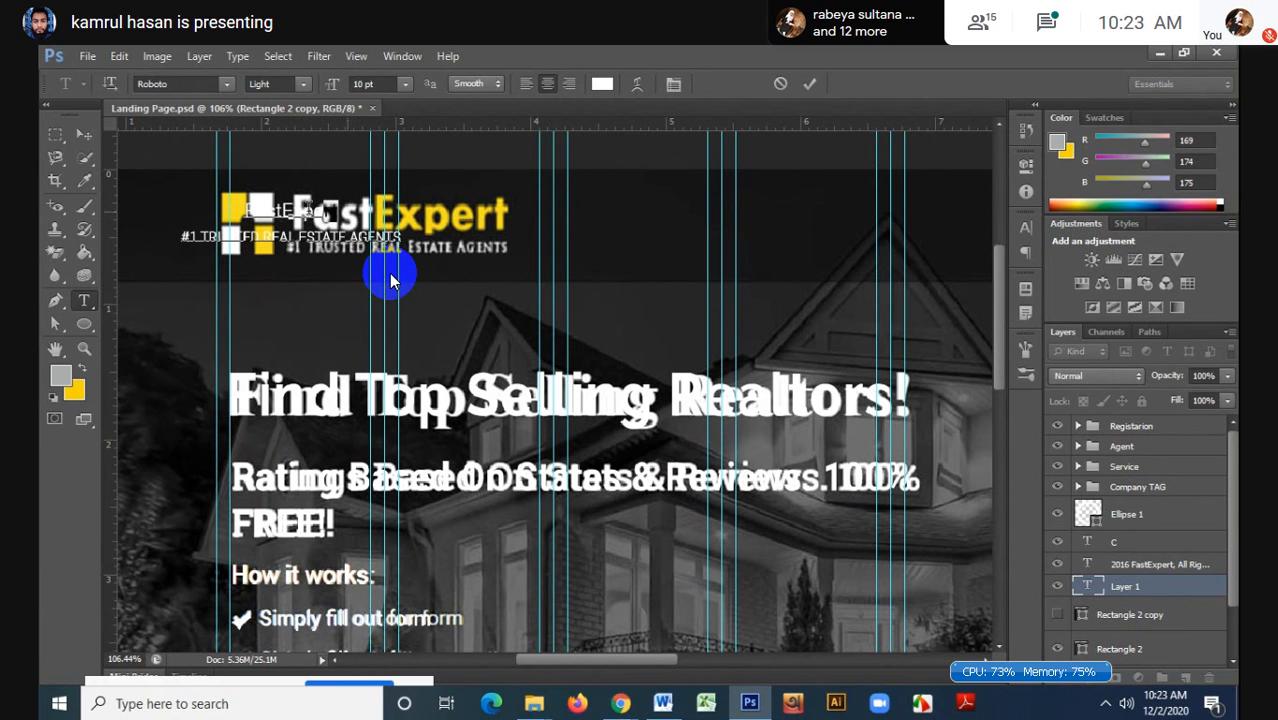
pyautogui.hotkey('ctrl', 'a')
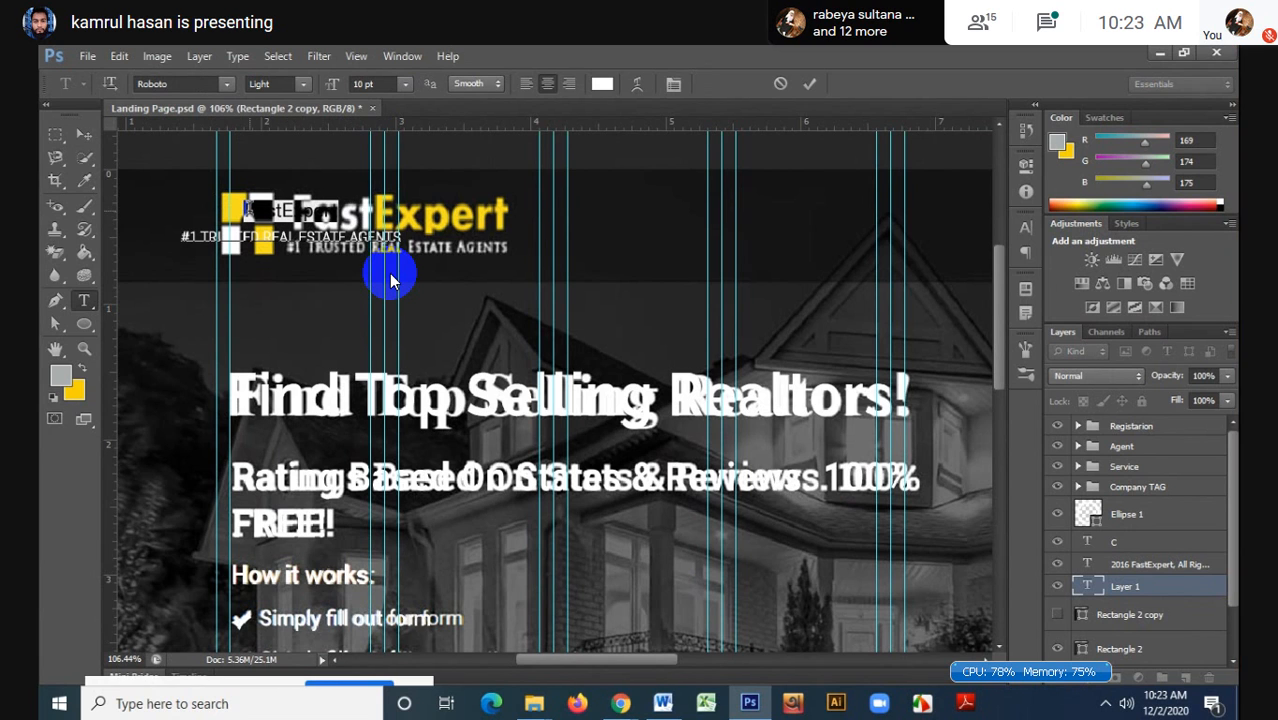
pyautogui.click(192, 84)
pyautogui.write('Raleway')
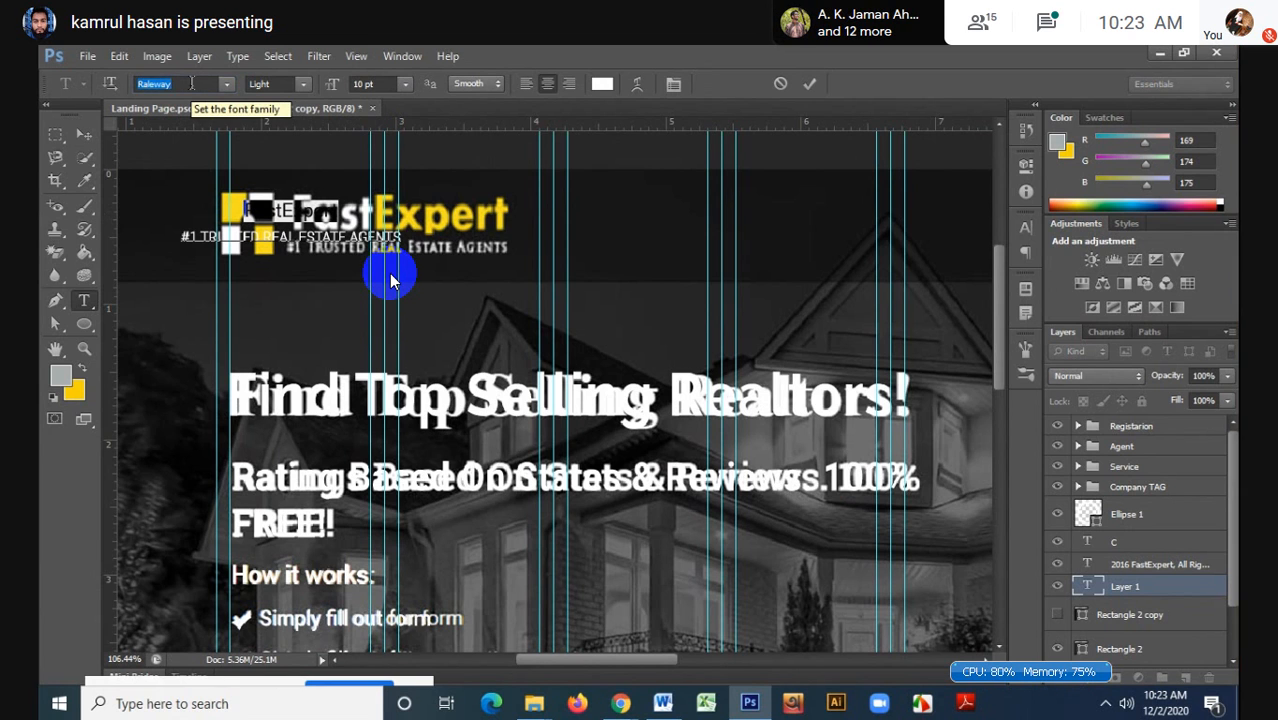
pyautogui.press('Return')
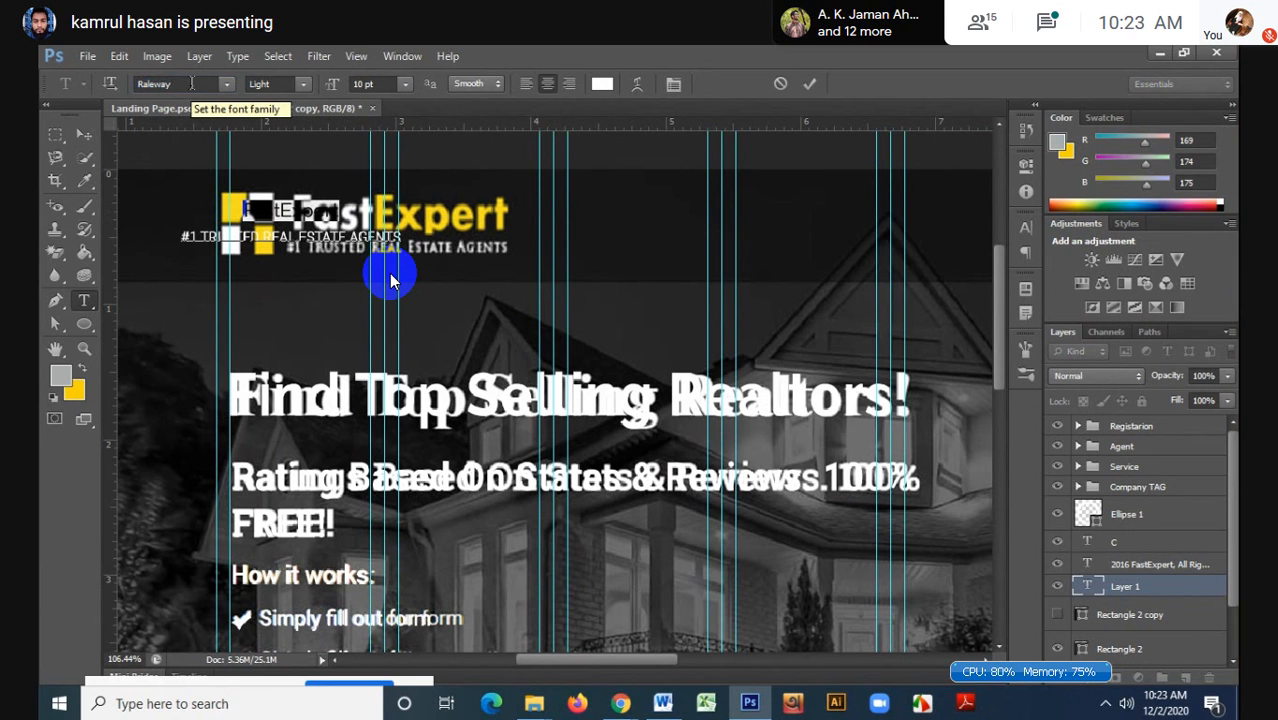
pyautogui.click(303, 86)
pyautogui.click(286, 322)
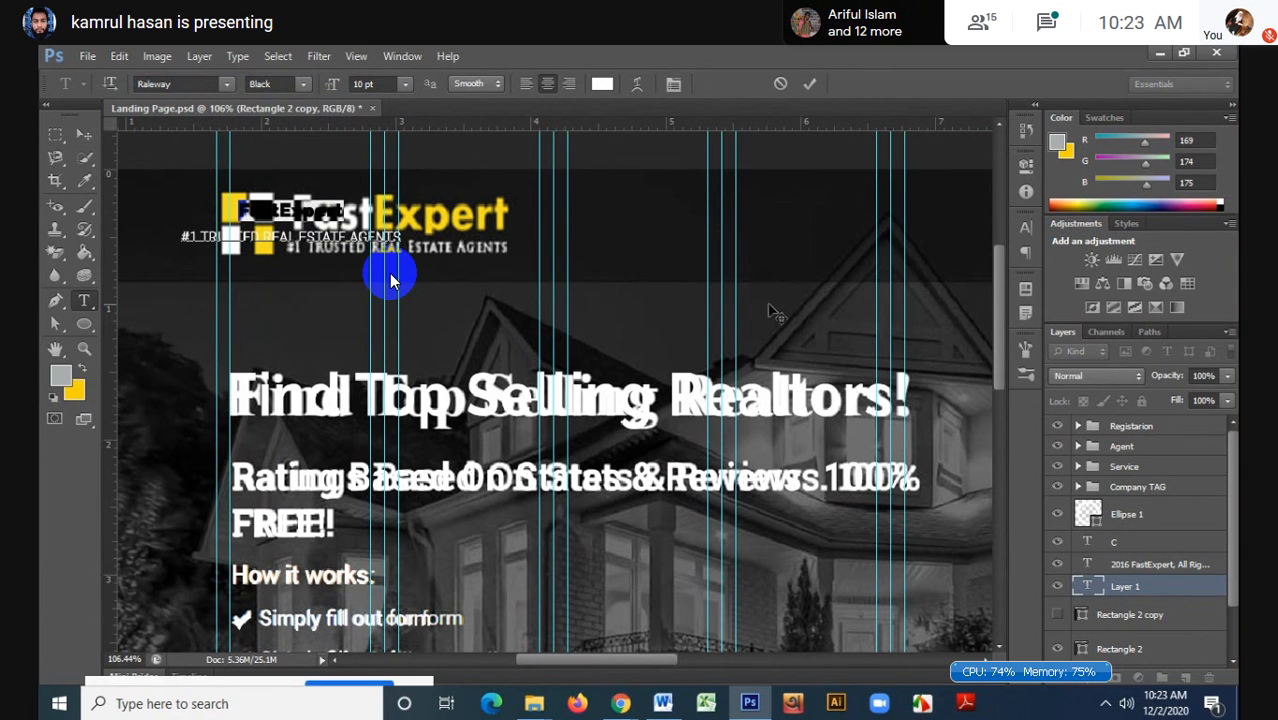
# - Colour the word "Expert" yellow, sampled from the logo, and move the text so its tagline lies on the reference tagline
pyautogui.click(1027, 229)
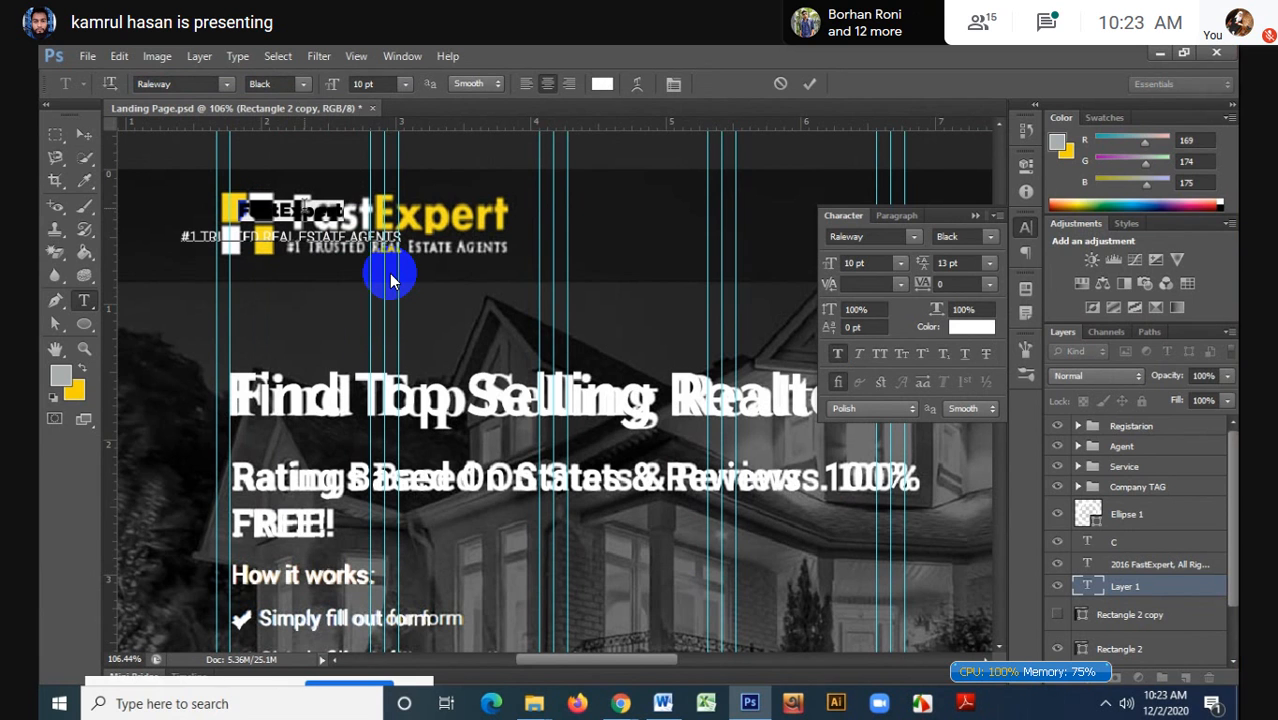
pyautogui.click(285, 206)
pyautogui.moveTo(284, 206); pyautogui.dragTo(472, 181)
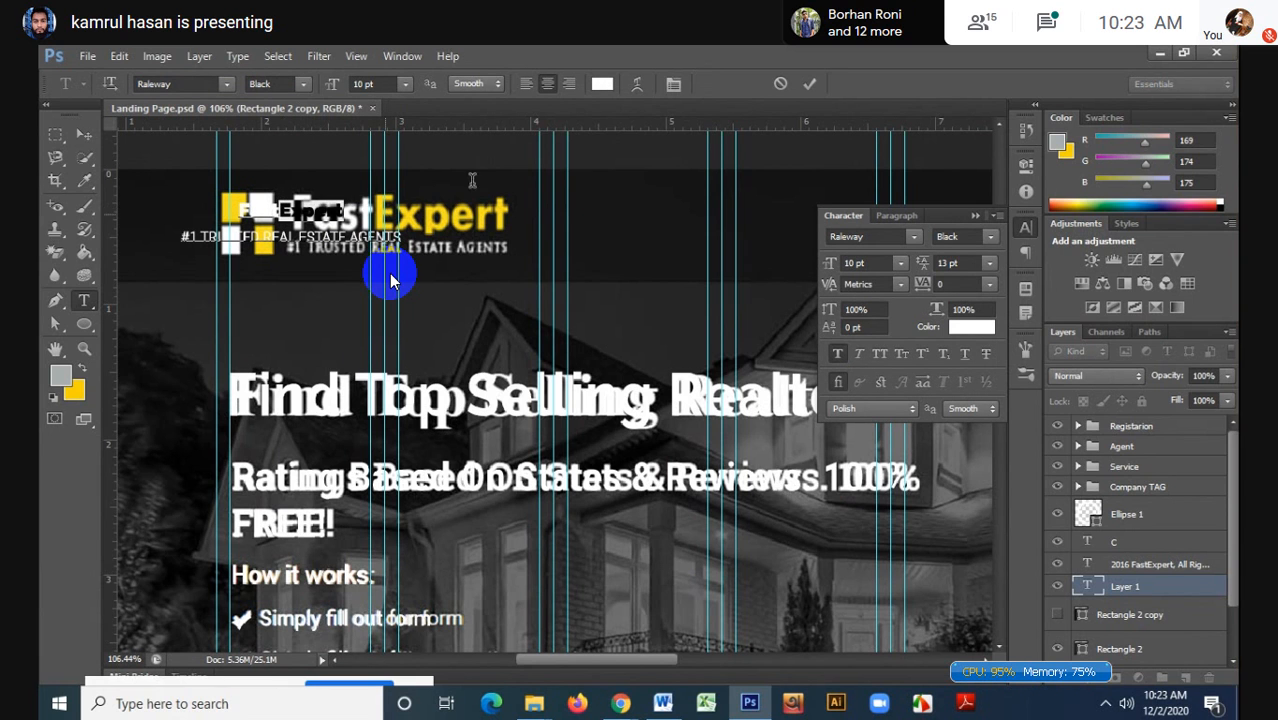
pyautogui.click(601, 83)
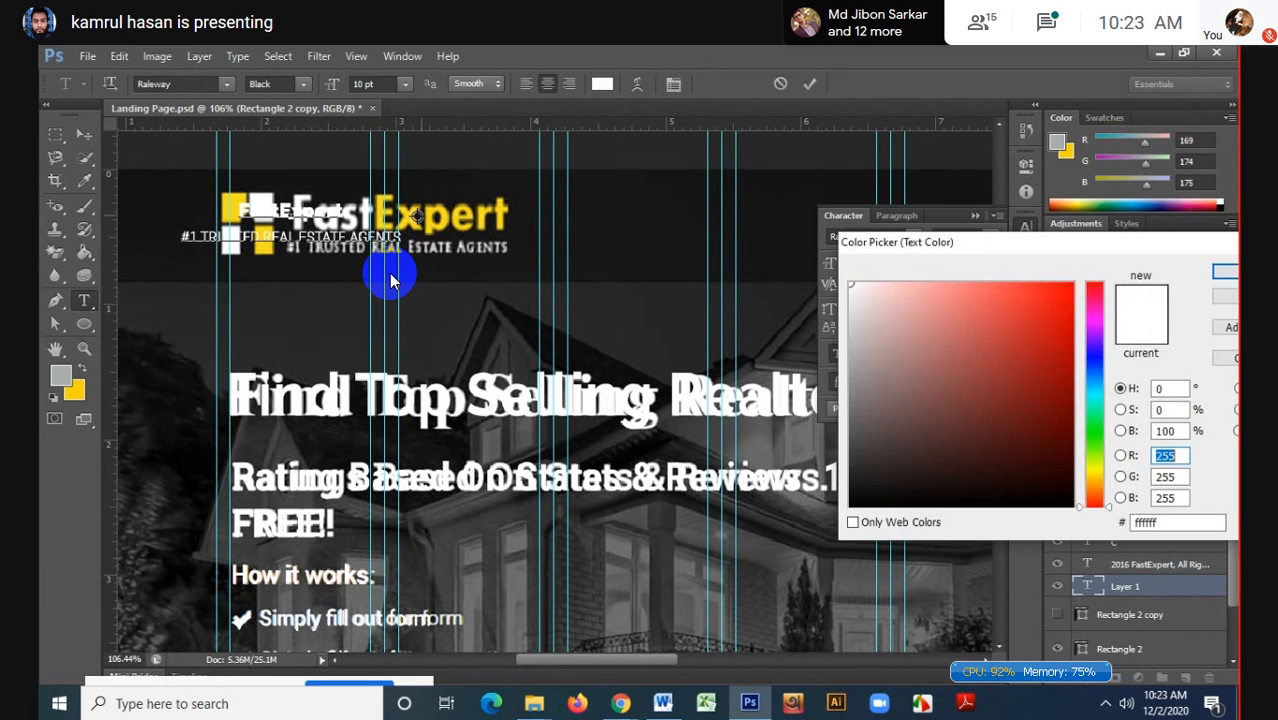
pyautogui.click(417, 216)
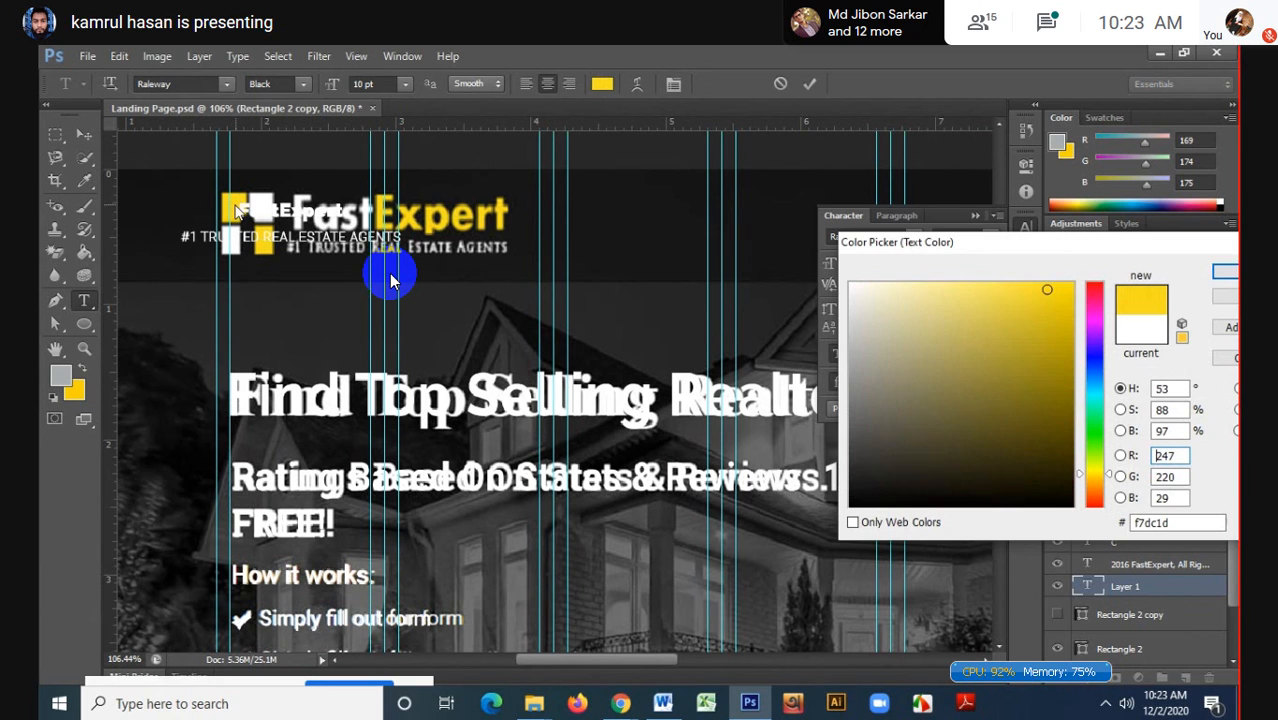
pyautogui.click(1222, 277)
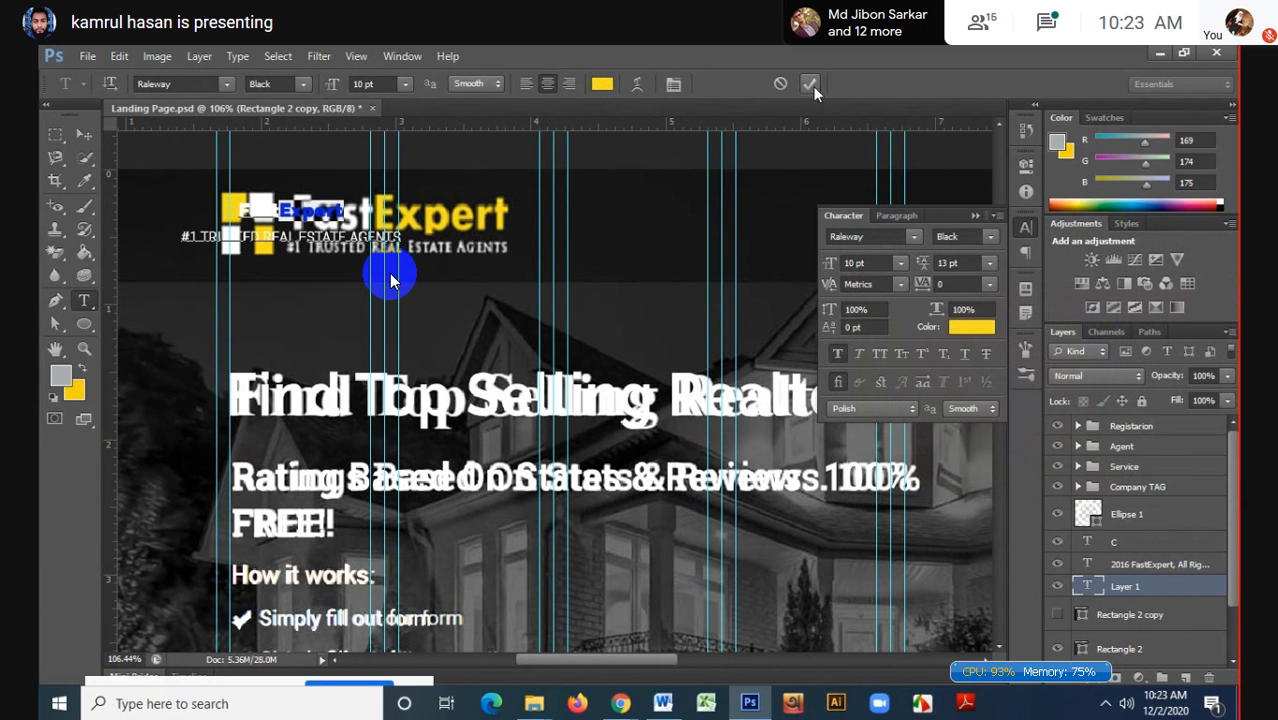
pyautogui.click(811, 84)
pyautogui.click(91, 136)
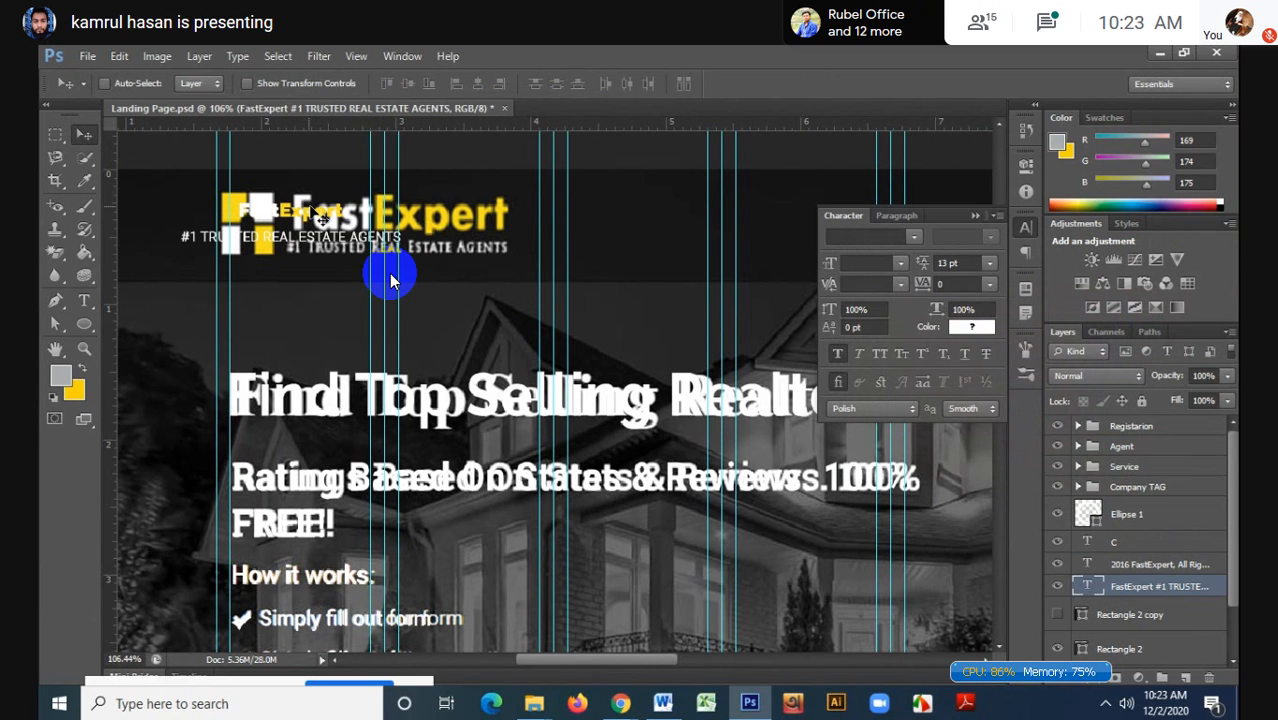
pyautogui.moveTo(321, 206); pyautogui.dragTo(417, 220)
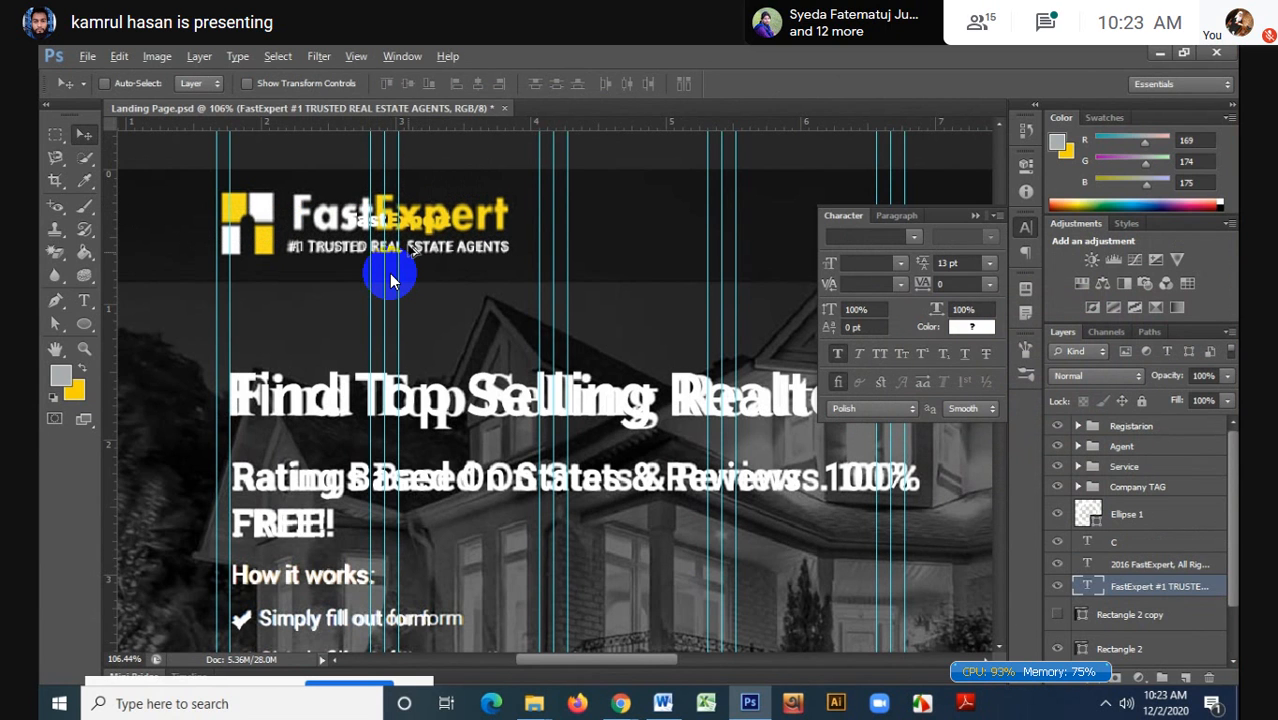
# - Enlarge the "FastExpert" line to 27 pt and reduce its horizontal scale to 88%
pyautogui.scroll(2, 389, 273)
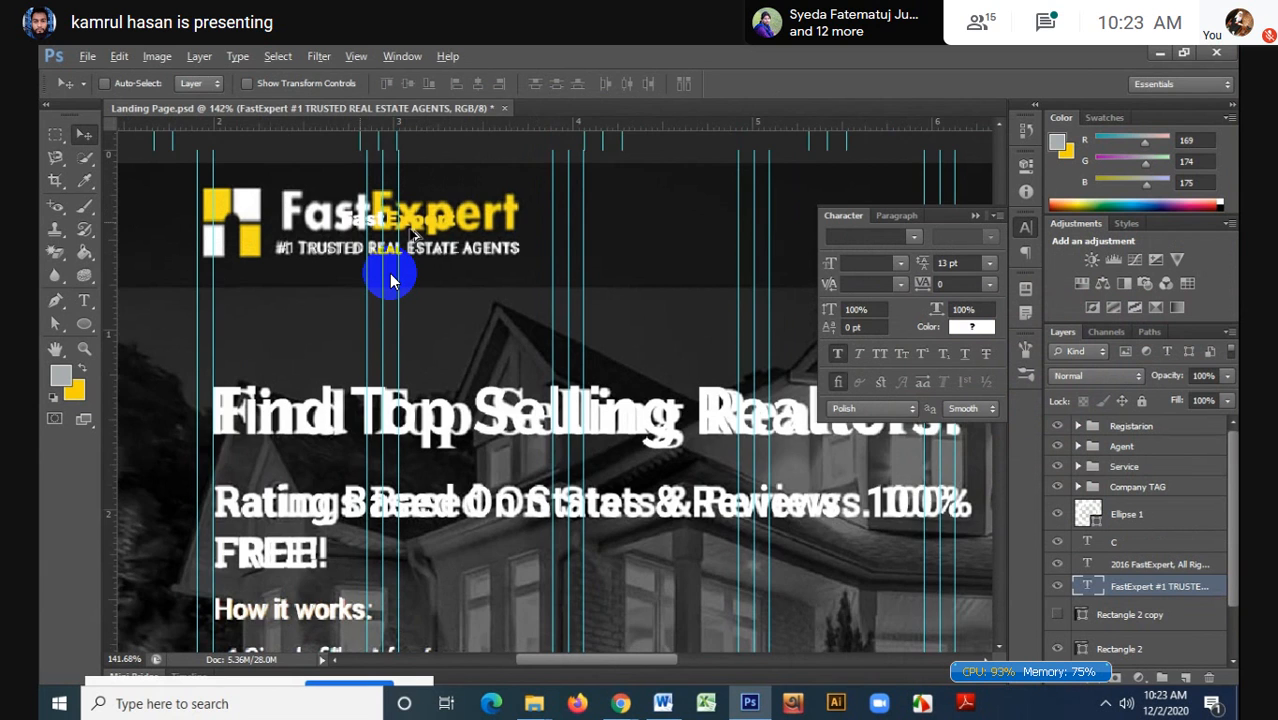
pyautogui.scroll(2, 390, 276)
pyautogui.press('t')
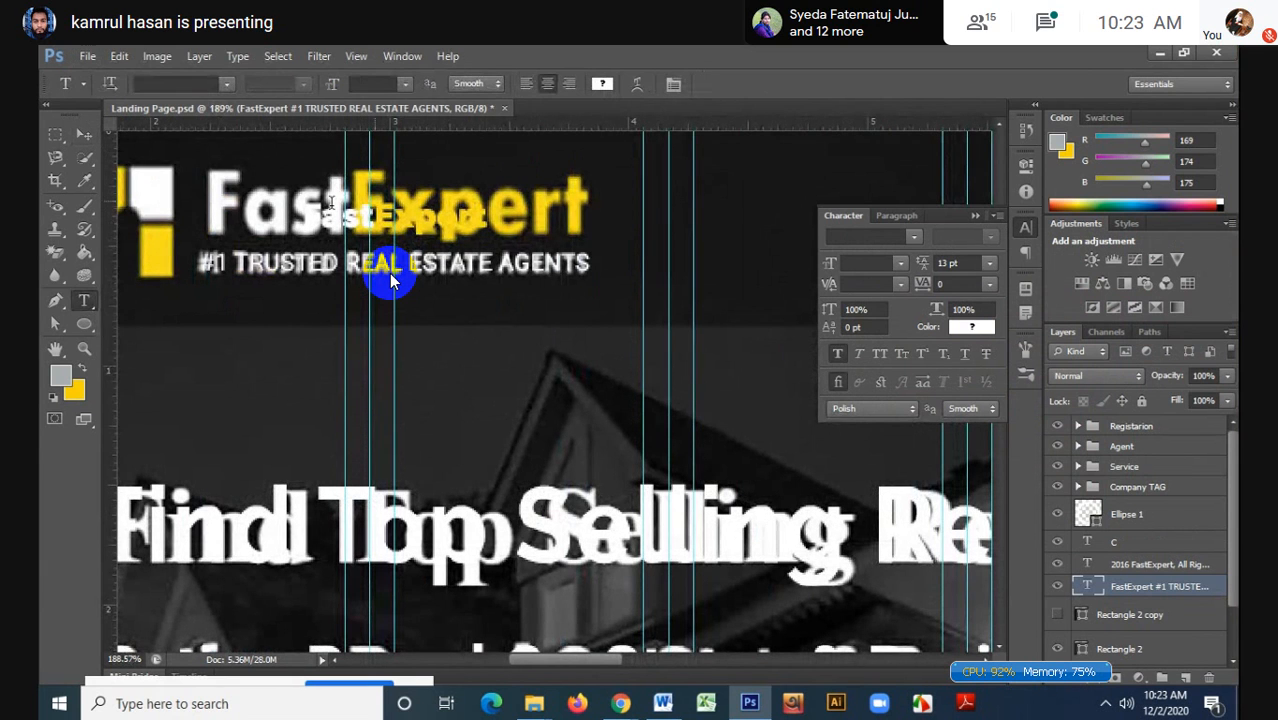
pyautogui.doubleClick(337, 213)
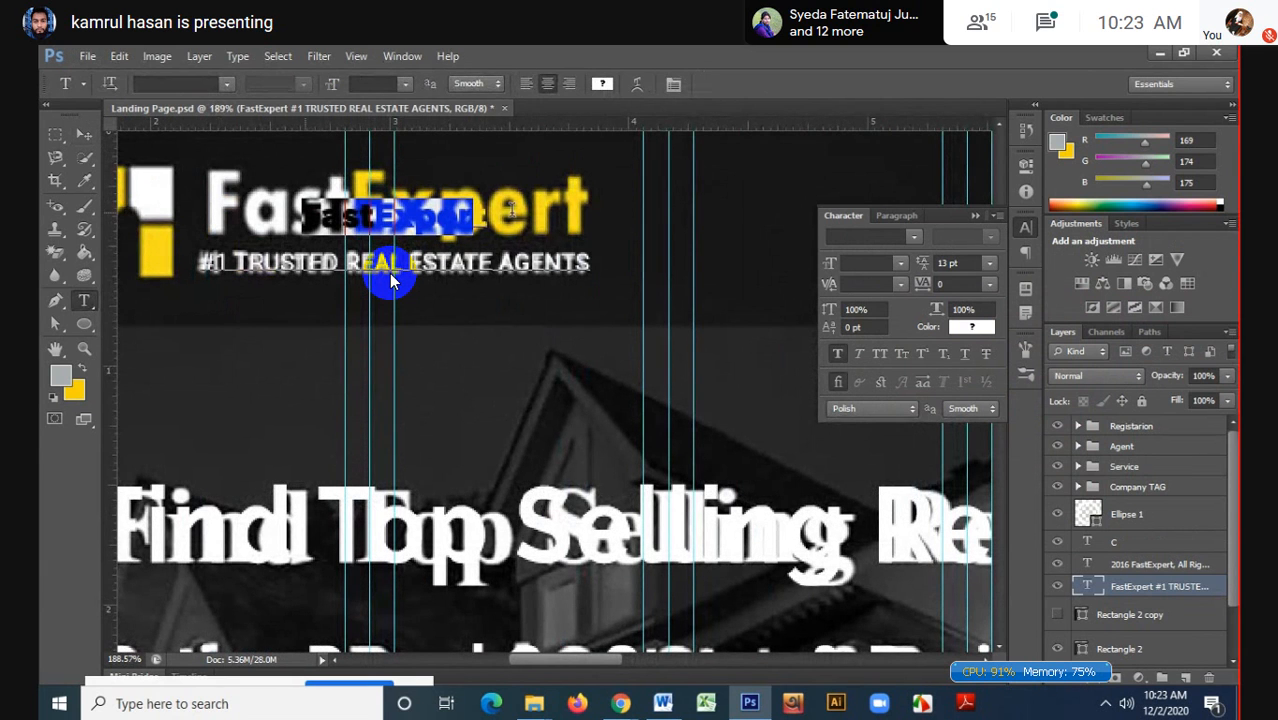
pyautogui.click(872, 264)
pyautogui.scroll(11, 872, 264)
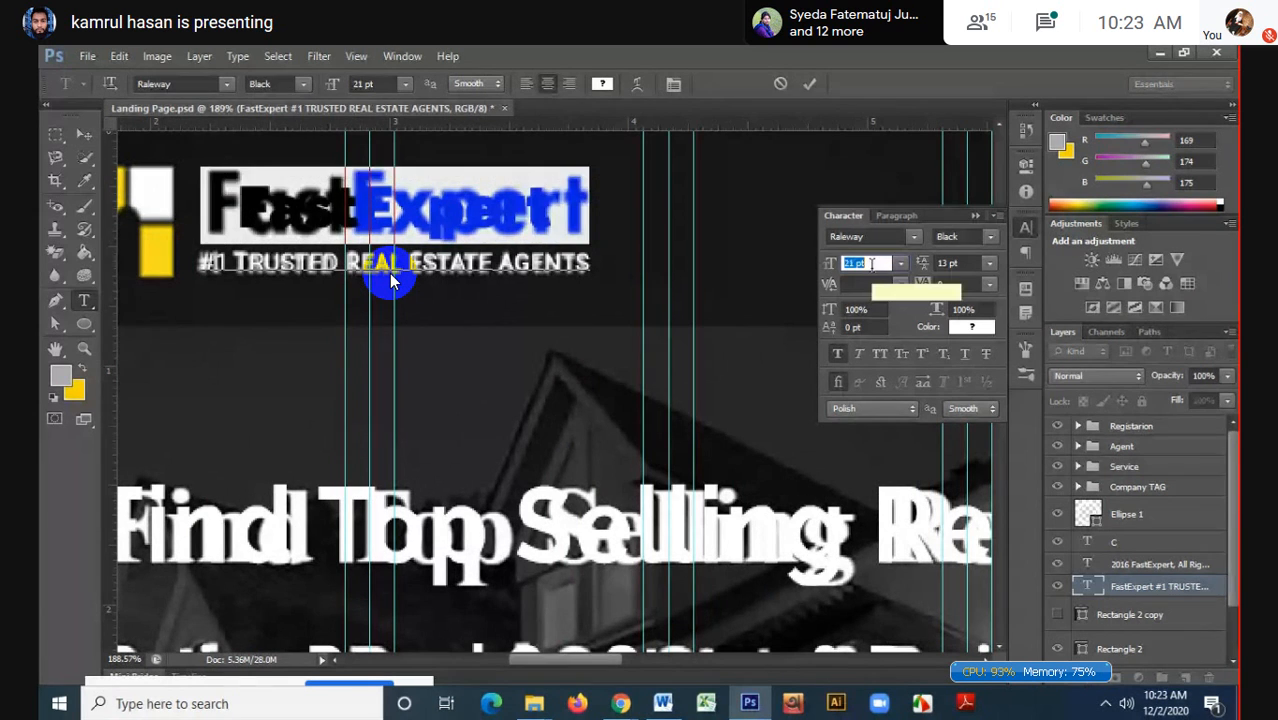
pyautogui.scroll(2, 872, 264)
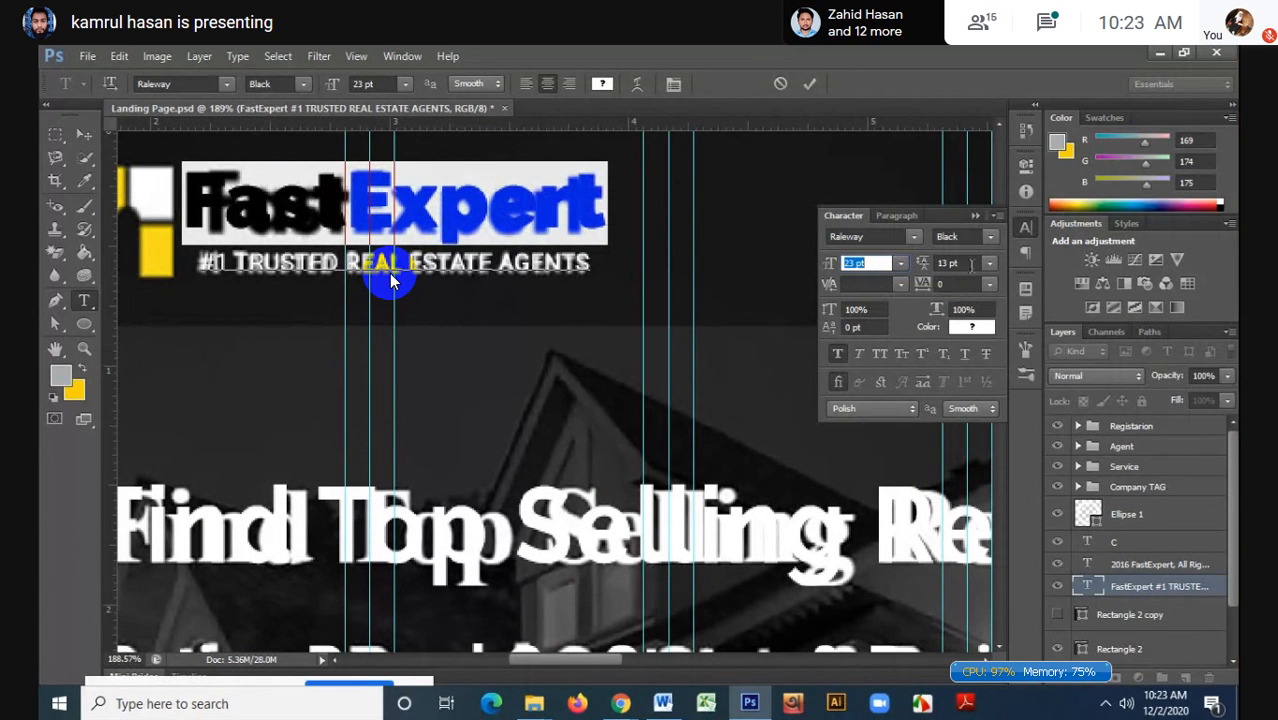
pyautogui.scroll(-9, 979, 309)
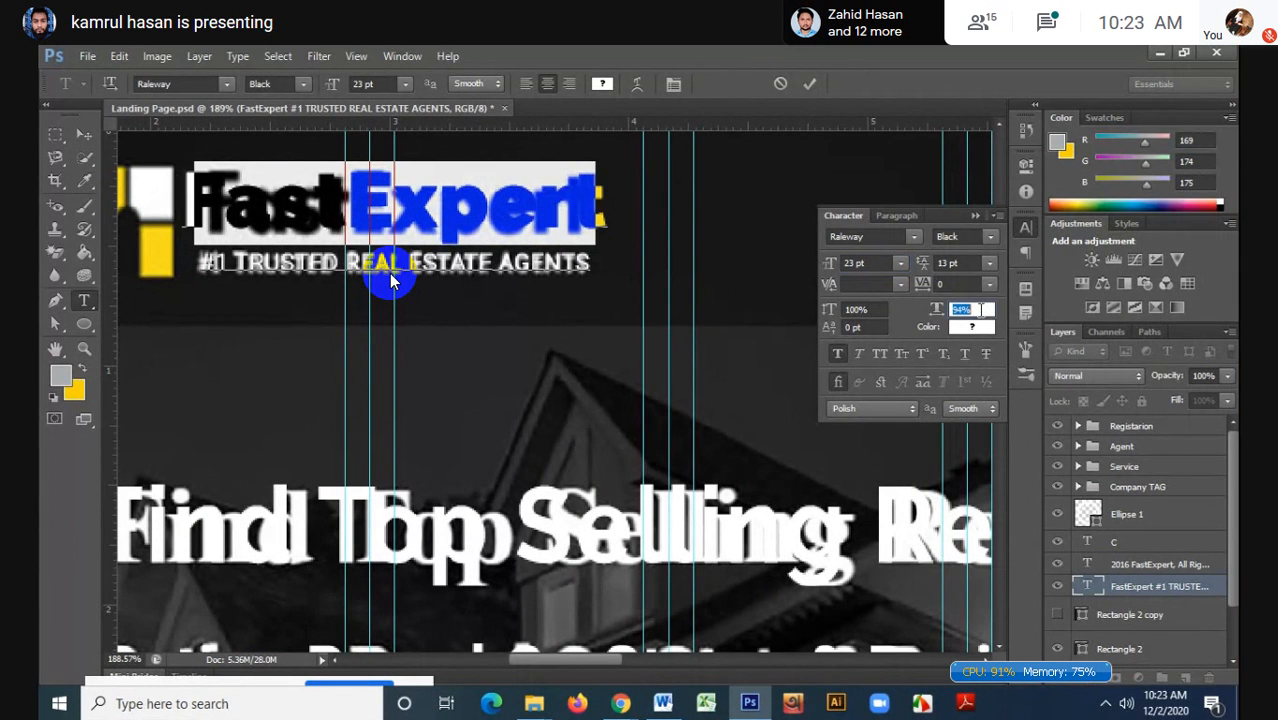
pyautogui.scroll(-3, 979, 309)
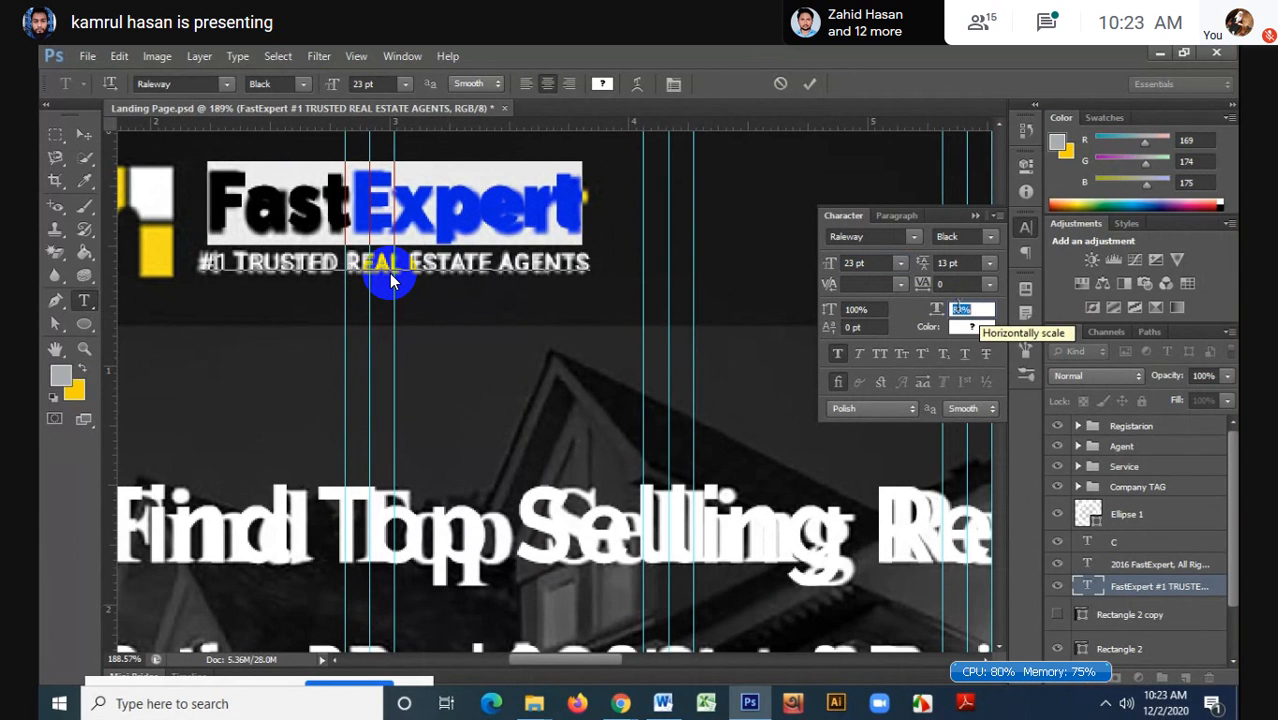
pyautogui.click(872, 264)
pyautogui.scroll(2, 869, 263)
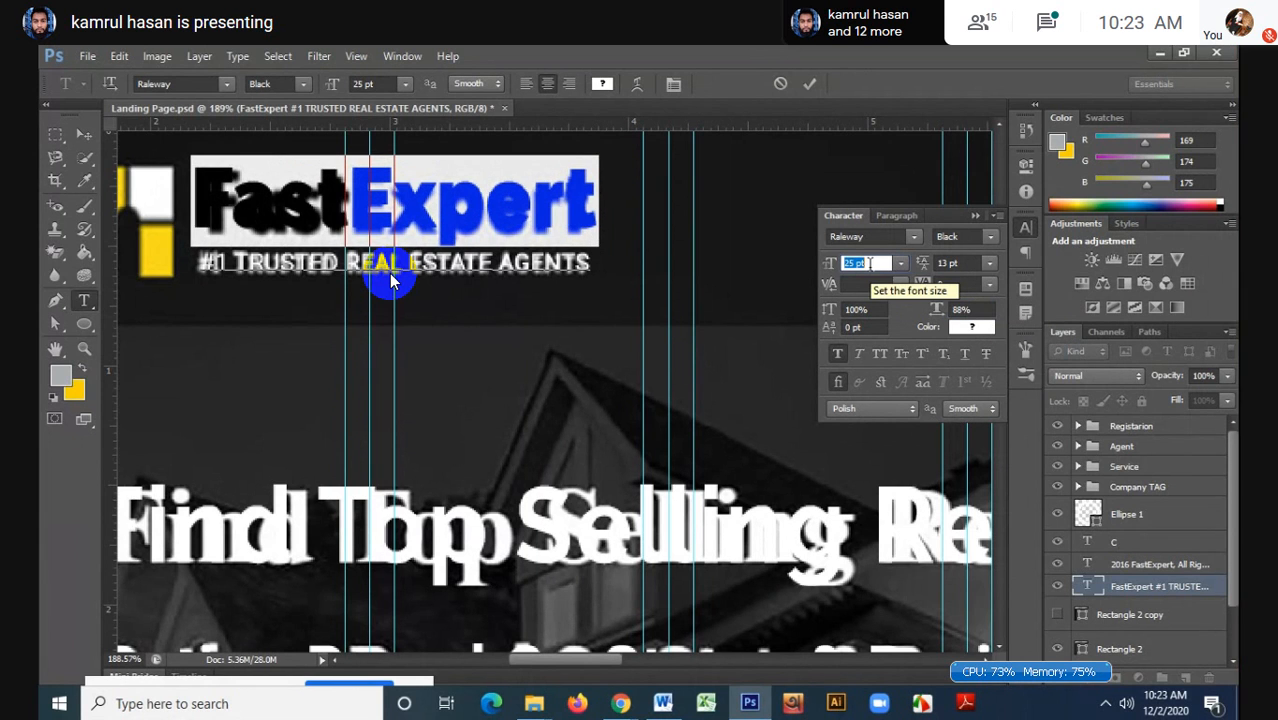
pyautogui.scroll(2, 869, 263)
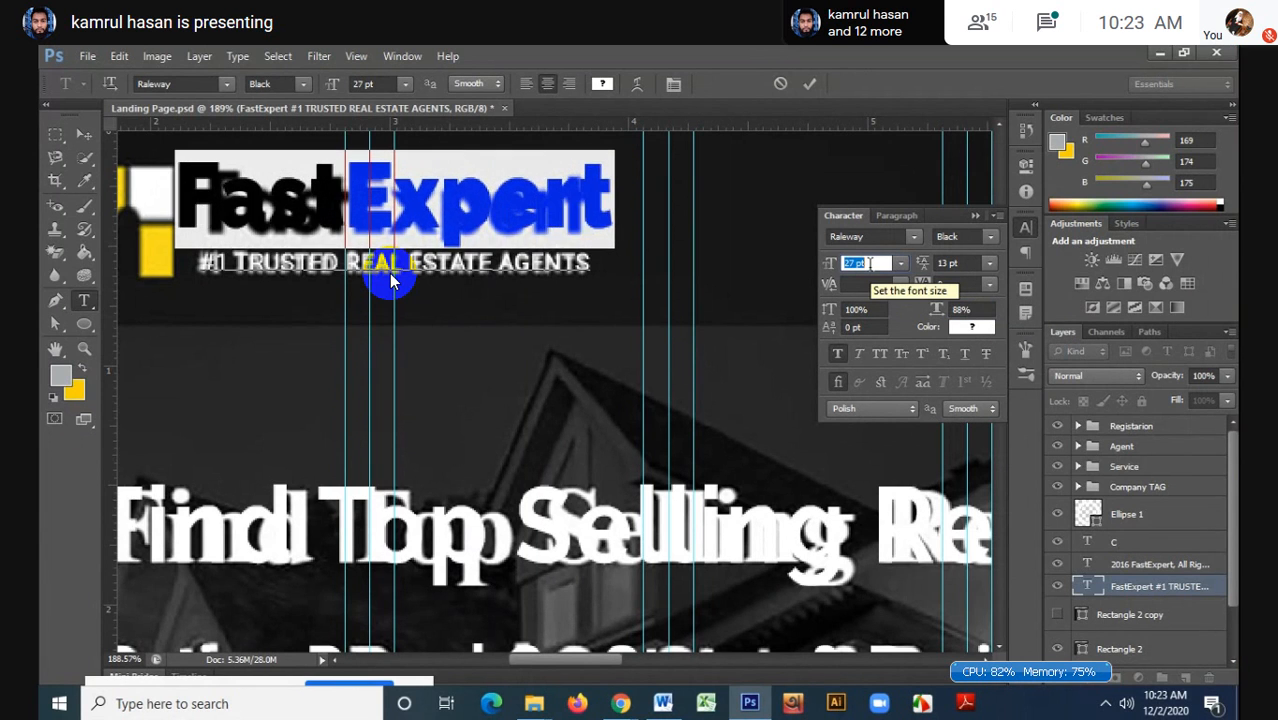
# - Remove faux bold from the "FastExpert" line and set its horizontal scale to 81%
pyautogui.click(843, 356)
pyautogui.click(979, 310)
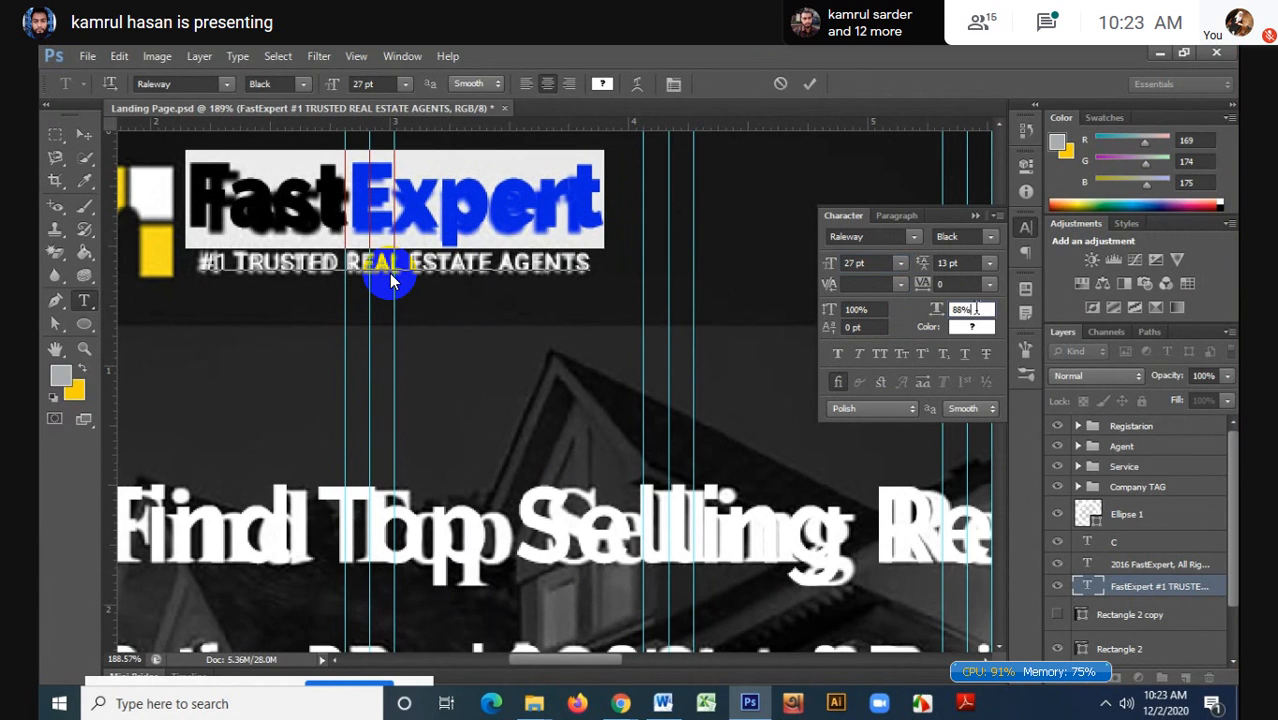
pyautogui.scroll(-6, 976, 309)
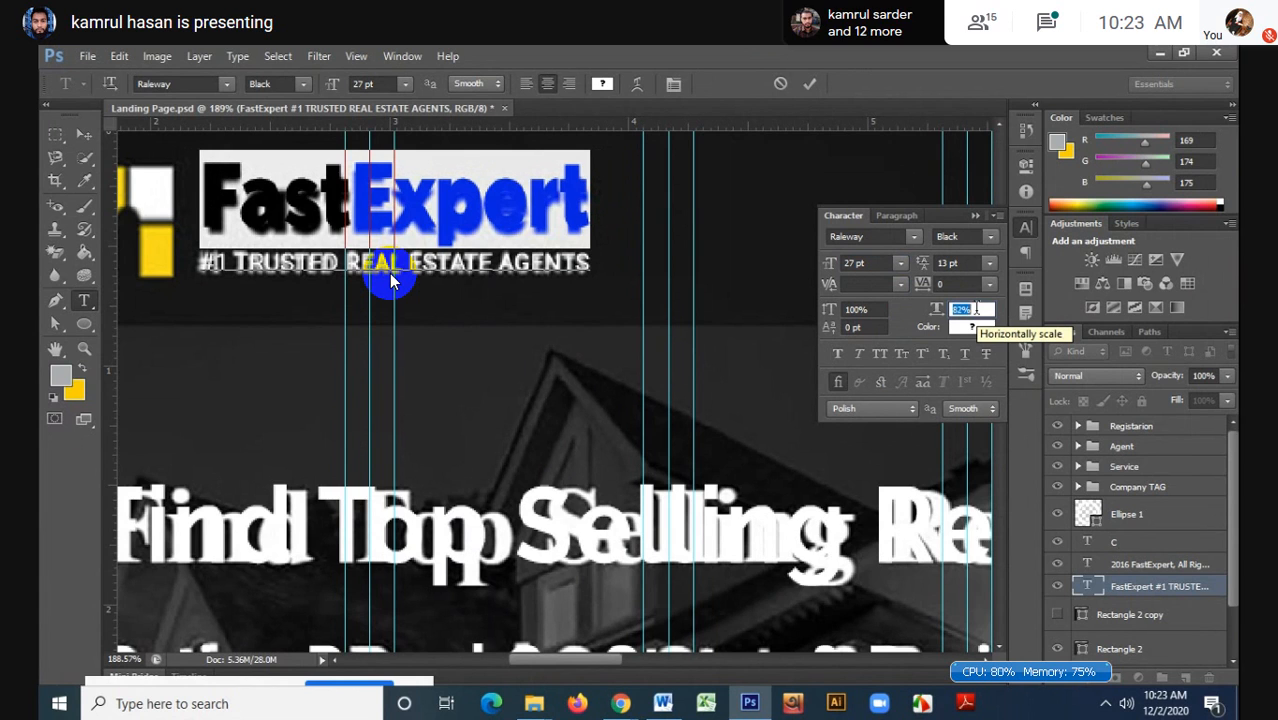
pyautogui.scroll(-1, 976, 309)
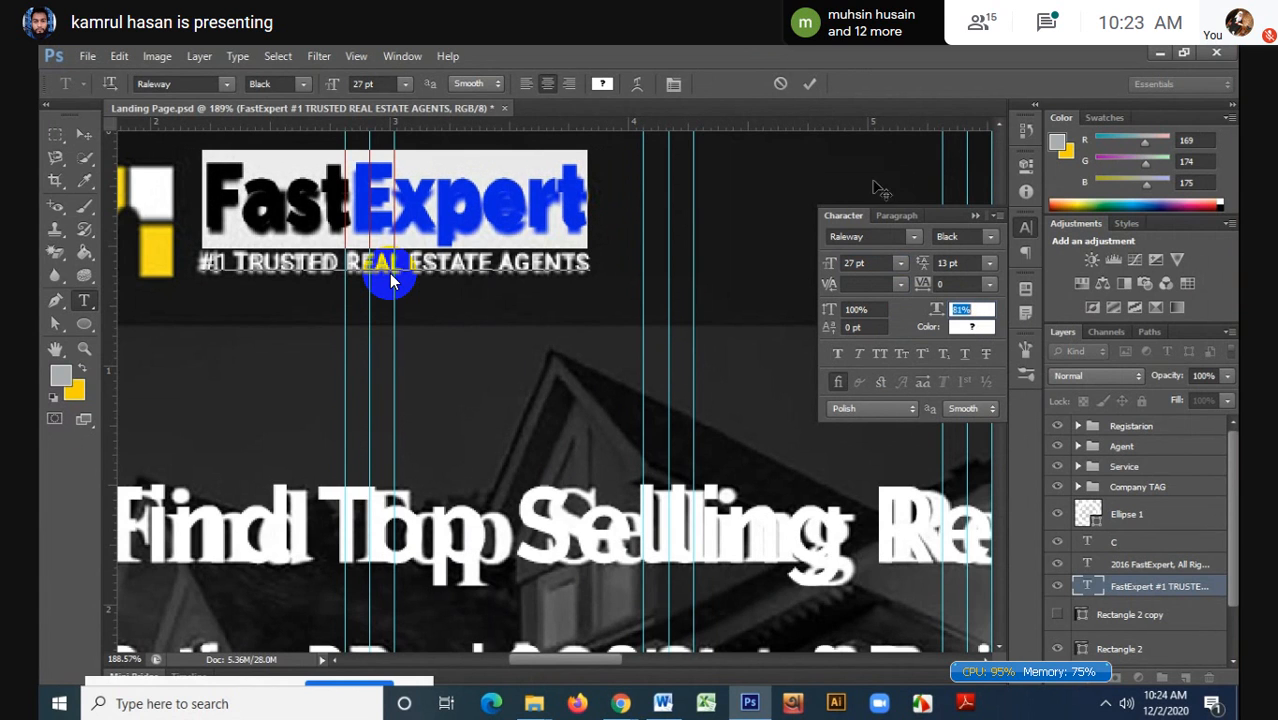
pyautogui.click(811, 85)
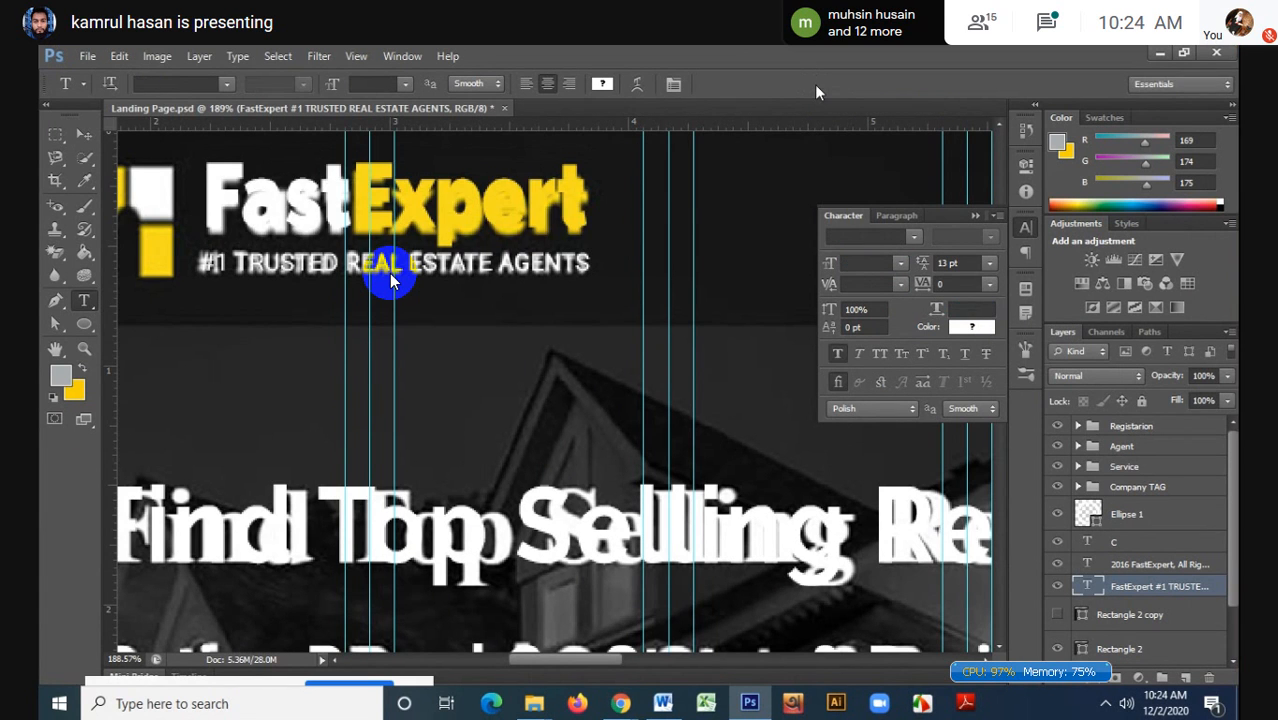
# - Nudge the logo text slightly down to match the reference, and shift it about 0.465 in left over the logo mark
pyautogui.click(84, 134)
pyautogui.press('Down')
pyautogui.press('Down')
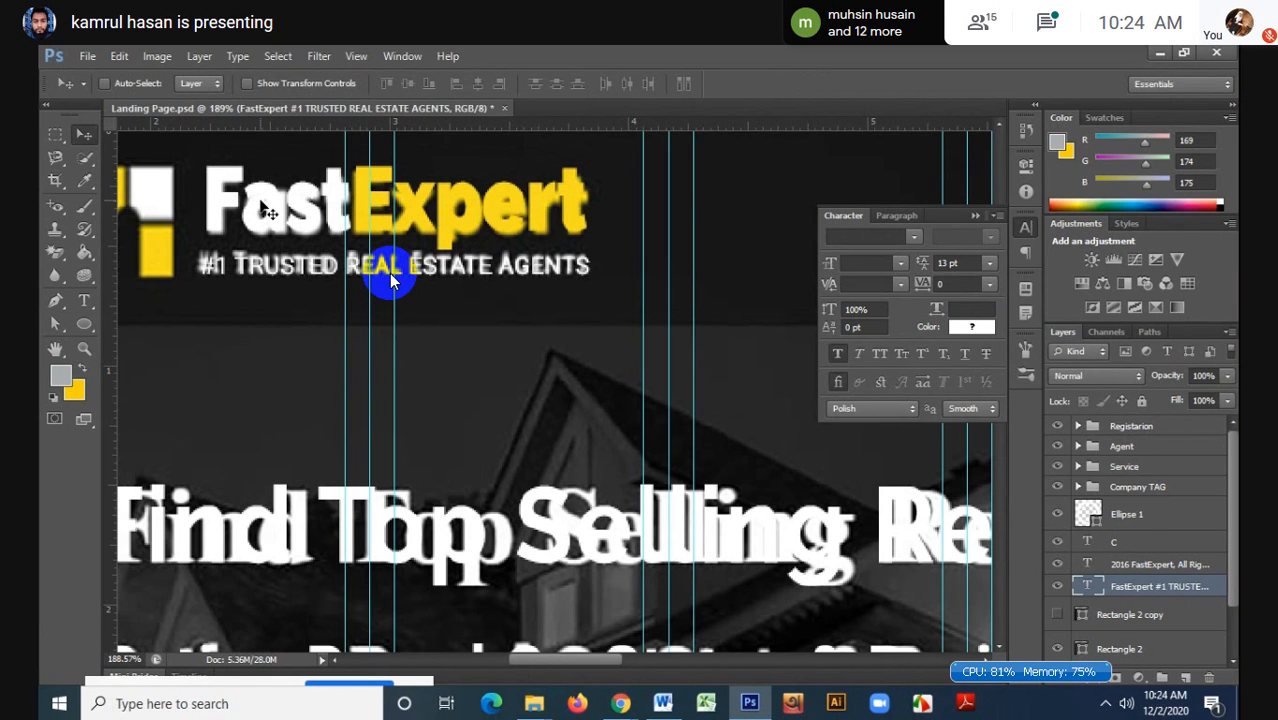
pyautogui.scroll(-2, 265, 210)
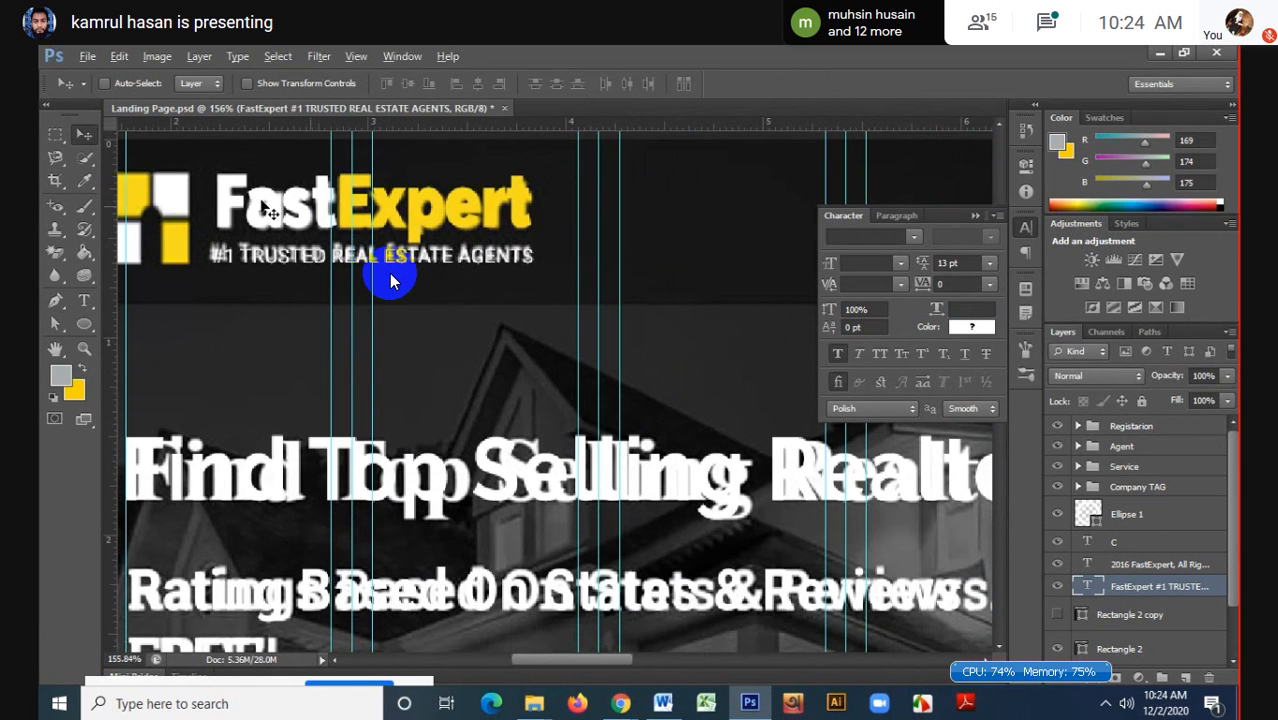
pyautogui.scroll(-2, 270, 210)
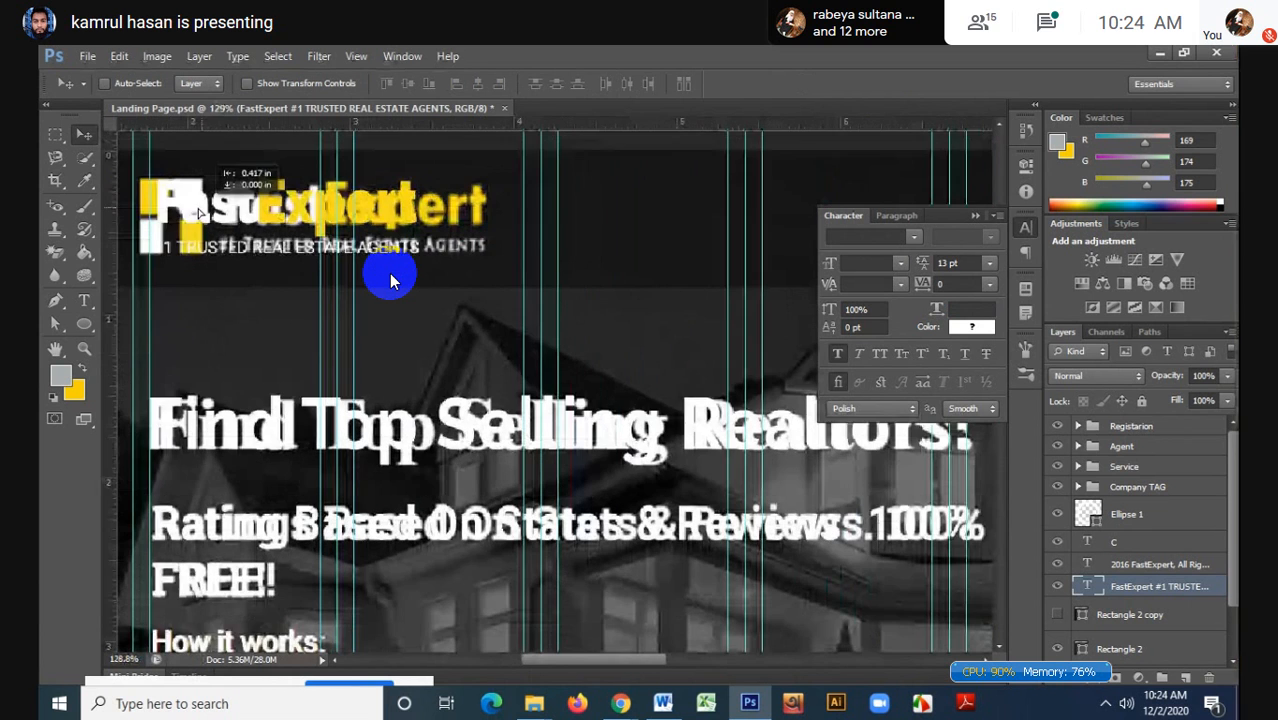
pyautogui.moveTo(270, 210); pyautogui.dragTo(195, 210)
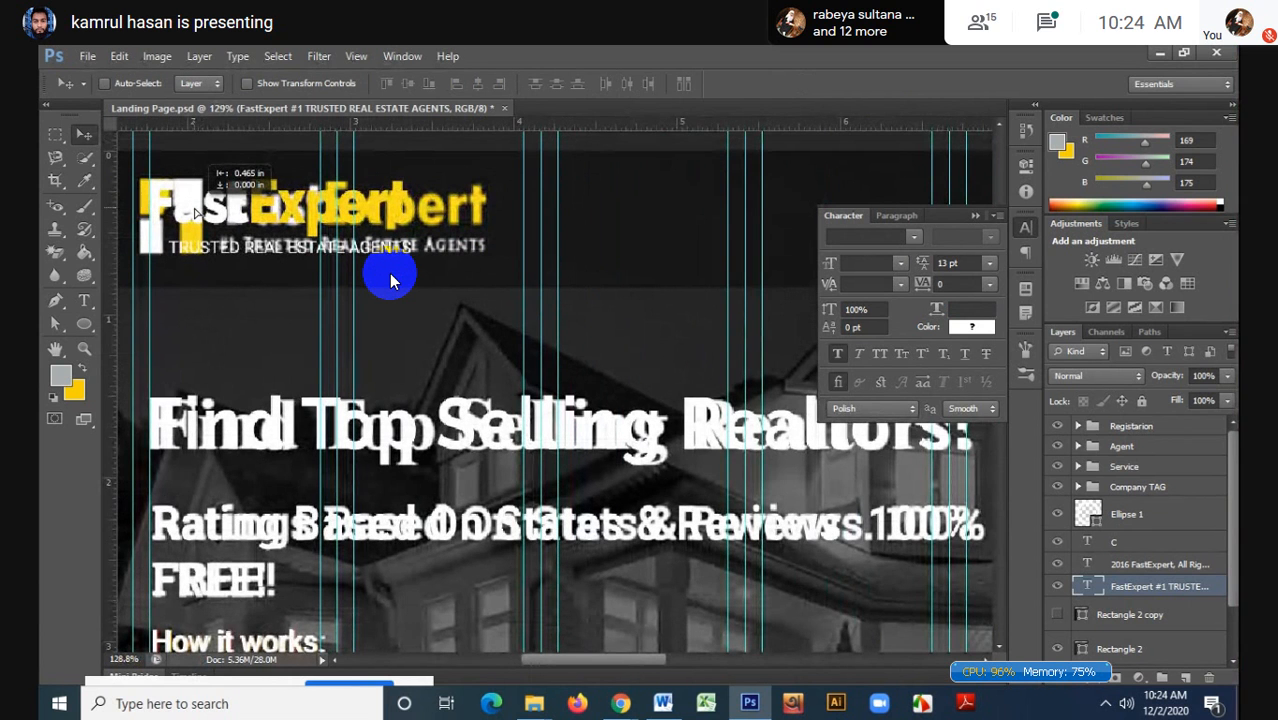
# - Group the Ellipse 1, "C" and "2016 FastExpert" copyright layers together
pyautogui.click(1140, 544)
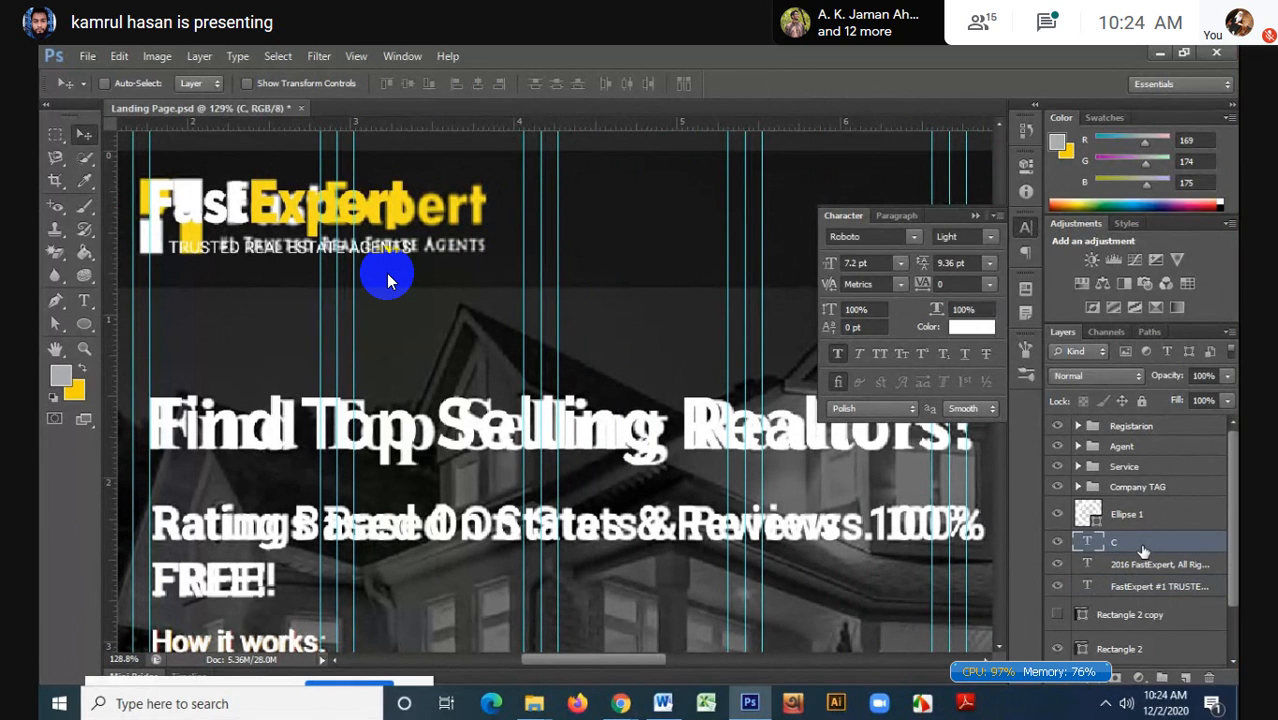
pyautogui.click(1142, 521)
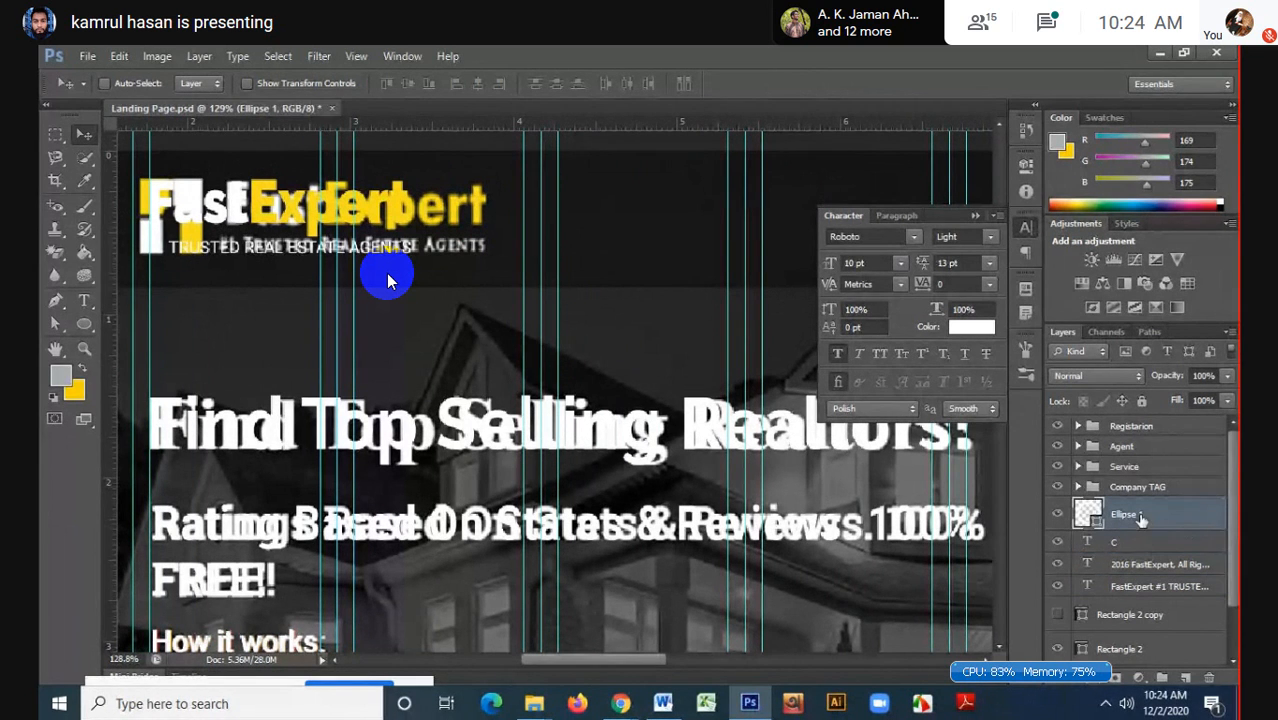
pyautogui.keyDown('shift'); pyautogui.click(1142, 565); pyautogui.keyUp('shift')
pyautogui.hotkey('ctrl', 'g')
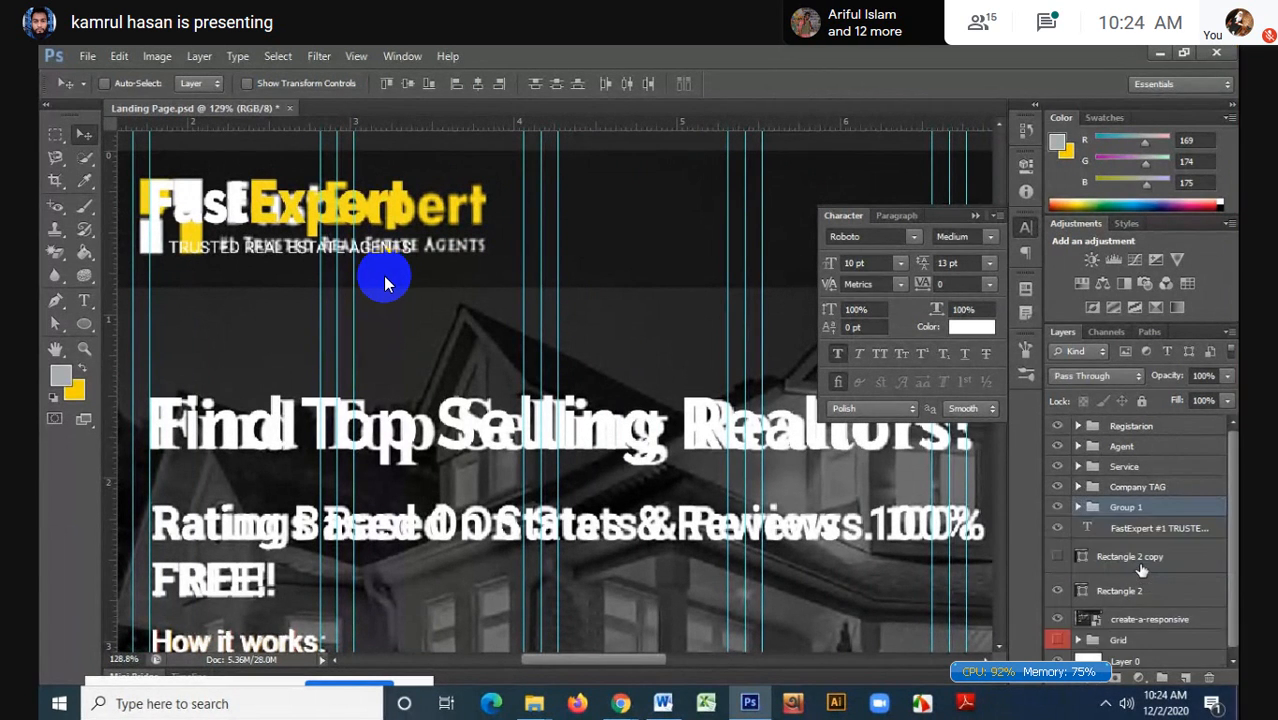
# - Rename the new group of copyright layers as "Copy roght"
pyautogui.doubleClick(1127, 507)
pyautogui.write('c')
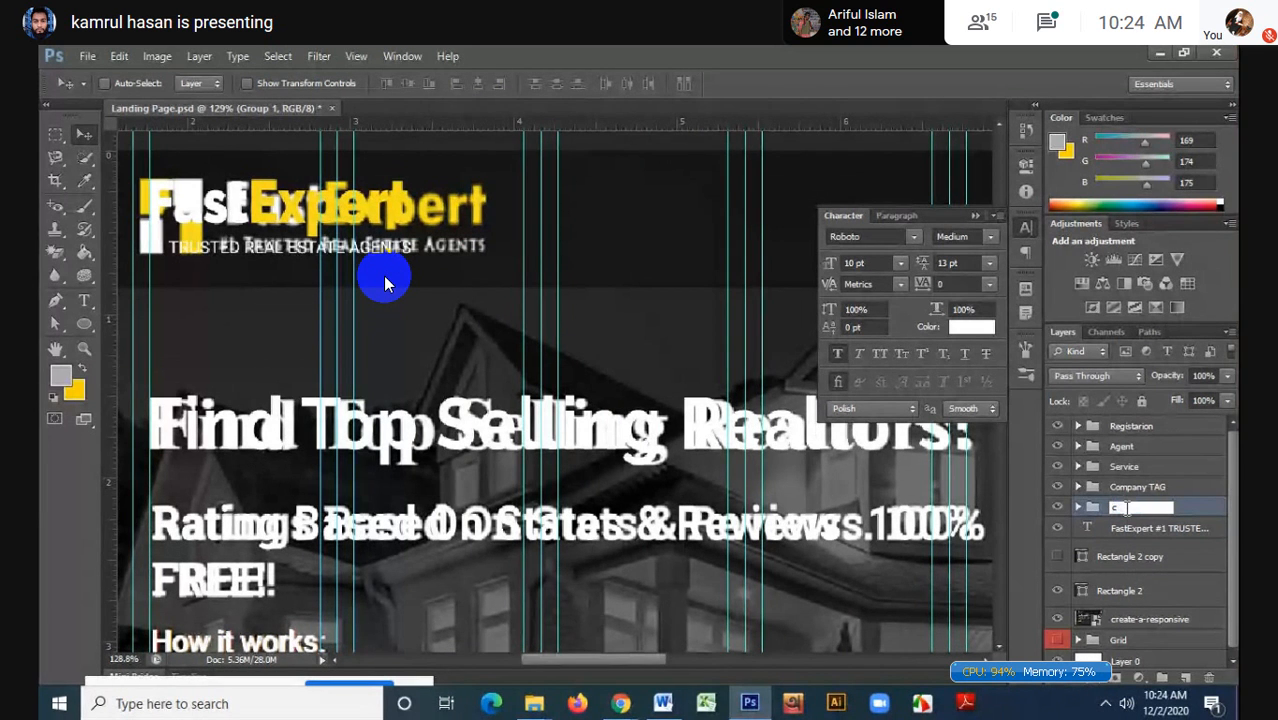
pyautogui.write('OPY RIG')
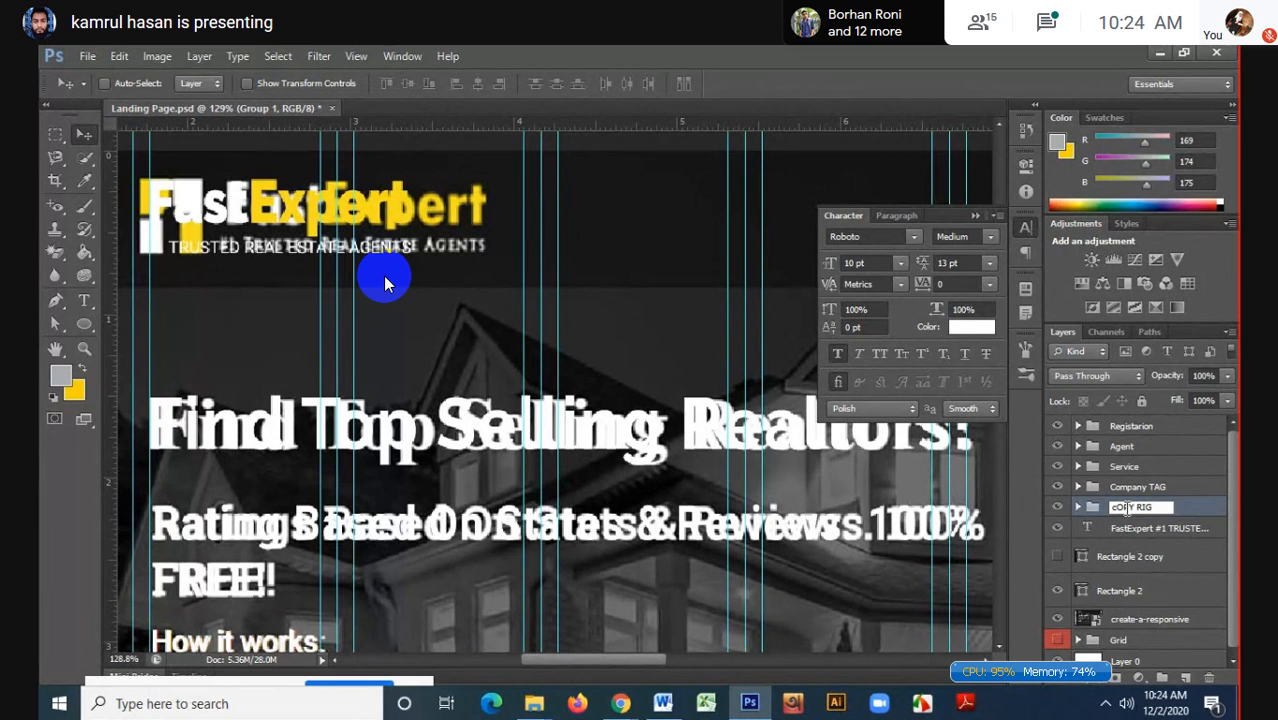
pyautogui.write('H')
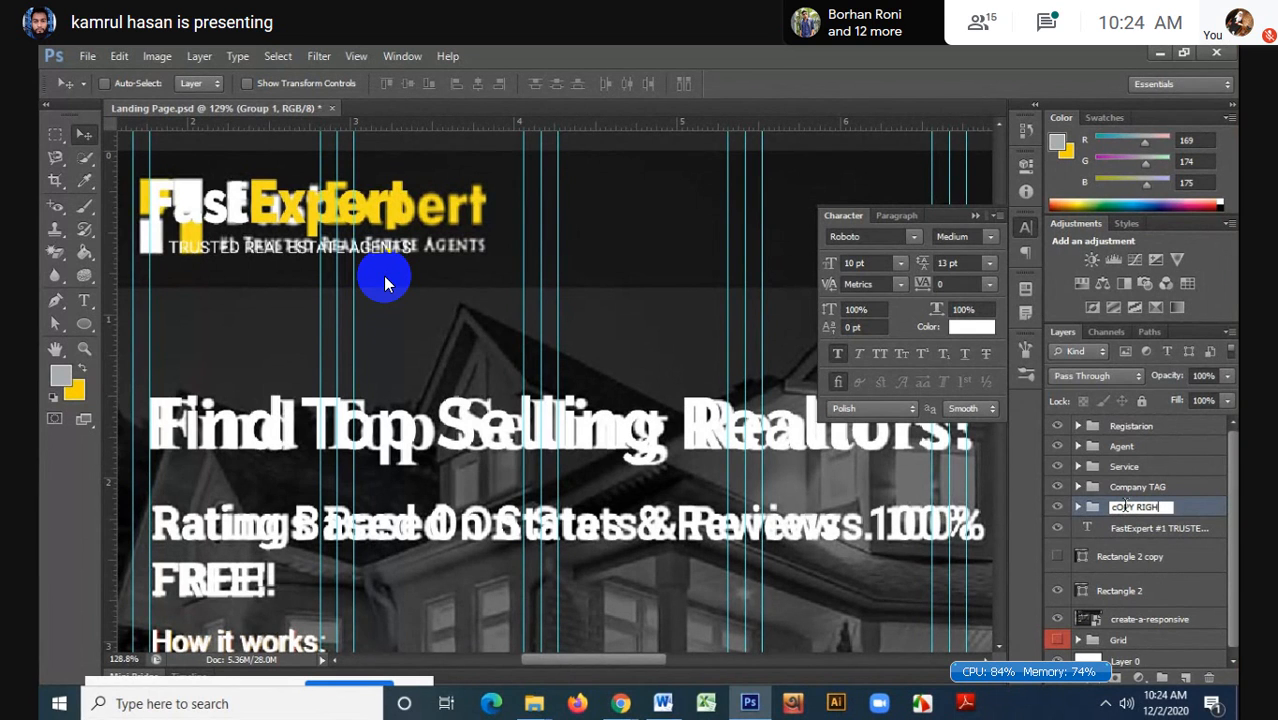
pyautogui.hotkey('ctrl', 'a')
pyautogui.press('BackSpace')
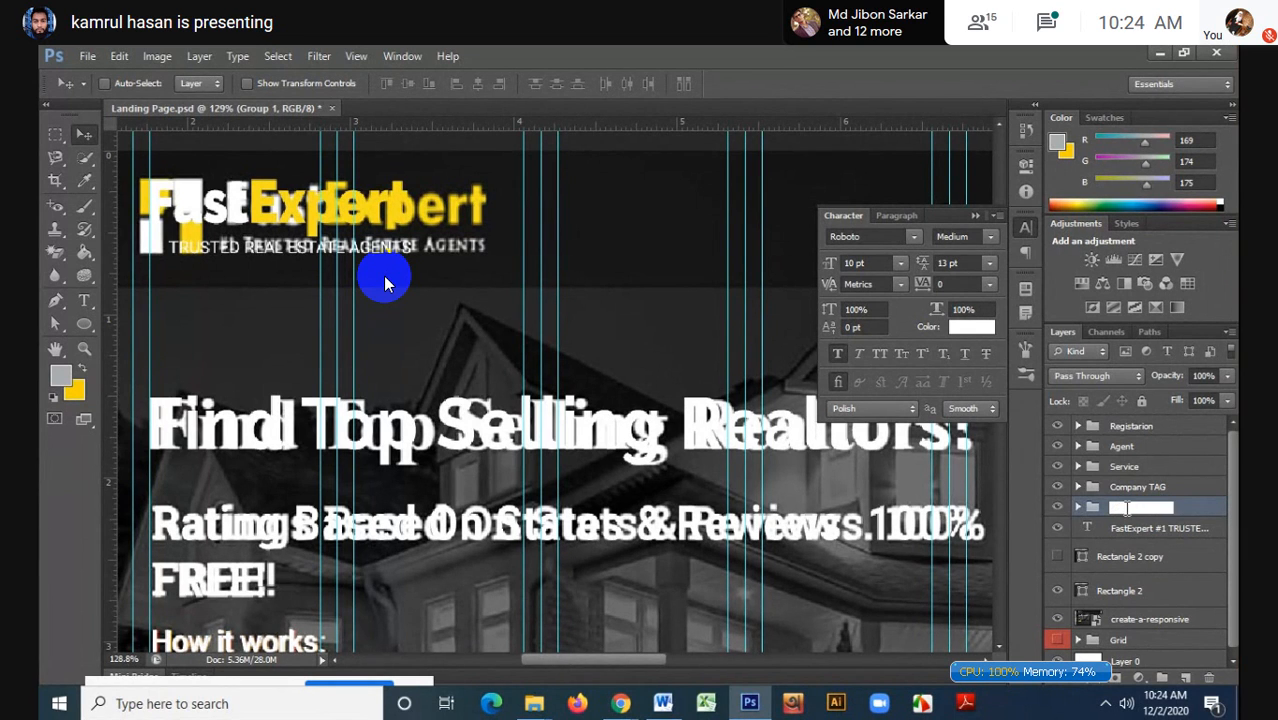
pyautogui.write('Copy ro')
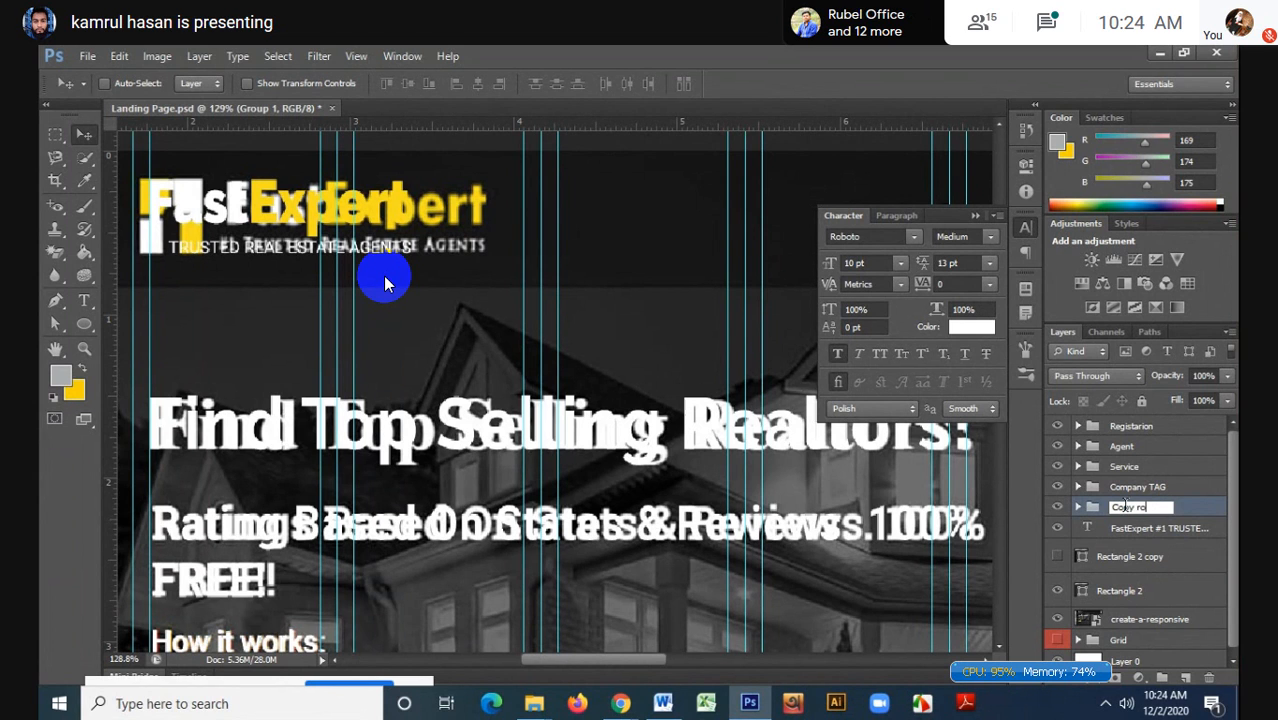
pyautogui.write('ght')
pyautogui.press('Return')
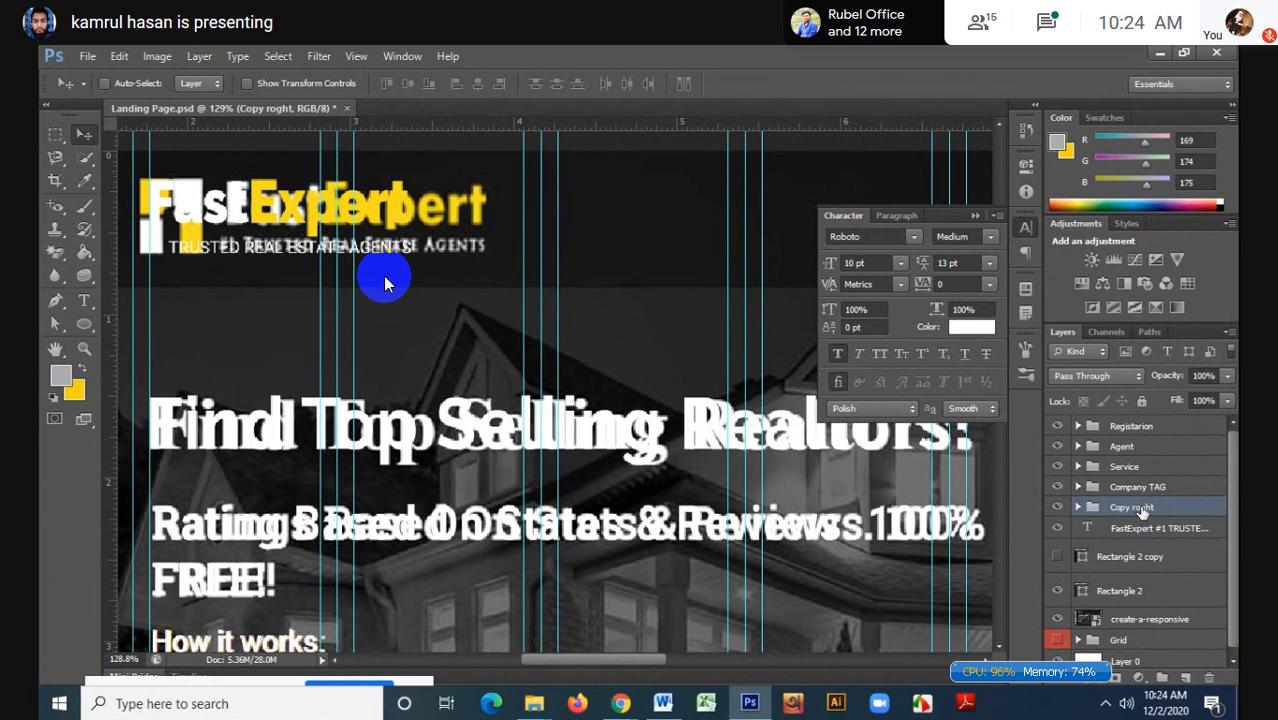
# - Group the "FastExpert #1 TRUSTED REAL ESTATE AGENTS" text layer, name the group "Logo", and collapse it
pyautogui.click(1097, 529)
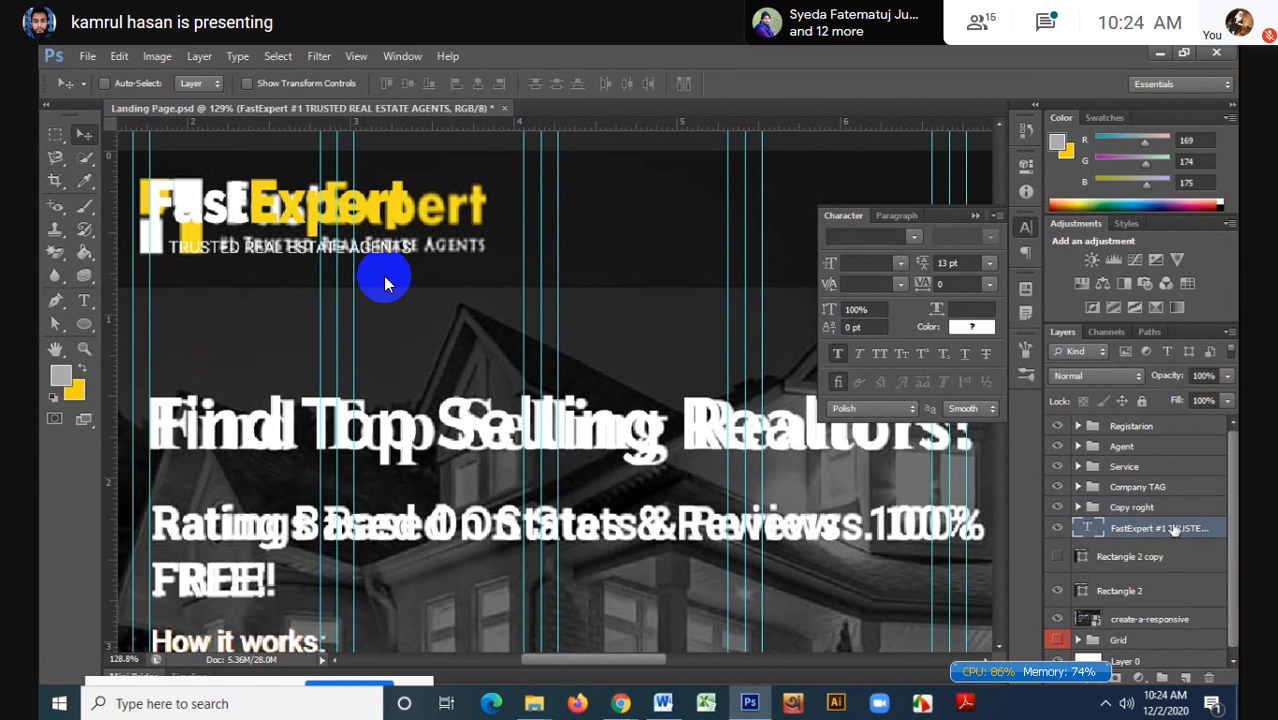
pyautogui.hotkey('ctrl', 'g')
pyautogui.doubleClick(1128, 528)
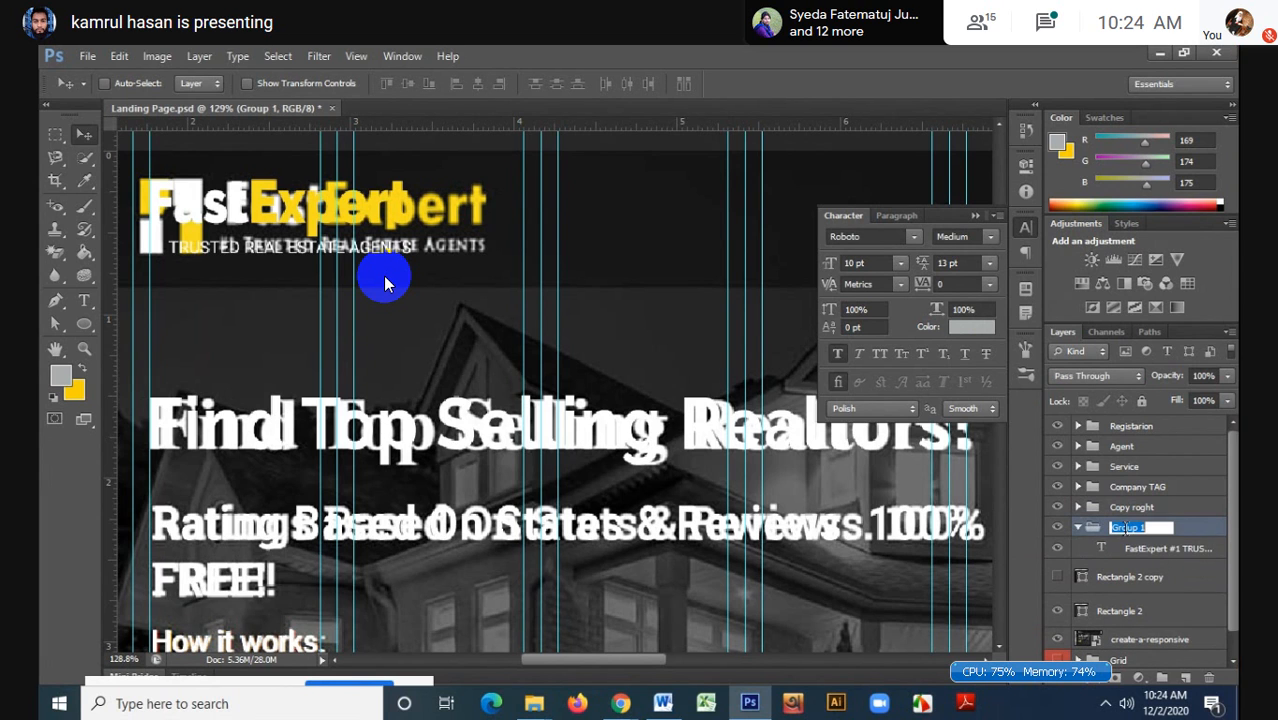
pyautogui.write('Logo')
pyautogui.press('Return')
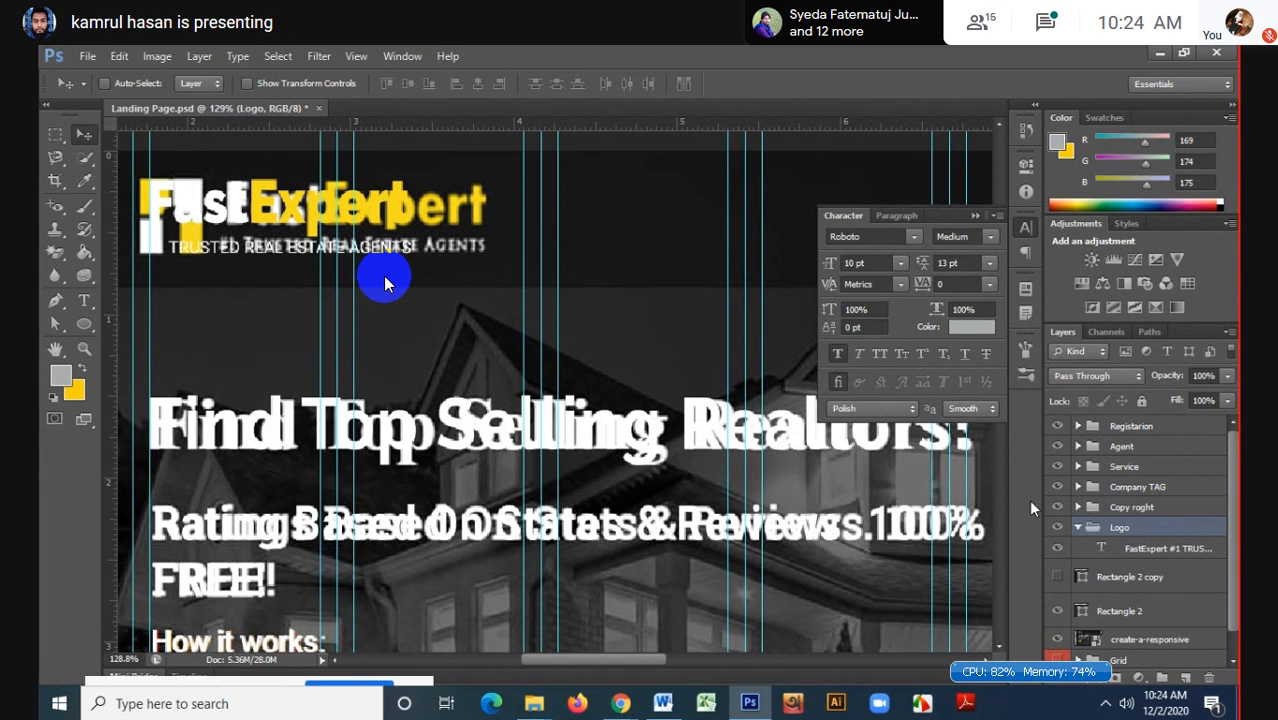
pyautogui.click(1078, 527)
# - Create a new empty layer directly above the "Rectangle 2 copy" layer
pyautogui.scroll(-1, 386, 284)
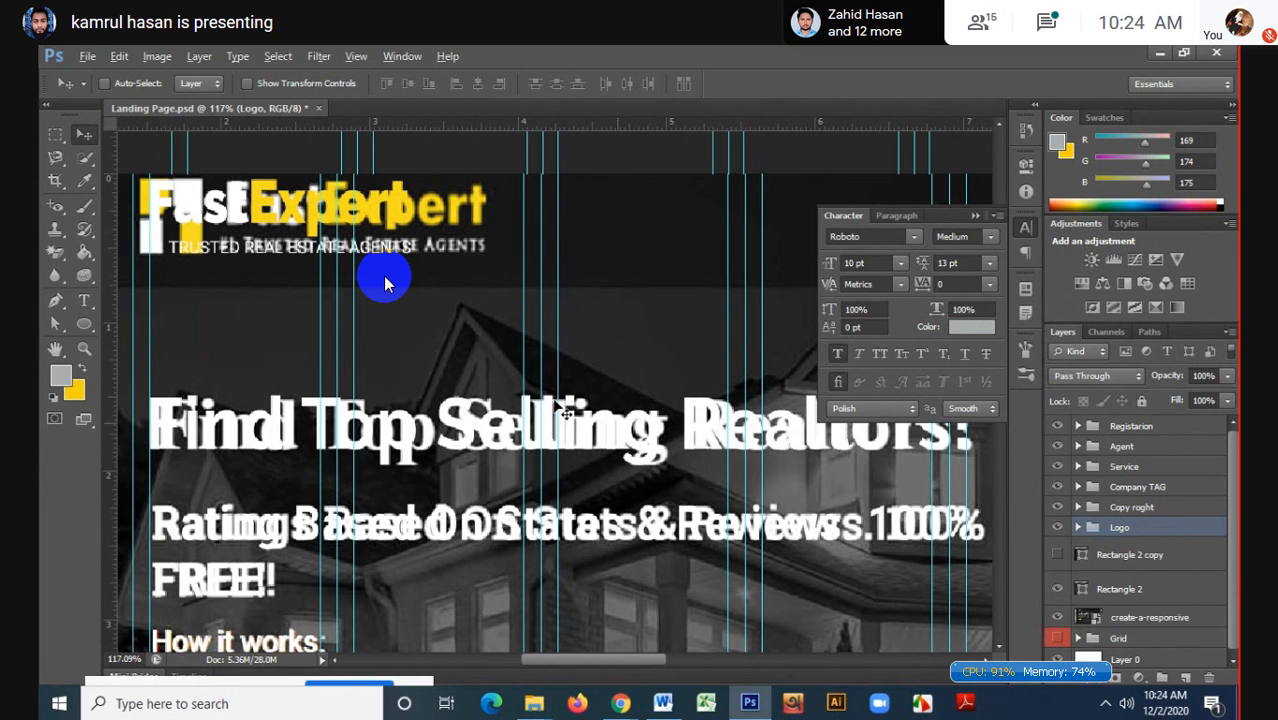
pyautogui.scroll(-2, 386, 284)
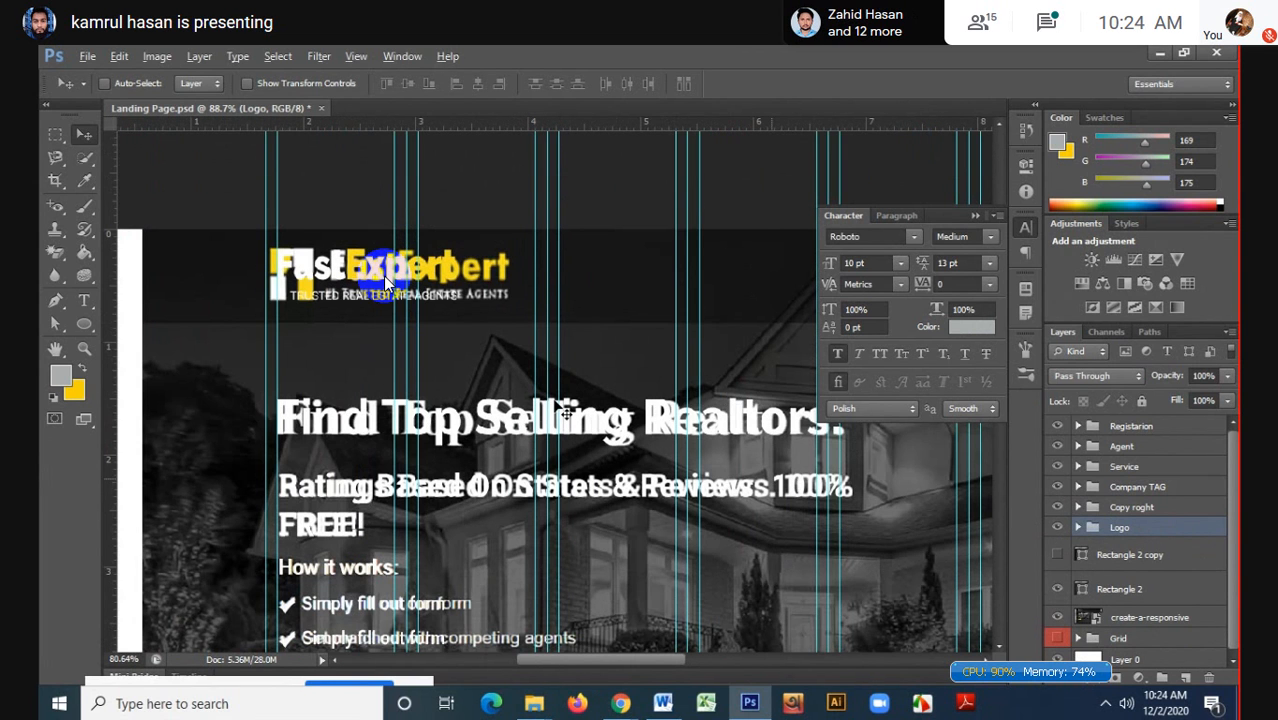
pyautogui.scroll(7, 386, 284)
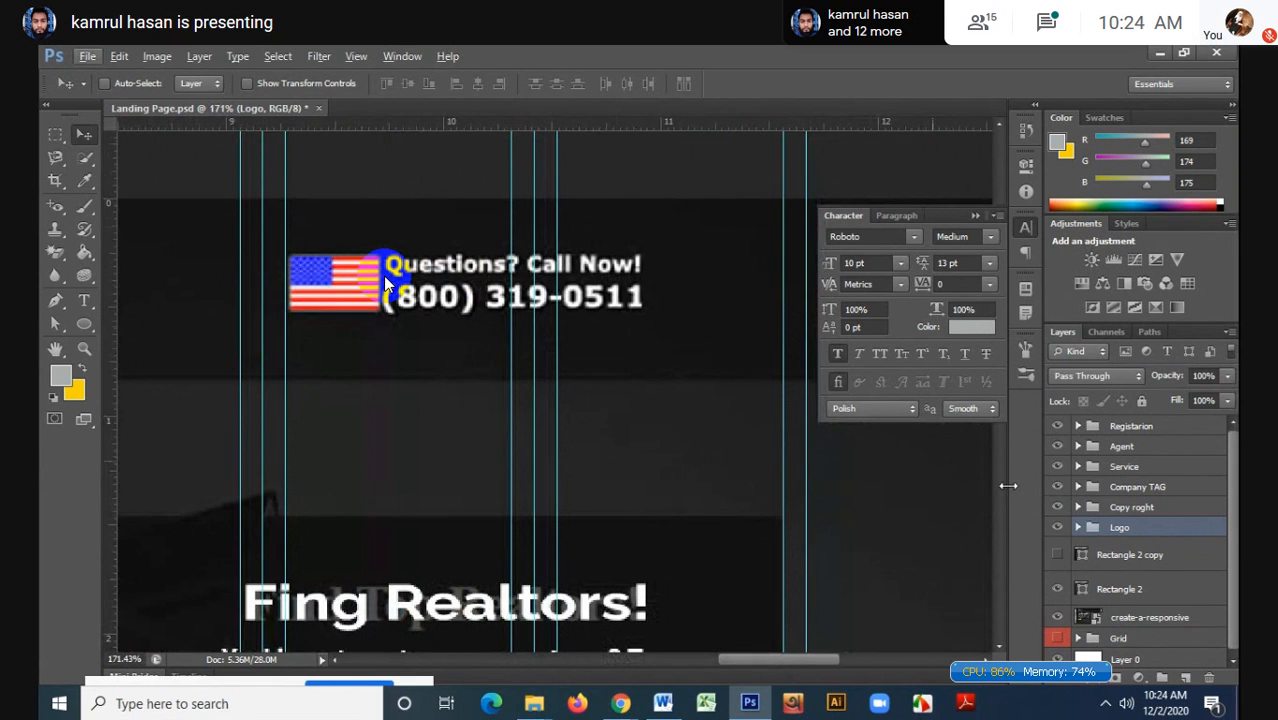
pyautogui.click(1145, 557)
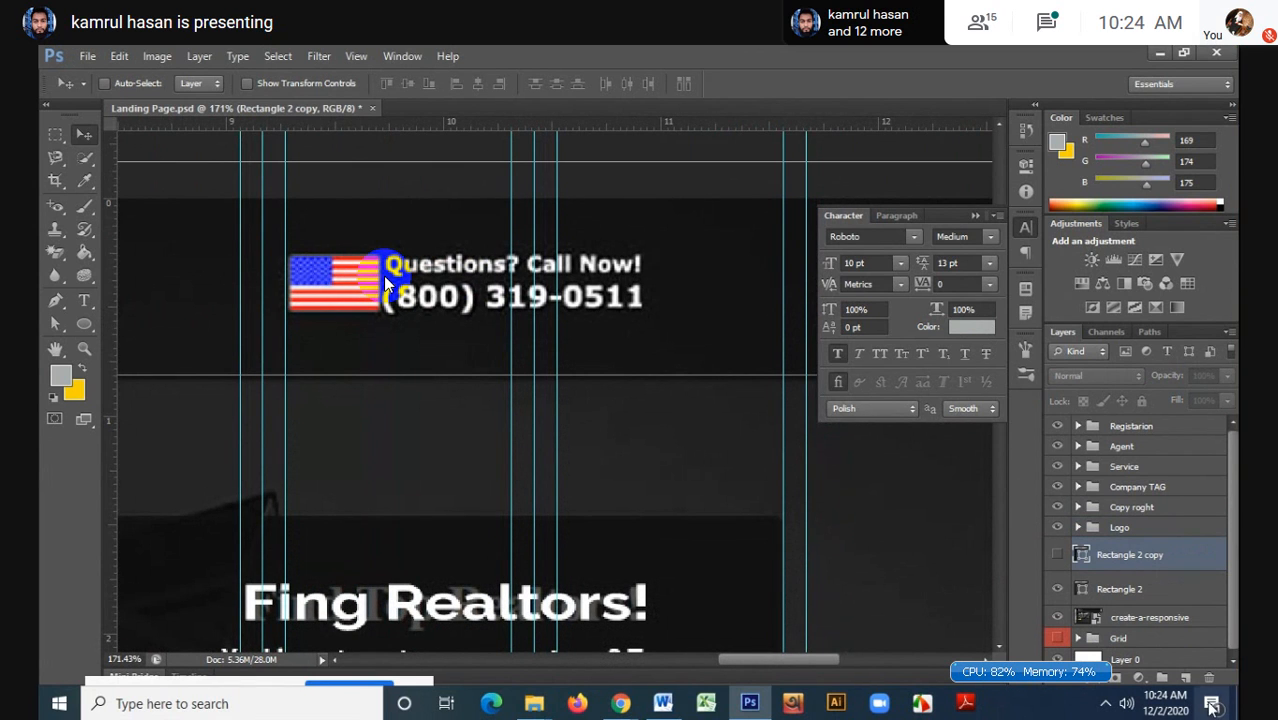
pyautogui.click(1186, 678)
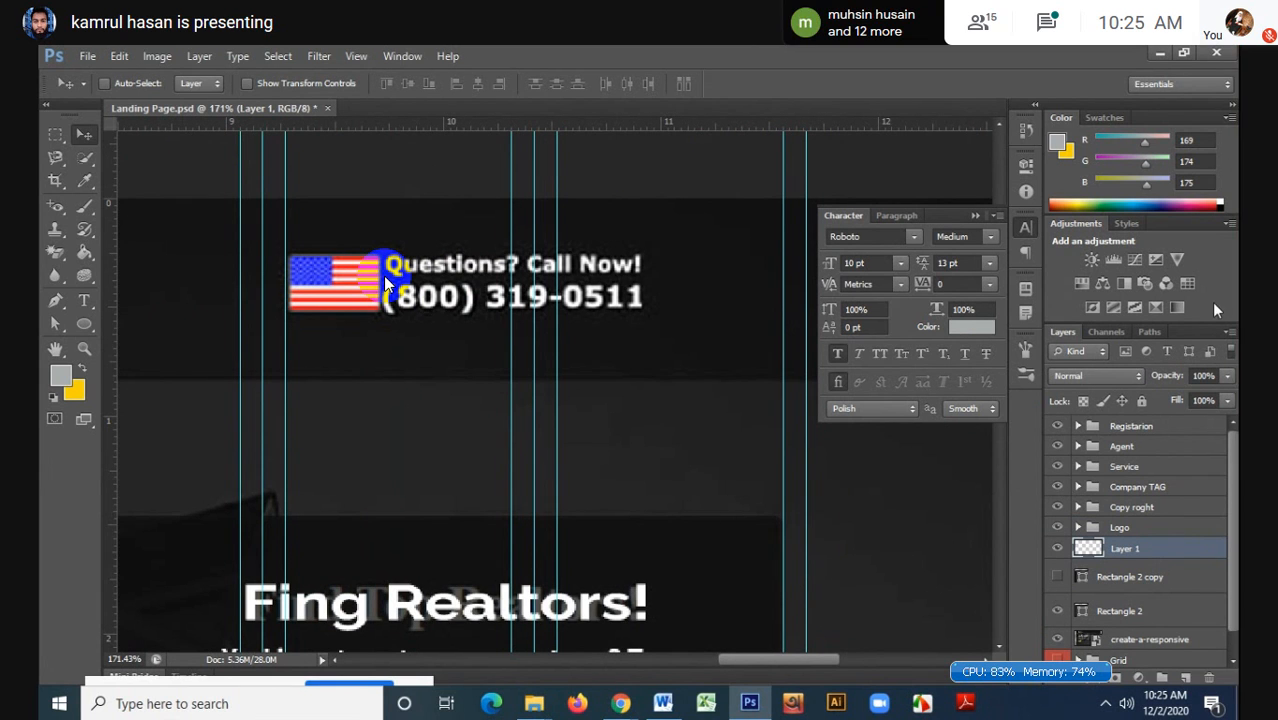
# - Add header contact text over the reference beside the flag, reading "Questions? call Now" with the phone number on the line below
pyautogui.click(84, 300)
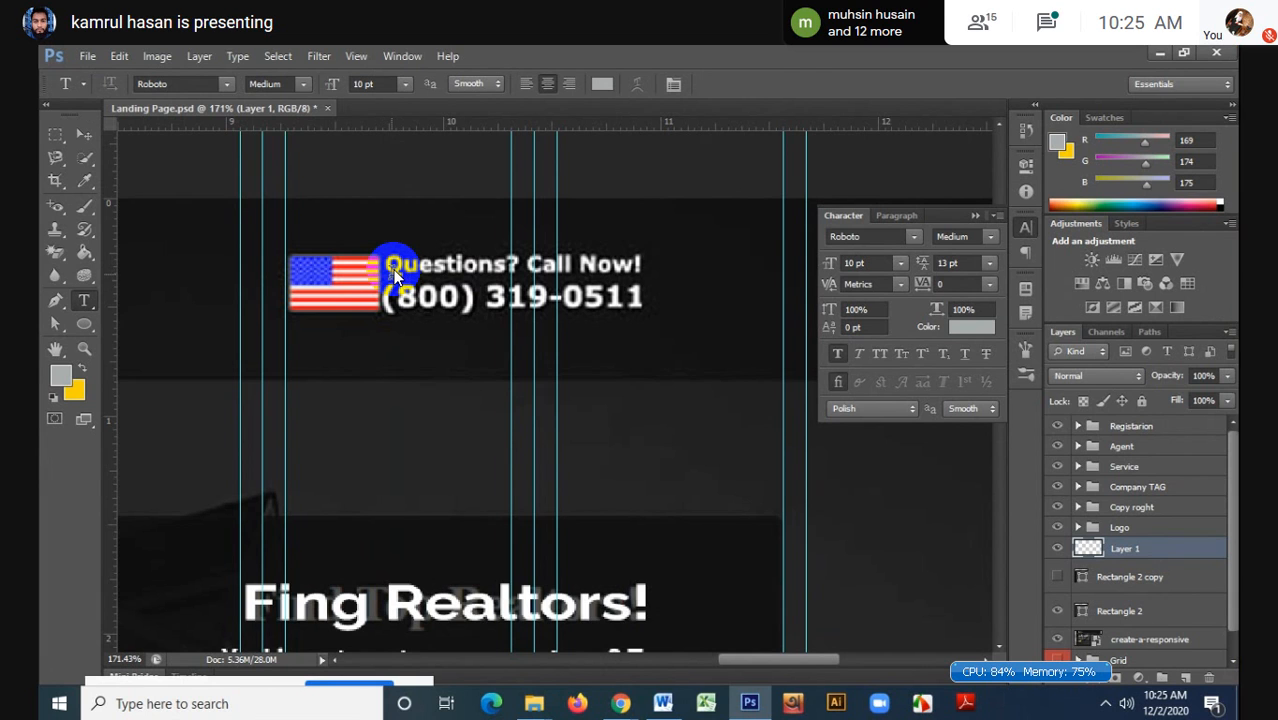
pyautogui.click(395, 275)
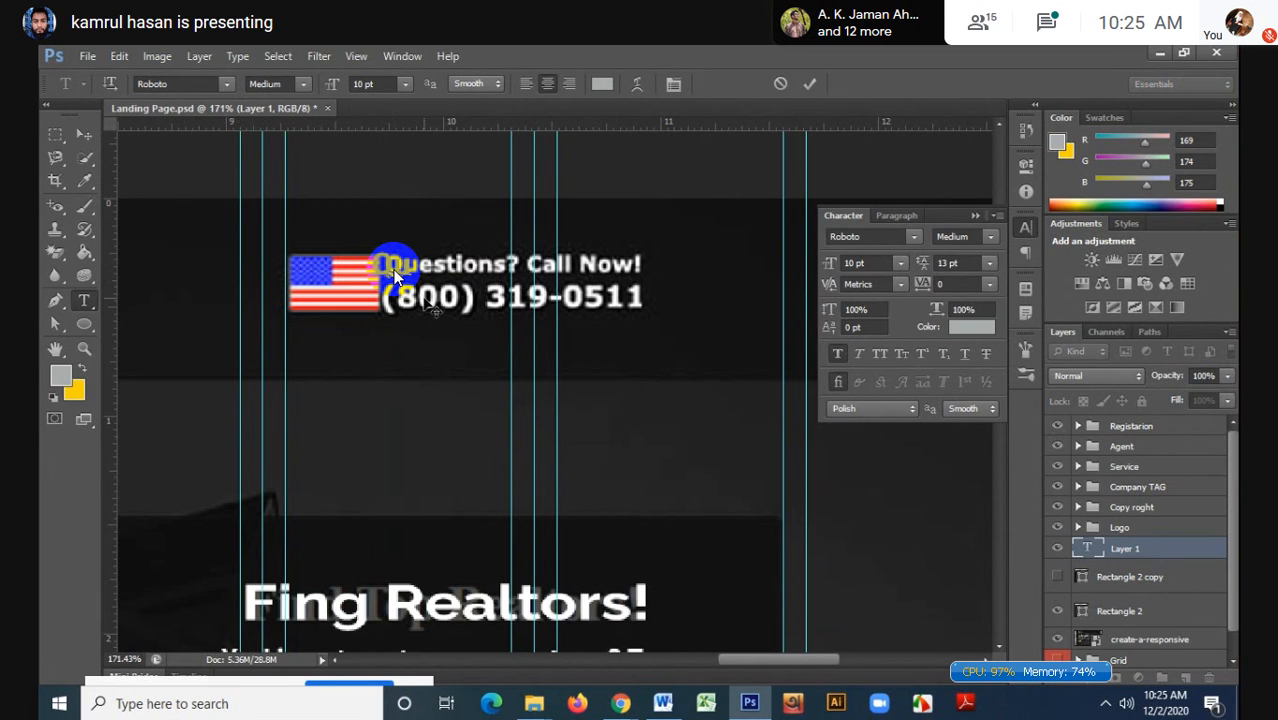
pyautogui.write('est')
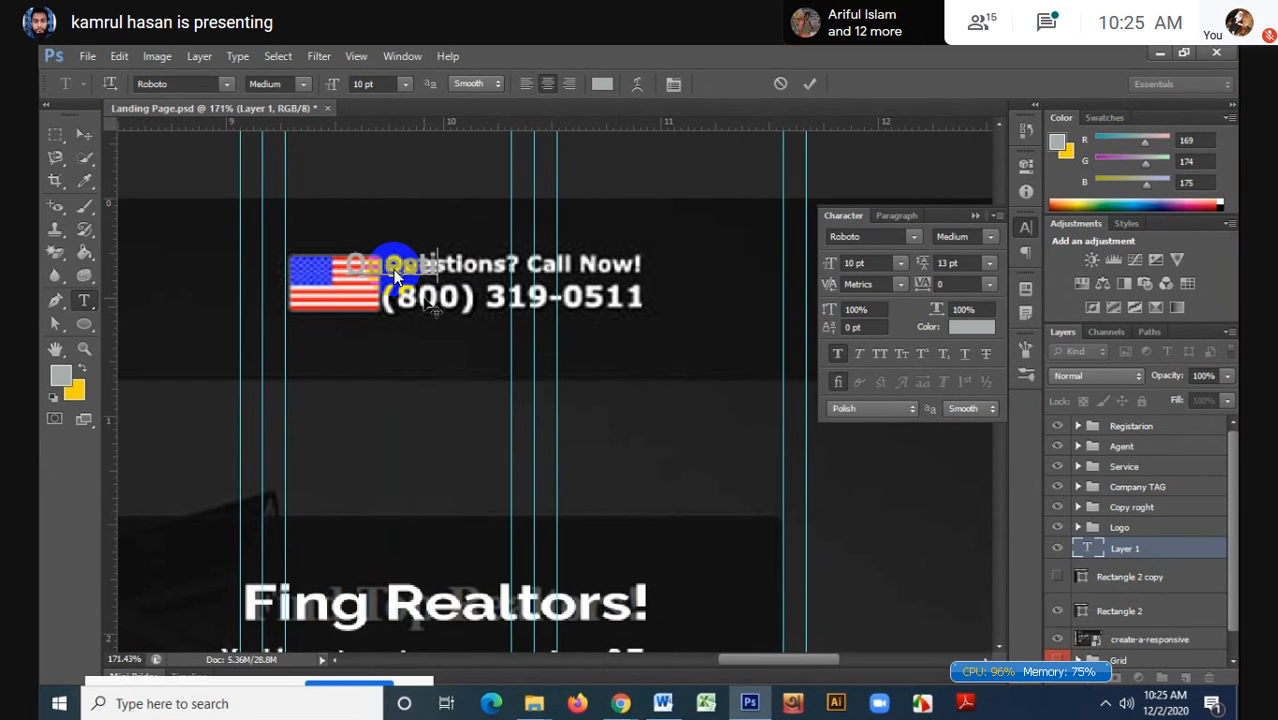
pyautogui.write('ions')
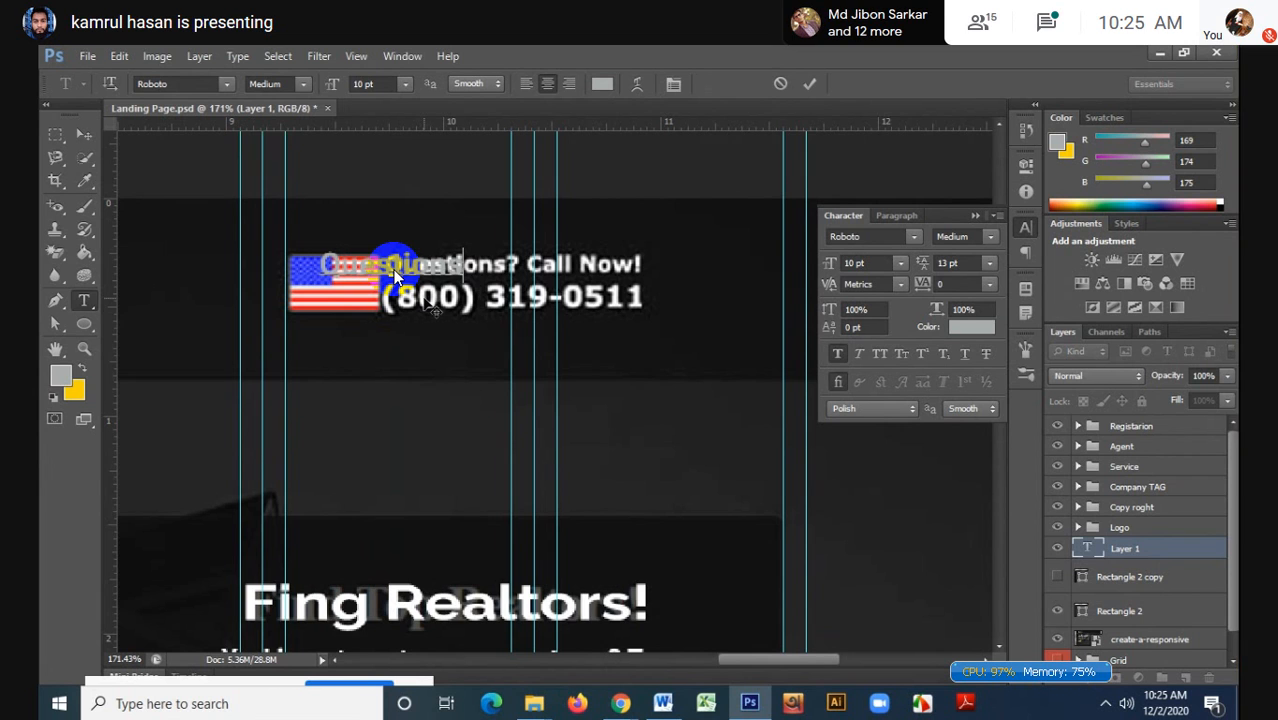
pyautogui.write('?')
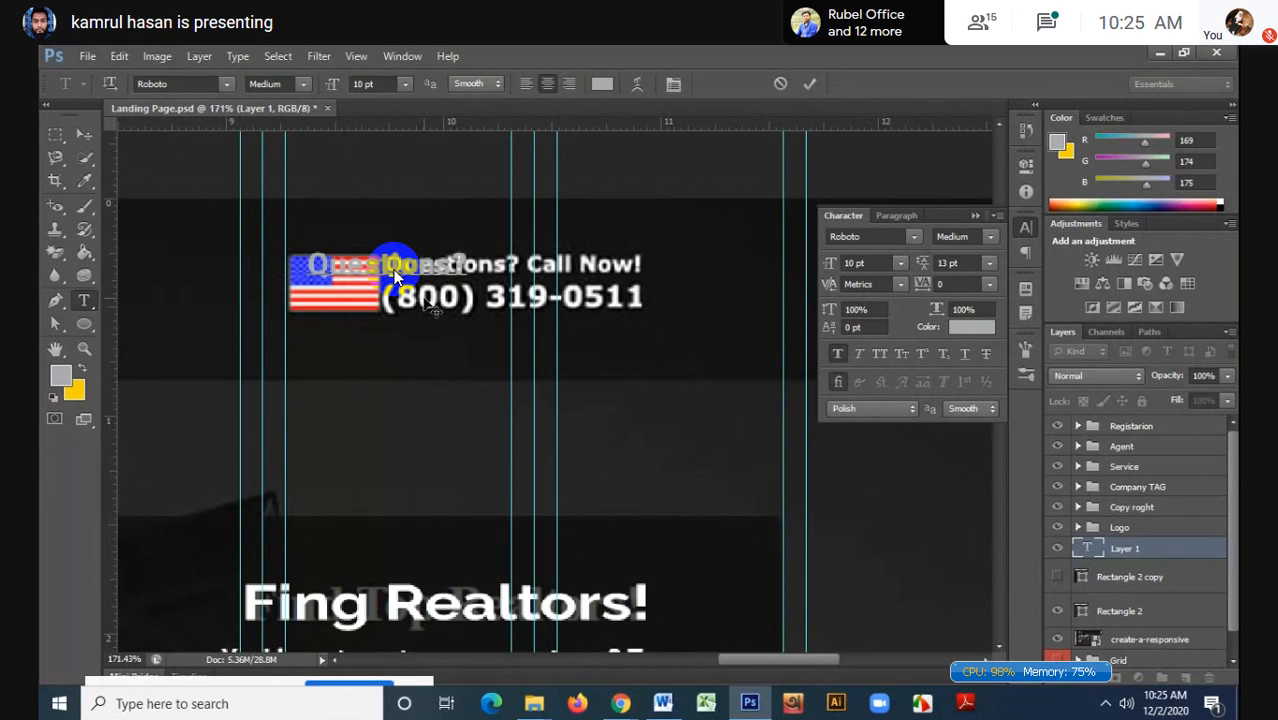
pyautogui.write(' call')
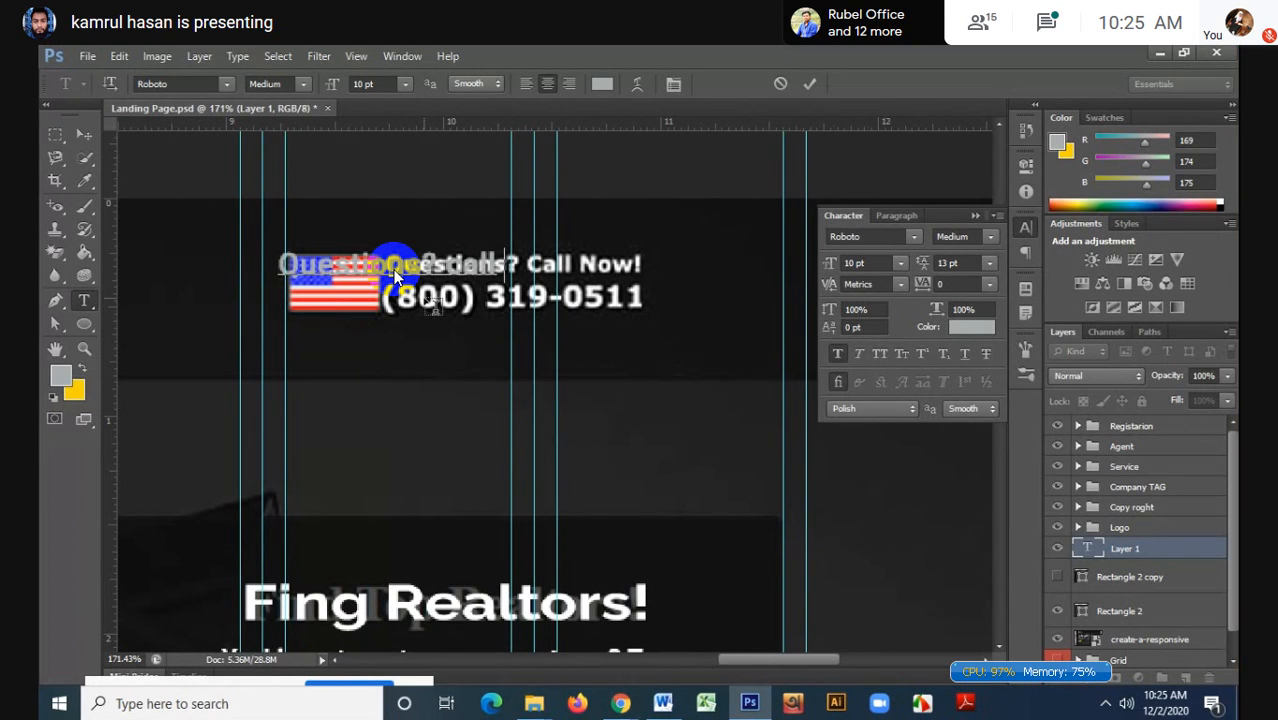
pyautogui.write(' N')
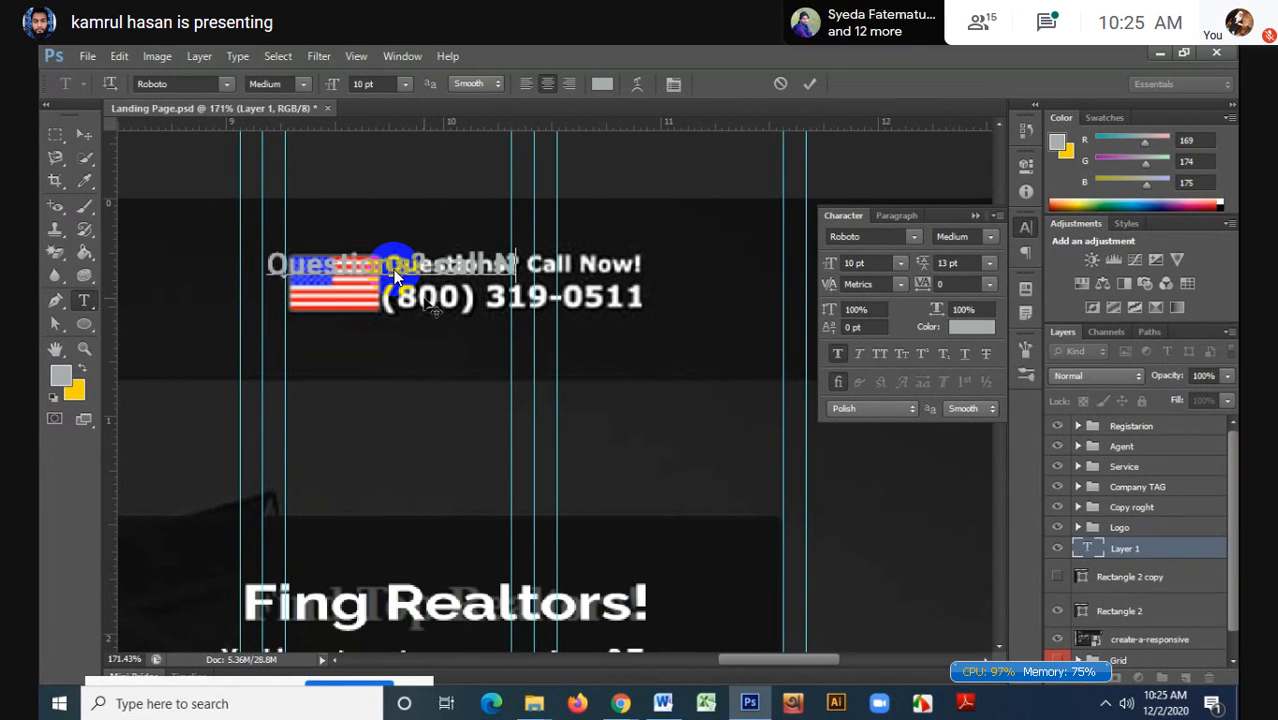
pyautogui.write('ow')
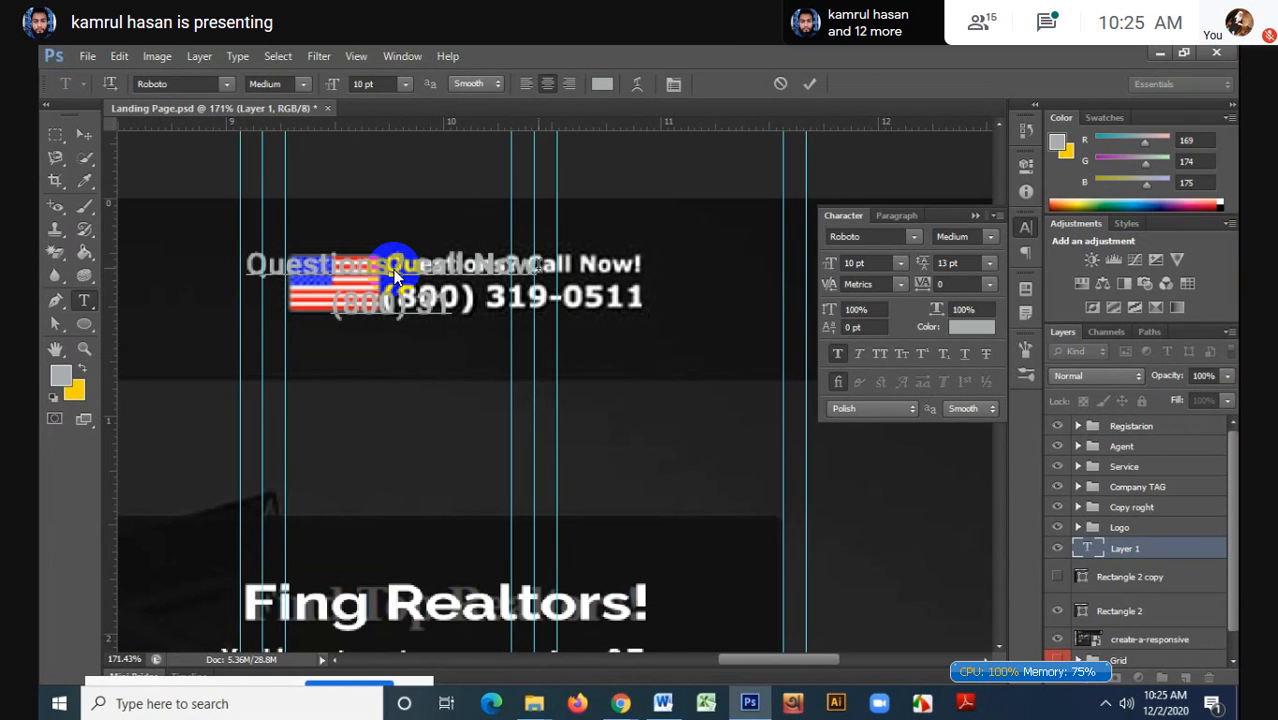
pyautogui.write('-05')
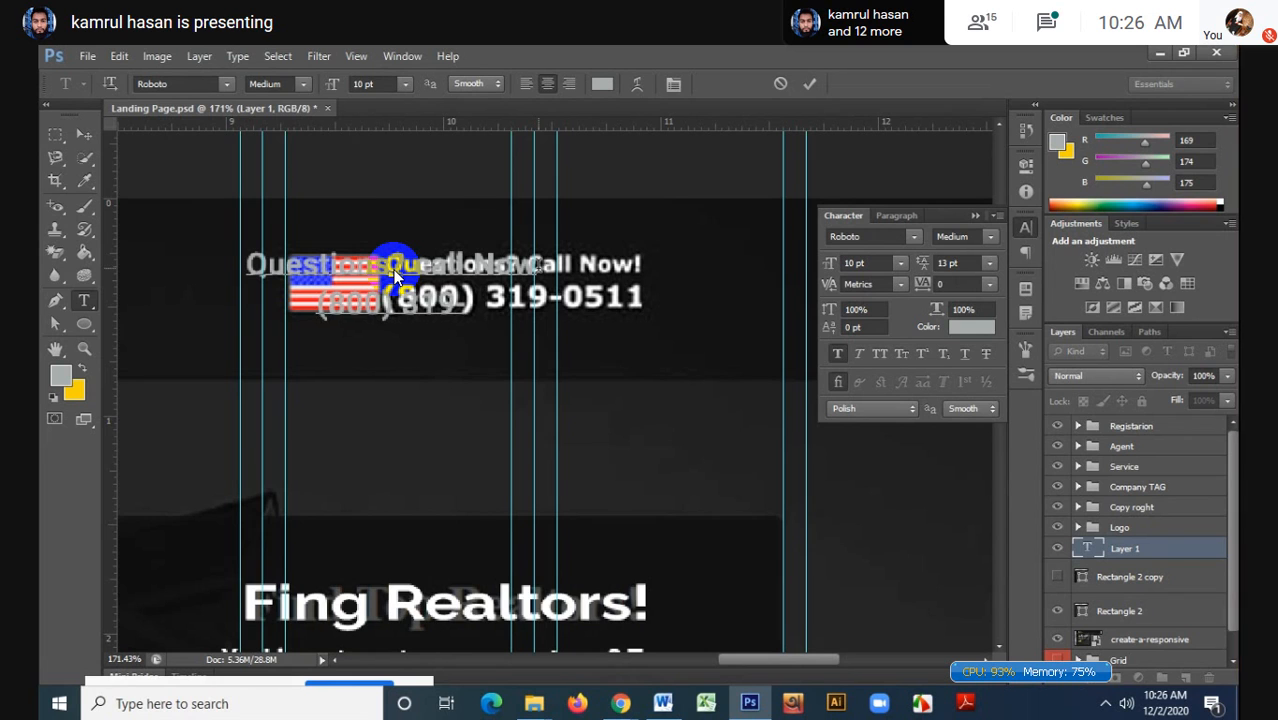
pyautogui.write('11')
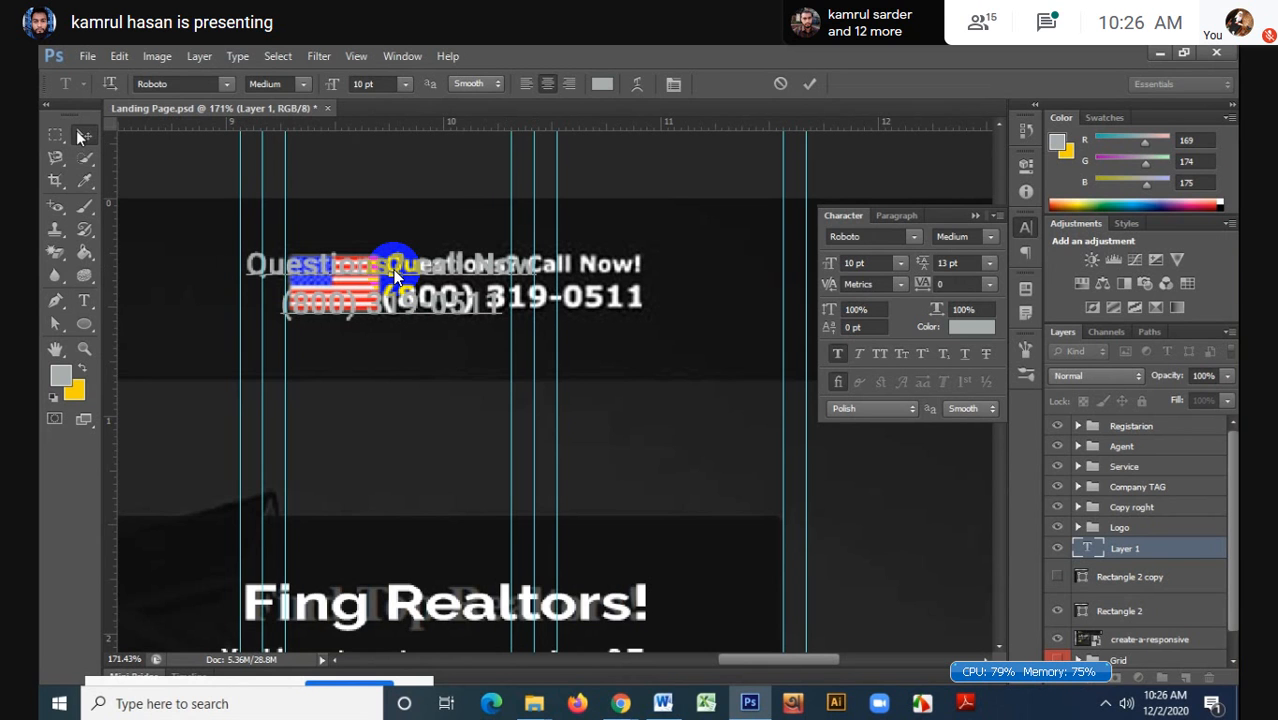
pyautogui.click(80, 135)
# - Left-align both contact text lines at 8 pt and move the text so it starts just beside the flag
pyautogui.scroll(2, 397, 278)
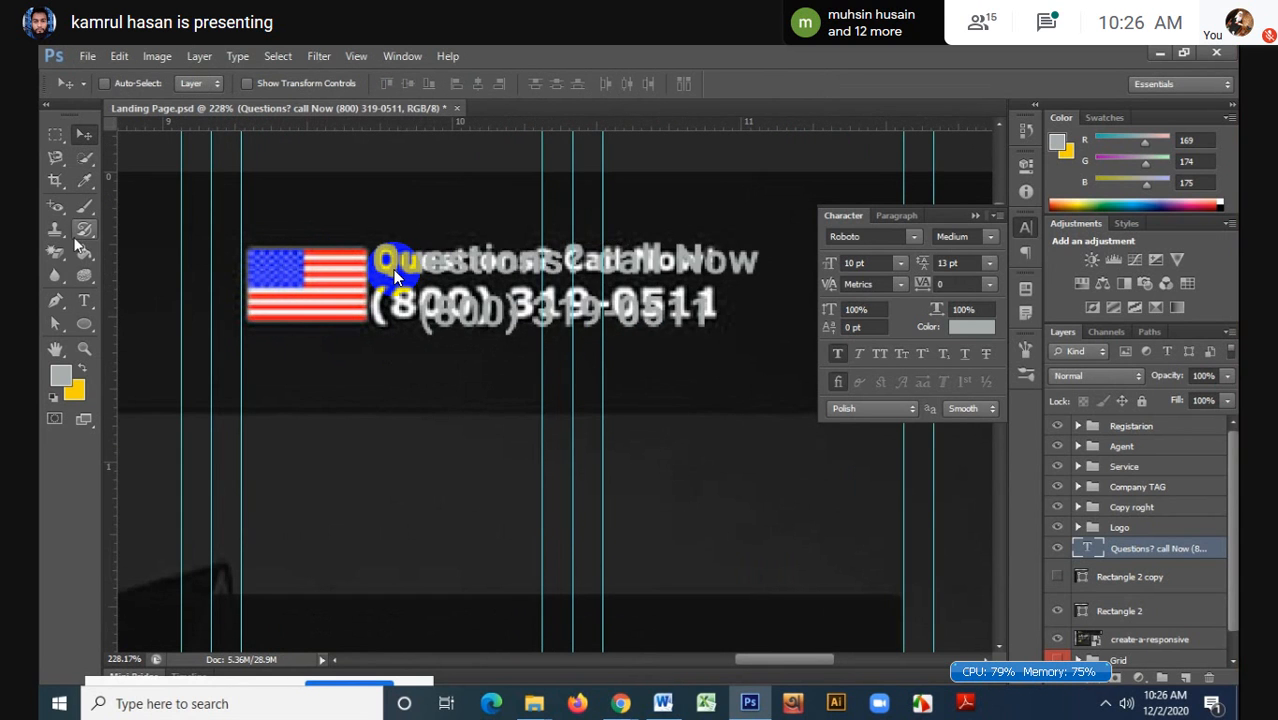
pyautogui.click(84, 300)
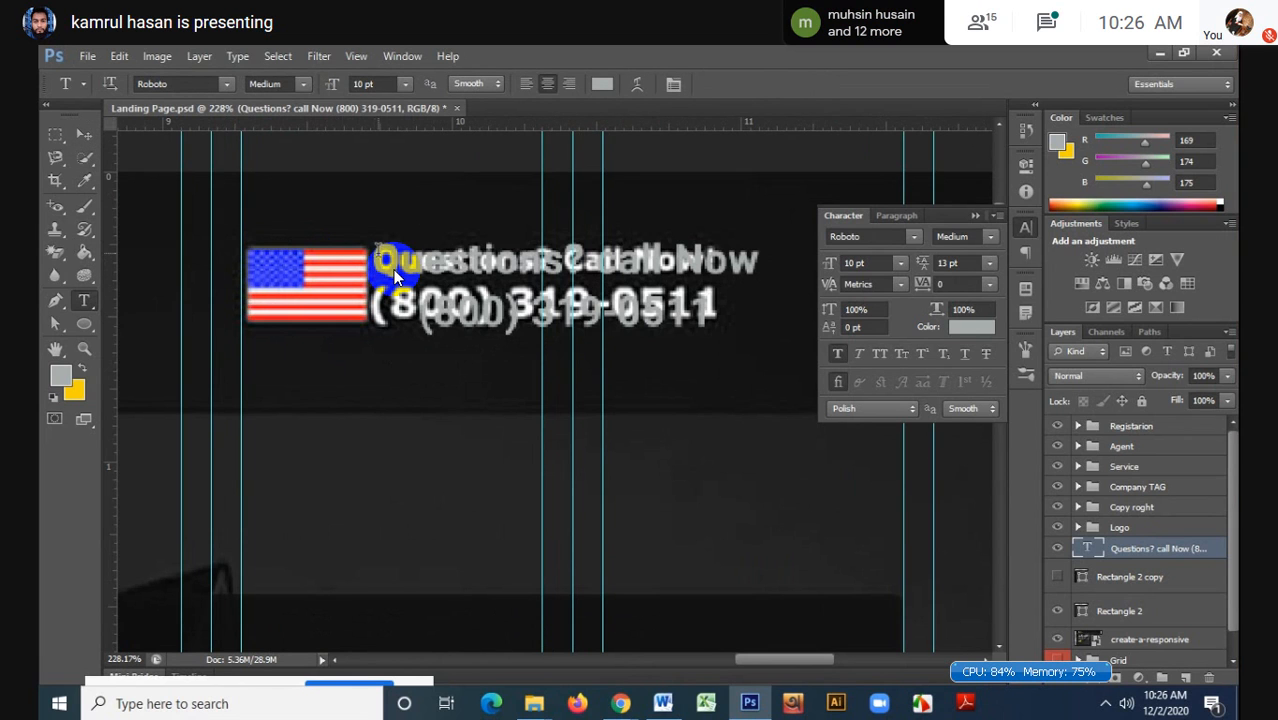
pyautogui.moveTo(379, 252); pyautogui.dragTo(793, 314)
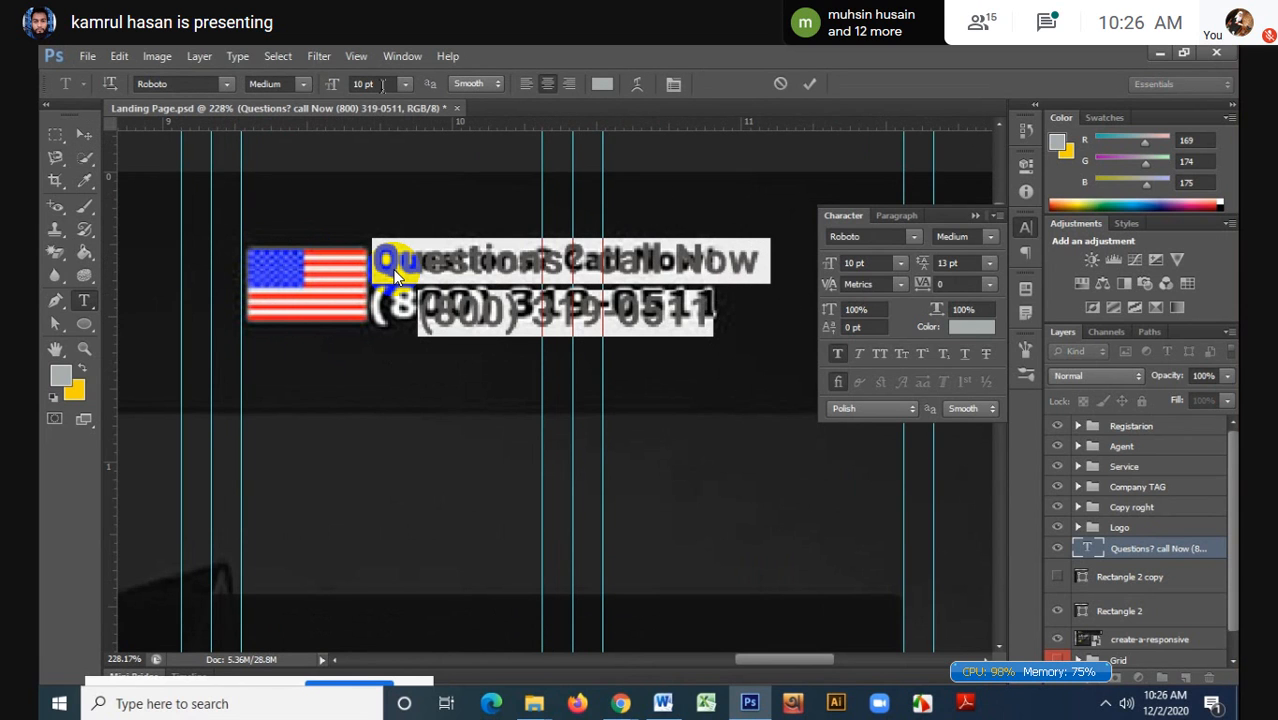
pyautogui.click(527, 87)
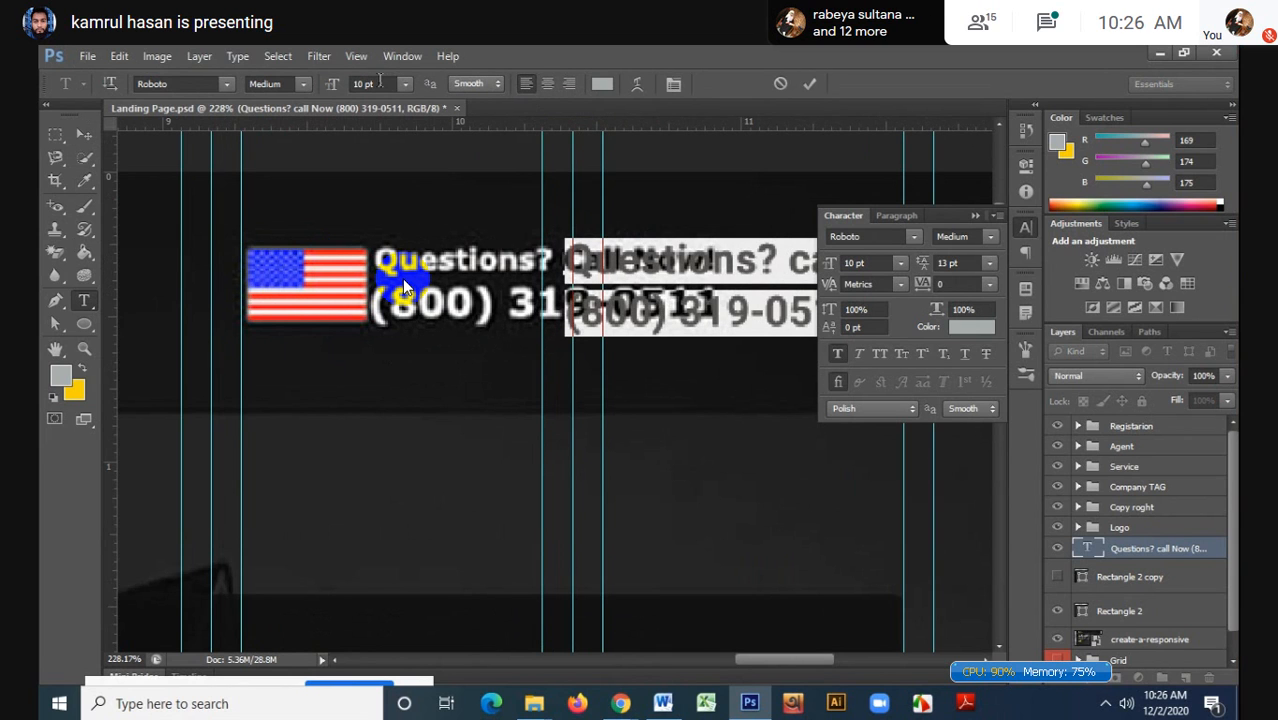
pyautogui.click(378, 83)
pyautogui.press('Down')
pyautogui.press('Down')
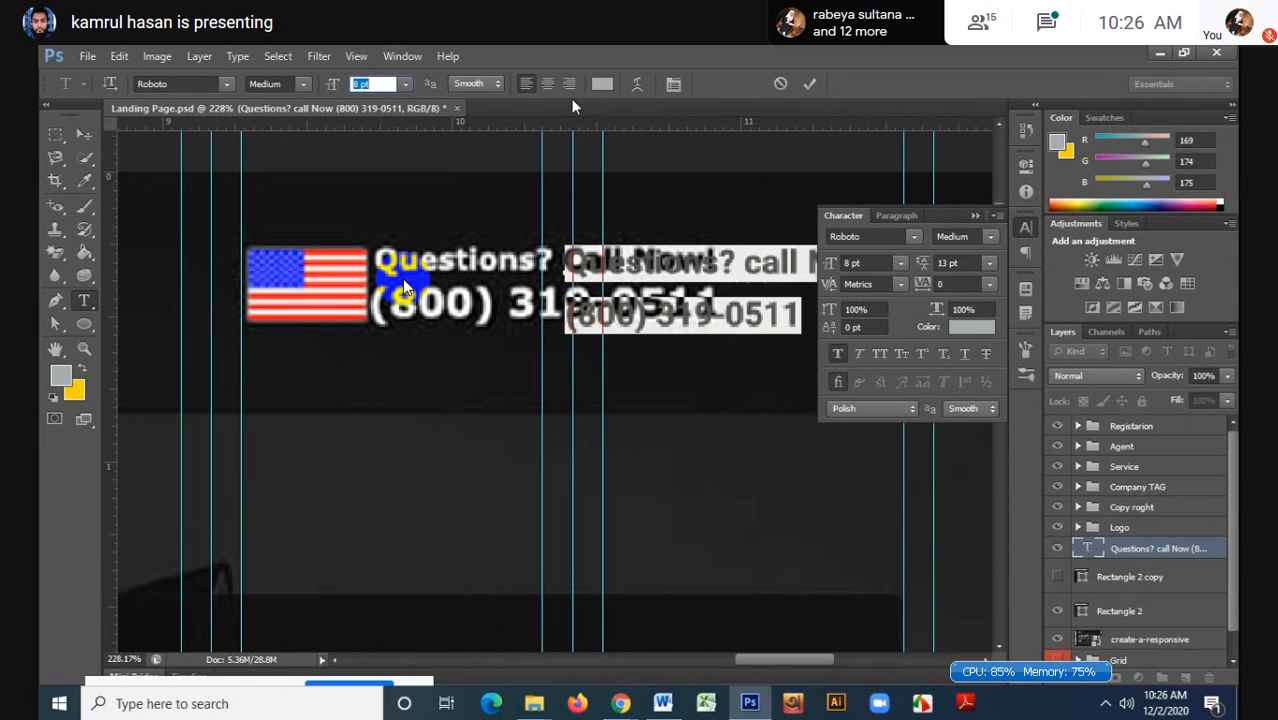
pyautogui.click(810, 85)
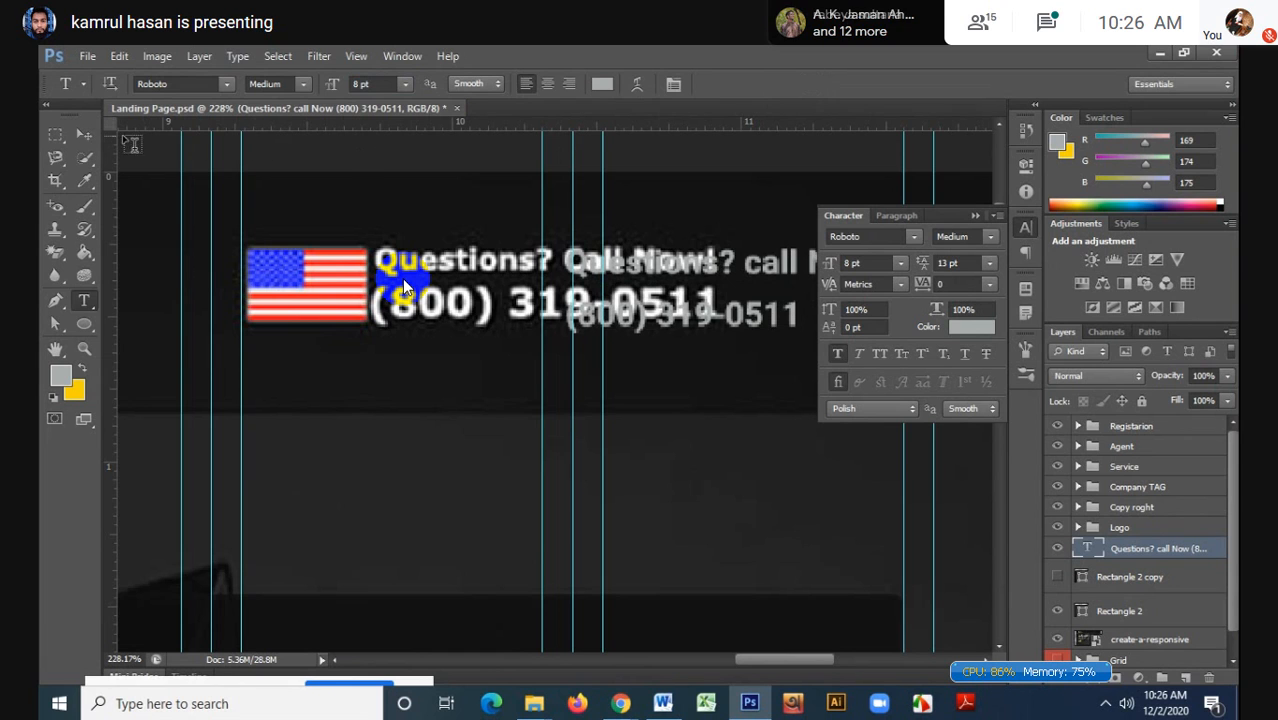
pyautogui.click(84, 134)
pyautogui.moveTo(655, 268); pyautogui.dragTo(462, 270)
# - Set the horizontal scale of the "Questions? call Now" line to 108% and end the line with an exclamation mark
pyautogui.click(84, 300)
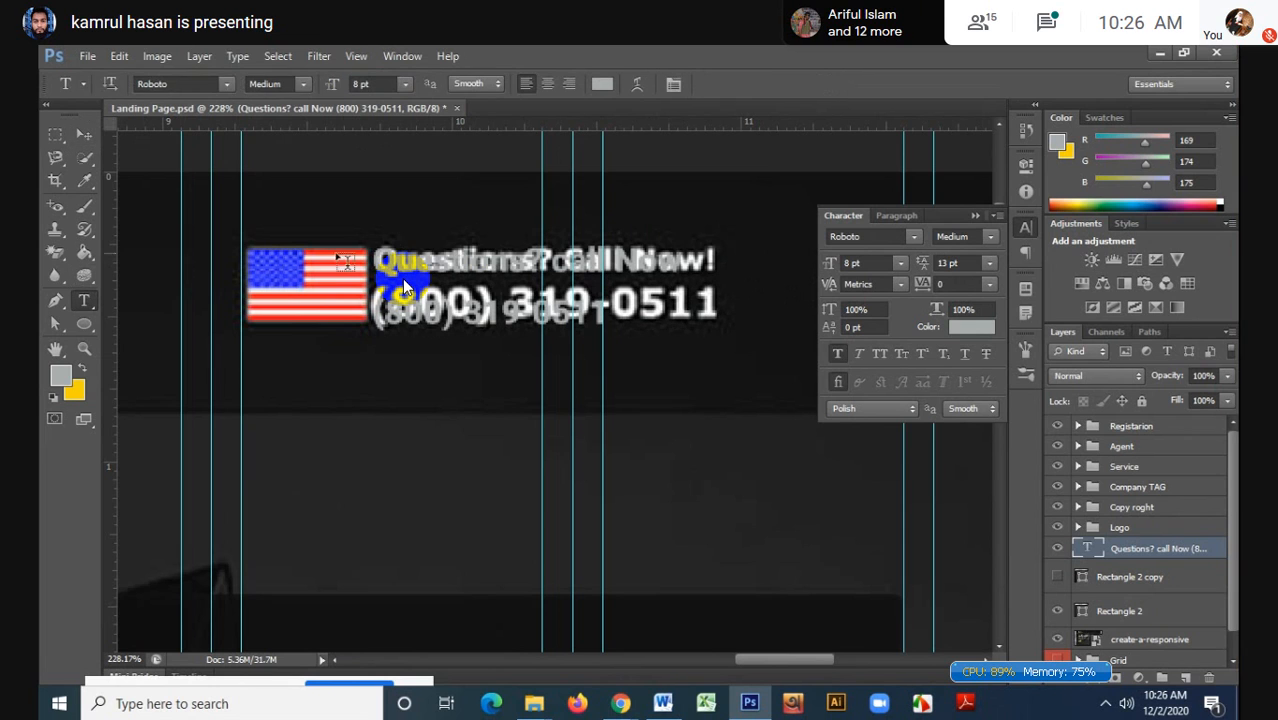
pyautogui.moveTo(374, 250); pyautogui.dragTo(710, 254)
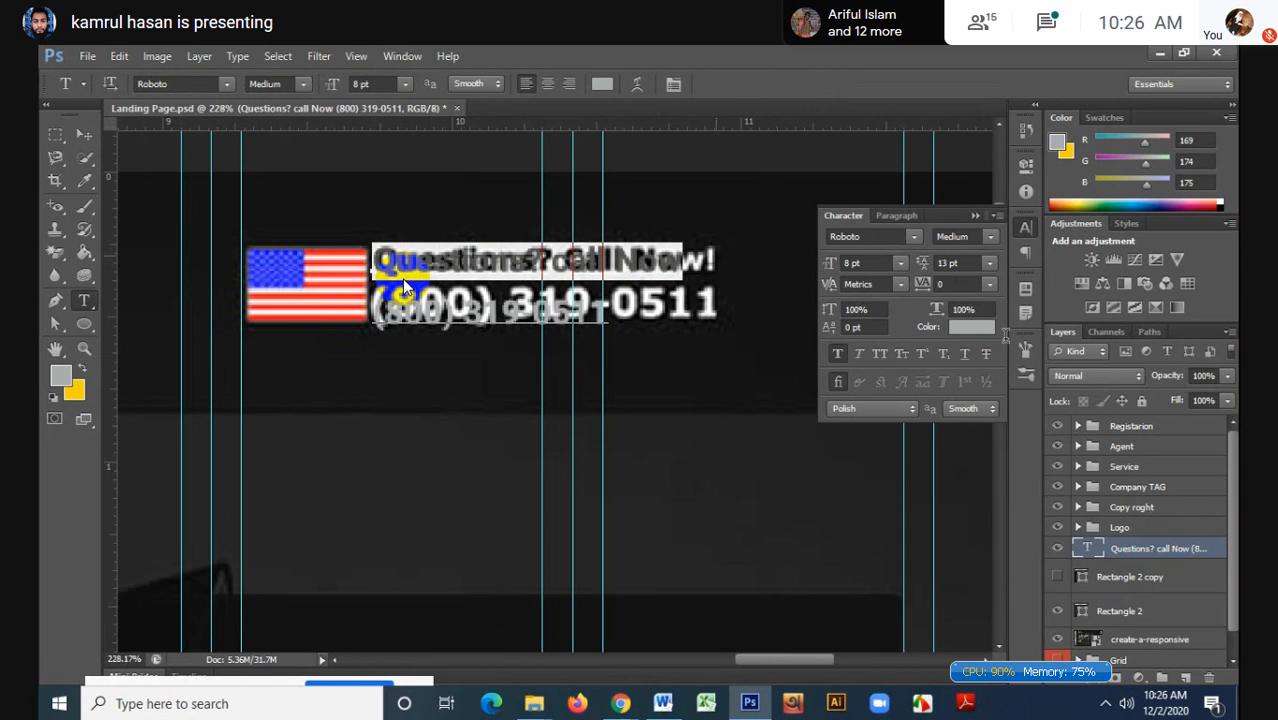
pyautogui.click(978, 310)
pyautogui.write('108')
pyautogui.press('Return')
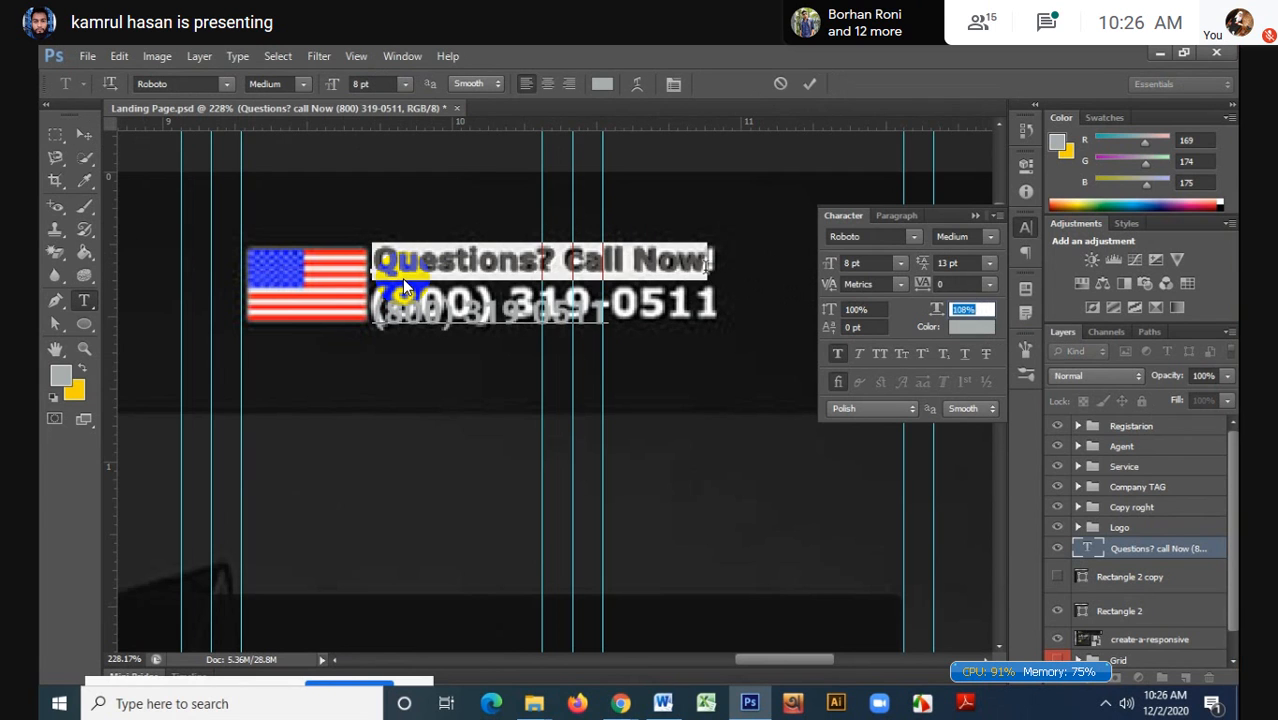
pyautogui.click(706, 266)
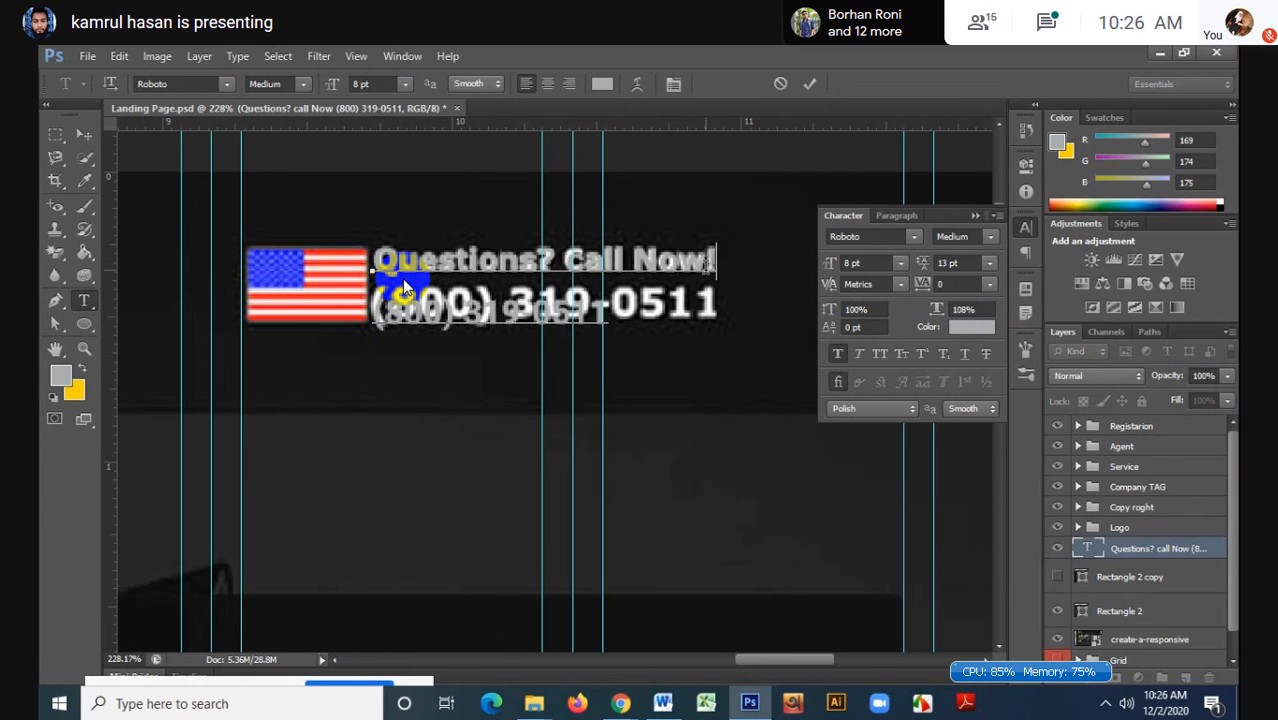
# - Recolour both lines of the contact text to near-white #f9feff
pyautogui.moveTo(736, 266); pyautogui.dragTo(639, 337)
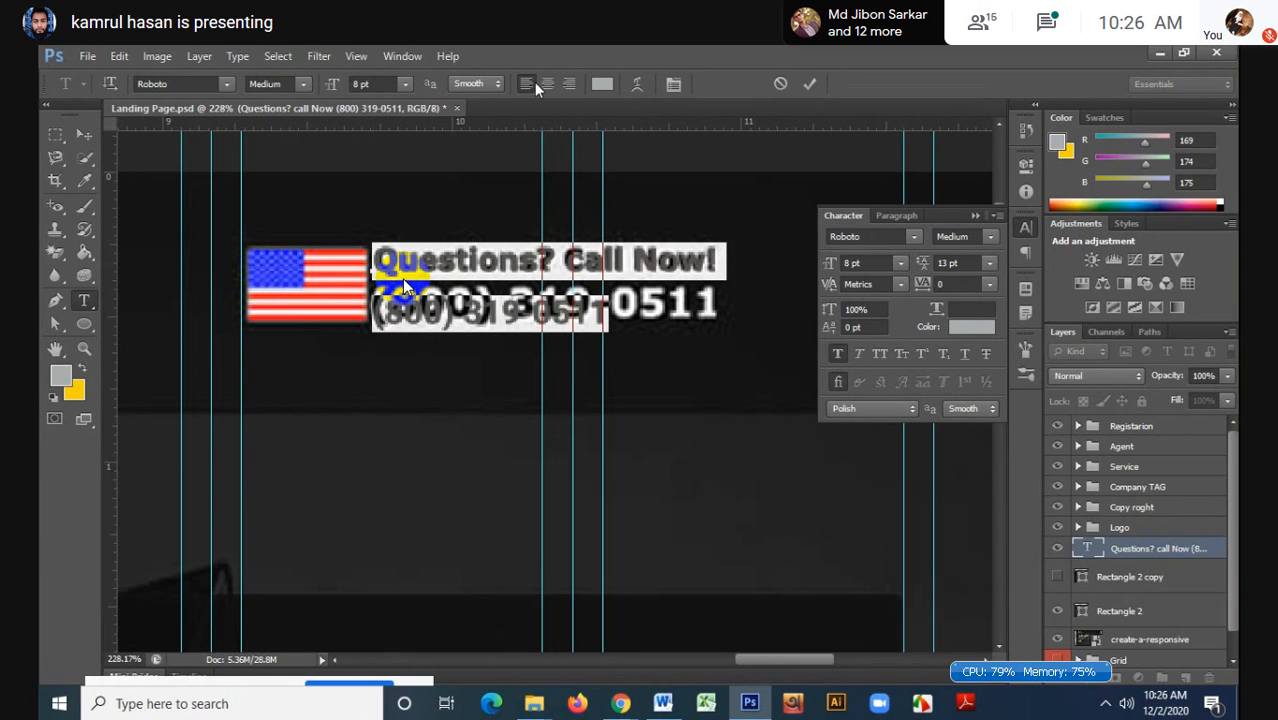
pyautogui.click(603, 84)
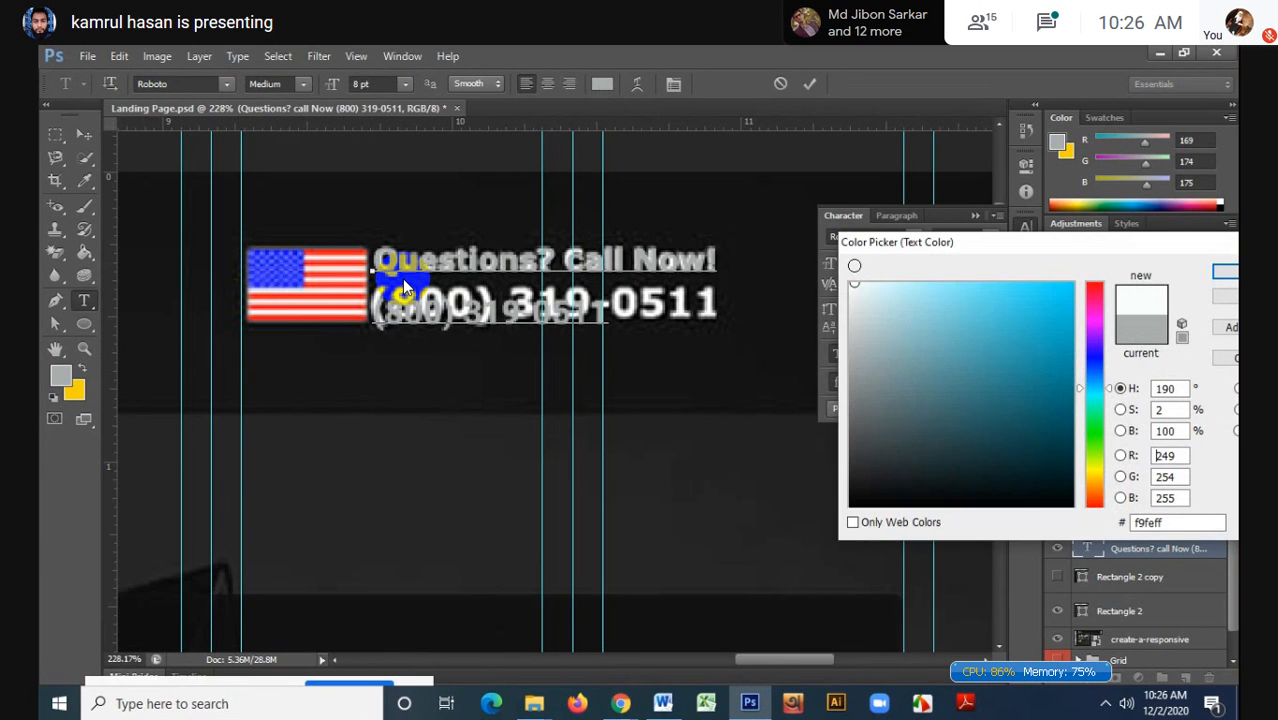
pyautogui.click(1219, 276)
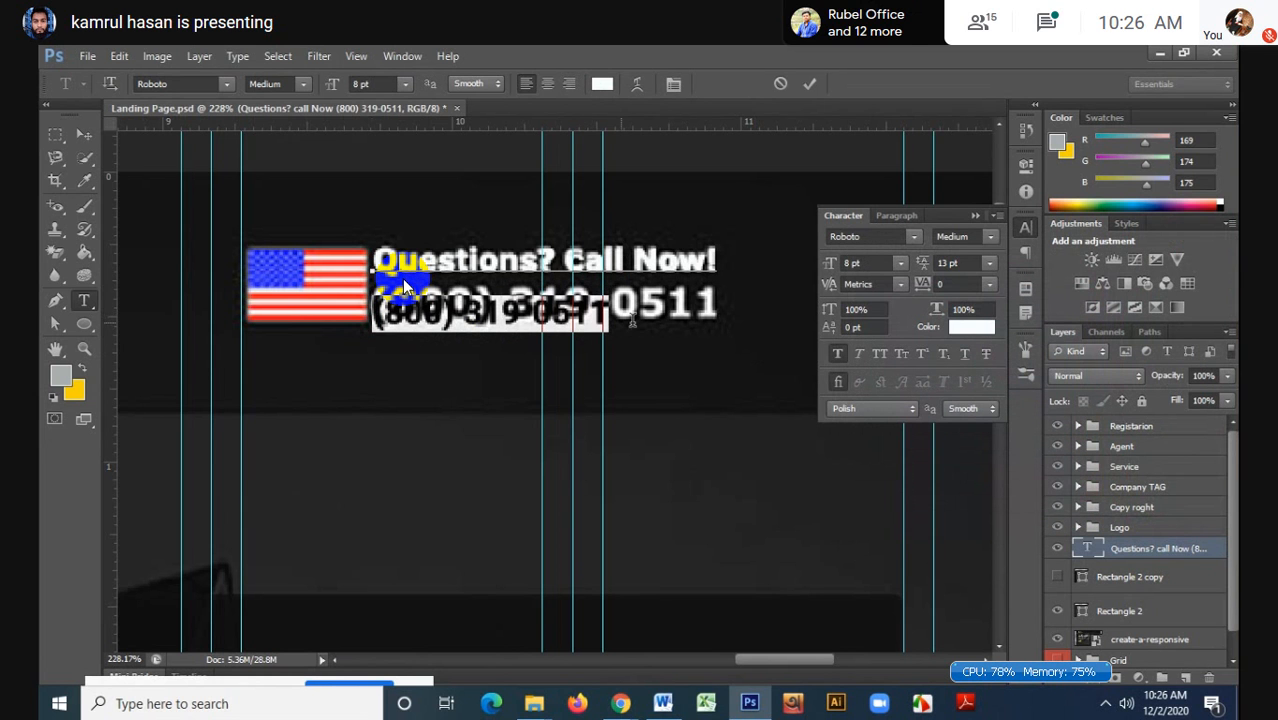
# - Set the phone number line to the Bold font style at 11 pt
pyautogui.click(301, 84)
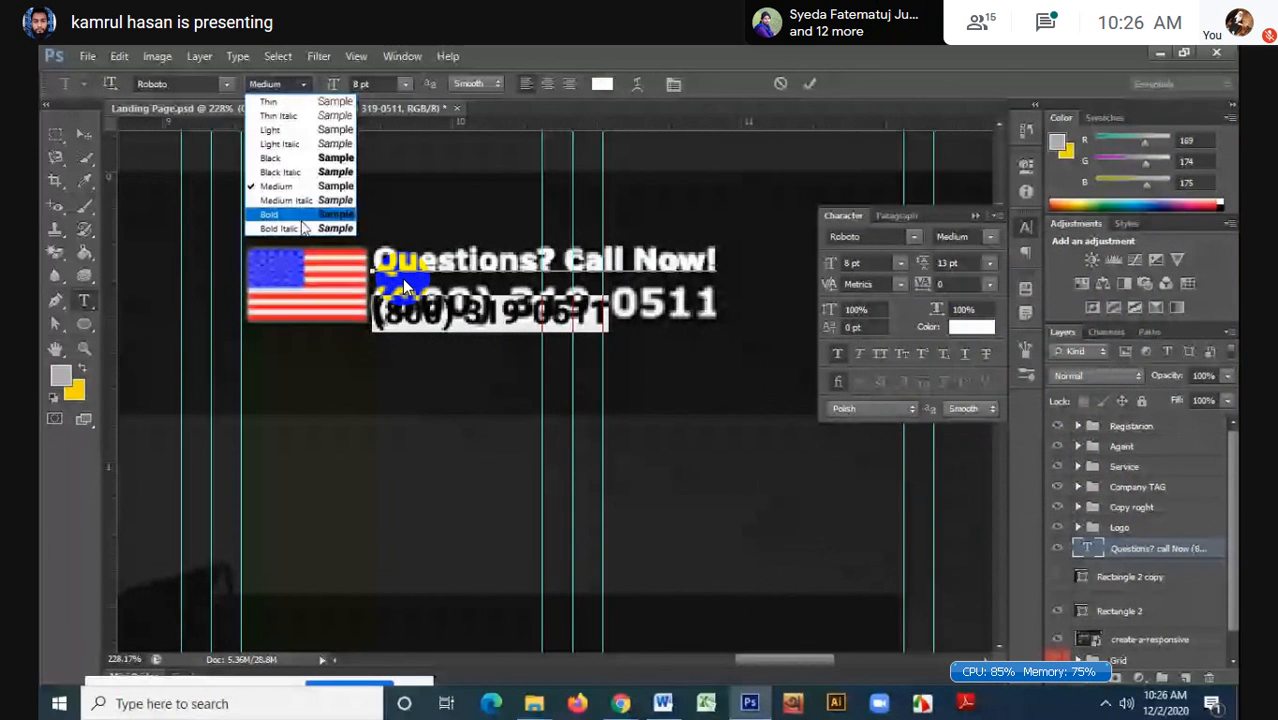
pyautogui.click(270, 214)
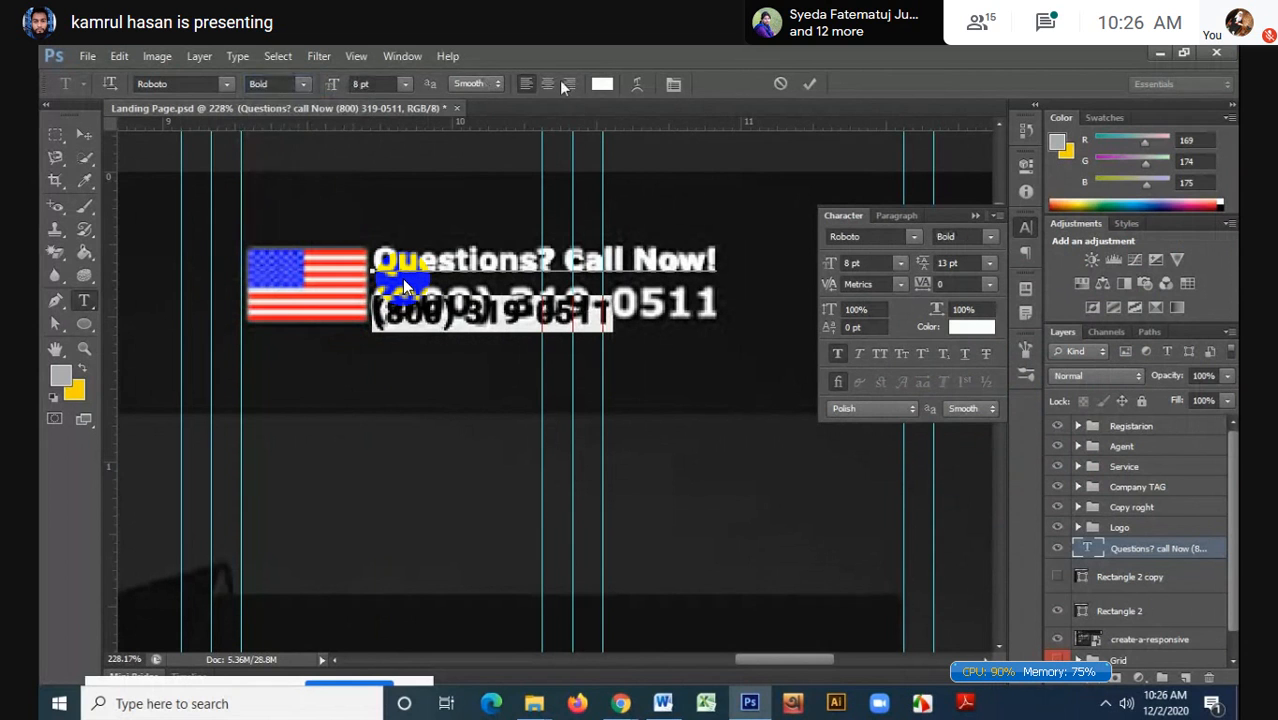
pyautogui.click(866, 262)
pyautogui.write('12')
pyautogui.press('Return')
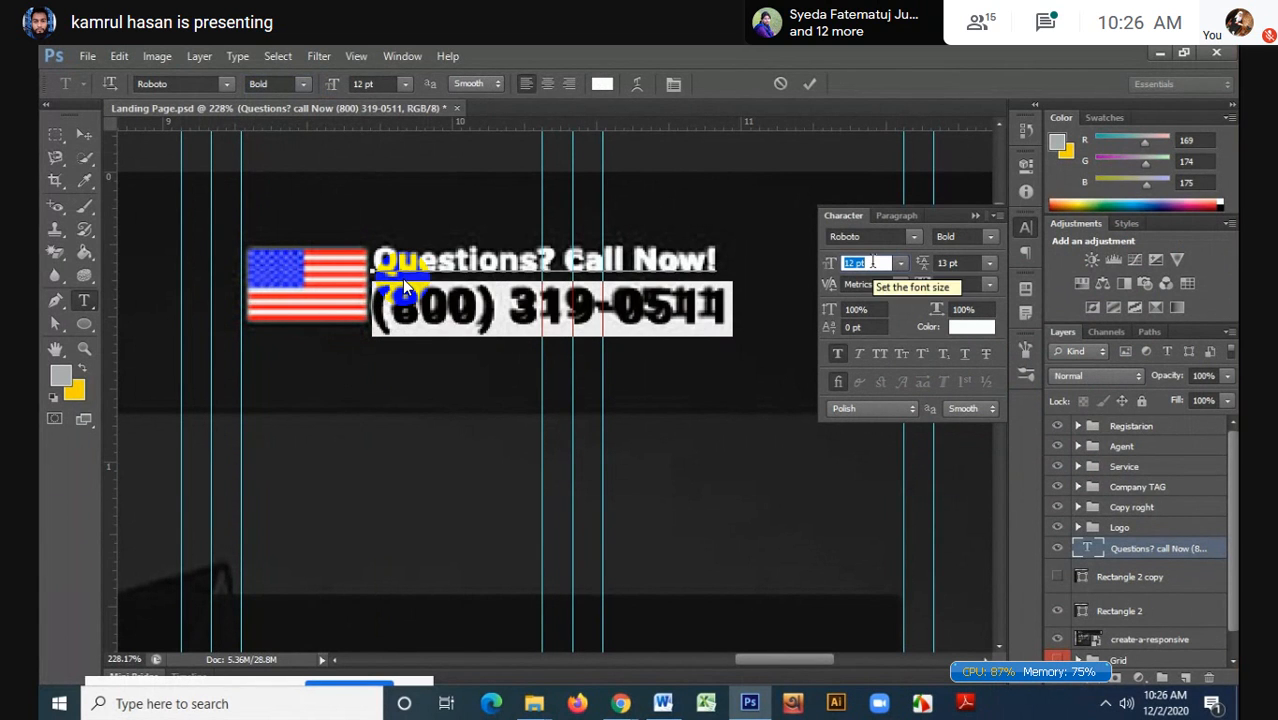
pyautogui.press('Down')
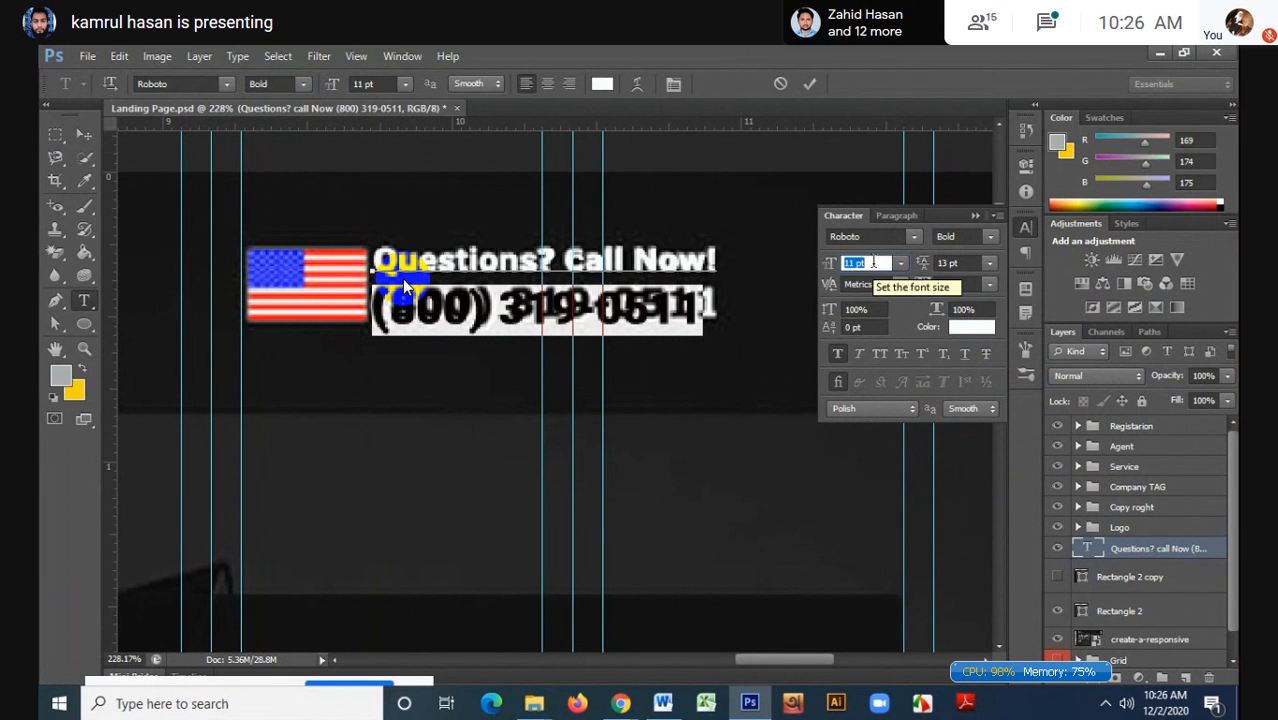
# - Set the phone number line to 10 pt with a baseline shift of 2 pt
pyautogui.press('Down')
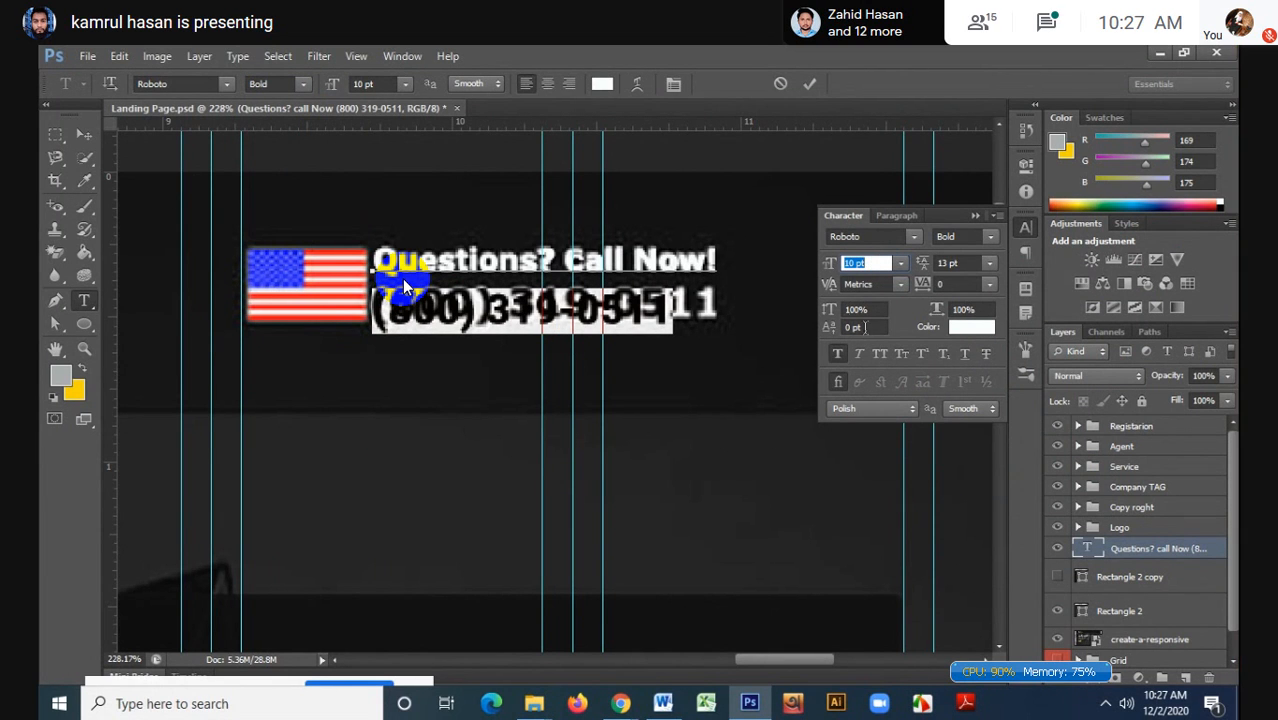
pyautogui.click(867, 327)
pyautogui.press('Down')
pyautogui.press('Down')
pyautogui.press('Up')
pyautogui.press('Up')
pyautogui.press('Up')
pyautogui.press('Up')
pyautogui.press('Up')
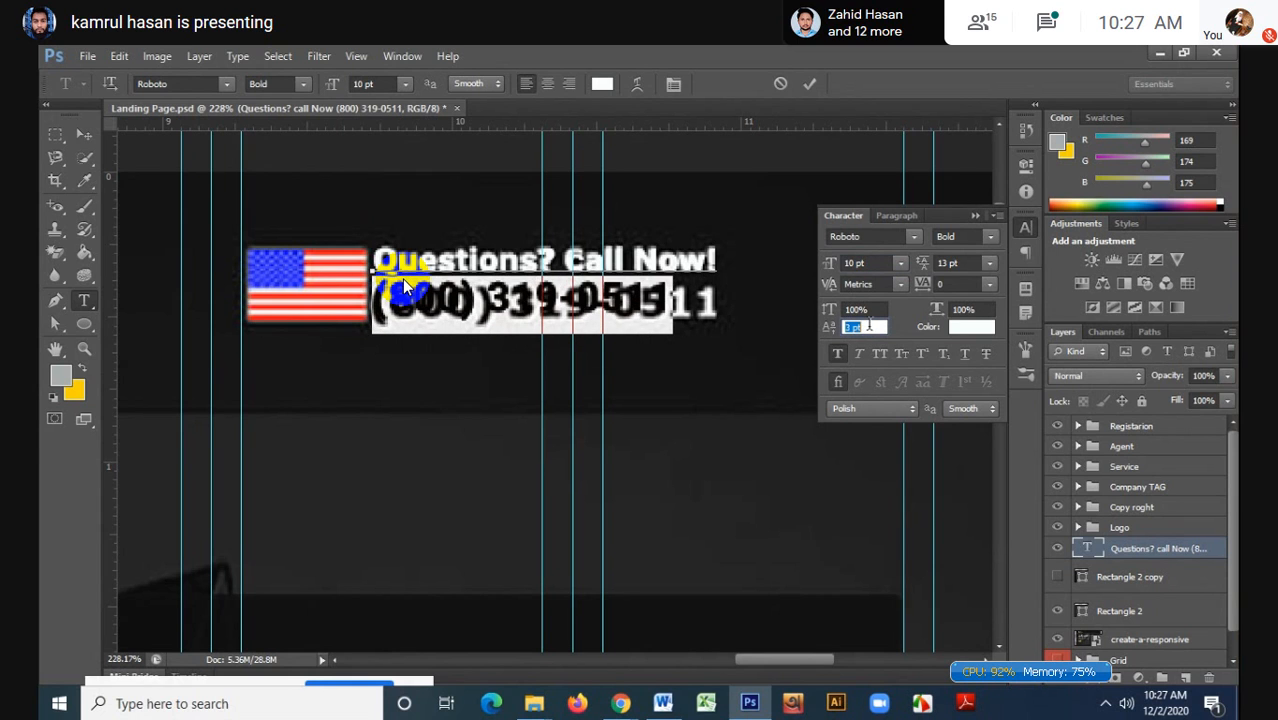
pyautogui.press('Down')
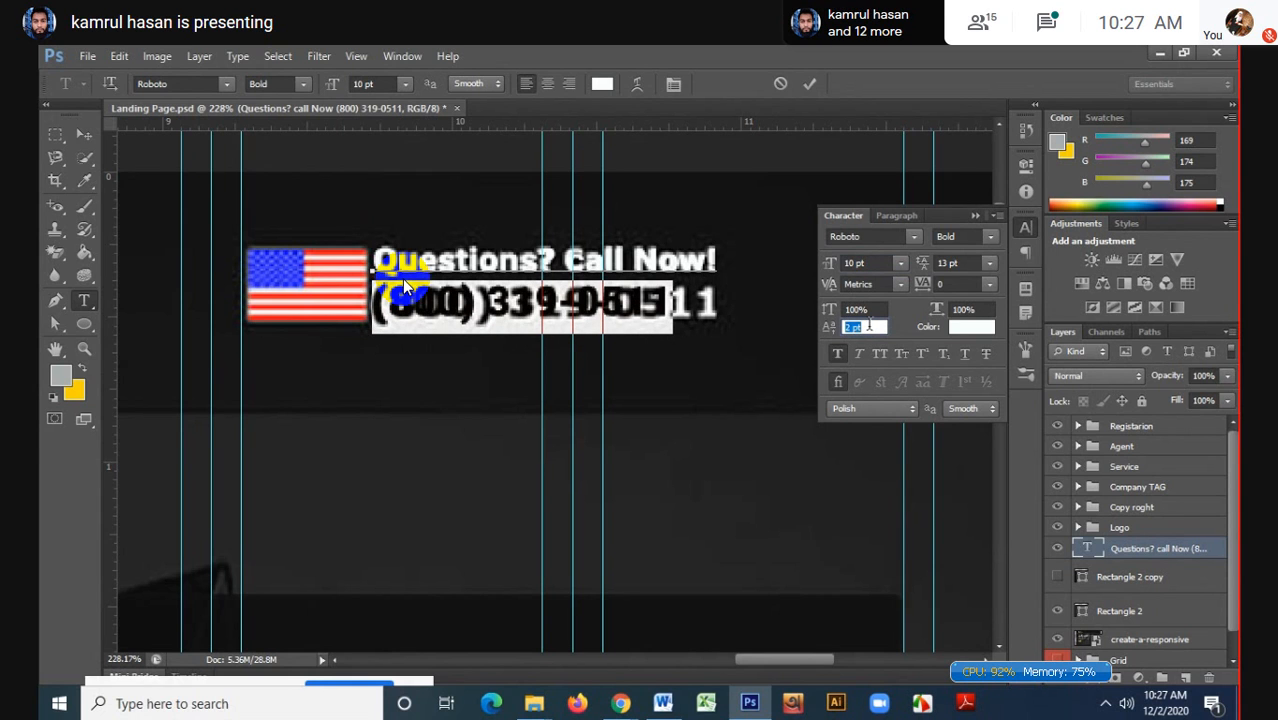
# - Set the phone number line's horizontal scale to 117%, commit the text edit and collapse the character settings
pyautogui.click(968, 284)
pyautogui.click(975, 310)
pyautogui.press('Up')
pyautogui.press('Up')
pyautogui.press('Up')
pyautogui.press('Up')
pyautogui.press('Up')
pyautogui.press('Up')
pyautogui.press('Up')
pyautogui.press('Up')
pyautogui.press('Up')
pyautogui.press('Up')
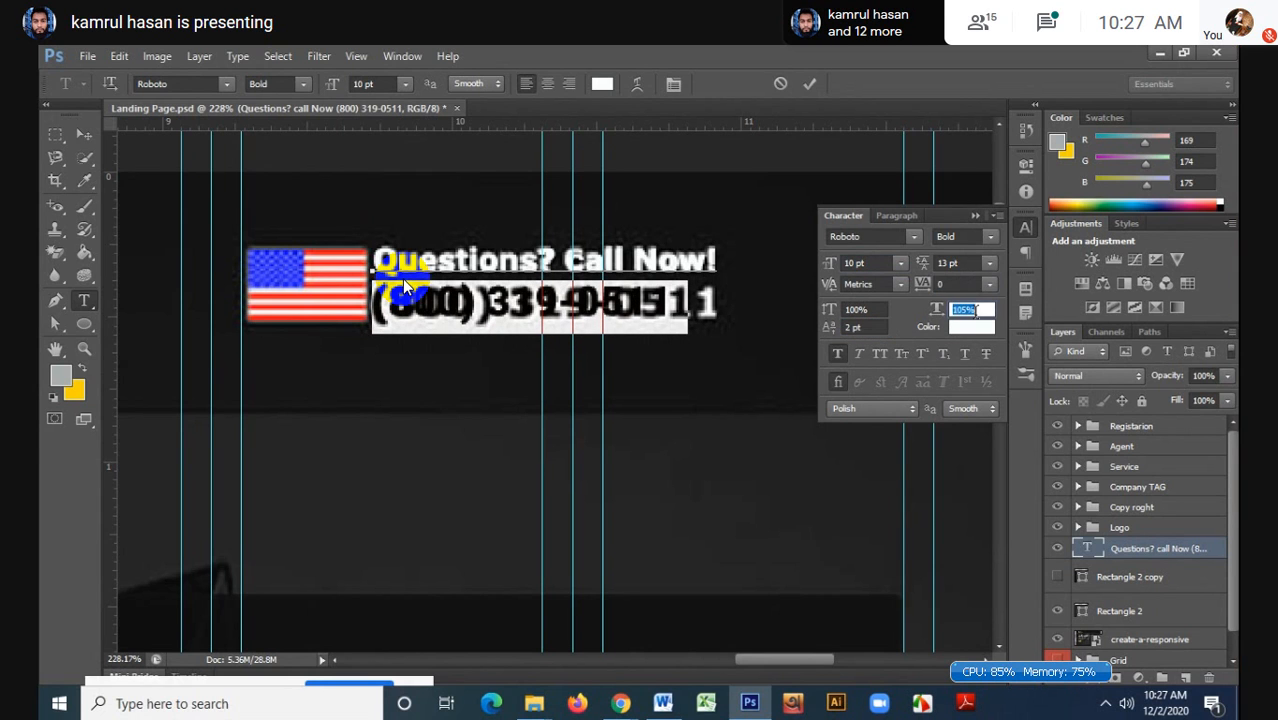
pyautogui.press('Up')
pyautogui.press('Up')
pyautogui.press('Up')
pyautogui.press('Up')
pyautogui.press('Up')
pyautogui.press('Up')
pyautogui.press('Up')
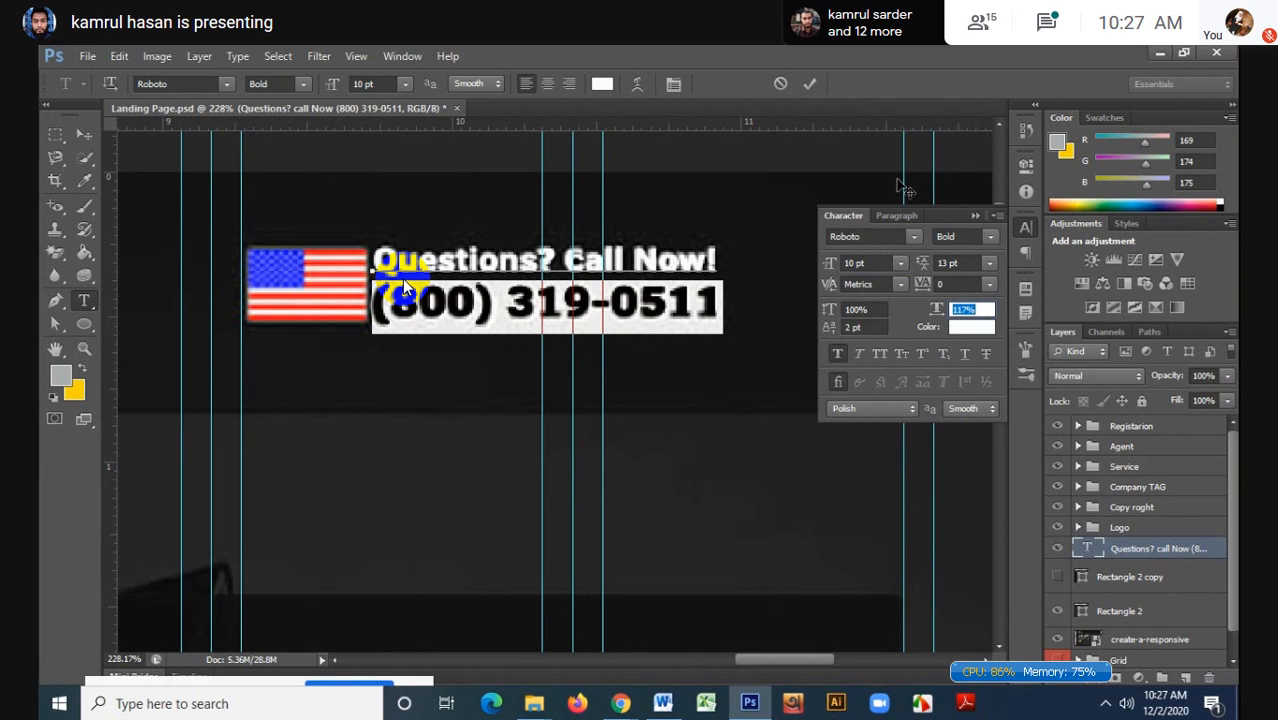
pyautogui.click(811, 83)
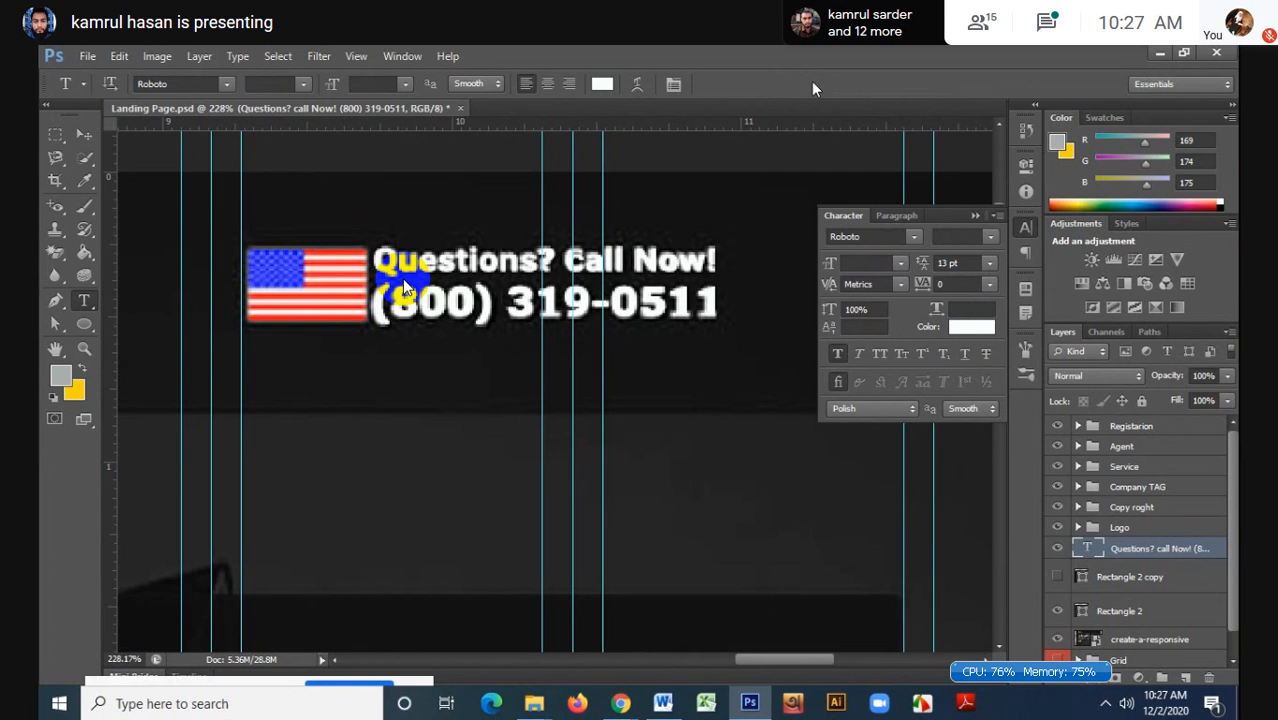
pyautogui.click(975, 216)
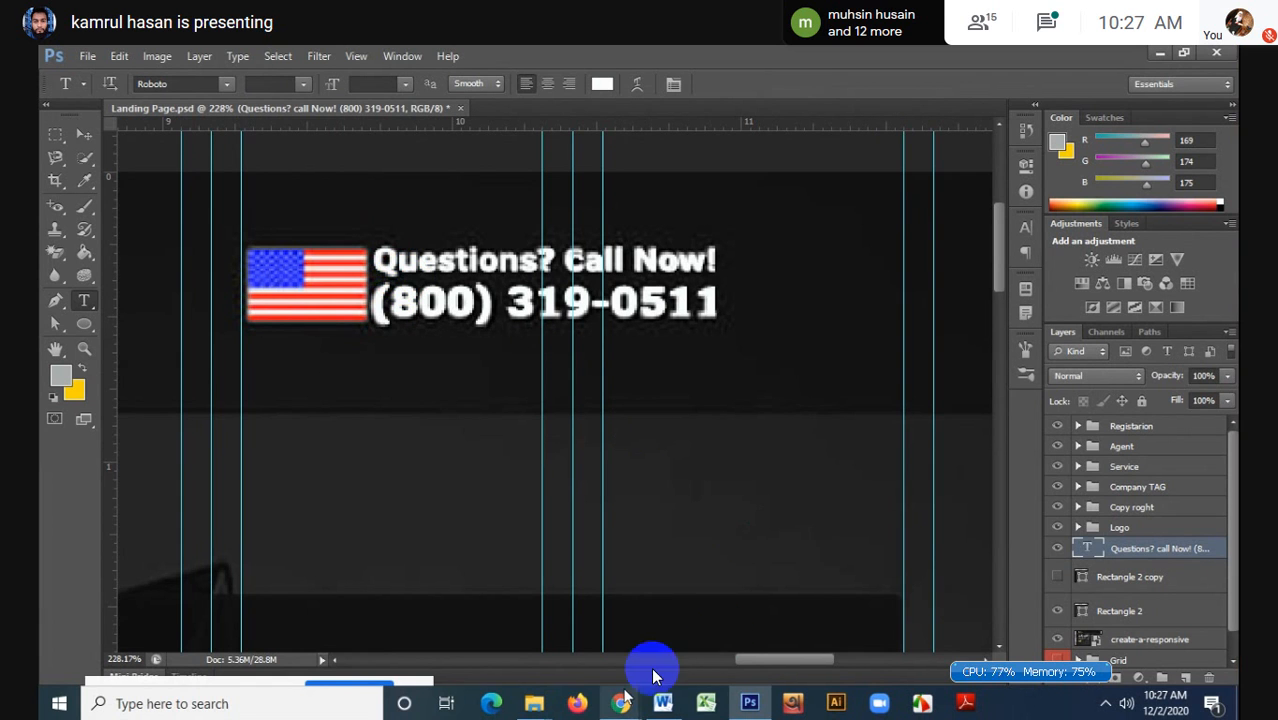
# - Switch to Chrome and search Google for "usa flag" in a new tab
pyautogui.moveTo(620, 703)
pyautogui.click(545, 632)
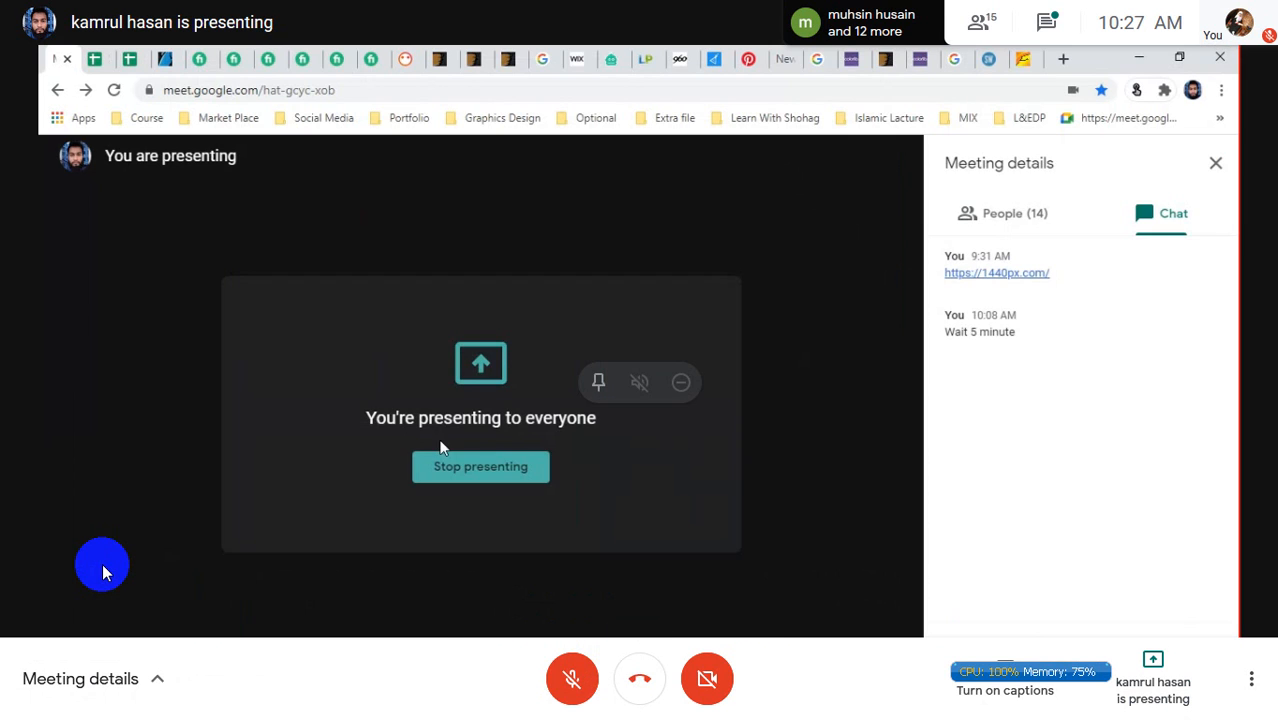
pyautogui.click(1063, 58)
pyautogui.click(940, 85)
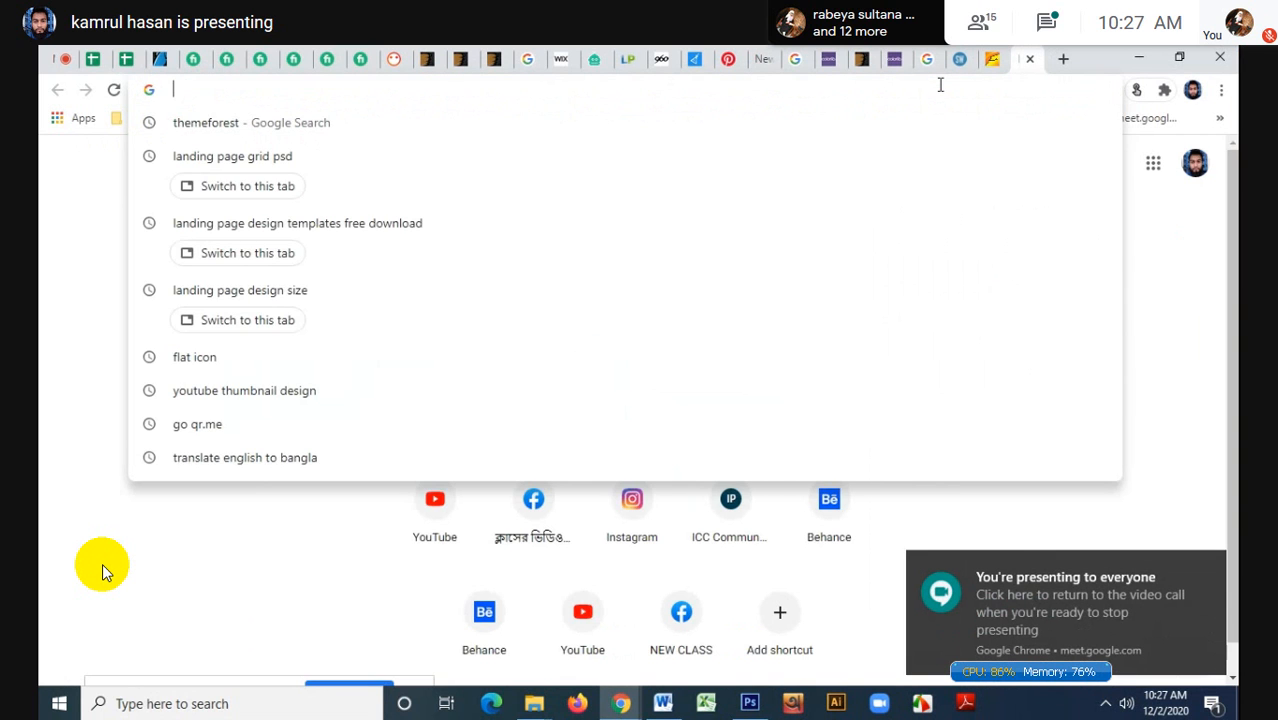
pyautogui.write('usa')
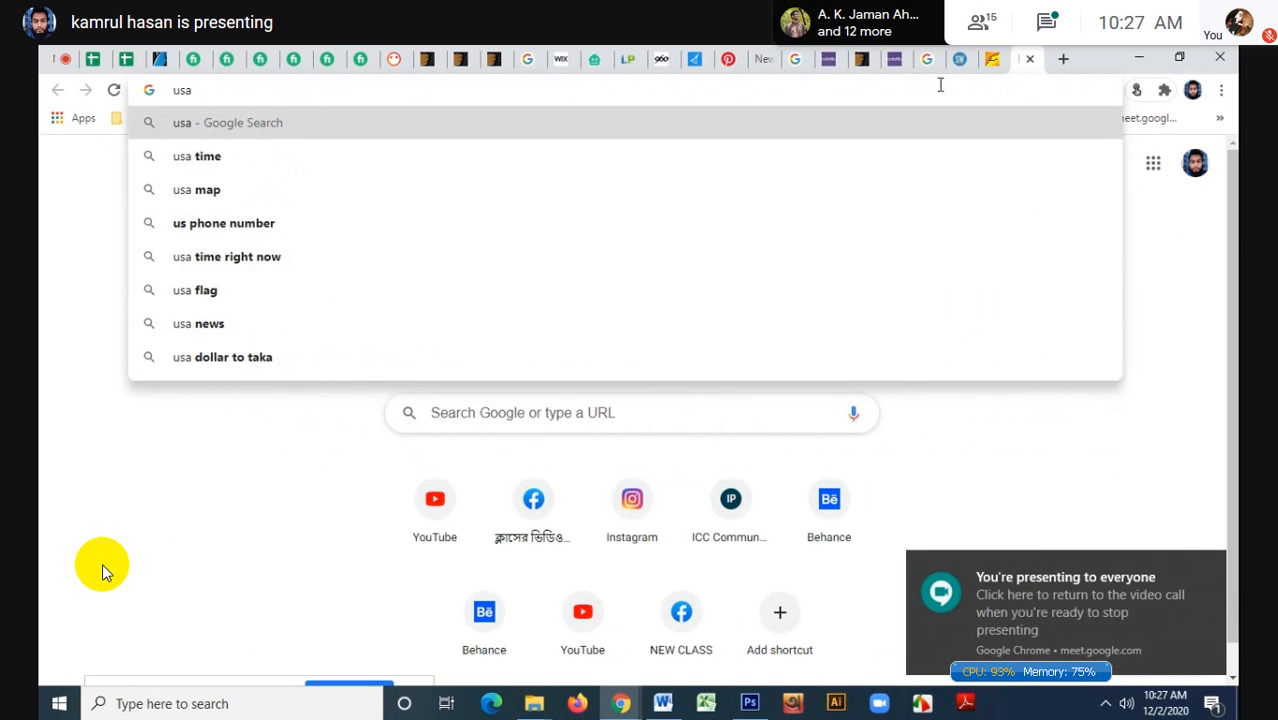
pyautogui.write(' flag')
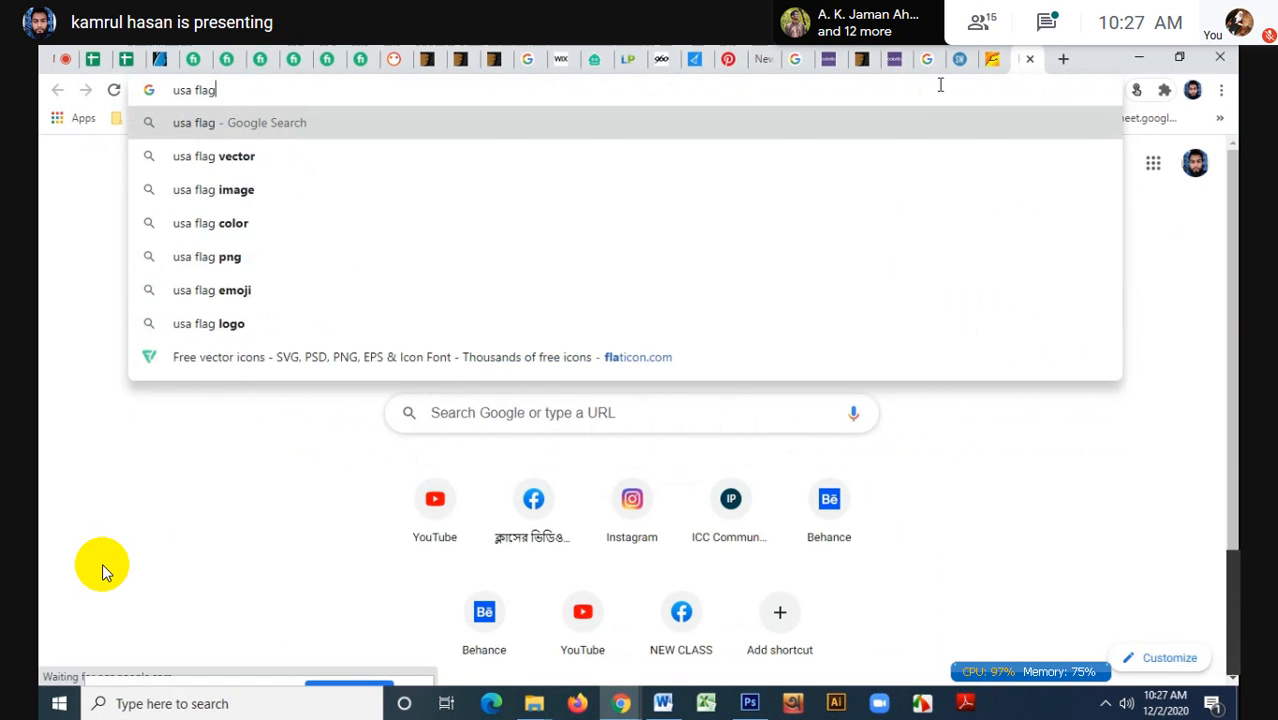
pyautogui.press('Return')
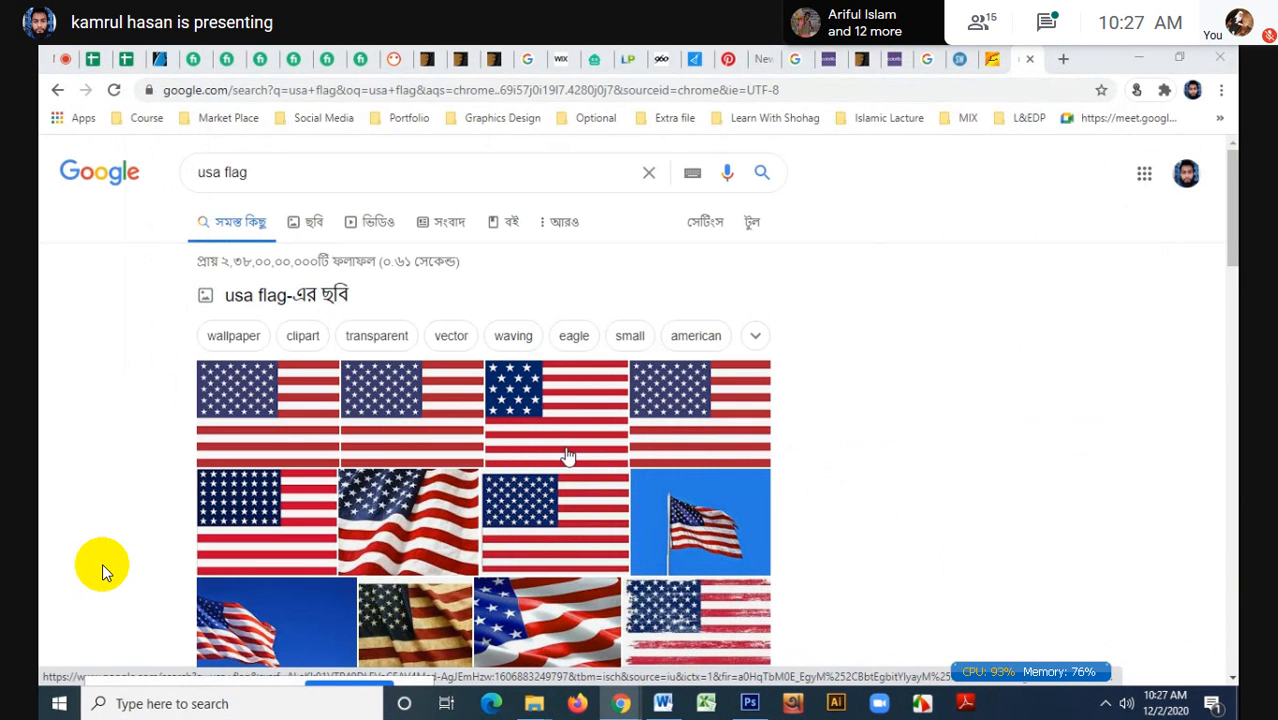
# - Show the image results for "usa flag" and look through them for a flat rectangular flag
pyautogui.click(748, 704)
pyautogui.click(741, 706)
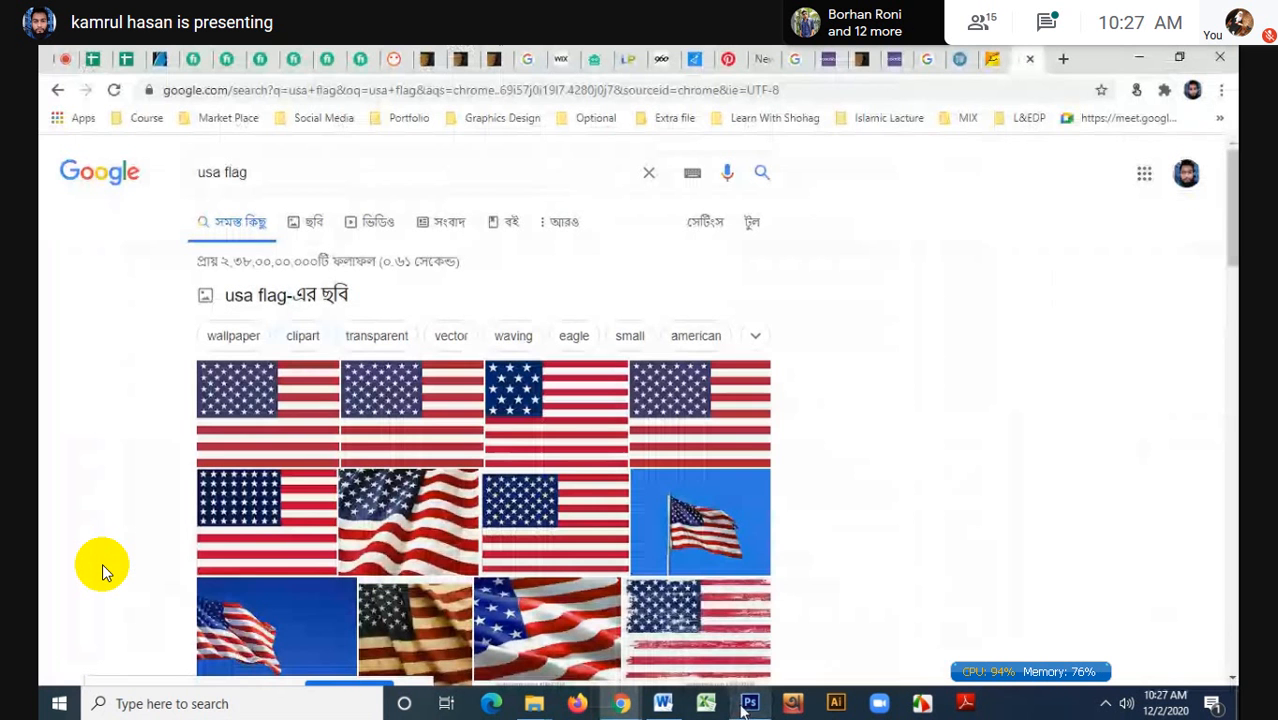
pyautogui.click(744, 708)
pyautogui.click(744, 708)
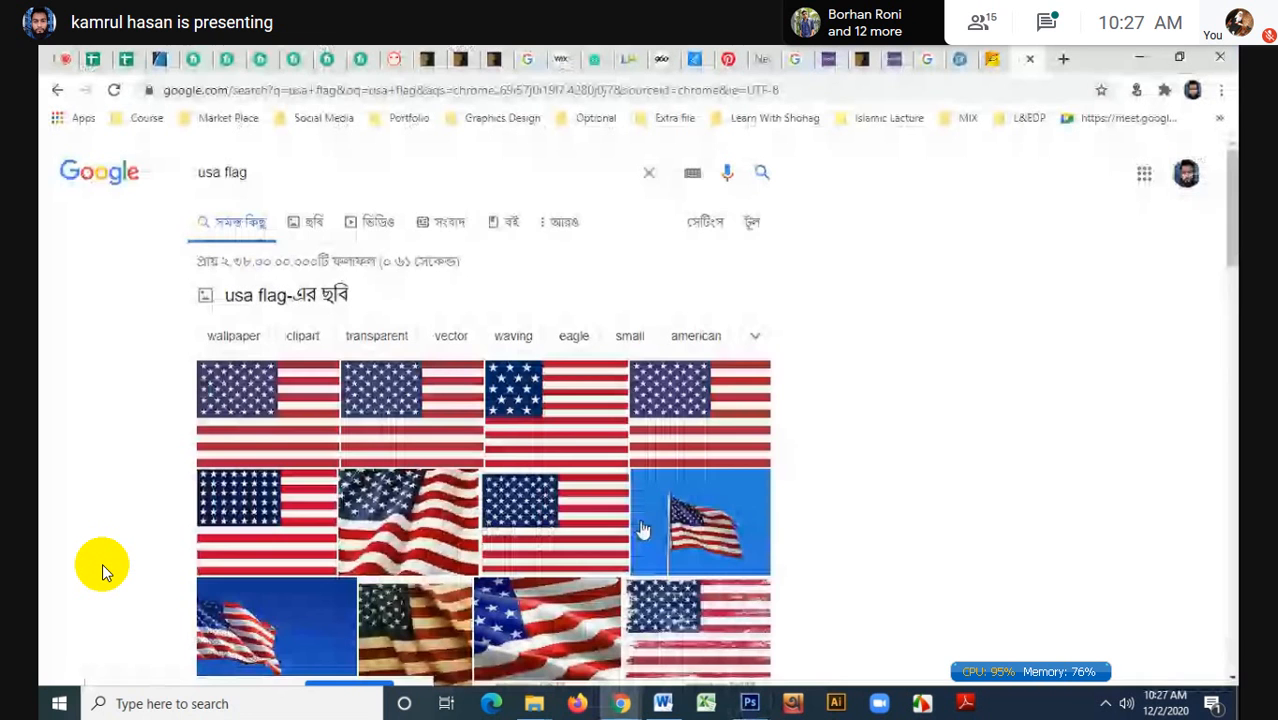
pyautogui.scroll(-3, 643, 530)
pyautogui.scroll(3, 643, 530)
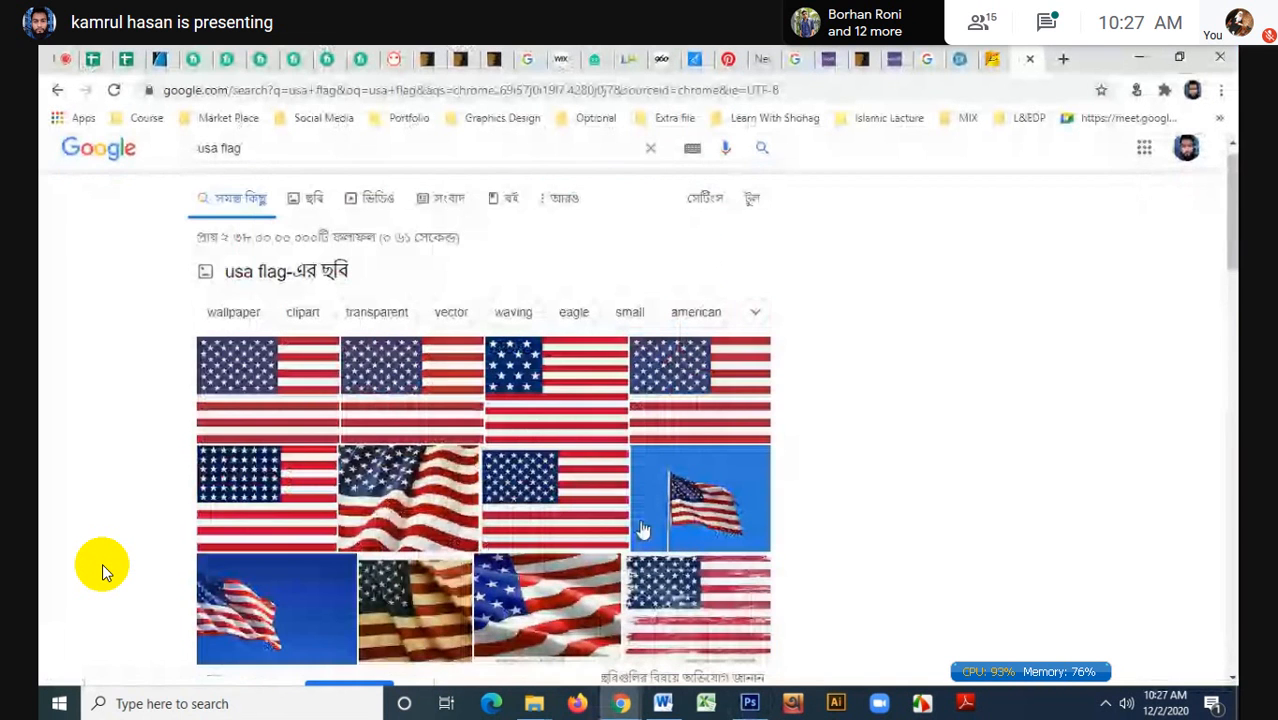
pyautogui.click(314, 221)
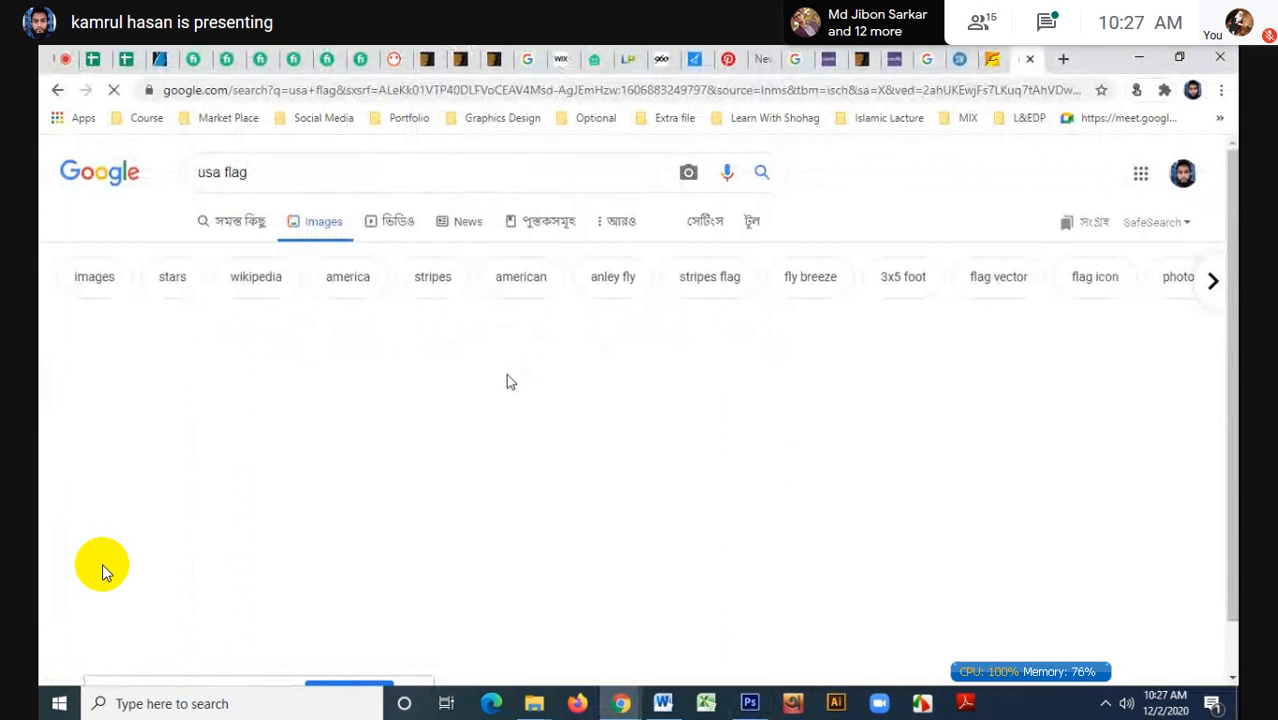
pyautogui.scroll(-10, 505, 383)
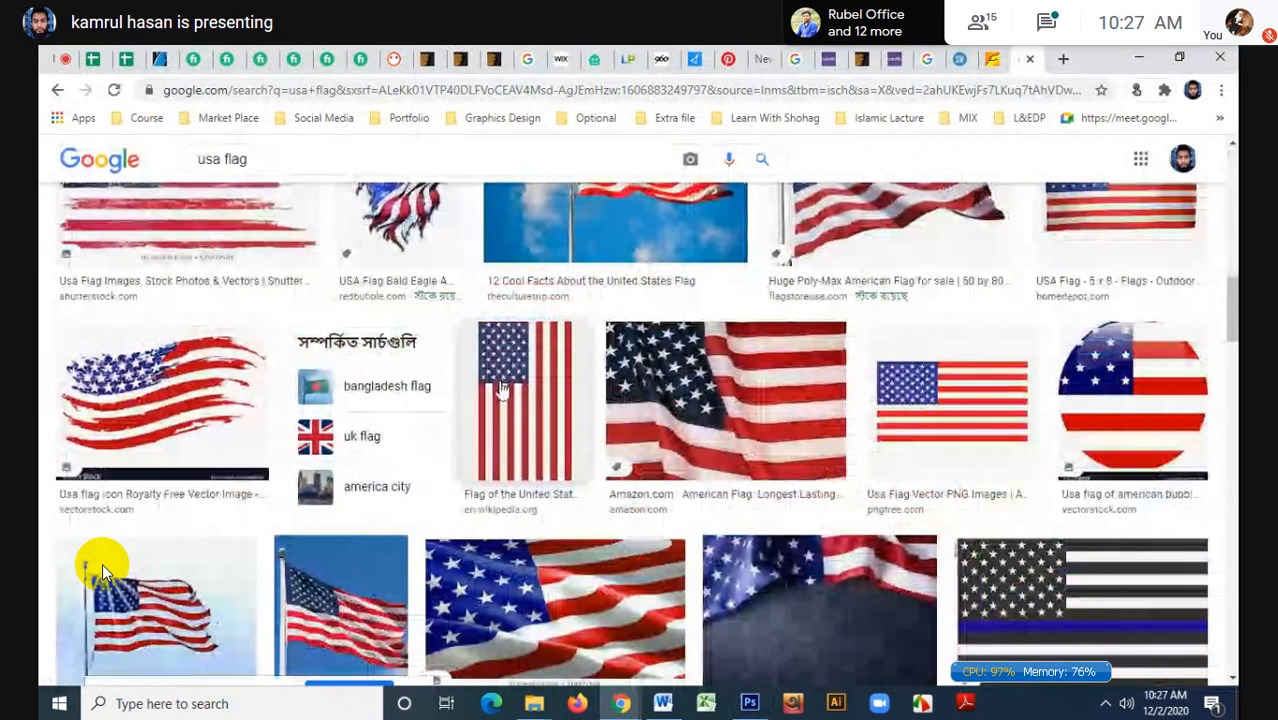
pyautogui.scroll(4, 914, 412)
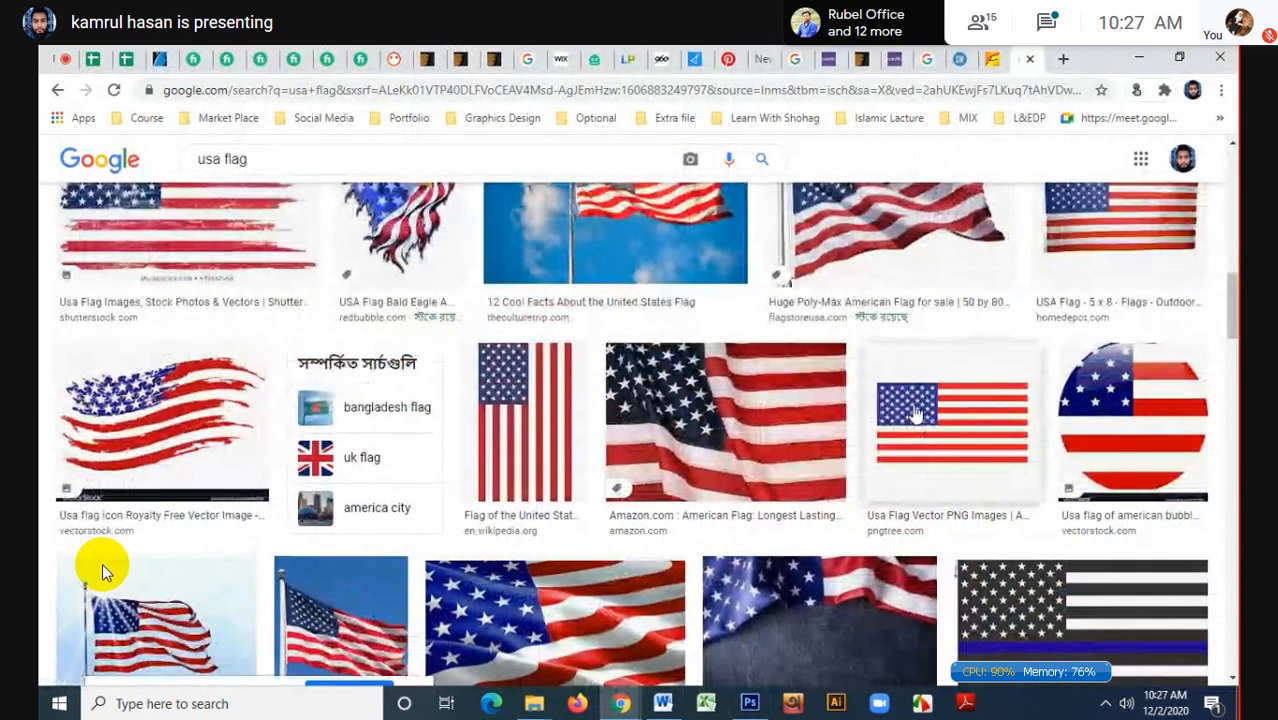
pyautogui.scroll(-2, 914, 412)
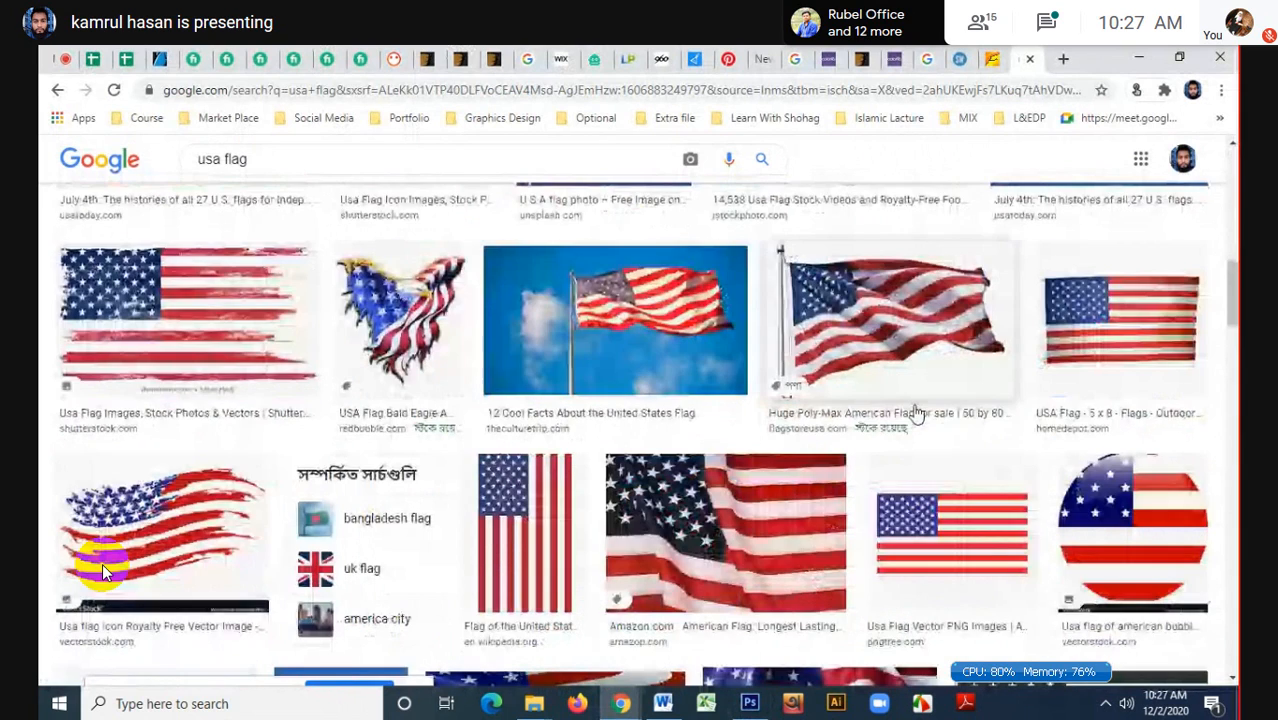
pyautogui.scroll(-1, 914, 412)
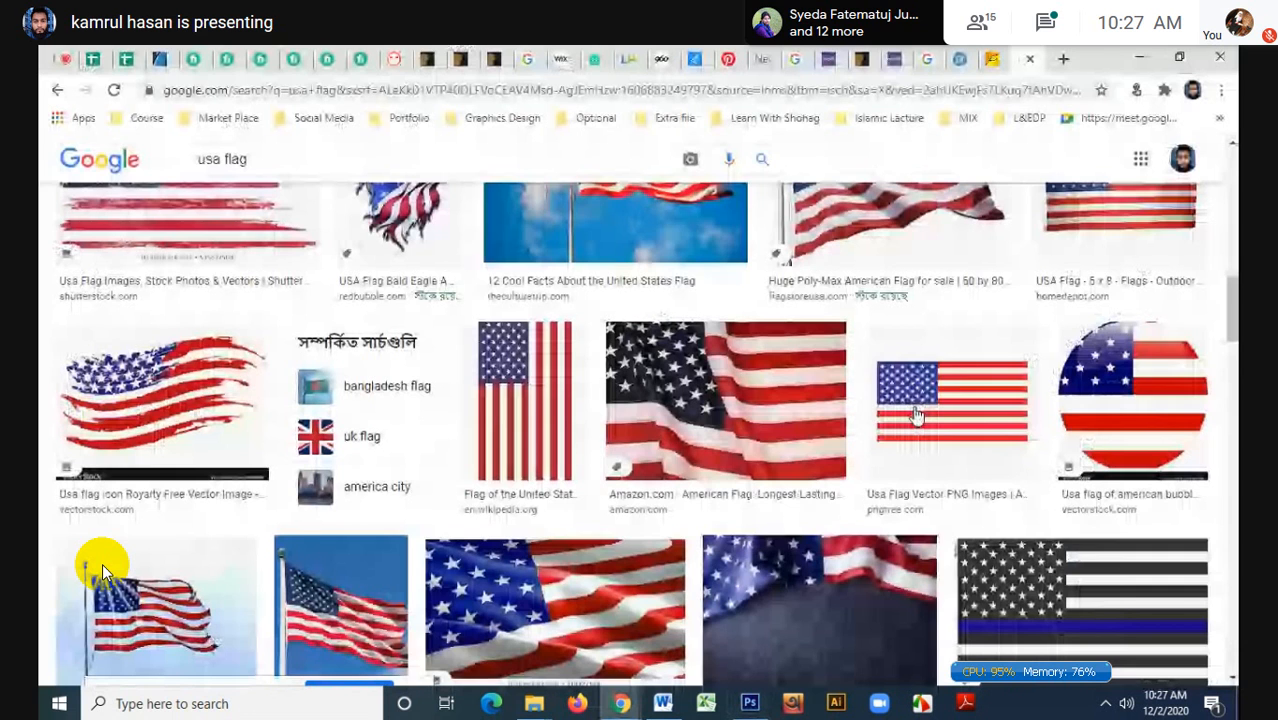
# - Open the Pngtree "Usa Flag Vector PNG Images" result and copy its preview image
pyautogui.click(915, 413)
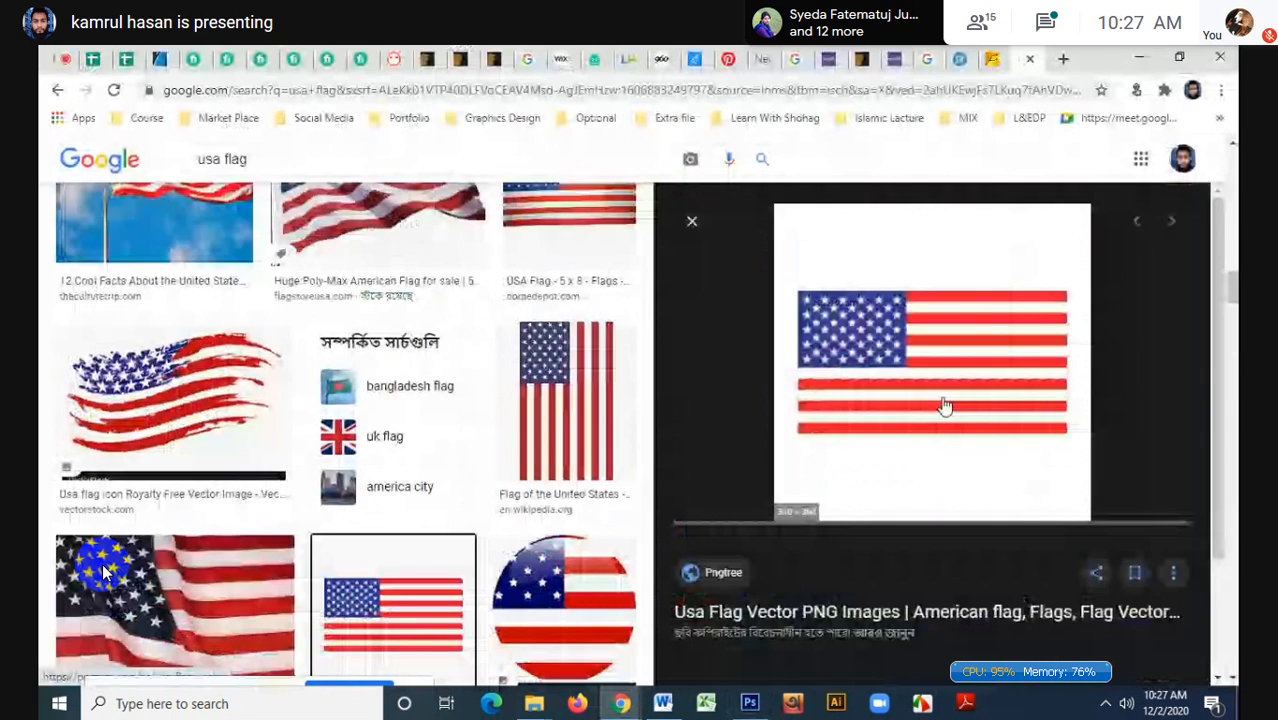
pyautogui.scroll(-3, 703, 412)
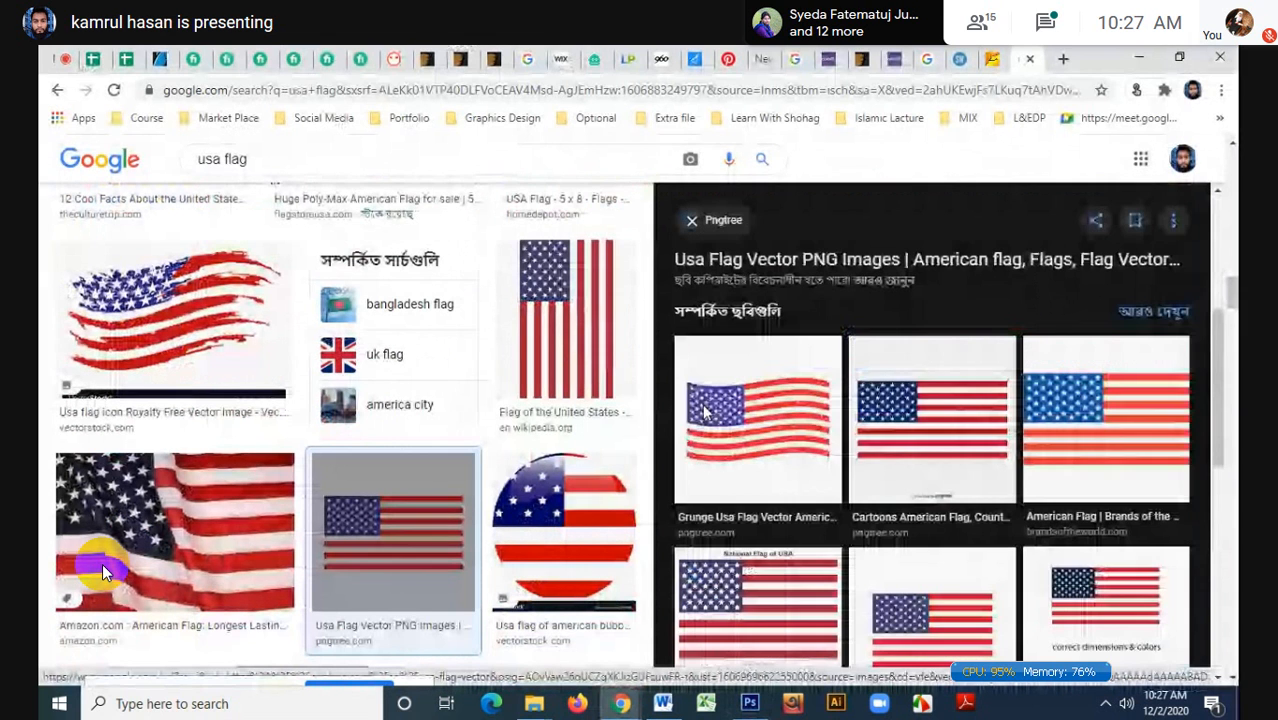
pyautogui.scroll(3, 757, 418)
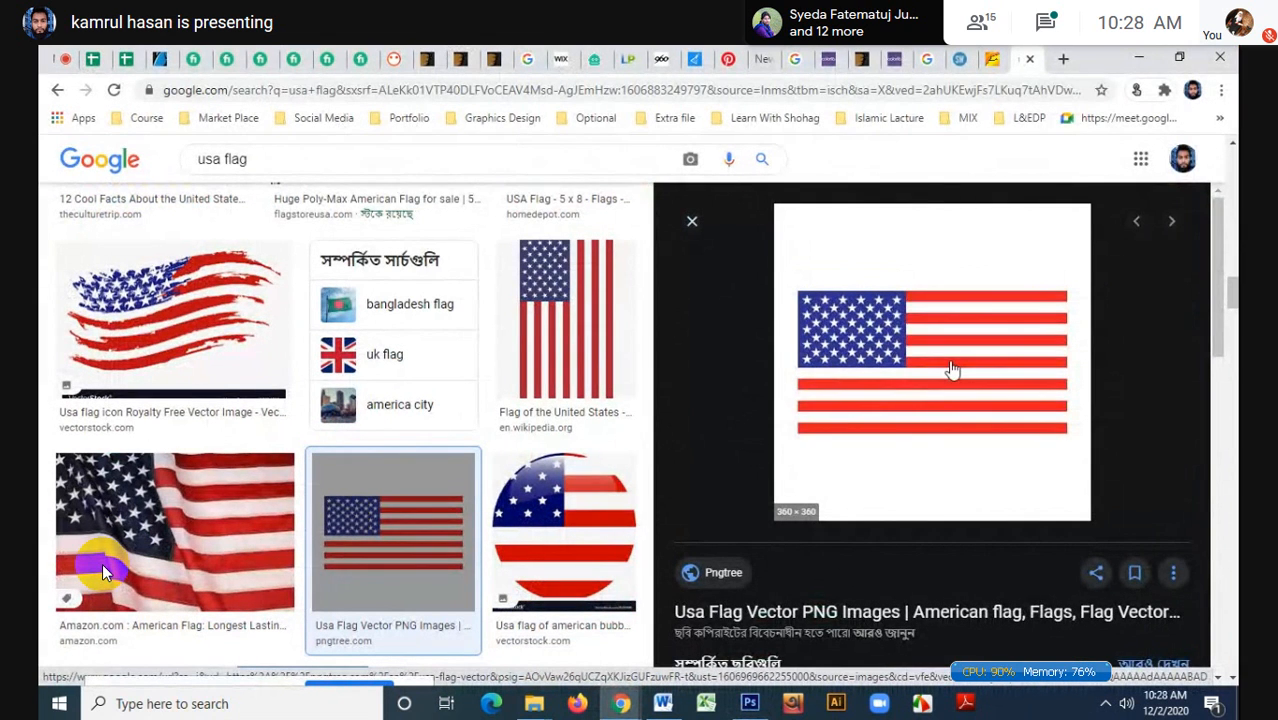
pyautogui.rightClick(952, 370)
pyautogui.click(997, 545)
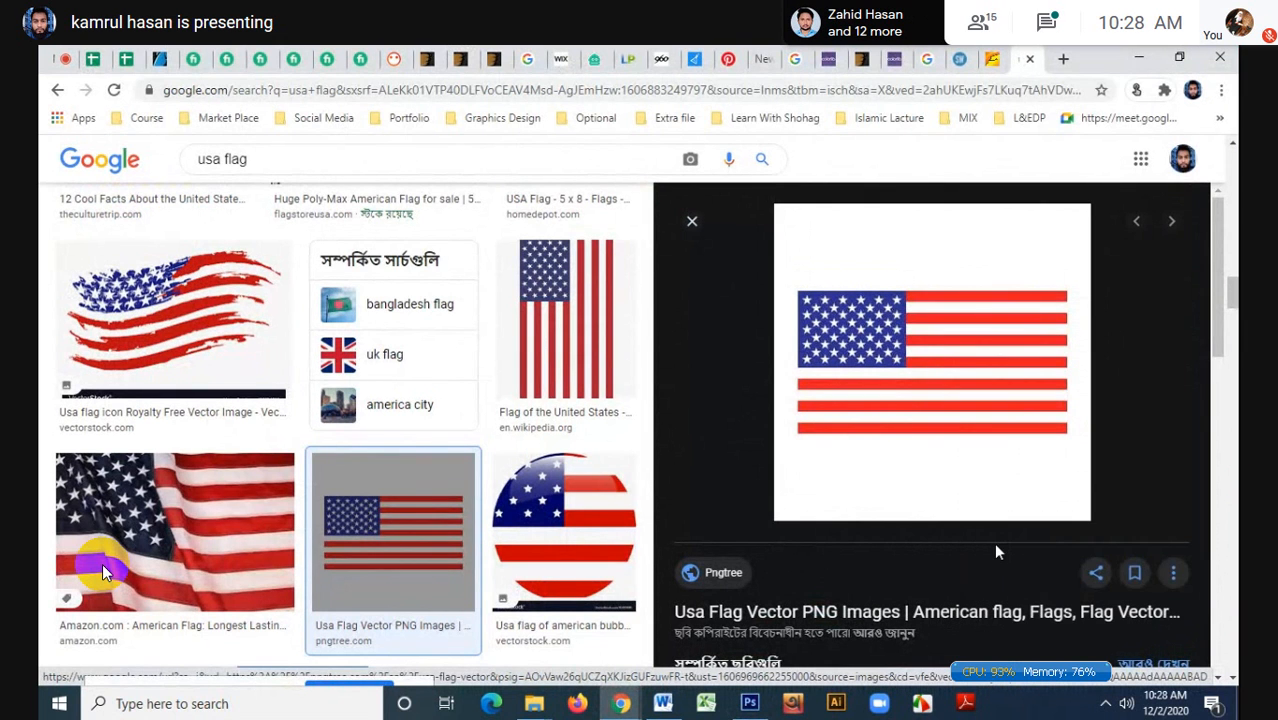
pyautogui.scroll(-1, 578, 368)
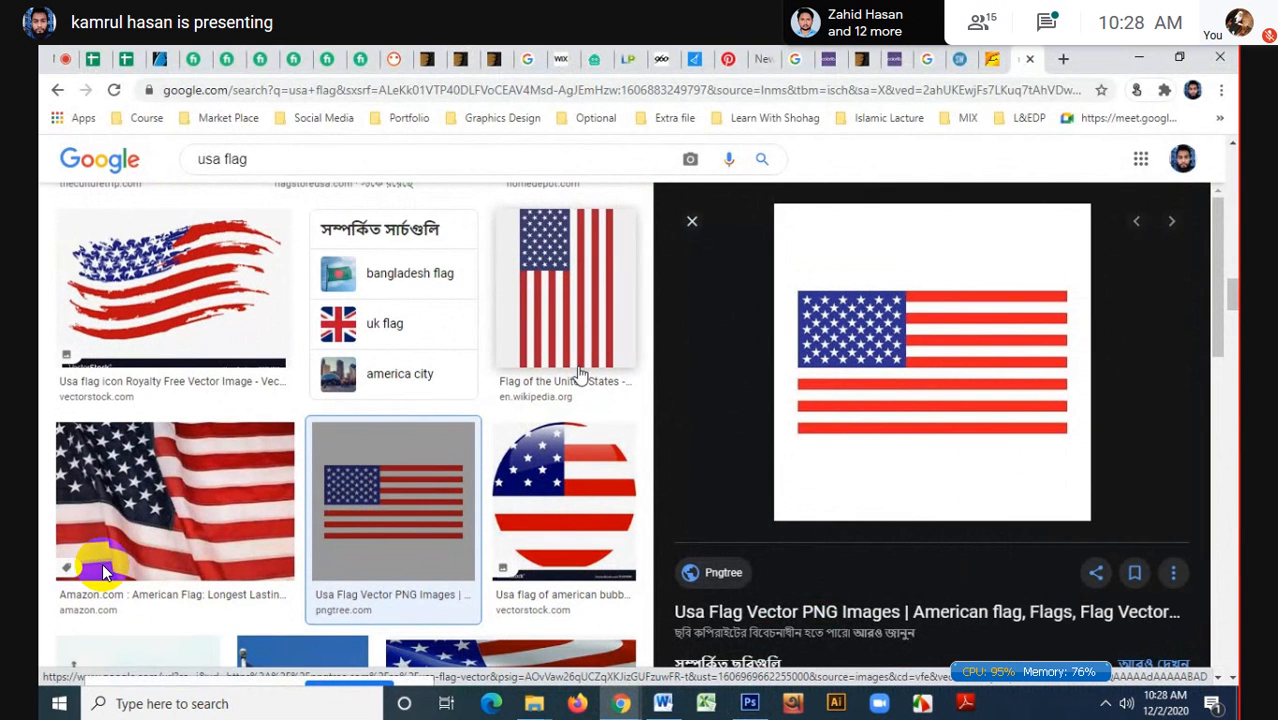
pyautogui.scroll(-6, 580, 375)
# - Switch back to Photoshop and paste the copied flag into a new layer above the contact text
pyautogui.hotkey('alt', 'Tab')
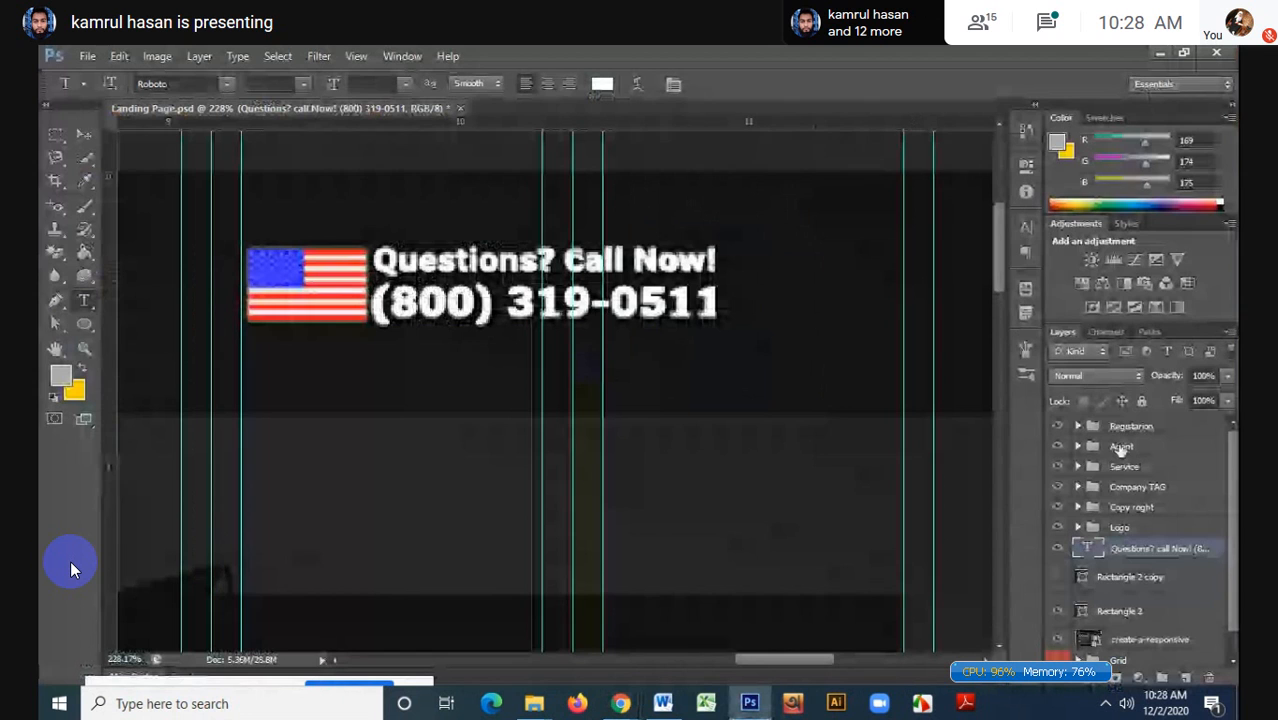
pyautogui.click(1185, 679)
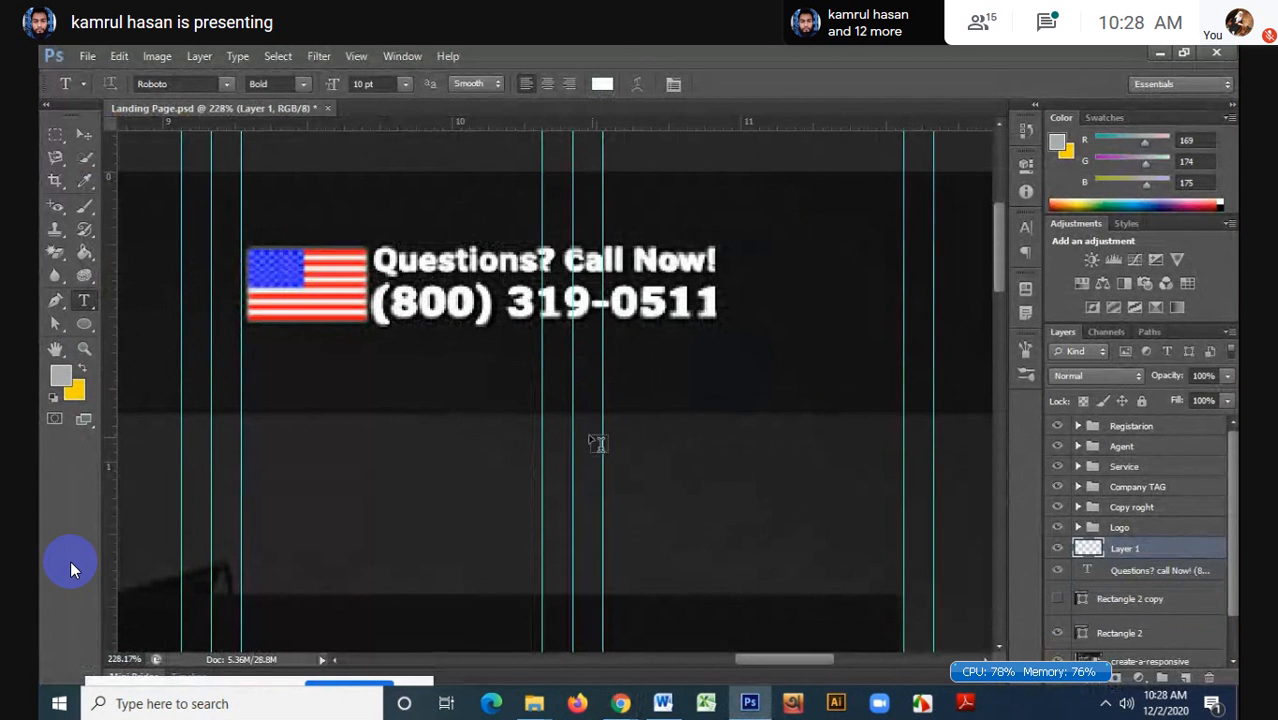
pyautogui.hotkey('ctrl', 'v')
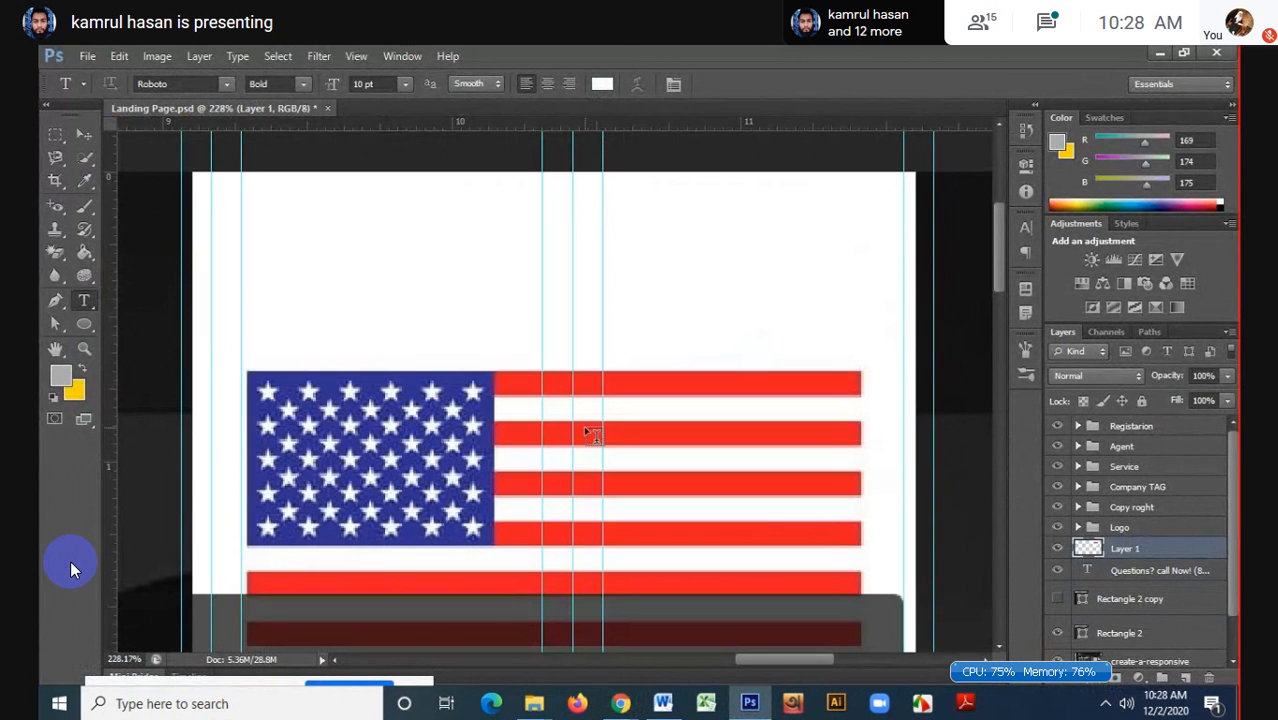
# - Scale the pasted flag to 30% in width and height and move it over the reference flag beside the contact text
pyautogui.hotkey('ctrl', 't')
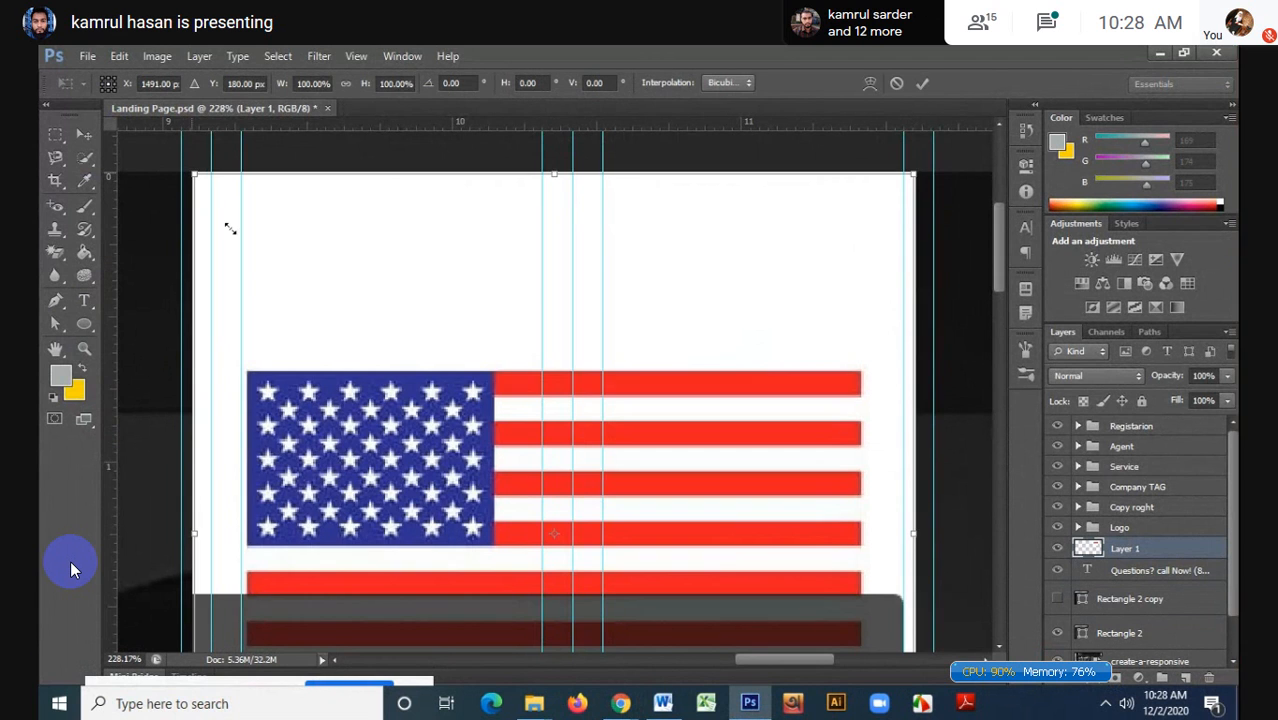
pyautogui.moveTo(230, 229); pyautogui.dragTo(445, 425)
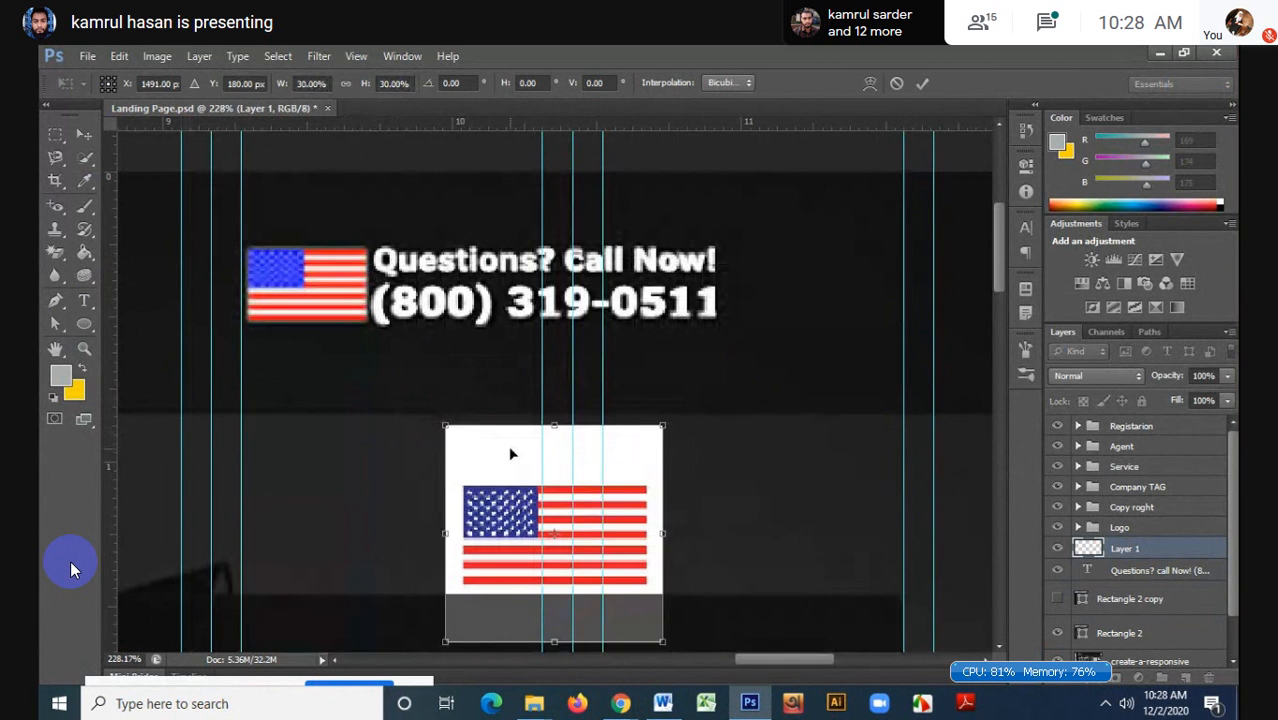
pyautogui.moveTo(511, 454); pyautogui.dragTo(292, 212)
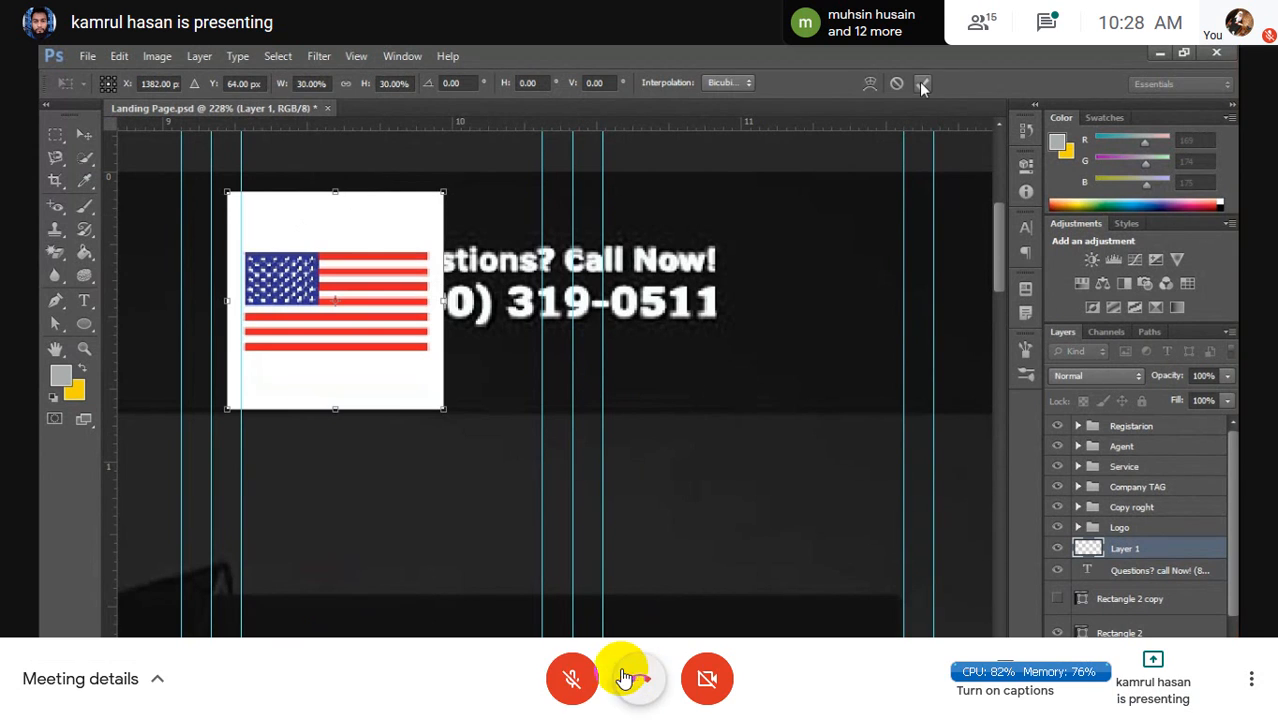
pyautogui.click(566, 679)
pyautogui.click(414, 556)
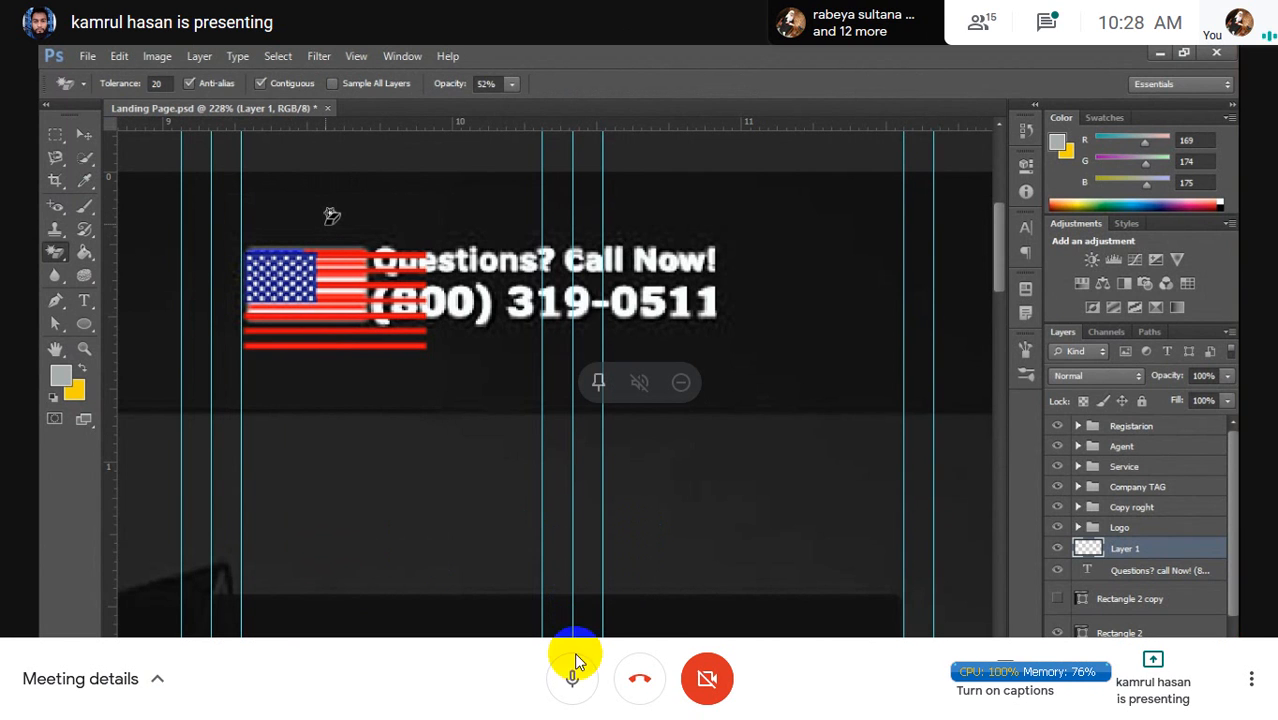
pyautogui.click(574, 680)
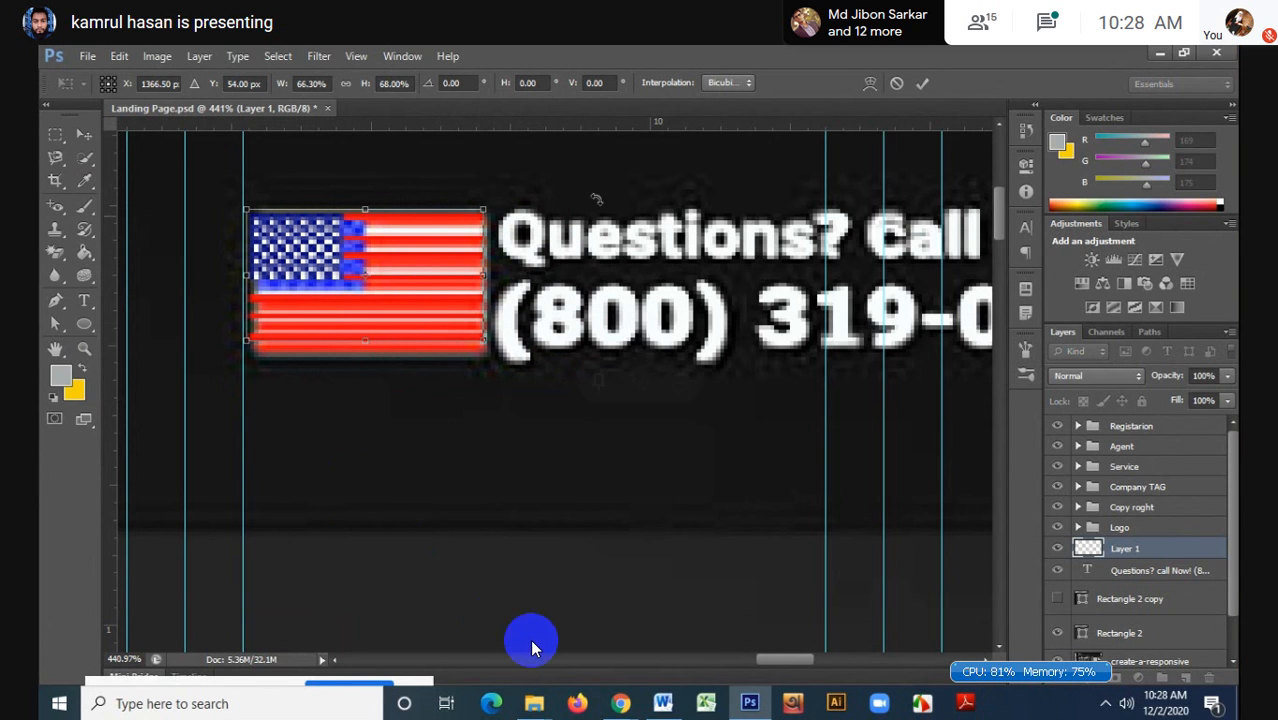
pyautogui.click(572, 676)
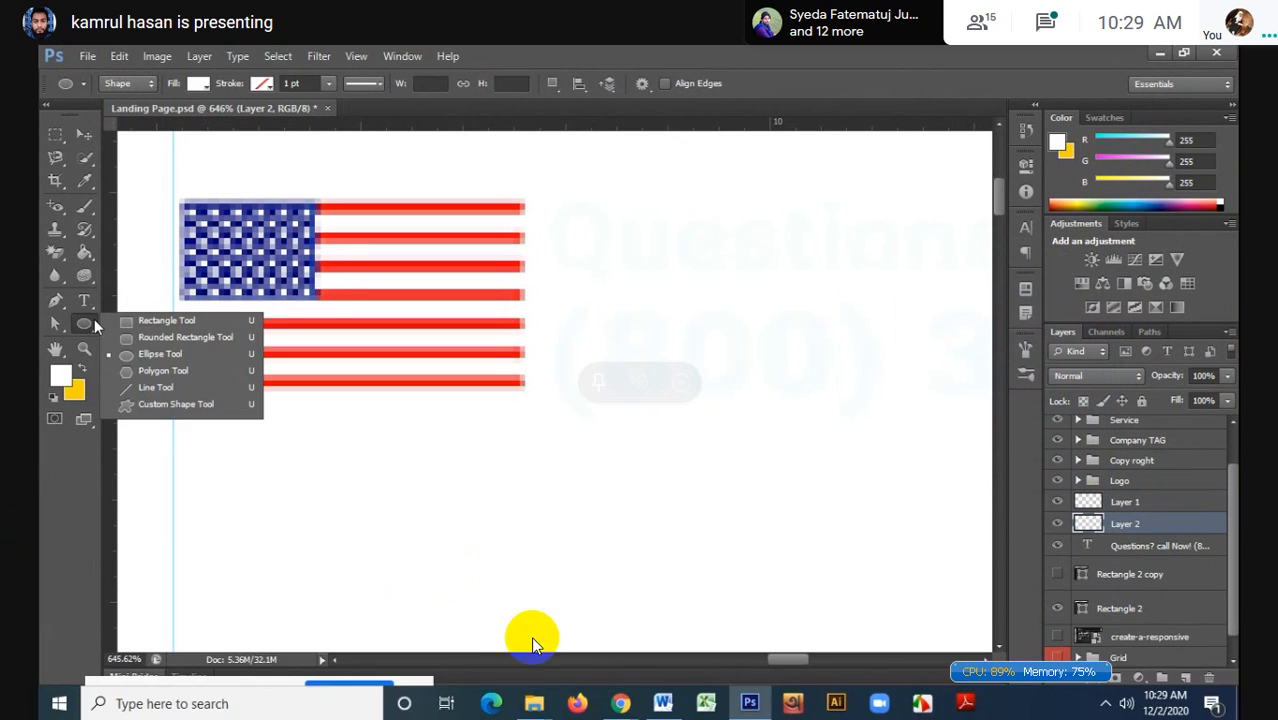
pyautogui.click(567, 679)
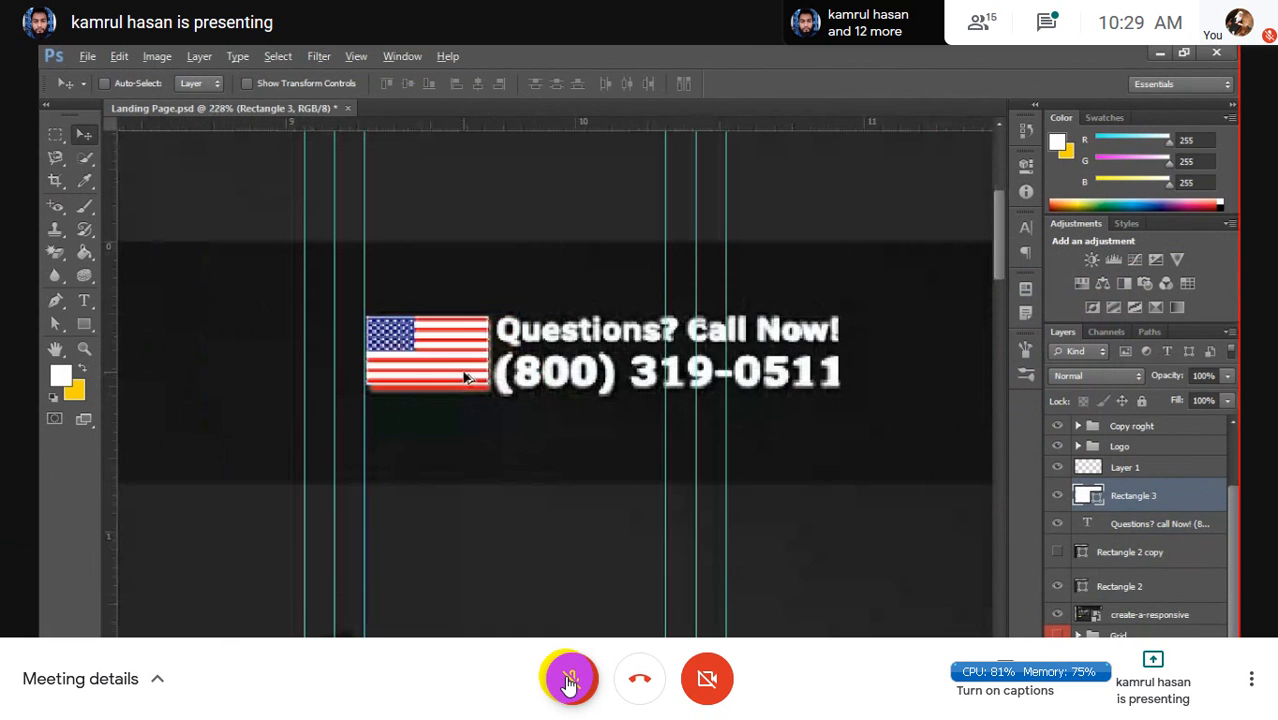
pyautogui.click(570, 680)
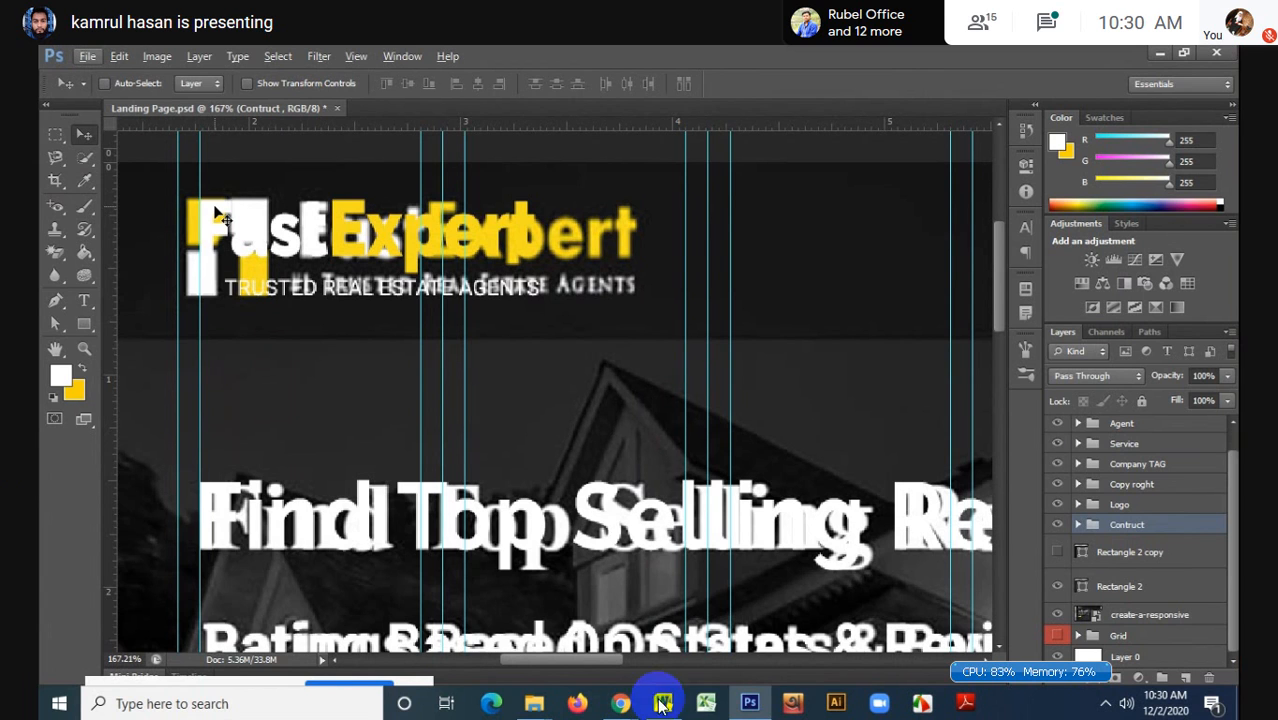
pyautogui.moveTo(562, 621)
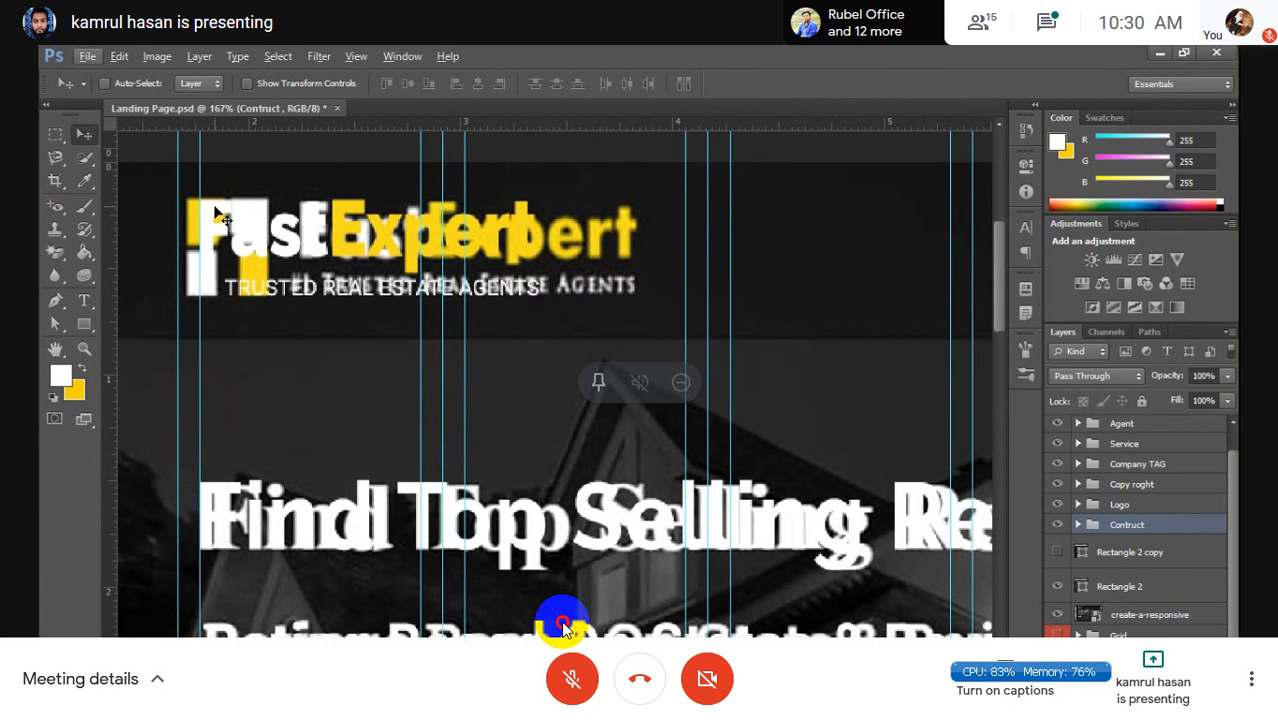
pyautogui.click(566, 685)
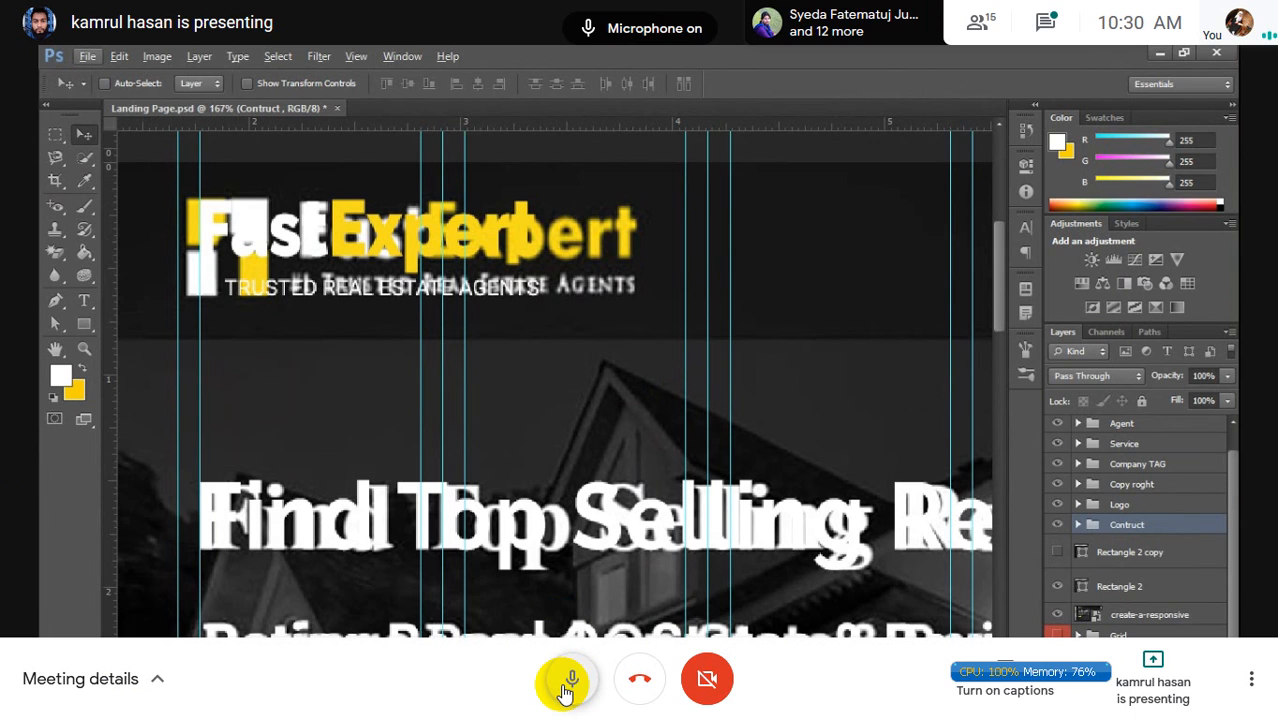
pyautogui.click(566, 685)
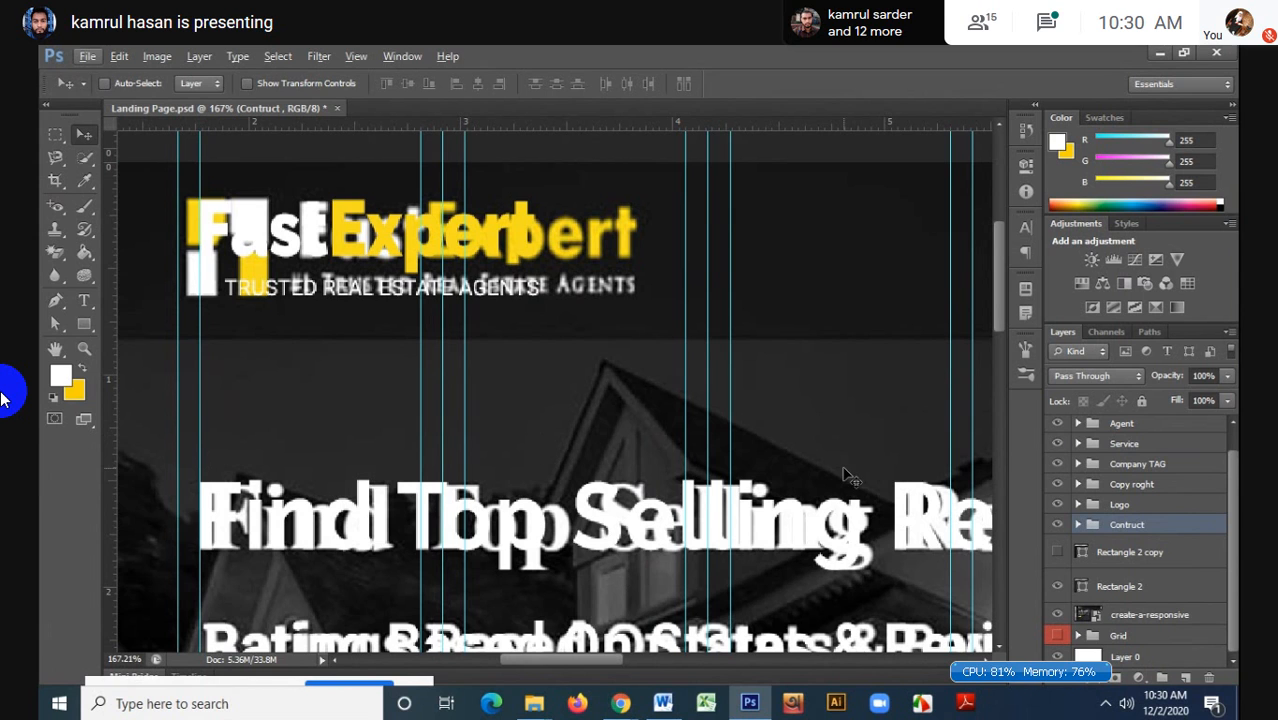
# - Duplicate the hidden Rectangle 2 copy header layer and make only the duplicate visible
pyautogui.scroll(1, 970, 230)
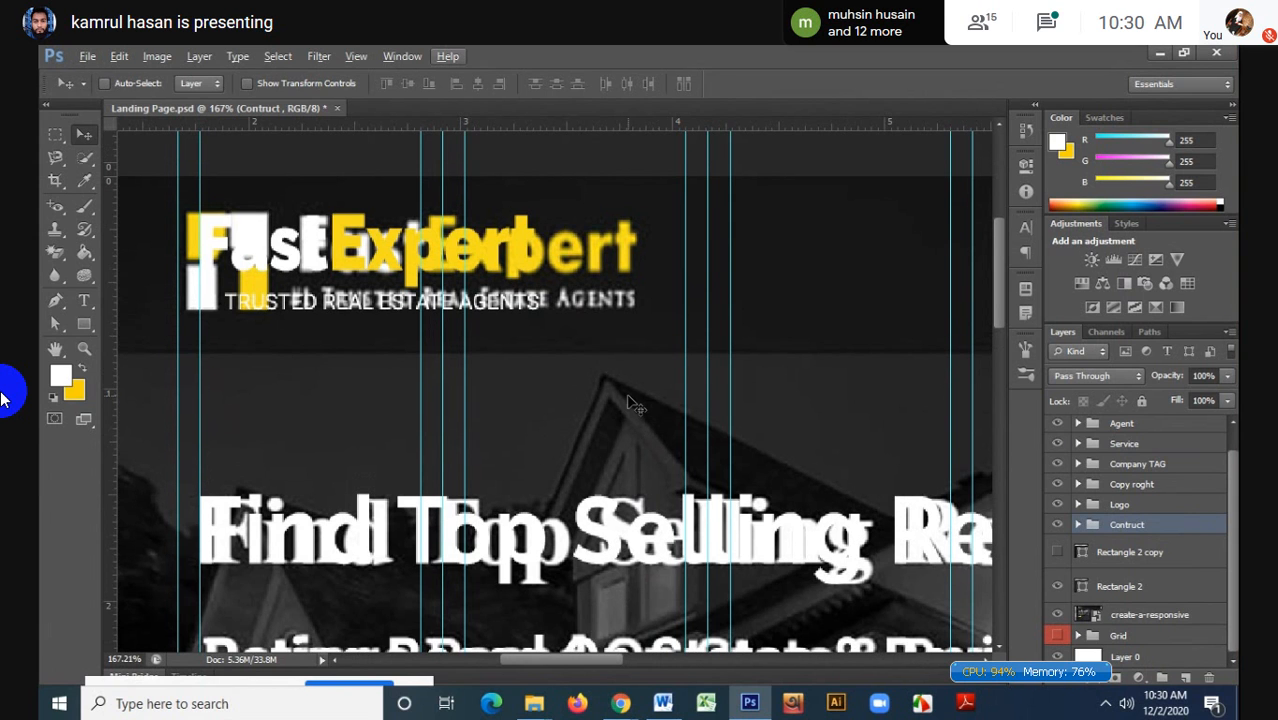
pyautogui.scroll(5, 632, 403)
pyautogui.scroll(-6, 632, 403)
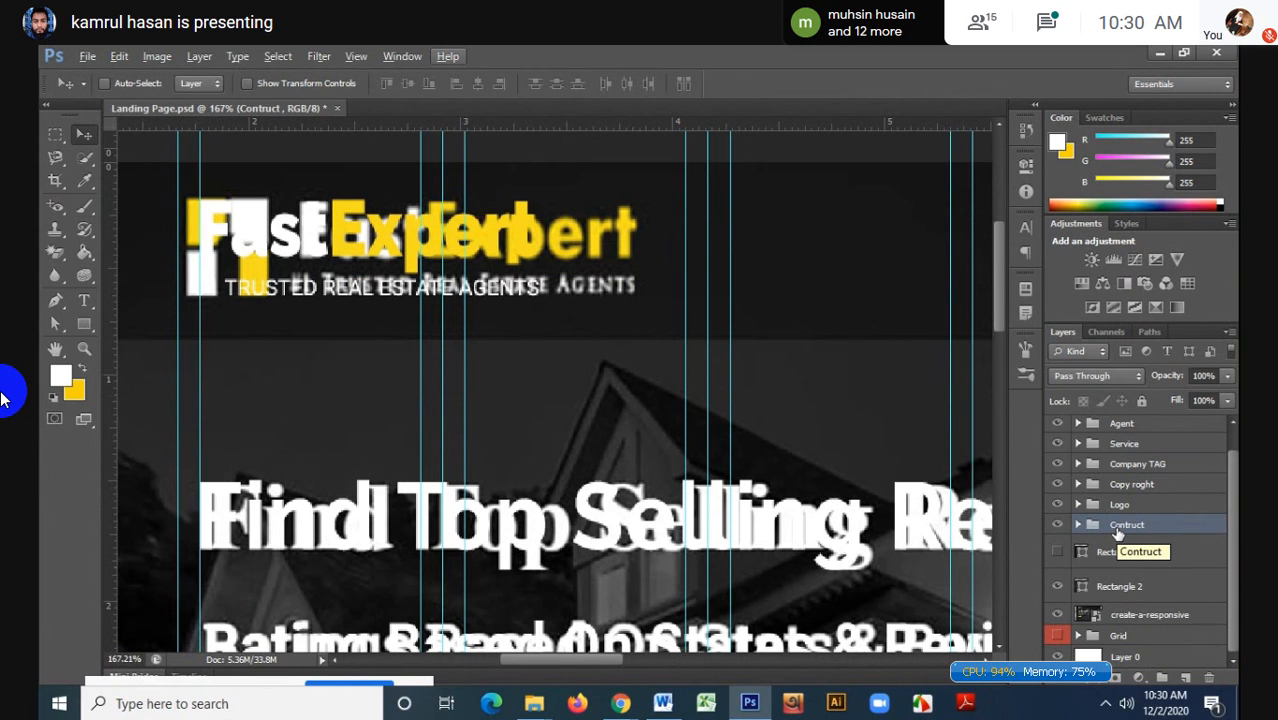
pyautogui.scroll(-1, 660, 468)
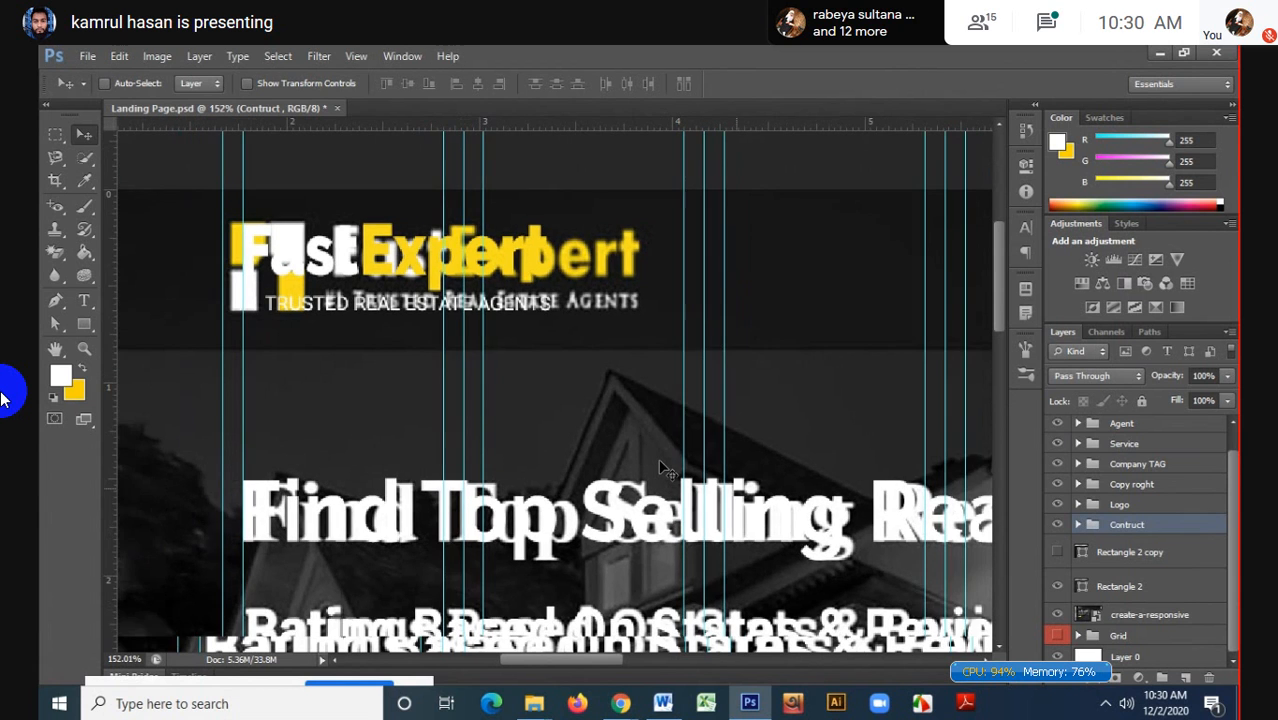
pyautogui.scroll(-5, 667, 470)
pyautogui.click(1058, 552)
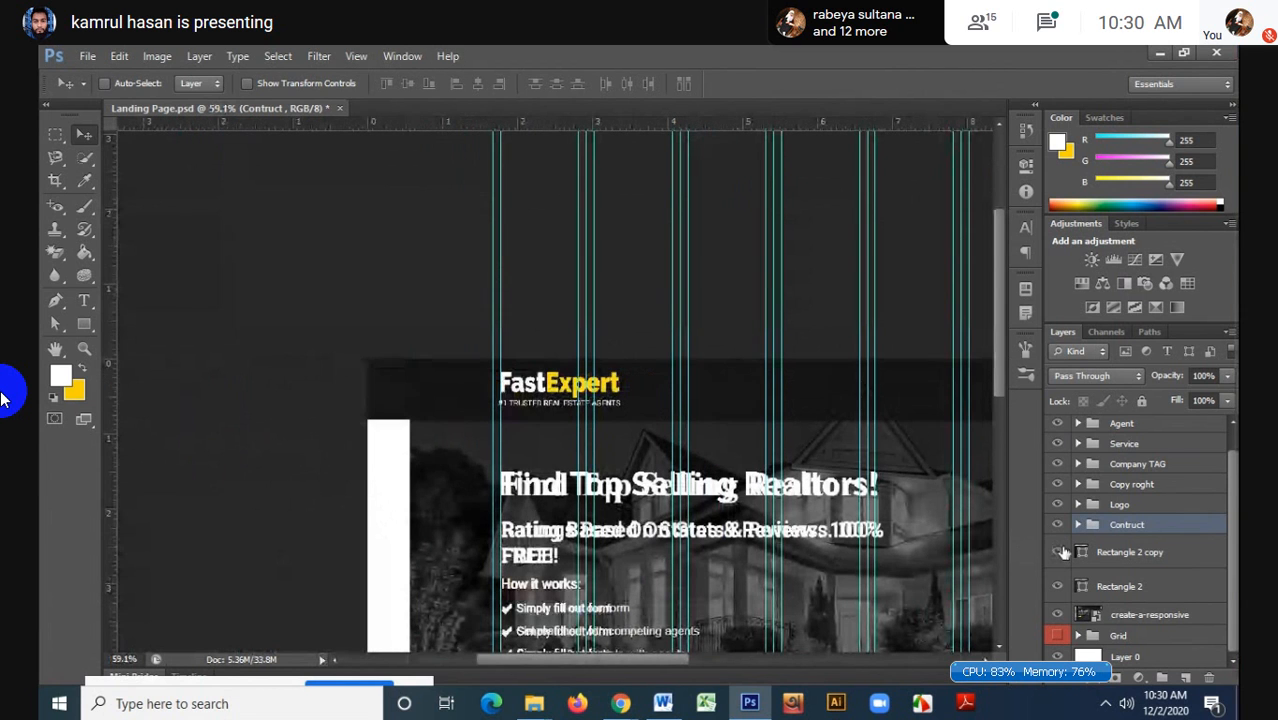
pyautogui.click(1124, 552)
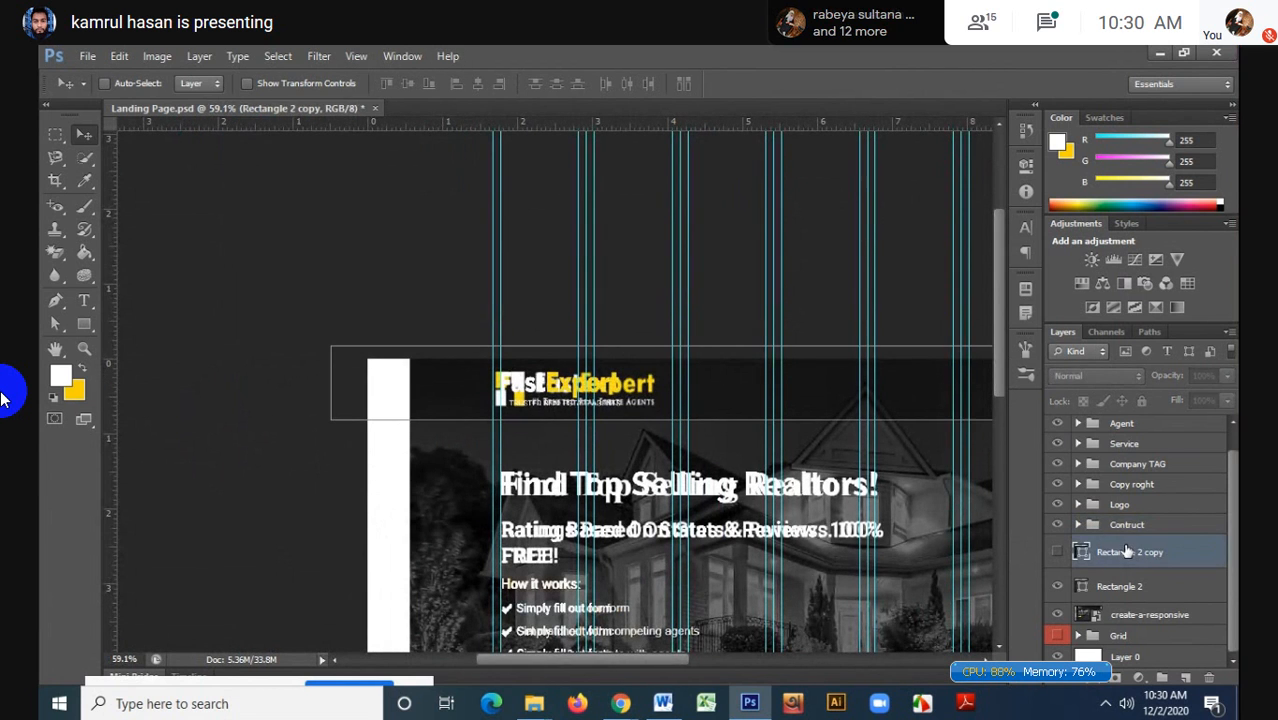
pyautogui.hotkey('ctrl', 'j')
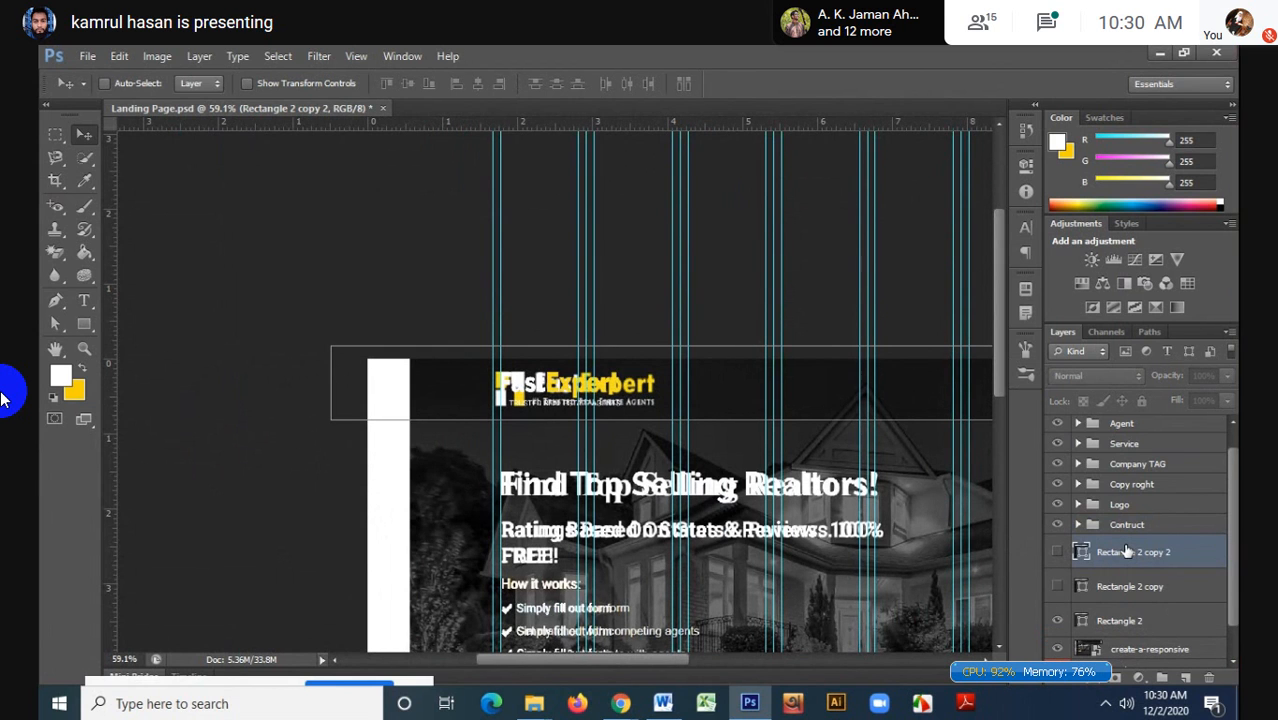
pyautogui.click(1057, 552)
pyautogui.scroll(-1, 784, 557)
pyautogui.scroll(-2, 784, 557)
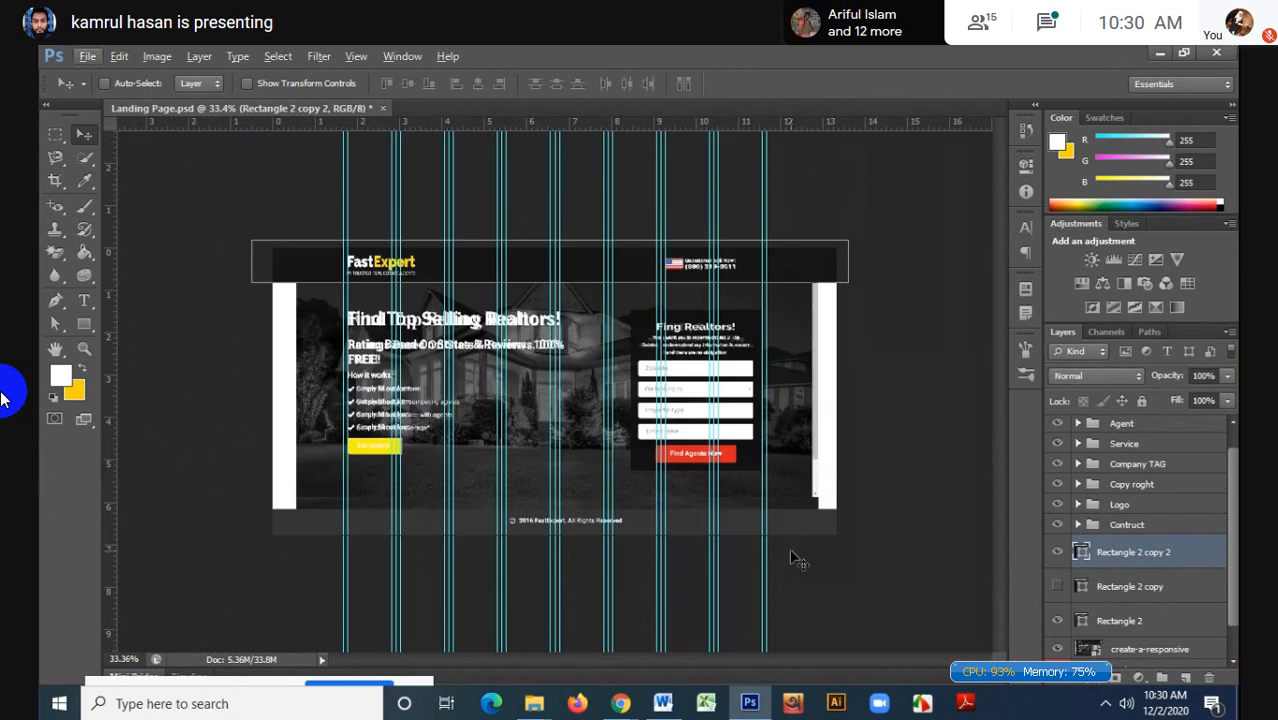
# - Free-transform the duplicated header rectangle so it spans the full hero area between the header and the footer bar
pyautogui.hotkey('ctrl', 't')
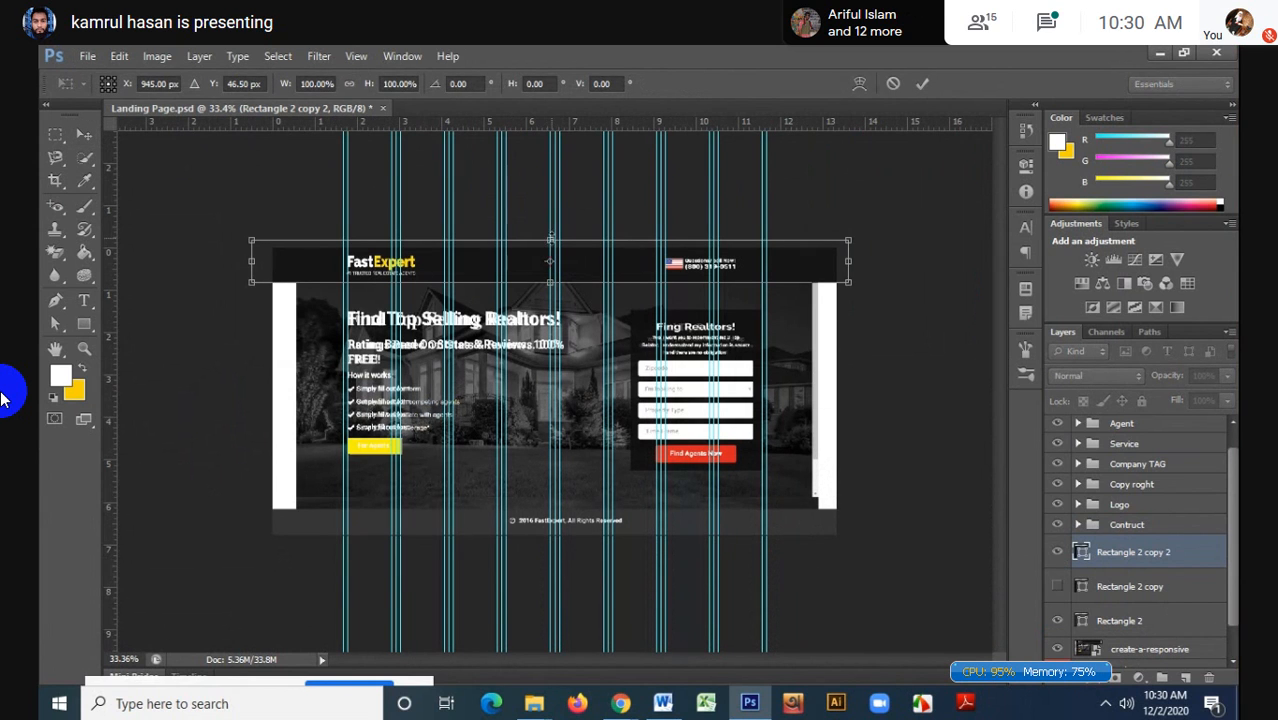
pyautogui.moveTo(550, 241); pyautogui.dragTo(550, 508)
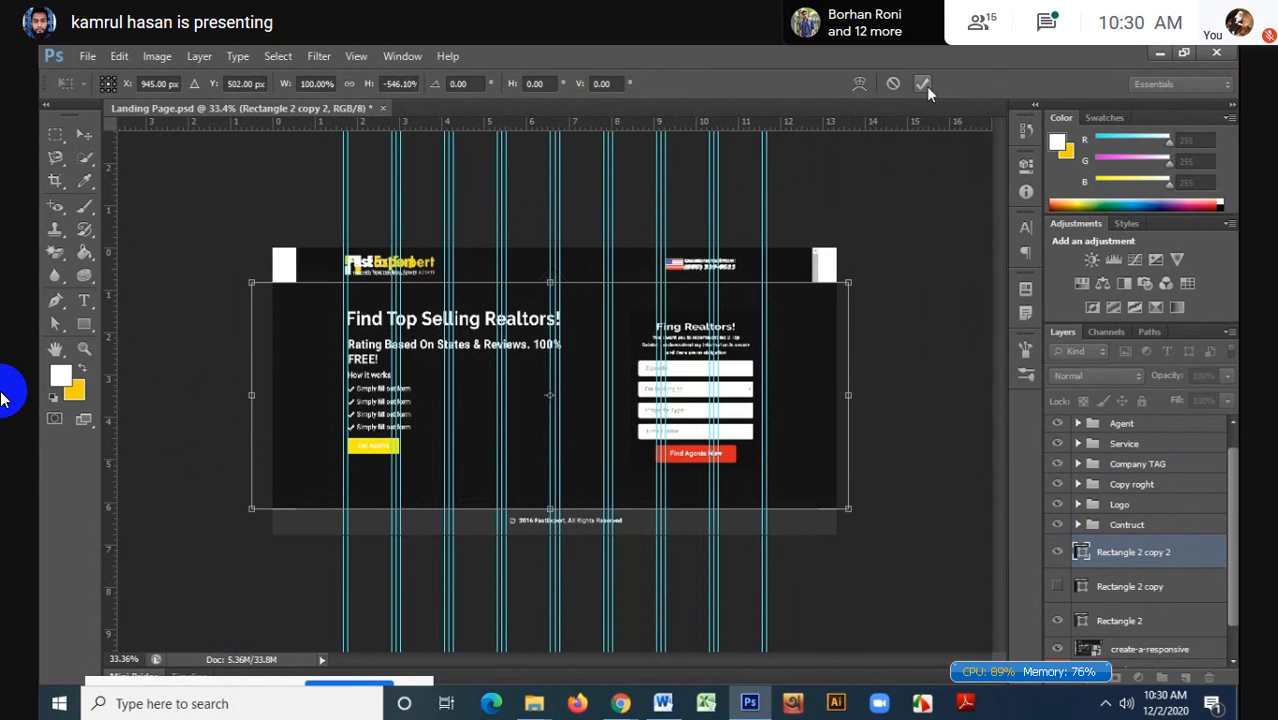
pyautogui.click(922, 85)
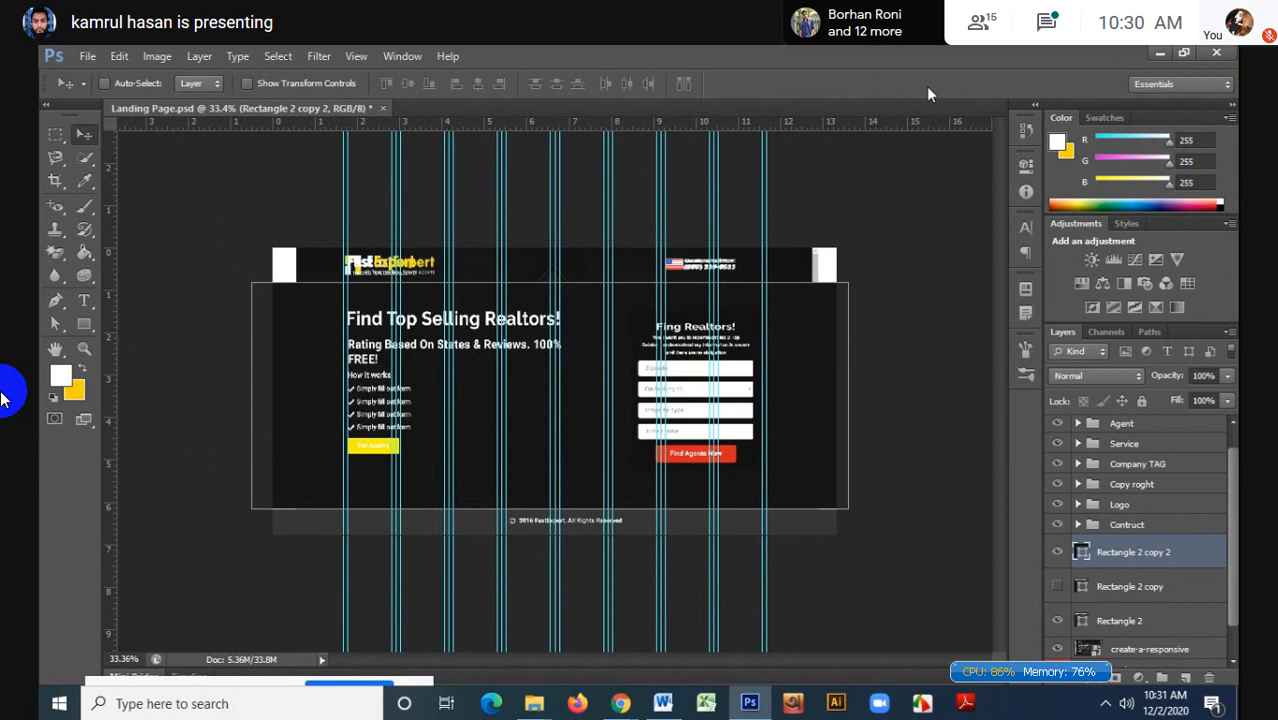
# - Compare the page with and without the Rectangle 2 copy 2 layer, leave it hidden, and add a new empty layer directly below it
pyautogui.click(1158, 597)
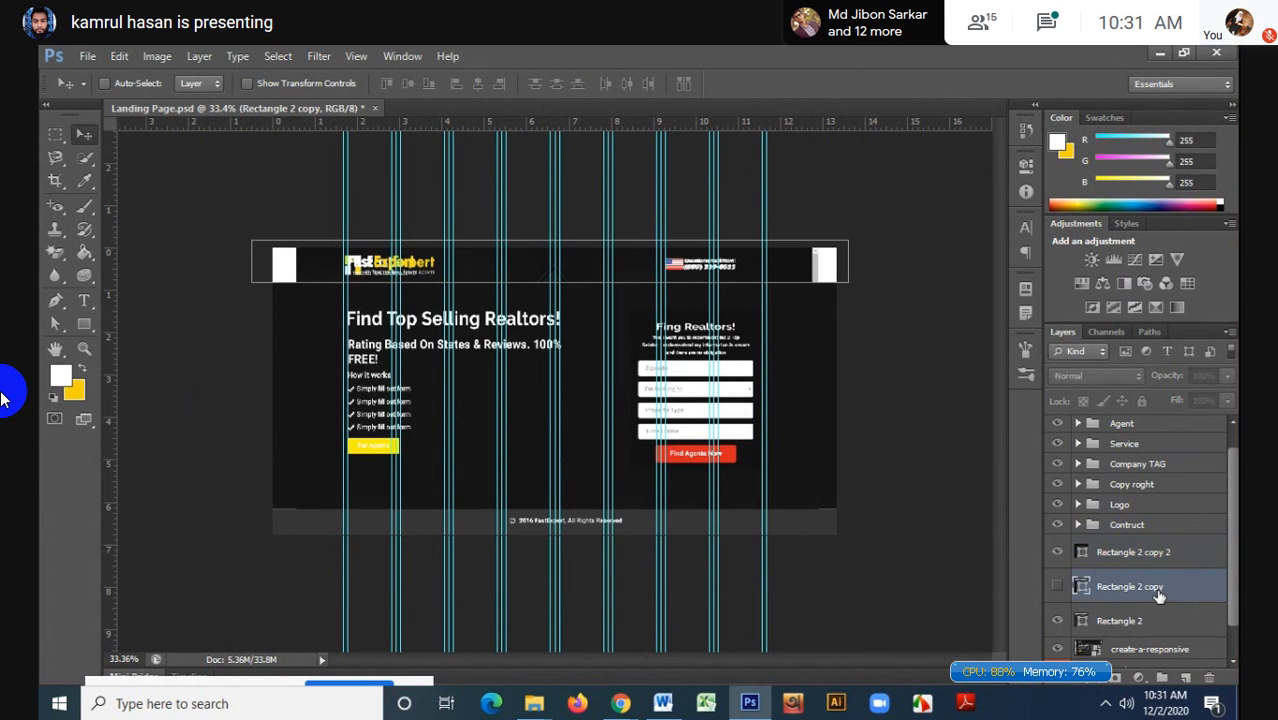
pyautogui.click(1115, 556)
pyautogui.click(1058, 555)
pyautogui.click(1058, 555)
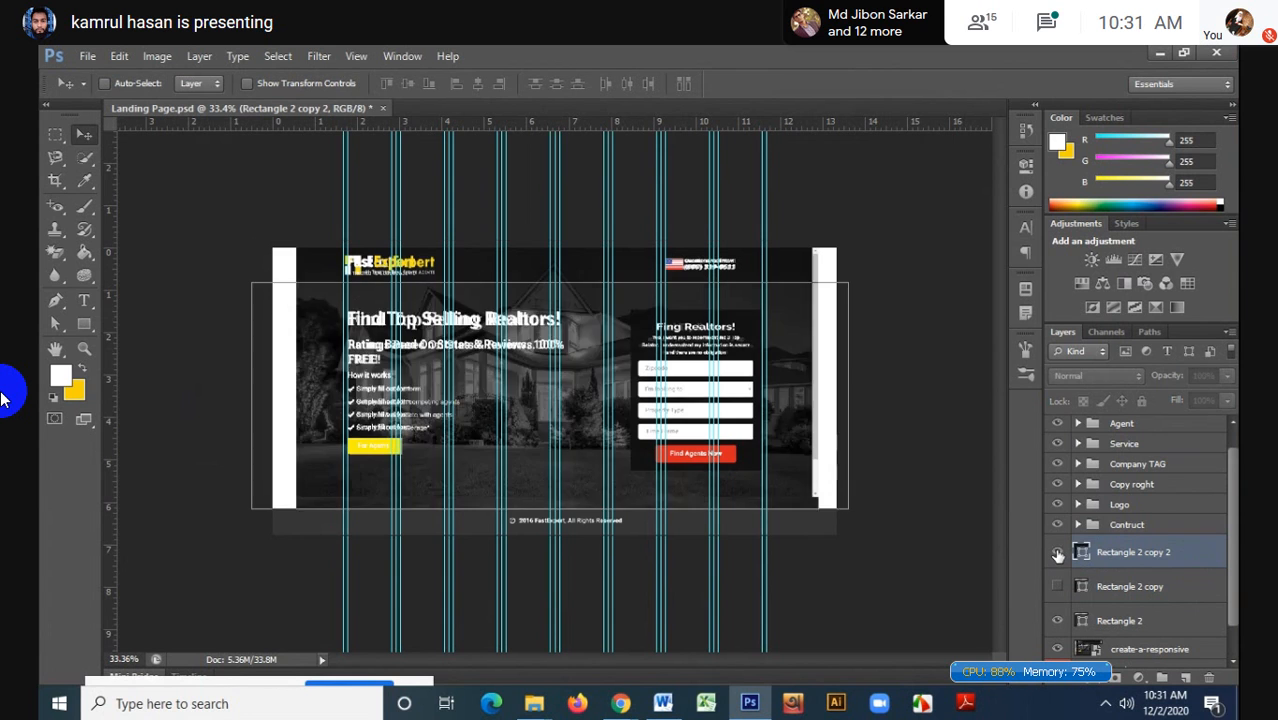
pyautogui.click(1058, 555)
pyautogui.click(1058, 555)
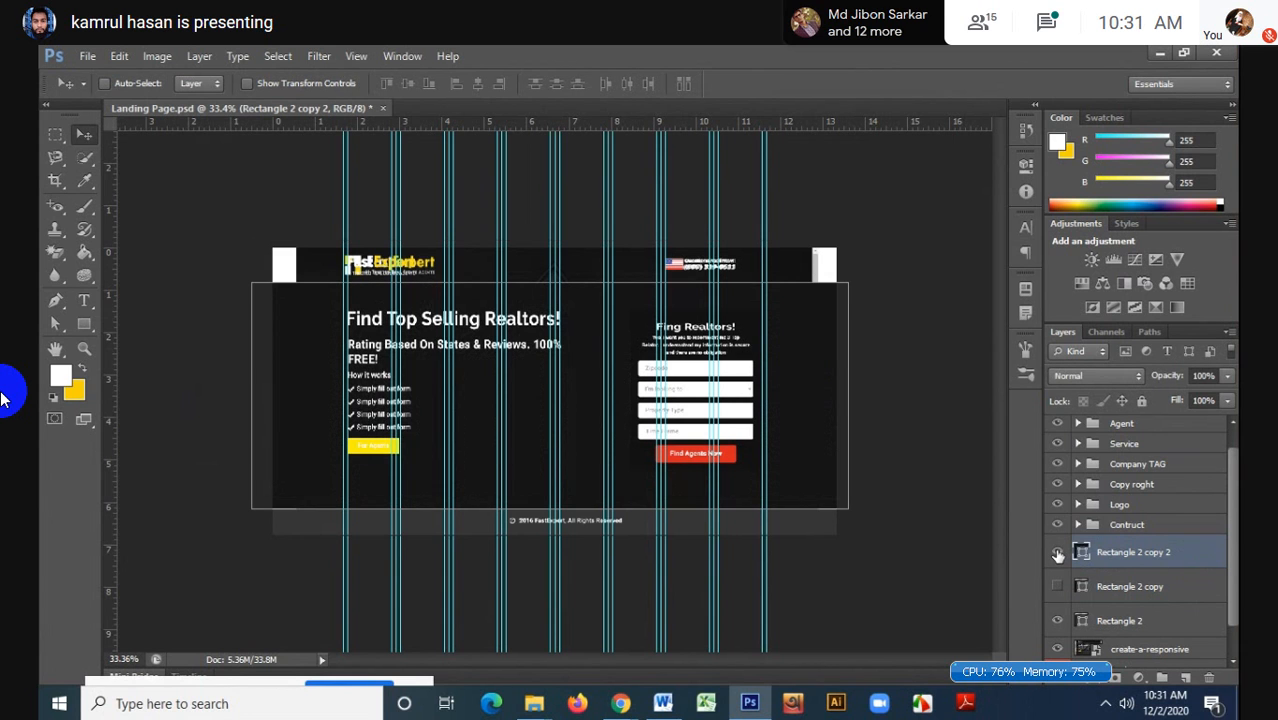
pyautogui.click(1058, 555)
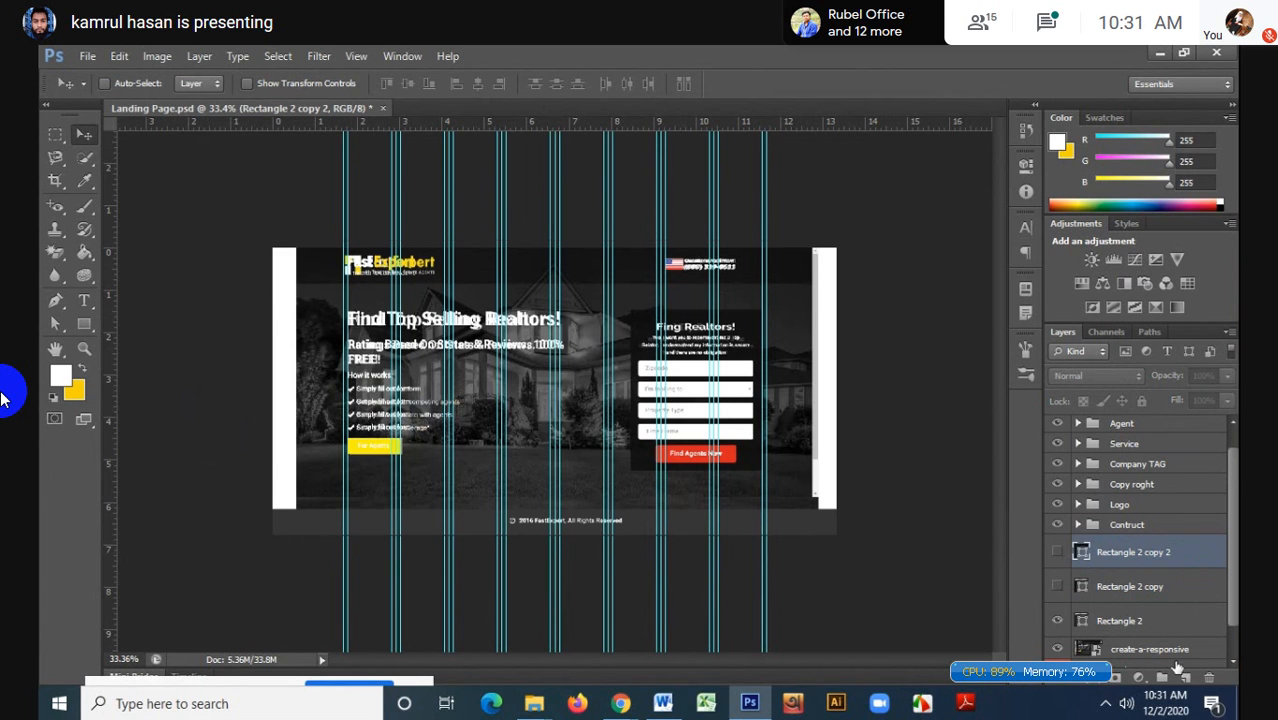
pyautogui.click(1185, 678)
pyautogui.moveTo(1156, 550); pyautogui.dragTo(1155, 592)
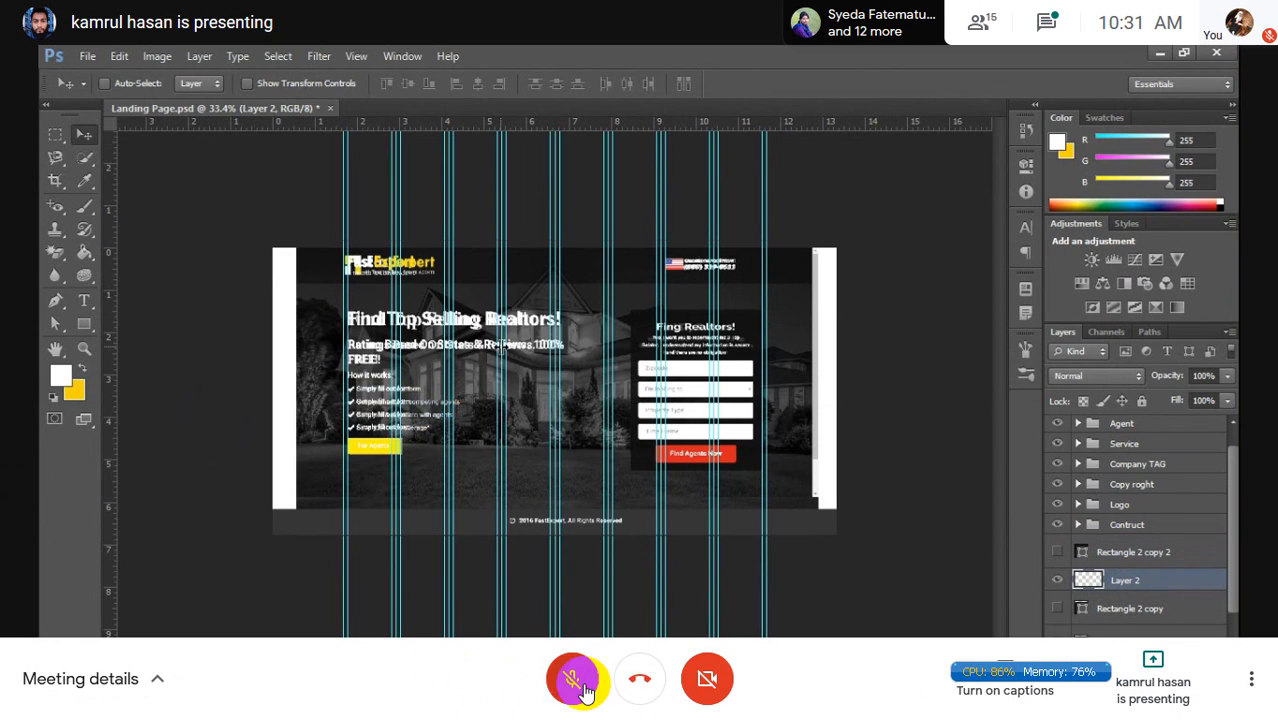
pyautogui.click(572, 688)
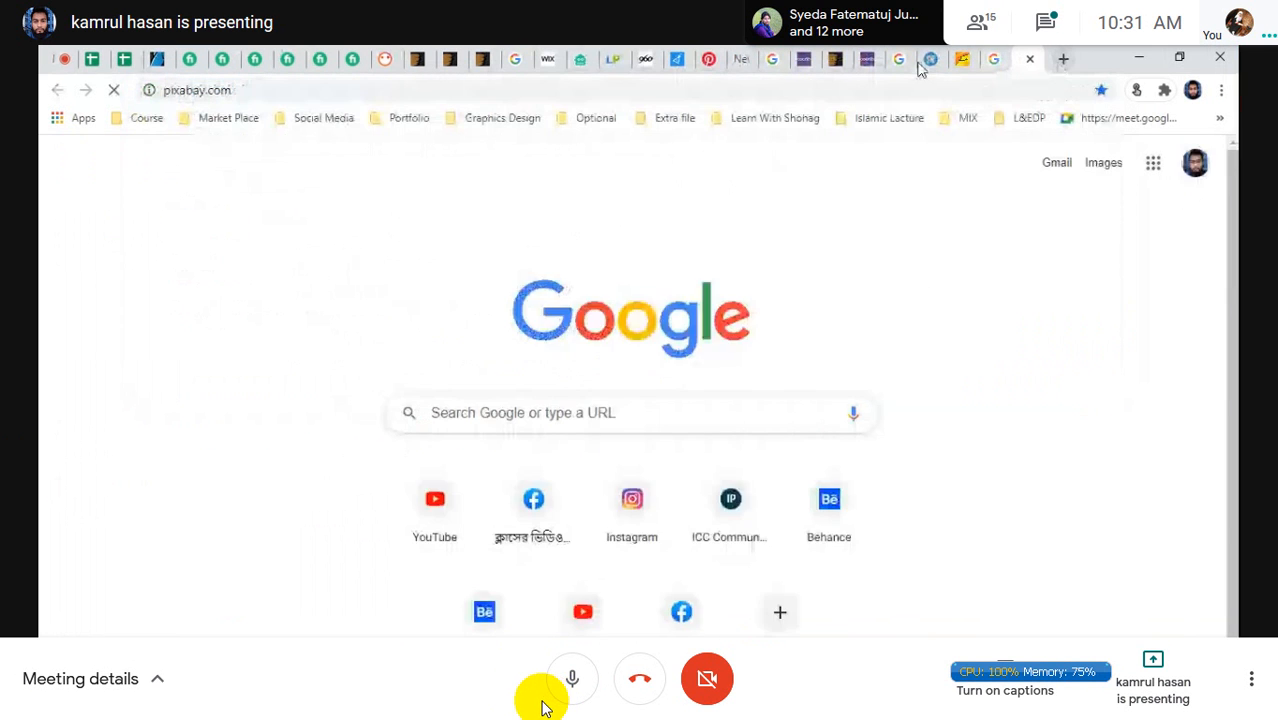
pyautogui.click(570, 690)
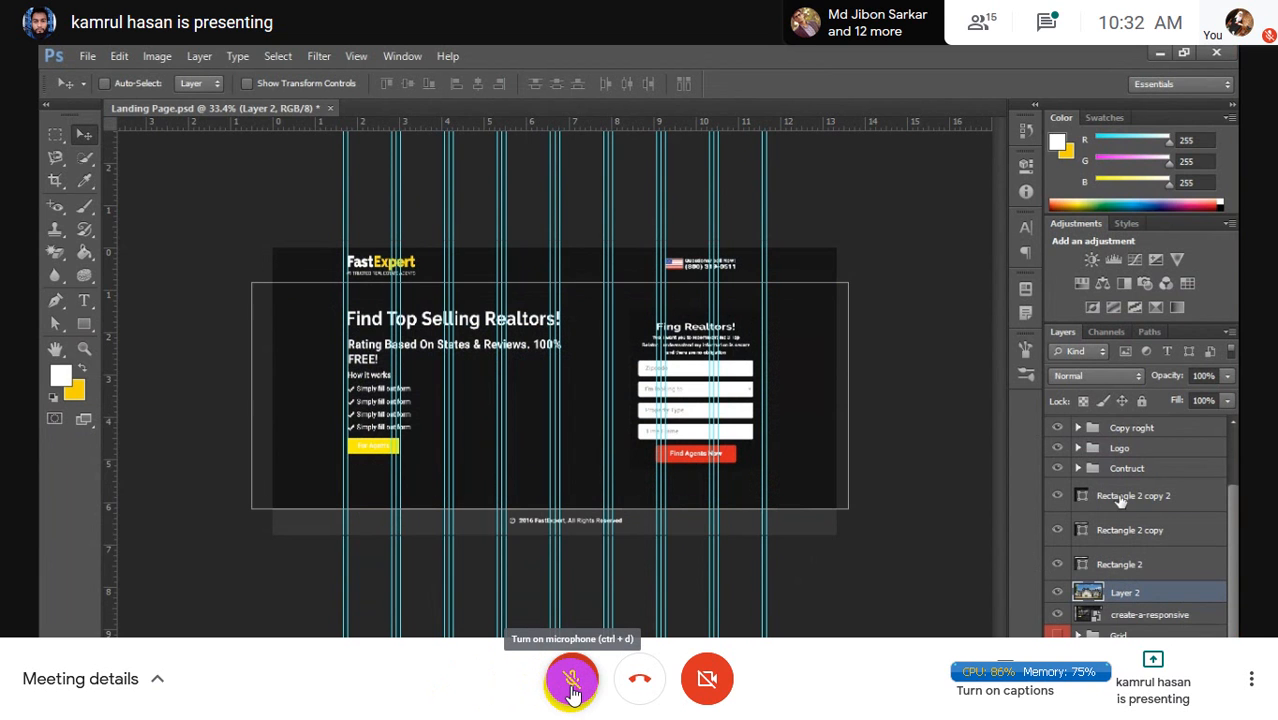
pyautogui.click(572, 688)
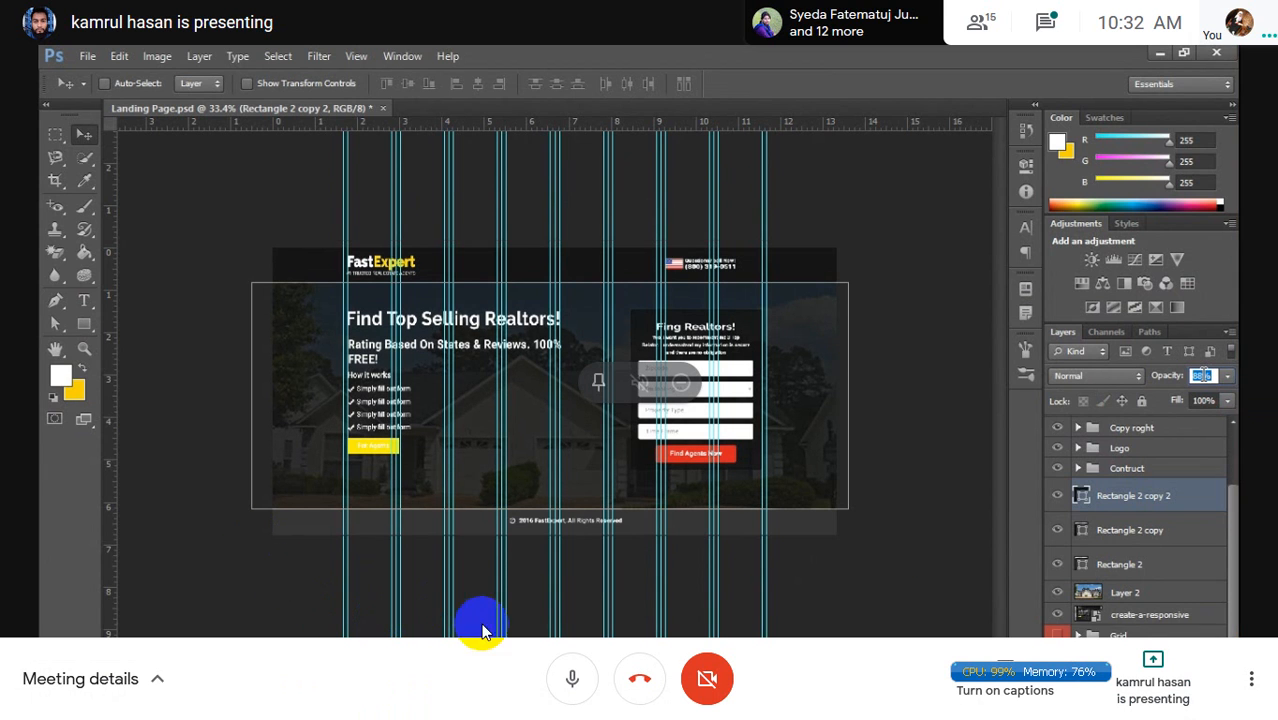
pyautogui.click(591, 690)
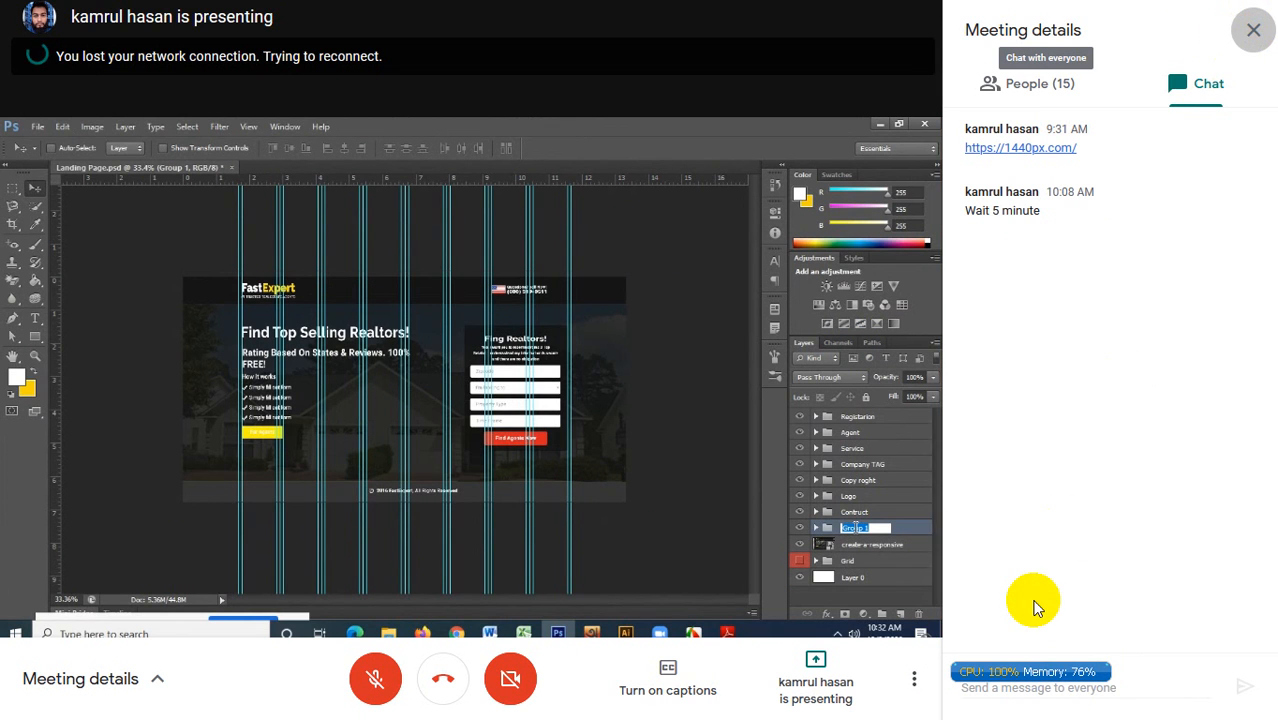
pyautogui.moveTo(845, 518)
pyautogui.mouseDown()
pyautogui.moveTo(1, 312)
pyautogui.moveTo(174, 312)
pyautogui.mouseUp()
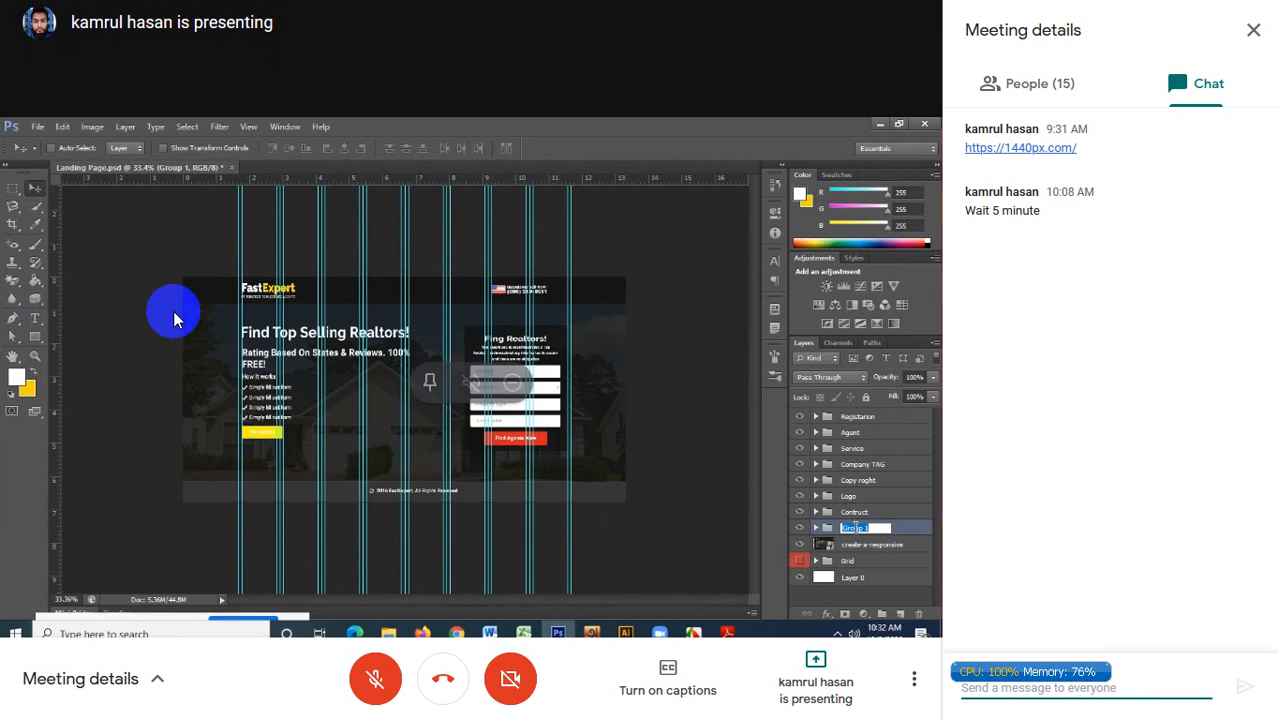
pyautogui.click(1254, 32)
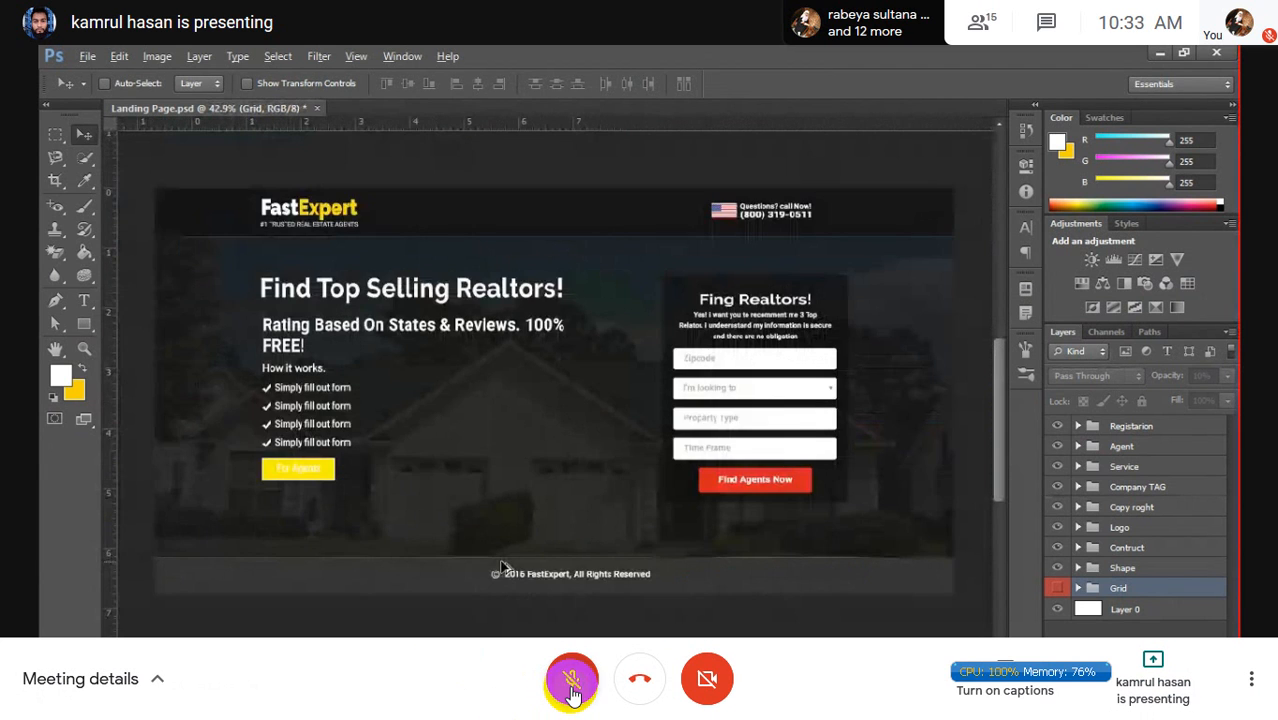
pyautogui.hotkey('ctrl', 'd')
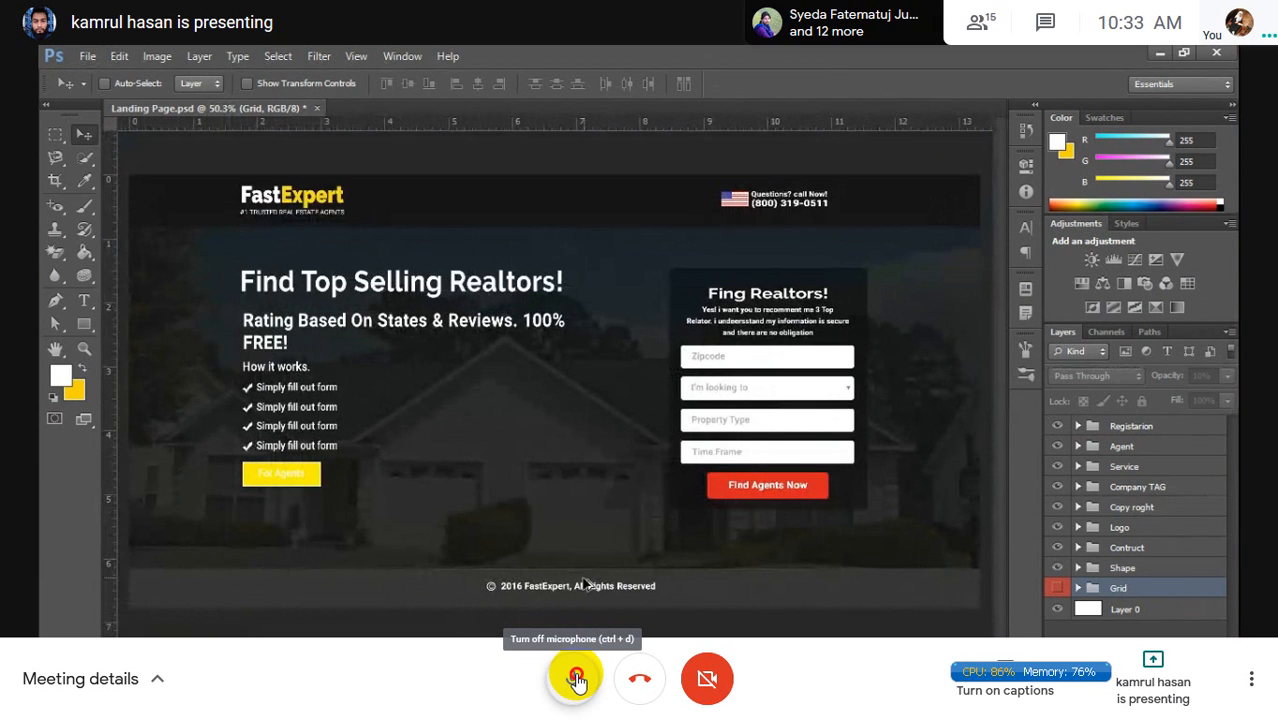
pyautogui.hotkey('ctrl', 'd')
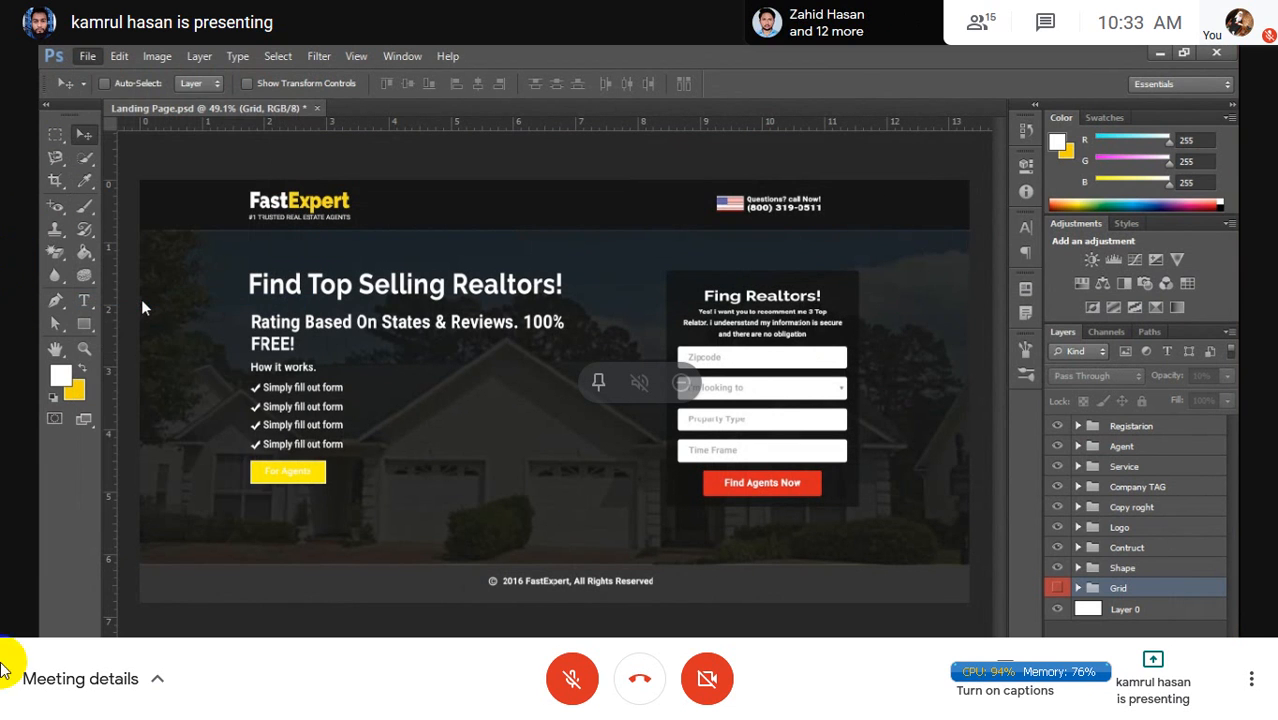
pyautogui.click(568, 698)
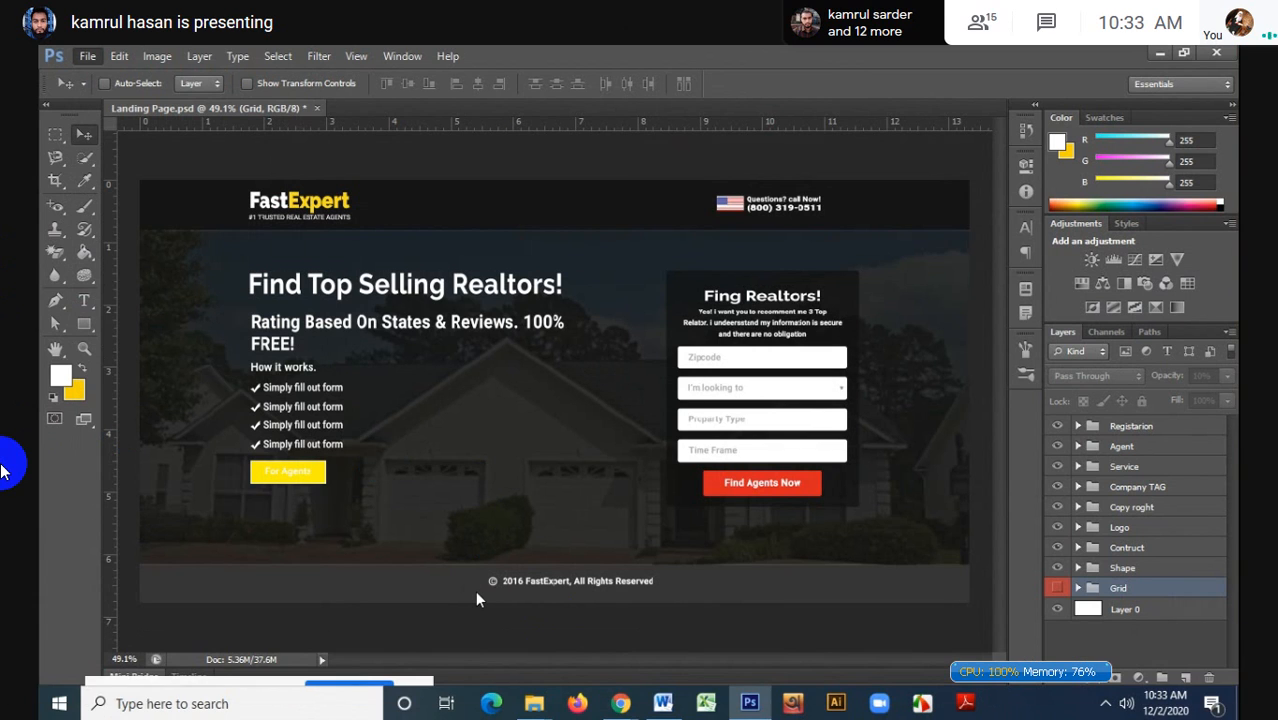
pyautogui.click(547, 675)
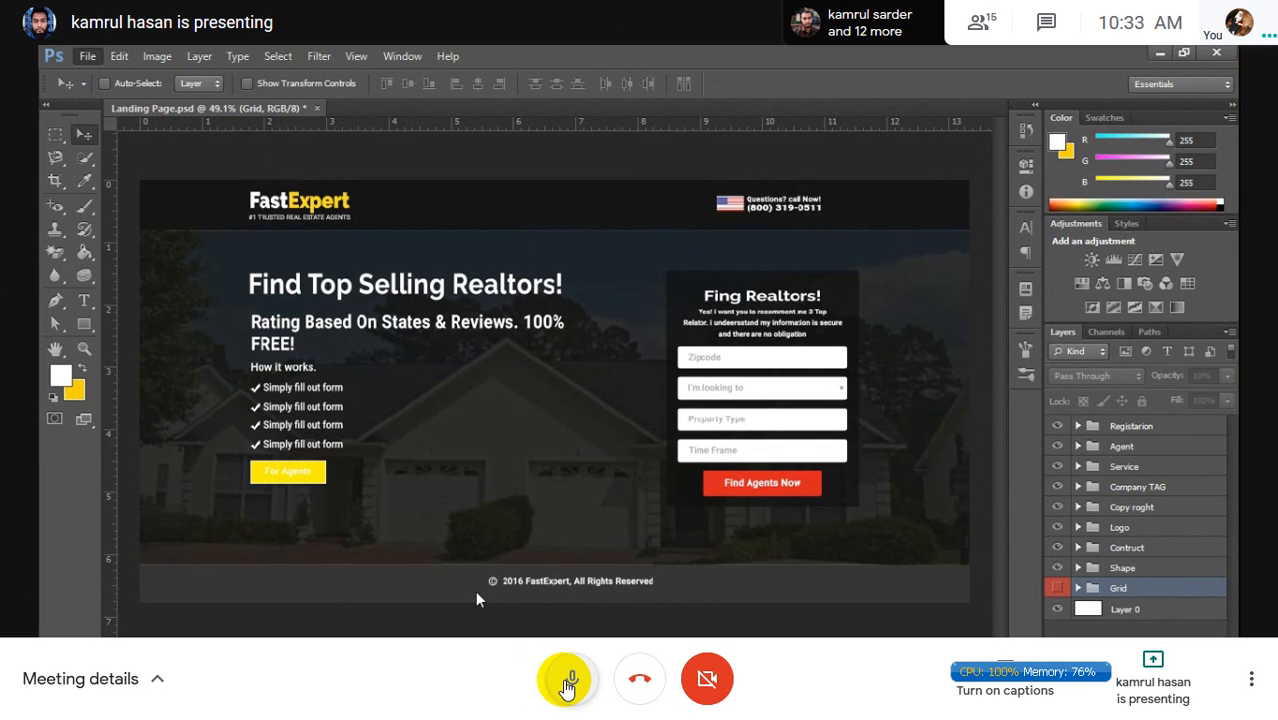
pyautogui.click(567, 683)
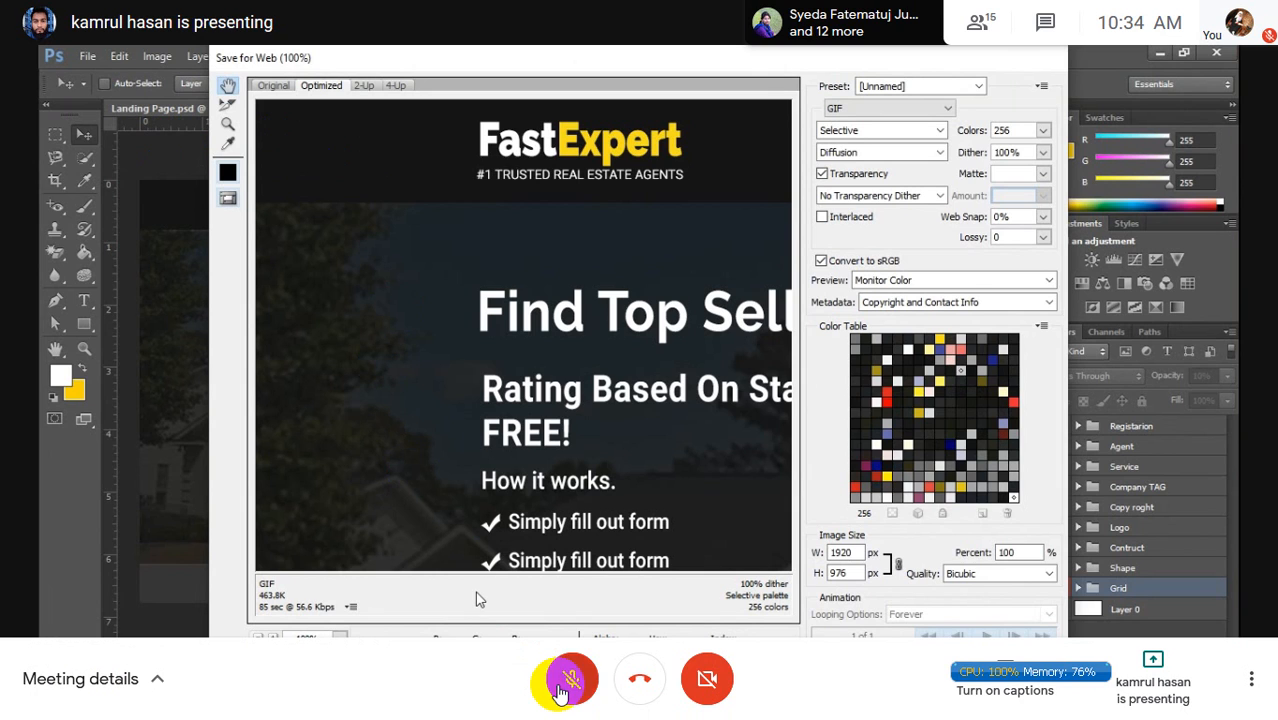
pyautogui.click(562, 688)
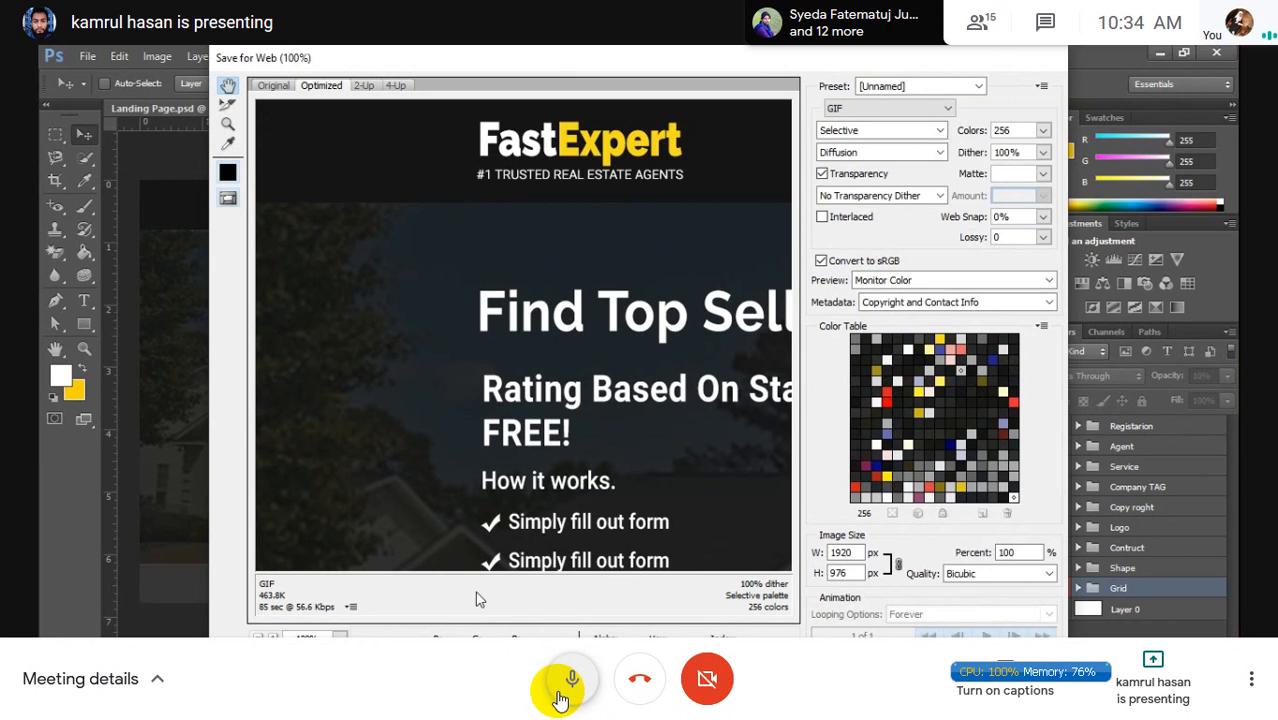
pyautogui.click(563, 685)
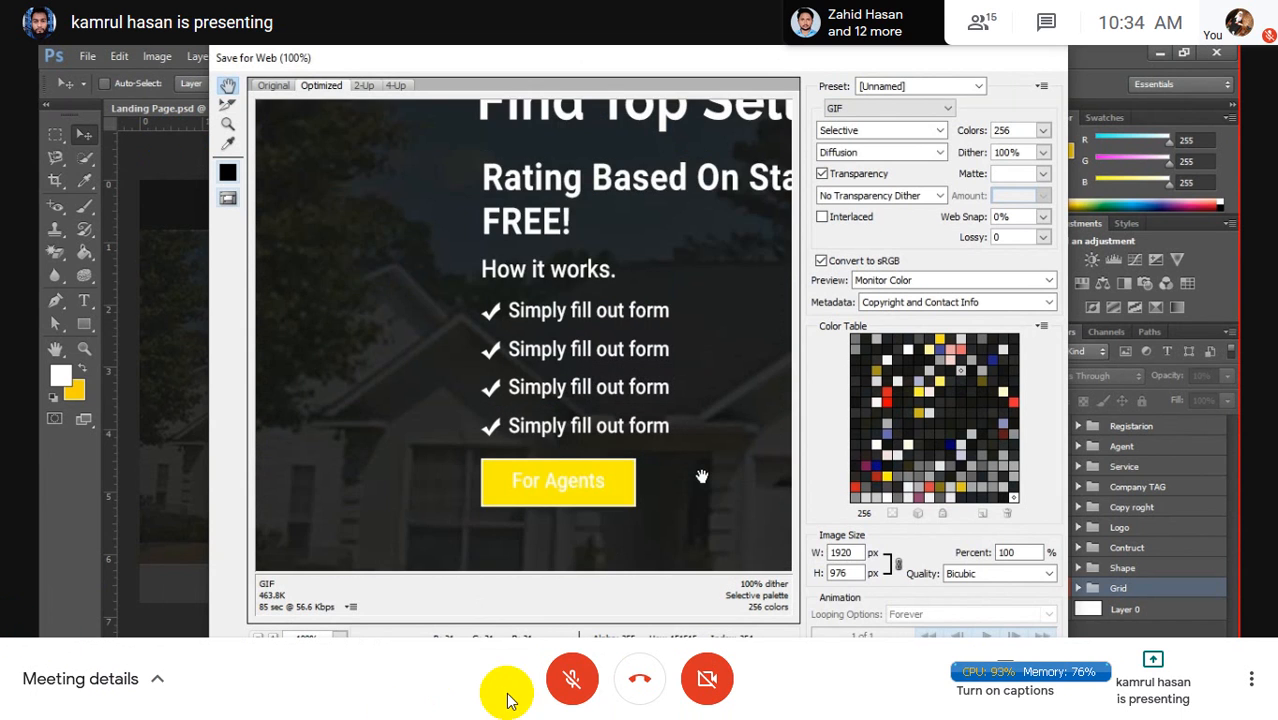
pyautogui.click(565, 688)
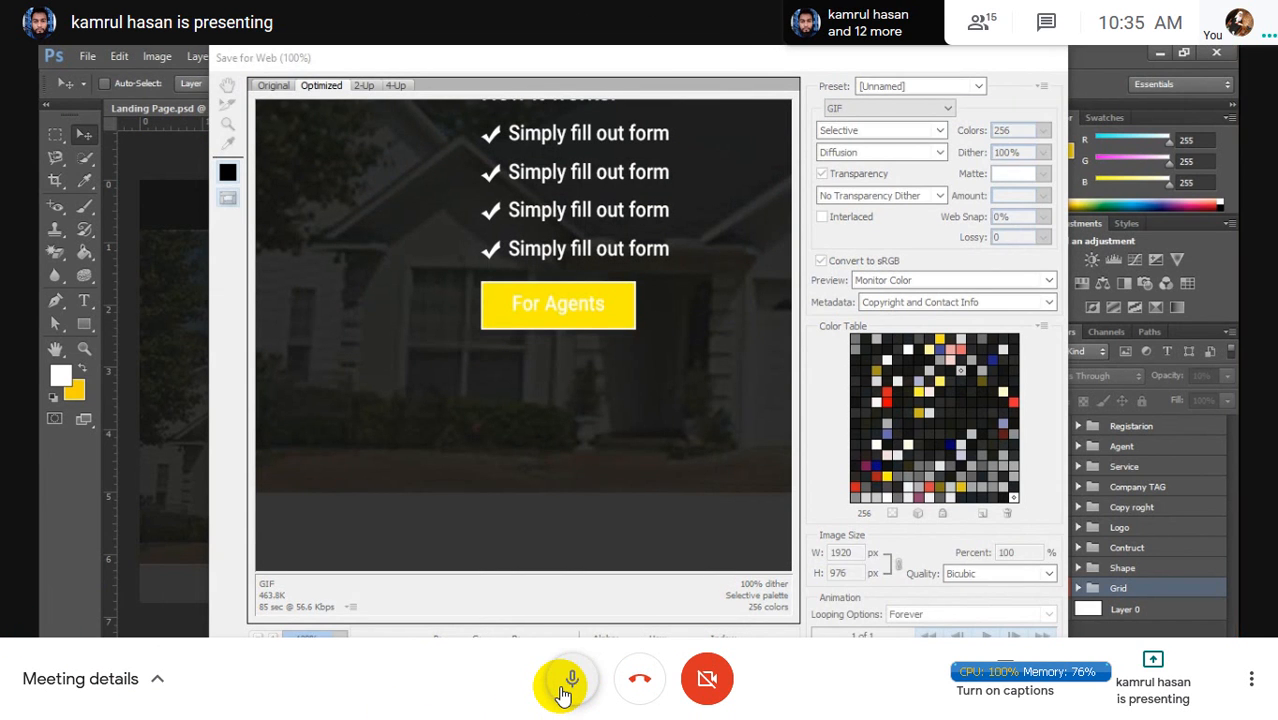
pyautogui.click(563, 690)
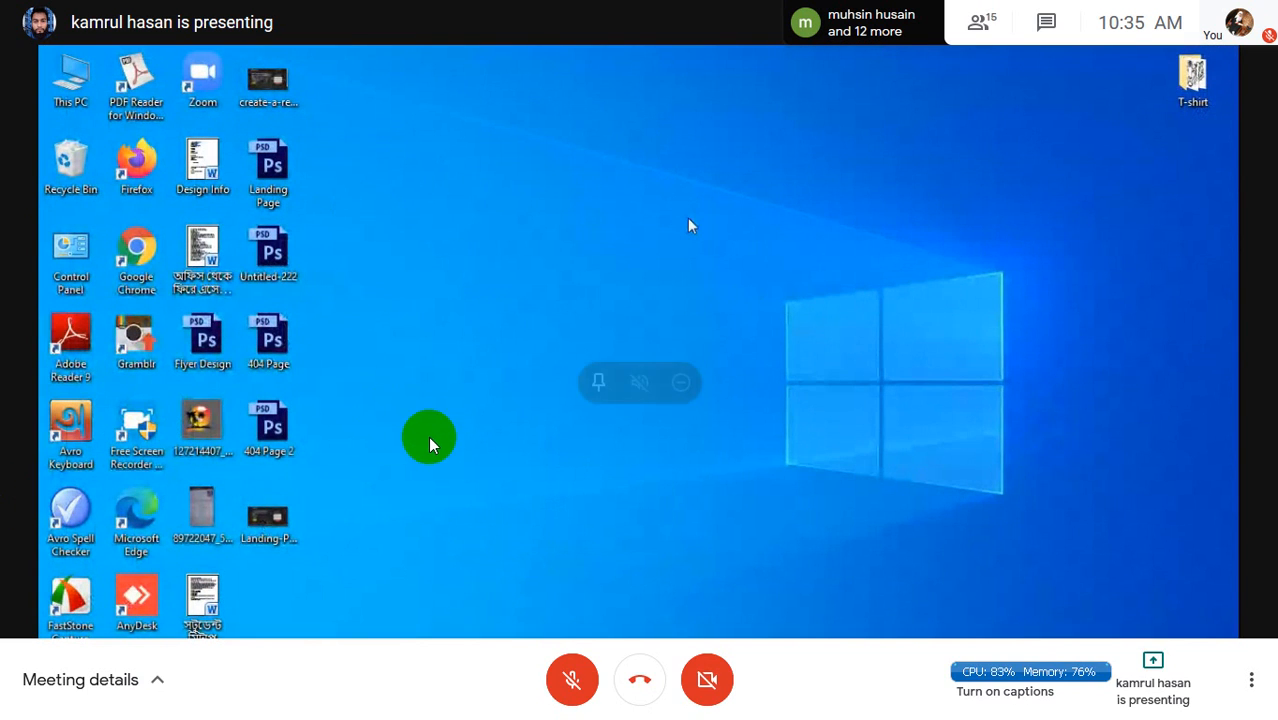
pyautogui.click(563, 679)
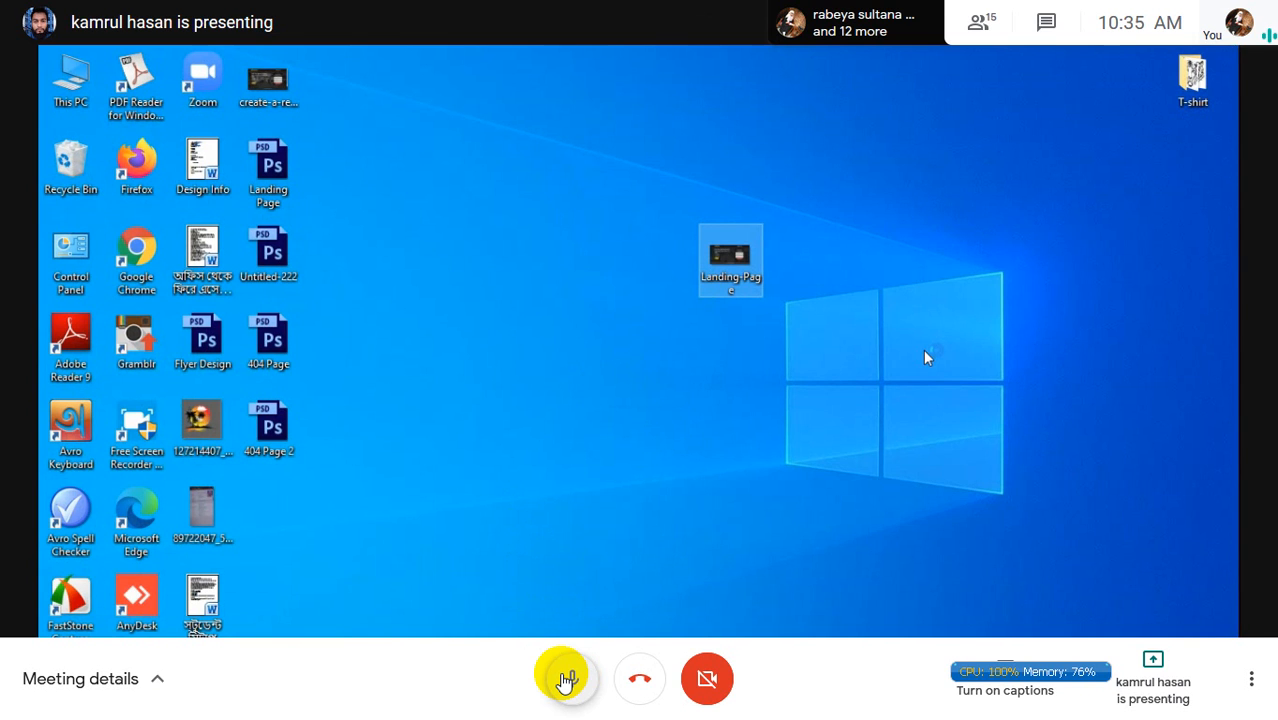
# - Unmute the meeting microphone and open the Landing-Page image from the presented desktop
pyautogui.click(925, 352)
pyautogui.click(566, 679)
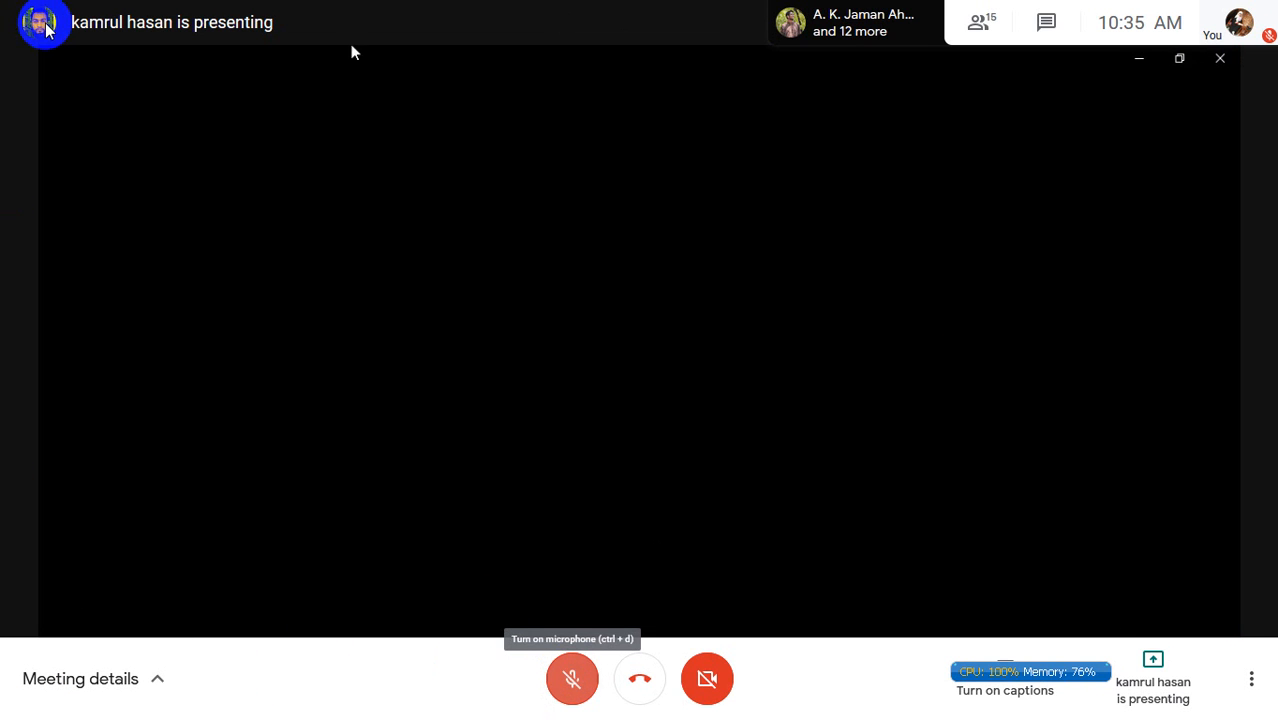
pyautogui.click(580, 680)
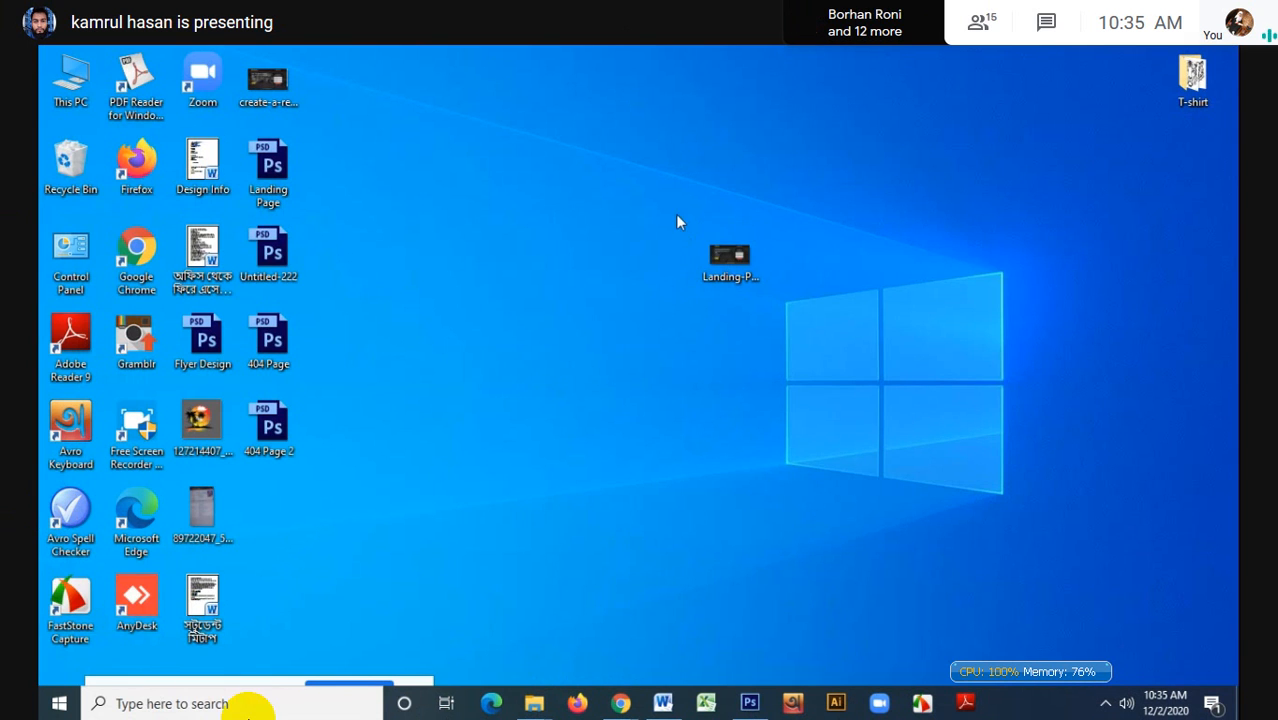
pyautogui.click(729, 260)
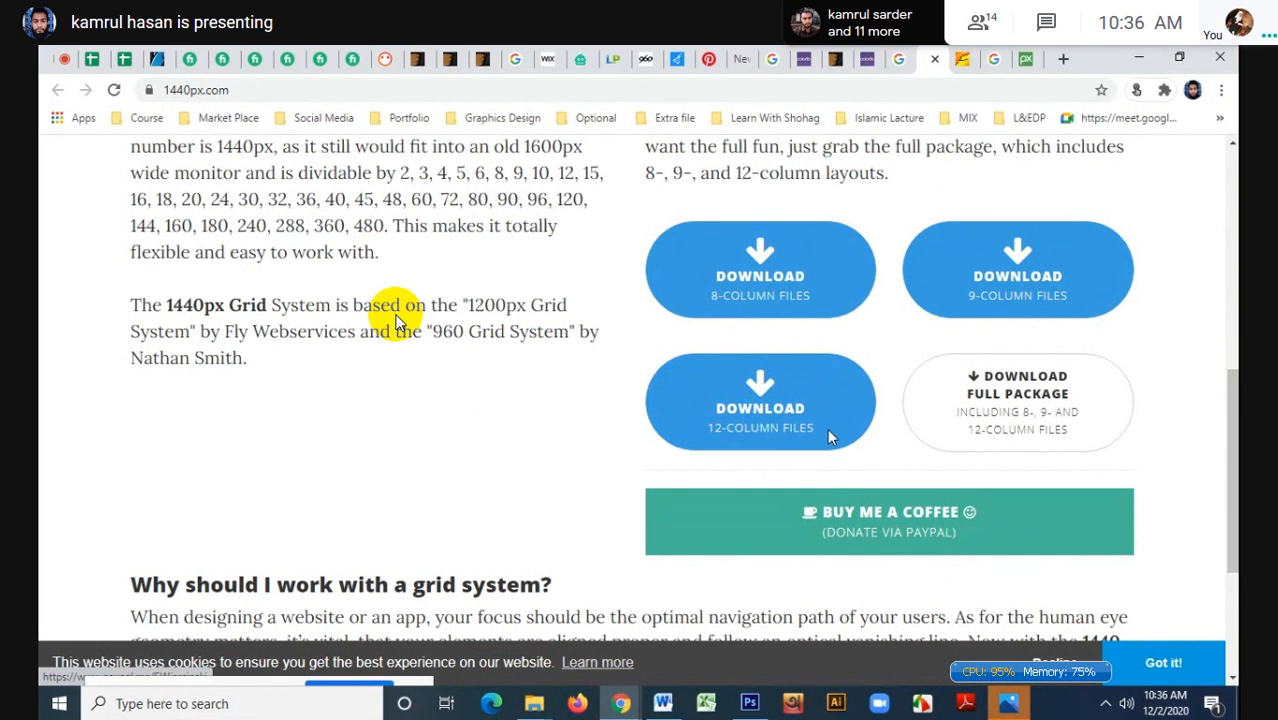
# - Download the 9-column grid files from the 1440px Grid page and turn the meeting microphone back on
pyautogui.scroll(-1, 827, 437)
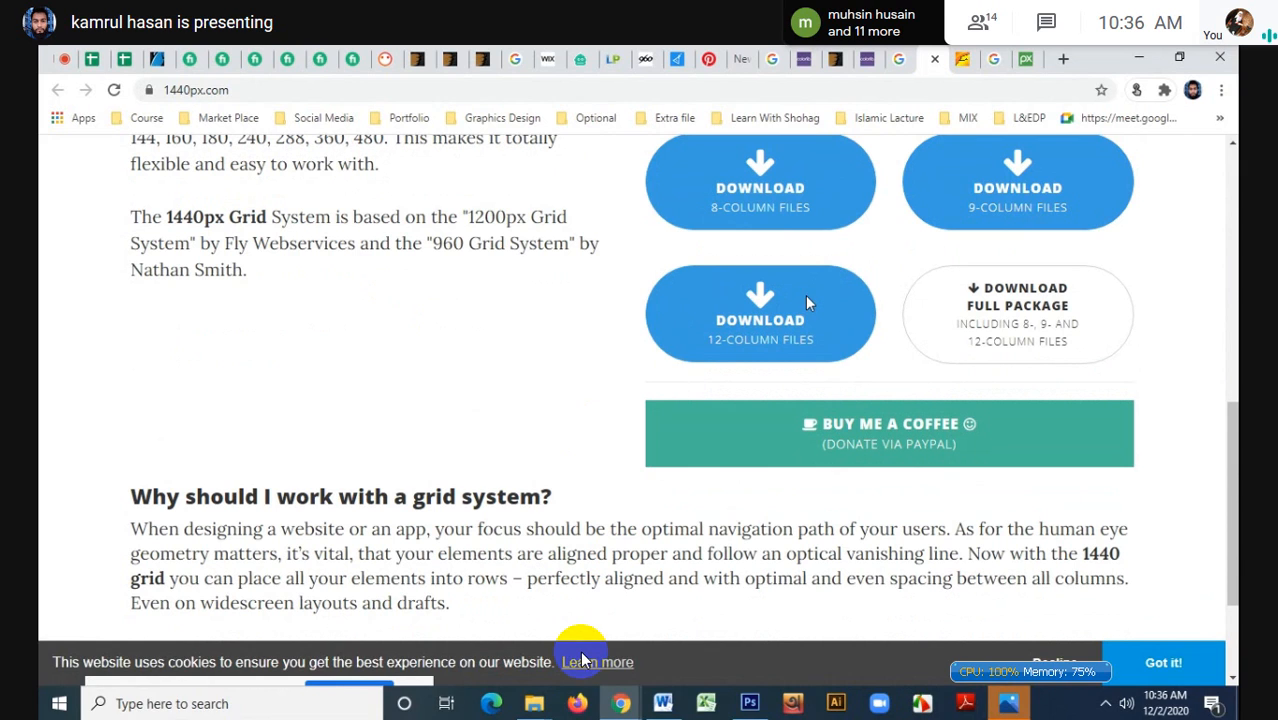
pyautogui.moveTo(652, 624)
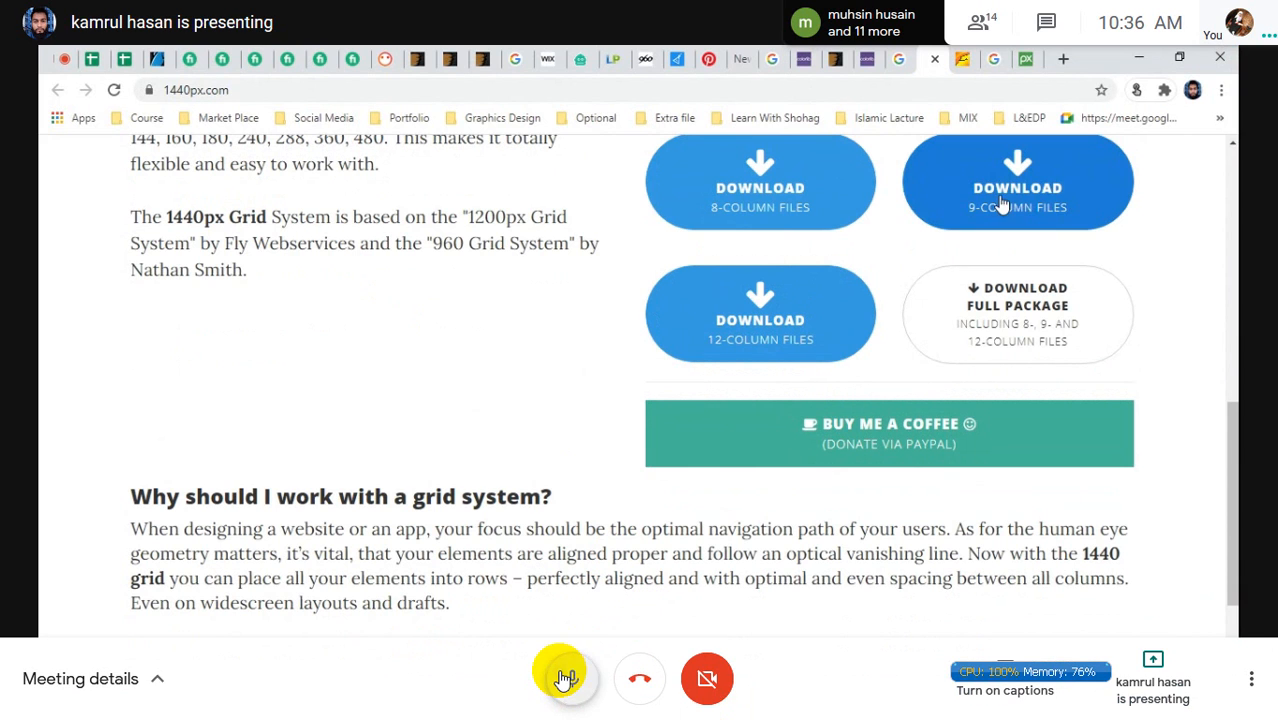
pyautogui.click(565, 679)
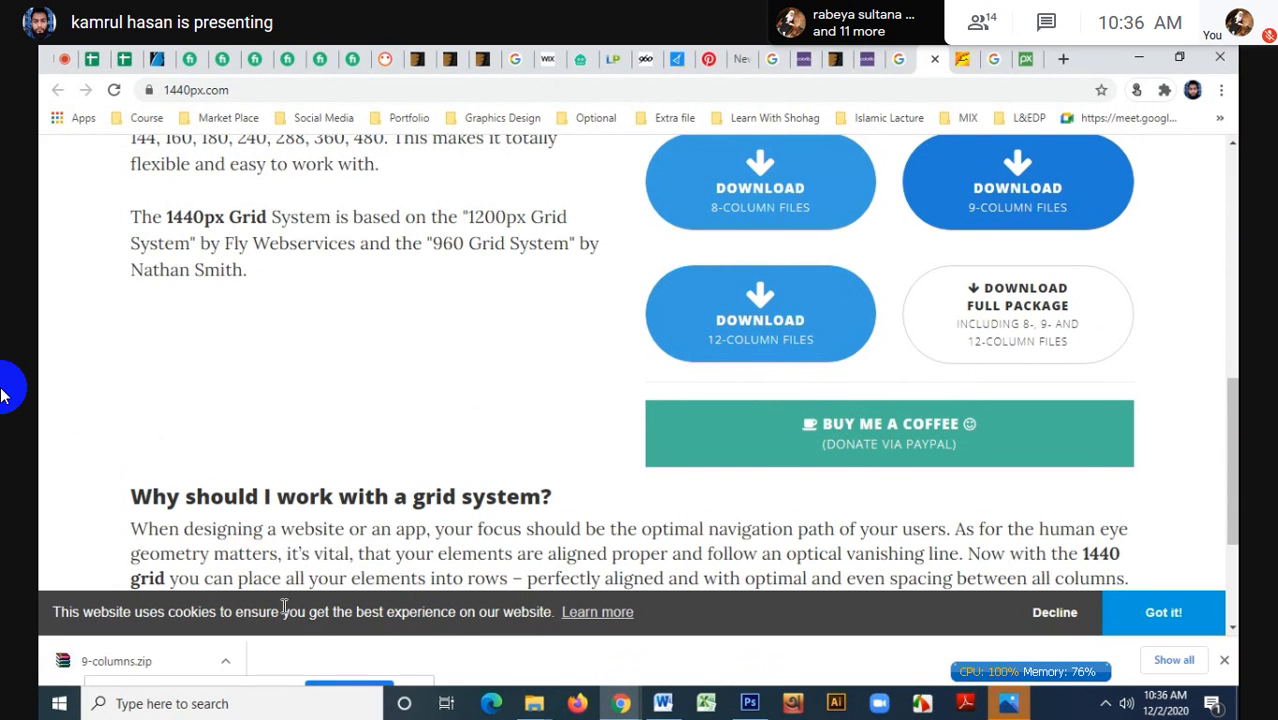
pyautogui.click(574, 678)
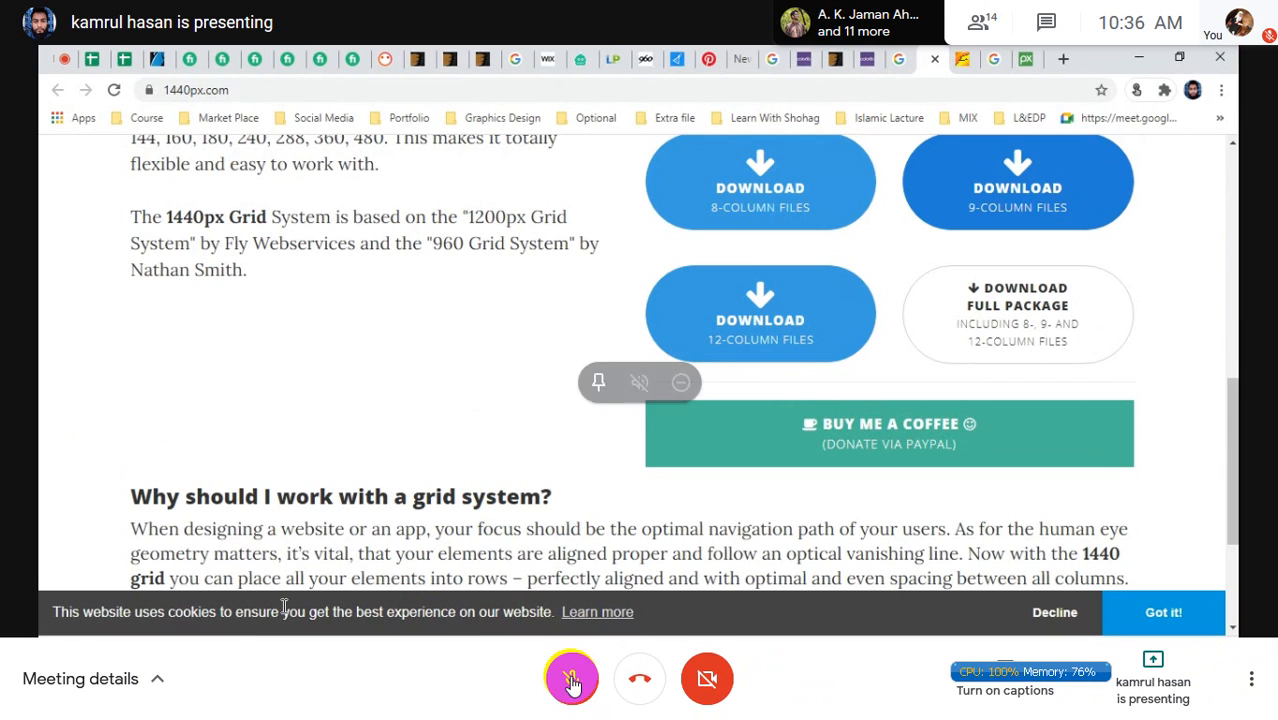
pyautogui.click(572, 680)
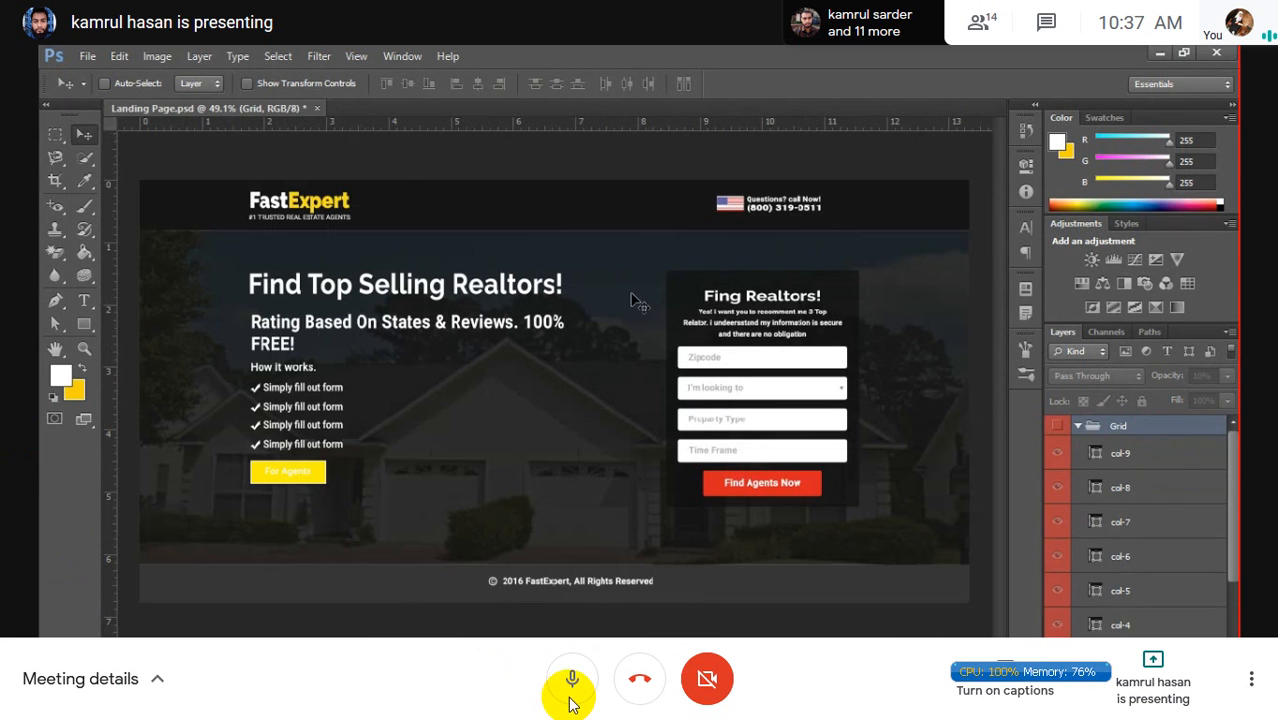
# - Switch the meeting microphone on and off as needed during the discussion, leaving it muted
pyautogui.click(572, 690)
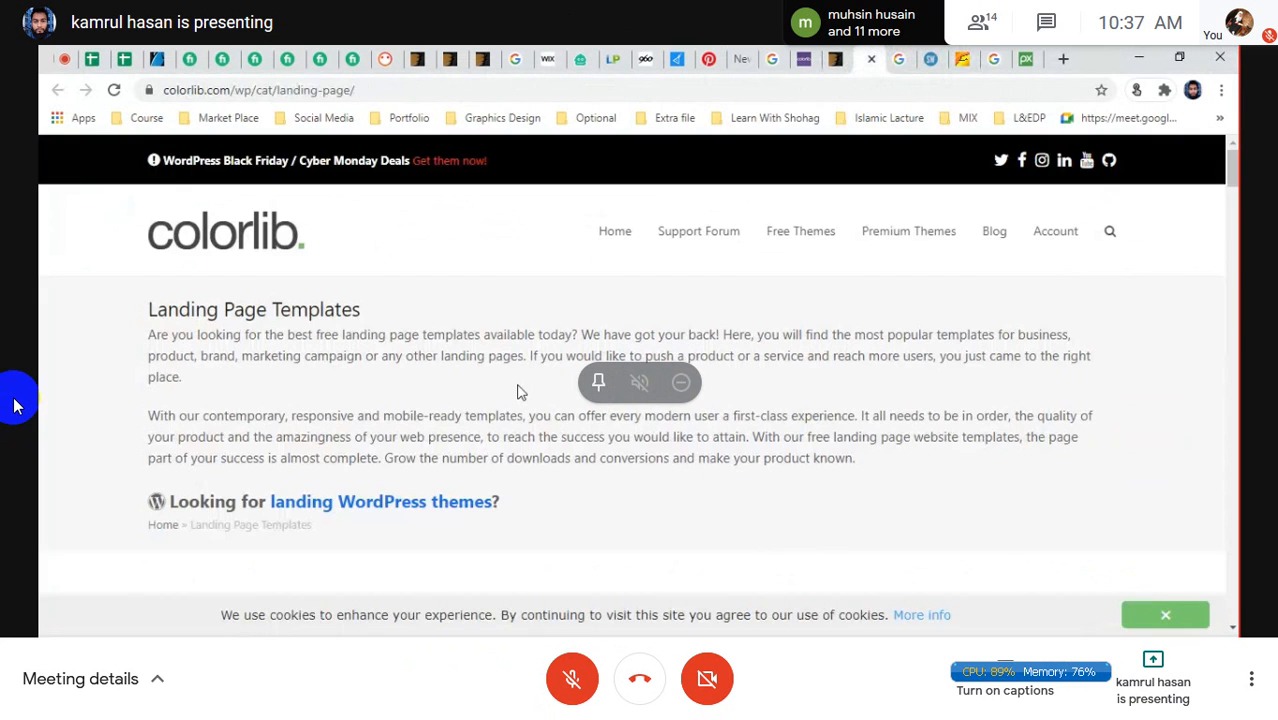
pyautogui.click(570, 685)
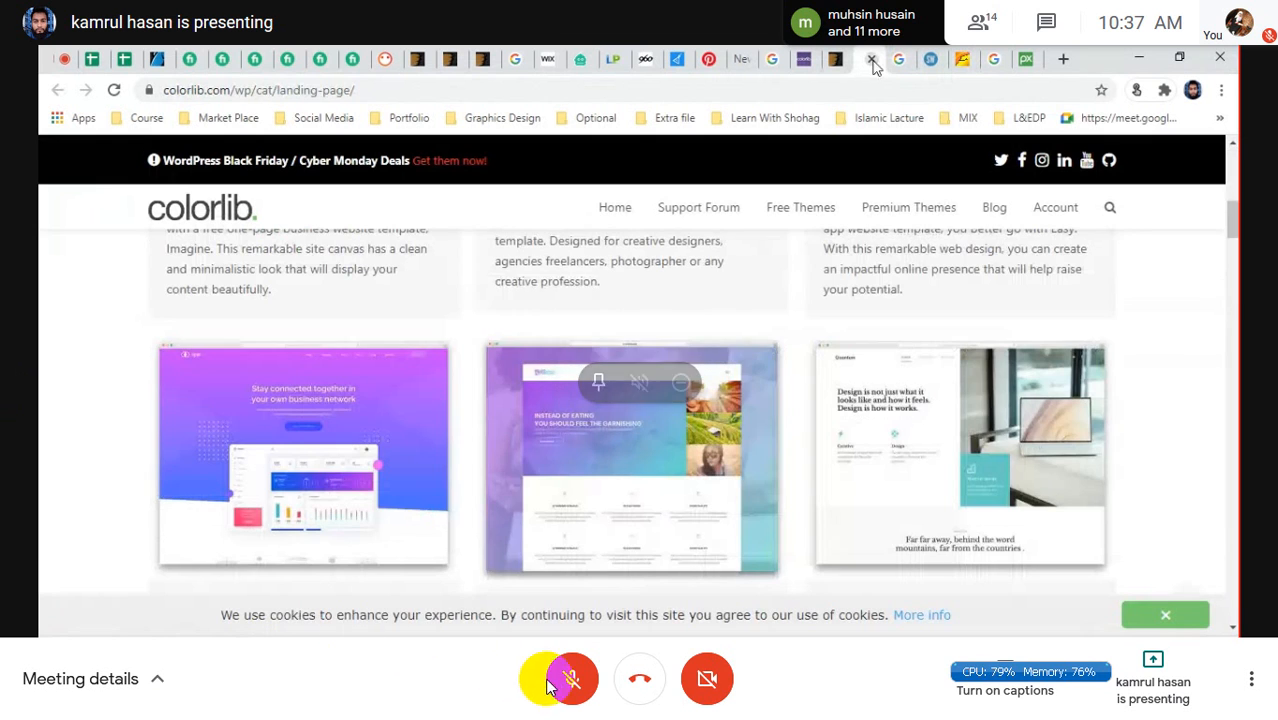
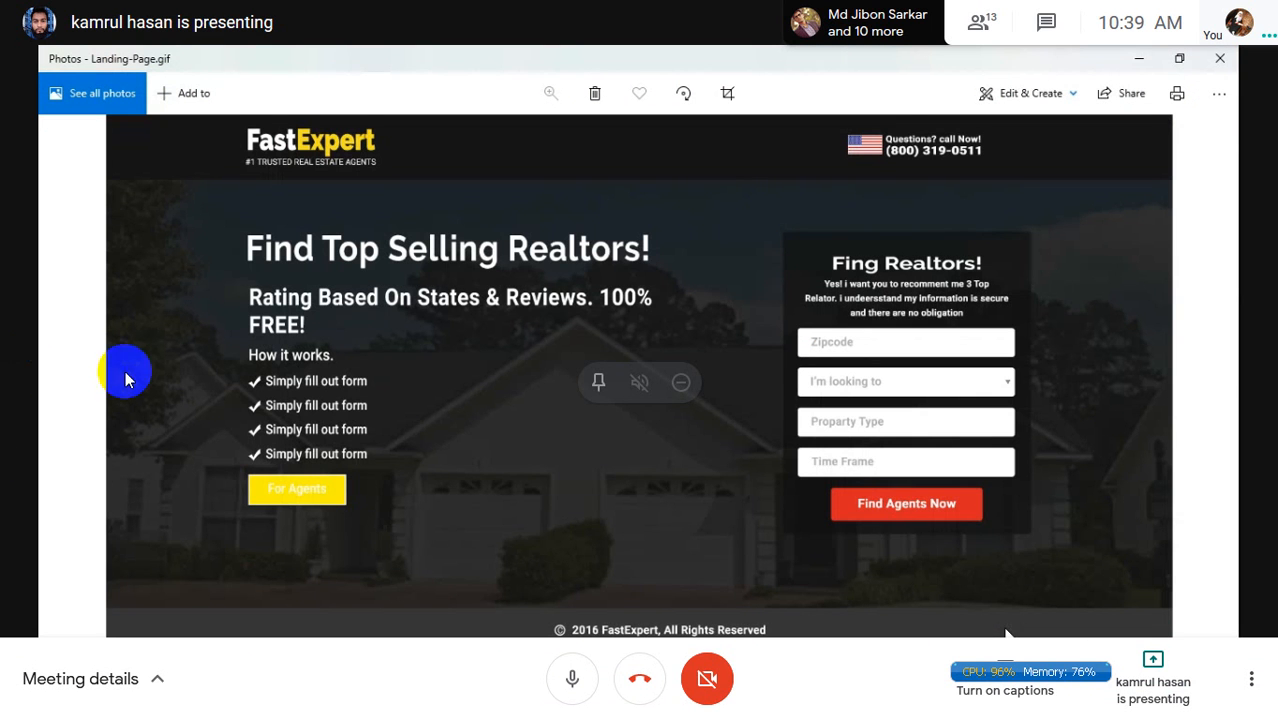
pyautogui.click(566, 686)
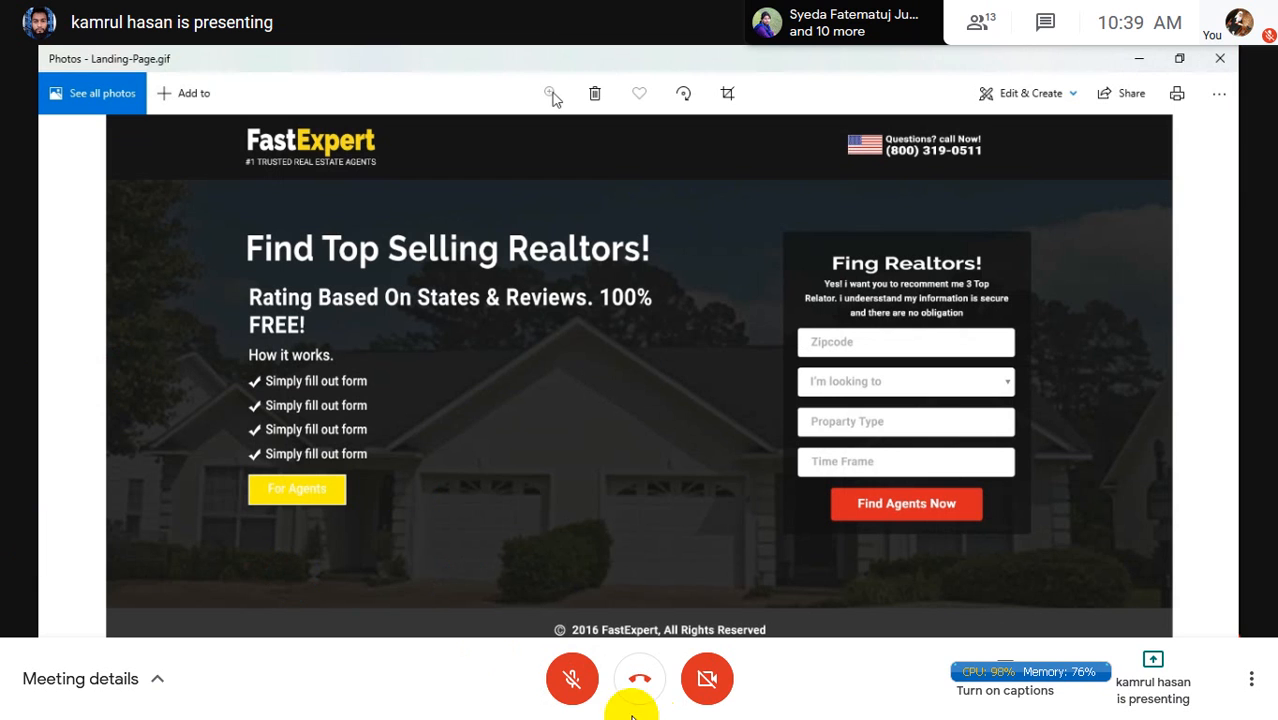
pyautogui.click(560, 686)
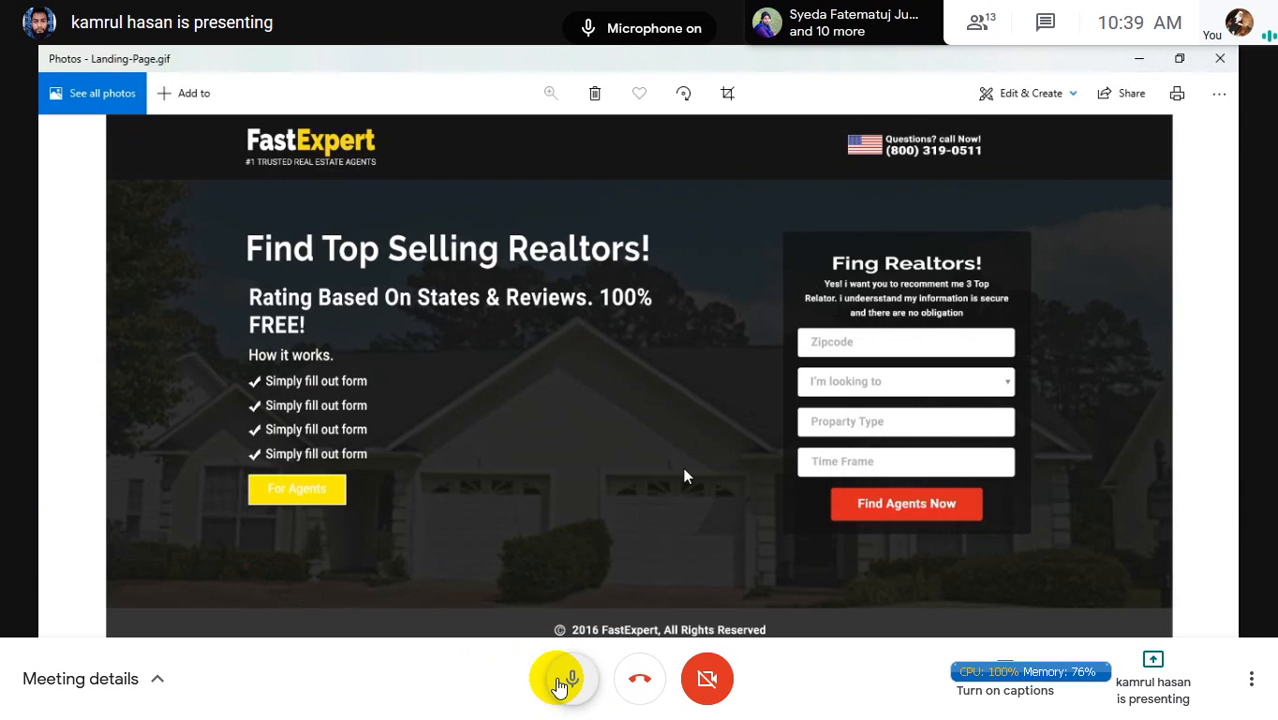
pyautogui.click(562, 684)
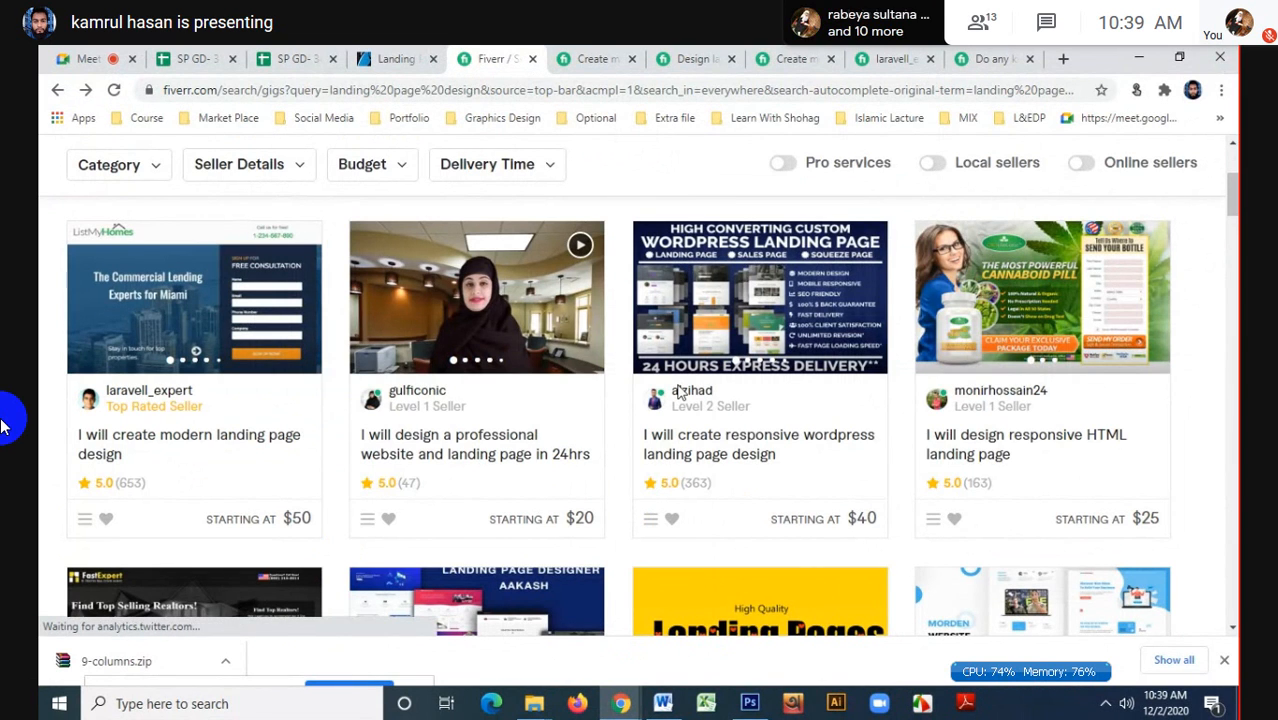
# - Open the Fiverr gig with the FastExpert landing page thumbnail from the search results and look over its preview
pyautogui.scroll(-1, 562, 372)
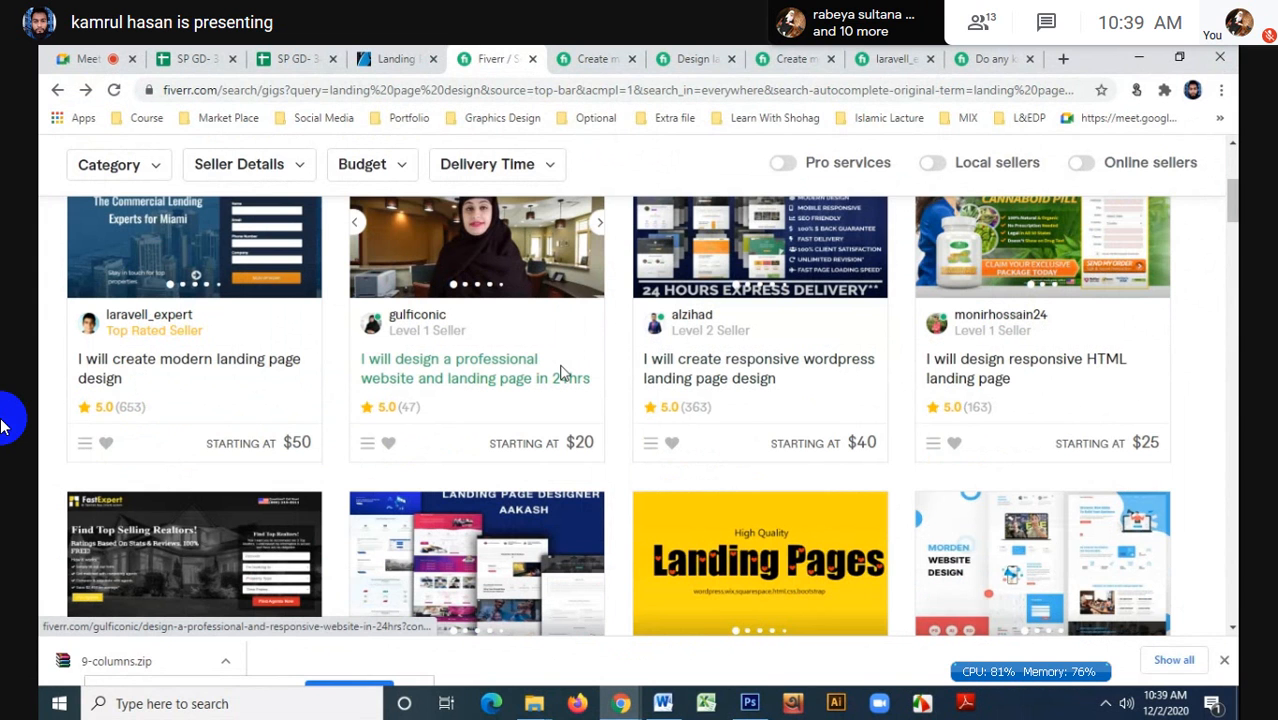
pyautogui.scroll(-3, 562, 373)
pyautogui.click(237, 299)
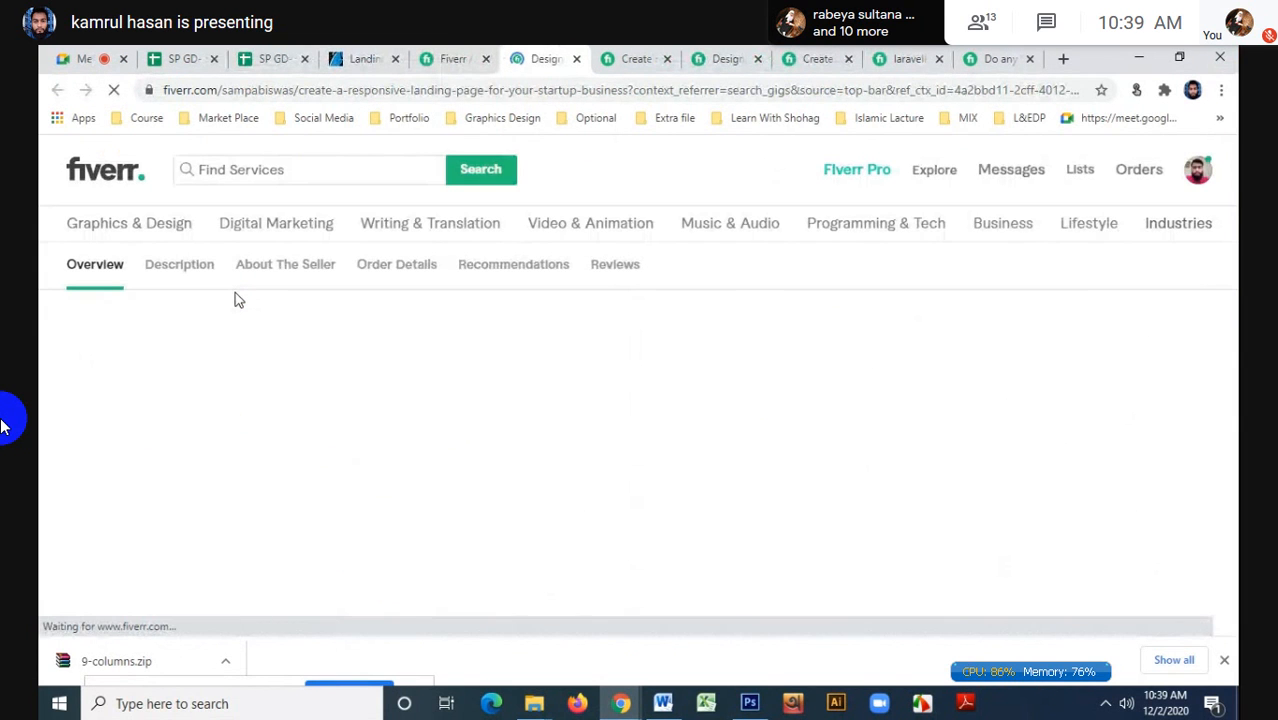
pyautogui.scroll(-4, 237, 299)
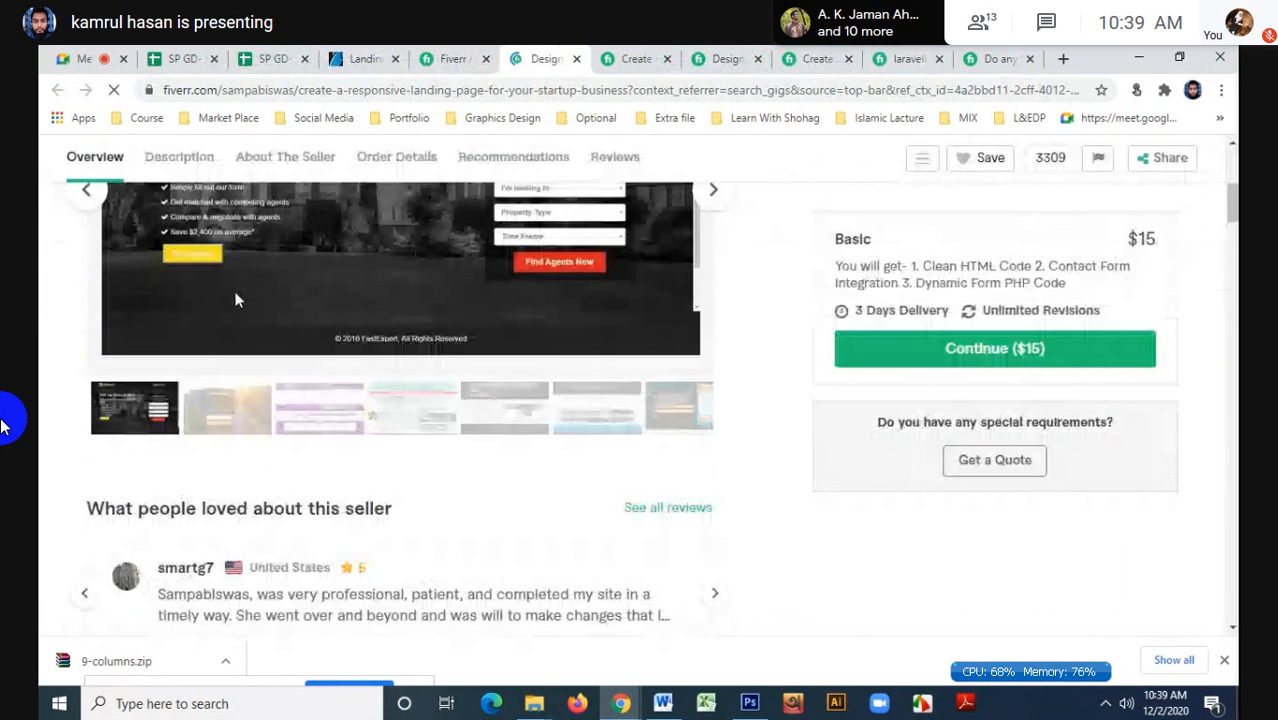
pyautogui.scroll(3, 237, 299)
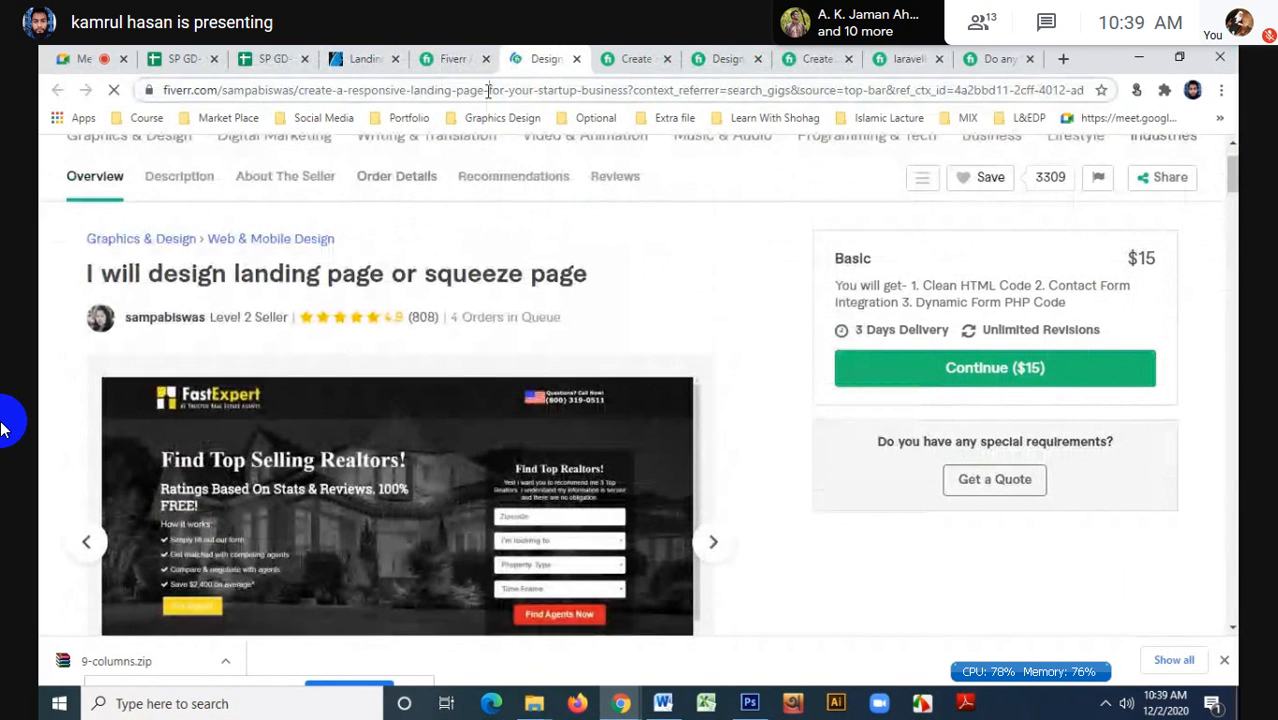
# - Copy the web address of the Fiverr landing page gig and send it to everyone in the meeting chat
pyautogui.click(489, 90)
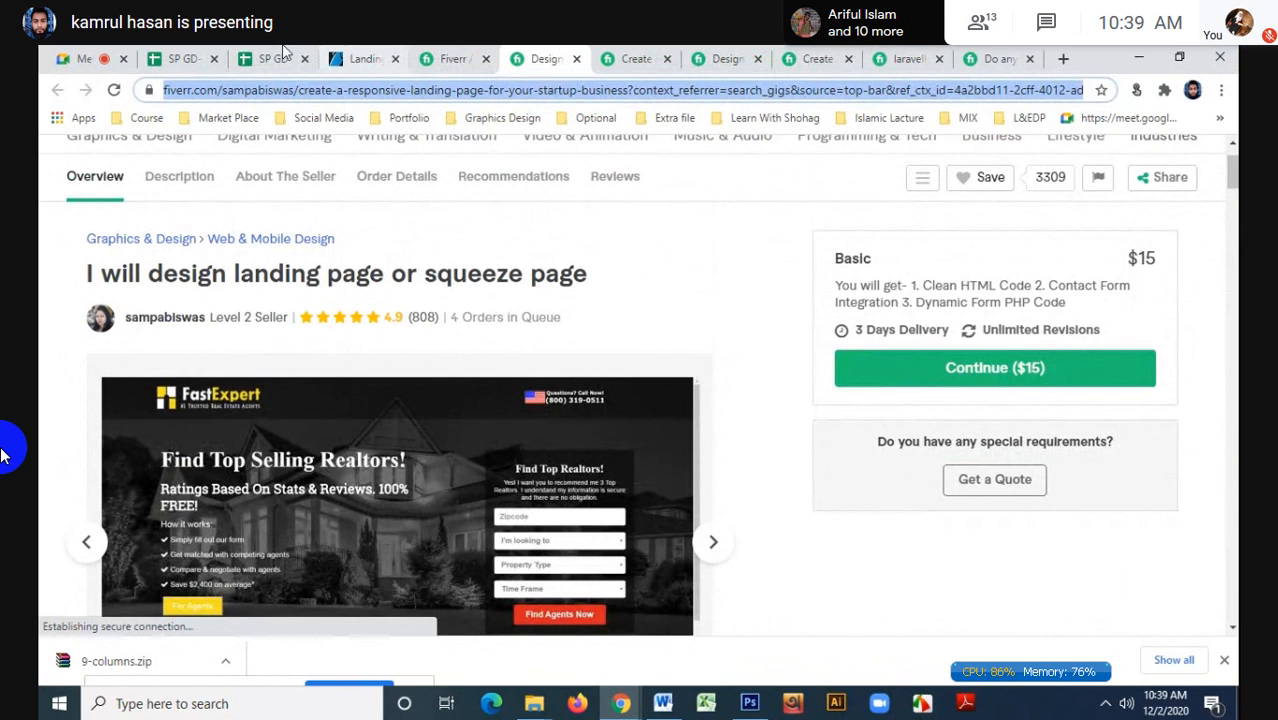
pyautogui.click(117, 52)
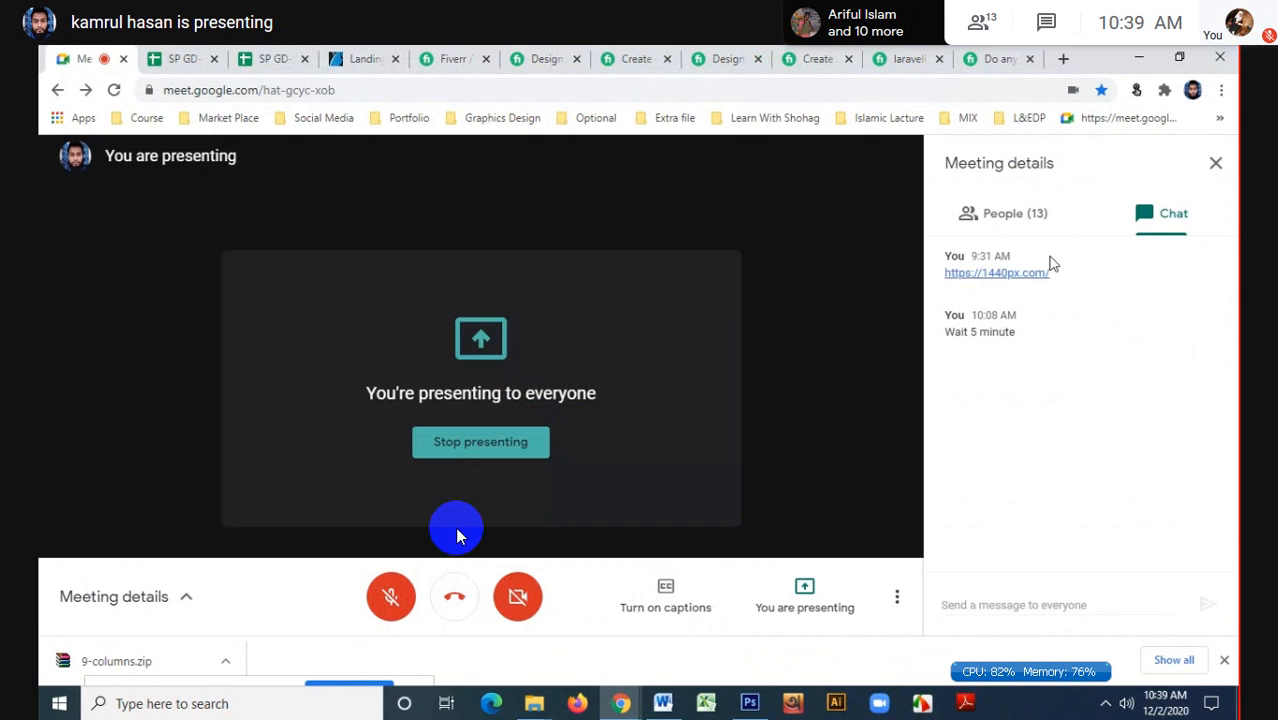
pyautogui.write('https://www.fiverr.com/sampabiswas/create-a-responsive-landing-page-for-your-startup-business?context_referrer=search_gigs&source=top-bar&ref_ctx_id=4a2bbd11-2cff-4012-ada7-dc798e40eb29&pckg_id=1&pos=5&context_type=auto&funnel=d773daa1-3db0-4be6-b2e6-e4ce1482b749')
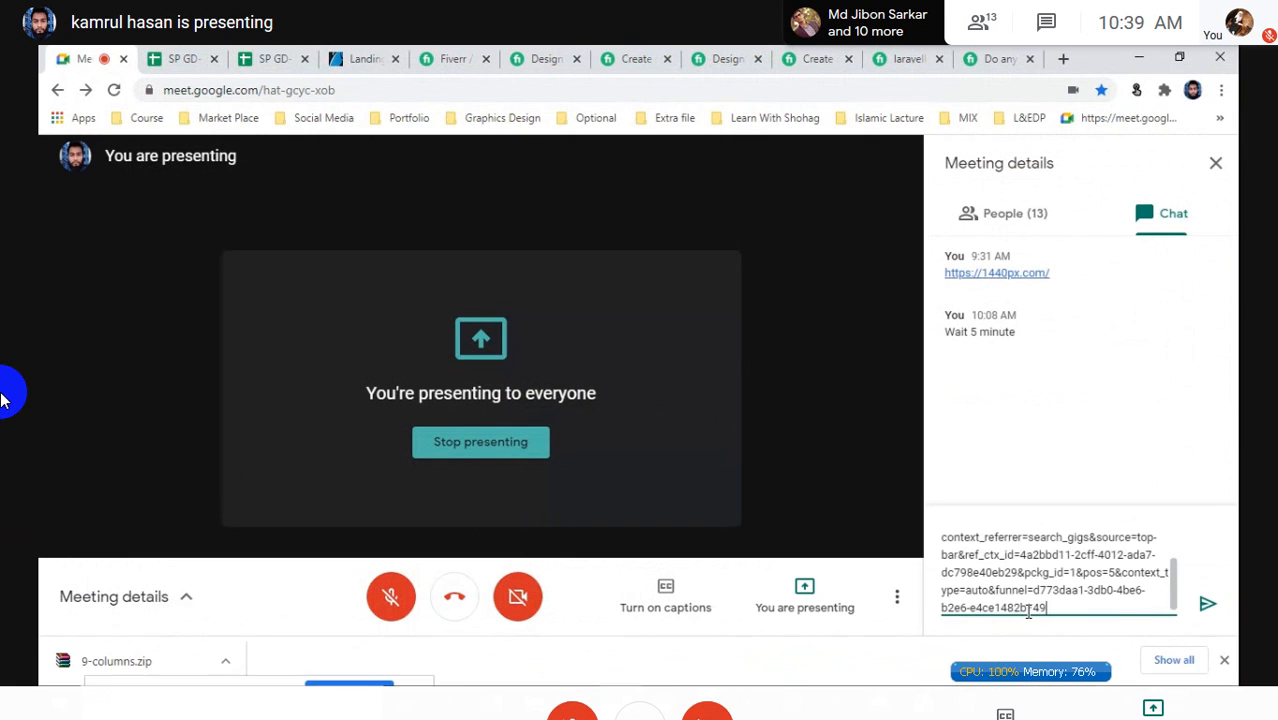
pyautogui.press('Return')
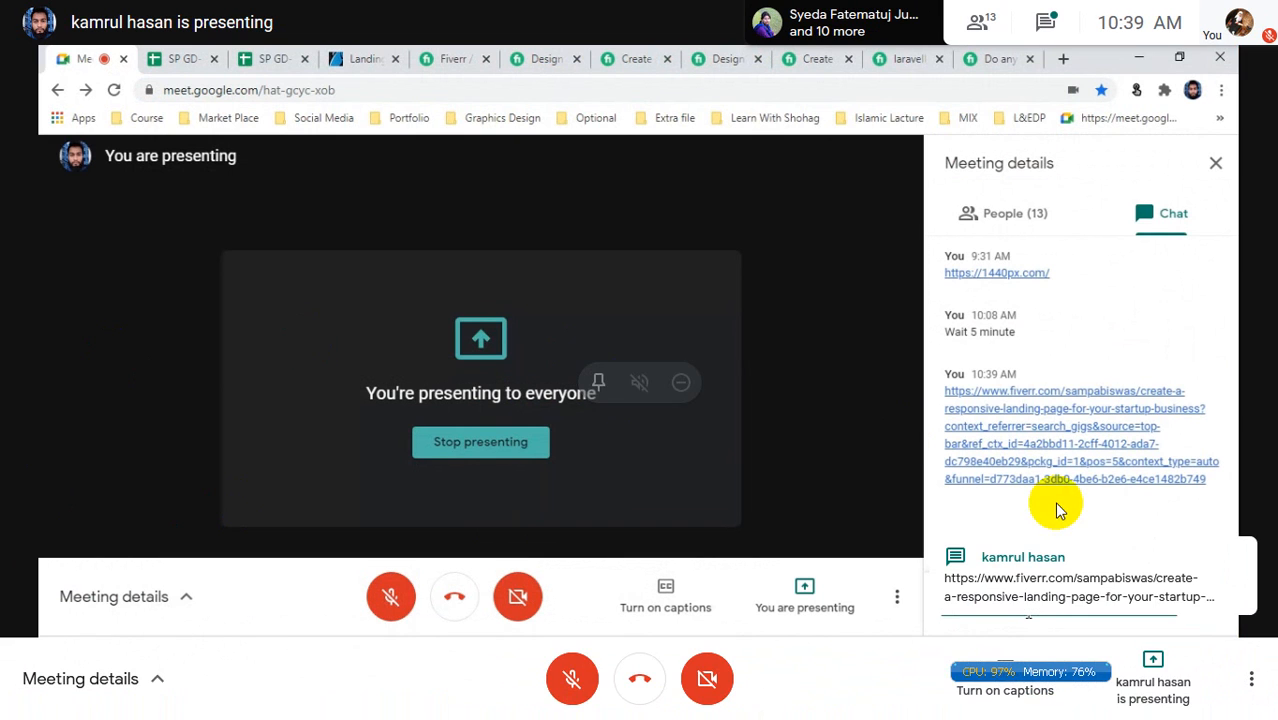
# - Select the shared Fiverr gig link in the meeting chat and close the chat
pyautogui.click(1045, 20)
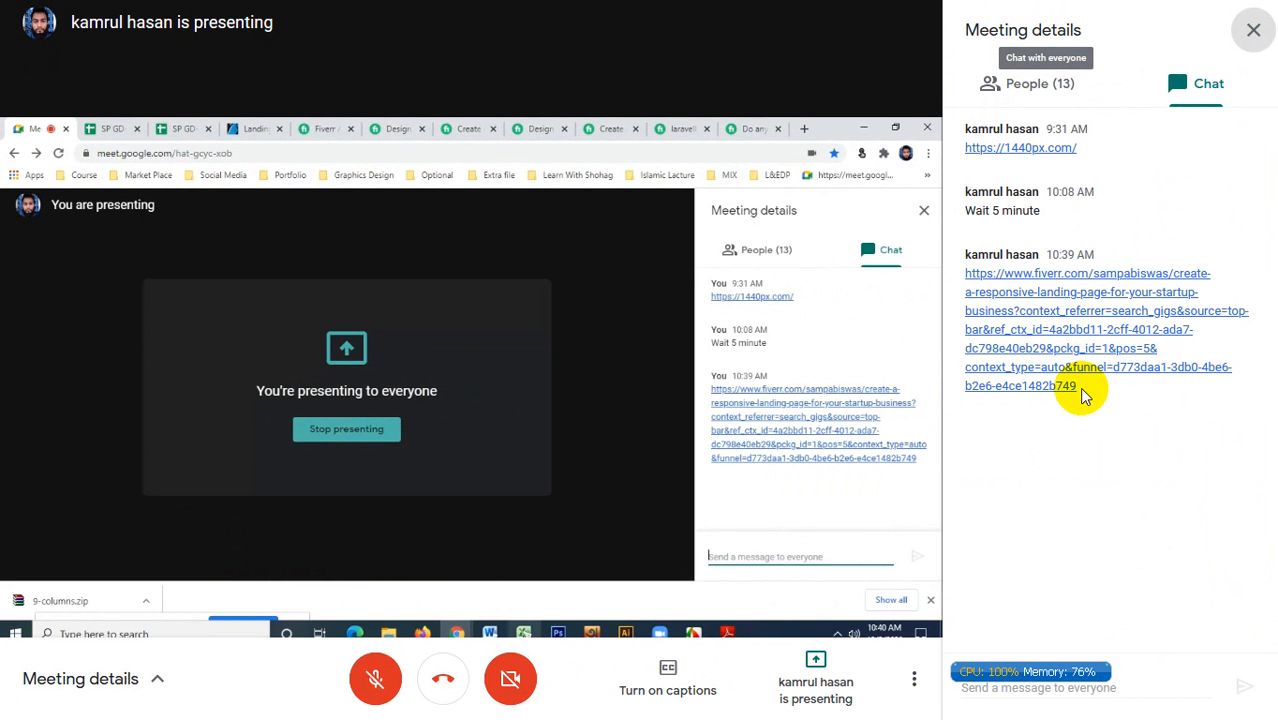
pyautogui.moveTo(1083, 395); pyautogui.dragTo(965, 283)
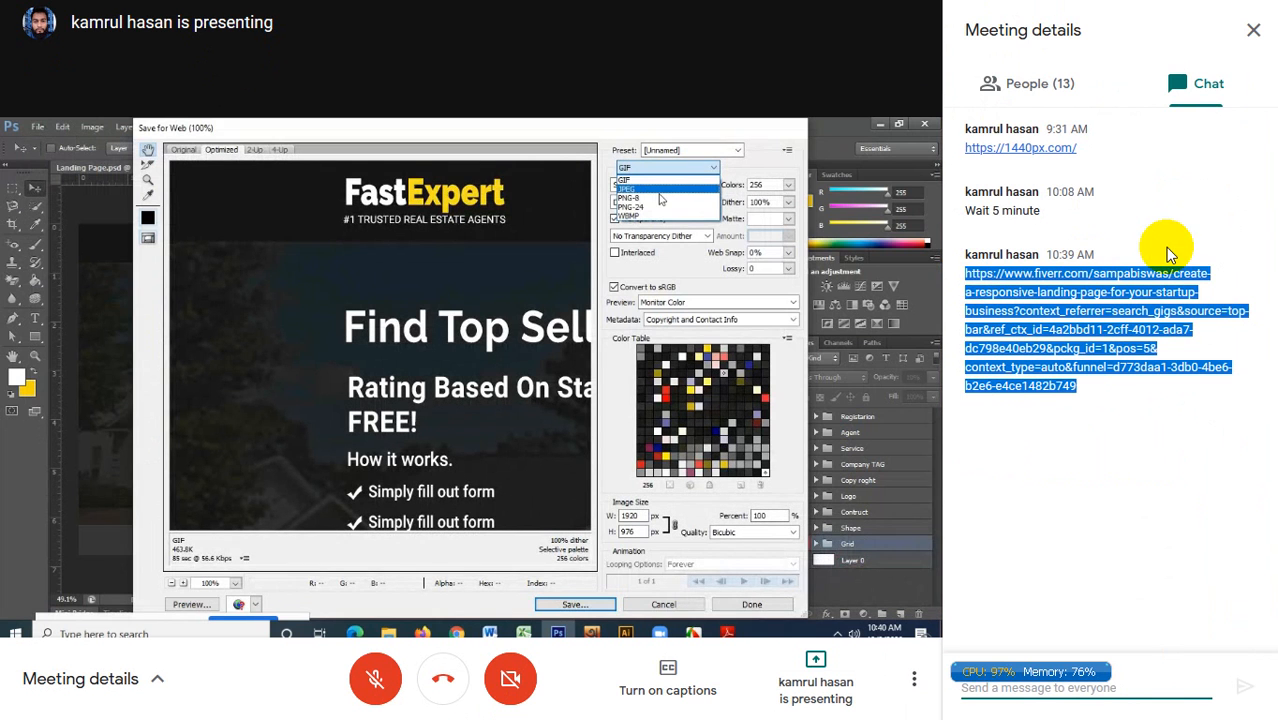
pyautogui.click(1256, 36)
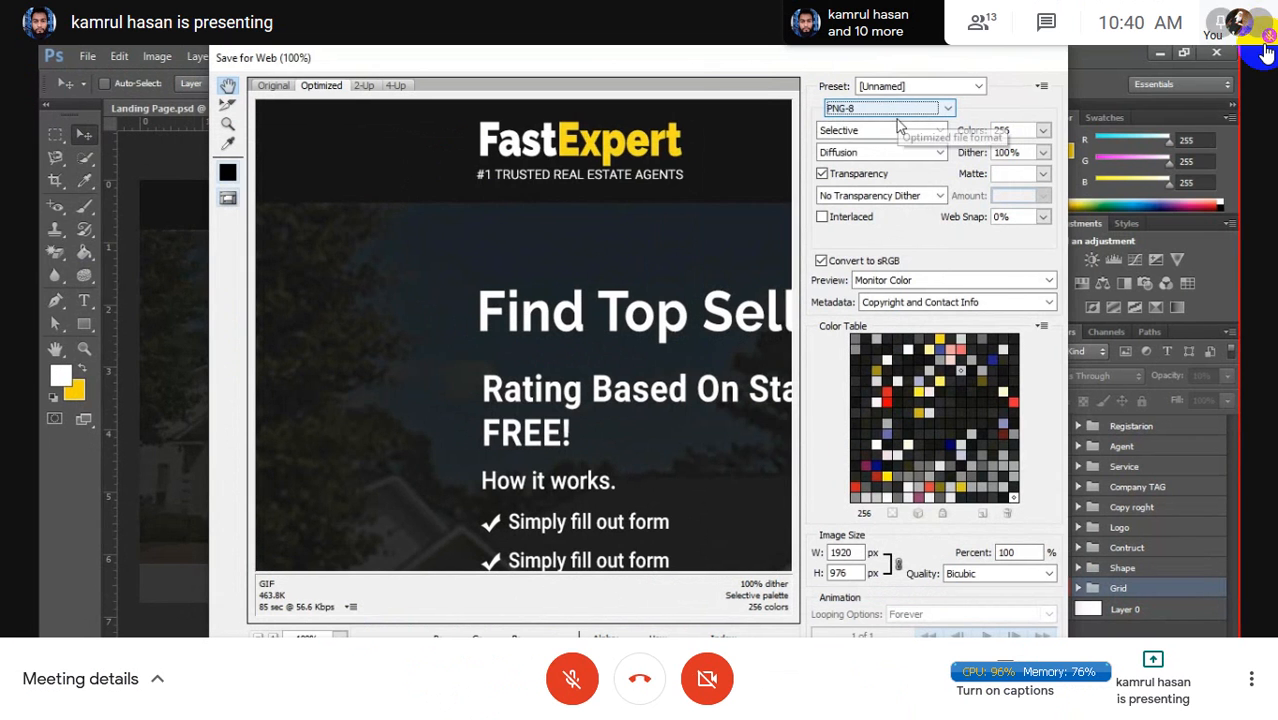
# - Exit the meeting's full-screen view and start a new post in the LEDP SP 2020 [GD-31] Facebook group, stopping the slow page script
pyautogui.click(1250, 678)
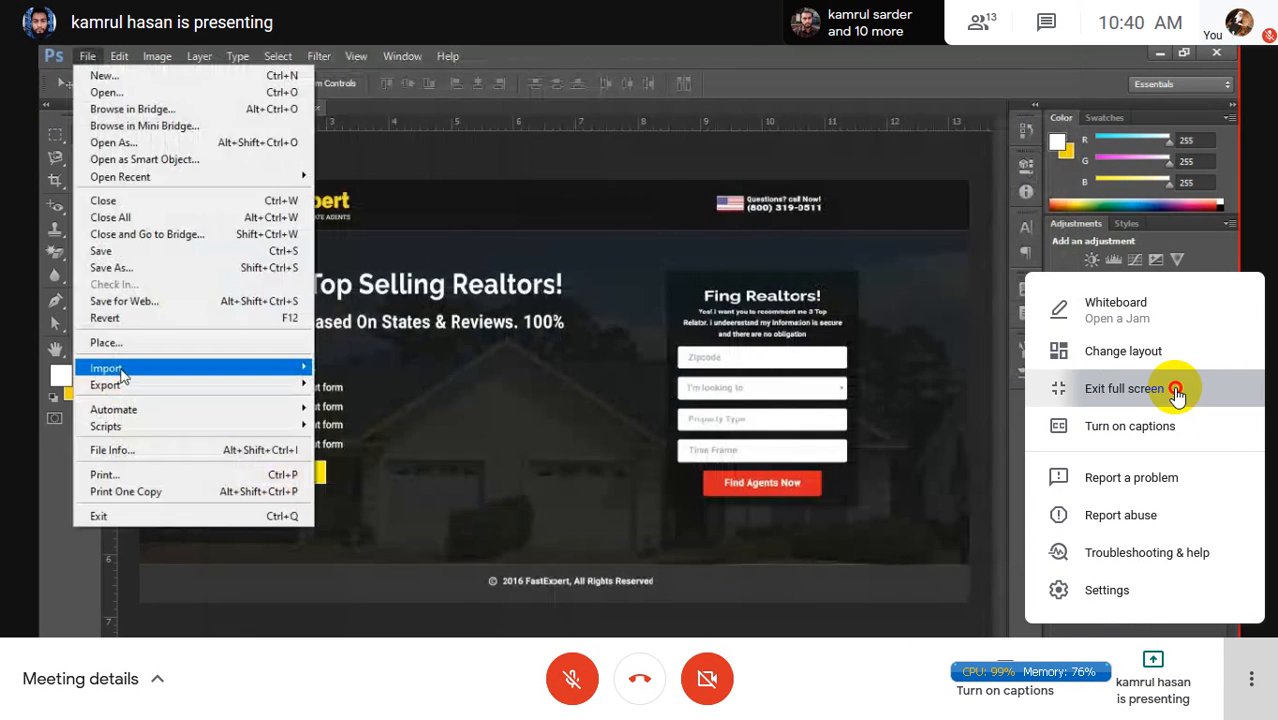
pyautogui.click(1175, 388)
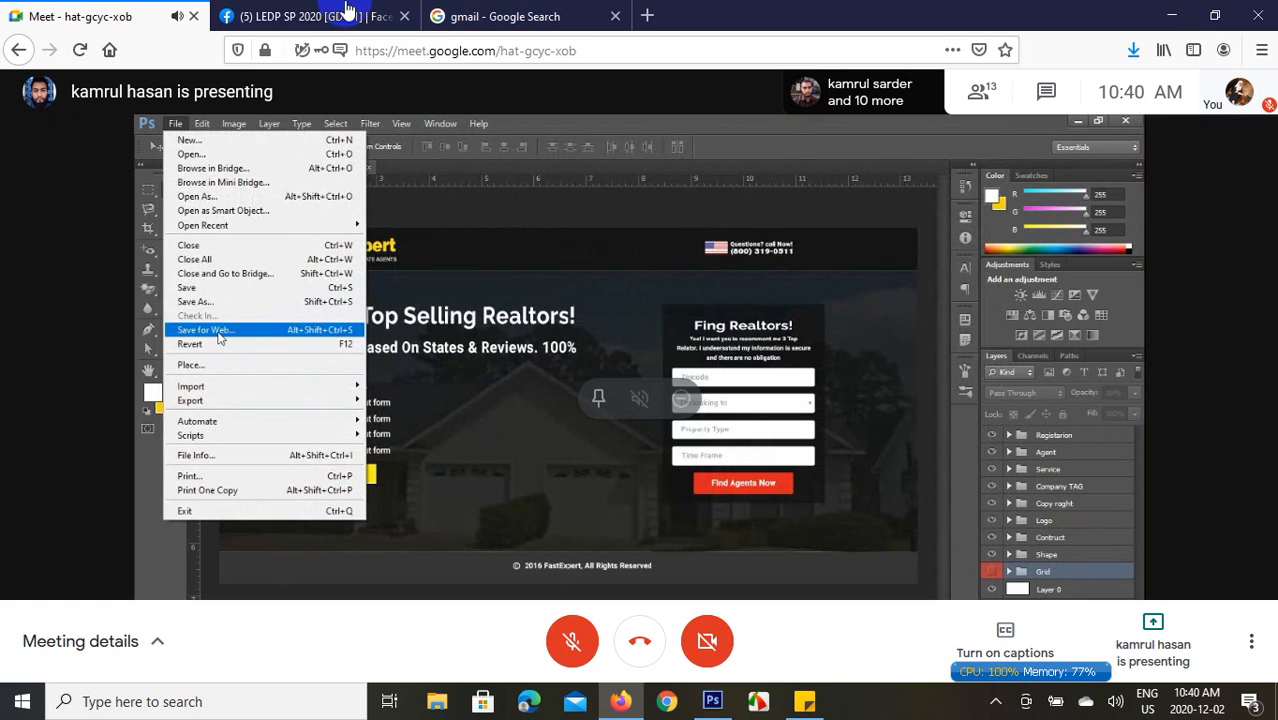
pyautogui.click(336, 10)
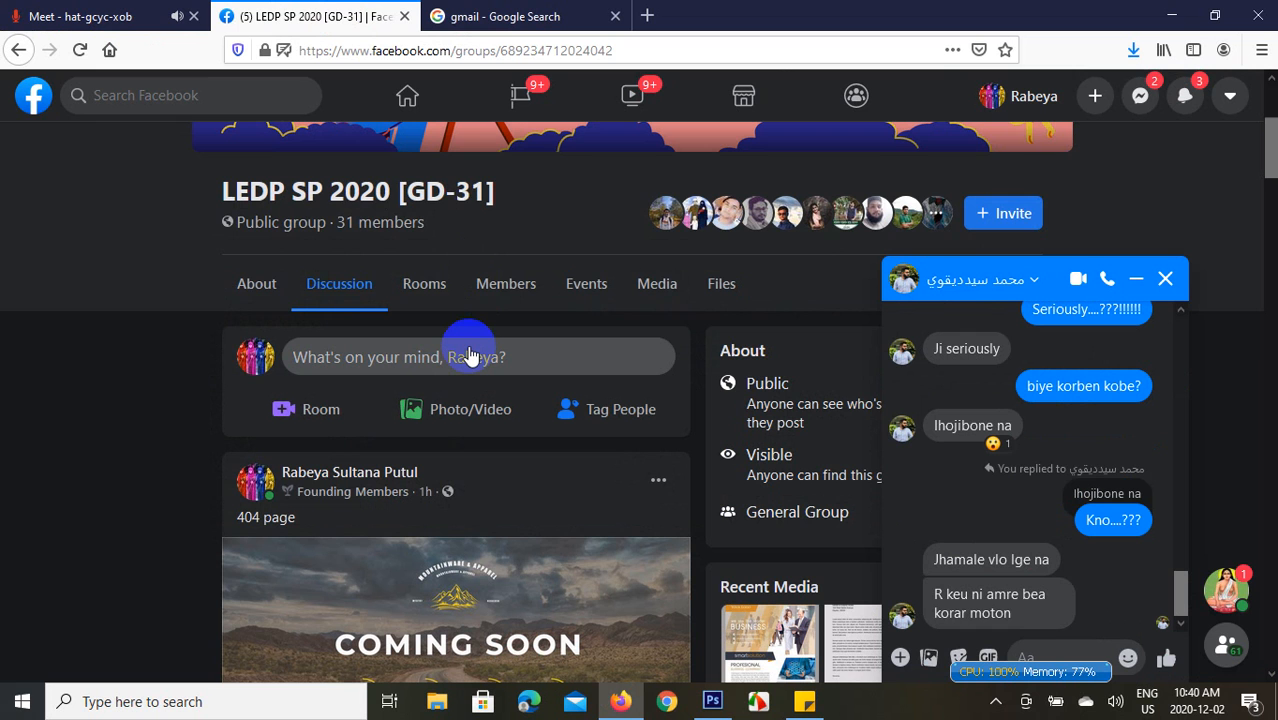
pyautogui.click(55, 12)
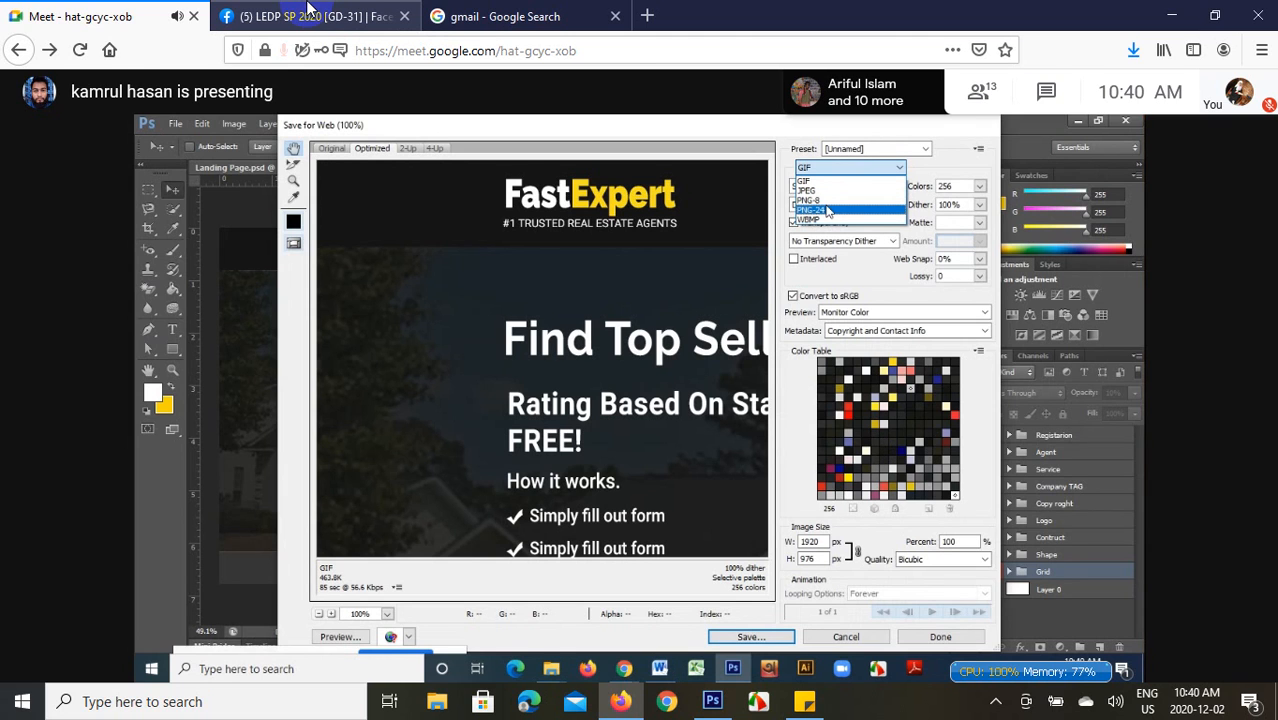
pyautogui.click(312, 12)
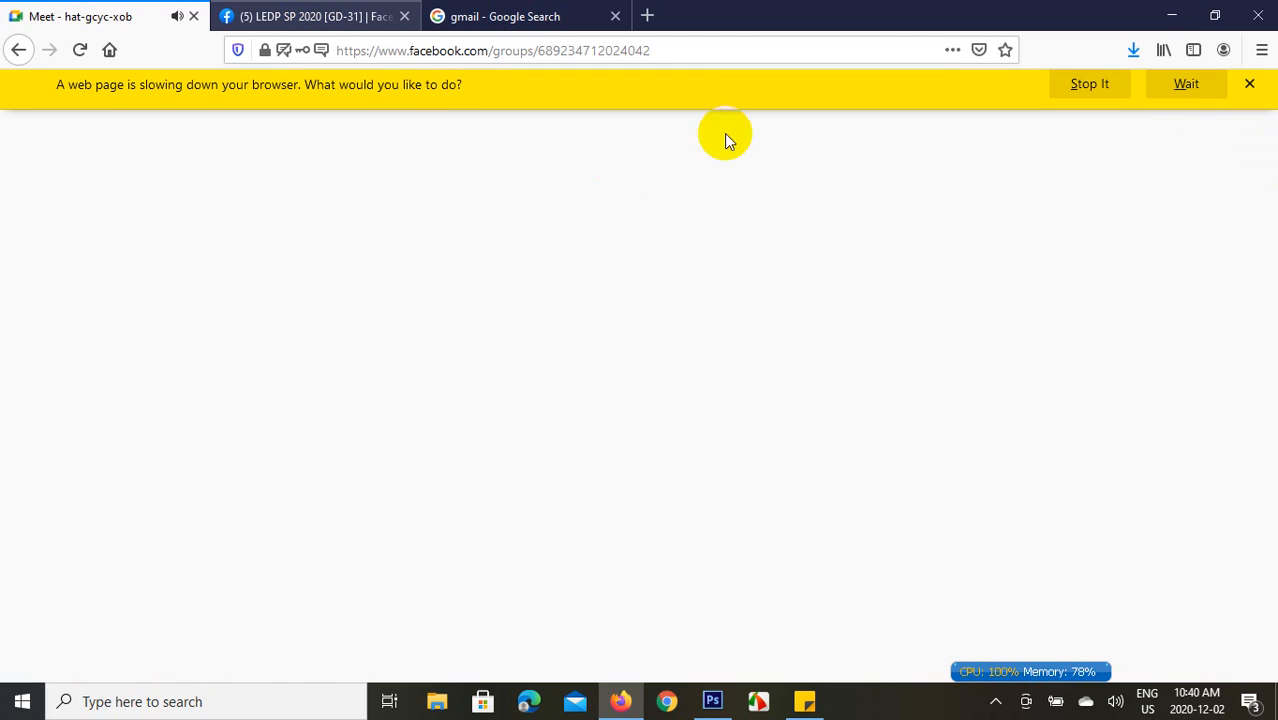
pyautogui.click(1089, 86)
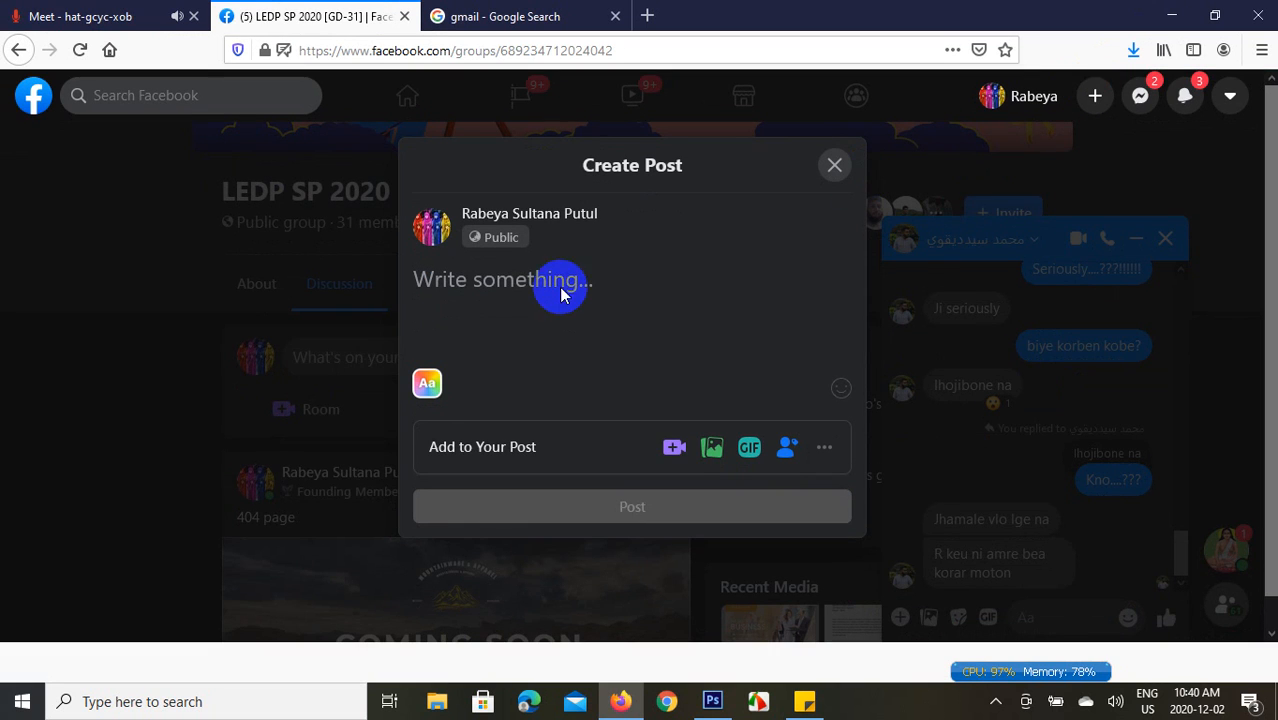
pyautogui.click(484, 276)
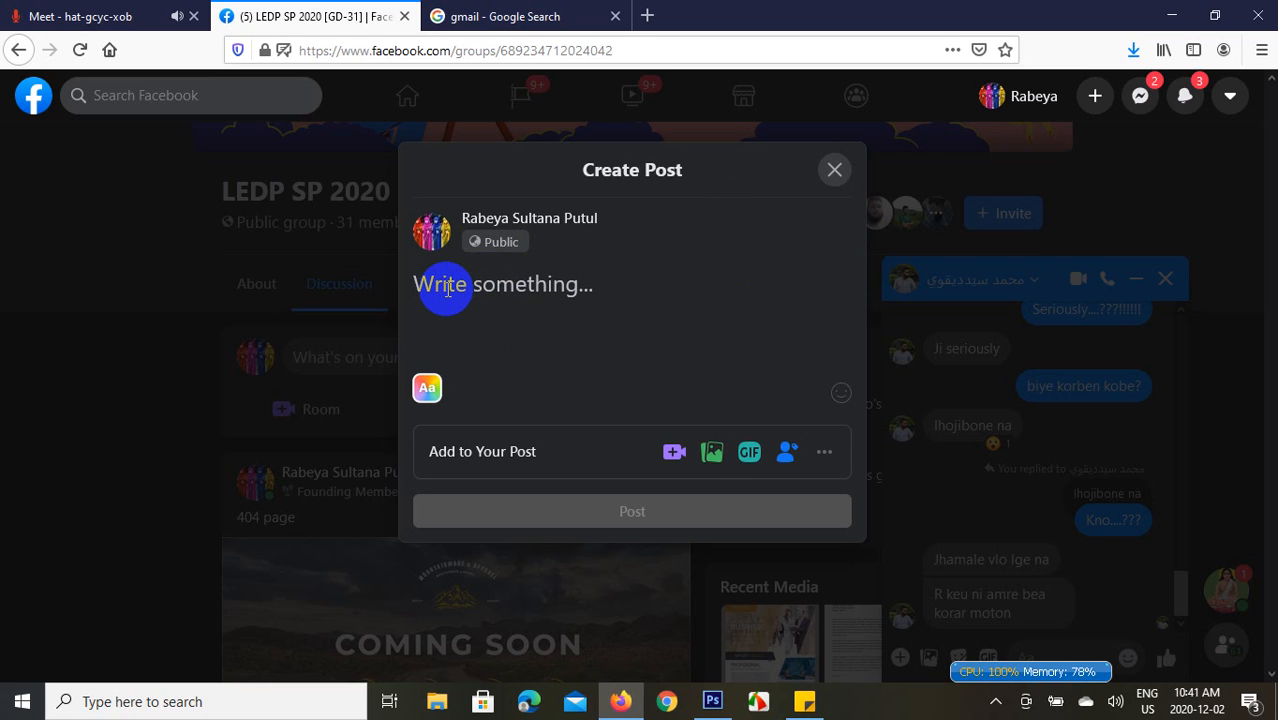
# - Return to the meeting chat and copy the full Fiverr gig link
pyautogui.click(12, 8)
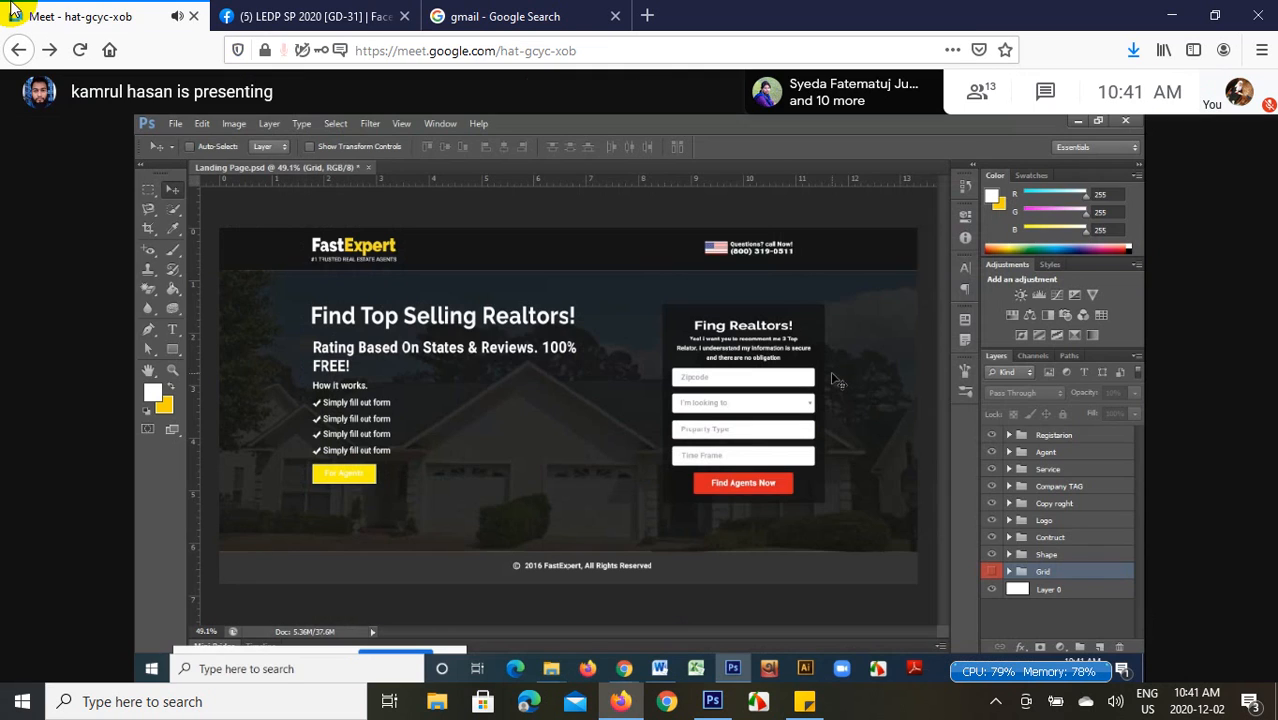
pyautogui.click(1057, 102)
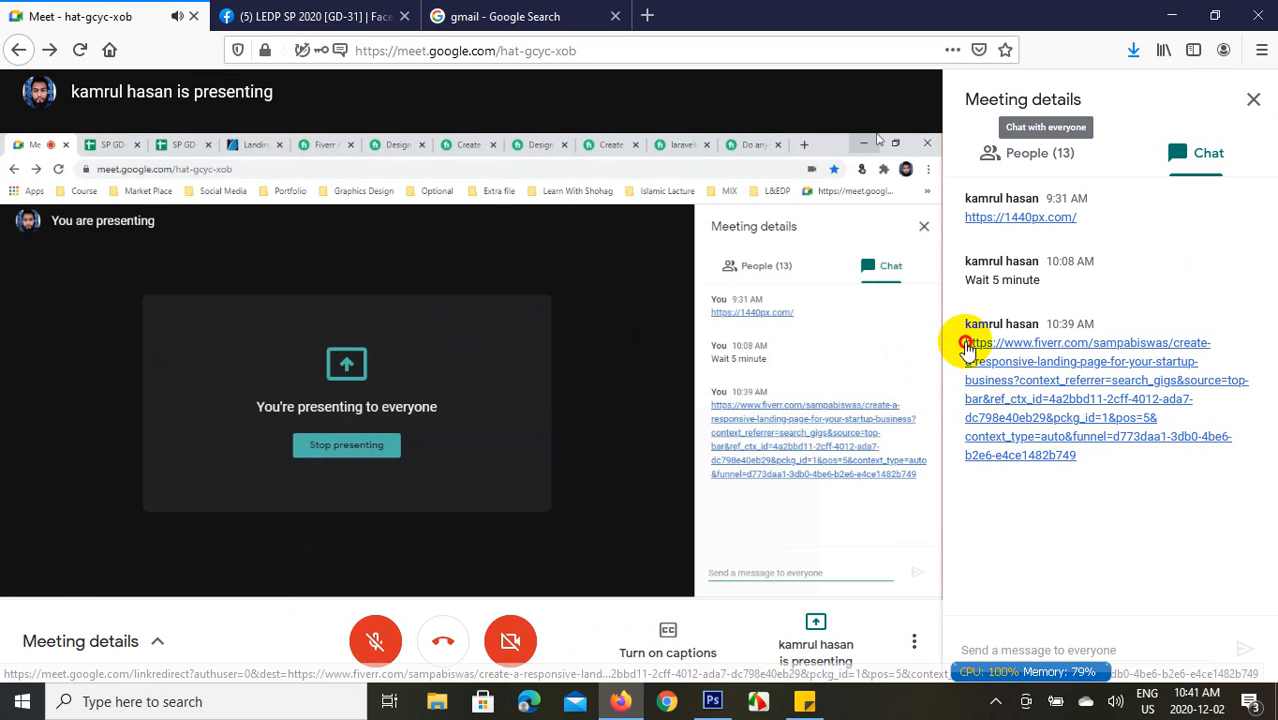
pyautogui.tripleClick(966, 347)
pyautogui.hotkey('ctrl', 'c')
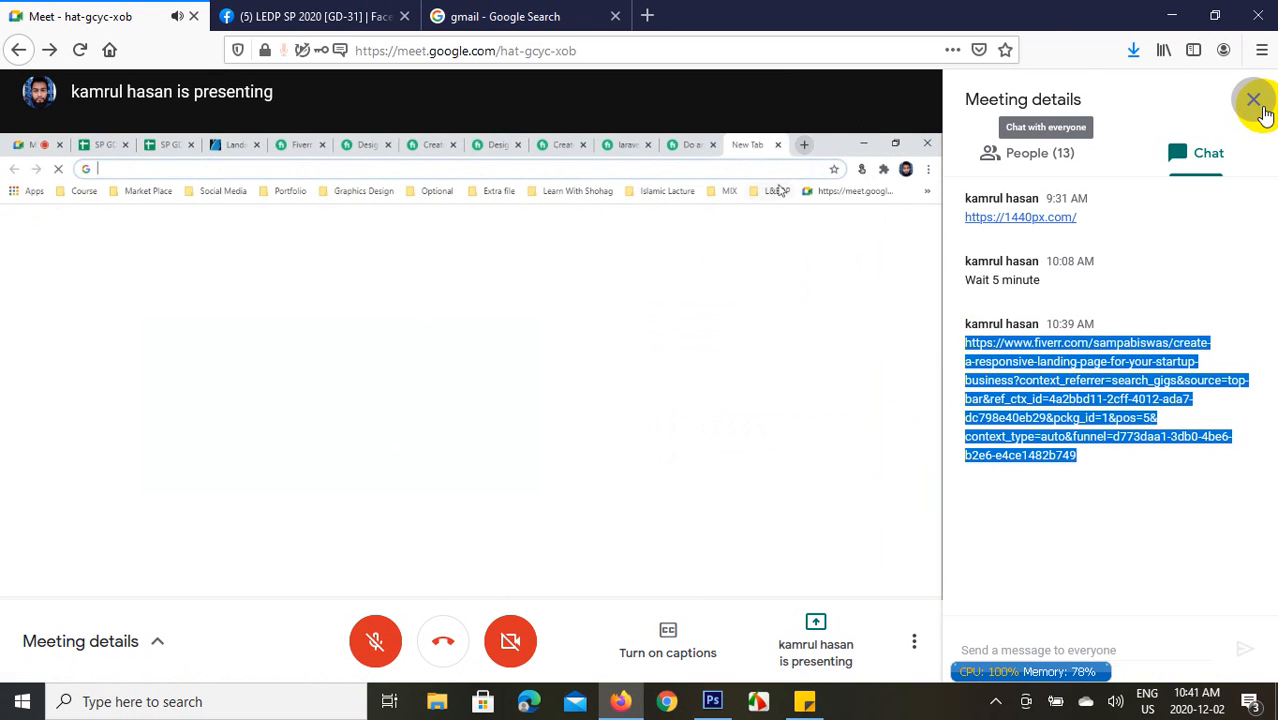
# - Close the meeting chat, unmute the microphone, and paste the copied Fiverr gig link into the new Facebook group post
pyautogui.click(1254, 100)
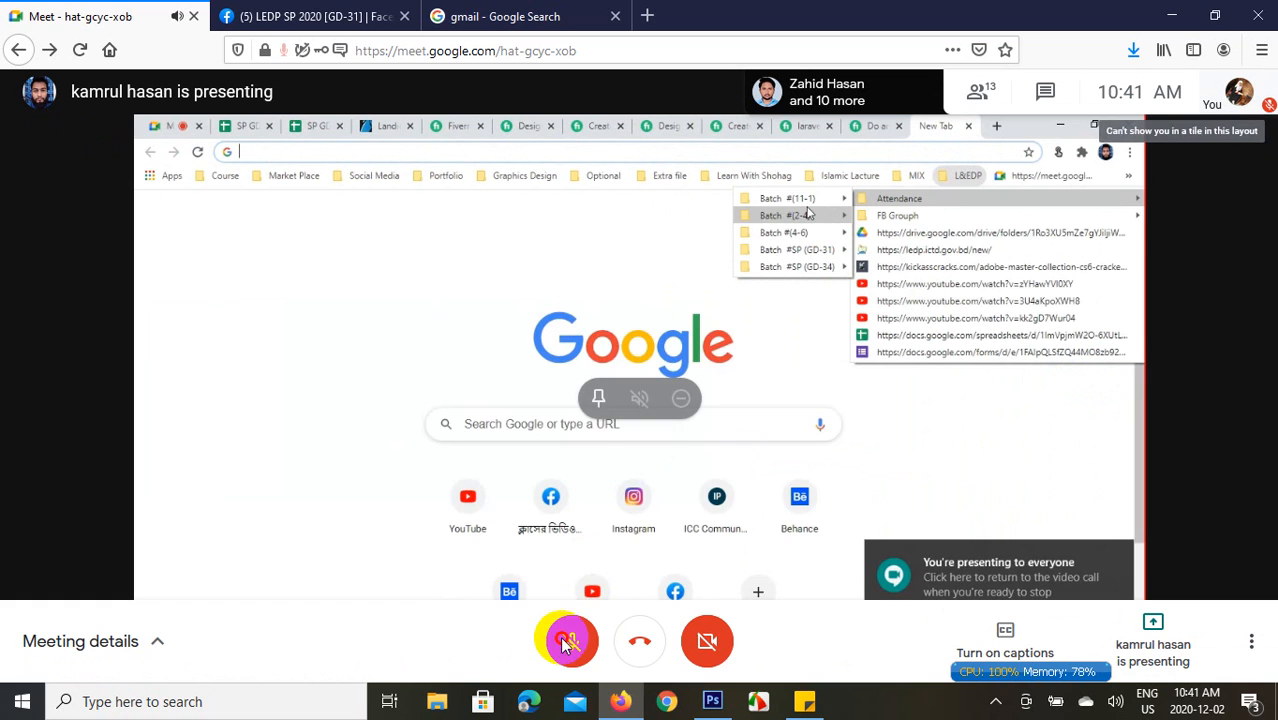
pyautogui.click(566, 641)
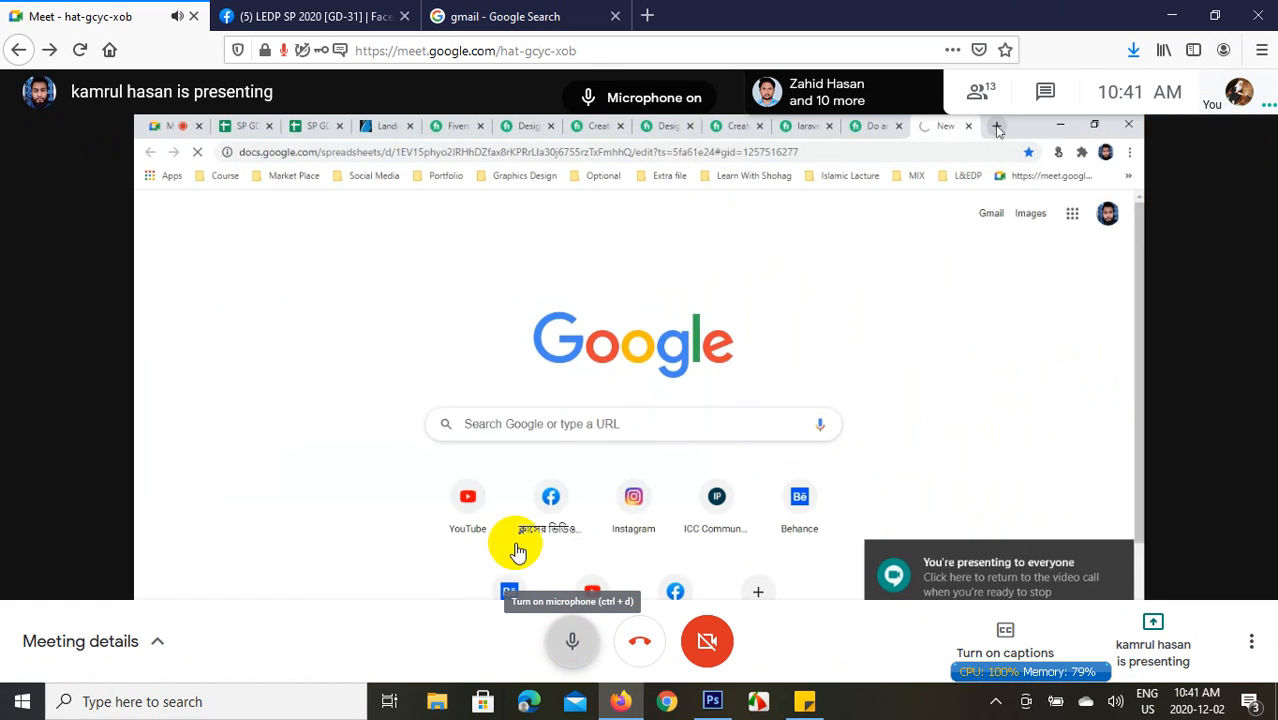
pyautogui.click(330, 16)
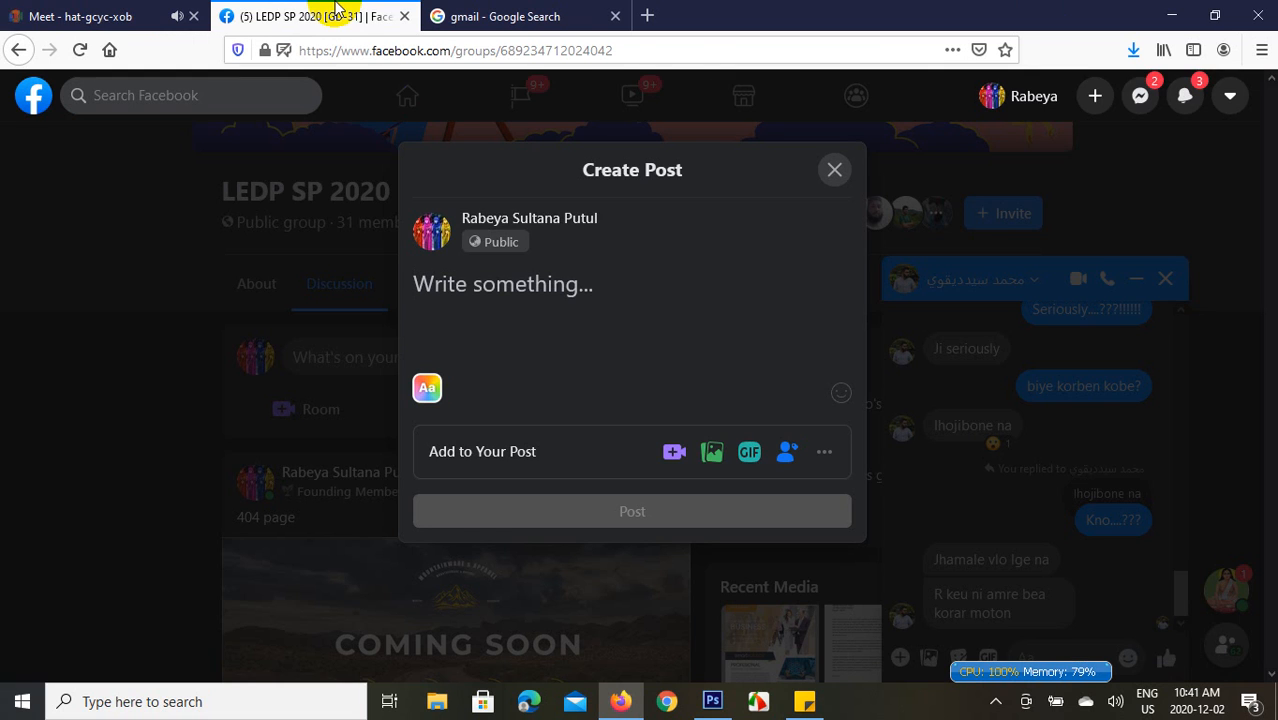
pyautogui.click(488, 268)
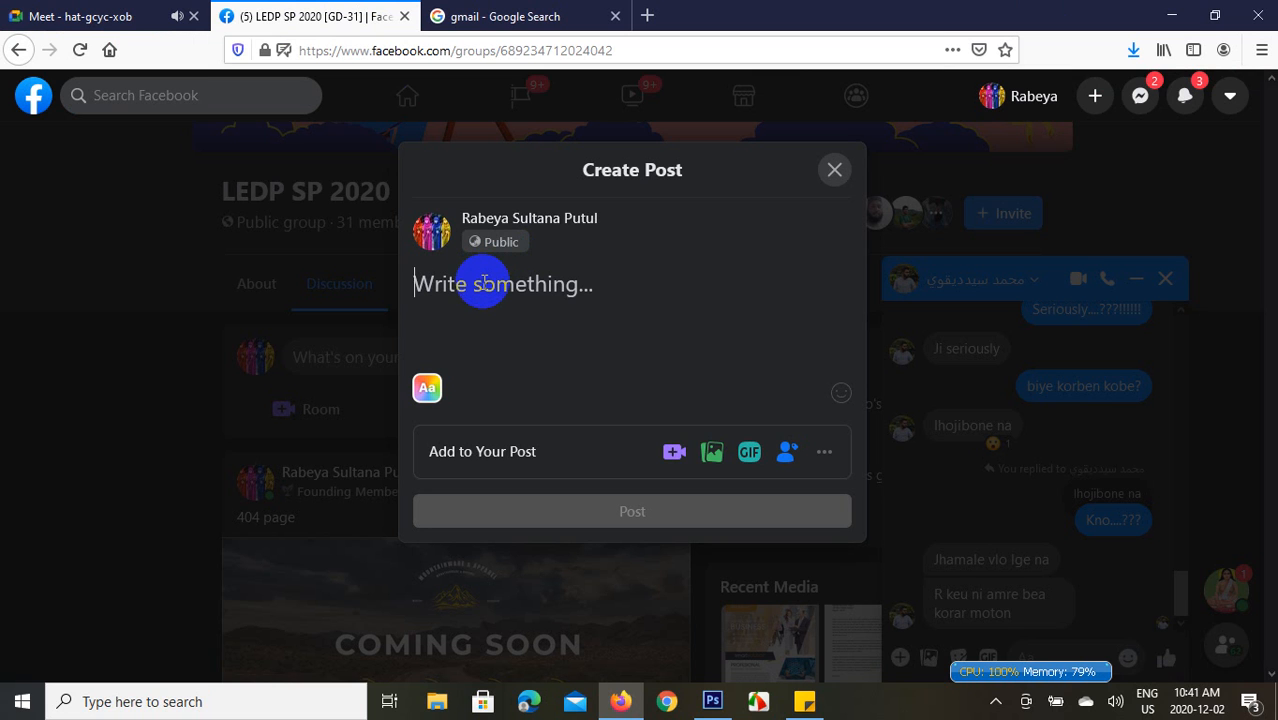
pyautogui.hotkey('ctrl', 'v')
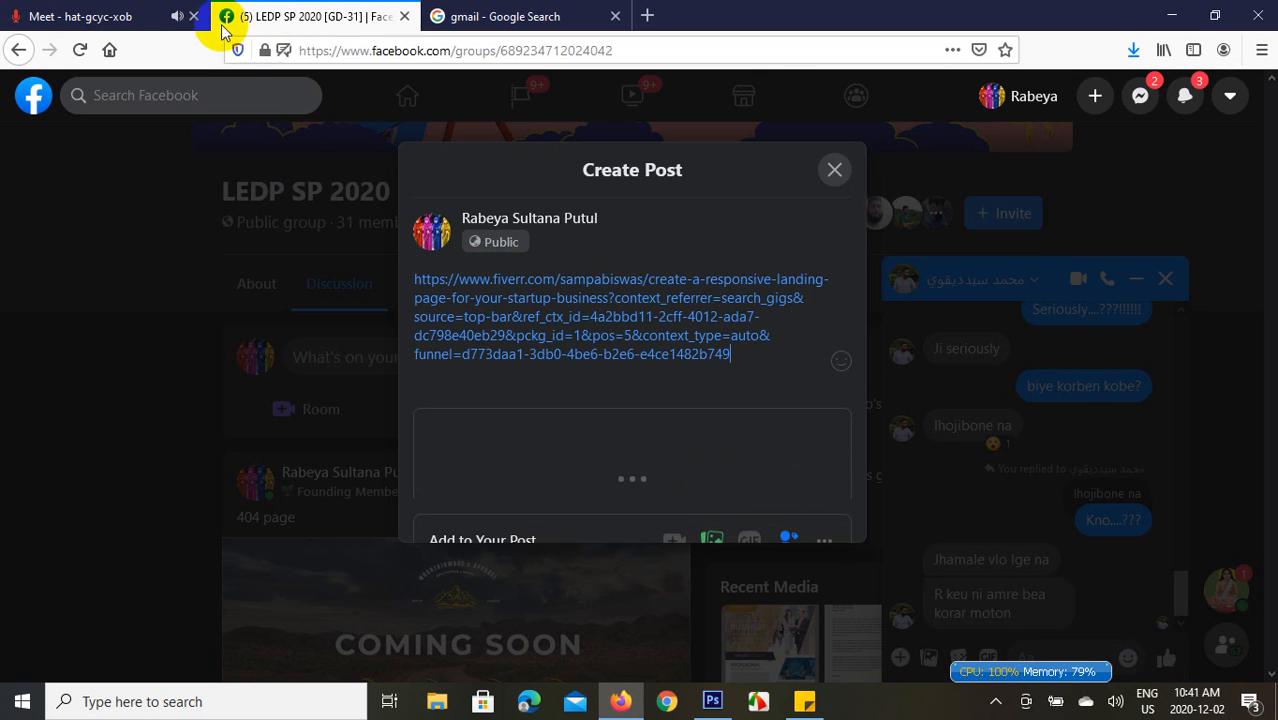
pyautogui.click(116, 12)
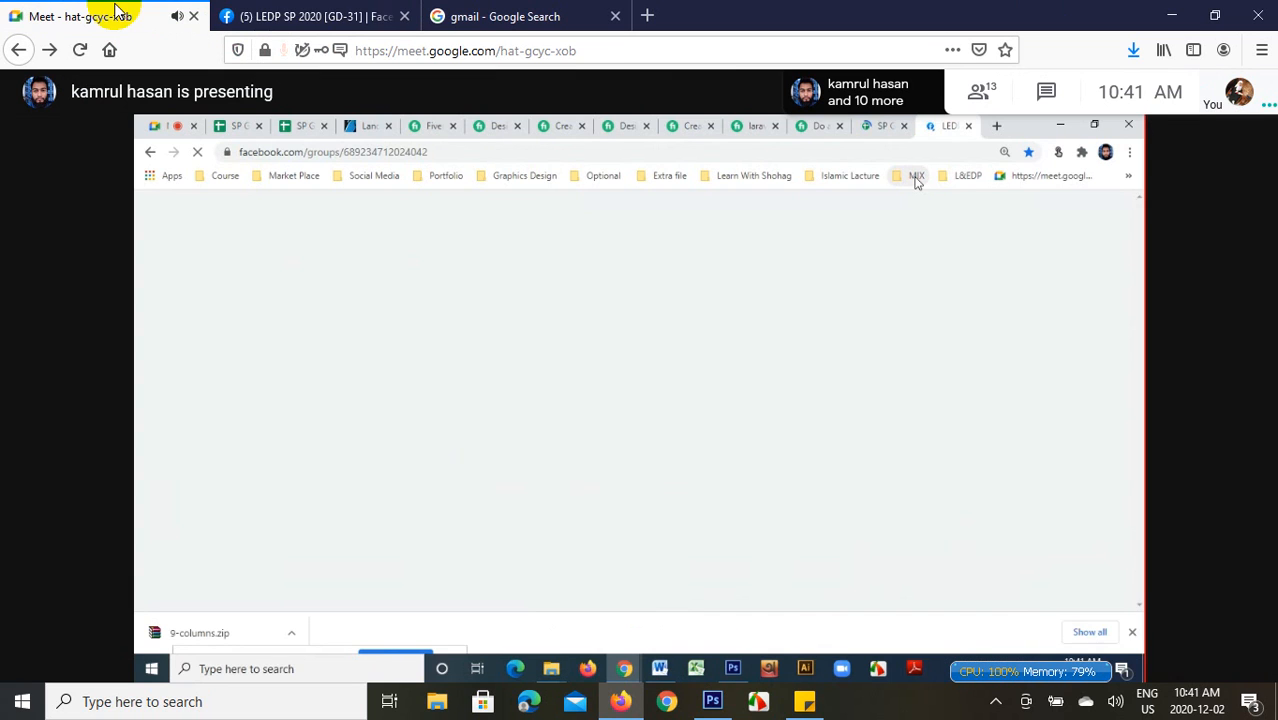
pyautogui.click(303, 14)
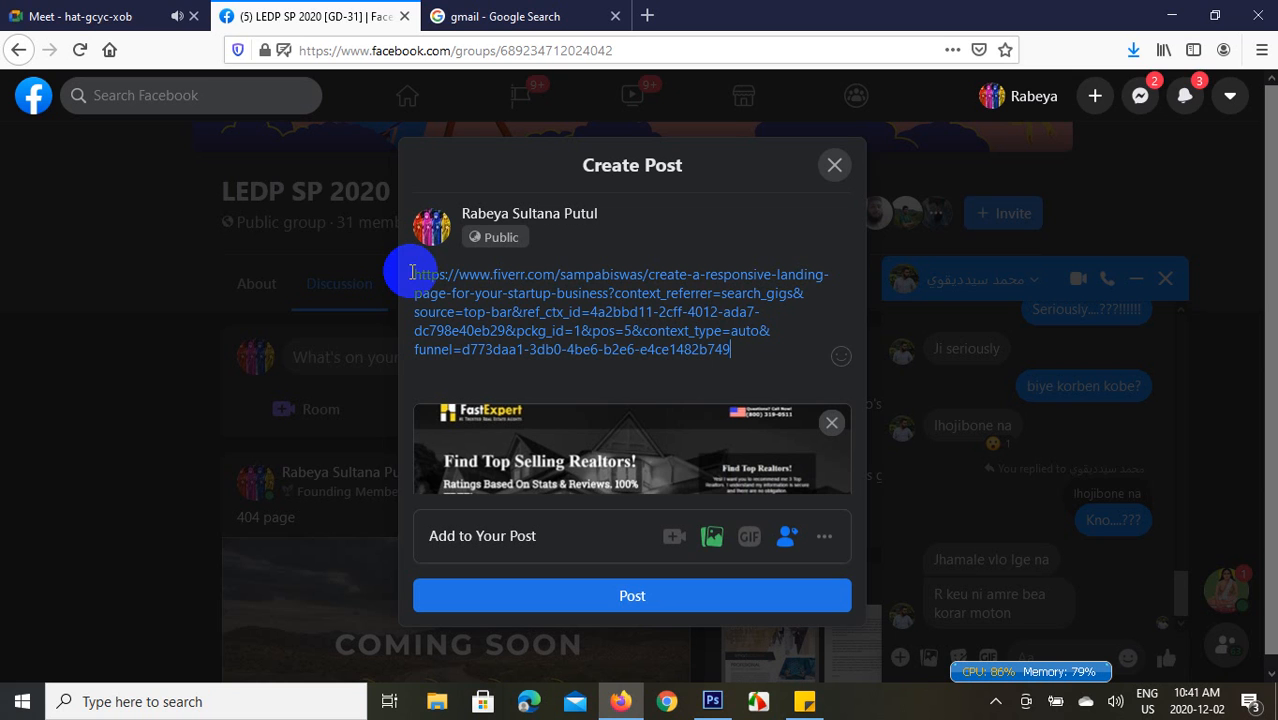
pyautogui.click(16, 10)
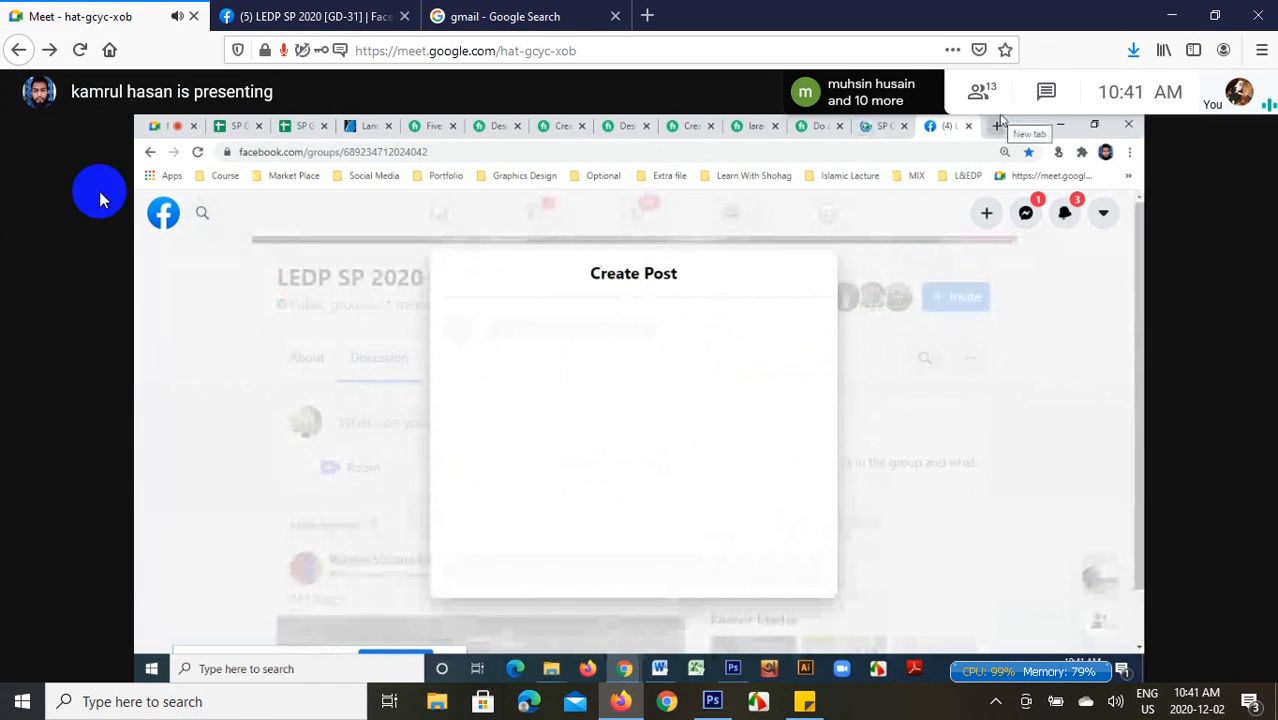
pyautogui.click(313, 18)
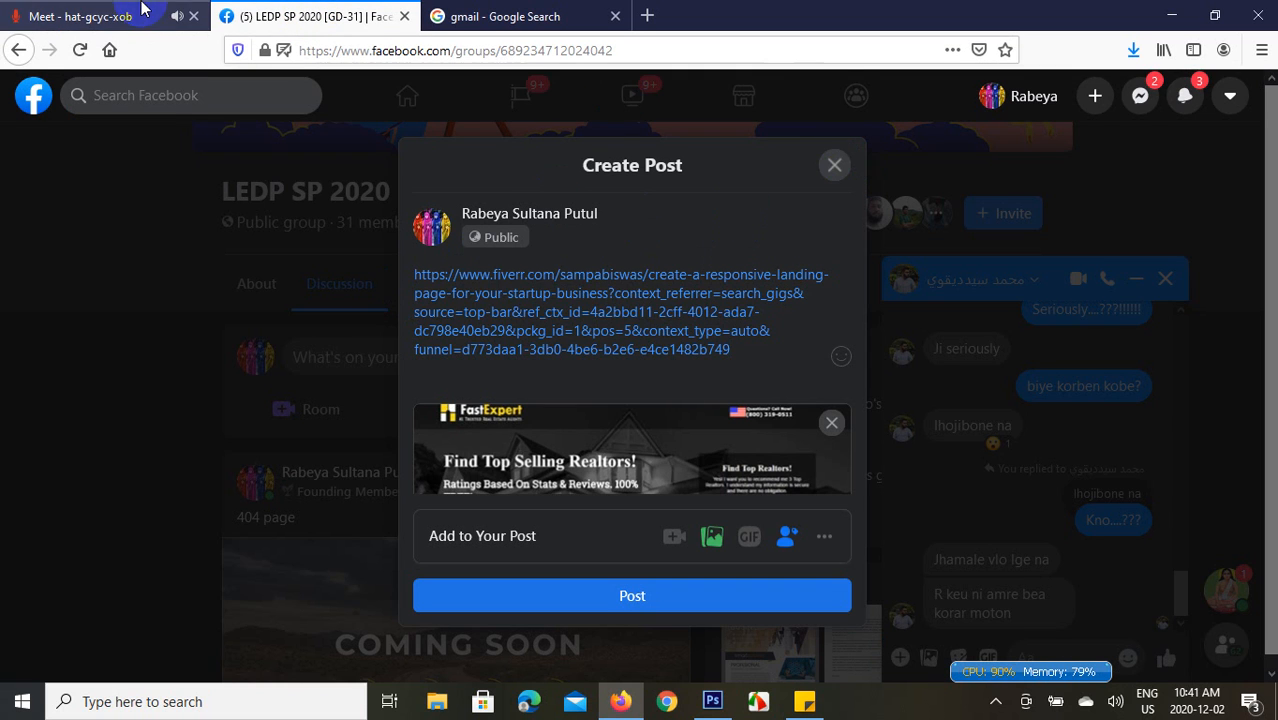
pyautogui.click(143, 10)
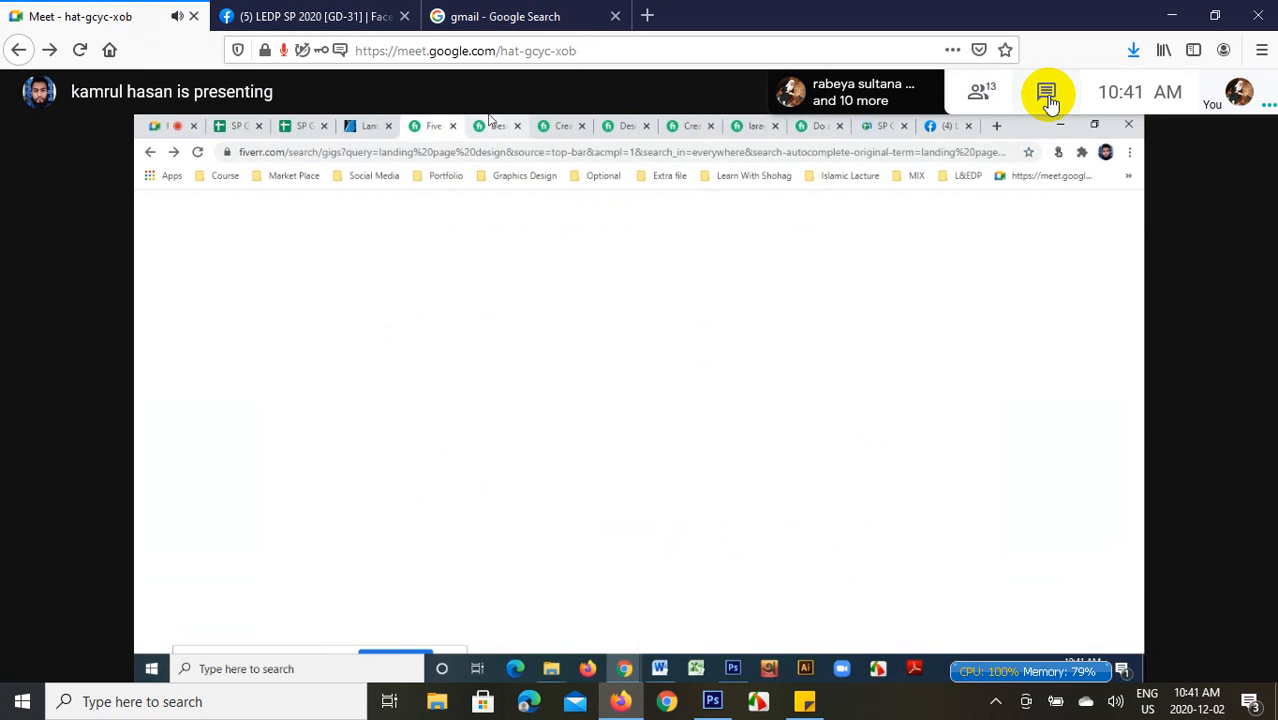
pyautogui.click(1046, 98)
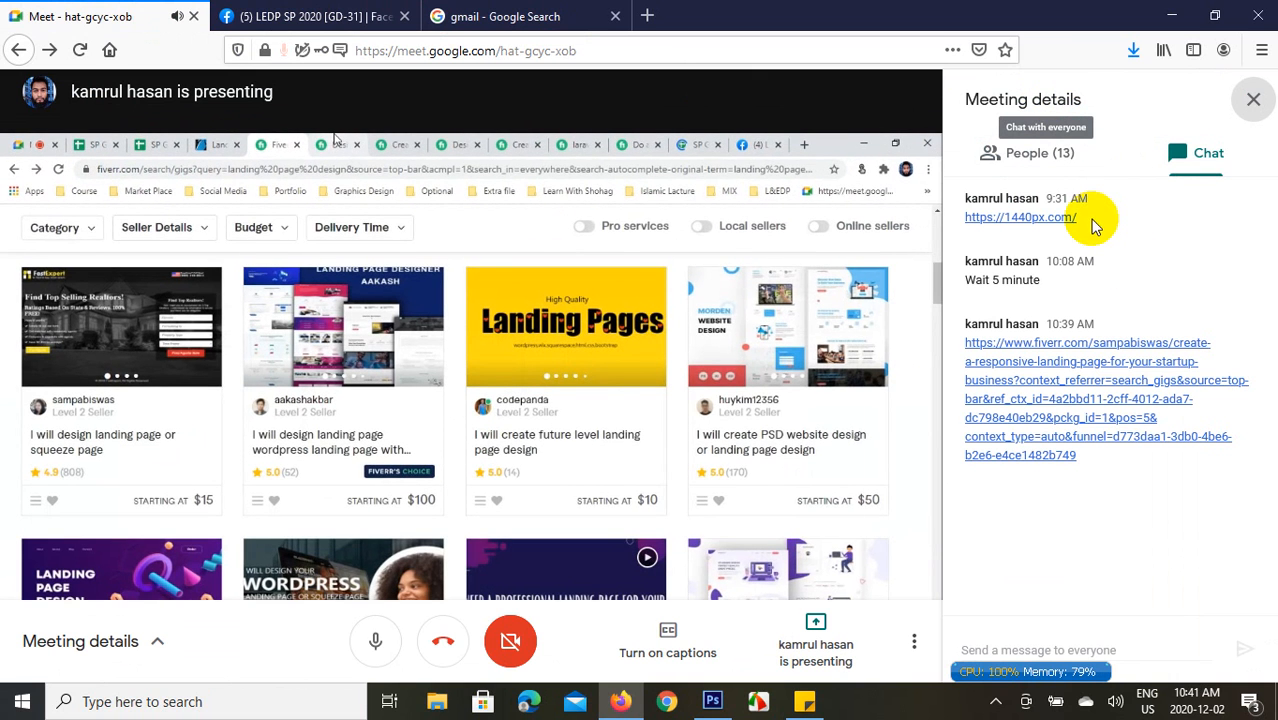
pyautogui.click(1081, 219)
pyautogui.moveTo(1081, 222); pyautogui.dragTo(965, 226)
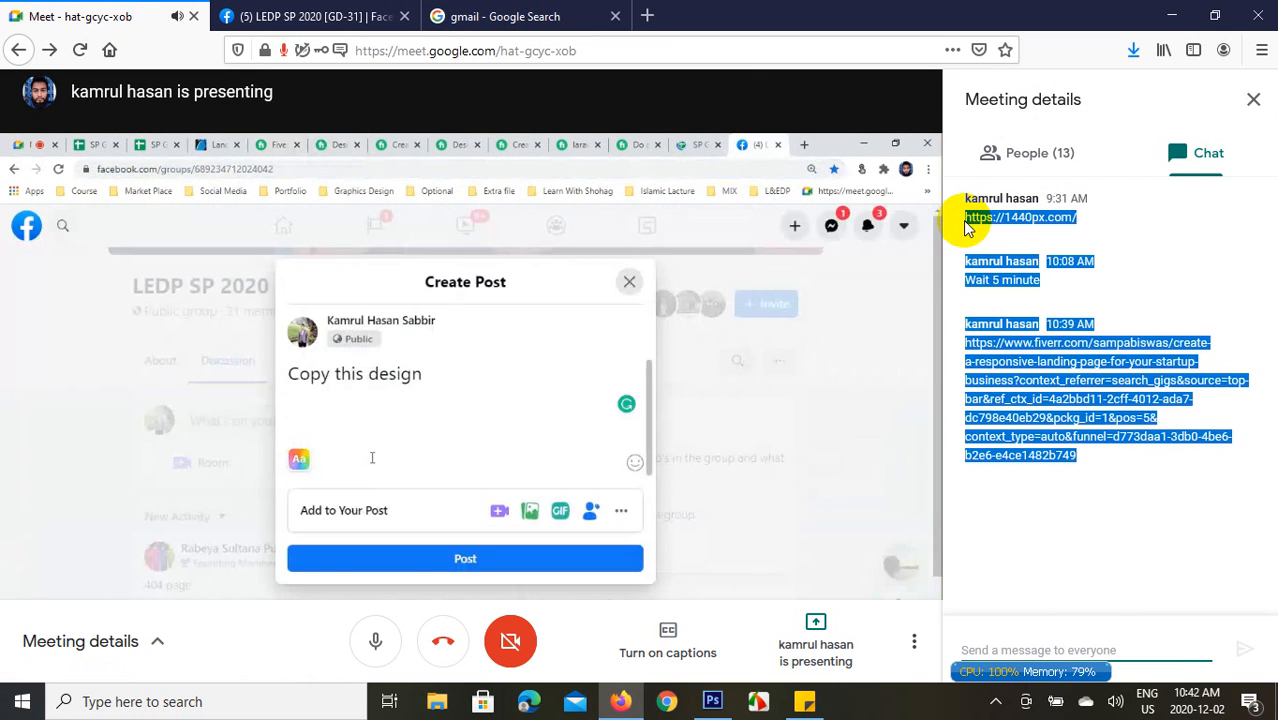
pyautogui.click(1082, 219)
pyautogui.moveTo(1082, 222); pyautogui.dragTo(966, 226)
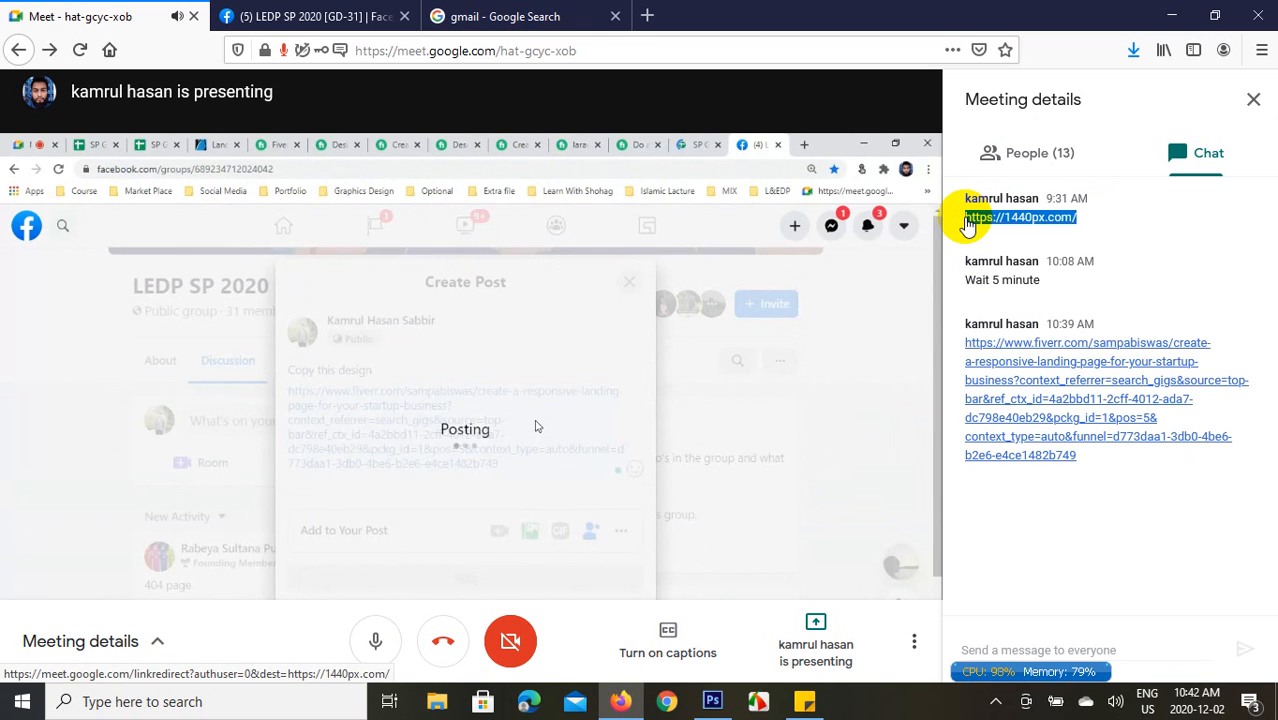
pyautogui.click(1253, 105)
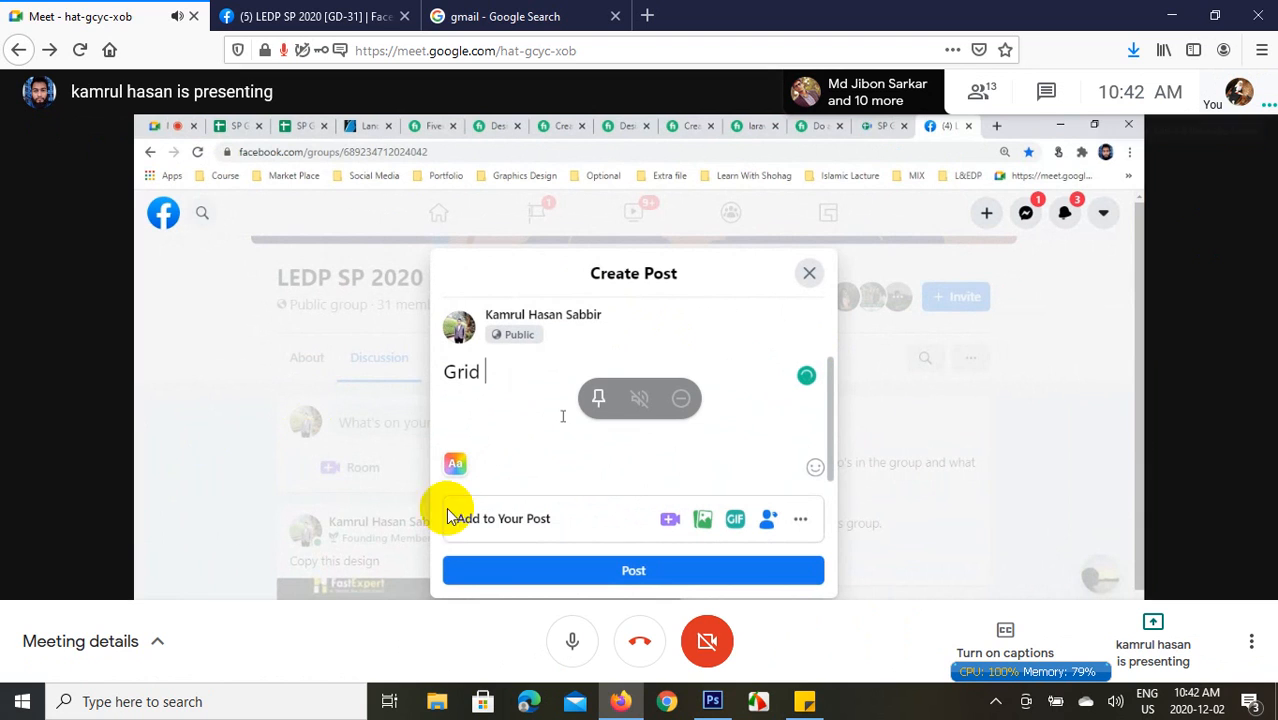
# - Toggle the microphone for brief replies during the trainer's Photoshop and design demonstrations, leaving it muted
pyautogui.click(567, 640)
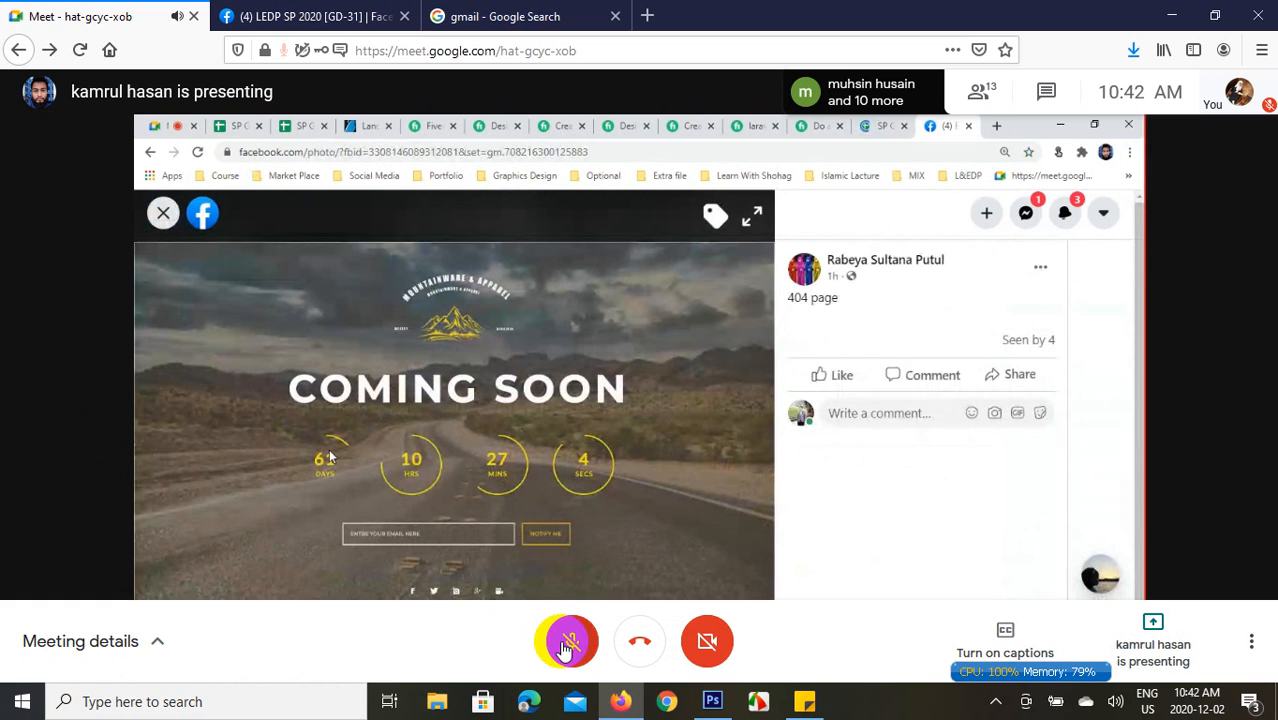
pyautogui.click(568, 645)
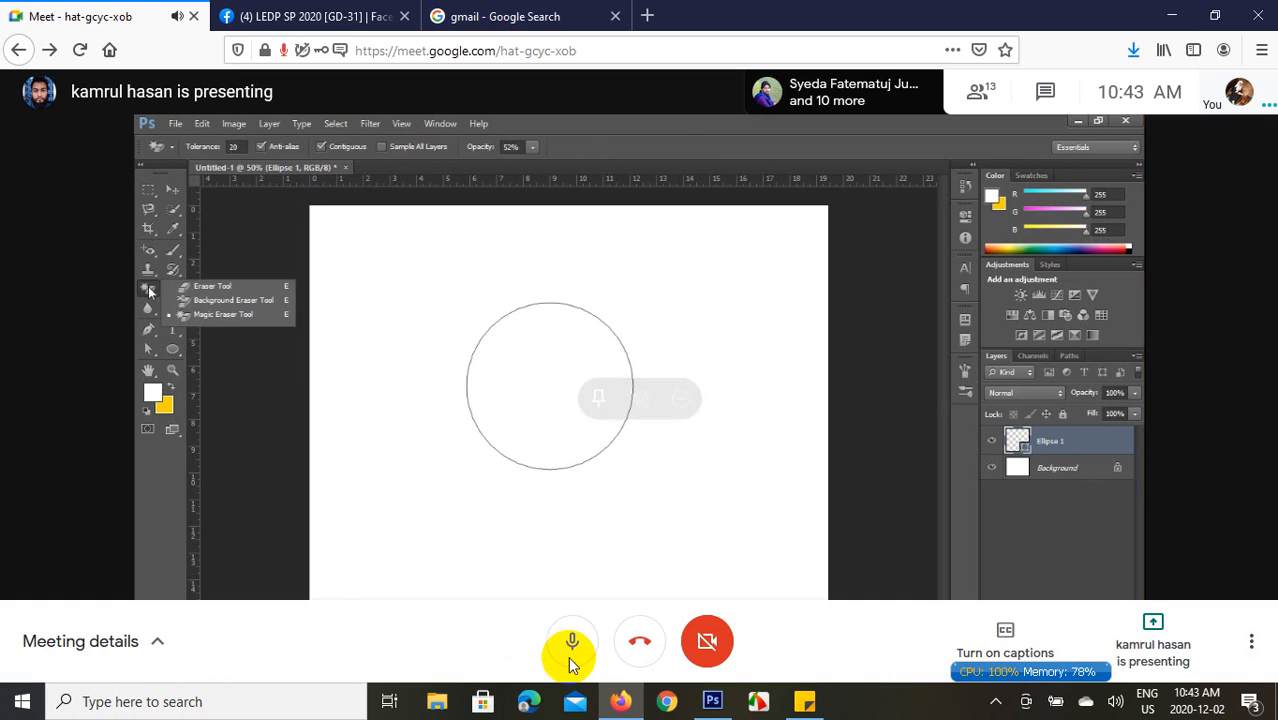
pyautogui.click(571, 650)
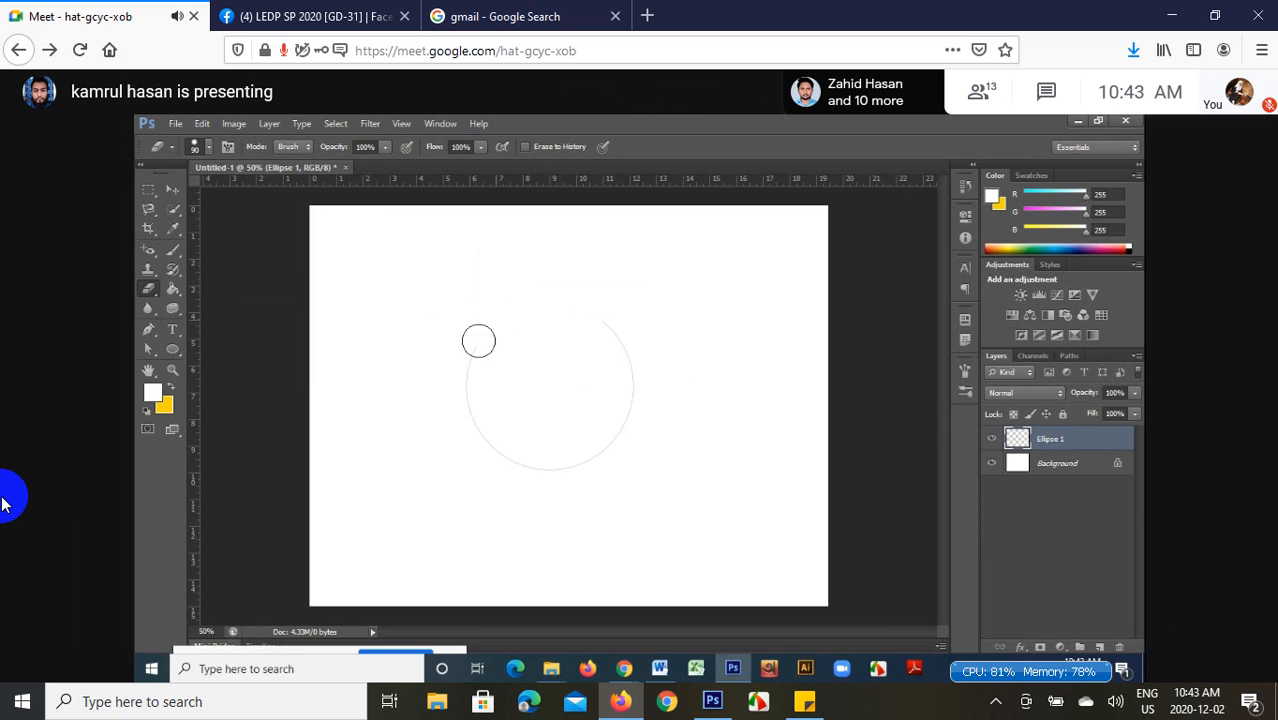
pyautogui.moveTo(294, 566)
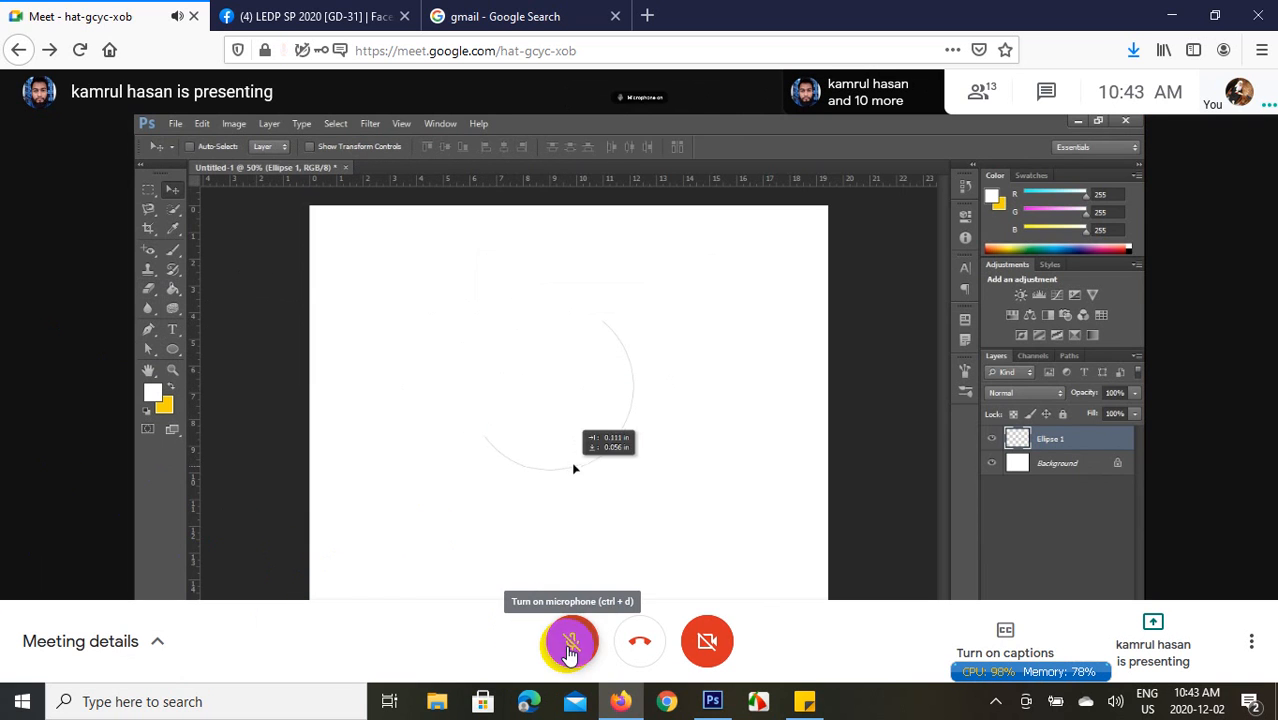
pyautogui.click(571, 645)
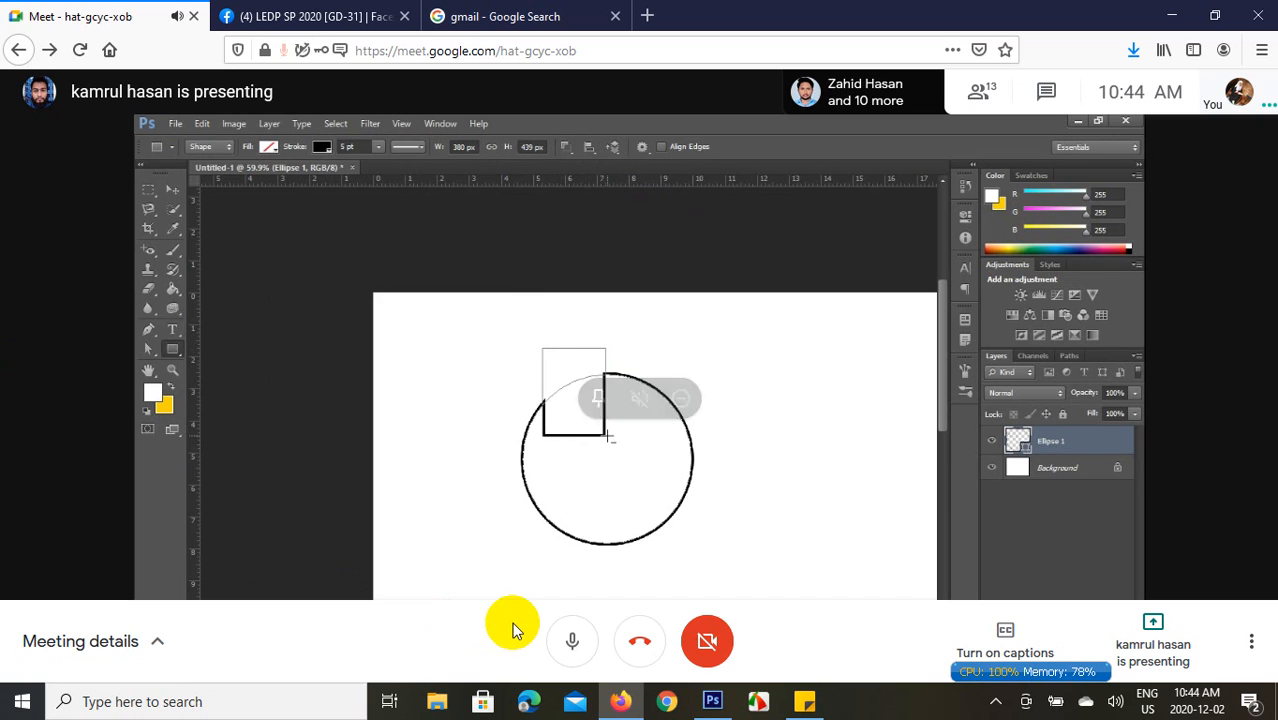
pyautogui.click(576, 648)
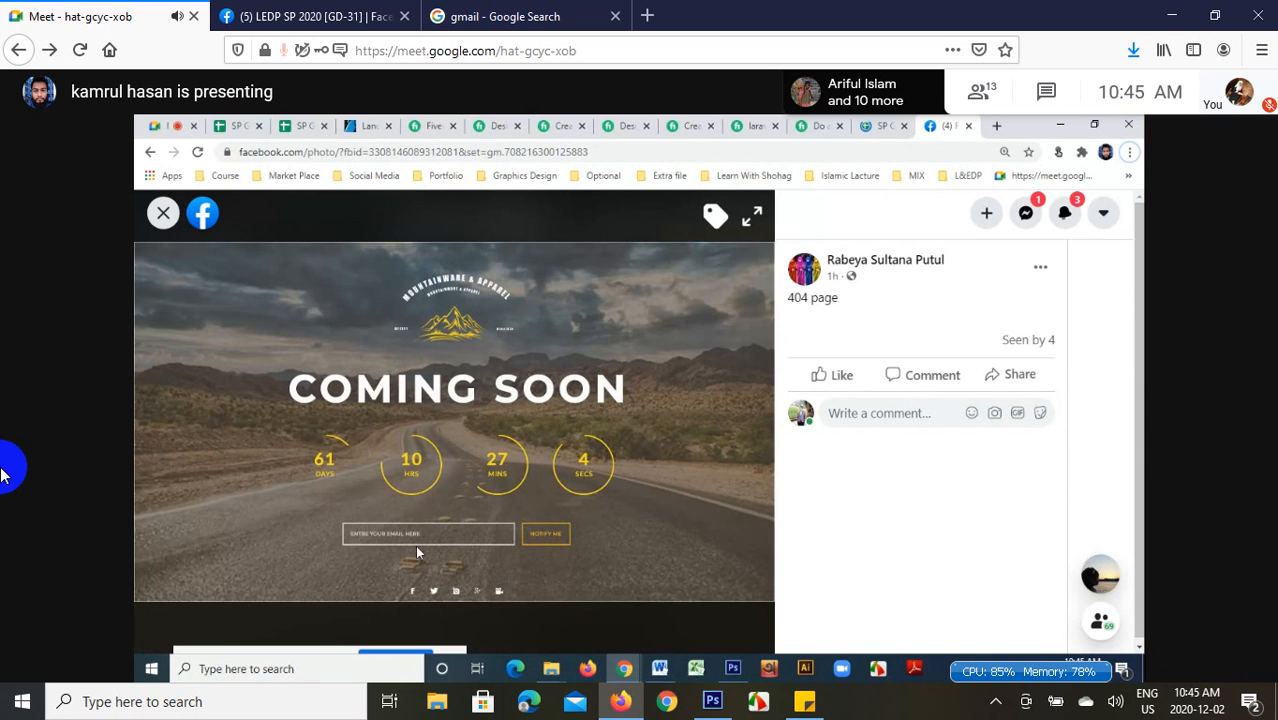
pyautogui.moveTo(572, 645)
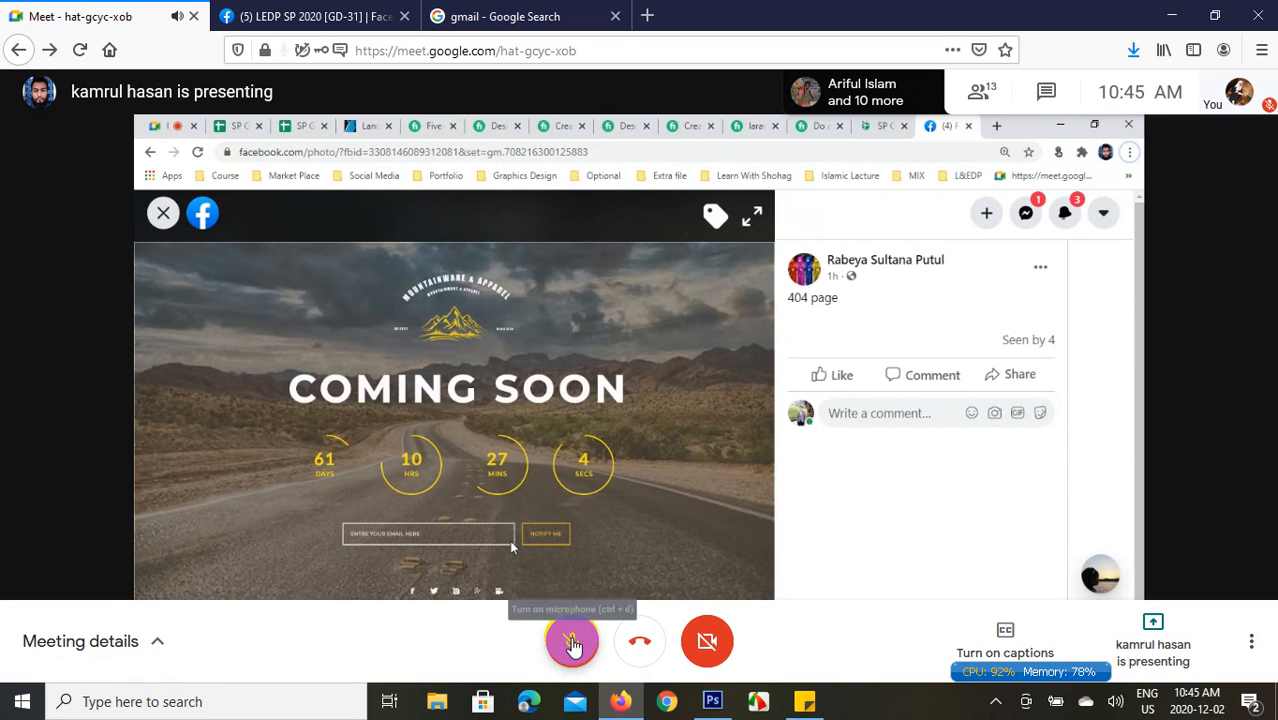
pyautogui.click(572, 645)
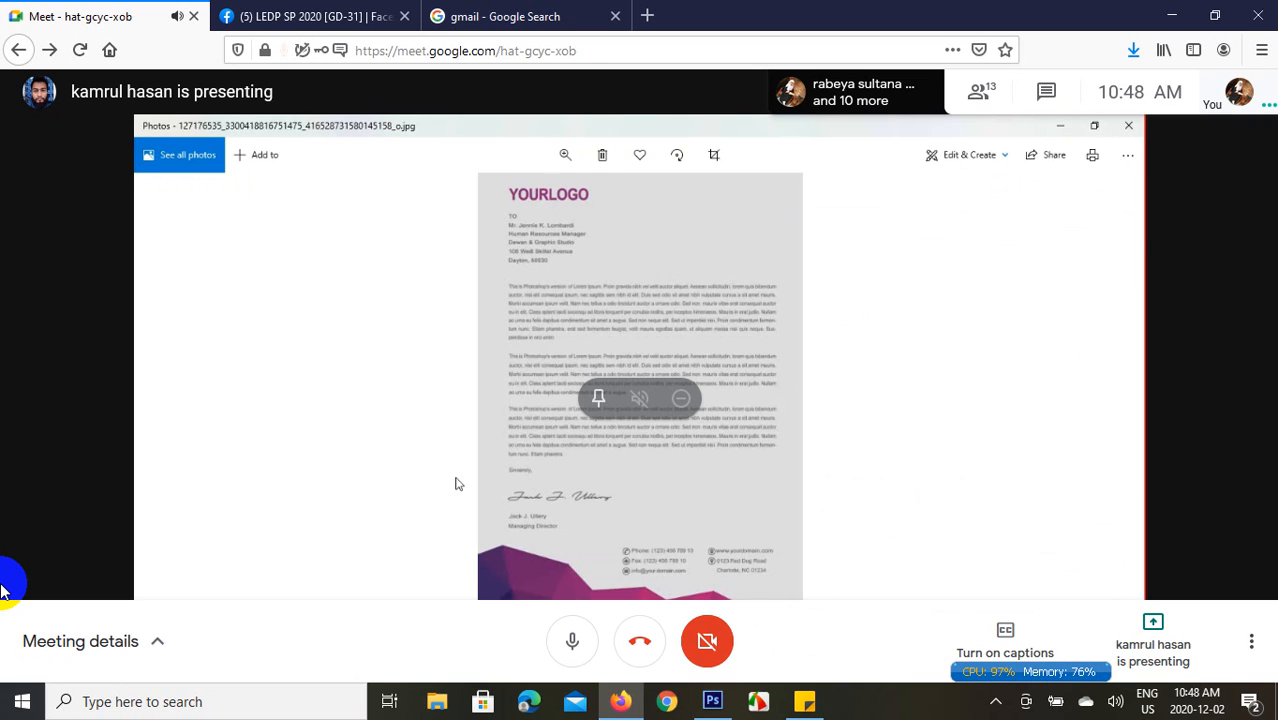
pyautogui.click(558, 647)
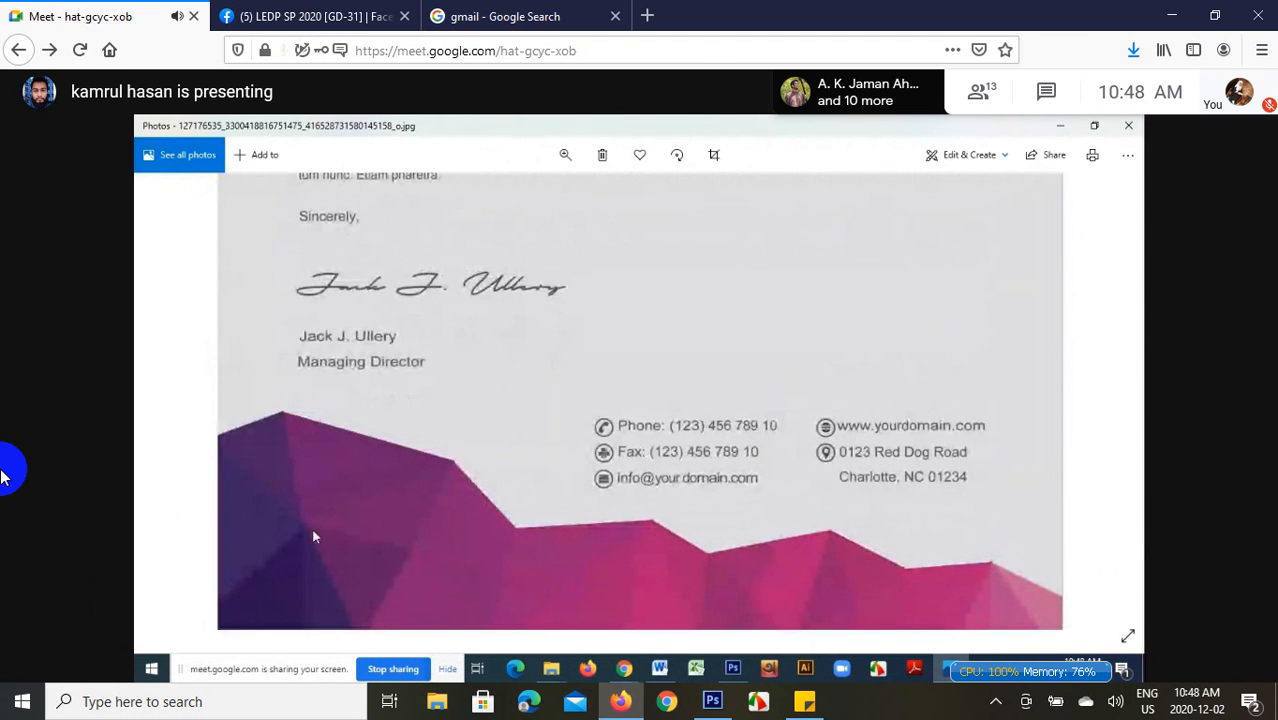
# - Unmute and mute the microphone as needed while the group's designs are reviewed, leaving it turned on
pyautogui.click(65, 503)
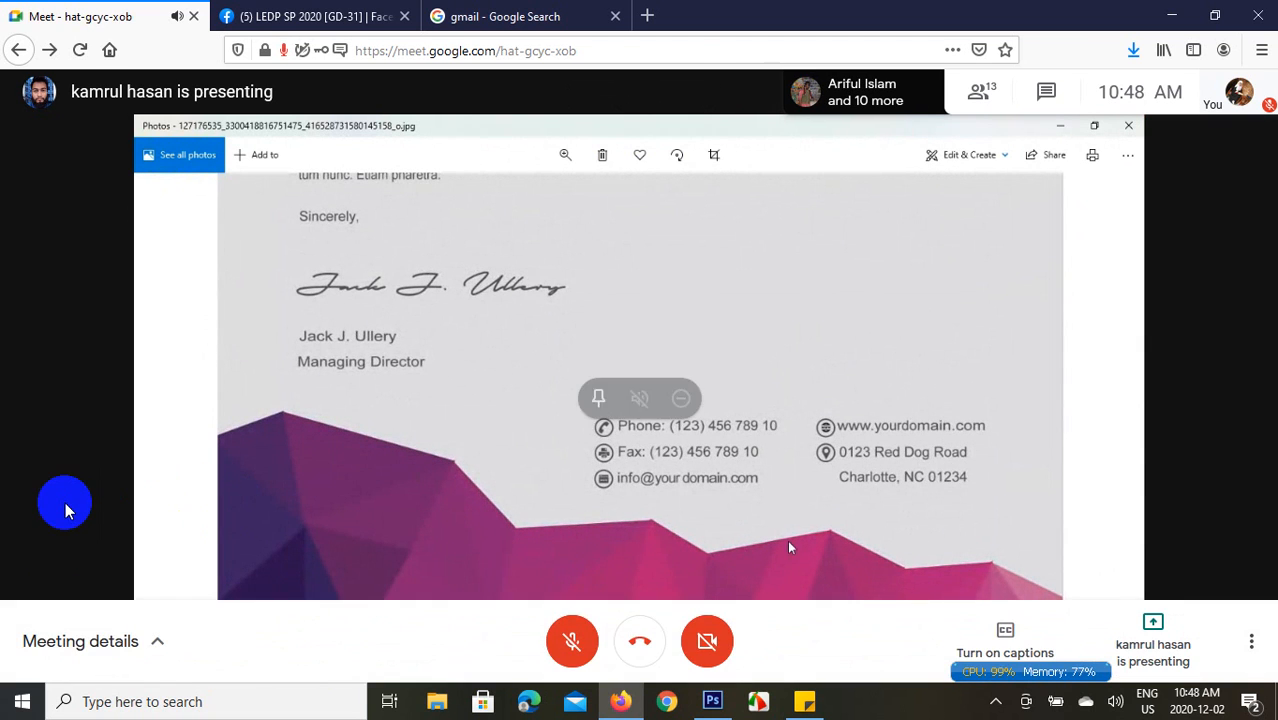
pyautogui.click(586, 639)
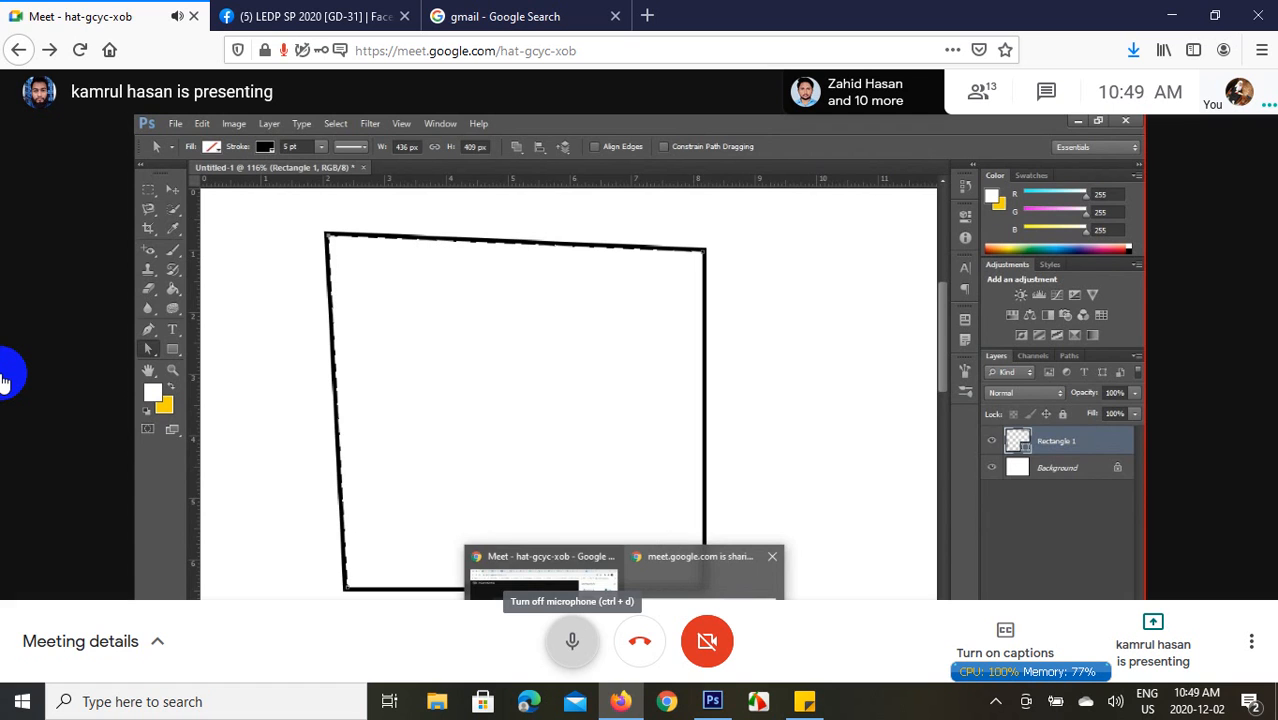
pyautogui.hotkey('ctrl', 'd')
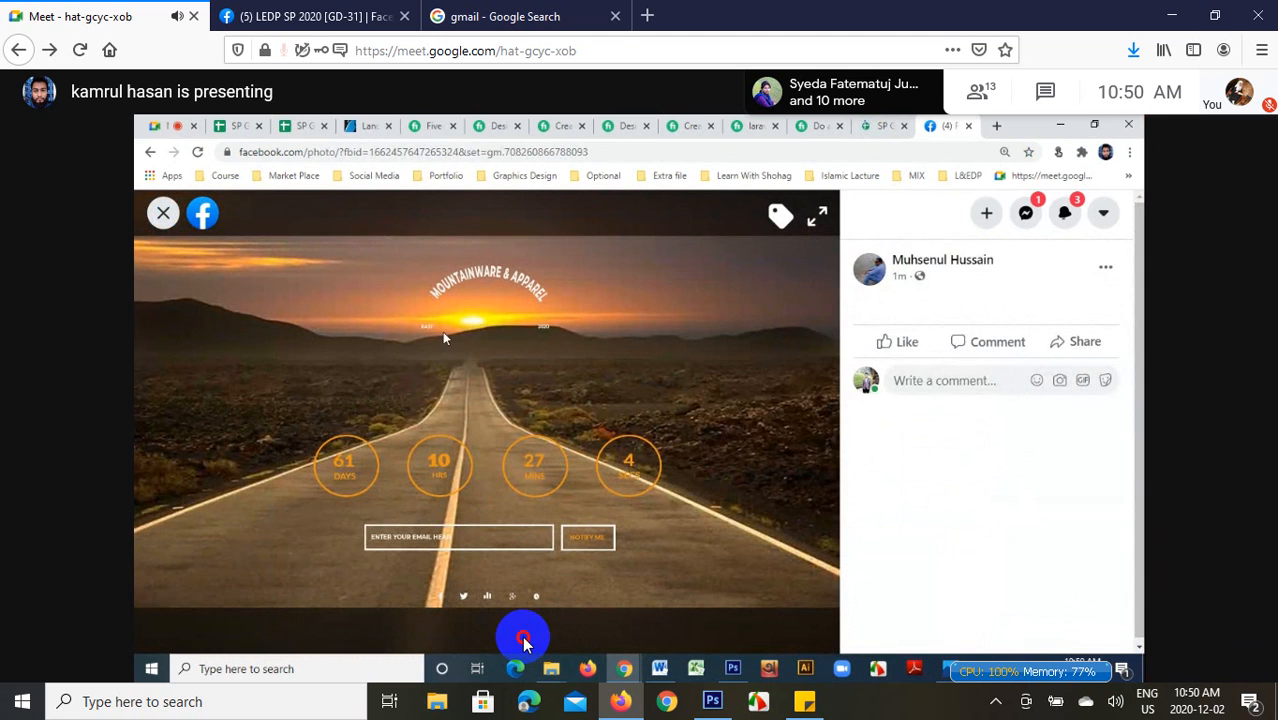
pyautogui.click(466, 586)
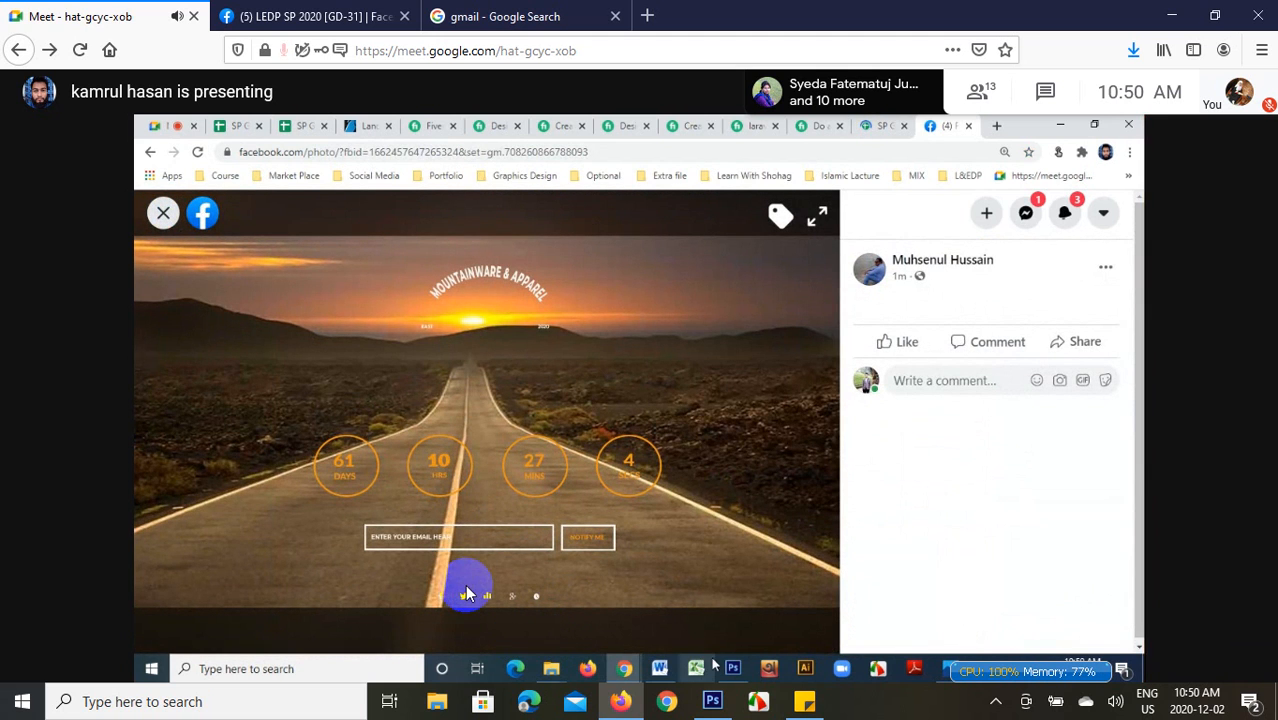
pyautogui.click(572, 645)
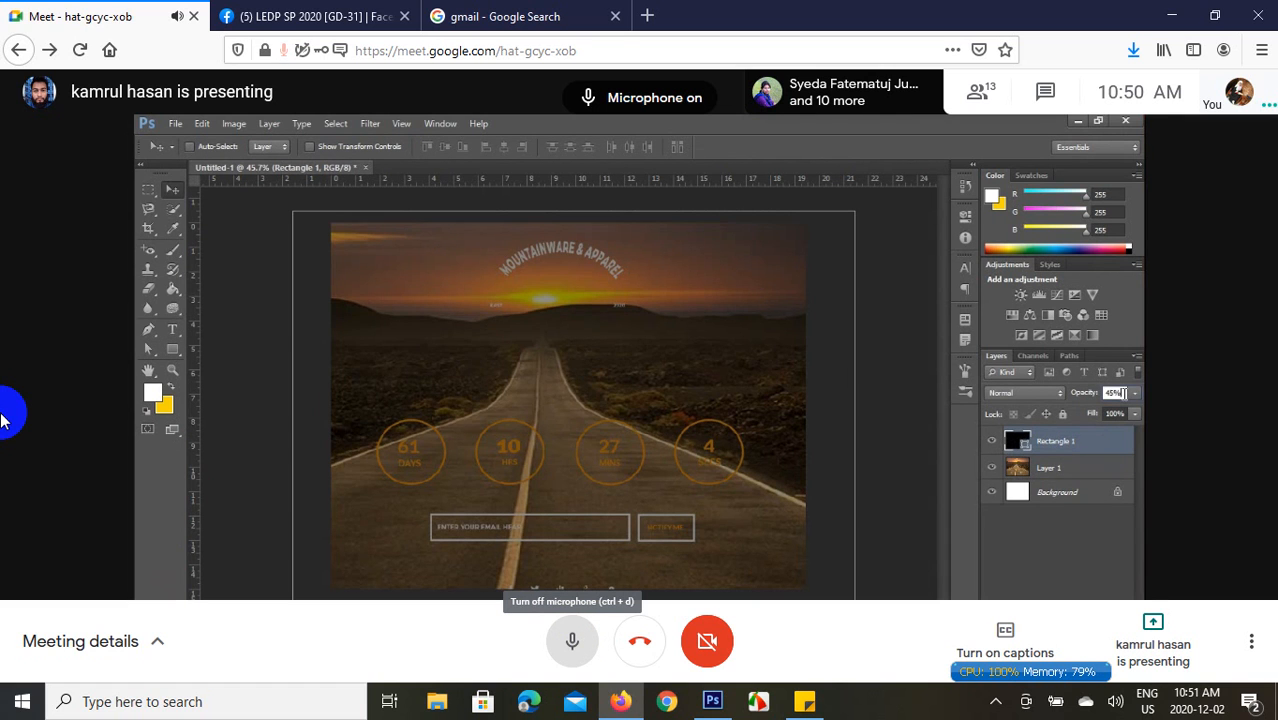
pyautogui.hotkey('ctrl', 'd')
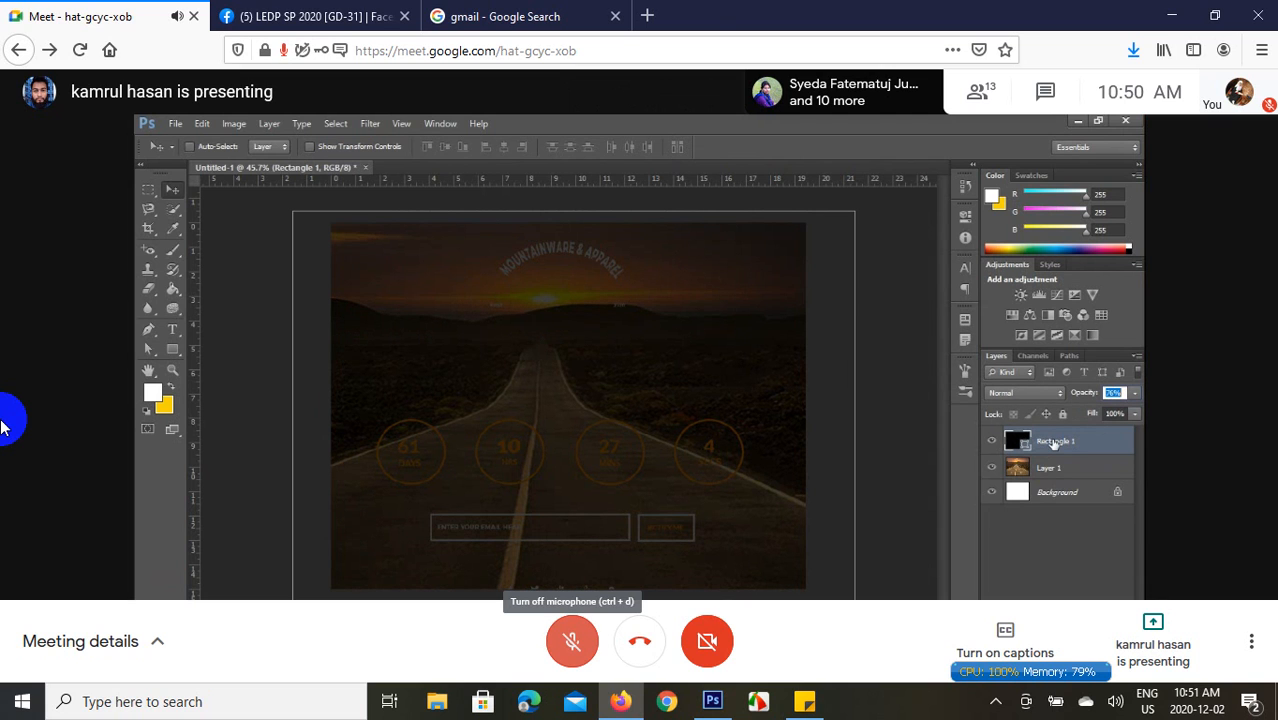
pyautogui.hotkey('ctrl', 'd')
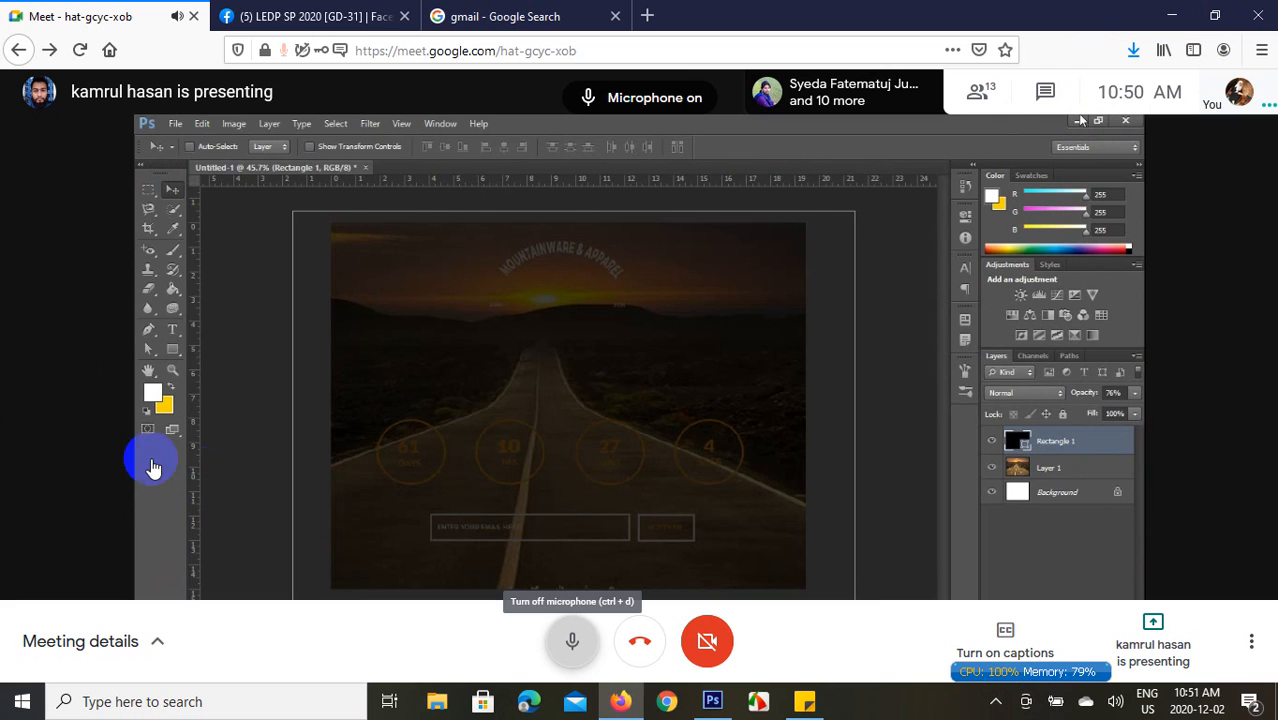
# - Show the desktop, refresh it, and return to the meeting window in Firefox
pyautogui.press('super+d')
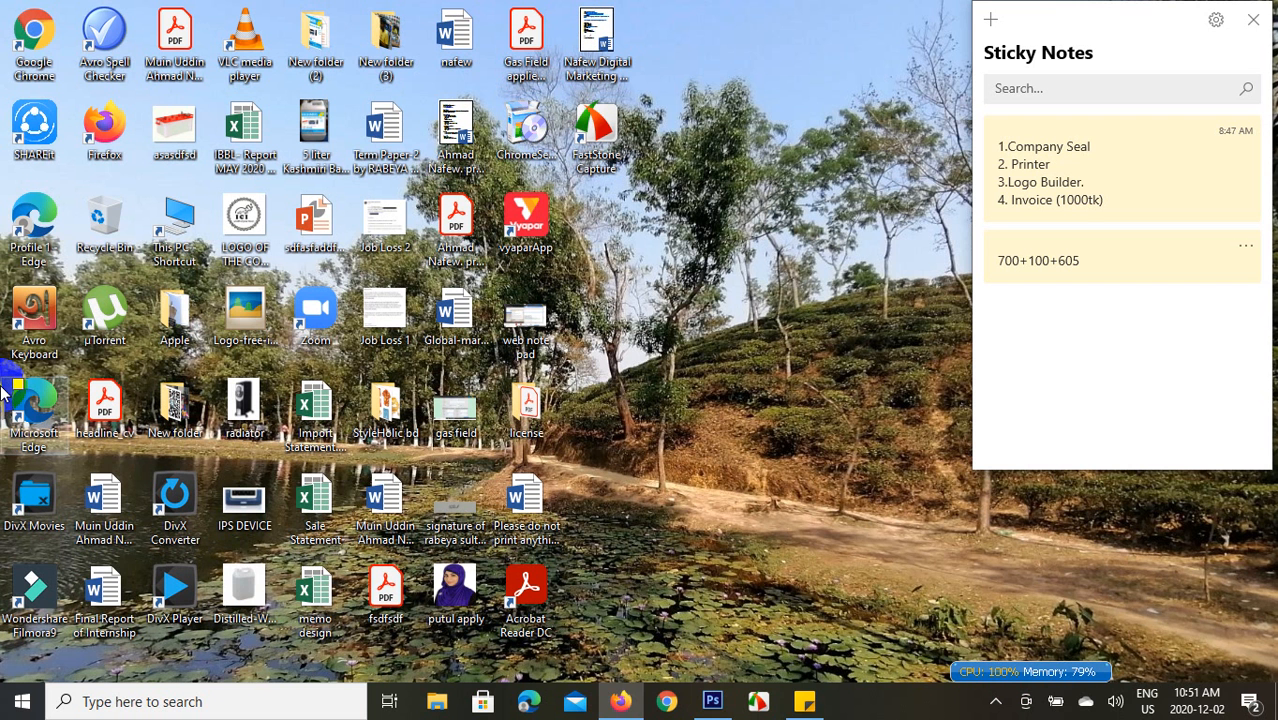
pyautogui.rightClick(720, 337)
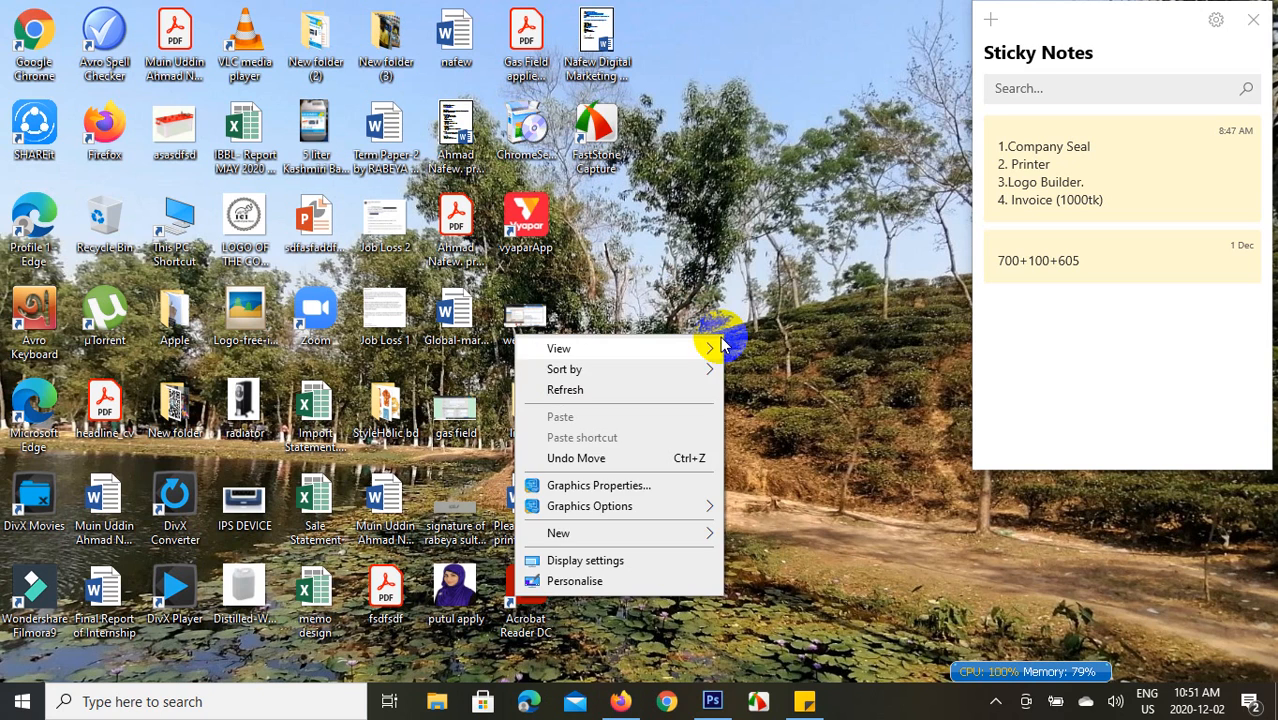
pyautogui.click(672, 391)
pyautogui.click(622, 698)
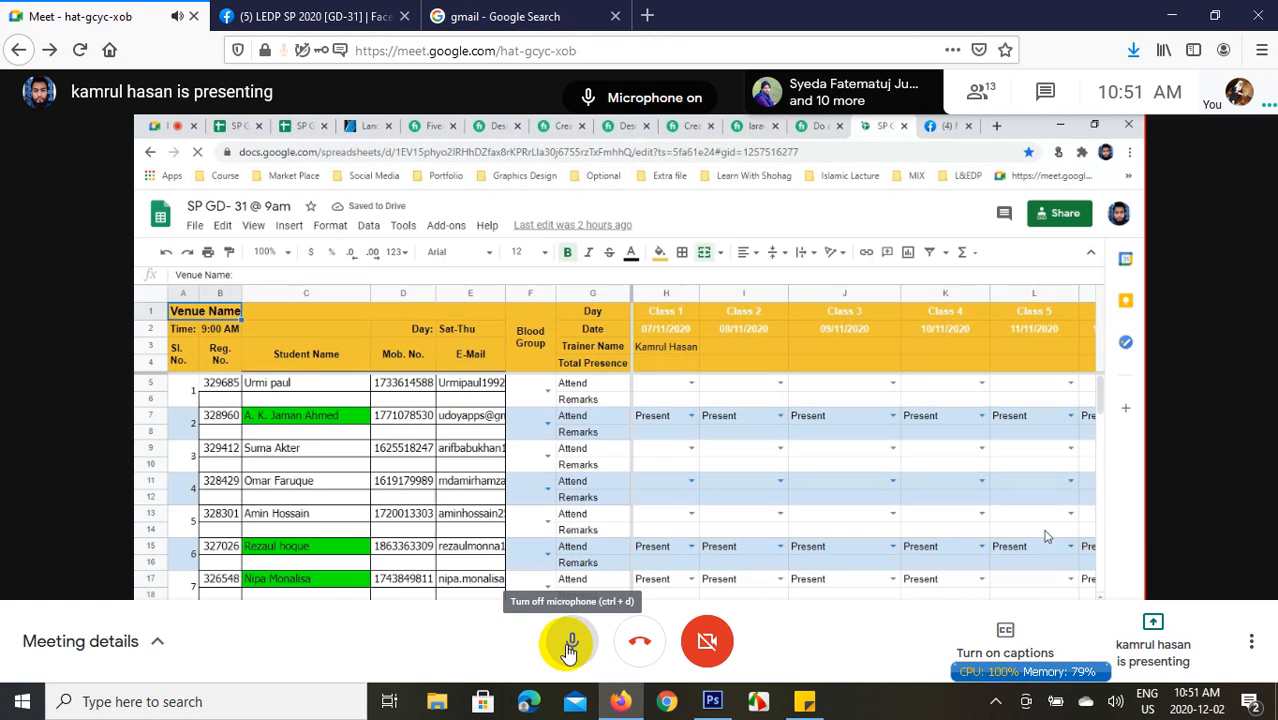
# - Mute the microphone and switch the meeting to full-screen view
pyautogui.click(569, 648)
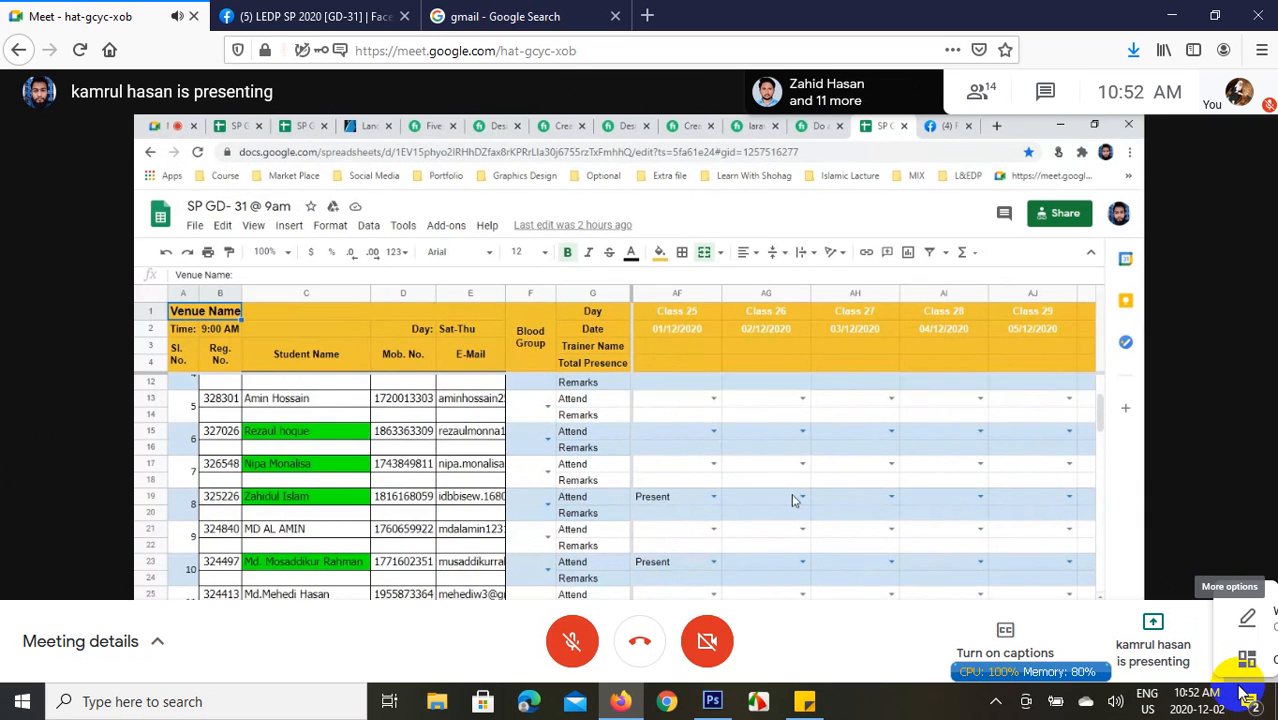
pyautogui.click(1251, 641)
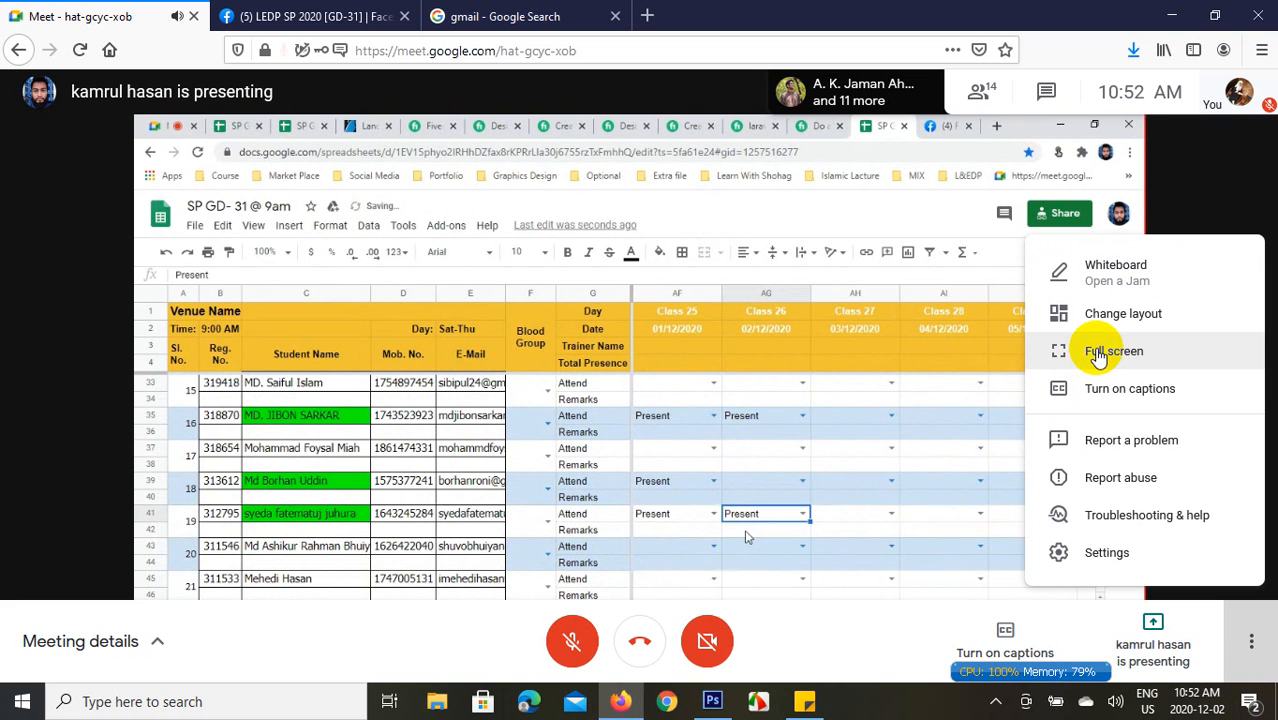
pyautogui.click(1097, 352)
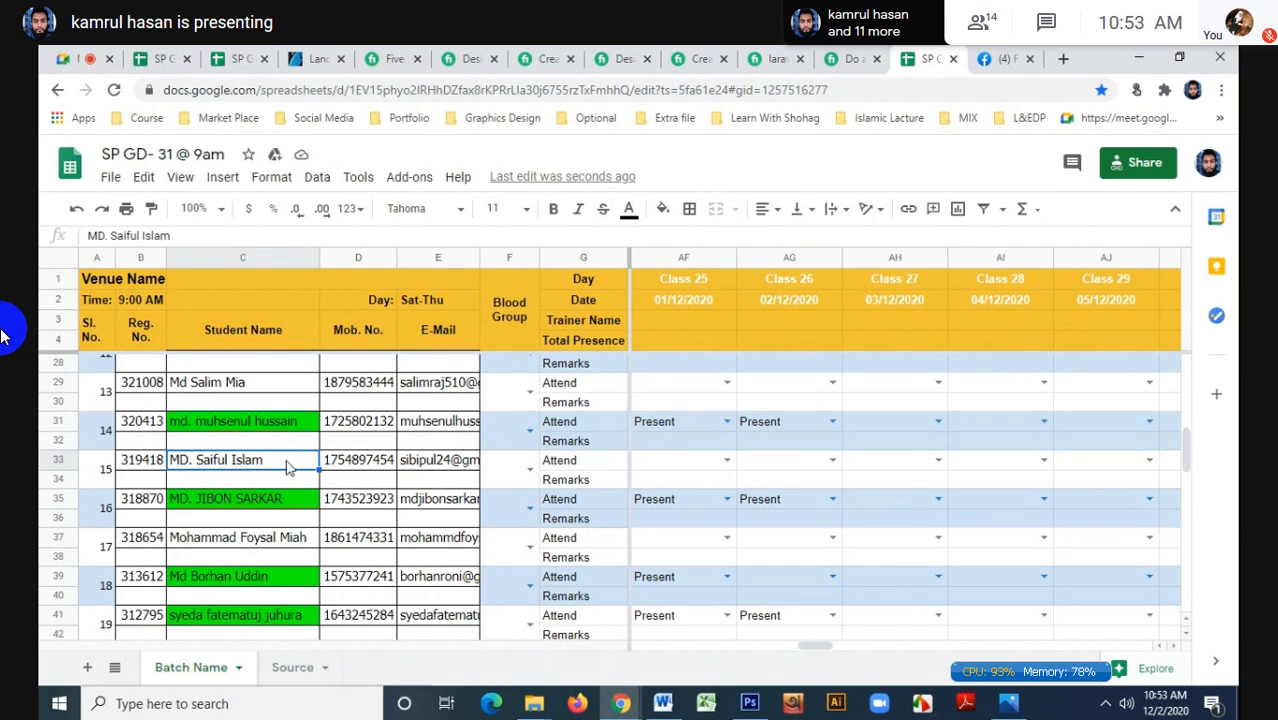
# - Examine the attendance entries for Classes 24 to 26 in the trainer's shared SP GD- 31 @ 9am spreadsheet
pyautogui.click(997, 56)
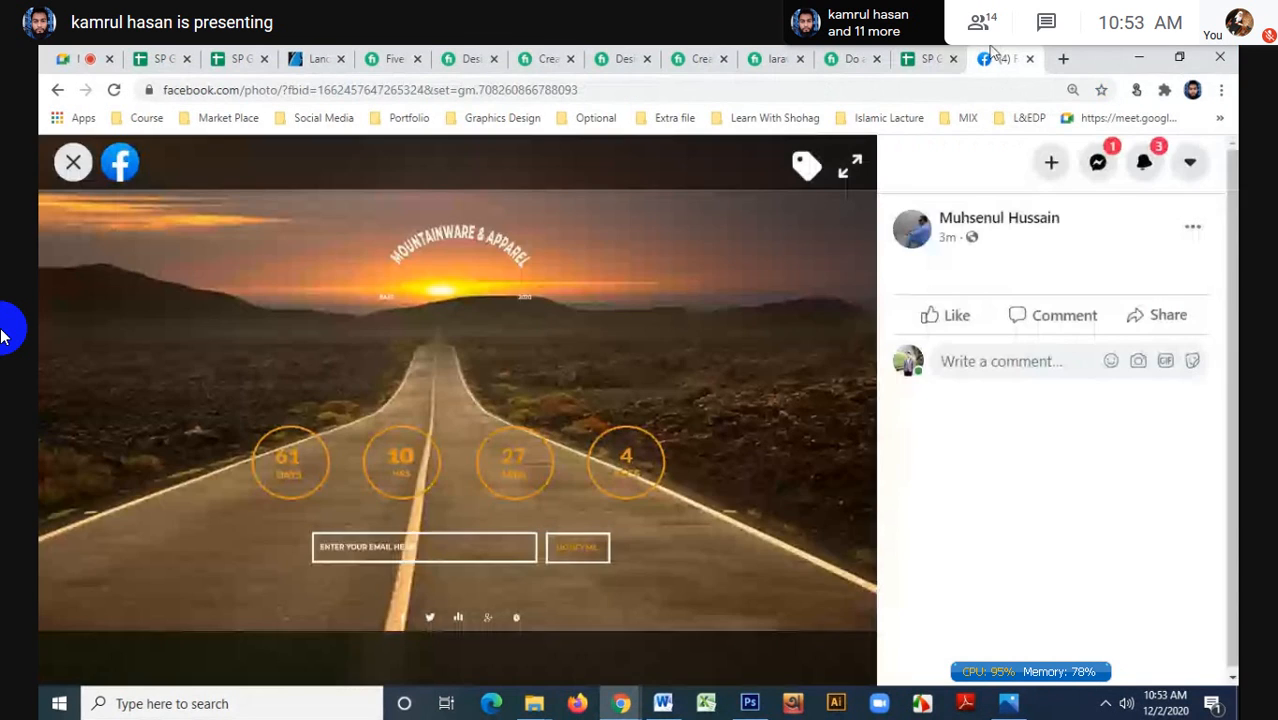
pyautogui.click(928, 58)
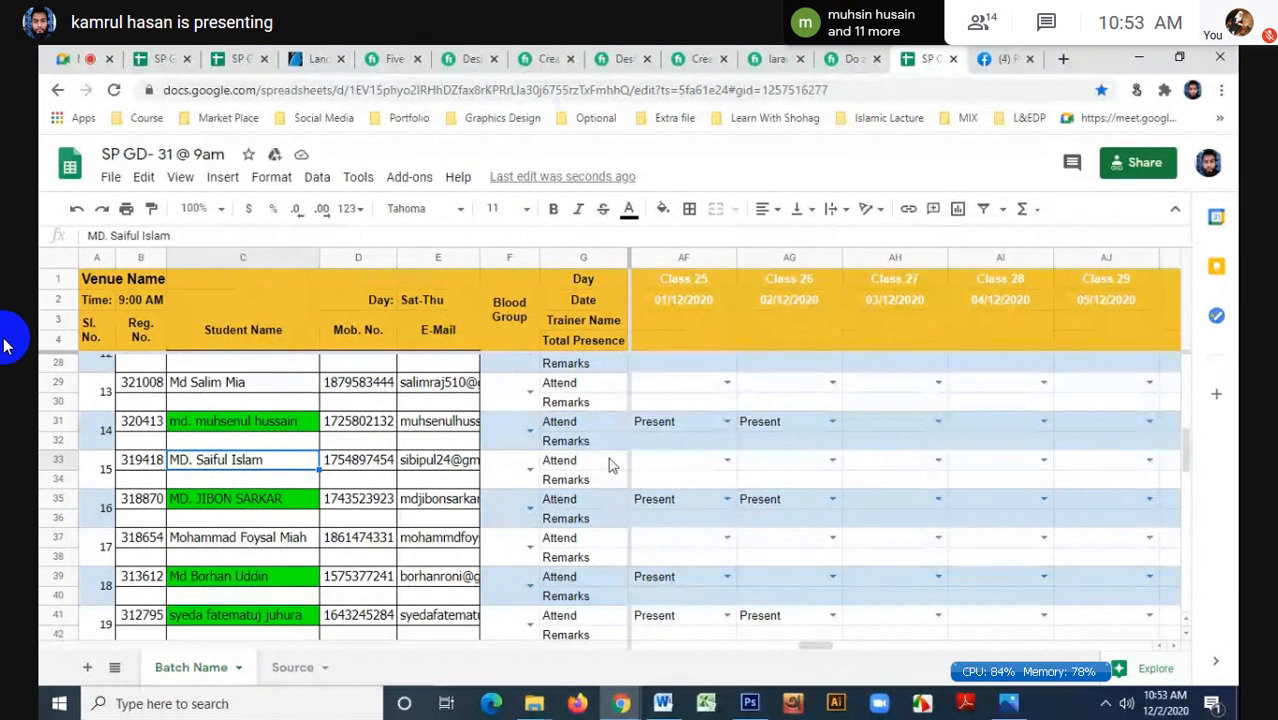
pyautogui.scroll(-1, 678, 484)
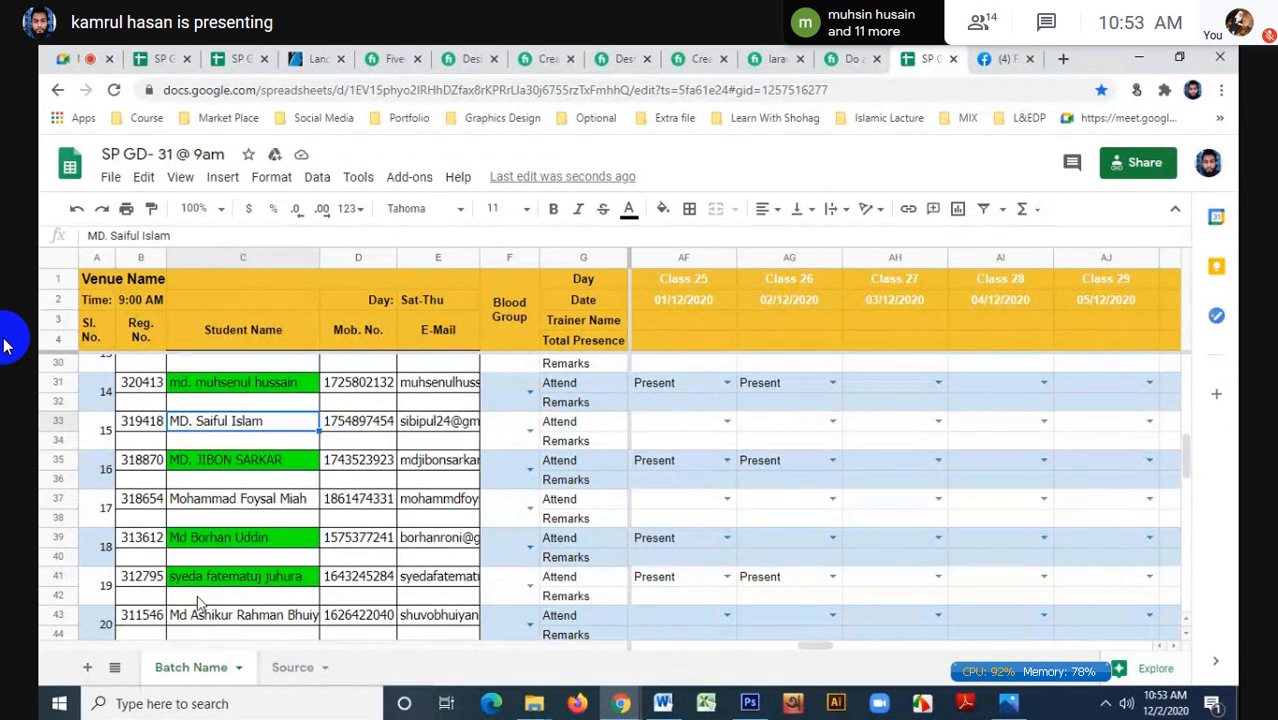
pyautogui.click(774, 299)
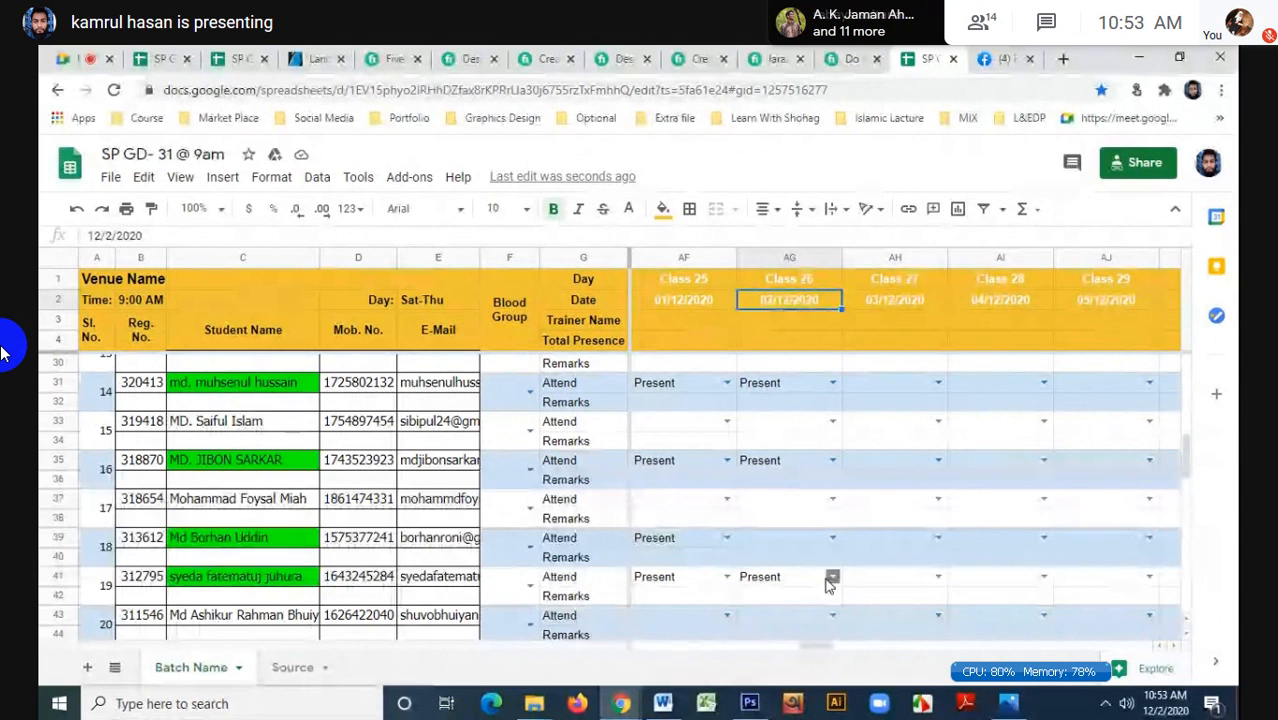
pyautogui.scroll(4, 795, 532)
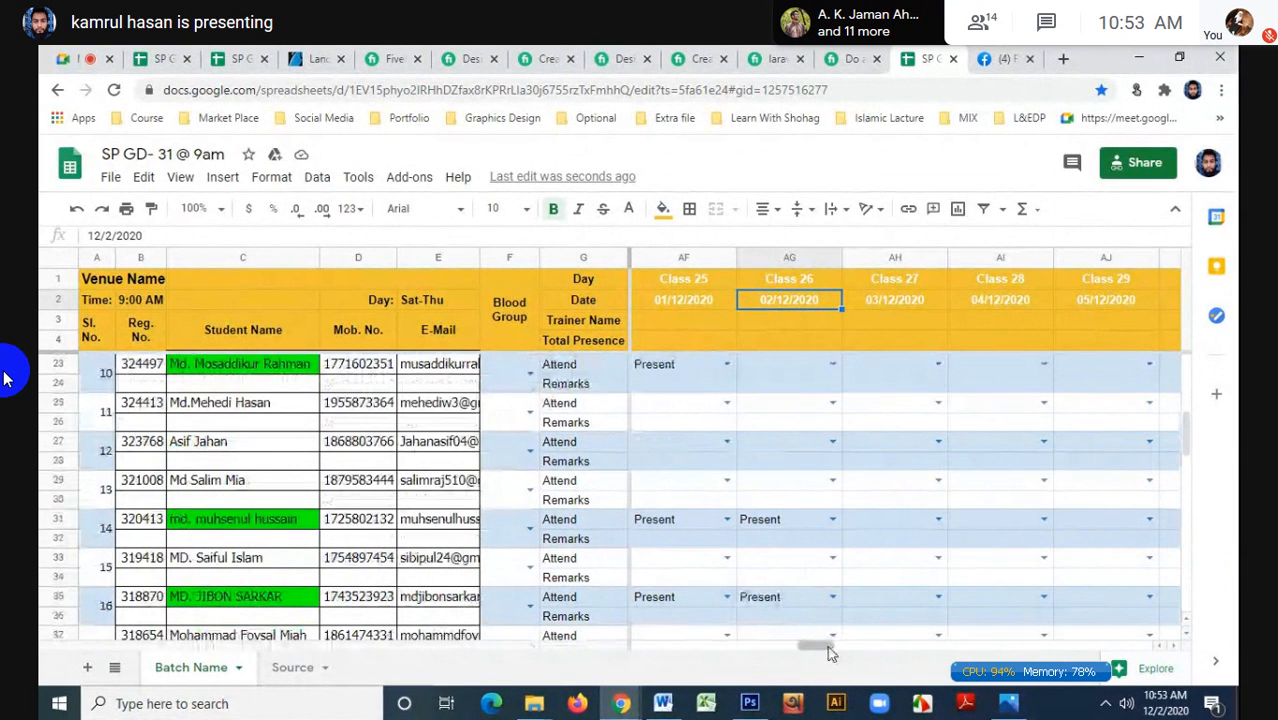
pyautogui.hscroll(-1, 820, 642)
pyautogui.scroll(3, 785, 387)
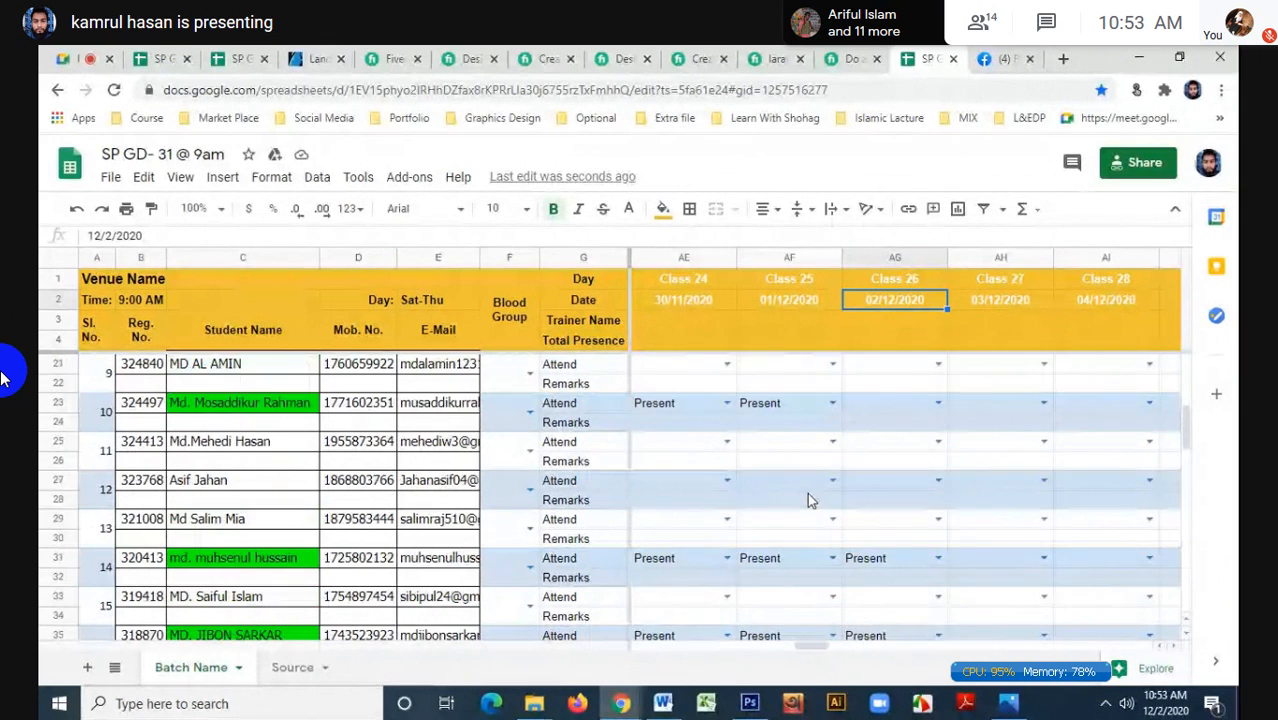
pyautogui.click(789, 300)
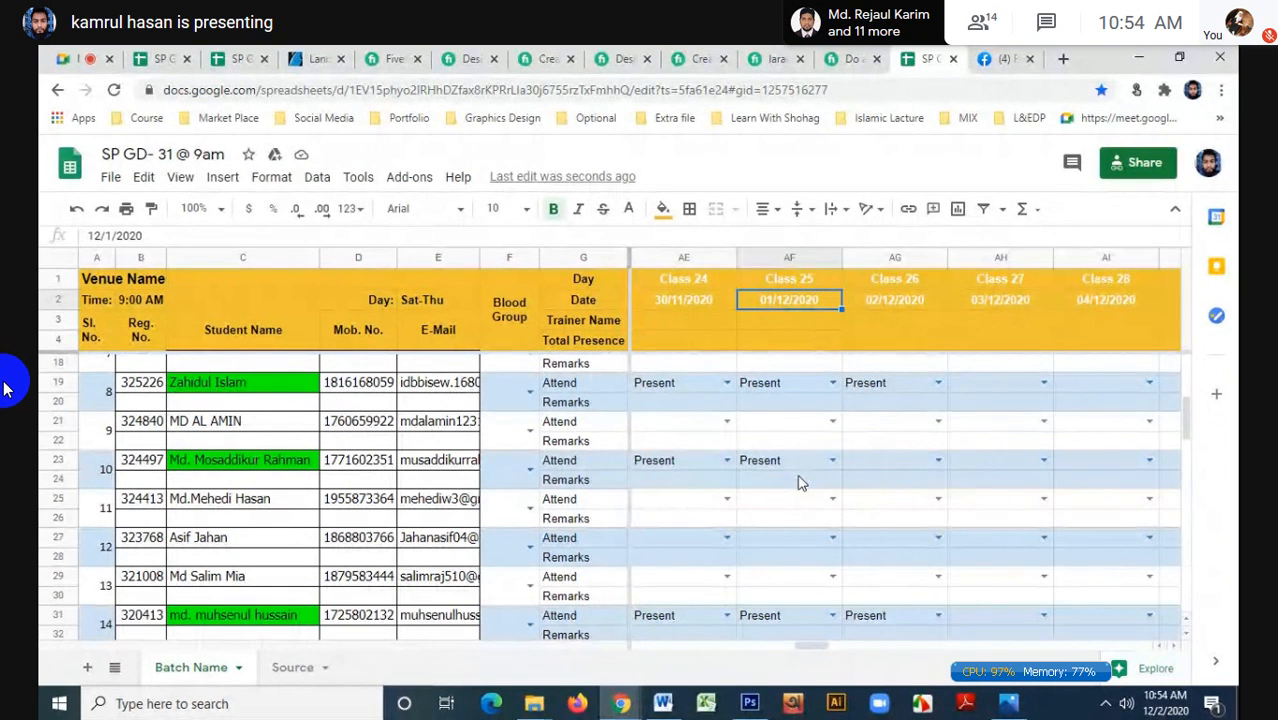
pyautogui.scroll(1, 812, 476)
pyautogui.scroll(1, 826, 466)
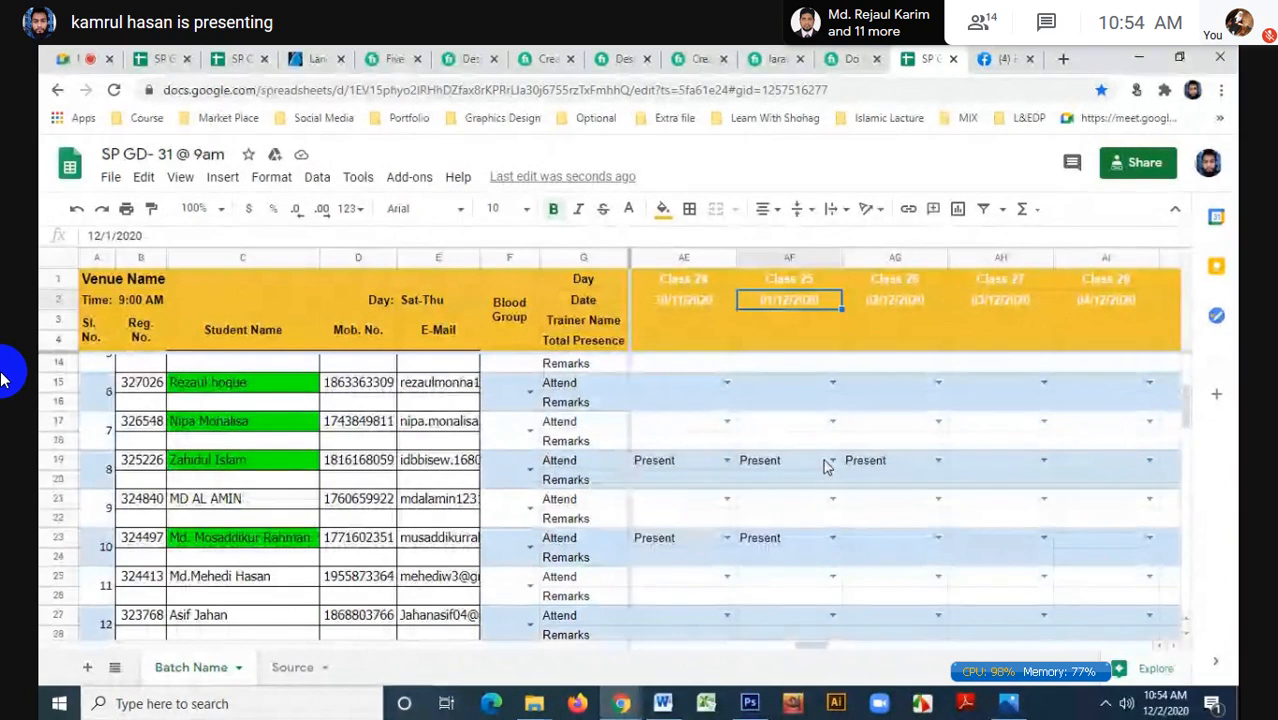
pyautogui.scroll(-10, 826, 466)
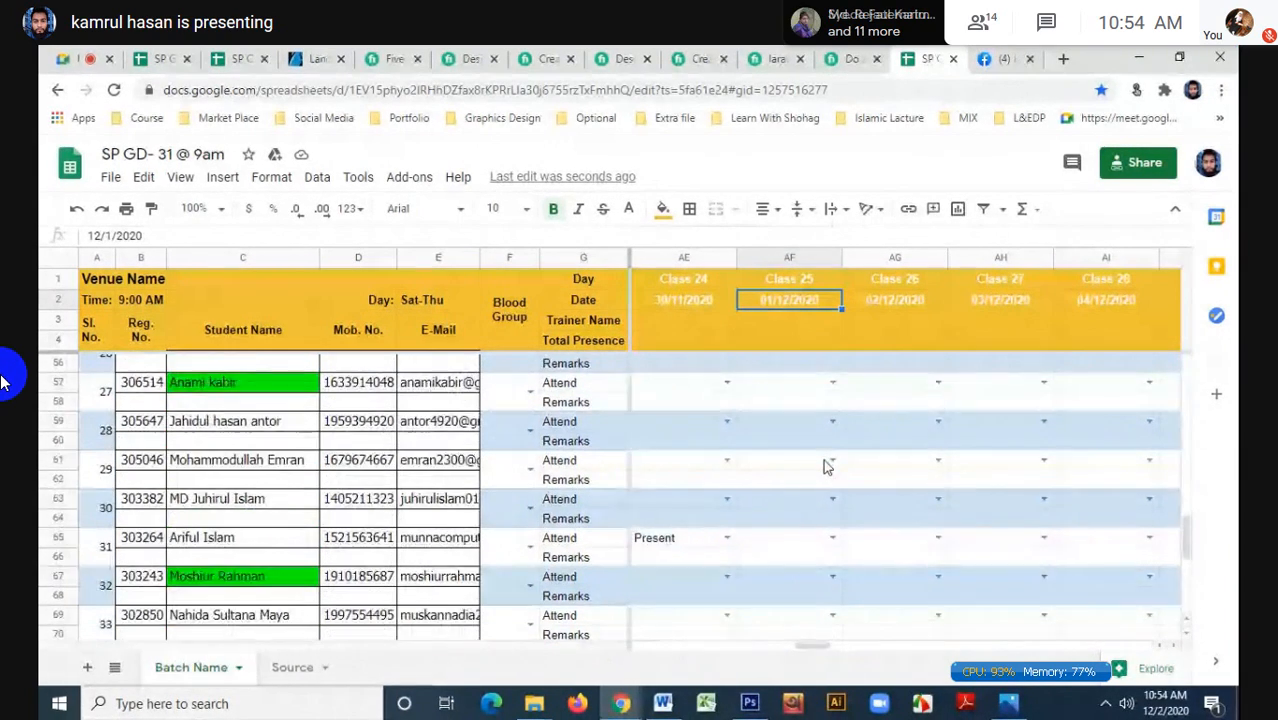
pyautogui.scroll(-5, 826, 466)
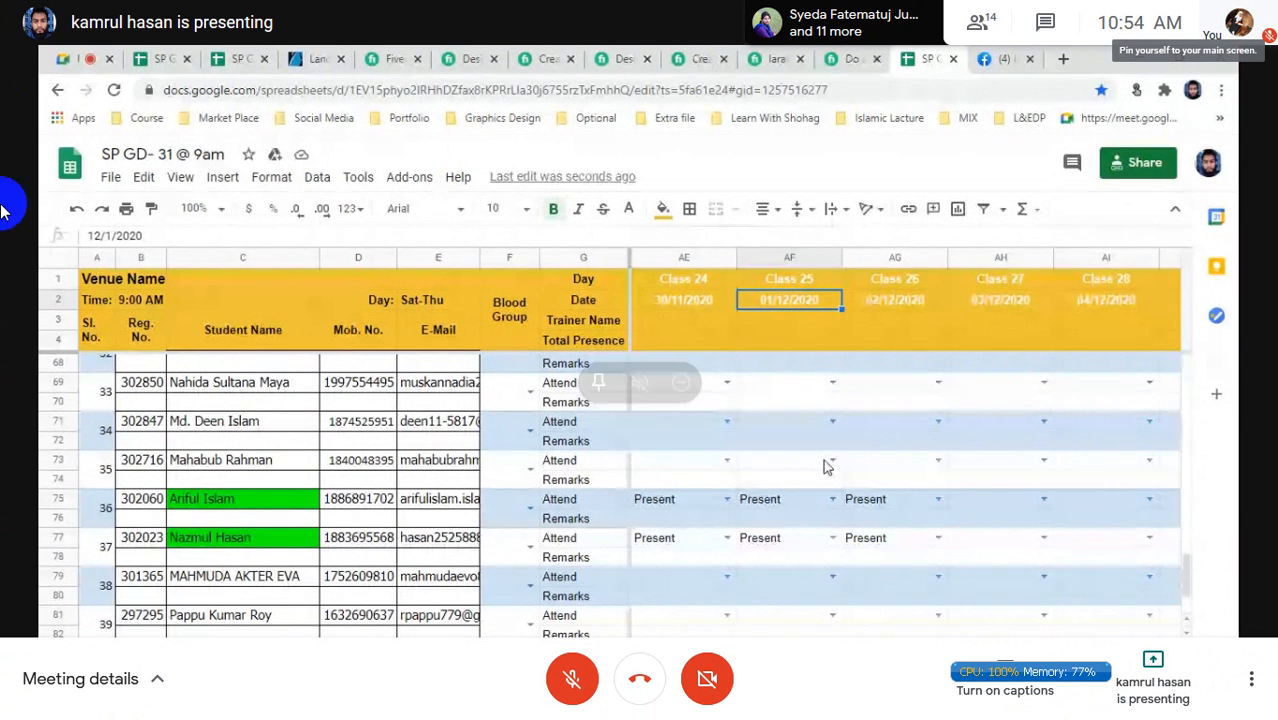
# - Switch the microphone on and back off for a brief reply, and exit the meeting's full-screen view
pyautogui.click(569, 690)
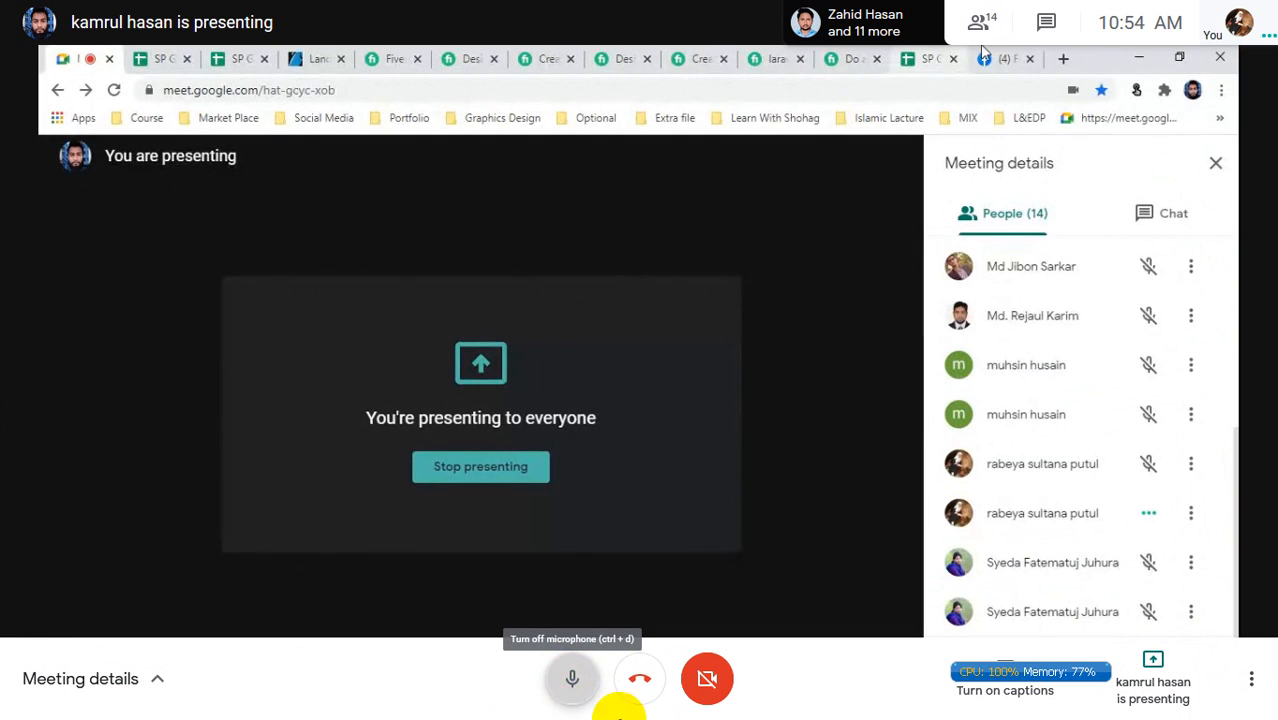
pyautogui.click(575, 680)
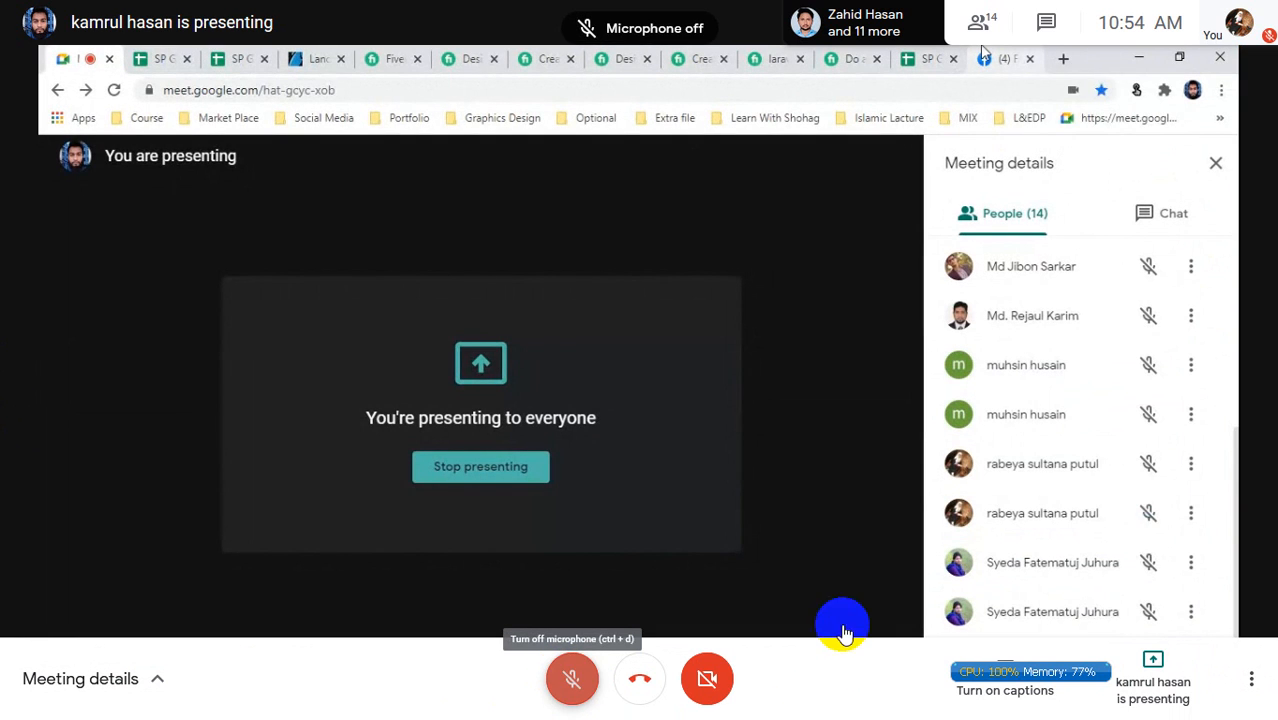
pyautogui.click(1251, 687)
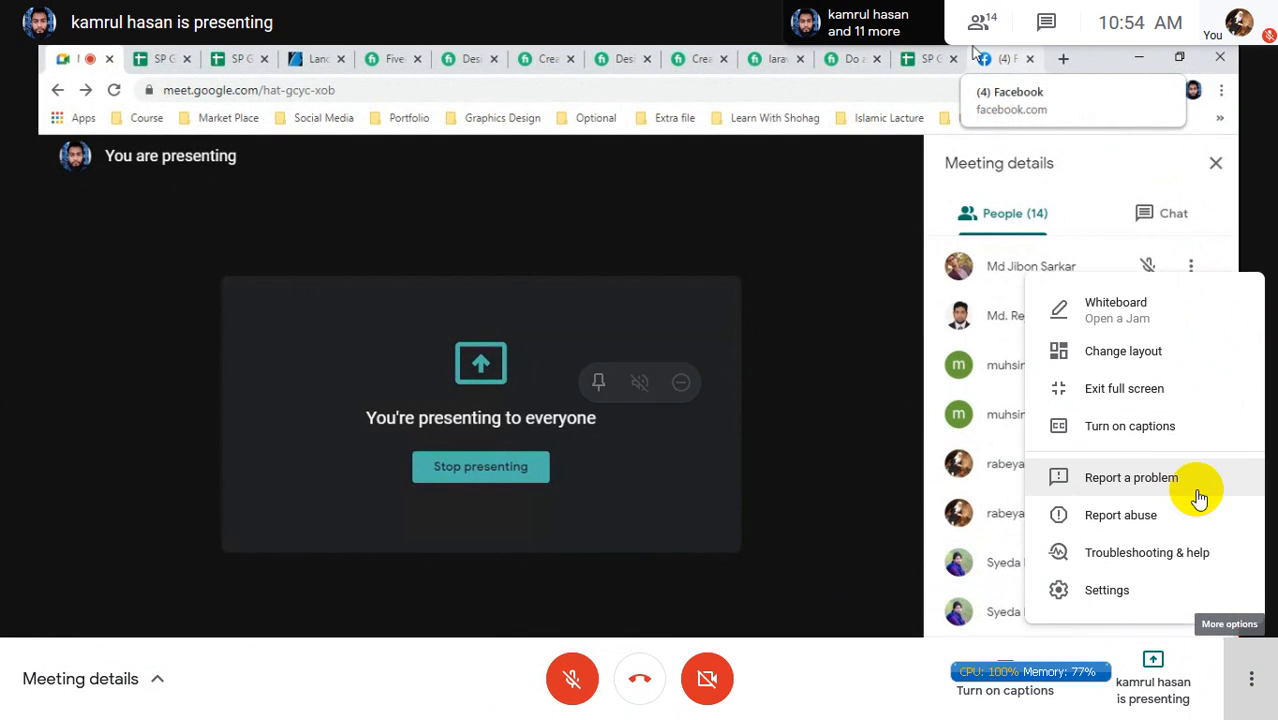
pyautogui.click(1142, 389)
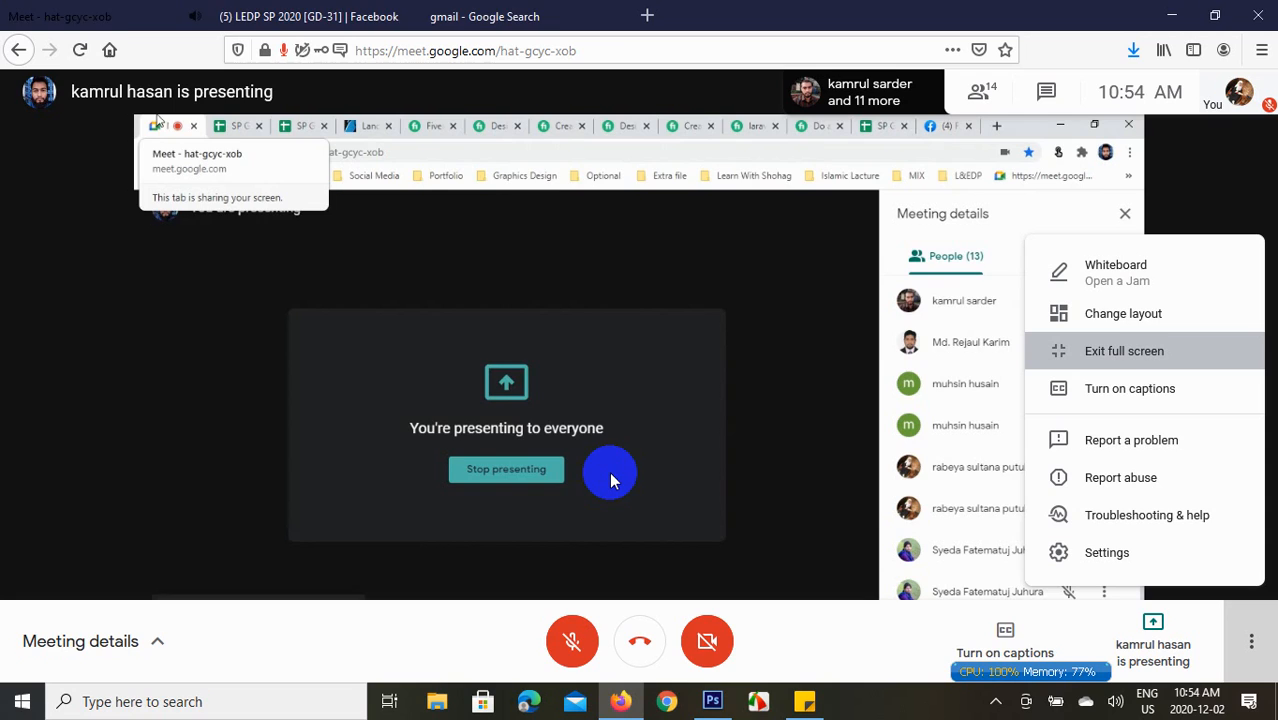
# - Turn the microphone on and reveal the hidden system tray icons
pyautogui.click(573, 636)
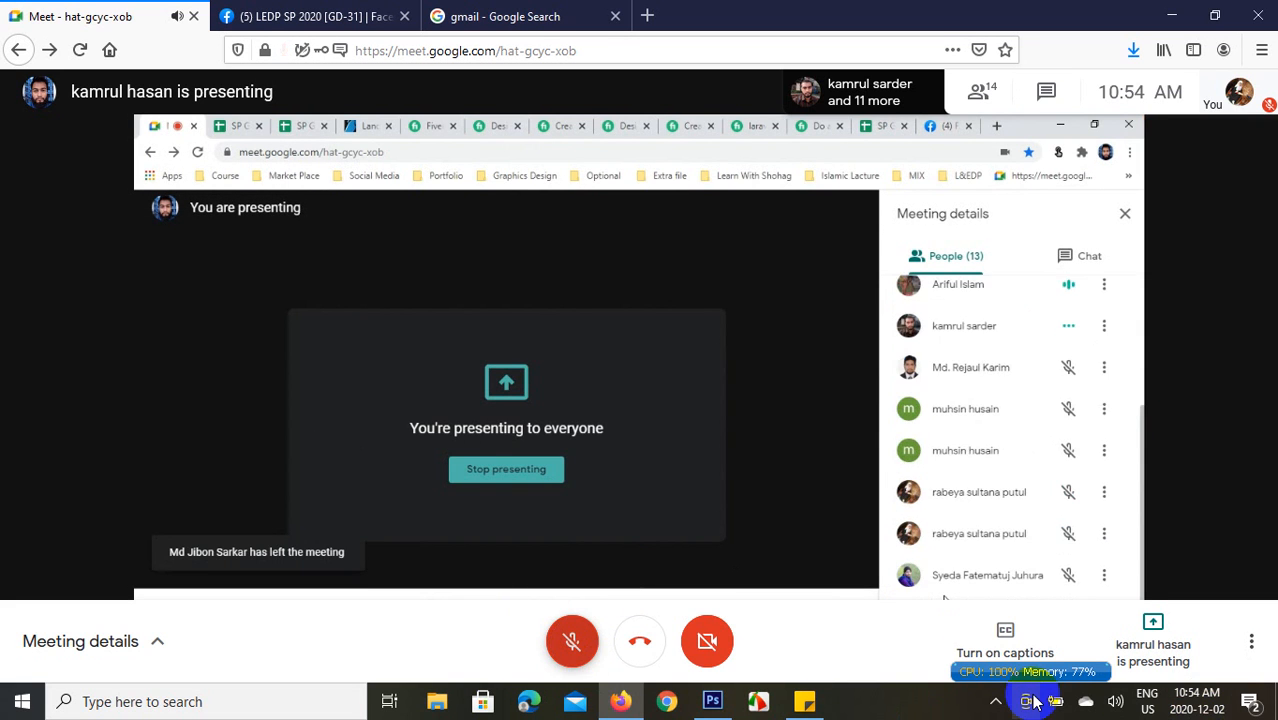
pyautogui.click(997, 704)
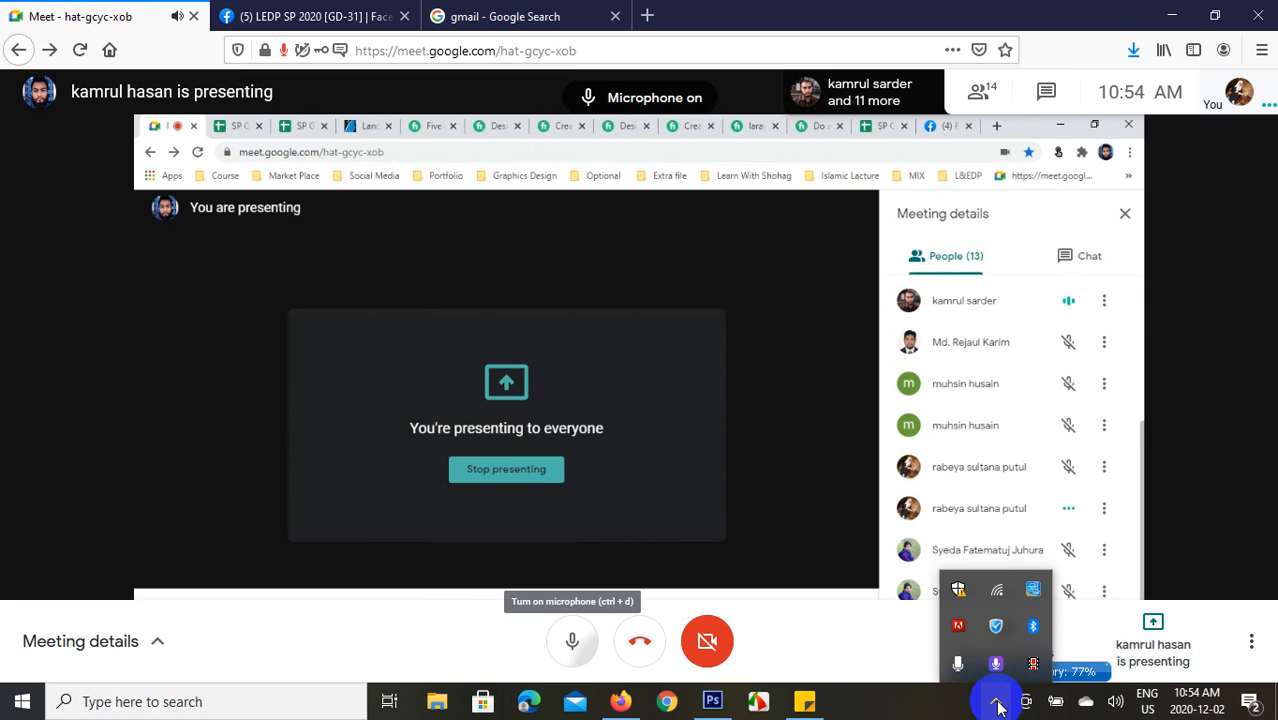